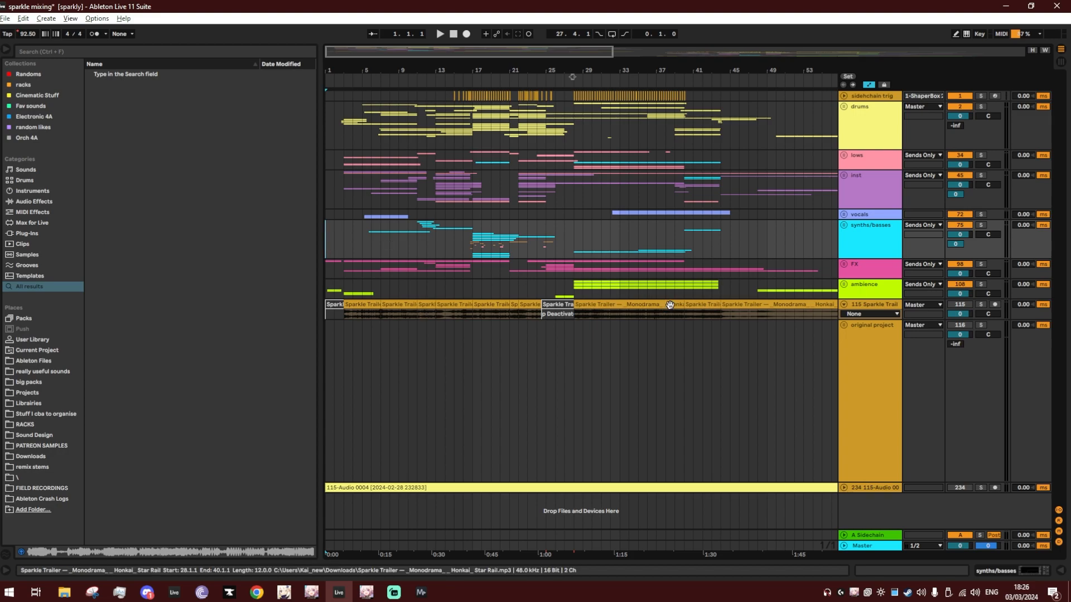
pyautogui.moveTo(709, 70); pyautogui.dragTo(709, 55)
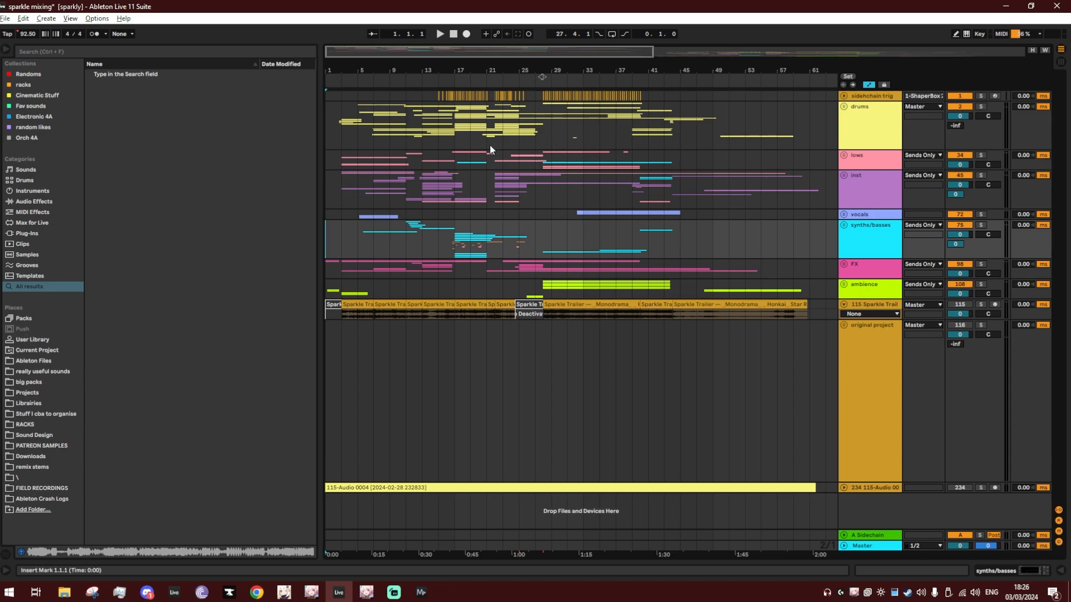
pyautogui.click(328, 95)
pyautogui.moveTo(326, 69); pyautogui.dragTo(326, 63)
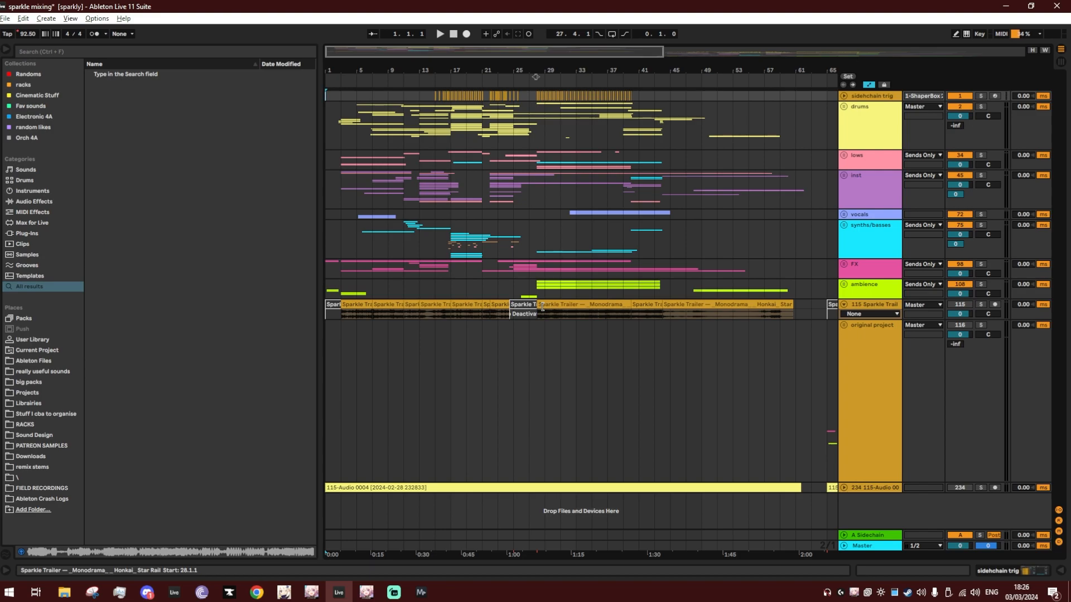
pyautogui.moveTo(536, 77); pyautogui.dragTo(555, 76)
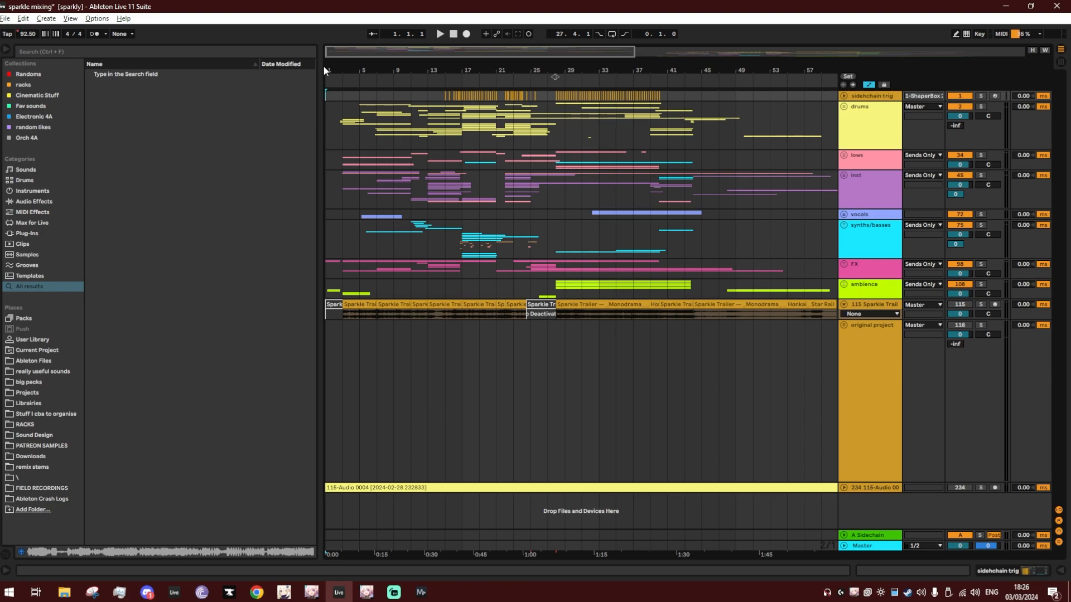
pyautogui.hotkey('ctrl', 'z')
pyautogui.hotkey('ctrl', 'z')
pyautogui.hotkey('ctrl', 'z')
pyautogui.hotkey('ctrl', 'z')
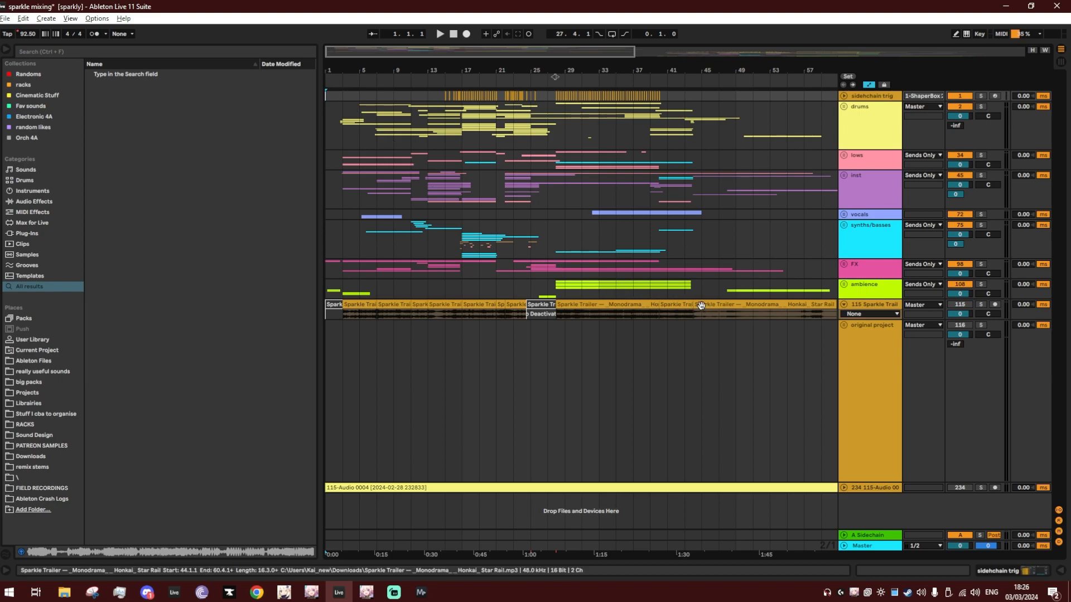
pyautogui.hotkey('ctrl', 'y')
pyautogui.hotkey('ctrl', 'y')
pyautogui.hotkey('ctrl', 'y')
pyautogui.hotkey('ctrl', 'y')
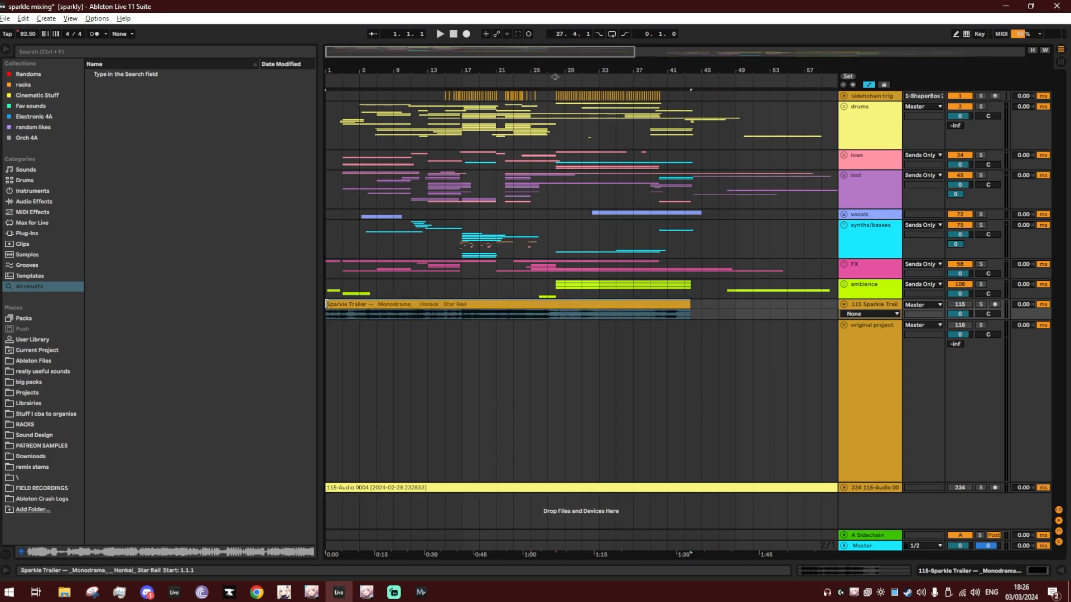
# Set the insert marker to 1.1.1 and play the arrangement through from the beginning.
pyautogui.click(333, 291)
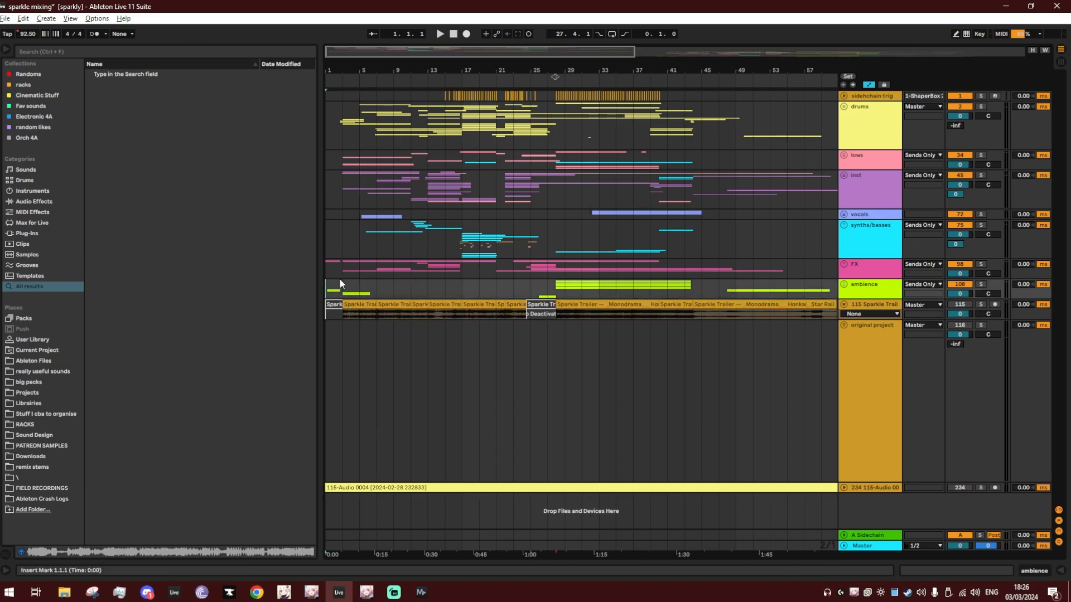
pyautogui.click(331, 240)
pyautogui.click(328, 187)
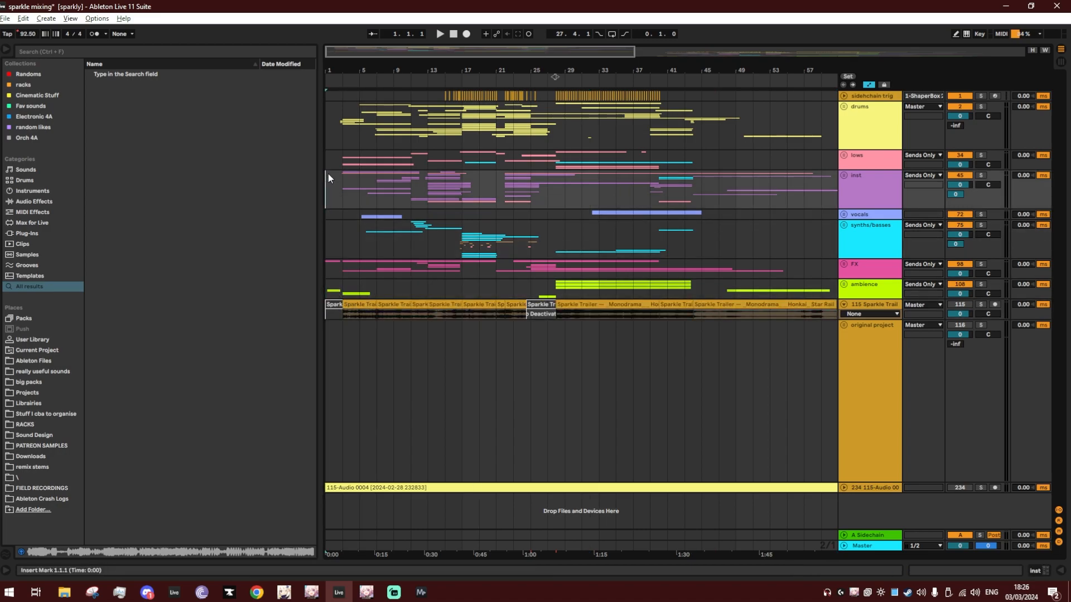
pyautogui.click(331, 161)
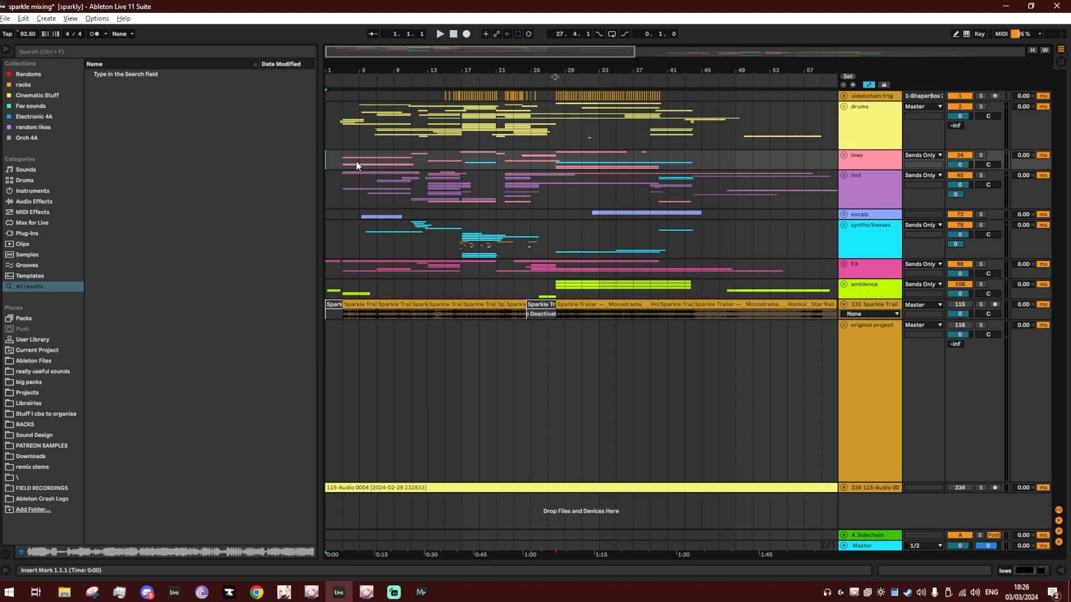
pyautogui.click(332, 143)
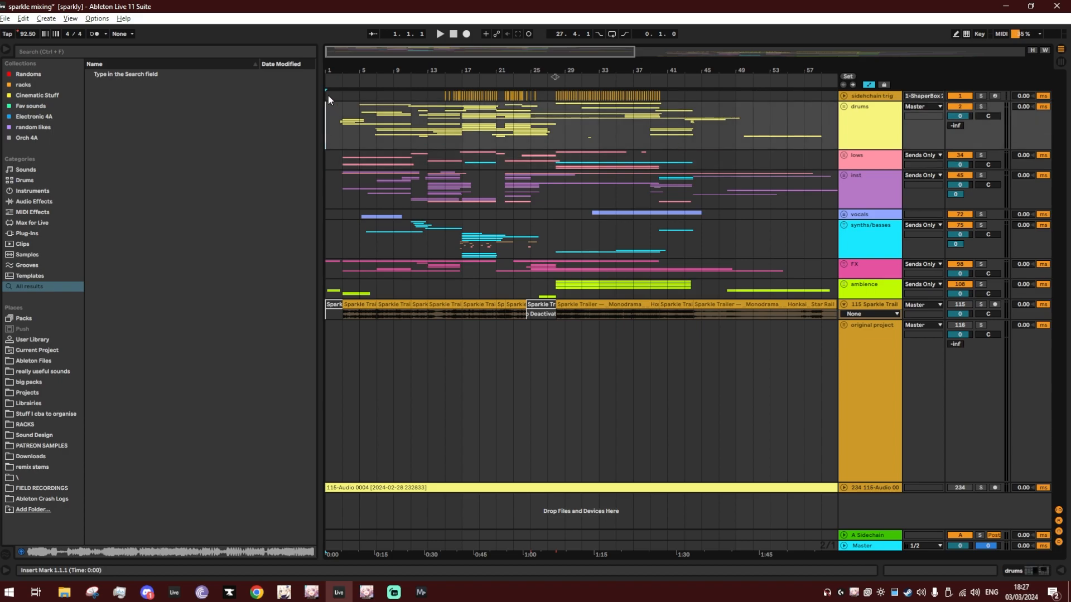
pyautogui.click(330, 267)
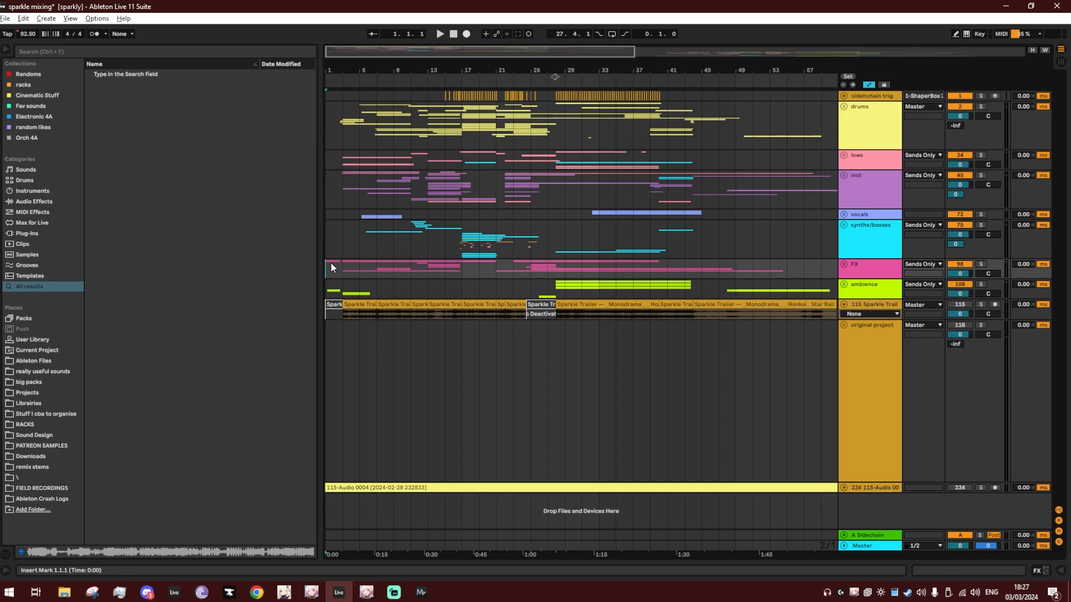
pyautogui.click(327, 242)
pyautogui.click(332, 205)
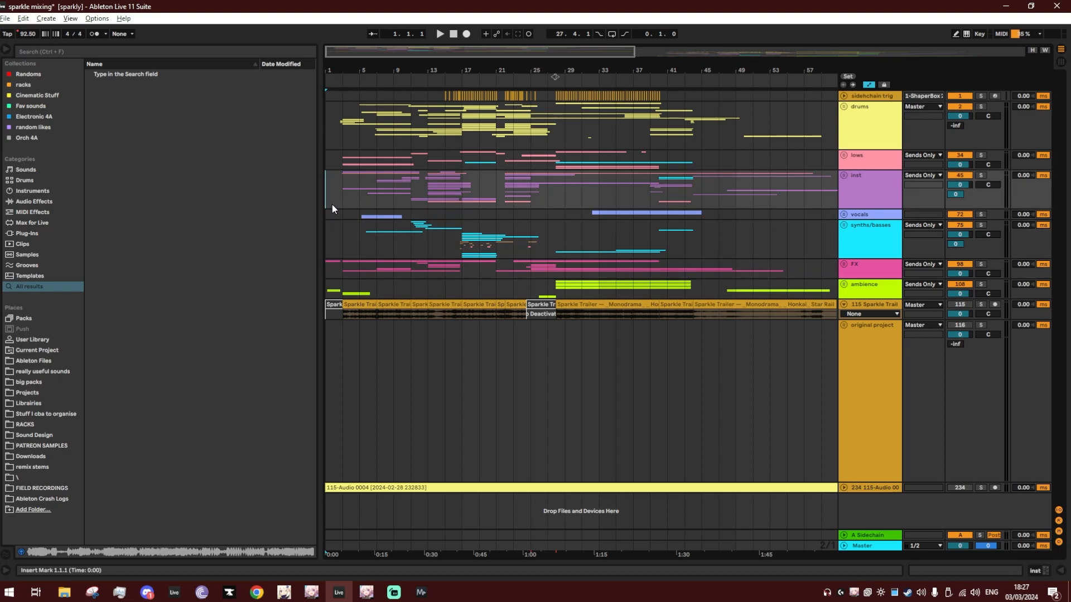
pyautogui.click(333, 159)
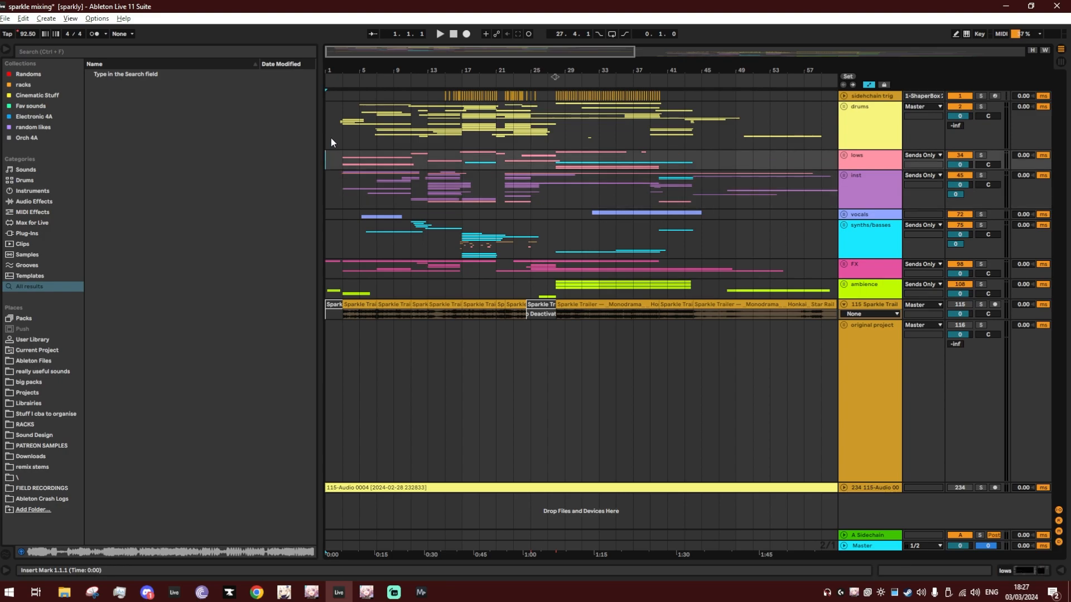
pyautogui.click(330, 138)
pyautogui.moveTo(331, 71); pyautogui.dragTo(331, 114)
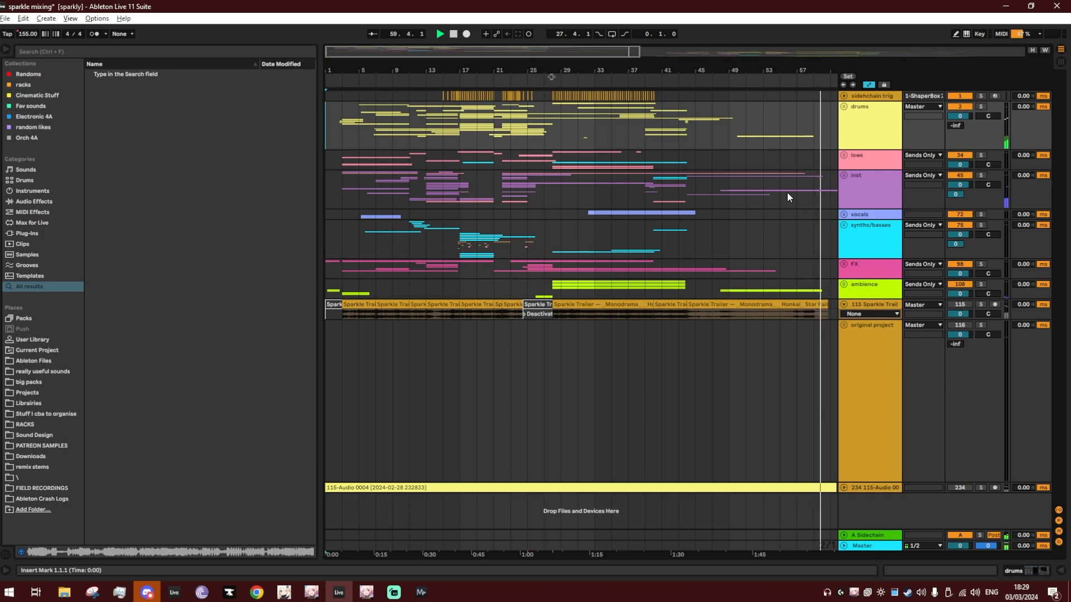
# Reactivate the deactivated Sparkle Trailer clip that starts at bar 1 on the reference audio track.
pyautogui.click(329, 96)
pyautogui.moveTo(329, 71); pyautogui.dragTo(329, 68)
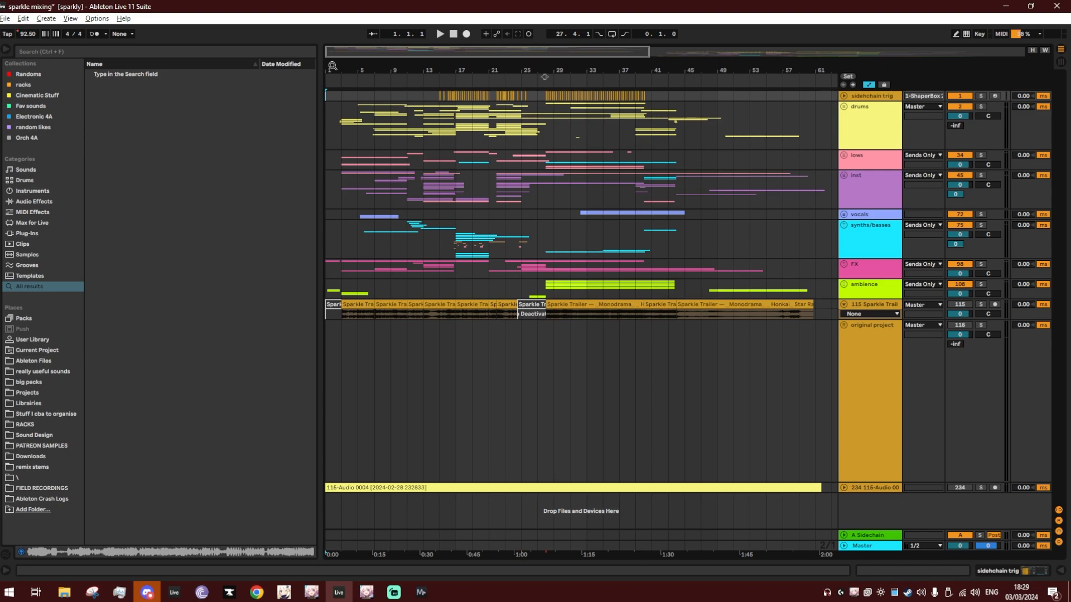
pyautogui.click(333, 134)
pyautogui.moveTo(544, 76); pyautogui.dragTo(428, 284)
pyautogui.click(420, 304)
pyautogui.press('0')
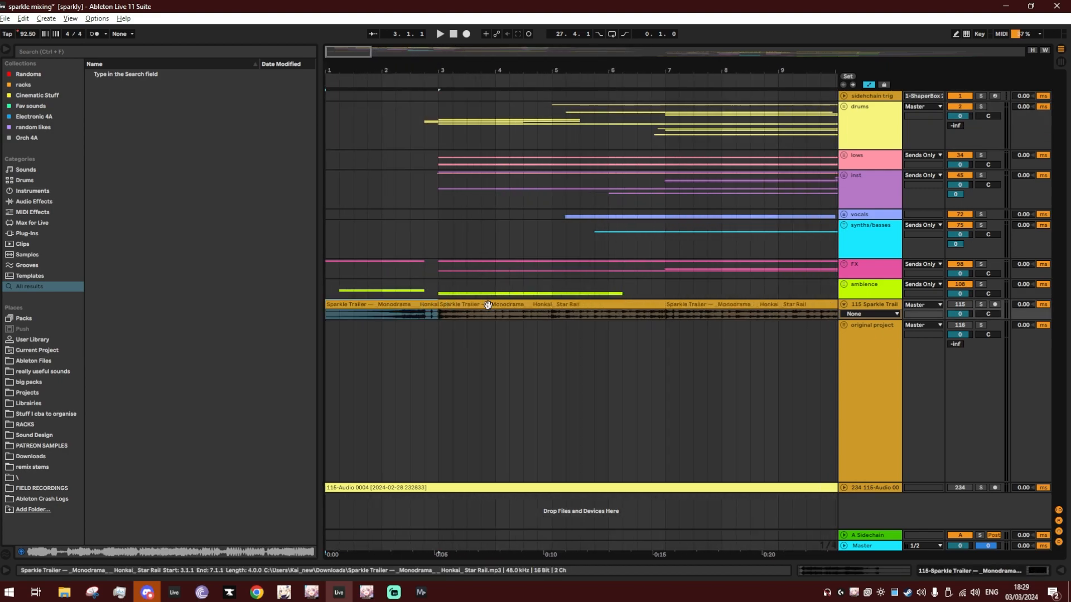
# Solo the Sparkle Trailer track and listen to its intro from 1.3.1.
pyautogui.click(981, 305)
pyautogui.click(368, 316)
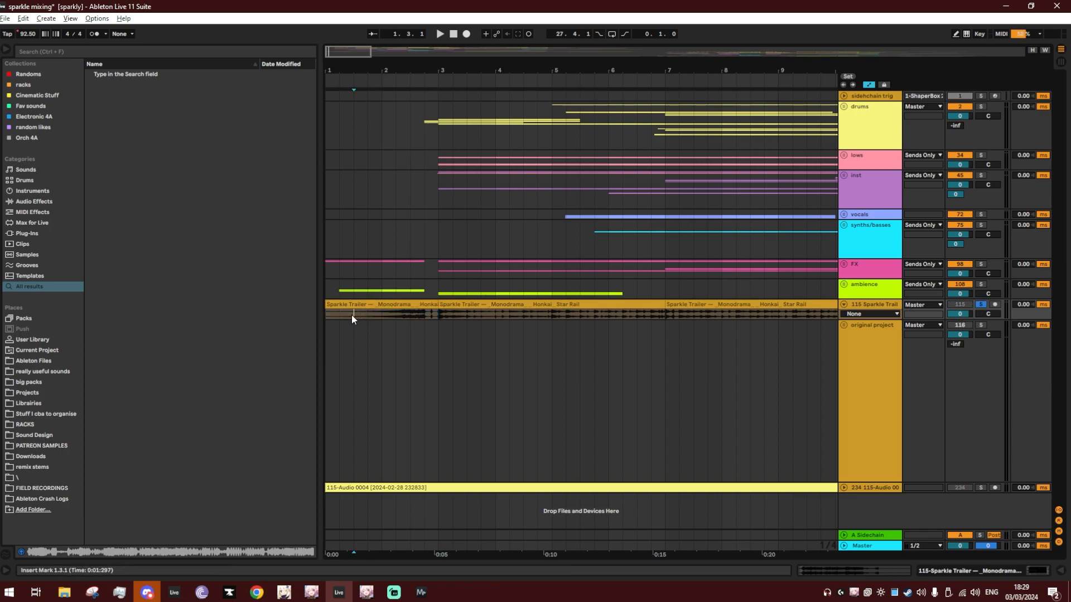
pyautogui.press('space')
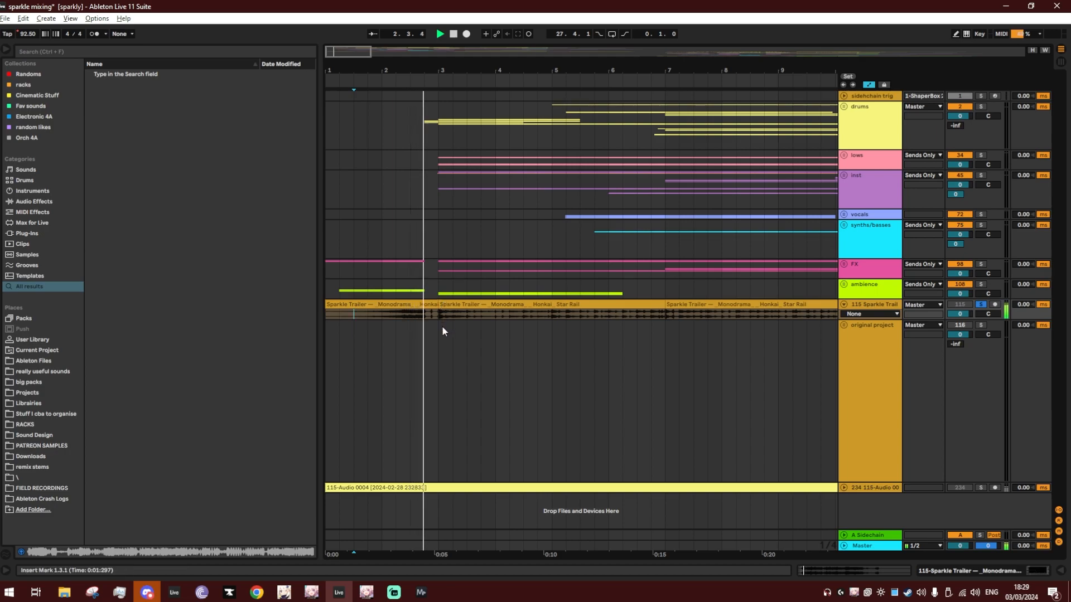
pyautogui.press('space')
pyautogui.click(859, 317)
pyautogui.scroll(4, 860, 317)
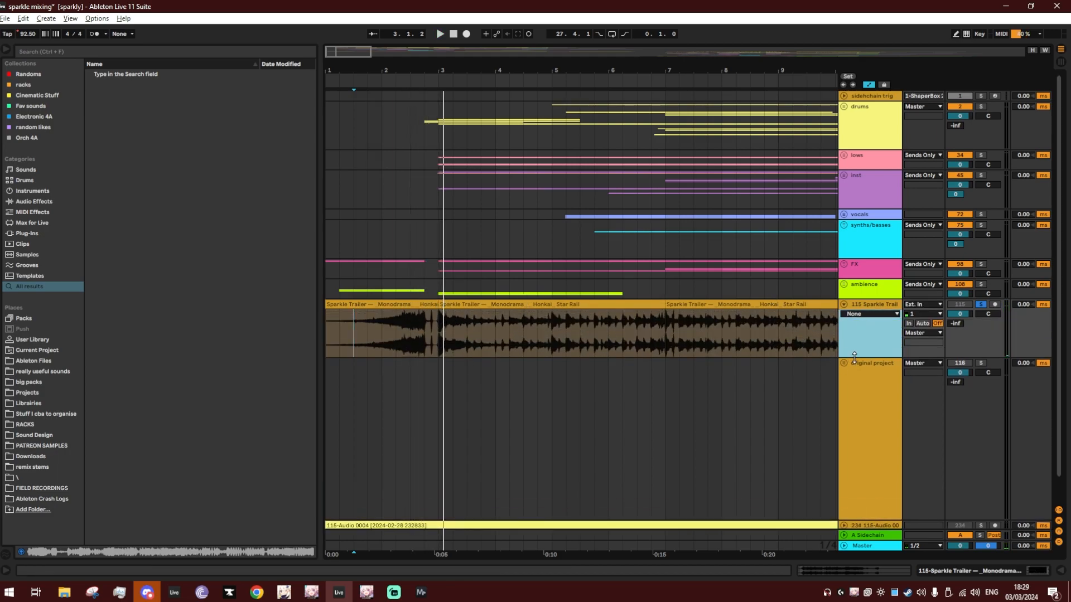
pyautogui.moveTo(854, 357); pyautogui.dragTo(859, 325)
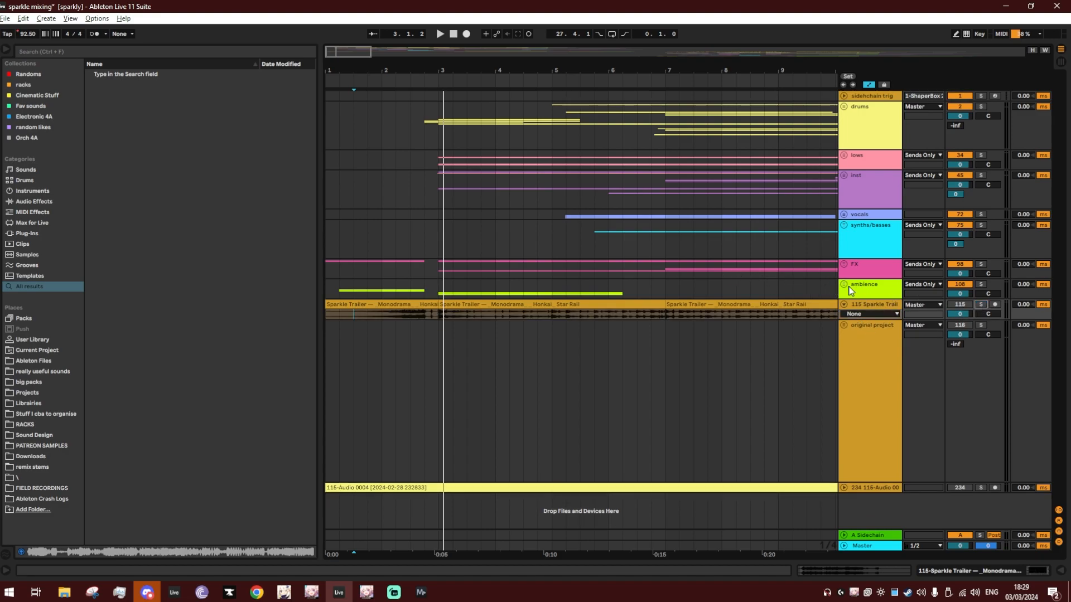
# Expand the FX group, solo the Tascione White Noise Riser track in rises and show its devices.
pyautogui.click(843, 265)
pyautogui.scroll(-3, 480, 304)
pyautogui.click(373, 246)
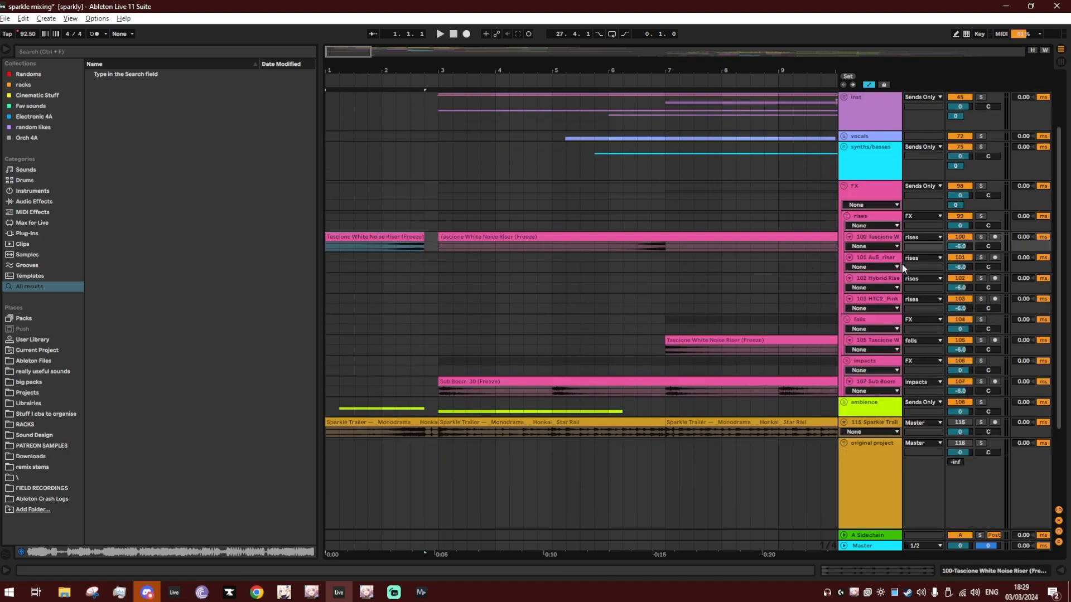
pyautogui.click(976, 238)
pyautogui.doubleClick(876, 237)
pyautogui.click(397, 246)
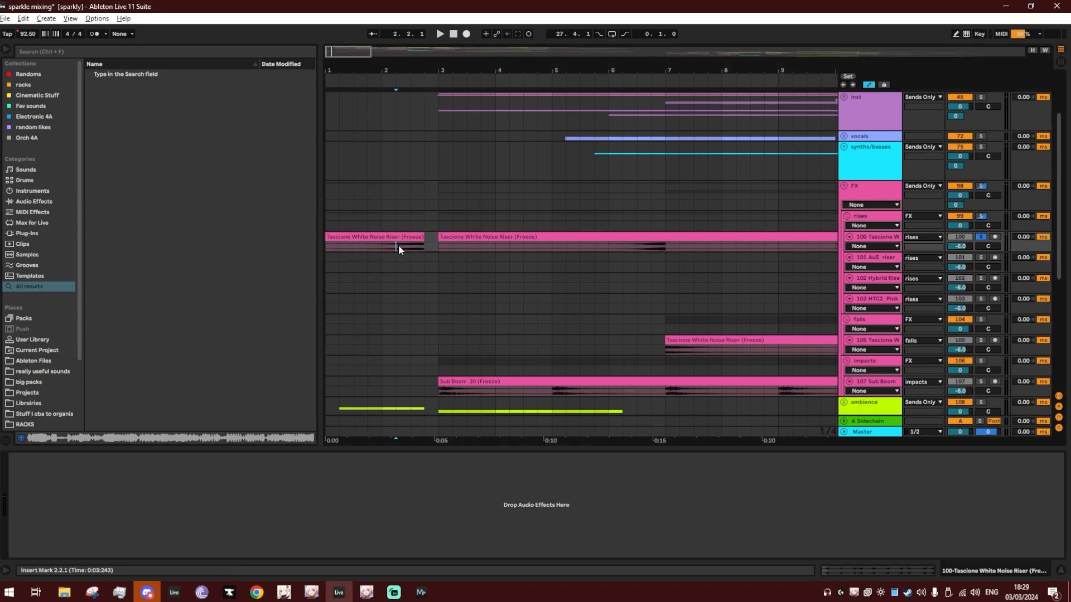
# Try adding the Redux effect to the Tascione White Noise Riser track.
pyautogui.hotkey('ctrl', 'f')
pyautogui.write('redux')
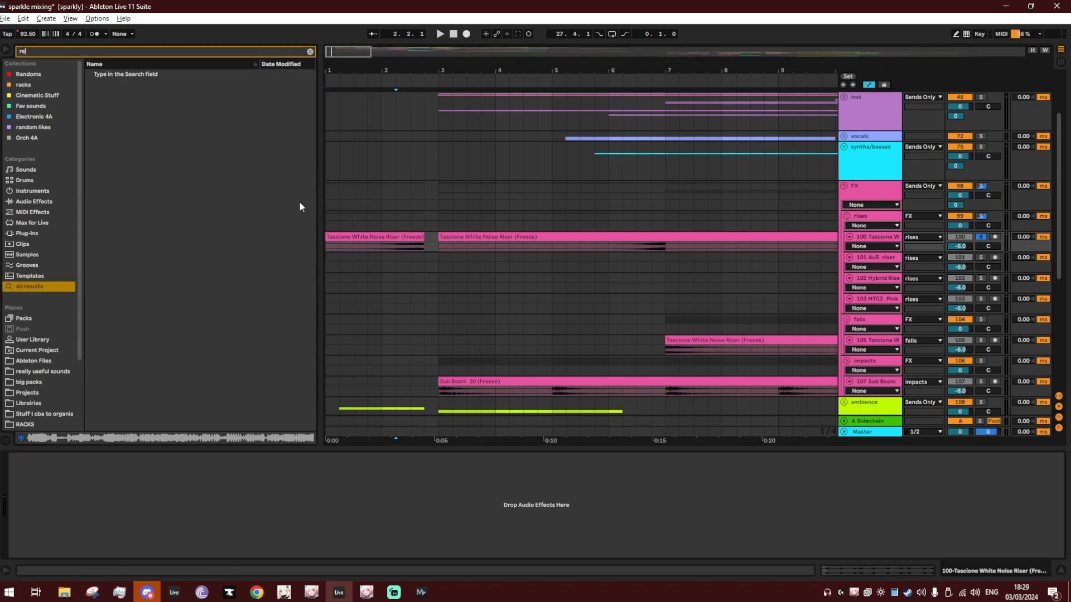
pyautogui.moveTo(114, 74); pyautogui.dragTo(425, 235)
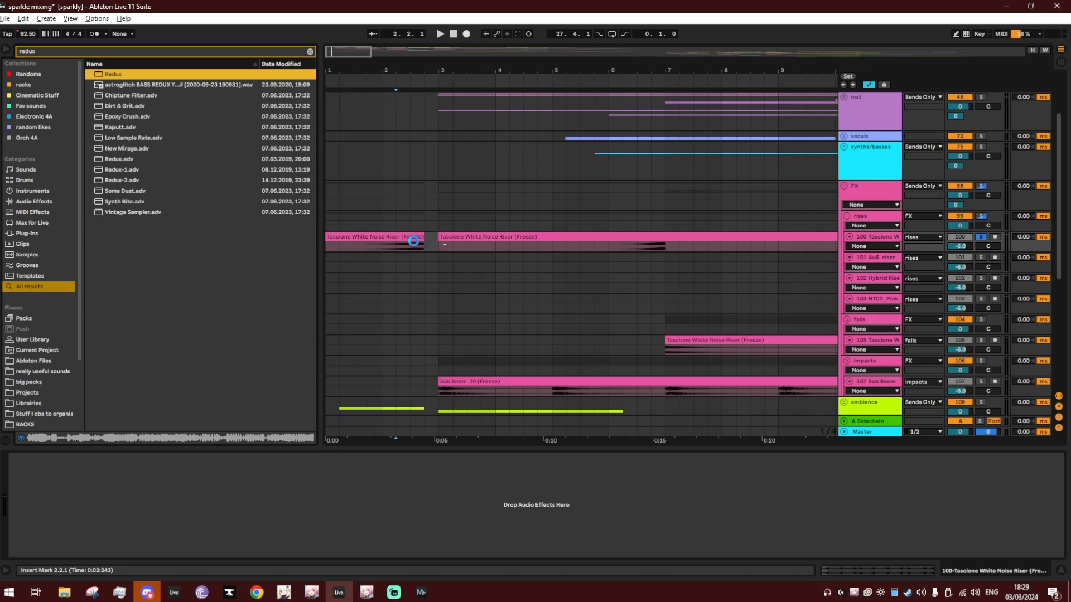
pyautogui.moveTo(416, 240); pyautogui.dragTo(416, 240)
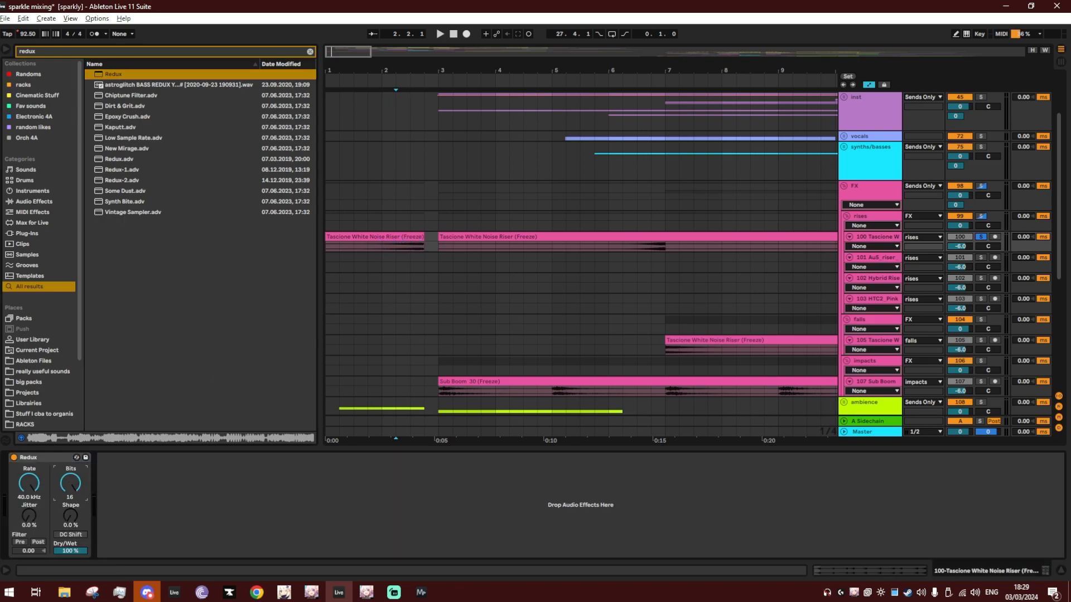
# Listen to the soloed white noise riser from 2.1.1 up to bar 3, then hide the device view.
pyautogui.click(393, 271)
pyautogui.press('space')
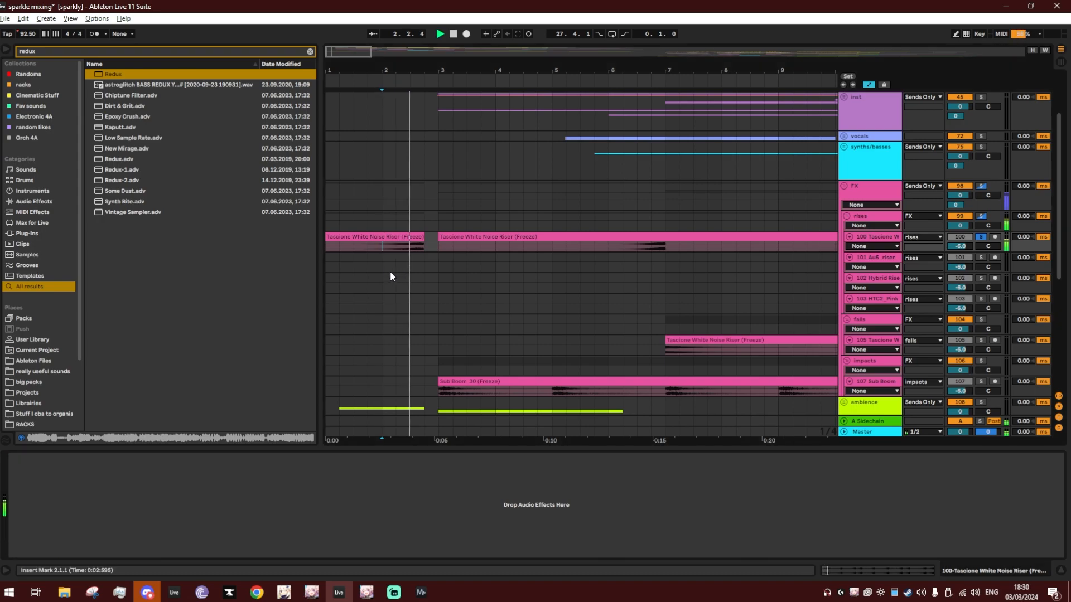
pyautogui.press('space')
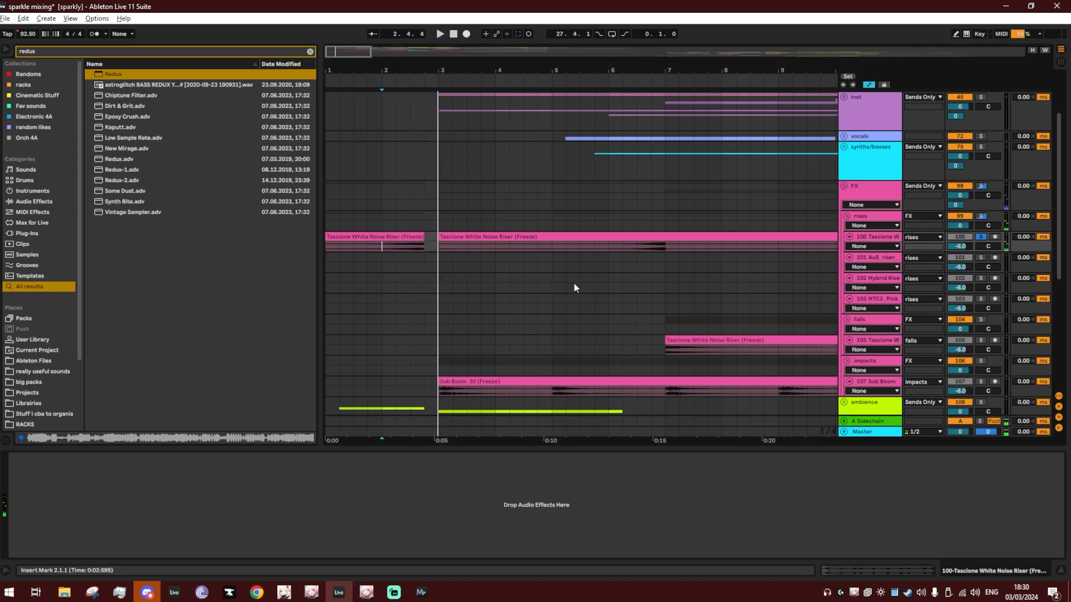
pyautogui.hotkey('ctrl', 'alt', 'l')
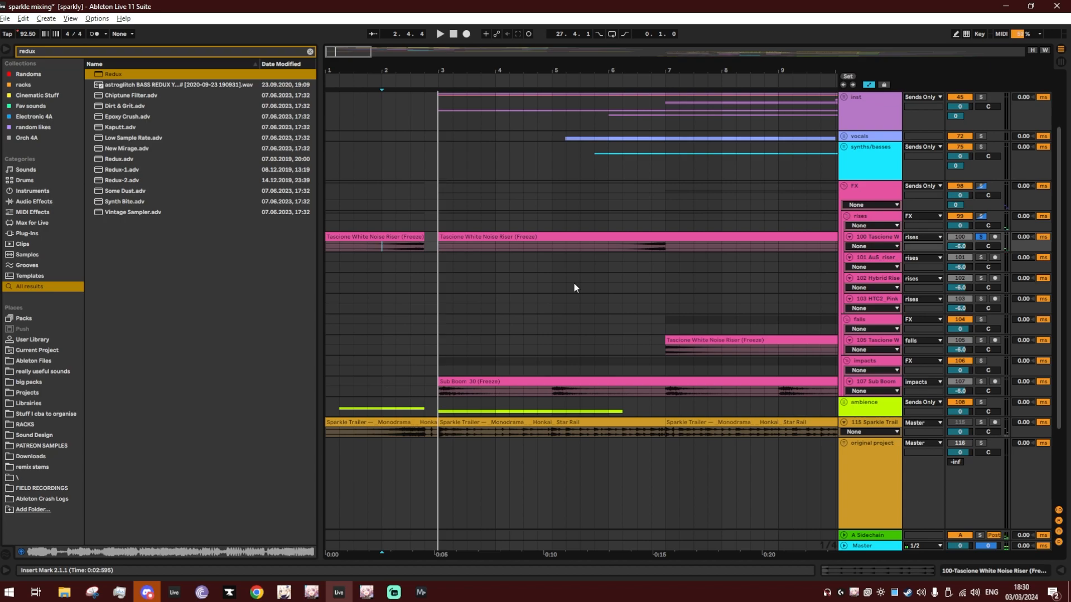
# Expand the ambience group, audition the Chimes Finger Down clip in solo and undo the solo.
pyautogui.click(844, 402)
pyautogui.scroll(-4, 614, 410)
pyautogui.click(422, 411)
pyautogui.click(980, 406)
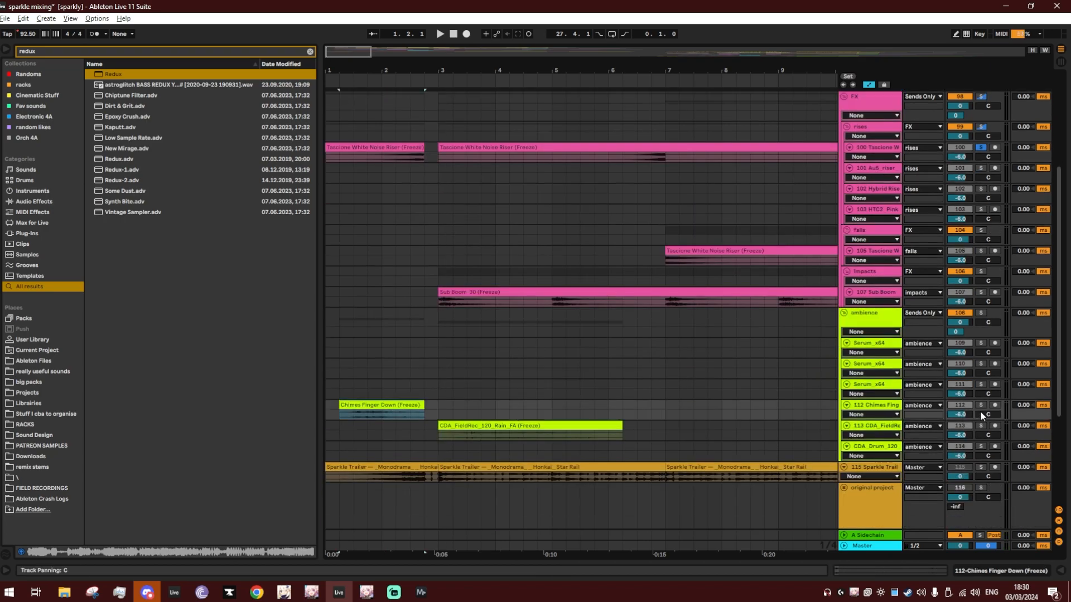
pyautogui.press('space')
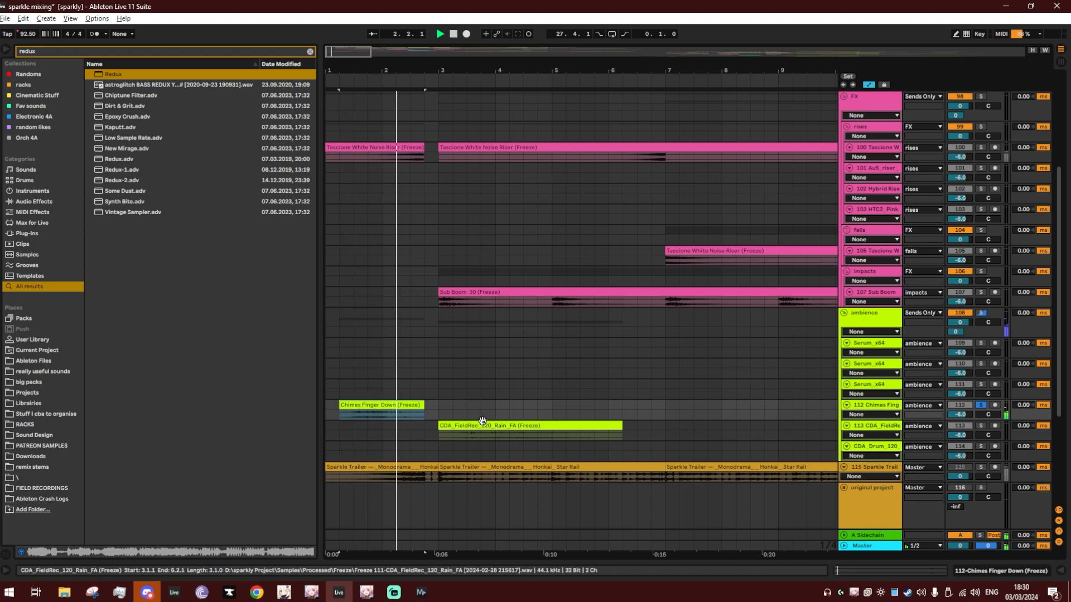
pyautogui.press('space')
pyautogui.hotkey('ctrl', 'z')
# Play the intro from 1.1.1 with all tracks together and clear the browser search.
pyautogui.click(331, 321)
pyautogui.press('space')
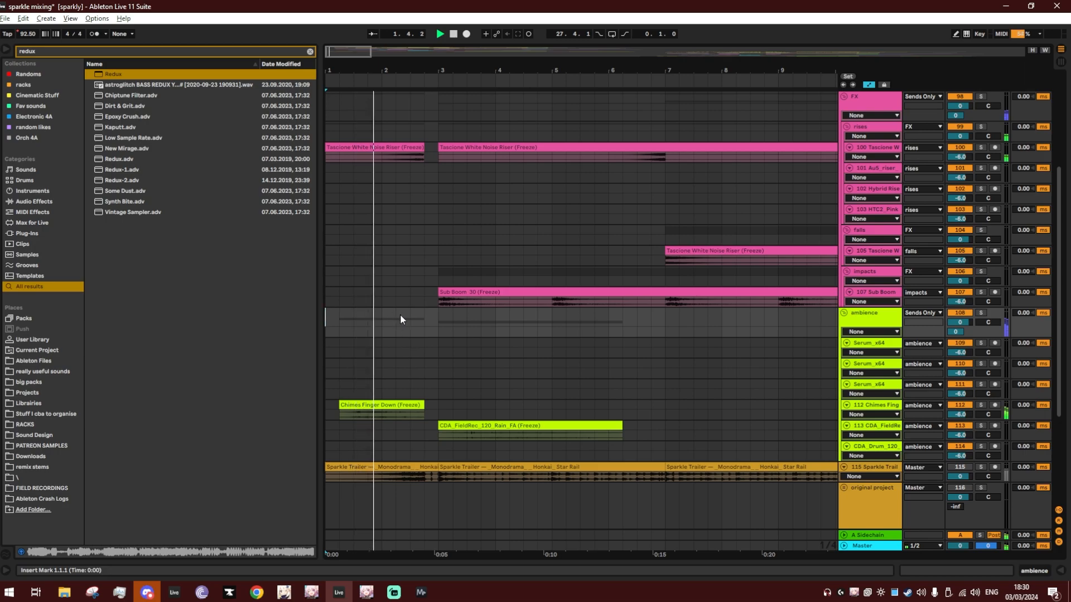
pyautogui.click(310, 51)
pyautogui.click(424, 178)
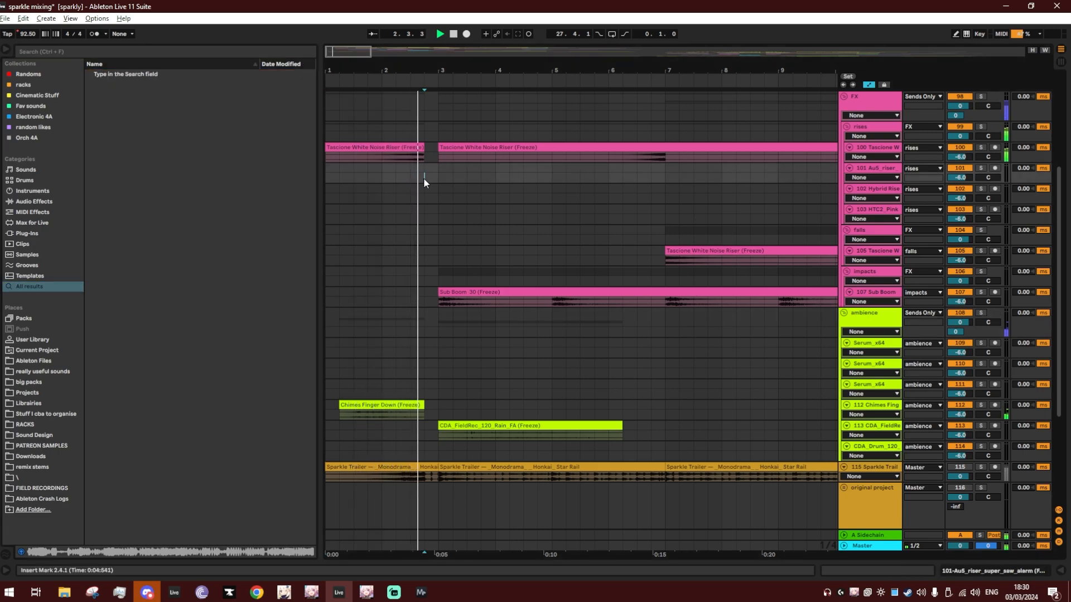
pyautogui.scroll(3, 444, 329)
pyautogui.scroll(4, 444, 331)
pyautogui.press('space')
# Collapse the FX and ambience groups and expand the drums group with its extra perc subgroup.
pyautogui.click(844, 264)
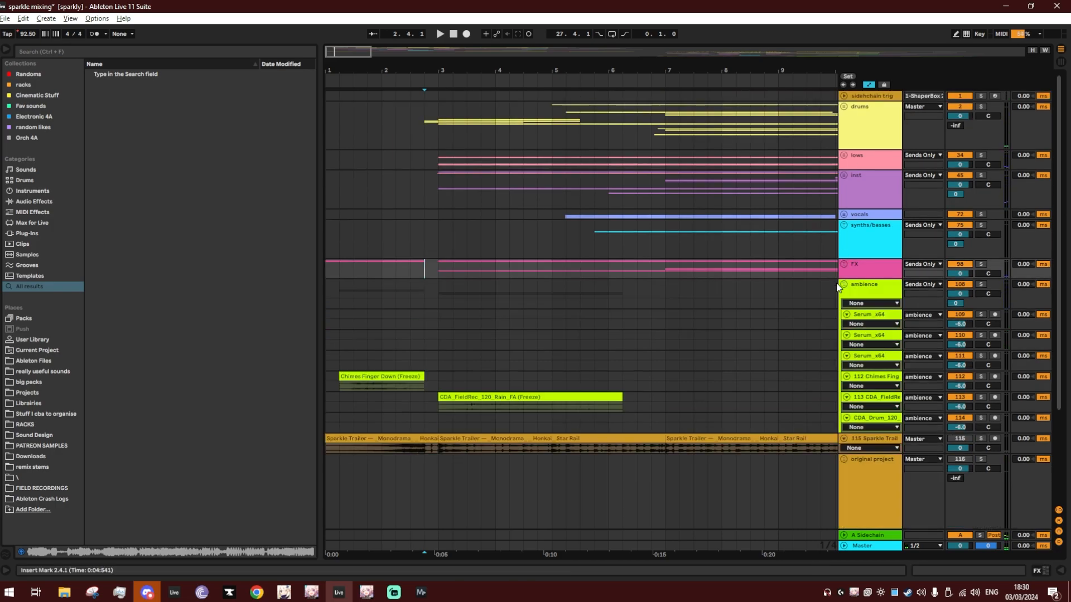
pyautogui.hotkey('alt', 'u')
pyautogui.click(845, 108)
pyautogui.scroll(-4, 626, 319)
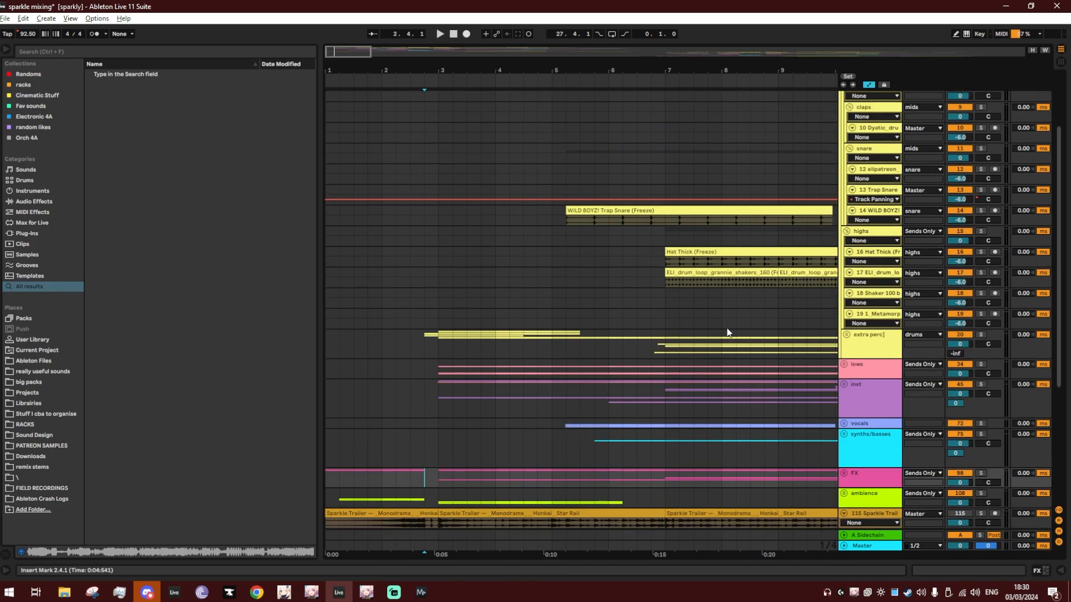
pyautogui.click(852, 339)
pyautogui.click(847, 335)
pyautogui.scroll(-7, 490, 323)
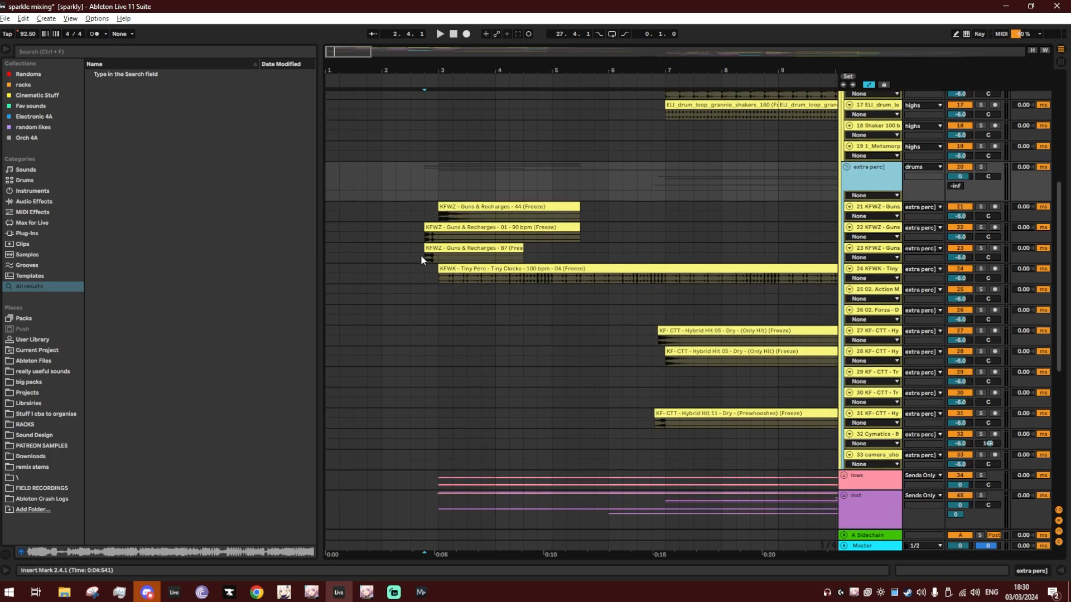
# Search the browser for "guns & rech" samples.
pyautogui.hotkey('ctrl', 'f')
pyautogui.write('guns & rech')
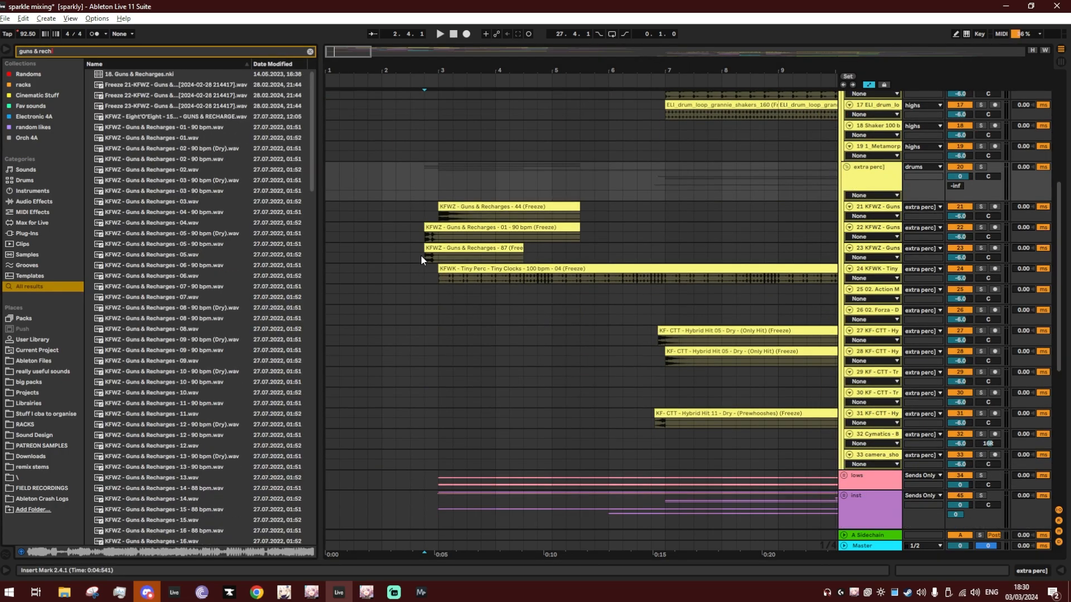
# Reveal the source folder of KFWZ - Guns & Recharges - 07.wav and preview its oneshots one by one up to number 21.
pyautogui.rightClick(219, 298)
pyautogui.click(220, 370)
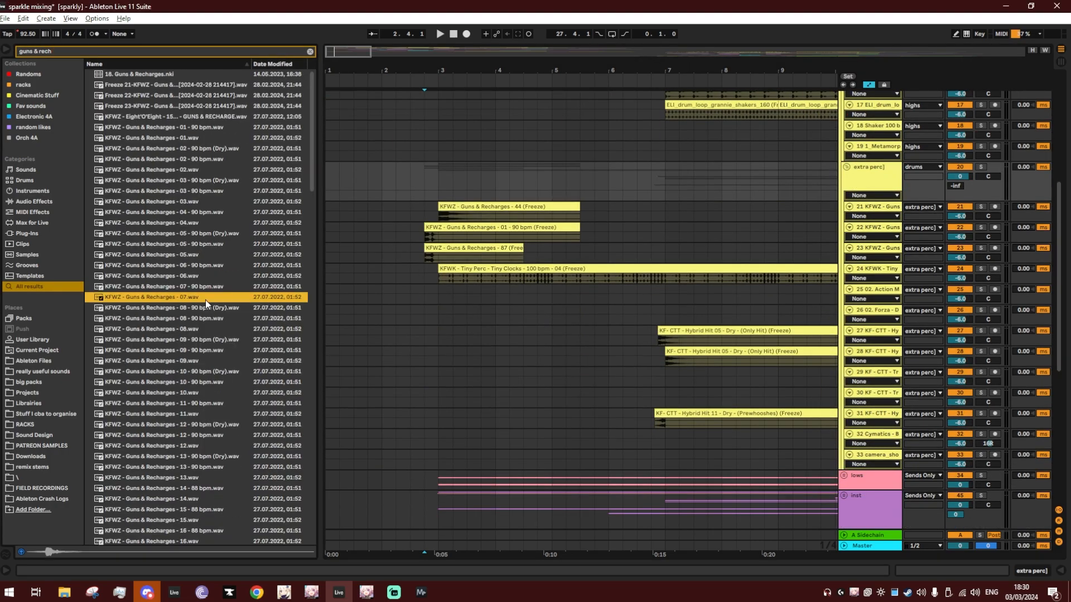
pyautogui.press('Down')
pyautogui.press('Down')
pyautogui.press('Down')
pyautogui.press('Down')
pyautogui.press('Down')
pyautogui.press('Down')
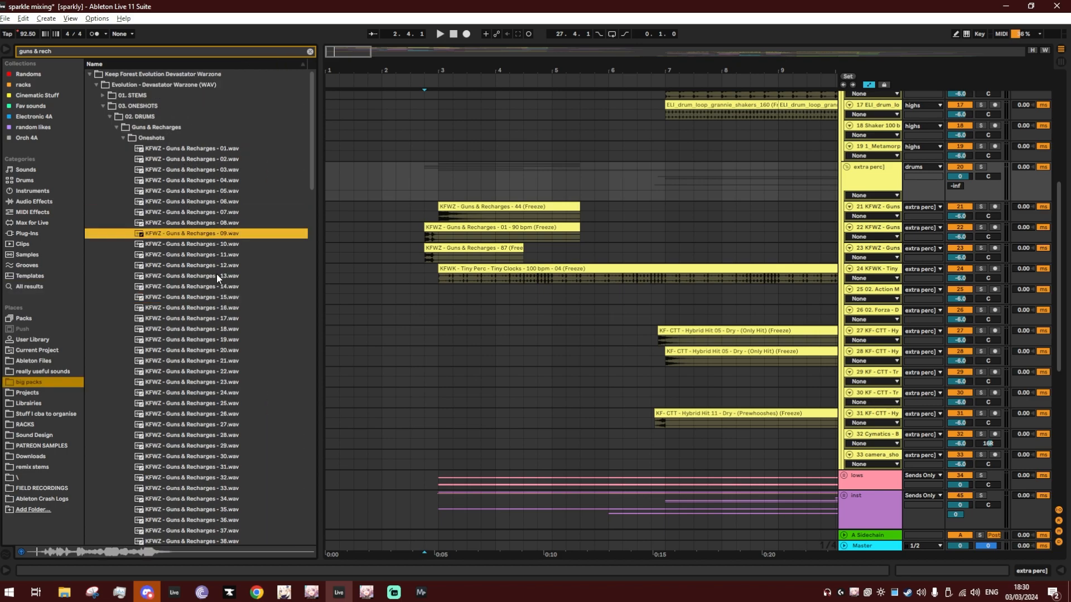
pyautogui.press('Down')
pyautogui.press('Down')
pyautogui.press('Down')
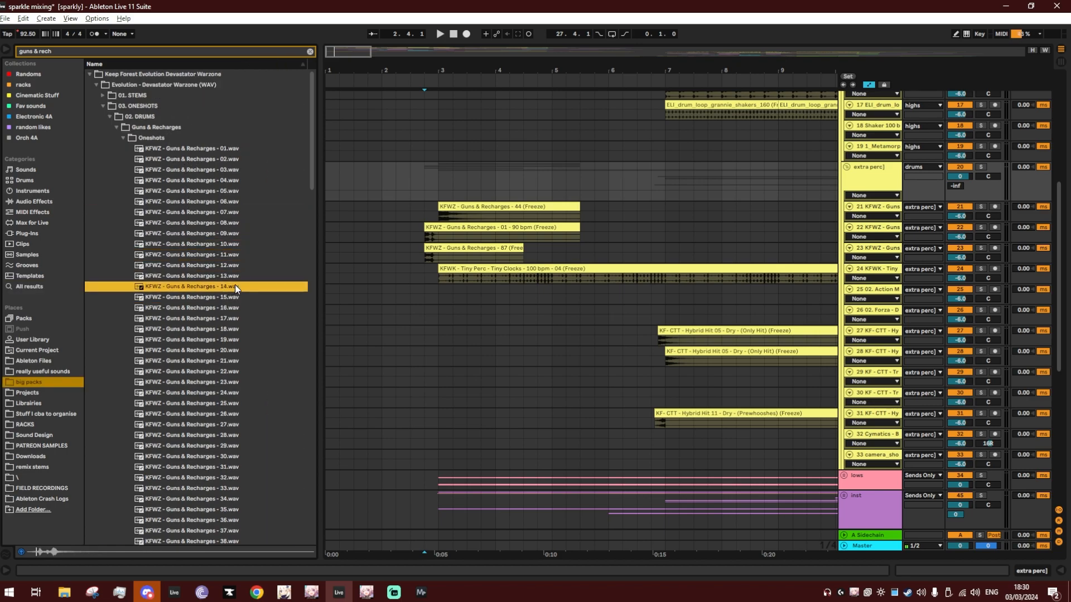
pyautogui.press('Down')
pyautogui.press('Down')
pyautogui.press('Down')
pyautogui.press('Down')
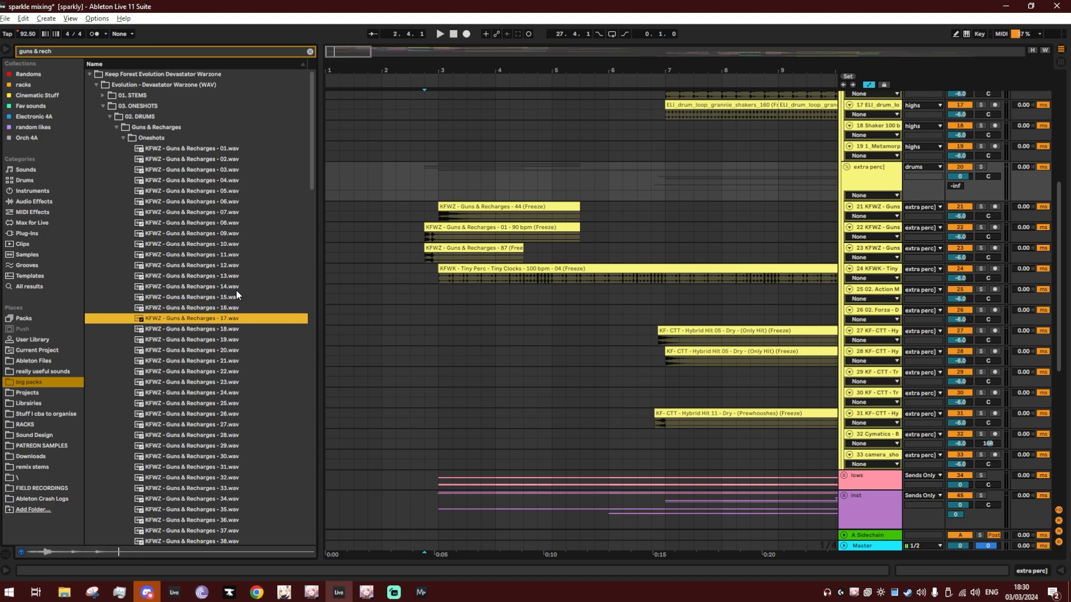
pyautogui.press('Down')
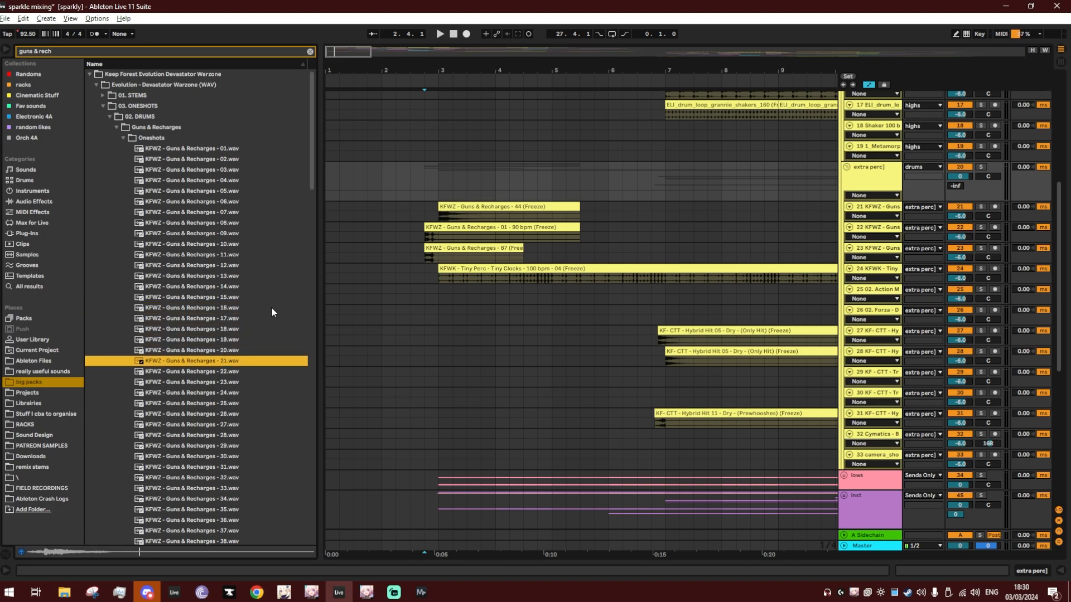
# Audition the extra perc group in solo from 2.4.1 and select the Tiny Clocks clip between bars 3 and 7.
pyautogui.click(426, 216)
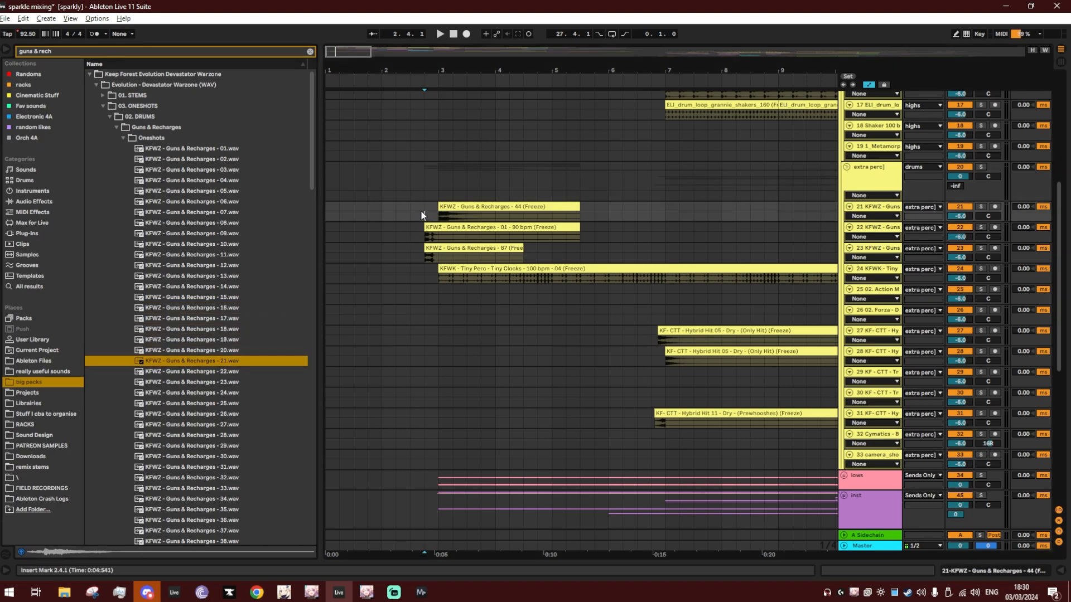
pyautogui.click(982, 167)
pyautogui.press('space')
pyautogui.moveTo(517, 71); pyautogui.dragTo(516, 44)
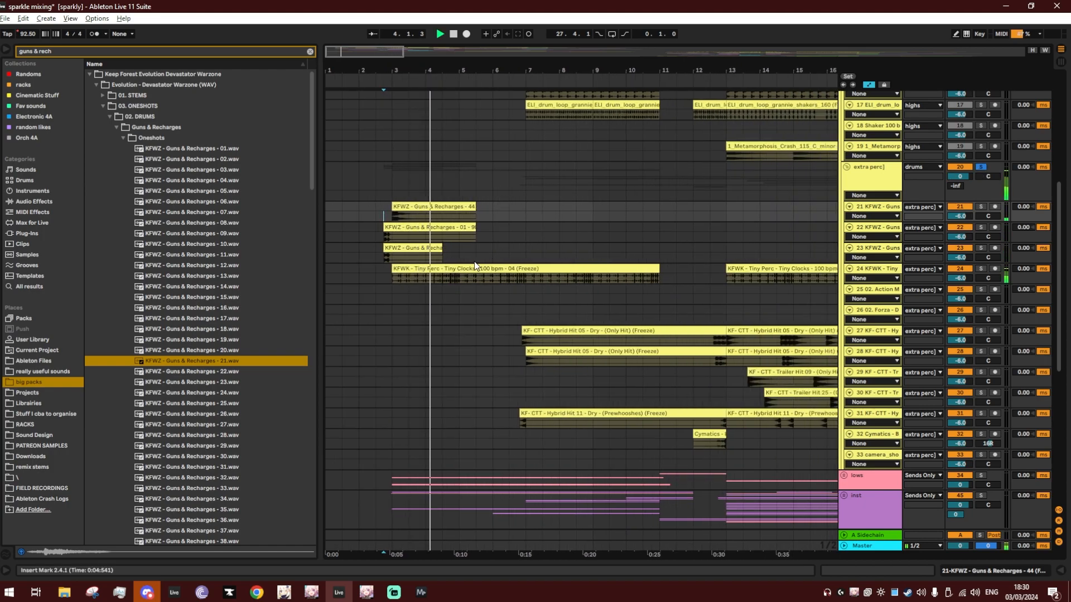
pyautogui.moveTo(394, 277); pyautogui.dragTo(527, 275)
pyautogui.press('space')
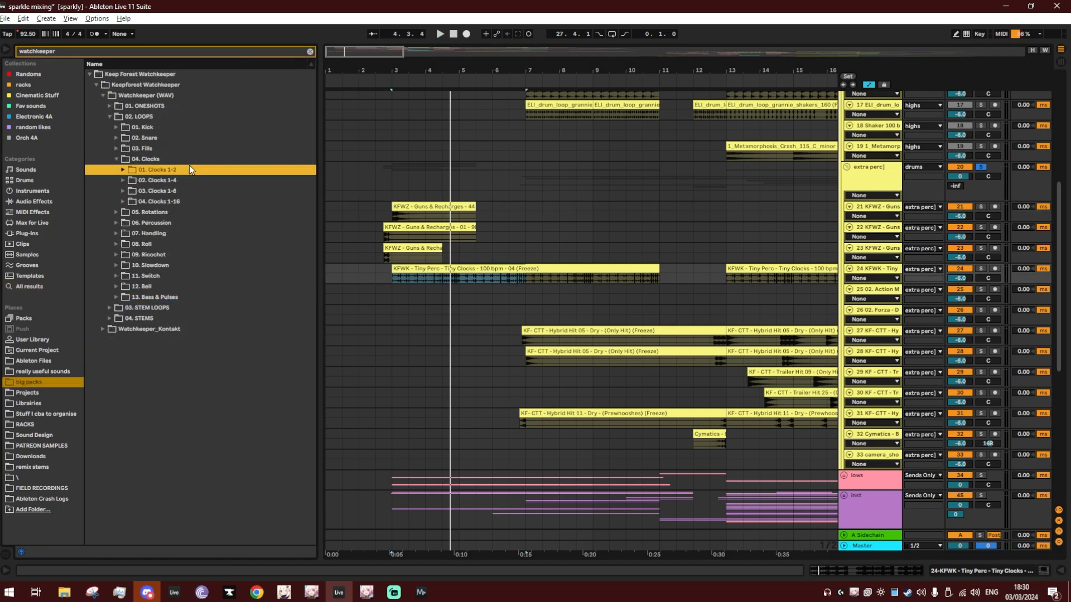
# Open the Watchkeeper Clocks 1-16 loop folder and preview its Metal Basic loops 01 and 02.
pyautogui.press('Down')
pyautogui.press('Down')
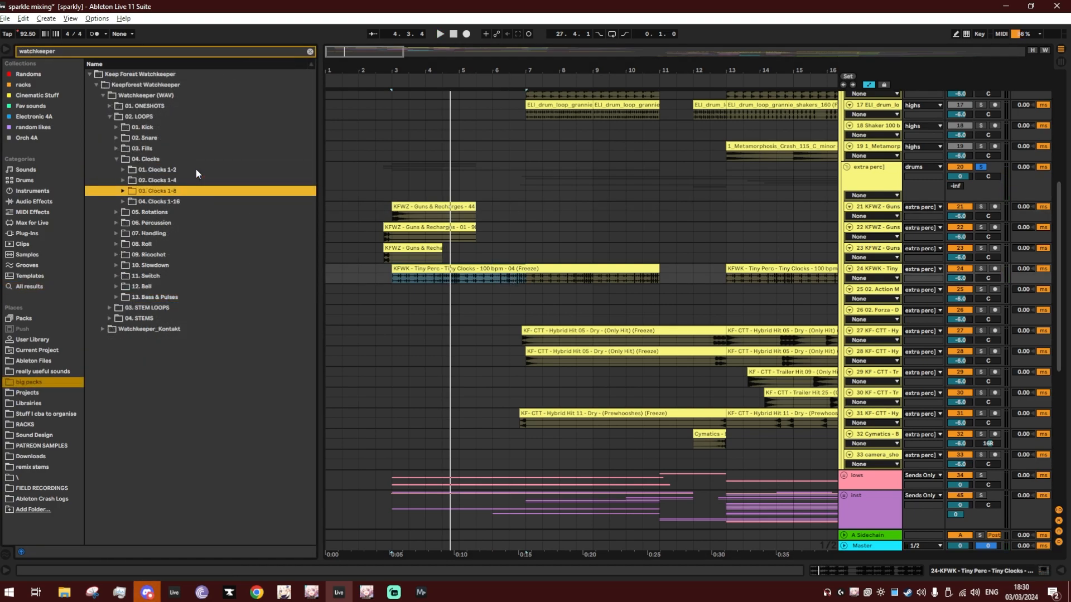
pyautogui.press('Down')
pyautogui.press('Right')
pyautogui.press('Down')
pyautogui.press('Down')
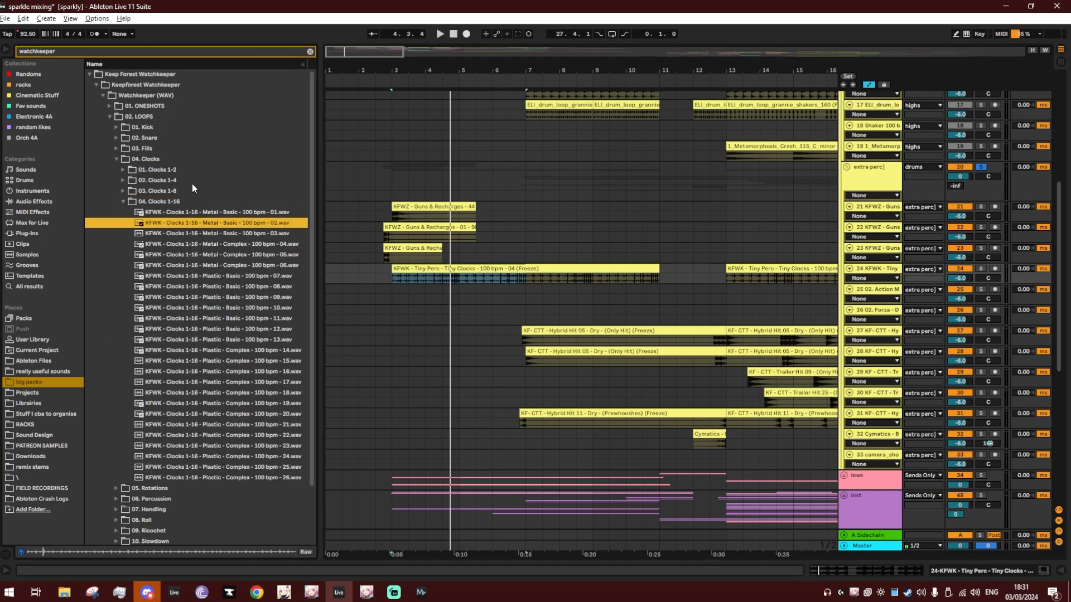
# Open the Clocks 1-4 loop folder and preview its Metal Basic loops 01 to 04.
pyautogui.click(192, 183)
pyautogui.press('Down')
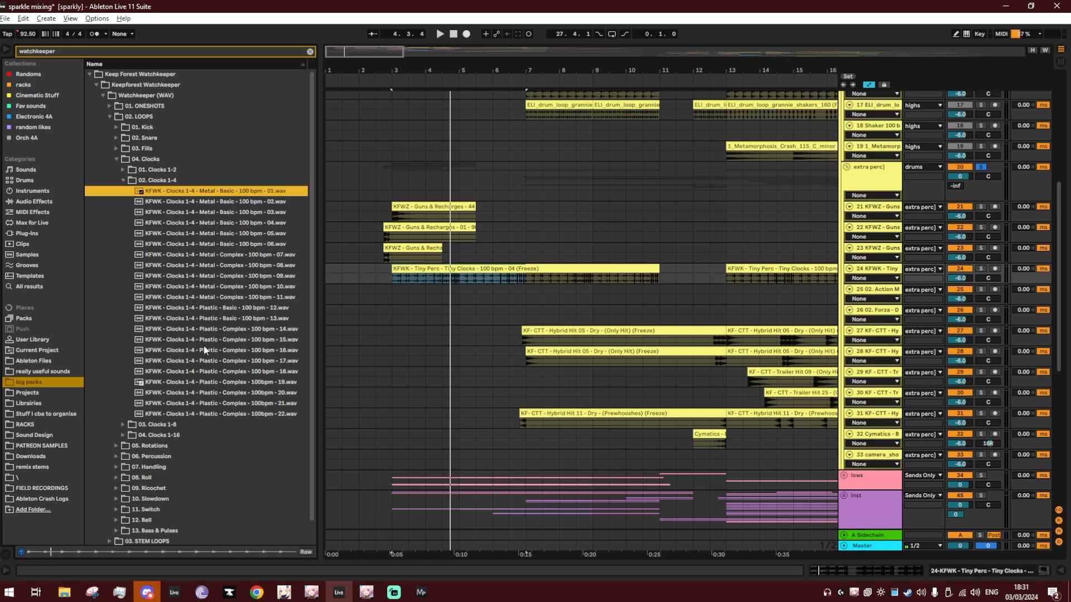
pyautogui.press('Down')
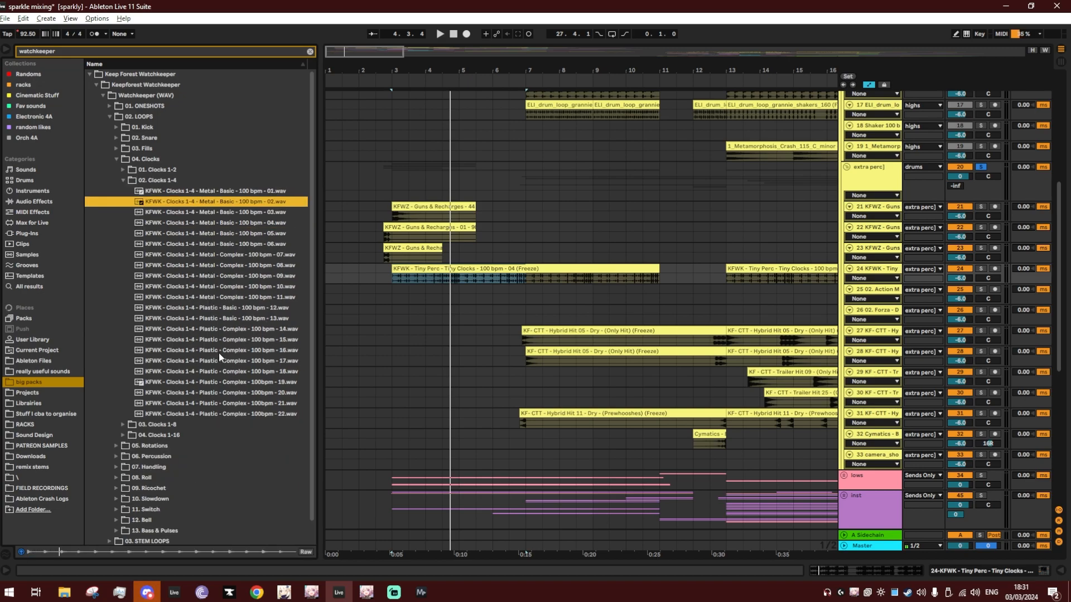
pyautogui.press('Down')
pyautogui.press('Down')
# Play the soloed extra perc group from just before bar 3, clear its solo and collapse the group.
pyautogui.click(376, 213)
pyautogui.press('space')
pyautogui.moveTo(394, 71); pyautogui.dragTo(406, 80)
pyautogui.press('space')
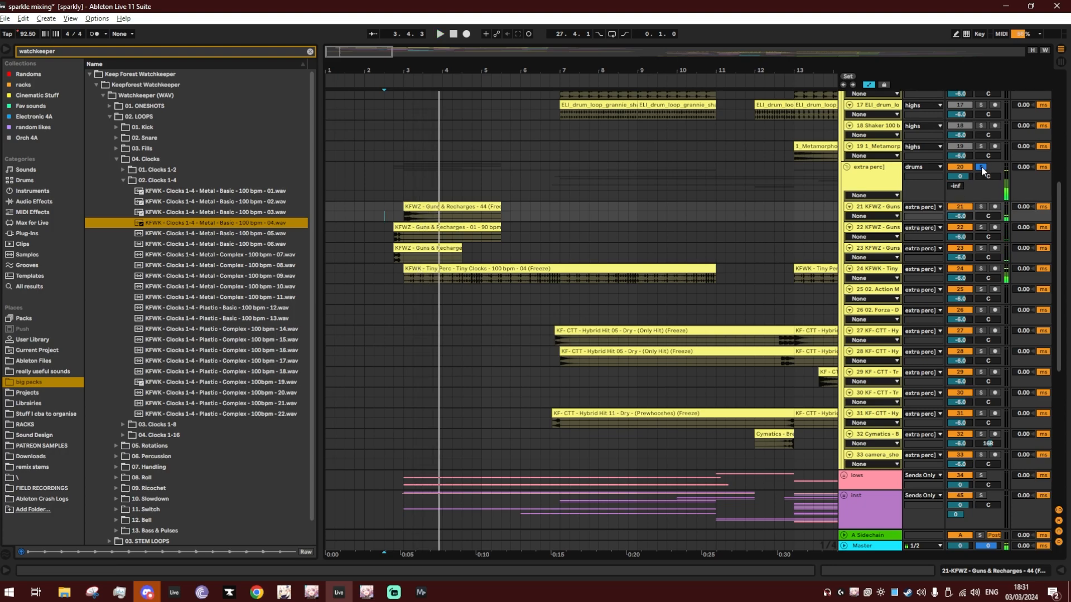
pyautogui.click(846, 167)
# Solo the Sparkle Trailer reference track and deactivate its clip before bar 3.
pyautogui.click(407, 172)
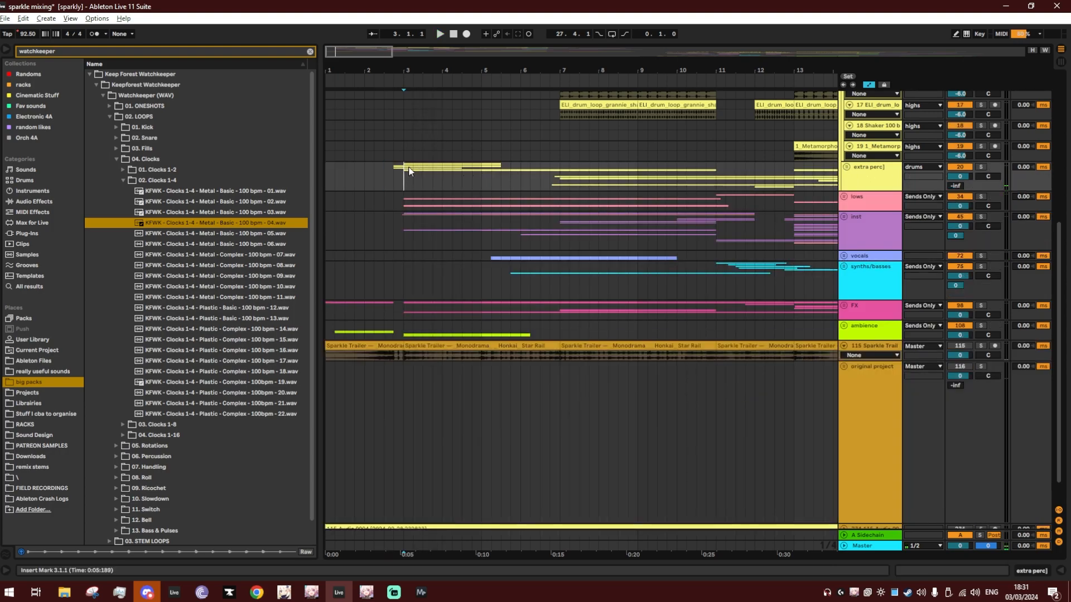
pyautogui.moveTo(398, 75); pyautogui.dragTo(441, 99)
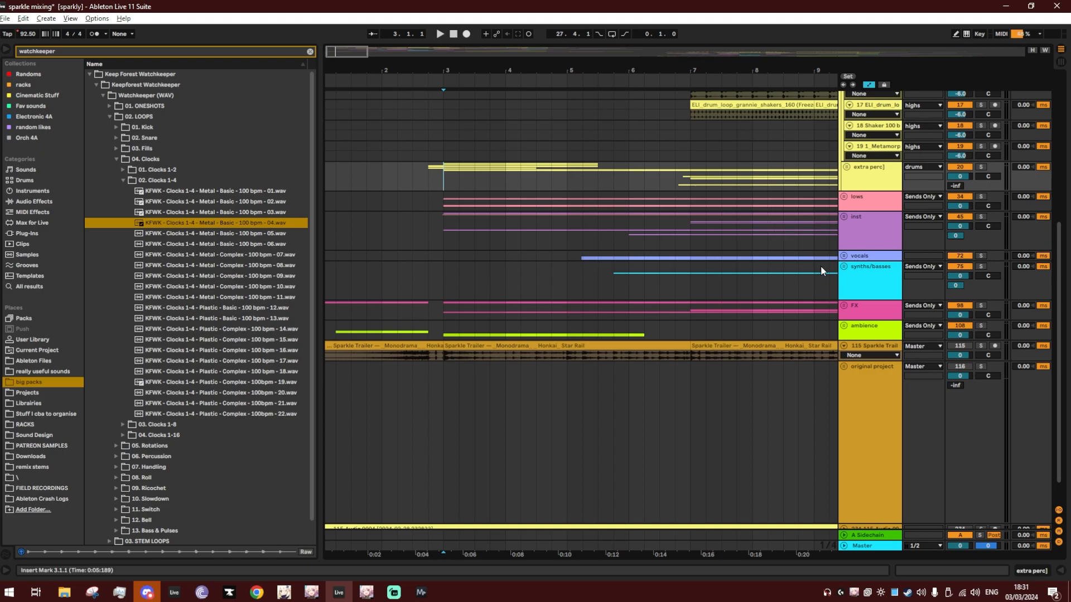
pyautogui.click(980, 346)
pyautogui.click(422, 346)
pyautogui.press('0')
# Audition the soloed Sparkle Trailer reference clip from 3.1.1.
pyautogui.click(449, 347)
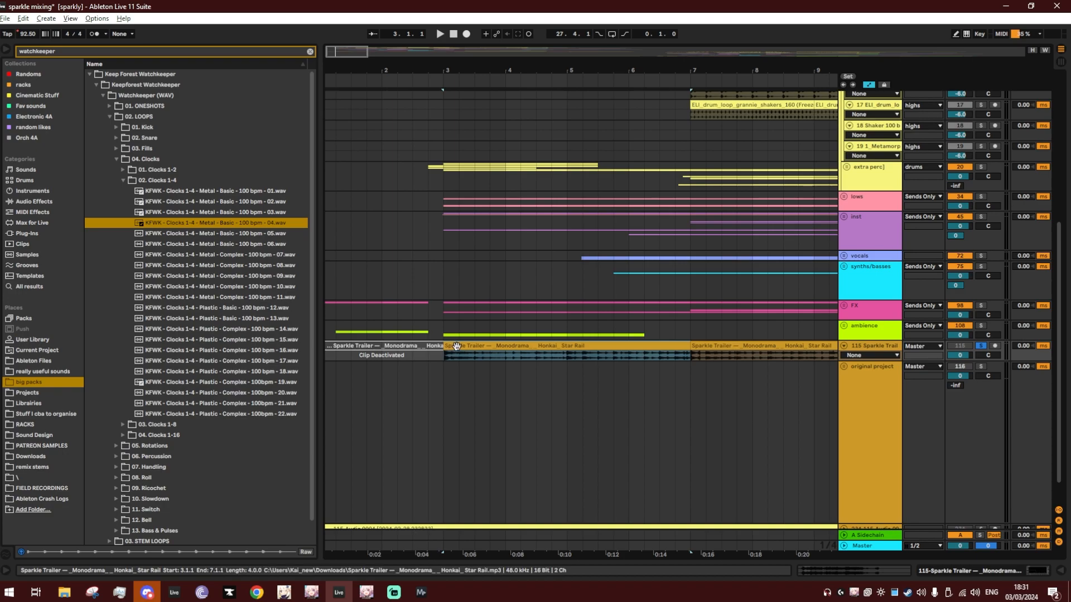
pyautogui.press('space')
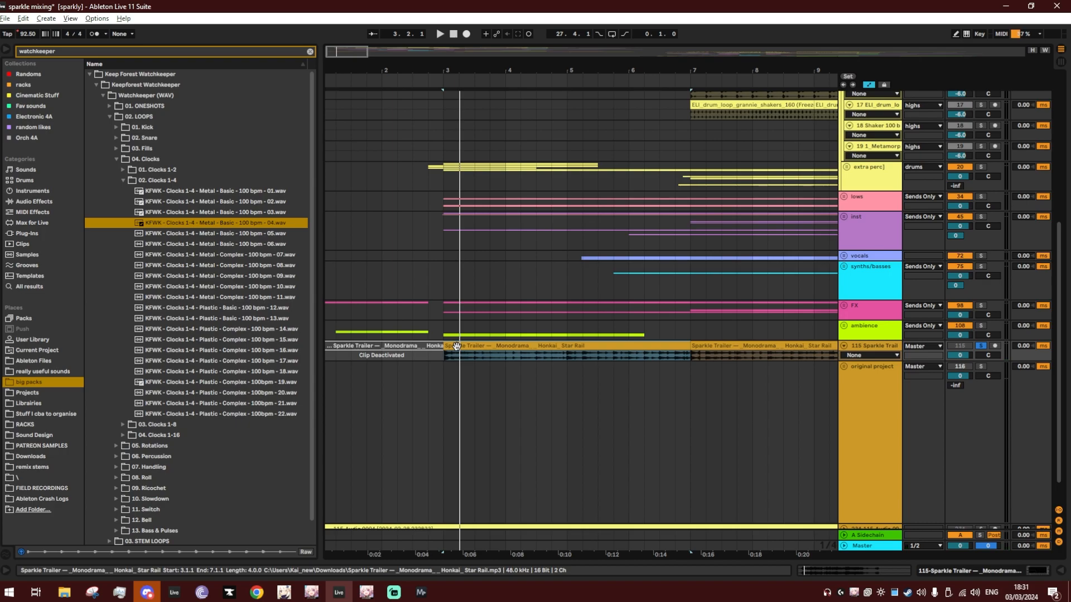
pyautogui.press('space')
pyautogui.moveTo(468, 71); pyautogui.dragTo(491, 71)
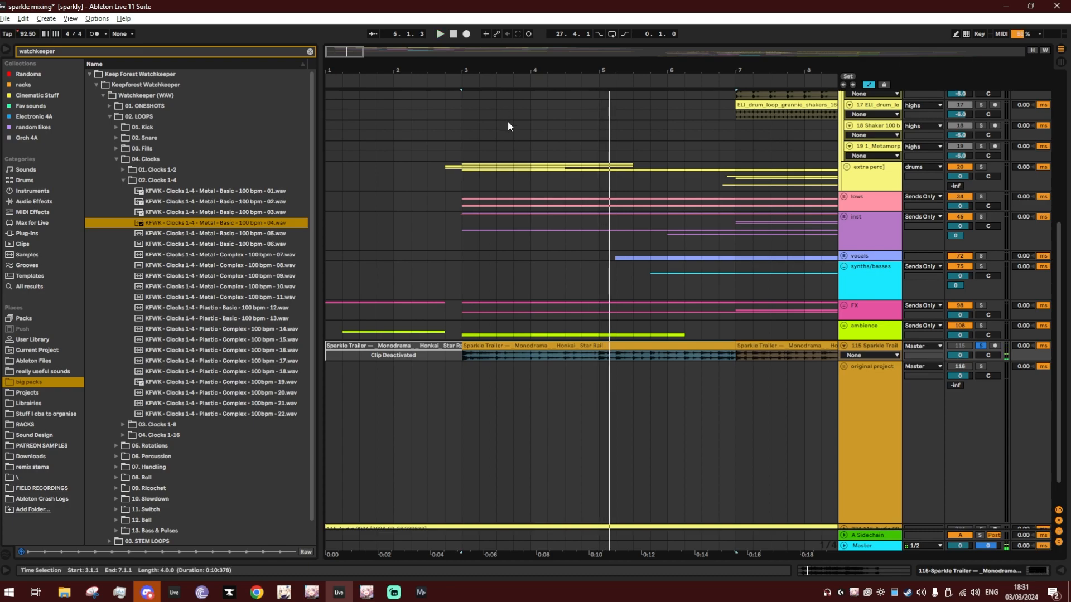
# Clear the reference track's solo and expand the lows group to reach its intro sub clip.
pyautogui.click(982, 347)
pyautogui.click(844, 197)
pyautogui.scroll(-2, 597, 254)
pyautogui.click(575, 291)
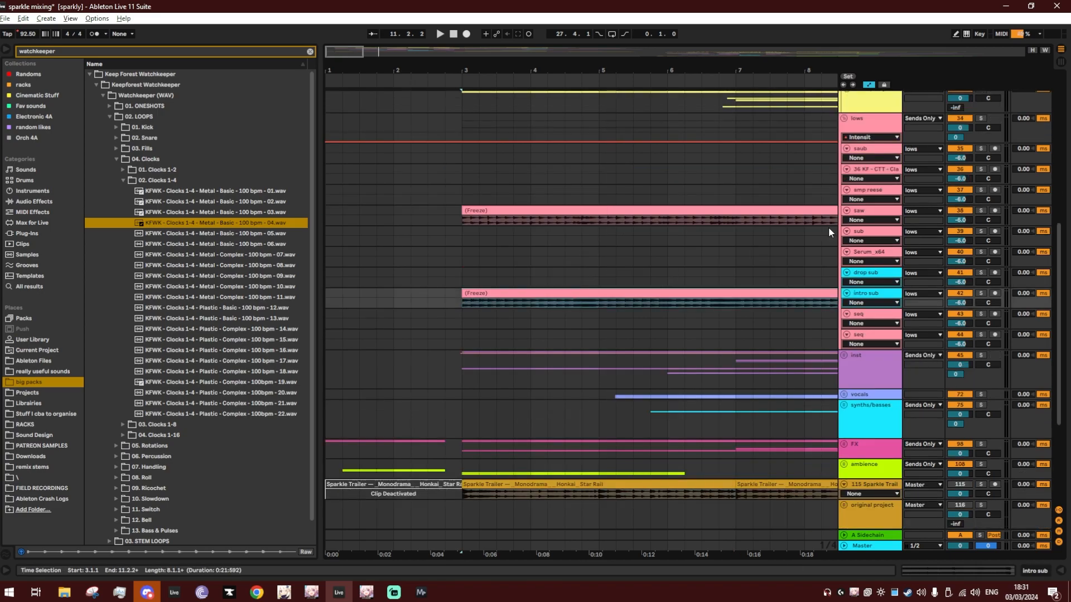
# Audition the lows tracks from saw through intro sub in solo from 3.1.1, and clear the solo.
pyautogui.click(883, 210)
pyautogui.keyDown('shift'); pyautogui.click(888, 294); pyautogui.keyUp('shift')
pyautogui.click(981, 293)
pyautogui.click(481, 210)
pyautogui.press('space')
pyautogui.moveTo(495, 70); pyautogui.dragTo(495, 44)
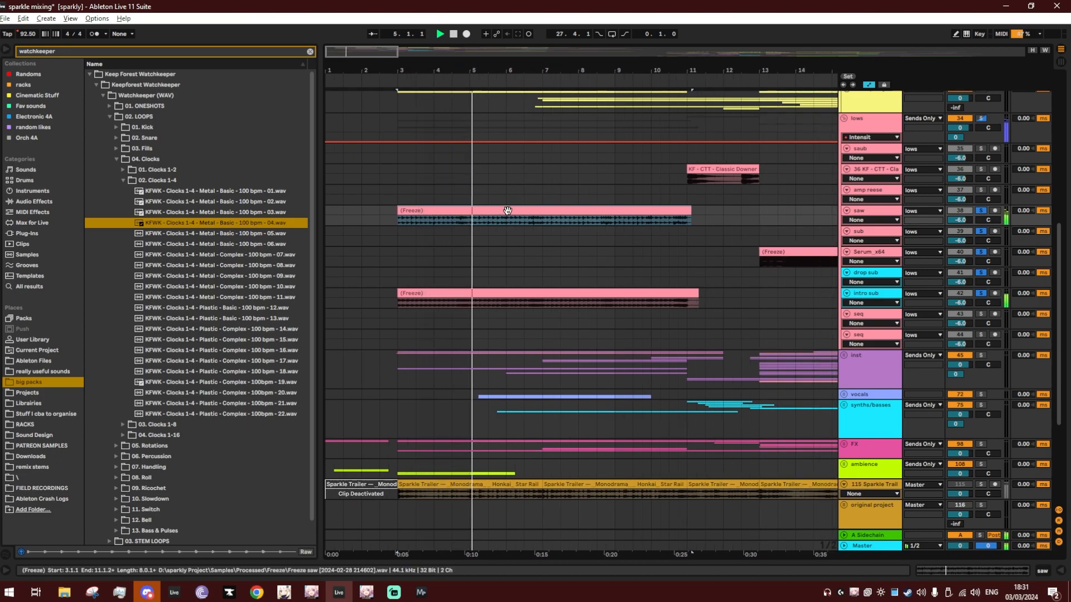
pyautogui.press('space')
pyautogui.click(981, 212)
# Collapse the lows group and expand the original project group, bringing its tracks around bars 59 to 89 into view.
pyautogui.scroll(3, 736, 311)
pyautogui.click(844, 185)
pyautogui.scroll(-2, 710, 297)
pyautogui.moveTo(544, 77); pyautogui.dragTo(543, 60)
pyautogui.moveTo(712, 77); pyautogui.dragTo(633, 90)
pyautogui.moveTo(401, 75); pyautogui.dragTo(401, 92)
pyautogui.click(844, 337)
pyautogui.scroll(-3, 654, 387)
pyautogui.scroll(-3, 655, 386)
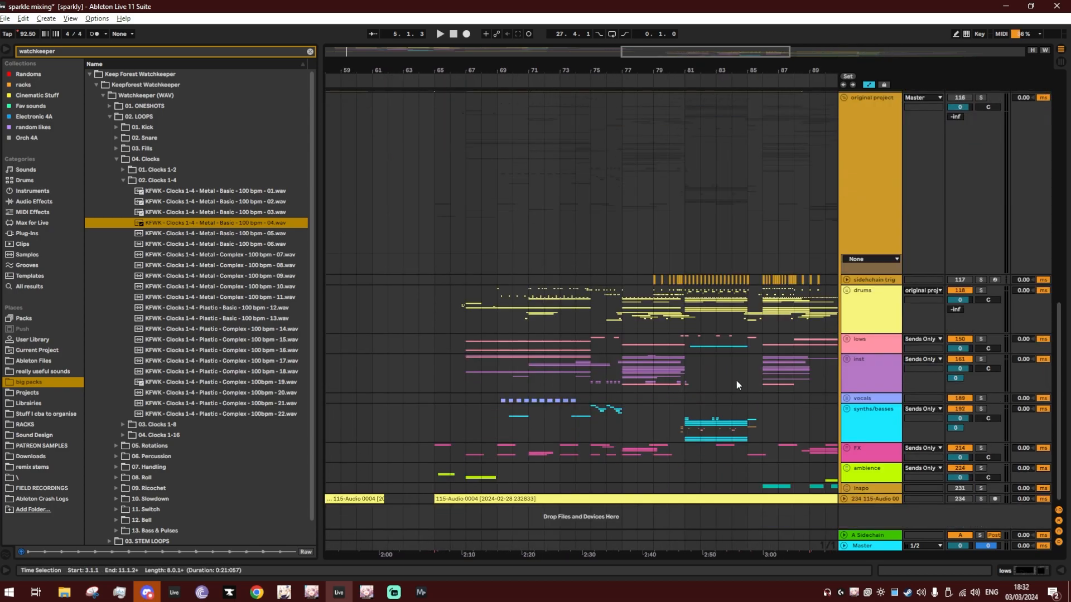
# Expand the original project's lows group, solo the saw track and play its bar 67 clip with the device chain shown.
pyautogui.click(847, 335)
pyautogui.scroll(-3, 609, 330)
pyautogui.click(507, 309)
pyautogui.click(980, 308)
pyautogui.hotkey('shift', 'Tab')
pyautogui.press('space')
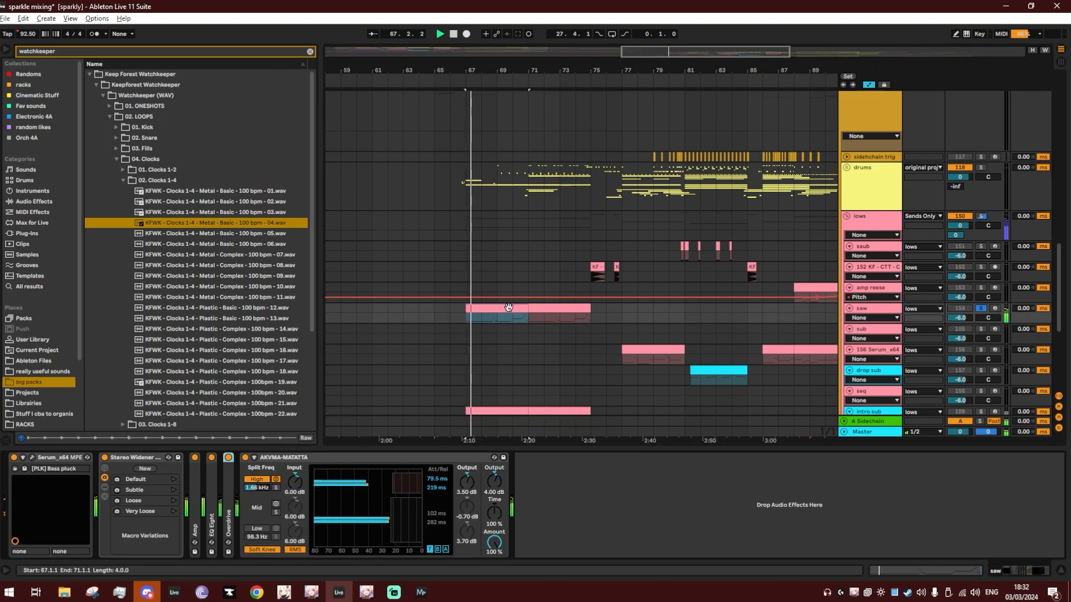
pyautogui.scroll(-1, 403, 337)
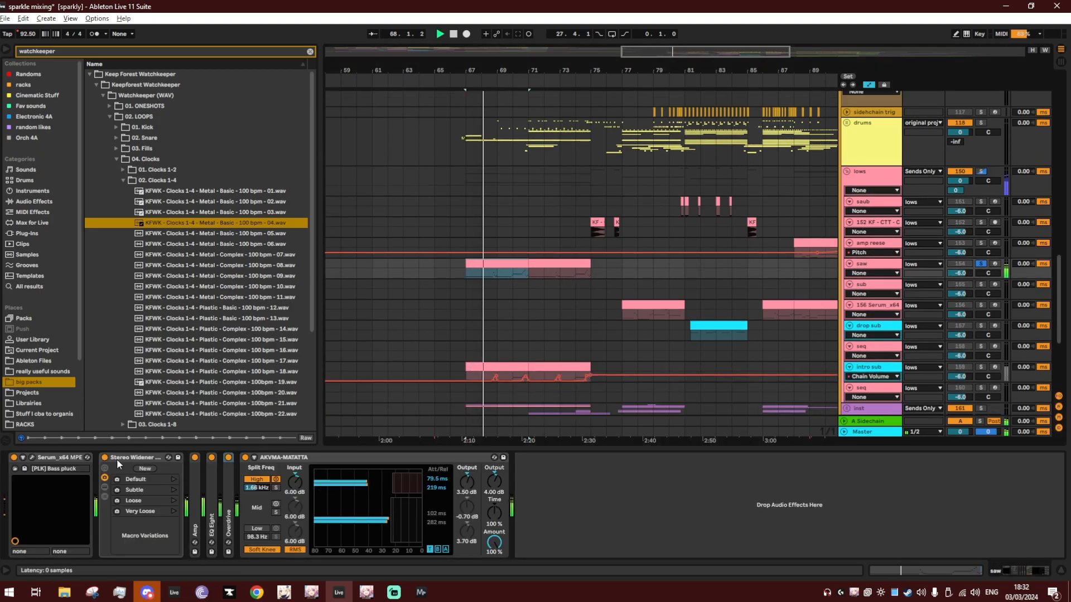
# Bypass the saw track's effects and inspect the OSC and FX pages of its Serum Bass pluck patch.
pyautogui.click(140, 459)
pyautogui.click(31, 458)
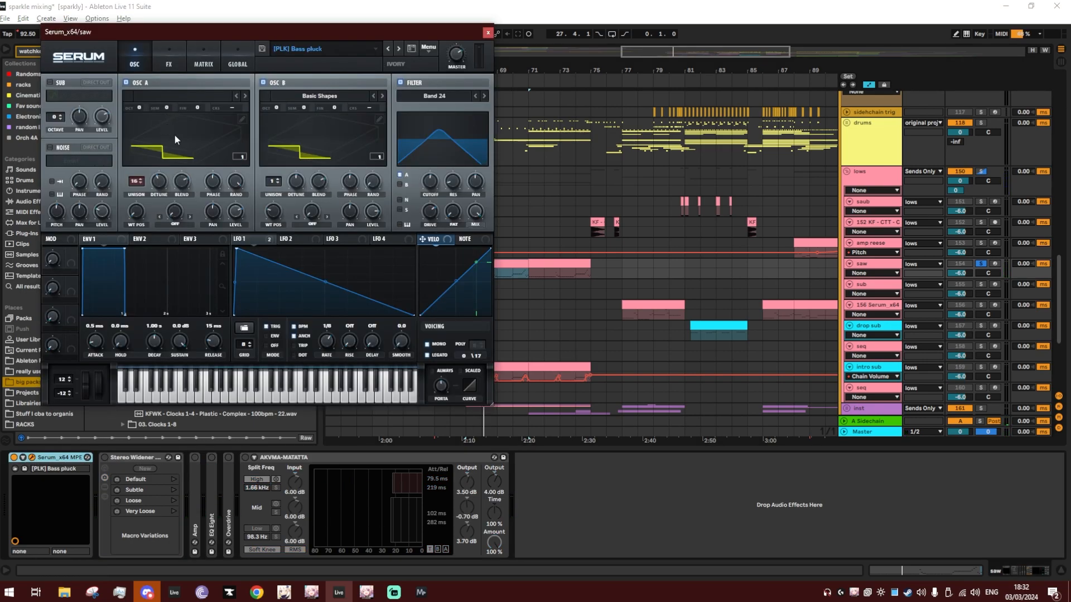
pyautogui.click(169, 66)
pyautogui.click(132, 63)
pyautogui.click(163, 63)
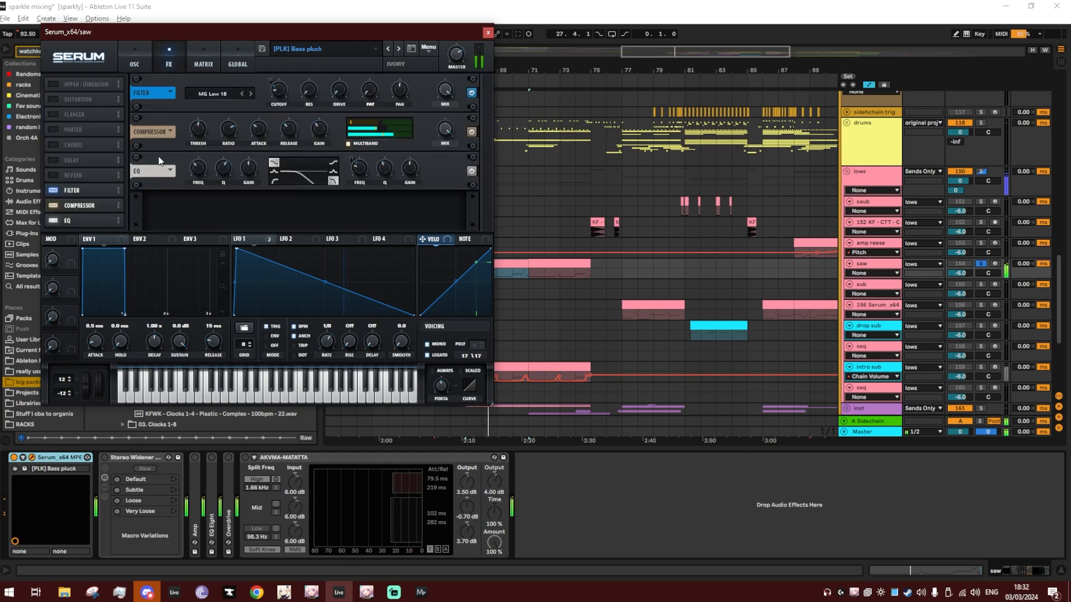
pyautogui.click(487, 33)
# Re-enable the saw track's Stereo Widener and Amp, unfold the Amp and audition the clip from bar 67.
pyautogui.click(113, 459)
pyautogui.press('space')
pyautogui.doubleClick(196, 472)
pyautogui.click(195, 458)
pyautogui.press('space')
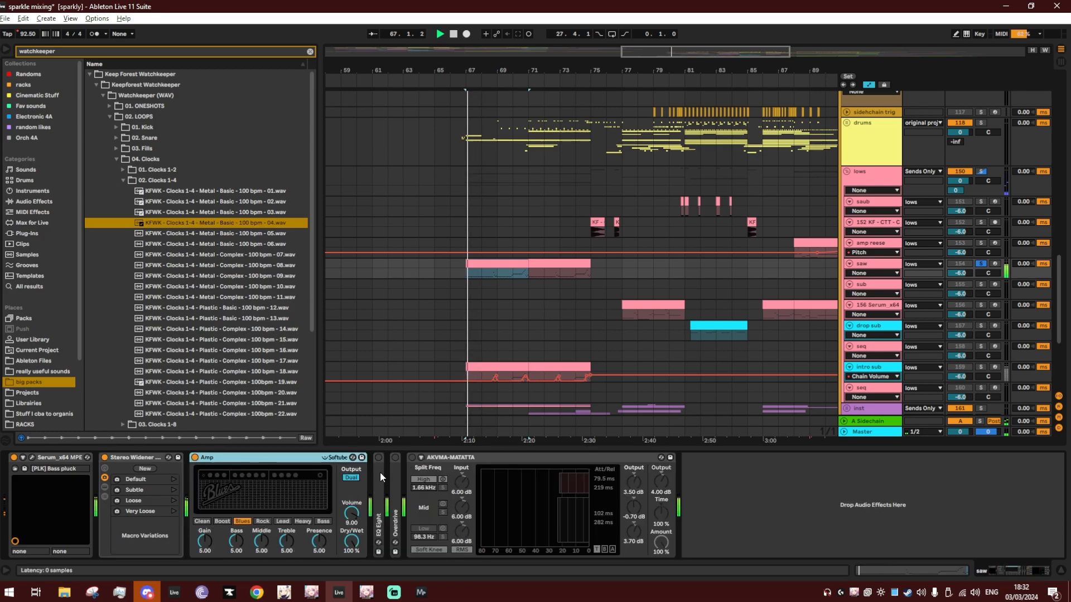
# Re-enable and unfold EQ Eight and Overdrive in the saw track's chain.
pyautogui.doubleClick(380, 472)
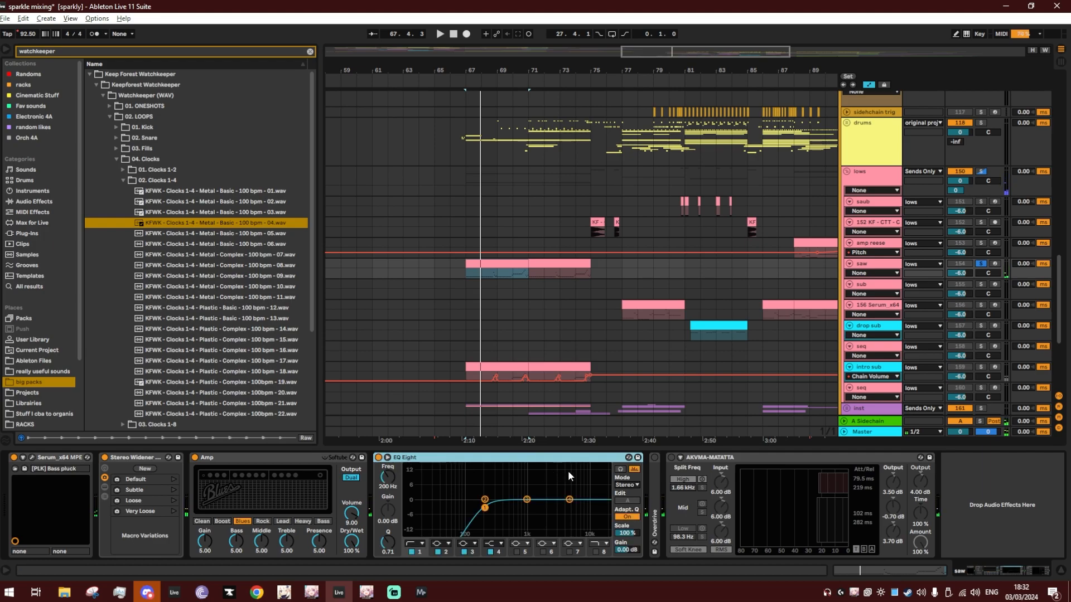
pyautogui.click(658, 459)
pyautogui.doubleClick(655, 467)
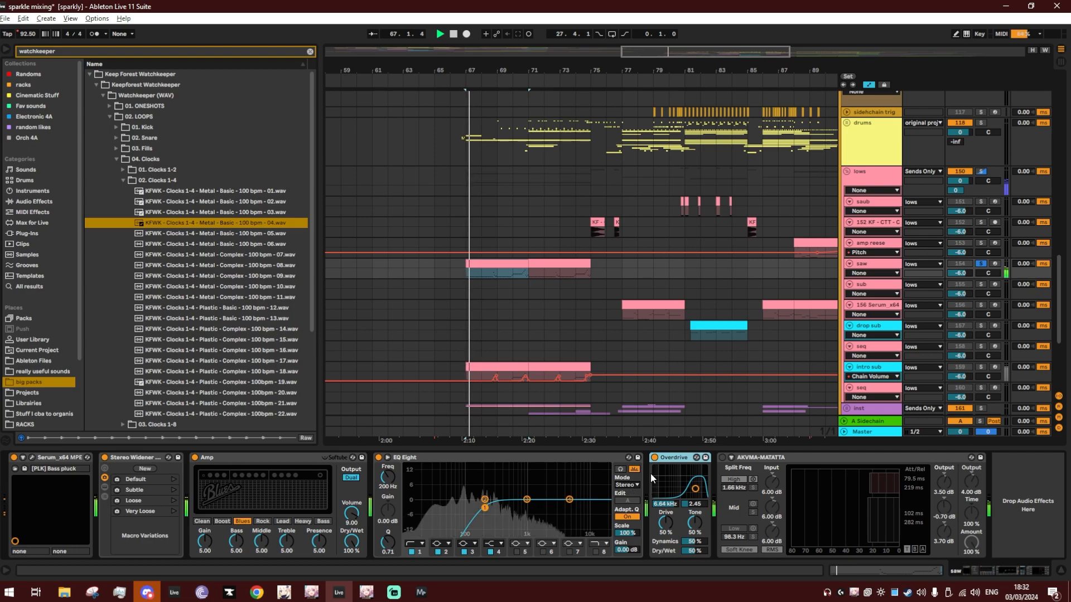
# Re-enable the AKVMA-MATATTA device and play the saw clip through its full effect chain.
pyautogui.click(722, 457)
pyautogui.click(744, 458)
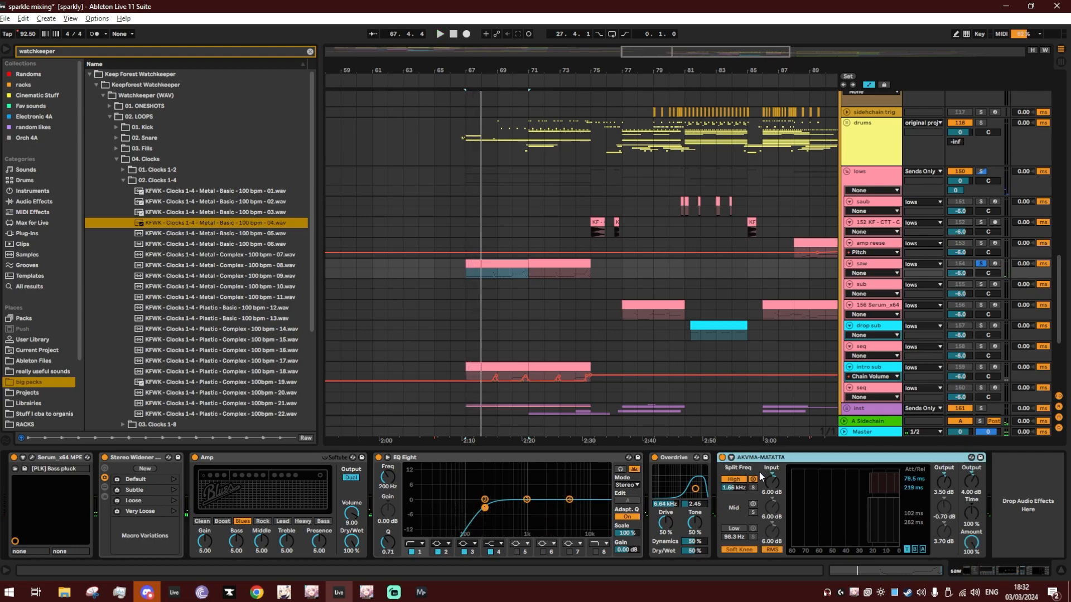
pyautogui.press('space')
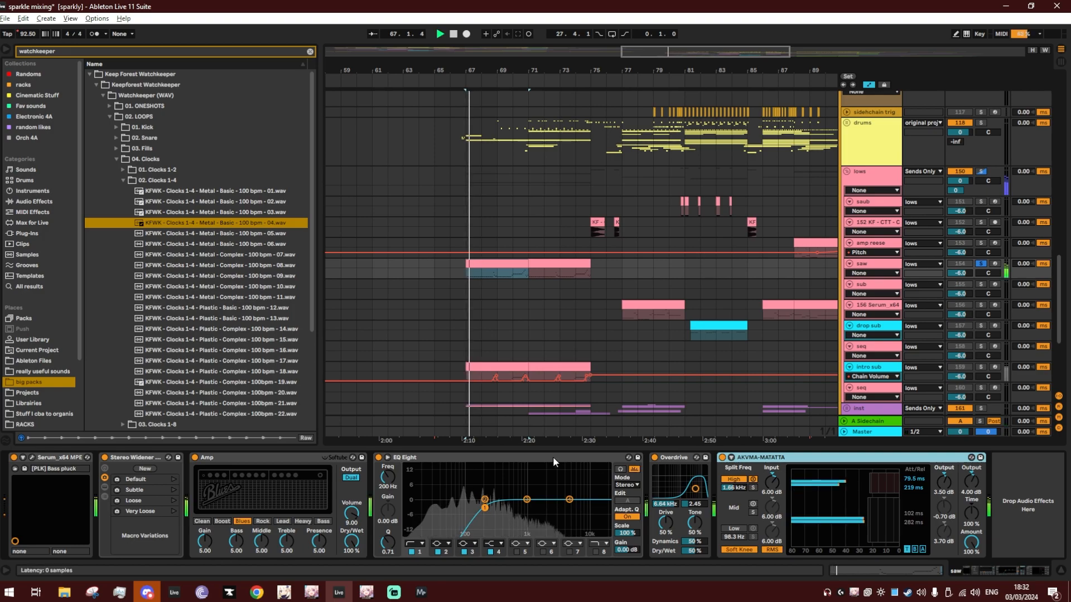
# Solo the intro sub track, fold its Operator, ElastiquePitchV2 and Audio Effect Rack devices, and select the latter two.
pyautogui.click(500, 370)
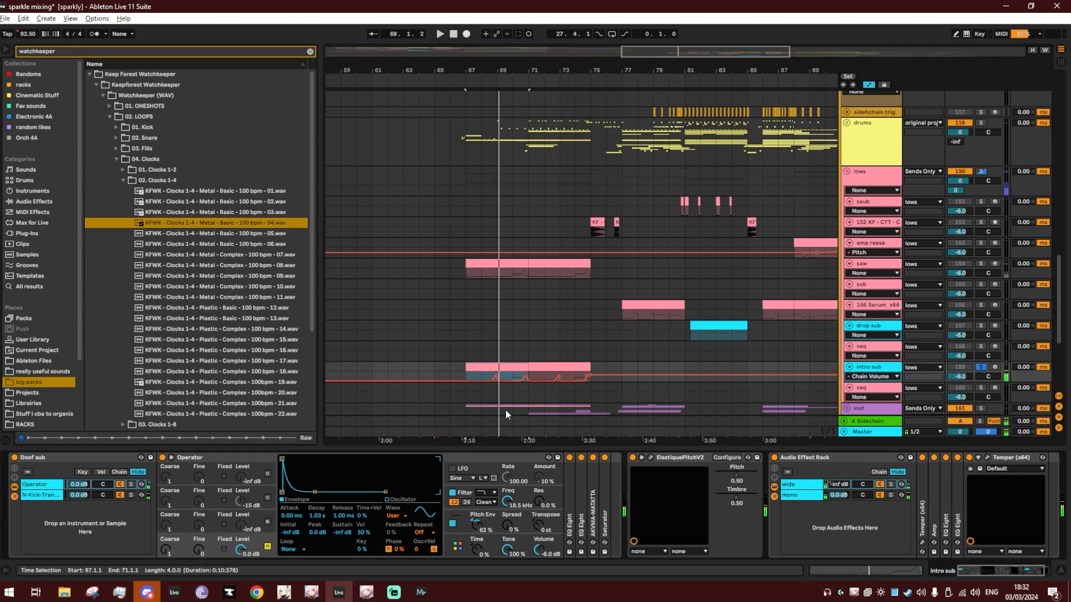
pyautogui.doubleClick(206, 457)
pyautogui.doubleClick(238, 458)
pyautogui.doubleClick(302, 456)
pyautogui.click(240, 519)
pyautogui.keyDown('shift'); pyautogui.click(253, 517); pyautogui.keyUp('shift')
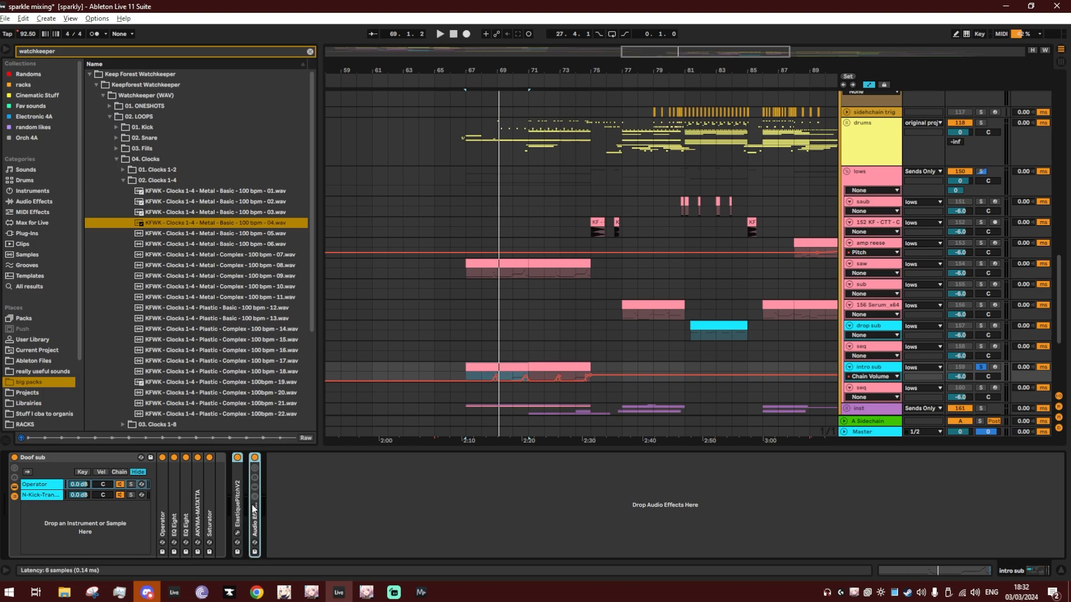
# Play the intro sub from bar 67 with its effects bypassed, and solo and unfold Operator in the Doof sub rack.
pyautogui.click(471, 272)
pyautogui.press('space')
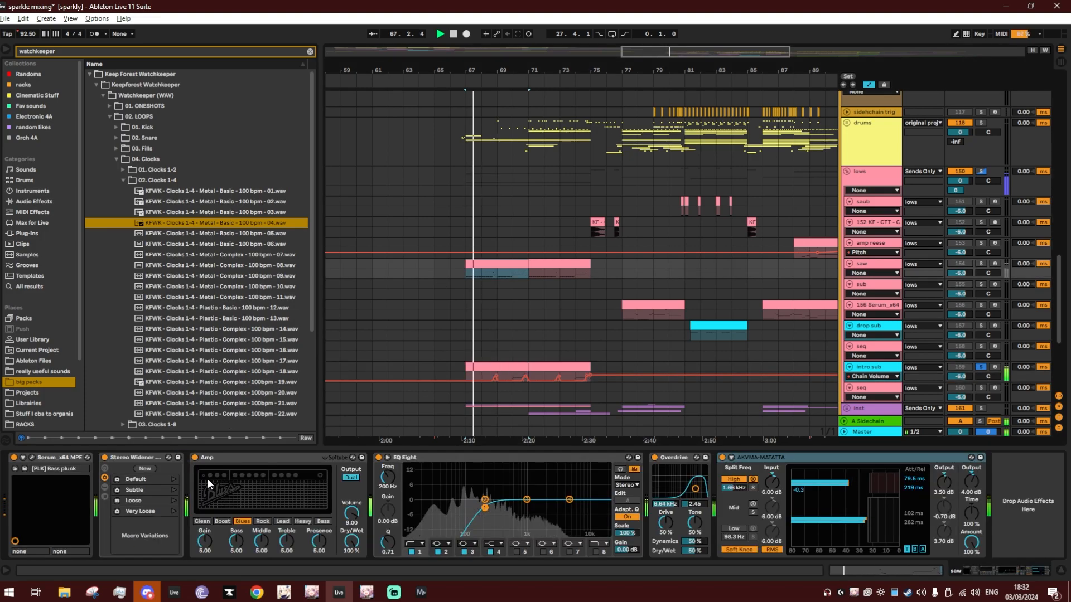
pyautogui.click(461, 373)
pyautogui.click(473, 367)
pyautogui.press('space')
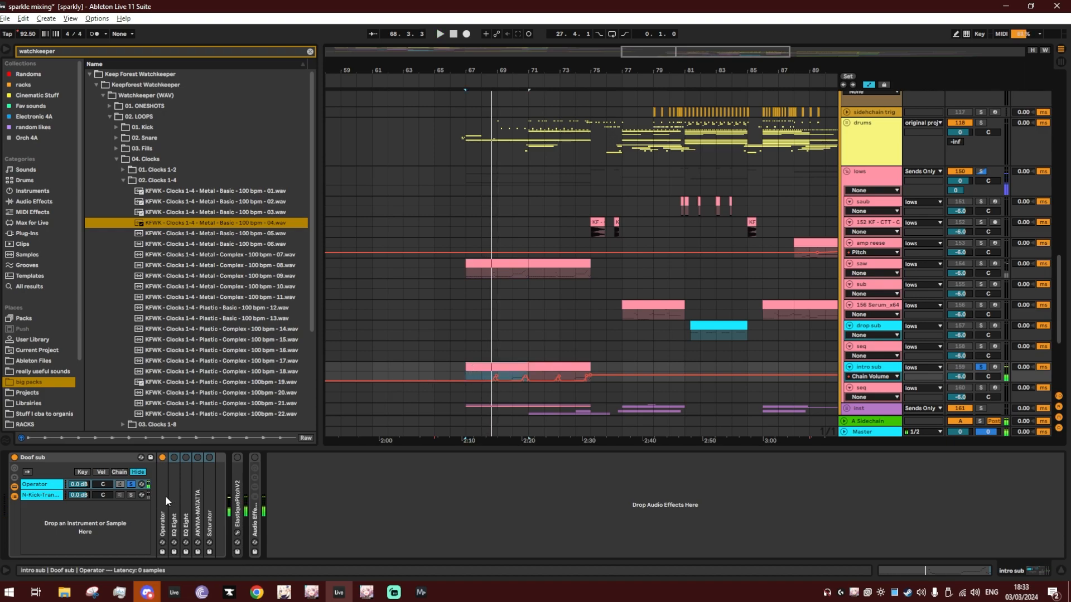
pyautogui.doubleClick(165, 497)
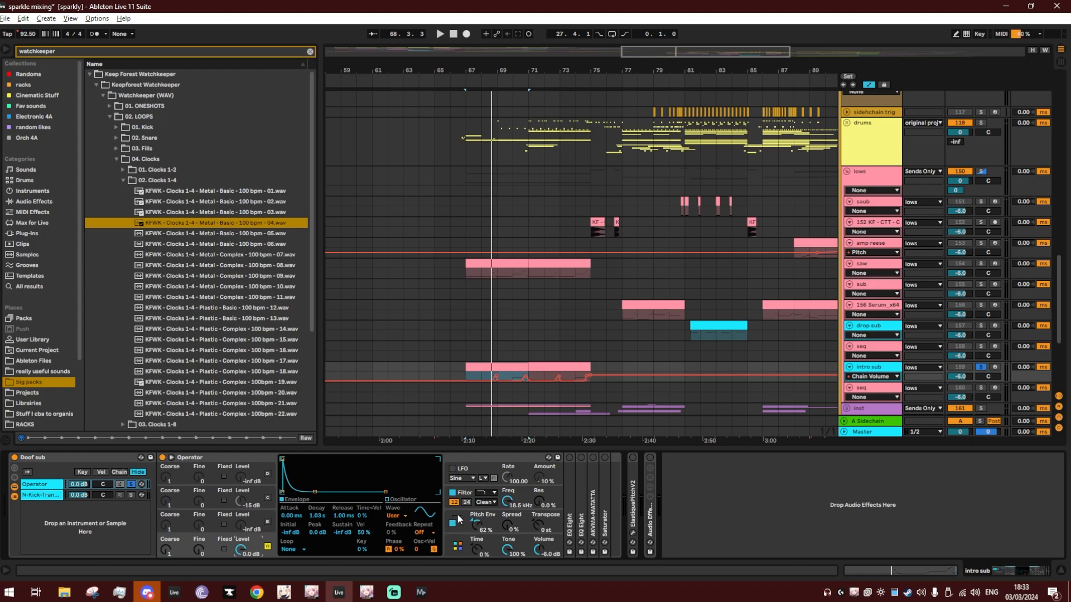
# Play the Operator chain from bar 67 and re-enable its two EQ Eight devices, unfolding and refolding each in turn.
pyautogui.press('space')
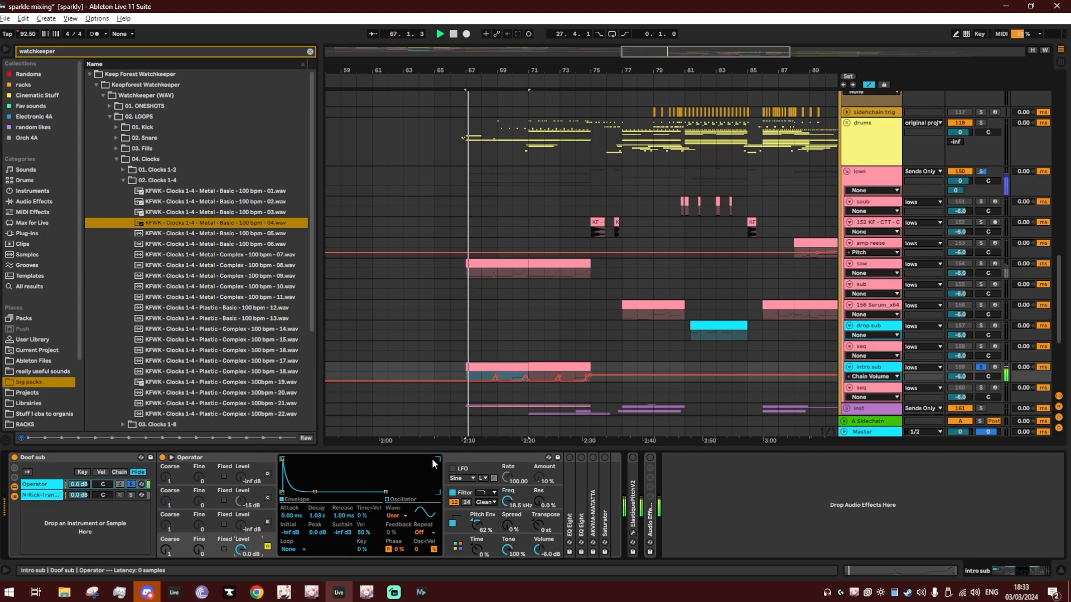
pyautogui.doubleClick(571, 474)
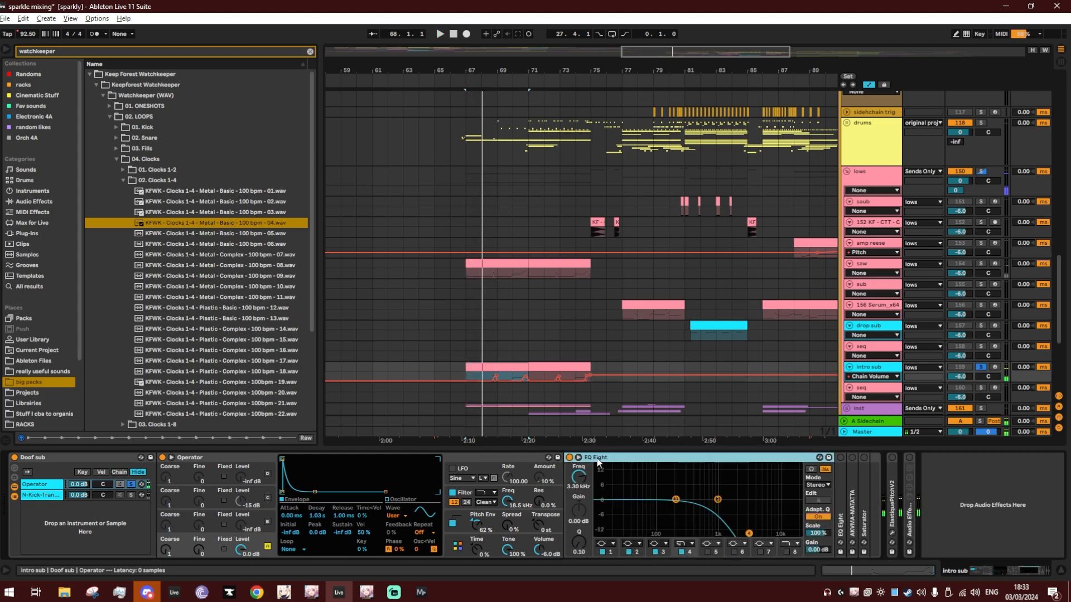
pyautogui.doubleClick(596, 461)
pyautogui.doubleClick(583, 480)
pyautogui.click(581, 458)
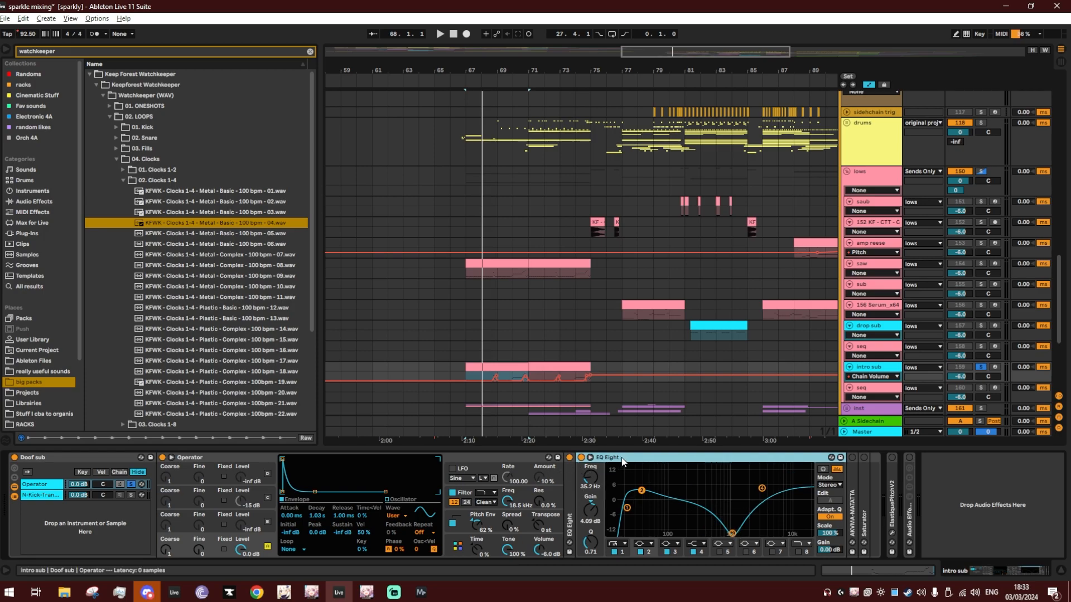
pyautogui.doubleClick(674, 461)
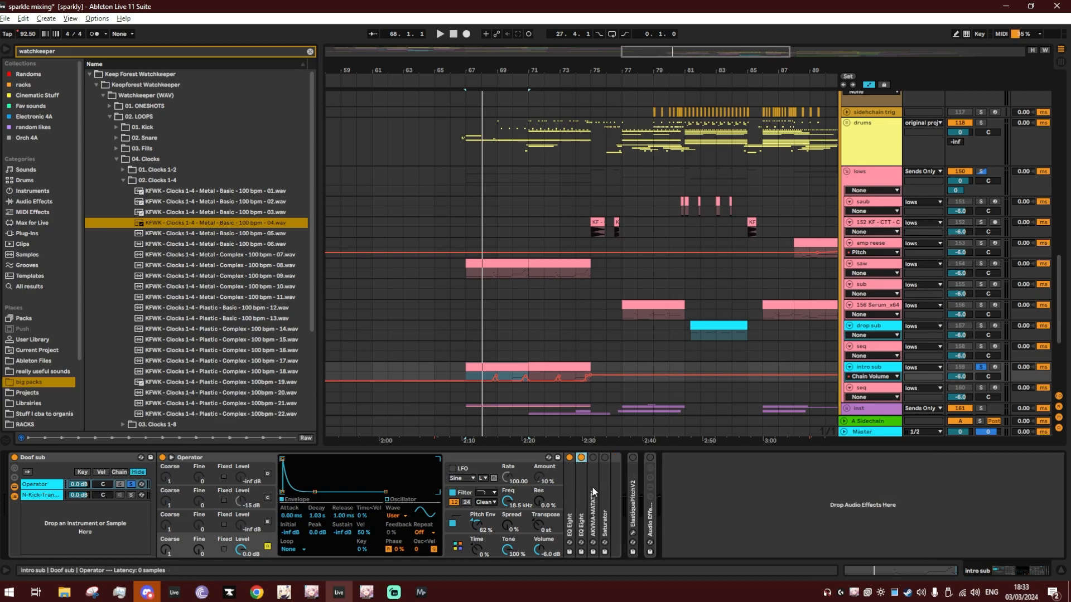
# Re-enable AKVMA-MATATTA, compare it bypassed and active during playback, and unfold the Saturator after it.
pyautogui.doubleClick(594, 468)
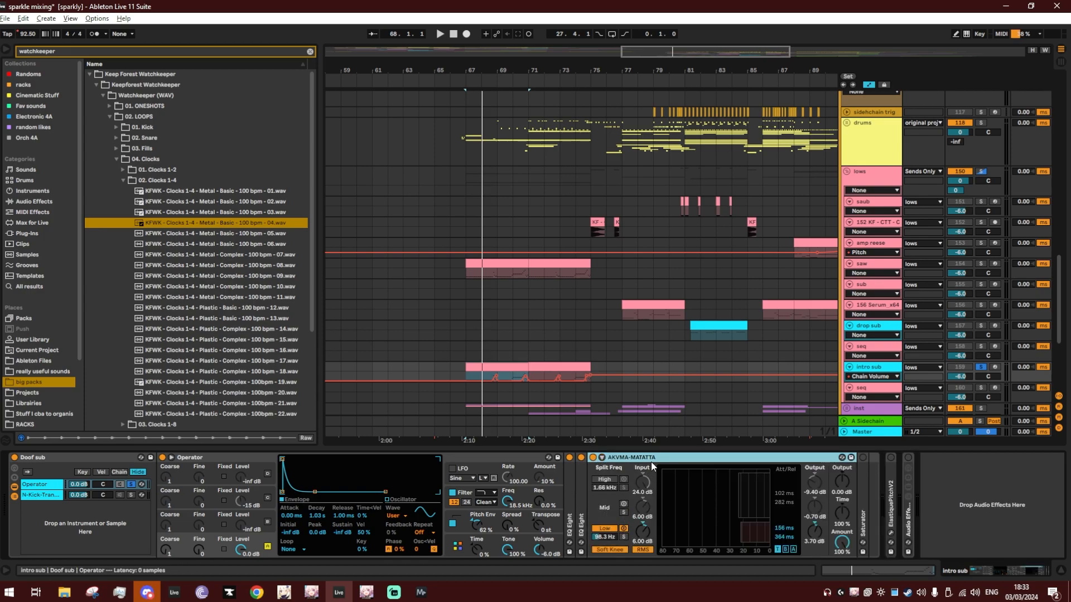
pyautogui.doubleClick(651, 462)
pyautogui.press('space')
pyautogui.doubleClick(603, 475)
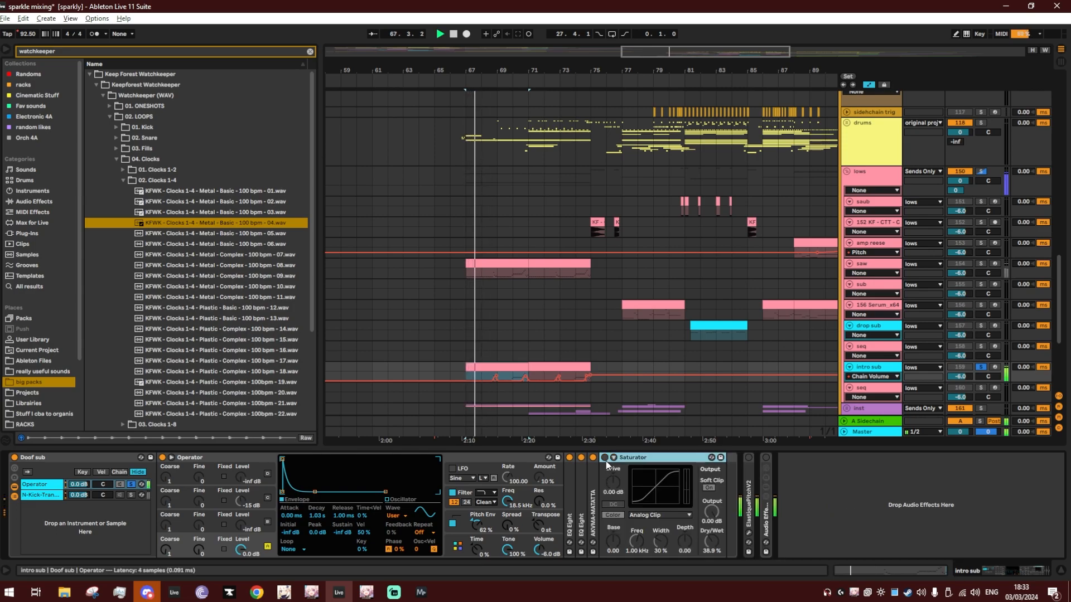
pyautogui.click(593, 457)
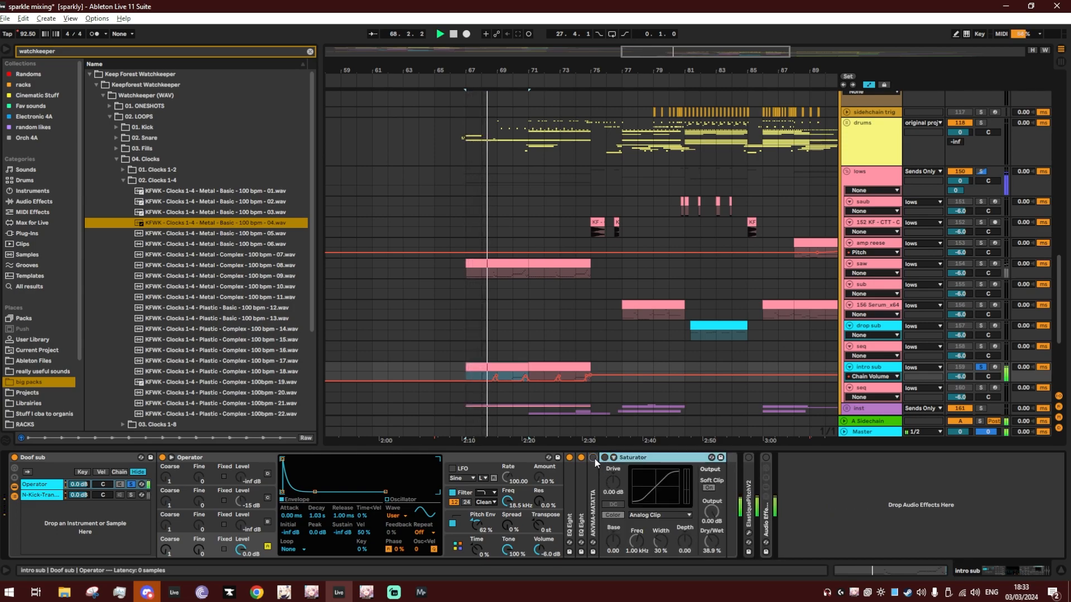
pyautogui.click(594, 458)
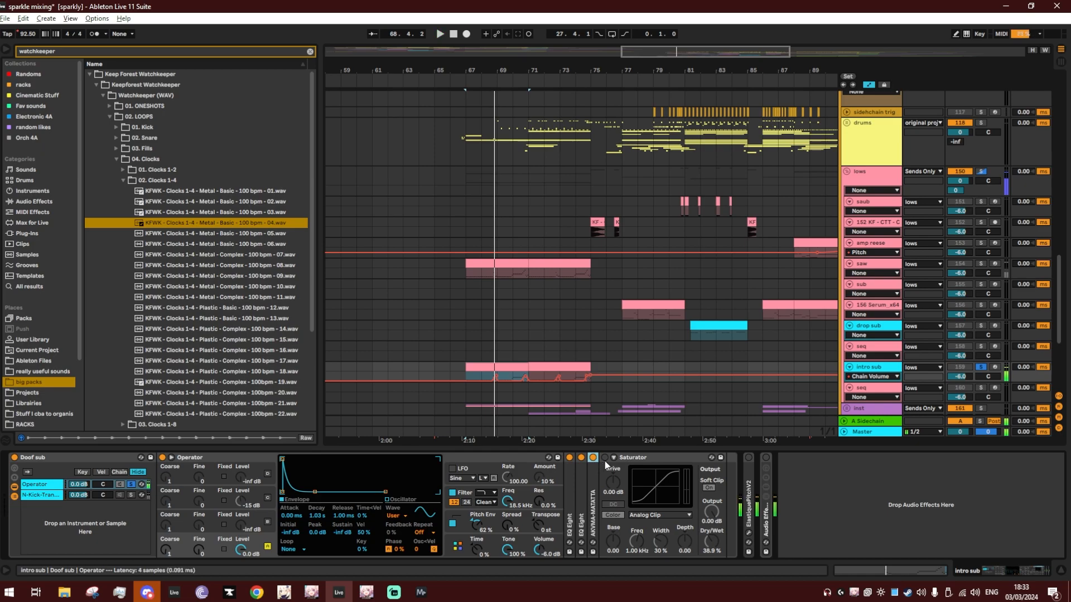
# Re-enable the Saturator in the Operator chain and fold it.
pyautogui.click(605, 458)
pyautogui.click(639, 461)
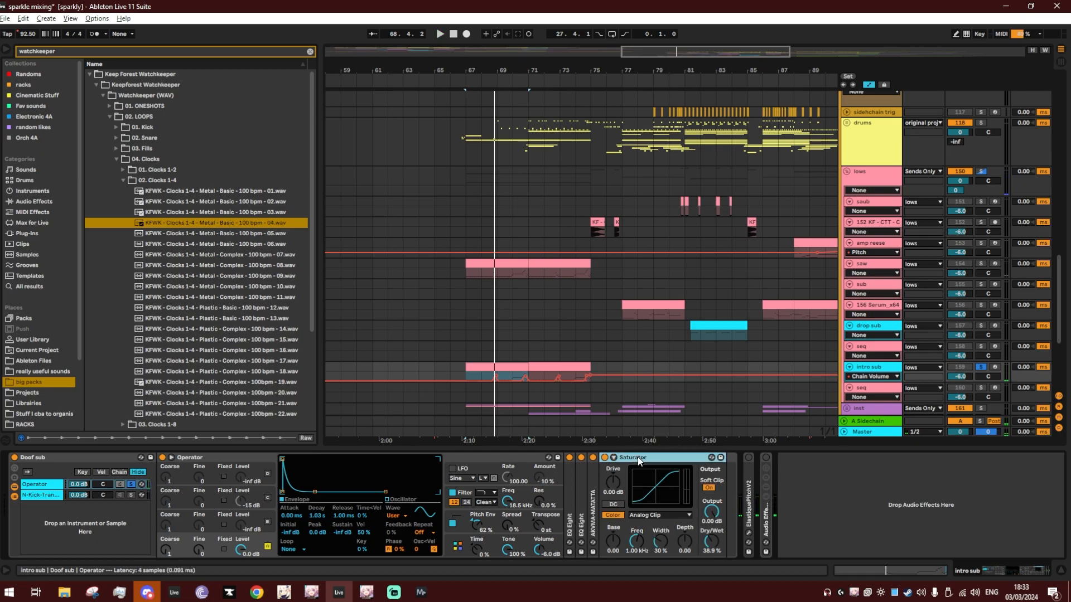
pyautogui.doubleClick(638, 461)
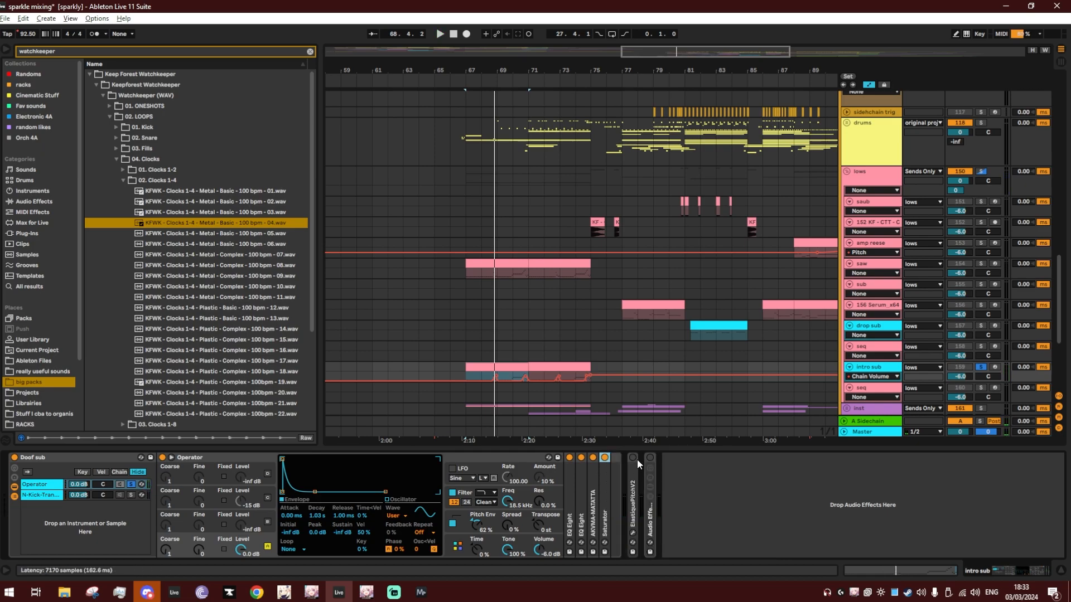
# Solo the N-Kick-Transient 17 chain in the Doof sub rack, unfold its sampler and locate its sample in the browser.
pyautogui.click(126, 497)
pyautogui.doubleClick(164, 503)
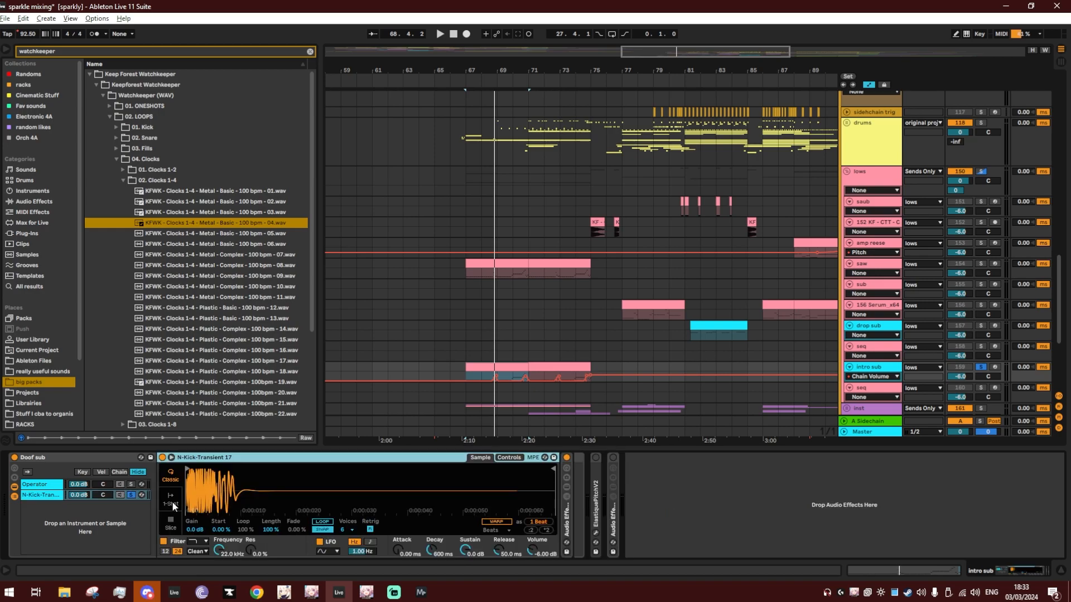
pyautogui.rightClick(239, 491)
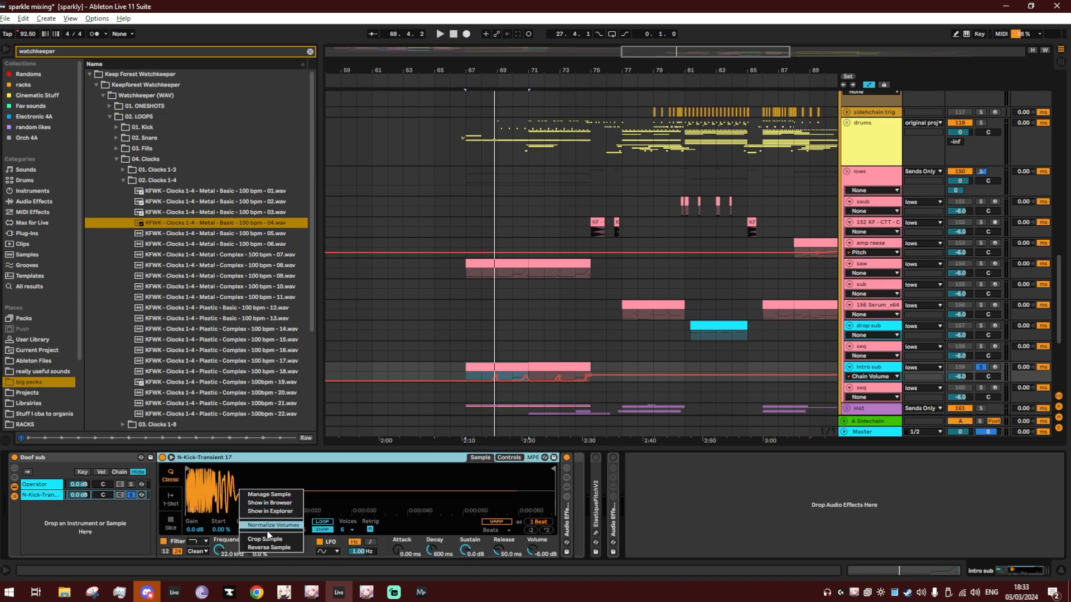
pyautogui.click(273, 503)
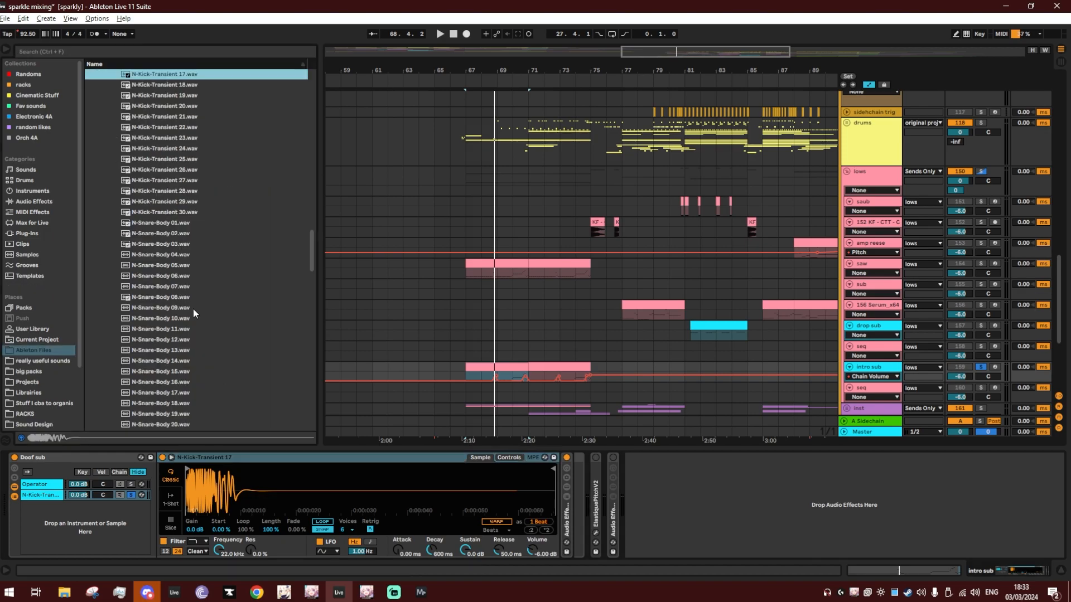
pyautogui.scroll(4, 195, 311)
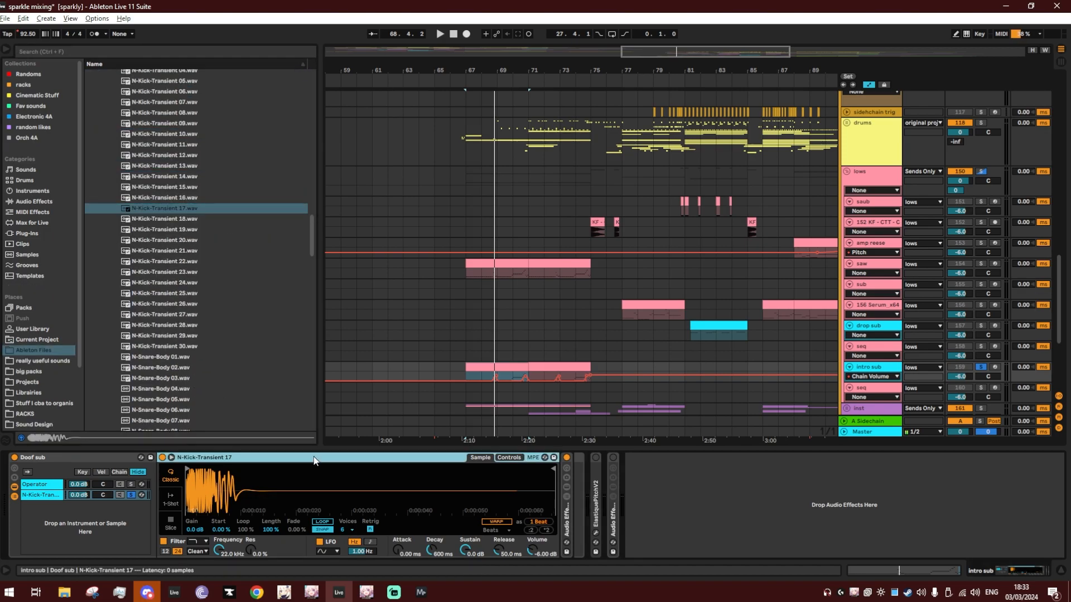
# Fold the N-Kick-Transient 17 sampler, unfold the Audio Effect Rack after it and show its first Phaser-Flanger chain.
pyautogui.doubleClick(567, 502)
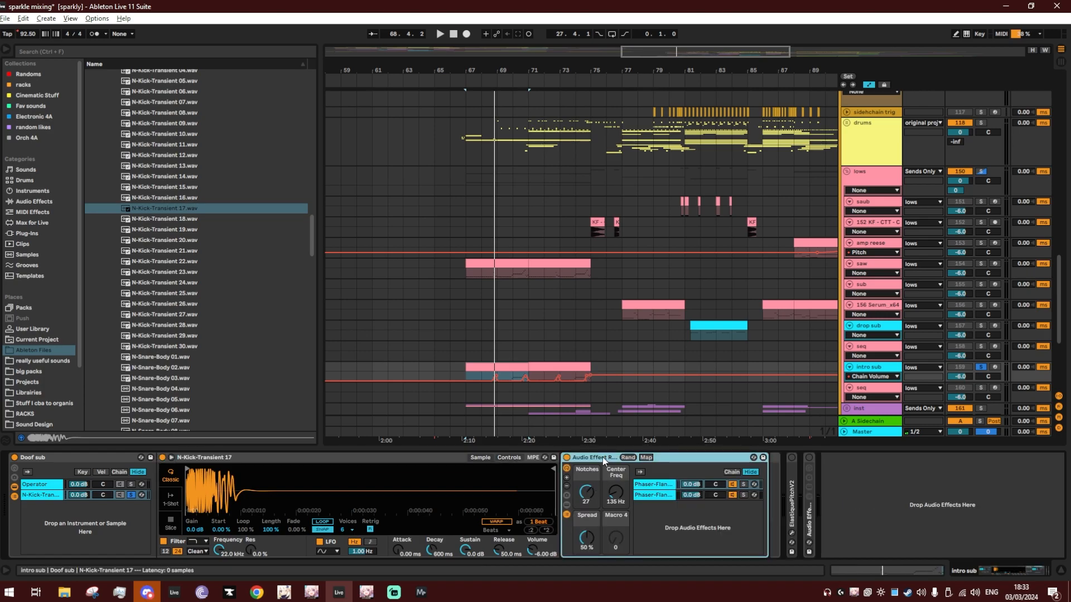
pyautogui.click(228, 458)
pyautogui.doubleClick(229, 458)
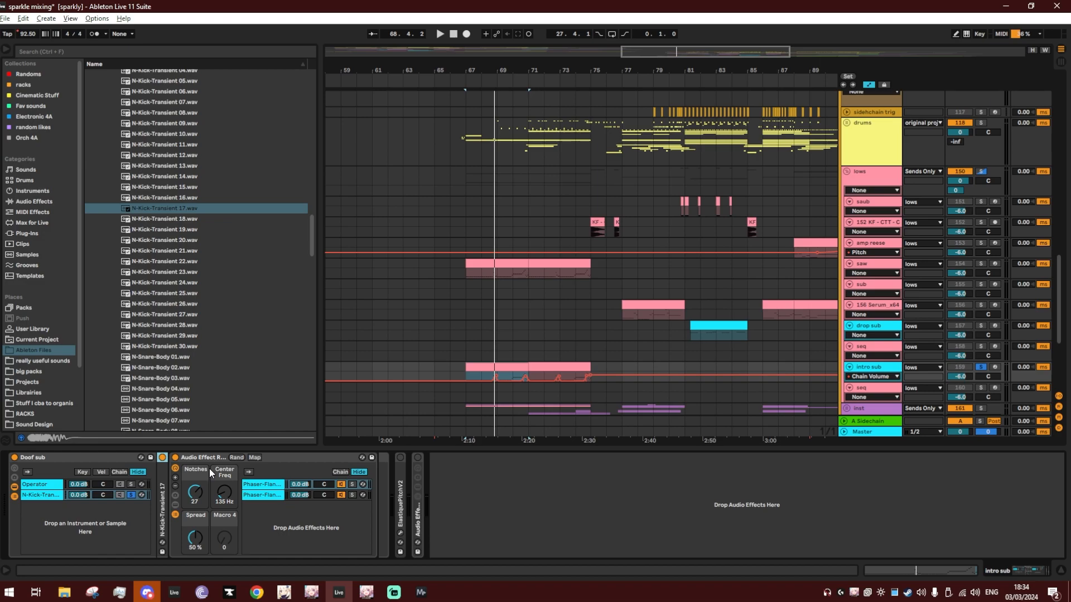
pyautogui.click(266, 484)
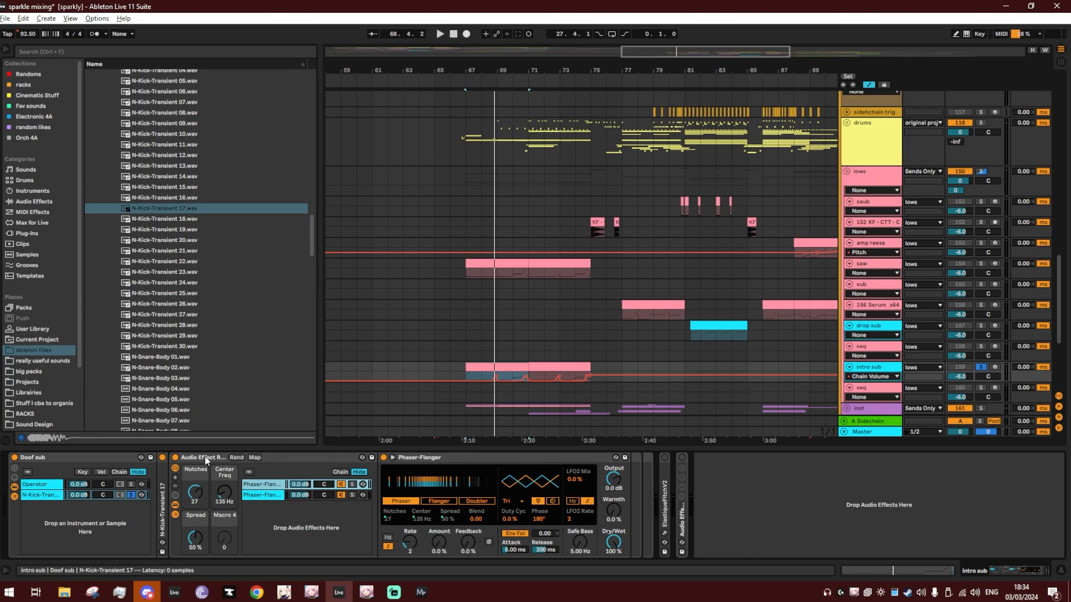
# Play the kick transient chain from bar 67 with its Phaser-Flanger rack bypassed and re-enabled, and fold the rack.
pyautogui.click(175, 459)
pyautogui.press('space')
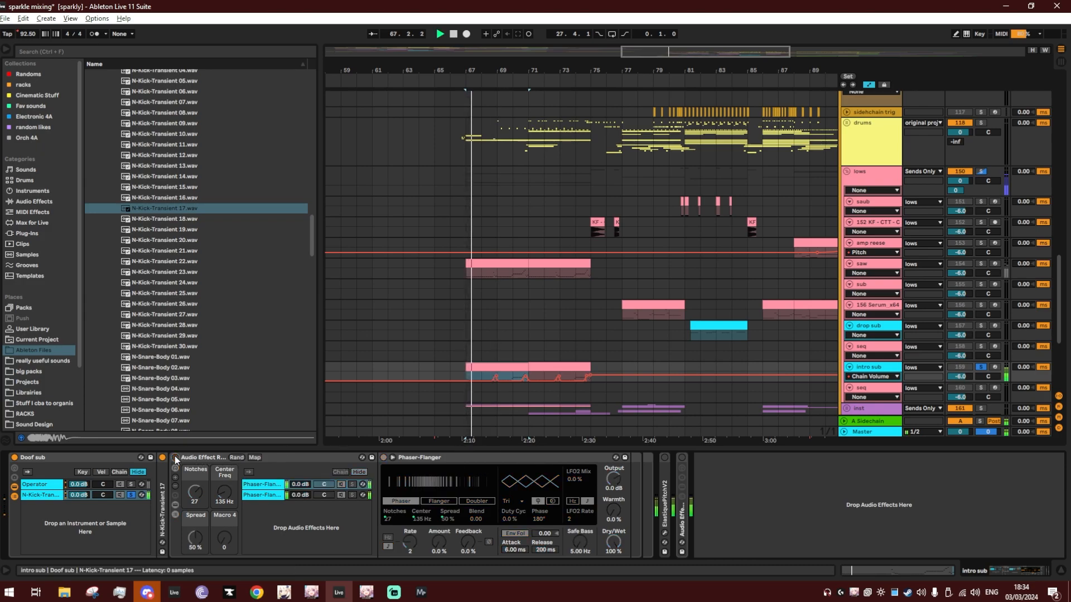
pyautogui.click(175, 459)
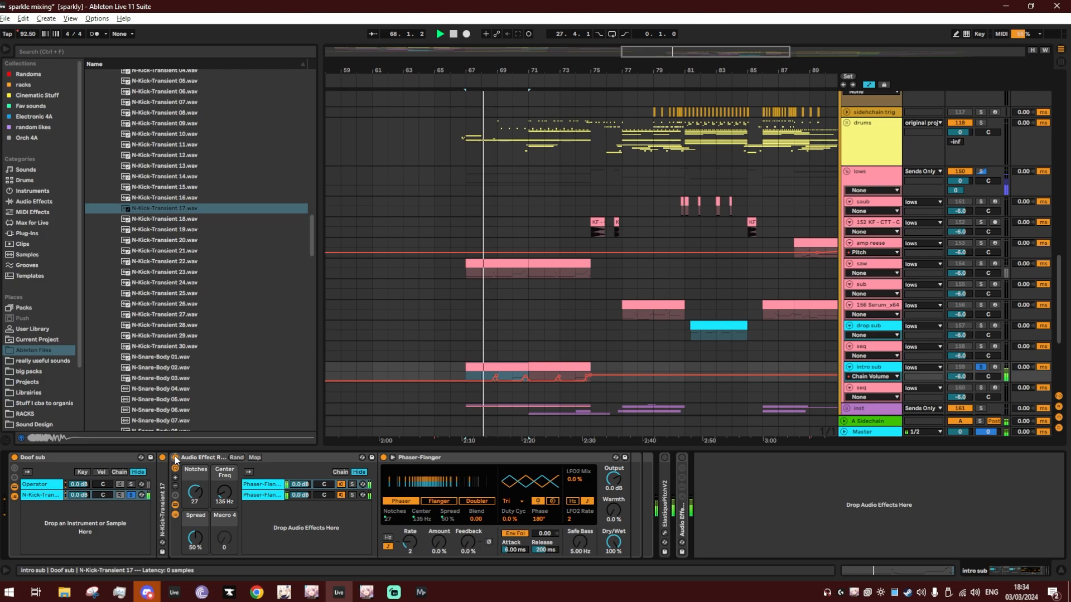
pyautogui.doubleClick(196, 457)
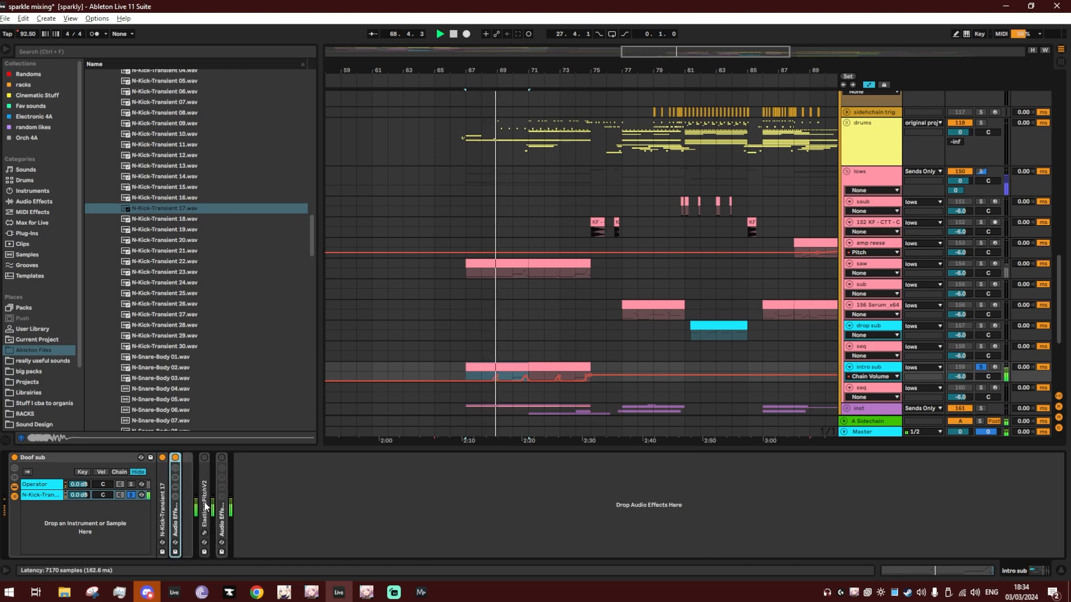
# Unsolo the N-Kick-Transient 17 chain and play the intro sub with both Doof sub chains together.
pyautogui.click(131, 495)
pyautogui.press('space')
pyautogui.press('space')
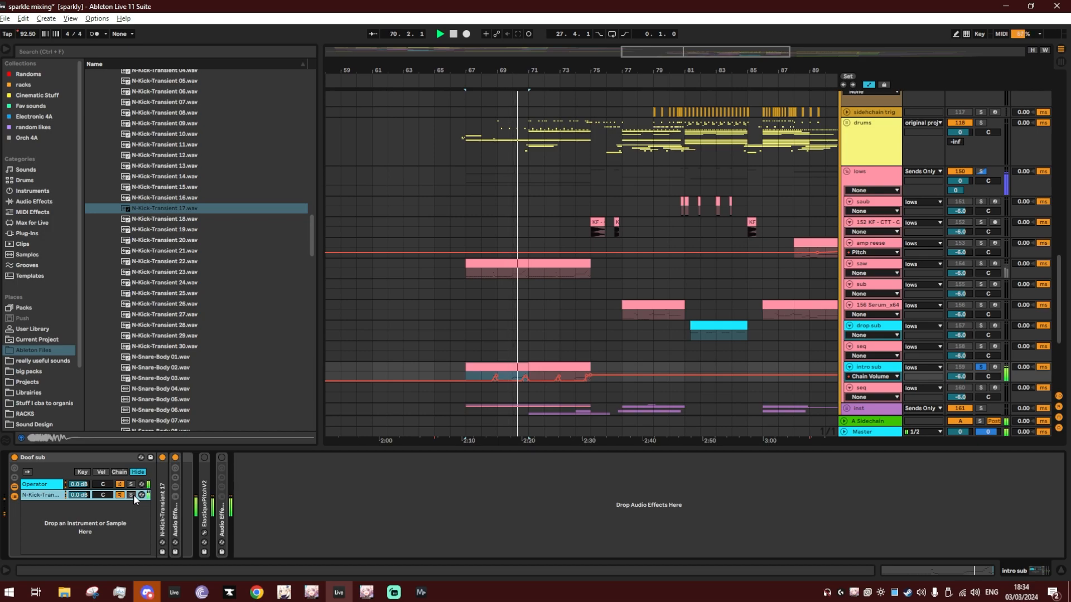
# Re-enable ElastiquePitchV2 and the final Audio Effect Rack on the intro sub, unfold the rack and solo its wide chain.
pyautogui.doubleClick(207, 491)
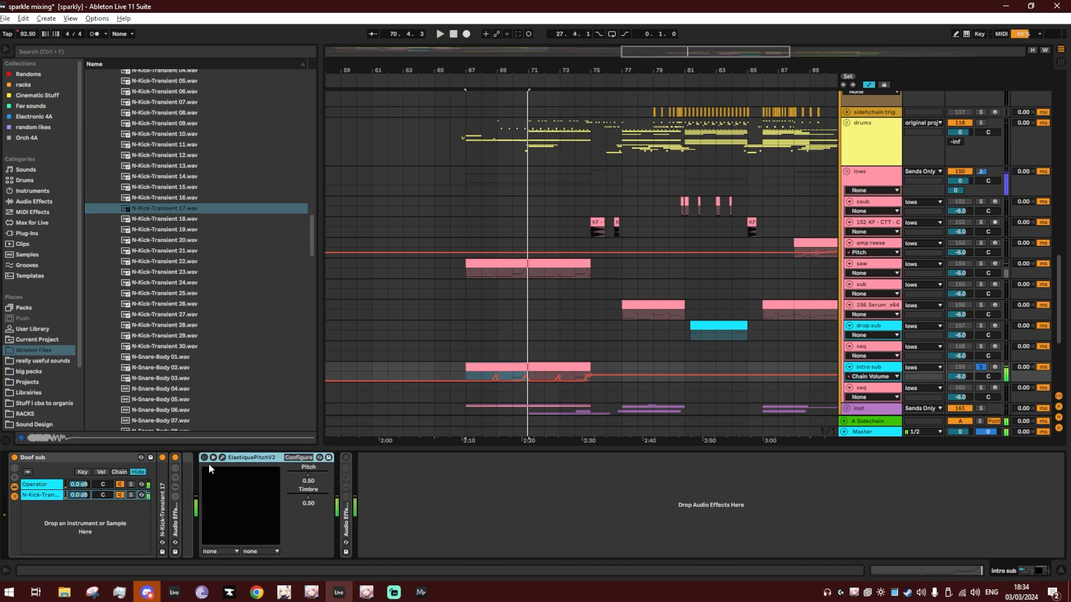
pyautogui.doubleClick(239, 457)
pyautogui.doubleClick(218, 467)
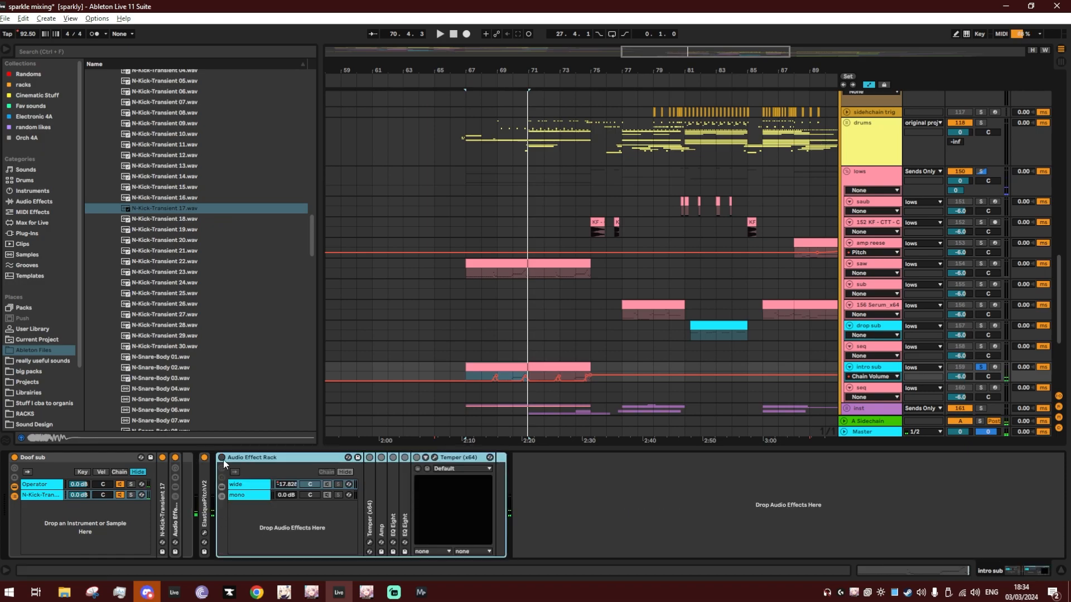
pyautogui.click(338, 484)
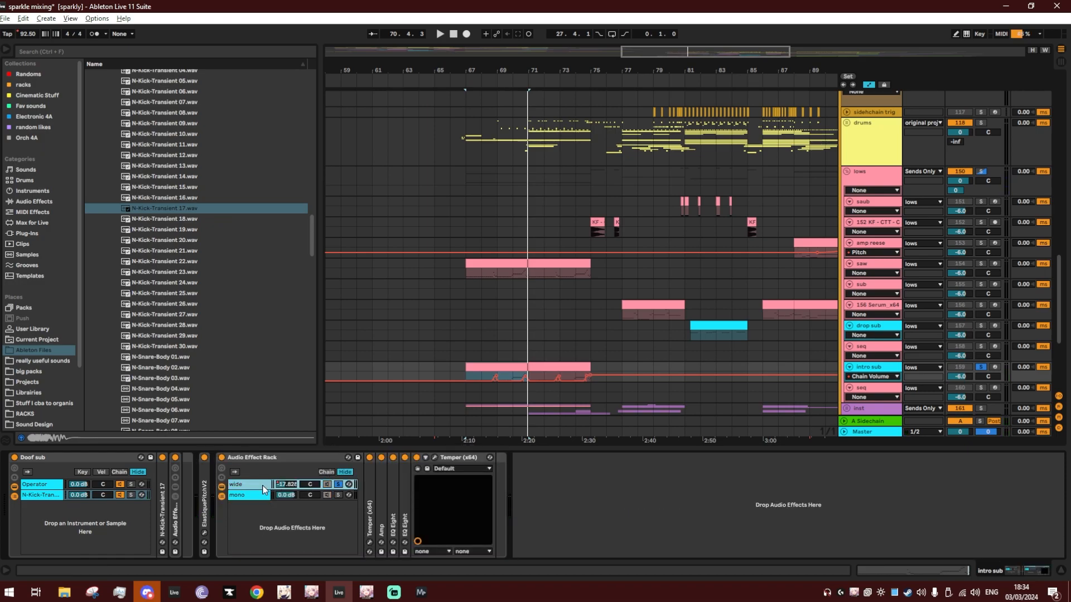
# Solo the rack's mono chain and play it from bar 67 while unfolding its Amp, EQ Eight and Bass Mono devices.
pyautogui.click(339, 495)
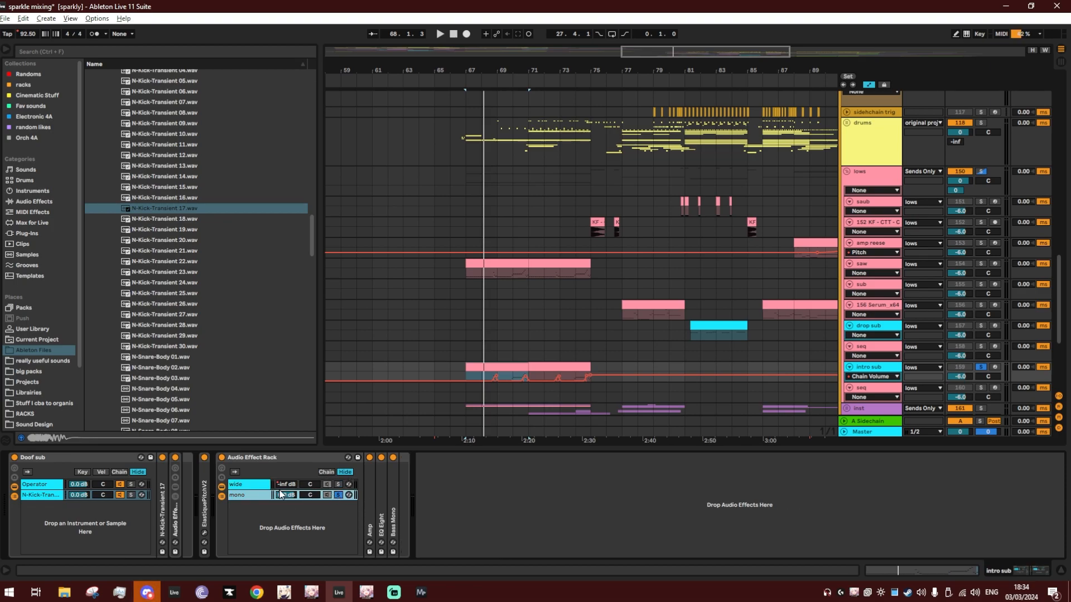
pyautogui.press('space')
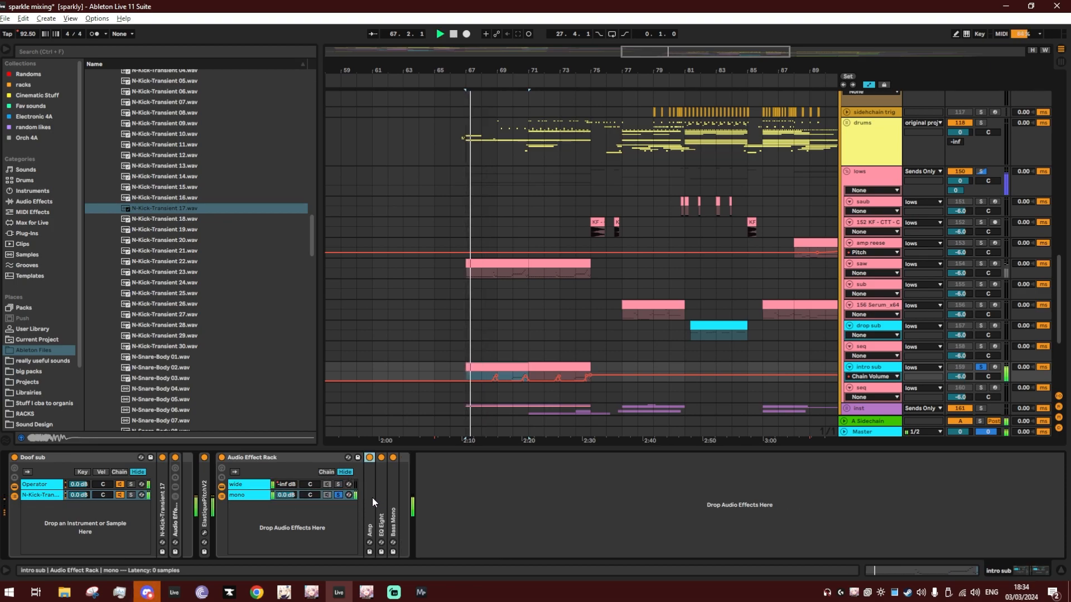
pyautogui.doubleClick(372, 497)
pyautogui.doubleClick(546, 485)
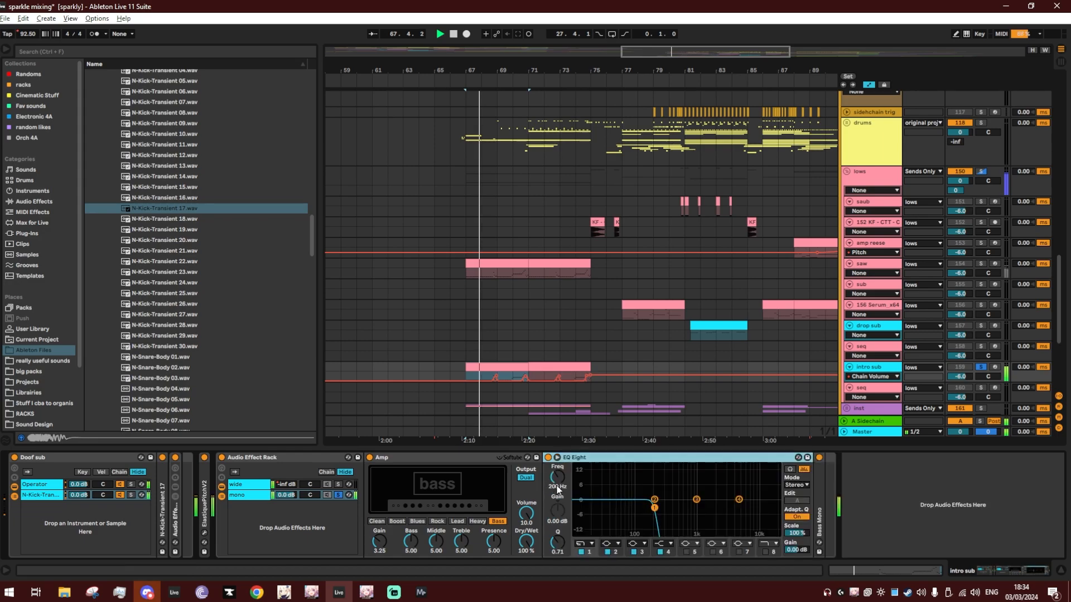
pyautogui.doubleClick(821, 487)
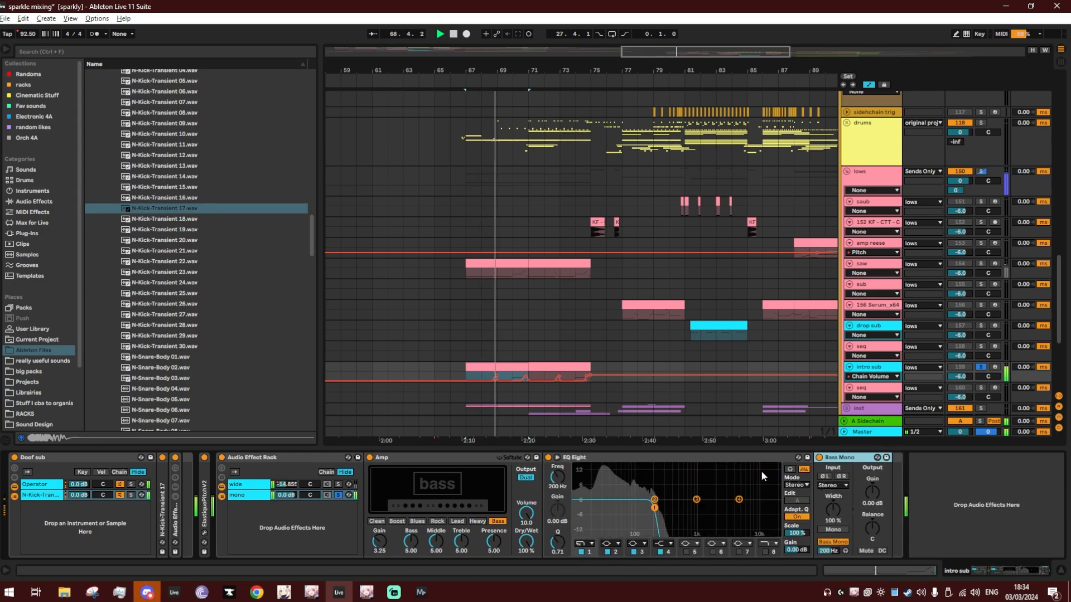
pyautogui.press('space')
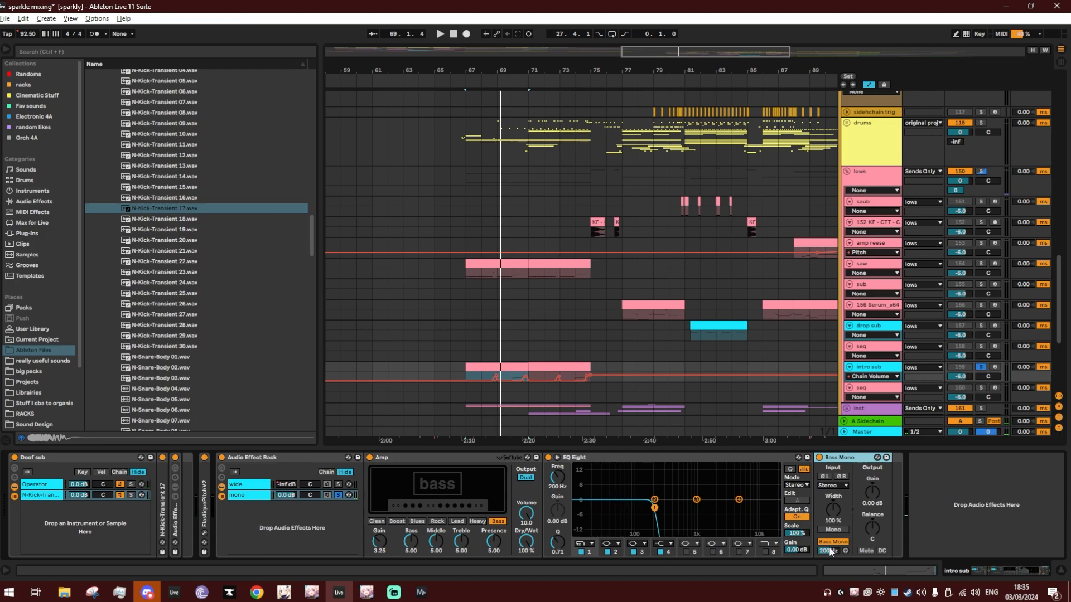
# Solo the rack's wide chain and play it from 68.4.1, at the first rise in the chain volume automation.
pyautogui.click(338, 484)
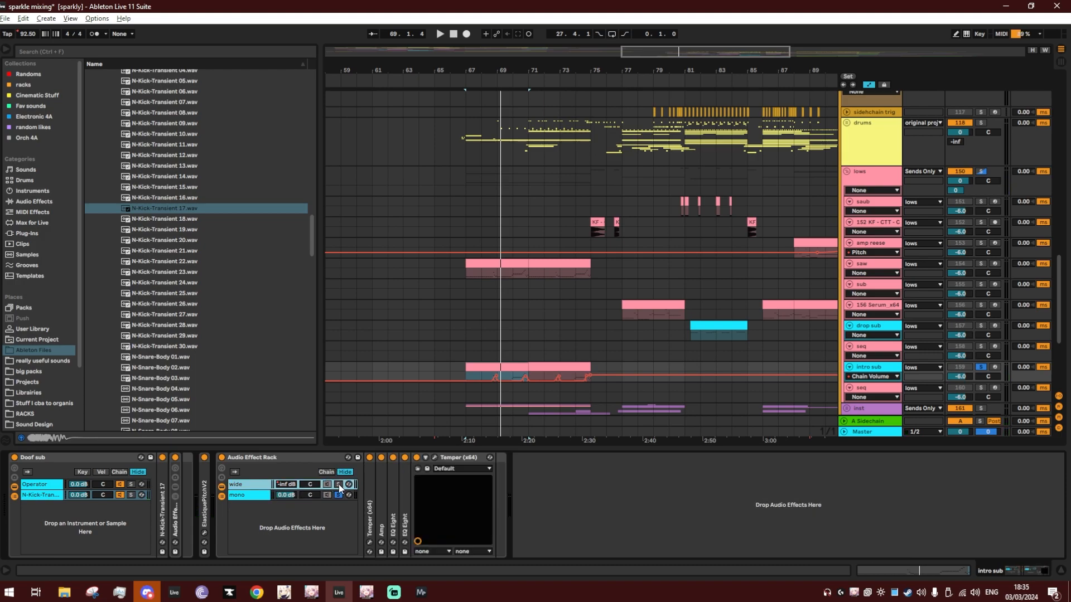
pyautogui.moveTo(478, 71); pyautogui.dragTo(478, 115)
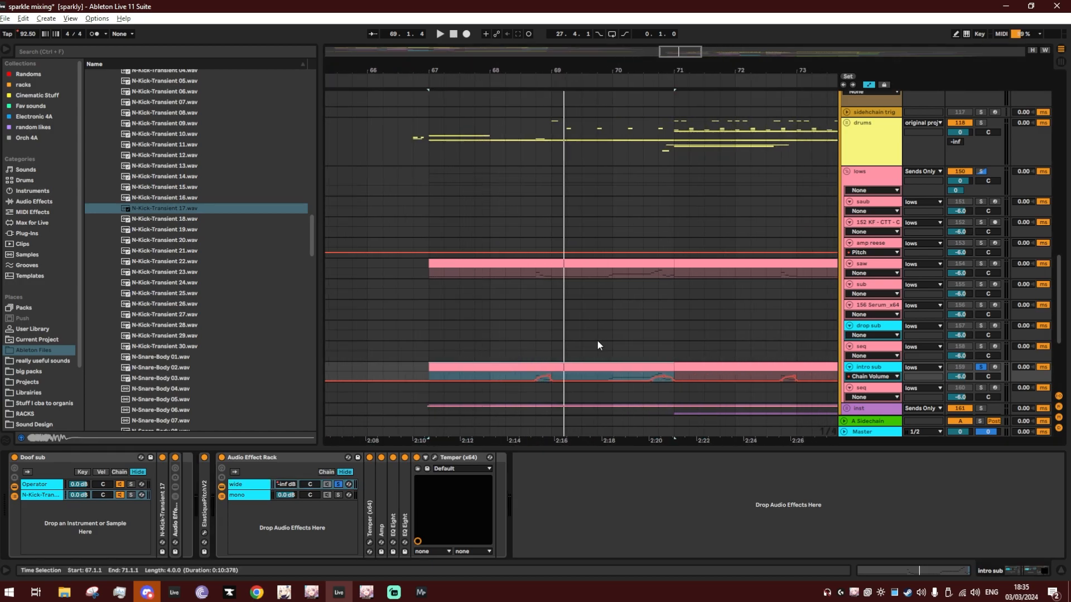
pyautogui.click(530, 374)
pyautogui.press('space')
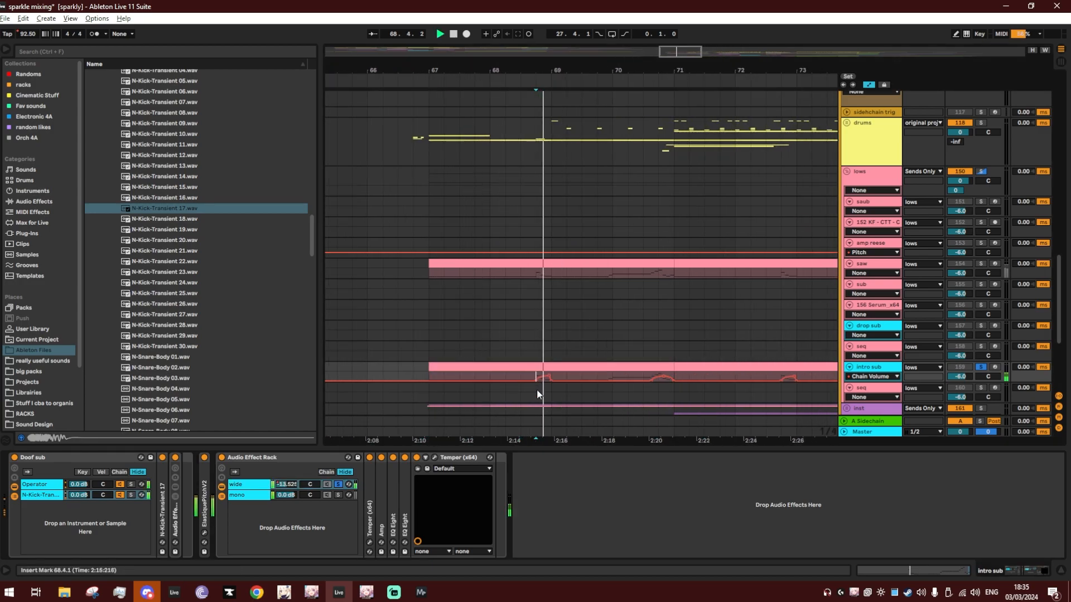
# Unfold the first Temper device, preset Bee Sting, in the wide chain and open its plug-in window.
pyautogui.doubleClick(369, 496)
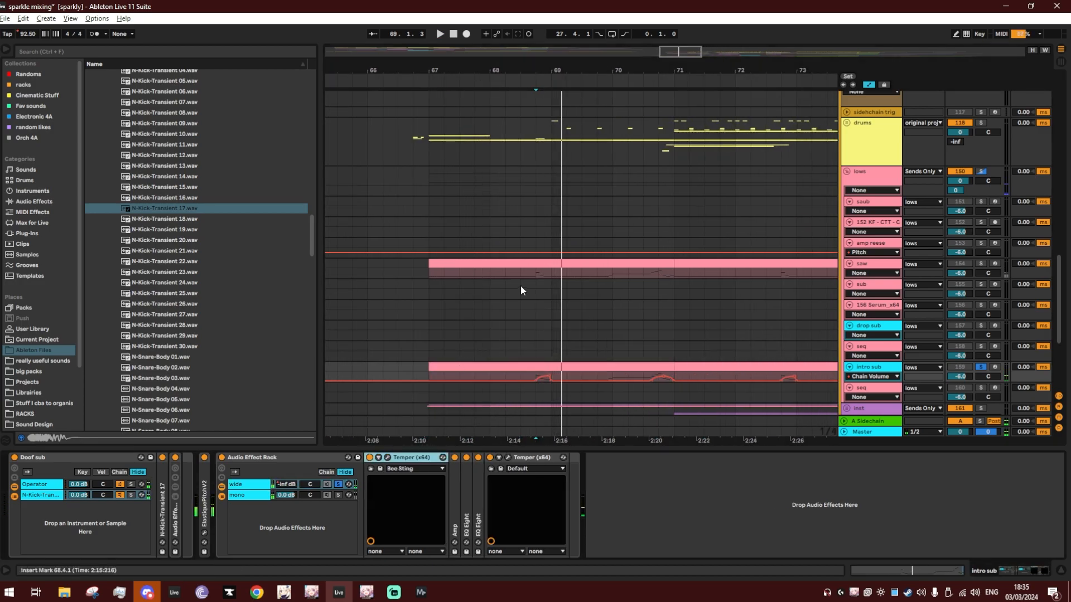
pyautogui.scroll(-3, 488, 375)
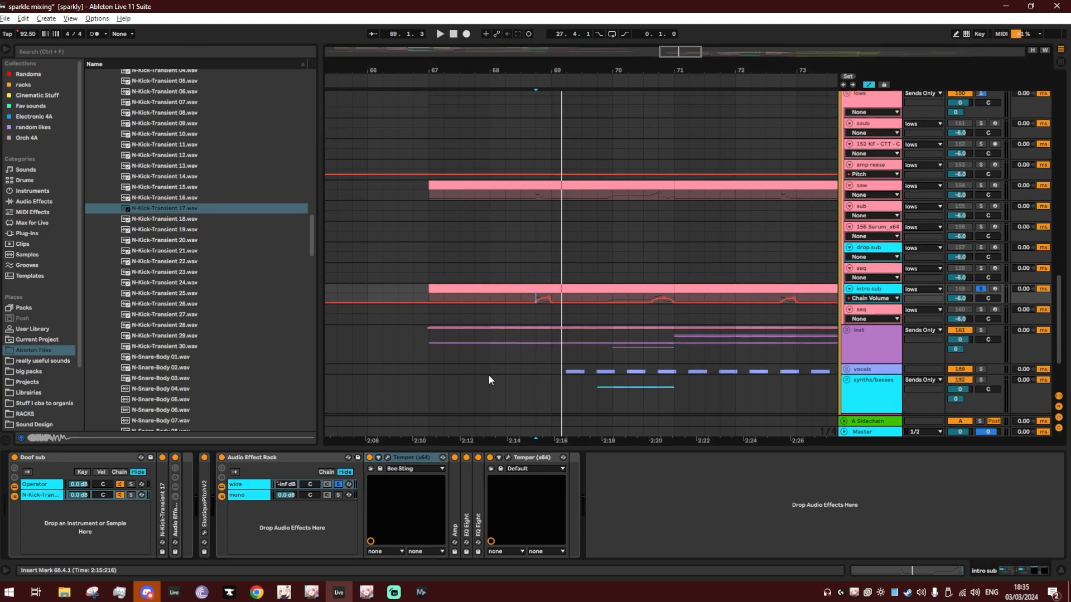
pyautogui.click(387, 458)
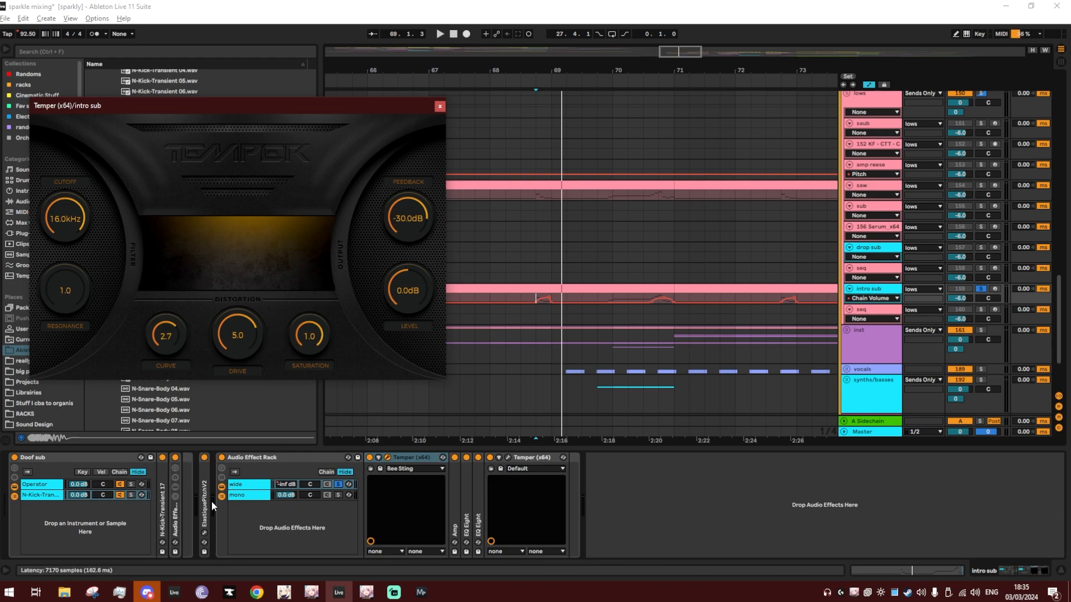
# Play the soloed wide chain to audition the Bee Sting Temper and close its plug-in window.
pyautogui.click(220, 460)
pyautogui.press('space')
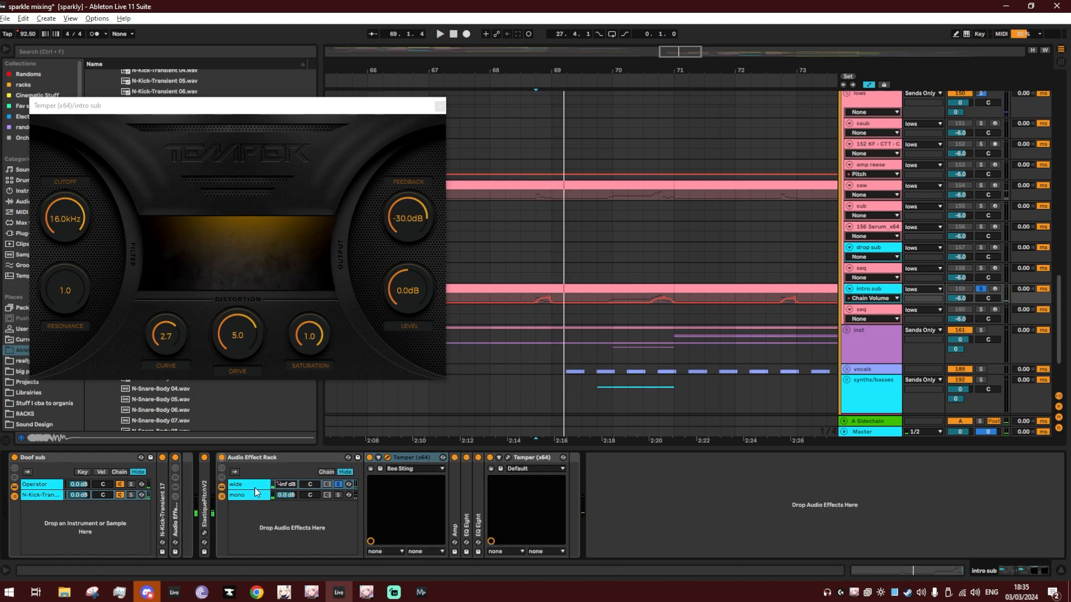
pyautogui.click(513, 459)
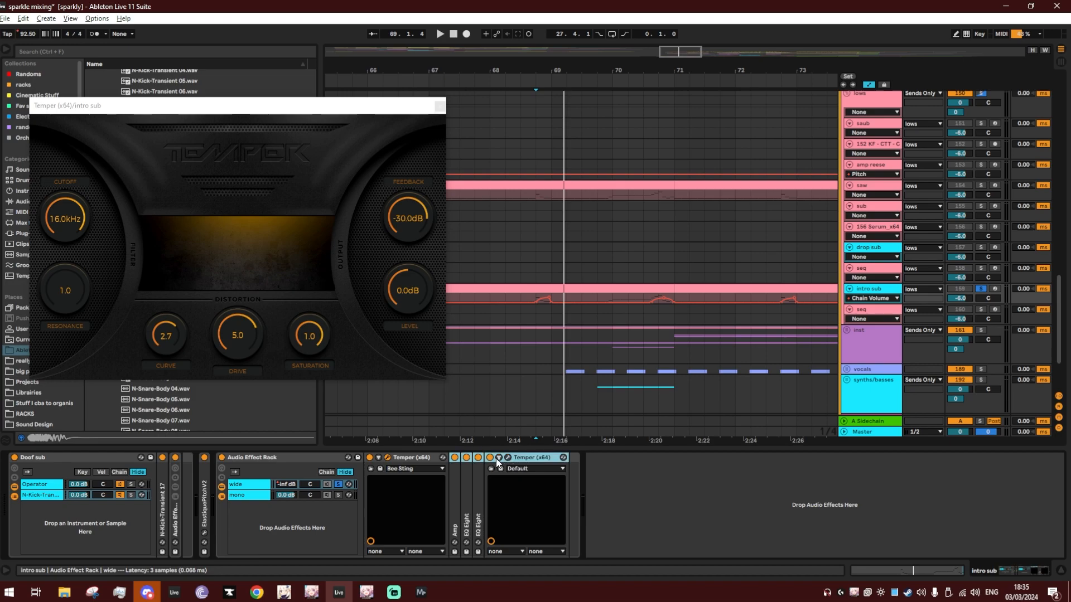
pyautogui.click(406, 459)
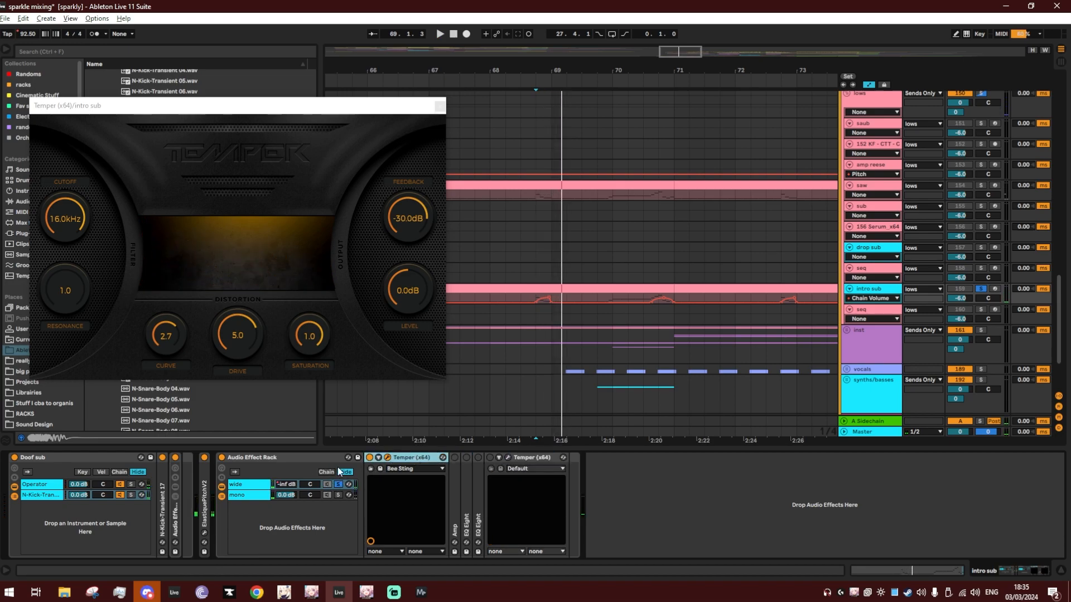
pyautogui.moveTo(411, 106); pyautogui.dragTo(399, 76)
pyautogui.click(415, 79)
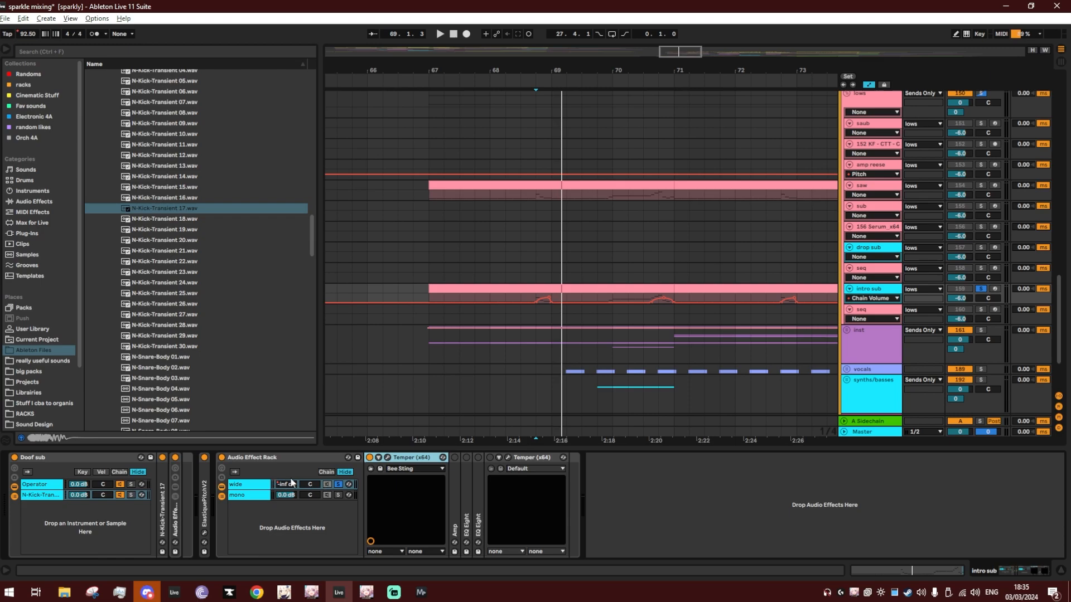
# Unsolo the wide chain and play the intro sub while unfolding the wide chain's Amp device and folding it again.
pyautogui.click(334, 484)
pyautogui.press('space')
pyautogui.doubleClick(456, 486)
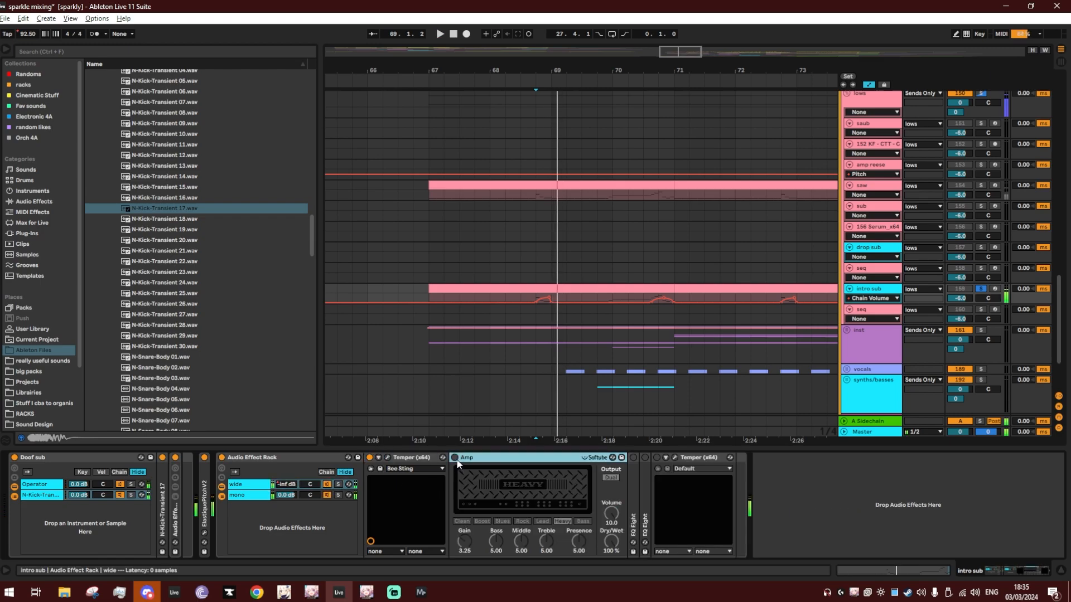
pyautogui.press('space')
pyautogui.doubleClick(515, 464)
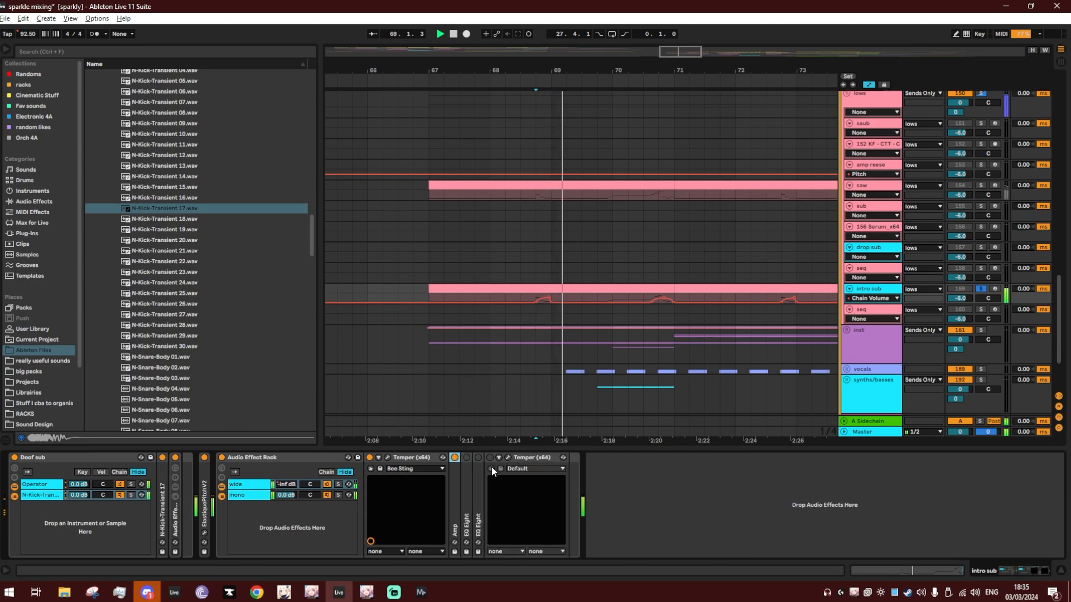
# Unfold the wide chain's two EQ Eight devices one after the other, inspect their curves and fold them again.
pyautogui.doubleClick(471, 481)
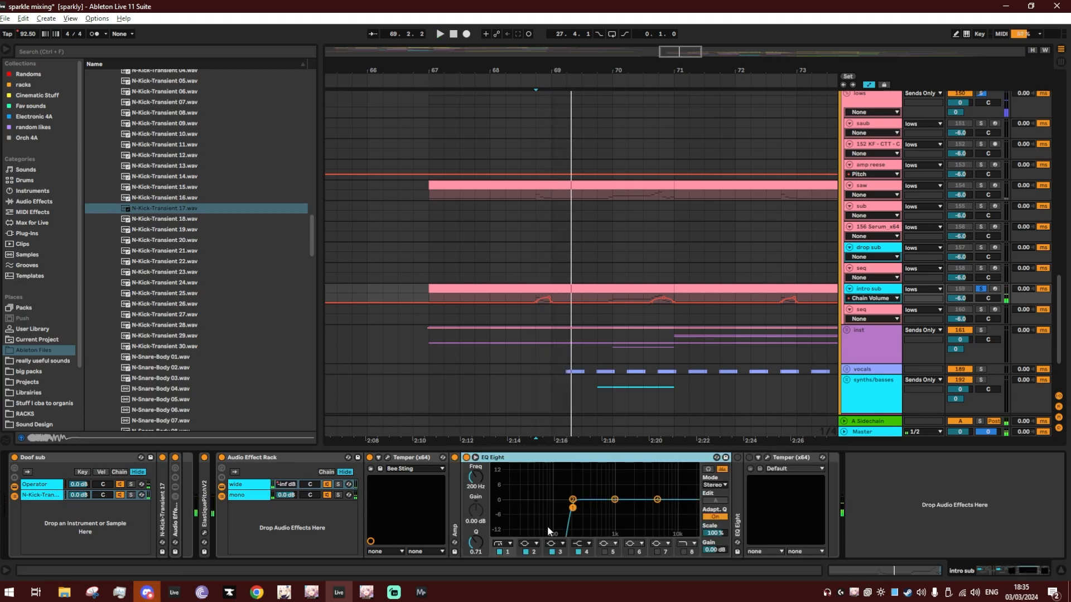
pyautogui.doubleClick(493, 457)
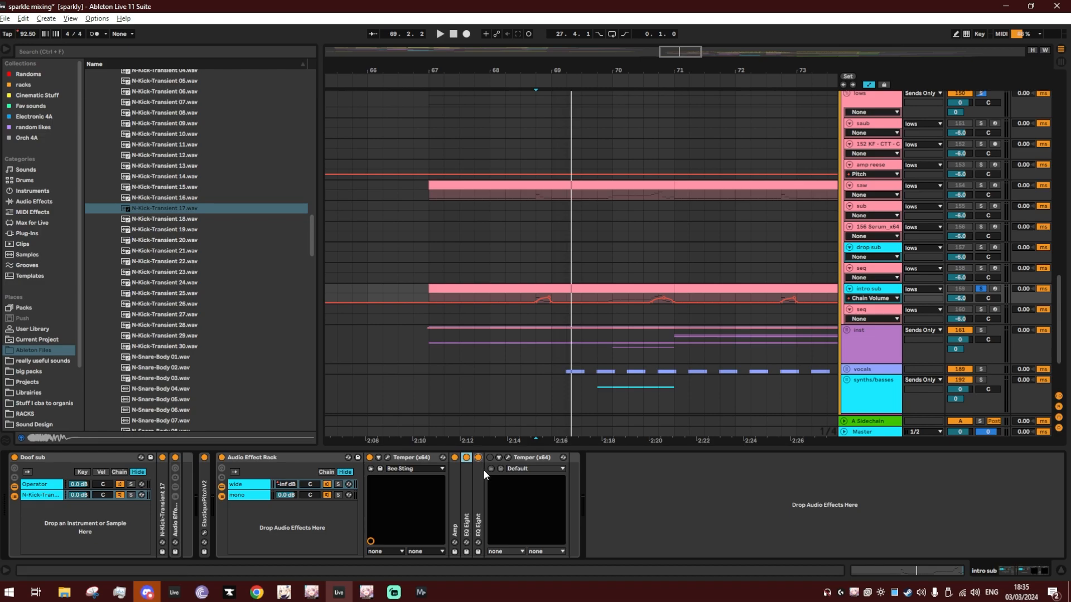
pyautogui.doubleClick(481, 471)
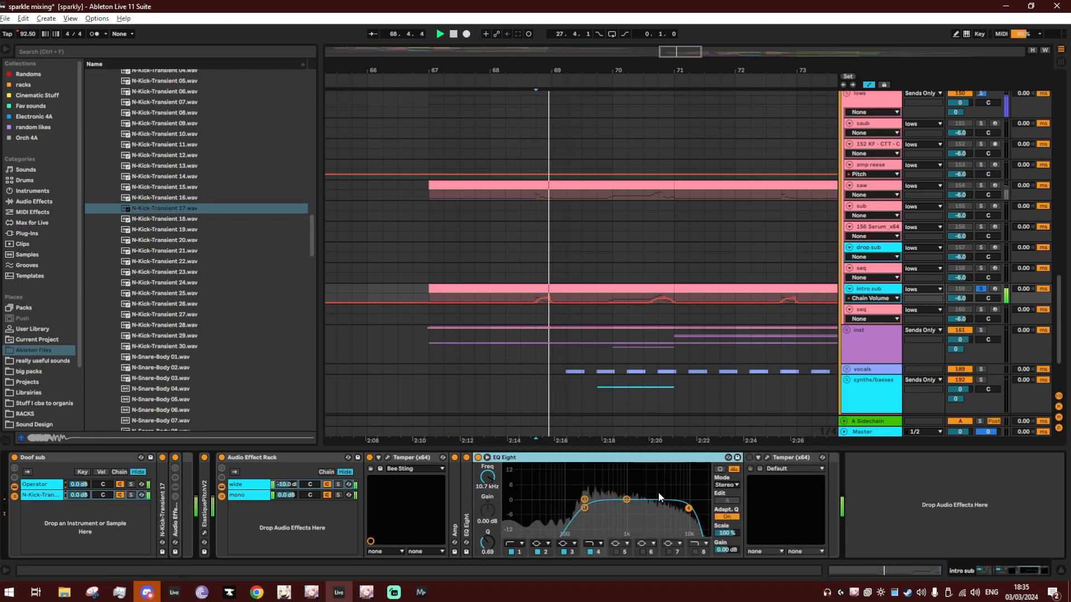
pyautogui.doubleClick(512, 457)
# Enable the second Temper in the wide chain and play from 68.4.1 with its plug-in window open, closing it before replaying.
pyautogui.click(490, 458)
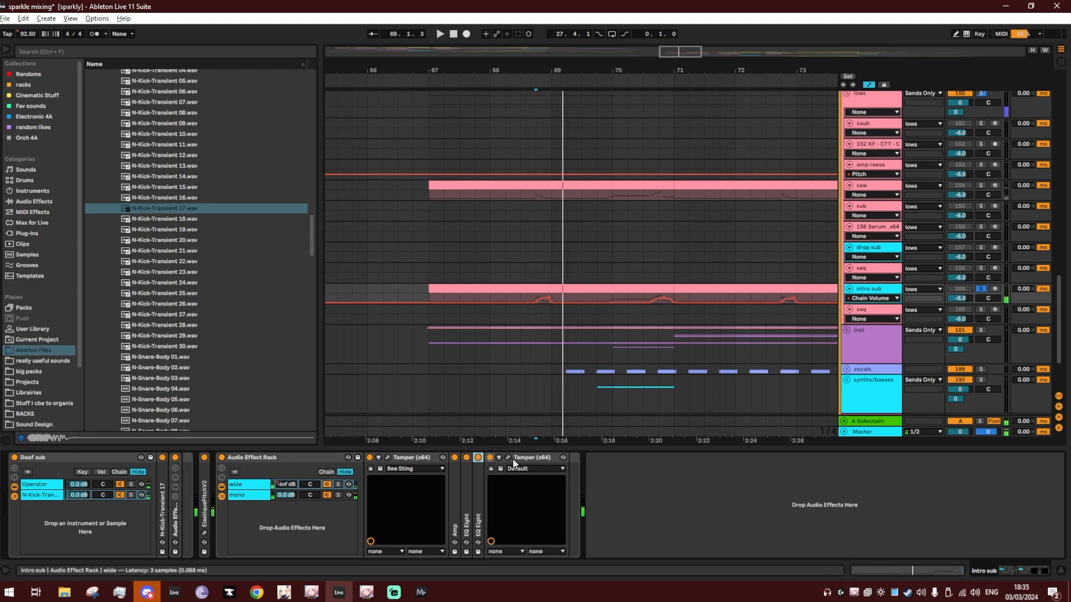
pyautogui.click(507, 457)
pyautogui.press('space')
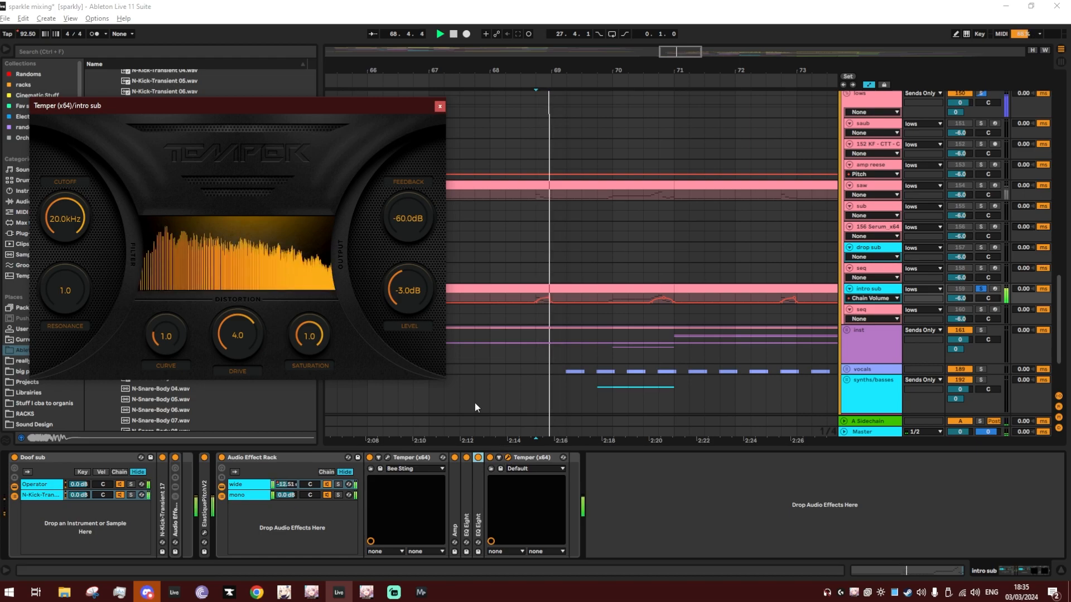
pyautogui.click(438, 107)
pyautogui.press('space')
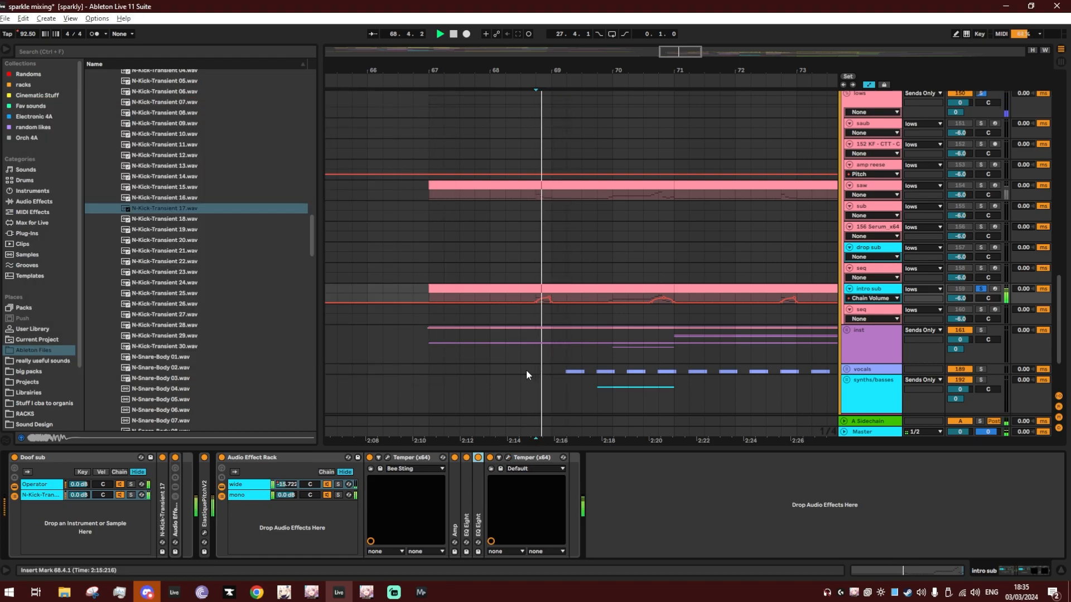
pyautogui.press('space')
# Unsolo the intro sub, solo the morin khuur strings track and play its frozen clip from 3.1.1.
pyautogui.click(976, 286)
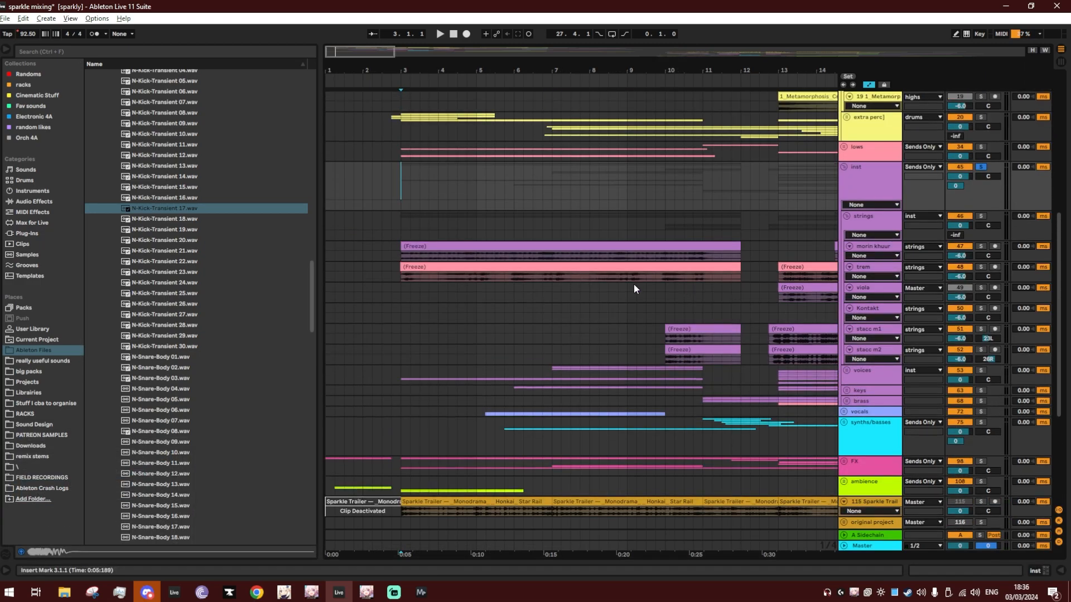
pyautogui.click(537, 252)
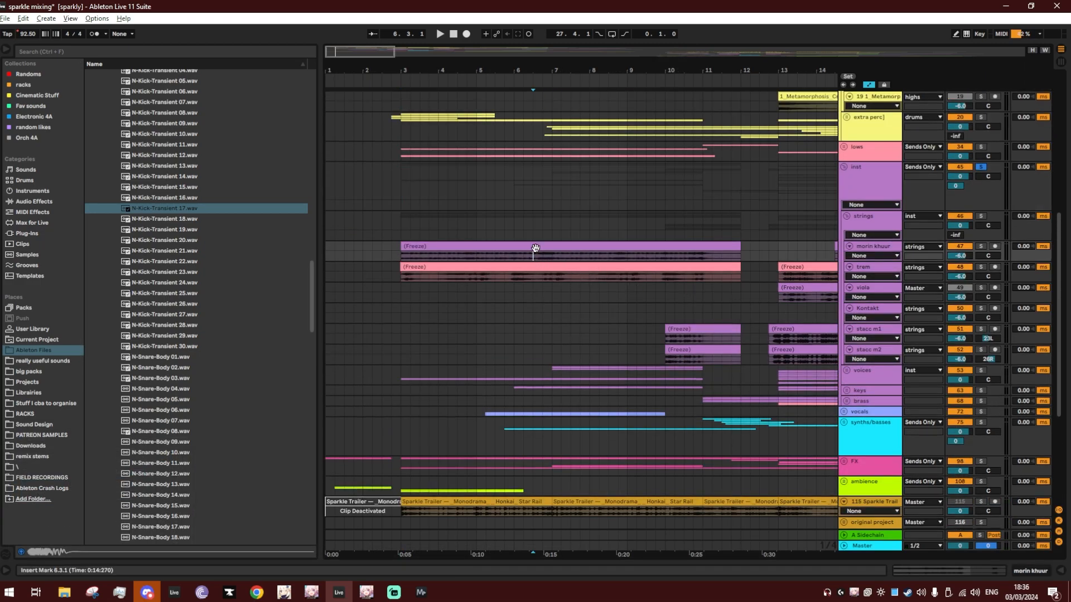
pyautogui.click(980, 246)
pyautogui.doubleClick(885, 246)
pyautogui.press('space')
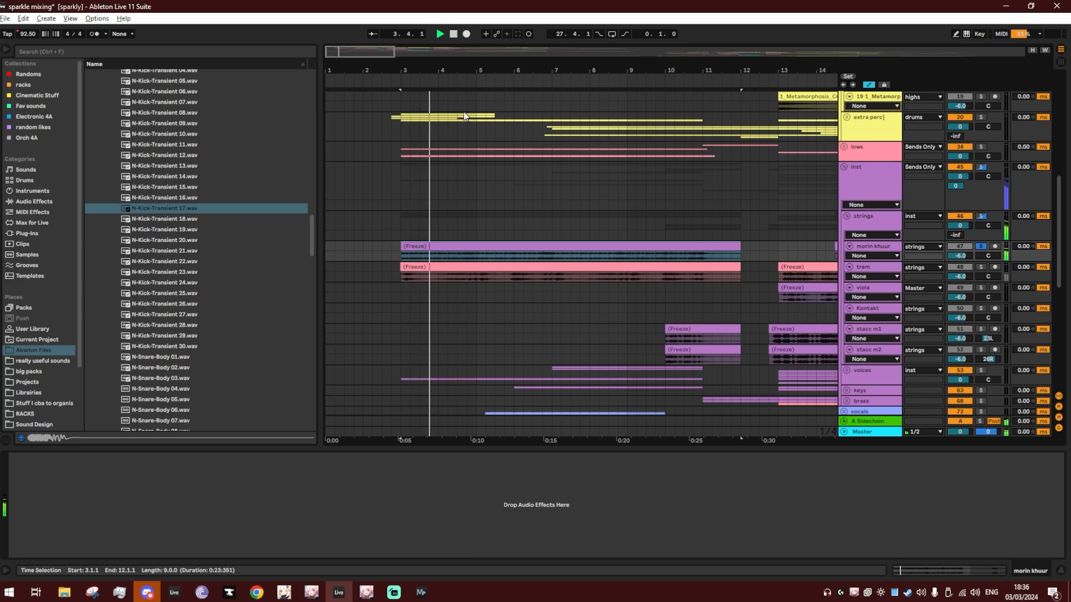
pyautogui.press('-')
pyautogui.moveTo(443, 75); pyautogui.dragTo(443, 70)
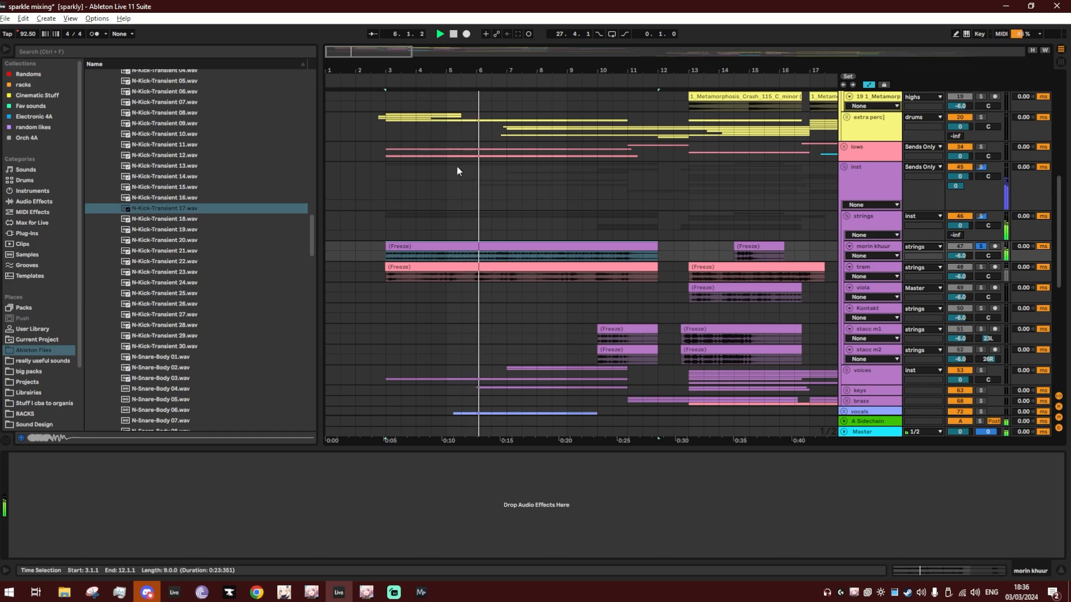
# Play the soloed trem strings clip from the intro, stop playback and hide the device view.
pyautogui.click(469, 266)
pyautogui.press('space')
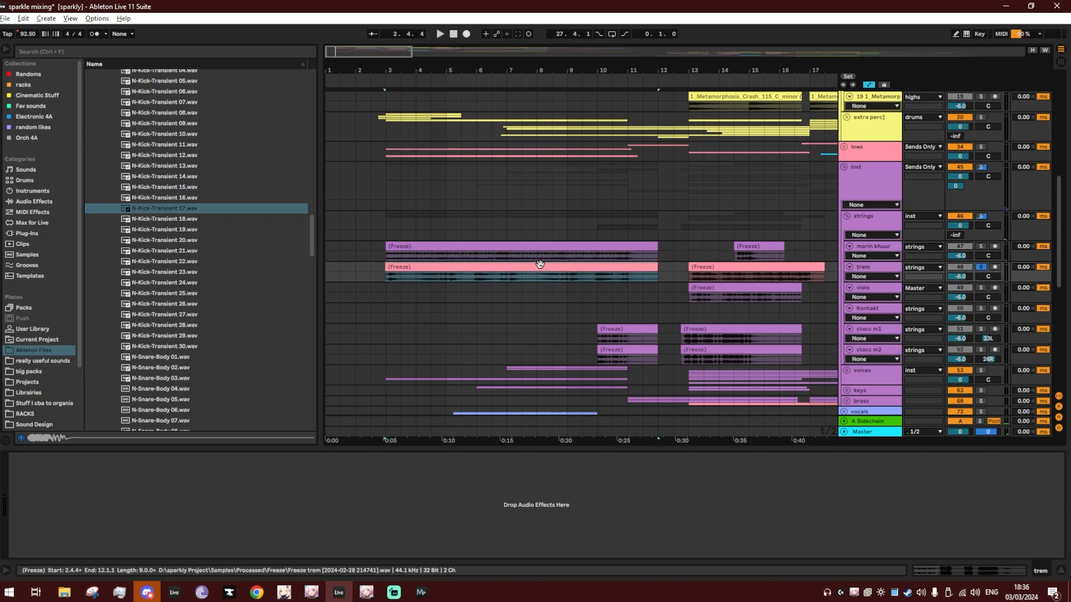
pyautogui.press('space')
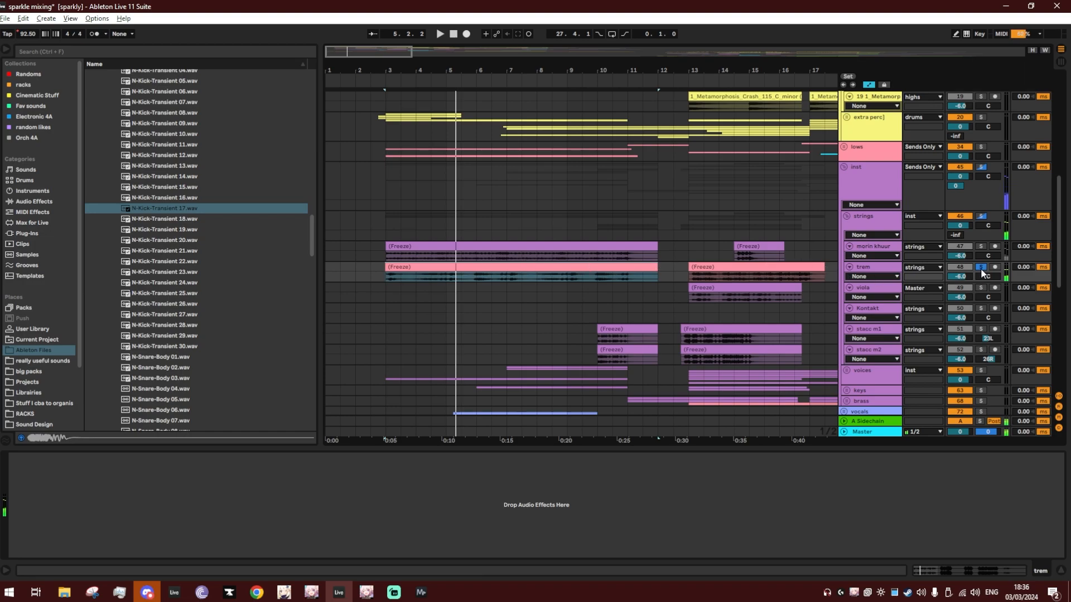
pyautogui.hotkey('ctrl', 'alt', 'l')
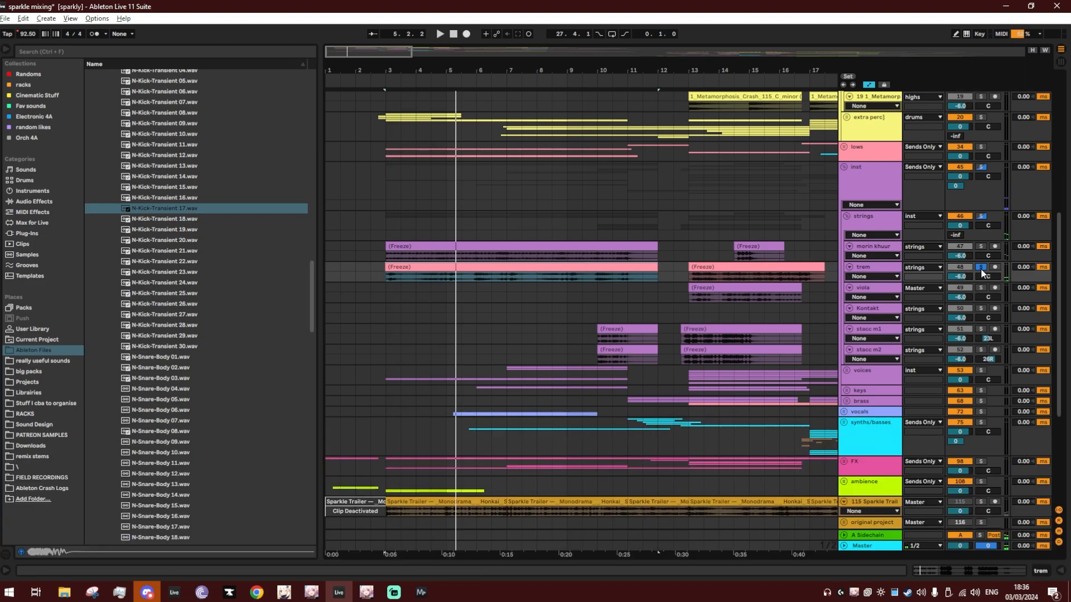
# Unfold the voices group, solo its whistle track and show the track's devices.
pyautogui.click(850, 368)
pyautogui.scroll(-4, 651, 357)
pyautogui.click(453, 390)
pyautogui.click(981, 391)
pyautogui.doubleClick(868, 391)
pyautogui.moveTo(679, 71); pyautogui.dragTo(679, 36)
# Unfold the original project group, locate its whistle clip at bar 67 and select the 181 Kontakt keys track.
pyautogui.scroll(-8, 669, 299)
pyautogui.moveTo(747, 71); pyautogui.dragTo(748, 31)
pyautogui.click(844, 240)
pyautogui.scroll(-8, 693, 329)
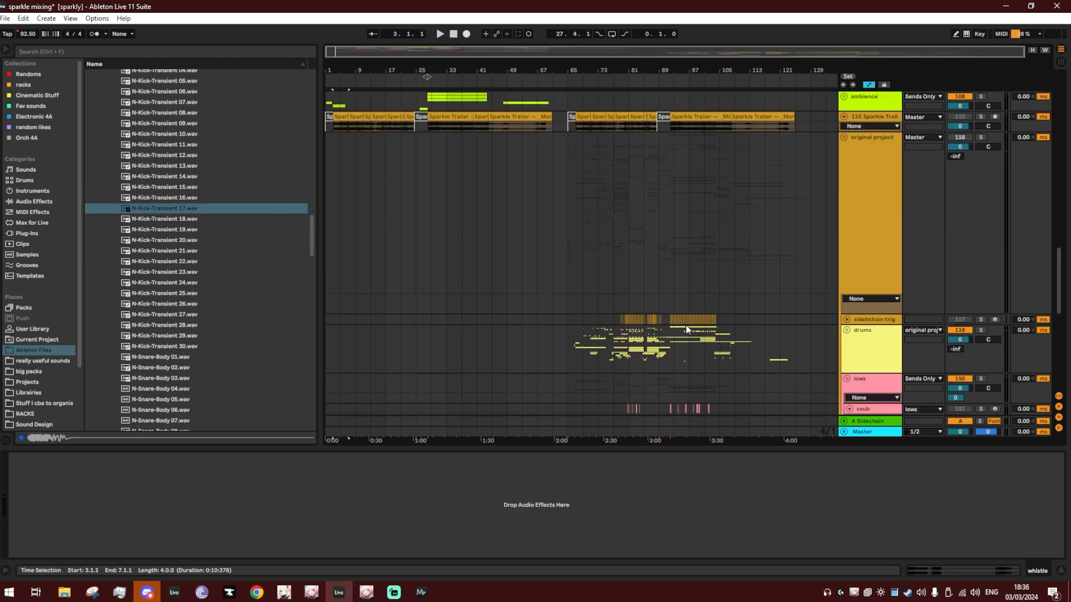
pyautogui.moveTo(589, 76); pyautogui.dragTo(483, 128)
pyautogui.scroll(-2, 721, 240)
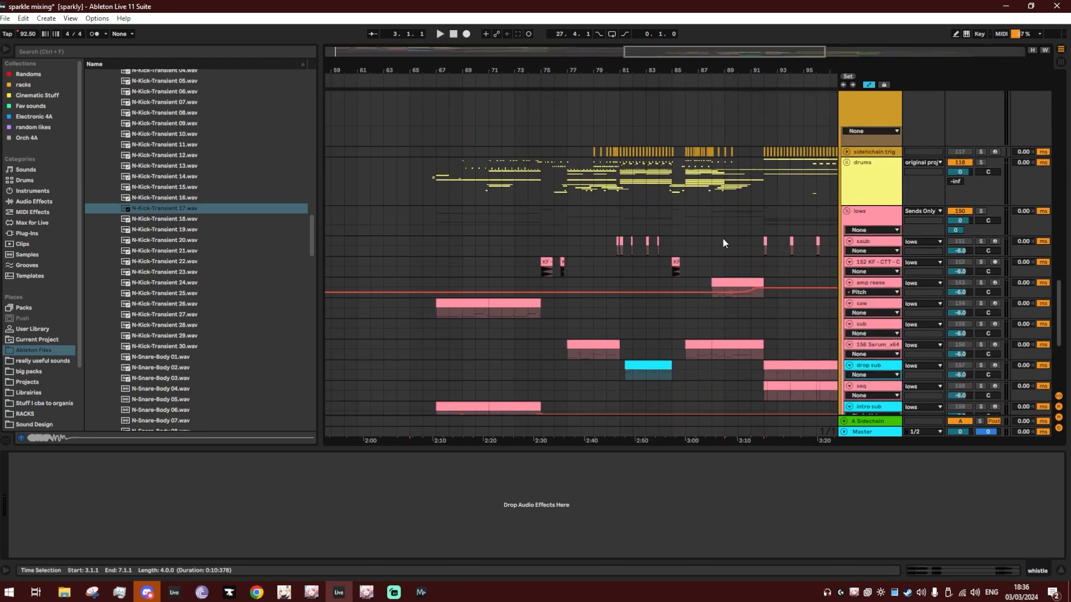
pyautogui.click(848, 190)
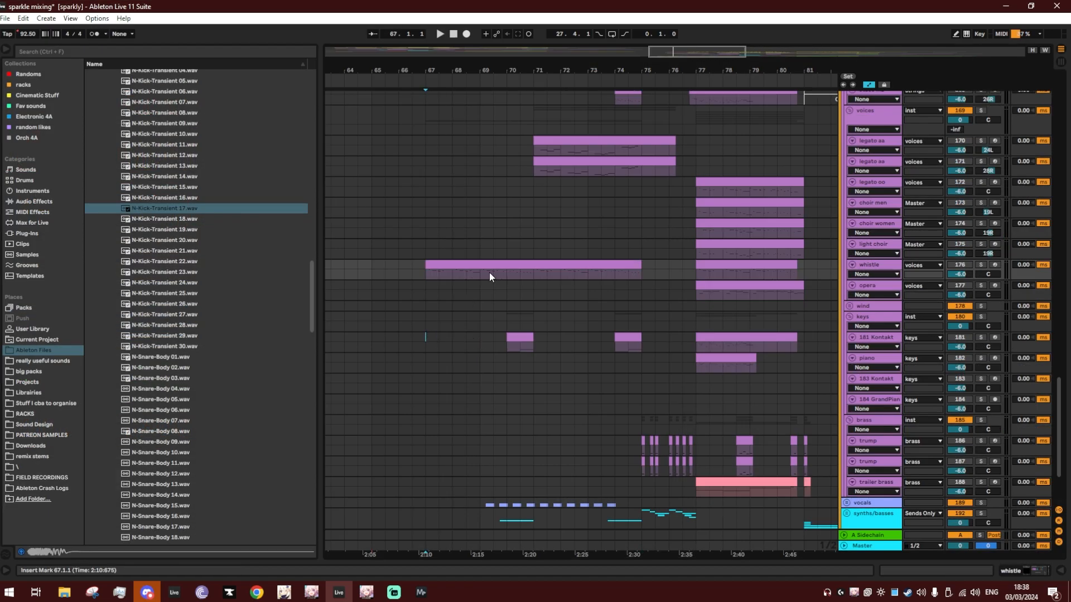
pyautogui.click(876, 337)
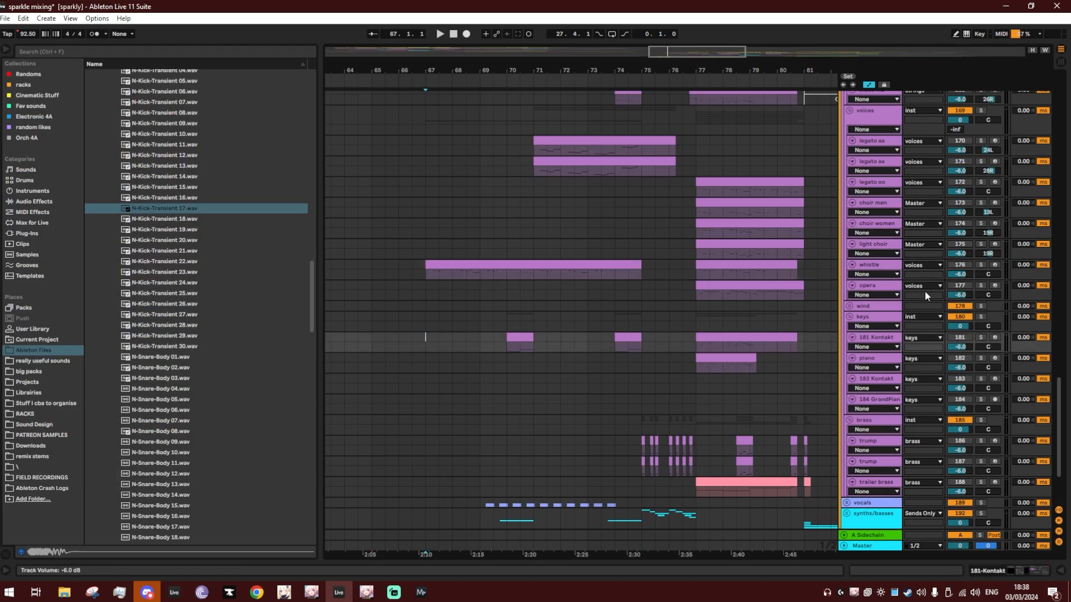
# Return to the mixing arrangement's start and play the intro from 3.1.1, following the voices, strings and keys tracks.
pyautogui.scroll(2, 955, 299)
pyautogui.moveTo(491, 76); pyautogui.dragTo(430, 77)
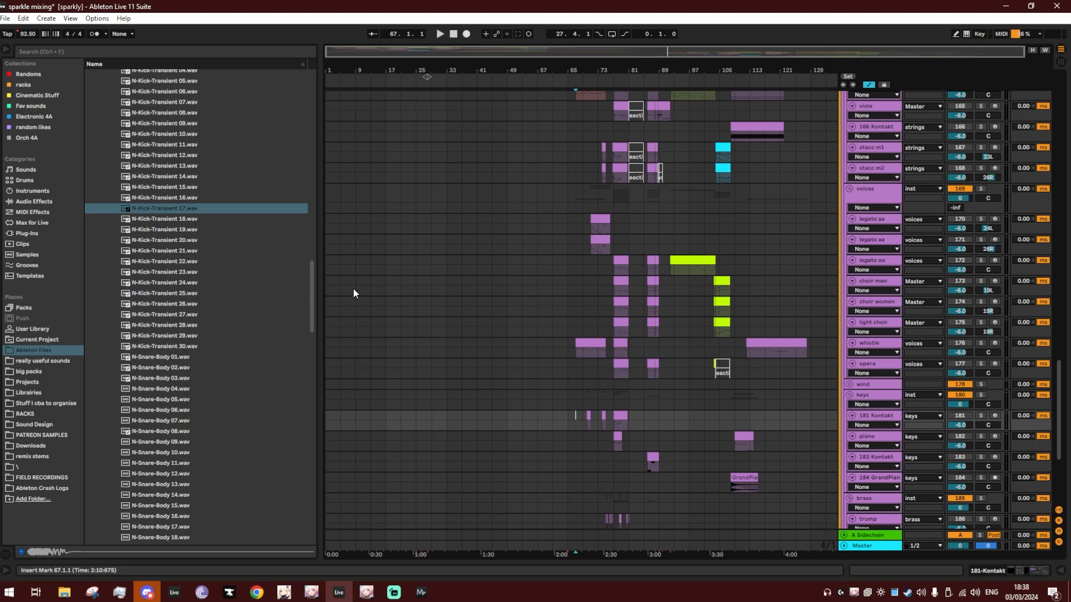
pyautogui.scroll(10, 352, 294)
pyautogui.click(335, 180)
pyautogui.press('space')
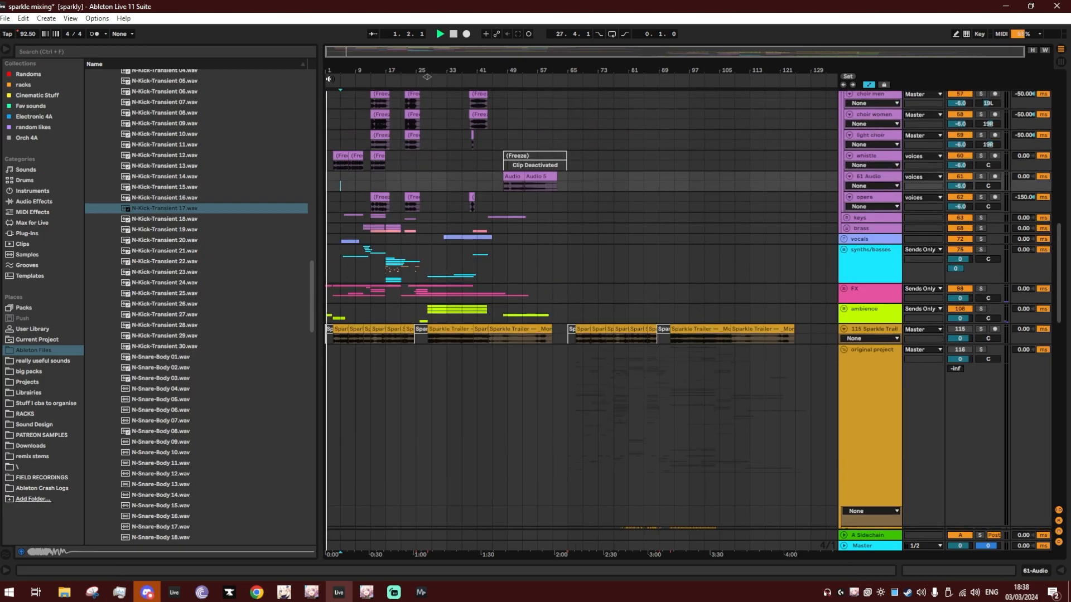
pyautogui.moveTo(328, 78); pyautogui.dragTo(329, 133)
pyautogui.click(369, 183)
pyautogui.press('space')
pyautogui.press('space')
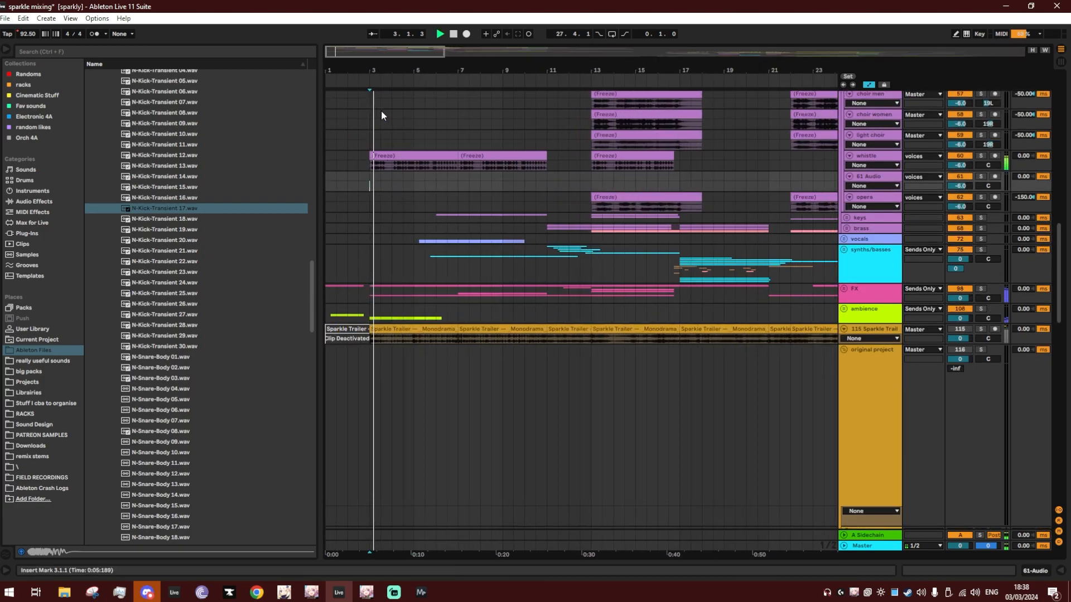
pyautogui.moveTo(389, 70); pyautogui.dragTo(390, 103)
pyautogui.scroll(1, 545, 204)
pyautogui.scroll(2, 547, 215)
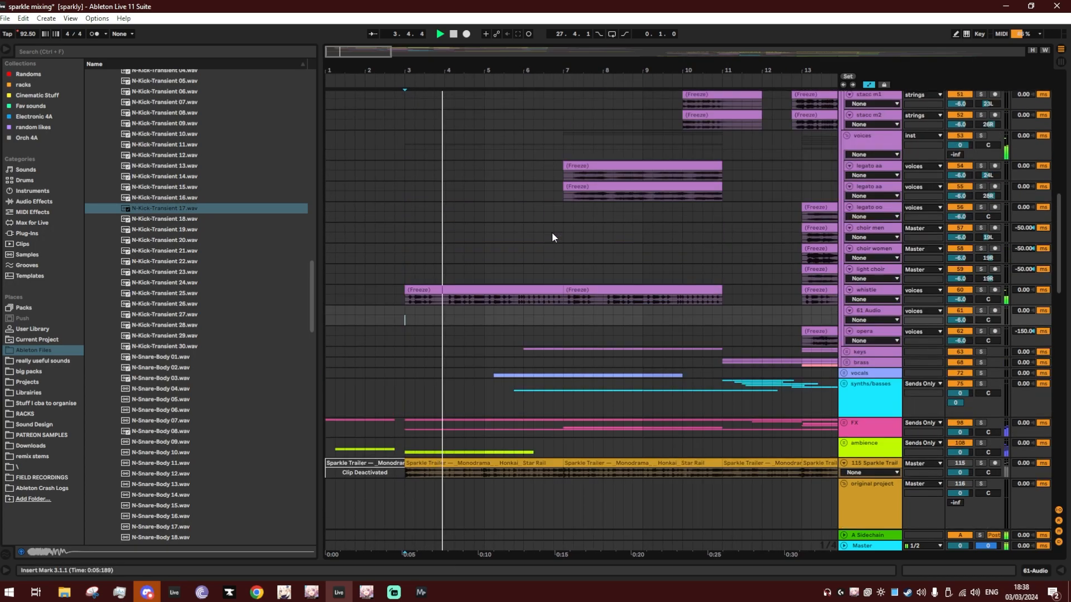
pyautogui.moveTo(514, 70); pyautogui.dragTo(476, 71)
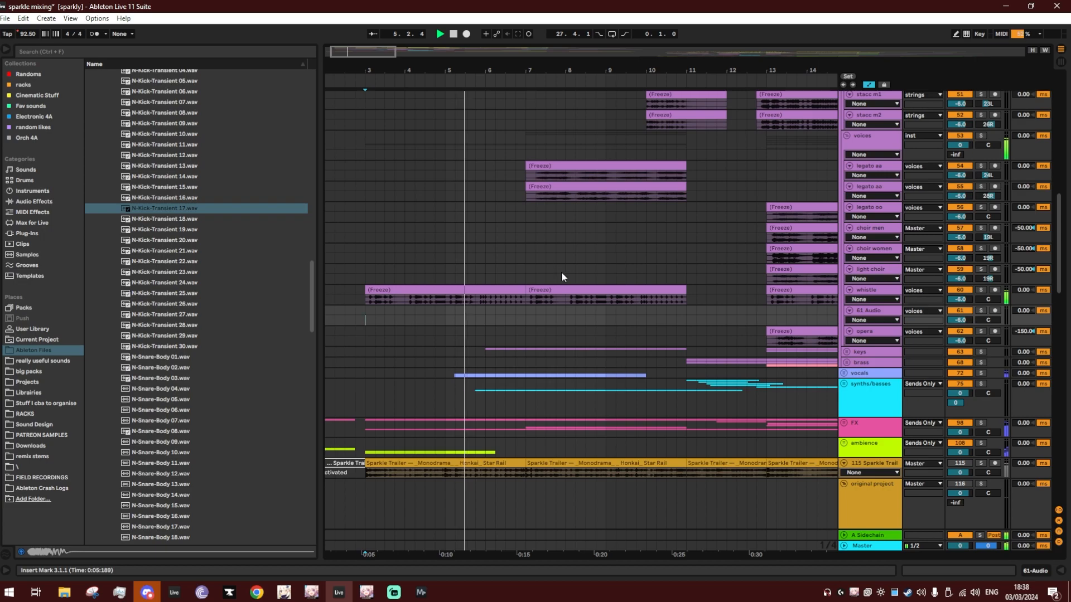
pyautogui.scroll(1, 544, 272)
pyautogui.scroll(-3, 569, 295)
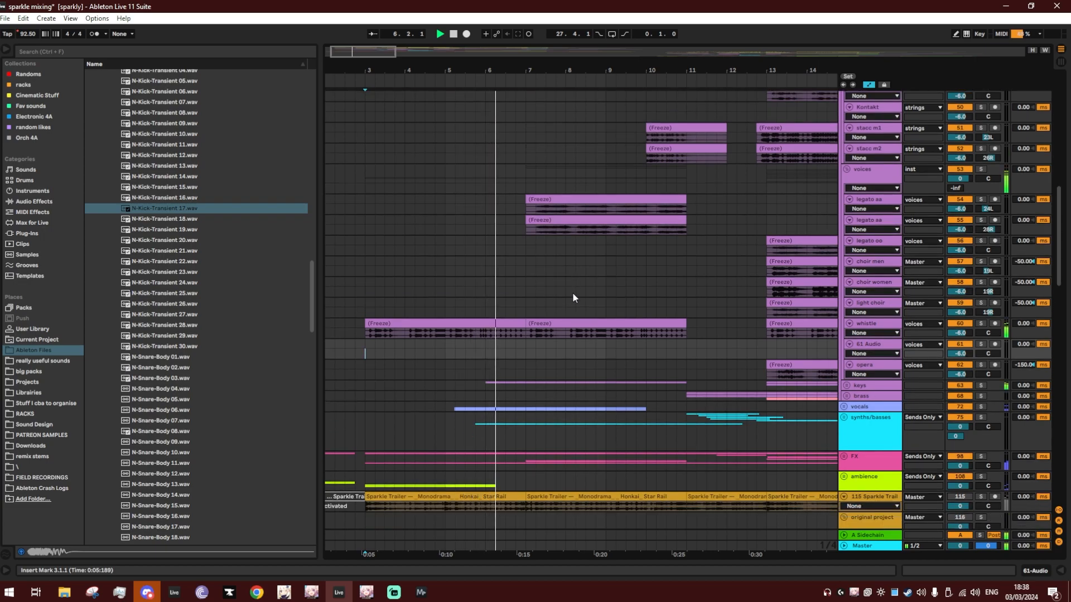
# Solo and unfold the keys group, play its Kontakt track's frozen clip from 6.1.1, stop playback and hide the device view.
pyautogui.click(493, 350)
pyautogui.press('space')
pyautogui.click(980, 352)
pyautogui.click(847, 352)
pyautogui.scroll(-1, 870, 335)
pyautogui.doubleClick(896, 317)
pyautogui.click(613, 317)
pyautogui.press('space')
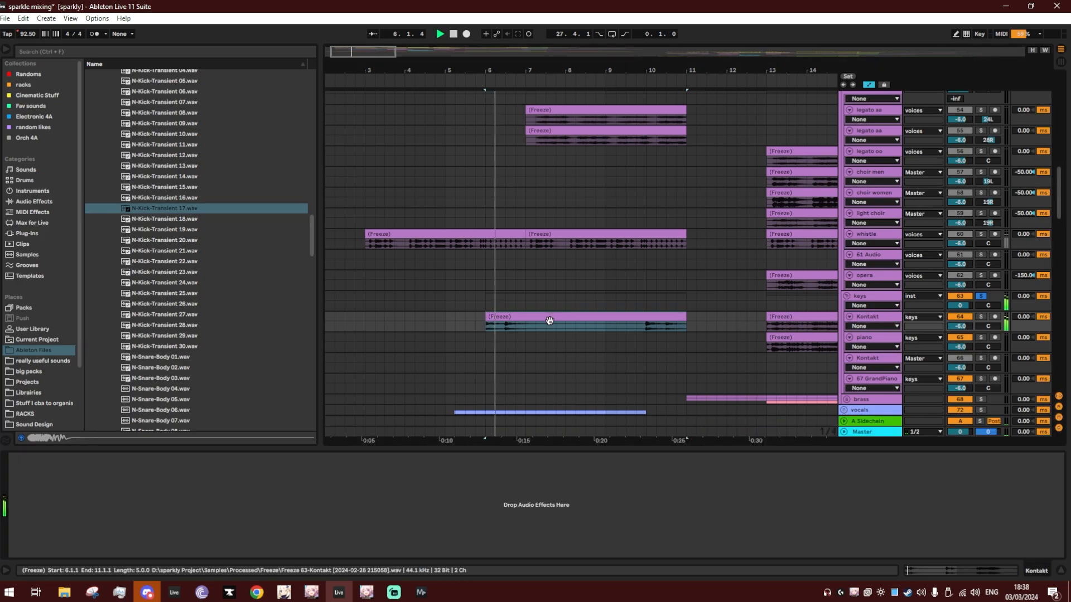
pyautogui.moveTo(606, 71); pyautogui.dragTo(389, 67)
pyautogui.hotkey('ctrl', 'alt', 'l')
pyautogui.press('space')
# On the original project's 181 Kontakt track, fold the drum buss, fold and bypass Soothe2 Delta Process, and open the Kontakt window.
pyautogui.scroll(-10, 409, 246)
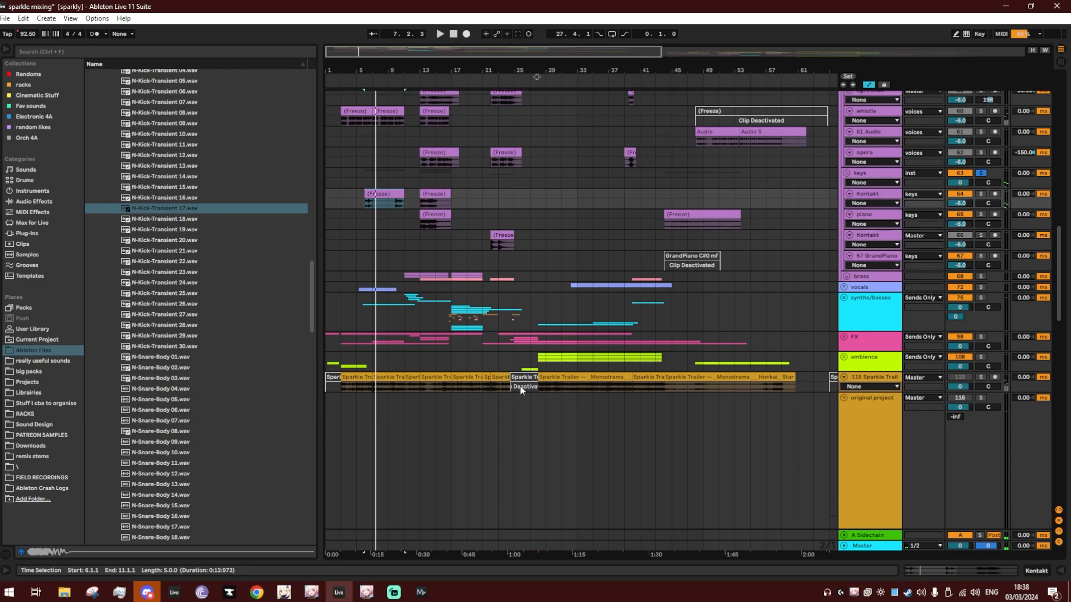
pyautogui.hscroll(5, 540, 415)
pyautogui.scroll(-7, 608, 263)
pyautogui.moveTo(499, 70); pyautogui.dragTo(449, 76)
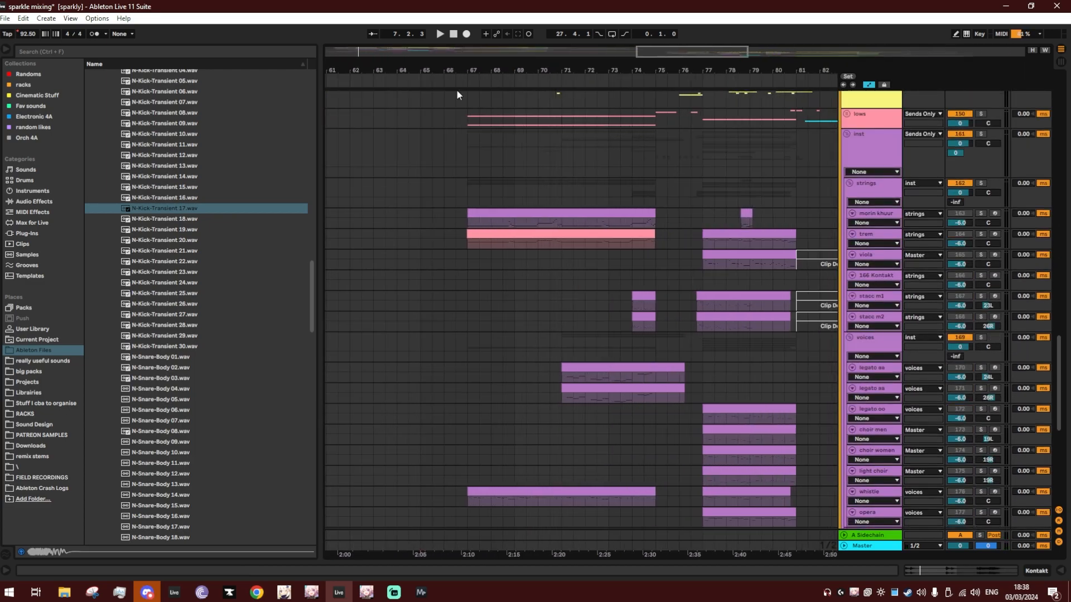
pyautogui.scroll(-4, 511, 193)
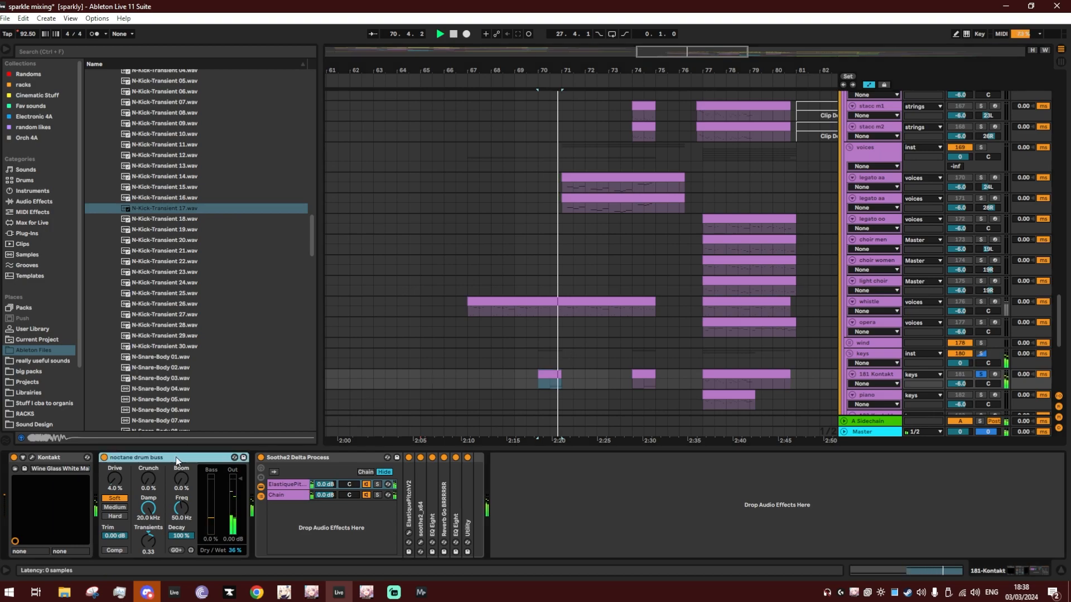
pyautogui.doubleClick(175, 457)
pyautogui.doubleClick(152, 460)
pyautogui.click(121, 458)
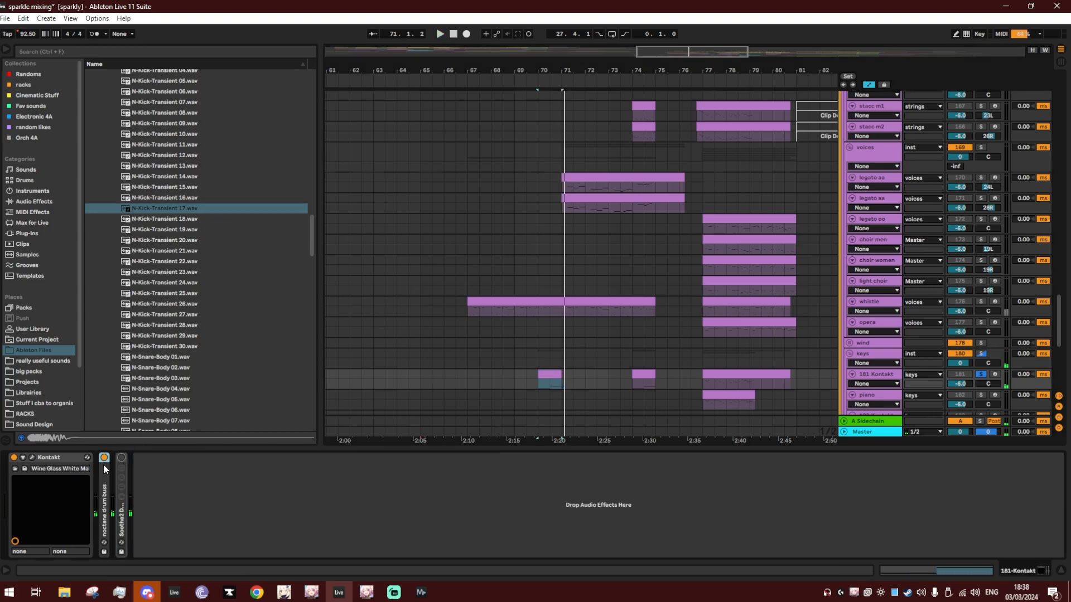
pyautogui.click(32, 457)
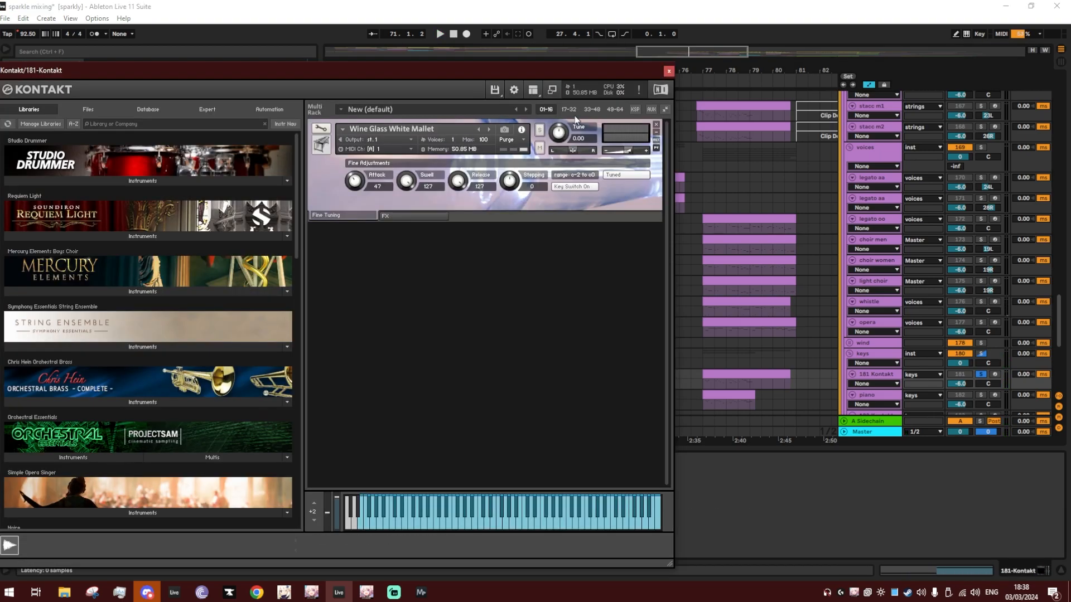
# Close the Kontakt window, unfold and re-enable the drum buss, and play the 181 Kontakt clip at bar 70 through it.
pyautogui.moveTo(514, 72); pyautogui.dragTo(62, 14)
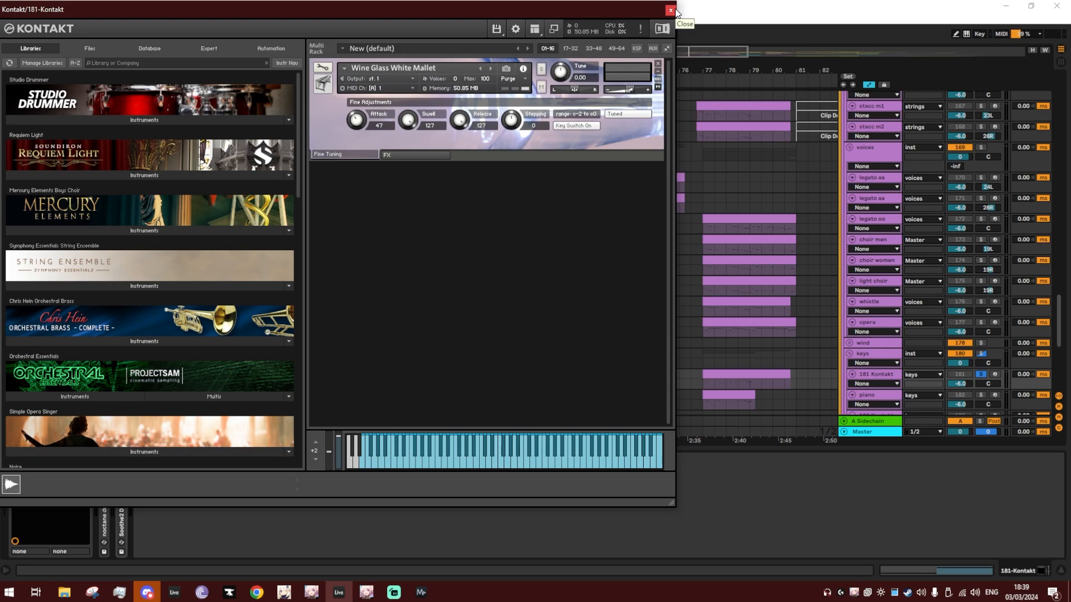
pyautogui.click(672, 10)
pyautogui.doubleClick(106, 483)
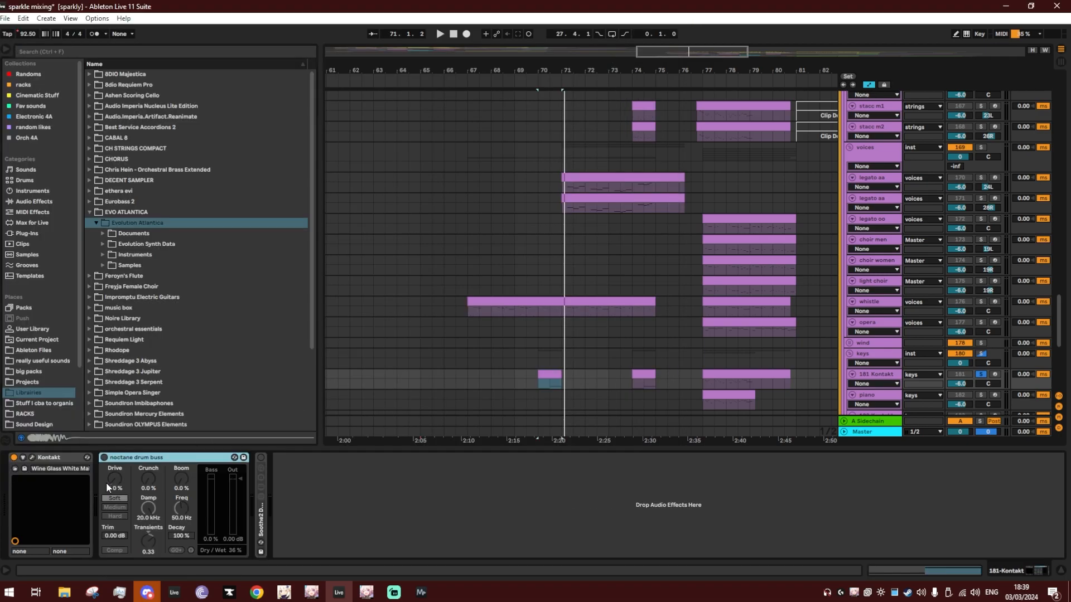
pyautogui.click(104, 457)
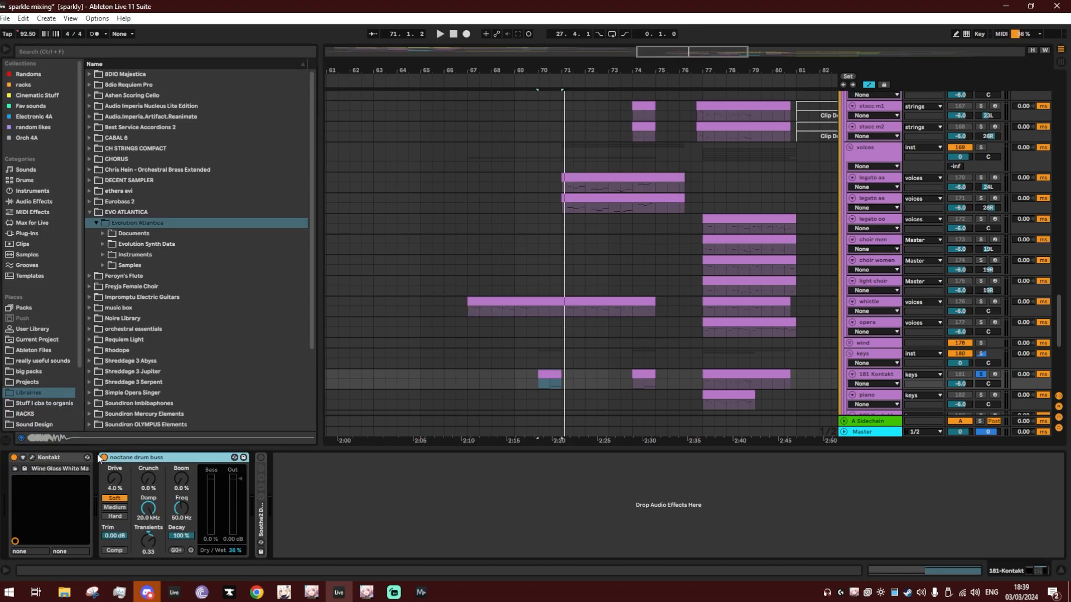
pyautogui.press('space')
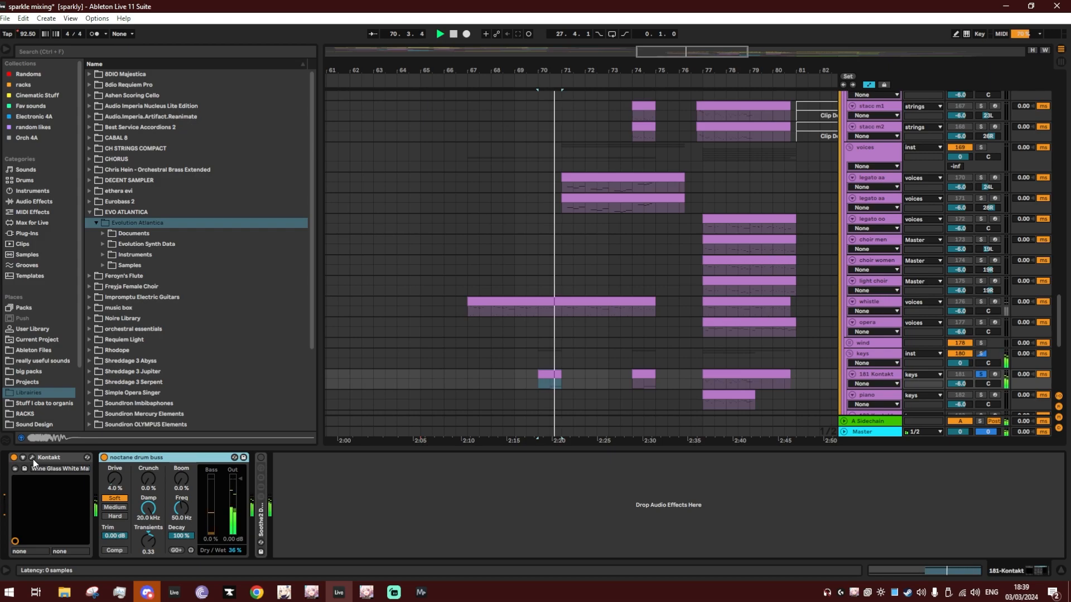
pyautogui.press('space')
# Unfold and re-enable the Soothe2 Delta Process rack and solo its ElastiquePitch chain.
pyautogui.doubleClick(262, 510)
pyautogui.click(260, 458)
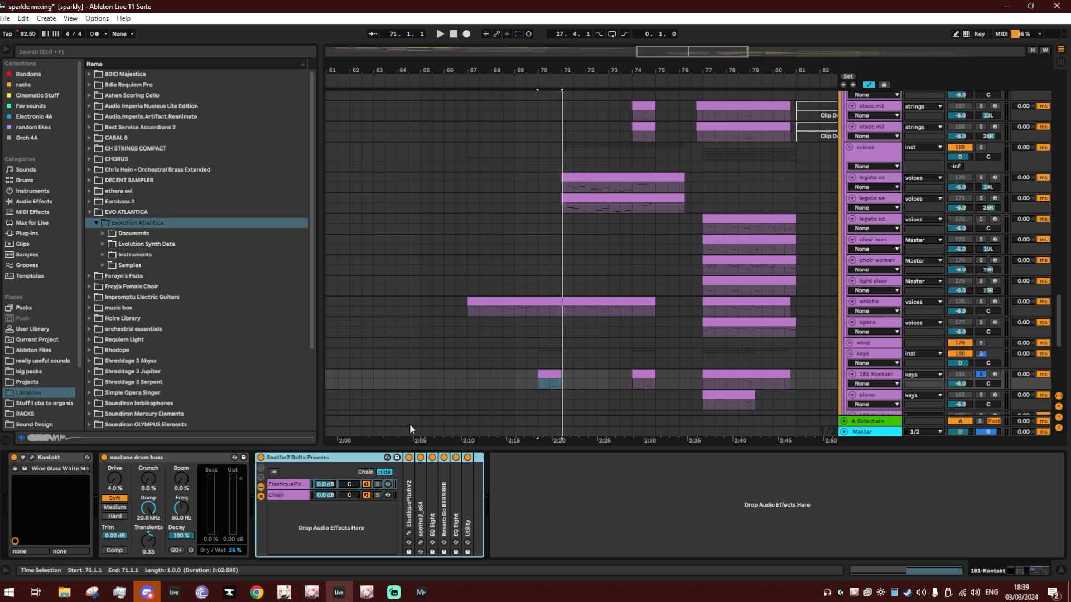
pyautogui.click(377, 484)
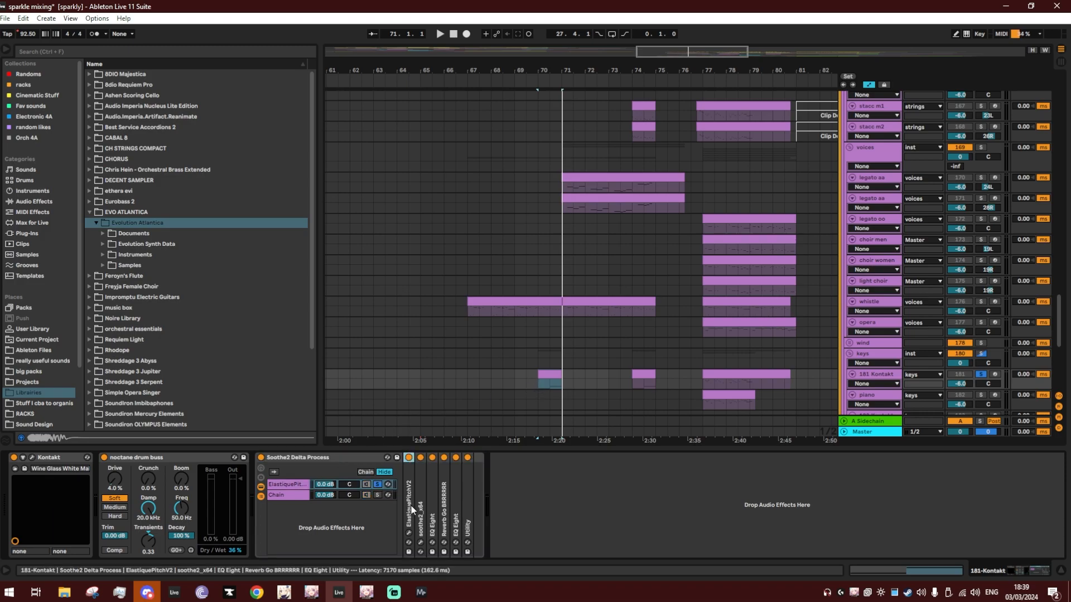
# Open soothe2 in the soloed chain, play the clip with delta off and on, and close the plugin with delta enabled.
pyautogui.click(512, 458)
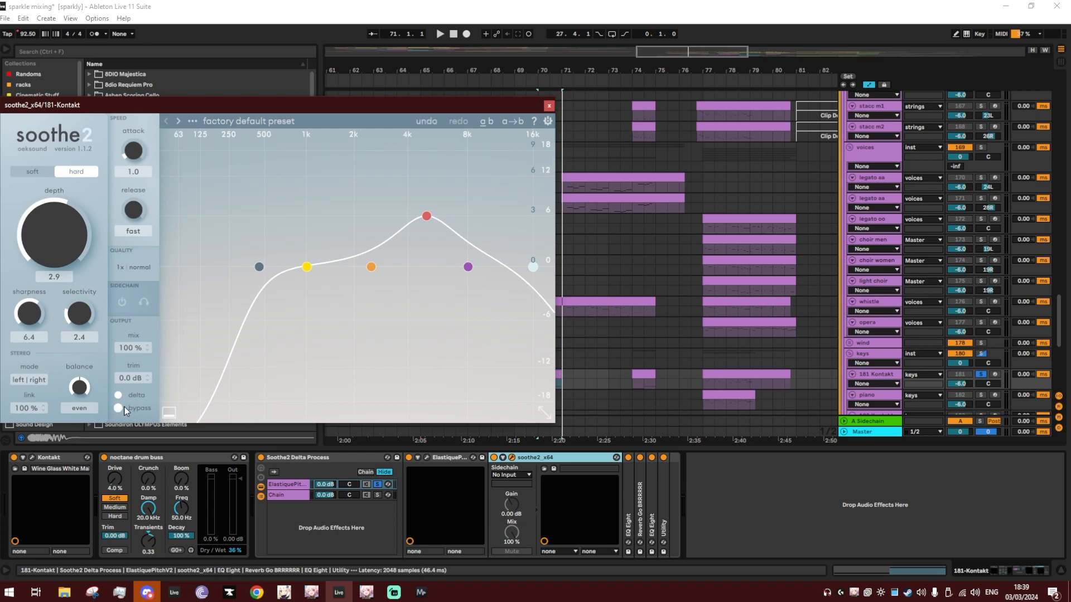
pyautogui.moveTo(468, 109); pyautogui.dragTo(443, 78)
pyautogui.press('space')
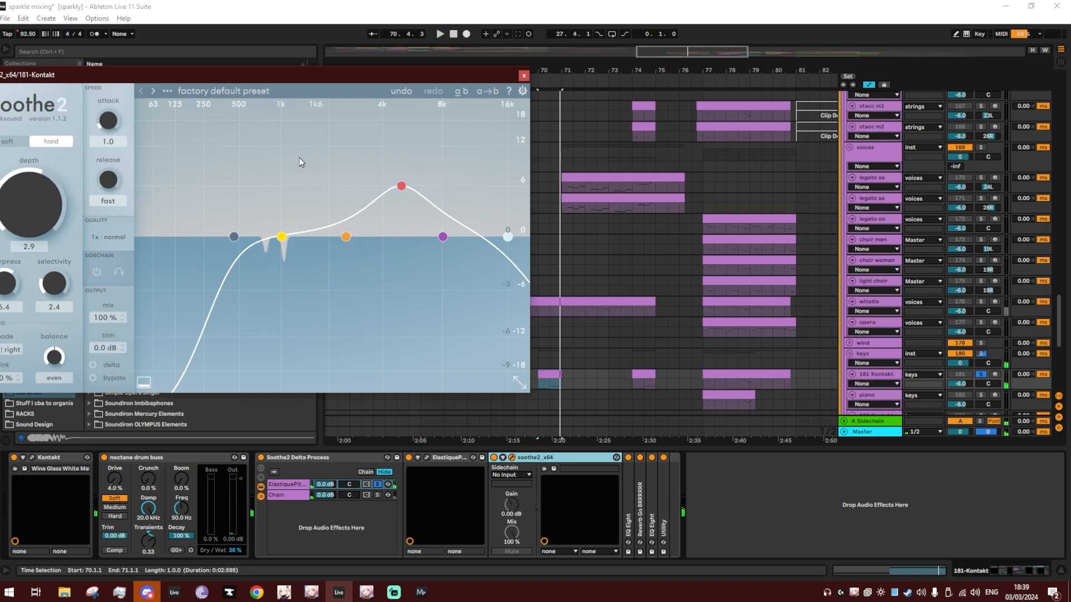
pyautogui.moveTo(268, 78); pyautogui.dragTo(320, 86)
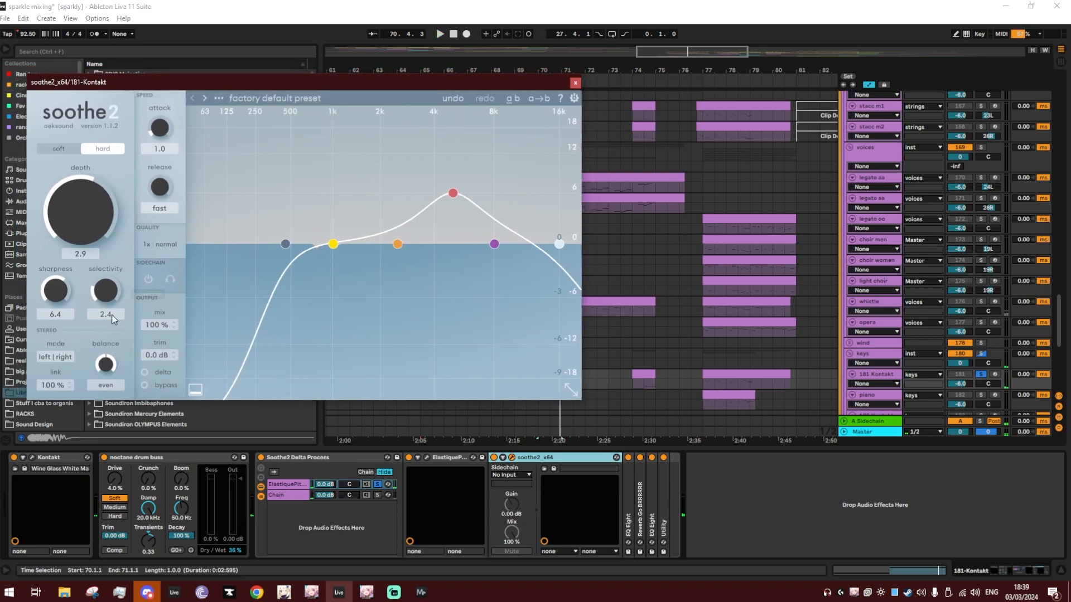
pyautogui.click(149, 374)
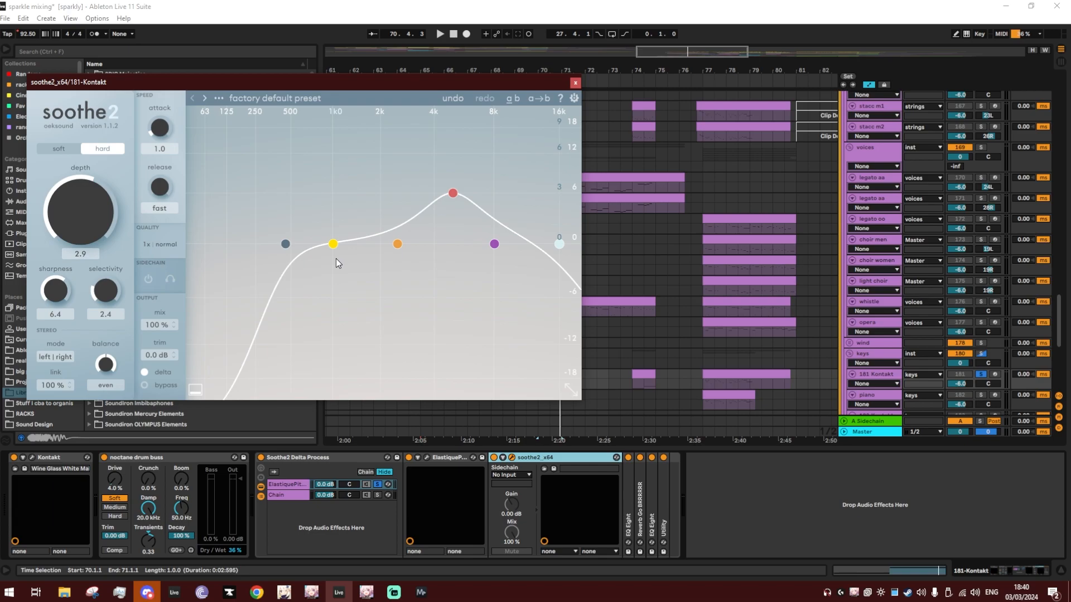
pyautogui.press('space')
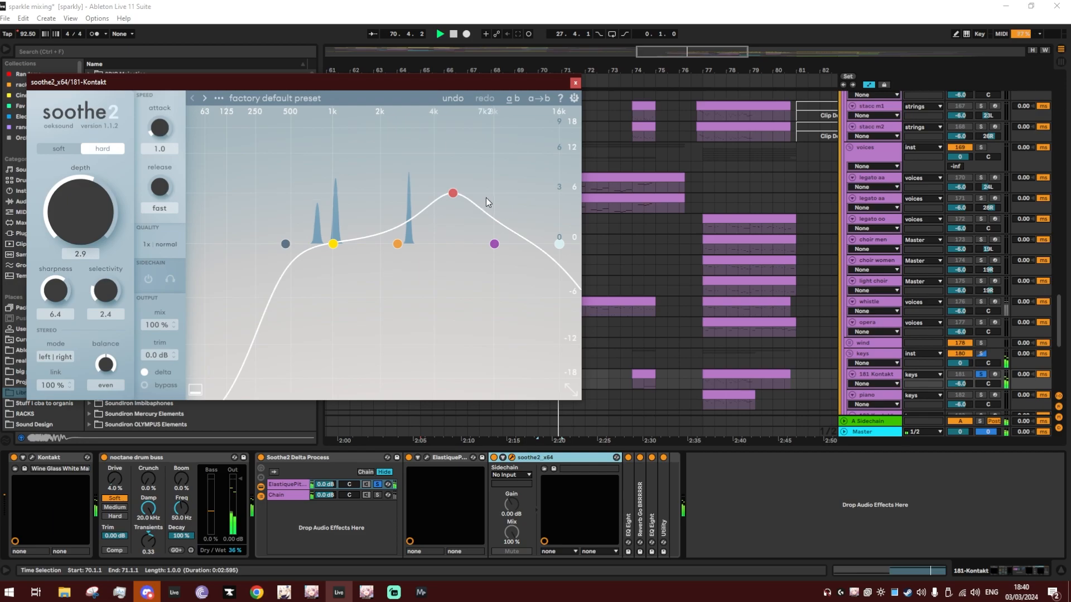
pyautogui.click(575, 83)
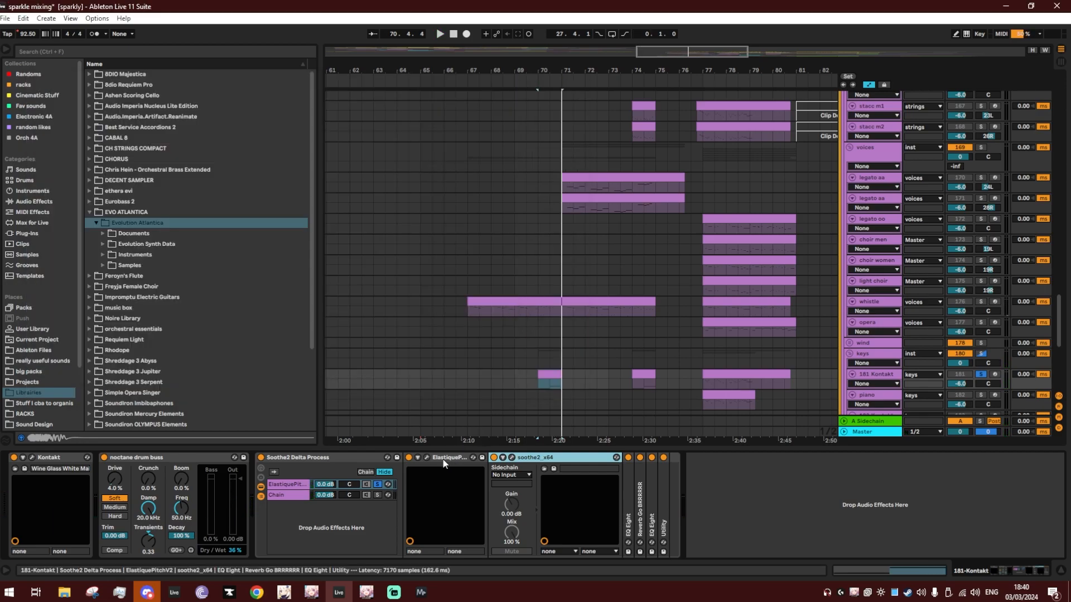
# Check the ElastiquePitch window, solo the rack's empty dry chain and play the clip from 70.1.1.
pyautogui.click(427, 457)
pyautogui.click(325, 91)
pyautogui.click(377, 495)
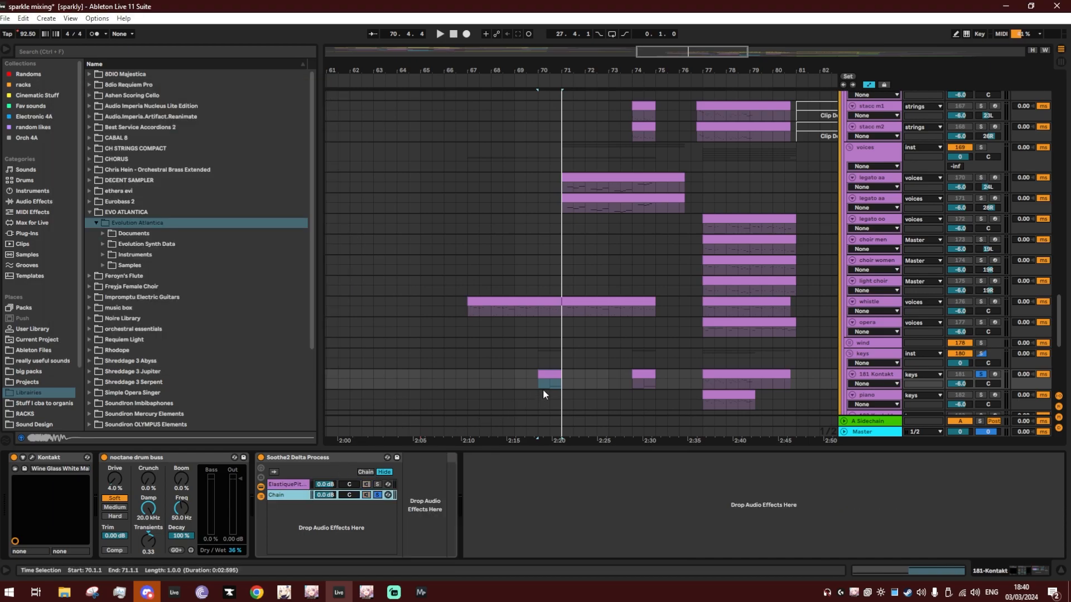
pyautogui.press('space')
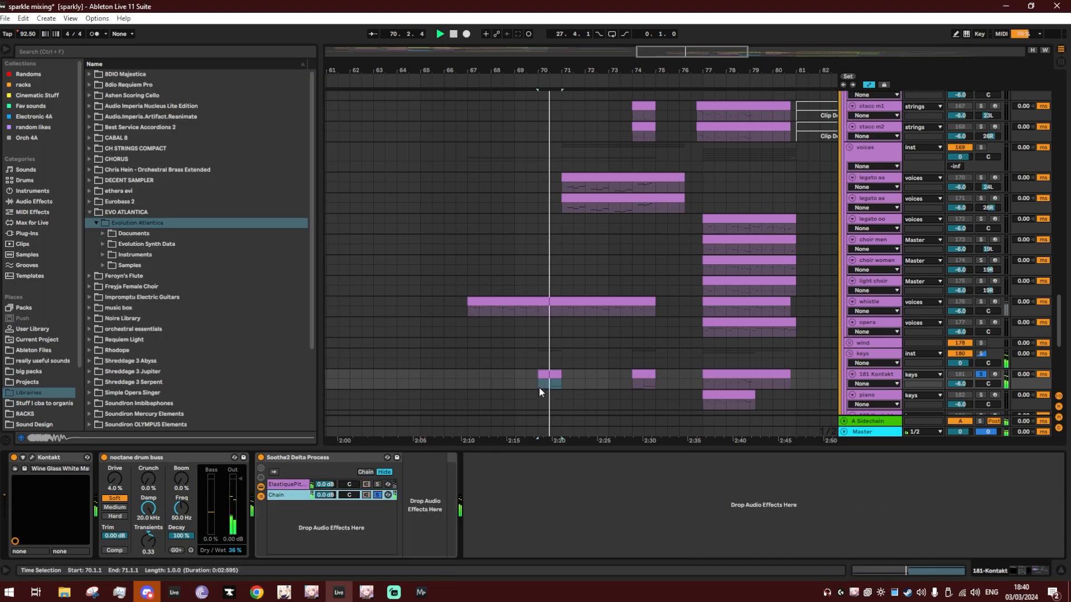
pyautogui.press('space')
# Solo the ElastiquePitch chain again, inspect its pitch settings and play the clip while watching soothe2, closing both plugin windows.
pyautogui.click(377, 484)
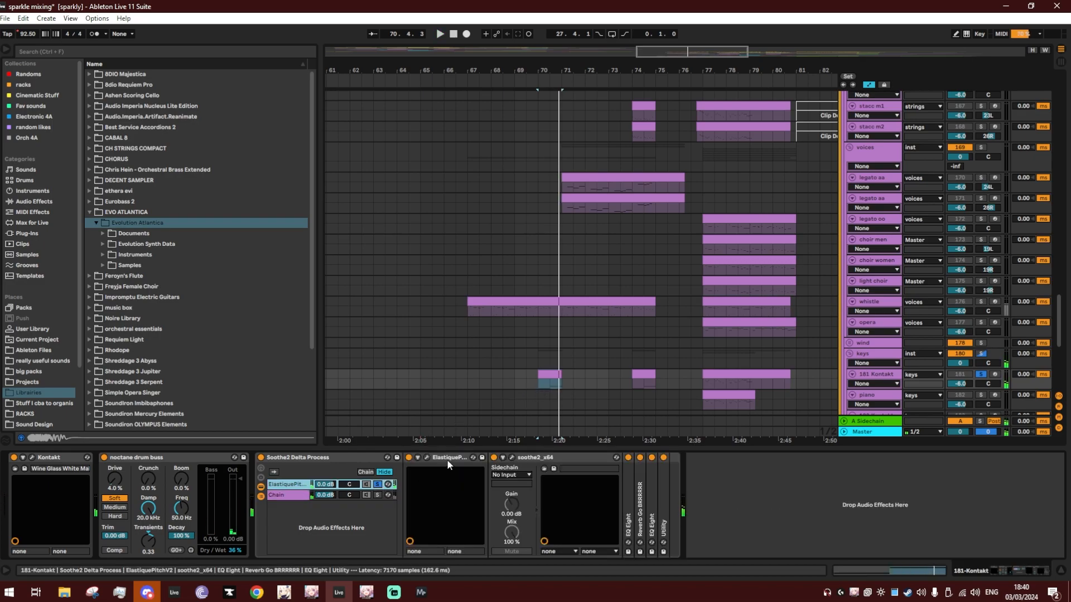
pyautogui.click(427, 457)
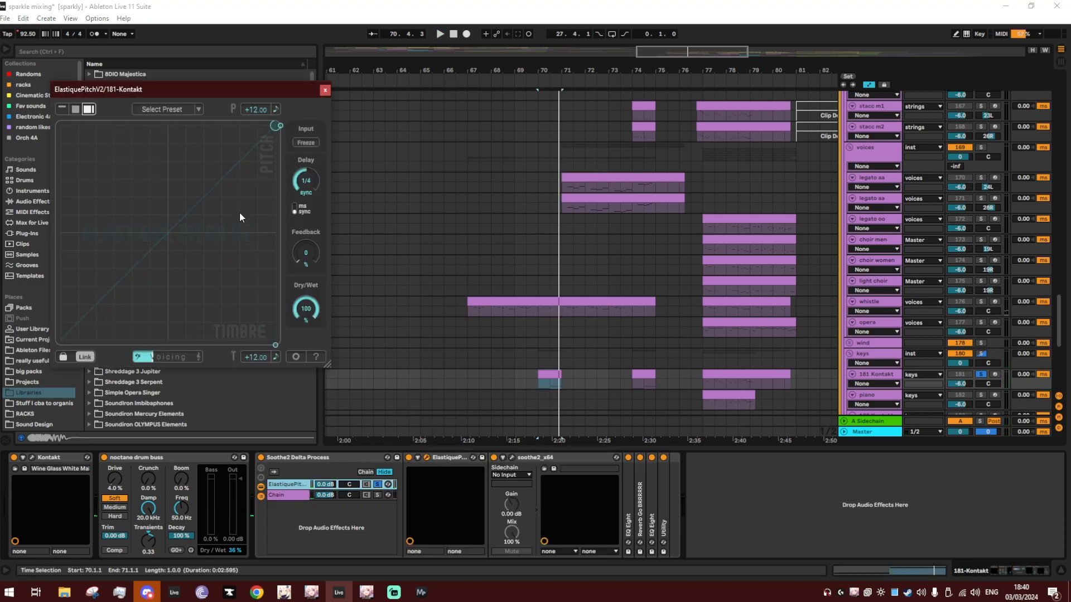
pyautogui.click(325, 89)
pyautogui.click(512, 458)
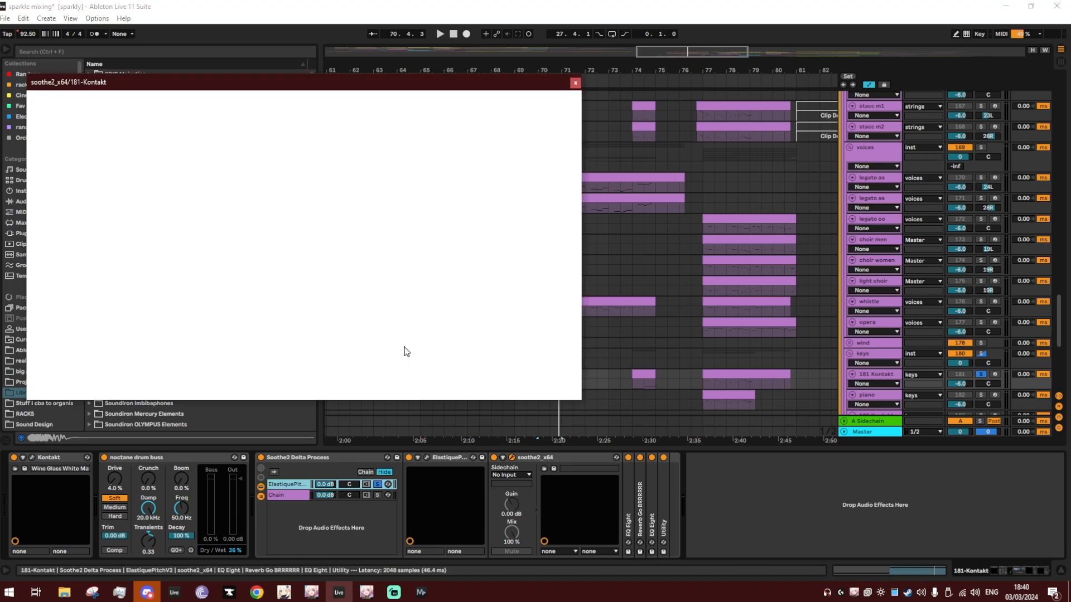
pyautogui.press('space')
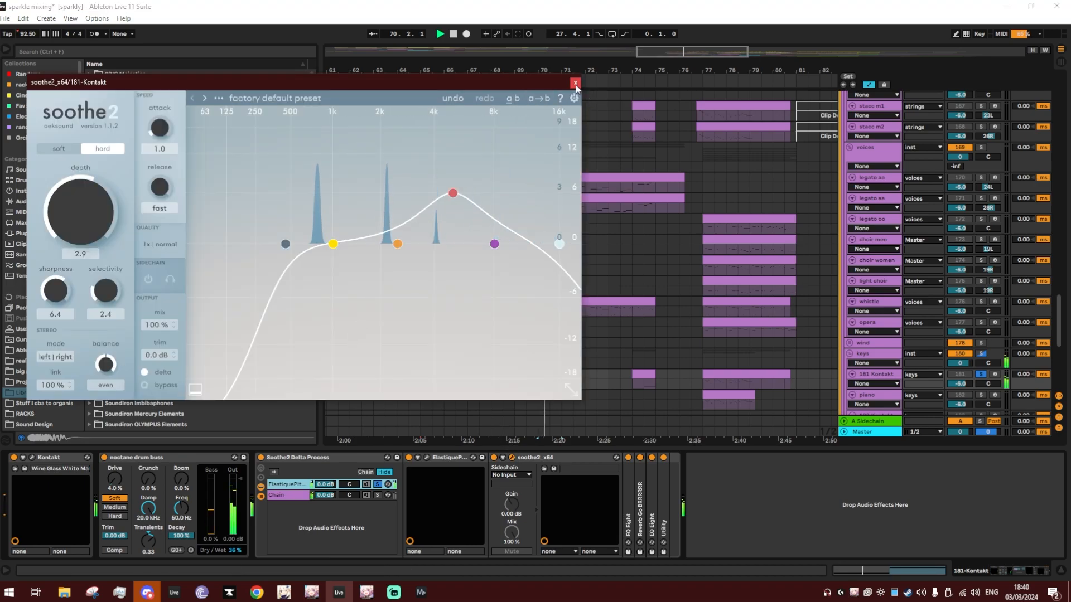
pyautogui.click(575, 83)
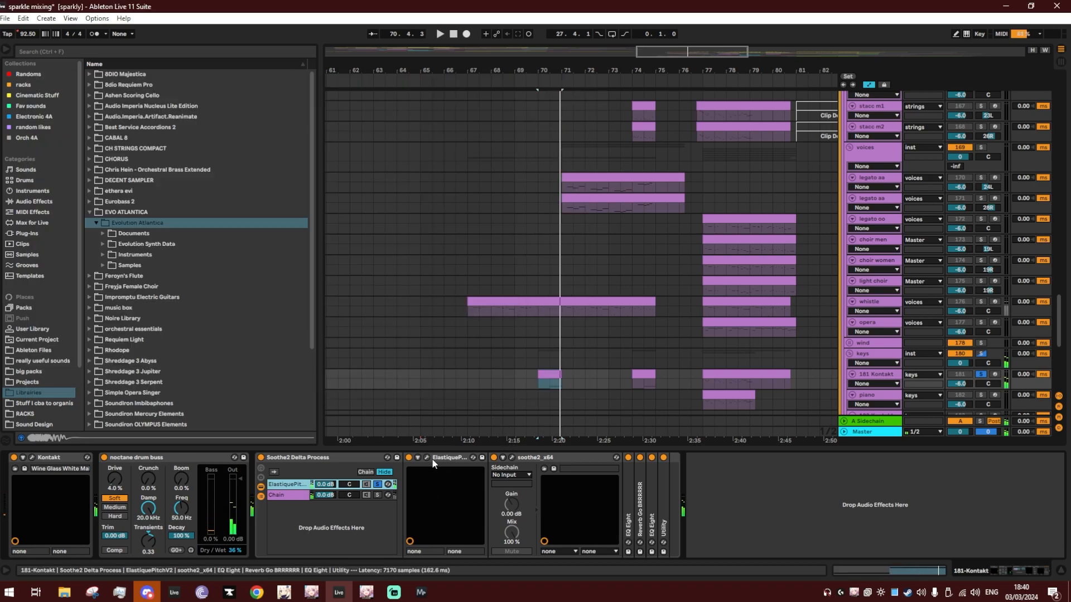
# Fold ElastiquePitch and soothe2, and inspect the chain's first EQ Eight and Reverb Go BRRRRRR settings, folding both devices again.
pyautogui.doubleClick(450, 457)
pyautogui.doubleClick(451, 457)
pyautogui.doubleClick(432, 493)
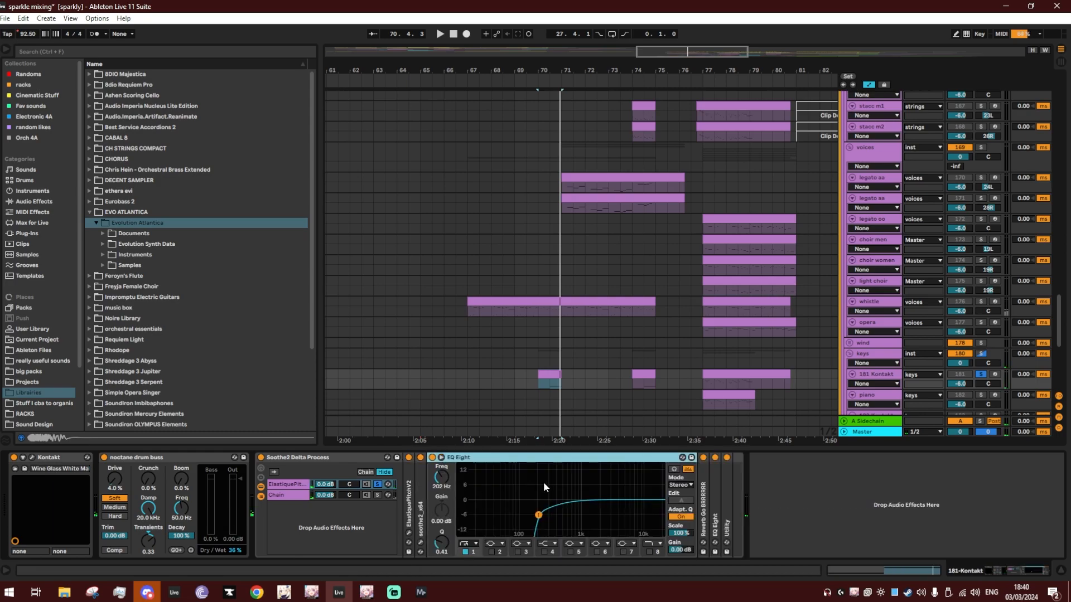
pyautogui.doubleClick(701, 501)
pyautogui.doubleClick(582, 459)
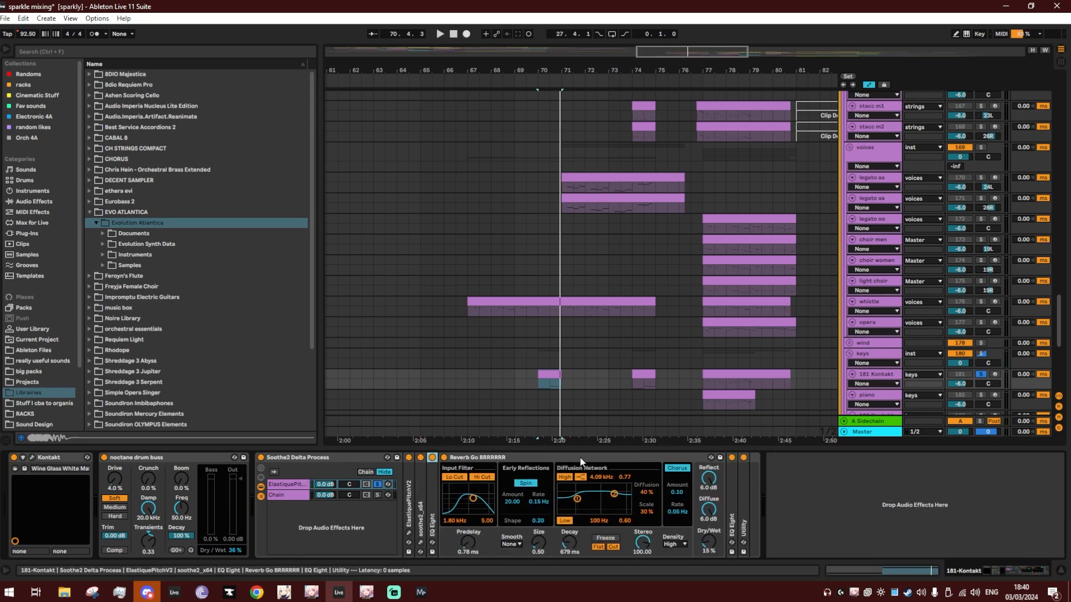
pyautogui.doubleClick(471, 456)
# Unfold the chain's second EQ Eight, select its two high-frequency cut bands while playing the clip, and fold the device again.
pyautogui.doubleClick(459, 490)
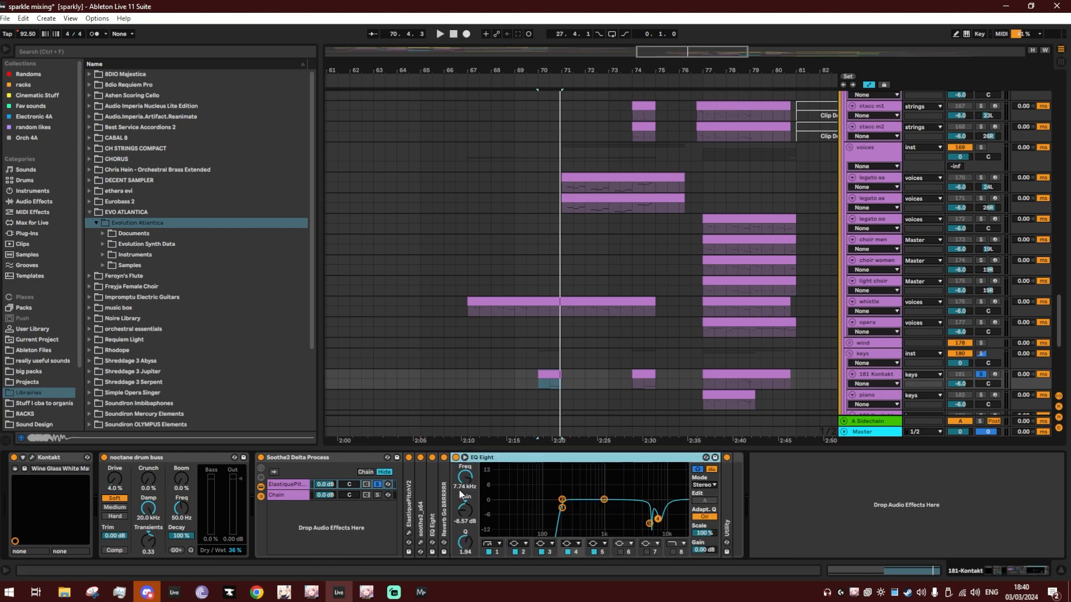
pyautogui.click(649, 524)
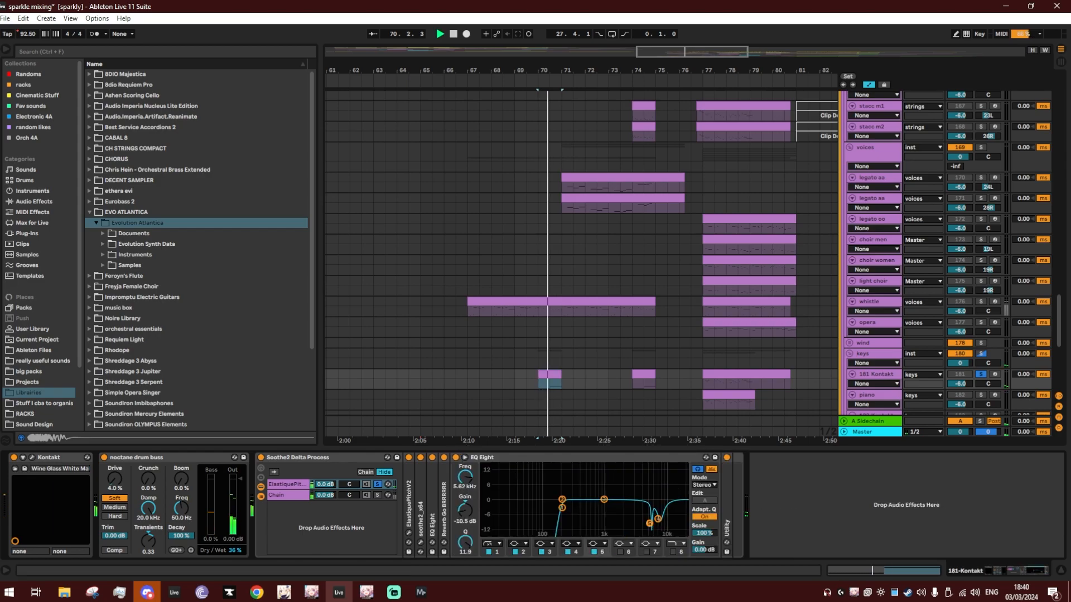
pyautogui.click(658, 518)
pyautogui.press('space')
pyautogui.click(650, 524)
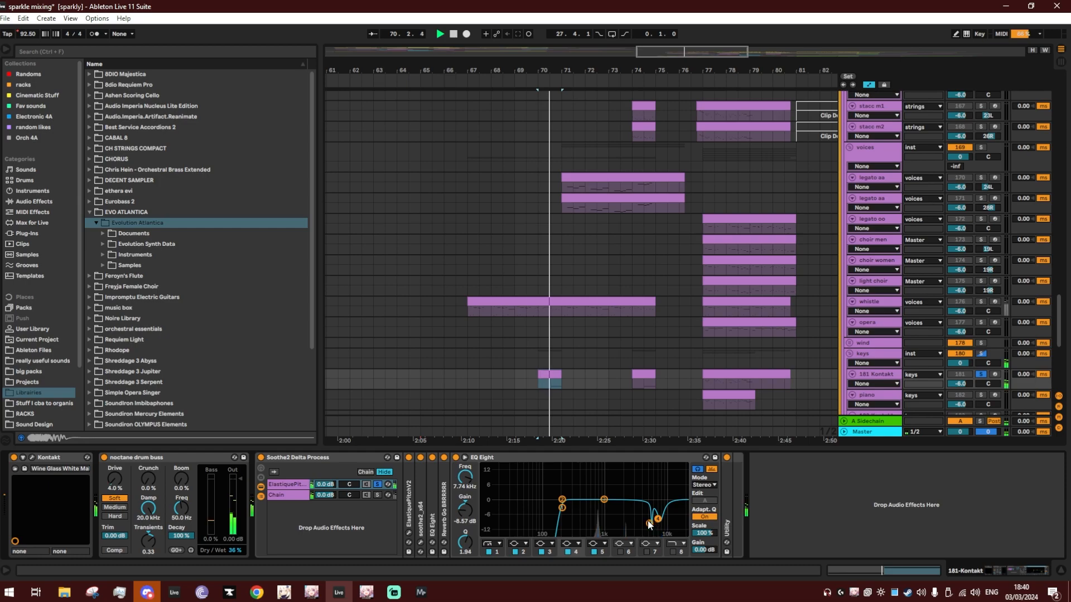
pyautogui.press('space')
pyautogui.doubleClick(686, 459)
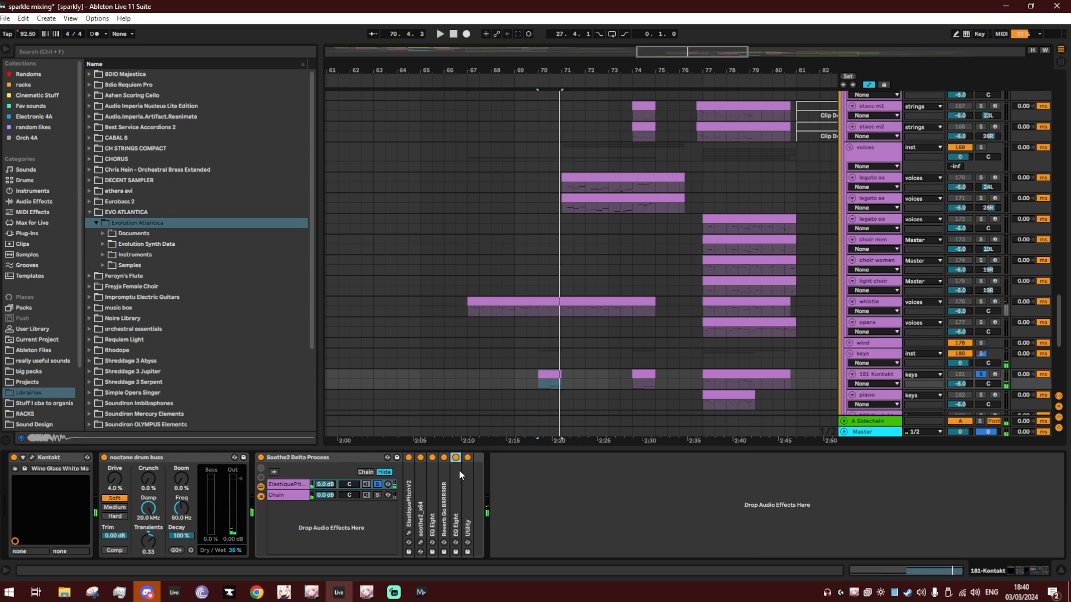
pyautogui.doubleClick(457, 487)
pyautogui.doubleClick(567, 460)
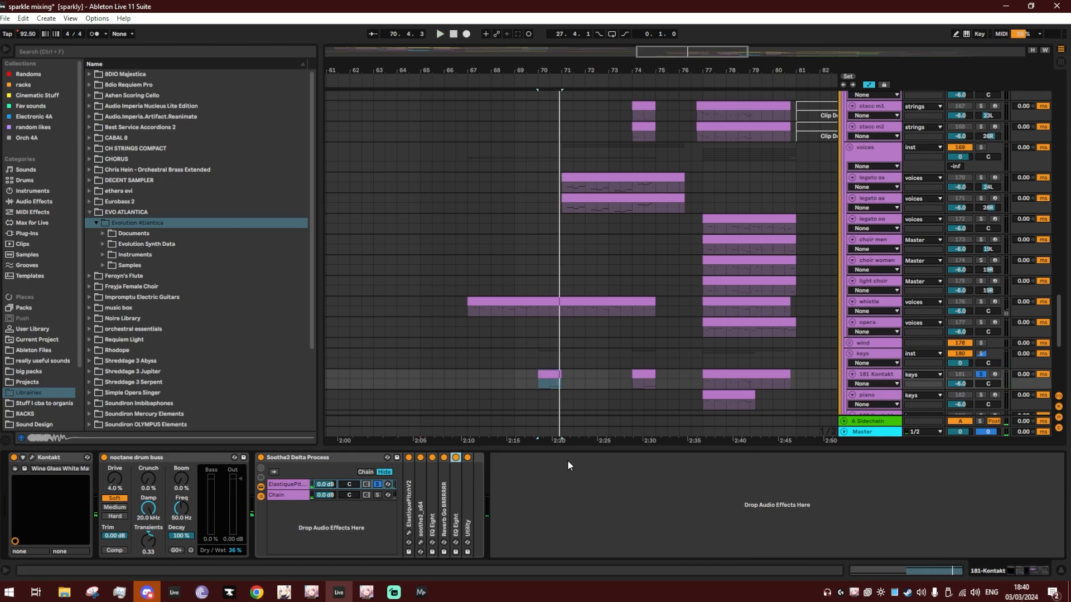
# Unfold the Utility at the end of the ElastiquePitch chain to inspect its gain and width, and fold it again.
pyautogui.click(464, 497)
pyautogui.doubleClick(464, 496)
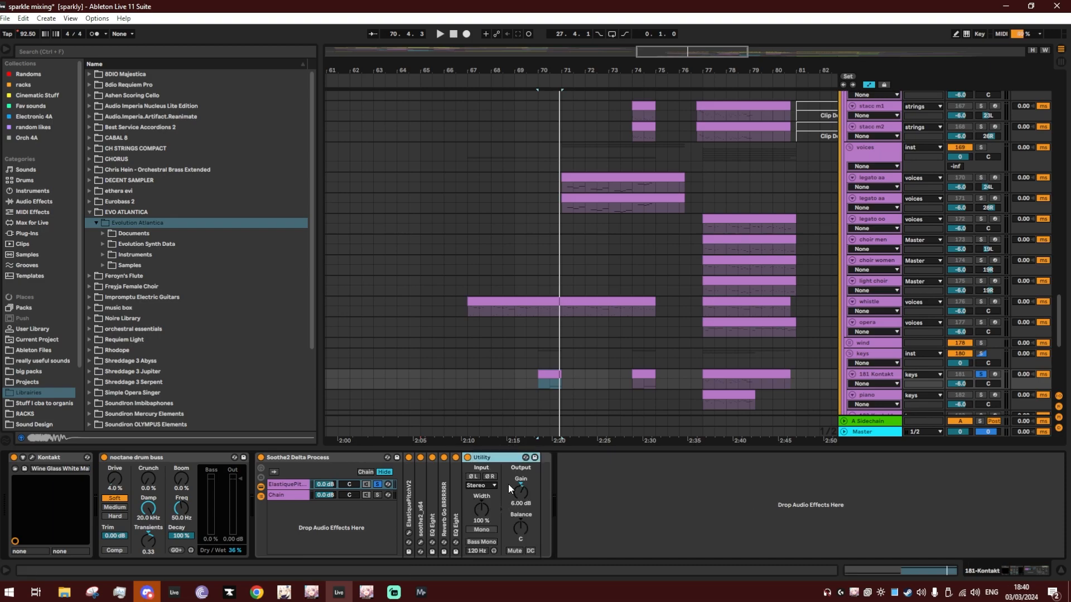
pyautogui.doubleClick(478, 460)
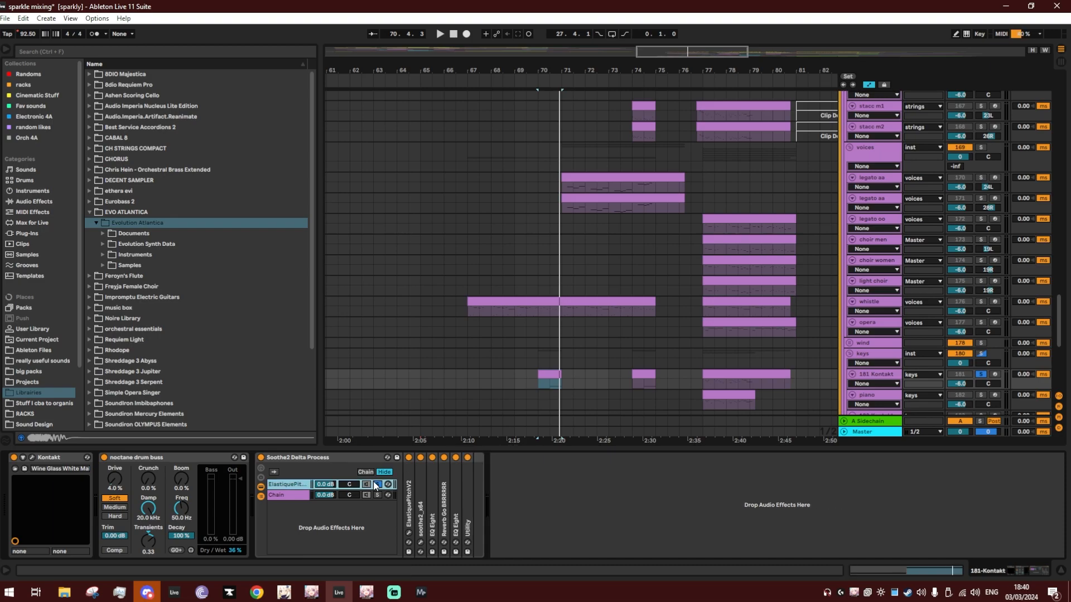
# Play the 181 Kontakt clip at bar 70 with both rack chains active, hide the device view and unsolo the track.
pyautogui.click(551, 376)
pyautogui.press('space')
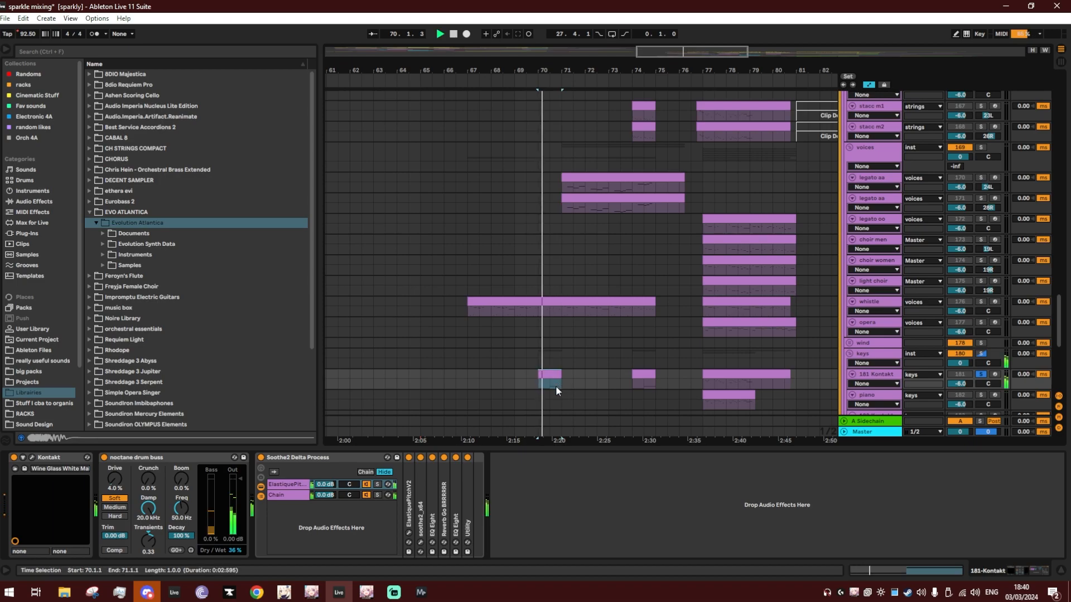
pyautogui.moveTo(565, 451); pyautogui.dragTo(567, 491)
pyautogui.press('space')
pyautogui.click(981, 374)
# Go back to the mixing arrangement's intro and play it from 3.1.1, following the drums, strings, voices and keys in context.
pyautogui.scroll(-5, 725, 375)
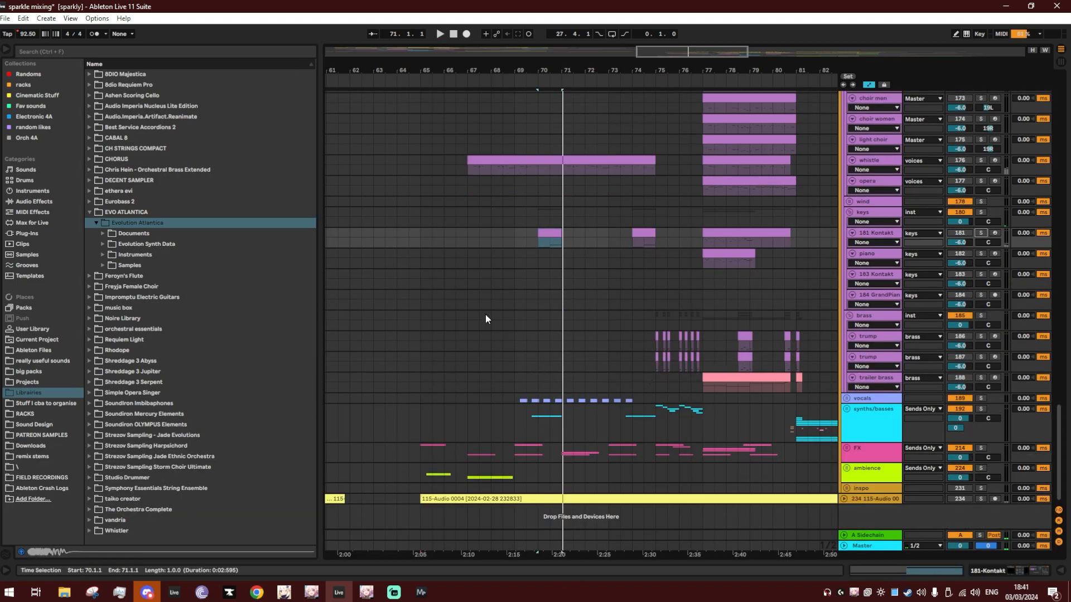
pyautogui.moveTo(529, 77); pyautogui.dragTo(446, 76)
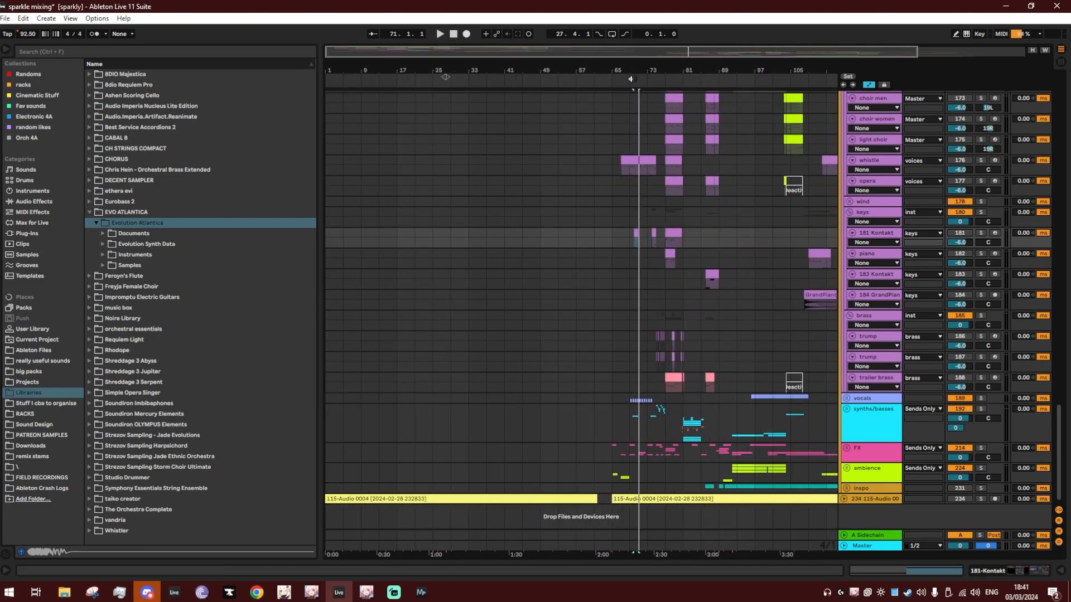
pyautogui.scroll(3, 450, 315)
pyautogui.scroll(15, 449, 315)
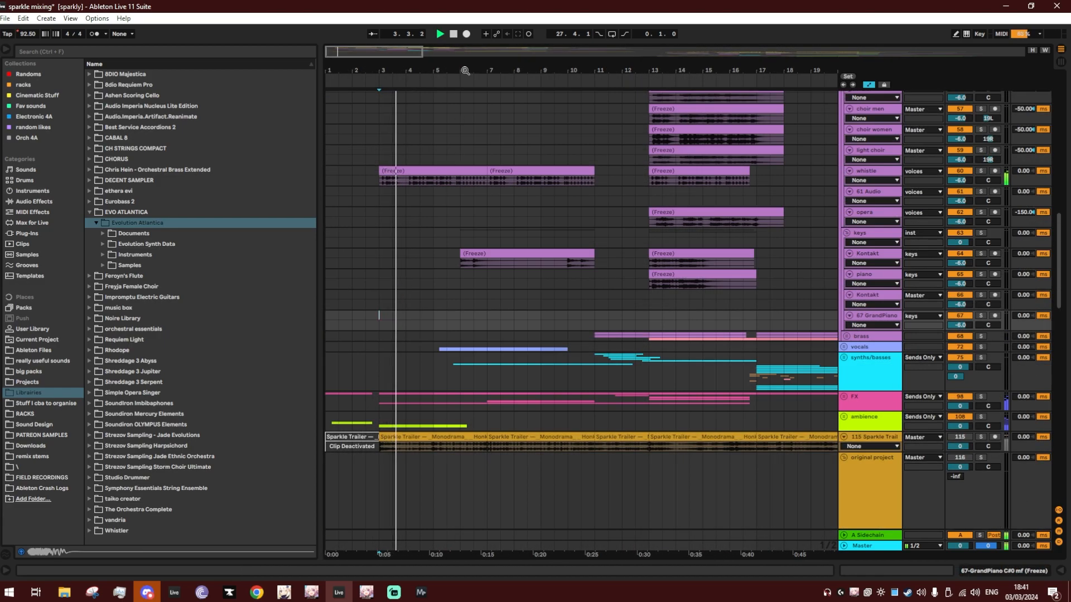
pyautogui.moveTo(464, 70); pyautogui.dragTo(450, 90)
pyautogui.scroll(1, 466, 232)
pyautogui.scroll(10, 467, 234)
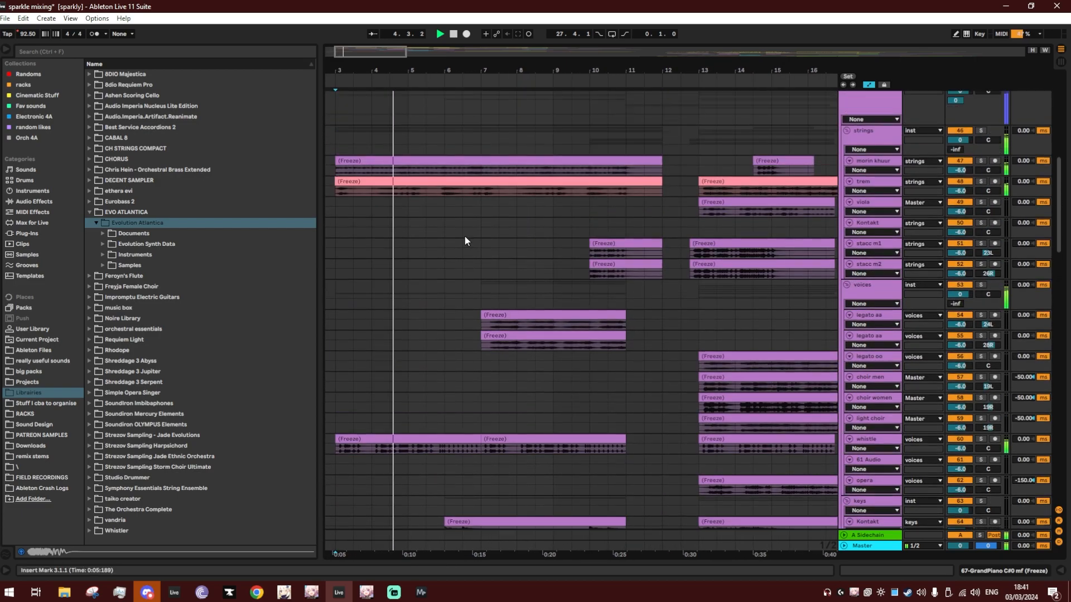
pyautogui.scroll(3, 465, 241)
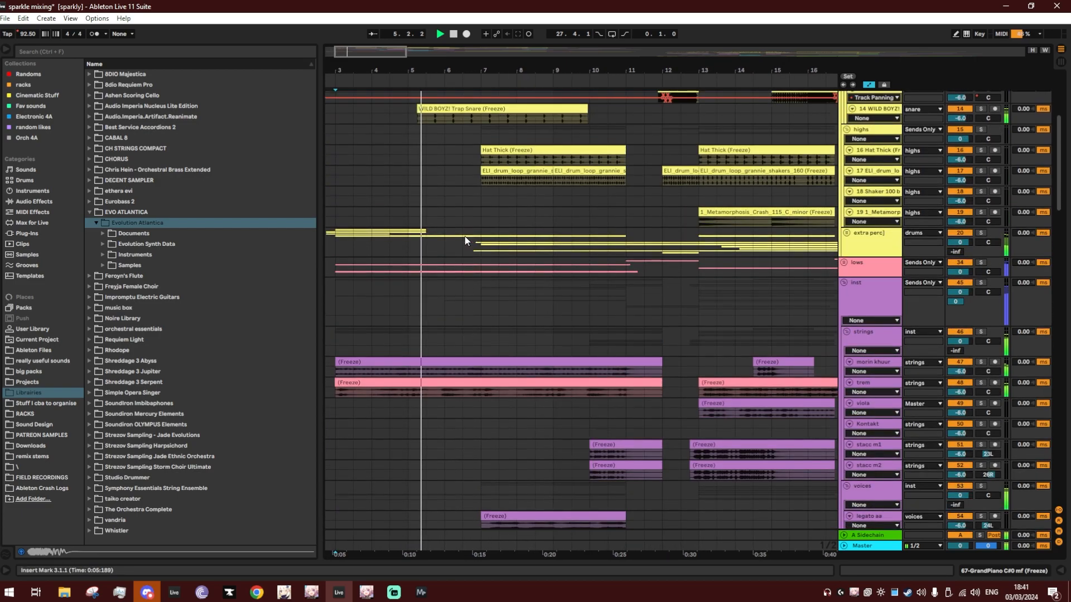
pyautogui.scroll(-15, 465, 241)
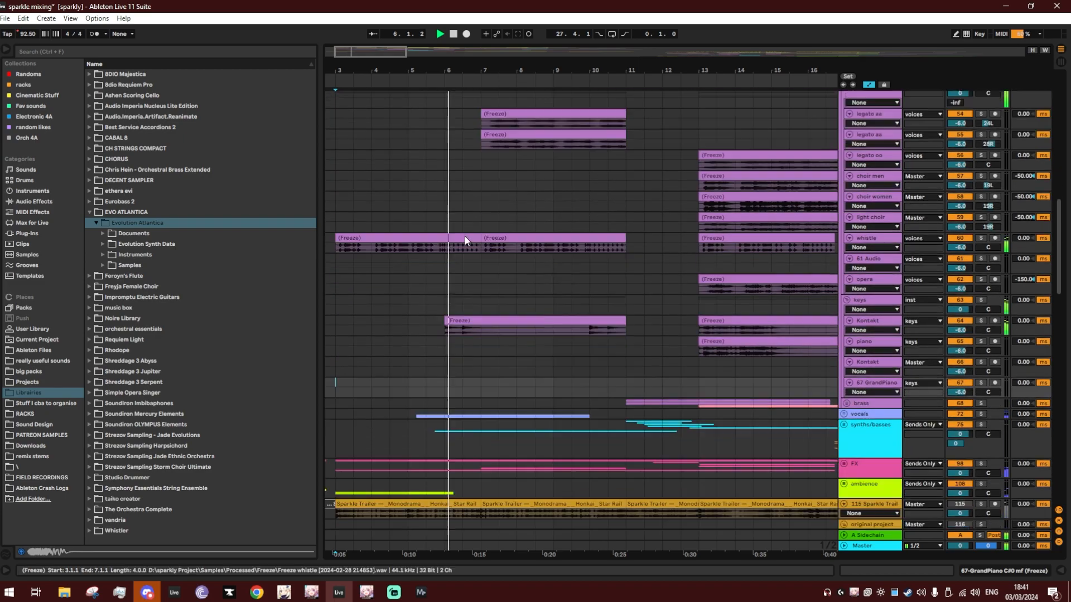
# Stop the intro playback and play the soloed 199 Serum clip starting at 69.4.1 in the original project.
pyautogui.scroll(-3, 540, 306)
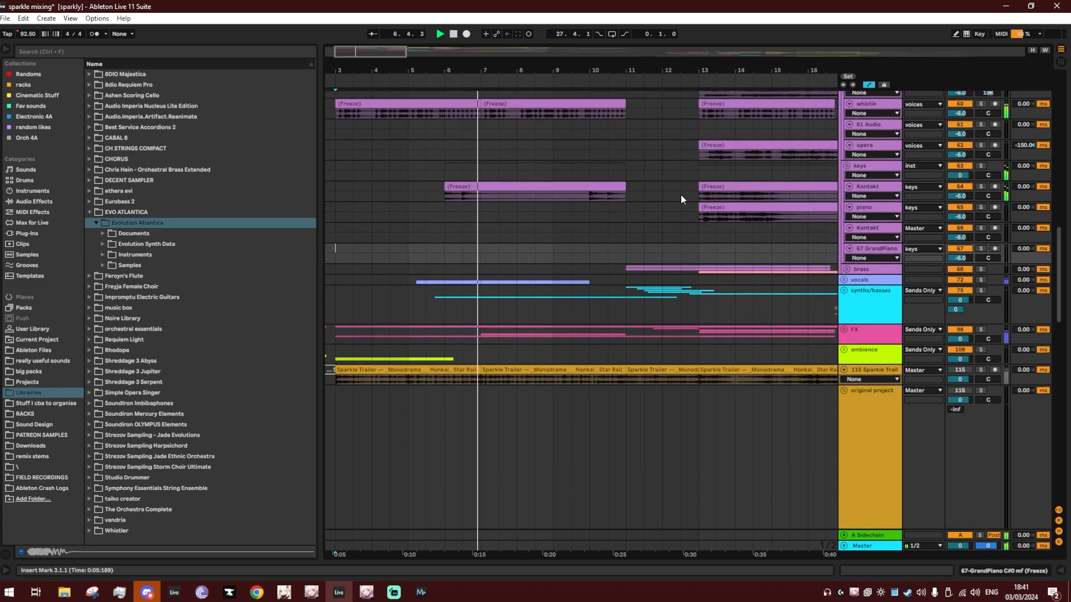
pyautogui.scroll(-8, 498, 307)
pyautogui.scroll(-10, 498, 306)
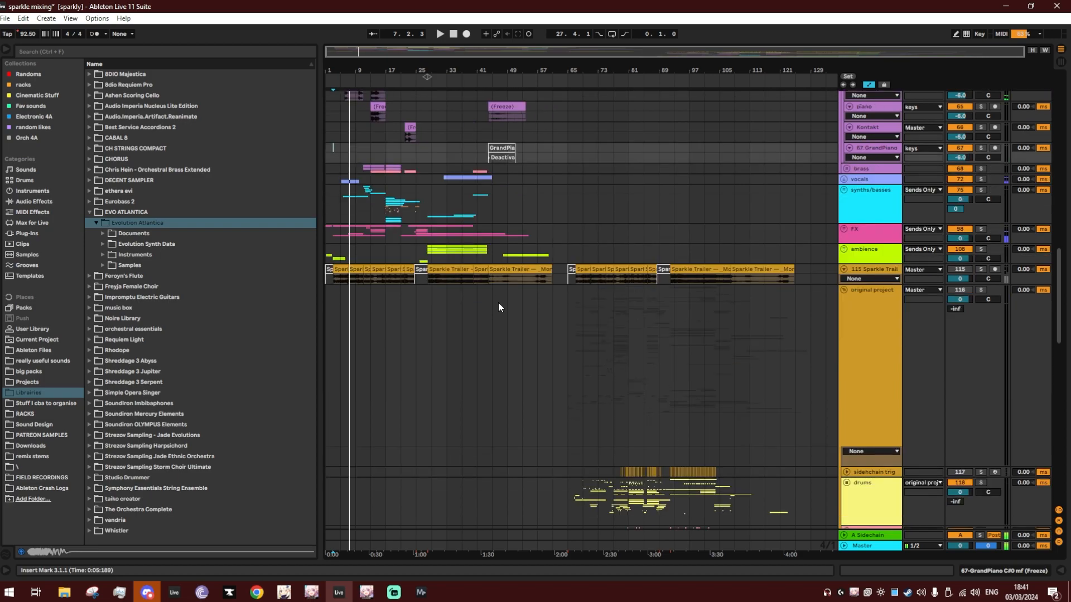
pyautogui.press('space')
pyautogui.scroll(-15, 498, 302)
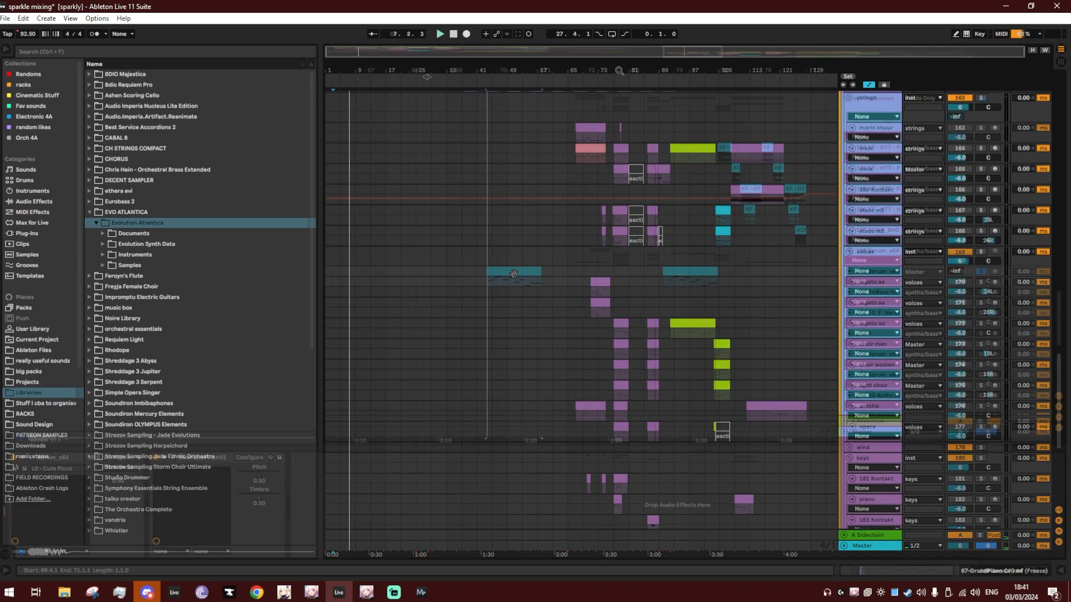
pyautogui.click(593, 271)
pyautogui.press('z')
pyautogui.press('space')
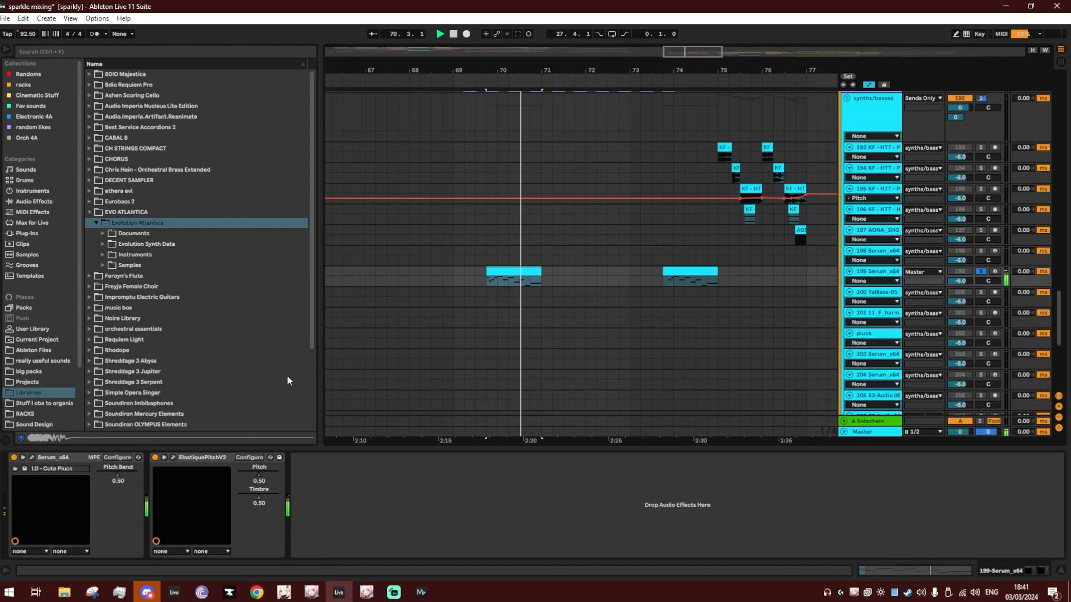
# Bypass the Serum track's ElastiquePitchV2 and play the soloed Sparkle Trailer reference track around bar 70.
pyautogui.press('space')
pyautogui.click(155, 458)
pyautogui.scroll(10, 557, 266)
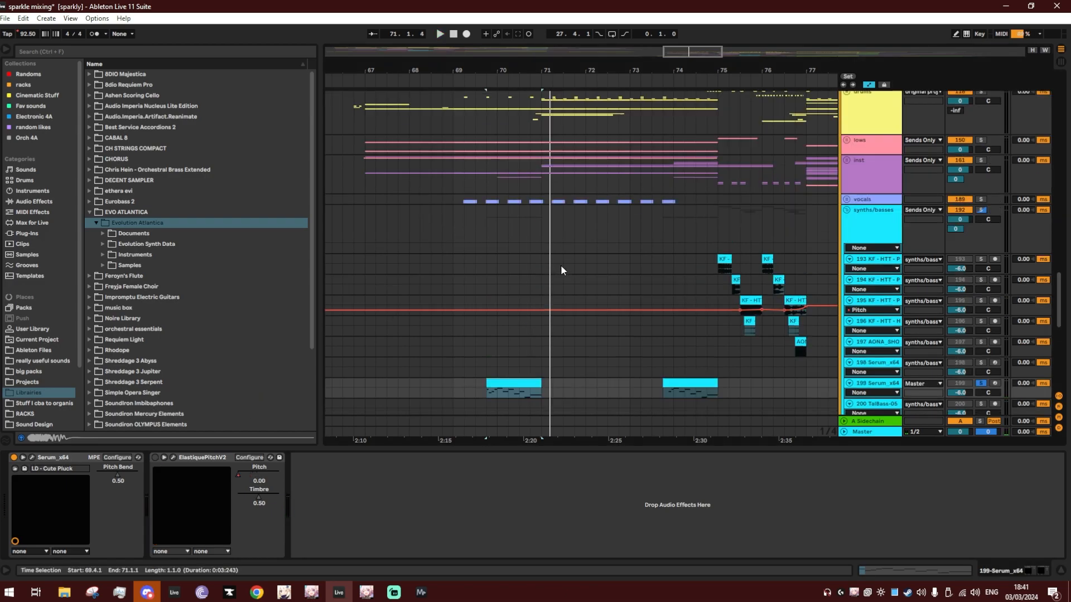
pyautogui.press('space')
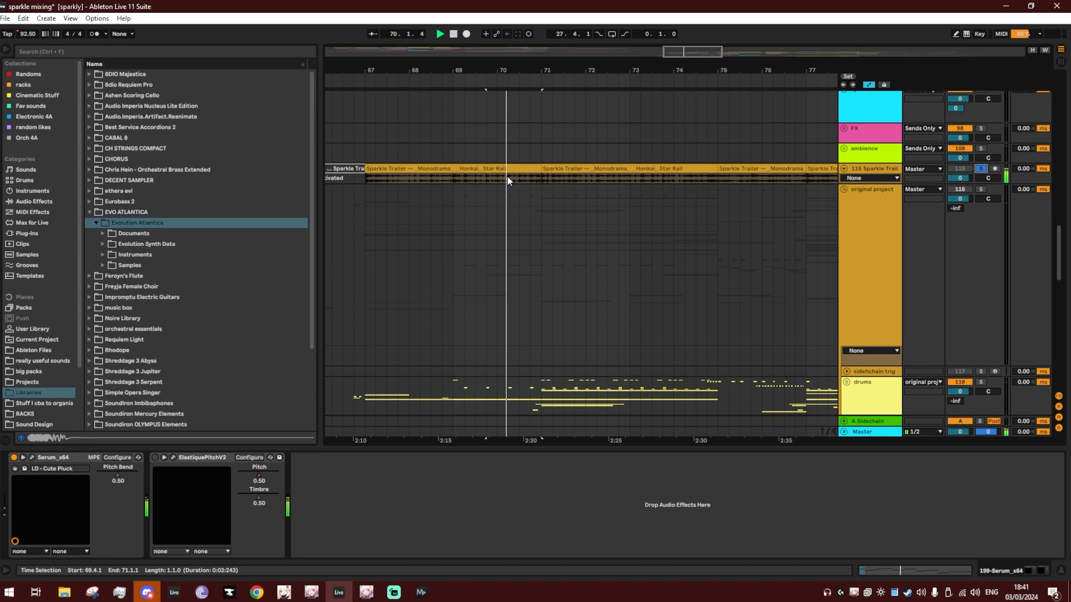
pyautogui.press('space')
pyautogui.scroll(-8, 500, 193)
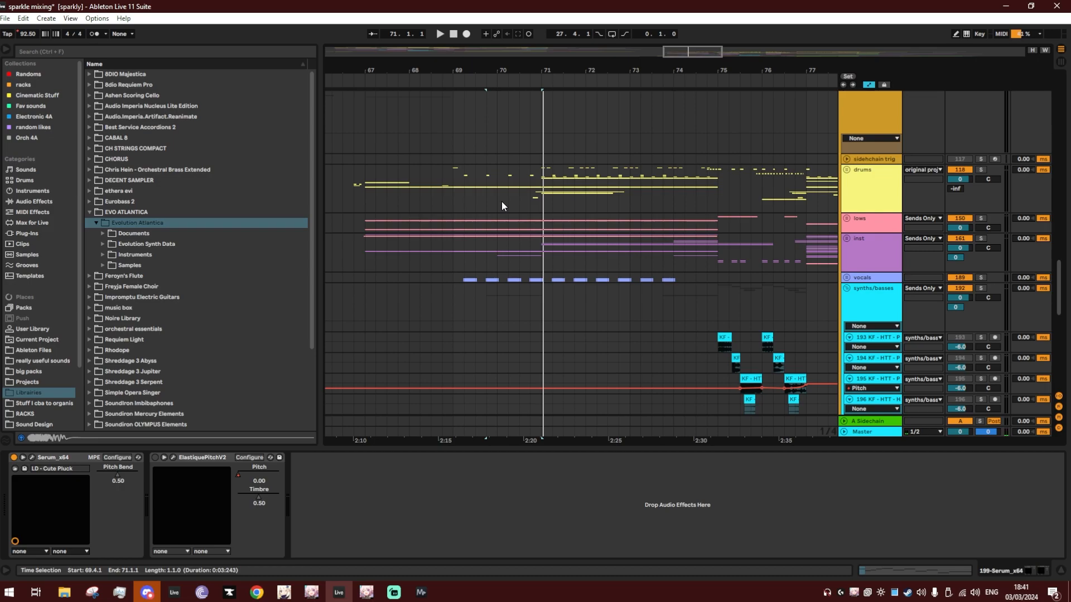
# Solo the 199 Serum track and compare its bar 70 clip with ElastiquePitchV2 bypassed and active.
pyautogui.scroll(-10, 500, 202)
pyautogui.click(504, 209)
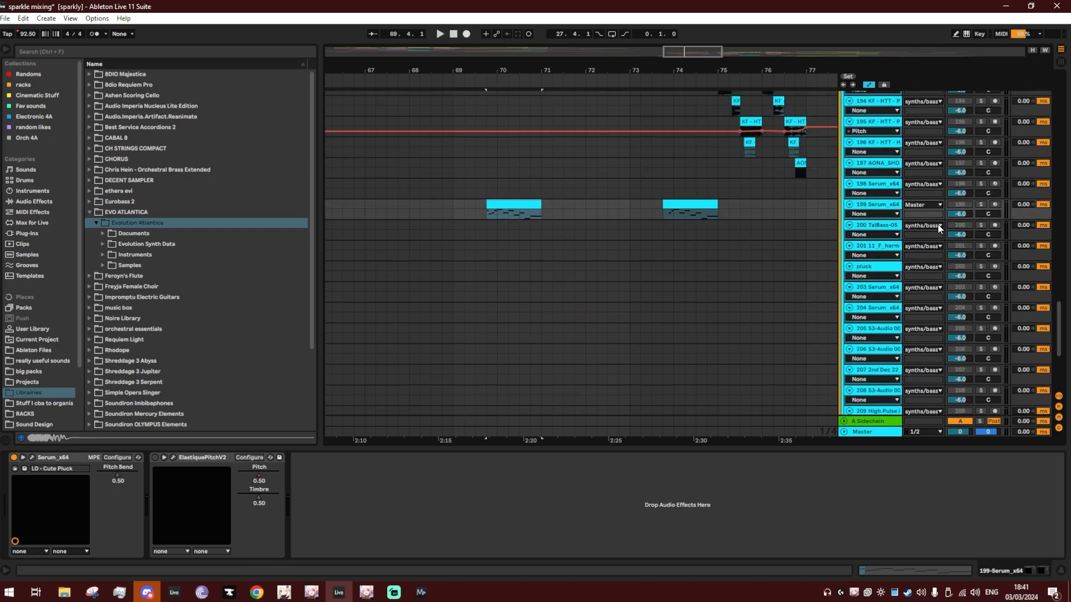
pyautogui.click(980, 204)
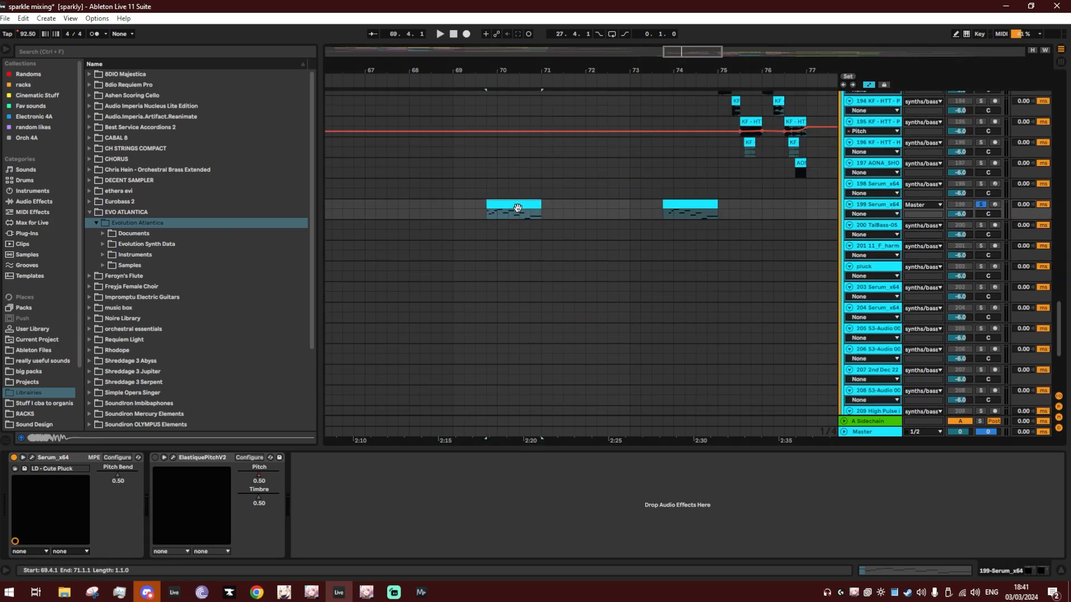
pyautogui.press('space')
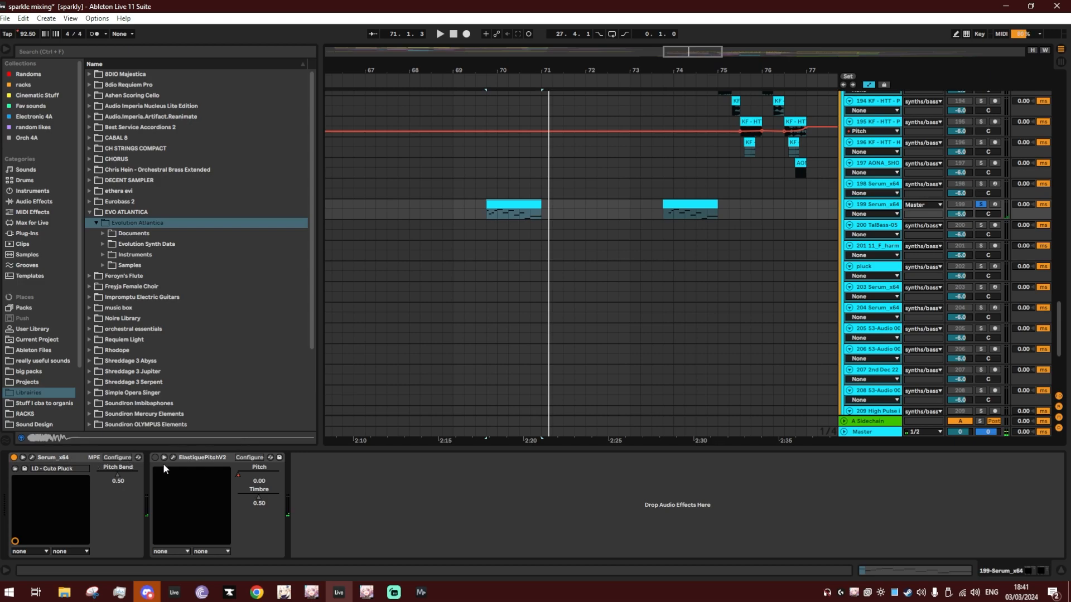
pyautogui.click(520, 213)
pyautogui.press('space')
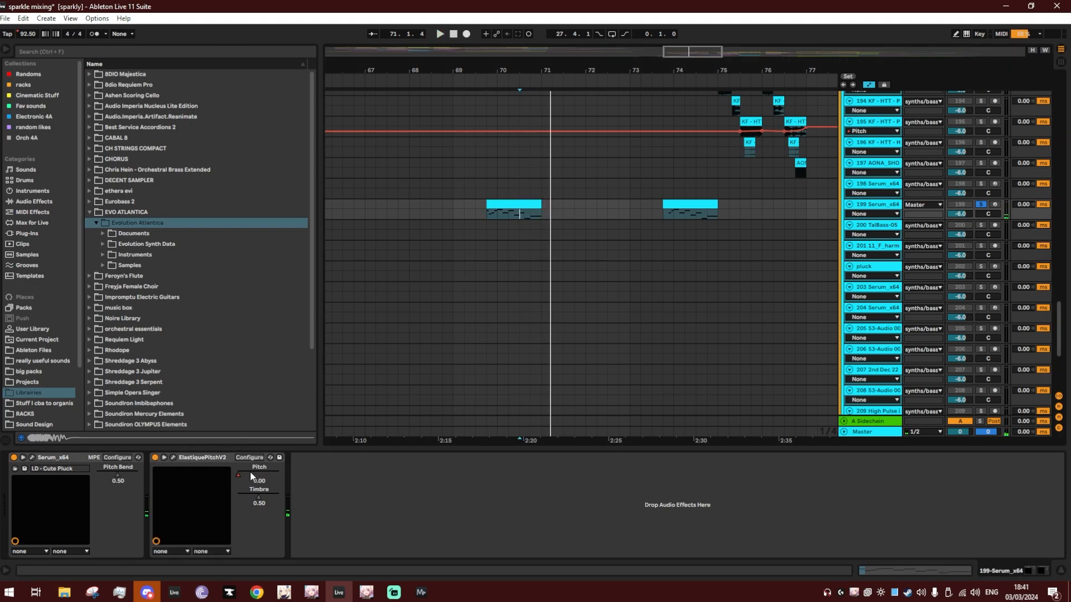
# Hide the device view and unsolo the 199 Serum track.
pyautogui.moveTo(192, 450); pyautogui.dragTo(192, 502)
pyautogui.scroll(2, 945, 298)
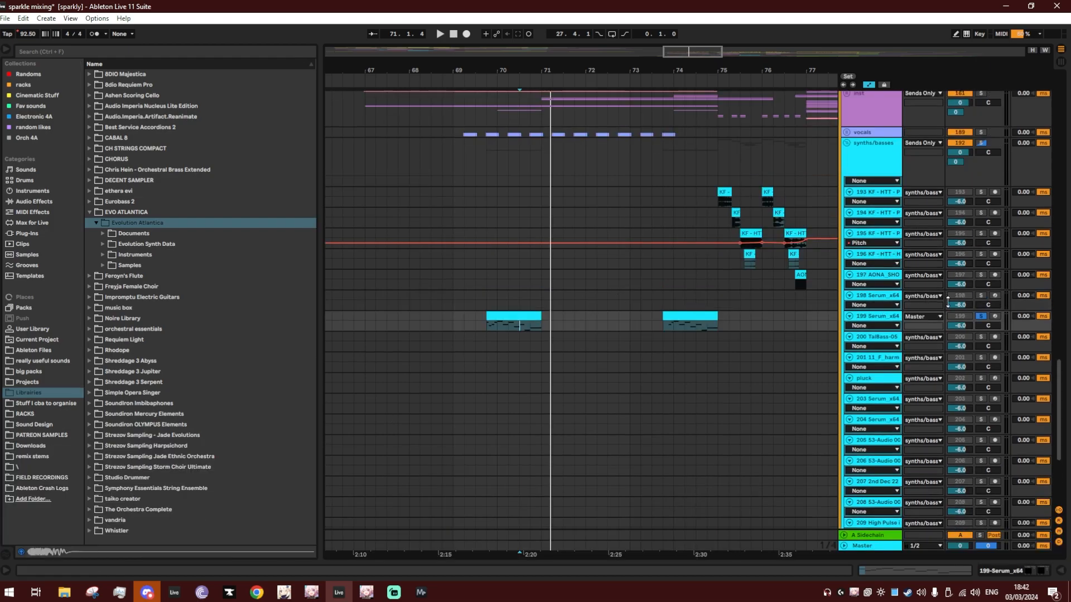
pyautogui.scroll(2, 681, 302)
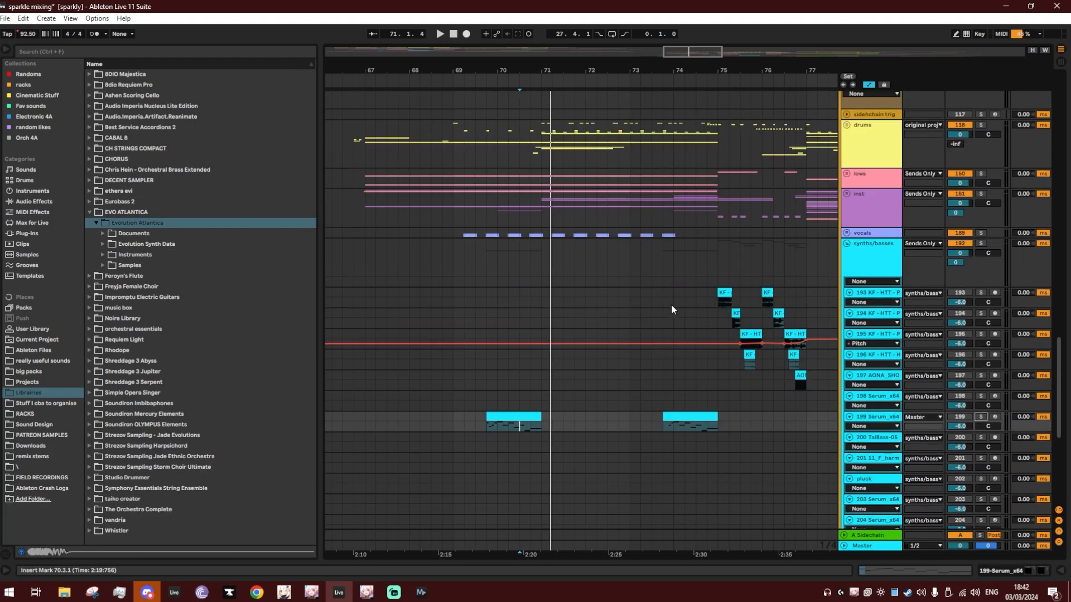
# Reopen the 199 Serum track's devices, select its clip at 69.4.1 and open the Serum editor with the LD - Cute Pluck preset.
pyautogui.doubleClick(873, 418)
pyautogui.scroll(-2, 549, 350)
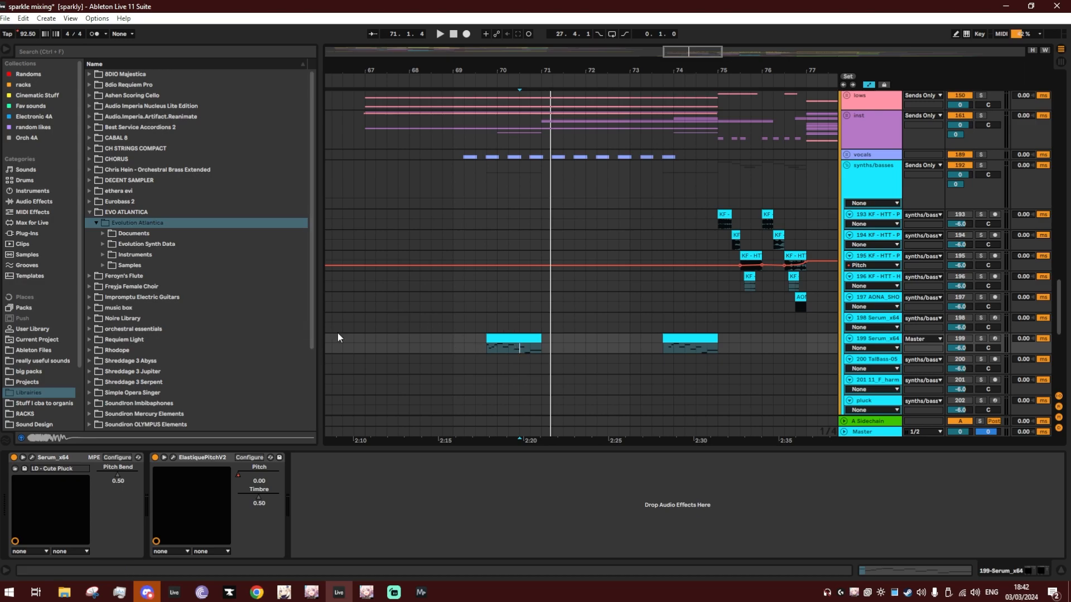
pyautogui.click(522, 339)
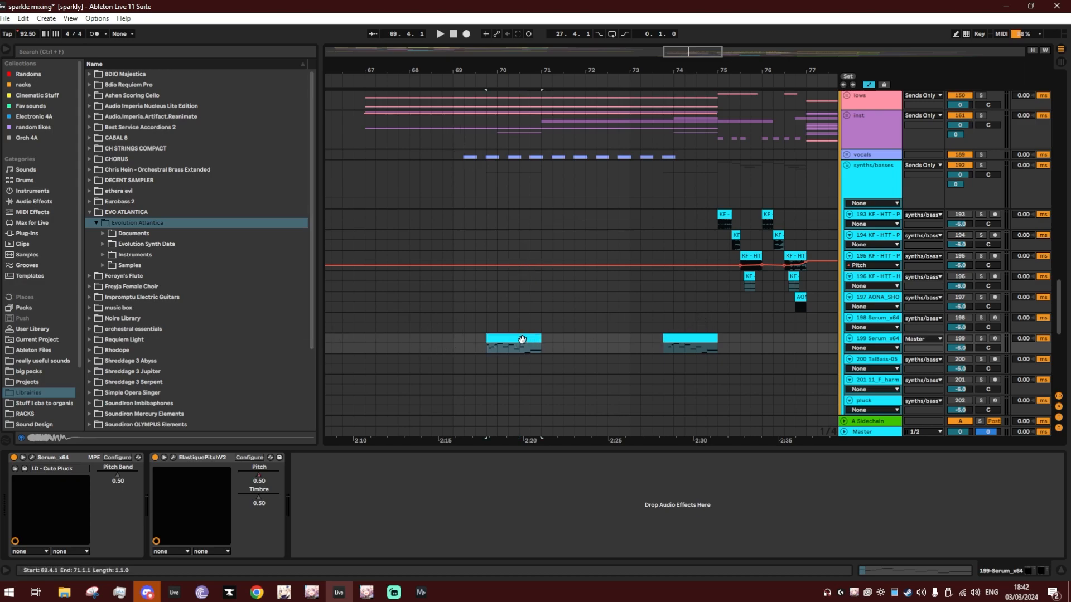
pyautogui.click(34, 458)
pyautogui.moveTo(315, 68); pyautogui.dragTo(283, 51)
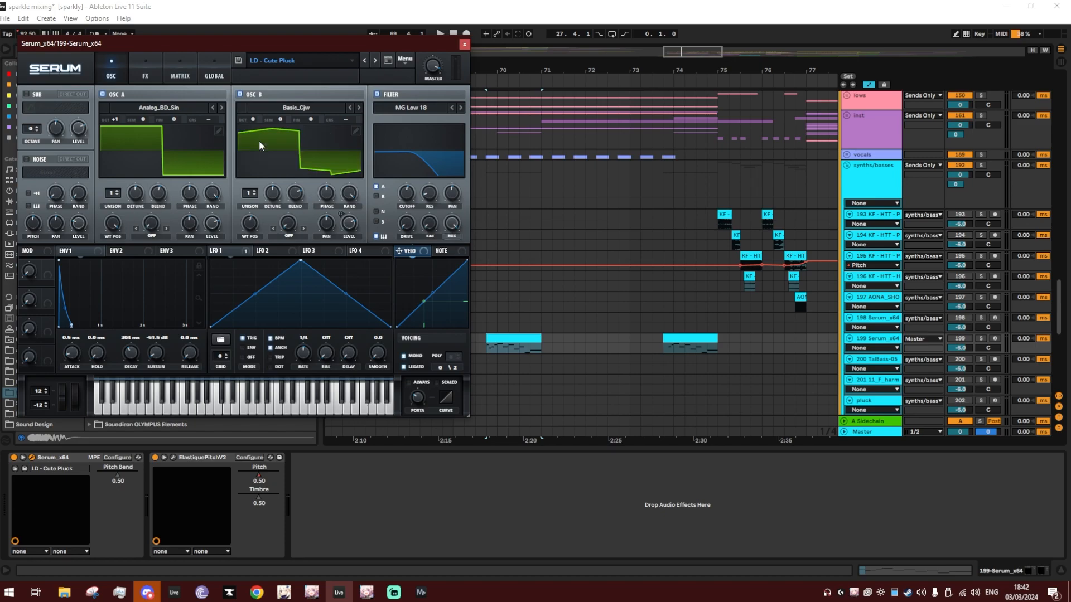
# Turn off Serum's Hyper/Dimension, Compressor, Reverb and EQ effects.
pyautogui.click(145, 75)
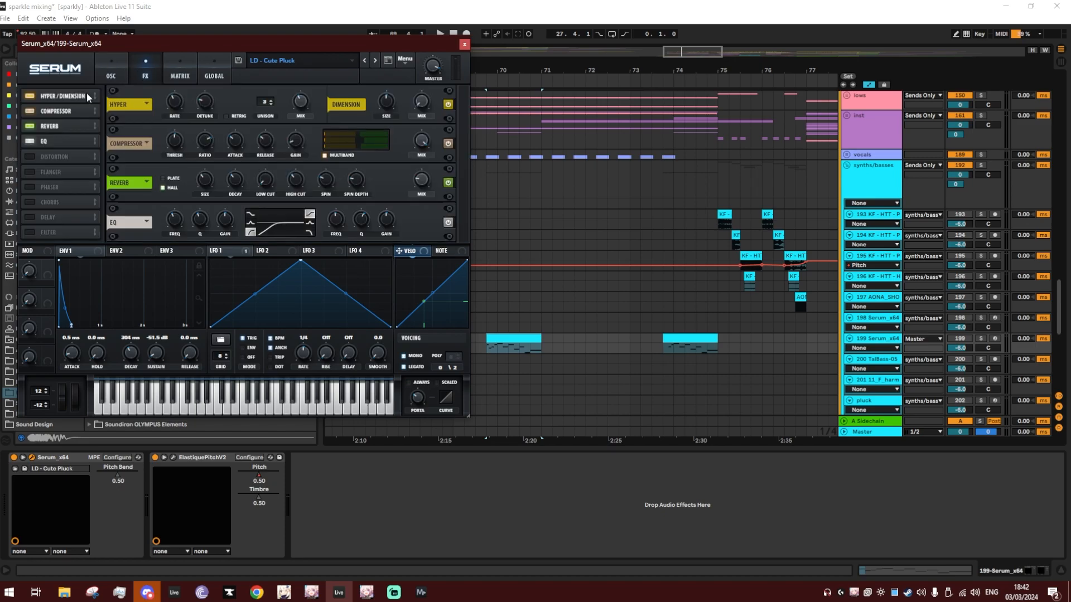
pyautogui.click(30, 96)
pyautogui.click(30, 111)
pyautogui.click(31, 127)
pyautogui.click(30, 141)
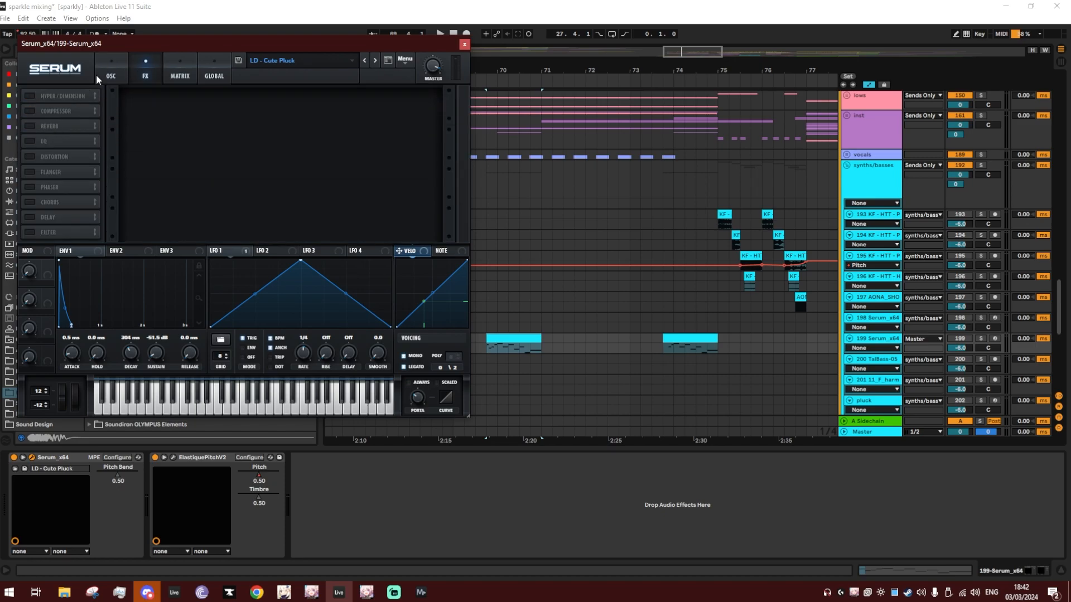
# Solo the 199 Serum track and play the dry pluck with Serum's oscillators in view.
pyautogui.click(101, 76)
pyautogui.press('space')
pyautogui.click(981, 338)
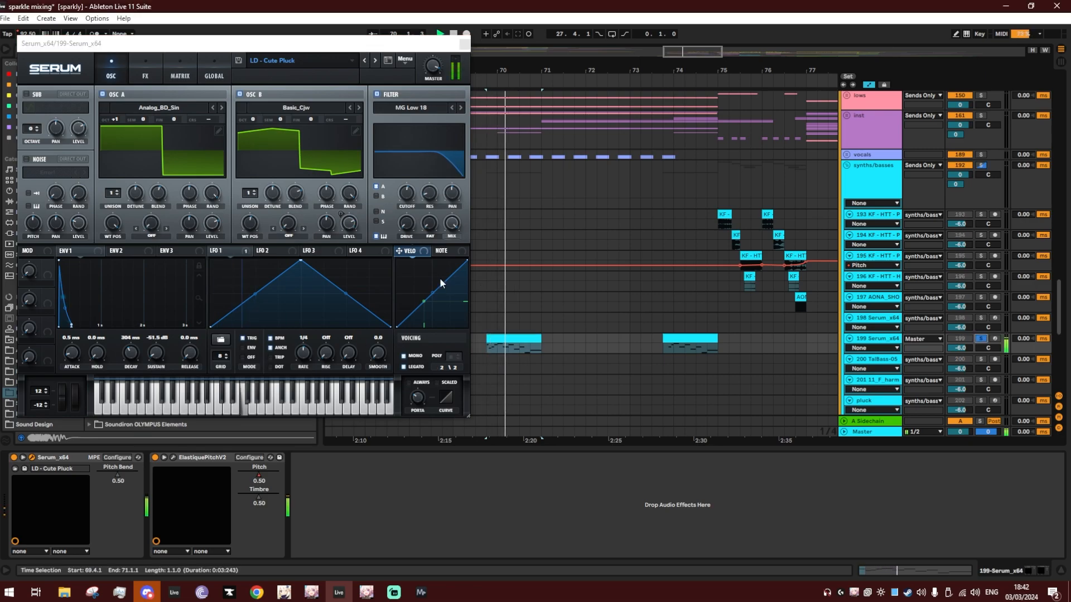
# Turn Serum's Hyper/Dimension and Compressor effects back on and play the pluck clip through them.
pyautogui.click(145, 75)
pyautogui.click(30, 96)
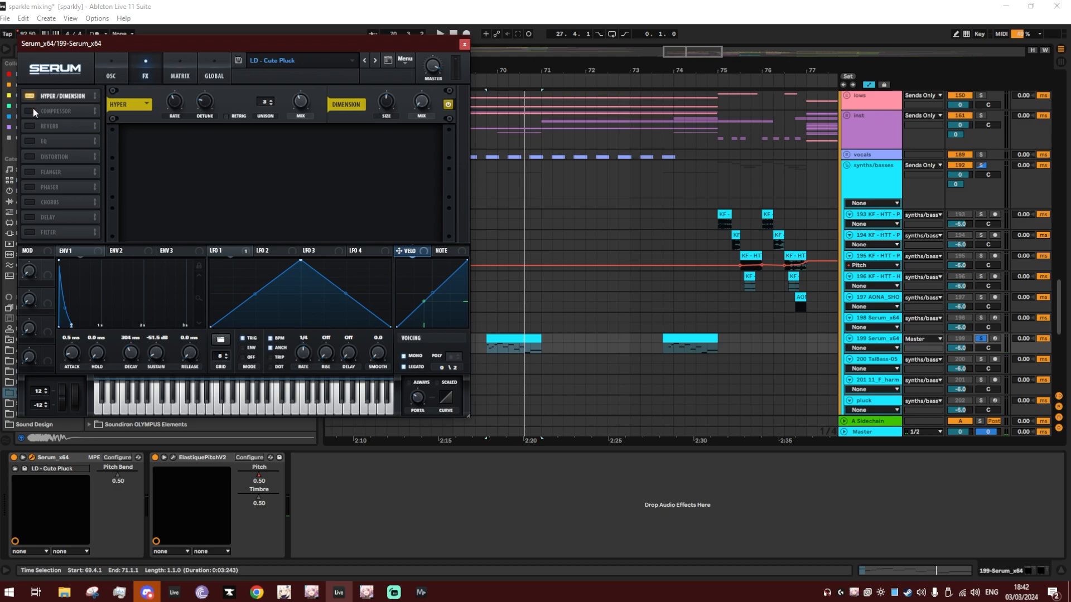
pyautogui.click(32, 111)
pyautogui.press('space')
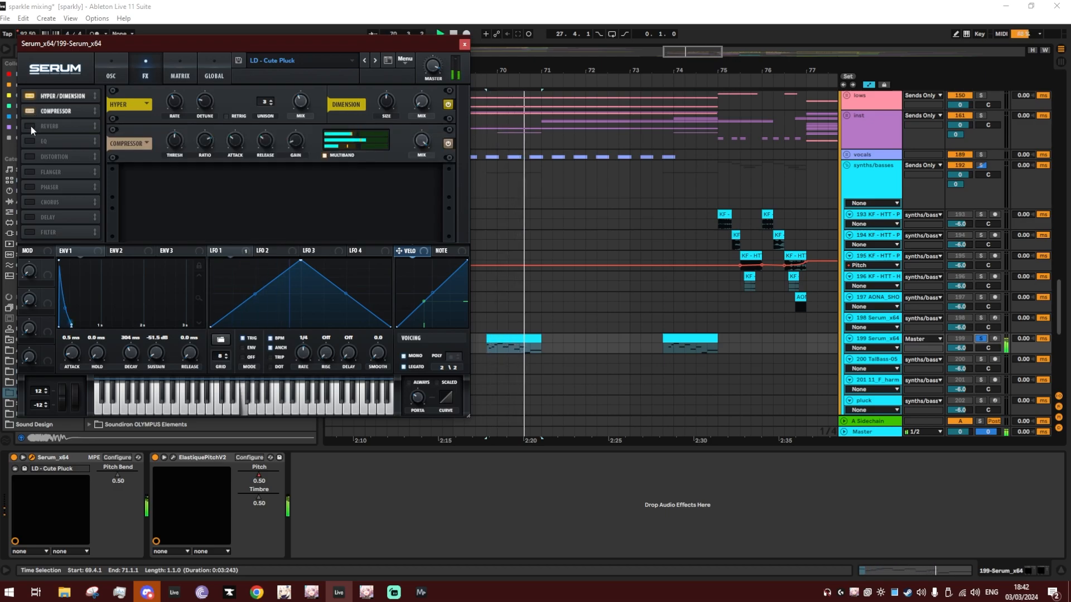
pyautogui.press('space')
# Turn Serum's Reverb and EQ back on while auditioning the pluck clip, and close the Serum editor.
pyautogui.click(31, 126)
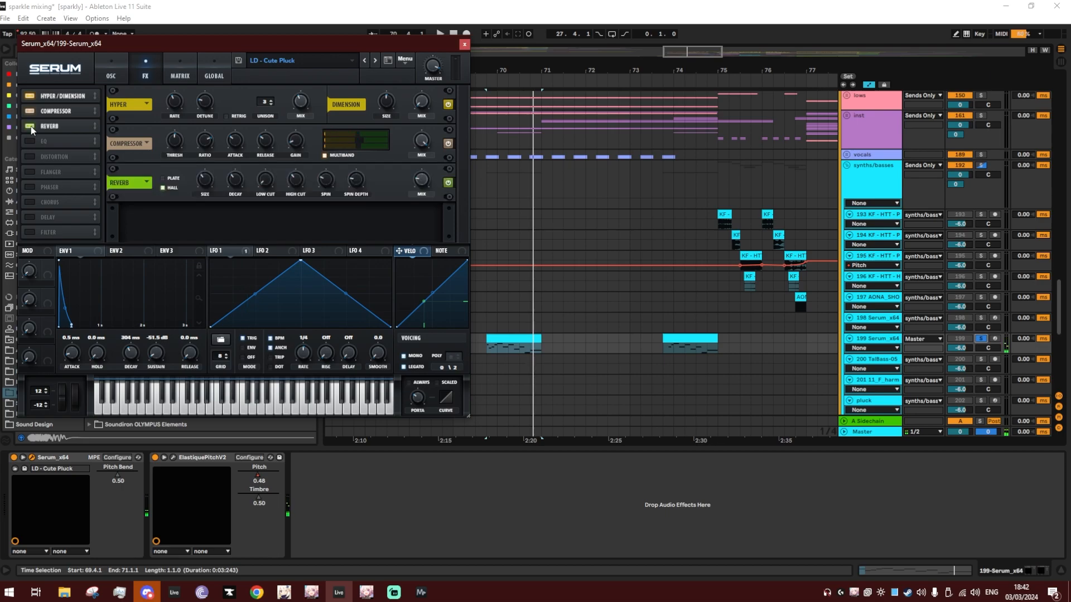
pyautogui.press('space')
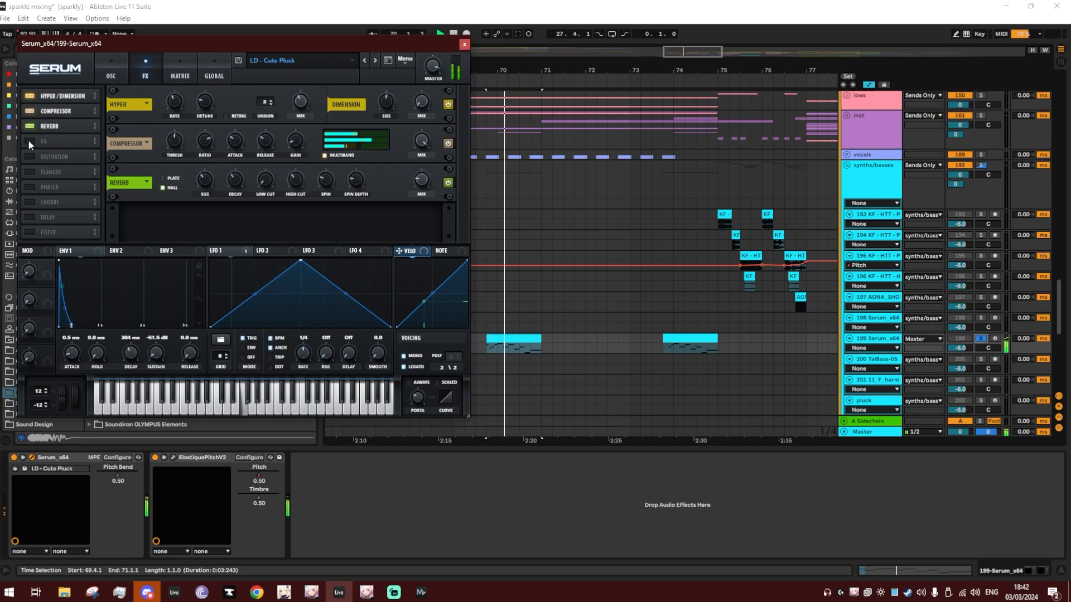
pyautogui.click(28, 140)
pyautogui.press('space')
pyautogui.click(464, 44)
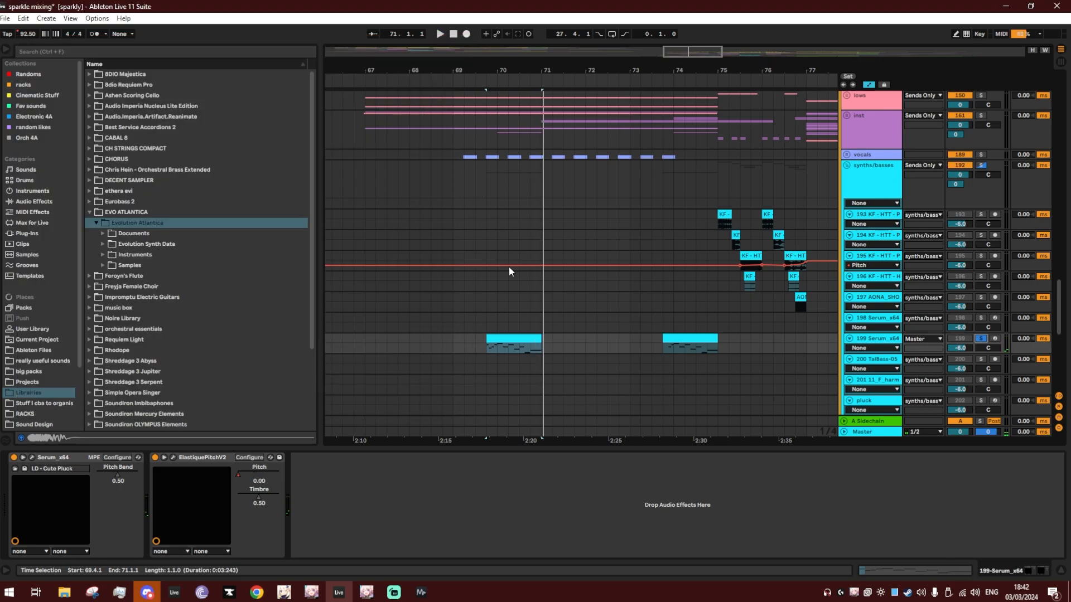
# Fold the original project's synths/basses group and play the mixing arrangement's intro from 5.3.1.
pyautogui.moveTo(529, 524); pyautogui.dragTo(530, 552)
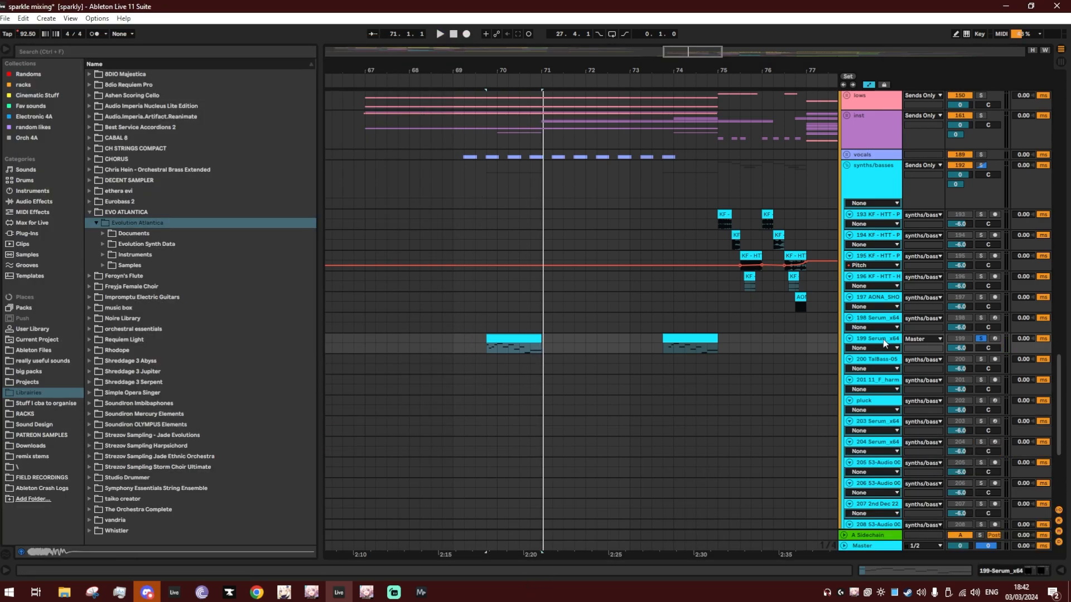
pyautogui.click(847, 166)
pyautogui.scroll(10, 562, 168)
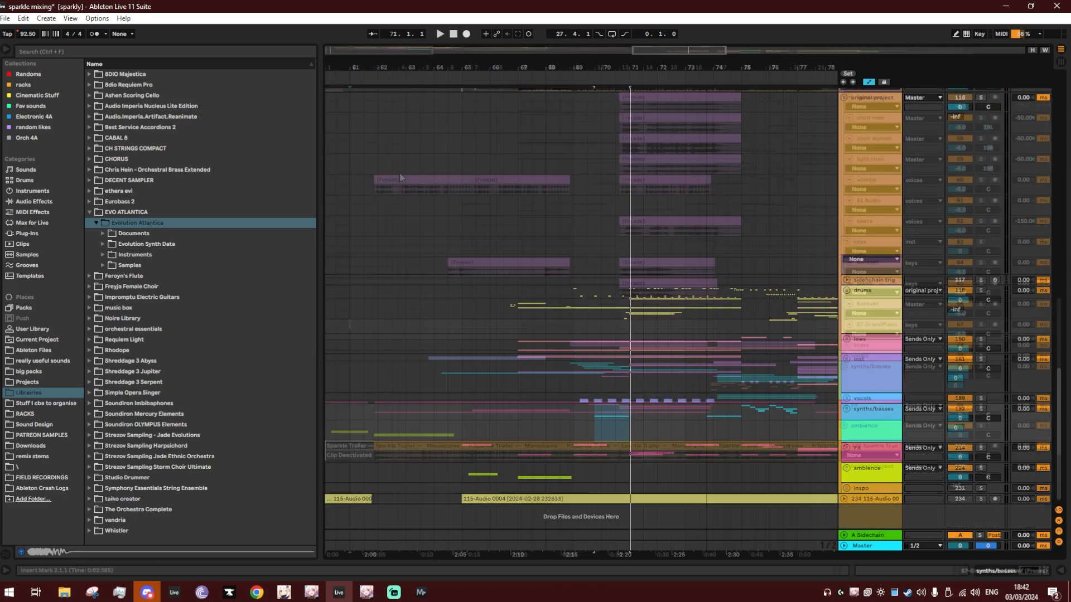
pyautogui.hscroll(-15, 399, 172)
pyautogui.click(435, 214)
pyautogui.scroll(3, 448, 224)
pyautogui.press('space')
pyautogui.scroll(6, 462, 218)
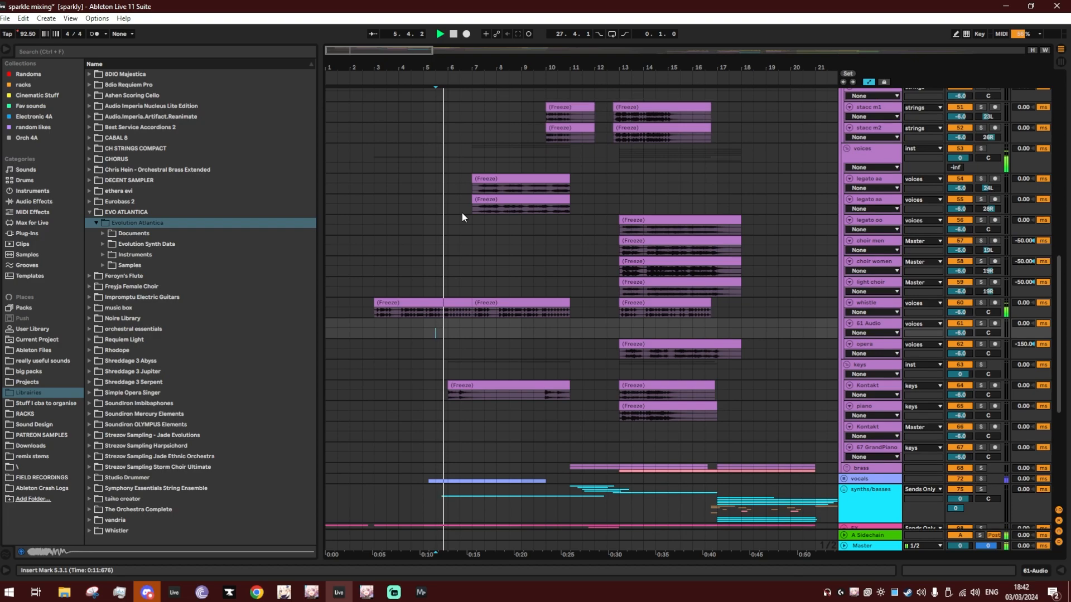
pyautogui.scroll(8, 465, 223)
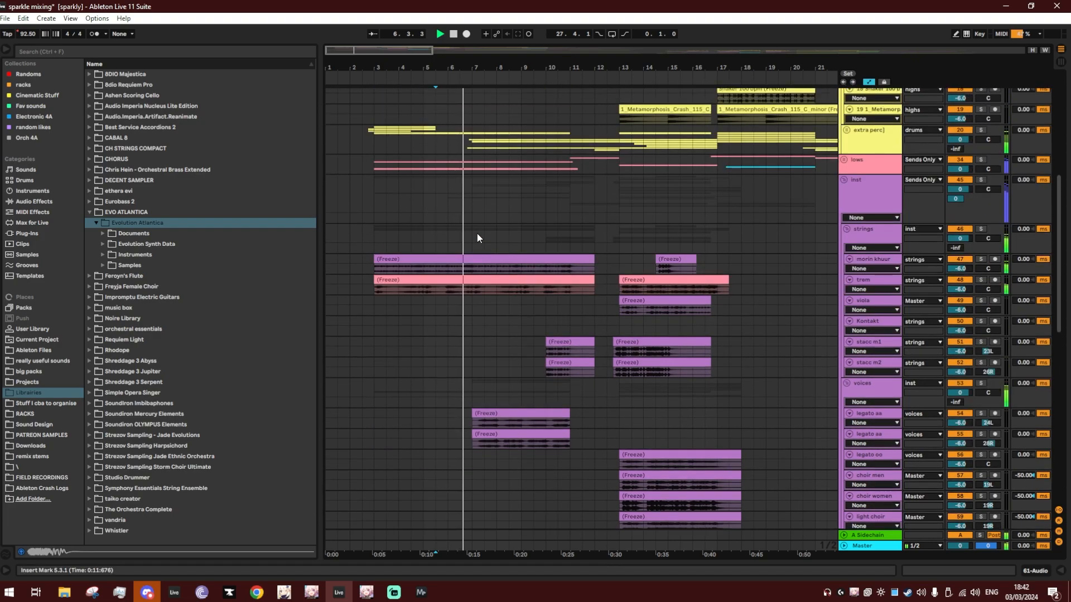
# Fold the inst group, set the insert mark at 7.1.1 and unfold the drums' extra perc group.
pyautogui.click(843, 236)
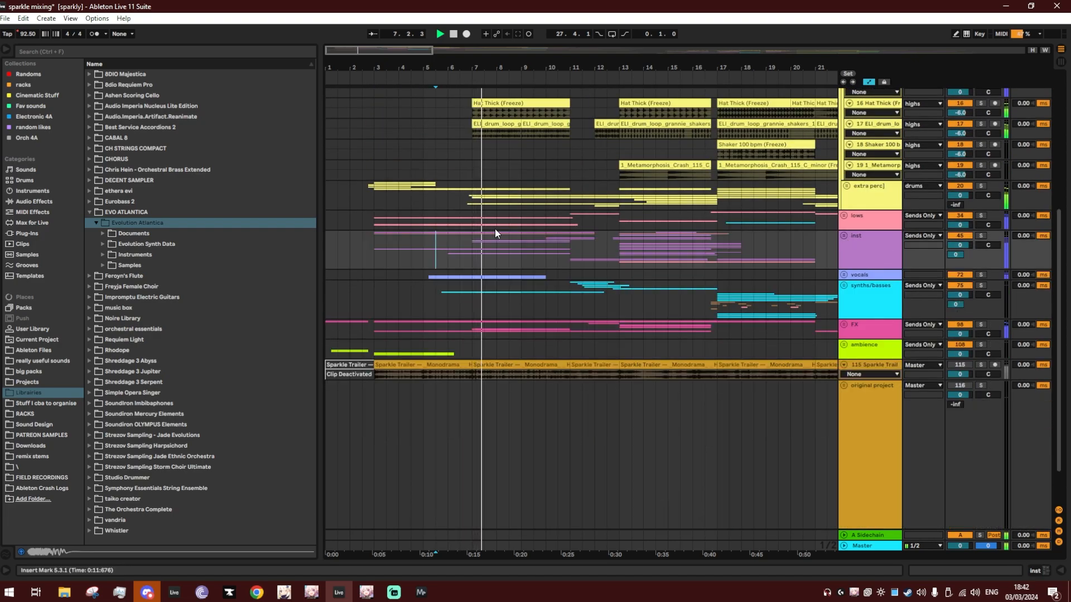
pyautogui.click(473, 220)
pyautogui.scroll(5, 474, 220)
pyautogui.scroll(2, 493, 207)
pyautogui.scroll(4, 493, 204)
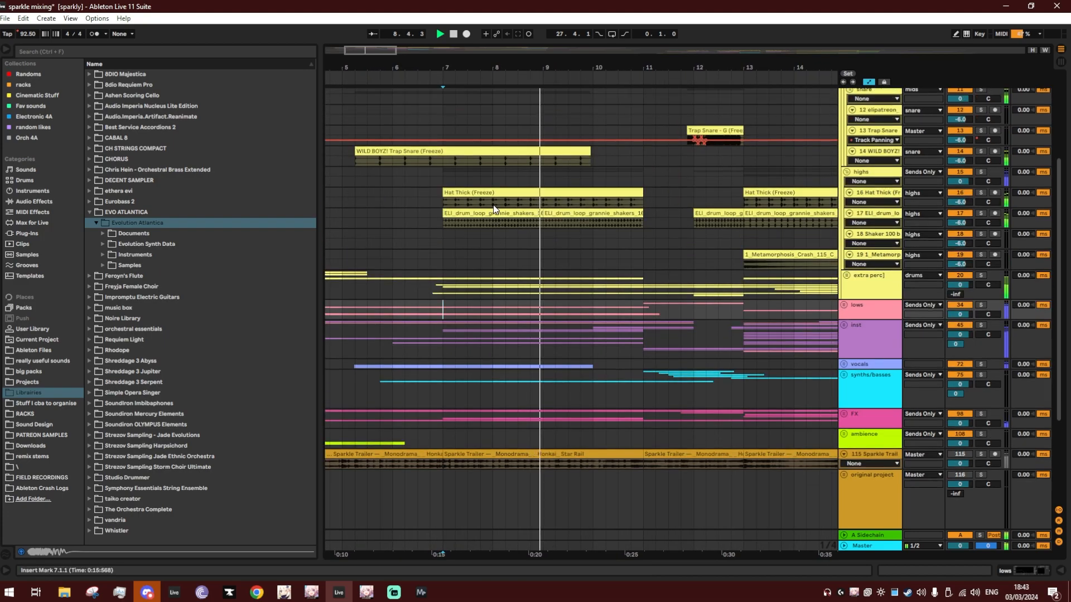
pyautogui.click(846, 275)
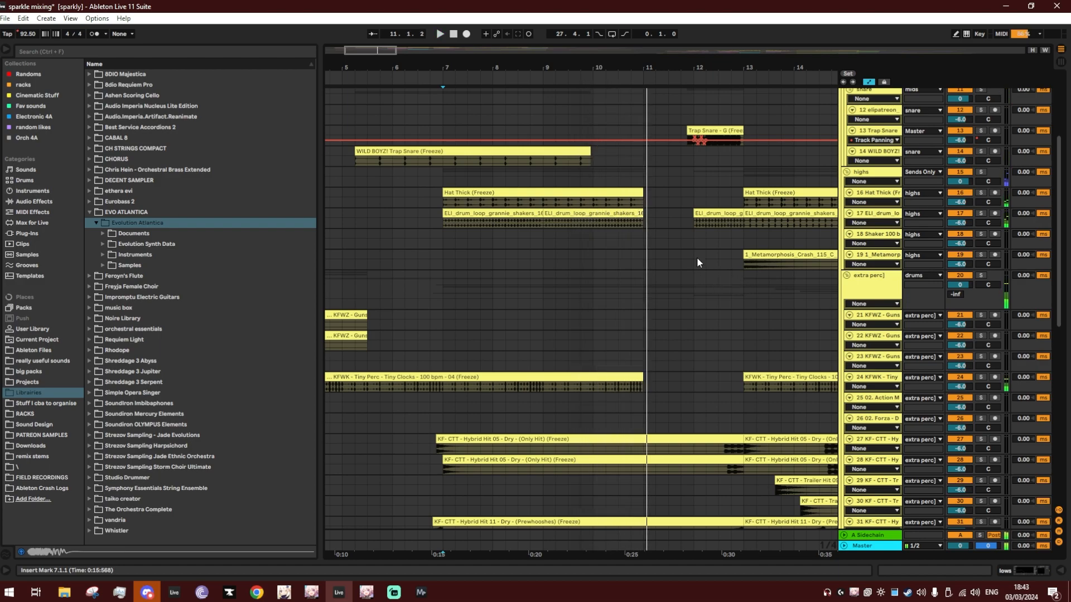
# Solo the drum and extra perc tracks and play them from 6.3.1, following the hits, hats, snare and kick.
pyautogui.click(862, 154)
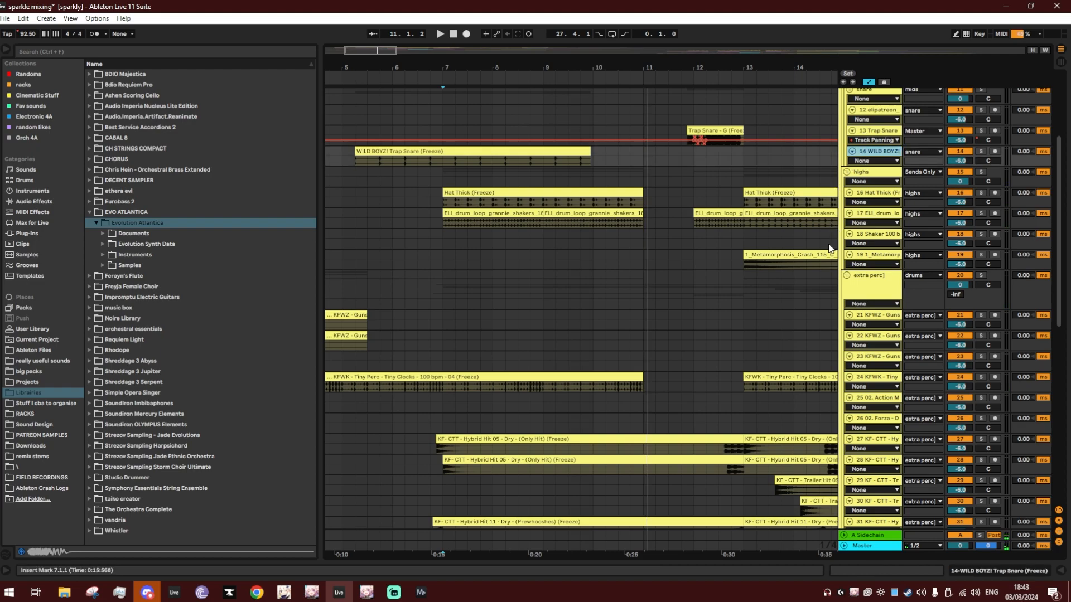
pyautogui.scroll(5, 834, 237)
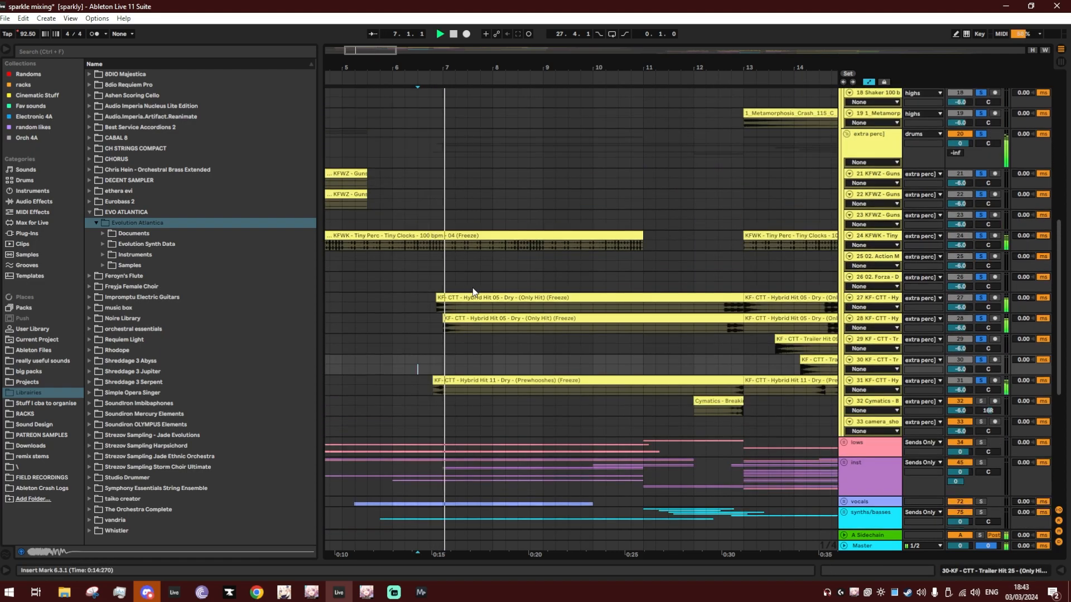
pyautogui.scroll(4, 480, 296)
pyautogui.scroll(4, 494, 299)
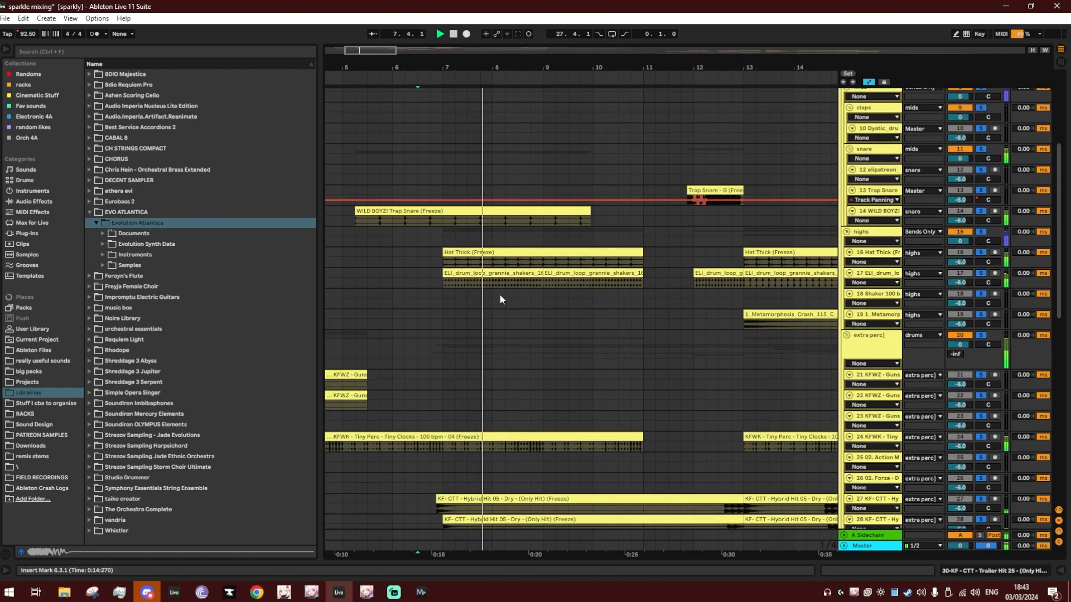
pyautogui.scroll(3, 501, 294)
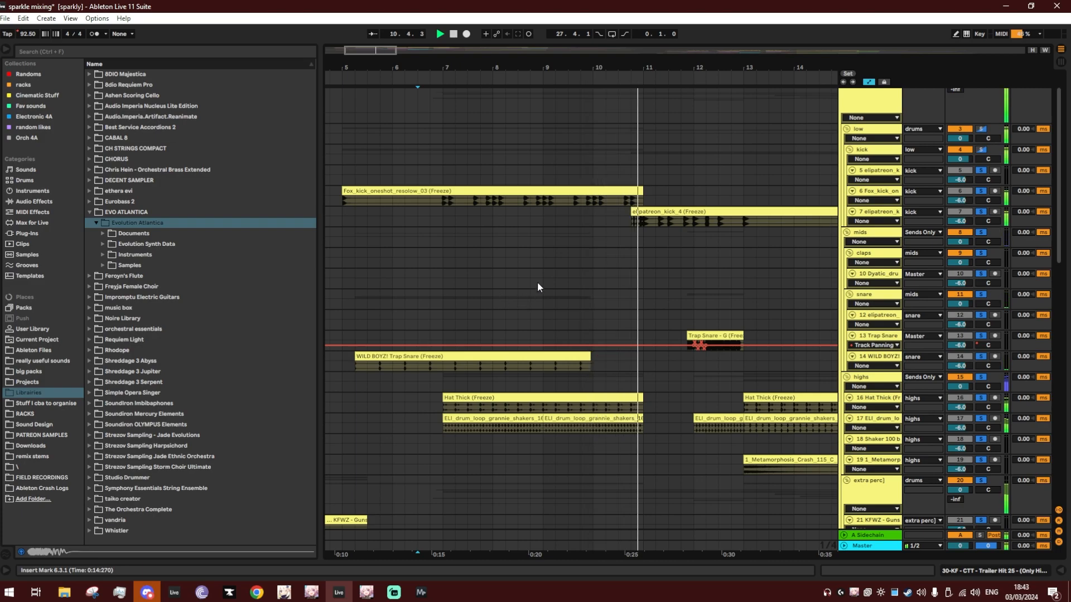
# Unsolo the kick tracks, then solo the WILD BOYZ! Trap Snare track and play it from 7.1.1.
pyautogui.click(980, 213)
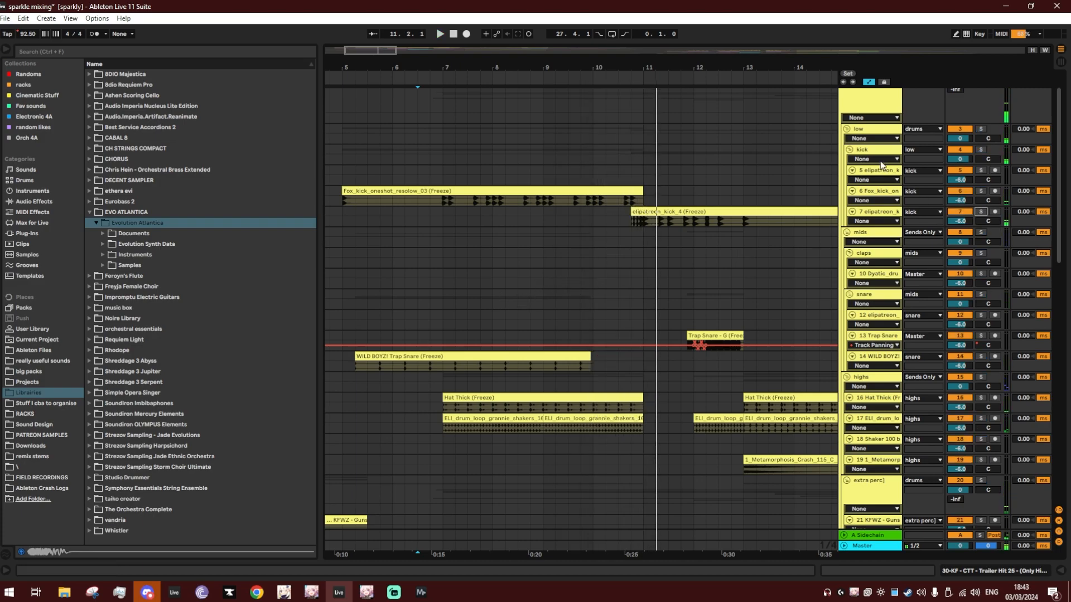
pyautogui.click(442, 201)
pyautogui.scroll(-3, 478, 272)
pyautogui.click(474, 292)
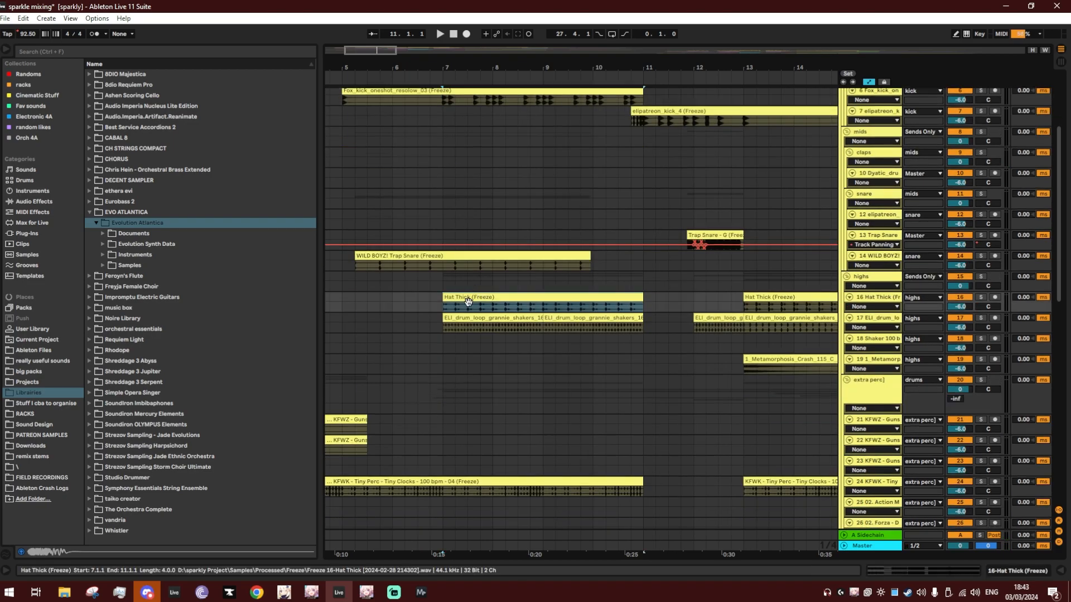
pyautogui.click(446, 267)
pyautogui.press('space')
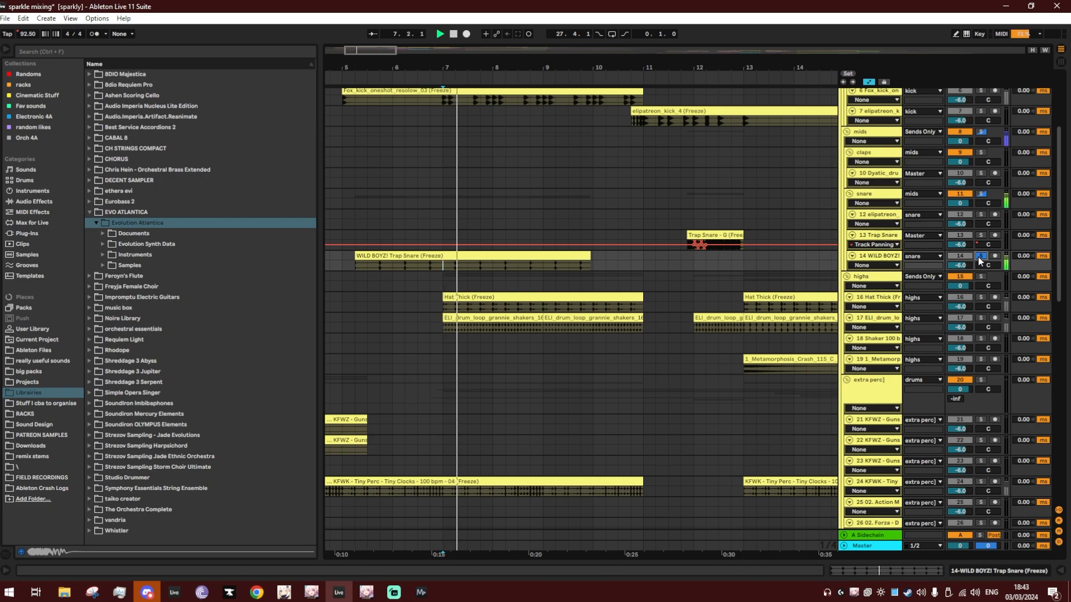
# Search the browser for "wild boyz" and preview the WILD BOYZ! Trap Snare.wav sample.
pyautogui.hotkey('ctrl', 'f')
pyautogui.write('wild boyzx')
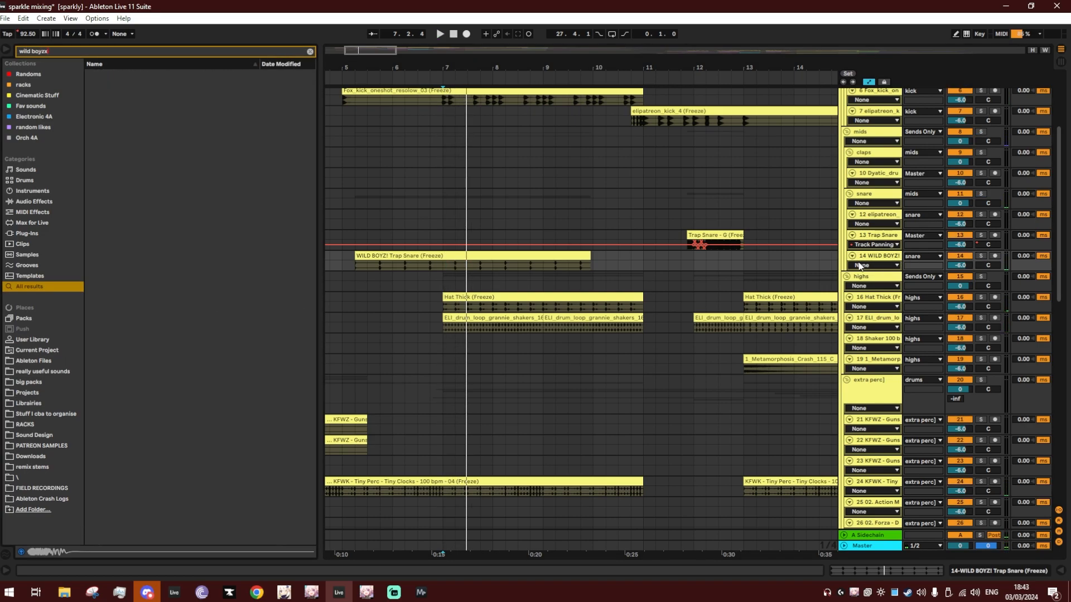
pyautogui.press('BackSpace')
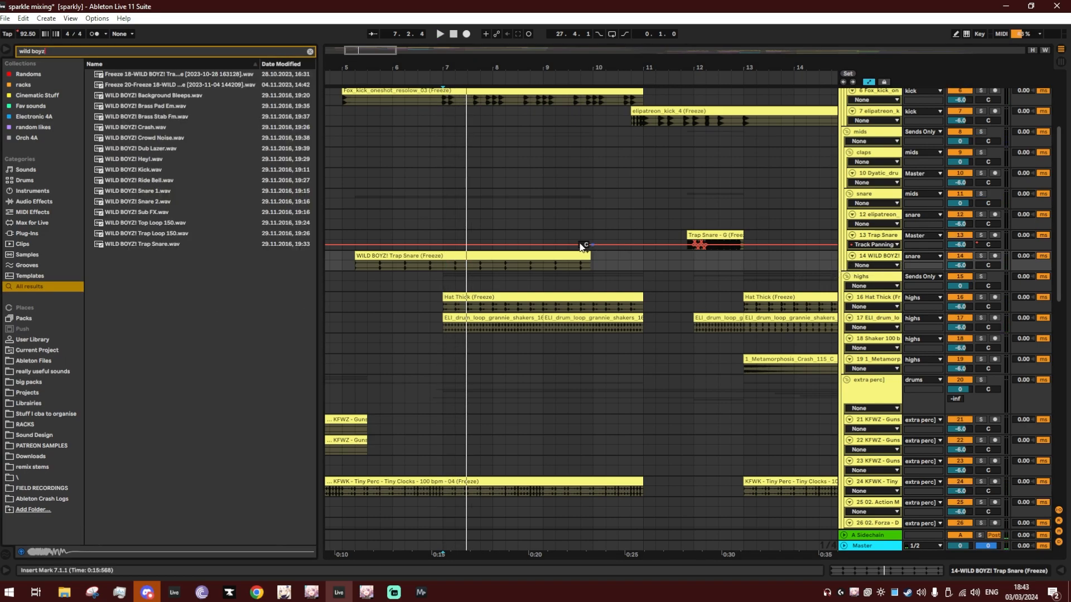
pyautogui.click(151, 244)
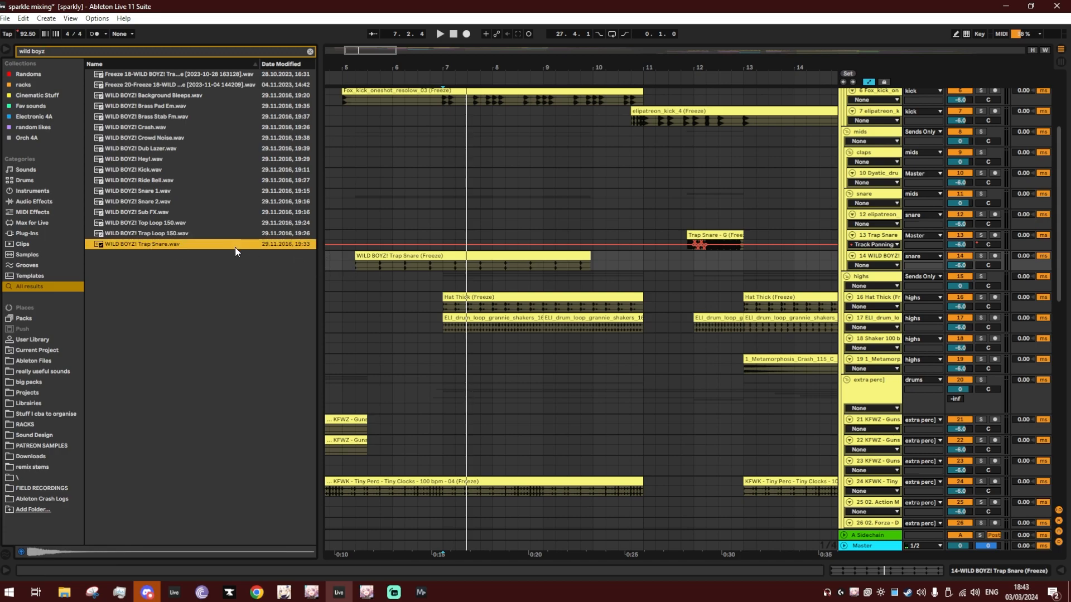
# Play the trap snare track from 6.4.1 and fold the drums' low, mids and highs groups.
pyautogui.click(431, 266)
pyautogui.press('space')
pyautogui.scroll(3, 848, 184)
pyautogui.click(846, 162)
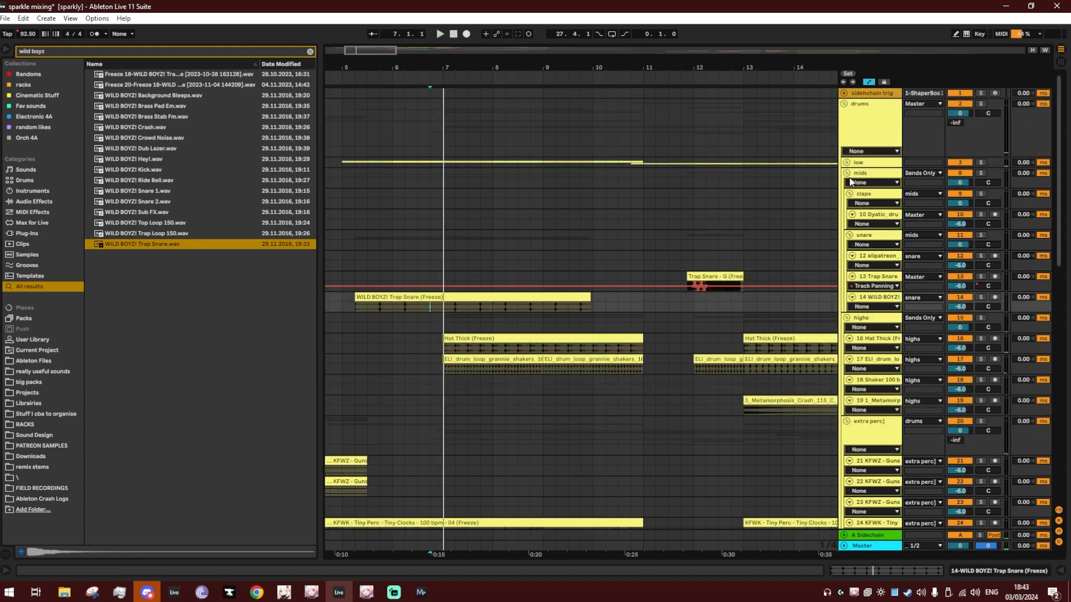
pyautogui.click(846, 173)
pyautogui.click(847, 184)
# Play the soloed extra perc group from 6.4.1 and fold it.
pyautogui.click(435, 244)
pyautogui.press('space')
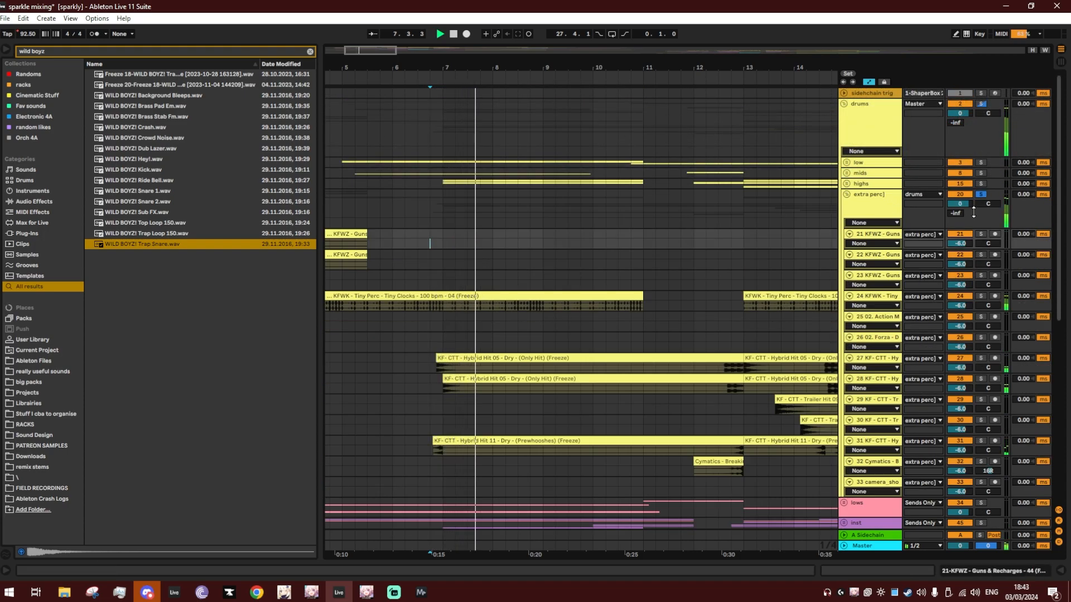
pyautogui.click(846, 194)
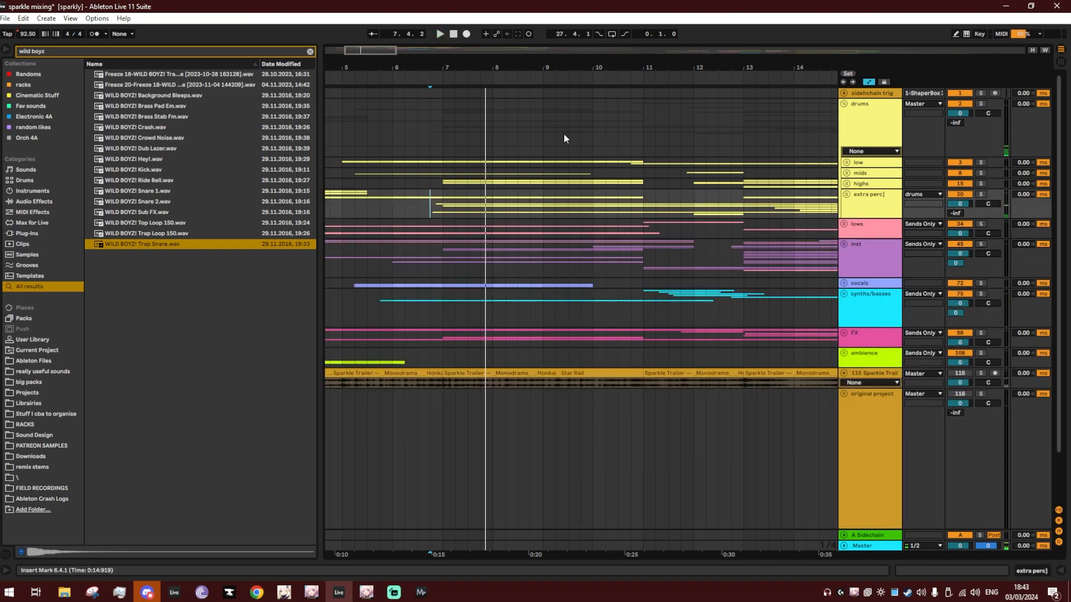
# Glance into the lows group and fold it again, then unfold the FX group and select the intro's Sub Boom 30 clip.
pyautogui.click(844, 224)
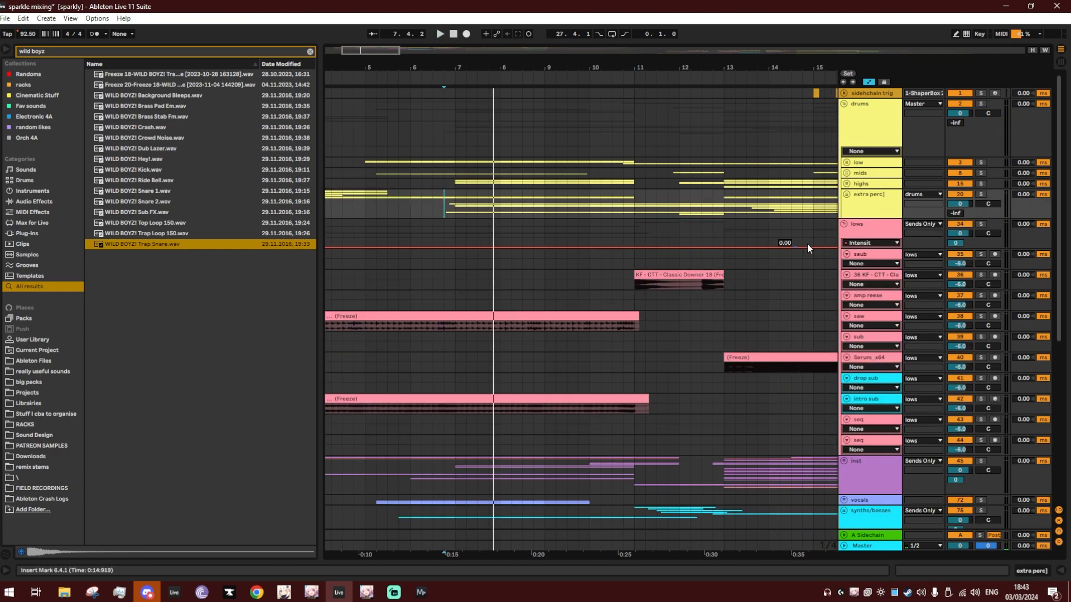
pyautogui.click(844, 224)
pyautogui.click(845, 333)
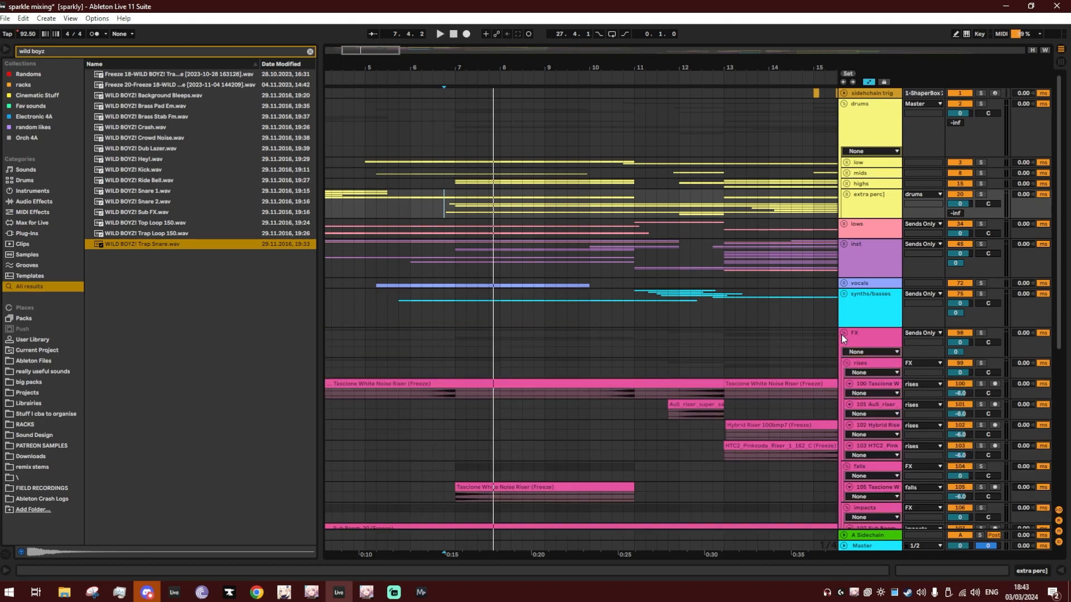
pyautogui.scroll(-5, 620, 309)
pyautogui.scroll(-8, 363, 190)
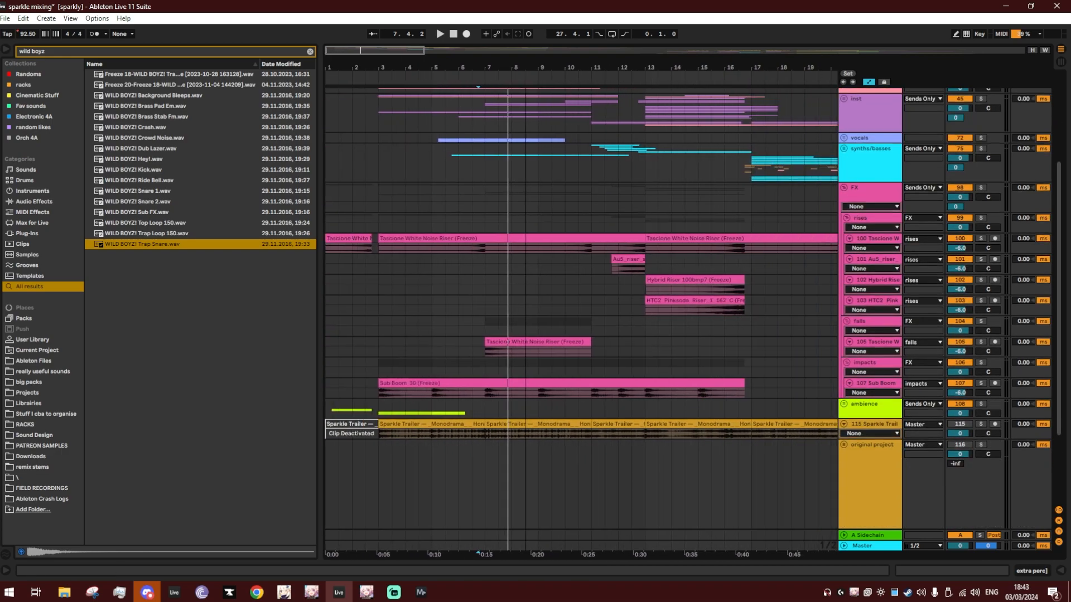
pyautogui.click(360, 385)
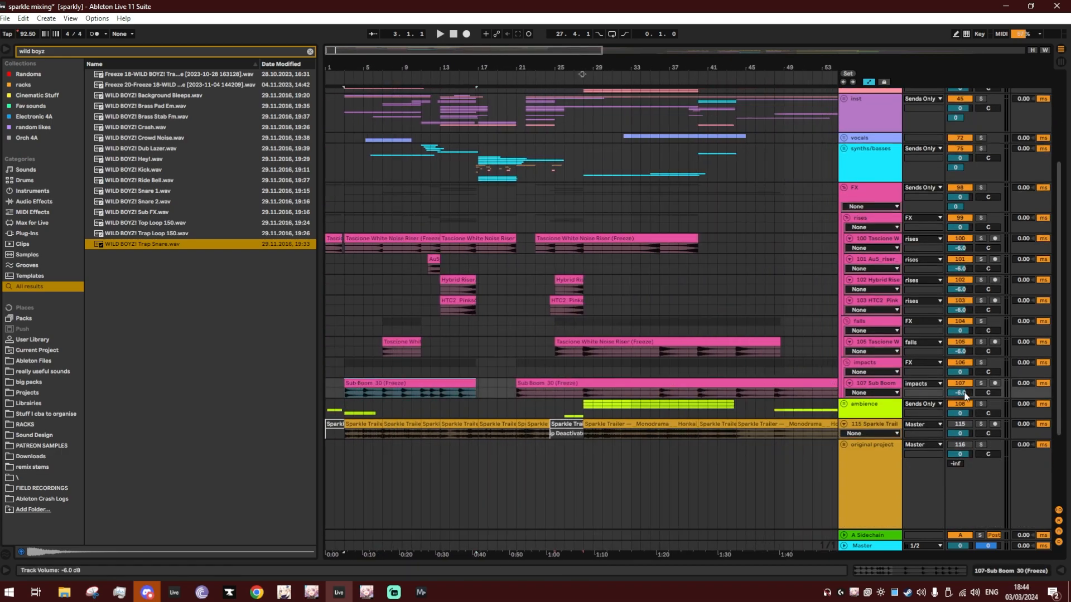
# Play the original project's soloed Sub Boom clip at 67.1.1 and bypass its EQ Eight and Valhalla reverb to hear it dry.
pyautogui.doubleClick(383, 400)
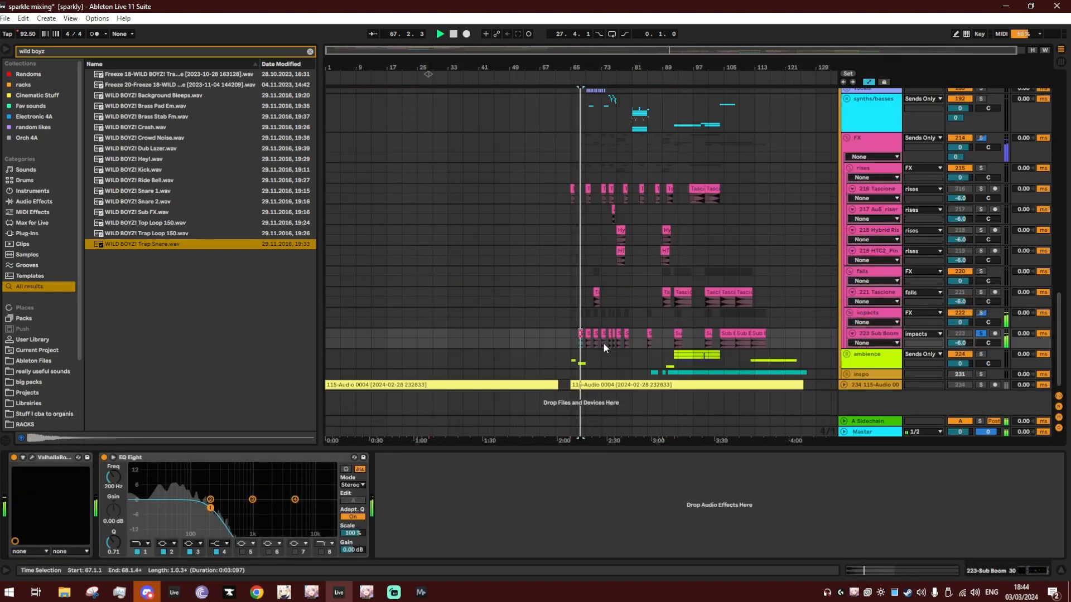
pyautogui.click(130, 458)
pyautogui.click(104, 457)
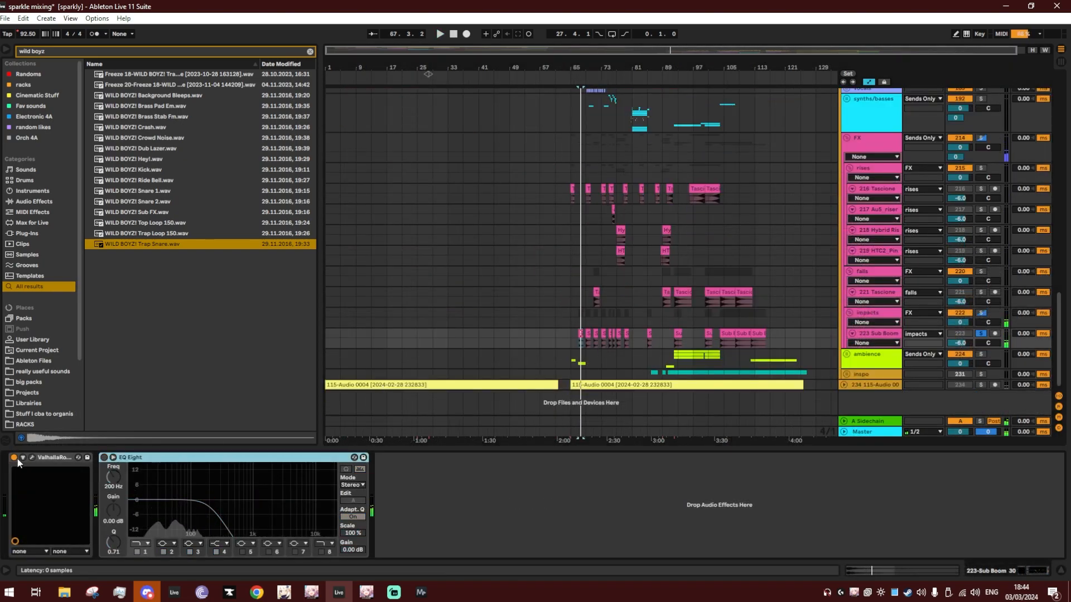
pyautogui.click(587, 149)
pyautogui.press('space')
# Reveal the source sample of the original project's Sub Boom clip at 67.1.1 in the browser.
pyautogui.moveTo(584, 68); pyautogui.dragTo(604, 224)
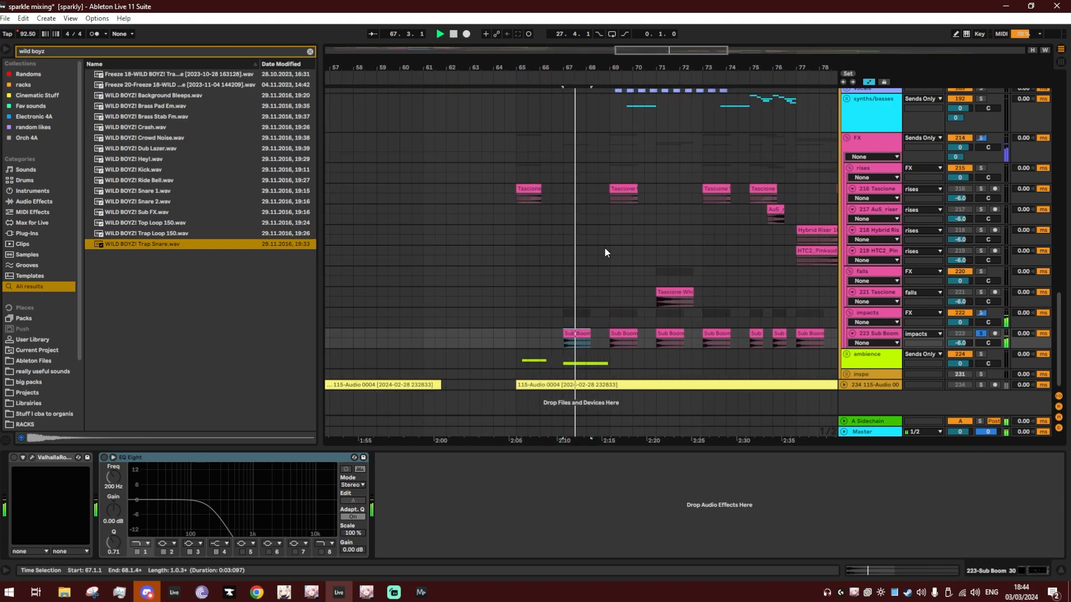
pyautogui.rightClick(574, 334)
pyautogui.click(606, 170)
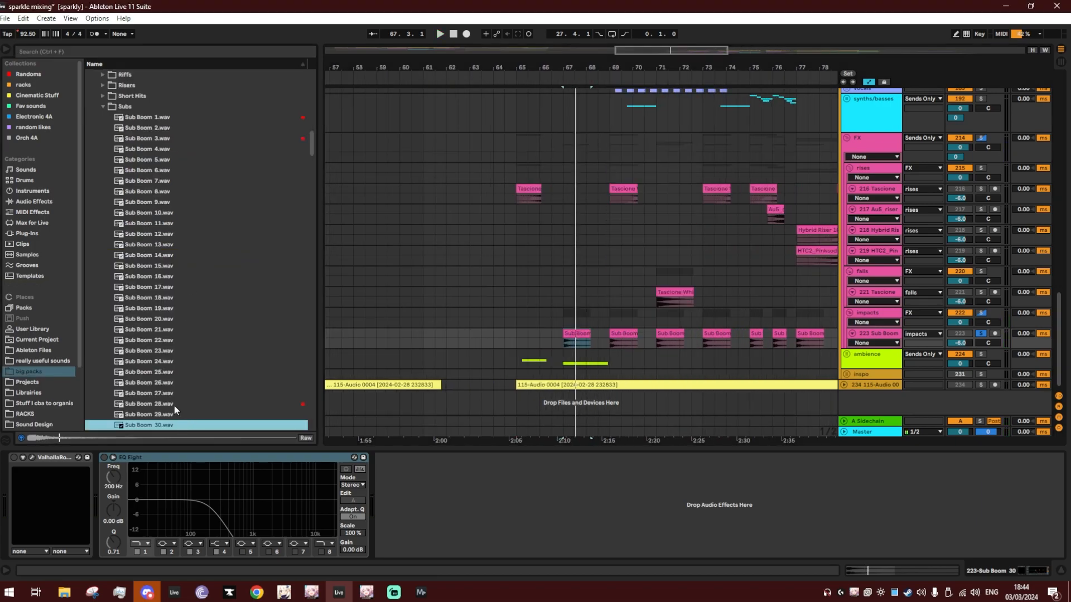
# Turn the Valhalla reverb and EQ Eight back on, replay the Sub Boom from 67.1.1 and hide the device view.
pyautogui.click(38, 458)
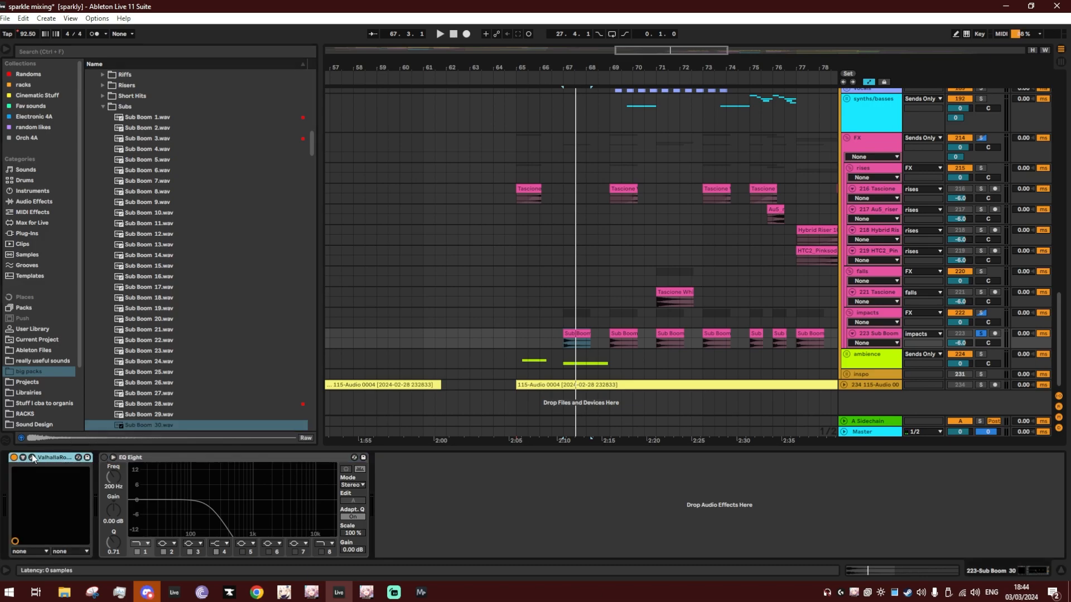
pyautogui.click(103, 458)
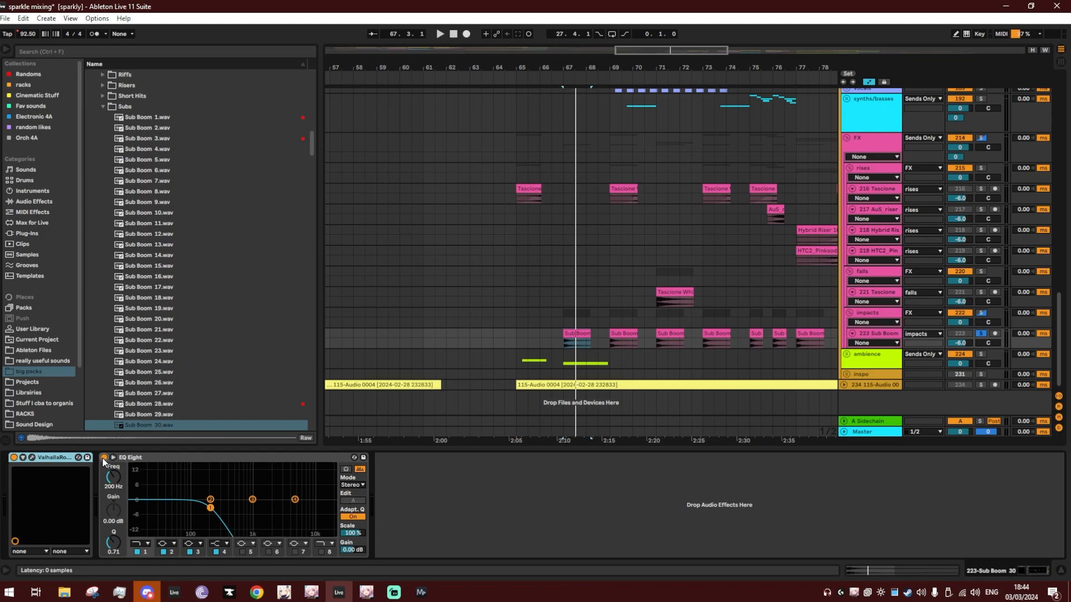
pyautogui.press('space')
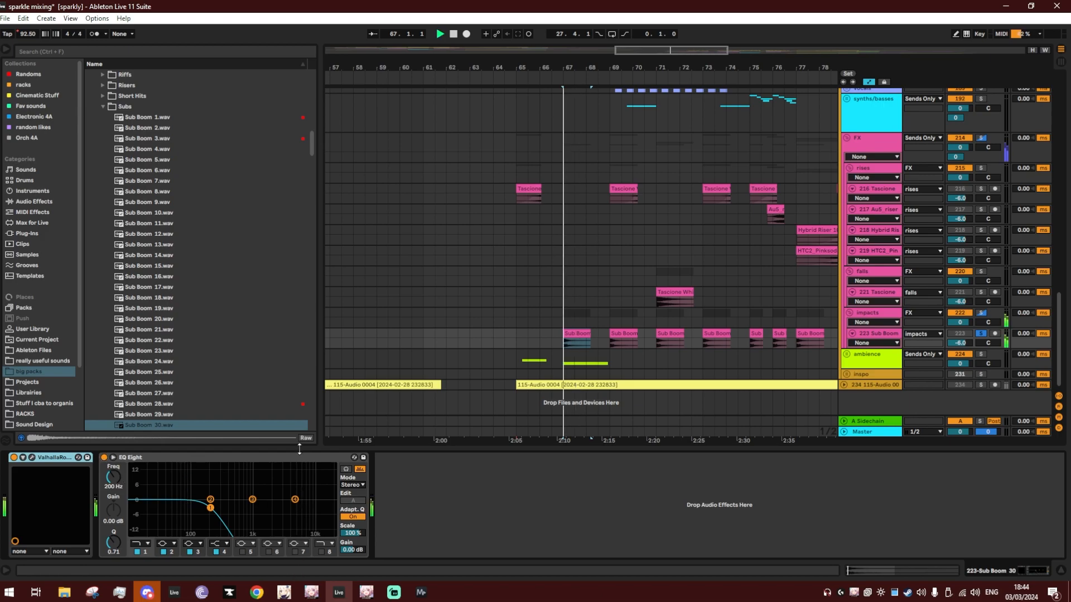
pyautogui.hotkey('ctrl', 'alt', 'l')
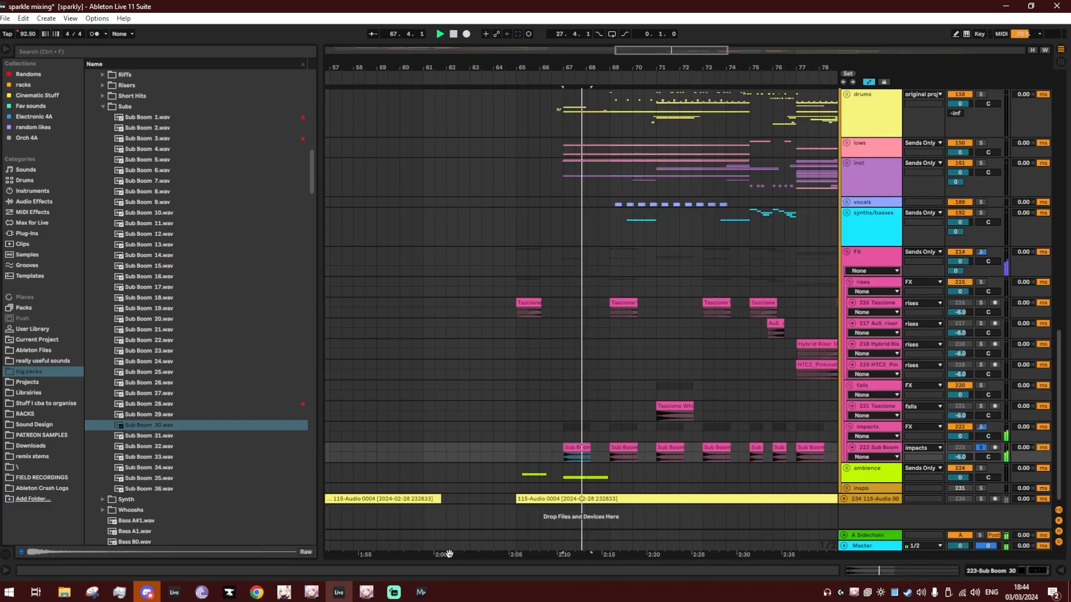
pyautogui.press('space')
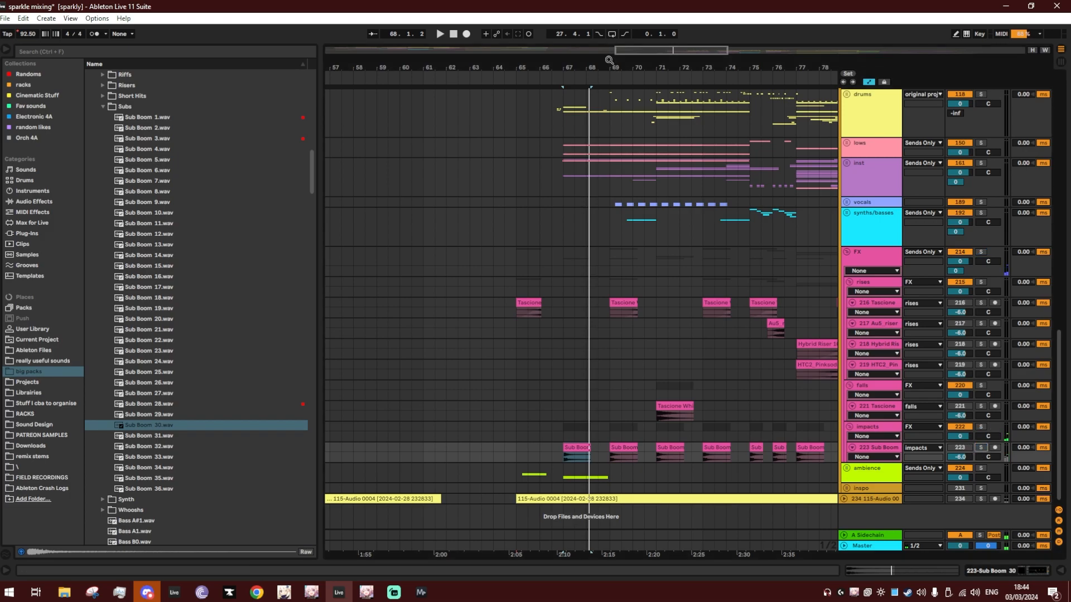
# Fold the original project's FX group and set the insert mark at 3.1.1 on the mixing arrangement's Tascione White Noise Riser track.
pyautogui.doubleClick(610, 60)
pyautogui.click(847, 252)
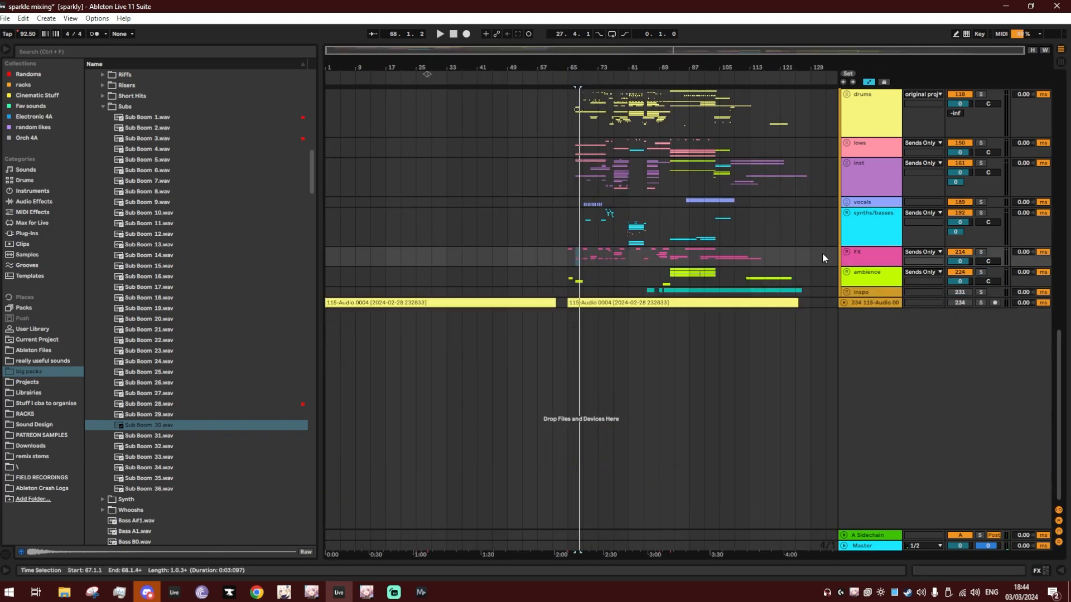
pyautogui.scroll(9, 571, 363)
pyautogui.moveTo(337, 67); pyautogui.dragTo(336, 111)
pyautogui.click(371, 226)
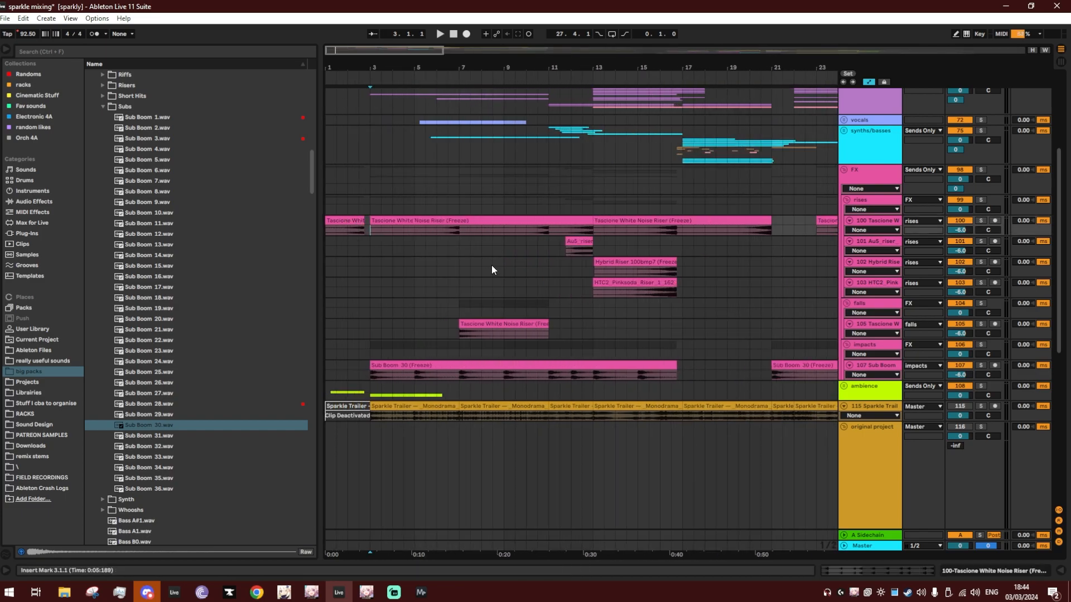
# Solo the falls group's Tascione White Noise Riser track and play its clip from 7.1.1 with the device view shown.
pyautogui.click(490, 325)
pyautogui.click(978, 325)
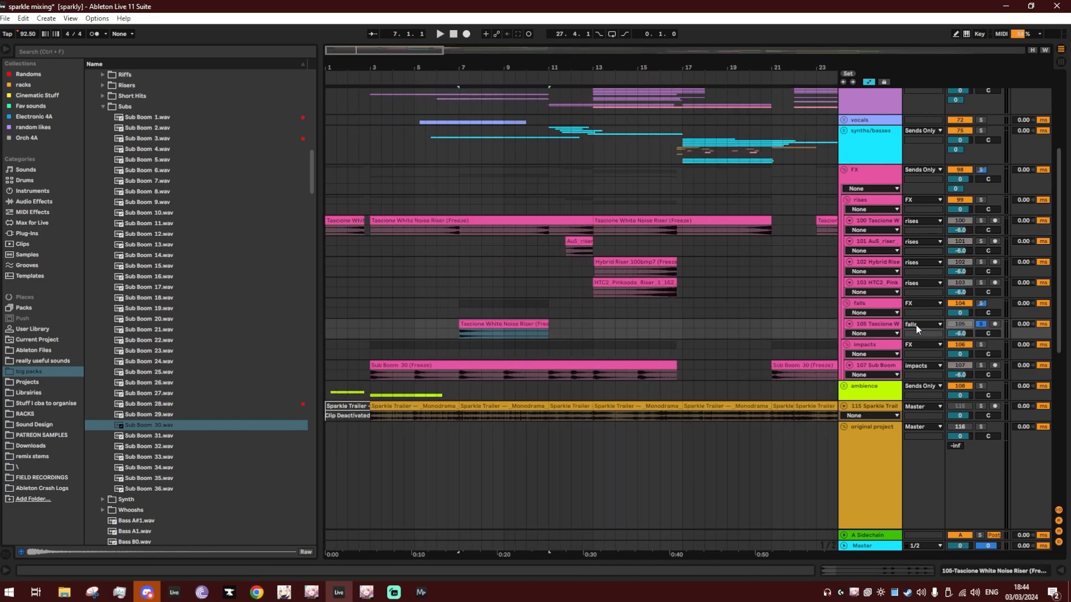
pyautogui.hotkey('shift', 'Tab')
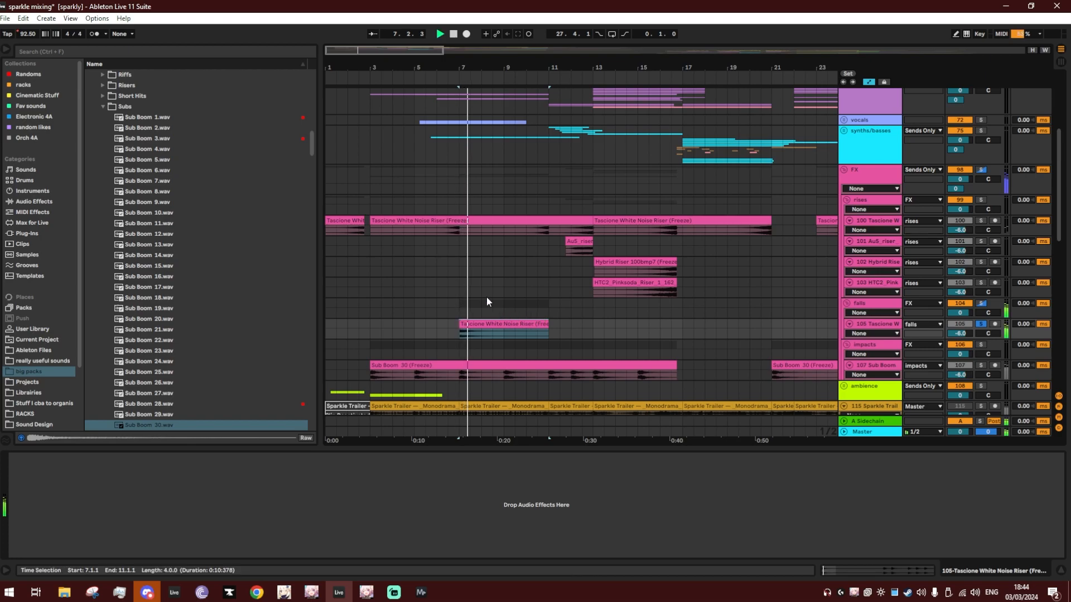
# Solo the rises group's Tascione White Noise Riser track and play it from just before bar 7.
pyautogui.click(447, 226)
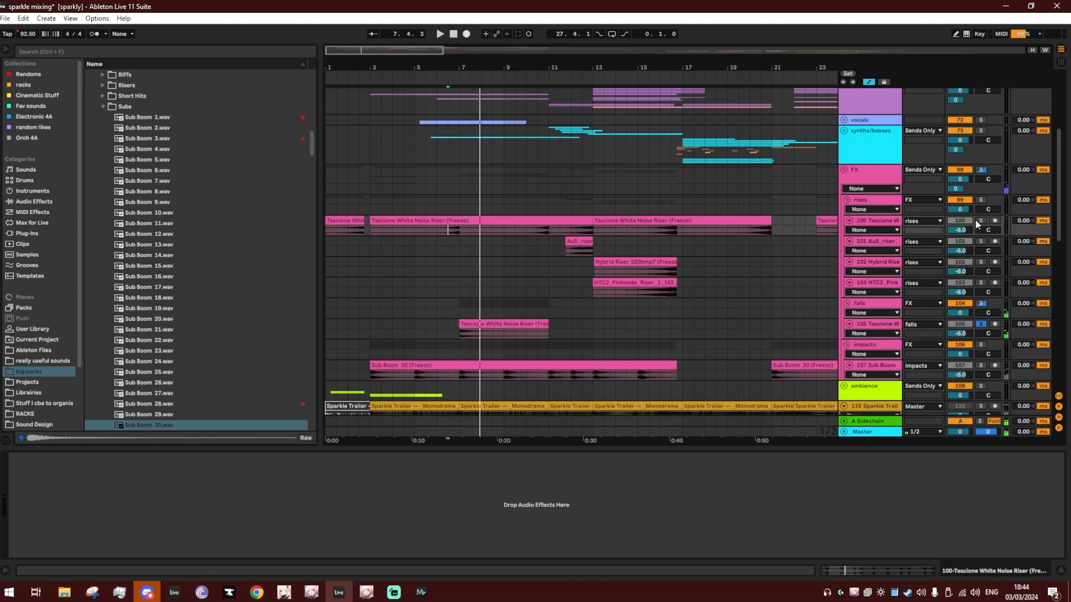
pyautogui.press('space')
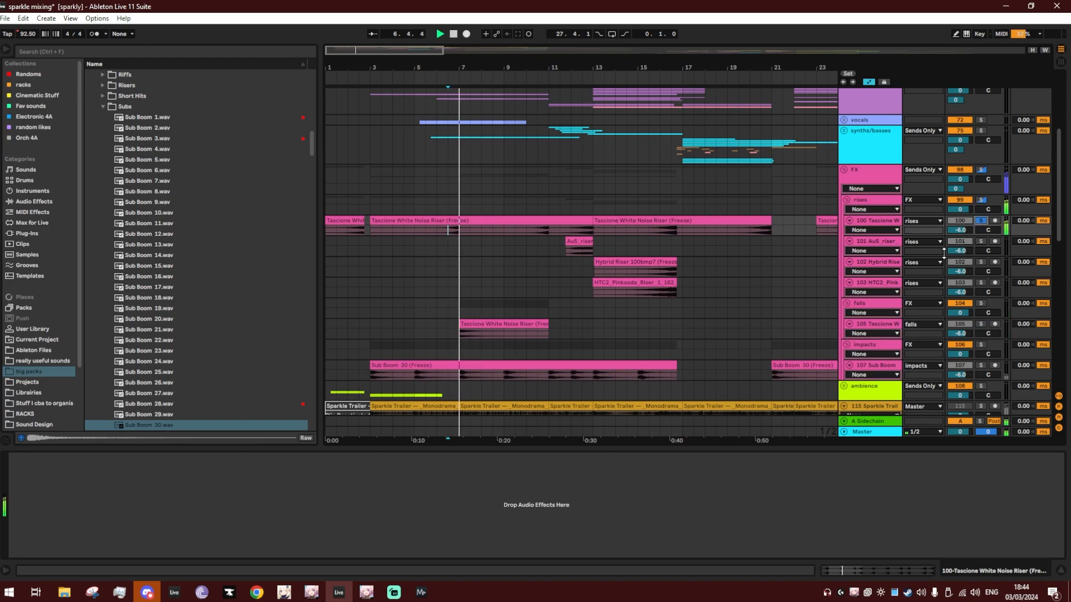
pyautogui.press('space')
# Replay the soloed white noise fall clip from 7.1.1 and hide the device view.
pyautogui.click(511, 319)
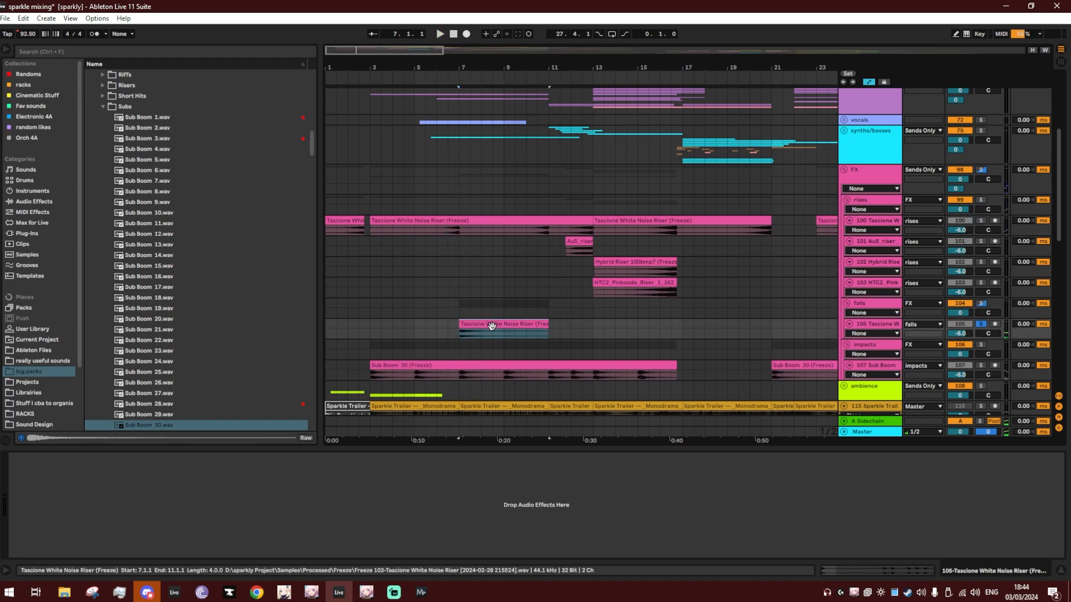
pyautogui.press('space')
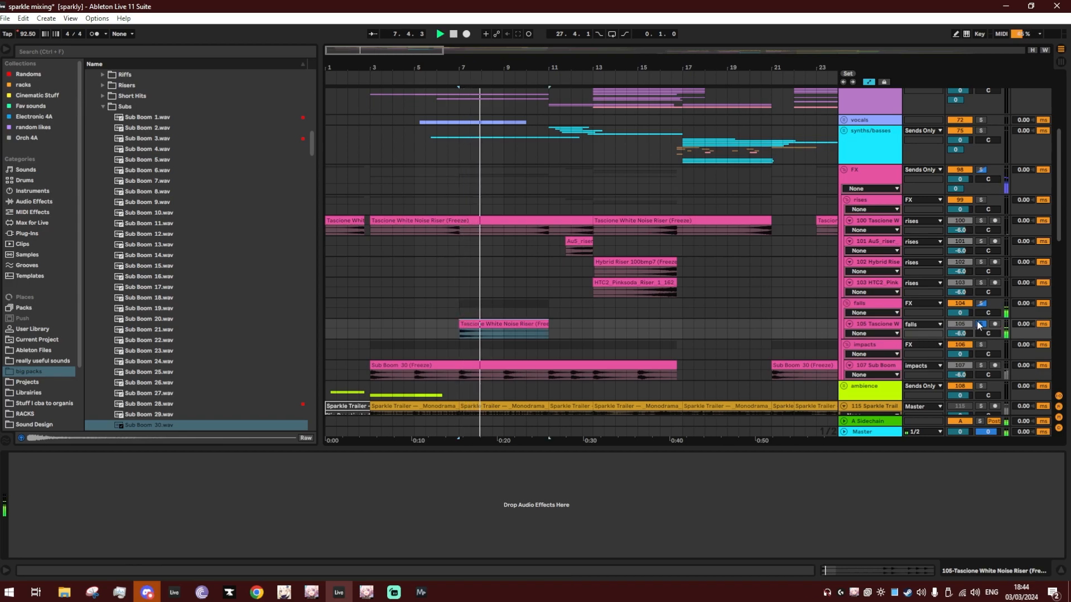
pyautogui.moveTo(537, 449); pyautogui.dragTo(608, 510)
pyautogui.press('space')
# Fold the FX group, set the insert mark at 7.1.1 and unfold the vocals group.
pyautogui.scroll(4, 610, 329)
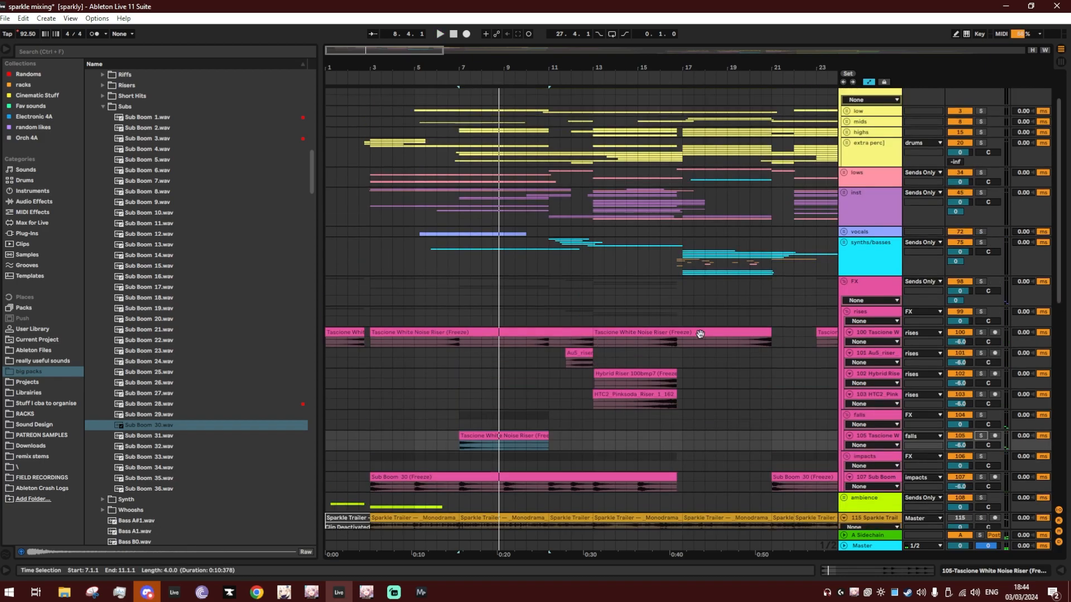
pyautogui.click(844, 282)
pyautogui.scroll(2, 496, 290)
pyautogui.click(459, 283)
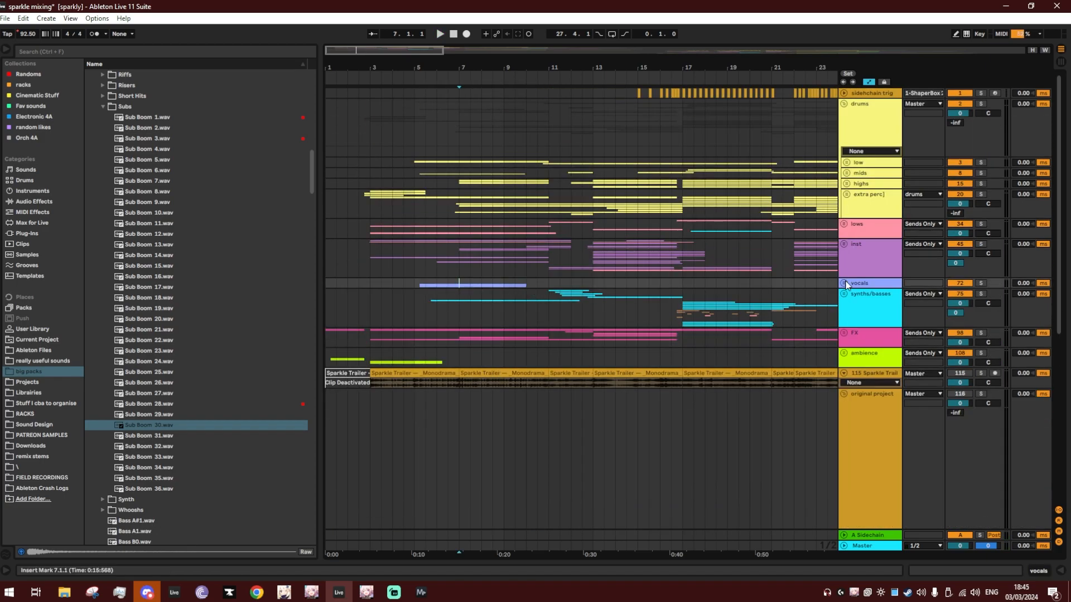
pyautogui.click(843, 283)
# Play the intro's vocal chants from 5.1.1, toggling the chant track's solo to hear them in the full arrangement.
pyautogui.click(416, 324)
pyautogui.moveTo(403, 64); pyautogui.dragTo(404, 122)
pyautogui.press('space')
pyautogui.click(983, 325)
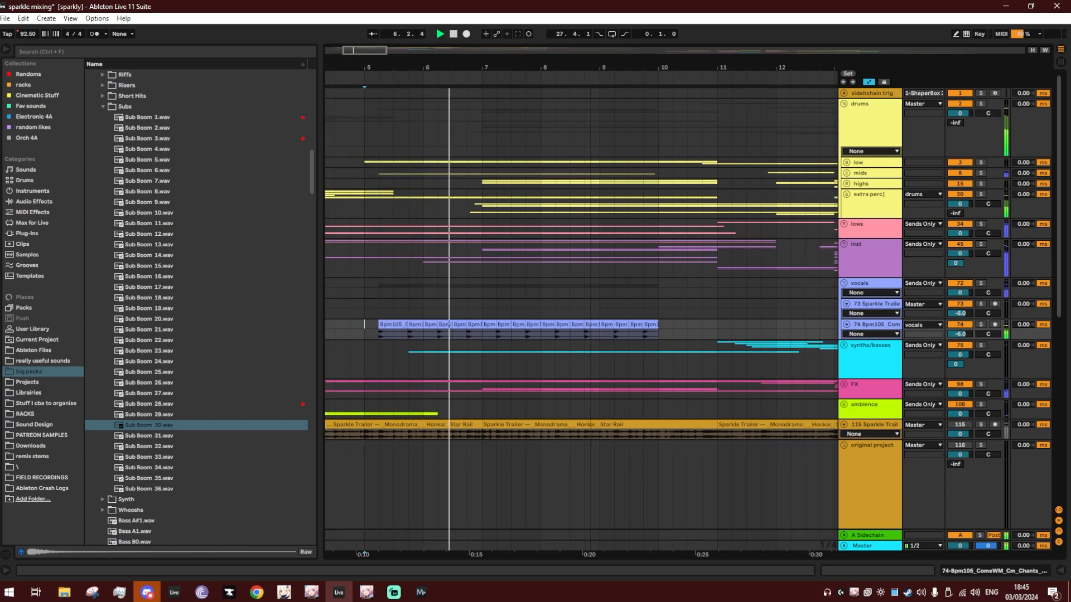
pyautogui.moveTo(548, 70); pyautogui.dragTo(549, 63)
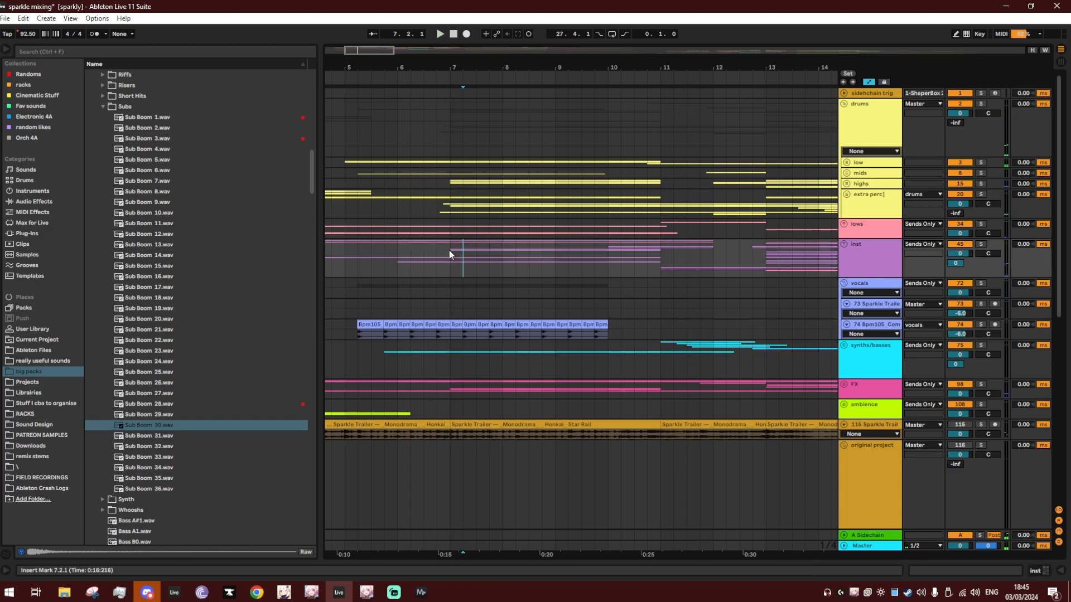
# Set the insert mark at 6.1.1 on the inst group and unfold it to show the strings and voices tracks.
pyautogui.click(399, 260)
pyautogui.click(843, 244)
pyautogui.scroll(-4, 681, 243)
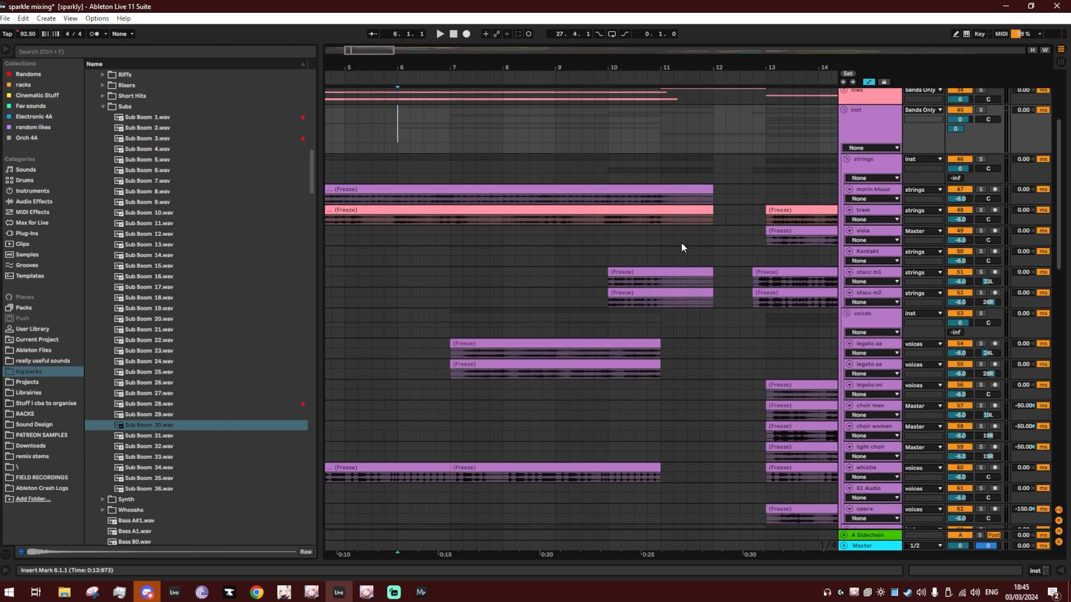
# Play the full arrangement from 6.1.1 and follow the intro's strings, voices and keys clips through bar 10.
pyautogui.scroll(-1, 681, 242)
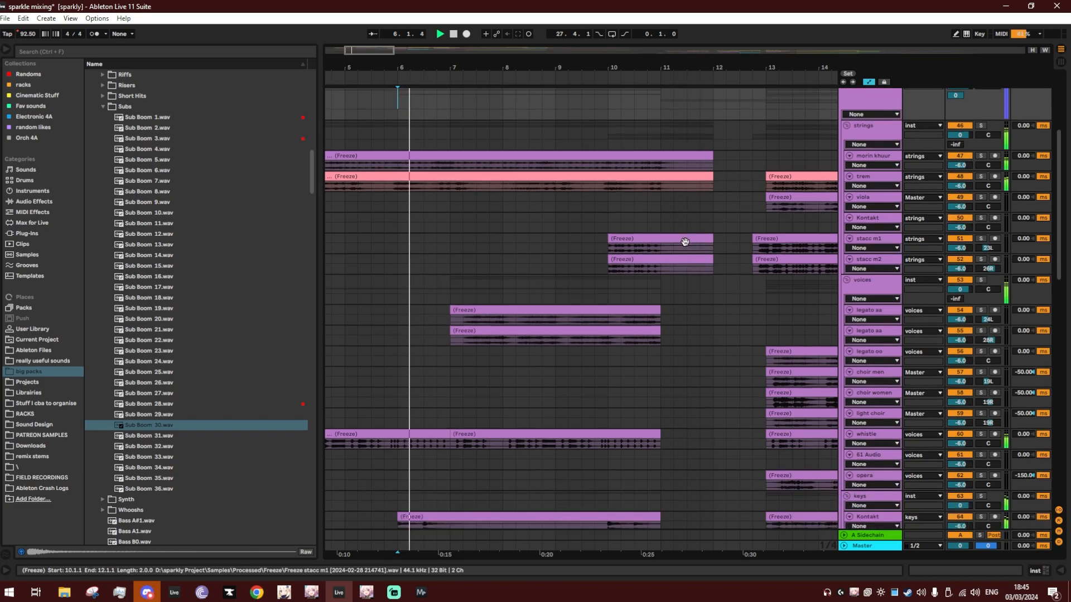
pyautogui.scroll(-1, 617, 233)
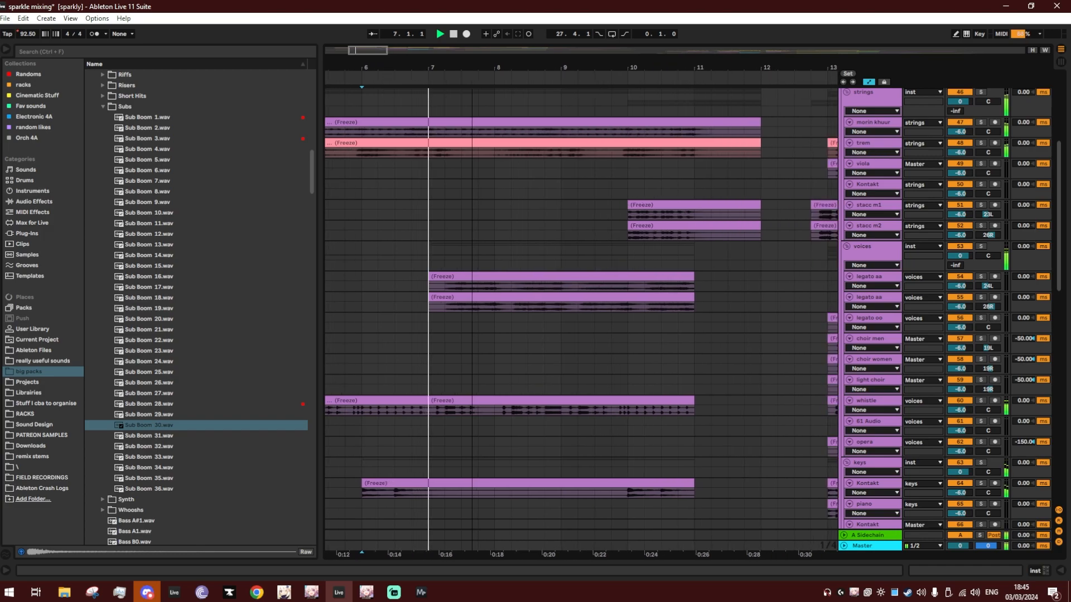
pyautogui.press('+')
pyautogui.scroll(-1, 493, 162)
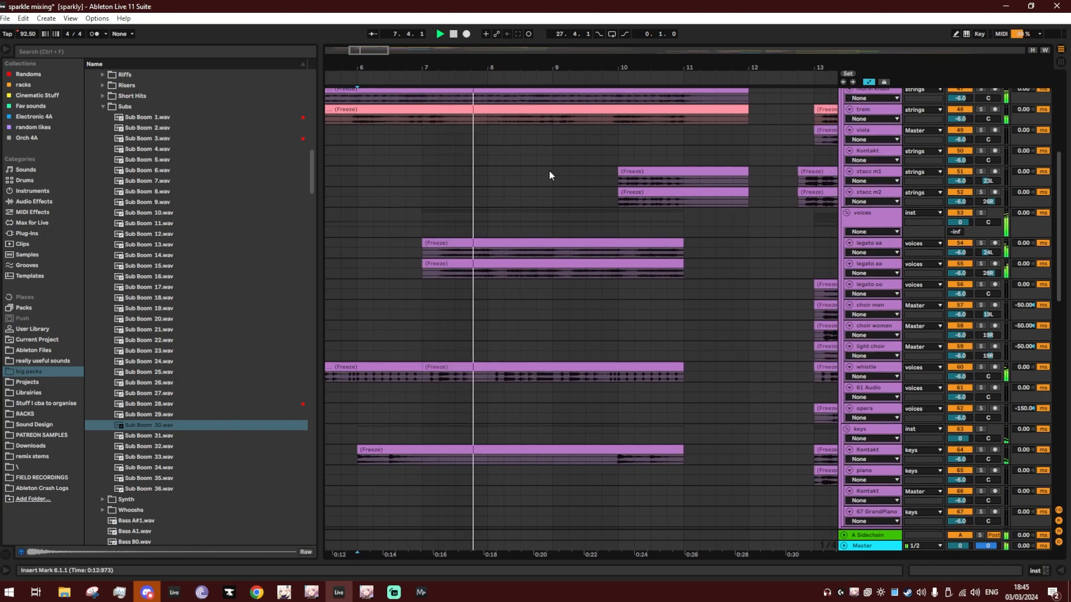
pyautogui.press('-')
pyautogui.press('-')
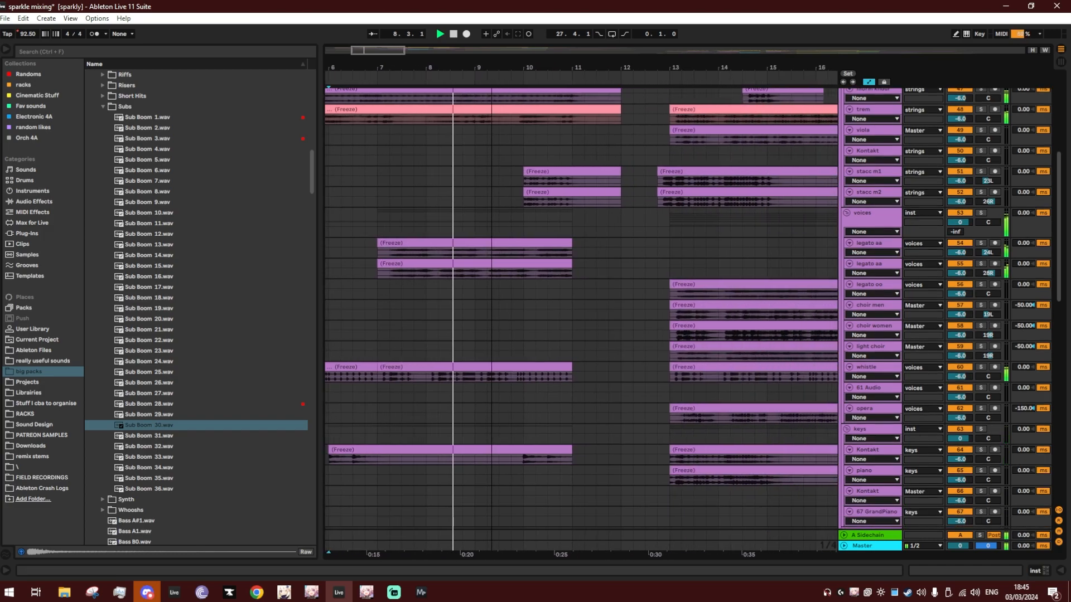
pyautogui.scroll(-2, 548, 312)
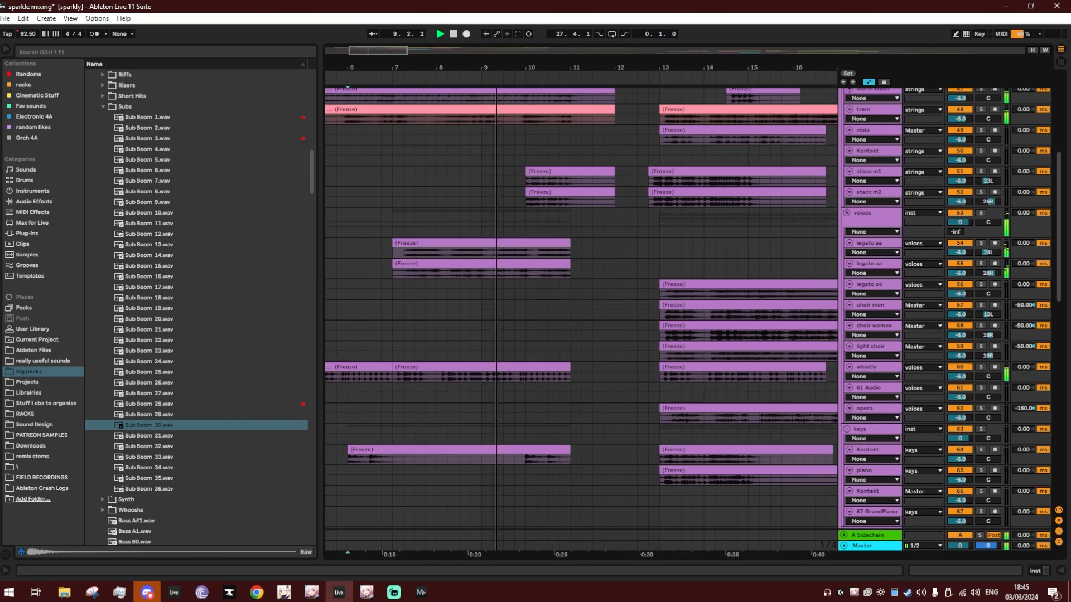
pyautogui.scroll(-1, 548, 312)
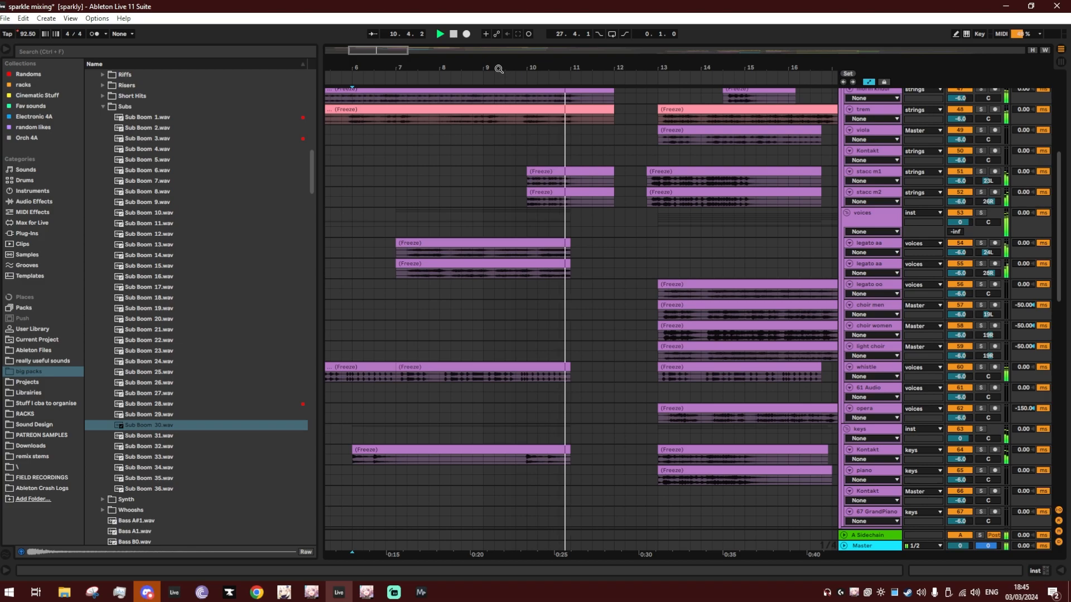
# Select the upper legato aa clip at bar 71 in the original project and play it soloed.
pyautogui.moveTo(774, 71); pyautogui.dragTo(388, 71)
pyautogui.scroll(-3, 633, 324)
pyautogui.scroll(-5, 686, 366)
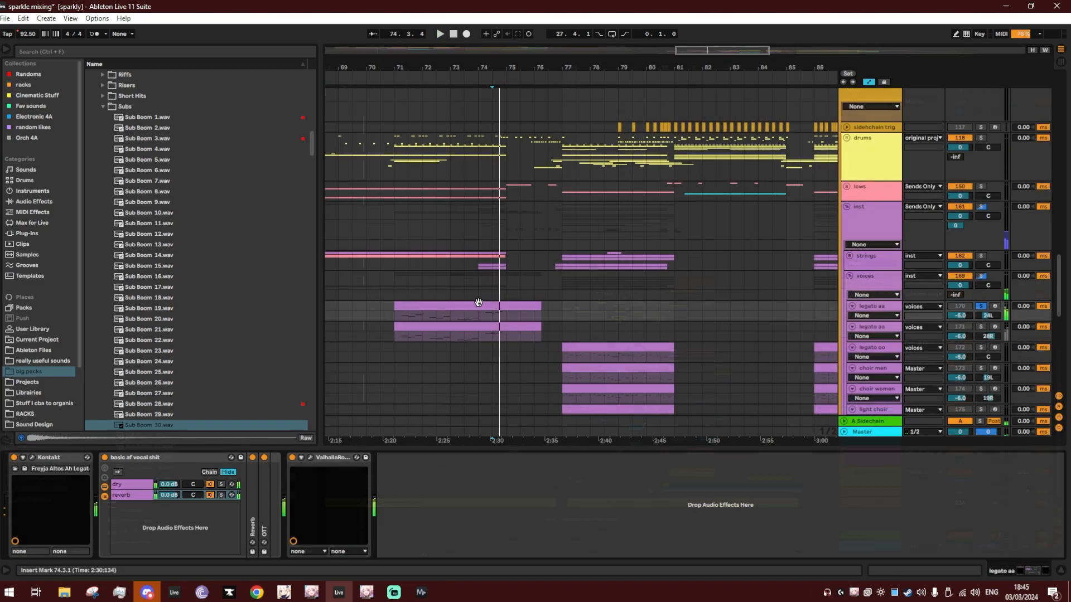
pyautogui.click(480, 306)
pyautogui.press('space')
pyautogui.press('space')
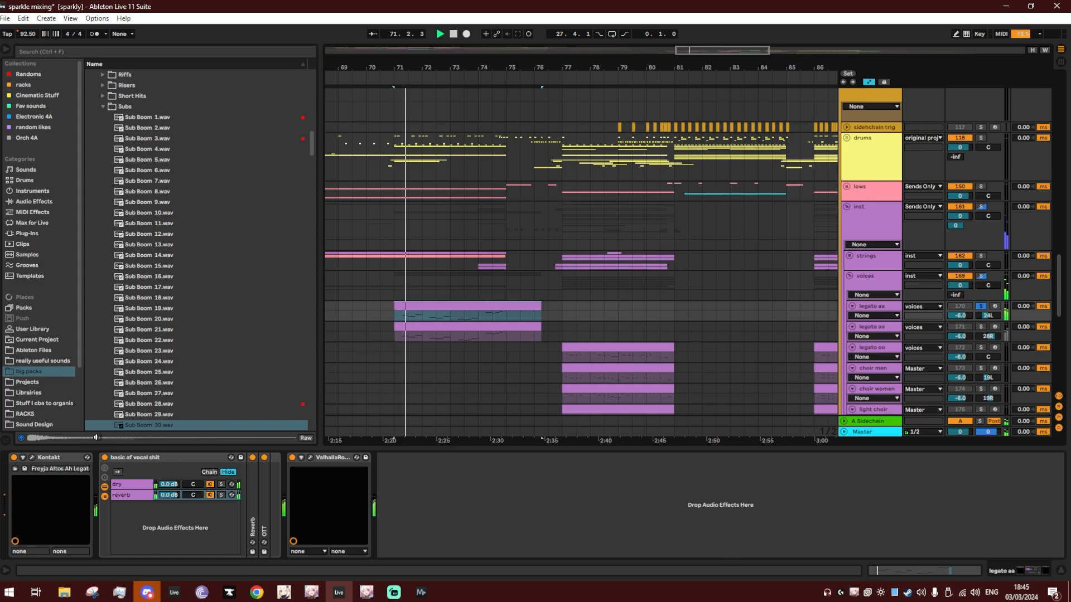
# Inspect the Freyja Altos Ah Legato patch in the legato aa track's Kontakt and close the instrument window.
pyautogui.click(31, 457)
pyautogui.moveTo(390, 64); pyautogui.dragTo(393, 26)
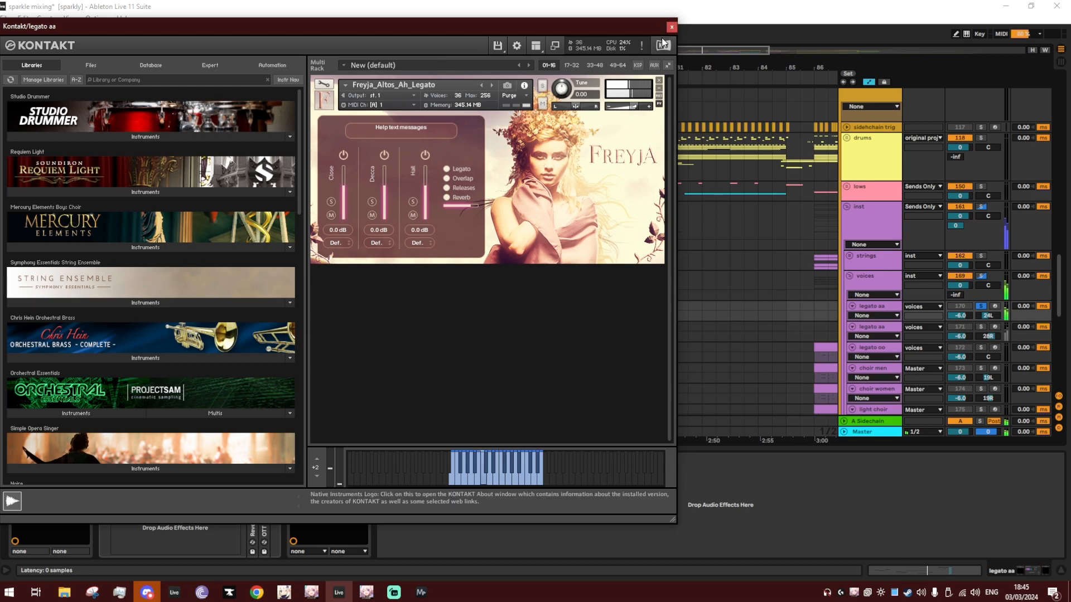
pyautogui.click(672, 27)
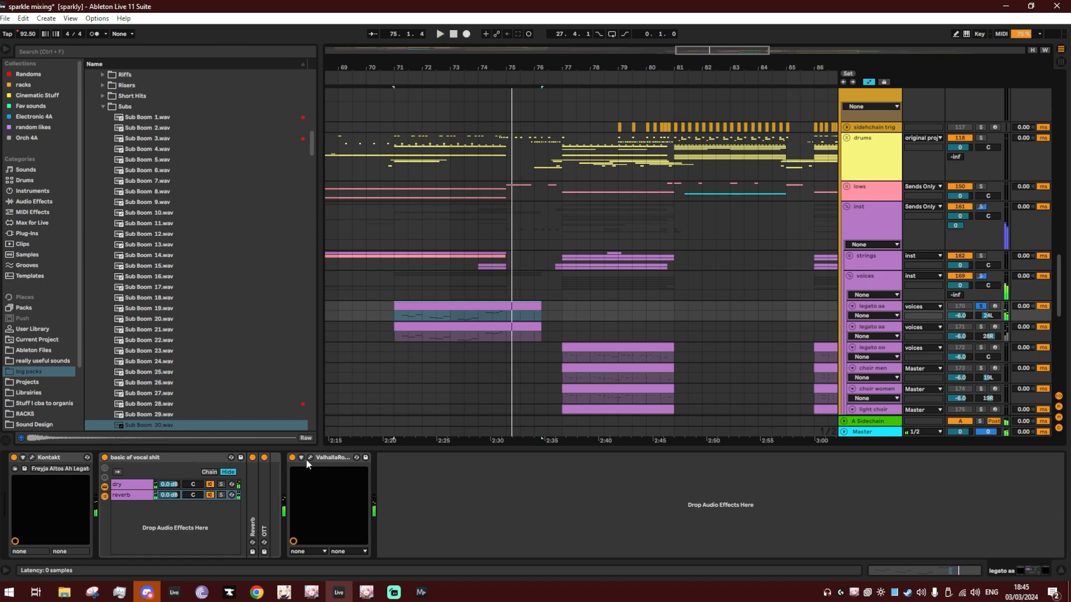
# Review the dry and reverb chains of the basic vocal rack, auditioning the reverb chain soloed with its Reverb device unfolded.
pyautogui.click(145, 485)
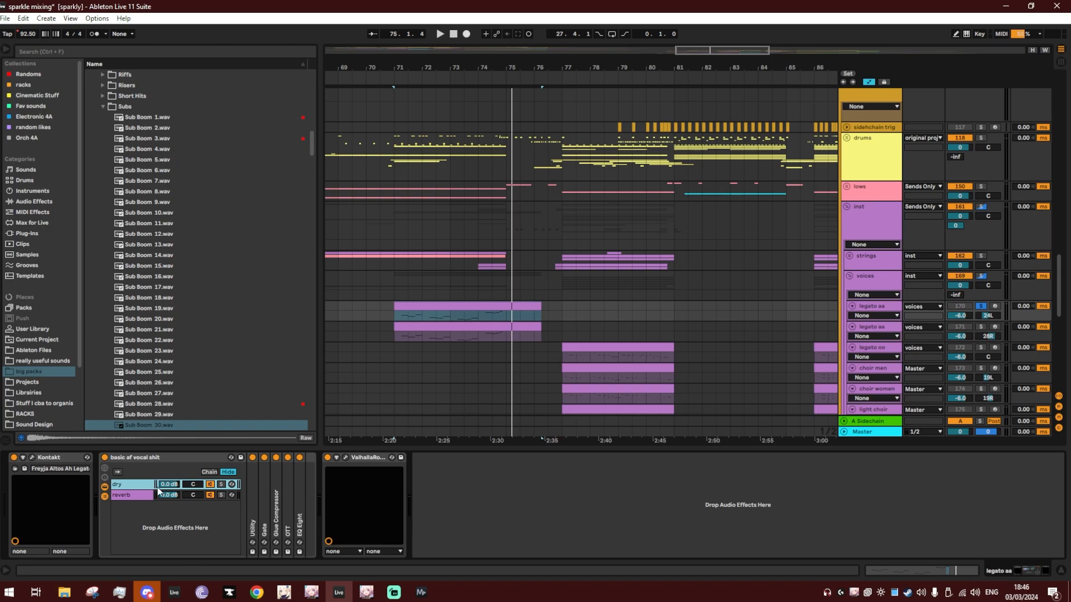
pyautogui.click(123, 496)
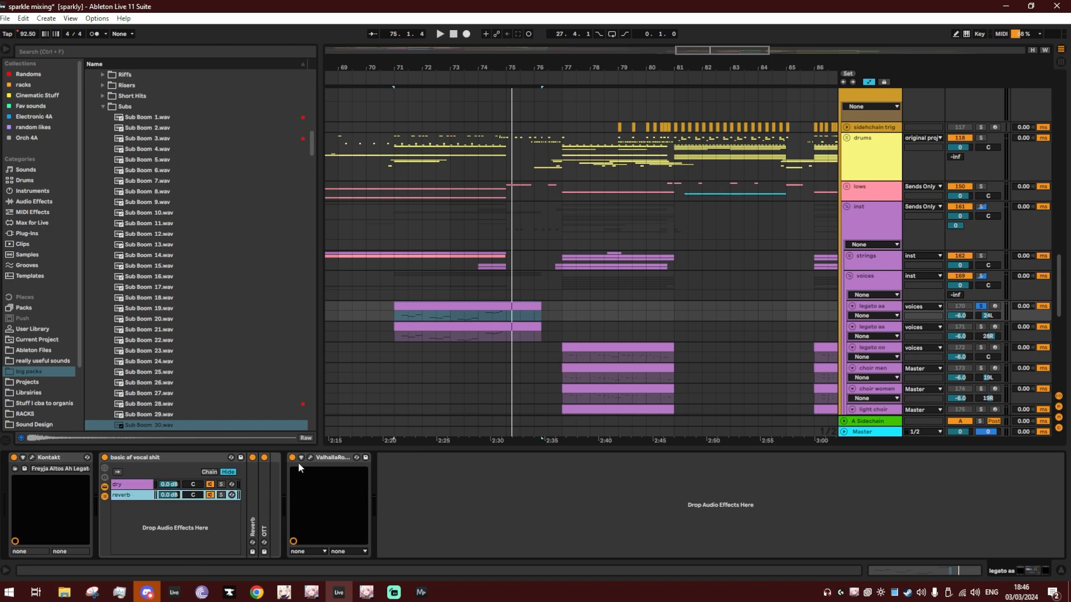
pyautogui.press('space')
pyautogui.click(221, 494)
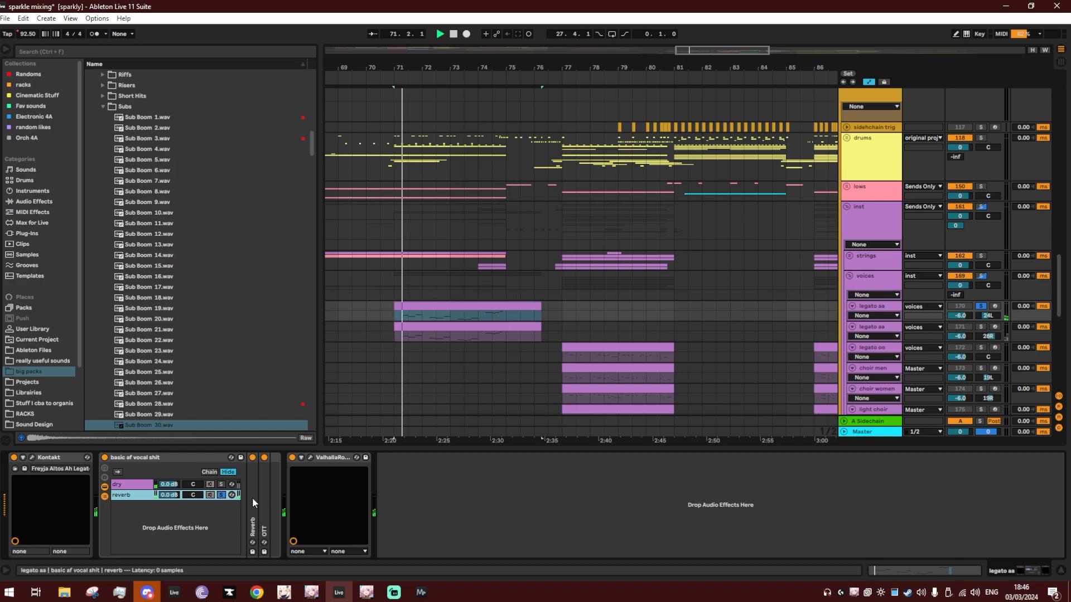
pyautogui.doubleClick(251, 497)
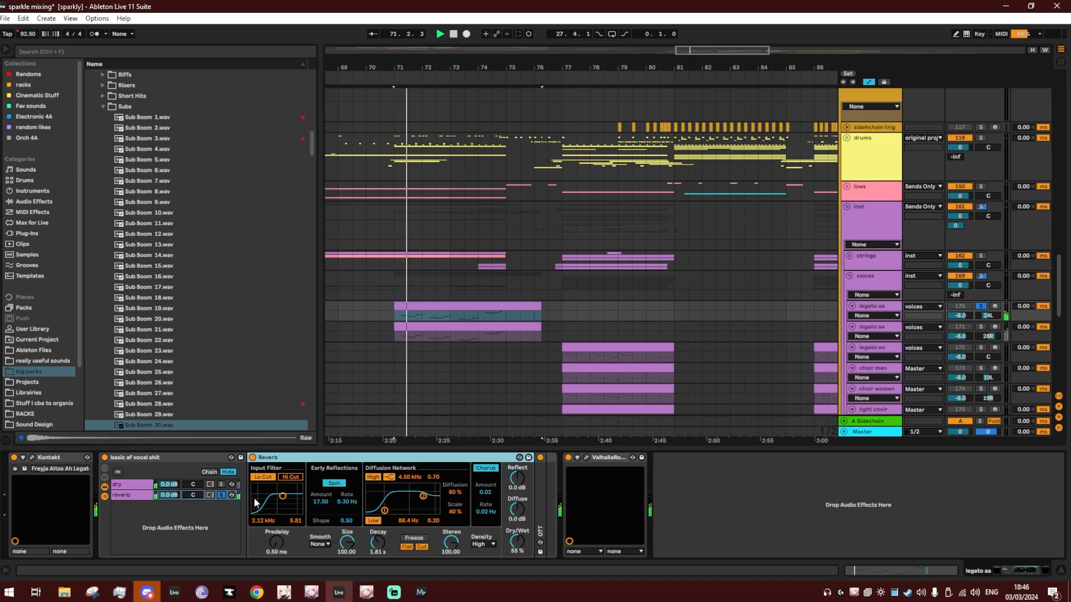
pyautogui.doubleClick(267, 458)
pyautogui.click(224, 496)
# Inspect the ValhallaRoom settings on the legato aa track, close the plug-in window and replay the clip from 71.1.1.
pyautogui.click(310, 458)
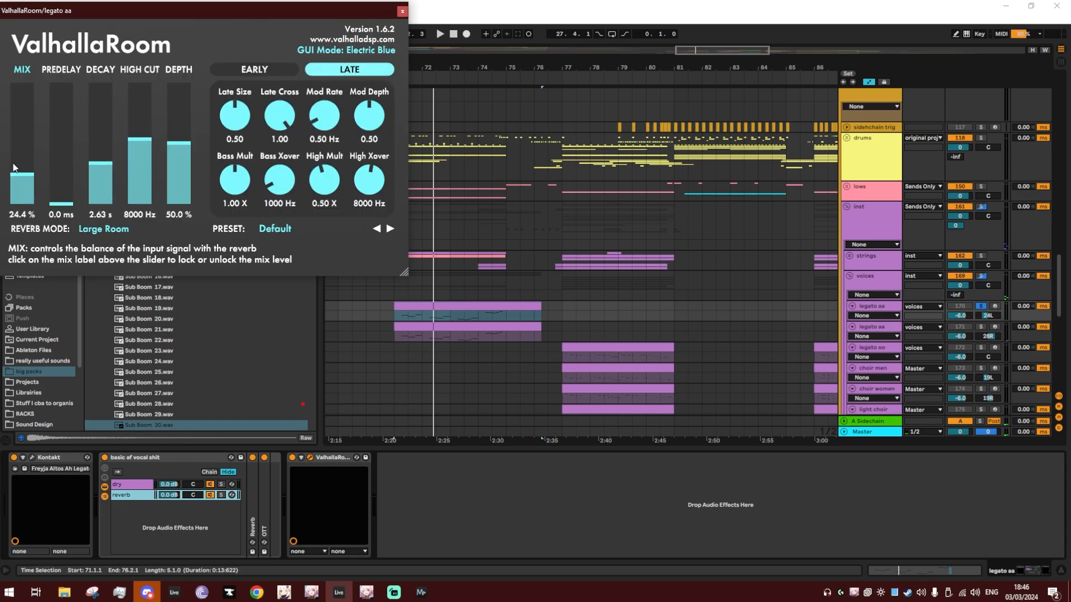
pyautogui.click(403, 12)
pyautogui.press('space')
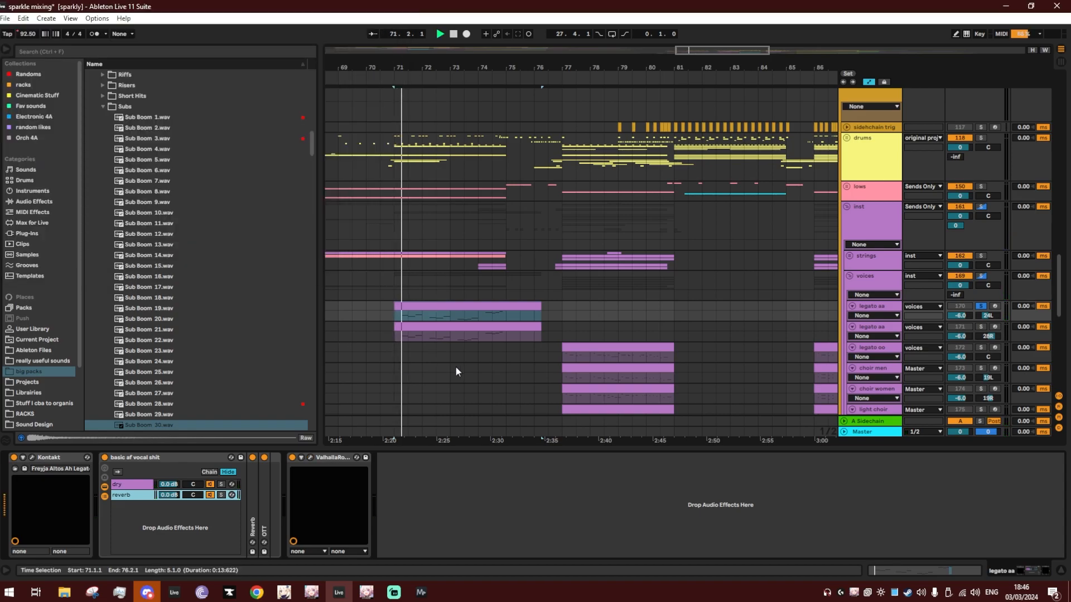
# Select the lower legato aa clip at bar 71 and inspect its Requiem Light Ensemble 2 Legato patch in Kontakt.
pyautogui.click(422, 338)
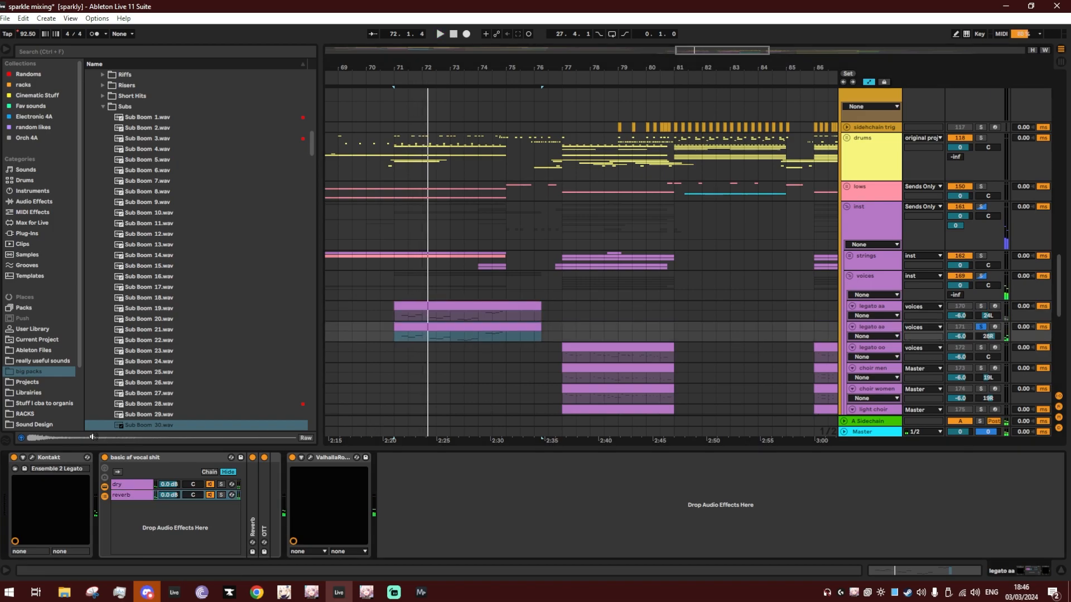
pyautogui.click(33, 457)
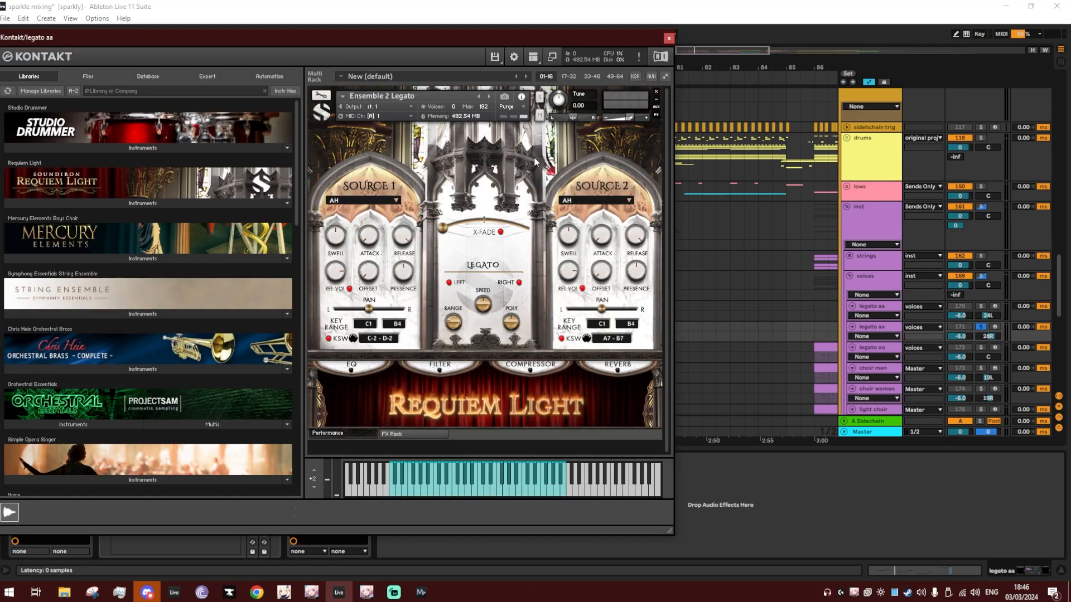
pyautogui.moveTo(642, 36); pyautogui.dragTo(369, 44)
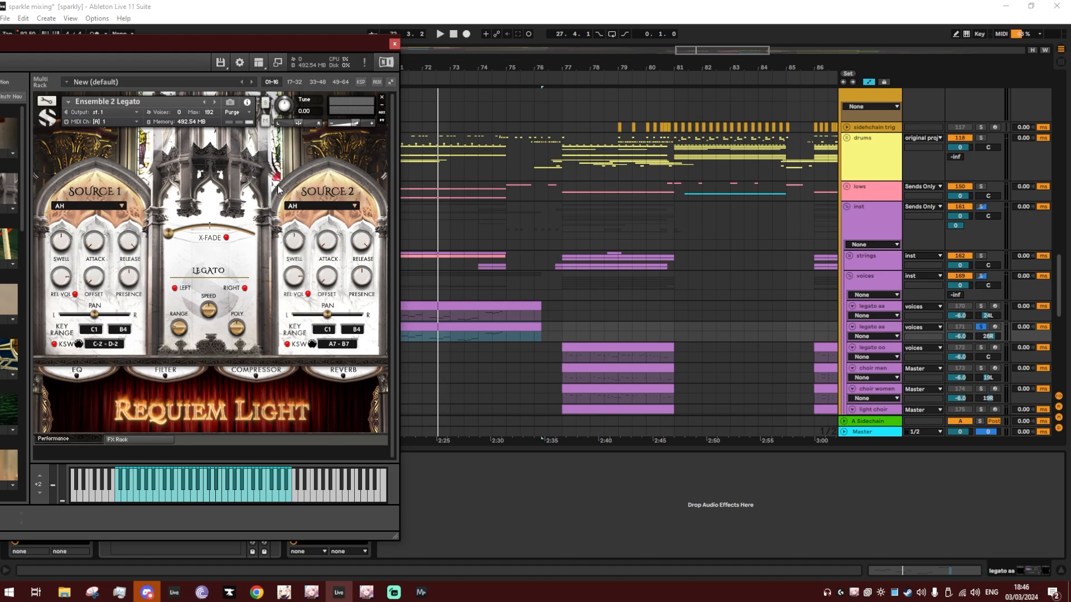
pyautogui.click(468, 96)
# Play the soloed lower legato aa track from 71.1.1 with the device view hidden, stopping in bar 74.
pyautogui.press('space')
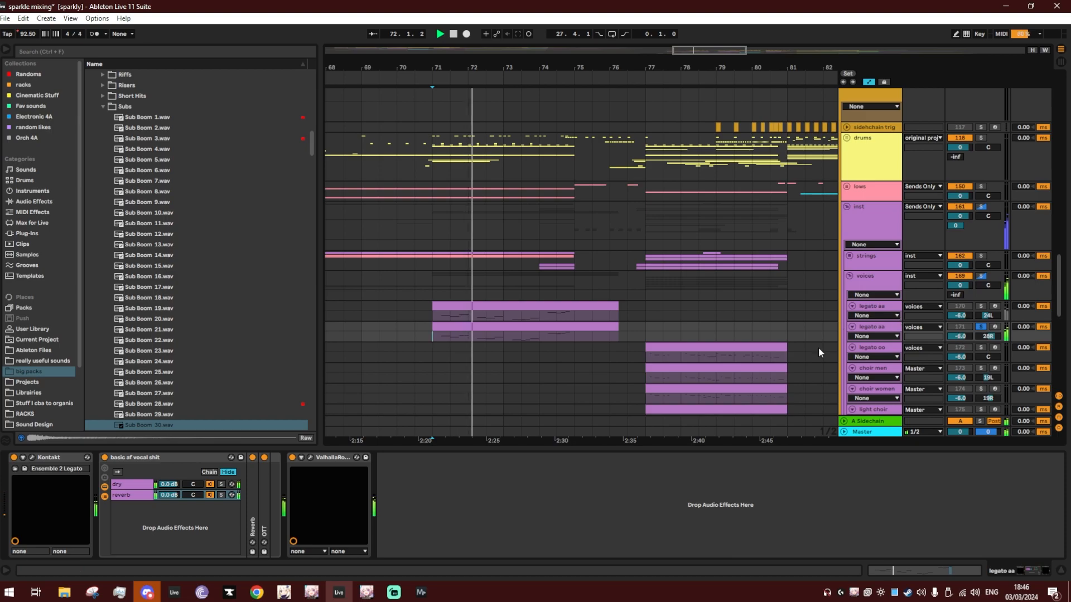
pyautogui.hotkey('ctrl', 'alt', 'l')
pyautogui.scroll(-2, 638, 378)
pyautogui.scroll(-3, 557, 317)
pyautogui.press('-')
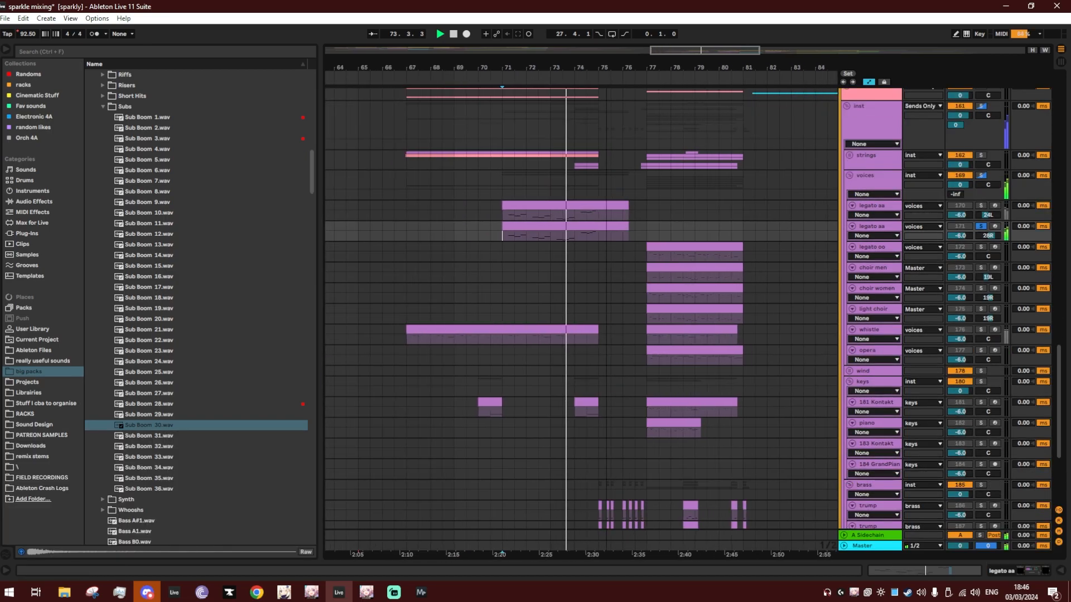
pyautogui.press('space')
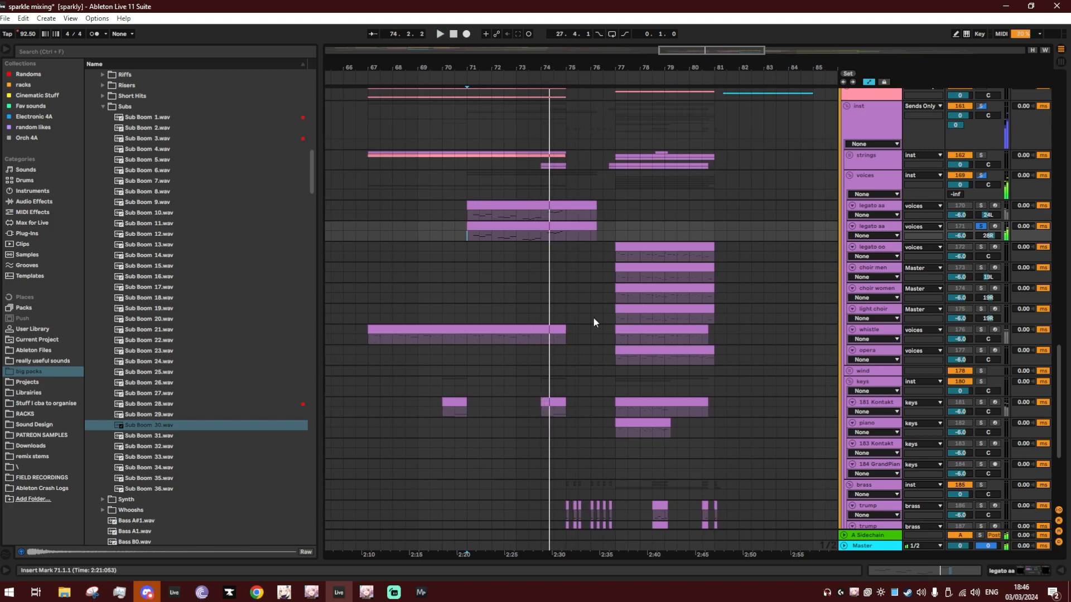
# Fold and unsolo the original project's voices group, and unfold its strings group with the insert mark at 74.1.1.
pyautogui.scroll(4, 626, 382)
pyautogui.click(848, 289)
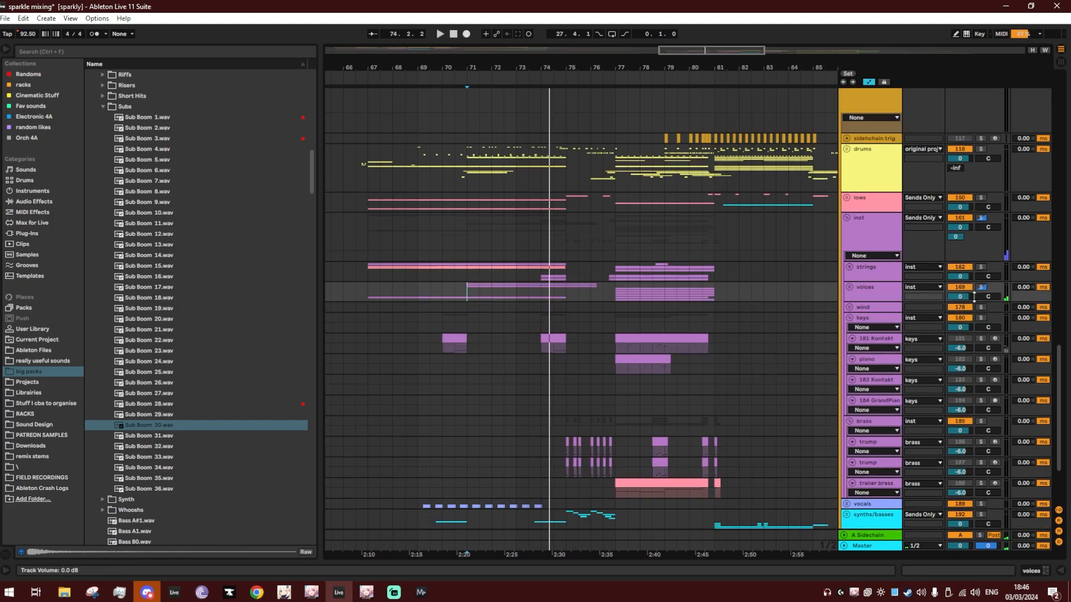
pyautogui.click(540, 274)
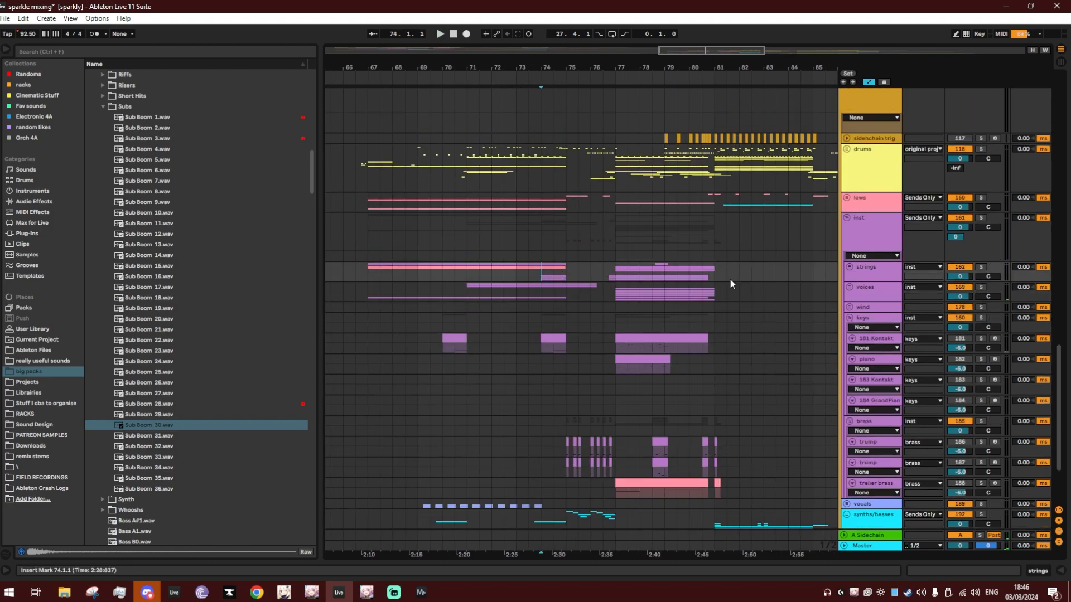
pyautogui.click(850, 267)
pyautogui.scroll(-5, 765, 374)
pyautogui.scroll(10, 761, 414)
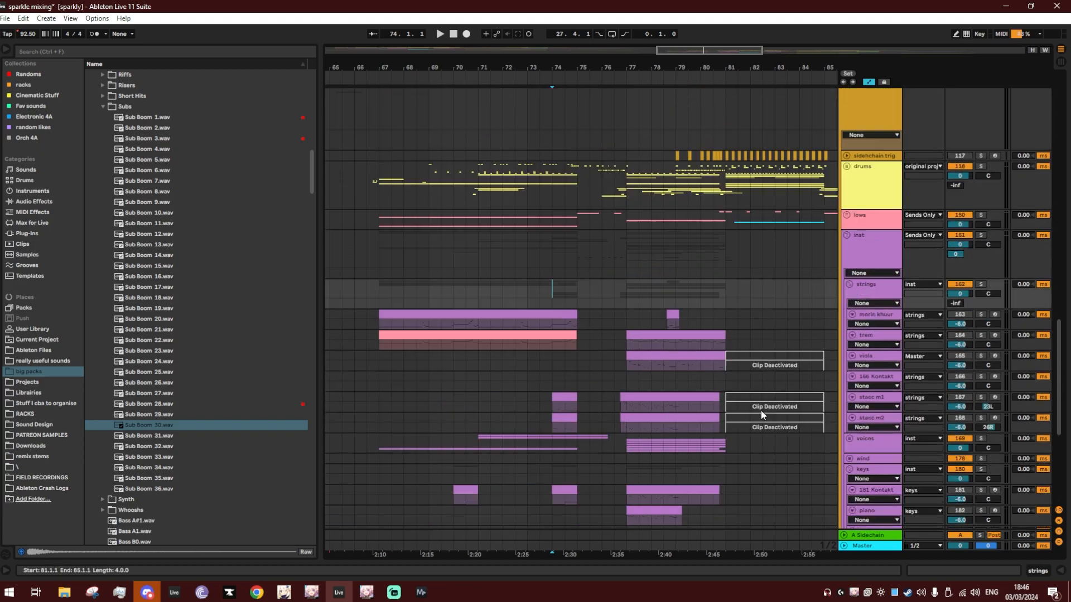
# Solo the Sparkle Trailer audio track and play it from 74.1.1.
pyautogui.click(548, 232)
pyautogui.click(981, 221)
pyautogui.press('space')
pyautogui.moveTo(566, 67); pyautogui.dragTo(489, 80)
pyautogui.click(484, 232)
pyautogui.press('space')
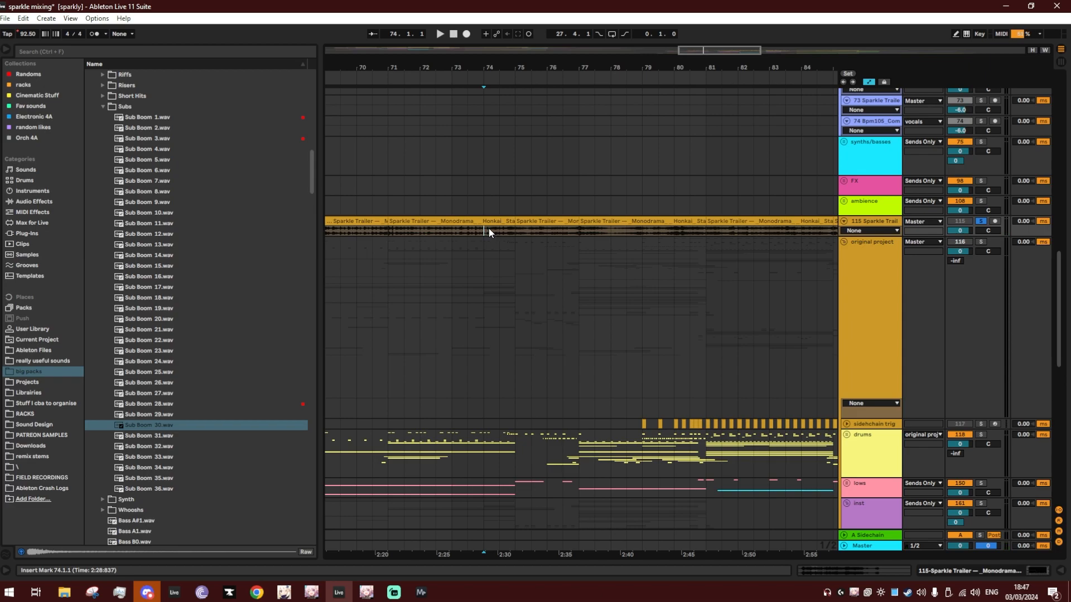
# Solo the stacc m1 and stacc m2 string tracks together and play their clips from 74.1.1.
pyautogui.scroll(-10, 489, 228)
pyautogui.click(493, 281)
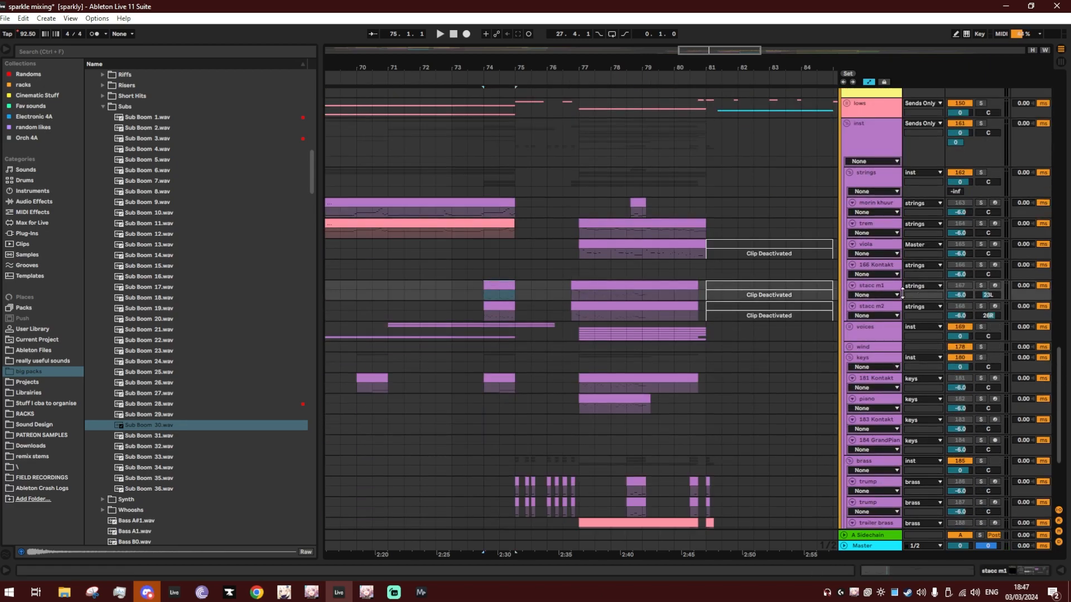
pyautogui.keyDown('shift'); pyautogui.click(878, 304); pyautogui.keyUp('shift')
pyautogui.click(980, 285)
pyautogui.press('space')
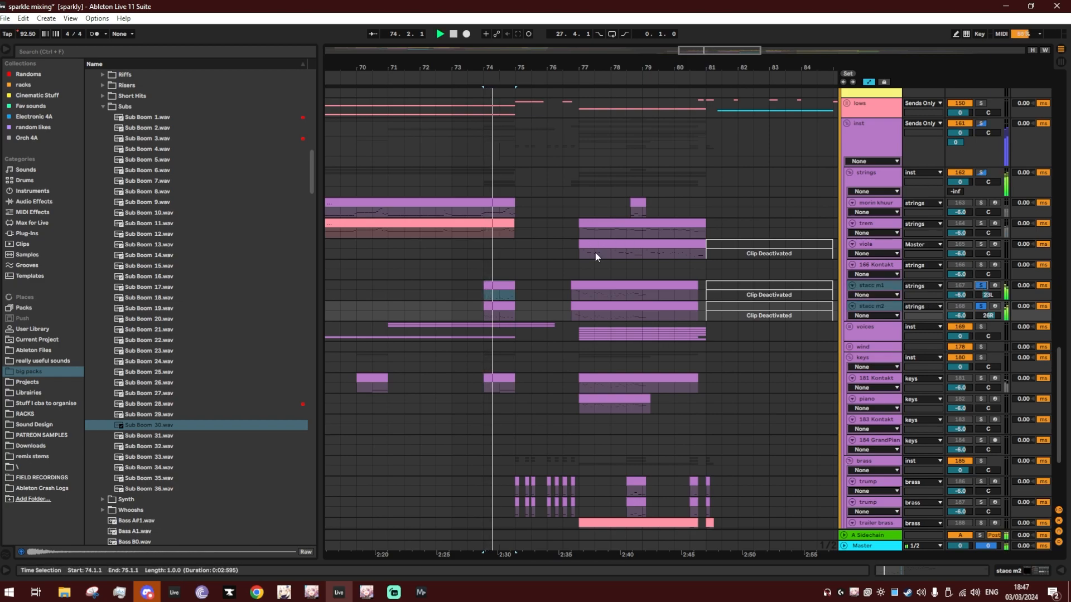
pyautogui.moveTo(507, 69); pyautogui.dragTo(507, 86)
pyautogui.press('space')
# Unsolo the staccato string tracks and play the intro's full arrangement from 9.3.1.
pyautogui.click(980, 285)
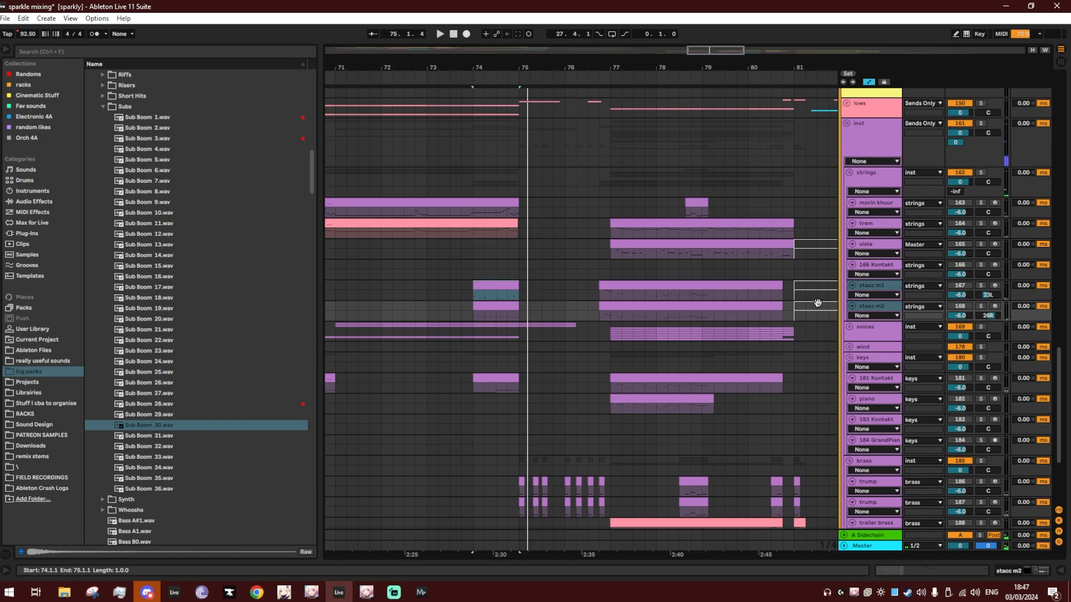
pyautogui.click(980, 203)
pyautogui.keyDown('shift'); pyautogui.click(980, 307); pyautogui.keyUp('shift')
pyautogui.press('space')
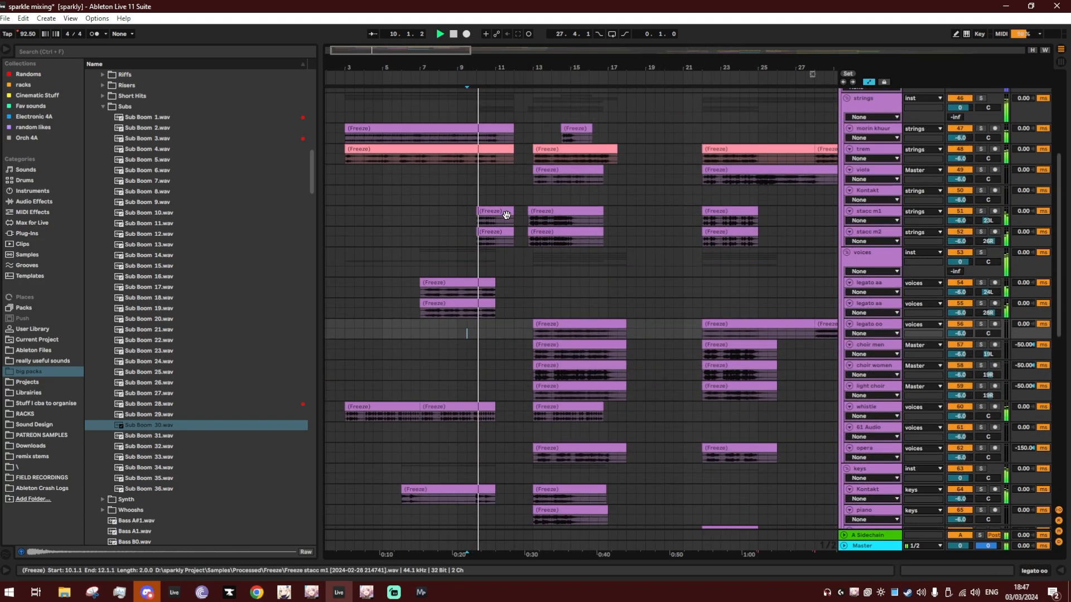
# Fold the inst group during playback to show the drums, synths and FX layers around bar 12.
pyautogui.scroll(3, 506, 215)
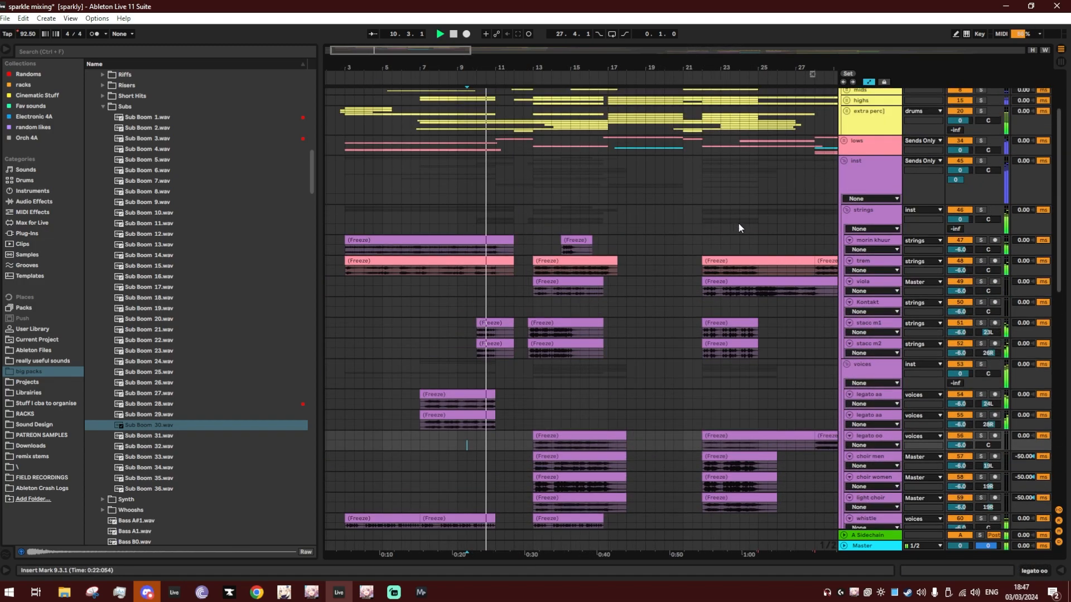
pyautogui.click(847, 180)
pyautogui.click(844, 161)
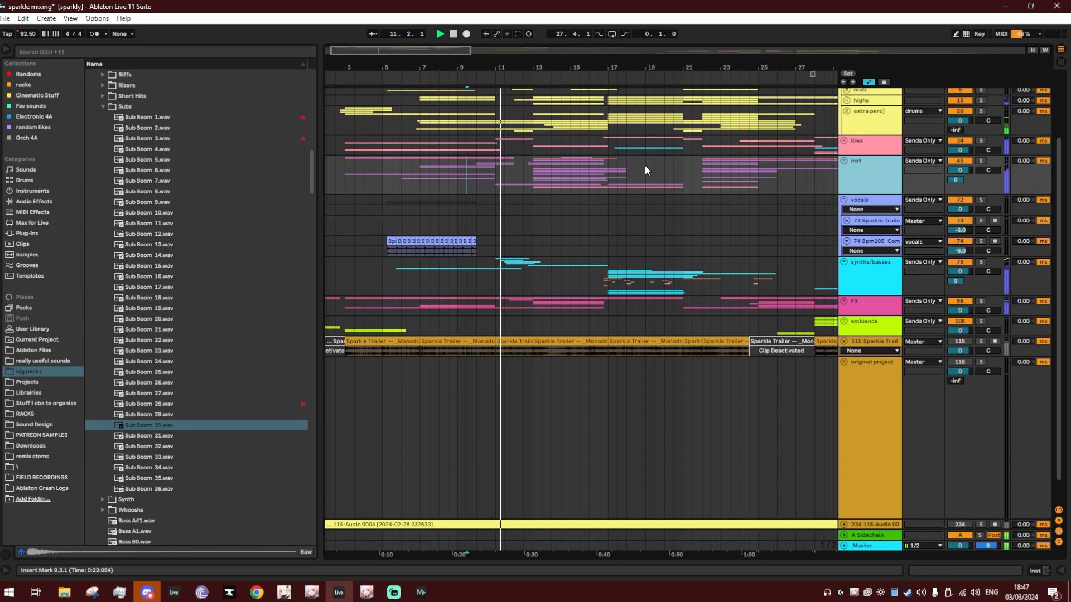
pyautogui.scroll(2, 499, 149)
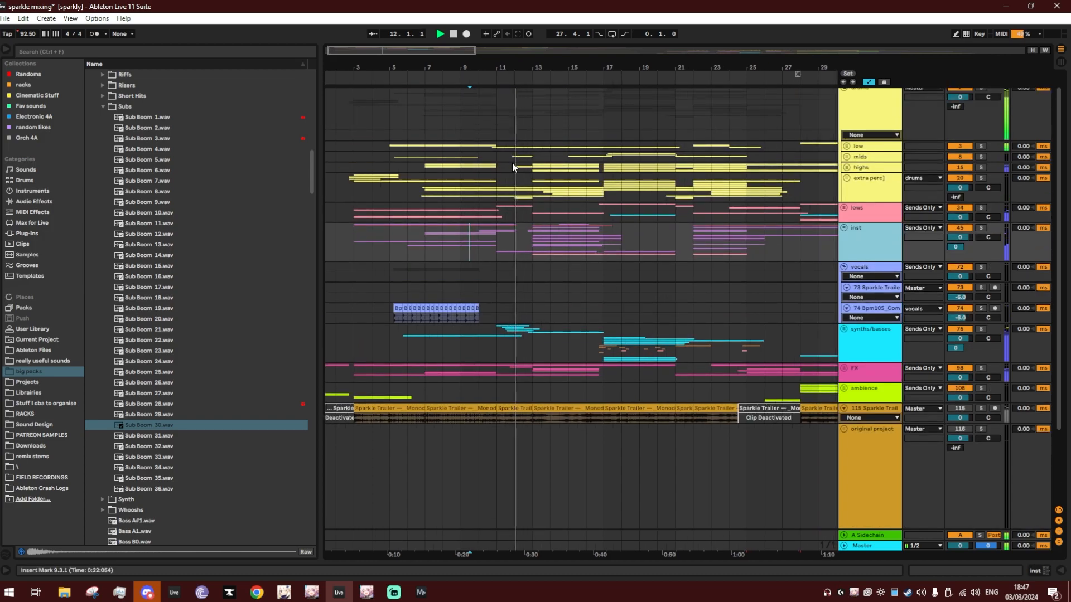
pyautogui.scroll(1, 511, 164)
# Play the soloed hybrid motion tracks in the original project's synths/basses group from 75.1.1.
pyautogui.click(496, 163)
pyautogui.moveTo(530, 71); pyautogui.dragTo(500, 85)
pyautogui.moveTo(640, 65); pyautogui.dragTo(608, 28)
pyautogui.scroll(-3, 673, 362)
pyautogui.moveTo(636, 71)
pyautogui.mouseDown()
pyautogui.moveTo(635, 91)
pyautogui.moveTo(545, 104)
pyautogui.moveTo(680, 92)
pyautogui.mouseUp()
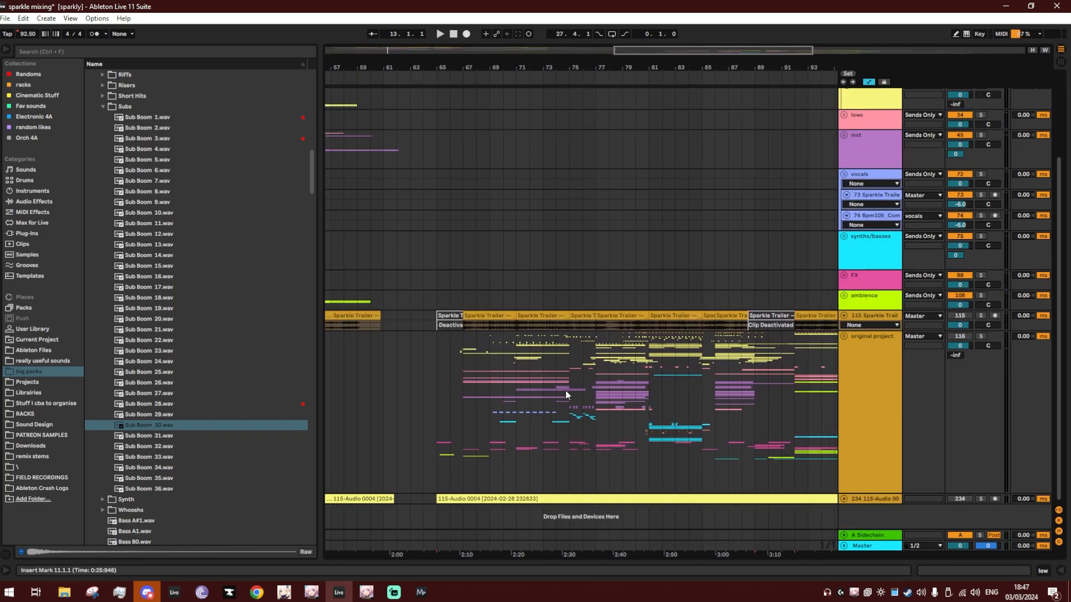
pyautogui.click(568, 385)
pyautogui.moveTo(562, 69); pyautogui.dragTo(561, 89)
pyautogui.press('space')
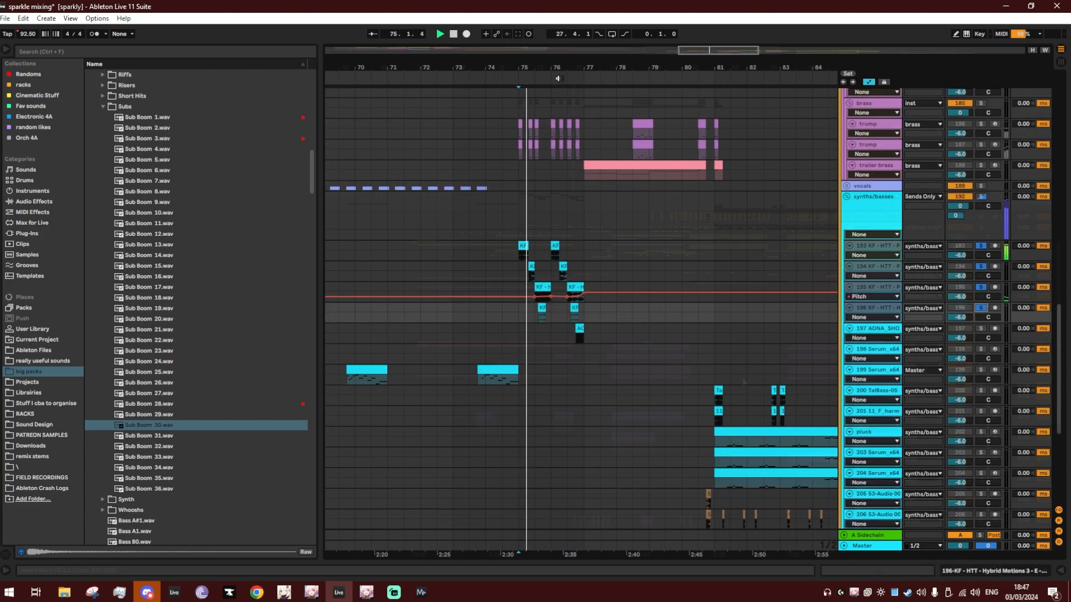
# Play the hybrid motion clips through bars 75 and 76 in a closer view and stop playback.
pyautogui.moveTo(551, 75); pyautogui.dragTo(476, 114)
pyautogui.moveTo(495, 68); pyautogui.dragTo(506, 75)
pyautogui.click(820, 255)
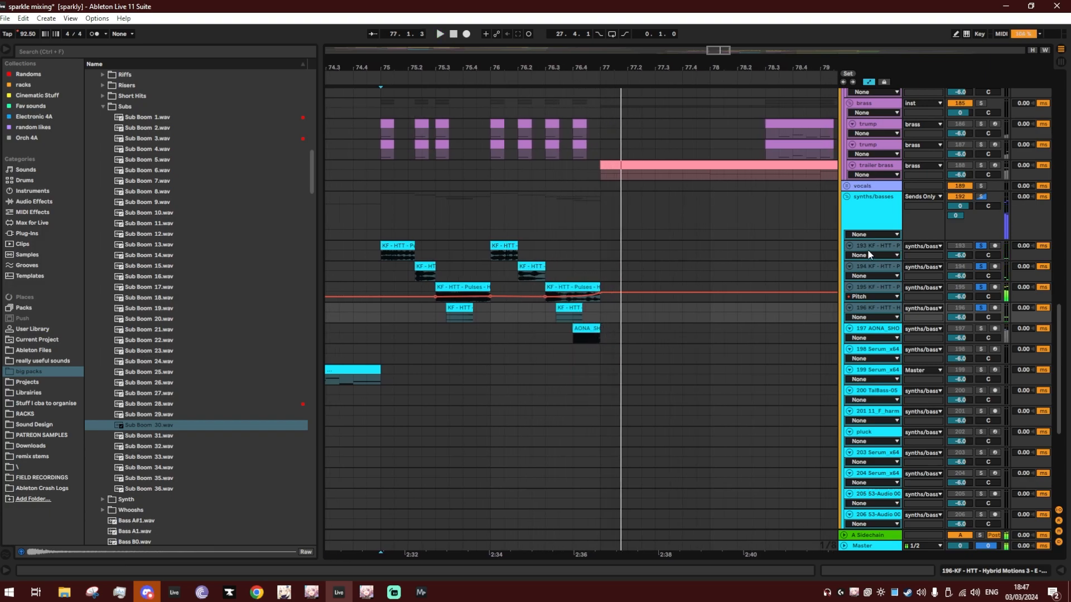
pyautogui.press('space')
# Show the effects of track 193 with its first Hybrid Motions 6 clip and select the 4 Octave Delta rack.
pyautogui.doubleClick(870, 246)
pyautogui.click(406, 246)
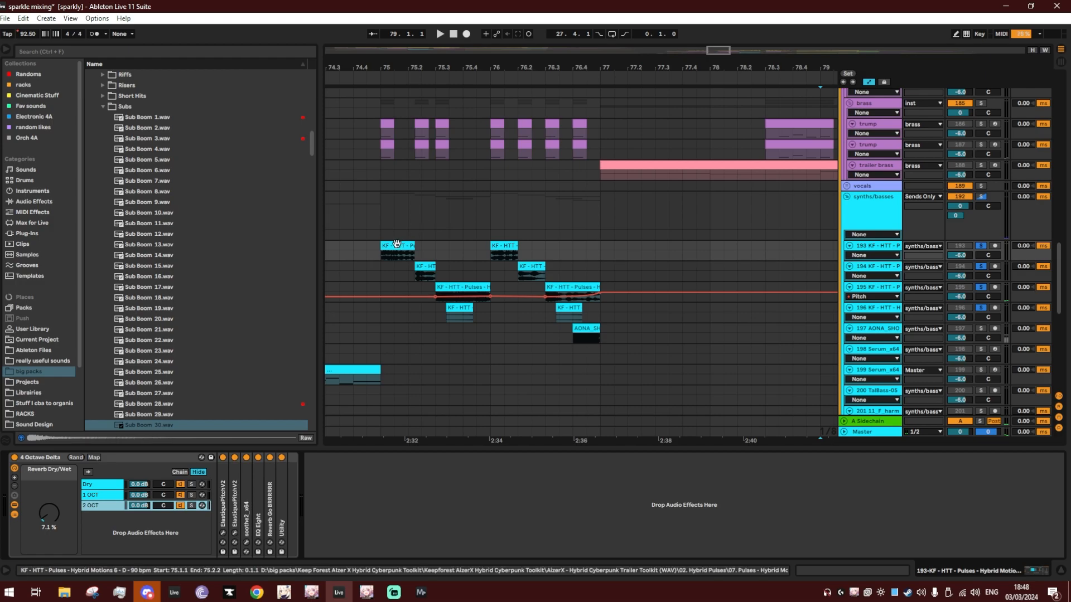
pyautogui.click(141, 455)
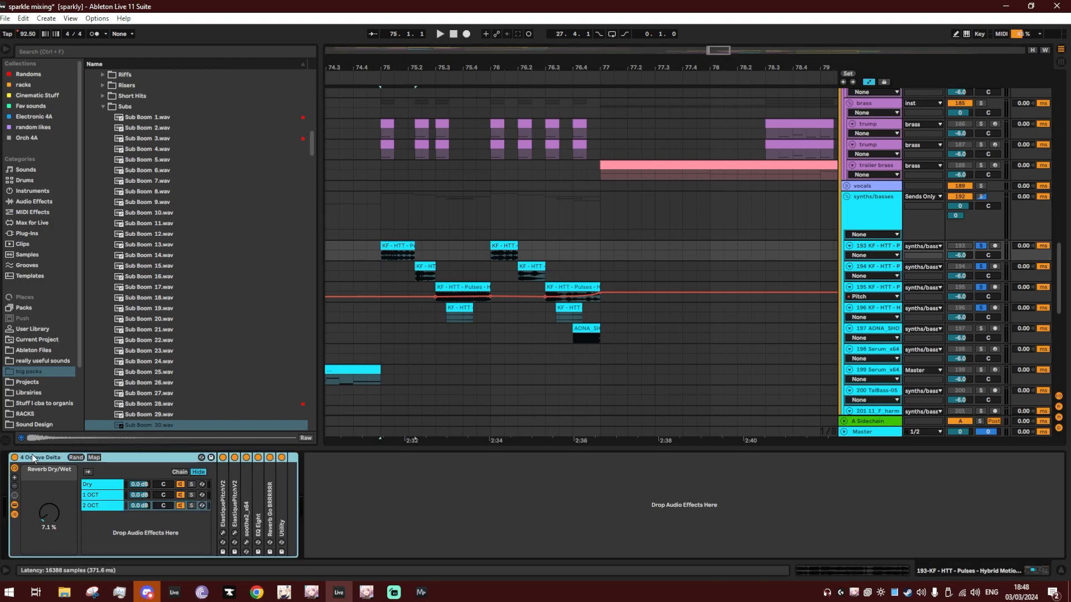
# Locate the track 193 clip's source sample in the browser and look through the surrounding Keepforest toolkit folders.
pyautogui.rightClick(404, 251)
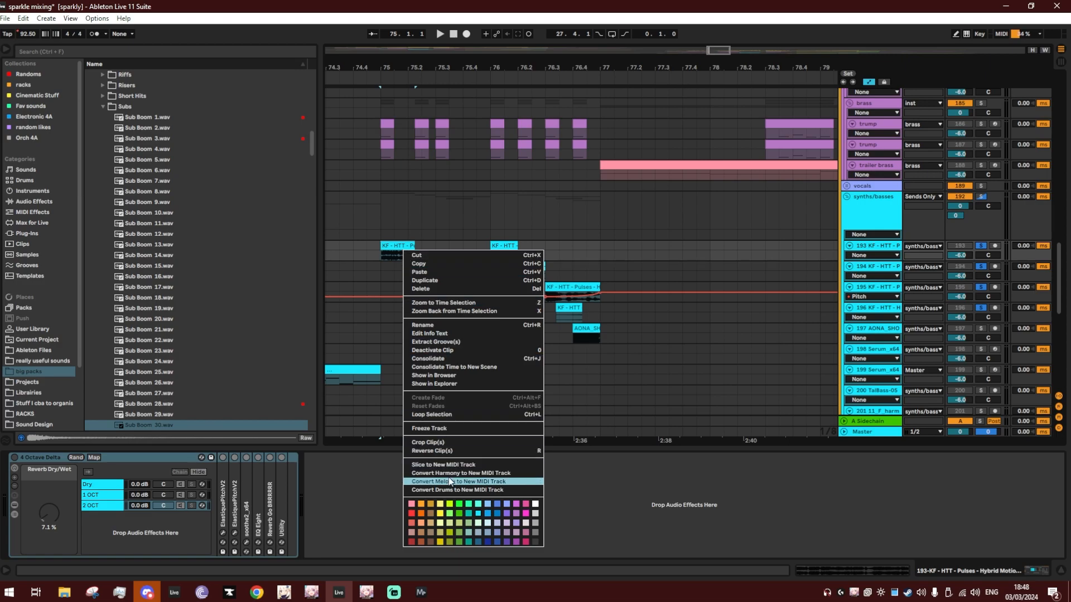
pyautogui.click(451, 375)
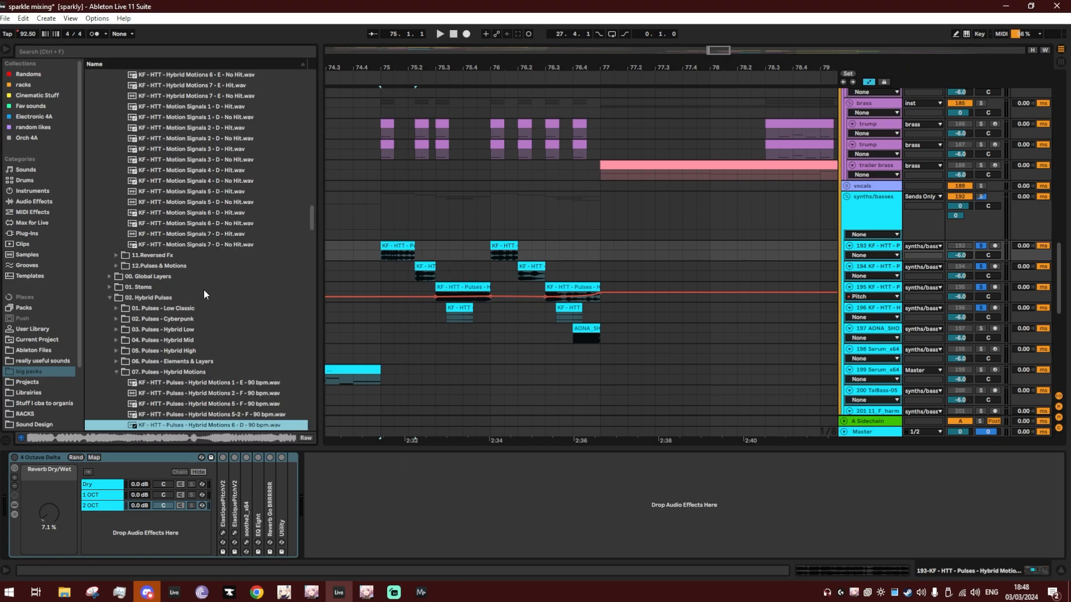
pyautogui.scroll(10, 200, 335)
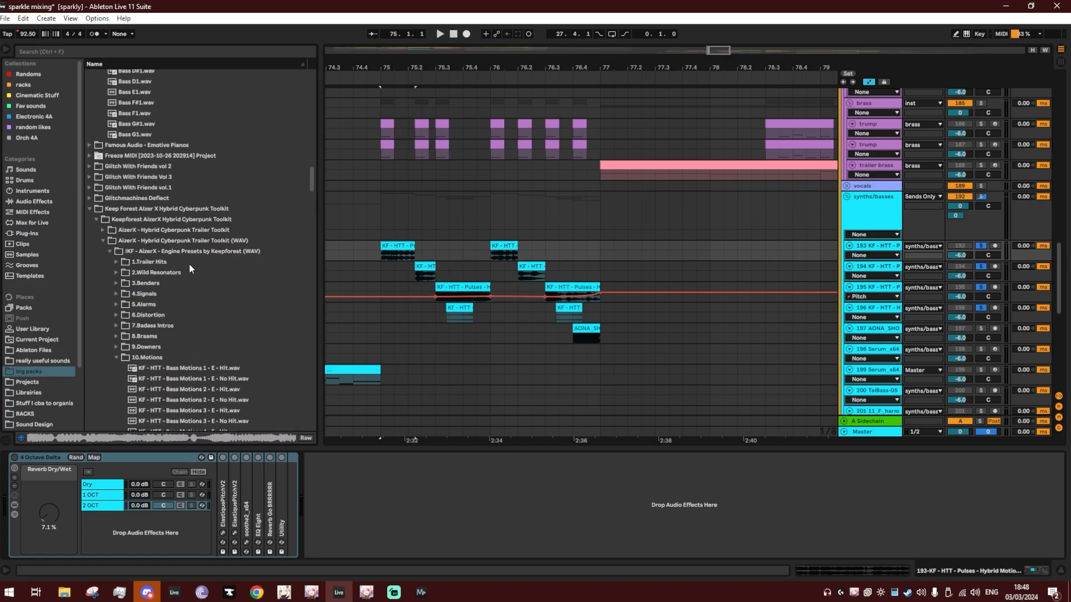
pyautogui.scroll(-1, 188, 270)
pyautogui.scroll(-15, 189, 265)
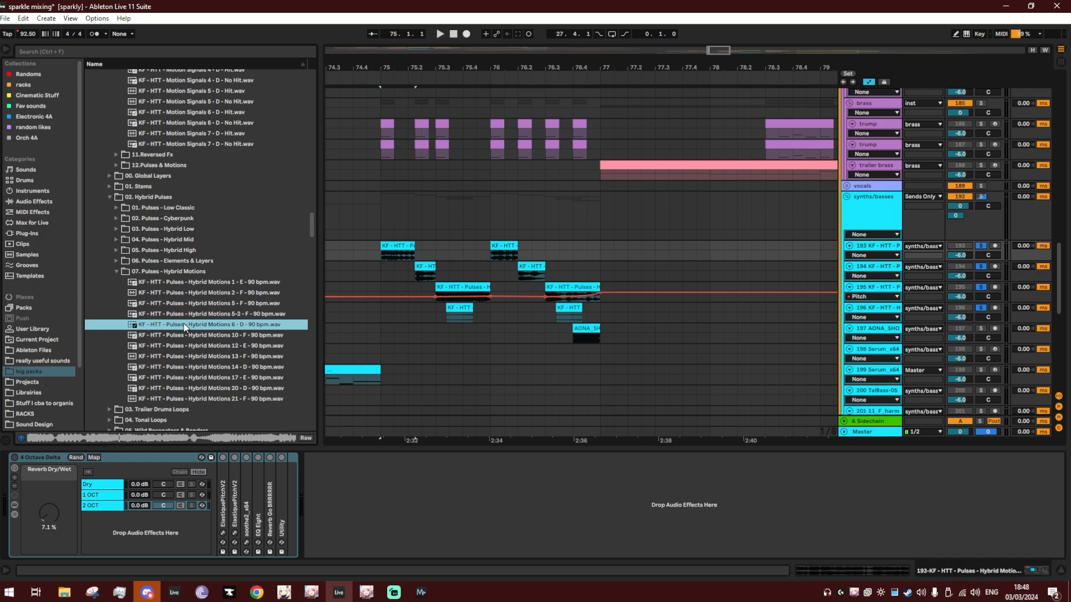
pyautogui.scroll(1, 185, 327)
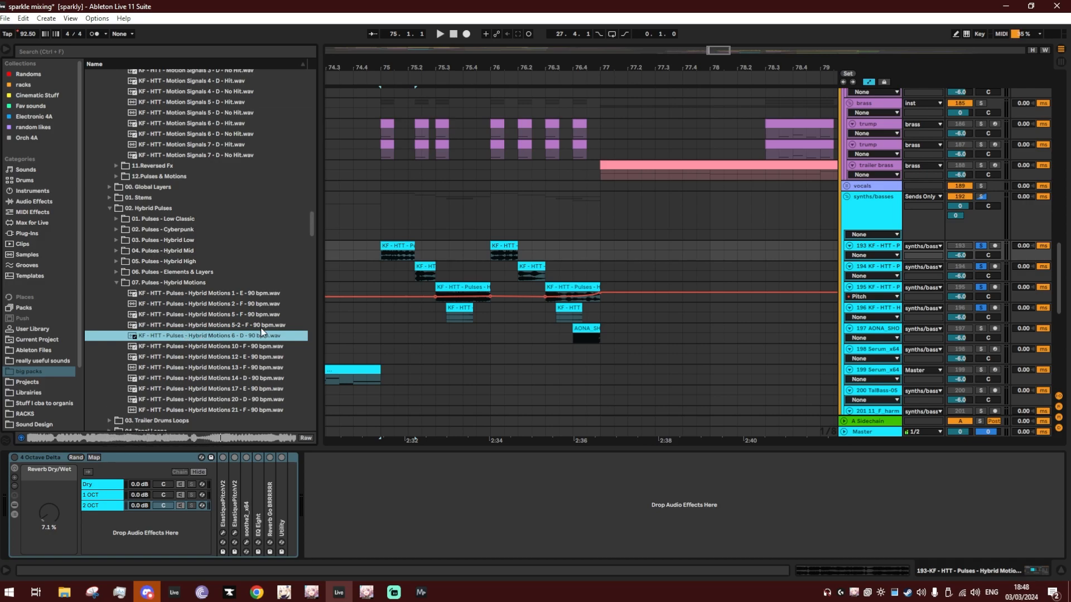
# Mute the 1 OCT and 2 OCT chains of the 4 Octave Delta rack and play the Dry chain alone from 75.1.1.
pyautogui.click(388, 248)
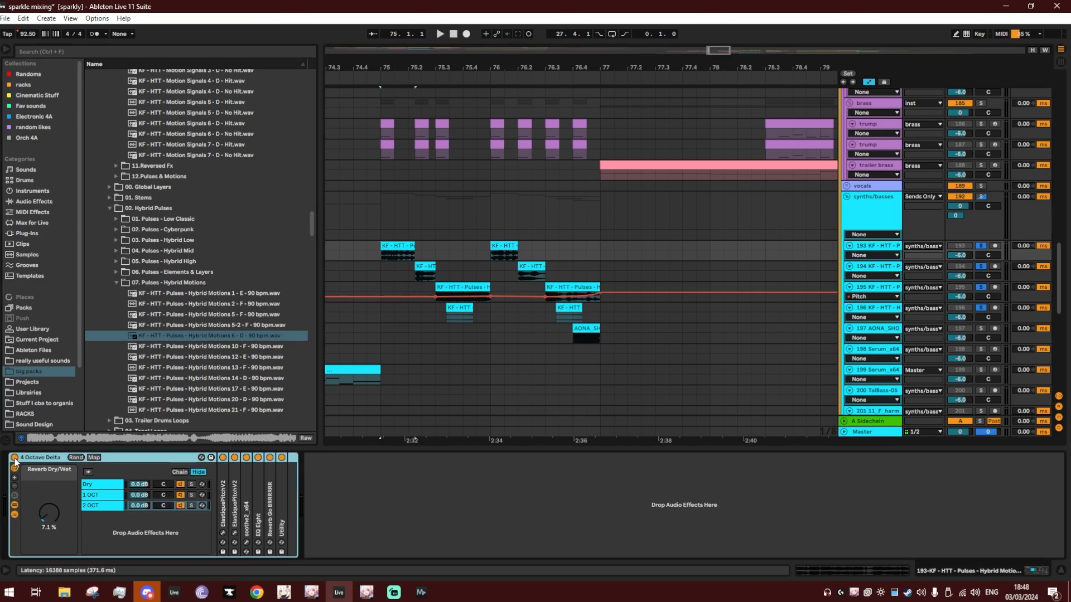
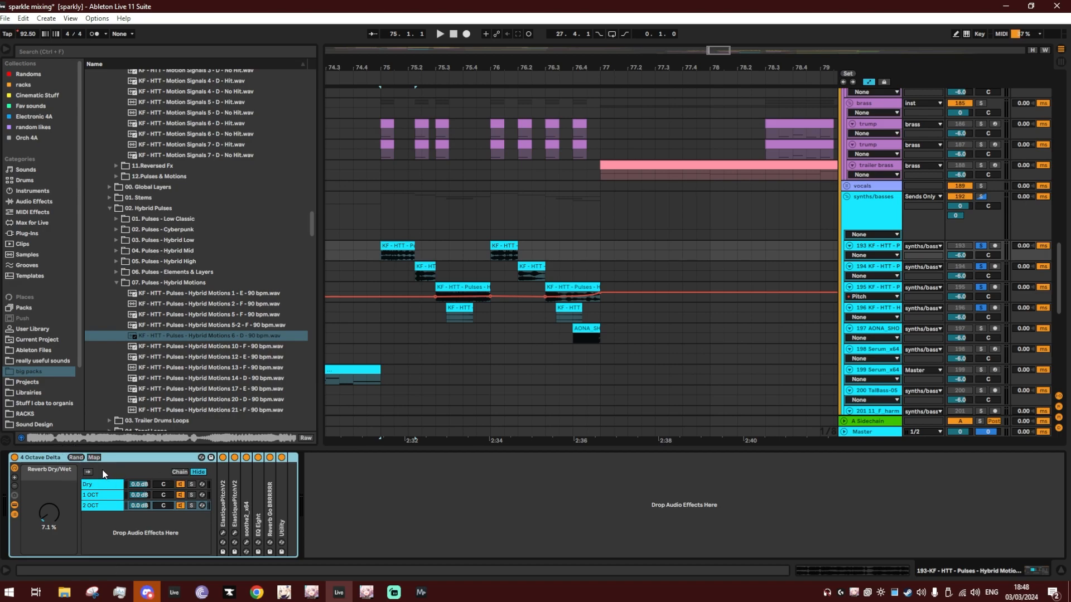
pyautogui.click(179, 496)
pyautogui.click(179, 504)
pyautogui.click(110, 486)
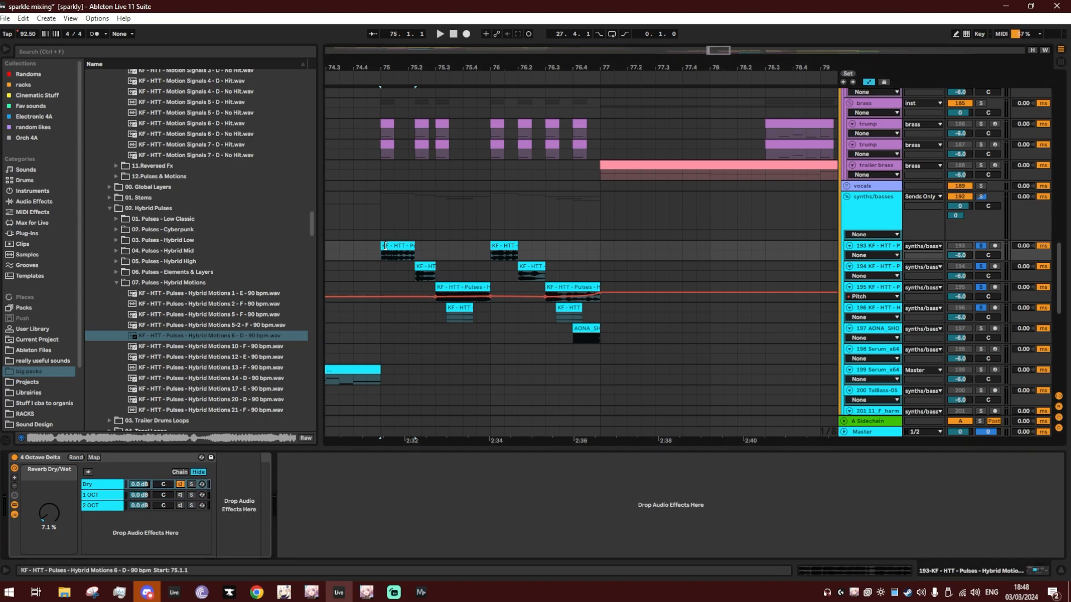
pyautogui.press('space')
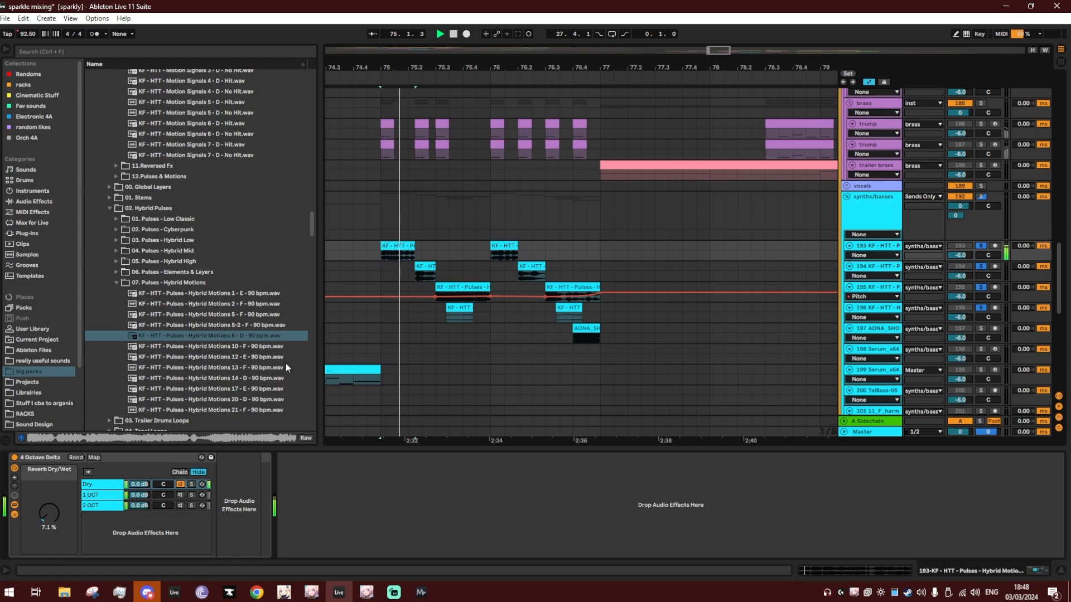
# Solo the 1 OCT chain and check its ElastiquePitchV2 and soothe2 plugin windows during playback, closing both.
pyautogui.click(183, 494)
pyautogui.click(241, 458)
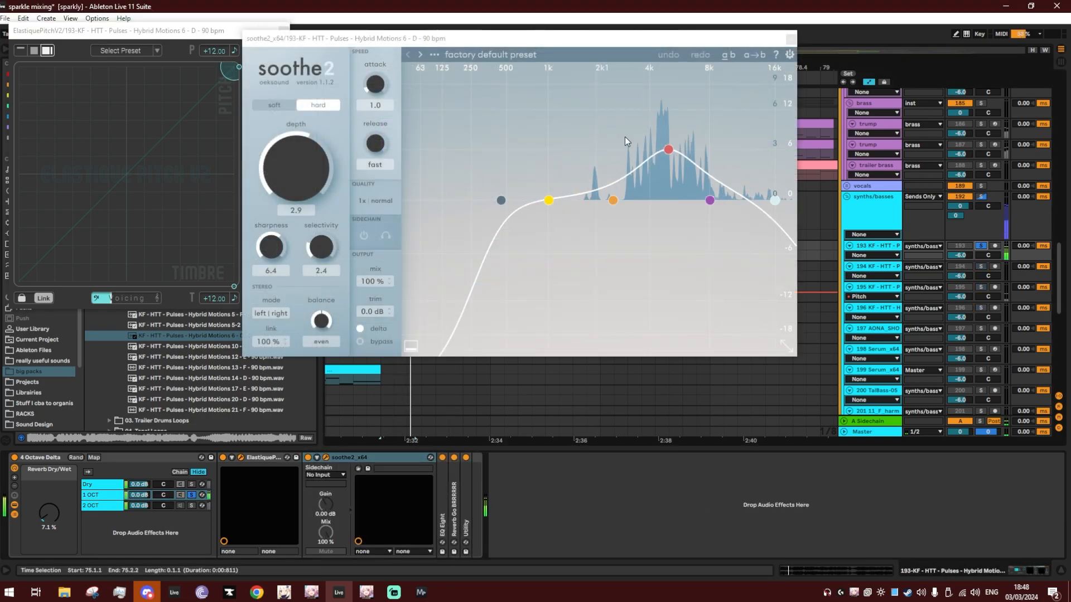
pyautogui.click(791, 41)
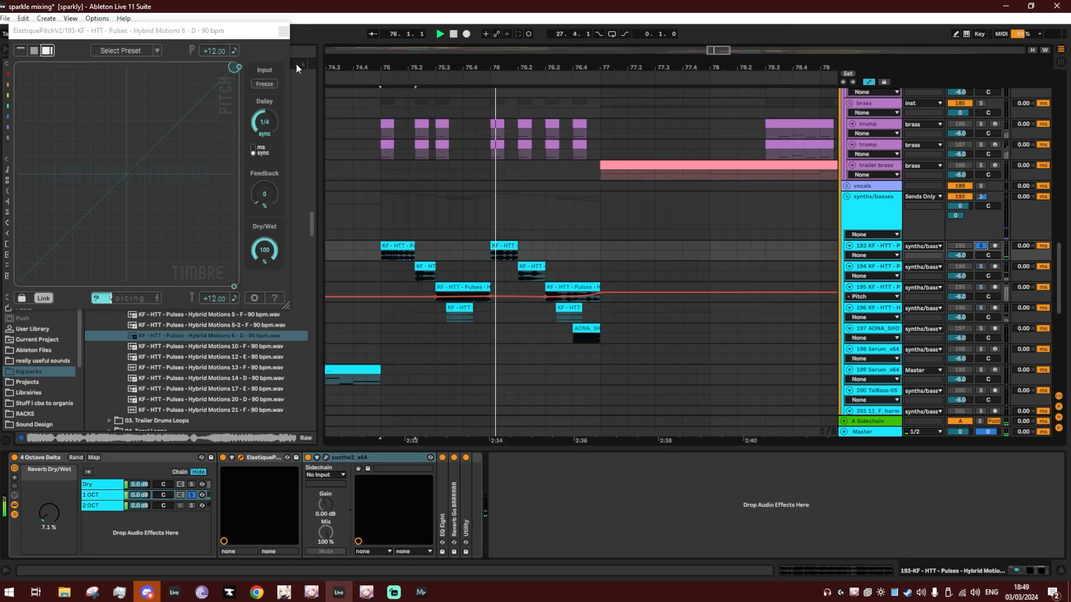
pyautogui.click(283, 30)
# Expand the 1 OCT chain's EQ Eight, Reverb Go BRRRRRR and Utility devices to examine their settings.
pyautogui.doubleClick(441, 490)
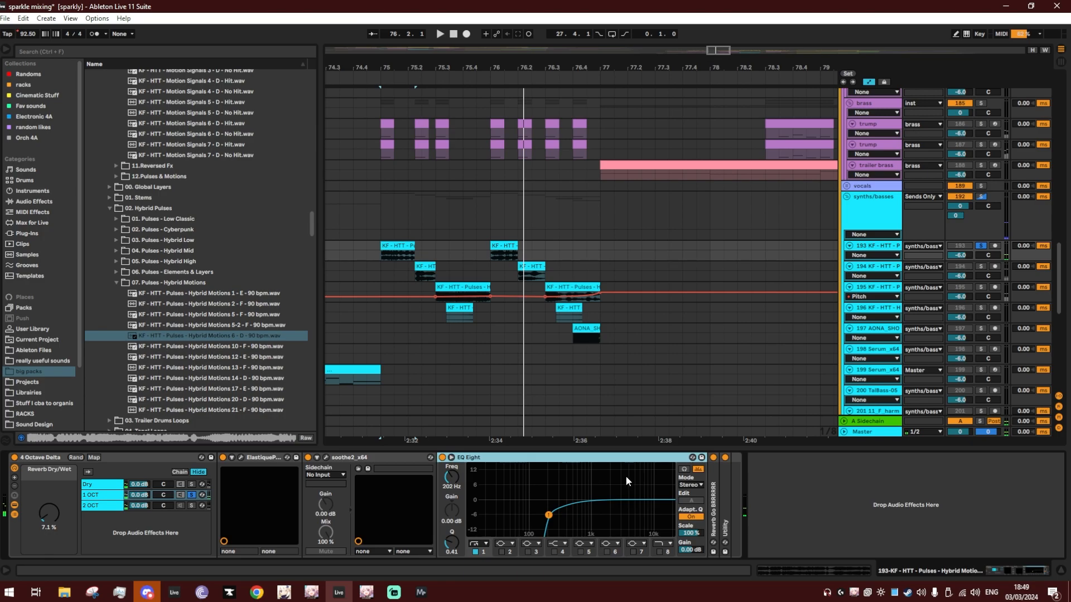
pyautogui.doubleClick(715, 510)
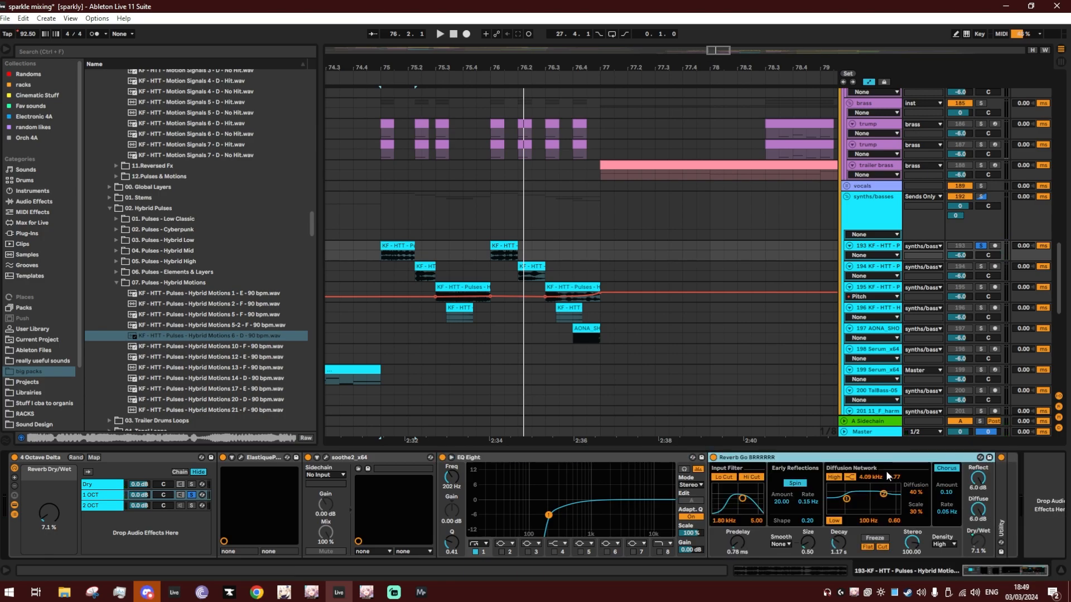
pyautogui.doubleClick(1001, 500)
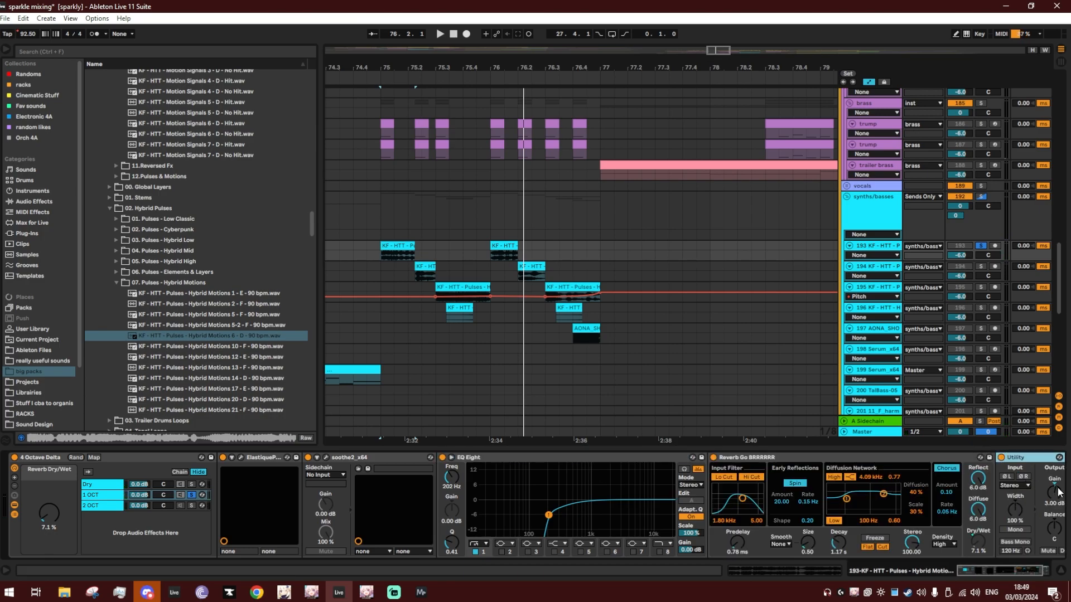
# Solo the 2 OCT chain, play it and examine its soothe2, EQ Eight, reverb and Utility settings.
pyautogui.click(190, 505)
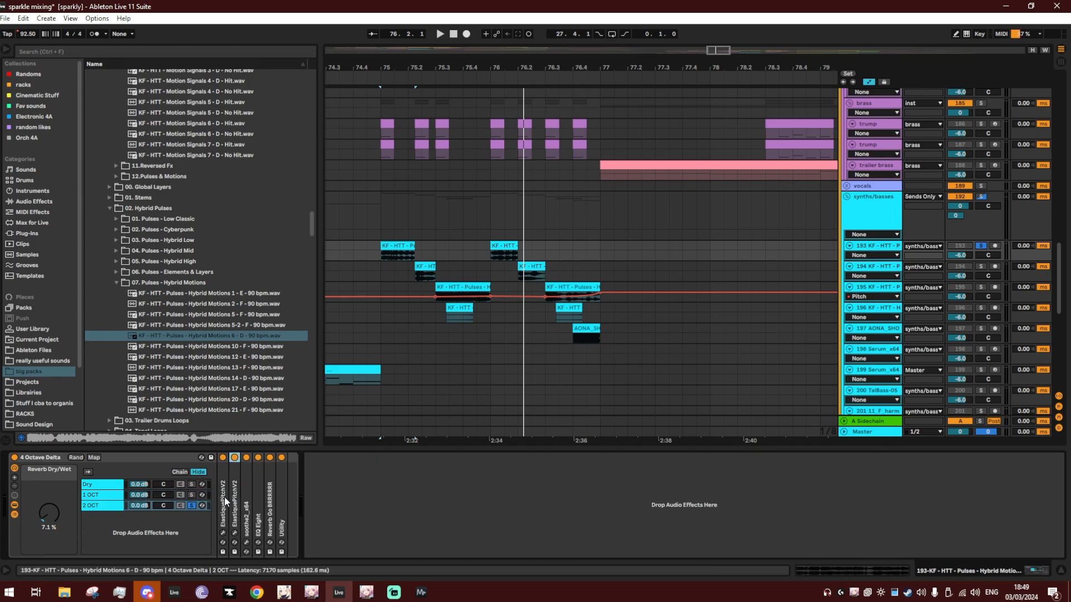
pyautogui.doubleClick(246, 502)
pyautogui.press('space')
pyautogui.moveTo(583, 56); pyautogui.dragTo(340, 52)
pyautogui.doubleClick(381, 519)
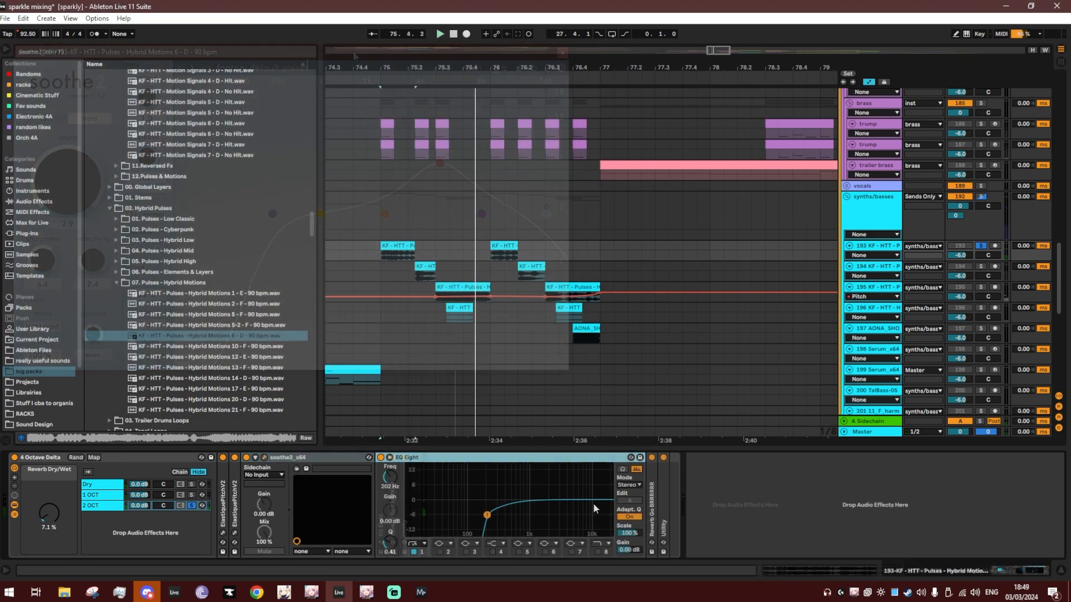
pyautogui.doubleClick(655, 510)
pyautogui.doubleClick(937, 512)
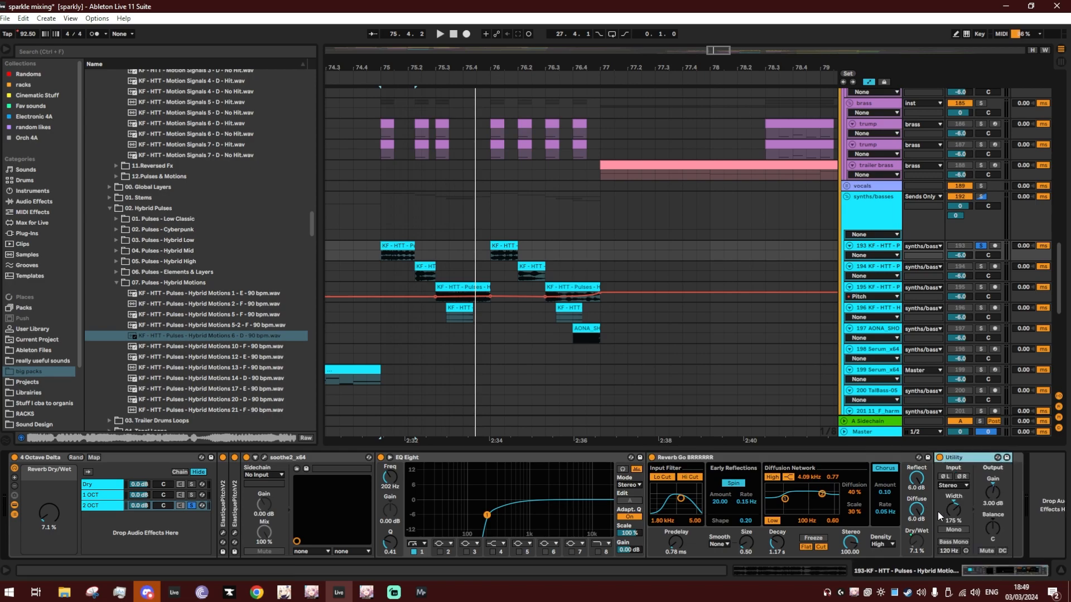
# Compare the first pulse clip from 75.1.1 with the 4 Octave Delta rack bypassed and enabled, leaving the rack on.
pyautogui.press('space')
pyautogui.press('space')
pyautogui.press('space')
pyautogui.click(14, 457)
pyautogui.press('space')
pyautogui.press('space')
pyautogui.click(14, 458)
pyautogui.press('space')
pyautogui.press('space')
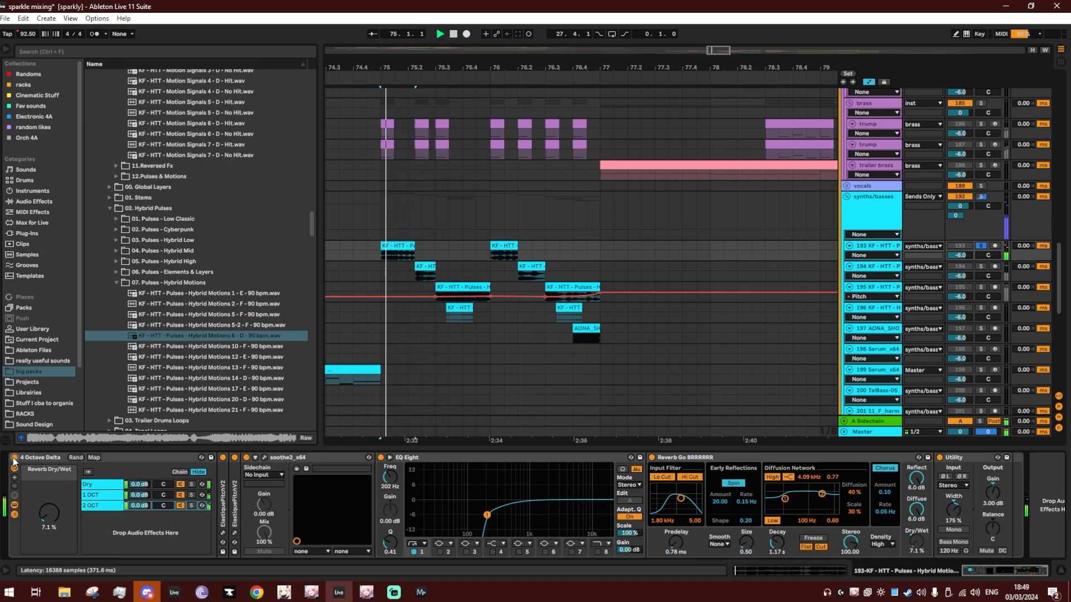
# Solo track 194 and locate its clip at 75.2.2 as a source sample in the browser.
pyautogui.click(434, 275)
pyautogui.press('space')
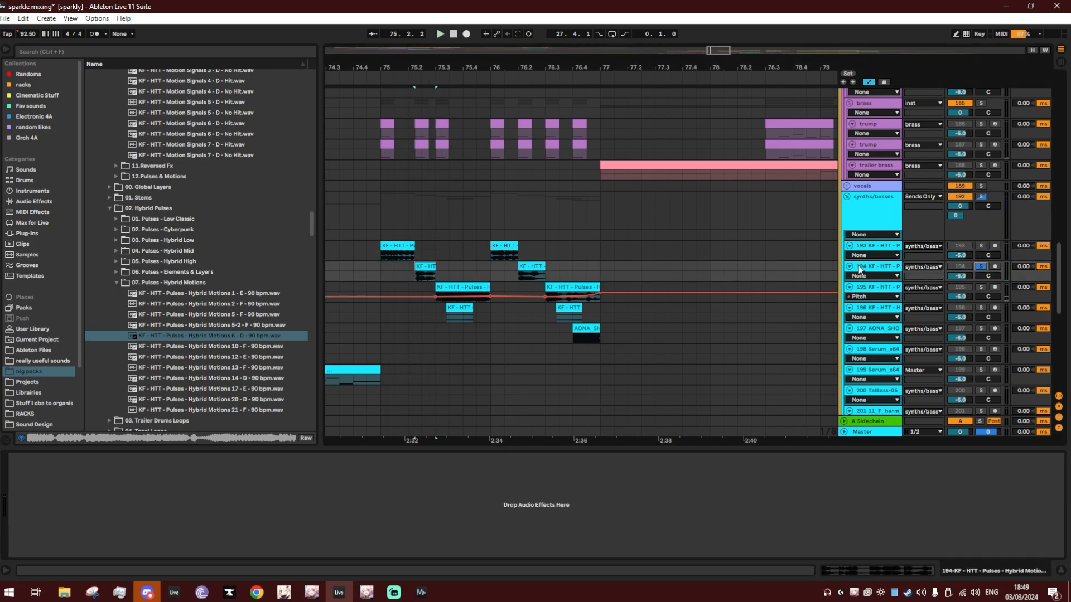
pyautogui.rightClick(423, 269)
pyautogui.click(469, 393)
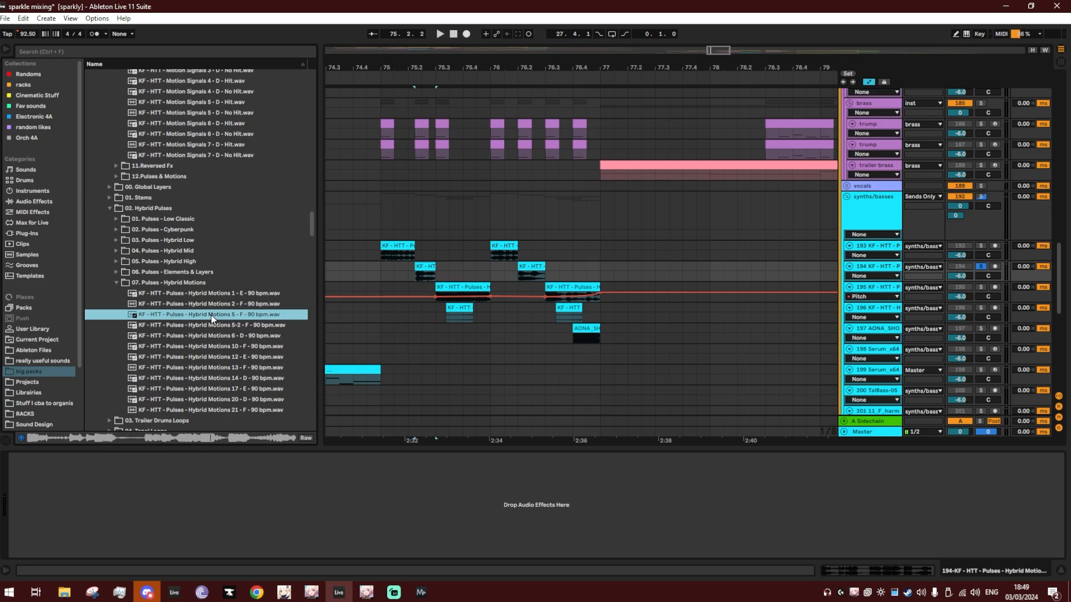
# Play the track 194 clip from 75.2.2 and open its waveform and clip settings.
pyautogui.click(430, 265)
pyautogui.press('space')
pyautogui.doubleClick(430, 266)
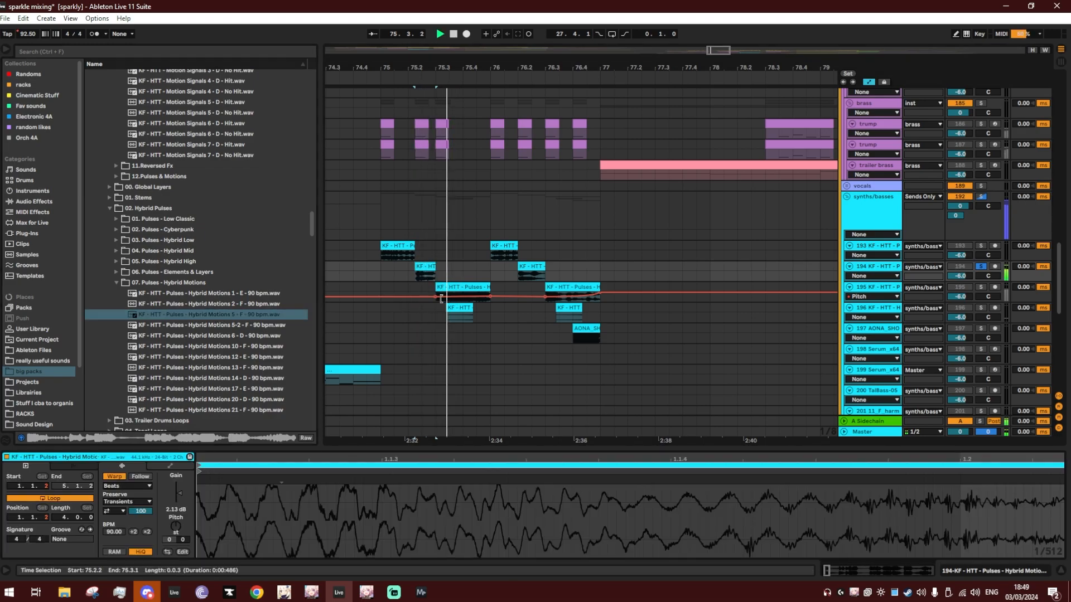
pyautogui.press('space')
# Solo track 195 and play its pitch-automated pulse clips from 75.3.1.
pyautogui.click(475, 295)
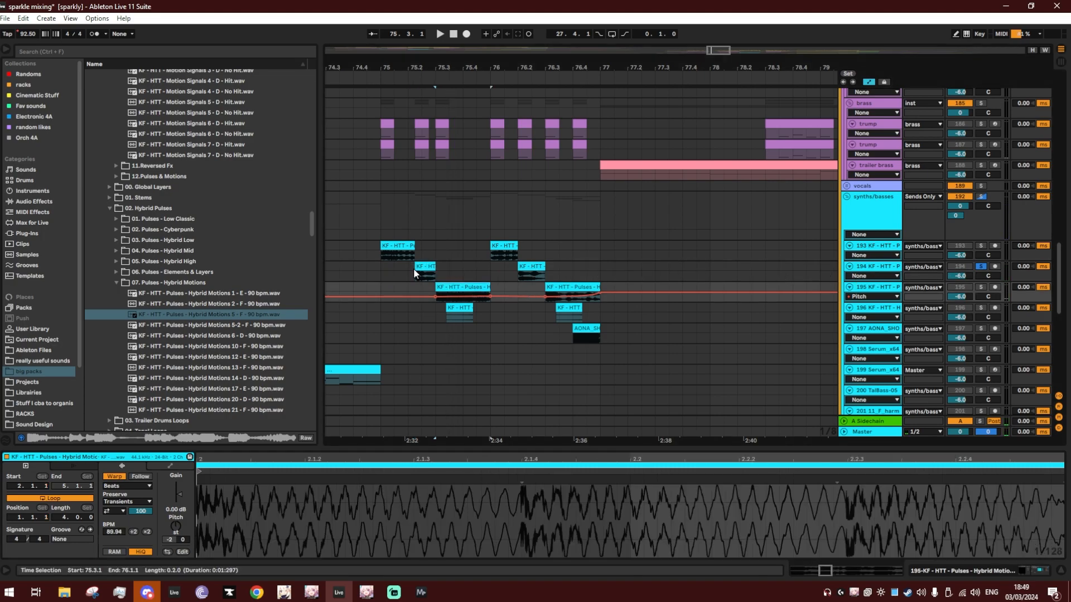
pyautogui.click(980, 287)
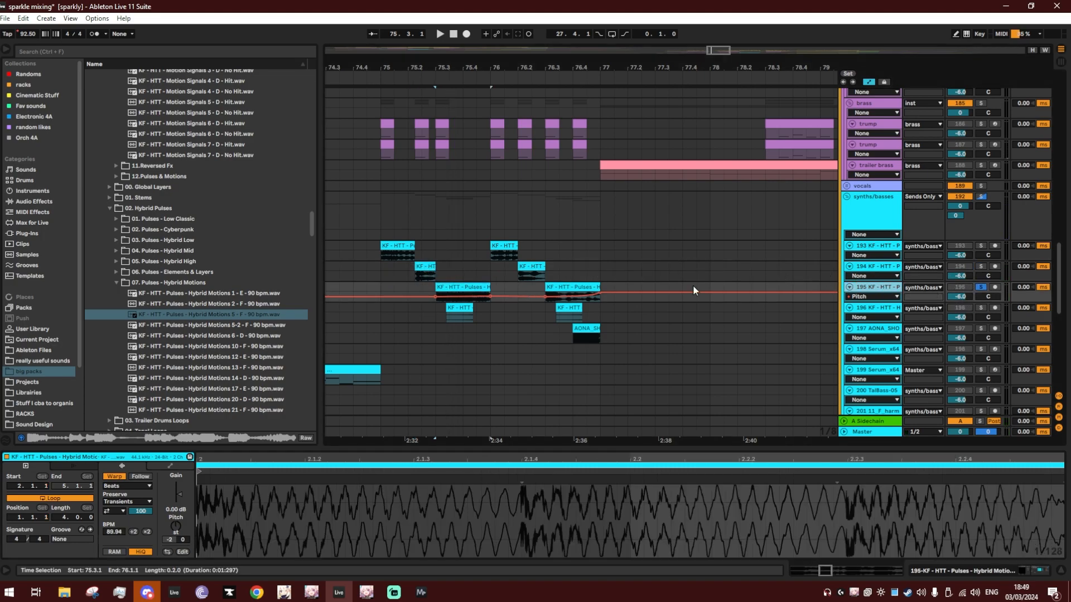
pyautogui.press('space')
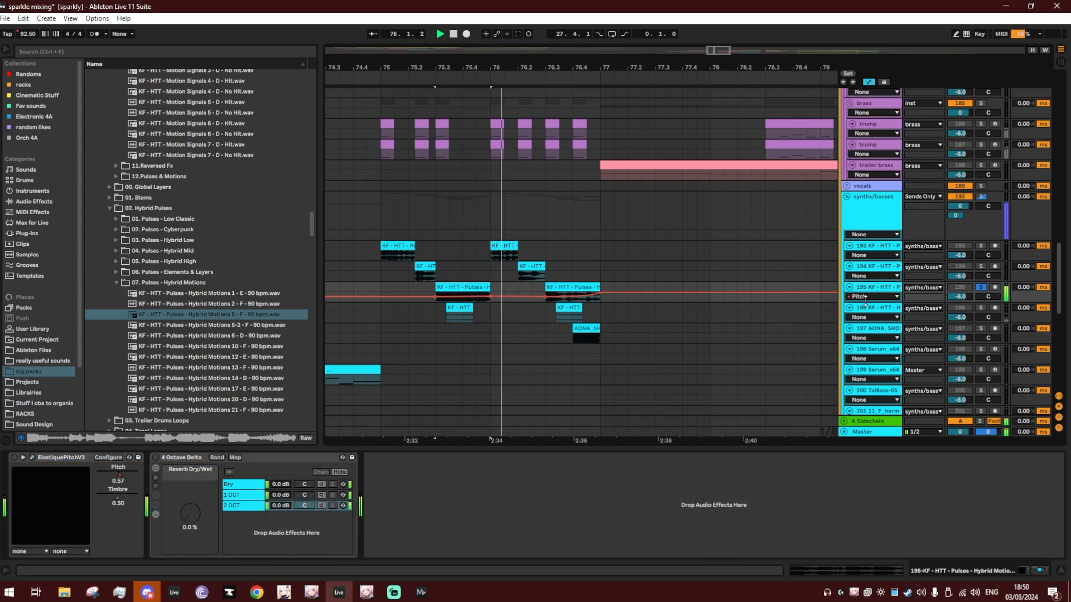
# Make track 195 taller to show its pitch automation and locate its first clip's sample in the browser.
pyautogui.moveTo(876, 302); pyautogui.dragTo(875, 332)
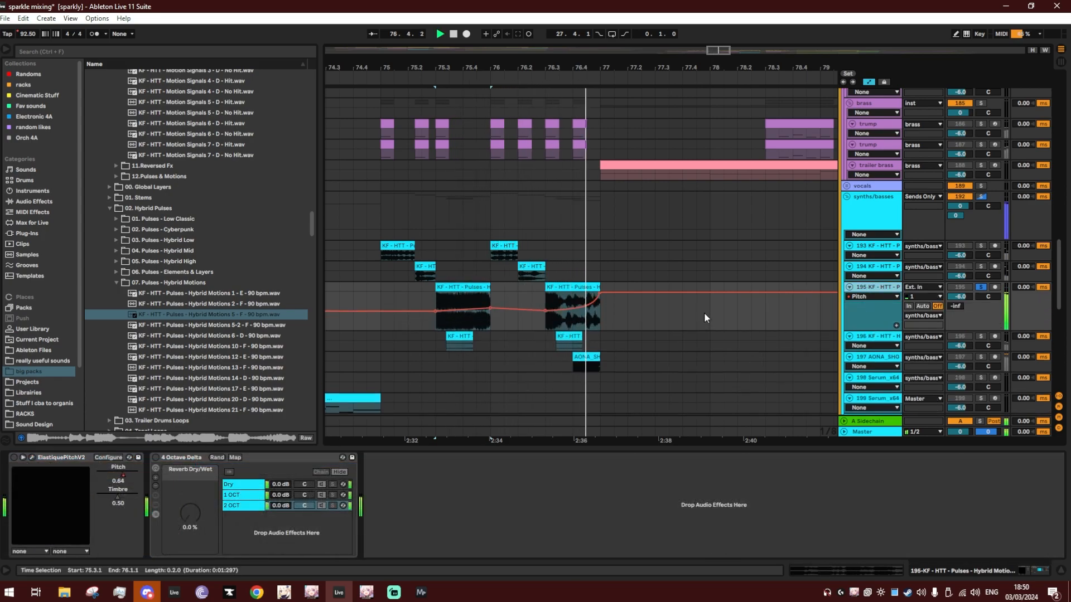
pyautogui.rightClick(464, 287)
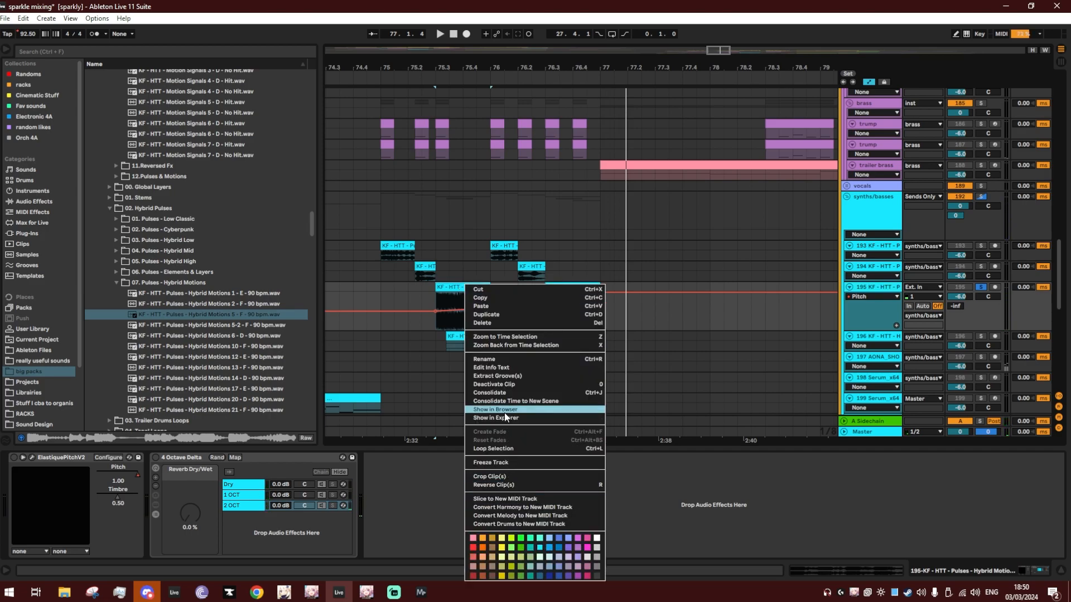
pyautogui.click(180, 378)
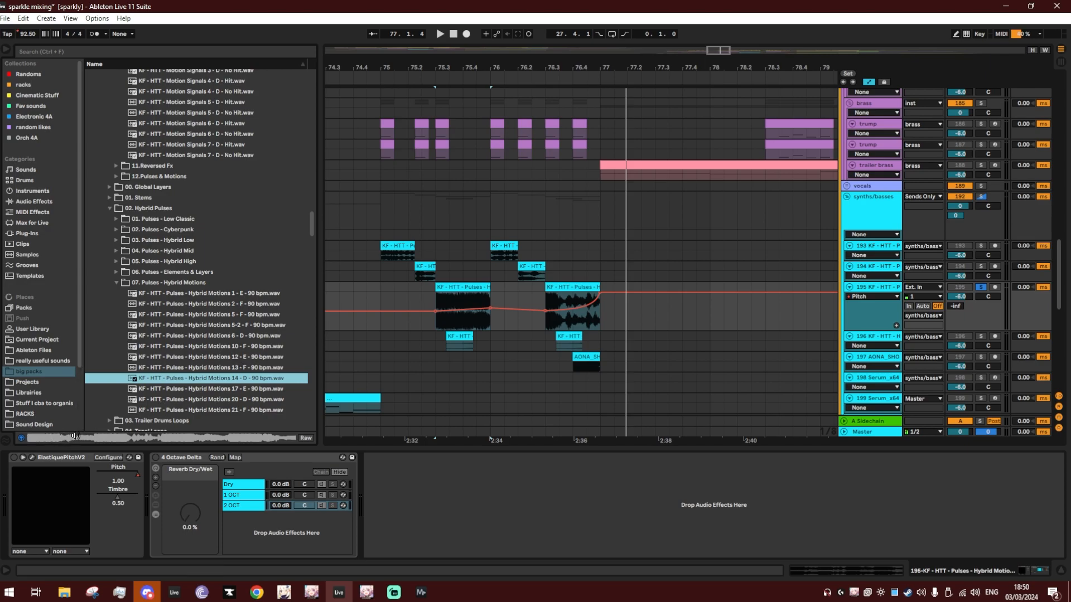
# Enable ElastiquePitchV2 on track 195 and replay its first pulse clip from 75.3.1.
pyautogui.click(14, 457)
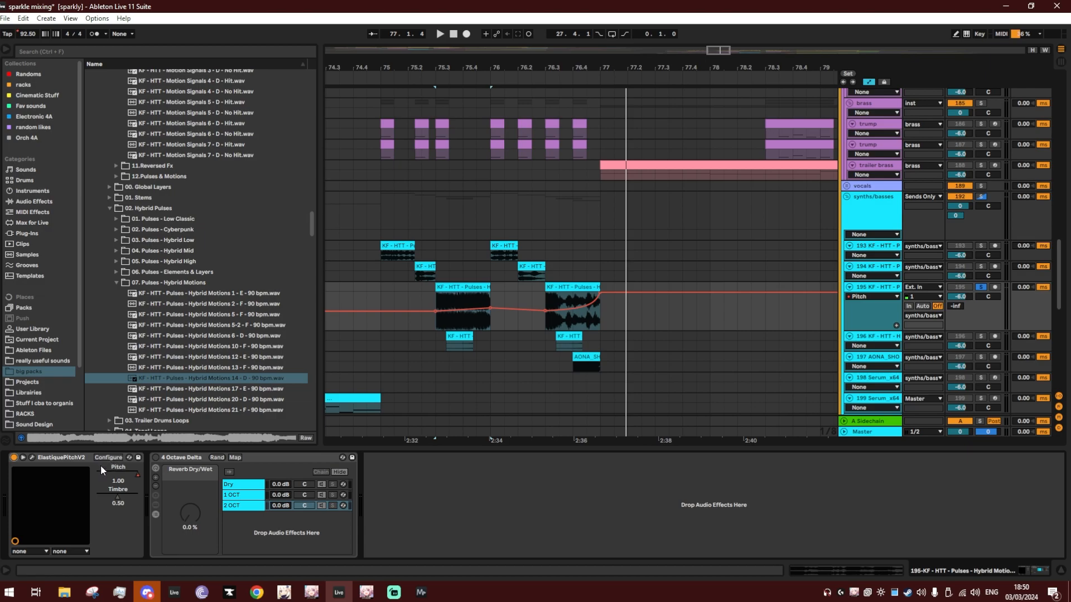
pyautogui.click(453, 302)
pyautogui.press('space')
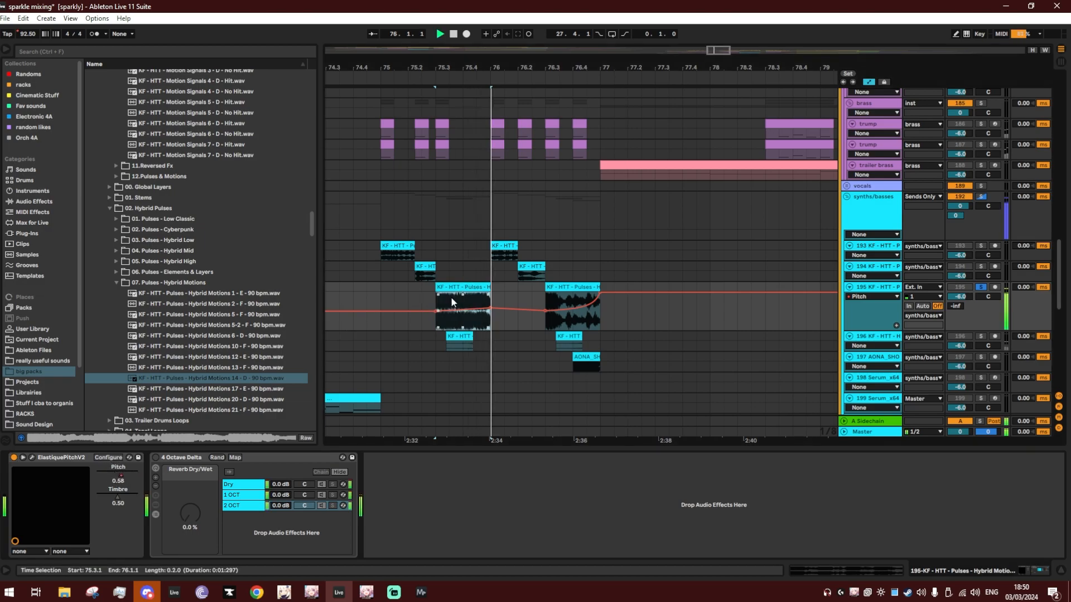
pyautogui.click(437, 302)
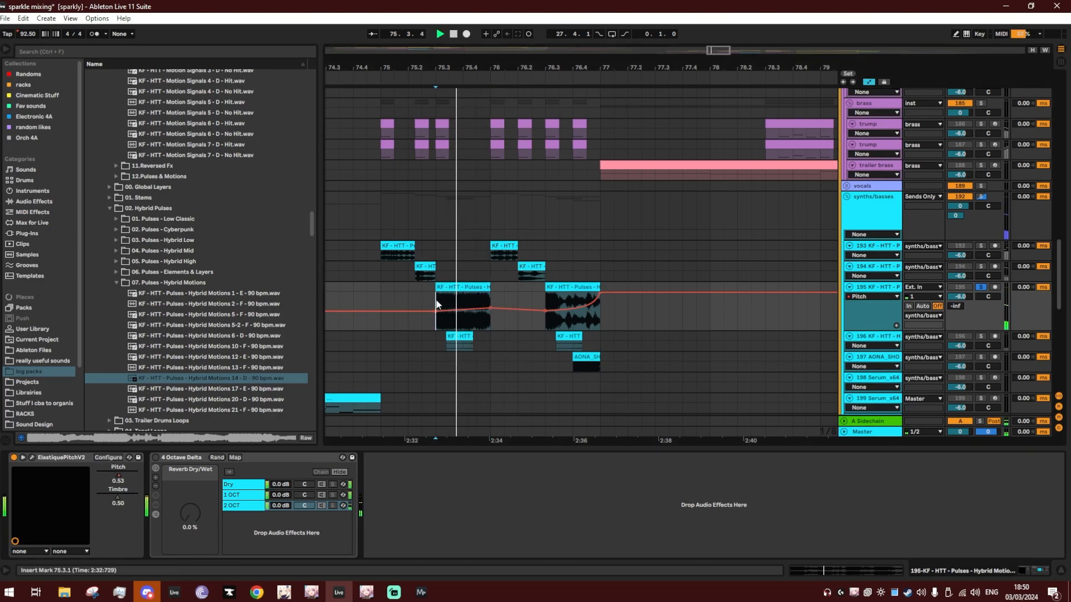
pyautogui.press('space')
# Open the ElastiquePitchV2 window on track 195 and check the automated pitch shift at the end of the first clip.
pyautogui.moveTo(436, 300); pyautogui.dragTo(491, 300)
pyautogui.click(490, 301)
pyautogui.click(31, 457)
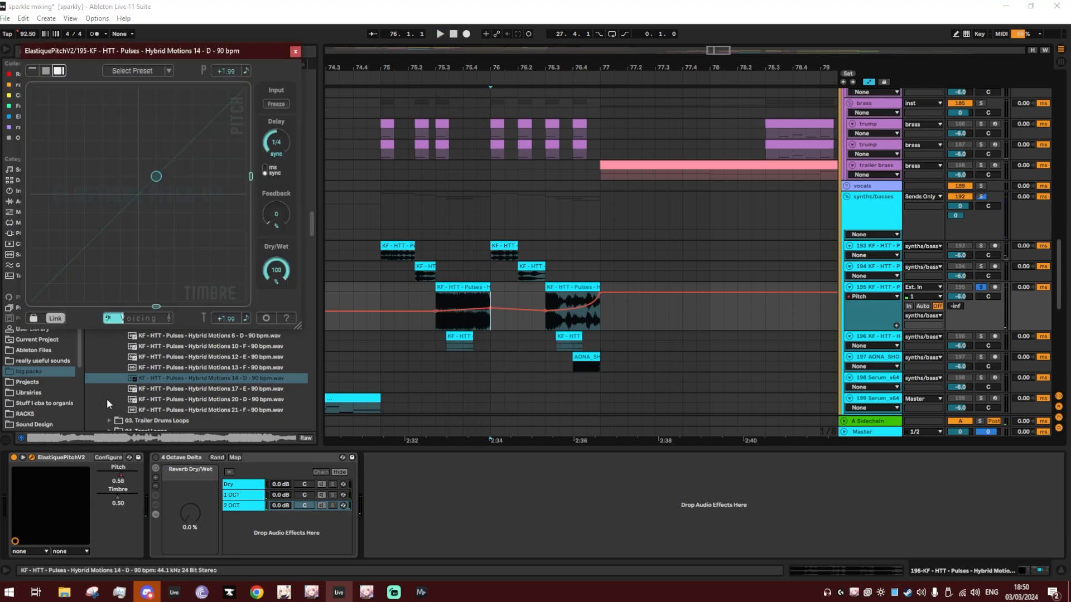
pyautogui.click(493, 295)
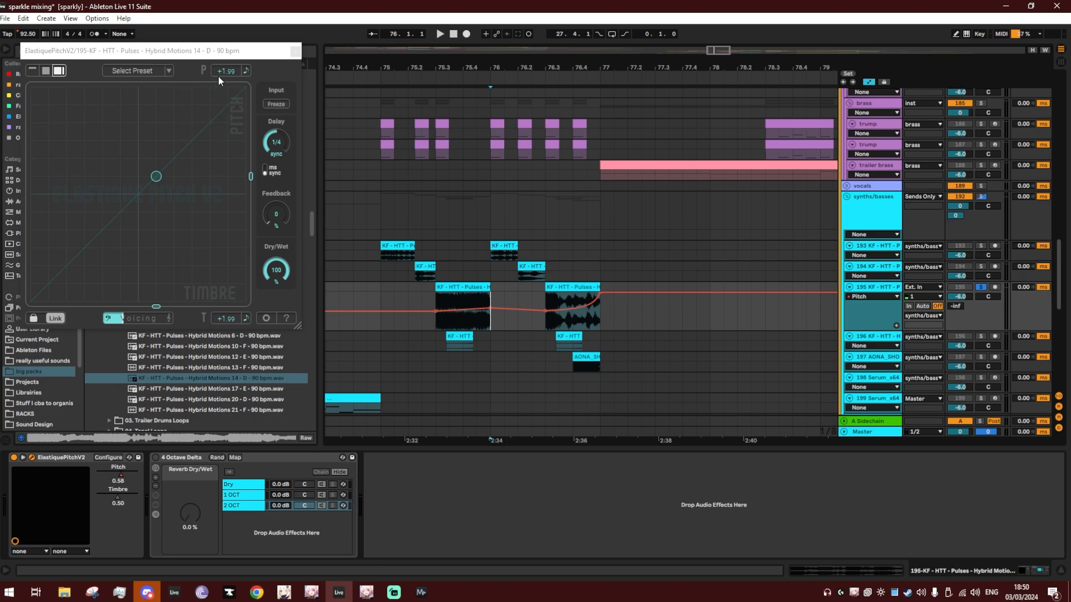
# Close the ElastiquePitchV2 window and replay track 195's first pulse clip from 75.3.1 with the 4 Octave Delta rack off.
pyautogui.click(295, 50)
pyautogui.click(453, 290)
pyautogui.press('space')
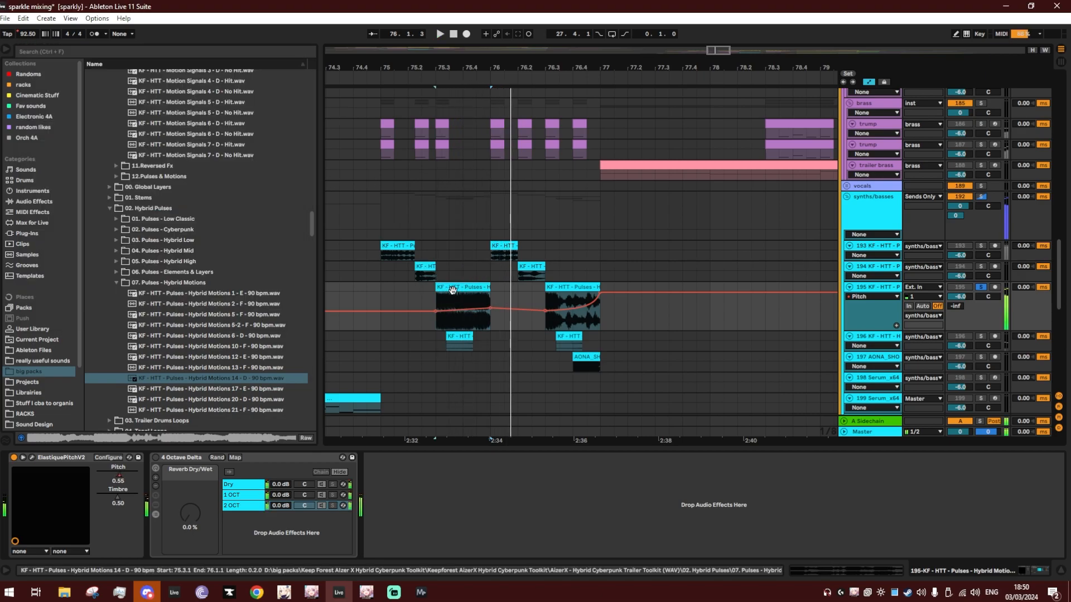
# Enable the 4 Octave Delta rack on track 195 and audition its Dry, 1 OCT and 2 OCT chains soloed one by one.
pyautogui.click(155, 458)
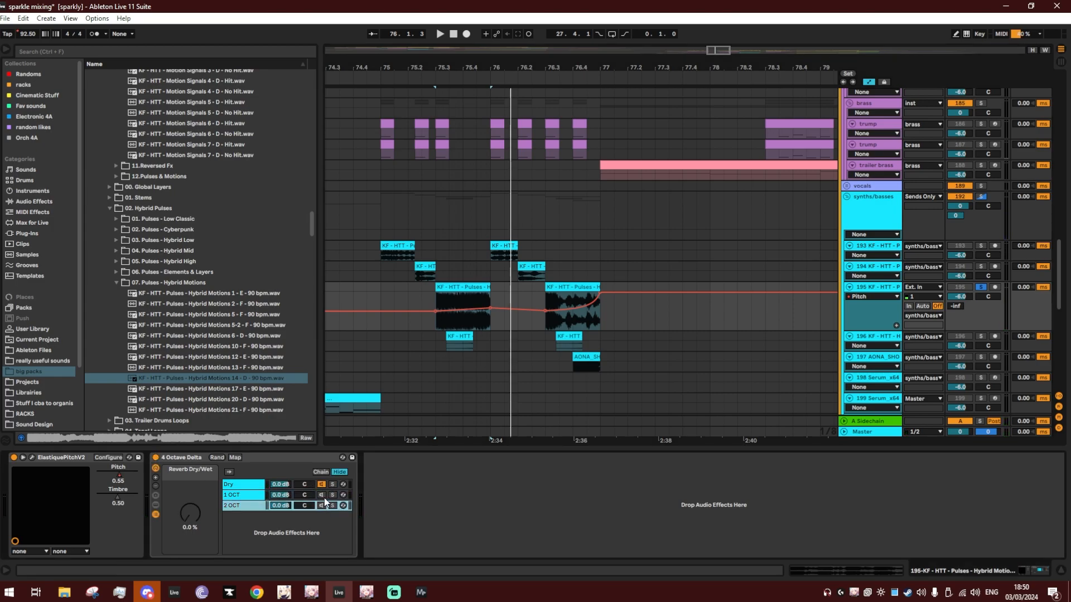
pyautogui.click(333, 484)
pyautogui.press('space')
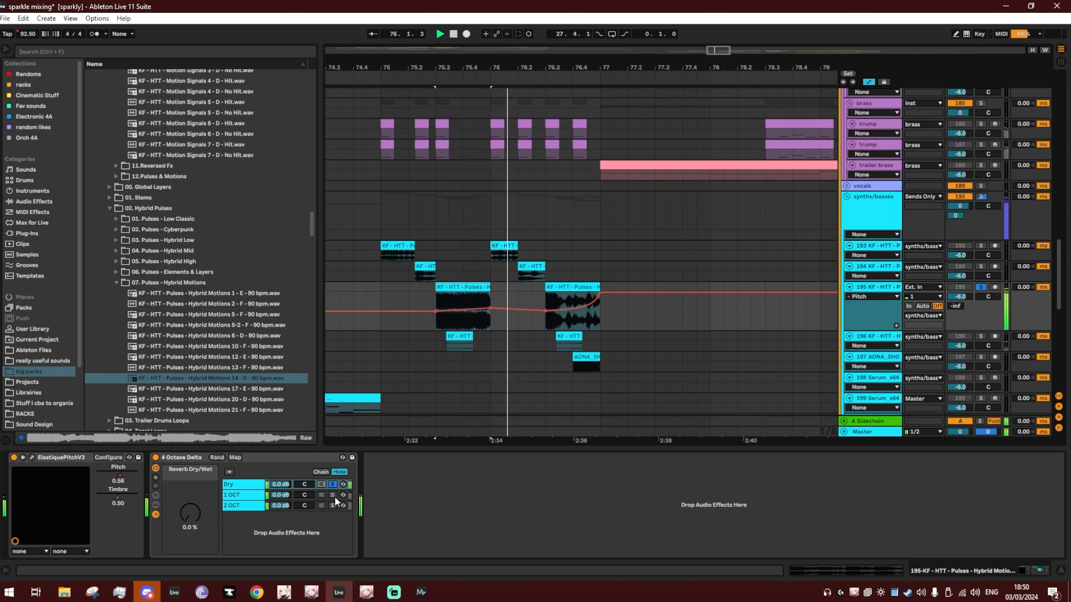
pyautogui.click(333, 495)
pyautogui.press('space')
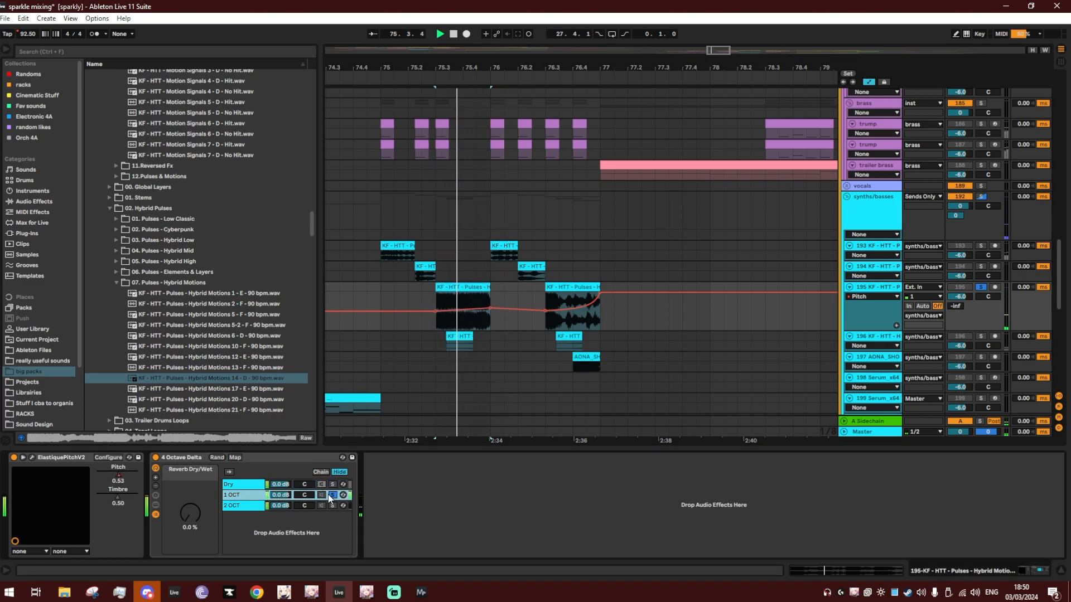
pyautogui.press('space')
pyautogui.click(332, 506)
pyautogui.press('space')
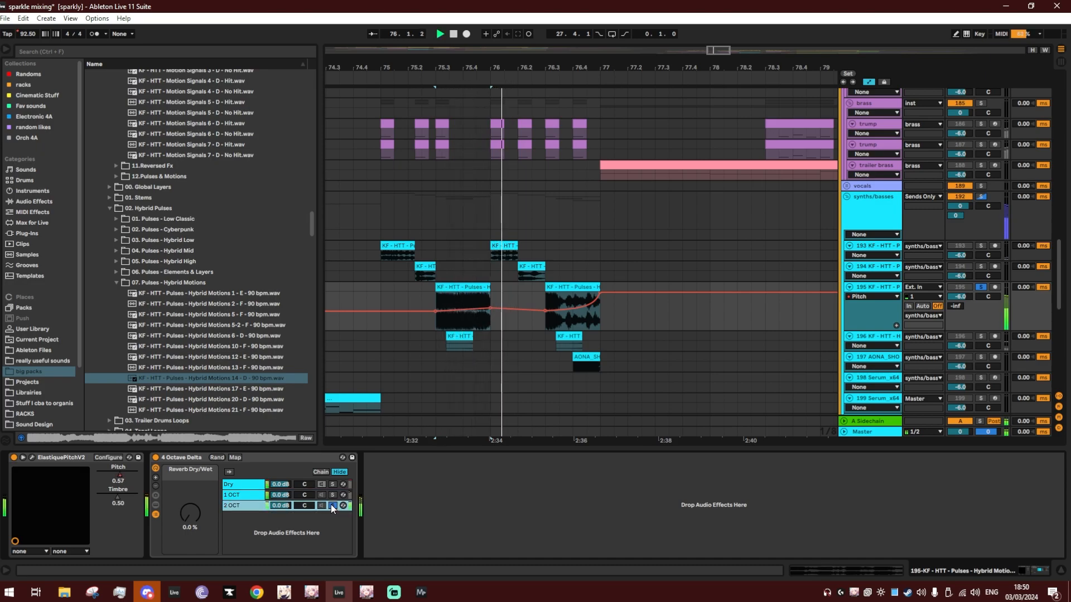
pyautogui.click(333, 505)
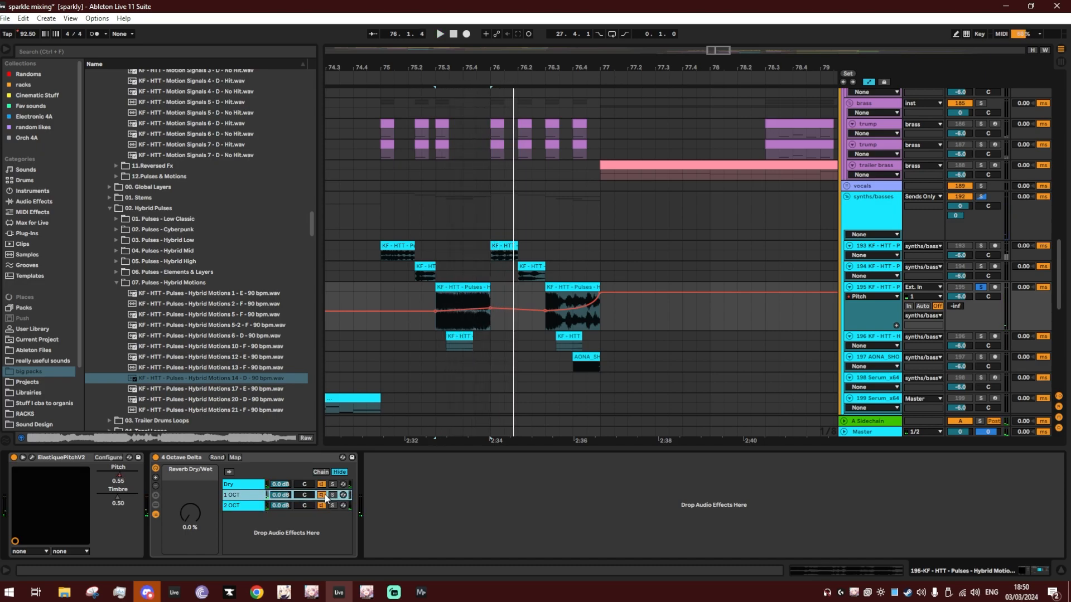
# Compare the soloed Dry chain with all three octave chains together on track 195's first pulse clip.
pyautogui.click(332, 484)
pyautogui.click(449, 303)
pyautogui.press('space')
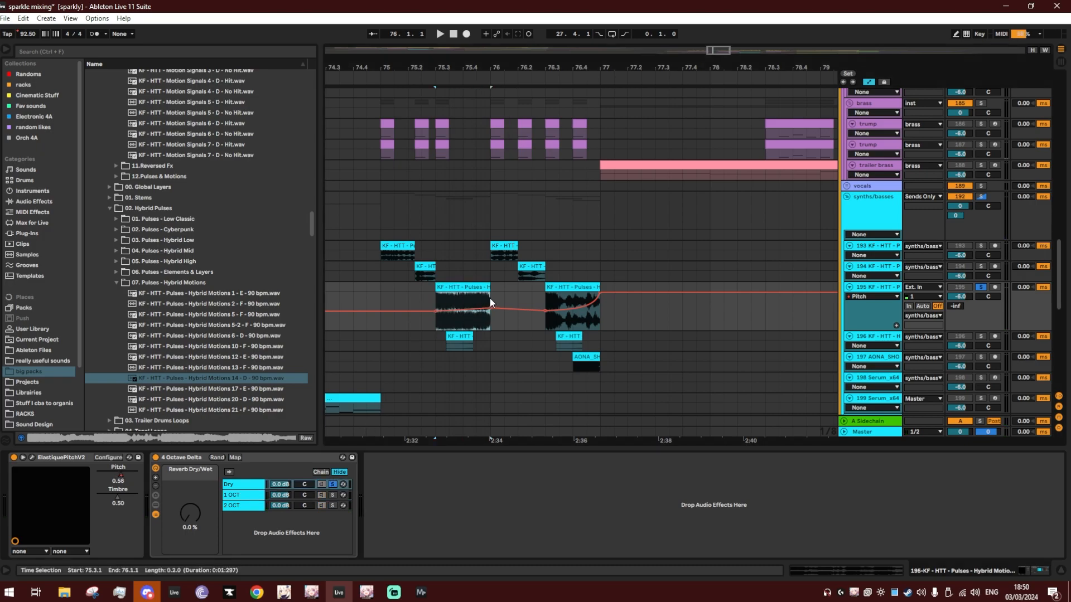
pyautogui.click(490, 301)
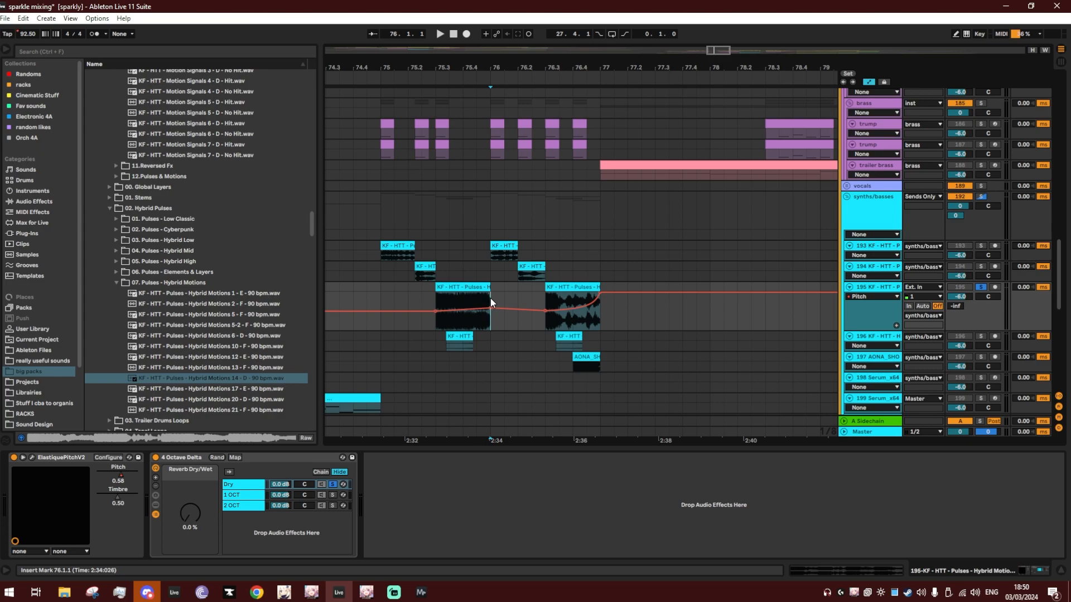
pyautogui.click(329, 497)
pyautogui.click(330, 503)
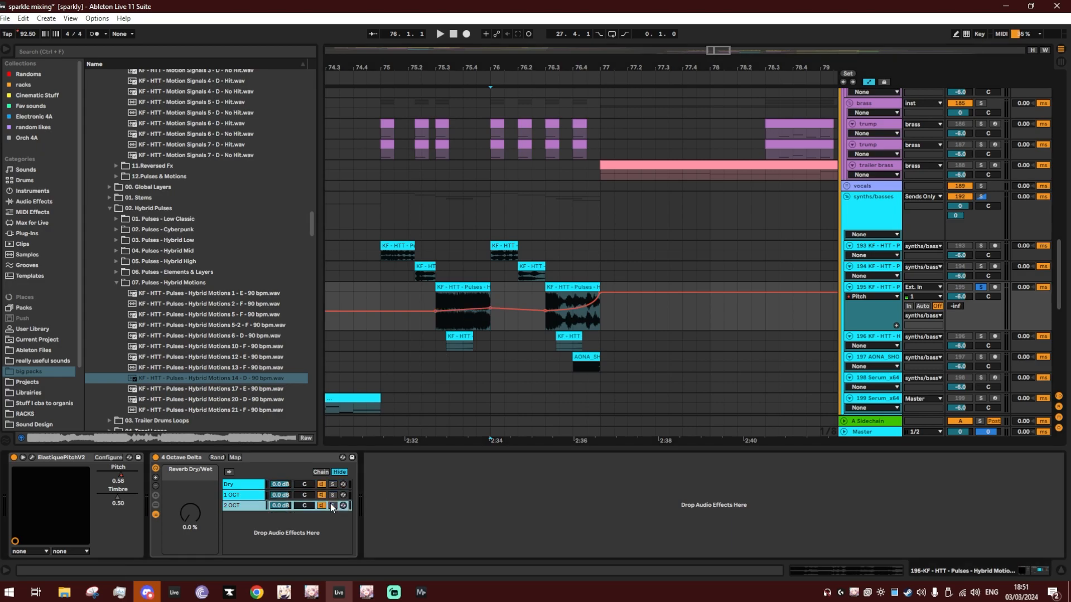
pyautogui.press('space')
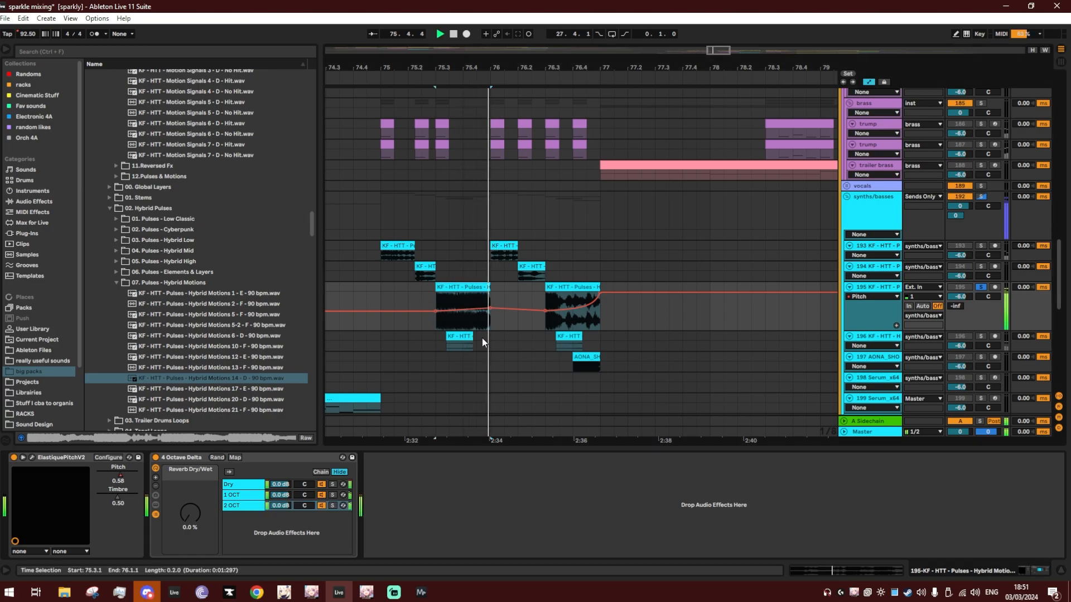
# Bypass and re-enable the 4 Octave Delta rack to compare track 195's first pulse clip with and without it.
pyautogui.click(157, 457)
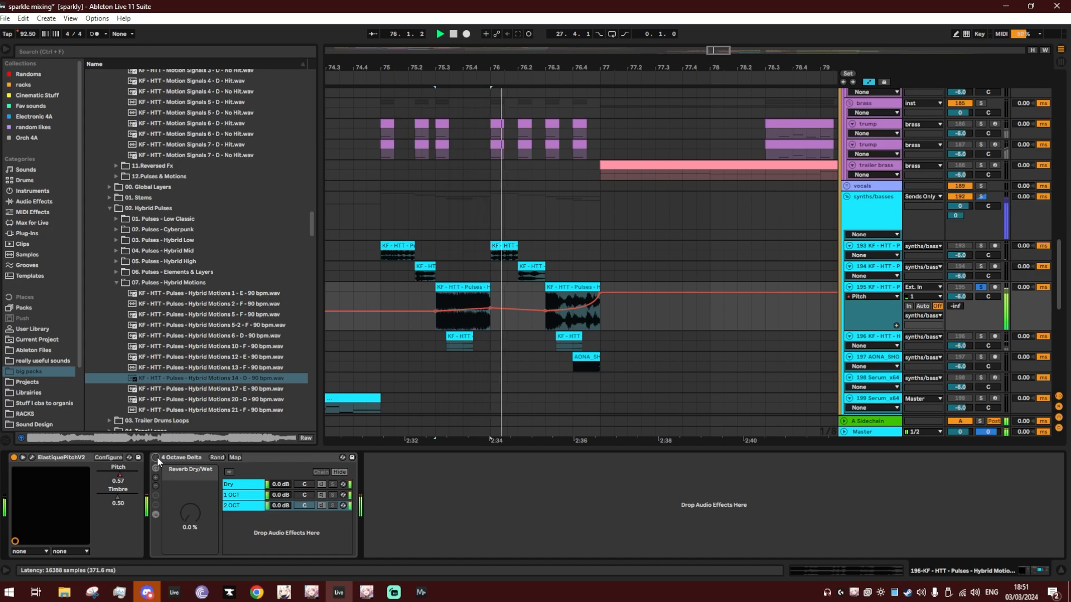
pyautogui.click(156, 457)
pyautogui.press('space')
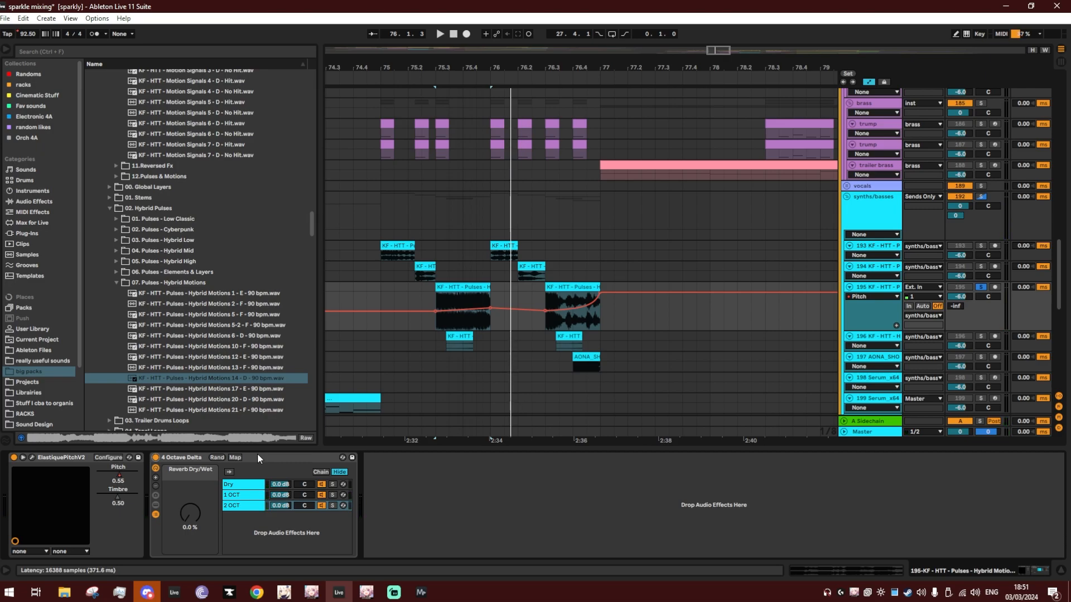
# Play track 195's second pulse clip from 76.3.1 with the 4 Octave Delta rack bypassed and again with it enabled.
pyautogui.click(565, 296)
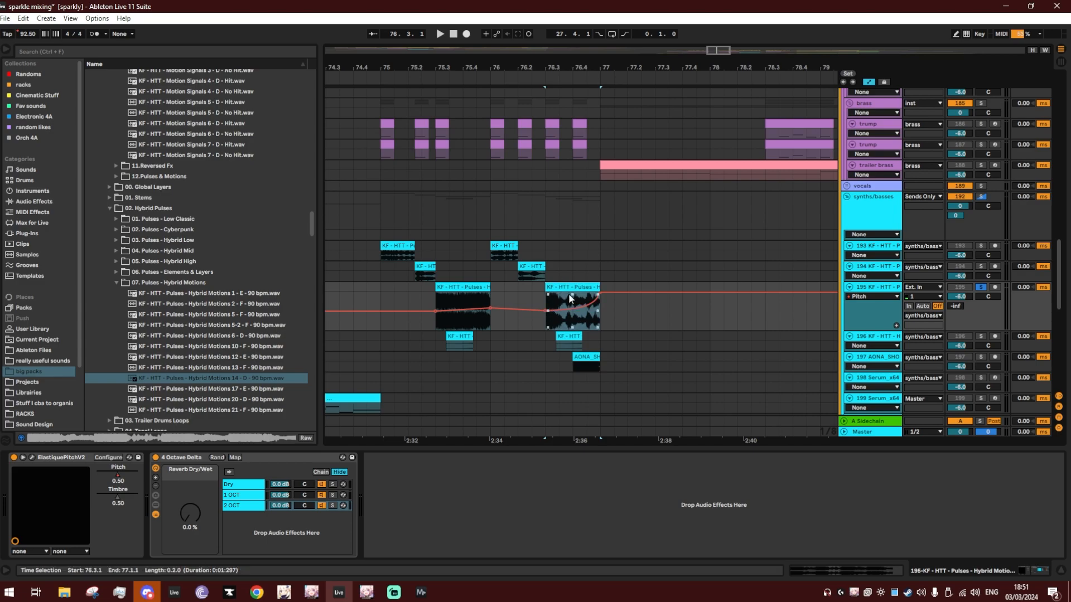
pyautogui.click(157, 458)
pyautogui.press('space')
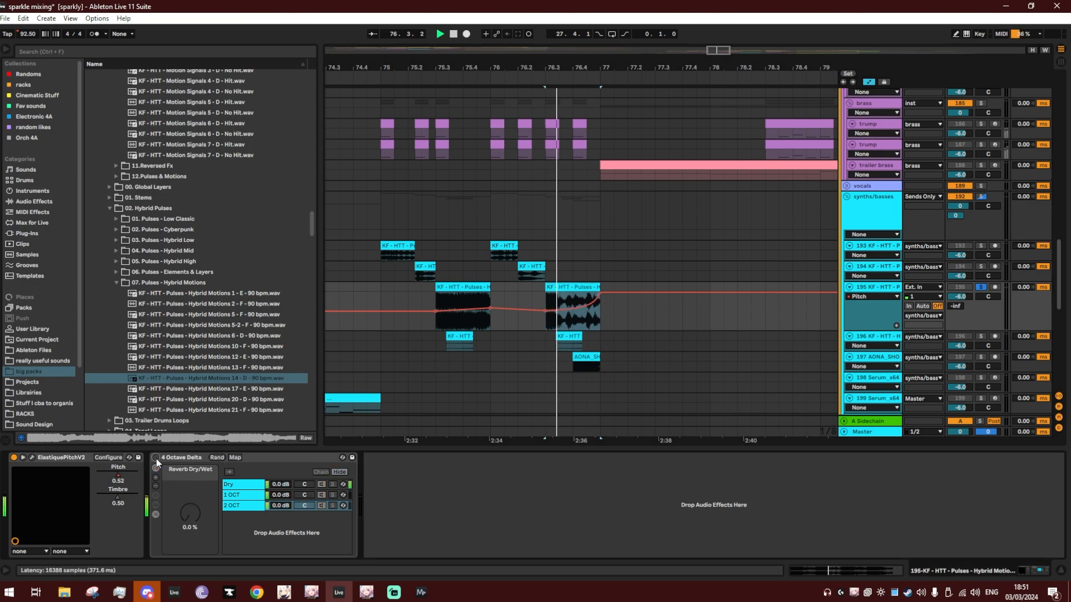
pyautogui.click(156, 458)
pyautogui.press('space')
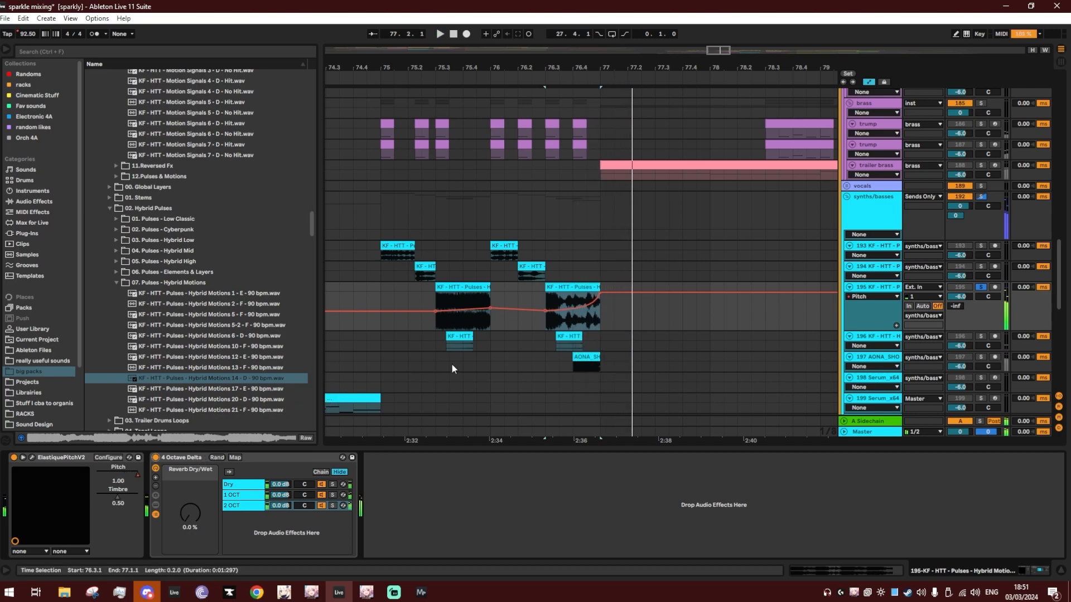
# Extend track 196's two Hybrid Motions clips to end at 76.1.1 and 77.1.1, and solo the track.
pyautogui.moveTo(473, 339); pyautogui.dragTo(491, 339)
pyautogui.moveTo(583, 339); pyautogui.dragTo(600, 341)
pyautogui.click(981, 337)
# Locate the source sample of track 196's first clip in the browser.
pyautogui.click(490, 343)
pyautogui.rightClick(481, 337)
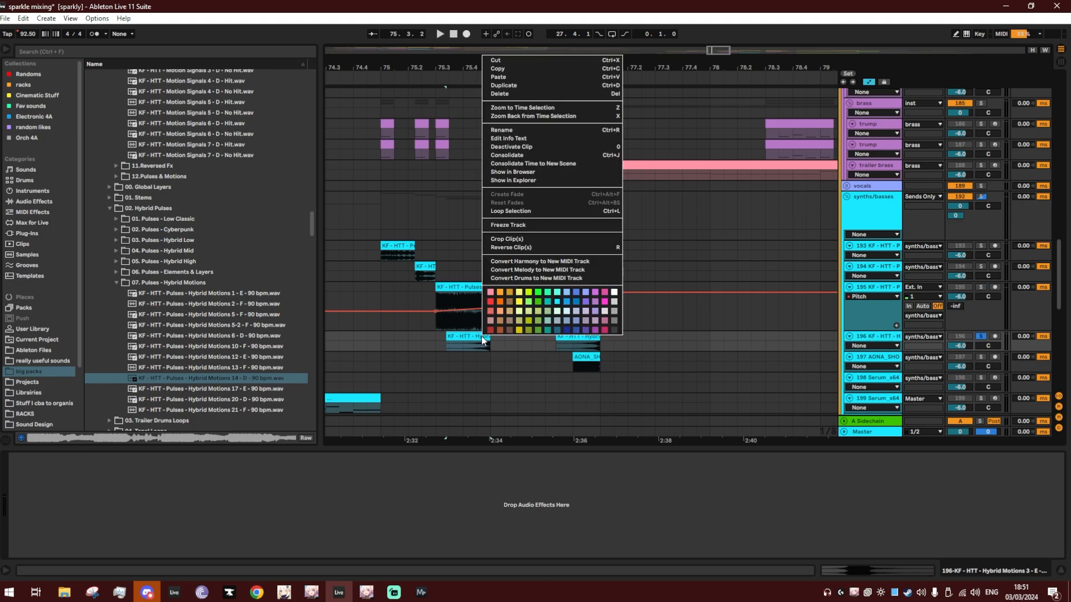
pyautogui.click(518, 173)
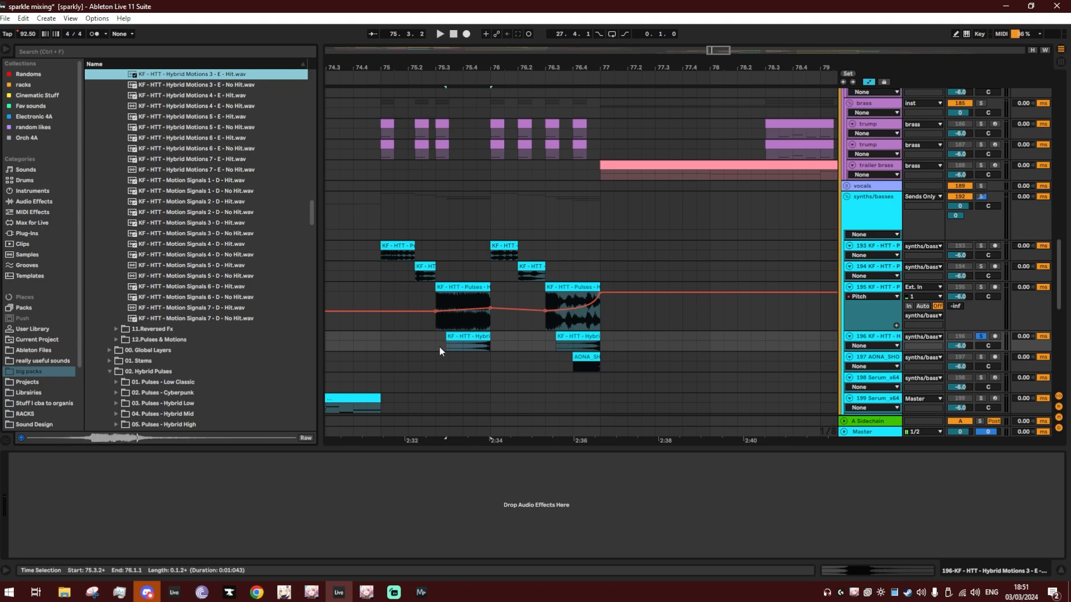
# Play the soloed Hybrid Motions clip on track 196 from 75.4.1.
pyautogui.click(477, 344)
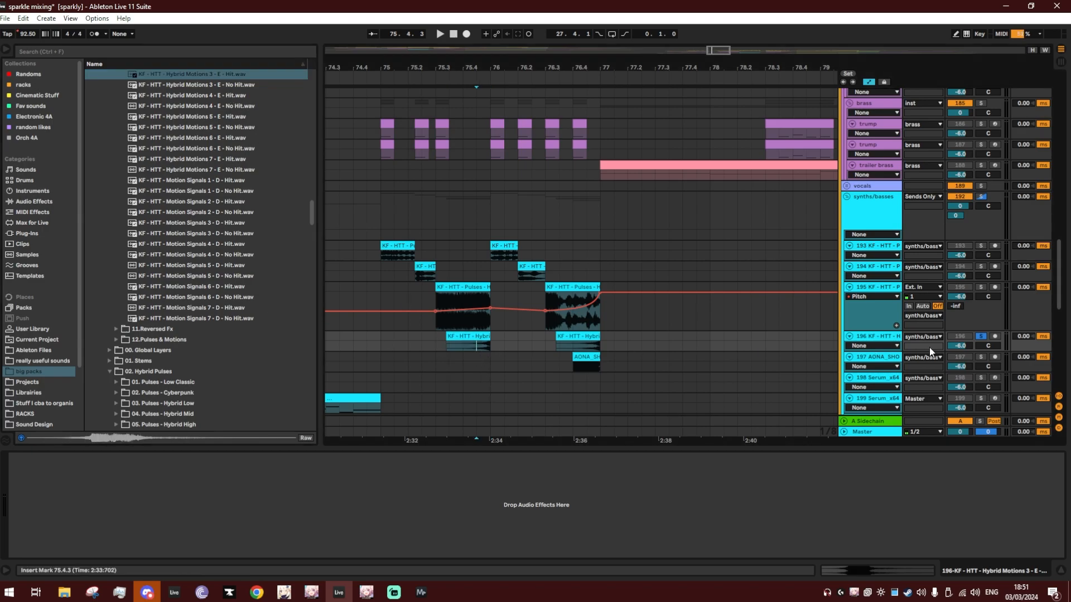
pyautogui.press('space')
pyautogui.click(463, 346)
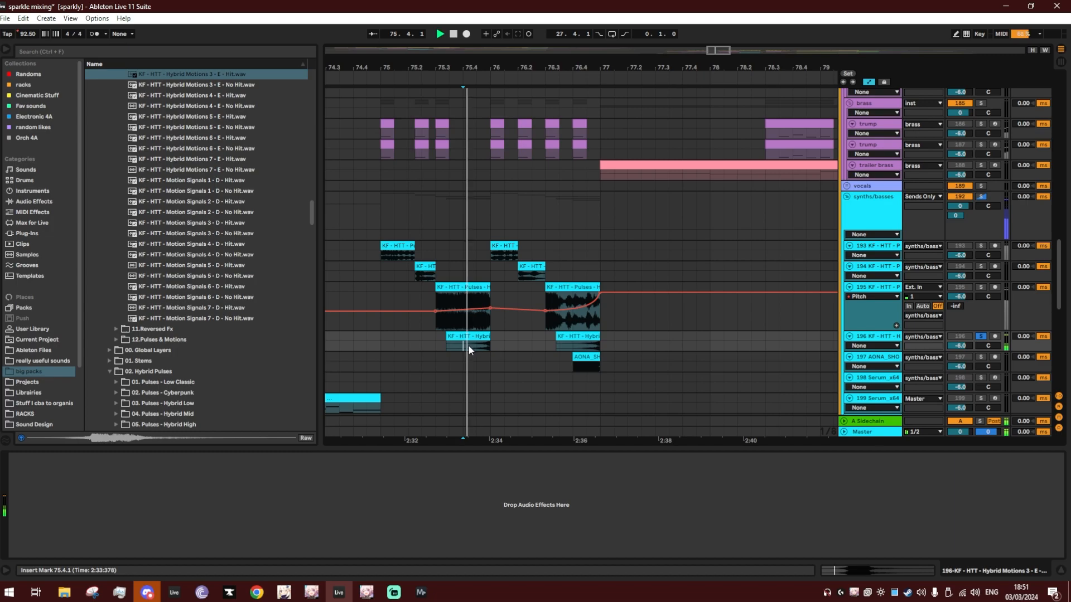
# Solo track 197 and inspect the AONA_SHOT_yoys clip's warp settings and the track's Long Tail reverb.
pyautogui.click(583, 366)
pyautogui.press('space')
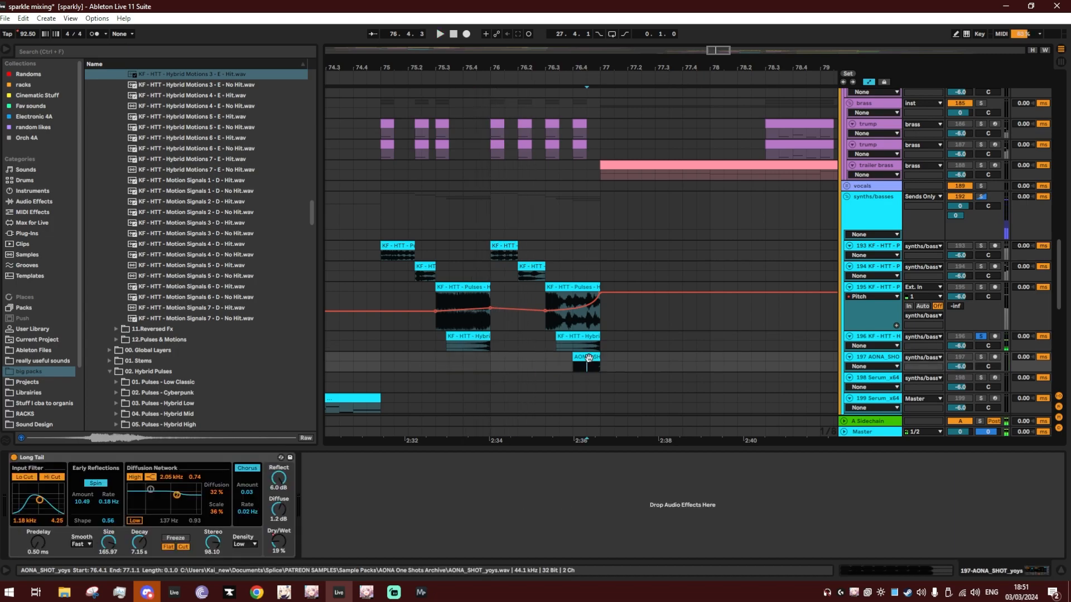
pyautogui.click(980, 357)
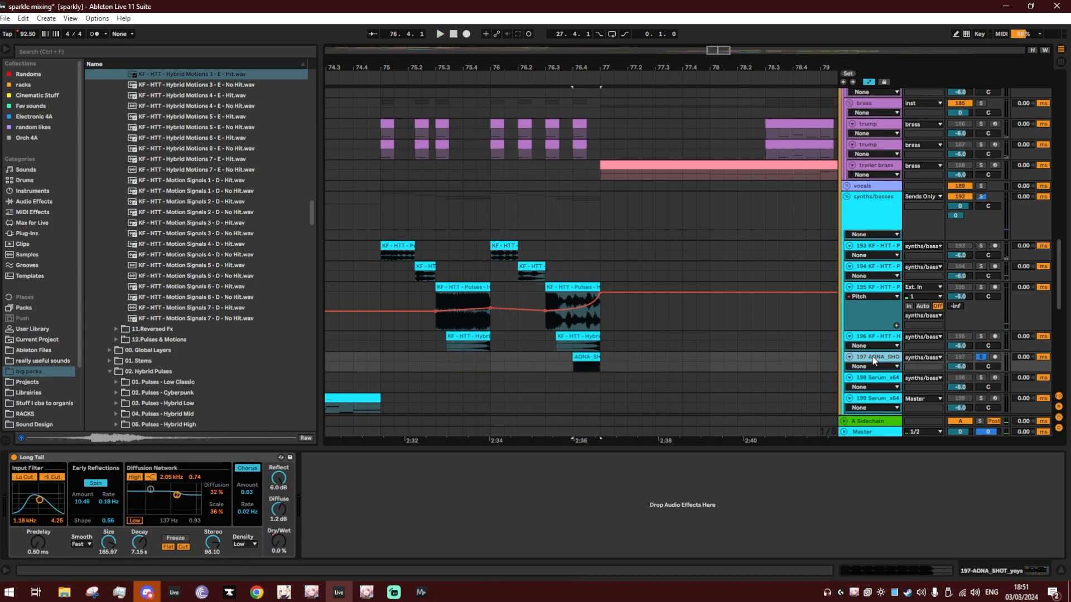
pyautogui.click(575, 357)
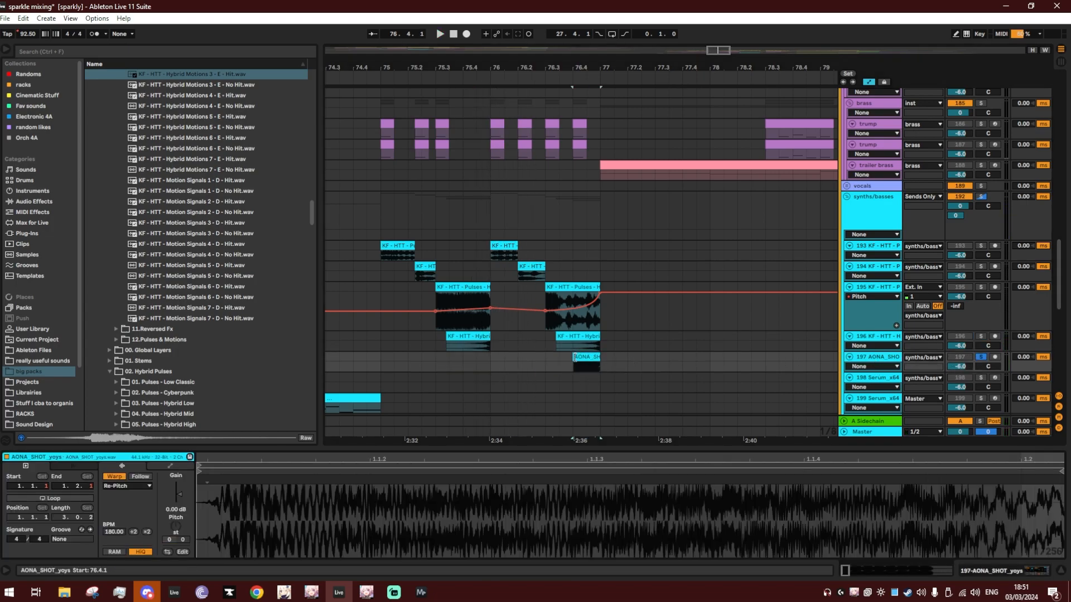
pyautogui.click(890, 360)
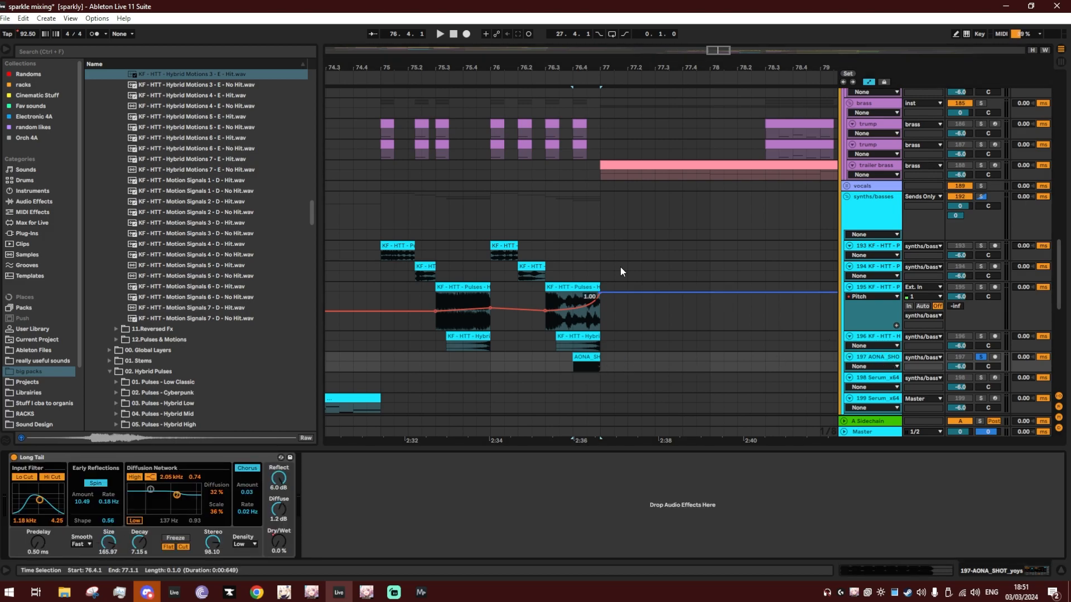
# Search the browser for "yoys", preview AONA_SHOT_yoys.wav and clear the search.
pyautogui.click(41, 106)
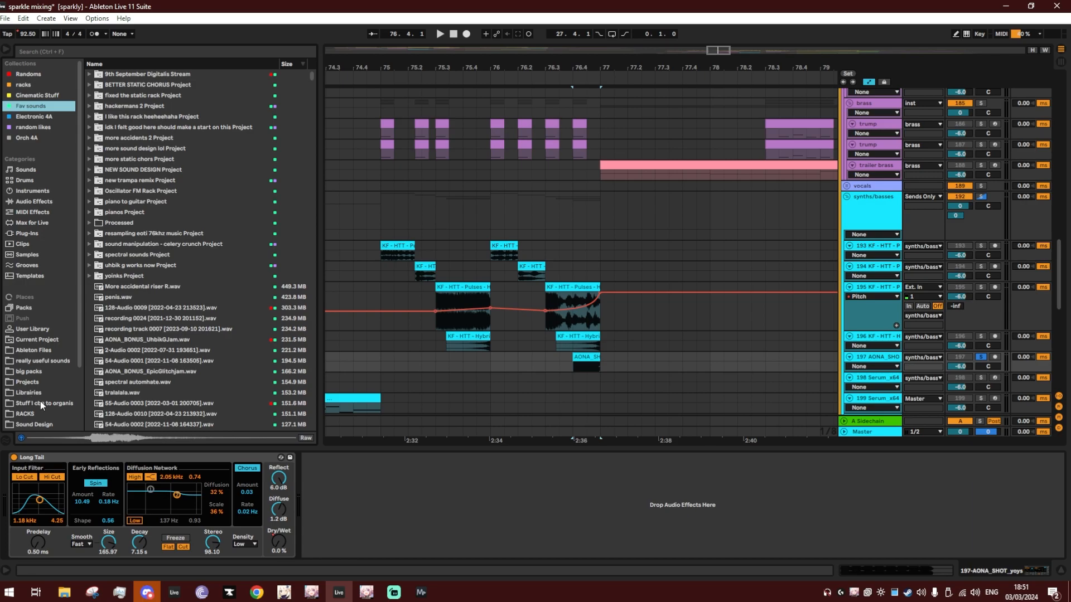
pyautogui.hotkey('ctrl', 'f')
pyautogui.write('yoys')
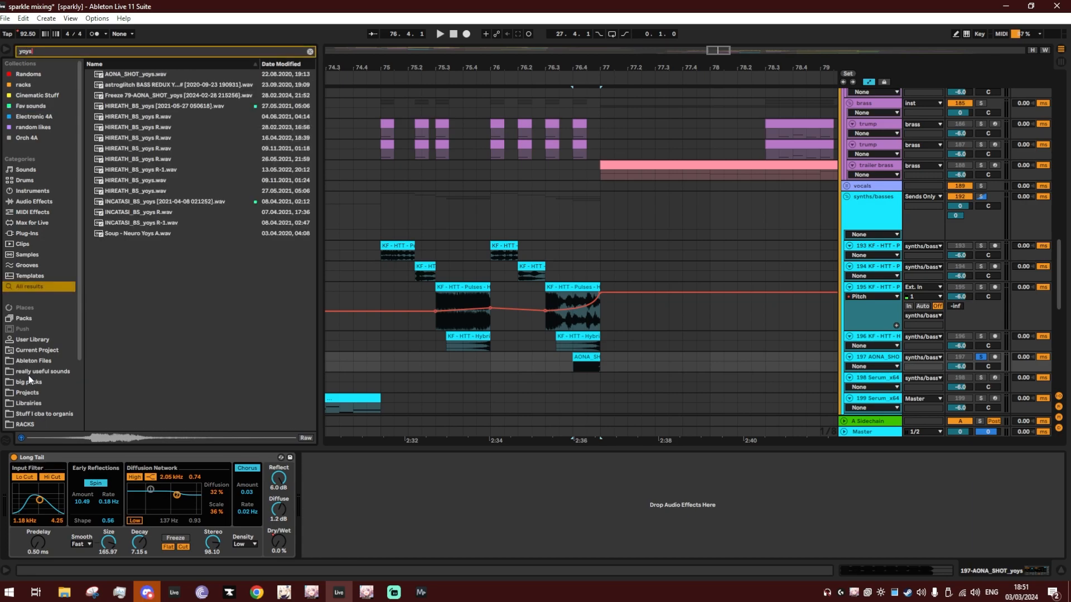
pyautogui.click(150, 72)
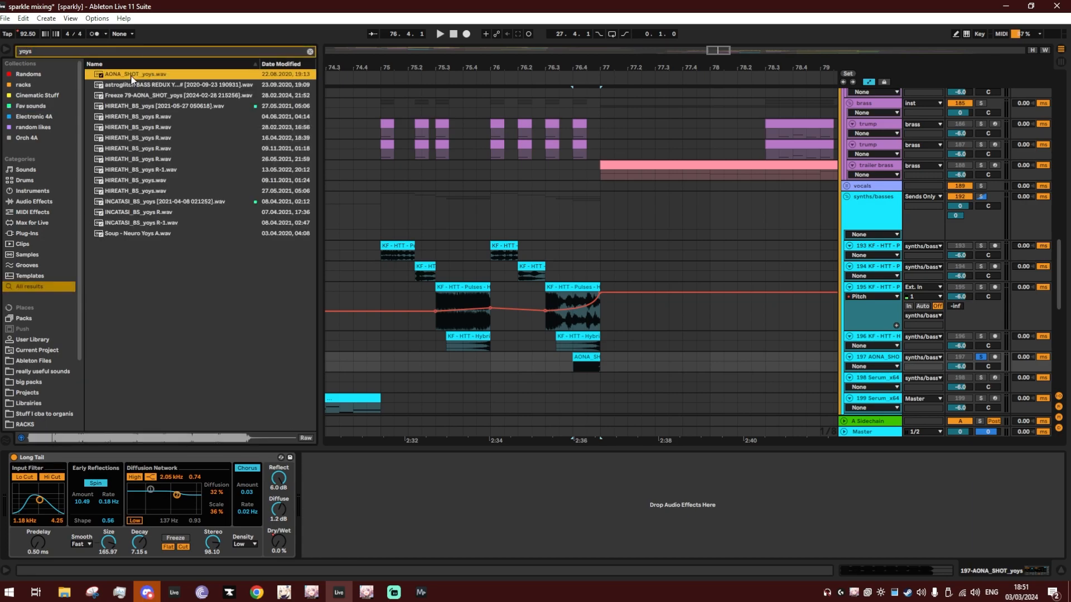
pyautogui.click(490, 214)
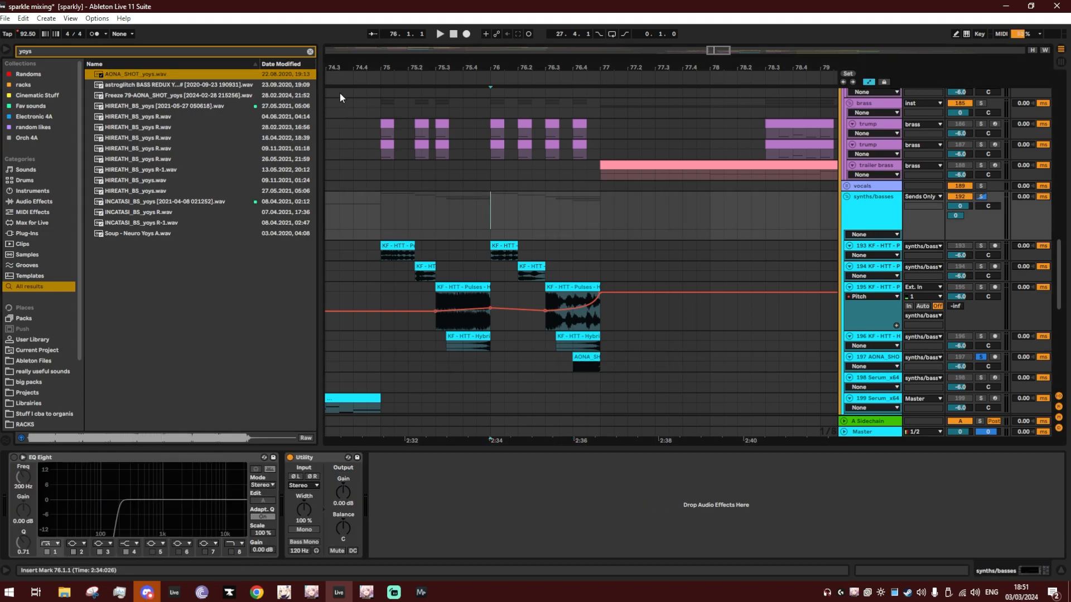
pyautogui.click(310, 51)
# Halve the AONA_SHOT_yoys clip's tempo to 90 BPM and play it from 76.4.1.
pyautogui.click(592, 356)
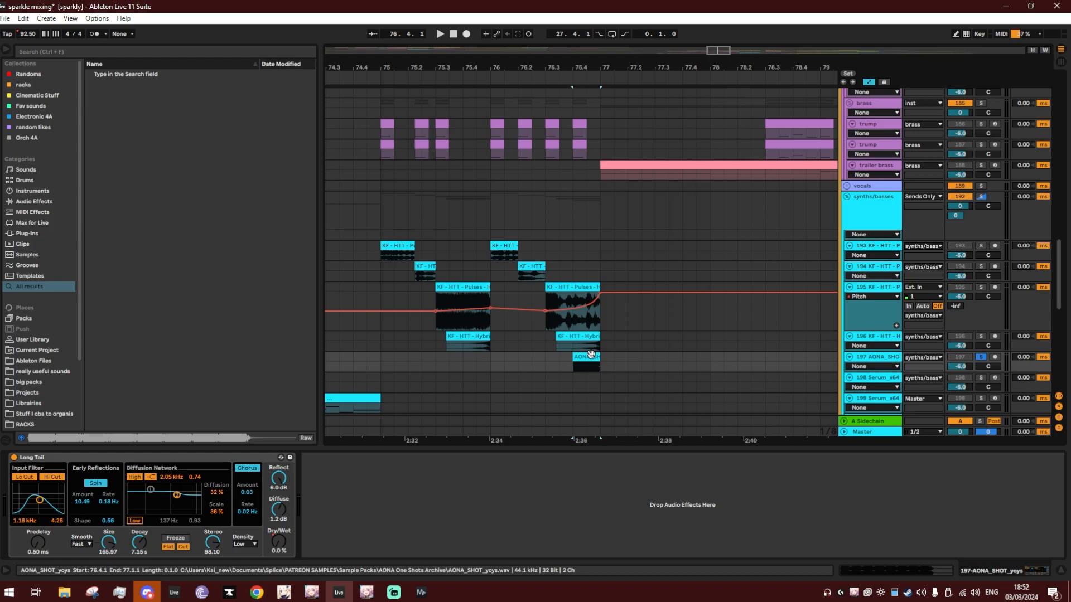
pyautogui.doubleClick(591, 354)
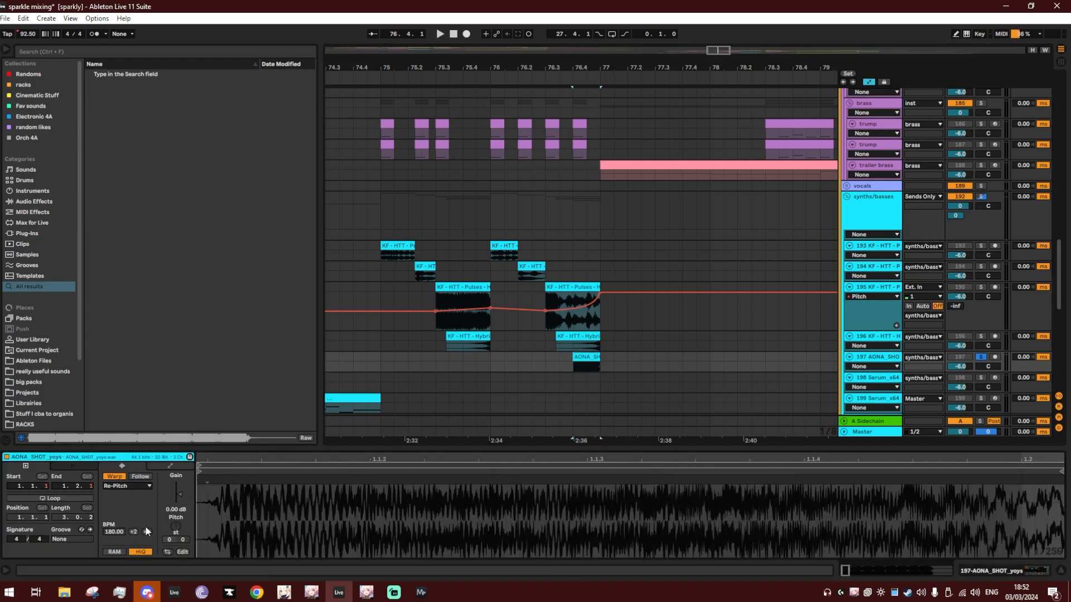
pyautogui.click(133, 533)
pyautogui.press('space')
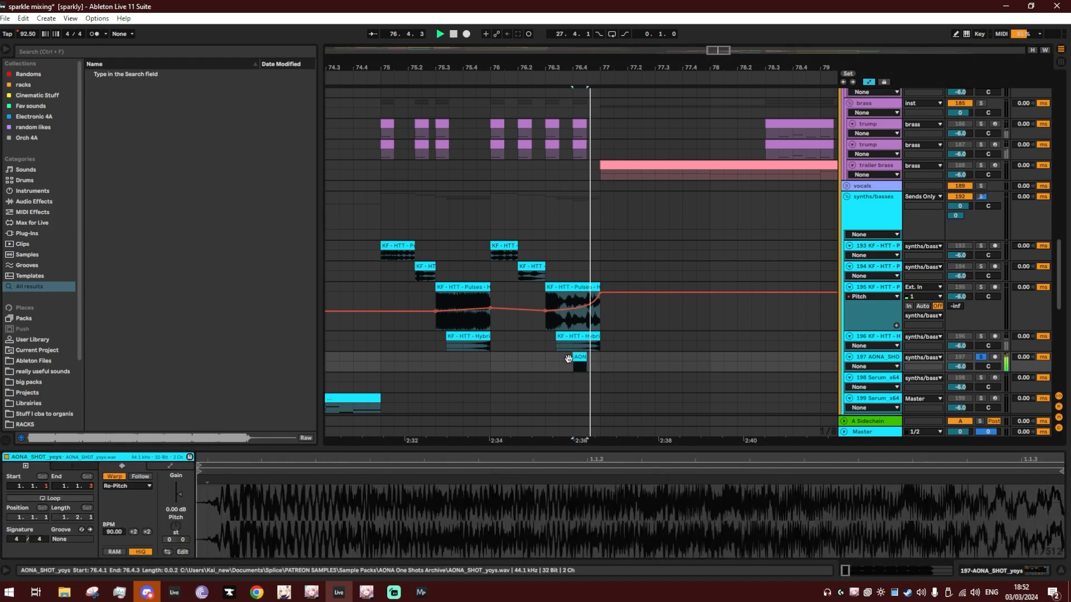
pyautogui.press('space')
# Set the AONA_SHOT_yoys clip's warp mode to Beats and replay it.
pyautogui.click(137, 486)
pyautogui.click(134, 495)
pyautogui.press('space')
pyautogui.press('space')
pyautogui.press('space')
pyautogui.press('space')
# Return the AONA_SHOT_yoys clip to Re-Pitch warping at 180 BPM and replay it.
pyautogui.click(128, 486)
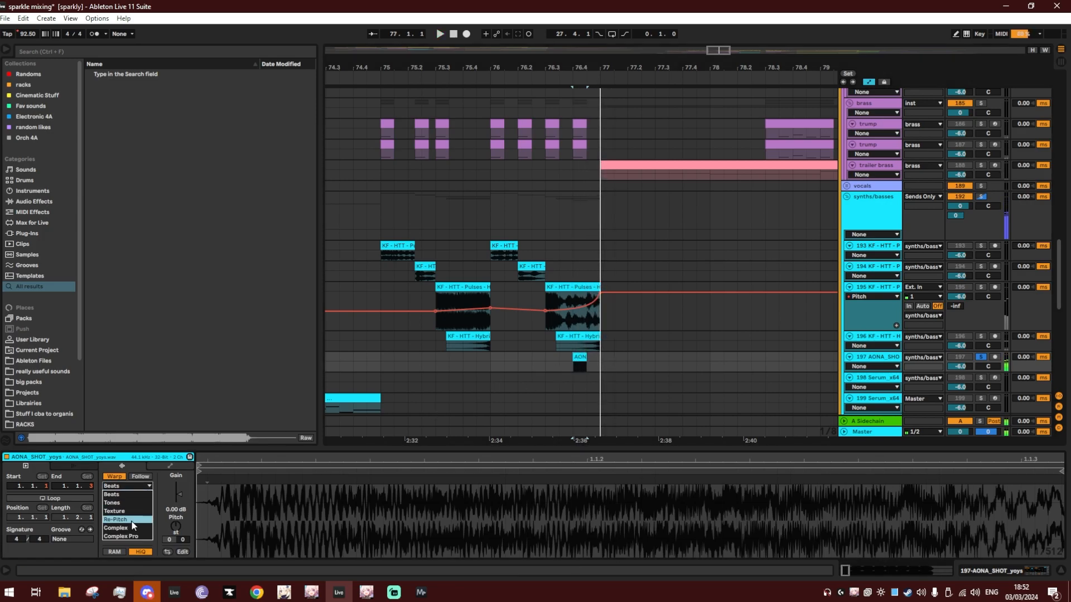
pyautogui.click(129, 517)
pyautogui.click(147, 533)
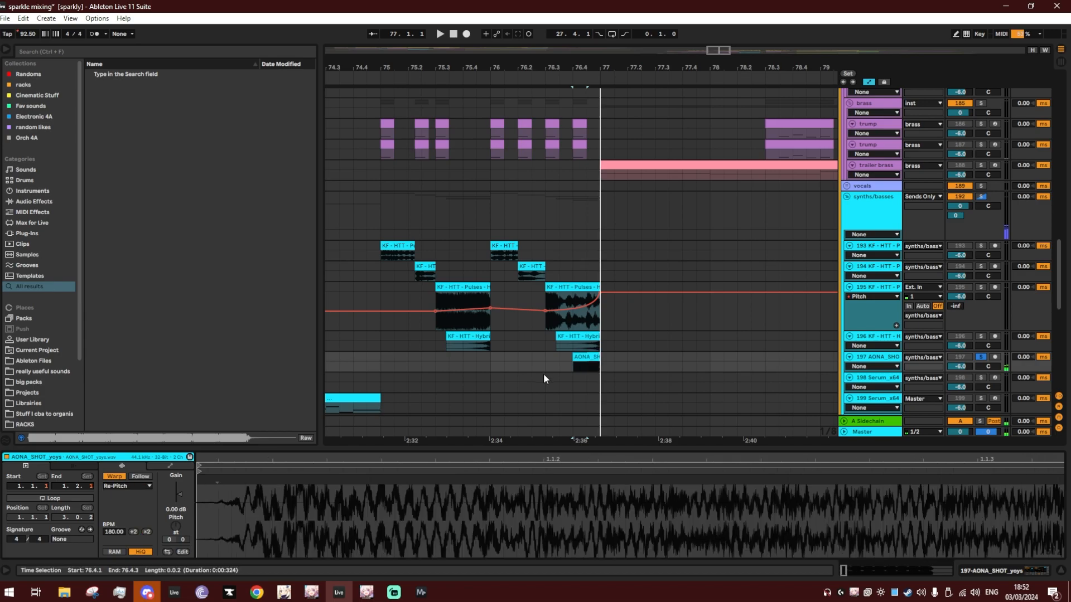
pyautogui.press('space')
pyautogui.press('space')
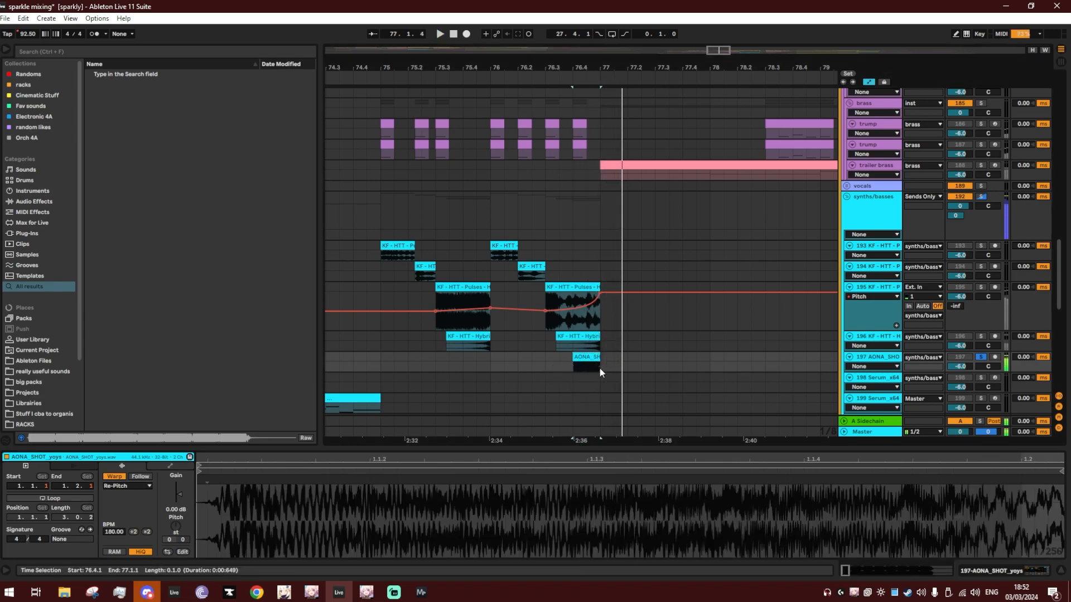
# Hide the clip detail view and bring the keys, brass and synth tracks around bar 77 into view.
pyautogui.hotkey('ctrl', 'alt', 'l')
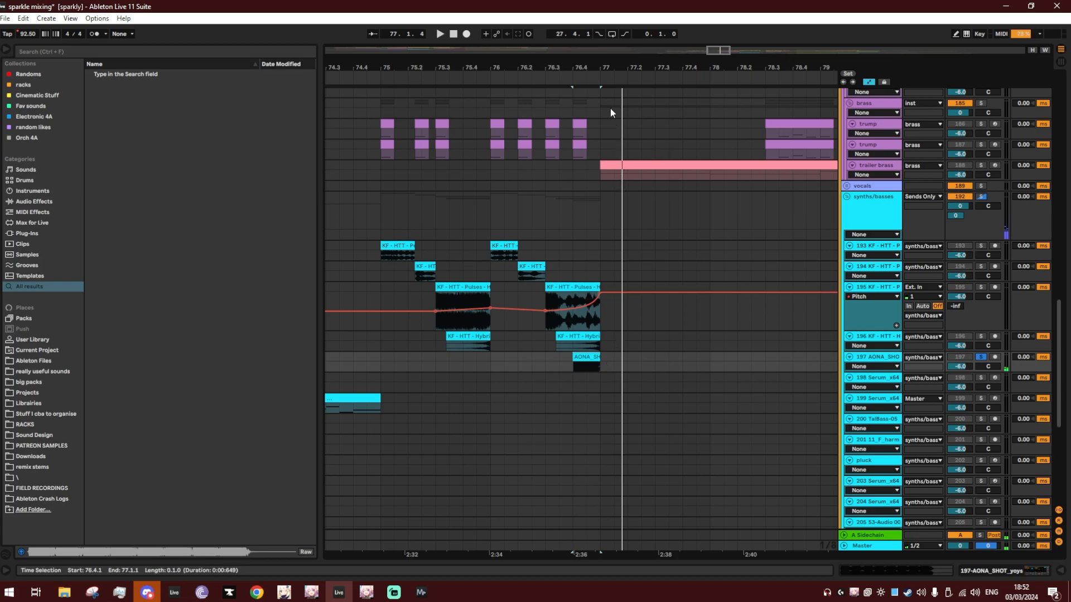
pyautogui.scroll(-1, 603, 301)
pyautogui.scroll(4, 571, 328)
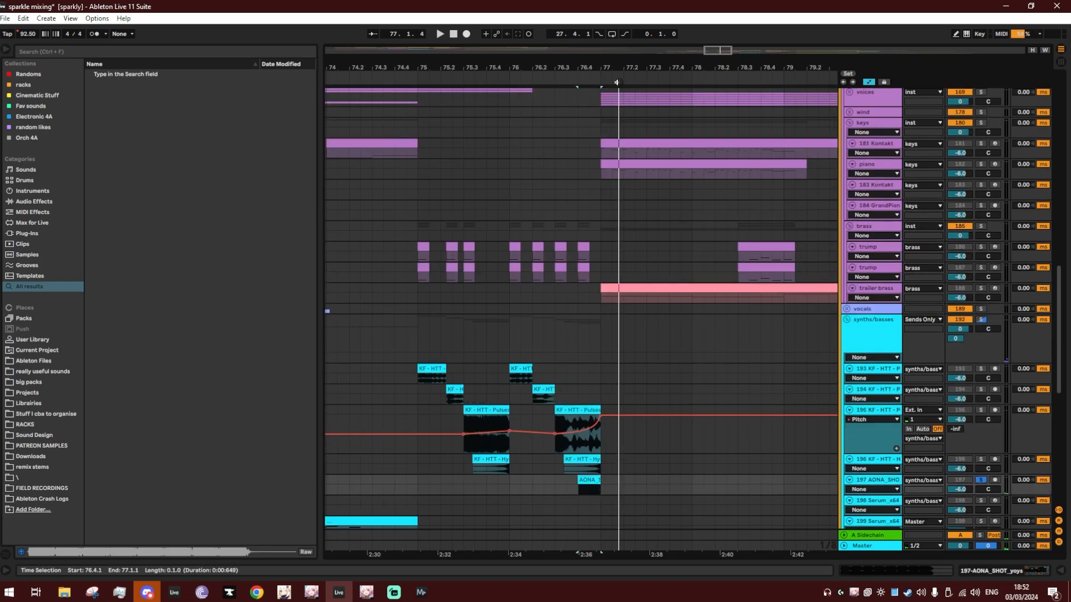
# Play the full mix from 11.1.1 in the earlier part of the arrangement, and stop playback.
pyautogui.moveTo(612, 68); pyautogui.dragTo(648, 65)
pyautogui.scroll(-9, 648, 287)
pyautogui.scroll(4, 627, 354)
pyautogui.scroll(5, 636, 360)
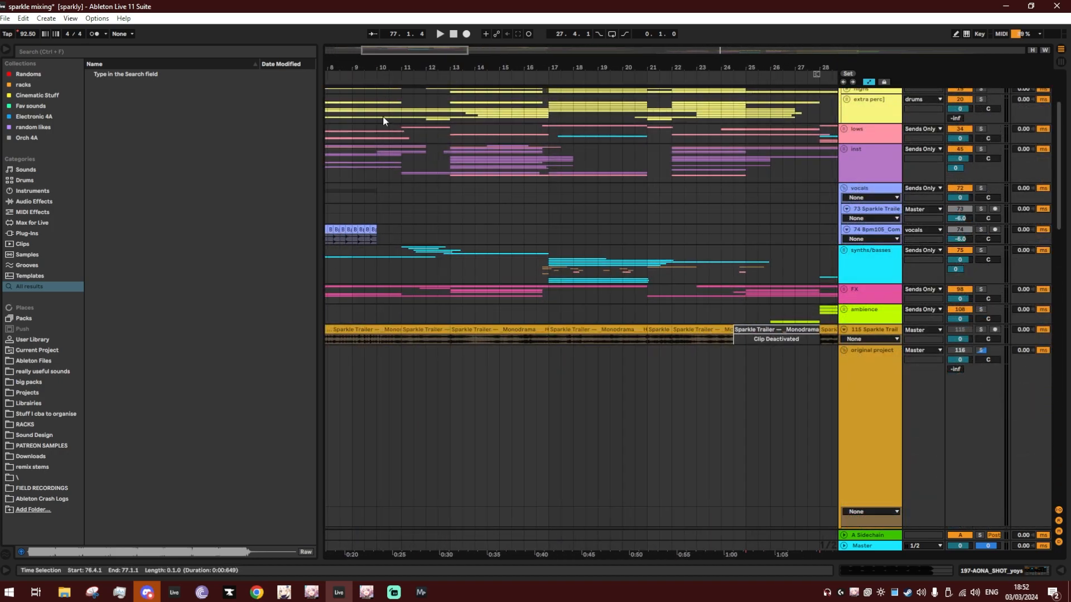
pyautogui.click(390, 162)
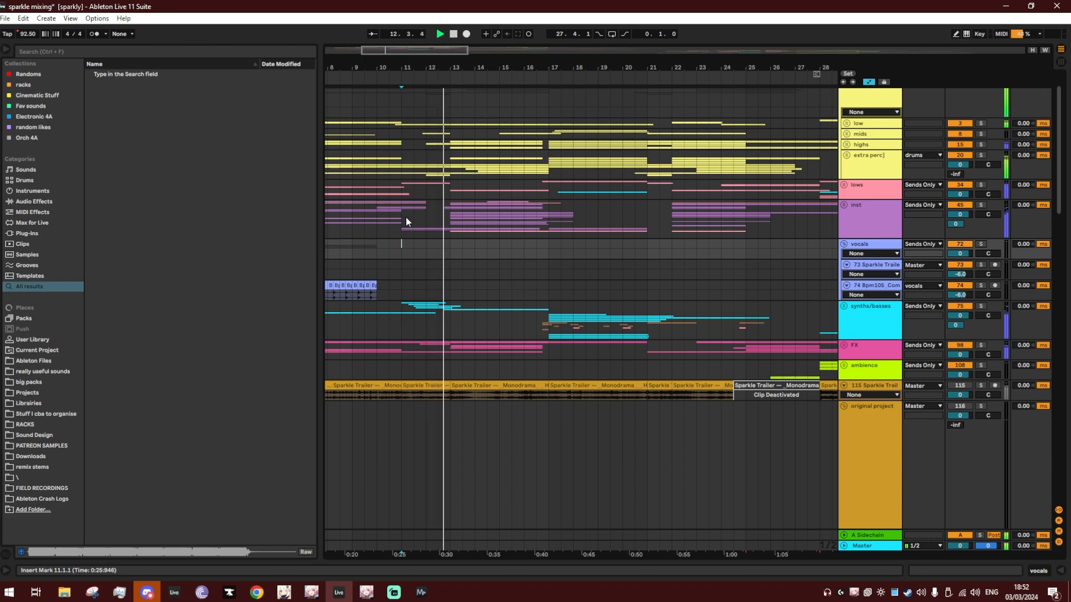
pyautogui.click(404, 217)
pyautogui.press('space')
# Solo the inst group and play it from 11.1.1.
pyautogui.click(981, 205)
pyautogui.click(389, 218)
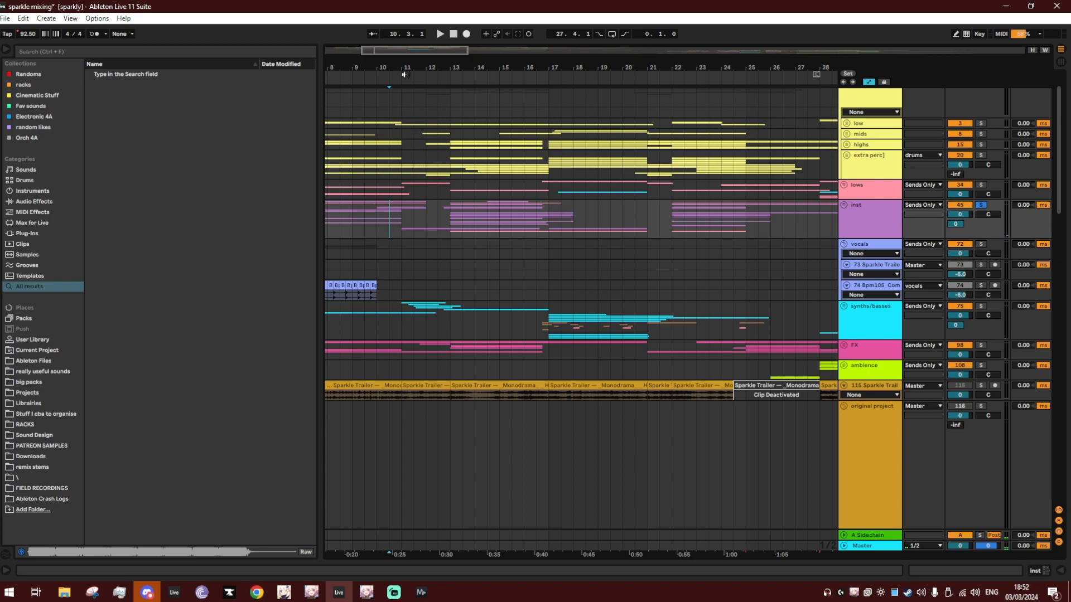
pyautogui.scroll(3, 403, 217)
pyautogui.click(403, 217)
pyautogui.press('space')
# Unfold the inst group and its brass subgroup to examine the frozen instrument clips between bars 11 and 16.
pyautogui.click(844, 205)
pyautogui.scroll(-4, 603, 246)
pyautogui.scroll(-3, 603, 248)
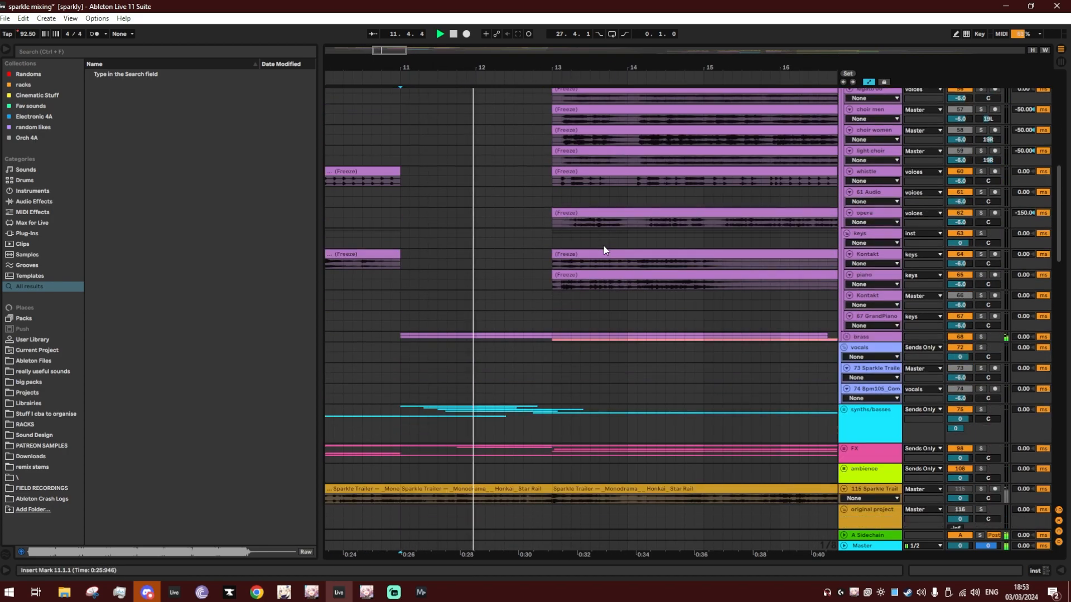
pyautogui.click(846, 337)
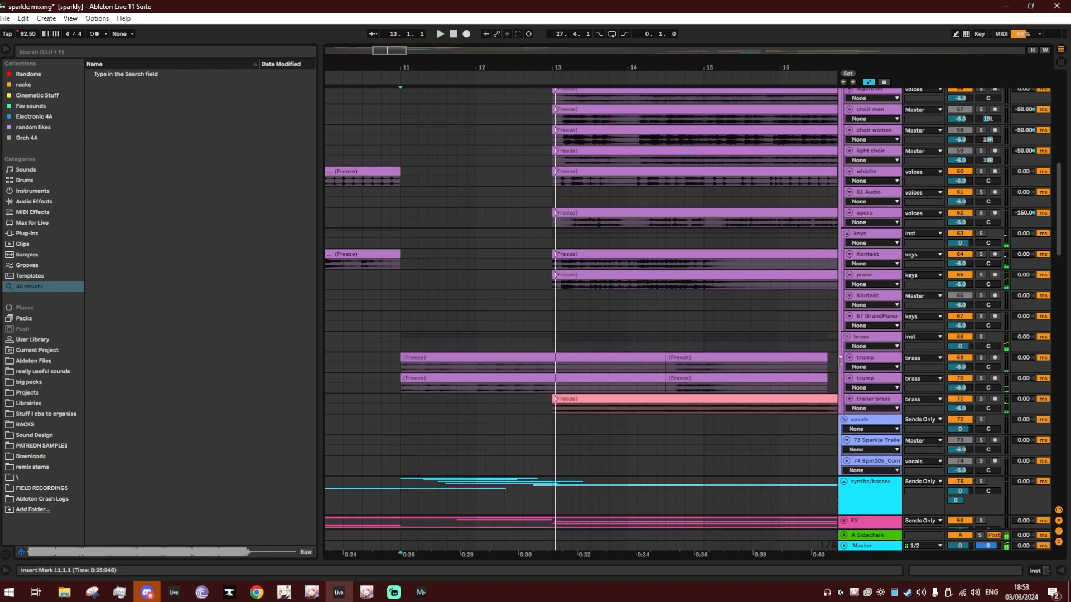
pyautogui.scroll(3, 623, 364)
pyautogui.scroll(9, 622, 360)
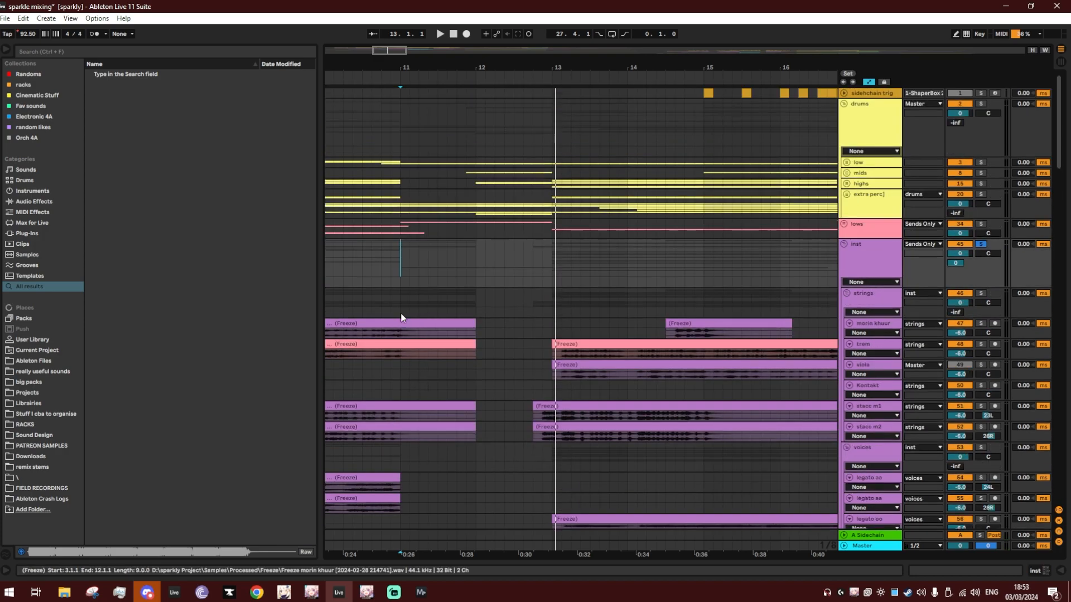
# Stop playback and fold the strings, voices, keys, brass and vocals groups.
pyautogui.press('space')
pyautogui.click(847, 295)
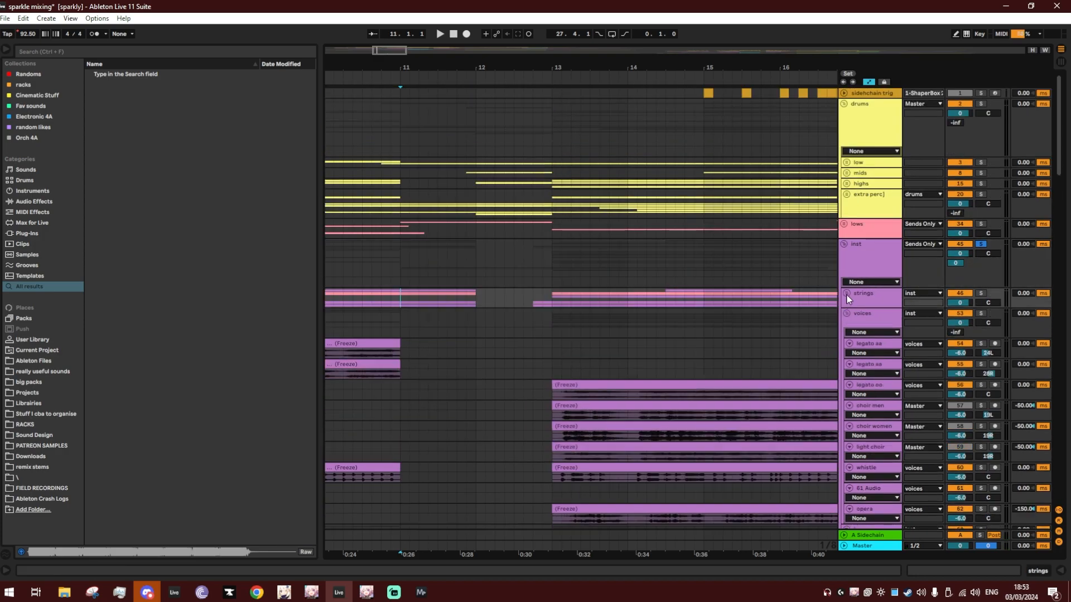
pyautogui.click(847, 313)
pyautogui.click(848, 334)
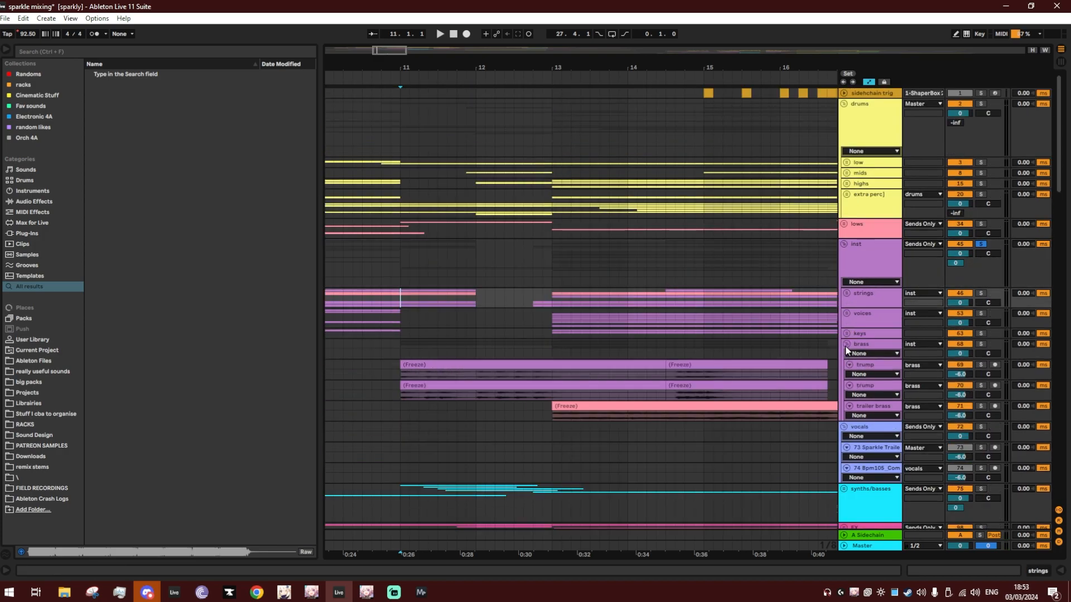
pyautogui.click(846, 344)
pyautogui.click(844, 354)
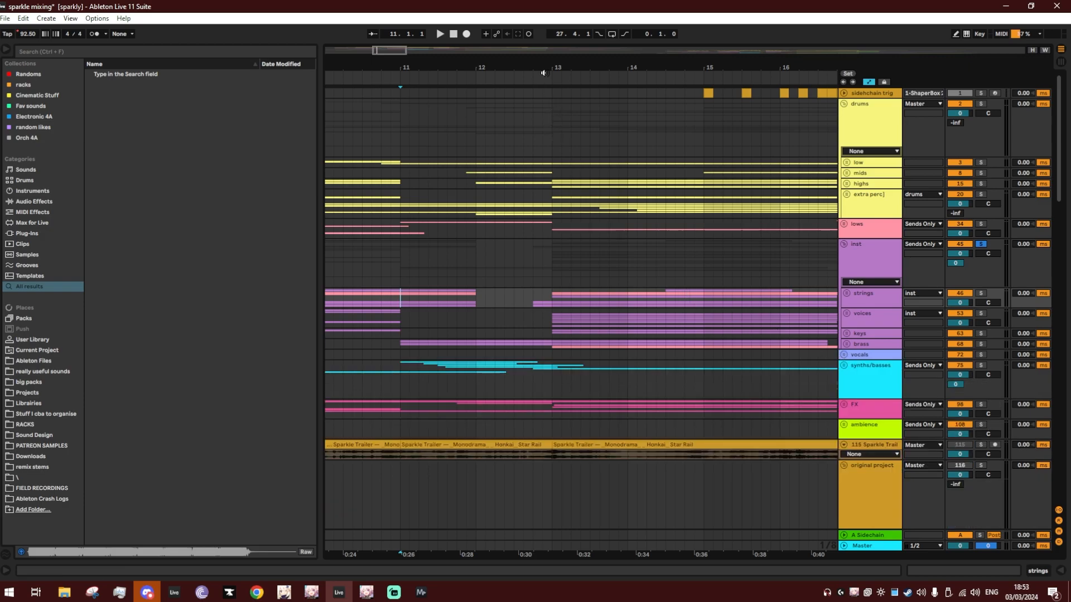
# Solo the drums group and unfold it to examine the kick, snare, highs and extra perc clips from bar 11.
pyautogui.moveTo(555, 68); pyautogui.dragTo(538, 68)
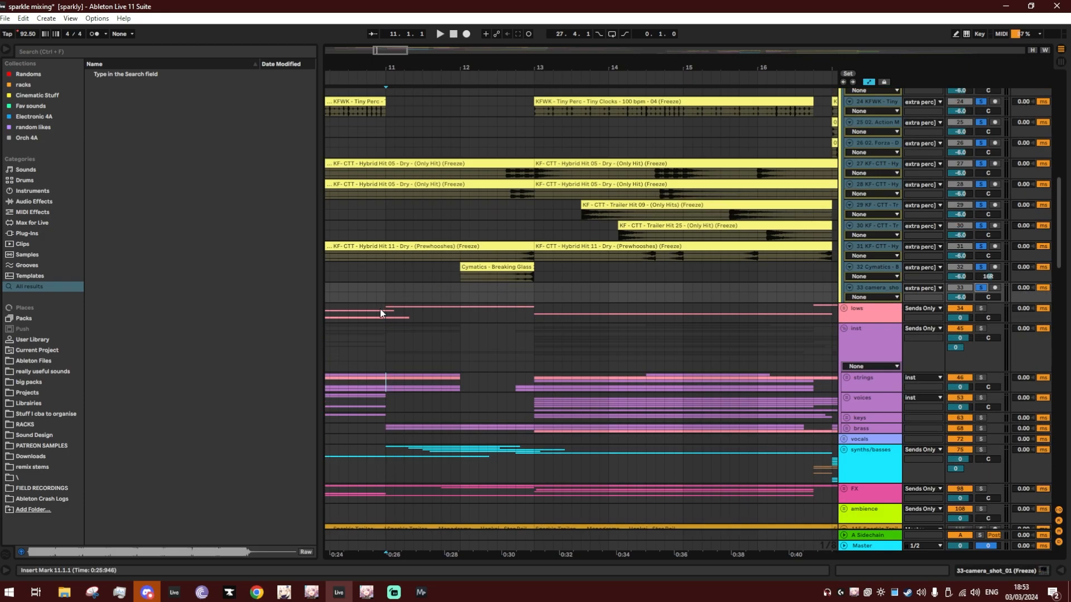
pyautogui.scroll(15, 385, 315)
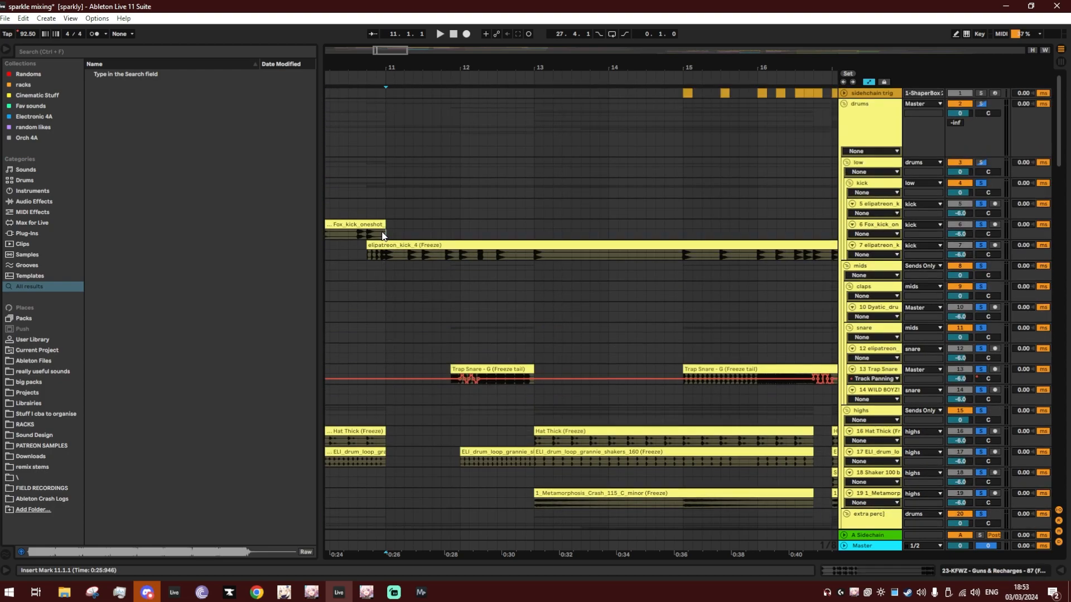
pyautogui.scroll(-4, 417, 280)
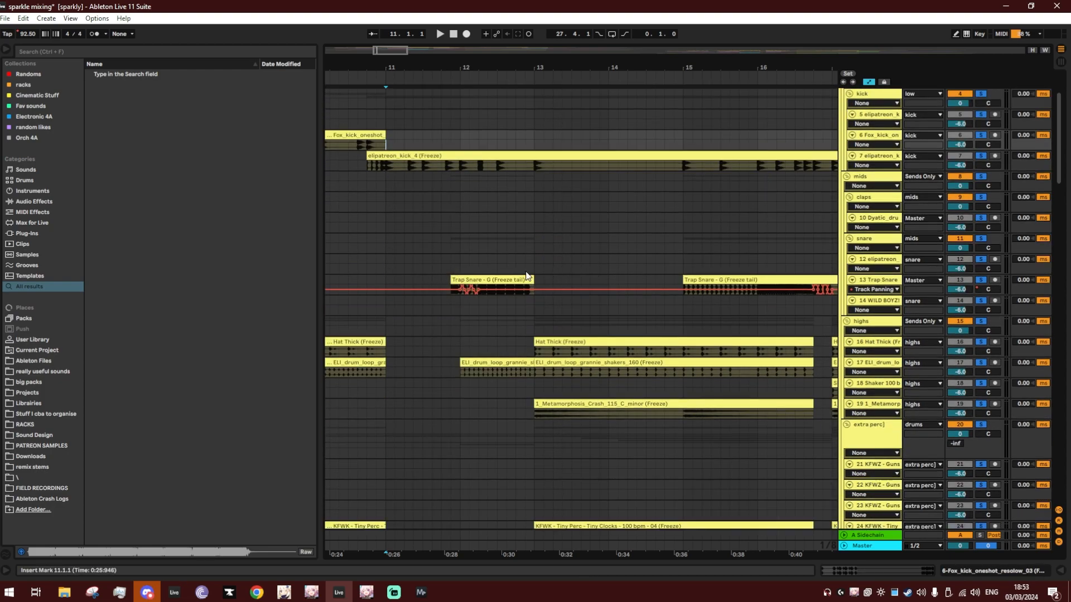
pyautogui.scroll(-5, 526, 275)
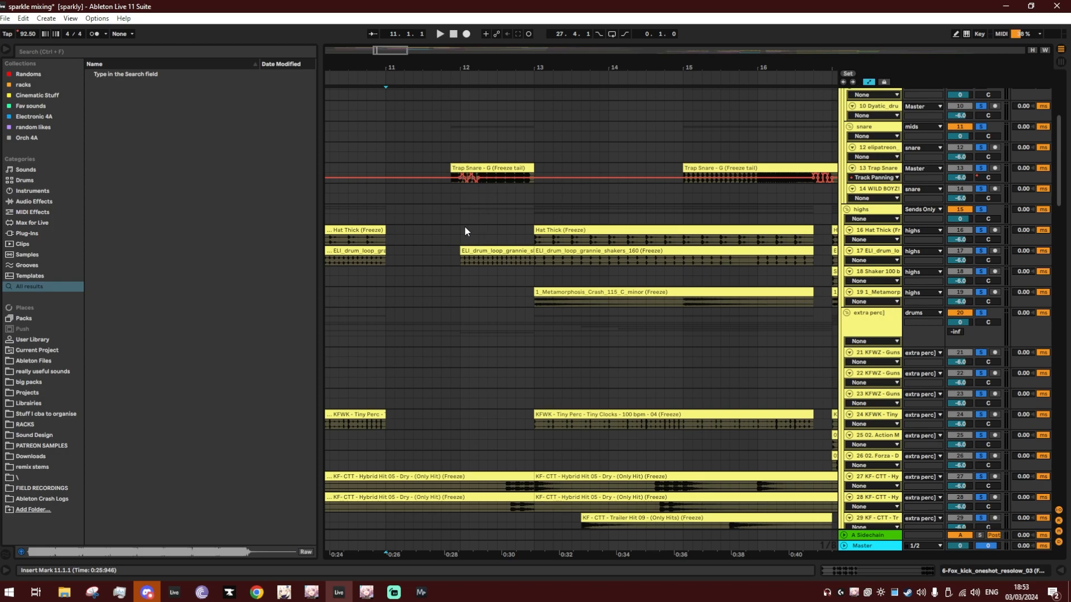
# Play the soloed drums from 11.1.1, following the snare, highs and extra perc tracks, and stop playback.
pyautogui.click(385, 213)
pyautogui.press('space')
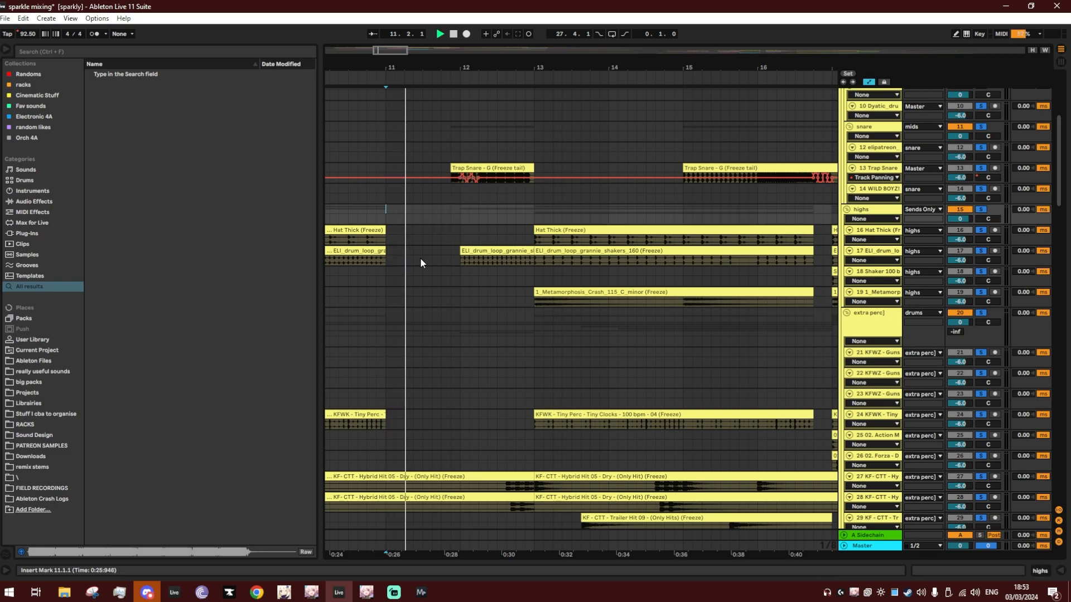
pyautogui.scroll(-3, 422, 260)
pyautogui.scroll(2, 429, 267)
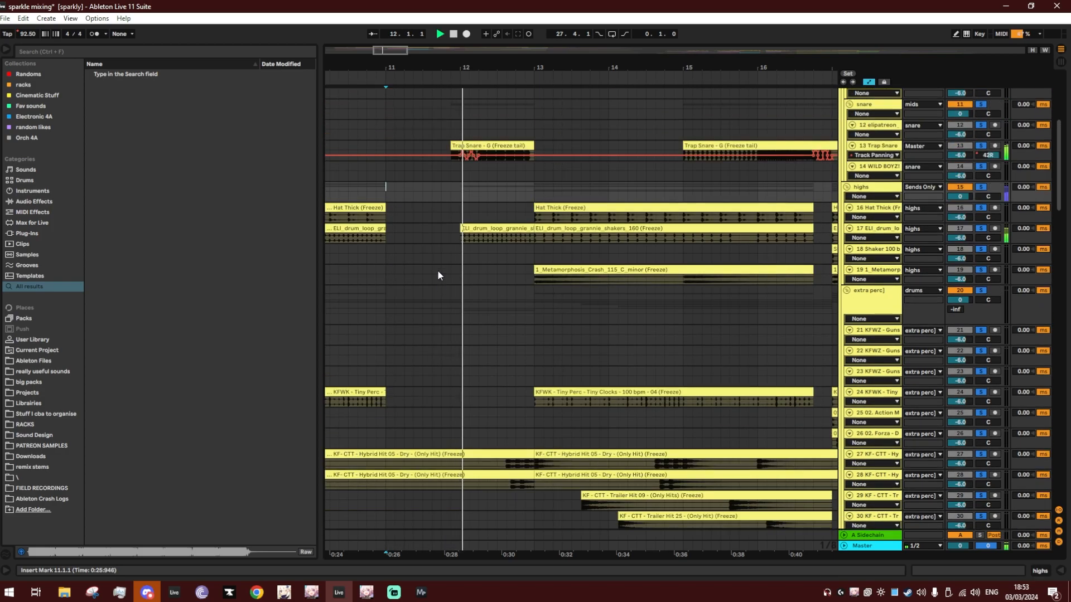
pyautogui.scroll(-1, 437, 271)
pyautogui.scroll(-4, 447, 265)
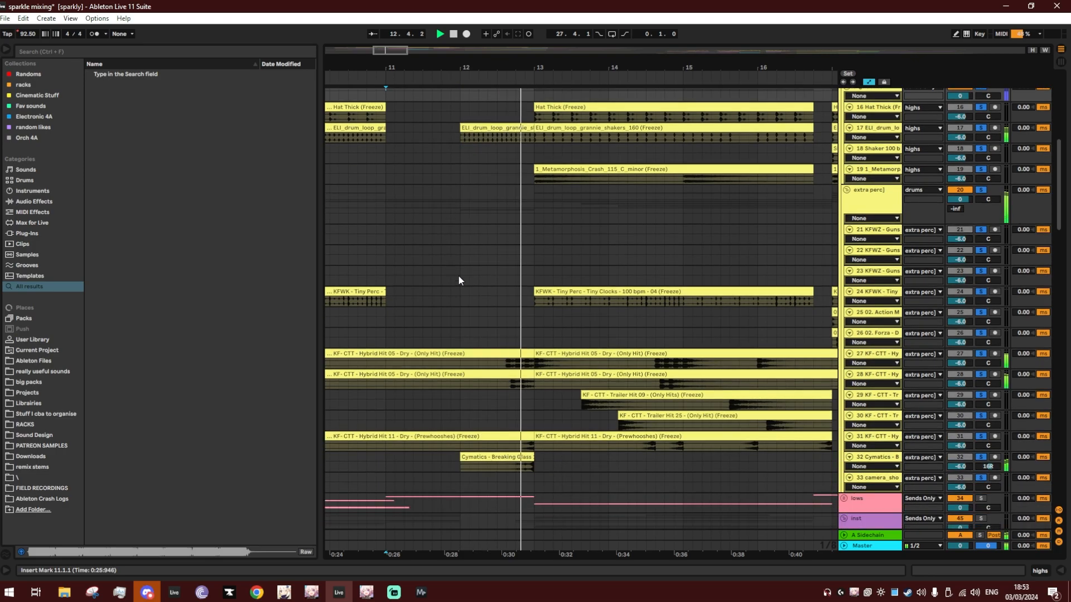
pyautogui.press('space')
pyautogui.click(390, 276)
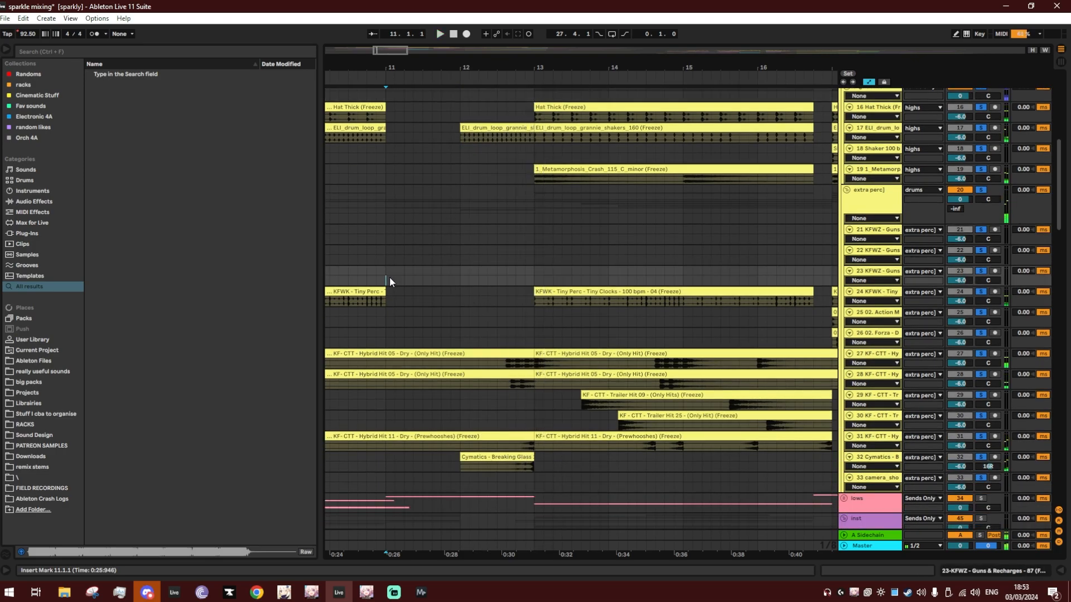
# Unsolo and fold the drums group, and unfold the FX group to show its rises, falls and impacts.
pyautogui.scroll(14, 450, 316)
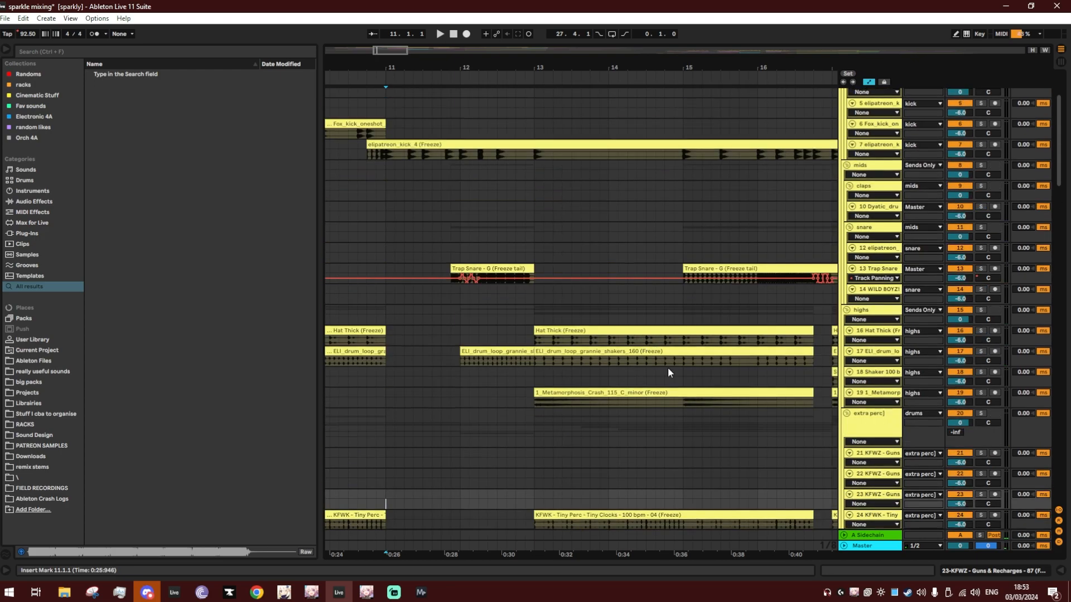
pyautogui.click(844, 104)
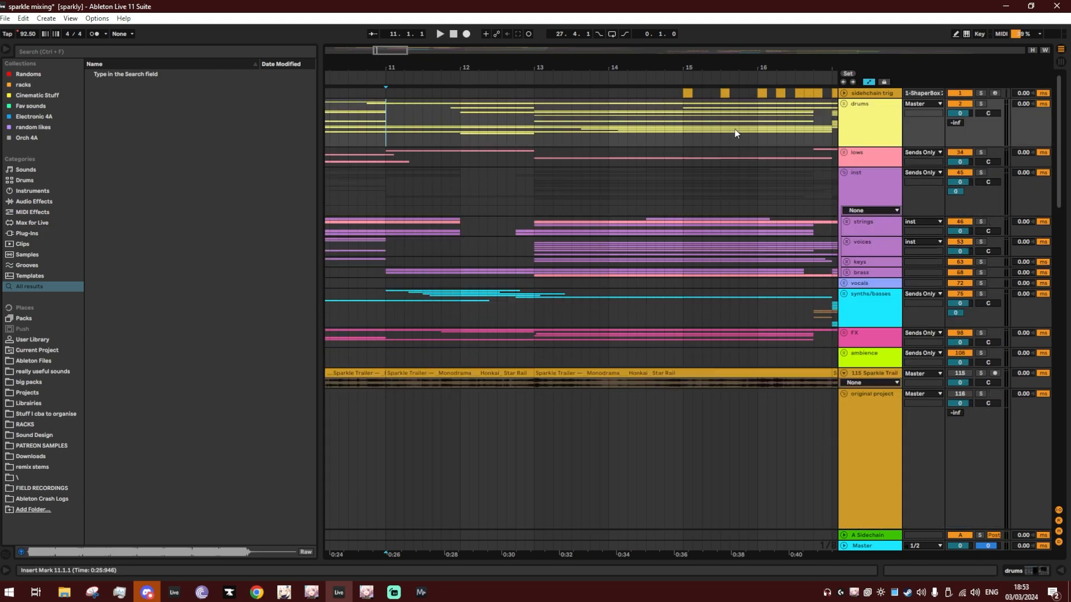
pyautogui.click(844, 333)
pyautogui.scroll(-5, 674, 287)
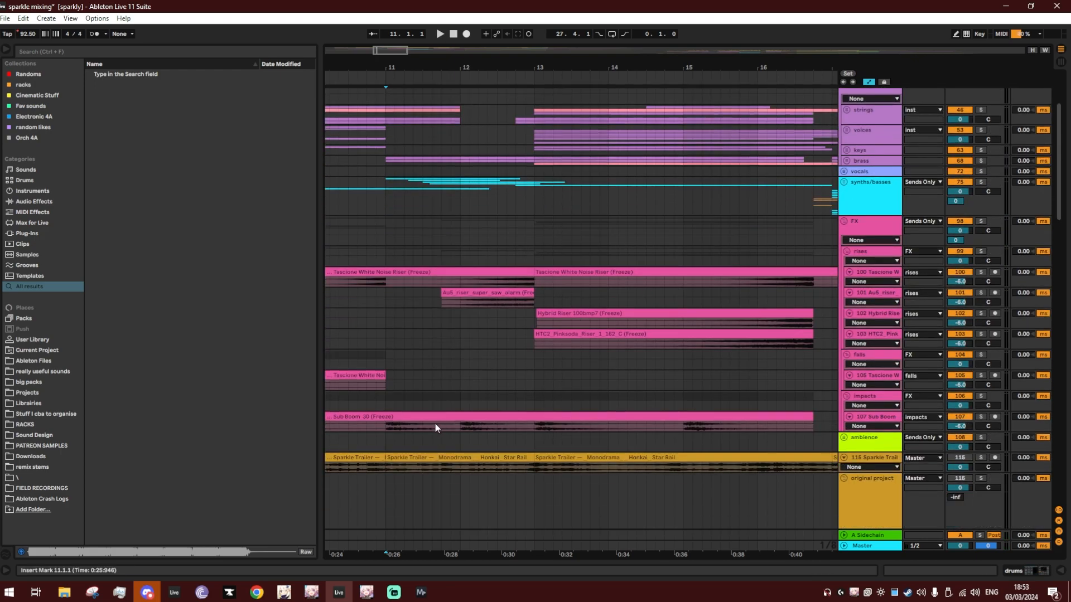
# Solo the Au5_riser_super_saw_alarm track, play its clip from 11.4.1, and unsolo it.
pyautogui.click(499, 303)
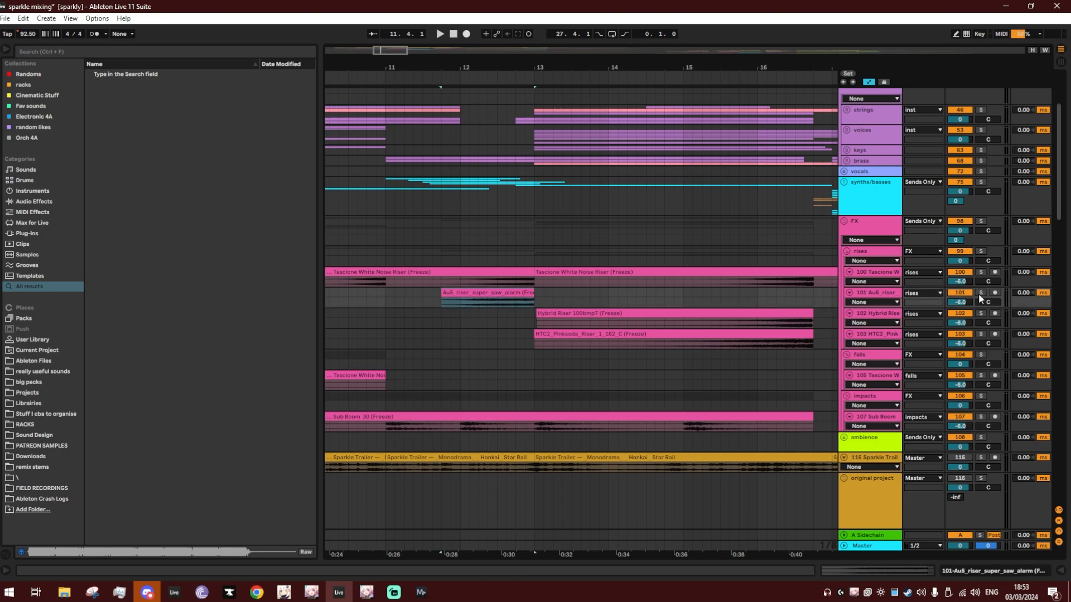
pyautogui.press('space')
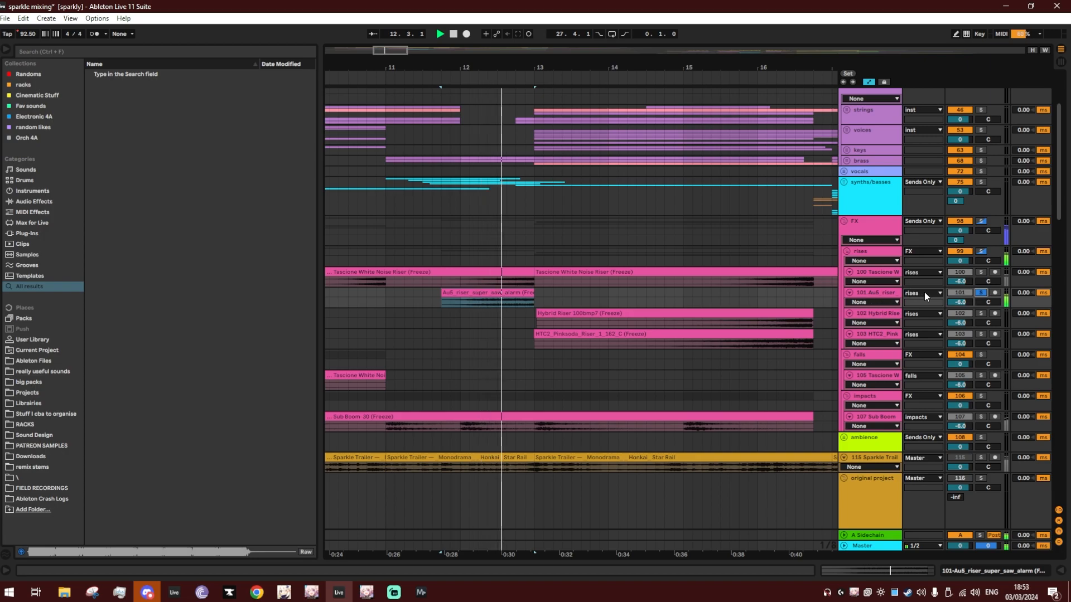
pyautogui.click(983, 294)
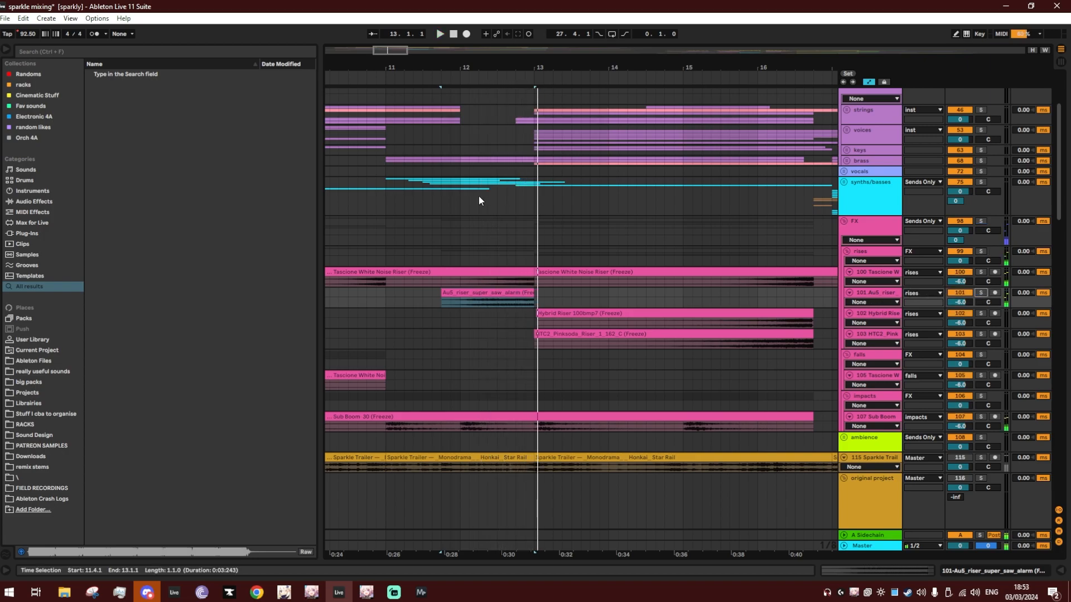
# Play the full mix from 11.1.1 up to bar 13 with the following section in view.
pyautogui.click(387, 169)
pyautogui.press('space')
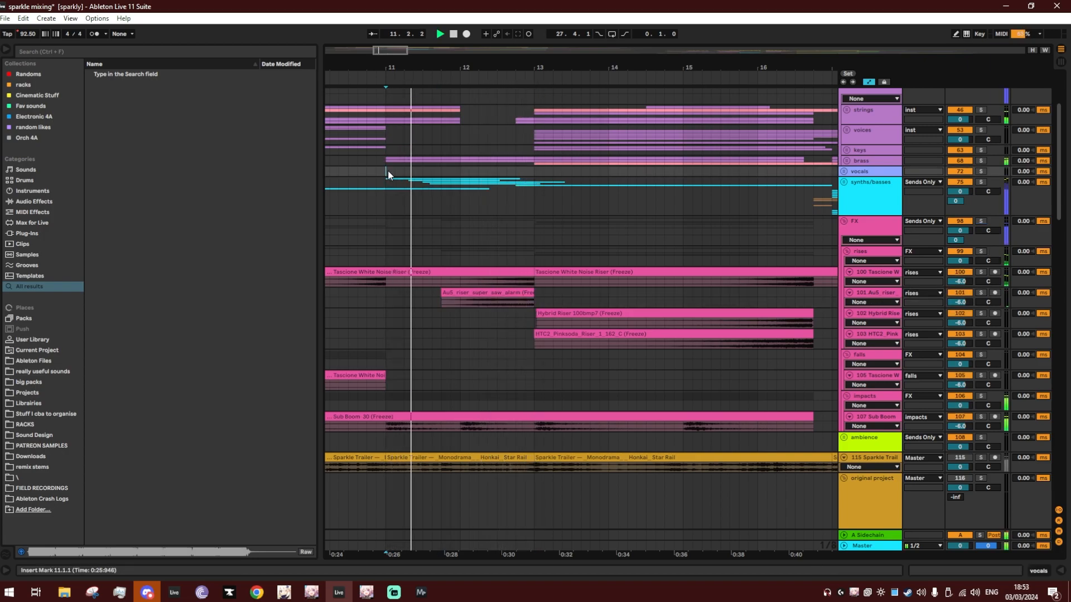
pyautogui.scroll(4, 456, 259)
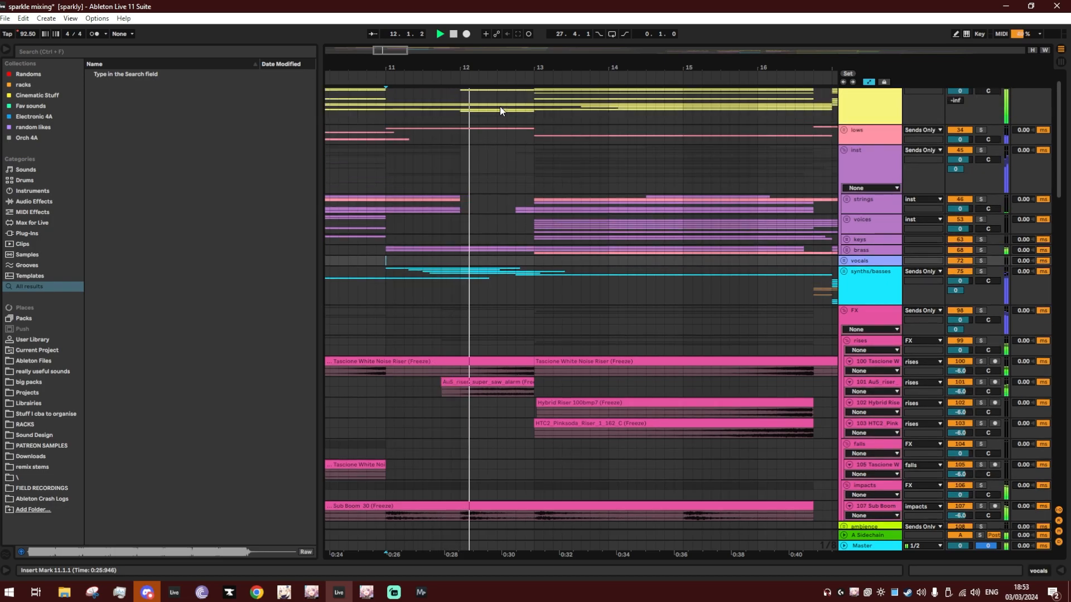
pyautogui.moveTo(505, 67); pyautogui.dragTo(431, 49)
pyautogui.press('space')
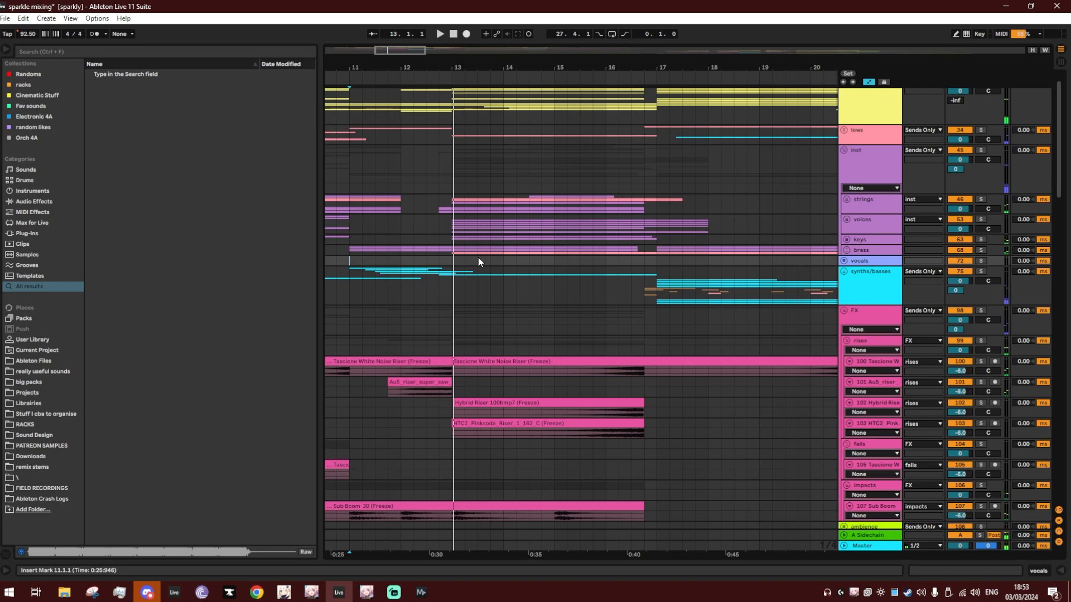
# Examine where the brass, keys, voices, strings, lows and drums layers enter at bar 13.
pyautogui.click(444, 248)
pyautogui.click(453, 239)
pyautogui.click(450, 220)
pyautogui.click(450, 196)
pyautogui.click(453, 133)
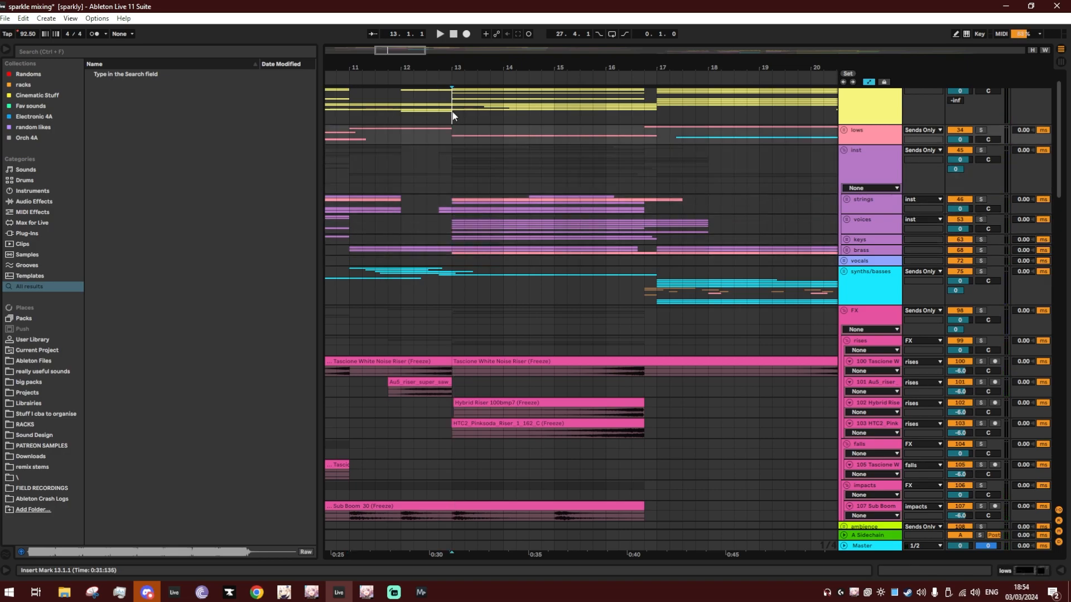
pyautogui.click(453, 111)
pyautogui.scroll(1, 466, 112)
pyautogui.click(453, 94)
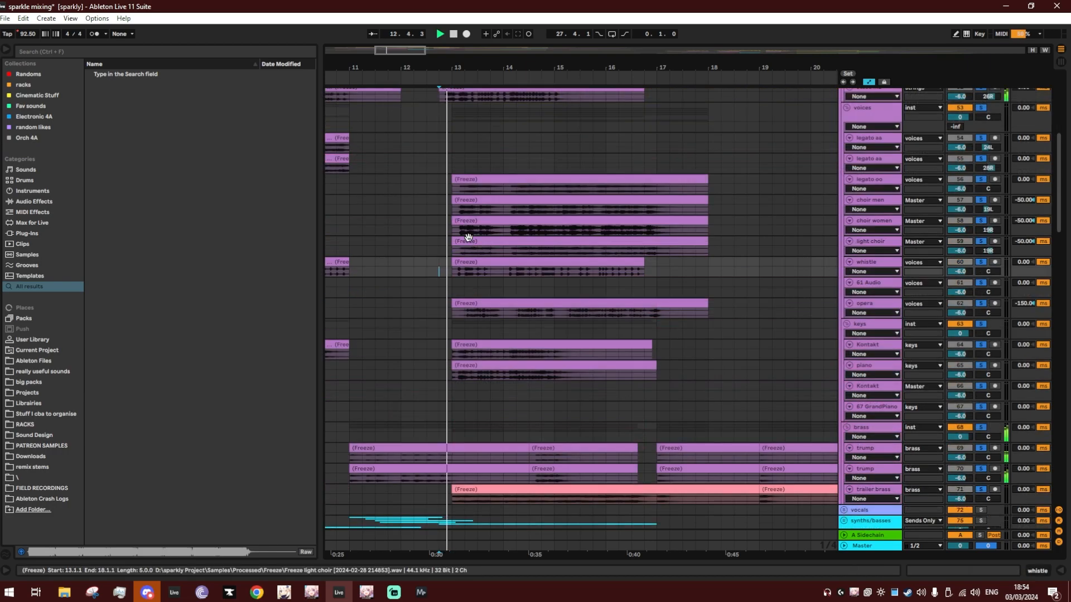
# Audition the soloed inst group from 12.4.1, following its unfolded voices and strings tracks.
pyautogui.scroll(3, 469, 237)
pyautogui.scroll(1, 487, 254)
pyautogui.scroll(1, 486, 255)
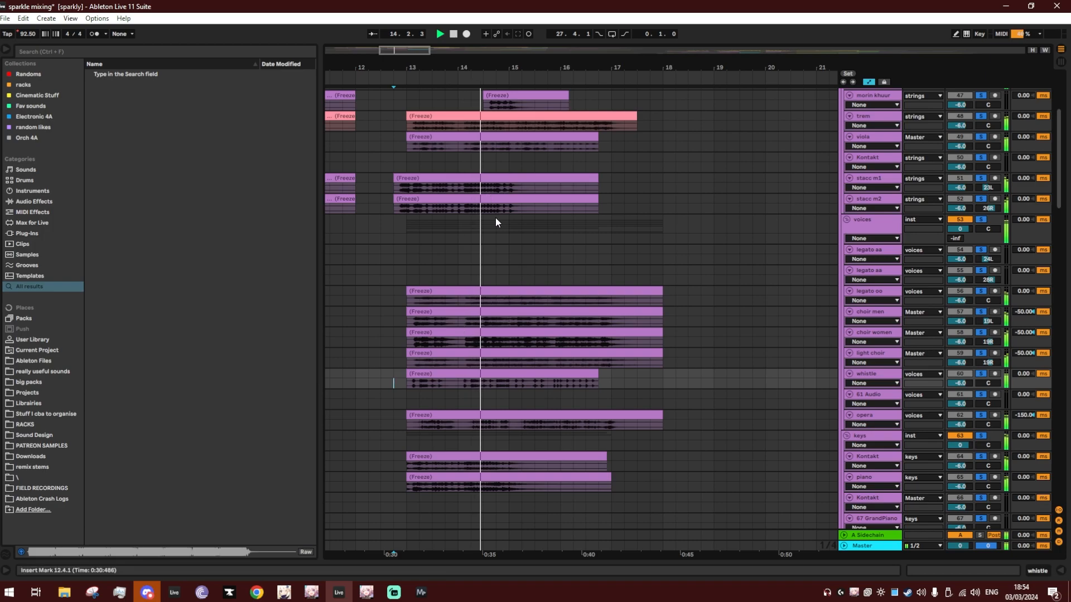
# Play the soloed strings group from bar 13 and listen through the section up to bar 17.
pyautogui.scroll(4, 523, 251)
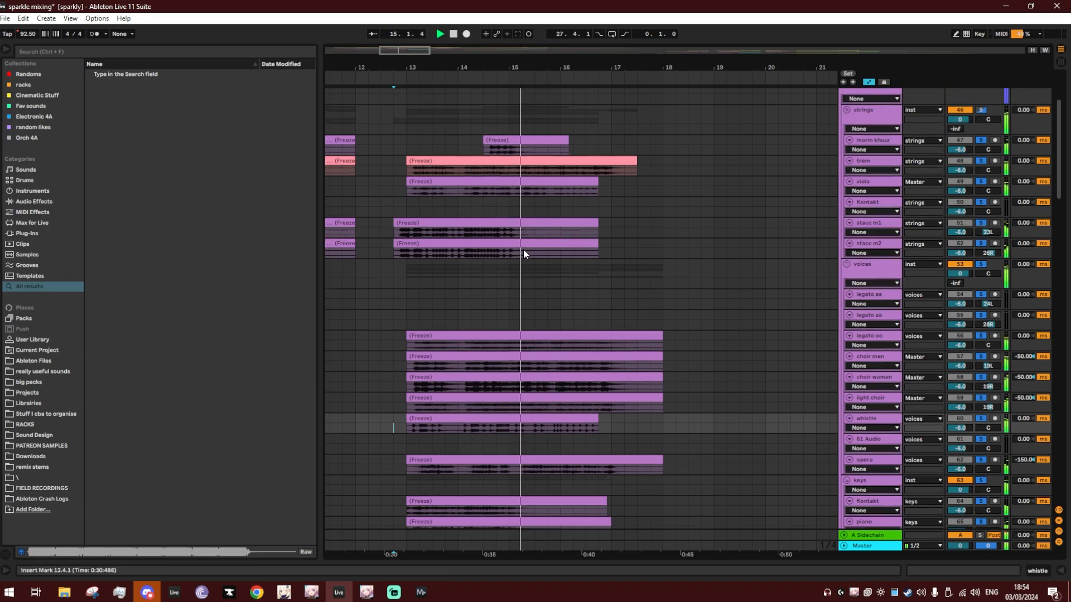
pyautogui.scroll(-2, 523, 255)
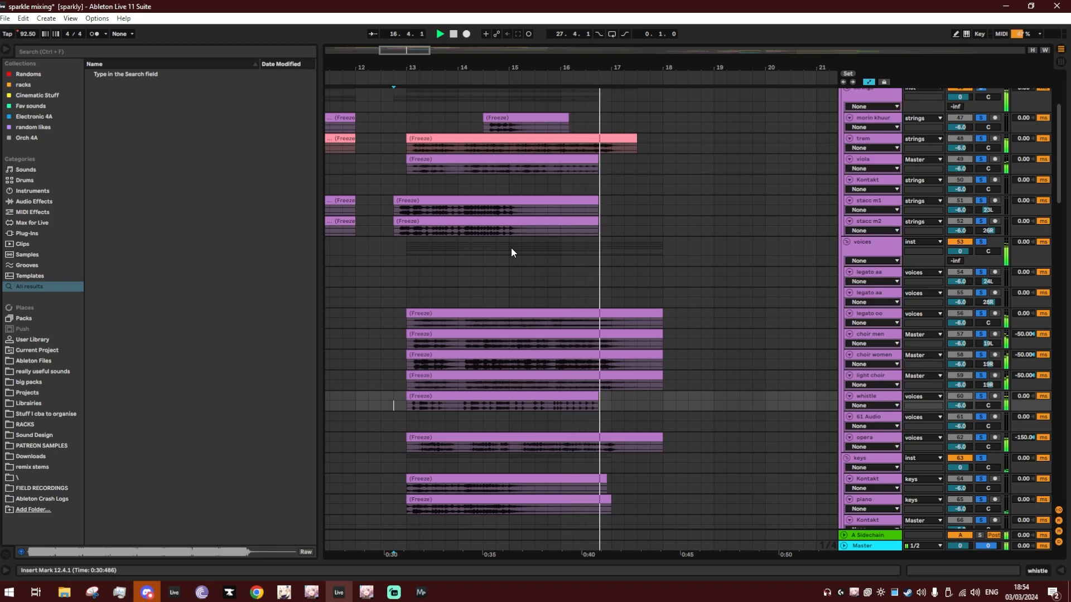
pyautogui.scroll(-3, 511, 248)
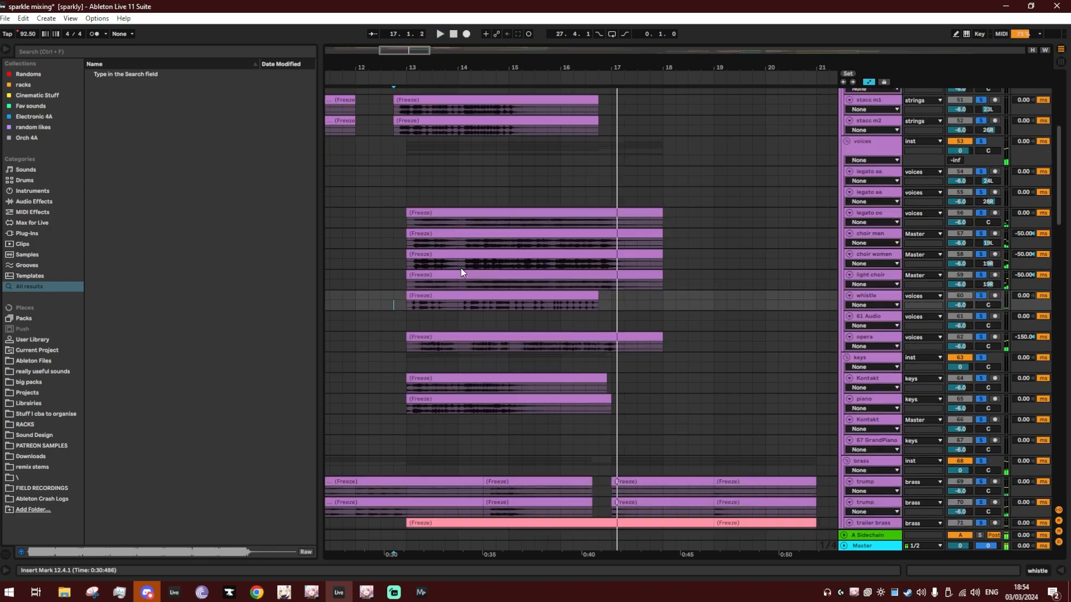
pyautogui.click(426, 302)
pyautogui.scroll(1, 479, 302)
pyautogui.press('space')
pyautogui.scroll(5, 510, 335)
pyautogui.scroll(-6, 509, 335)
pyautogui.press('space')
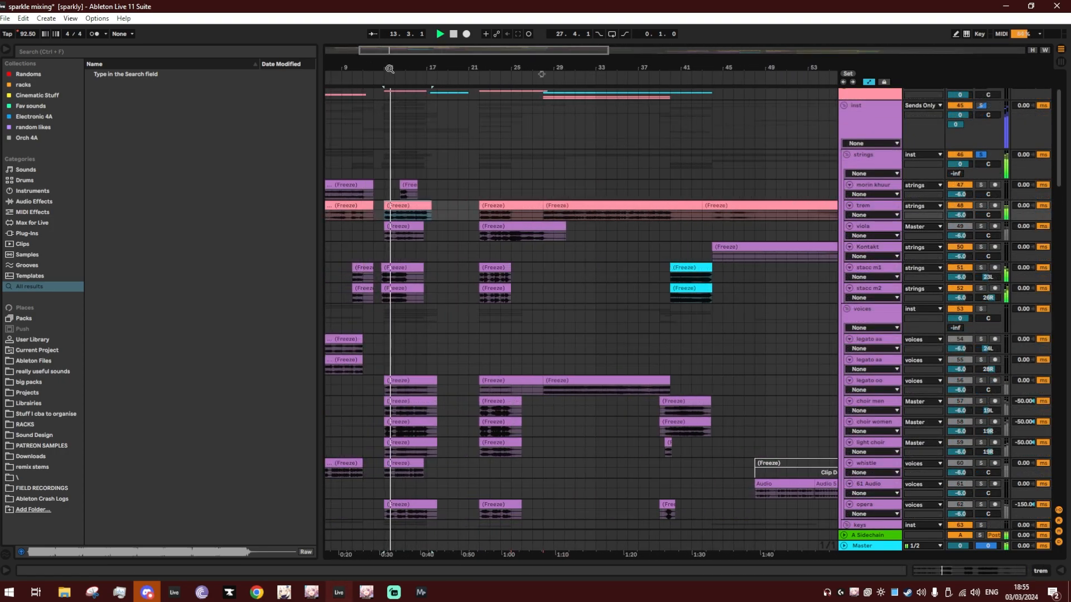
pyautogui.scroll(3, 386, 119)
pyautogui.moveTo(441, 88); pyautogui.dragTo(473, 82)
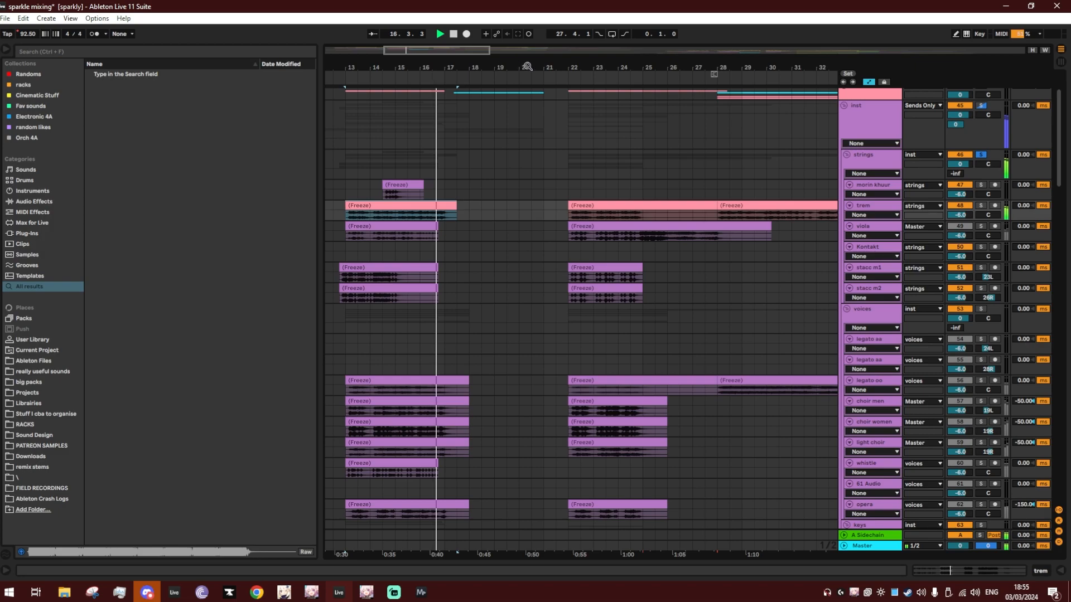
pyautogui.moveTo(493, 68); pyautogui.dragTo(493, 22)
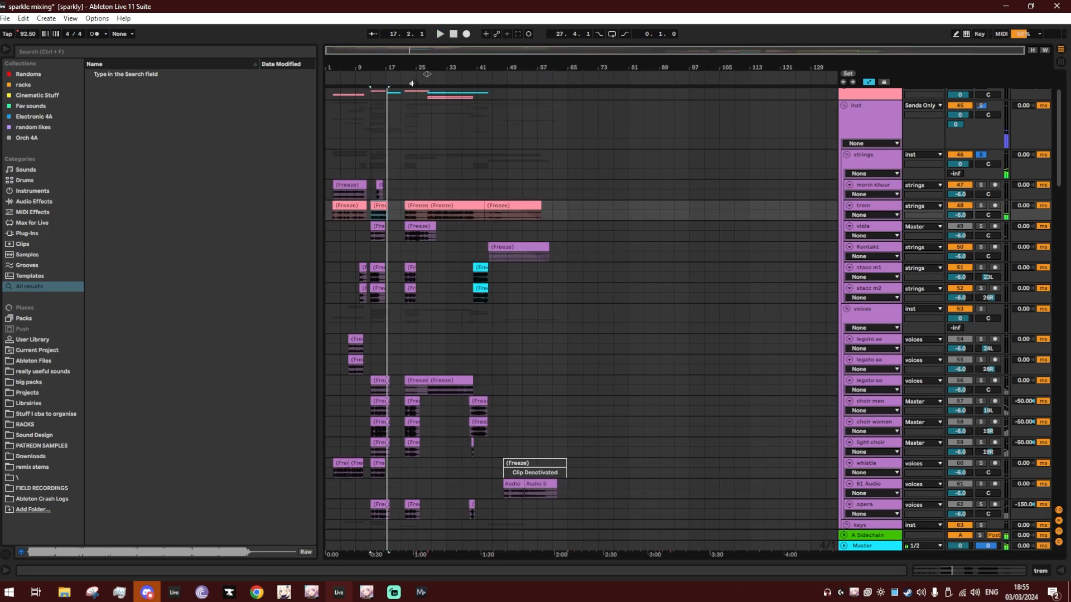
# Solo the morin khuur track in the original project and play its clip starting at 78.3.3.
pyautogui.scroll(-10, 632, 347)
pyautogui.moveTo(647, 75); pyautogui.dragTo(612, 200)
pyautogui.scroll(-5, 613, 200)
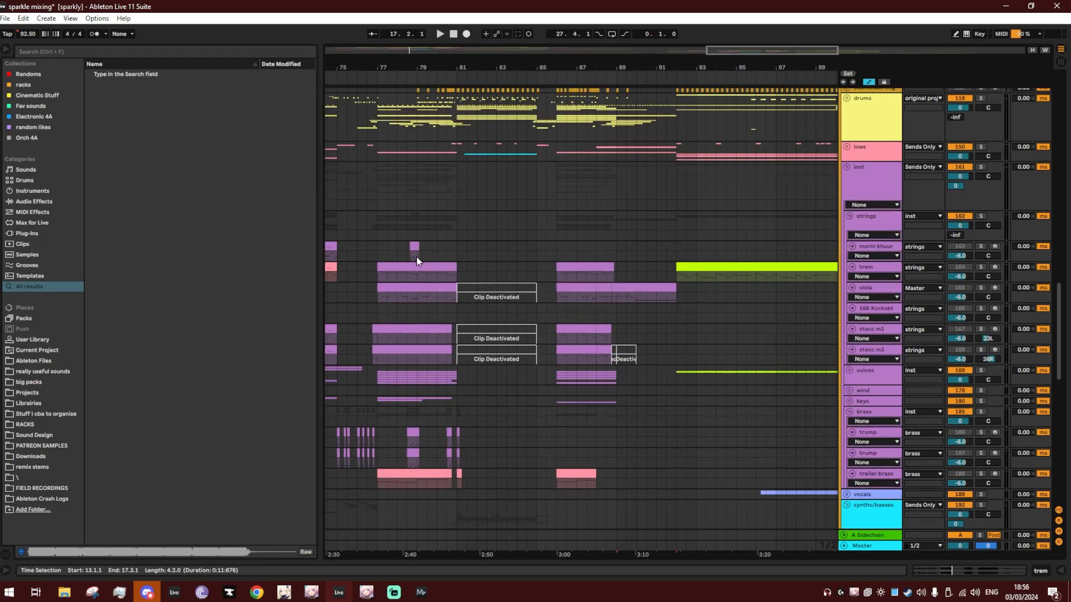
pyautogui.moveTo(425, 69); pyautogui.dragTo(556, 110)
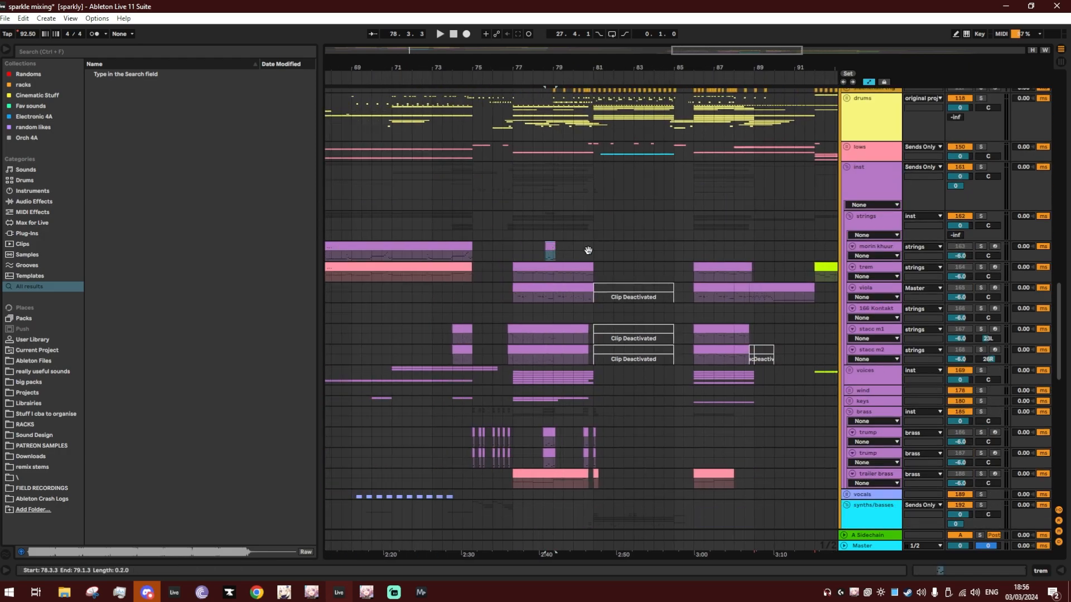
pyautogui.click(987, 246)
pyautogui.press('+')
pyautogui.press('+')
pyautogui.press('space')
pyautogui.scroll(-2, 637, 167)
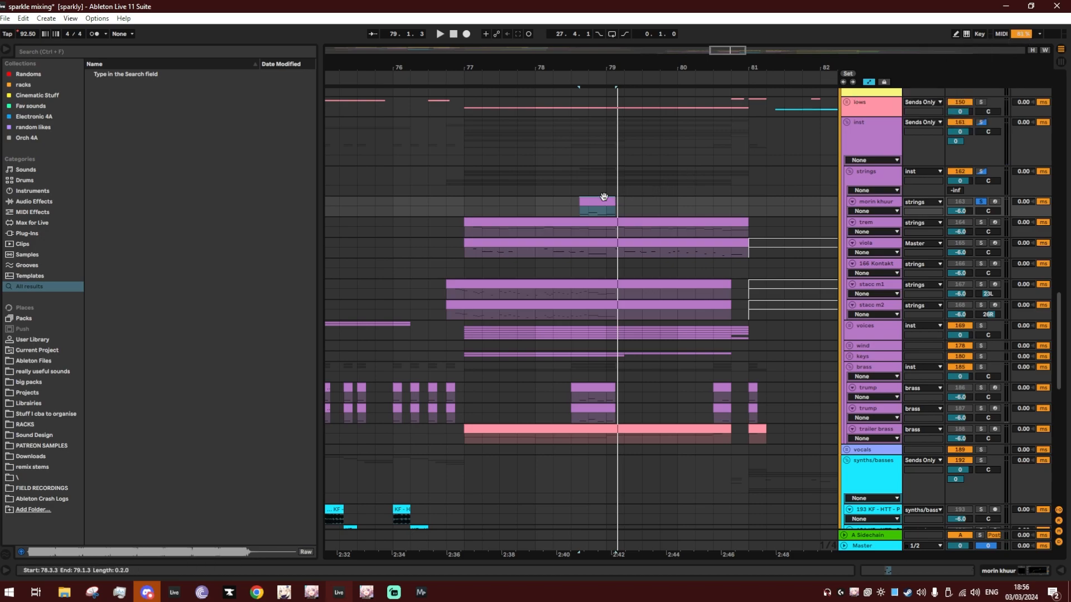
pyautogui.press('space')
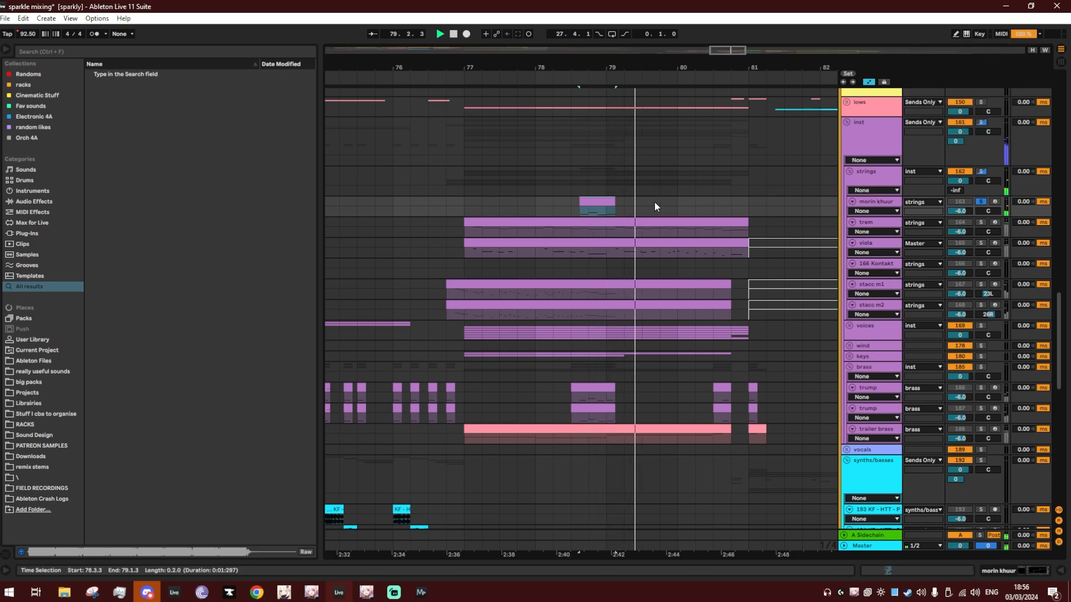
# Collapse the inst group, solo the 115 Sparkle Trailer reference track and play it from 12.4.1.
pyautogui.click(543, 235)
pyautogui.moveTo(543, 234); pyautogui.dragTo(471, 225)
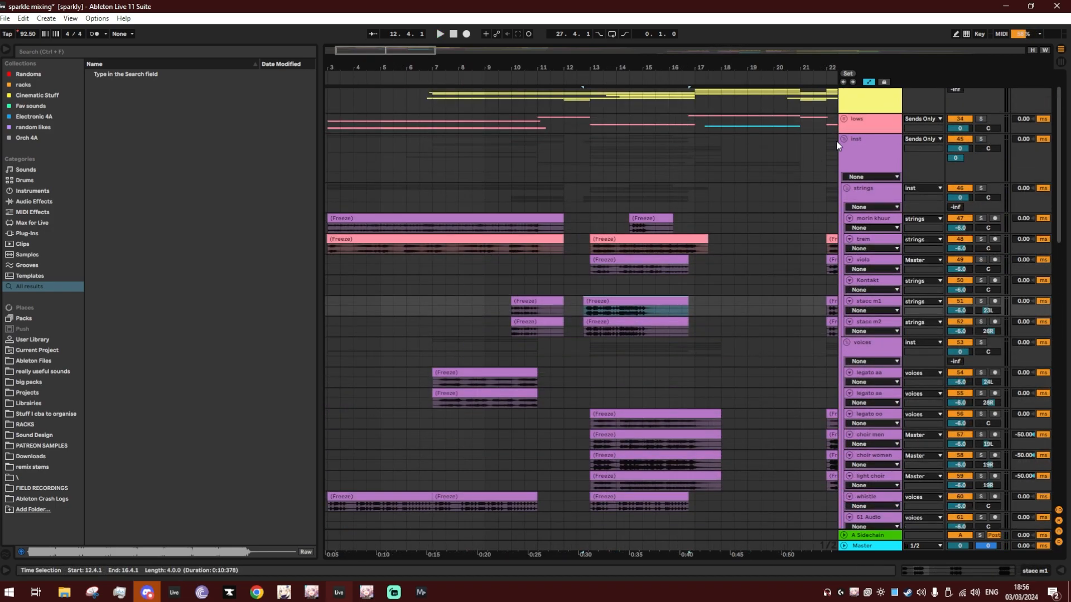
pyautogui.click(844, 139)
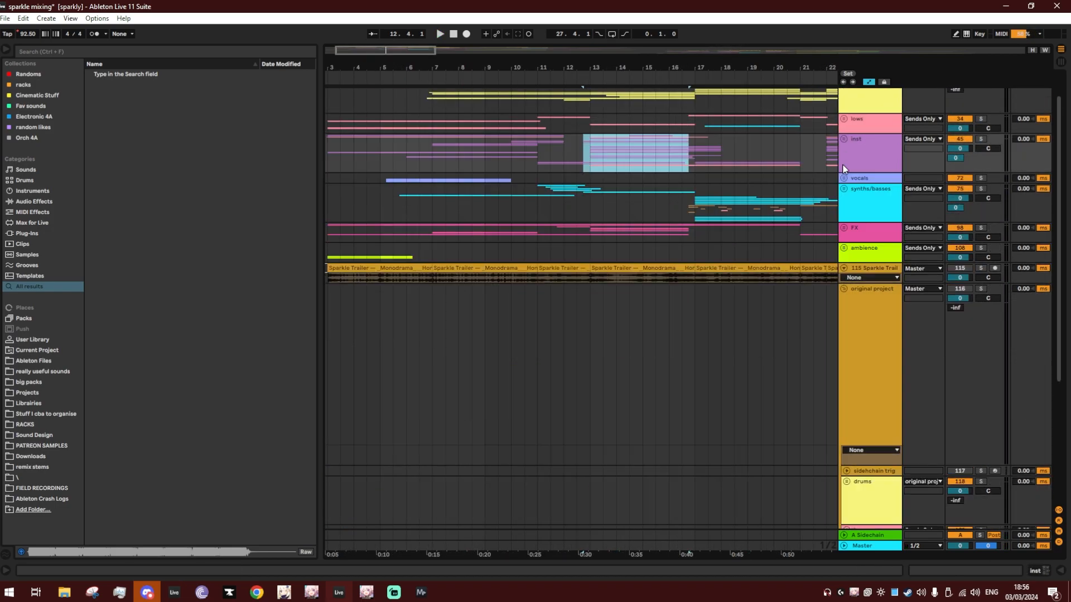
pyautogui.click(980, 268)
pyautogui.press('space')
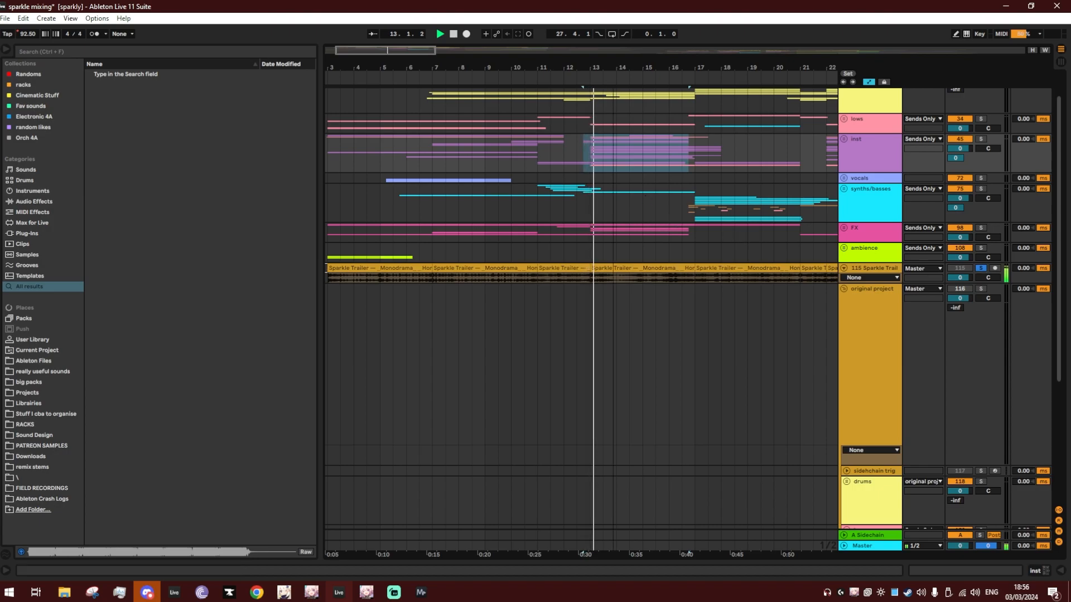
pyautogui.moveTo(511, 65); pyautogui.dragTo(464, 65)
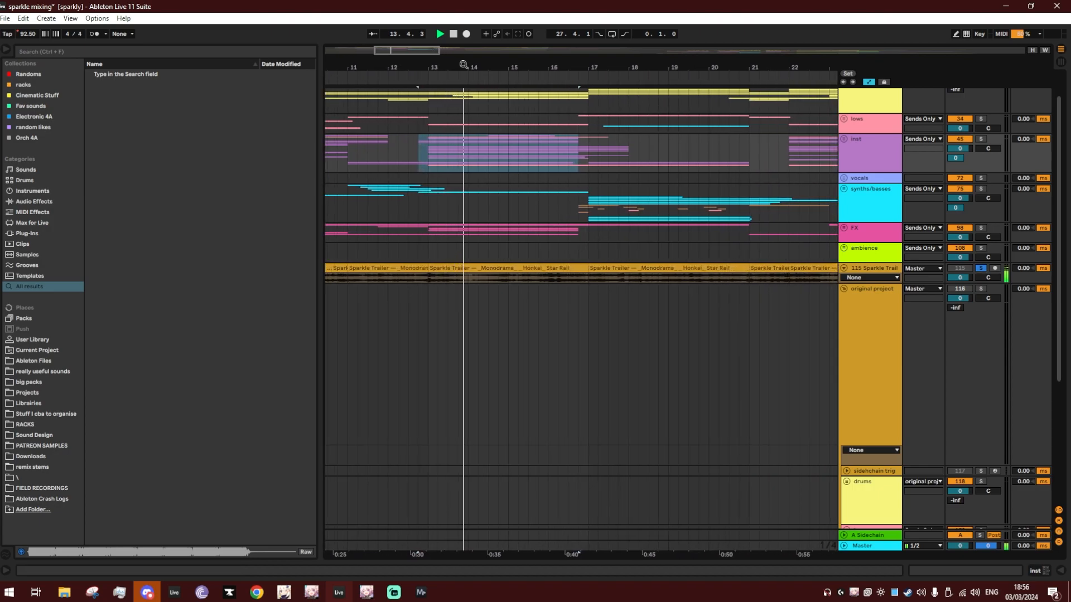
pyautogui.moveTo(463, 64); pyautogui.dragTo(384, 62)
pyautogui.click(720, 253)
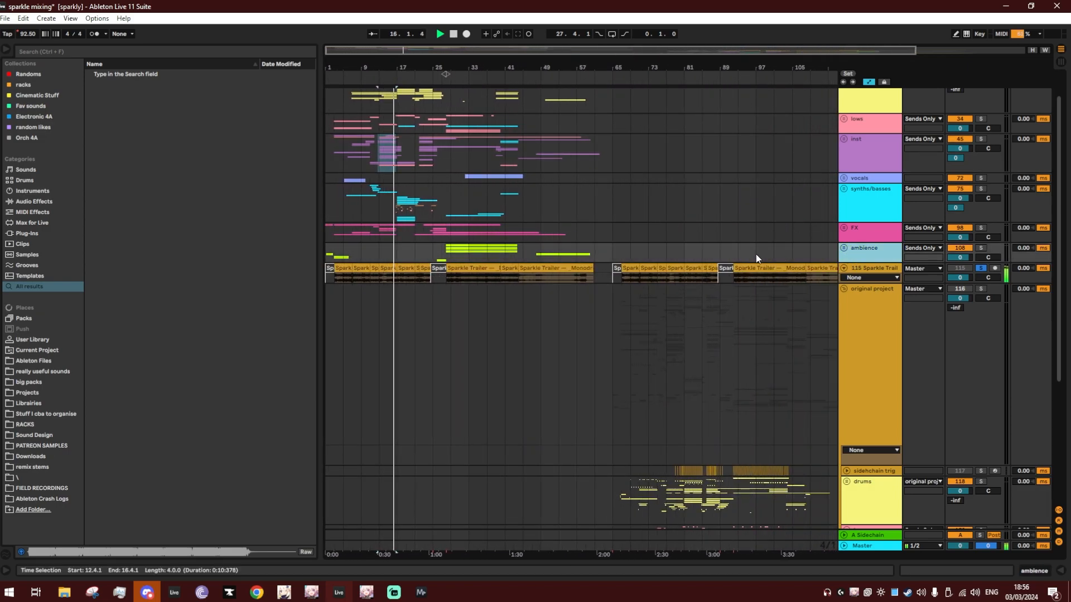
pyautogui.click(726, 277)
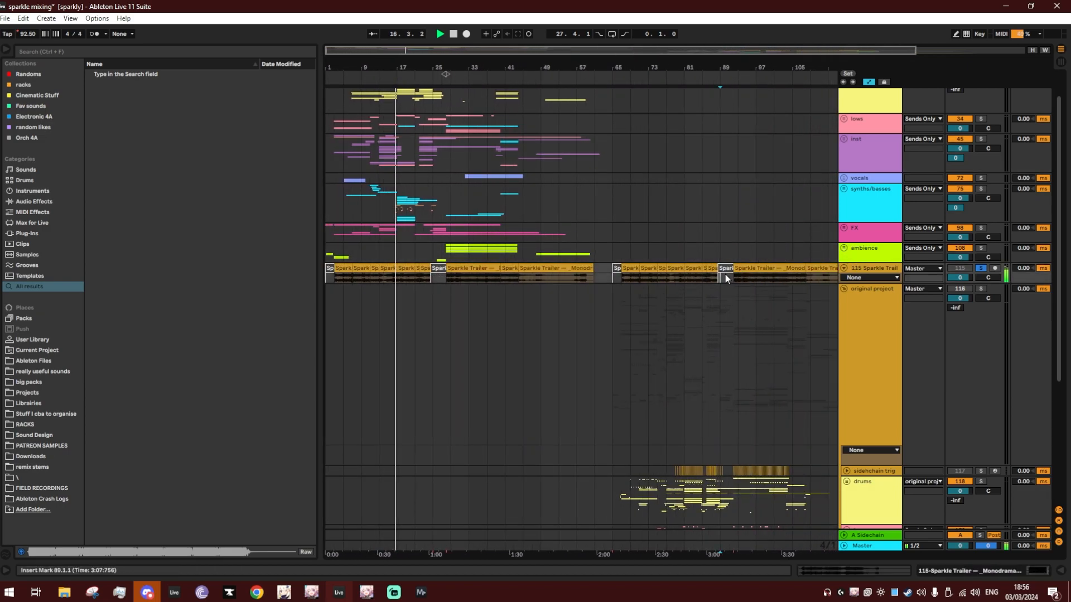
pyautogui.click(865, 270)
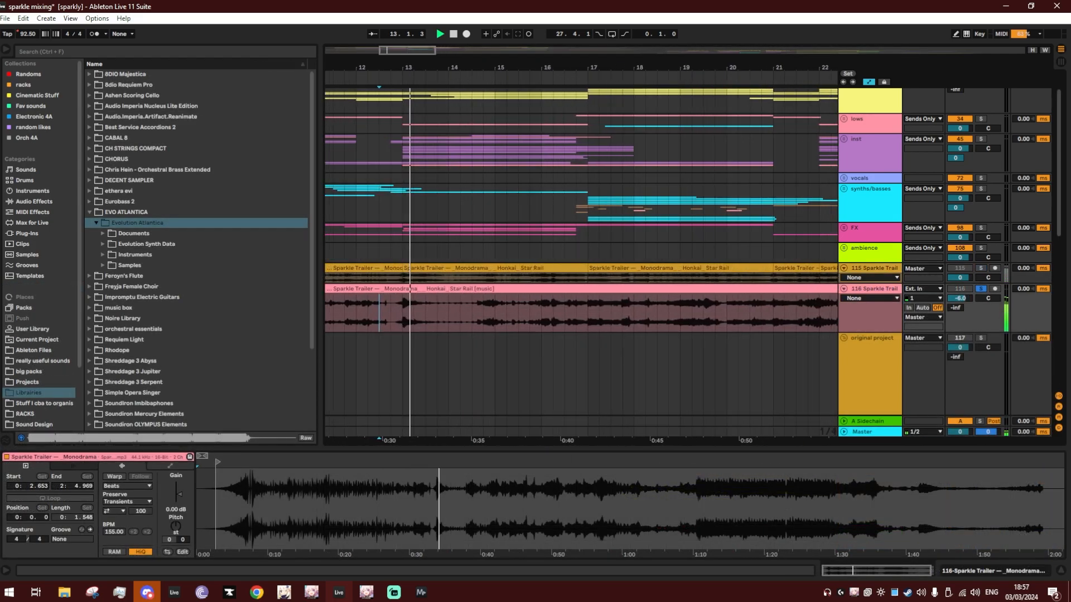
# Hide the clip view and collapse the original project group below the 116 Sparkle Trailer music stem.
pyautogui.moveTo(430, 70); pyautogui.dragTo(409, 68)
pyautogui.hotkey('ctrl', 'alt', 'l')
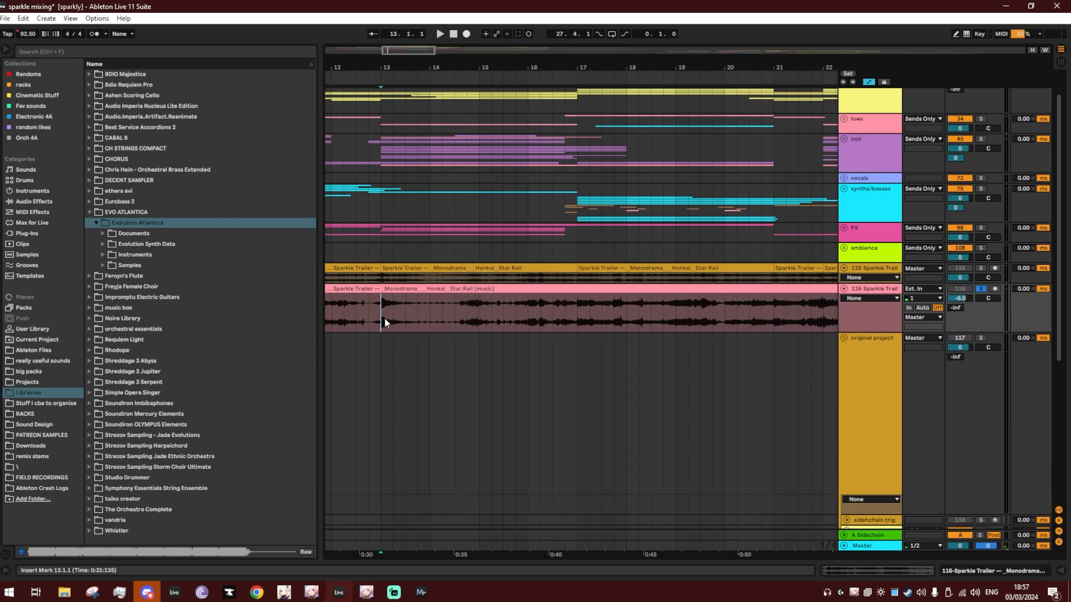
pyautogui.moveTo(373, 314); pyautogui.dragTo(578, 300)
pyautogui.click(578, 300)
pyautogui.moveTo(852, 335); pyautogui.dragTo(856, 304)
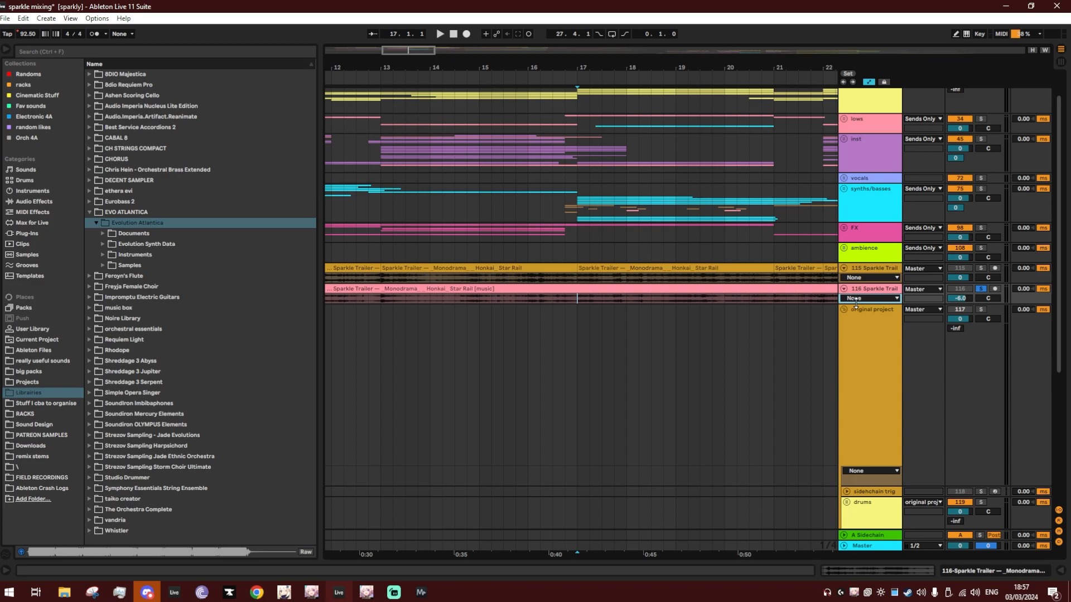
pyautogui.click(844, 310)
pyautogui.scroll(3, 672, 287)
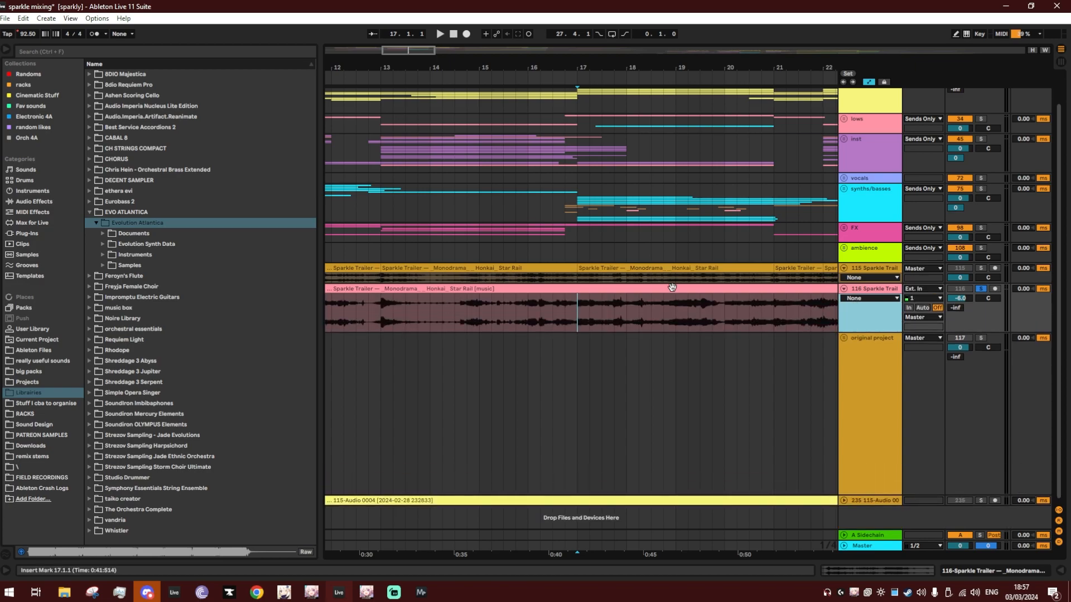
# Play the soloed music stem on track 116 from 13.1.1.
pyautogui.click(377, 310)
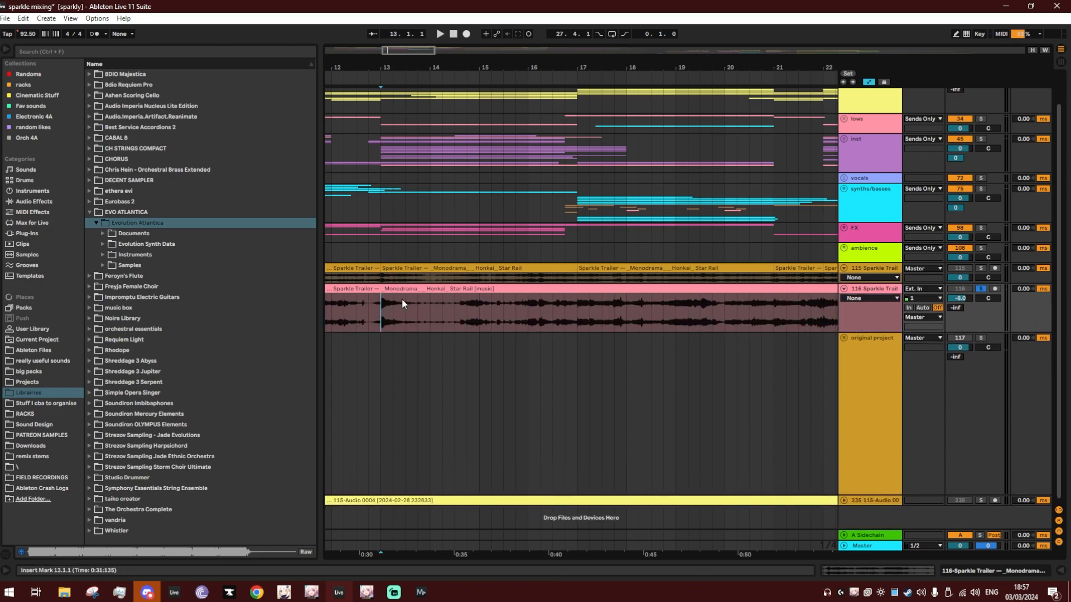
pyautogui.moveTo(401, 64); pyautogui.dragTo(400, 106)
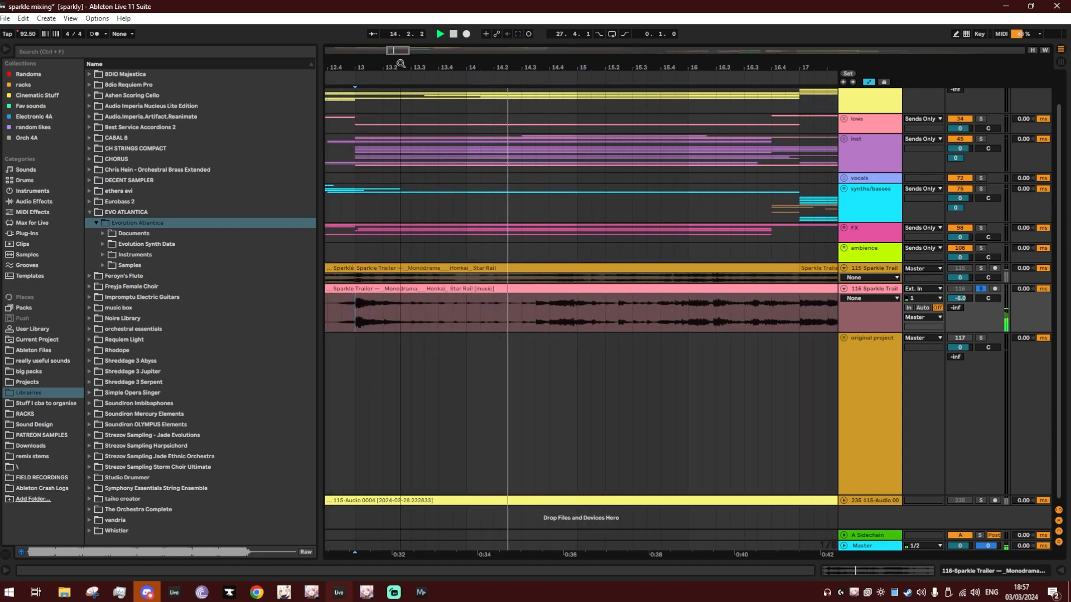
# Expand the inst group, solo the stacc m1 and stacc m2 tracks together and play them from 12.4.3.
pyautogui.click(844, 140)
pyautogui.scroll(-2, 607, 192)
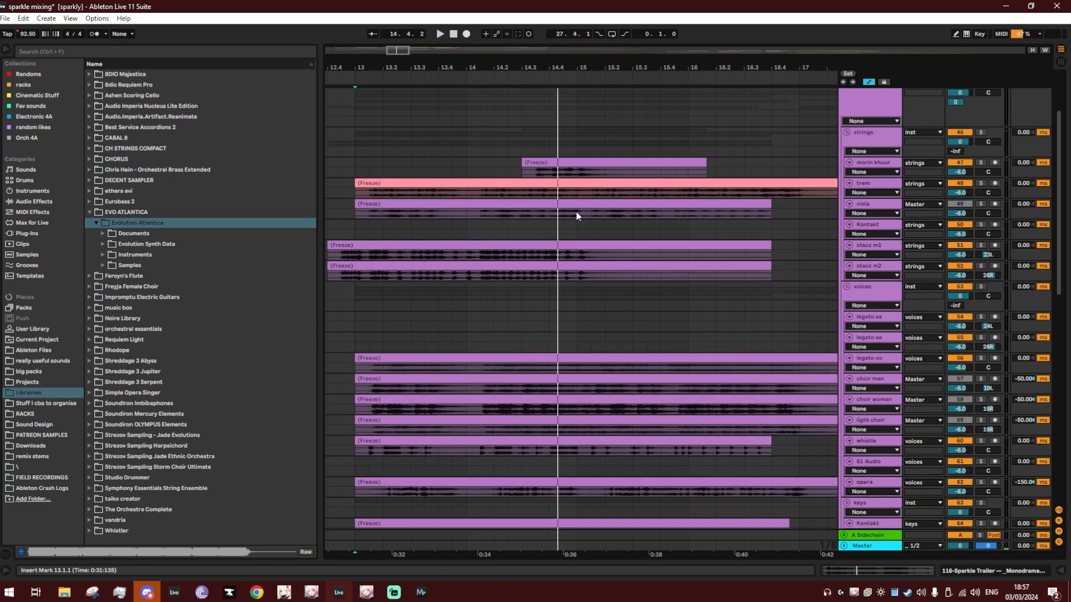
pyautogui.click(341, 254)
pyautogui.press('space')
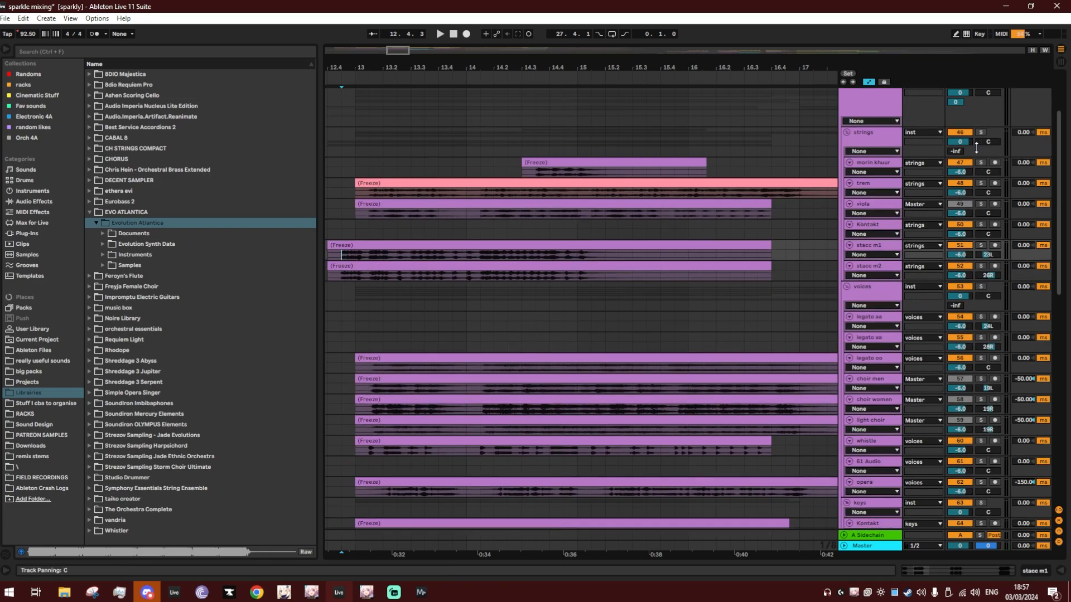
pyautogui.keyDown('shift'); pyautogui.click(878, 266); pyautogui.keyUp('shift')
pyautogui.click(980, 246)
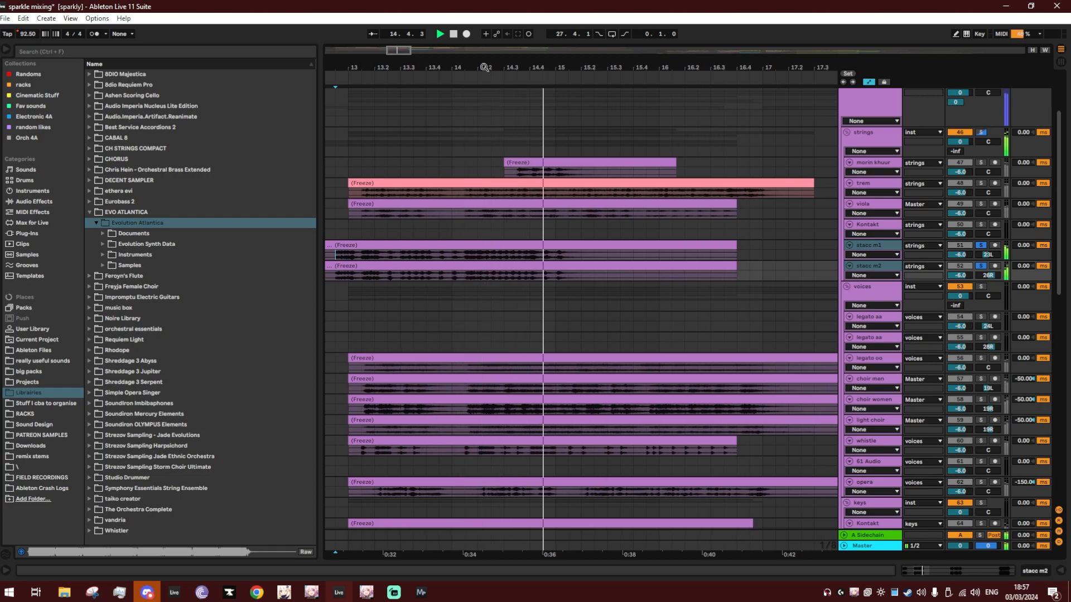
pyautogui.press('space')
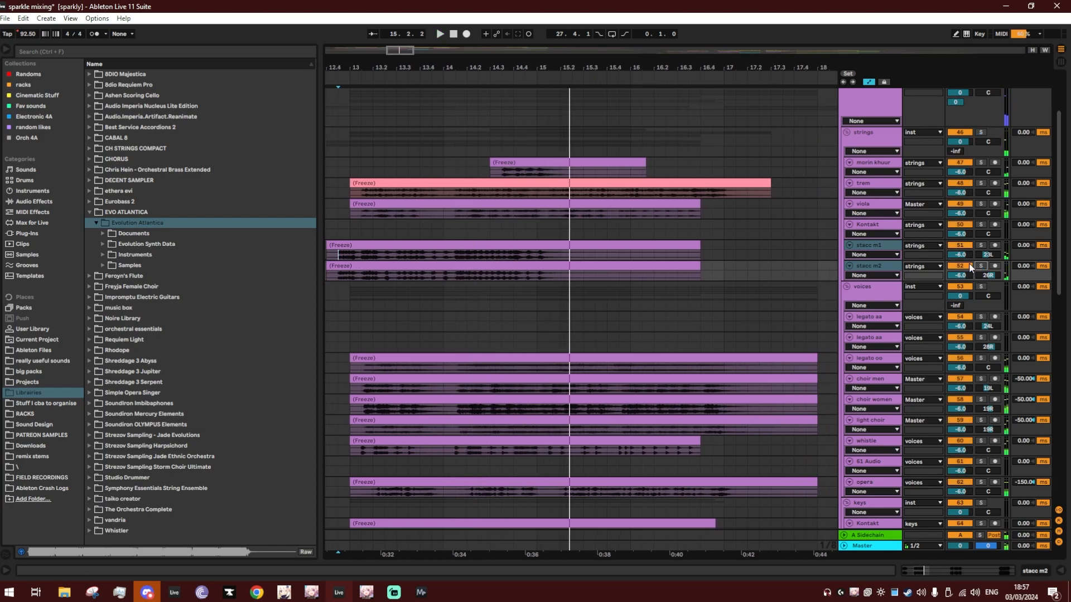
# Solo the trem and viola tracks together and play them from 13.1.1.
pyautogui.scroll(-5, 532, 299)
pyautogui.scroll(5, 532, 299)
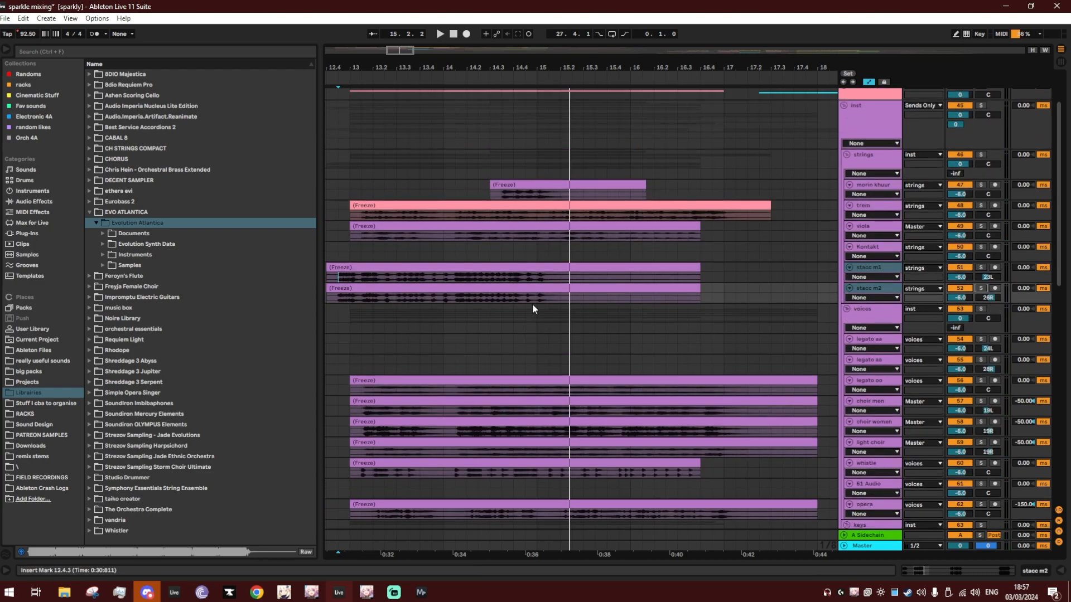
pyautogui.click(347, 228)
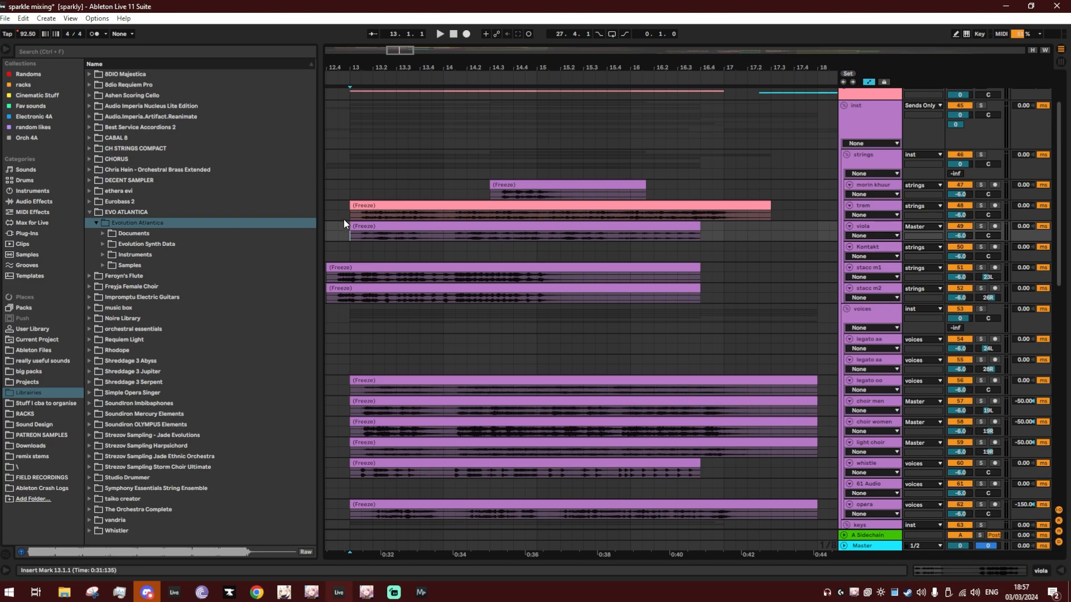
pyautogui.scroll(-1, 352, 254)
pyautogui.scroll(1, 352, 262)
pyautogui.click(352, 266)
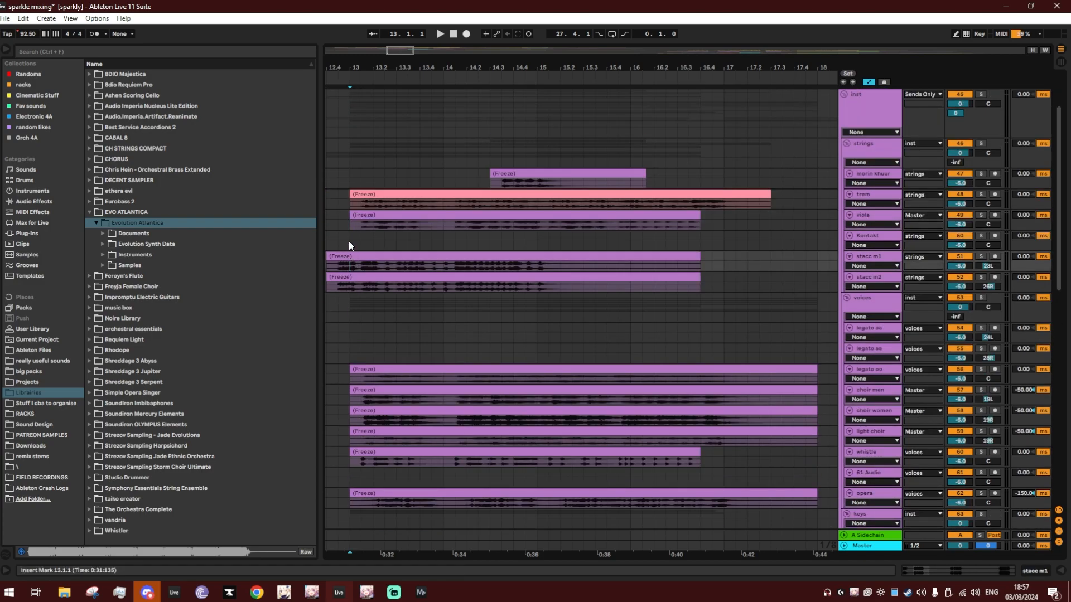
pyautogui.scroll(2, 349, 242)
pyautogui.click(351, 270)
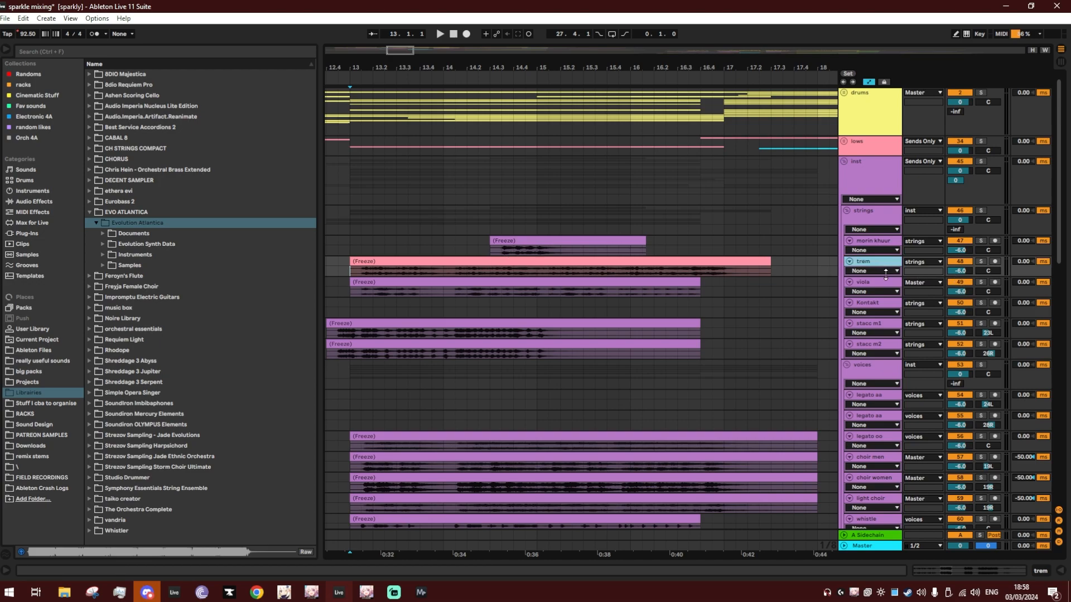
pyautogui.click(958, 287)
pyautogui.click(980, 283)
pyautogui.press('space')
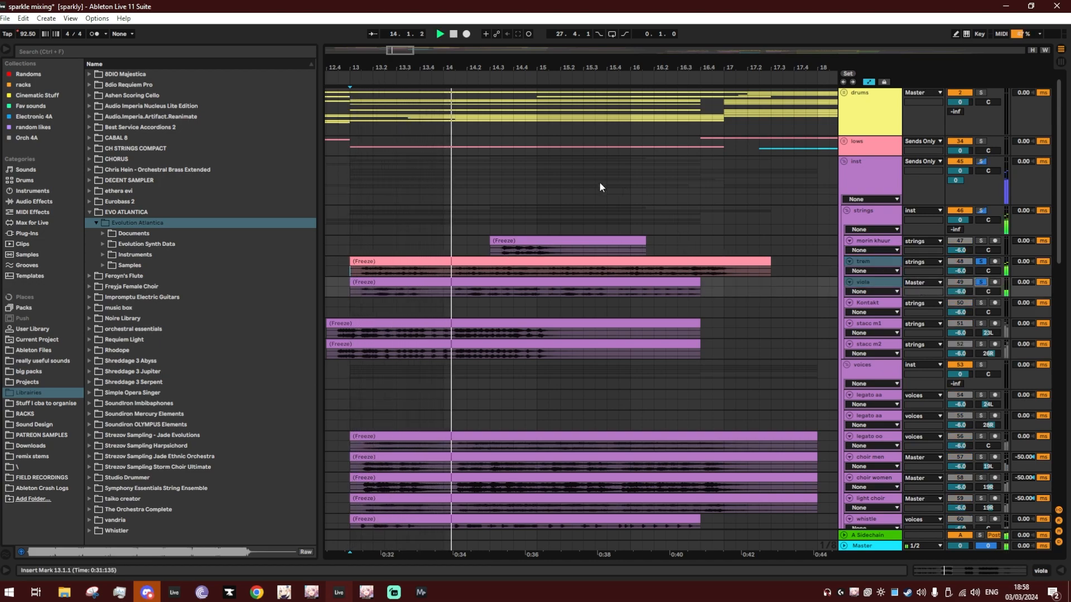
pyautogui.moveTo(524, 67); pyautogui.dragTo(494, 59)
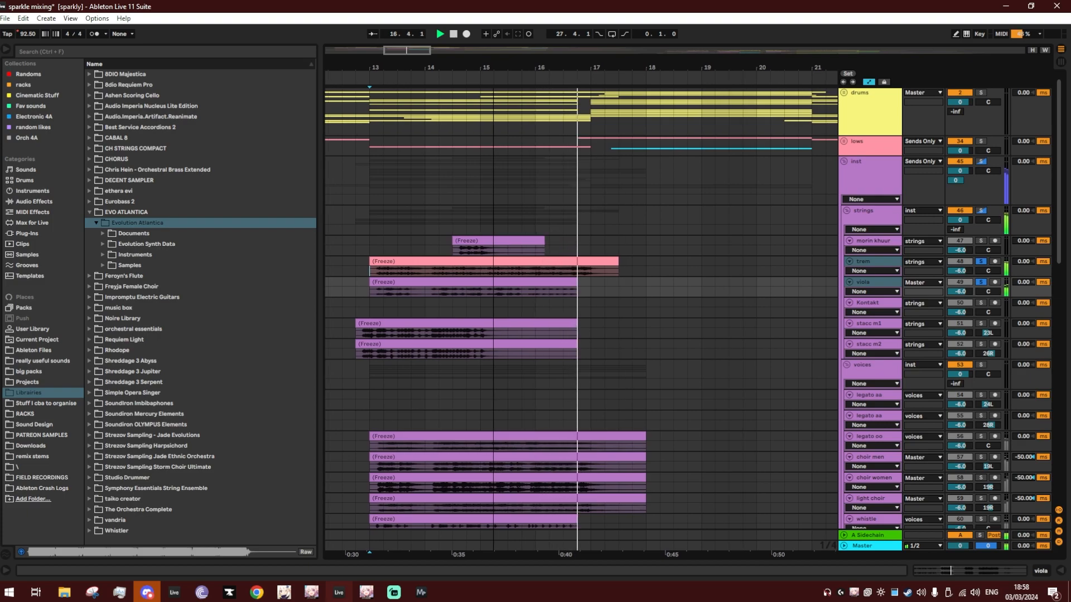
# Play the whole strings group soloed from 12.4.1.
pyautogui.click(876, 244)
pyautogui.click(351, 240)
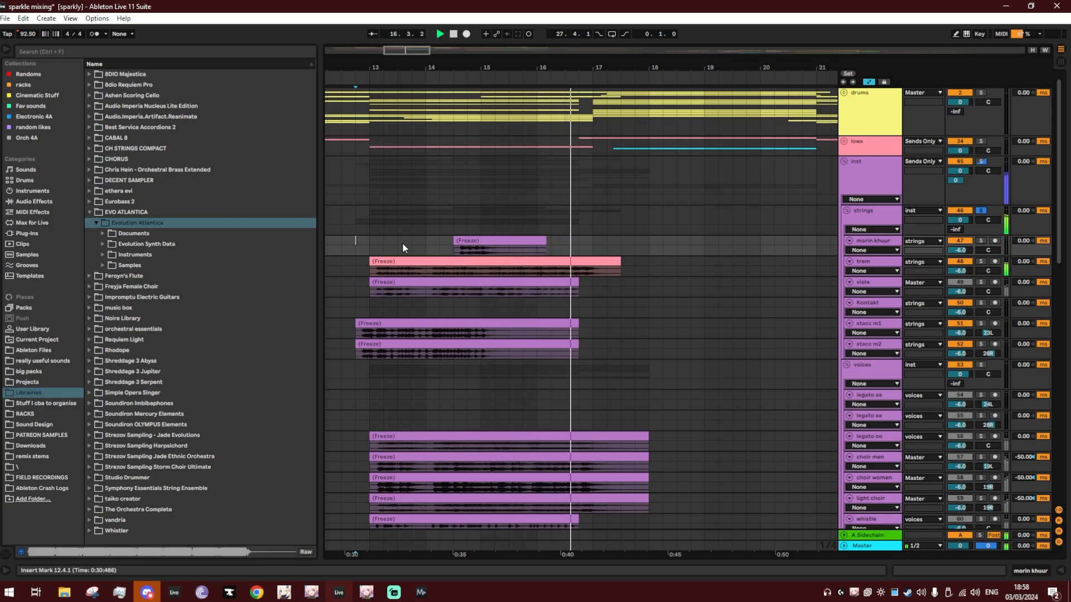
# Solo the voices group within the inst group.
pyautogui.scroll(-3, 500, 286)
pyautogui.scroll(-5, 571, 274)
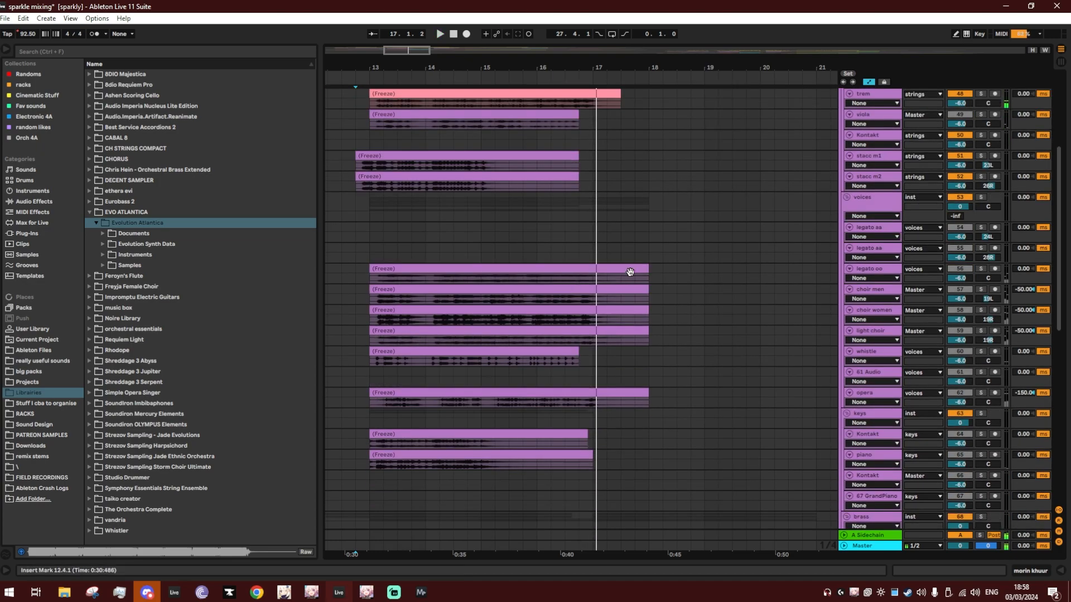
pyautogui.click(981, 198)
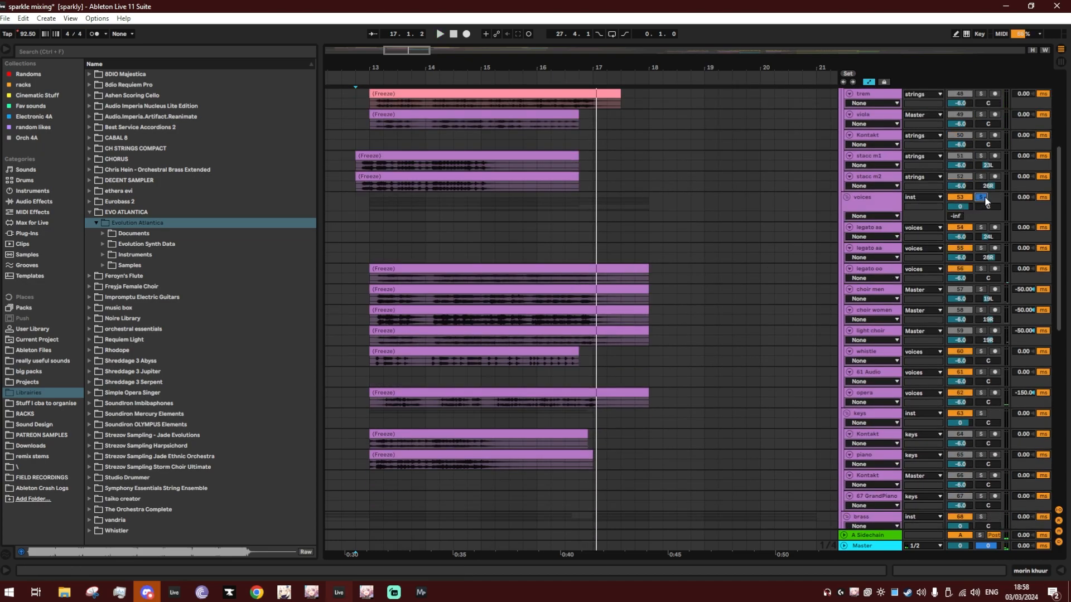
# Solo all the tracks of the voices group together, from legato aa to opera, and play them from 13.1.1.
pyautogui.click(877, 233)
pyautogui.click(874, 391)
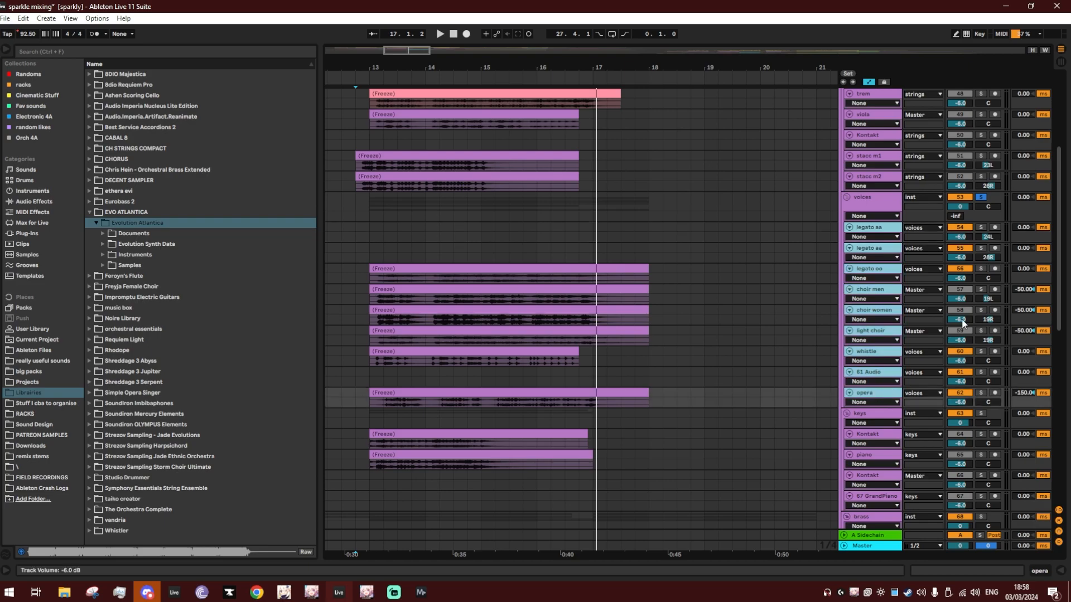
pyautogui.click(400, 241)
pyautogui.press('space')
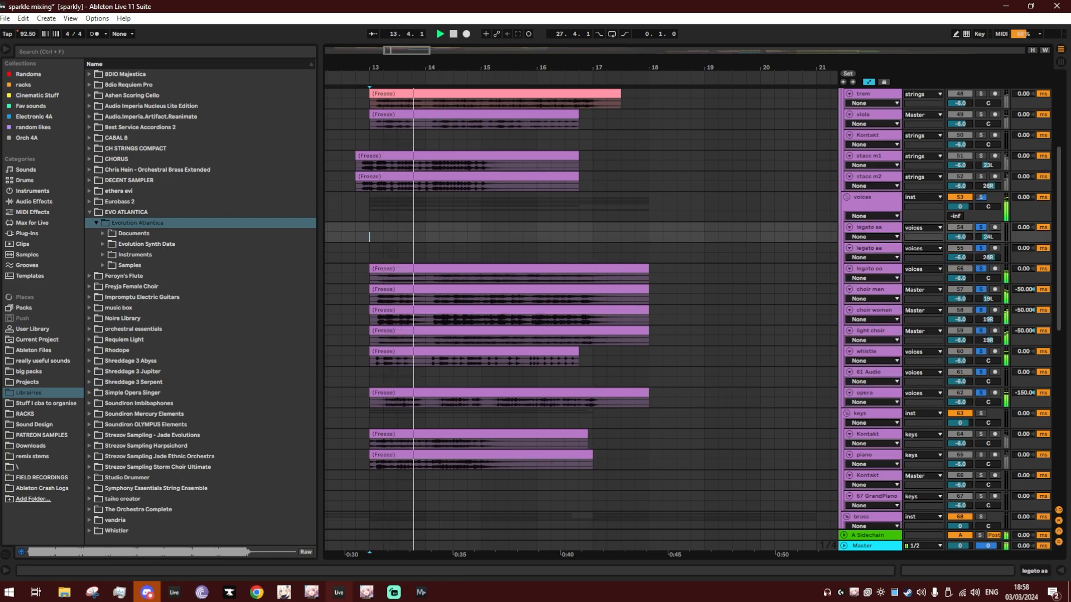
pyautogui.press('-')
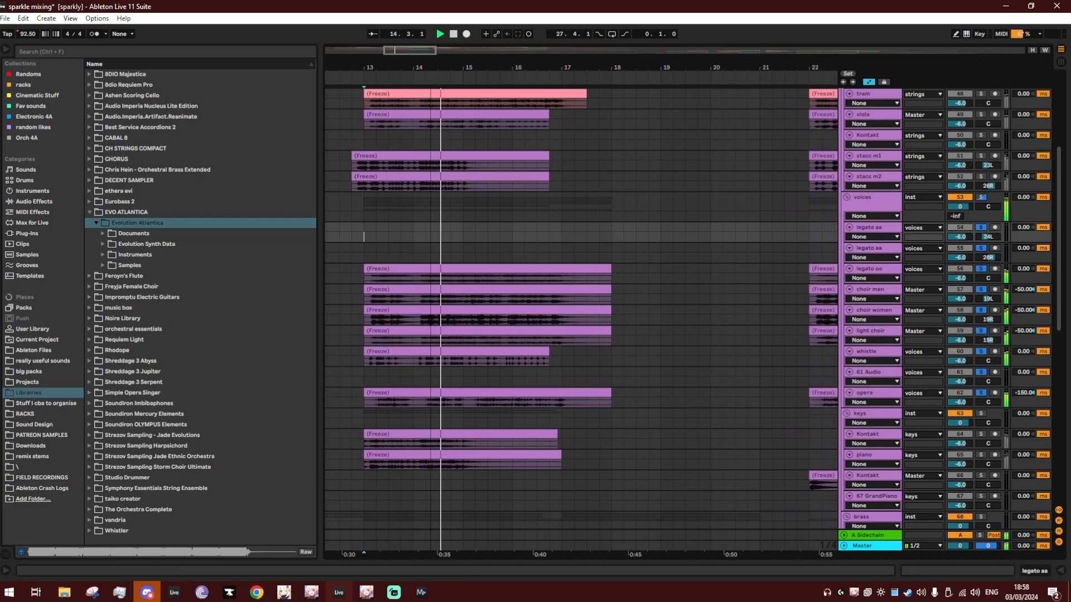
pyautogui.moveTo(430, 67); pyautogui.dragTo(428, 67)
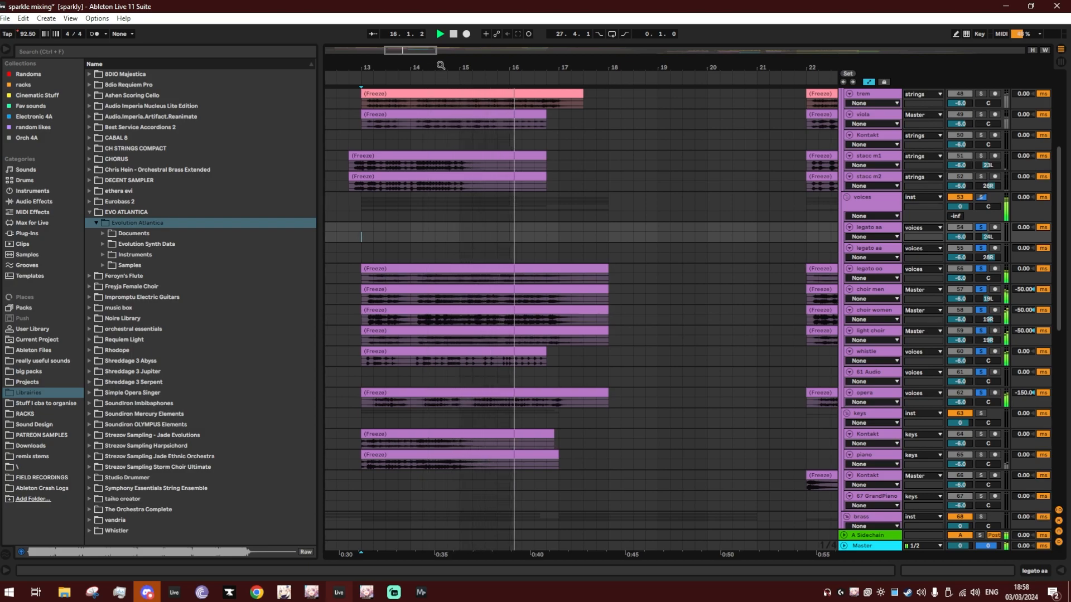
pyautogui.moveTo(487, 66); pyautogui.dragTo(450, 59)
pyautogui.press('space')
# Solo only the legato oo track in the original project's voices group around bar 77 and show its device chain.
pyautogui.scroll(-1, 693, 298)
pyautogui.scroll(-10, 693, 302)
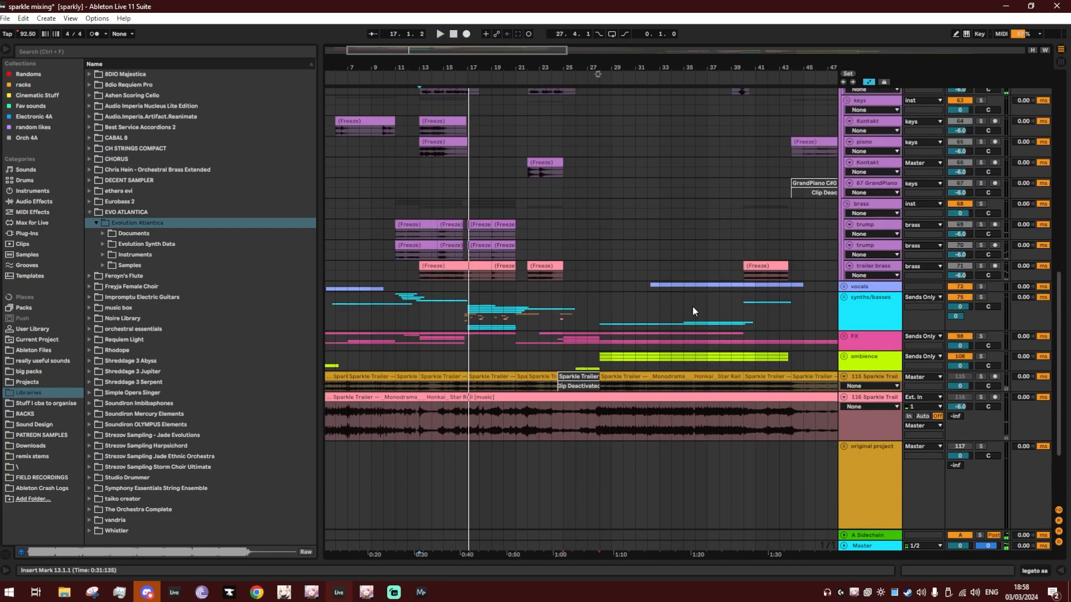
pyautogui.hscroll(4, 768, 99)
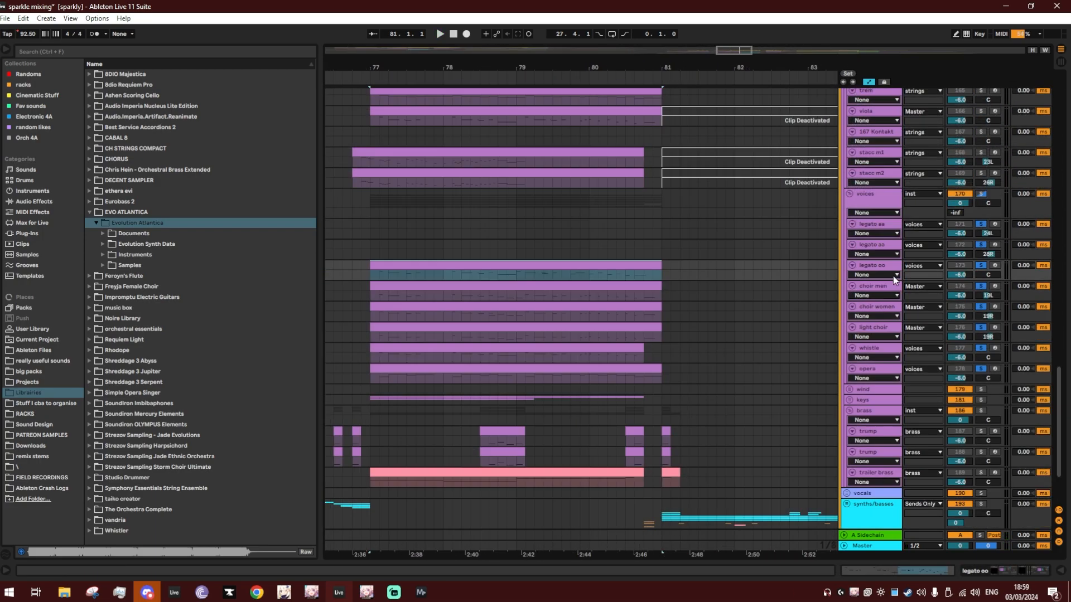
pyautogui.doubleClick(895, 265)
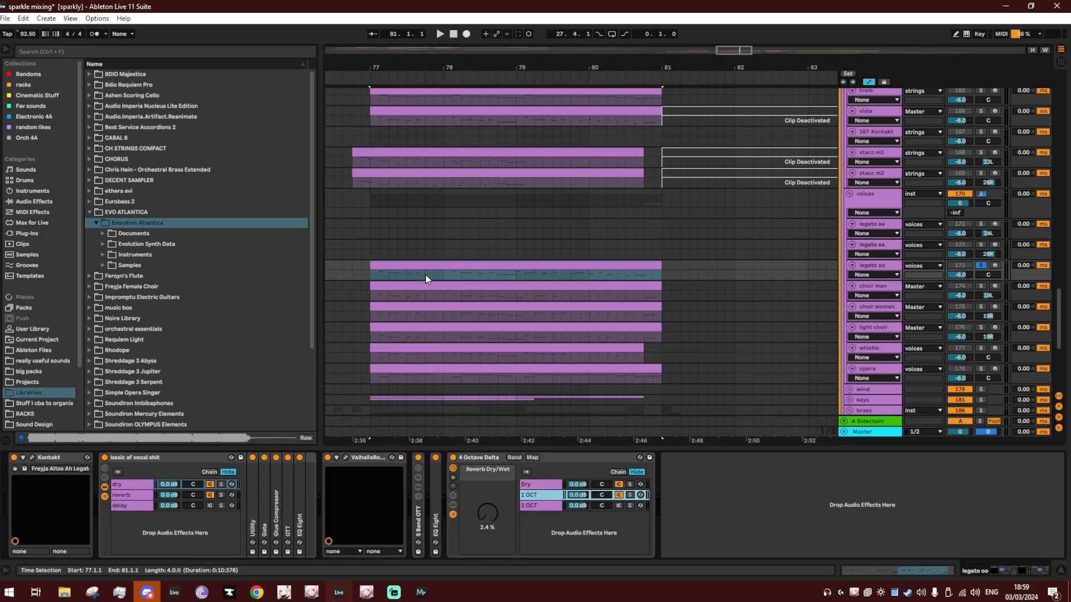
pyautogui.click(412, 269)
# Switch off every effect after Kontakt on the legato oo track and inspect its Kontakt instrument.
pyautogui.click(104, 457)
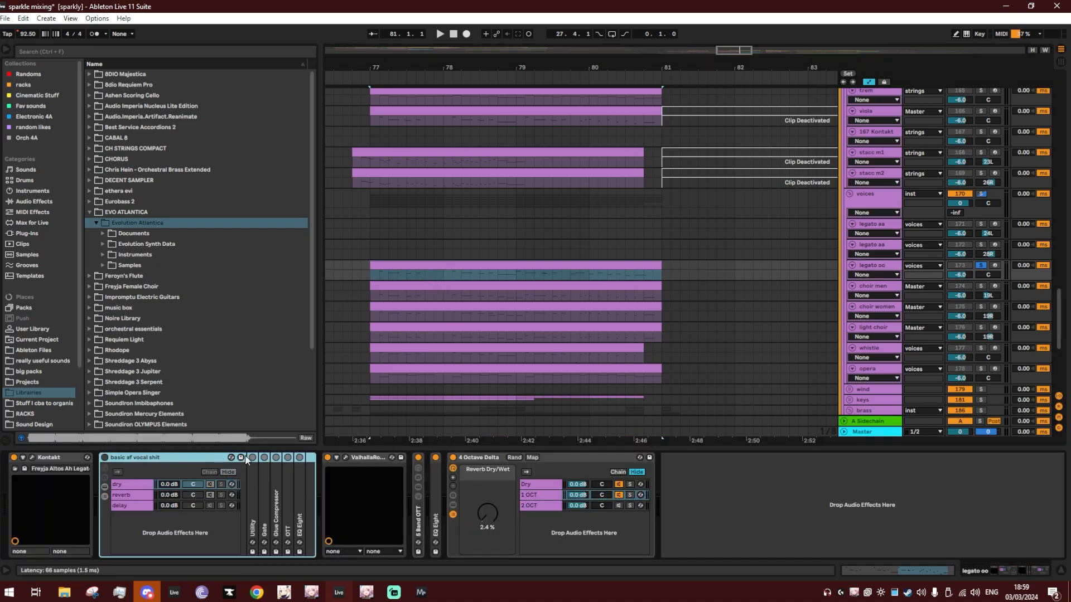
pyautogui.click(458, 462)
pyautogui.click(452, 458)
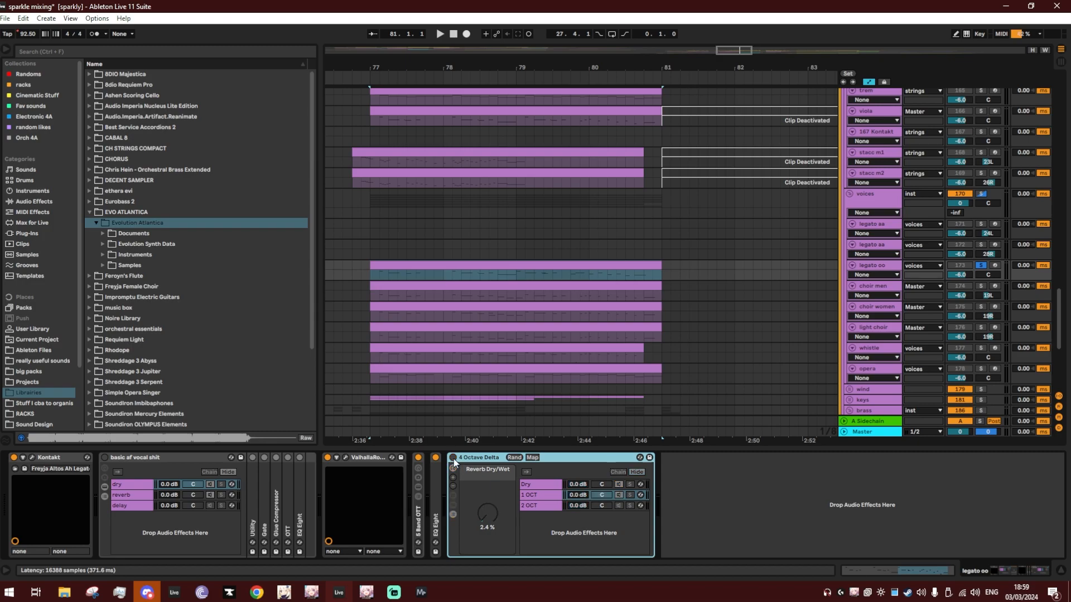
pyautogui.click(368, 458)
pyautogui.keyDown('shift'); pyautogui.click(435, 460); pyautogui.keyUp('shift')
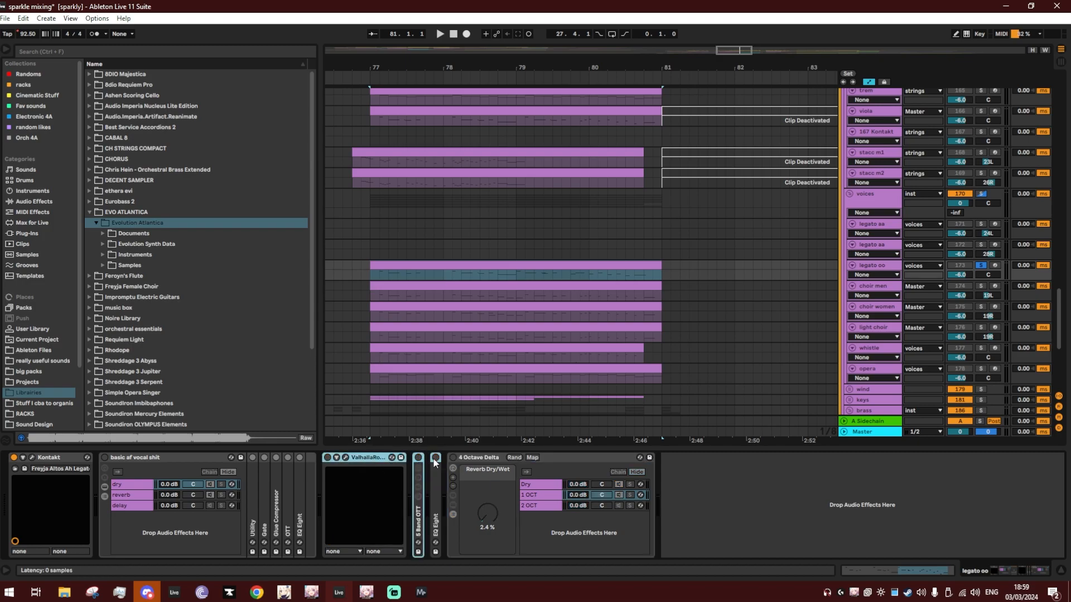
pyautogui.click(33, 457)
pyautogui.click(668, 51)
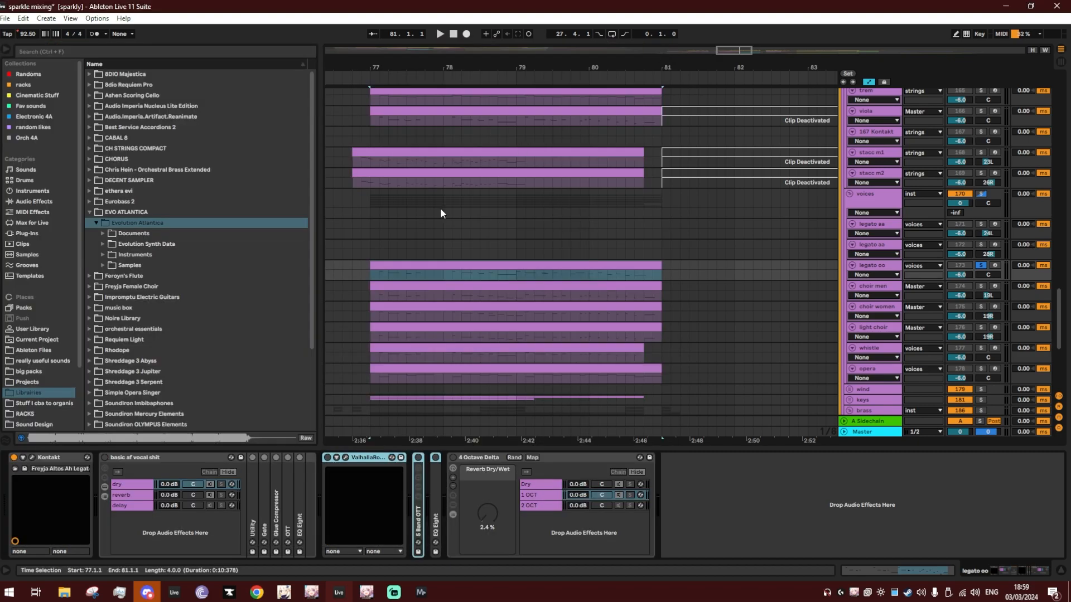
# Switch the basic af vocal shit rack and ValhallaRoom back on, viewing the rack's reverb chain and the ValhallaRoom settings.
pyautogui.click(103, 457)
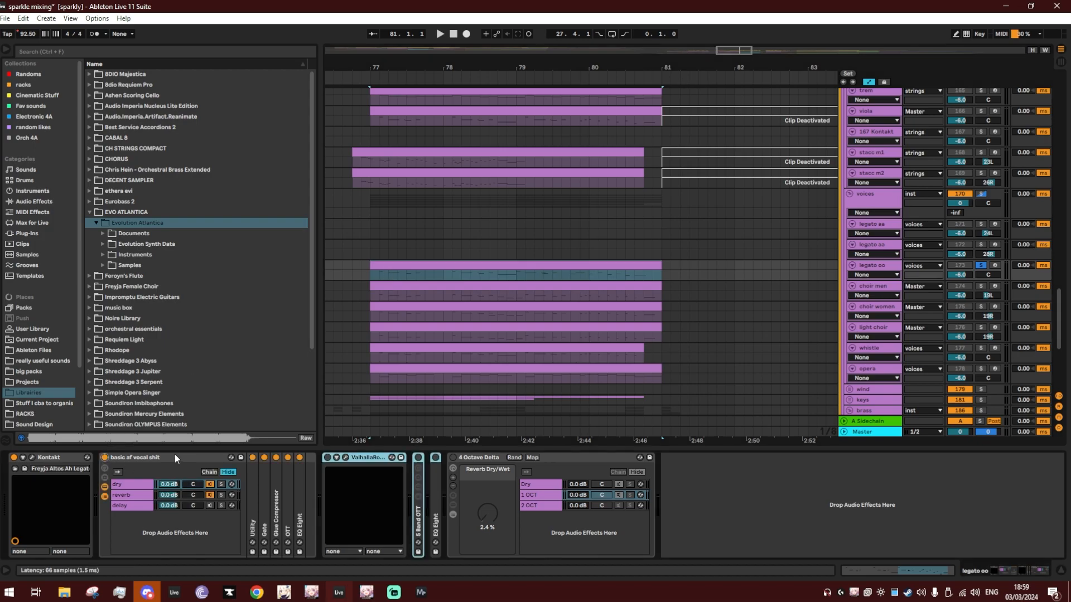
pyautogui.click(126, 486)
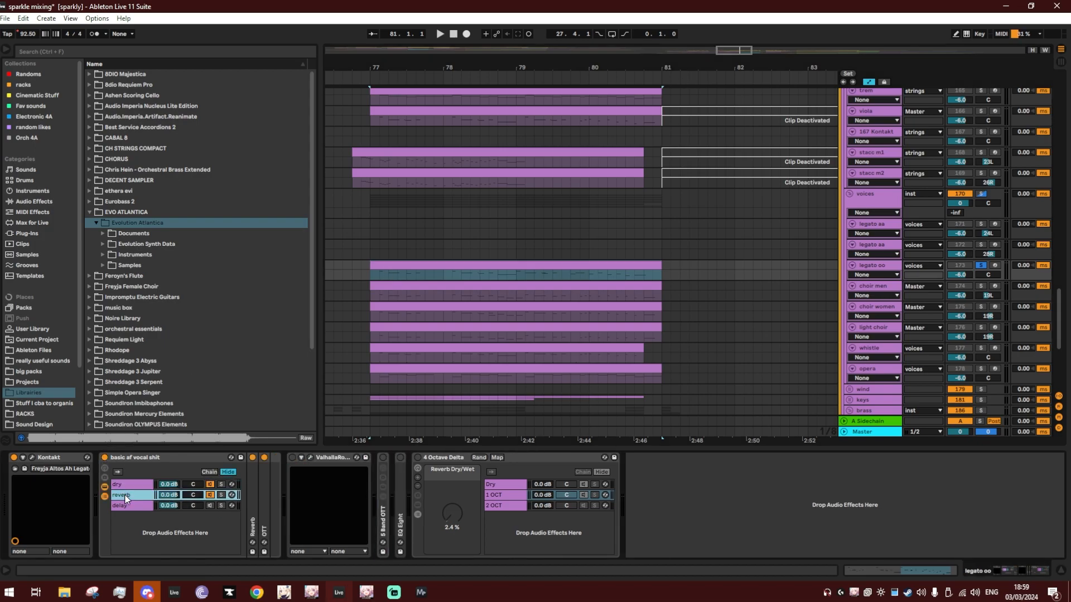
pyautogui.click(326, 458)
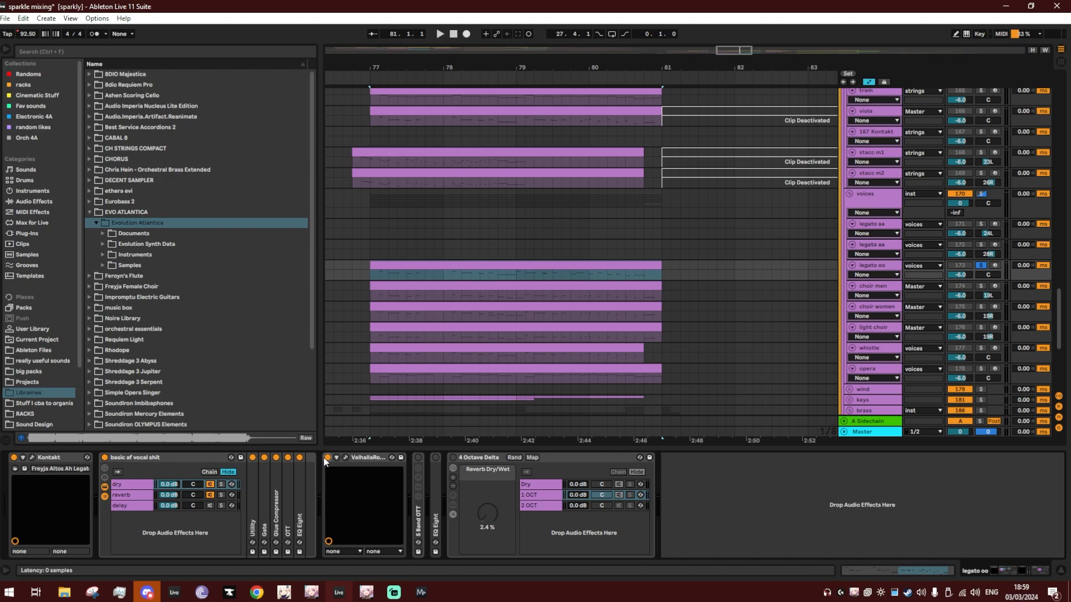
pyautogui.click(346, 458)
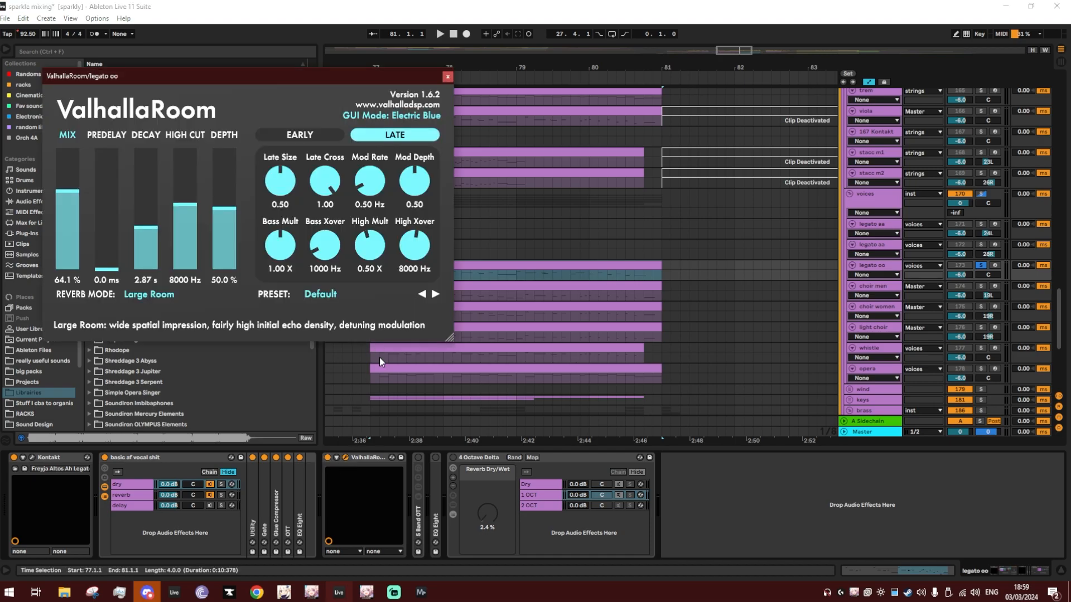
pyautogui.click(447, 76)
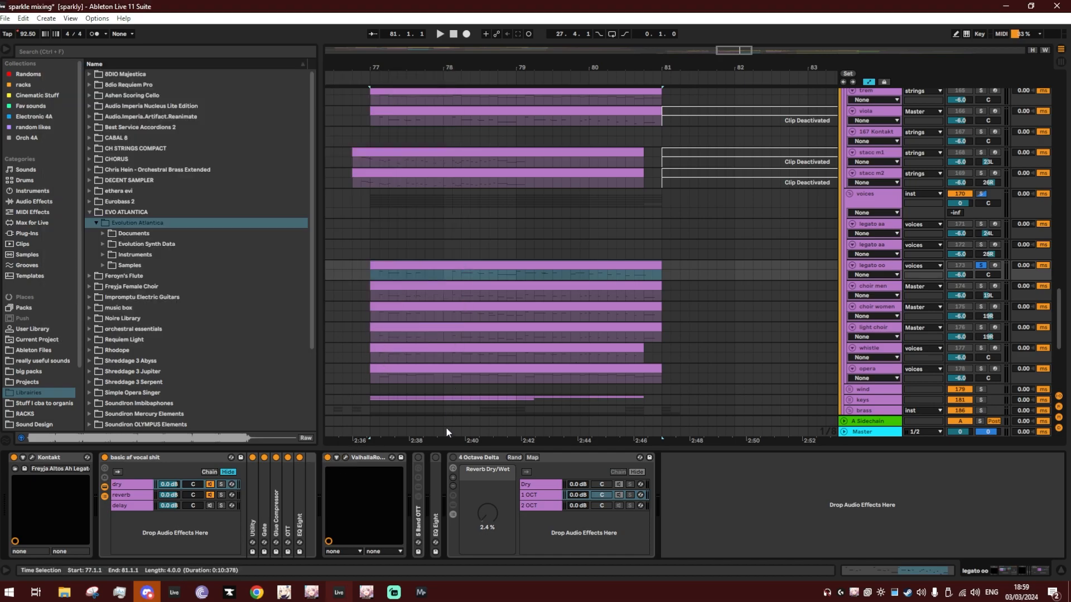
# Switch the 5 Band OTT, EQ Eight and 4 Octave Delta back on, viewing the OTT and EQ Eight settings.
pyautogui.doubleClick(417, 500)
pyautogui.doubleClick(494, 491)
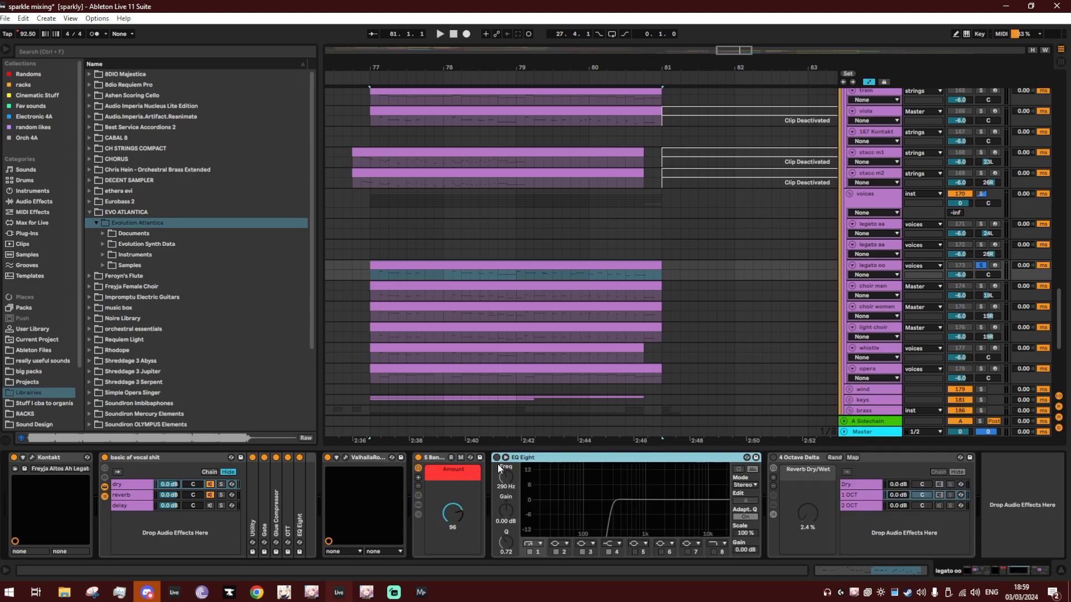
pyautogui.doubleClick(554, 460)
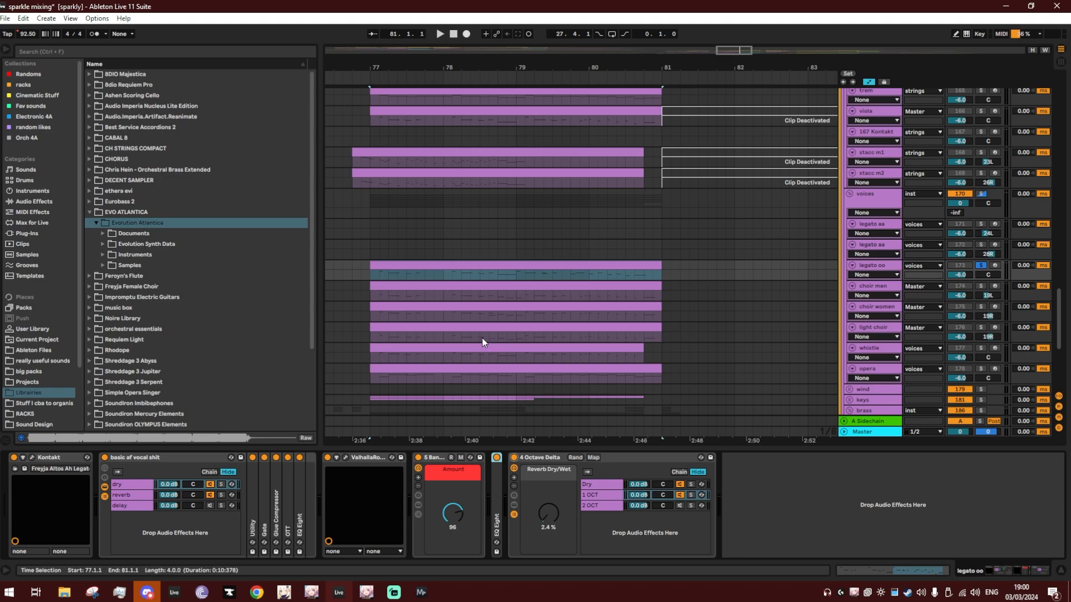
# Play legato oo from 77.1.3 with the 2 OCT chain of the 4 Octave Delta soloed, and unsolo the chain.
pyautogui.click(691, 506)
pyautogui.click(380, 274)
pyautogui.press('space')
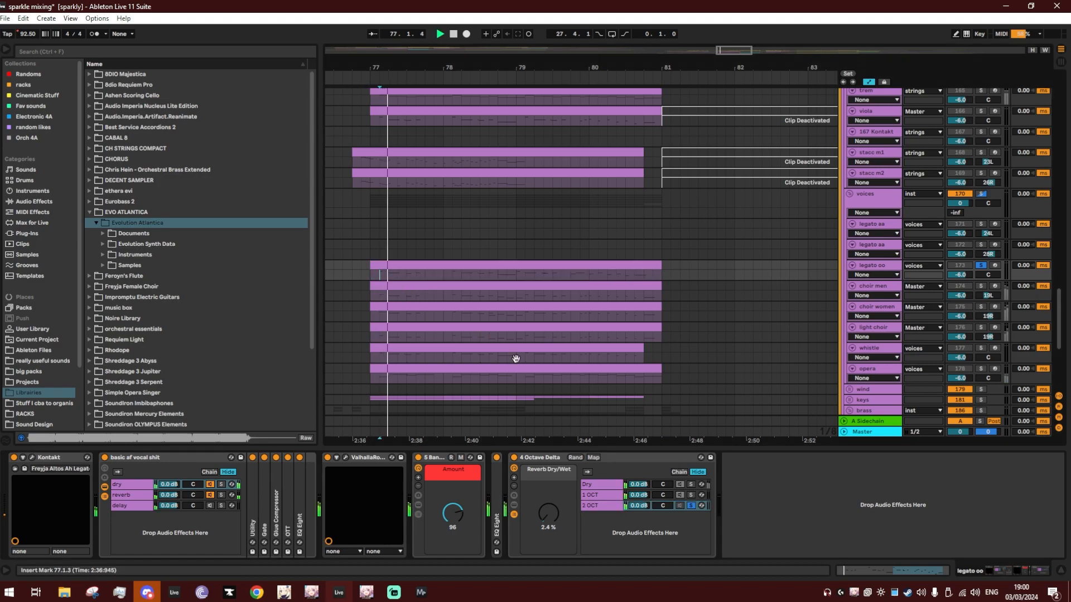
pyautogui.click(691, 506)
pyautogui.click(680, 505)
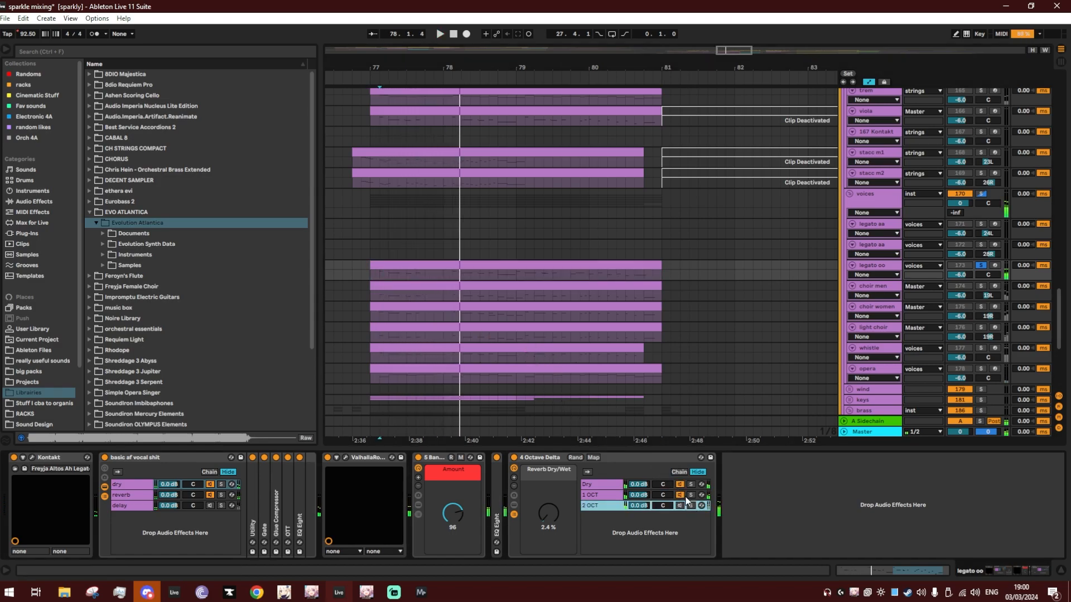
pyautogui.click(392, 277)
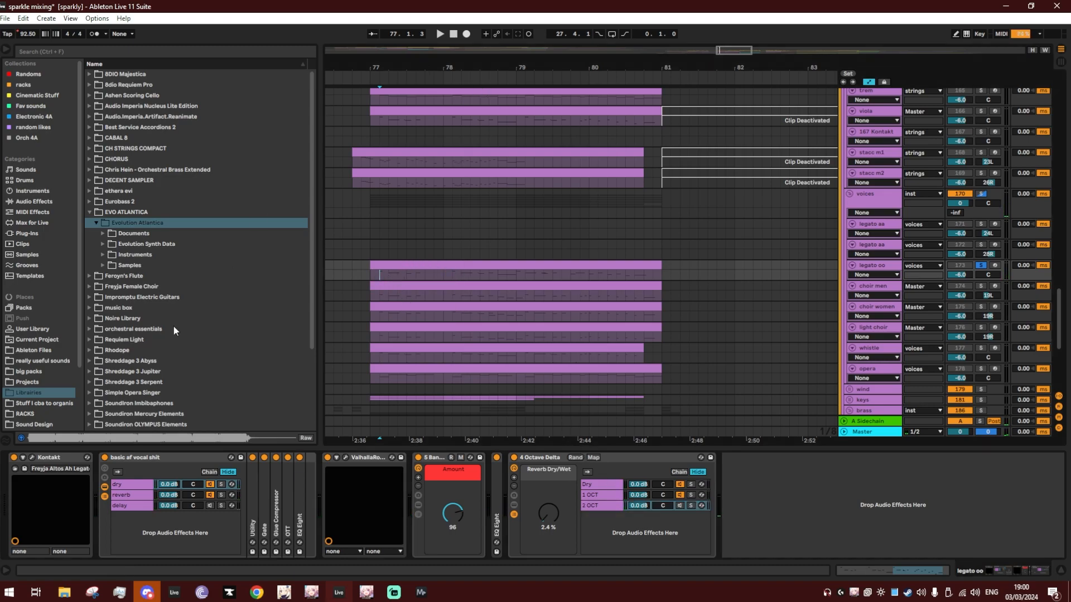
# Show the current project's files in the browser and look at the frozen legato oo audio file.
pyautogui.scroll(-3, 28, 380)
pyautogui.scroll(3, 29, 379)
pyautogui.click(32, 341)
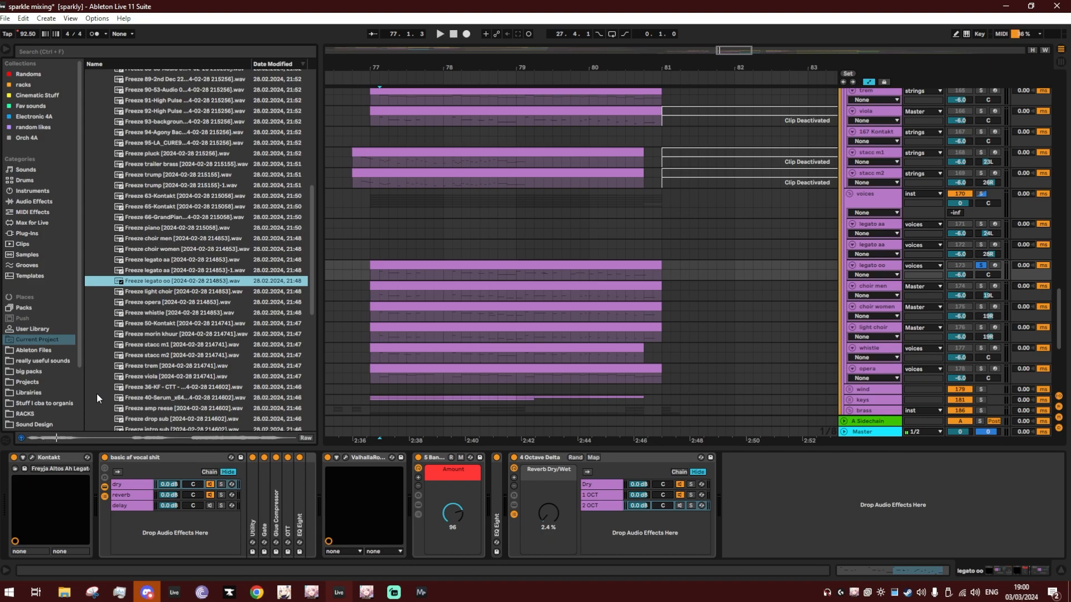
# Enlarge the legato oo track around bar 79 and split its MIDI clip at 79.1.1.
pyautogui.click(397, 297)
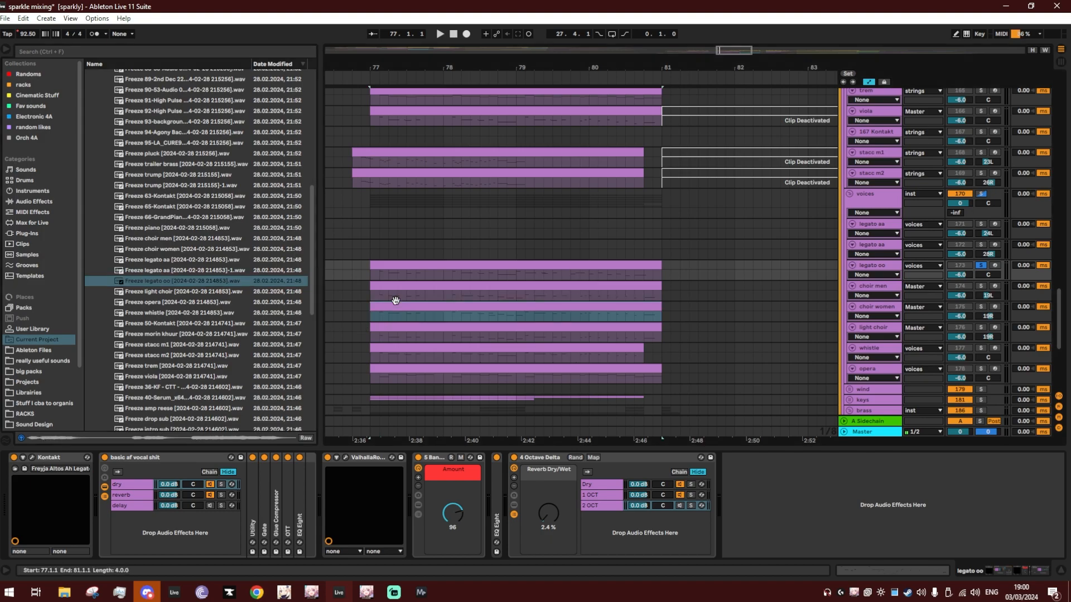
pyautogui.click(518, 275)
pyautogui.press('+')
pyautogui.press('+')
pyautogui.press('+')
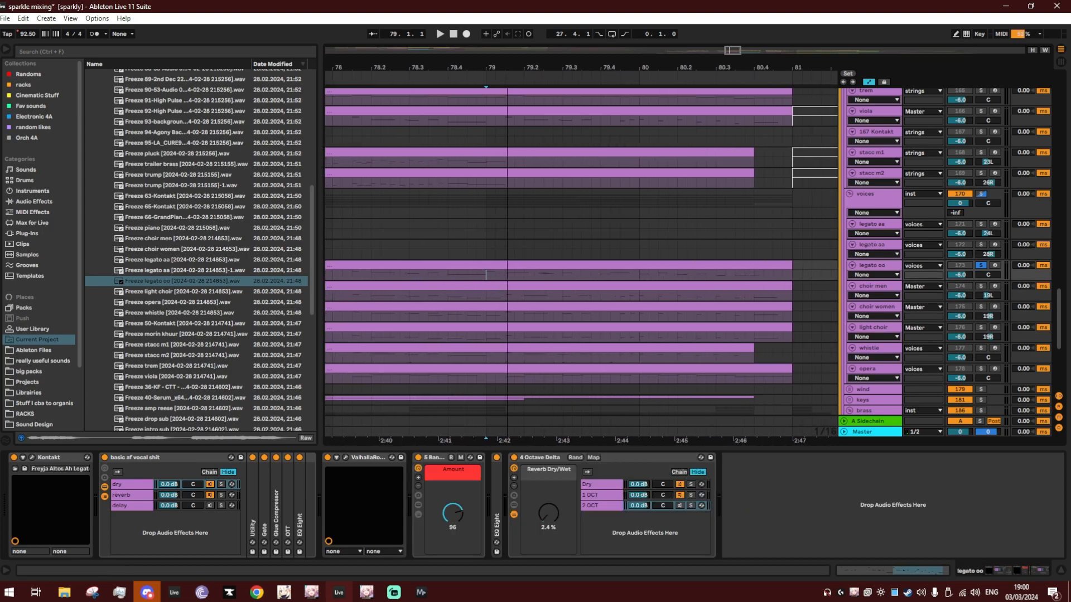
pyautogui.moveTo(483, 273); pyautogui.dragTo(521, 273)
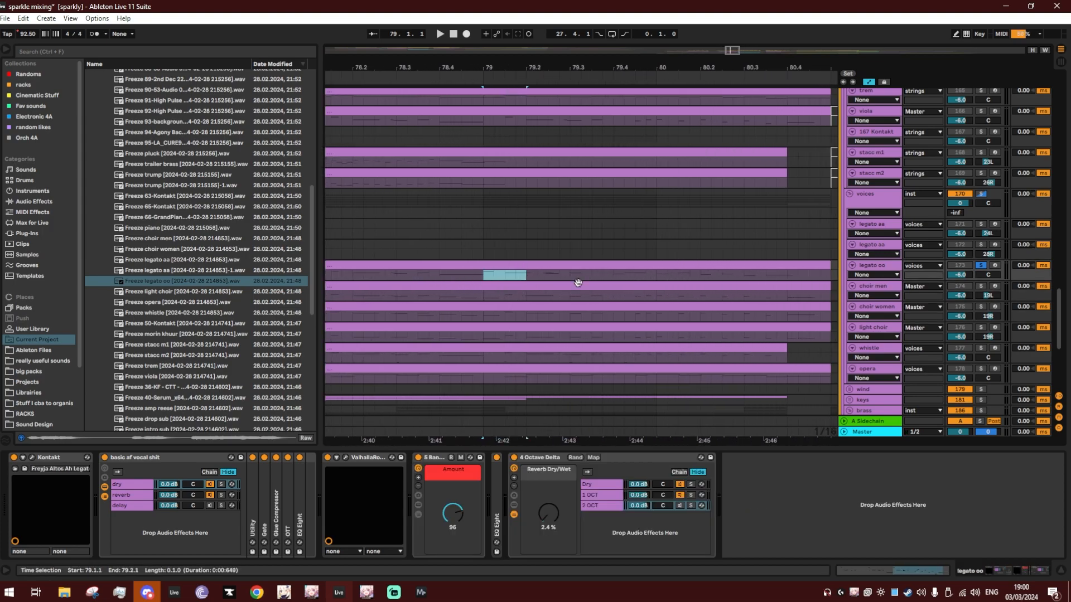
pyautogui.moveTo(856, 281); pyautogui.dragTo(856, 319)
pyautogui.moveTo(484, 296); pyautogui.dragTo(526, 299)
pyautogui.click(479, 286)
pyautogui.hotkey('ctrl', 'e')
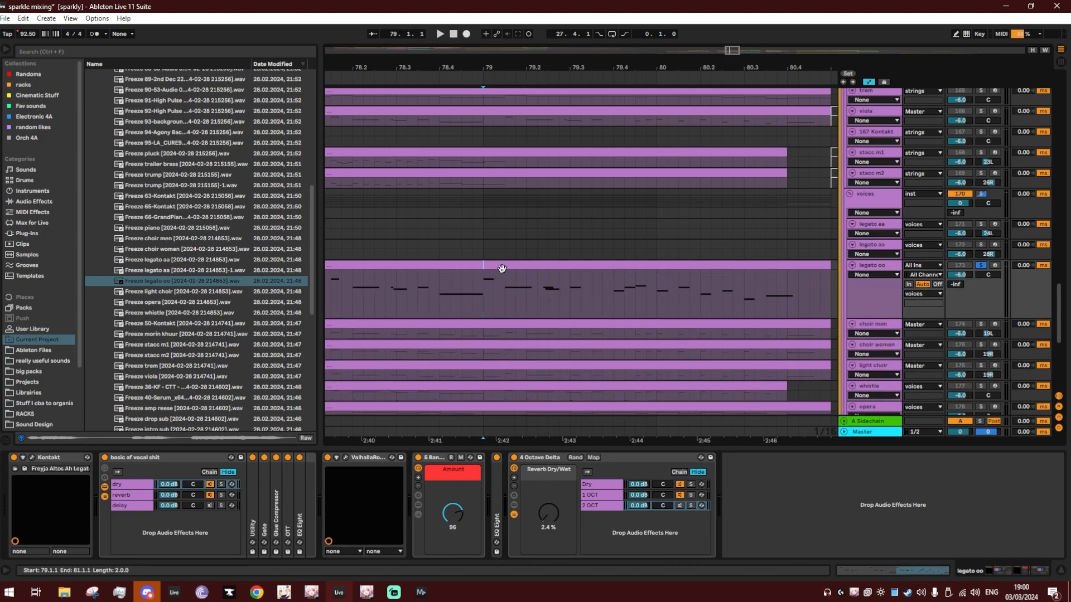
# Try shifting the legato oo clip part from 79.1.1 forward by half a beat, undo the edits and restore the track's small height.
pyautogui.click(502, 269)
pyautogui.press('0')
pyautogui.press('Right')
pyautogui.press('Right')
pyautogui.press('0')
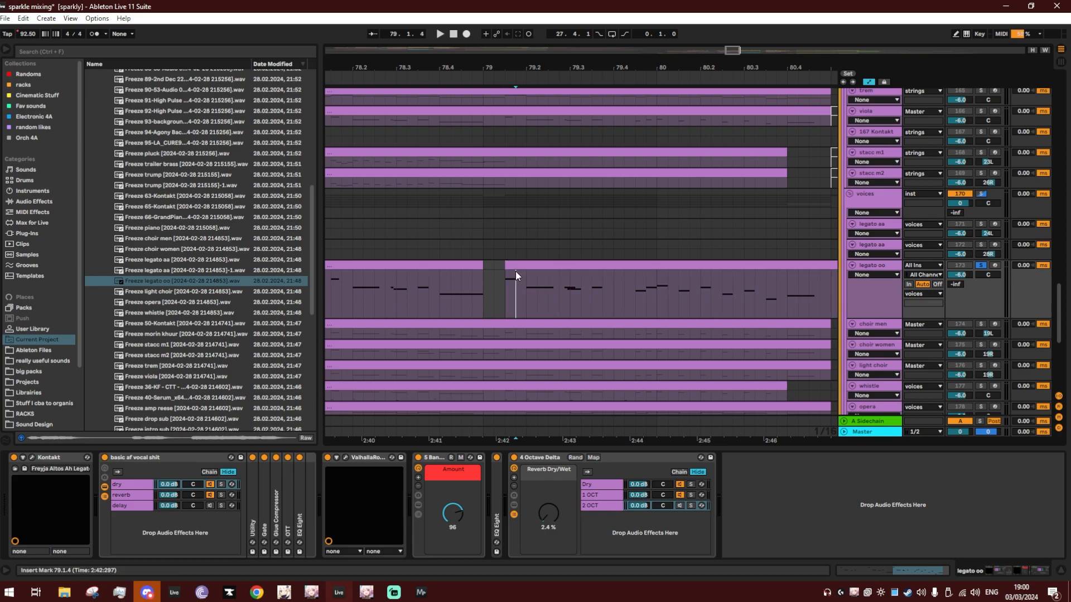
pyautogui.click(515, 271)
pyautogui.hotkey('ctrl', 'z')
pyautogui.hotkey('ctrl', 'z')
pyautogui.hotkey('ctrl', 'z')
pyautogui.hotkey('ctrl', 'z')
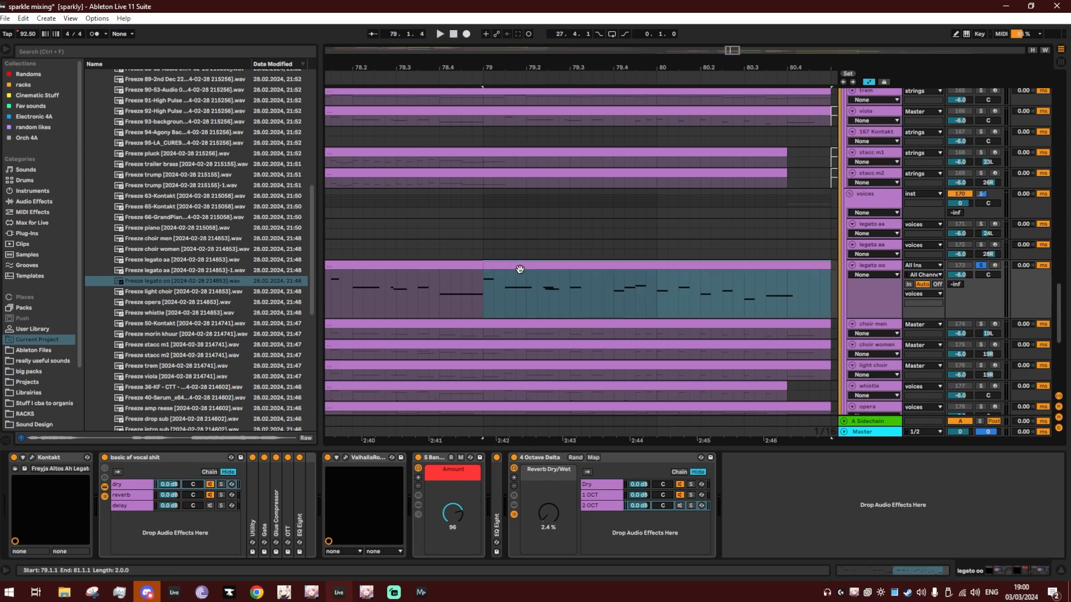
pyautogui.scroll(-3, 586, 109)
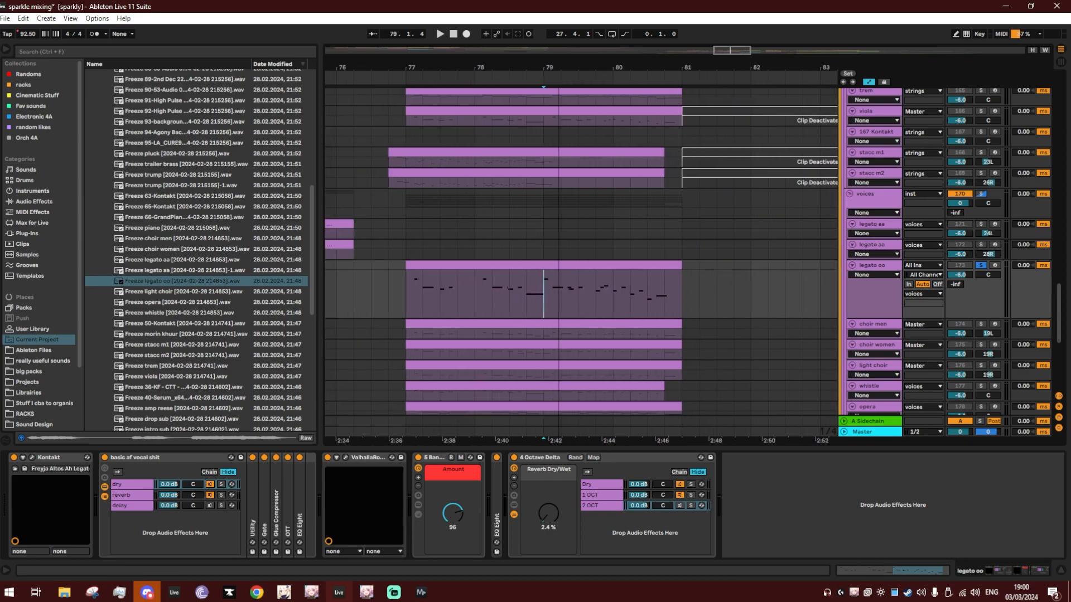
pyautogui.moveTo(861, 315); pyautogui.dragTo(863, 279)
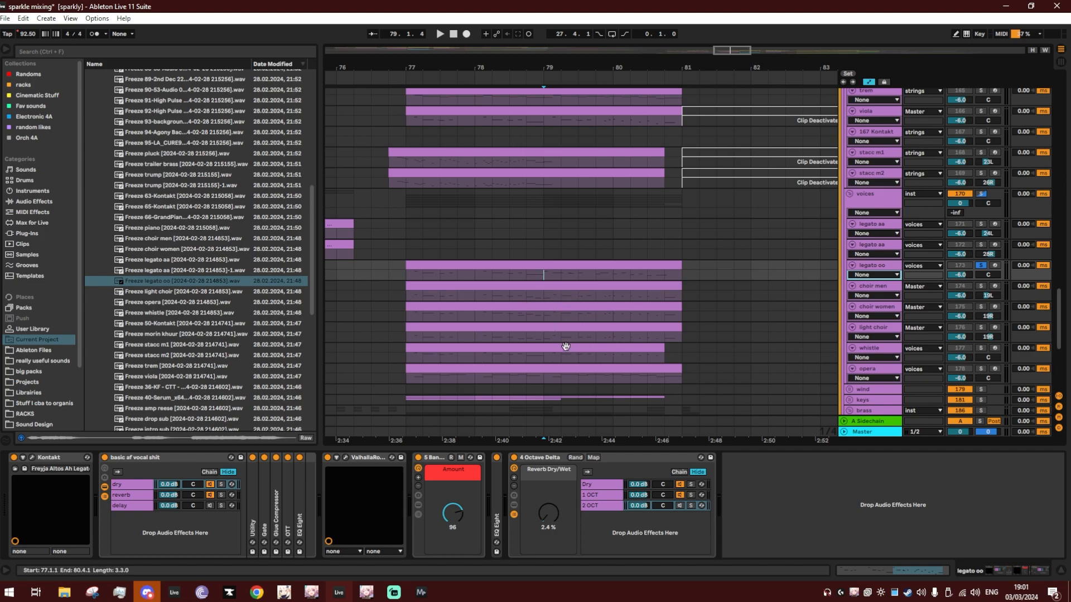
# Solo the choir men and choir women tracks together in the voices group.
pyautogui.click(549, 301)
pyautogui.click(875, 286)
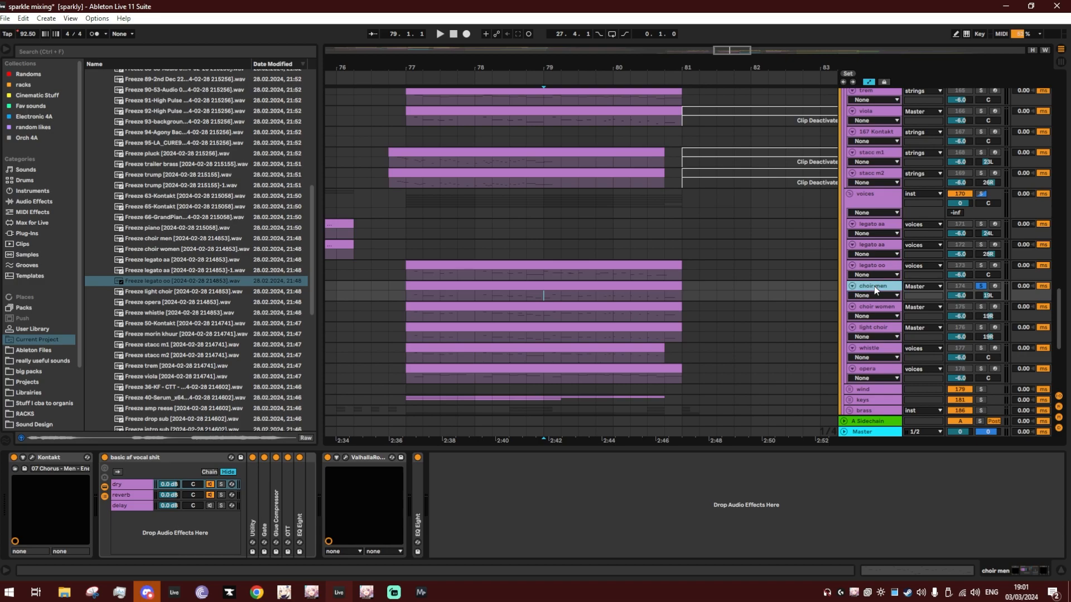
pyautogui.keyDown('ctrl'); pyautogui.click(880, 306); pyautogui.keyUp('ctrl')
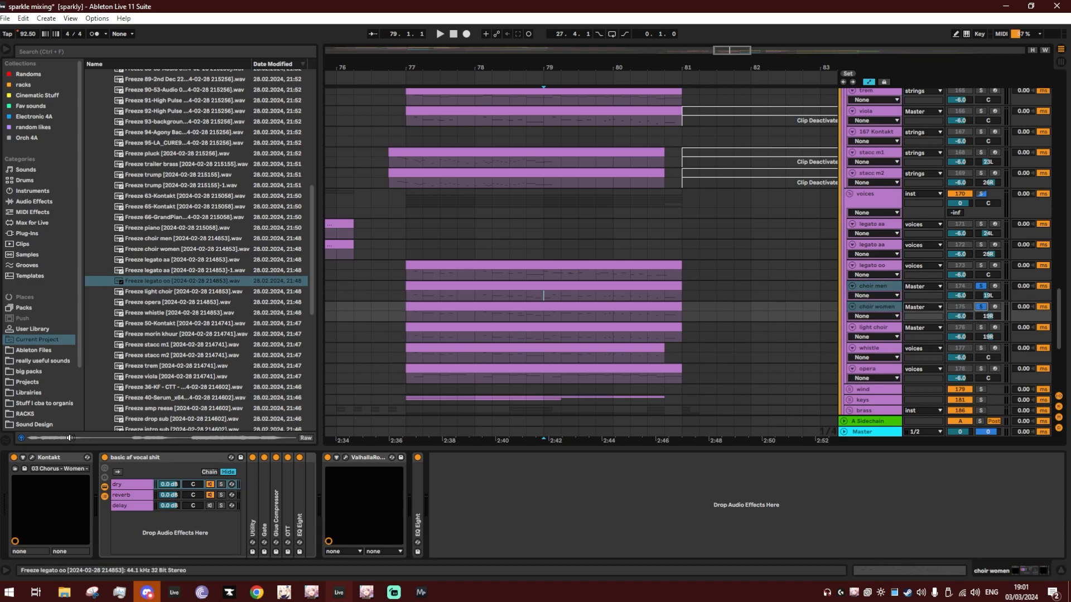
# Inspect the Energetic Syllables Chorus instrument in Kontakt on the choir women track and close its window.
pyautogui.click(34, 458)
pyautogui.moveTo(447, 49); pyautogui.dragTo(448, 36)
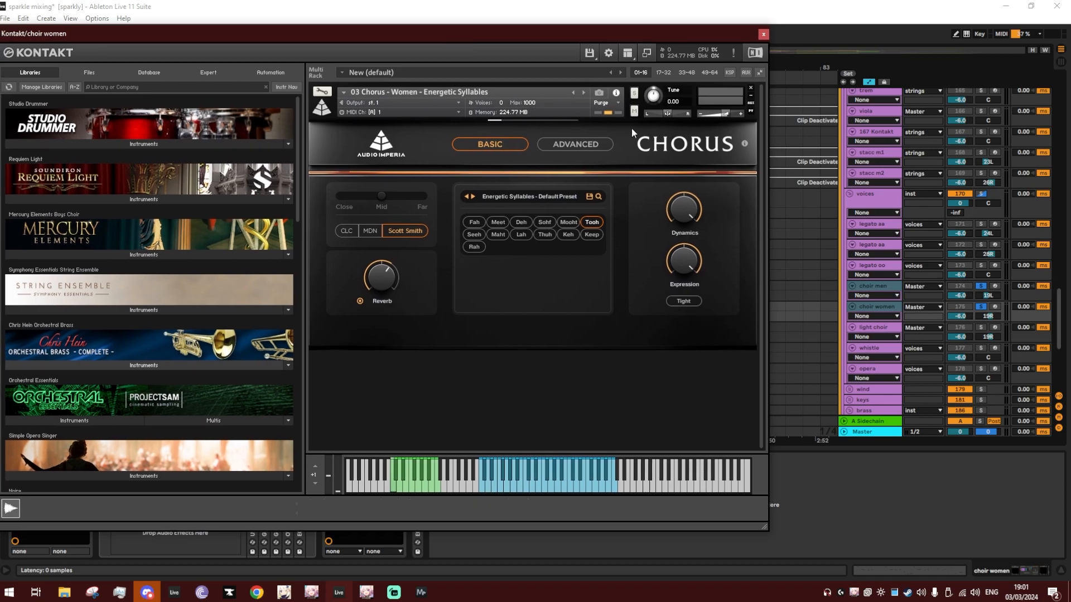
pyautogui.click(763, 34)
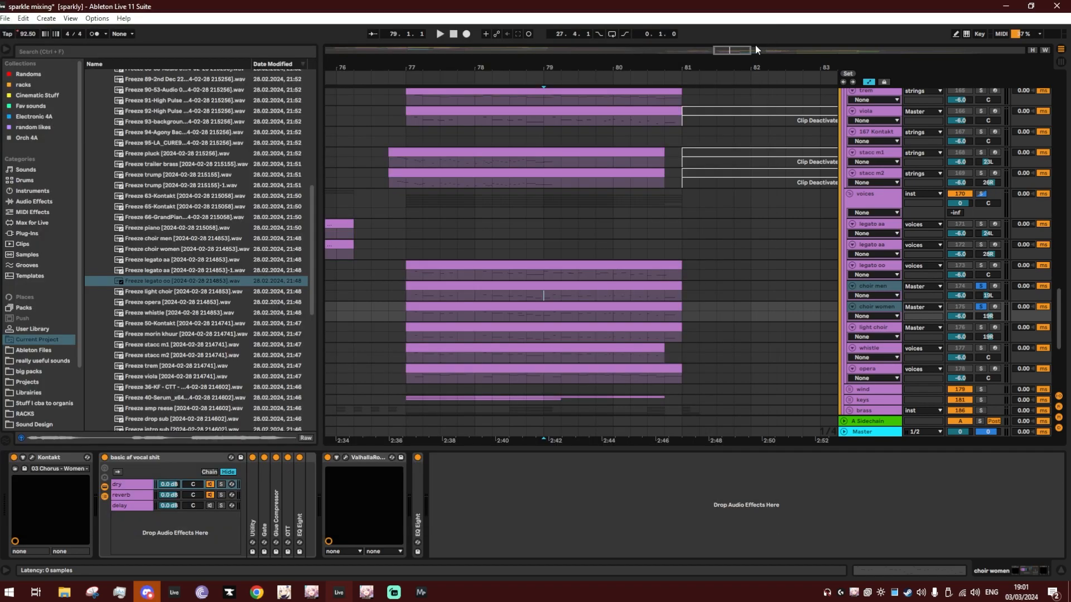
# Play the soloed choir men and choir women tracks from 77.1.1.
pyautogui.click(542, 302)
pyautogui.click(414, 301)
pyautogui.press('space')
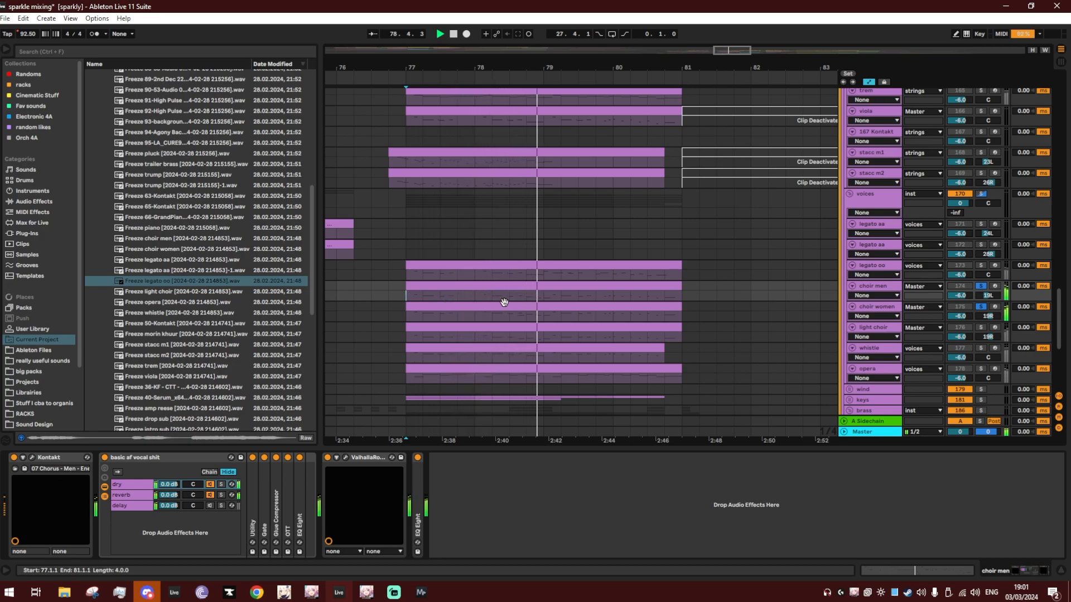
# Solo the light choir track instead of the choir tracks, select its clip and show its device chain.
pyautogui.click(980, 307)
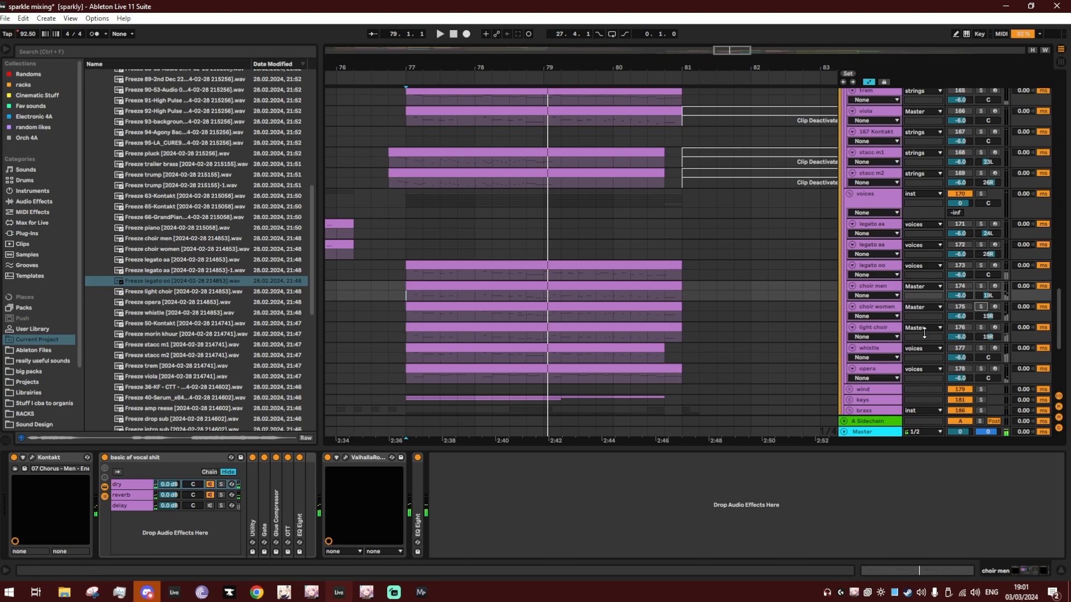
pyautogui.click(896, 329)
pyautogui.hscroll(2, 670, 223)
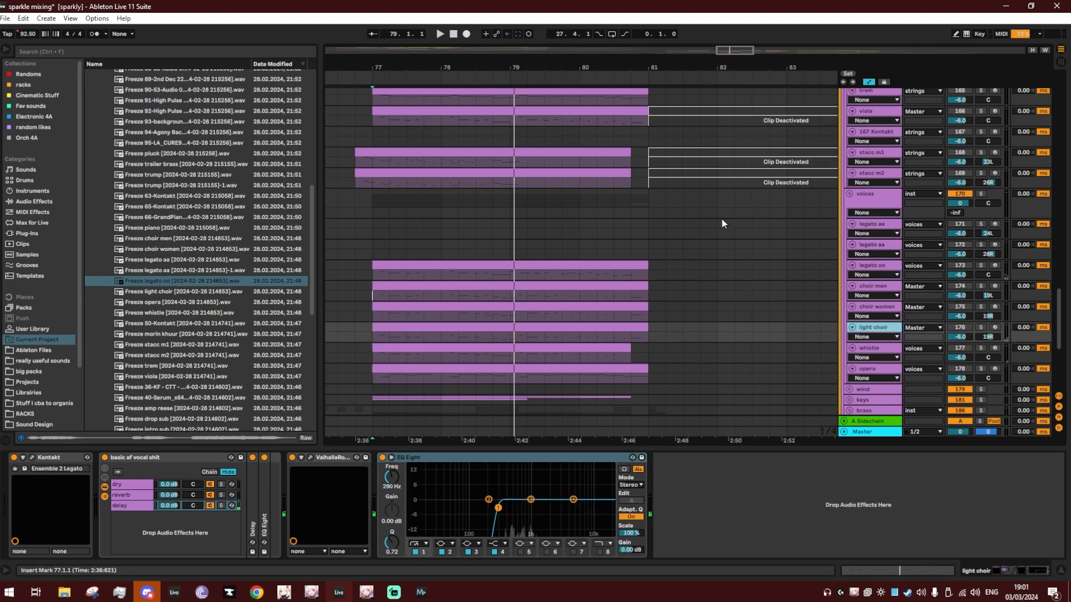
pyautogui.click(523, 327)
pyautogui.click(980, 328)
pyautogui.doubleClick(884, 329)
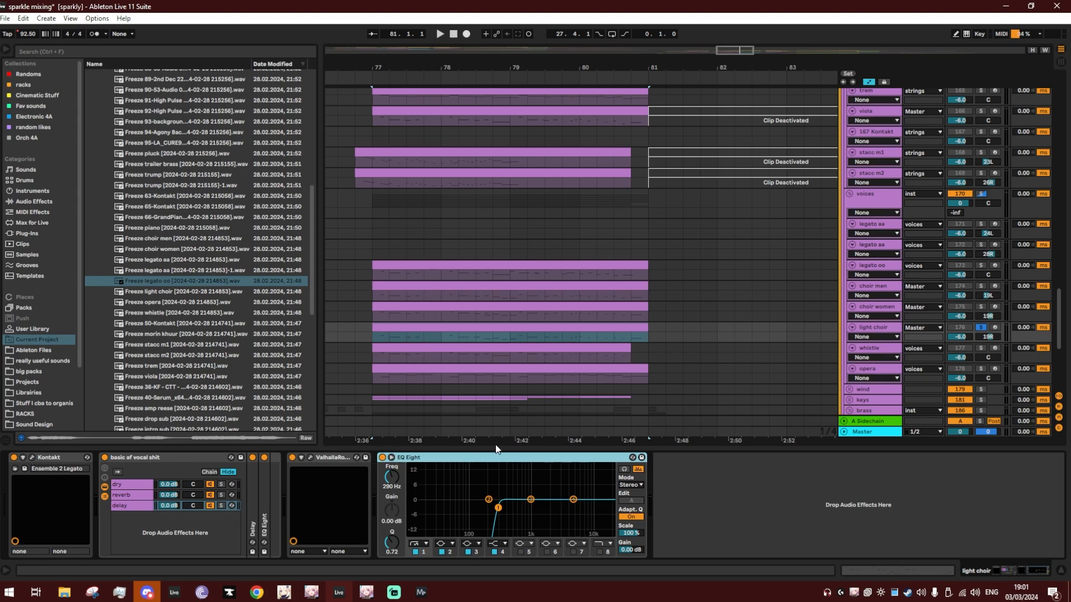
# Solo the whistle track, show its devices and select its clip starting at 77.1.1.
pyautogui.click(980, 349)
pyautogui.click(888, 350)
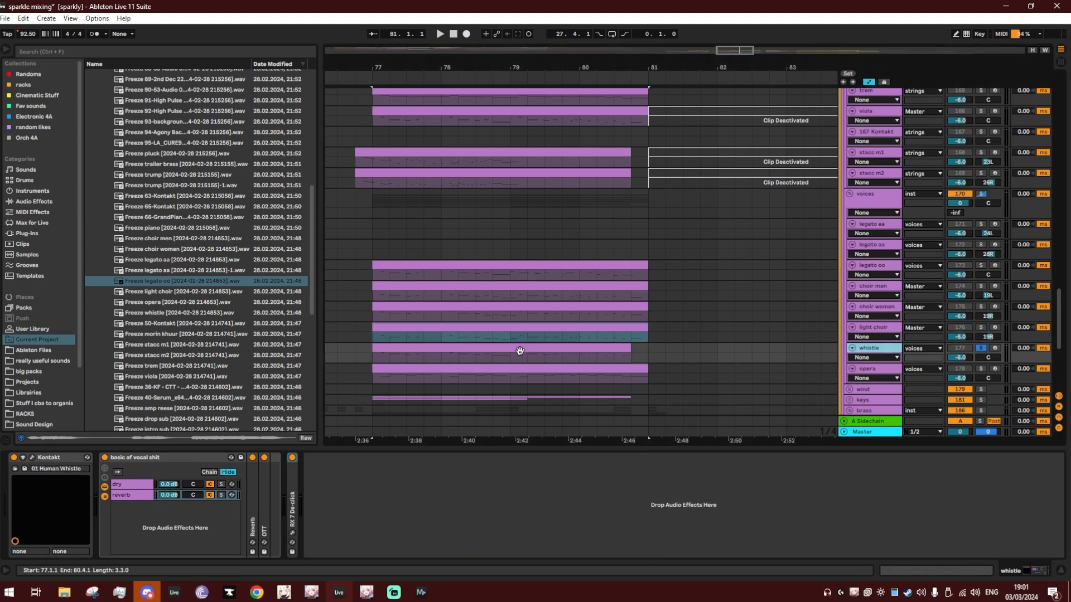
pyautogui.click(520, 357)
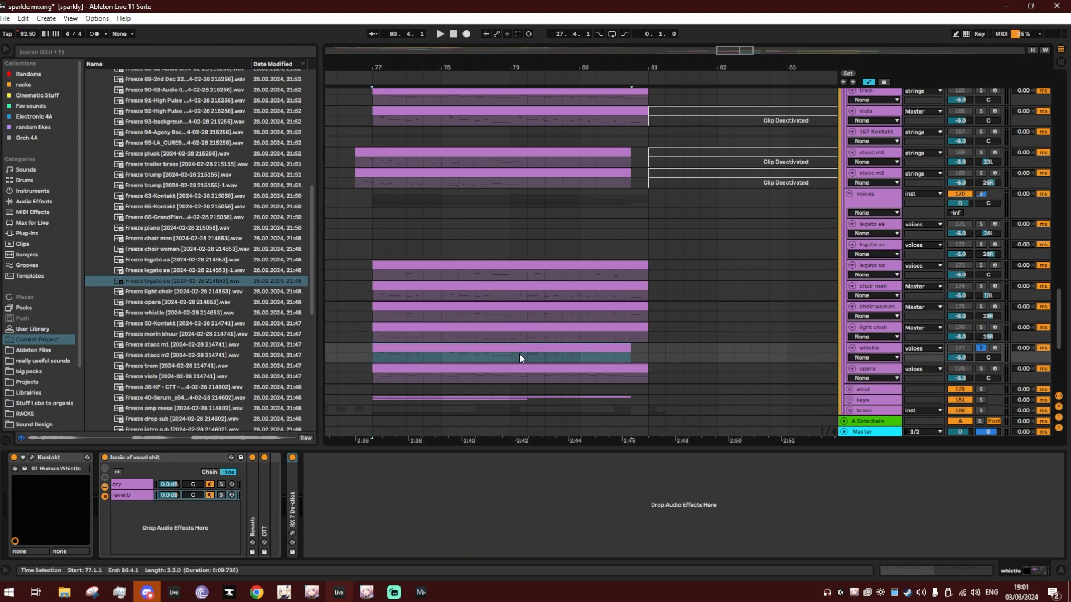
# Solo the opera track and inspect its Simple Opera Singer instrument in Kontakt, closing the window when finished.
pyautogui.click(385, 377)
pyautogui.click(980, 369)
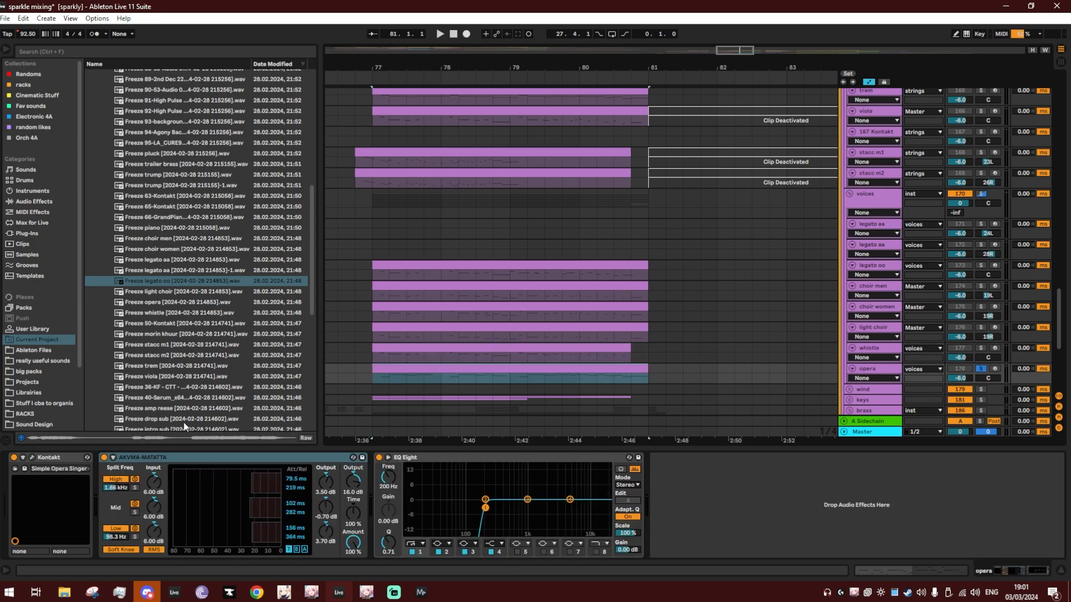
pyautogui.click(31, 457)
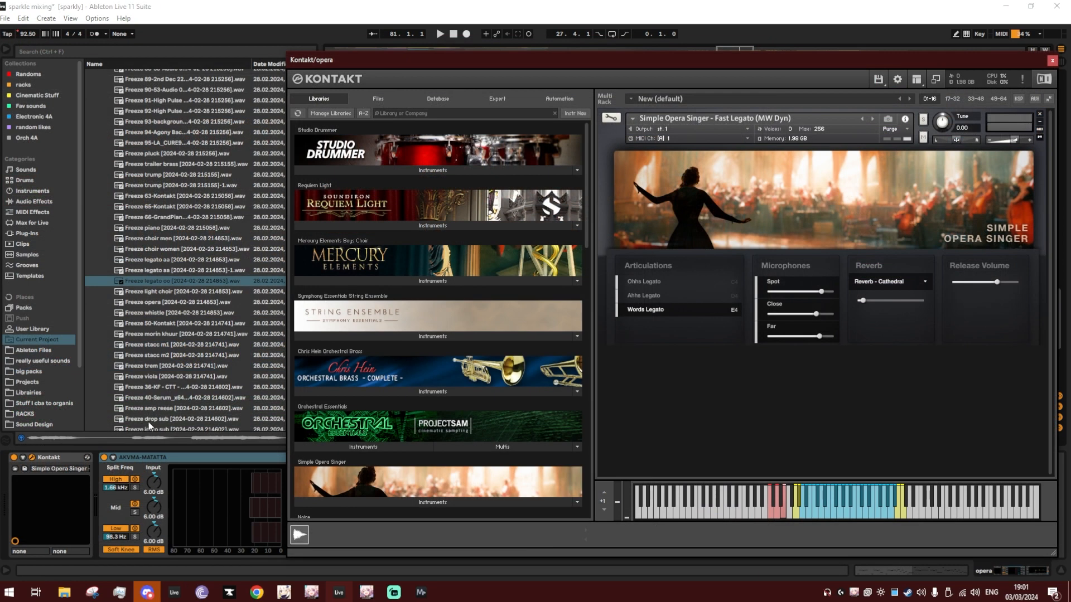
pyautogui.click(1053, 61)
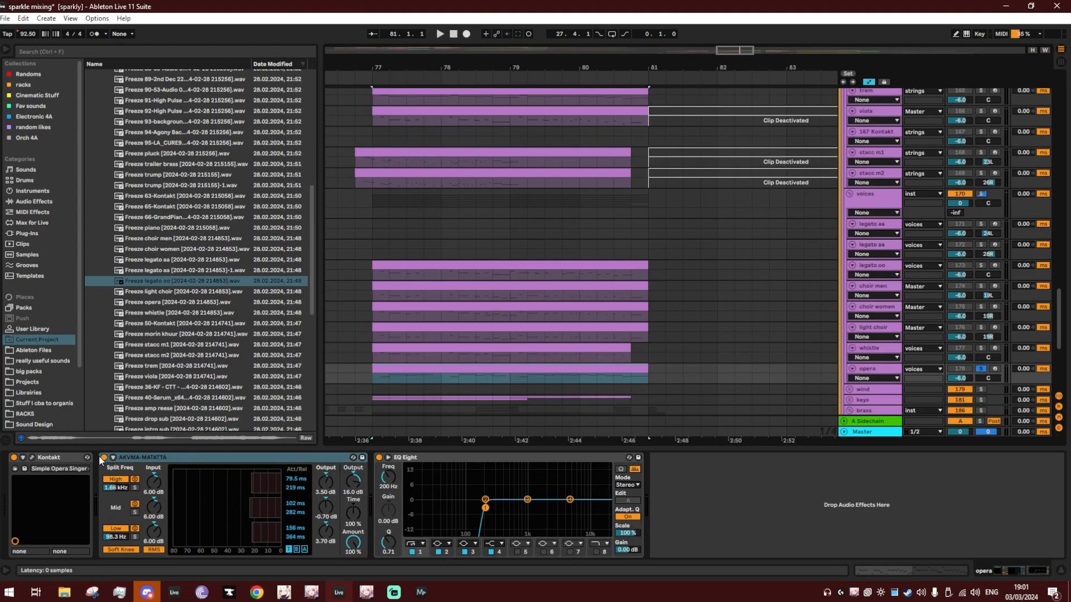
pyautogui.click(32, 457)
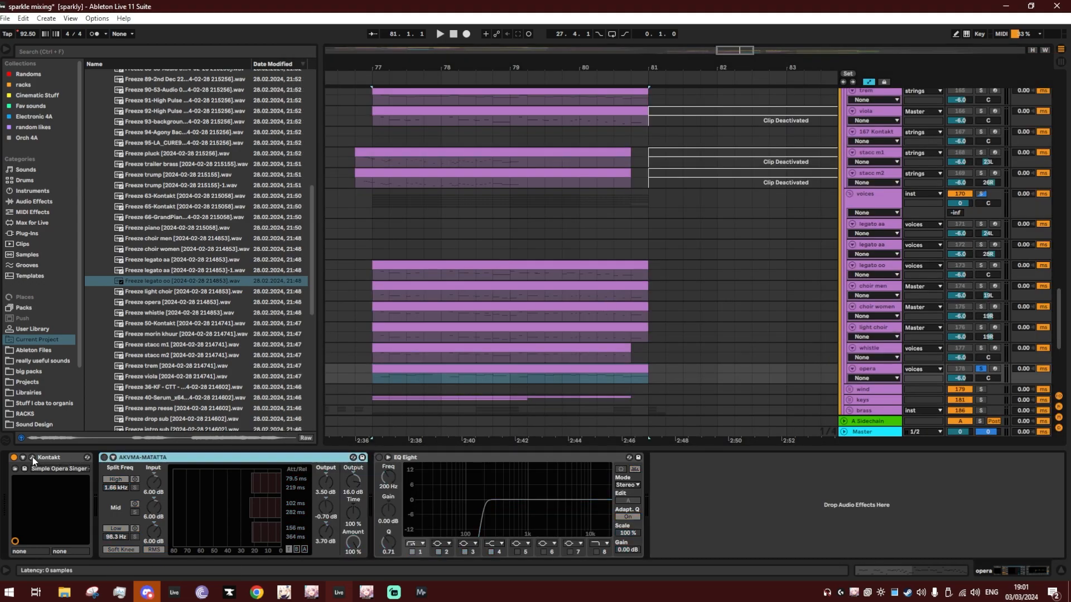
pyautogui.moveTo(631, 57); pyautogui.dragTo(342, 10)
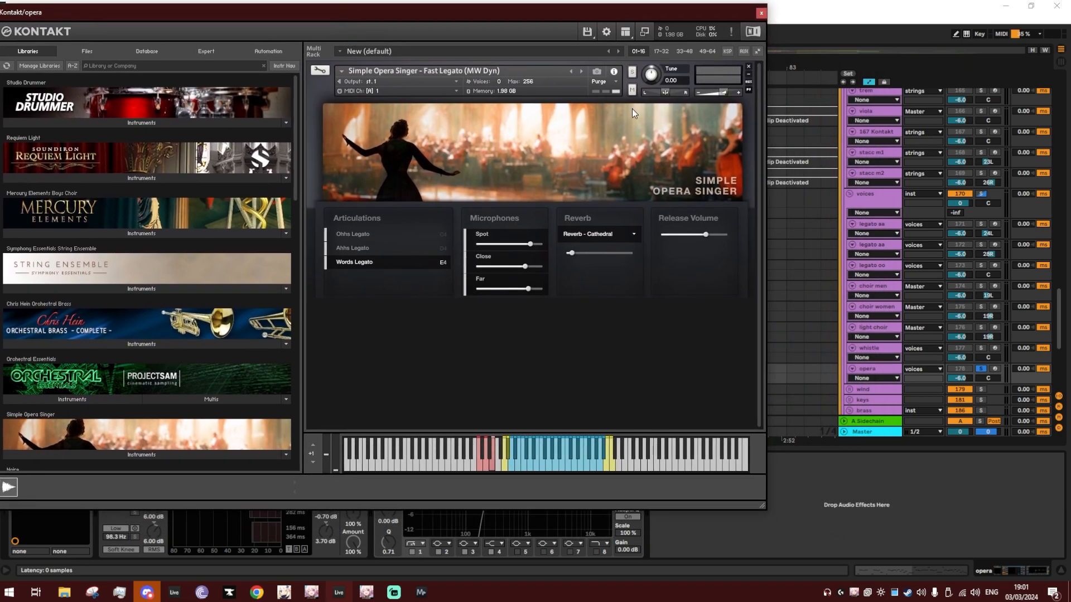
pyautogui.click(761, 13)
# Examine the opera clip's notes in an enlarged note editor folded to the used pitches, and return to the device chain.
pyautogui.click(427, 374)
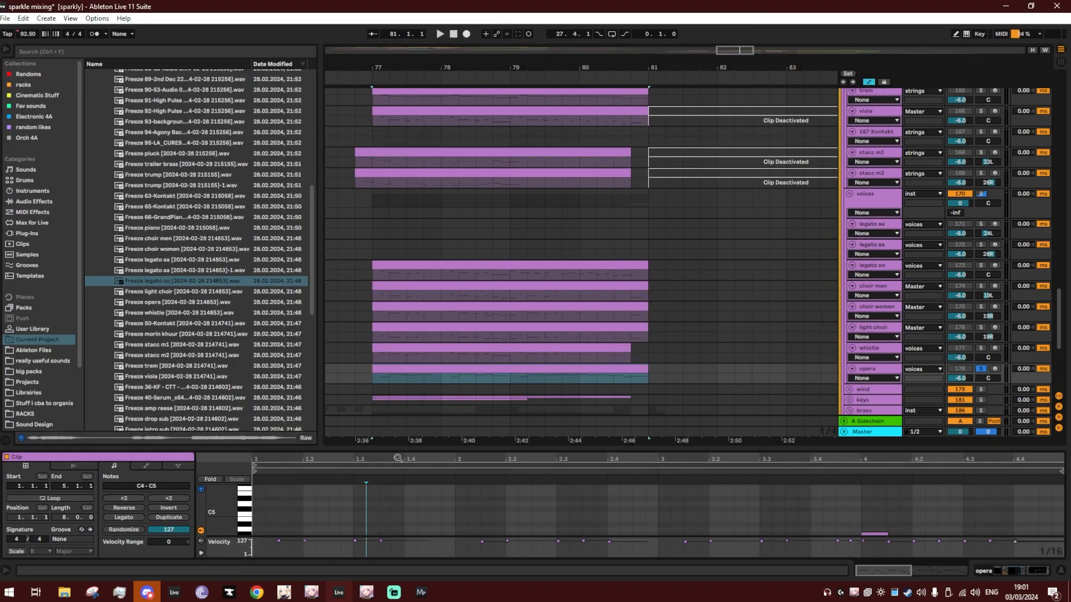
pyautogui.click(210, 480)
pyautogui.moveTo(232, 449); pyautogui.dragTo(234, 274)
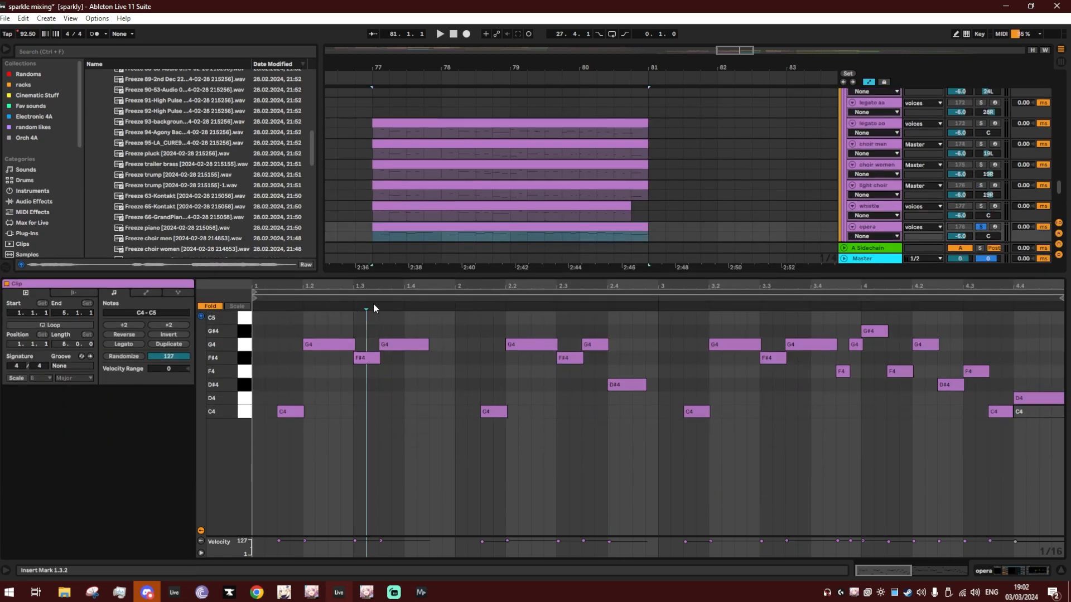
pyautogui.moveTo(367, 287); pyautogui.dragTo(437, 298)
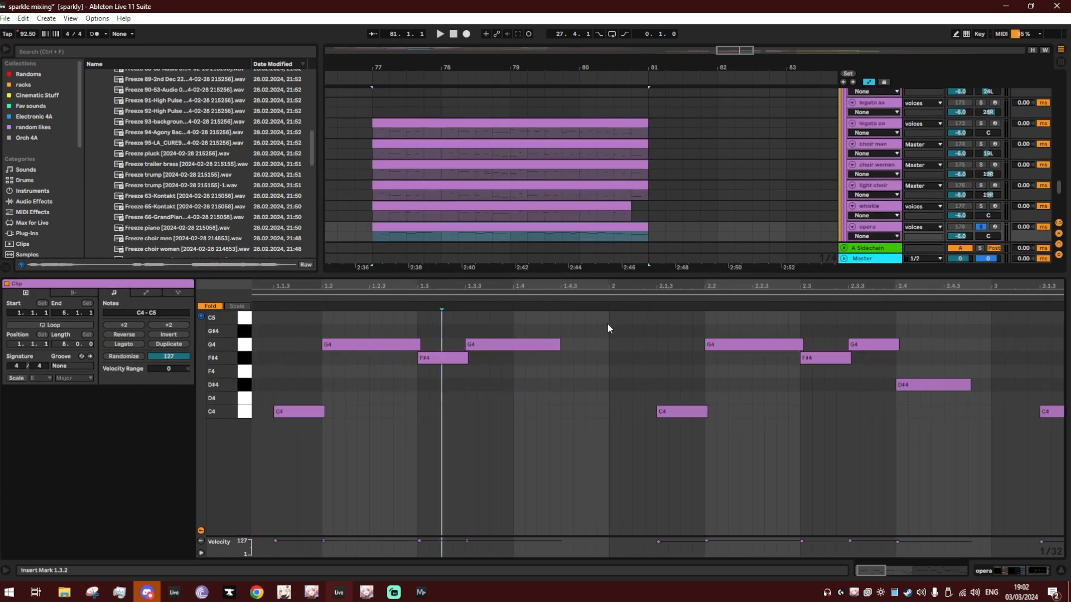
pyautogui.click(836, 240)
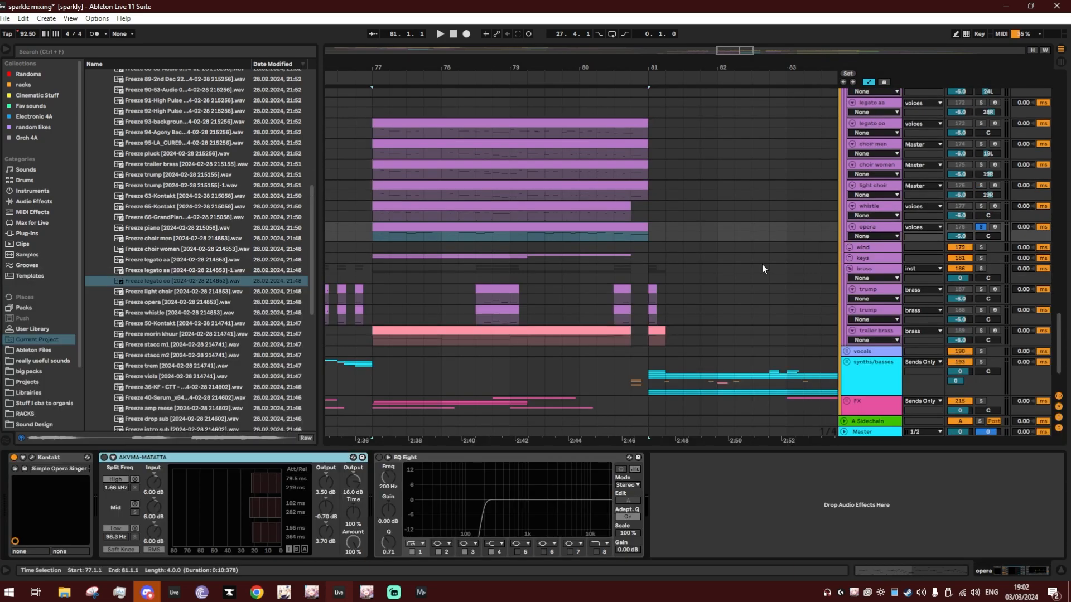
# Check the opera track's Kontakt instrument again and switch on its AKVMA-MATATTA and EQ Eight devices.
pyautogui.click(32, 456)
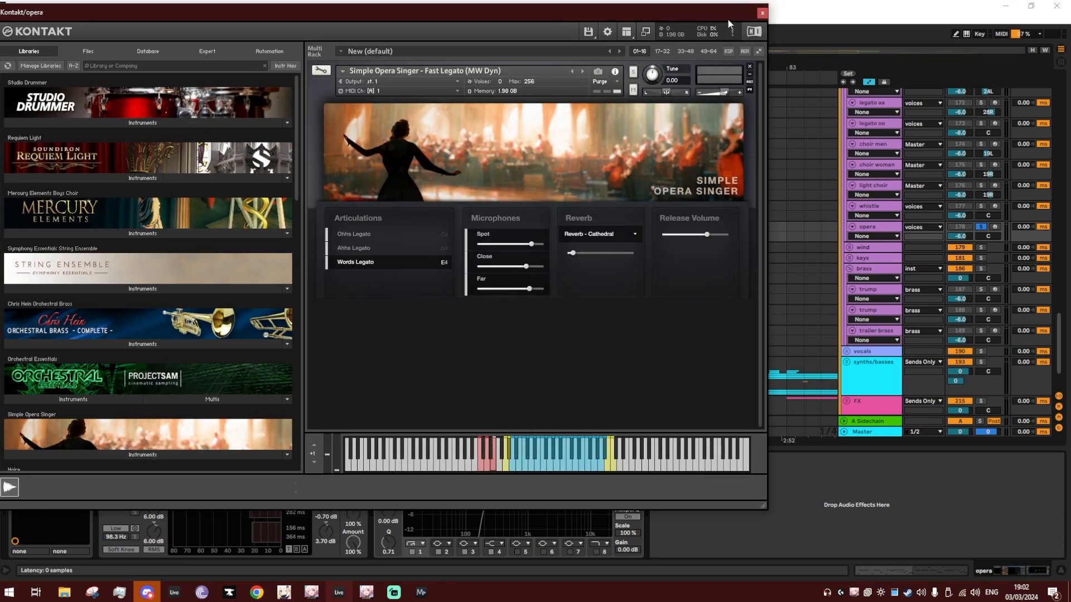
pyautogui.click(762, 12)
pyautogui.click(104, 458)
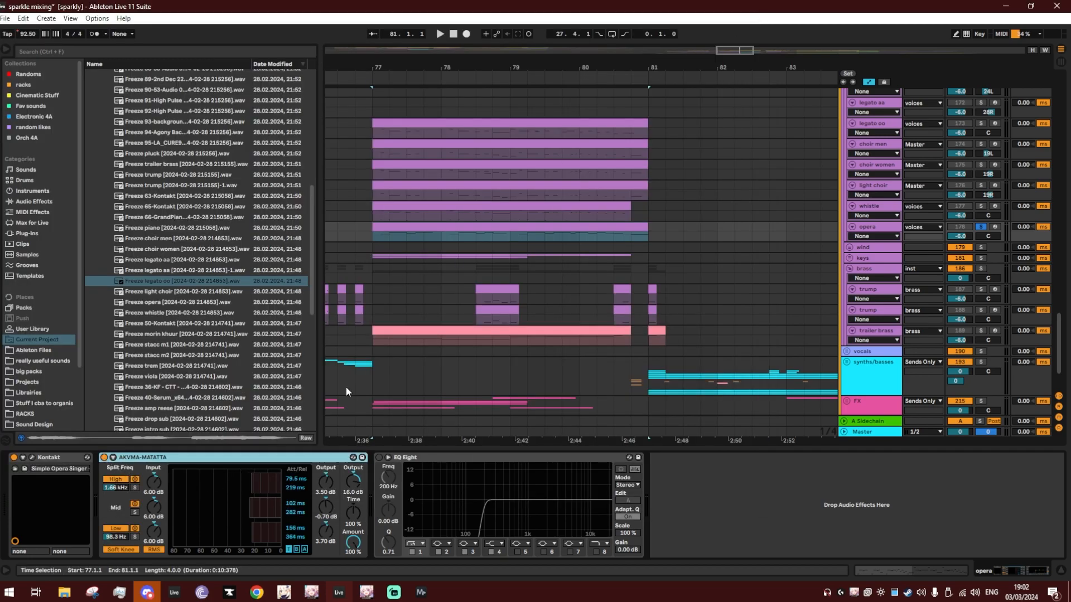
pyautogui.click(412, 230)
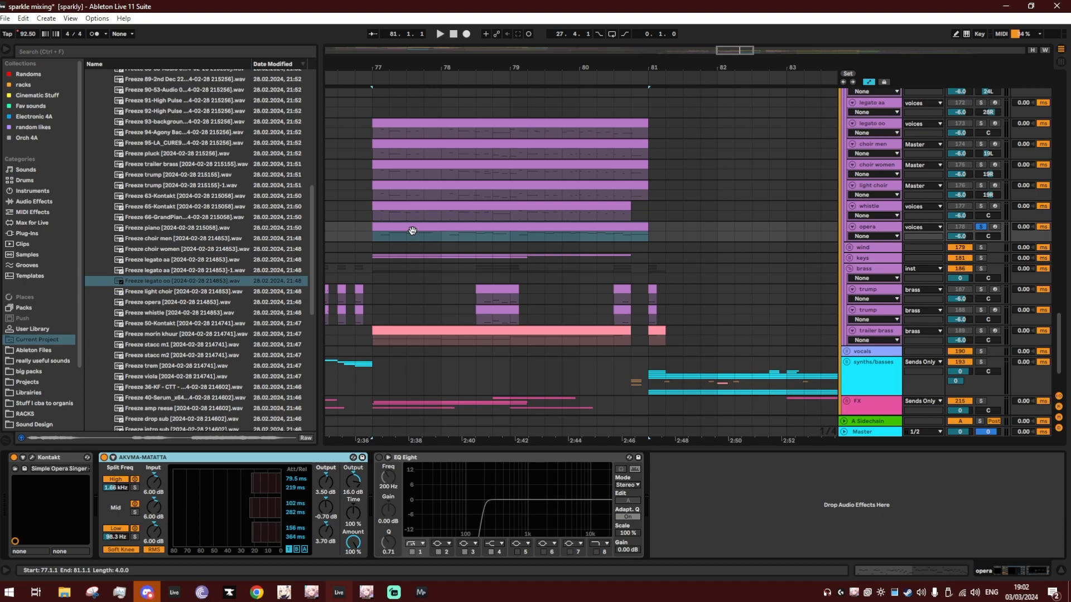
pyautogui.click(379, 457)
# Preview the frozen opera recording from the project files and review the opera track's Kontakt and EQ Eight devices.
pyautogui.click(168, 303)
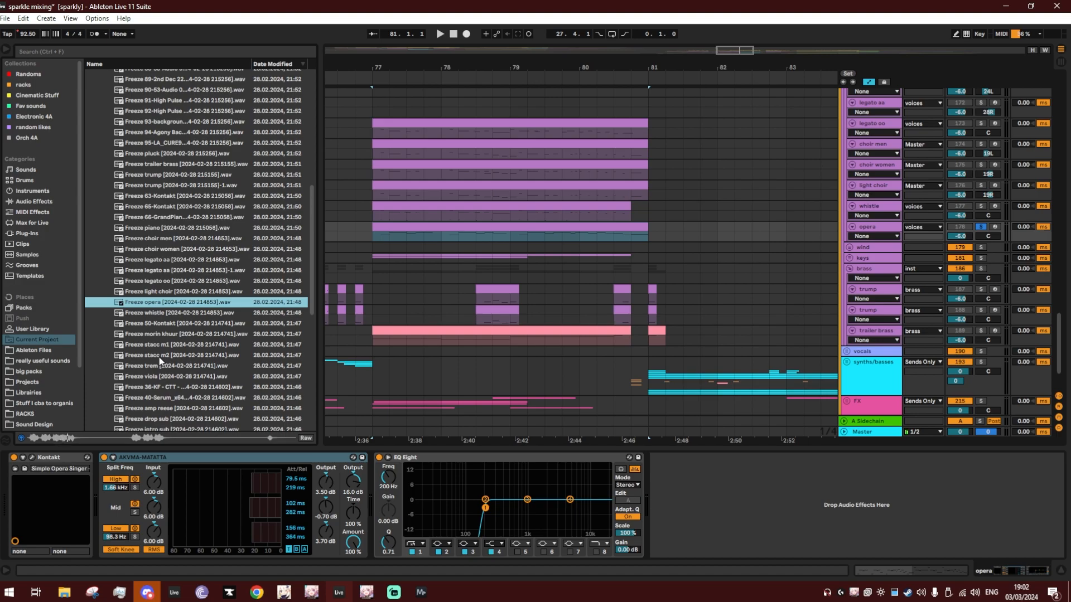
pyautogui.click(431, 232)
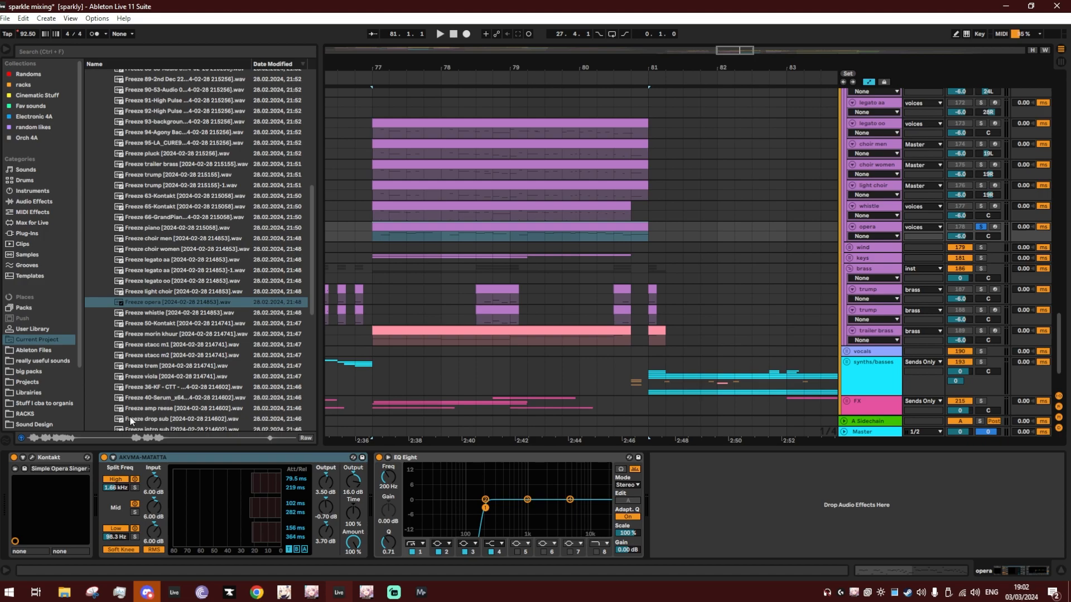
pyautogui.click(44, 457)
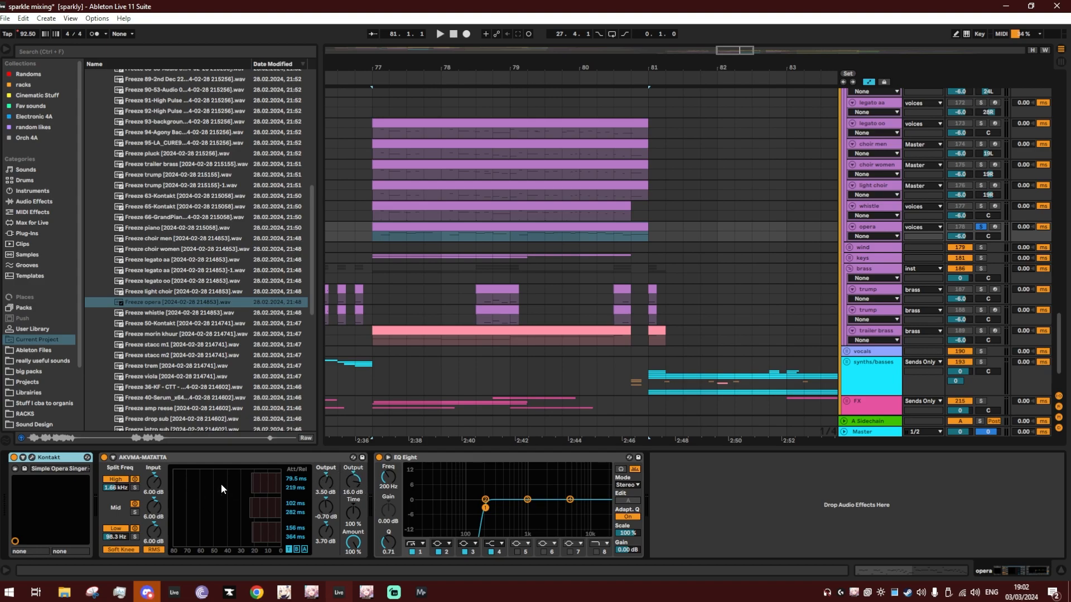
pyautogui.click(487, 457)
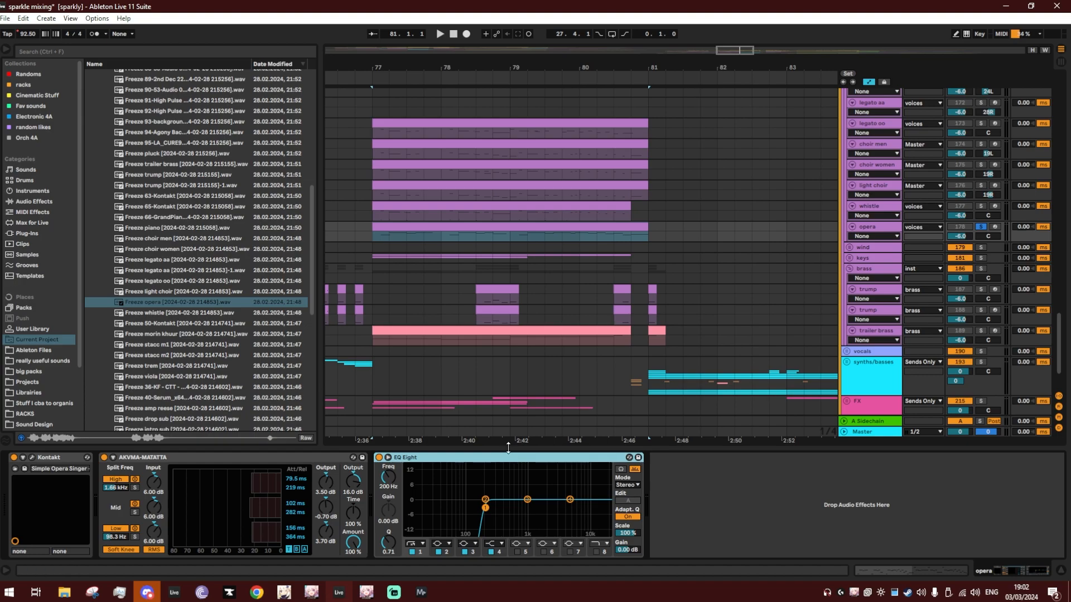
# Hide the device view, expand the keys group and solo it for playback.
pyautogui.hotkey('ctrl', 'alt', 'l')
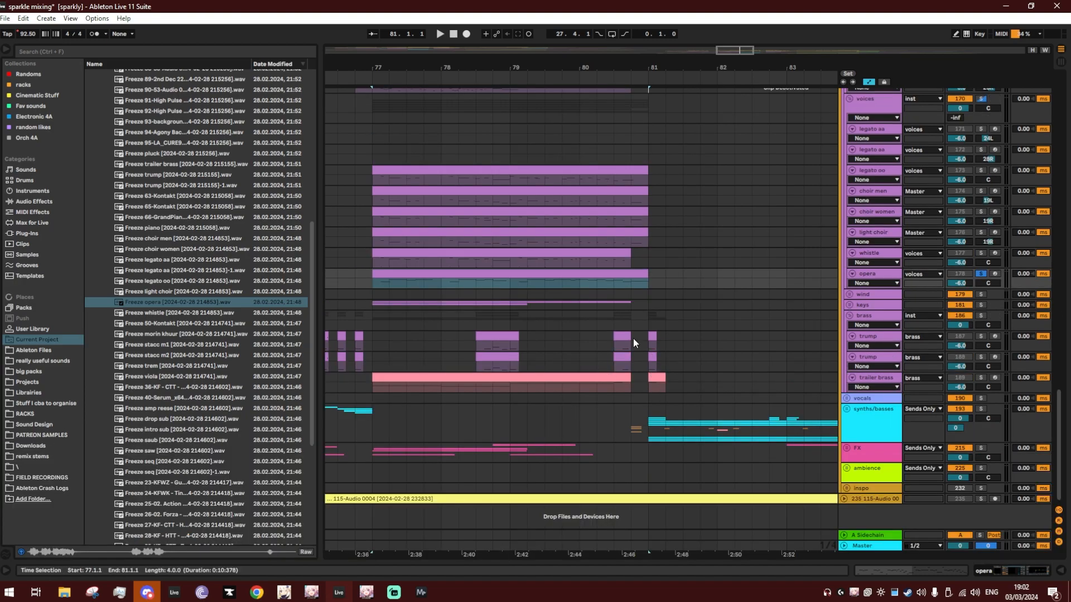
pyautogui.click(851, 305)
pyautogui.click(887, 322)
pyautogui.click(981, 305)
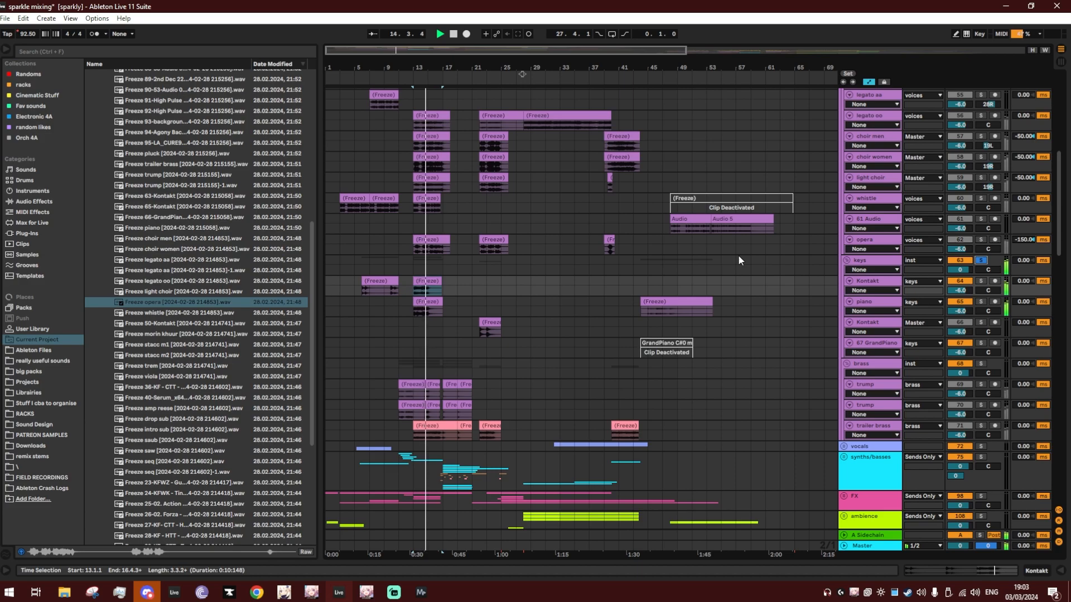
# Solo the original Sparkle Trailer music track and play it around 13.1.1 for comparison.
pyautogui.scroll(-5, 517, 398)
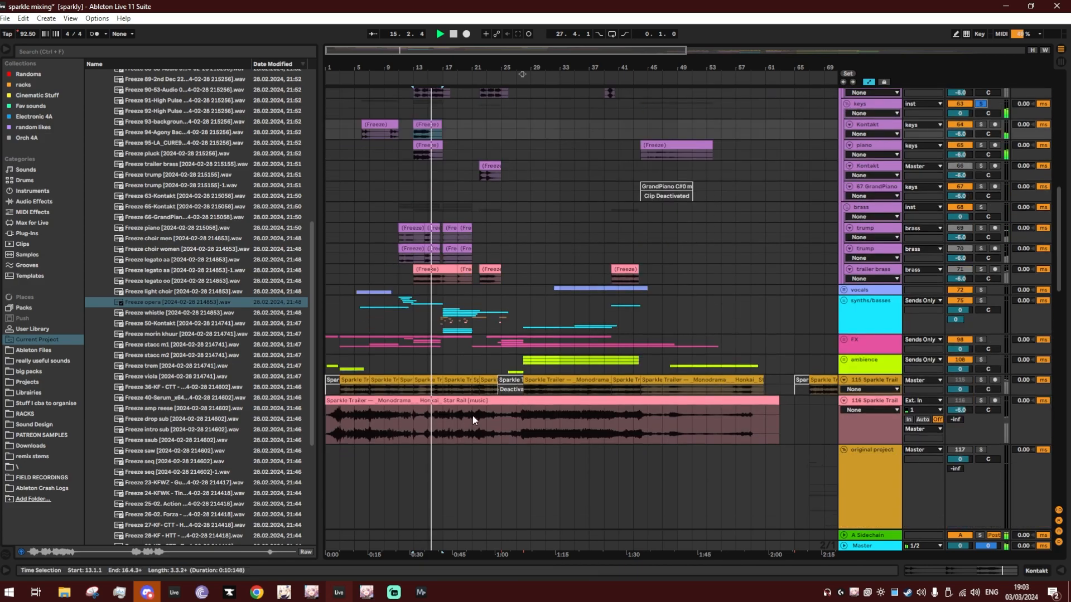
pyautogui.press('space')
pyautogui.click(981, 401)
pyautogui.press('space')
pyautogui.moveTo(403, 67); pyautogui.dragTo(381, 107)
pyautogui.moveTo(433, 66); pyautogui.dragTo(401, 99)
pyautogui.press('space')
# Solo the frozen keys group and play it from 13.1.1 with the Kontakt clip's waveform shown.
pyautogui.click(369, 153)
pyautogui.scroll(5, 347, 230)
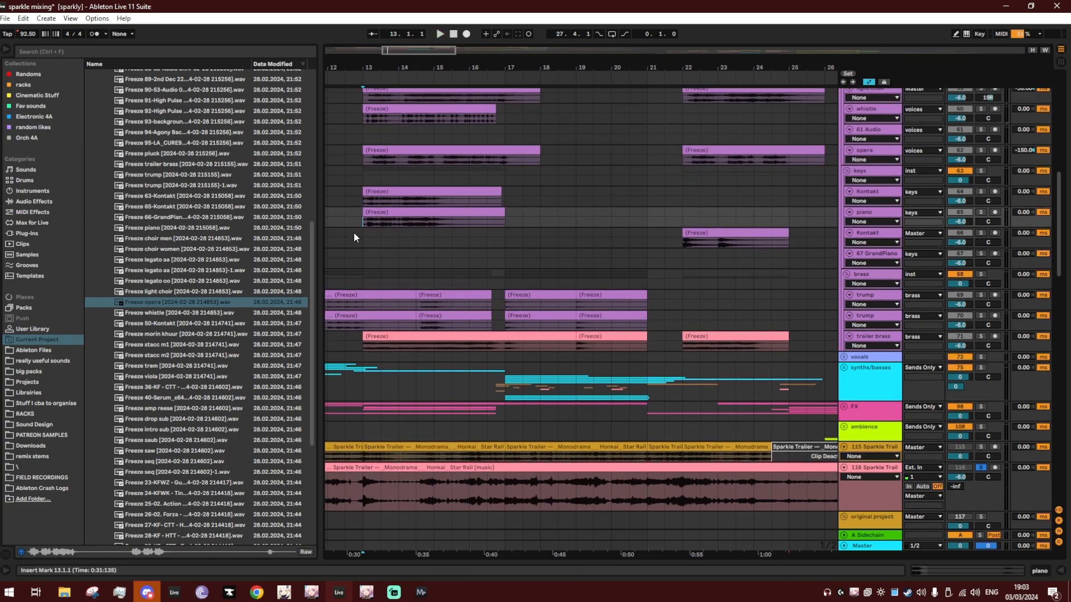
pyautogui.click(980, 226)
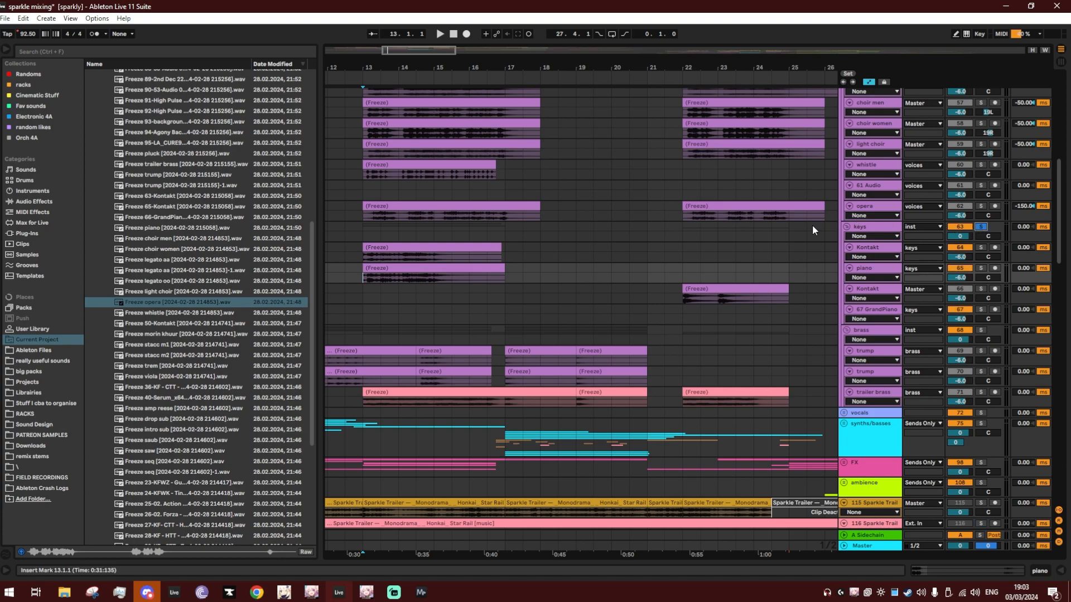
pyautogui.click(419, 260)
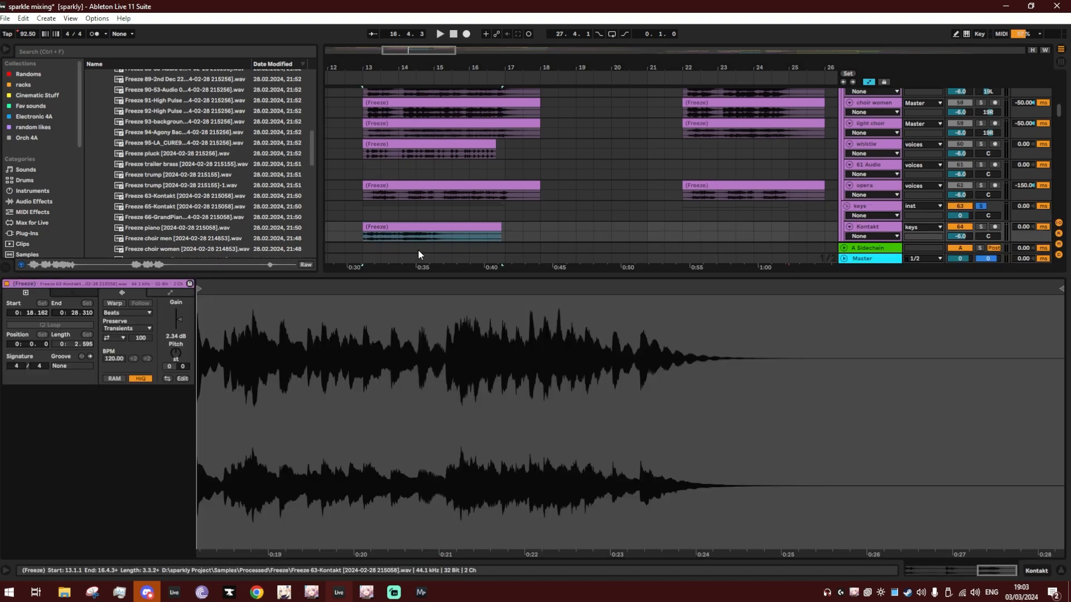
pyautogui.doubleClick(420, 259)
pyautogui.moveTo(442, 276); pyautogui.dragTo(442, 449)
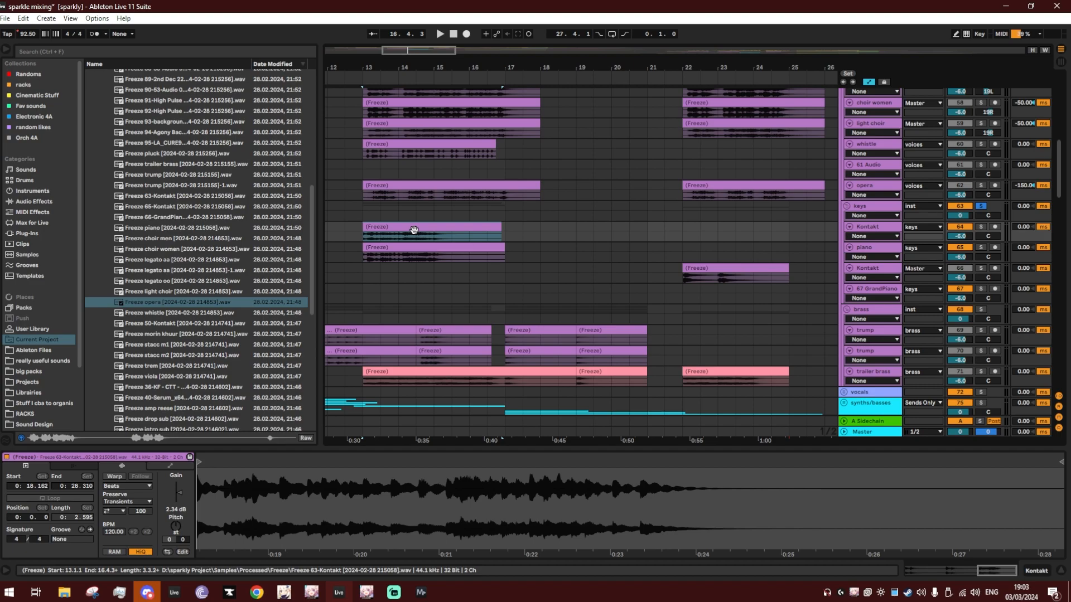
pyautogui.press('space')
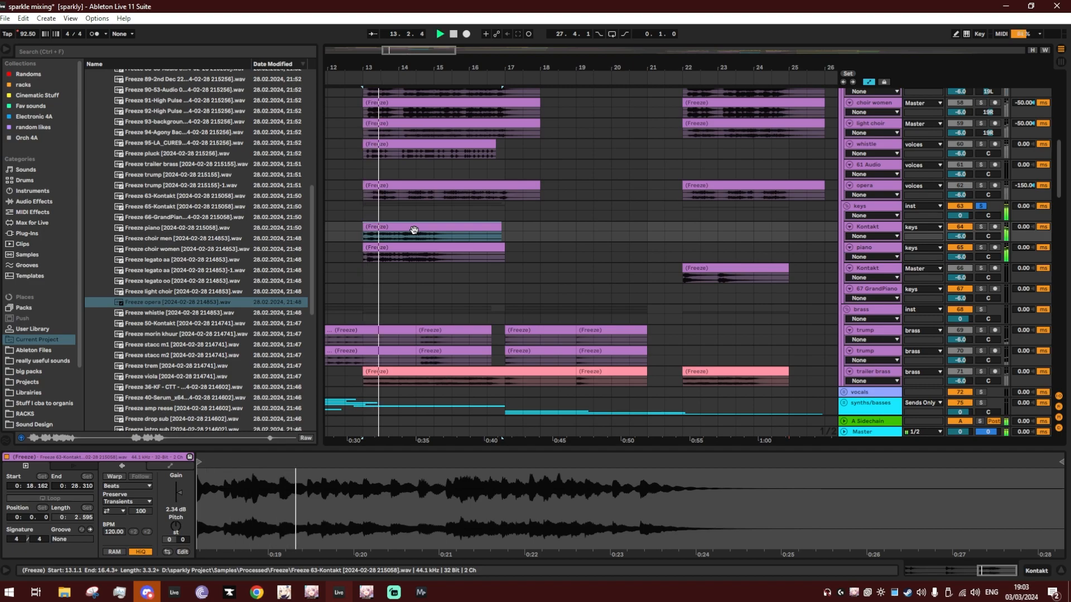
pyautogui.moveTo(747, 68); pyautogui.dragTo(717, 63)
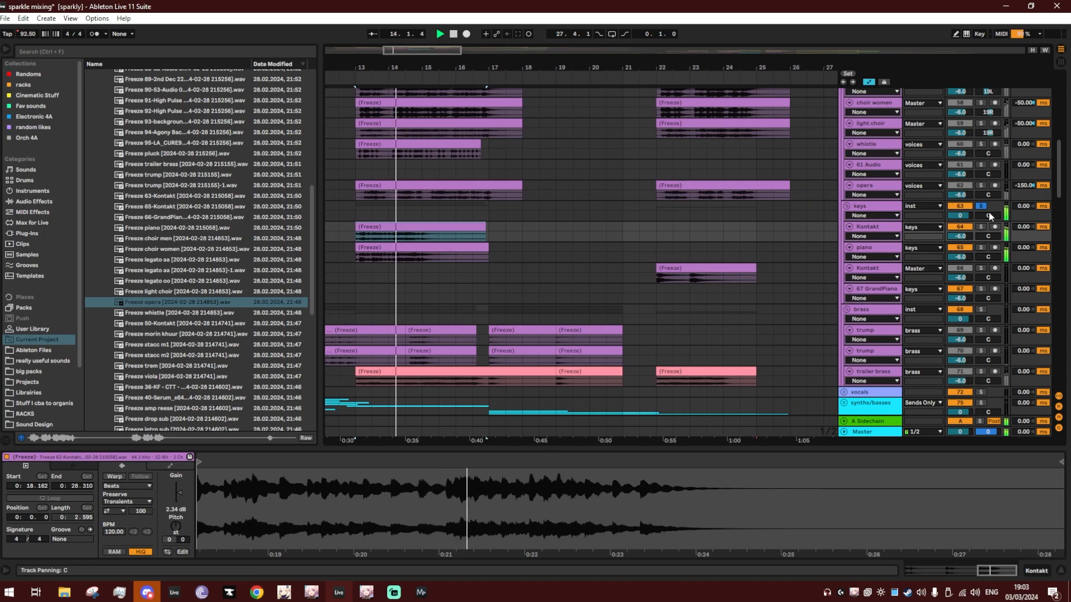
# Solo the Kontakt track within the keys group and play its frozen clip from 13.1.1.
pyautogui.click(981, 227)
pyautogui.press('space')
pyautogui.click(442, 229)
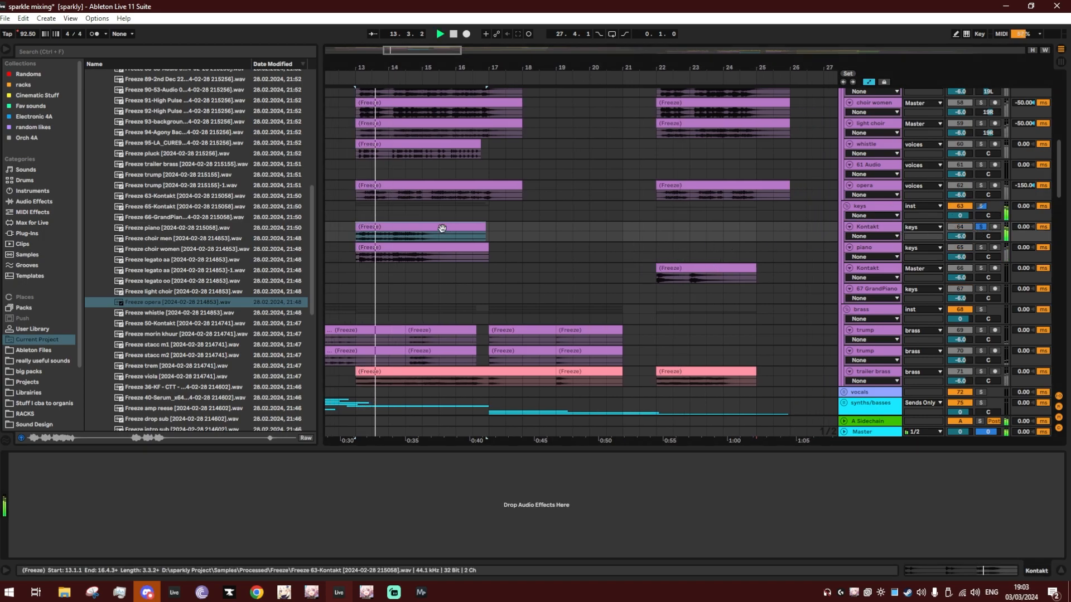
pyautogui.click(876, 229)
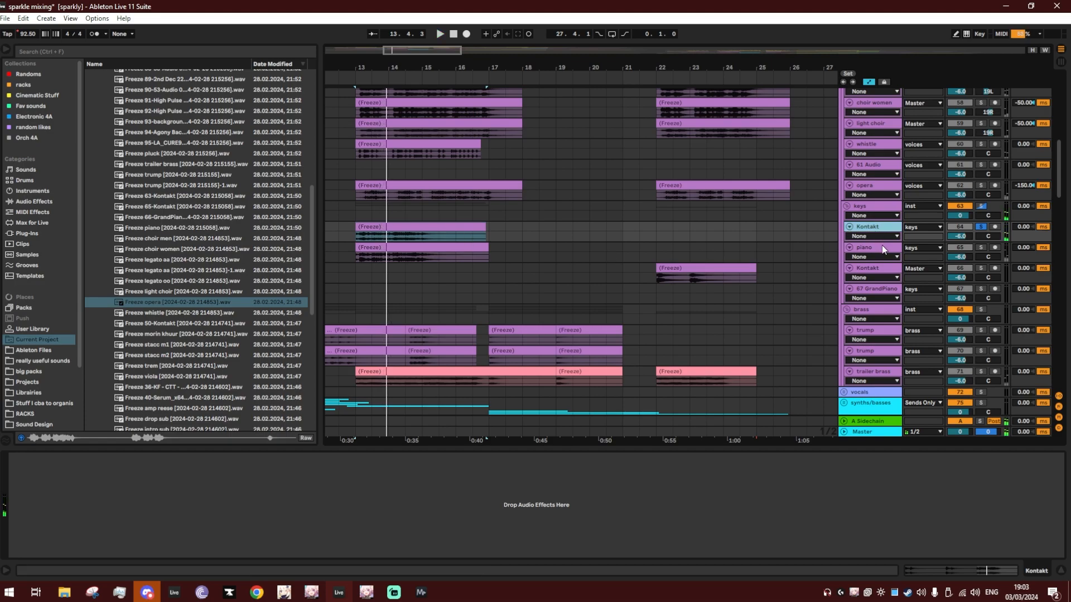
# Solo the piano track within the keys group and play it from 13.1.1.
pyautogui.click(896, 249)
pyautogui.click(980, 247)
pyautogui.click(878, 249)
pyautogui.press('space')
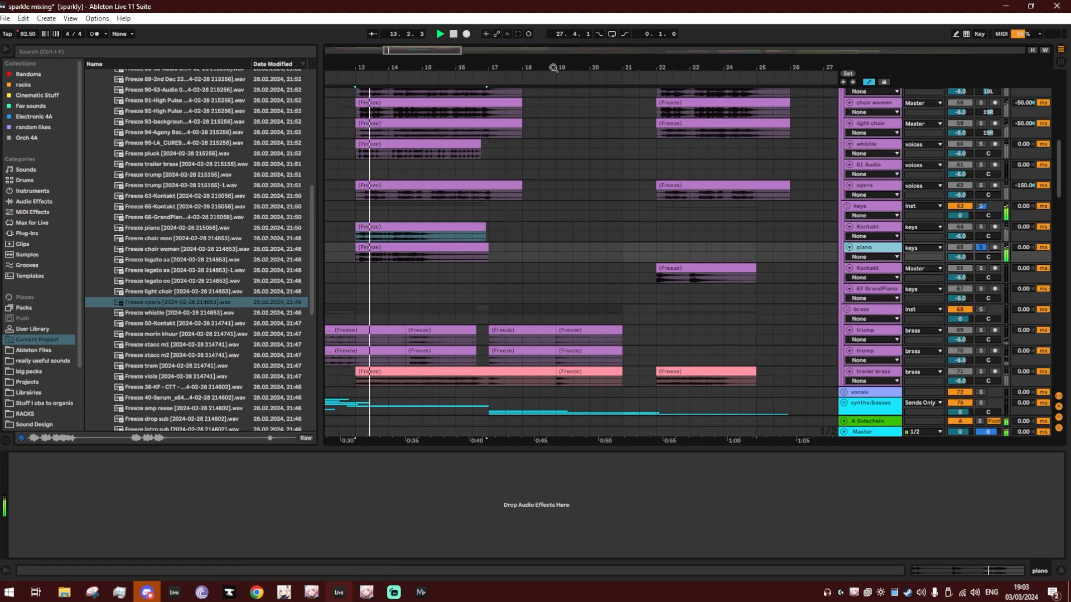
# Stop playback, find the unfrozen keys group and inspect the Wine Glass White Mallet instrument on the 182 Kontakt track.
pyautogui.moveTo(567, 69); pyautogui.dragTo(537, 20)
pyautogui.scroll(-10, 625, 279)
pyautogui.press('space')
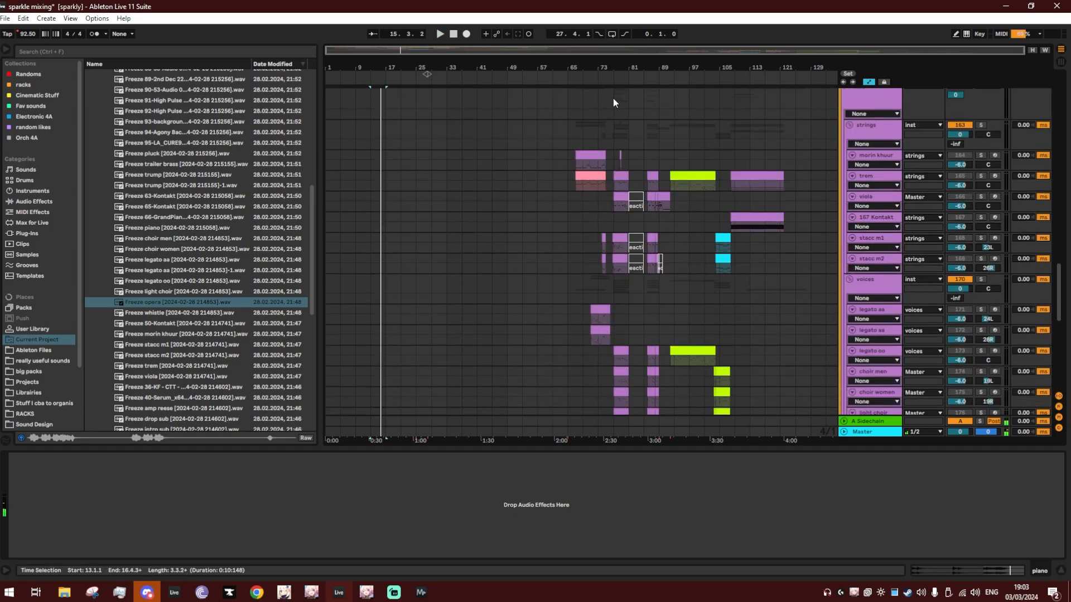
pyautogui.scroll(-5, 540, 165)
pyautogui.click(540, 165)
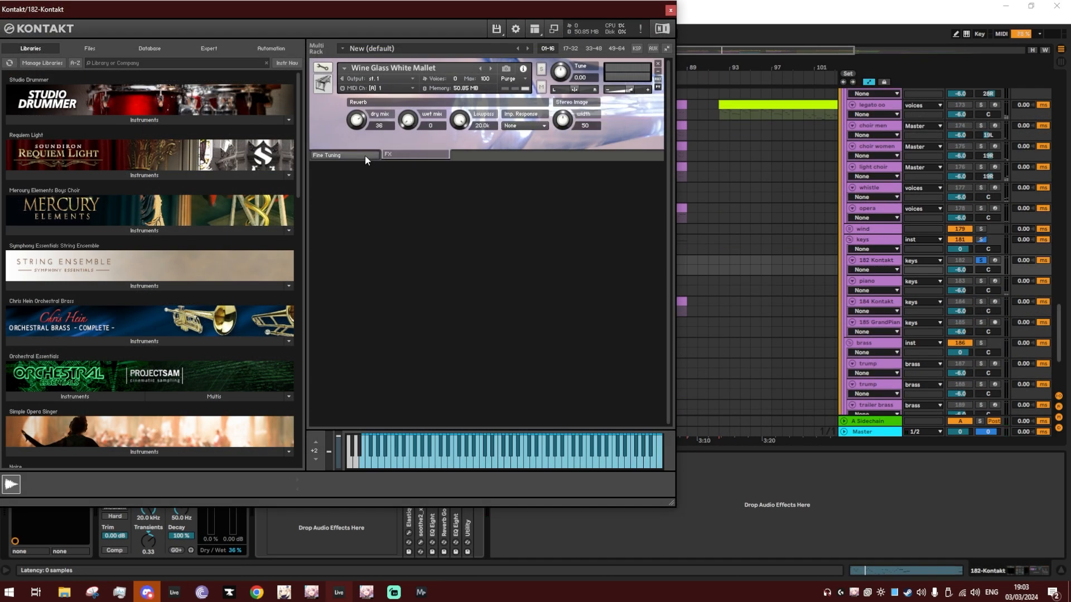
# Close the Wine Glass White Mallet instrument and inspect the noctane drum buss and the Soothe2 Delta Process chains on the 182 Kontakt track.
pyautogui.moveTo(425, 17); pyautogui.dragTo(423, 18)
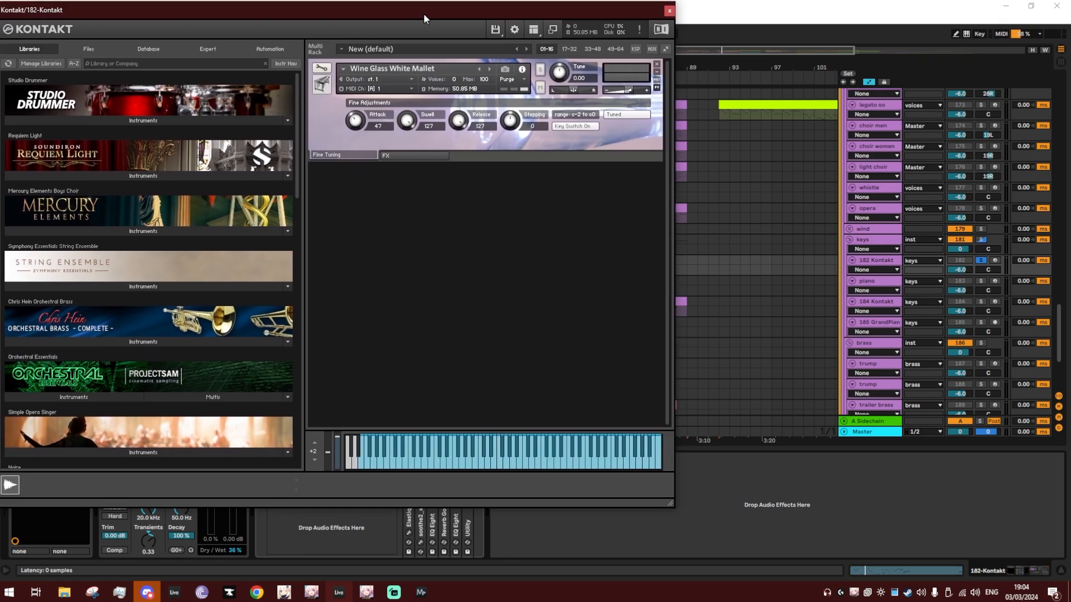
pyautogui.click(669, 10)
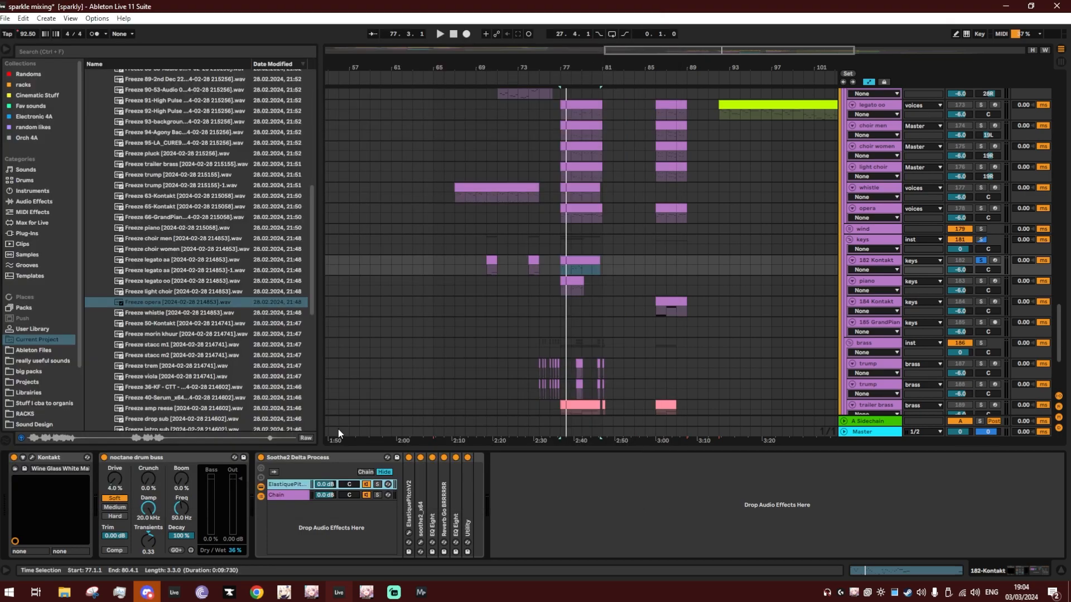
pyautogui.click(305, 456)
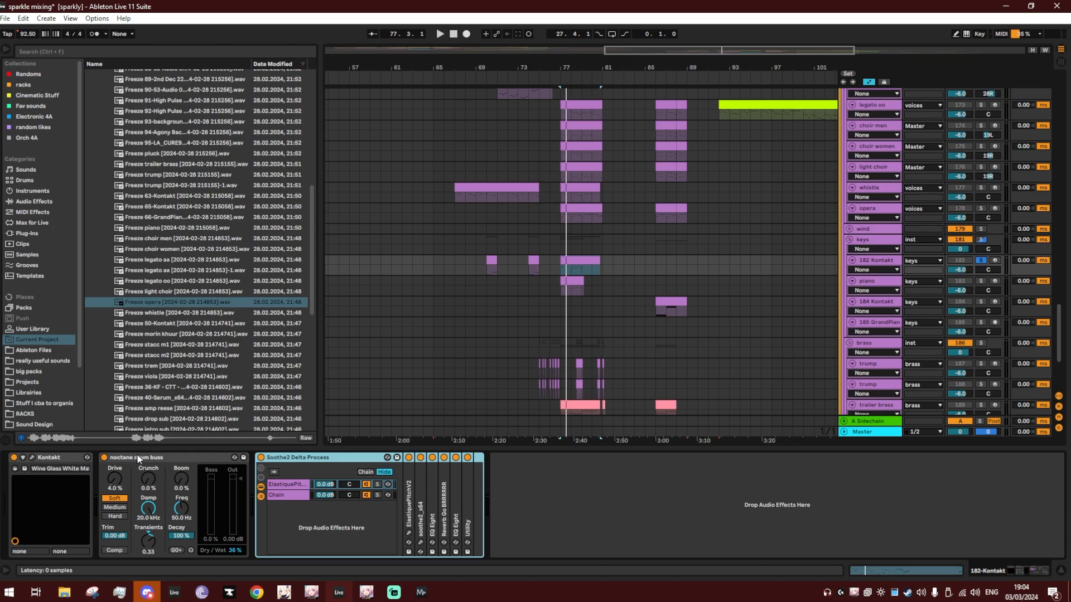
pyautogui.click(209, 460)
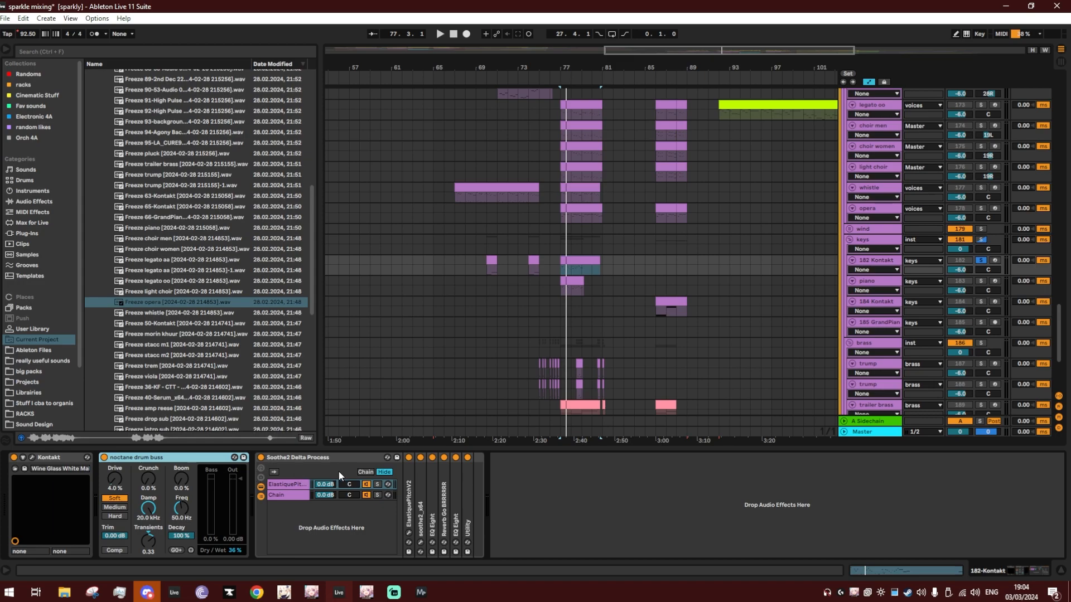
pyautogui.click(305, 487)
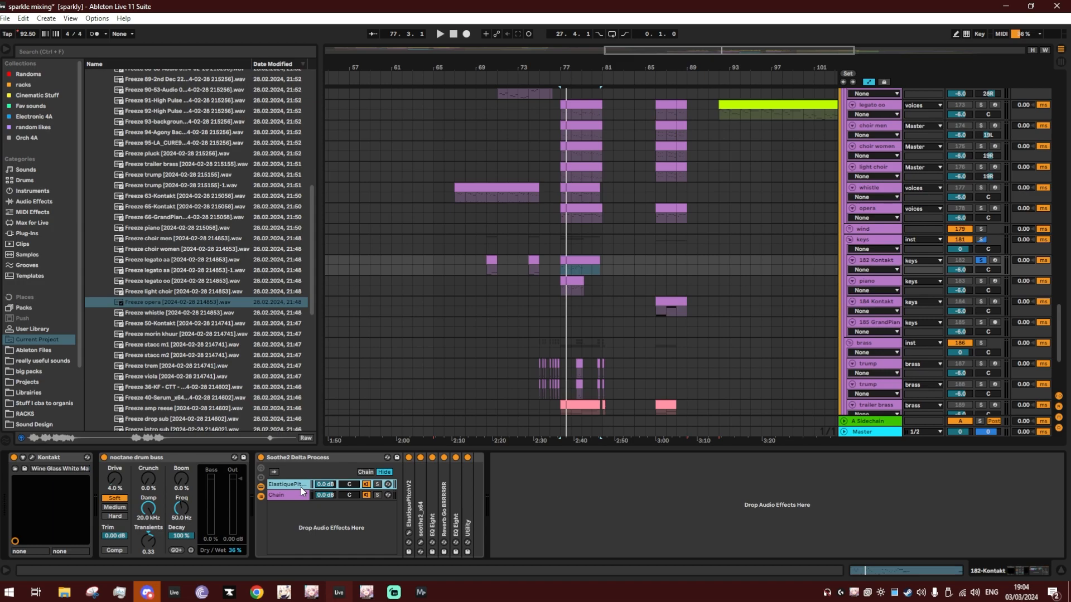
# Solo the unfrozen piano track, expand its AKVMA-MATATTA and Long Tail effects, and play it from 77.1.1.
pyautogui.press('space')
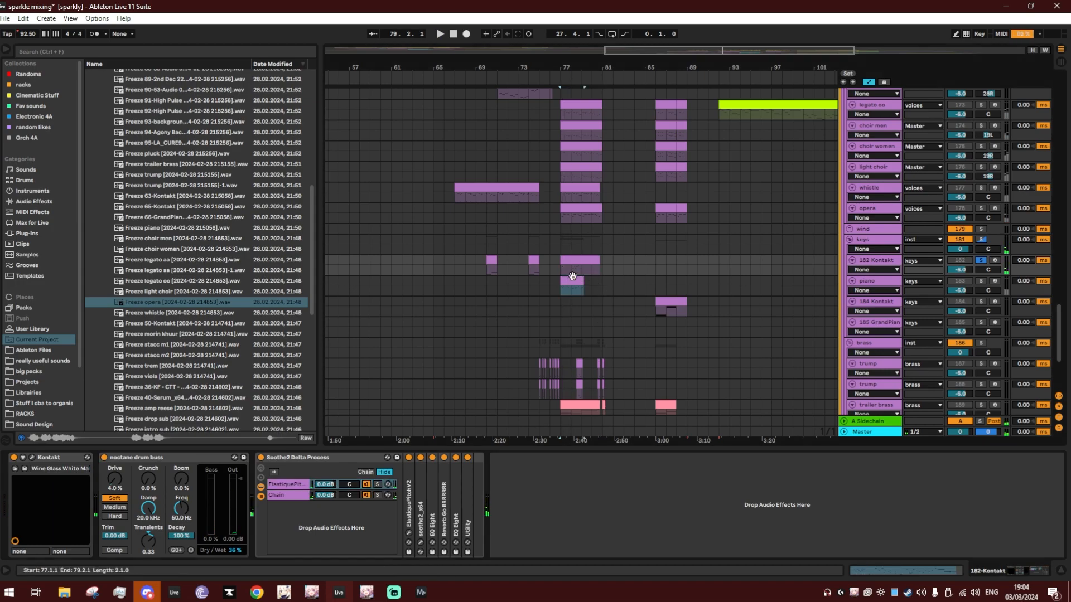
pyautogui.click(916, 275)
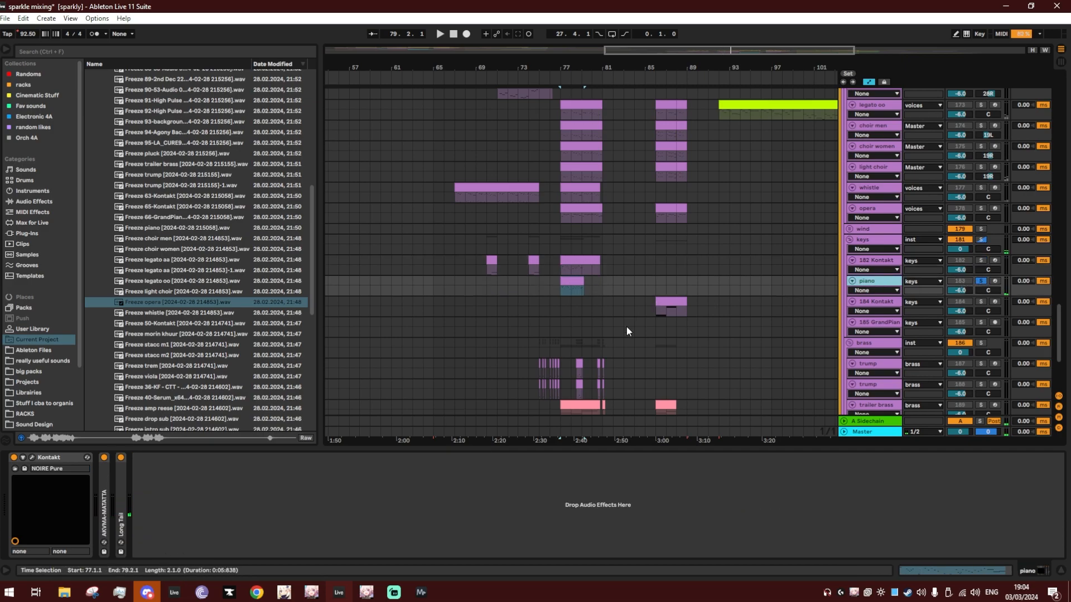
pyautogui.doubleClick(103, 508)
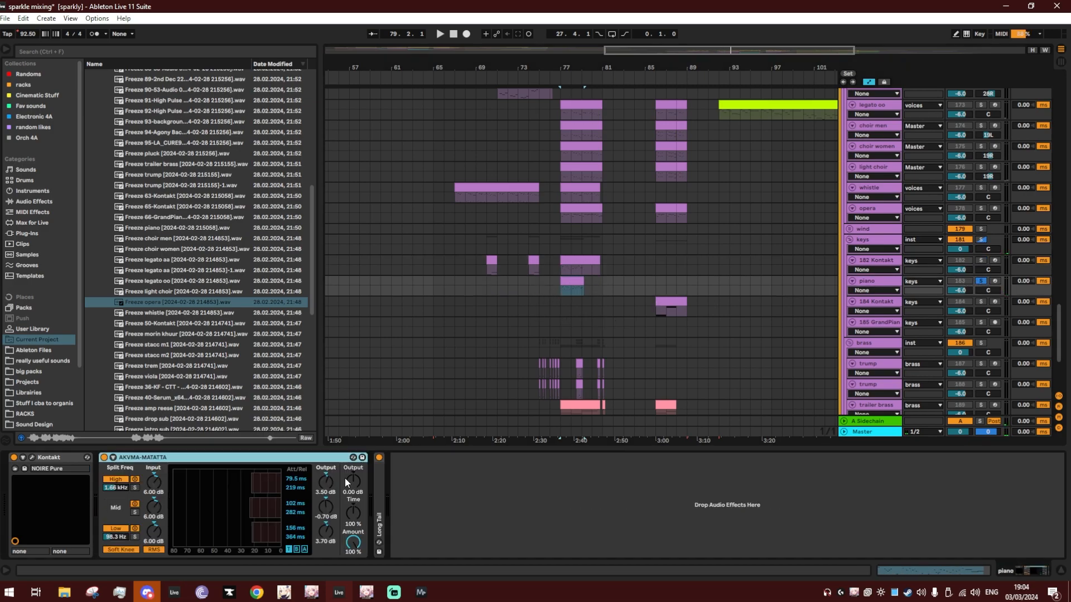
pyautogui.doubleClick(378, 480)
pyautogui.press('space')
pyautogui.press('space')
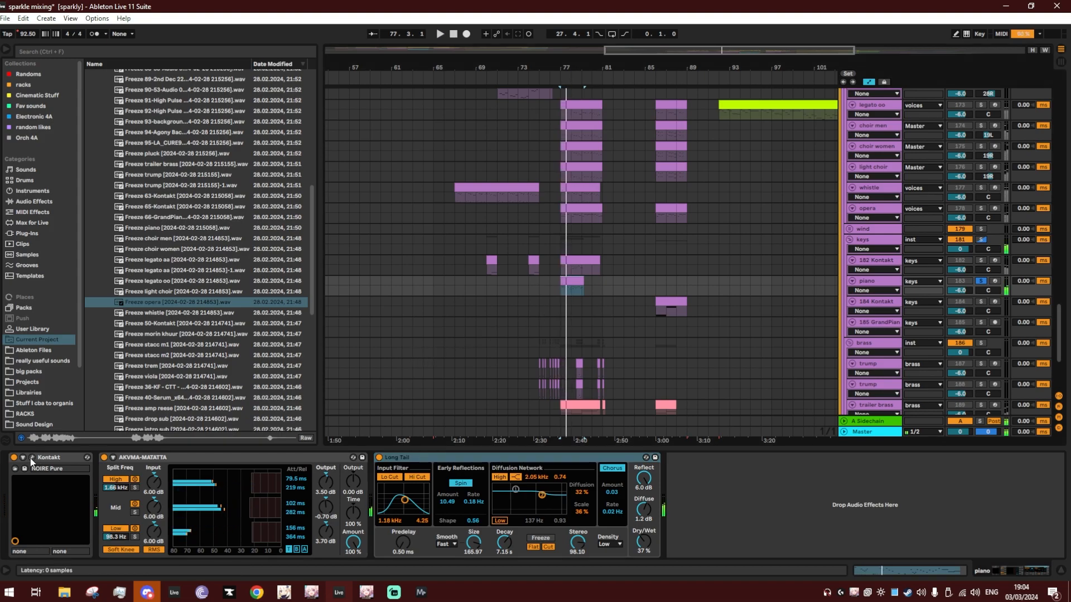
# Return to the frozen tracks, solo the brass group and play it from 13.1.1.
pyautogui.press('s')
pyautogui.moveTo(503, 447); pyautogui.dragTo(505, 505)
pyautogui.scroll(-1, 563, 413)
pyautogui.scroll(-5, 634, 350)
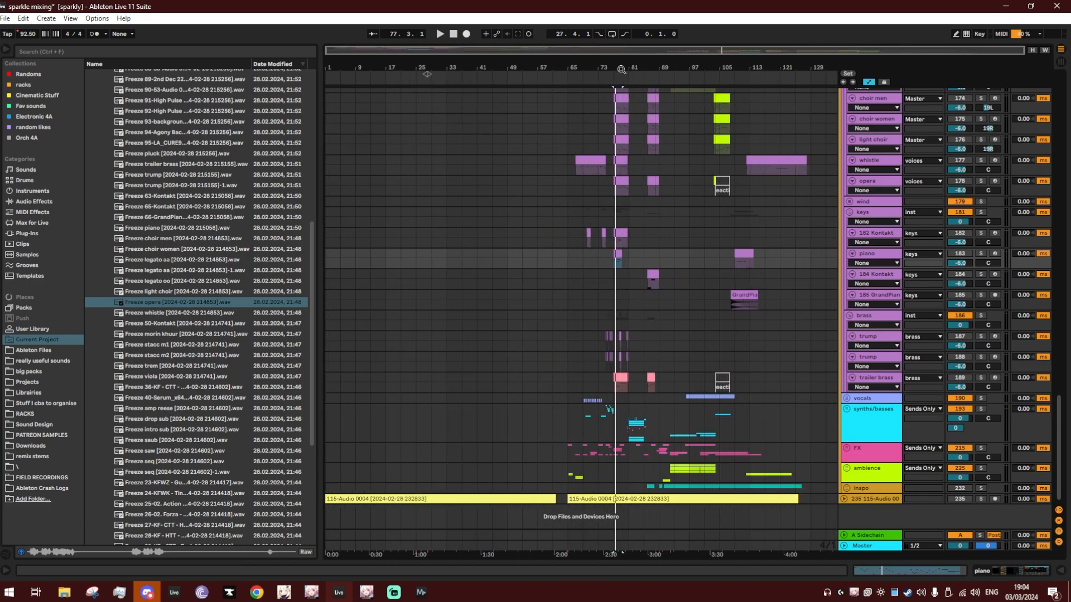
pyautogui.scroll(5, 366, 246)
pyautogui.scroll(10, 368, 267)
pyautogui.scroll(6, 362, 292)
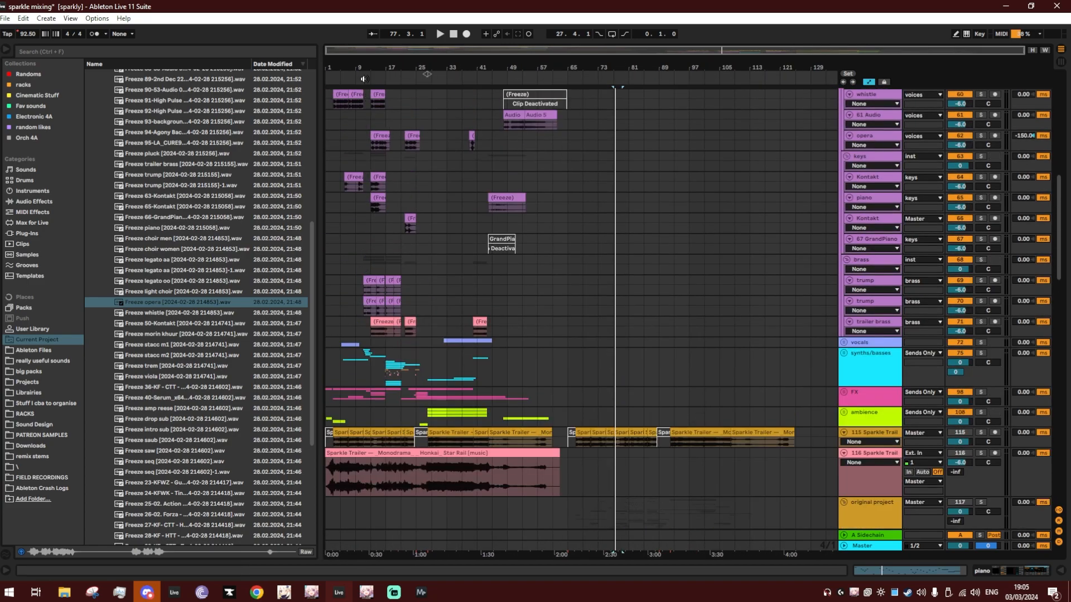
pyautogui.scroll(2, 368, 279)
pyautogui.click(407, 269)
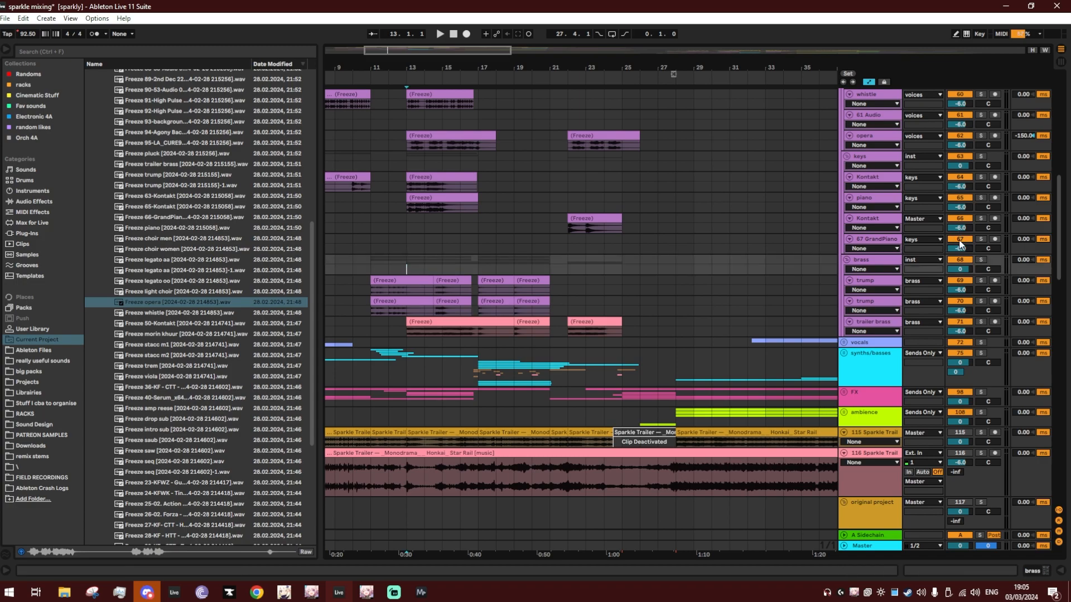
pyautogui.click(980, 260)
pyautogui.press('space')
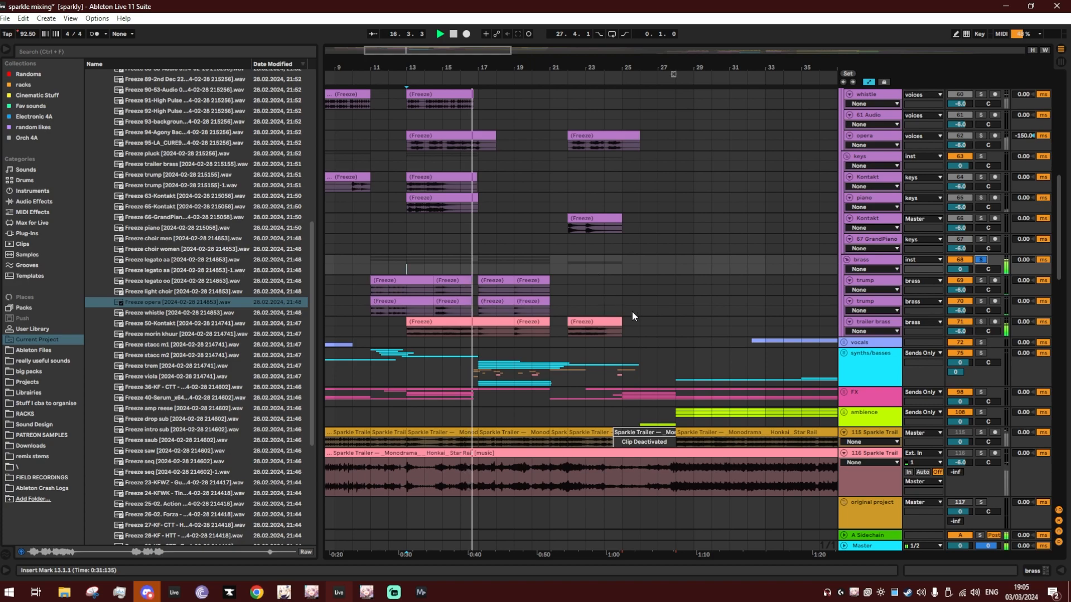
pyautogui.press('space')
# Solo the unfrozen trailer brass track and inspect its Trailer Low Brass (8va) instrument in Kontakt.
pyautogui.scroll(-15, 628, 316)
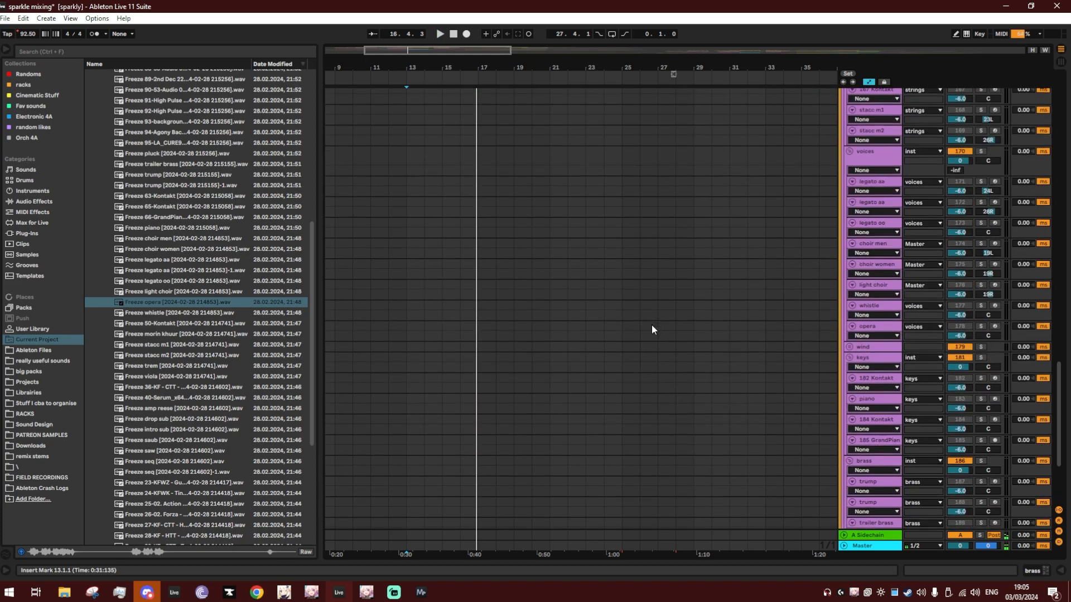
pyautogui.moveTo(765, 68); pyautogui.dragTo(404, 18)
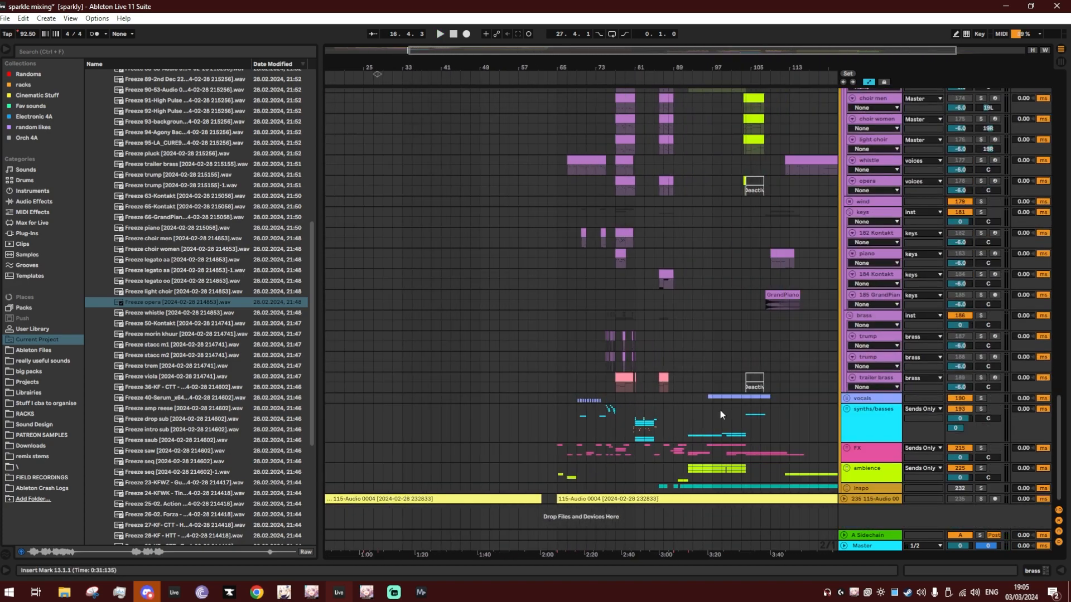
pyautogui.moveTo(649, 75); pyautogui.dragTo(536, 335)
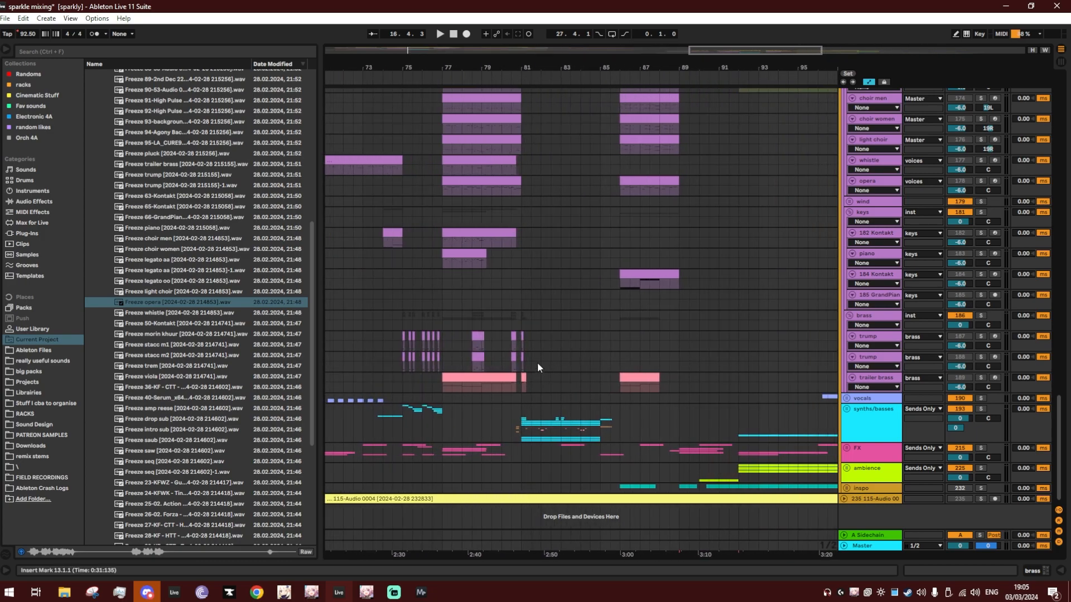
pyautogui.click(506, 376)
pyautogui.click(981, 377)
pyautogui.doubleClick(864, 378)
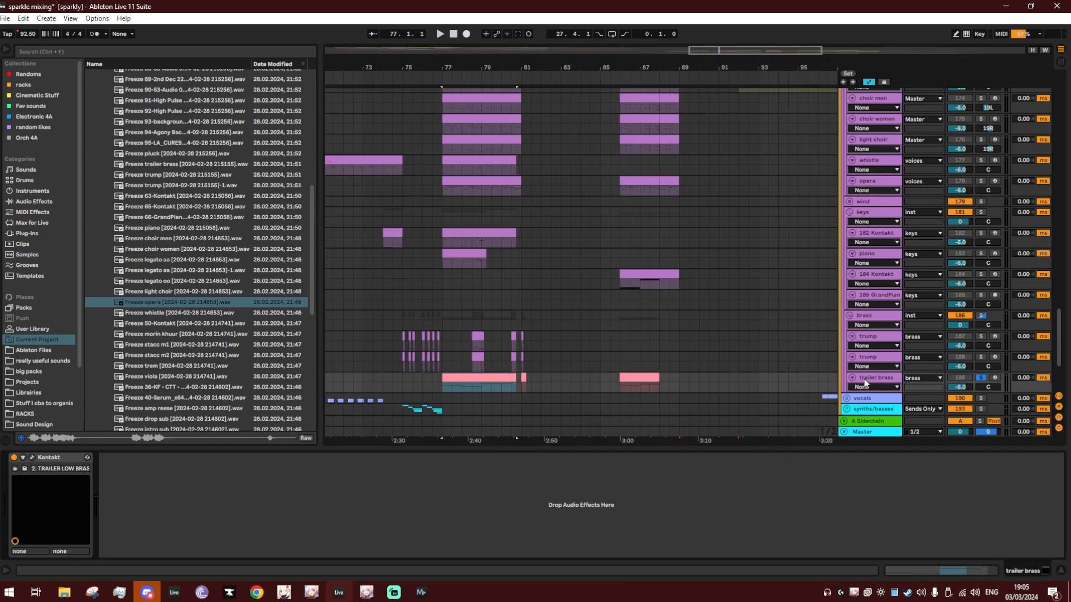
pyautogui.scroll(-3, 496, 341)
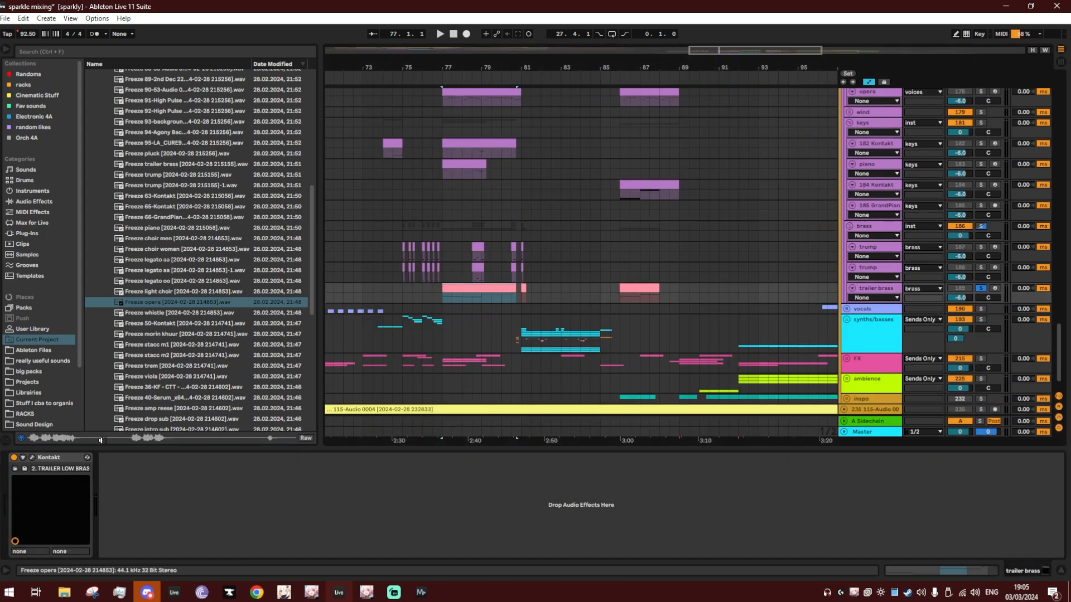
pyautogui.click(444, 301)
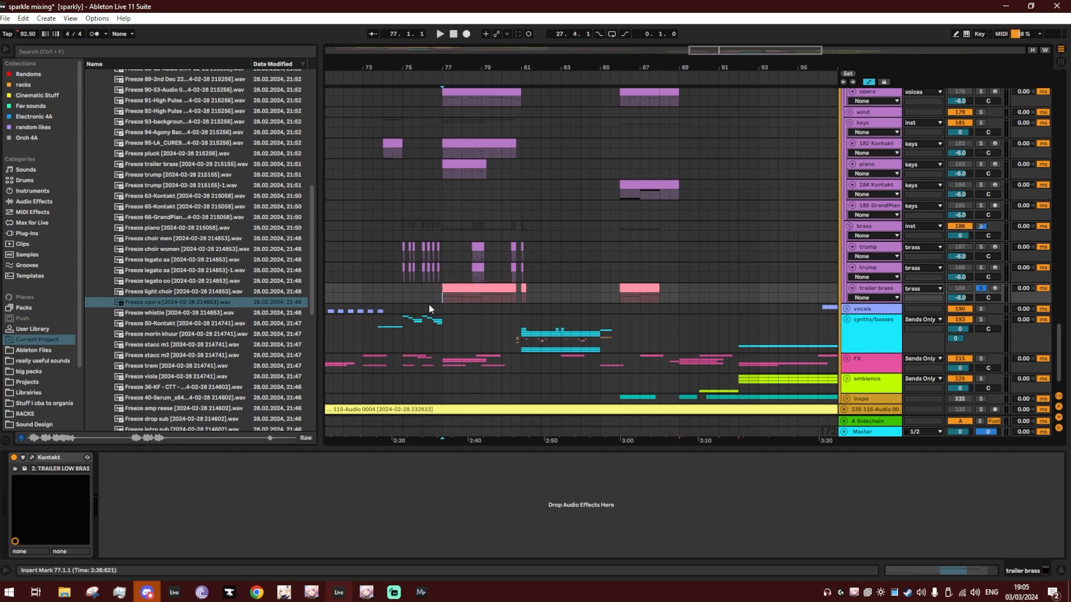
pyautogui.click(32, 458)
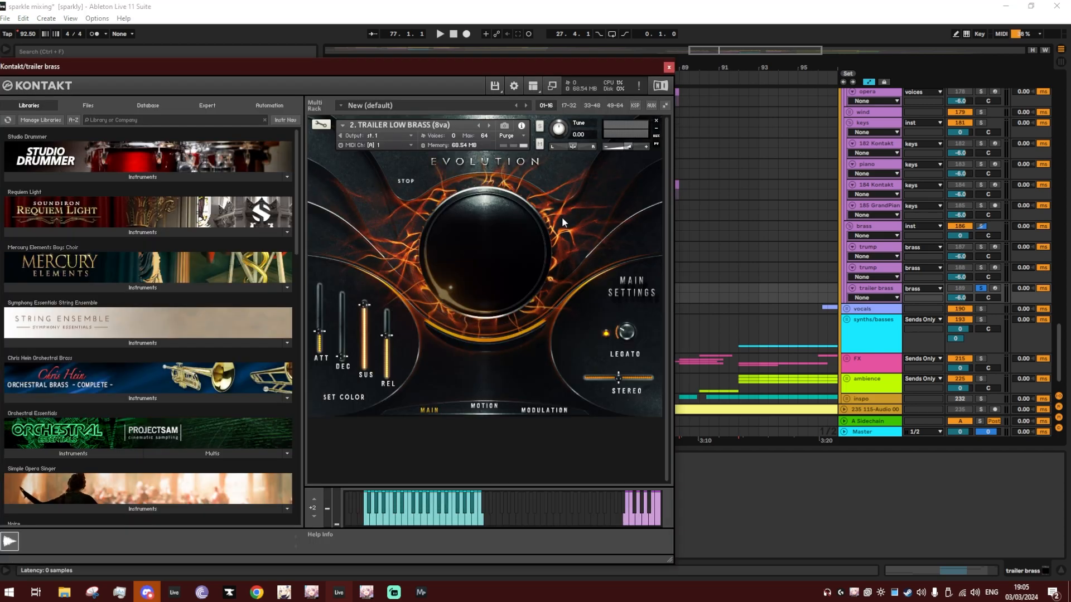
pyautogui.click(669, 68)
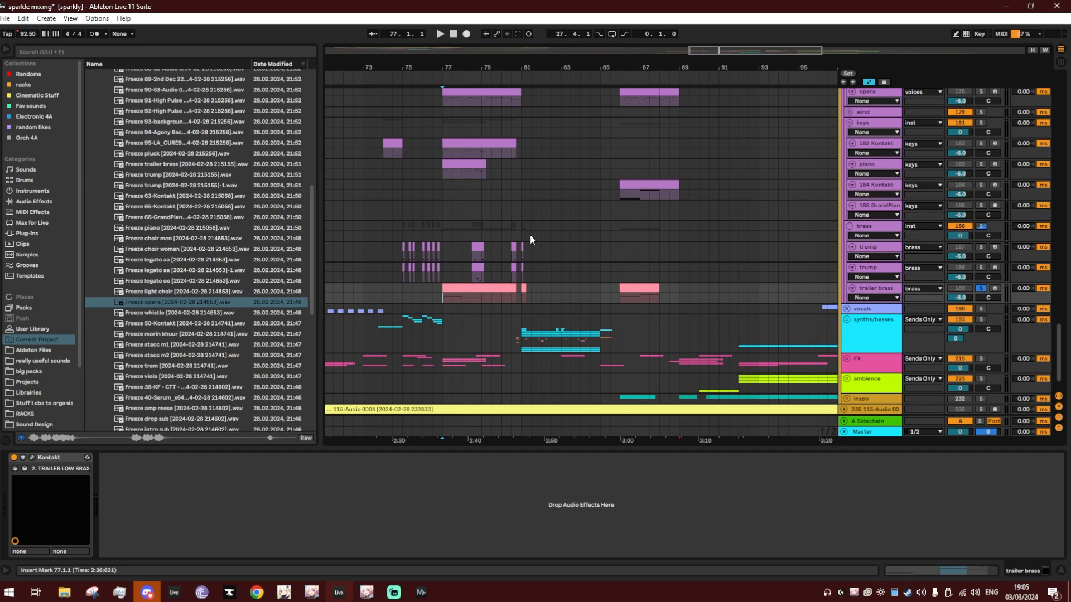
# Solo the first unfrozen trump track and inspect its 02 Trumpets Staccato instrument in Kontakt.
pyautogui.click(478, 249)
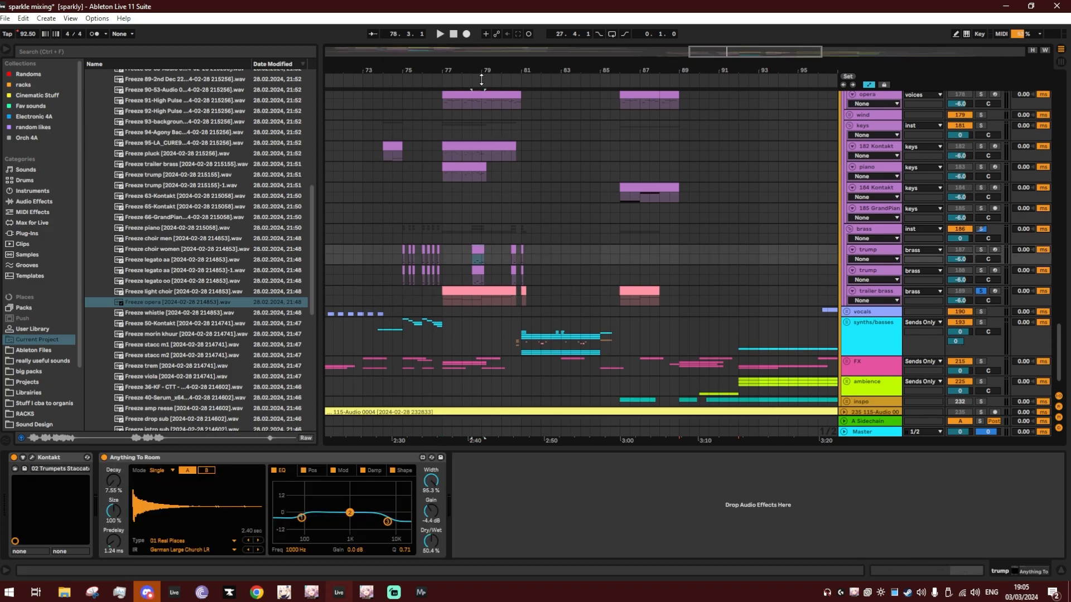
pyautogui.moveTo(481, 58); pyautogui.dragTo(483, 84)
pyautogui.click(980, 247)
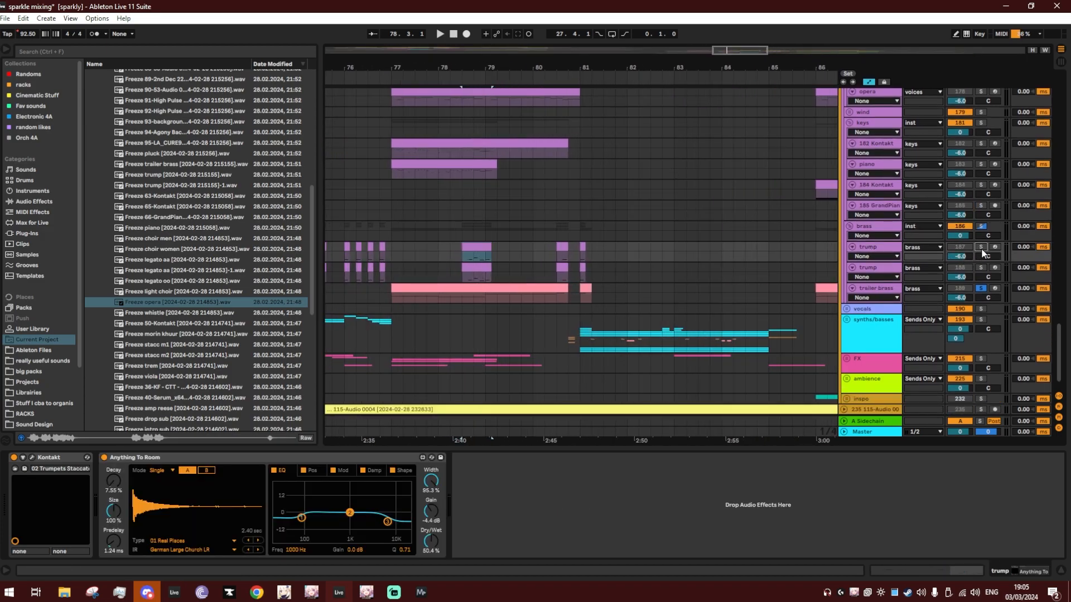
pyautogui.click(32, 457)
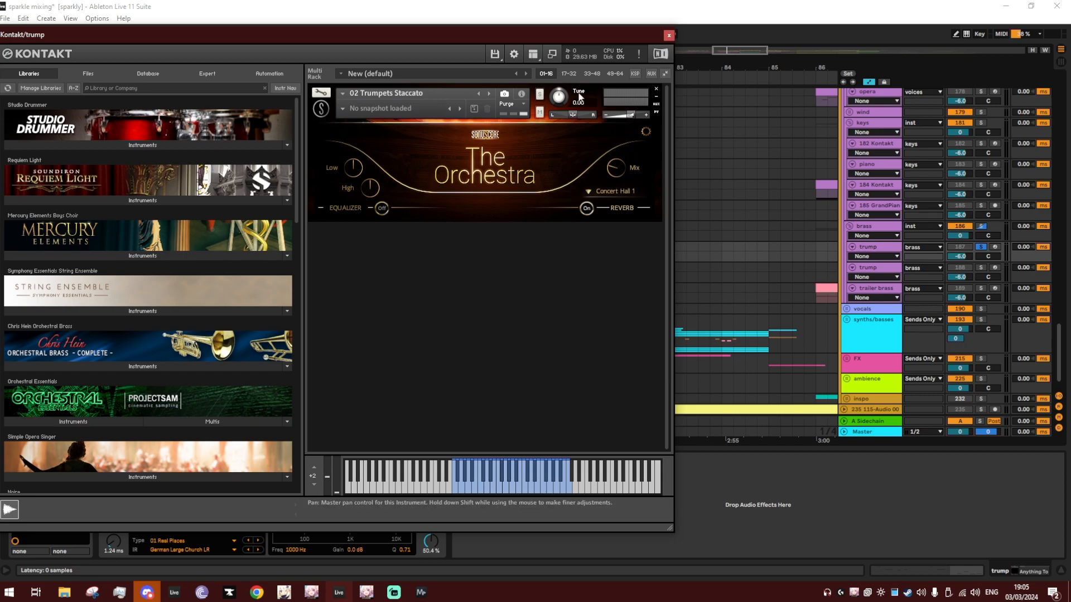
pyautogui.click(669, 36)
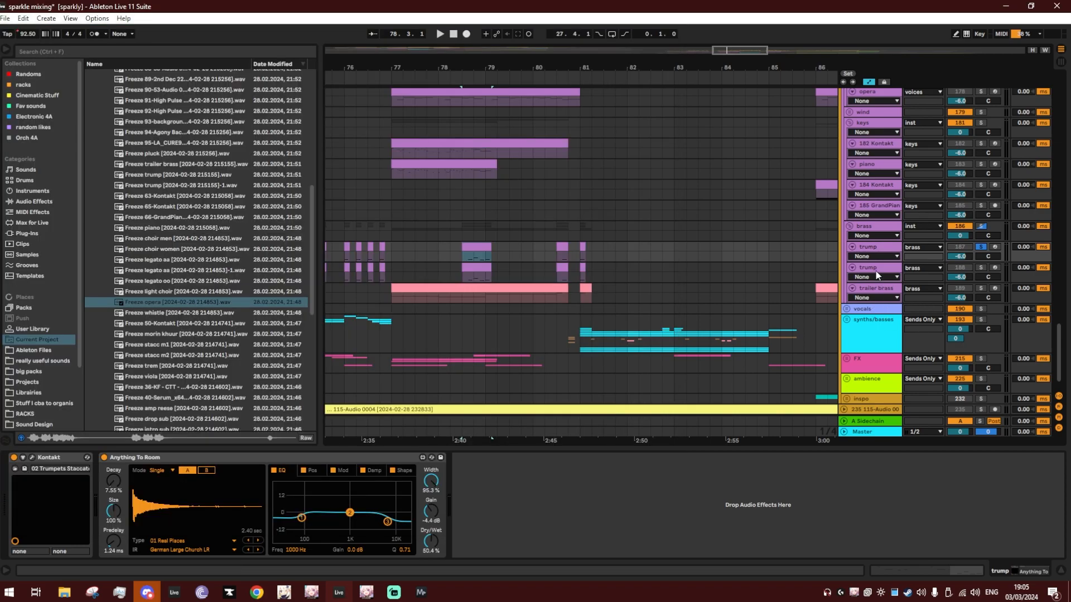
pyautogui.click(851, 274)
pyautogui.click(894, 247)
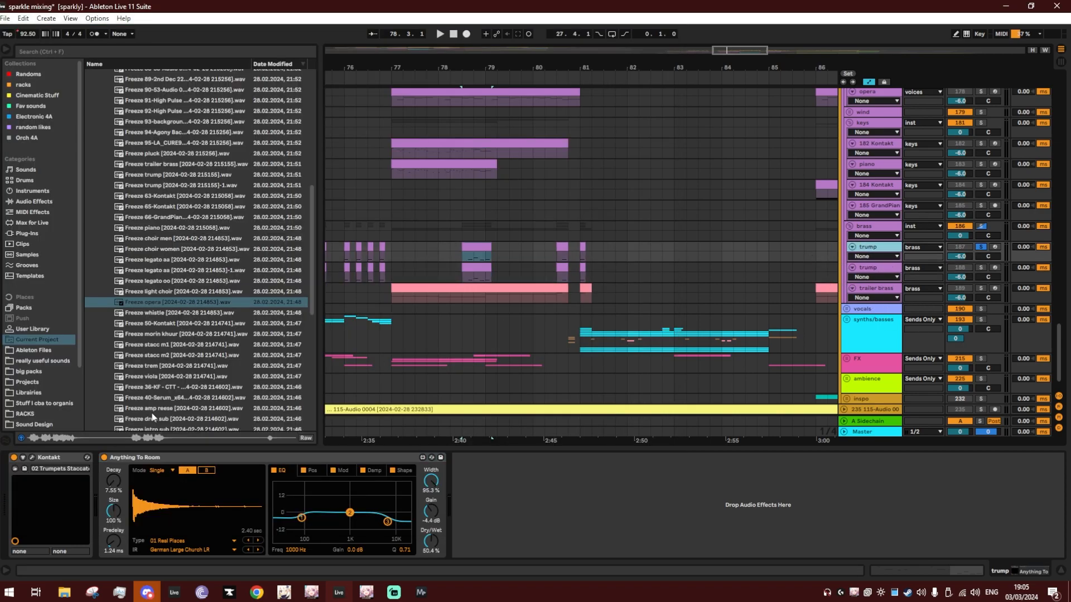
pyautogui.click(32, 458)
pyautogui.click(672, 34)
# Solo the second unfrozen trump track, play its clip from 78.3.1, and clear the brass solos.
pyautogui.moveTo(485, 68); pyautogui.dragTo(546, 83)
pyautogui.click(540, 268)
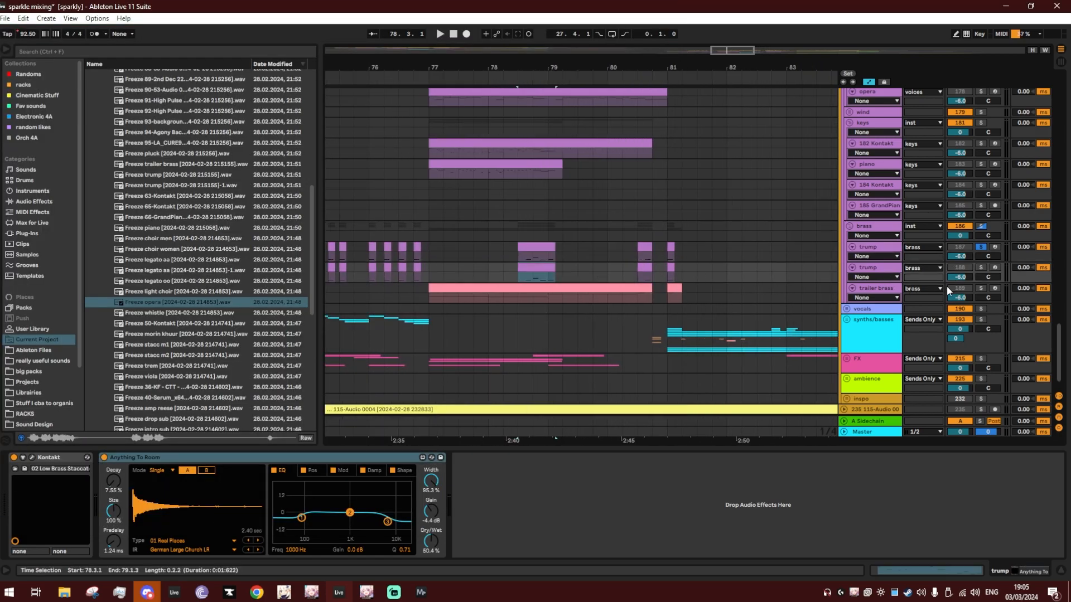
pyautogui.click(981, 267)
pyautogui.press('space')
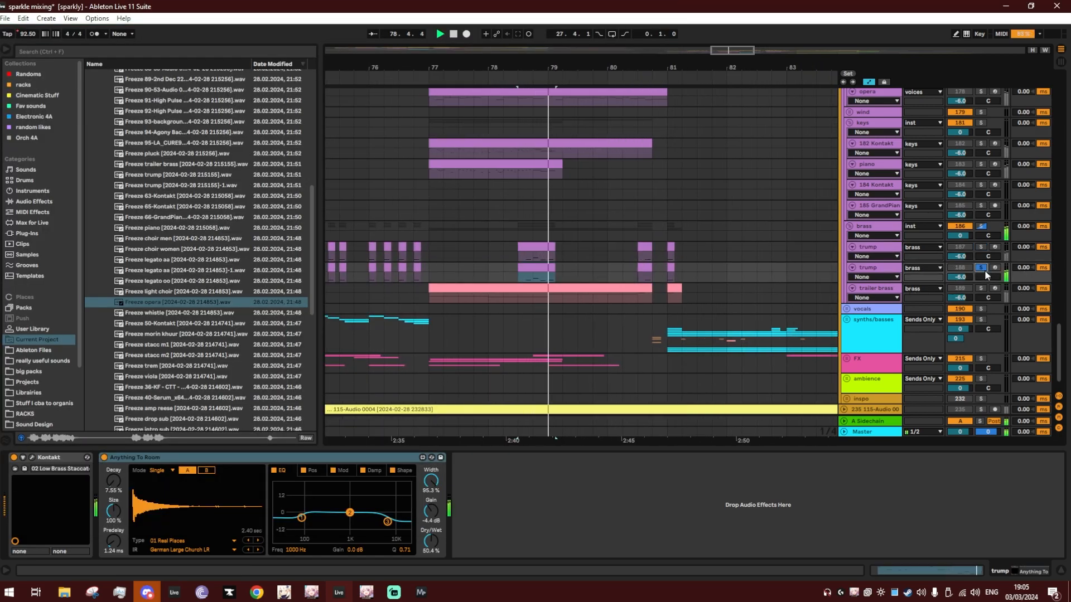
pyautogui.press('space')
pyautogui.click(983, 247)
pyautogui.click(983, 247)
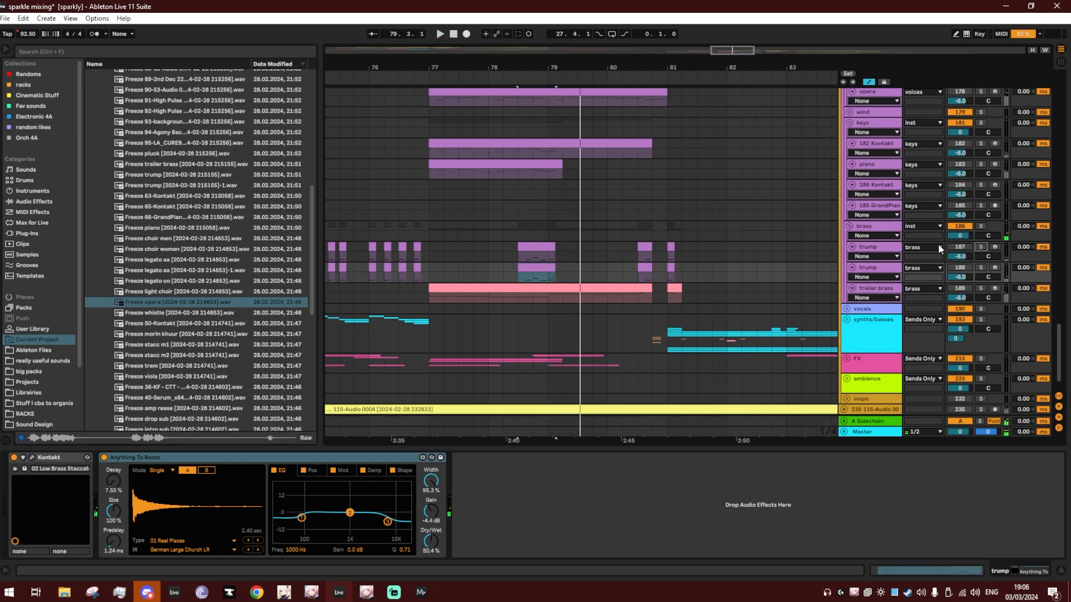
# Hide the device view and fold the unfrozen inst group.
pyautogui.hotkey('ctrl', 'alt', 'l')
pyautogui.scroll(-4, 585, 304)
pyautogui.scroll(8, 599, 309)
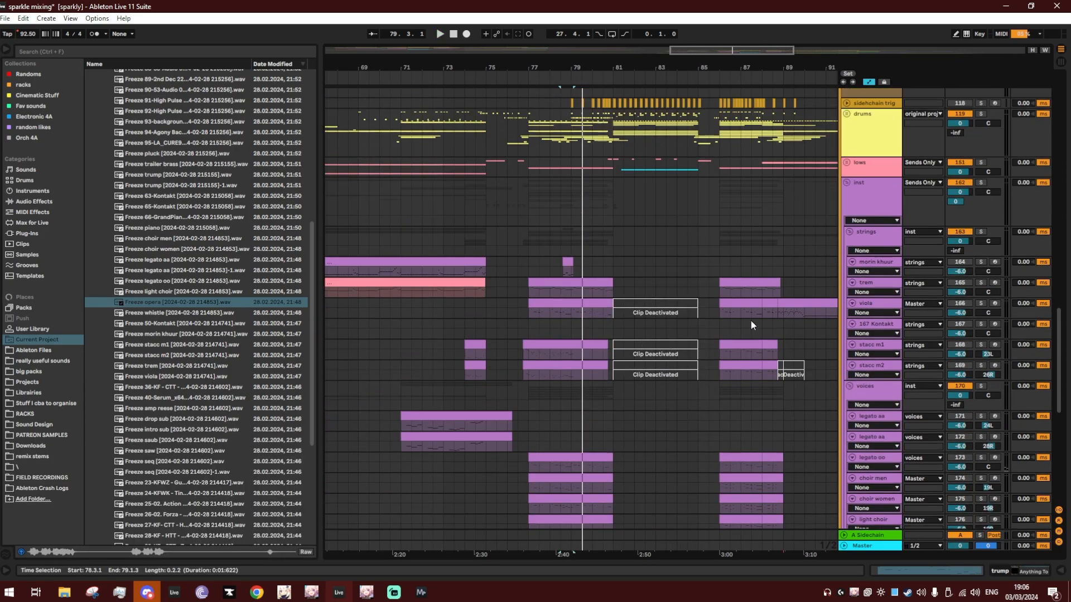
pyautogui.click(846, 183)
pyautogui.moveTo(732, 50); pyautogui.dragTo(390, 74)
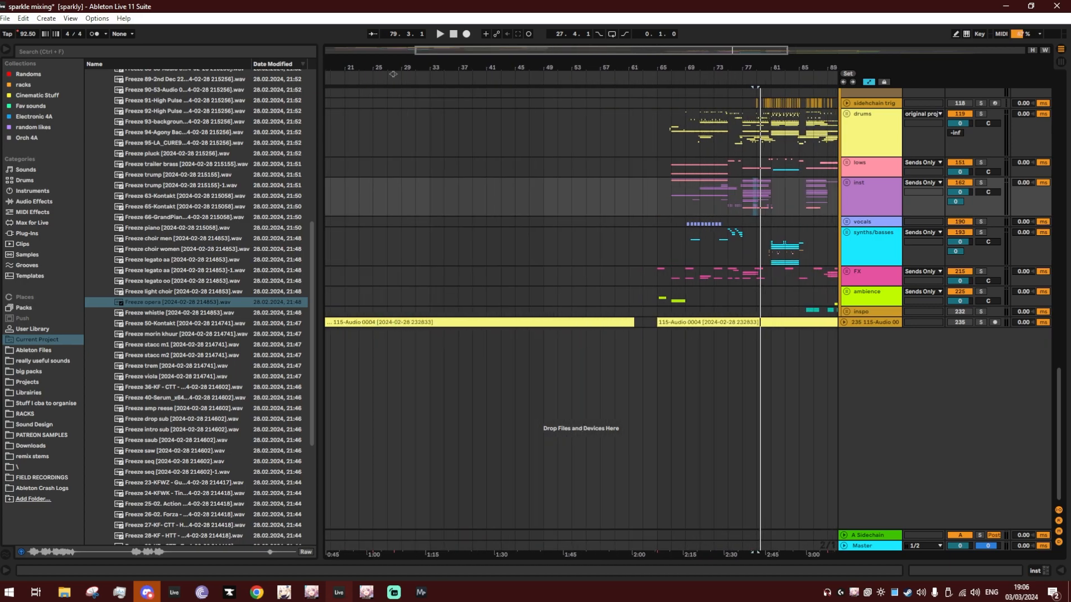
pyautogui.moveTo(603, 51); pyautogui.dragTo(502, 60)
# Solo all frozen instrument tracks from the strings group through trailer brass and play them from 13.1.1.
pyautogui.scroll(8, 360, 251)
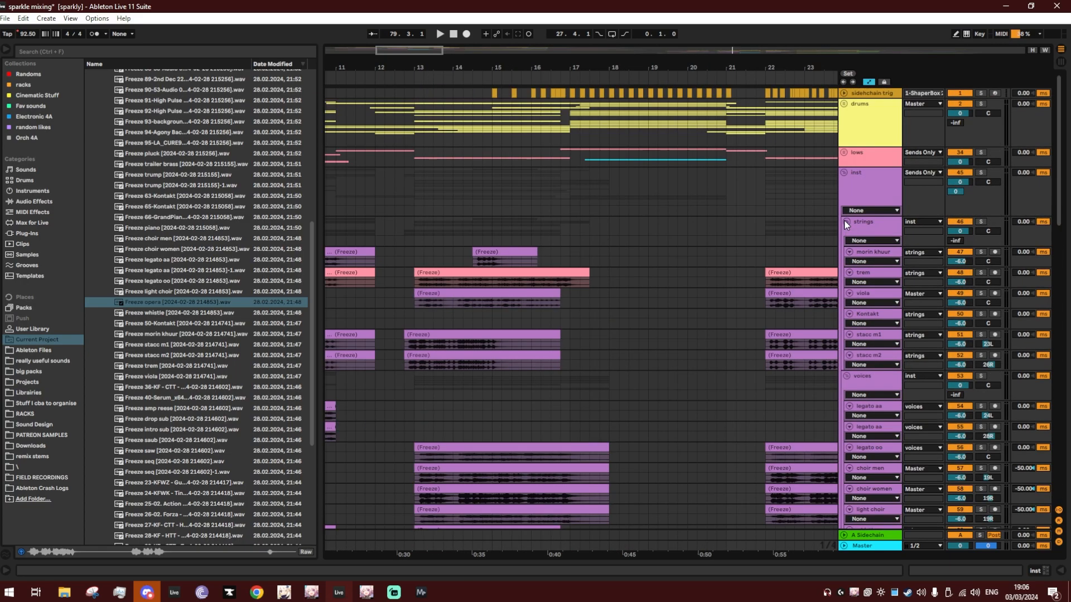
pyautogui.click(847, 225)
pyautogui.click(846, 225)
pyautogui.click(862, 226)
pyautogui.scroll(-7, 862, 342)
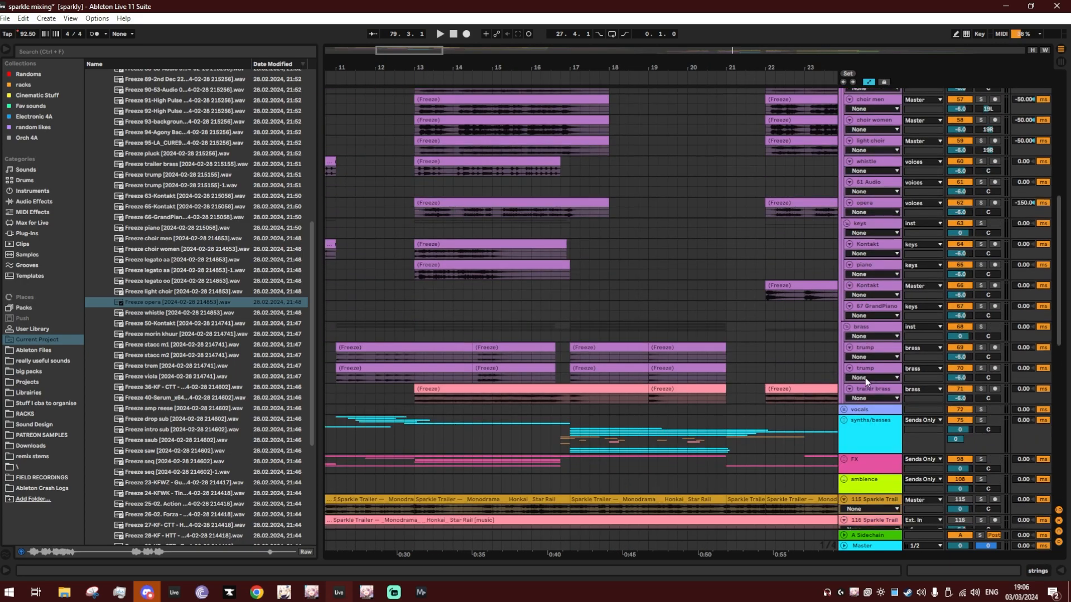
pyautogui.keyDown('shift'); pyautogui.click(883, 388); pyautogui.keyUp('shift')
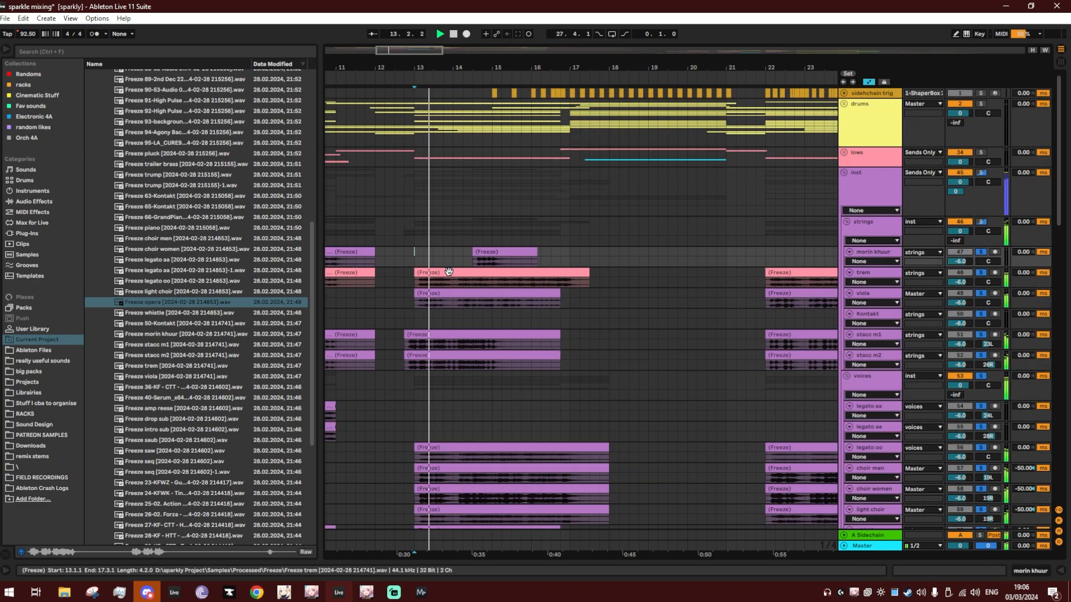
pyautogui.scroll(-2, 448, 272)
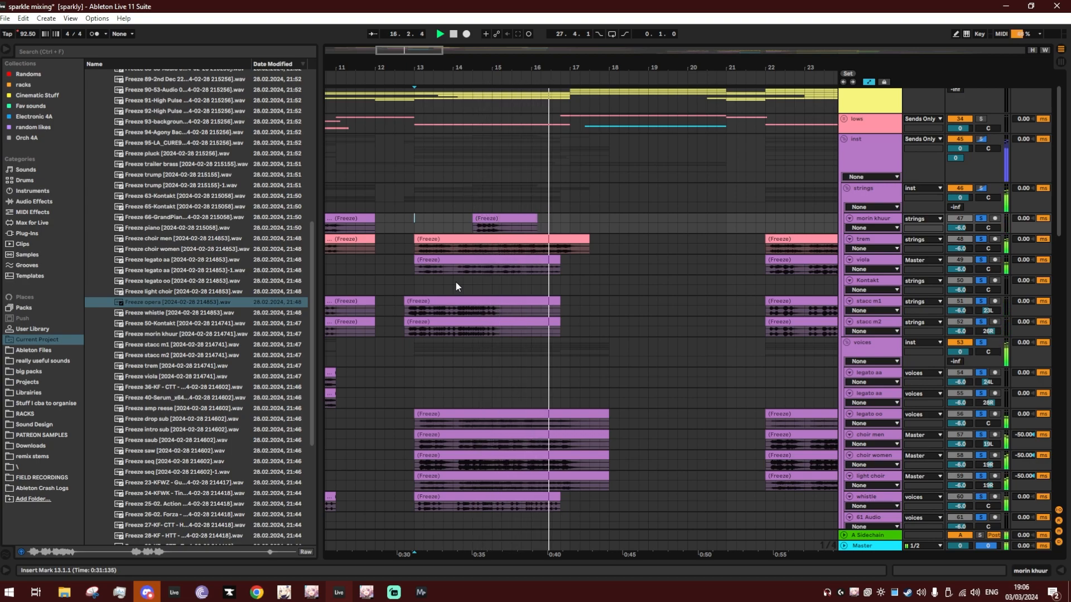
# Stop playback, fold the strings and inst groups, and expand the lows group.
pyautogui.press('space')
pyautogui.scroll(2, 631, 229)
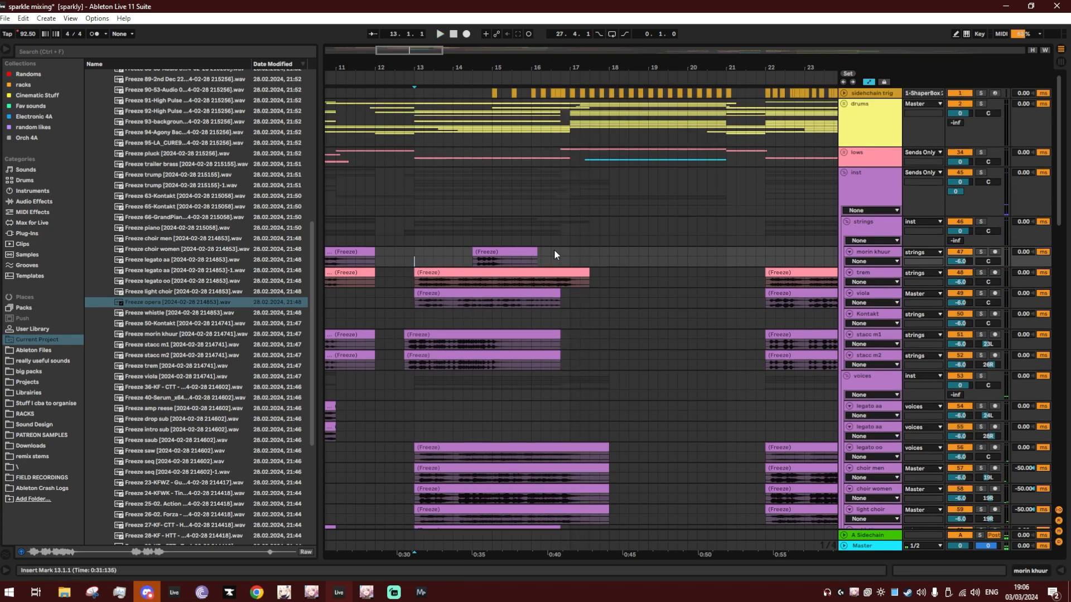
pyautogui.click(847, 221)
pyautogui.click(844, 172)
pyautogui.click(844, 152)
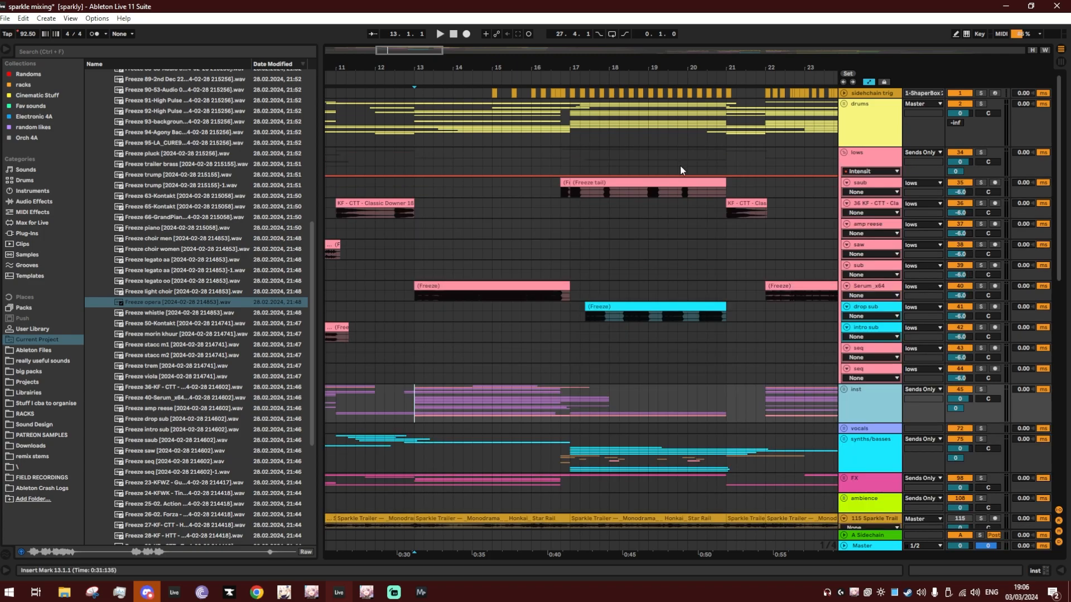
# Solo the frozen Serum_x64 track in the lows group, play it from 13.1.1, and check its device chain.
pyautogui.click(480, 280)
pyautogui.click(481, 285)
pyautogui.click(980, 286)
pyautogui.press('space')
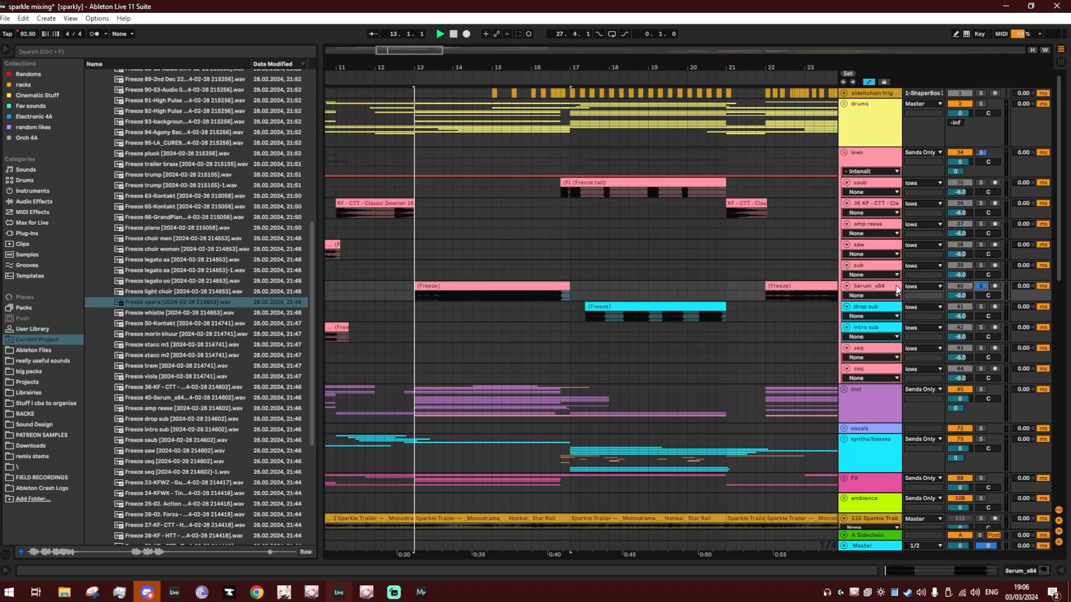
pyautogui.doubleClick(872, 286)
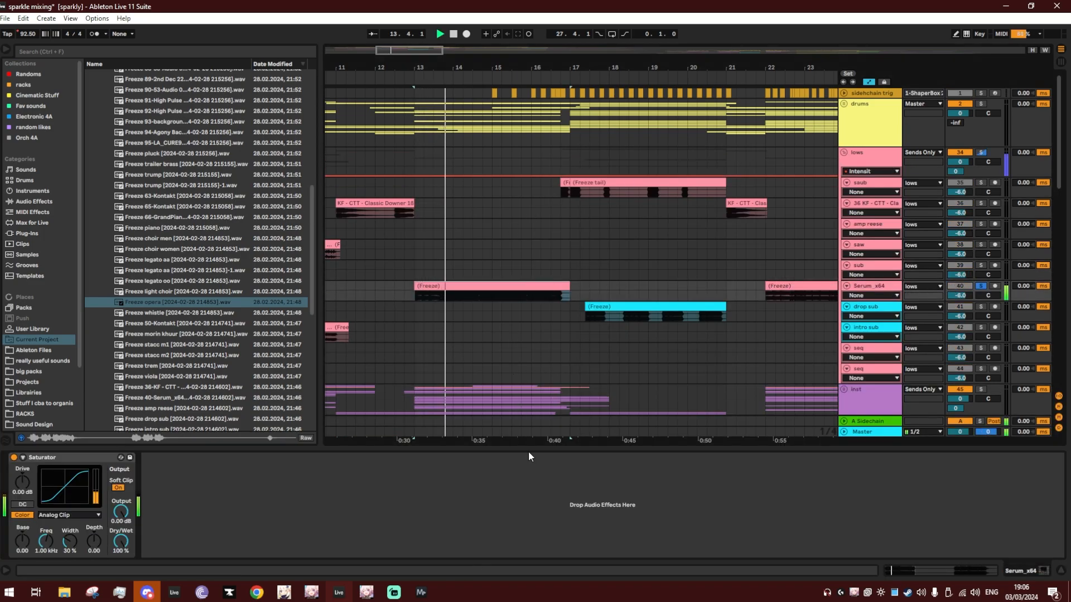
pyautogui.moveTo(527, 449); pyautogui.dragTo(537, 535)
# Fold the 116 Sparkle Trailer reference track and stop playback.
pyautogui.scroll(-5, 517, 313)
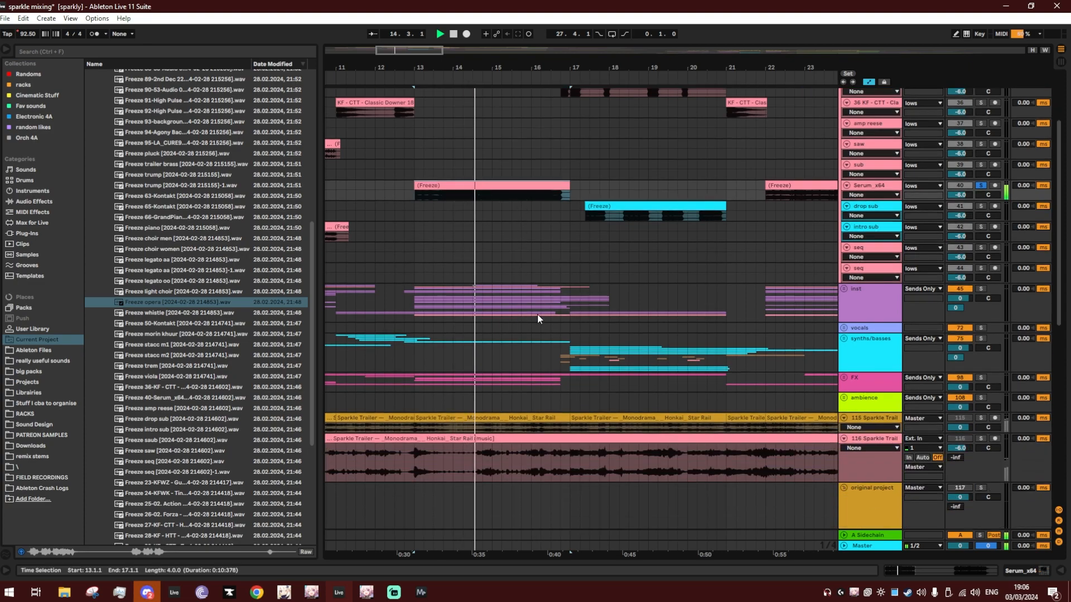
pyautogui.click(844, 438)
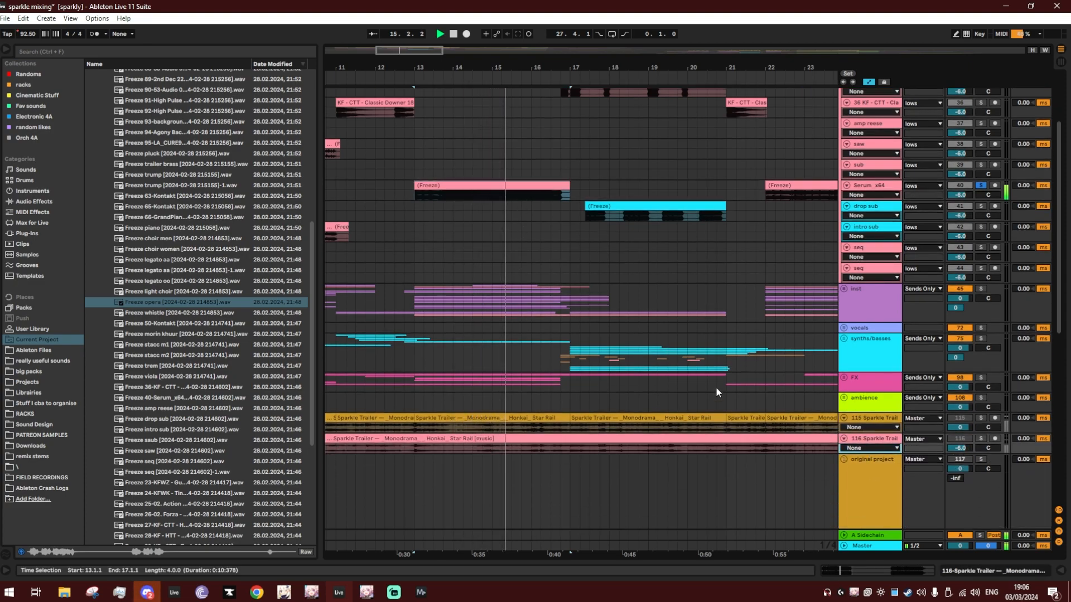
pyautogui.scroll(4, 584, 212)
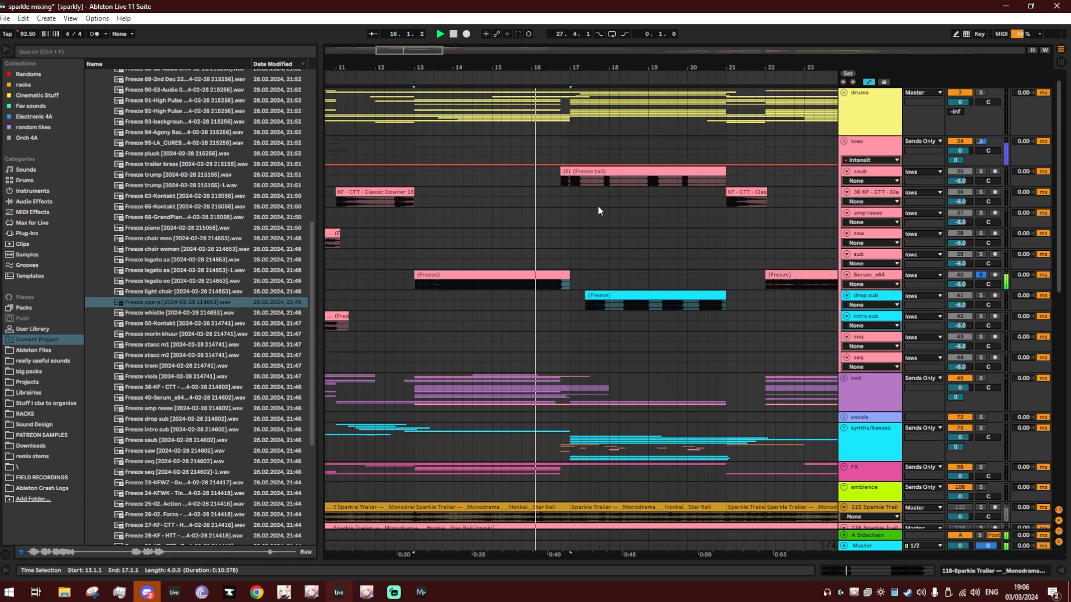
pyautogui.moveTo(584, 67); pyautogui.dragTo(581, 31)
pyautogui.press('space')
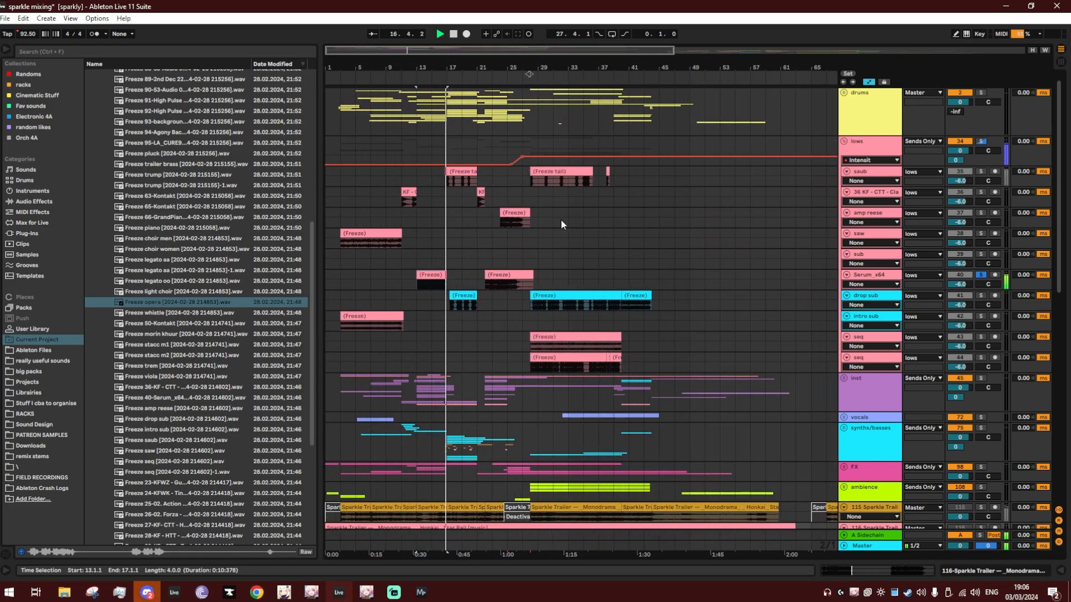
# Open Serum on the unfrozen 157 Serum_x64 track in the original project and inspect its oscillators, LFOs and effects.
pyautogui.scroll(-18, 660, 386)
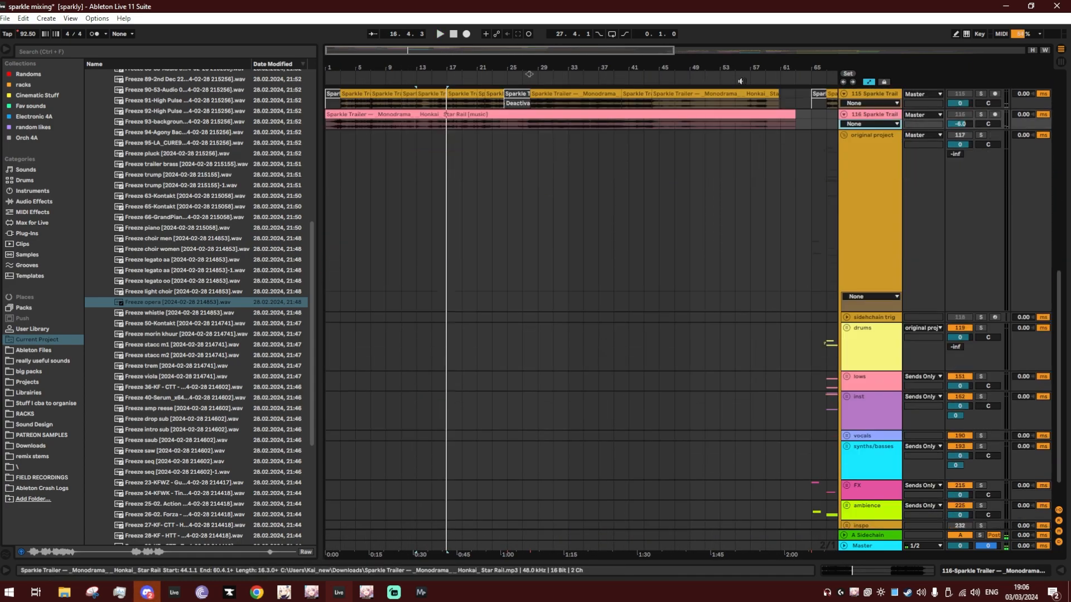
pyautogui.hscroll(10, 742, 88)
pyautogui.scroll(-2, 574, 239)
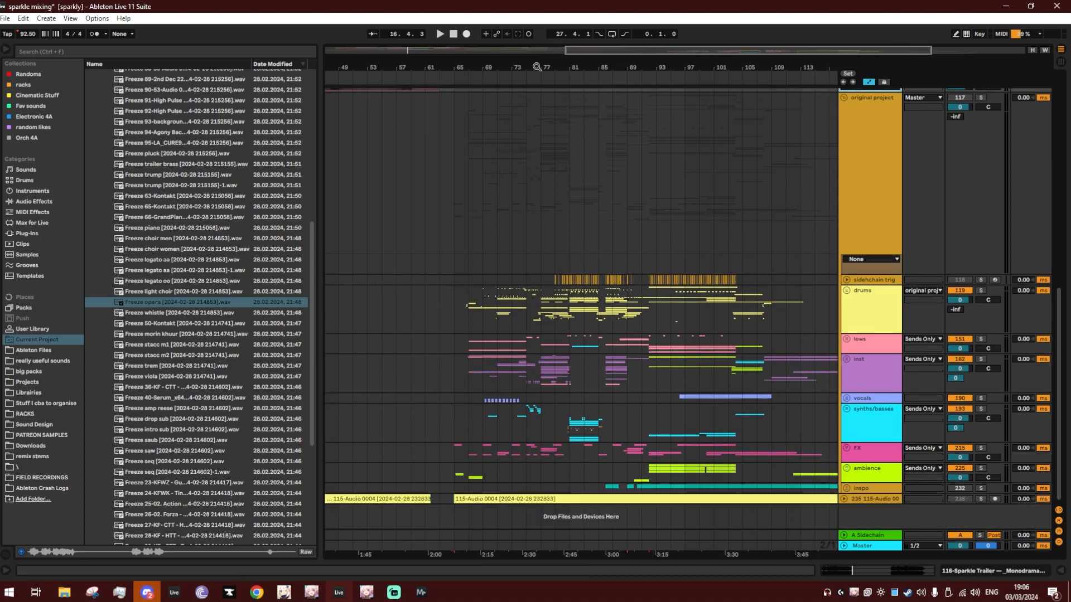
pyautogui.moveTo(537, 67); pyautogui.dragTo(459, 67)
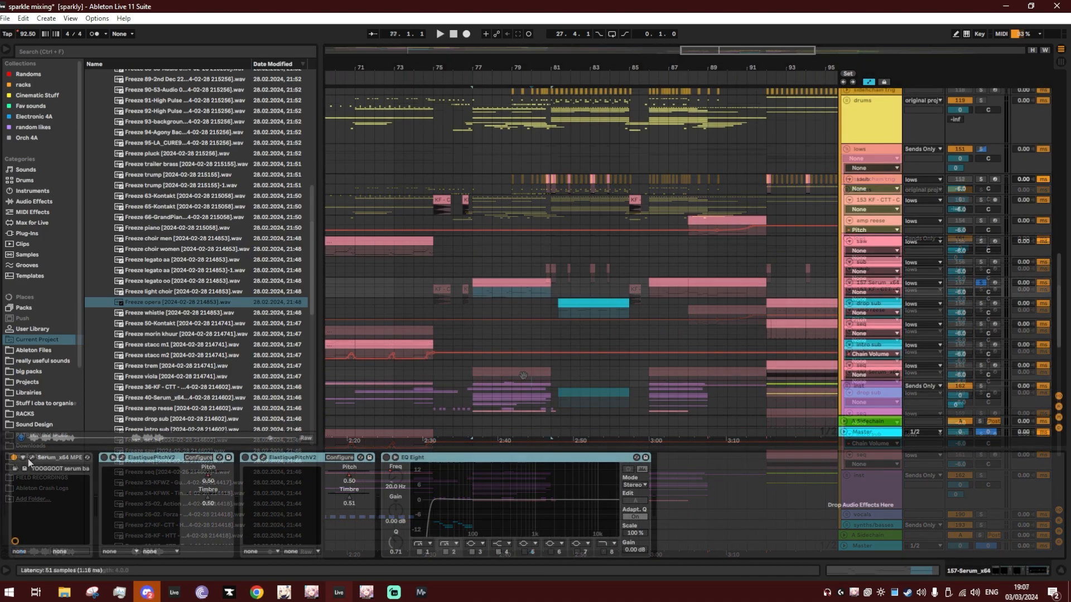
pyautogui.click(31, 457)
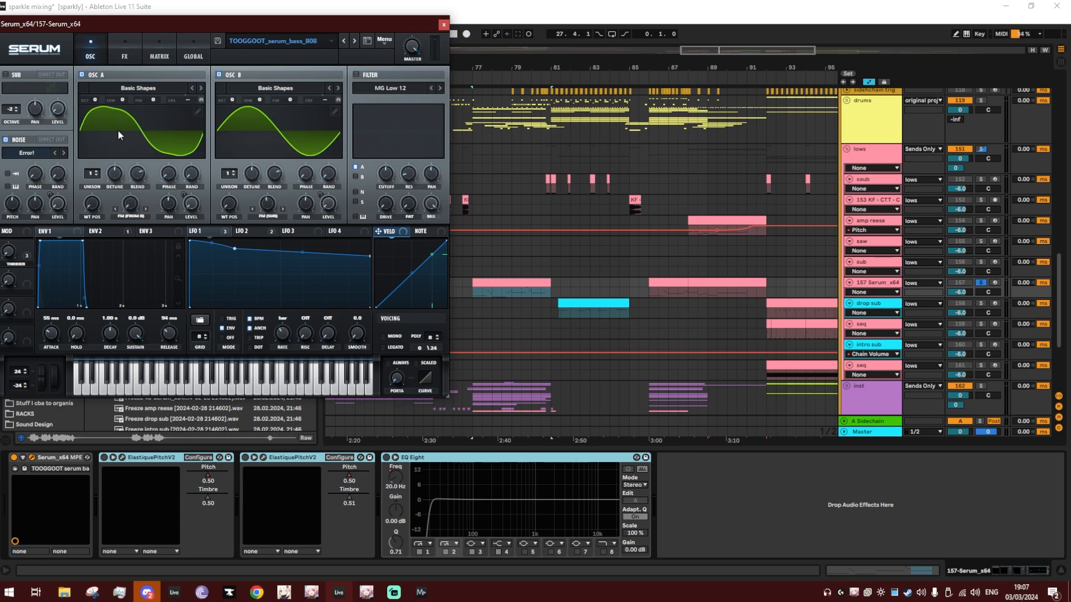
pyautogui.click(234, 231)
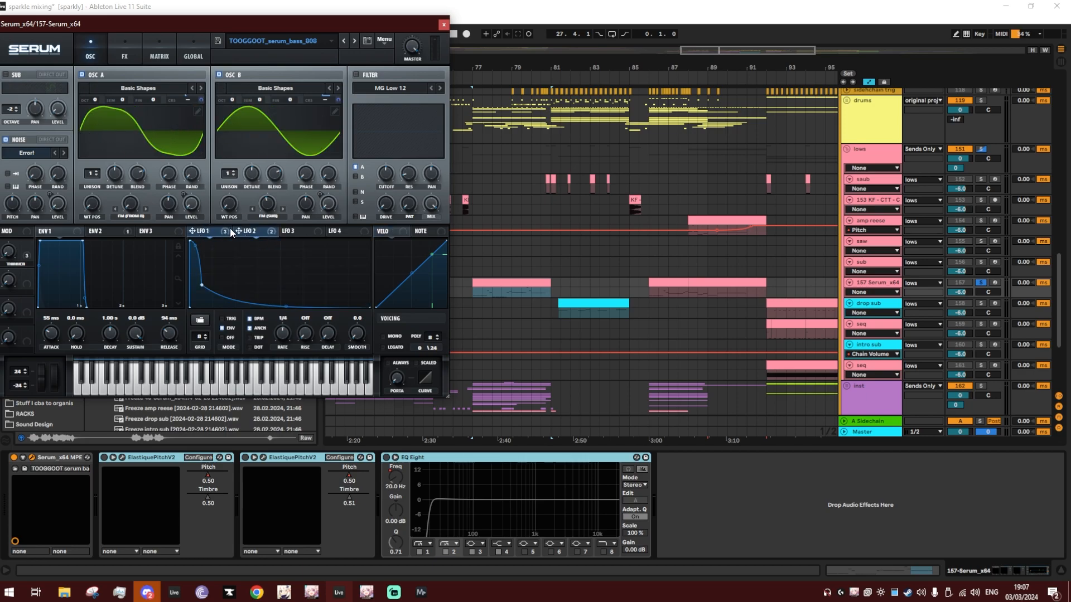
pyautogui.click(230, 229)
pyautogui.click(124, 51)
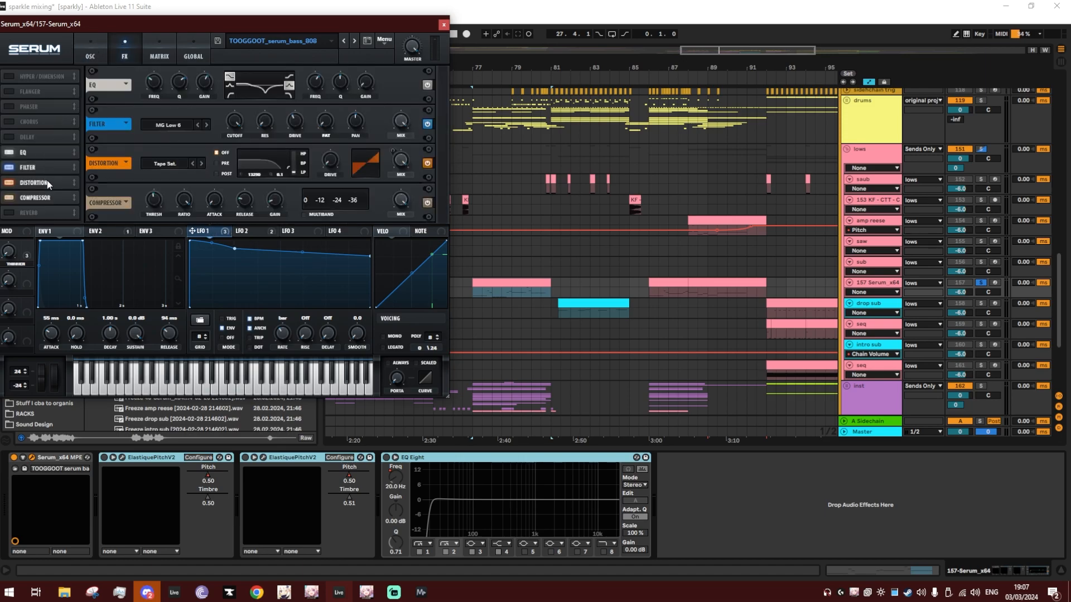
pyautogui.click(90, 50)
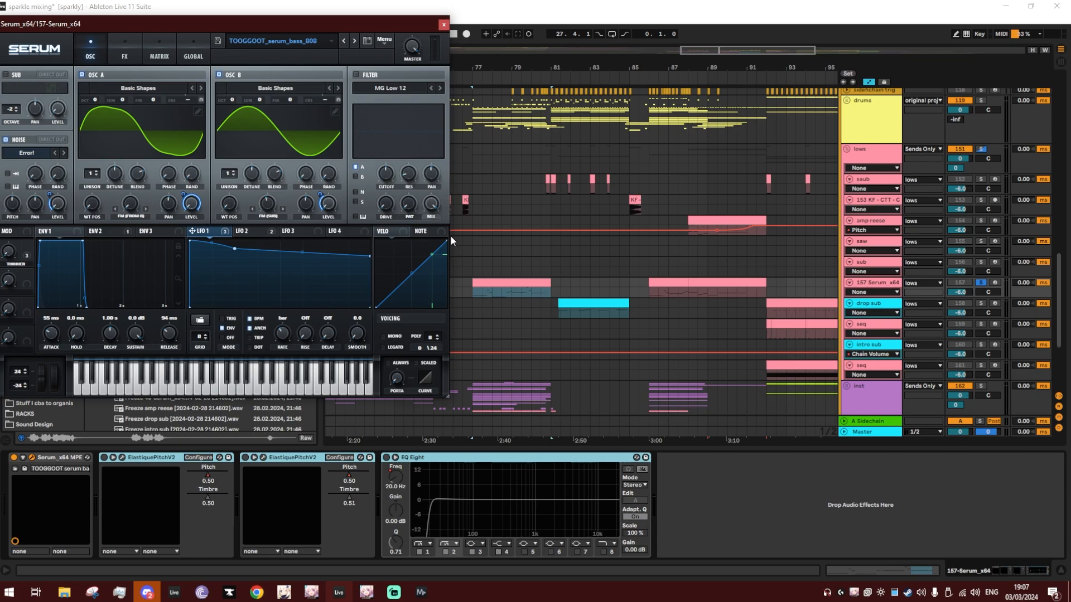
# Play the unfrozen Serum clip from 77.1.1 while reviewing Serum's effects, matrix and global pages, and close the plugin window.
pyautogui.click(520, 280)
pyautogui.press('space')
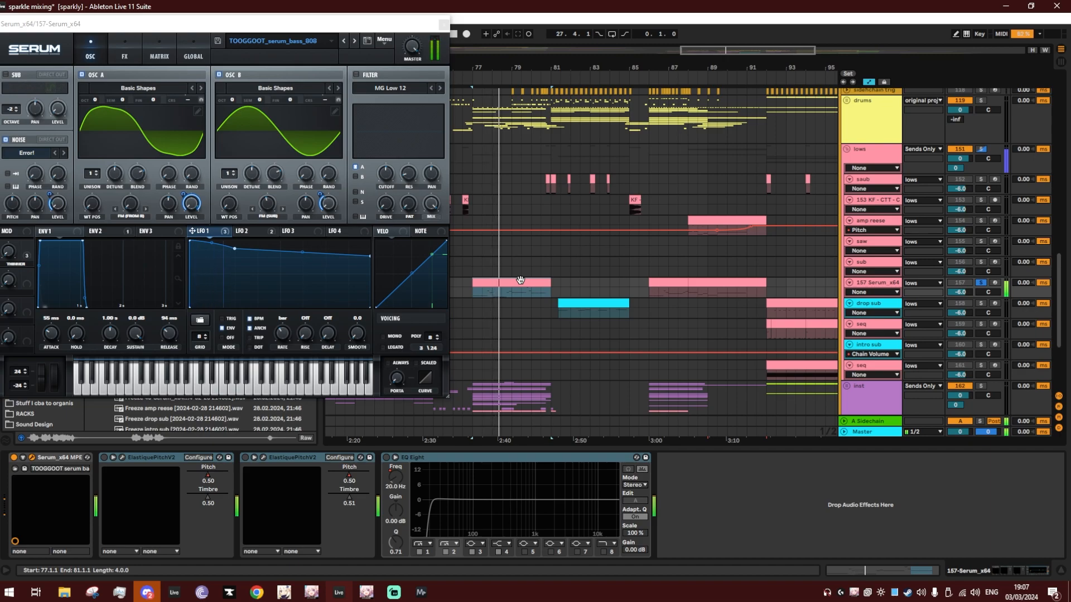
pyautogui.click(124, 53)
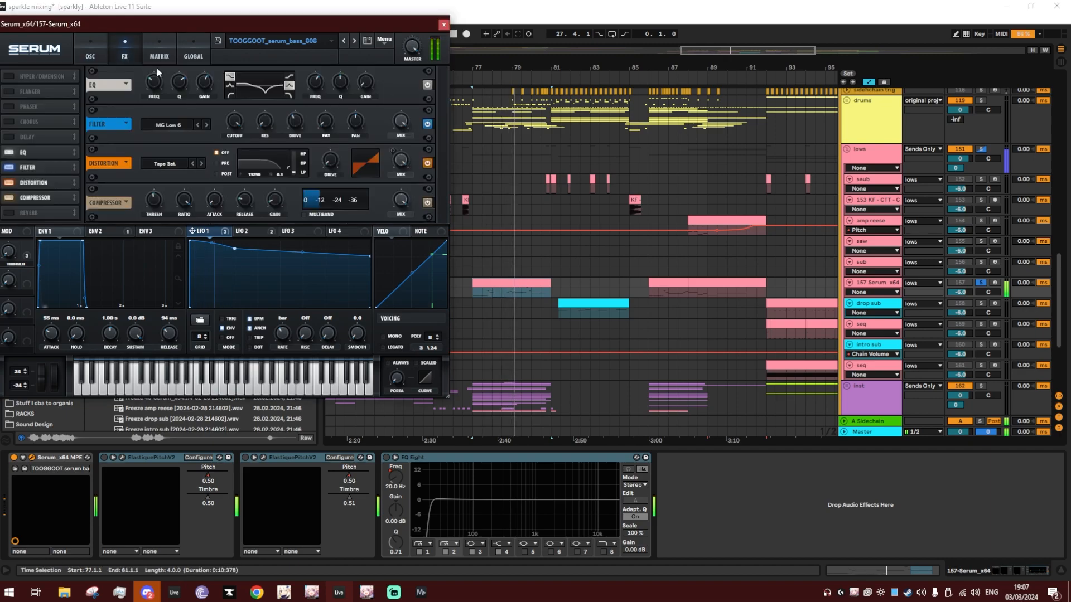
pyautogui.click(161, 55)
pyautogui.click(187, 56)
pyautogui.click(99, 48)
pyautogui.click(444, 24)
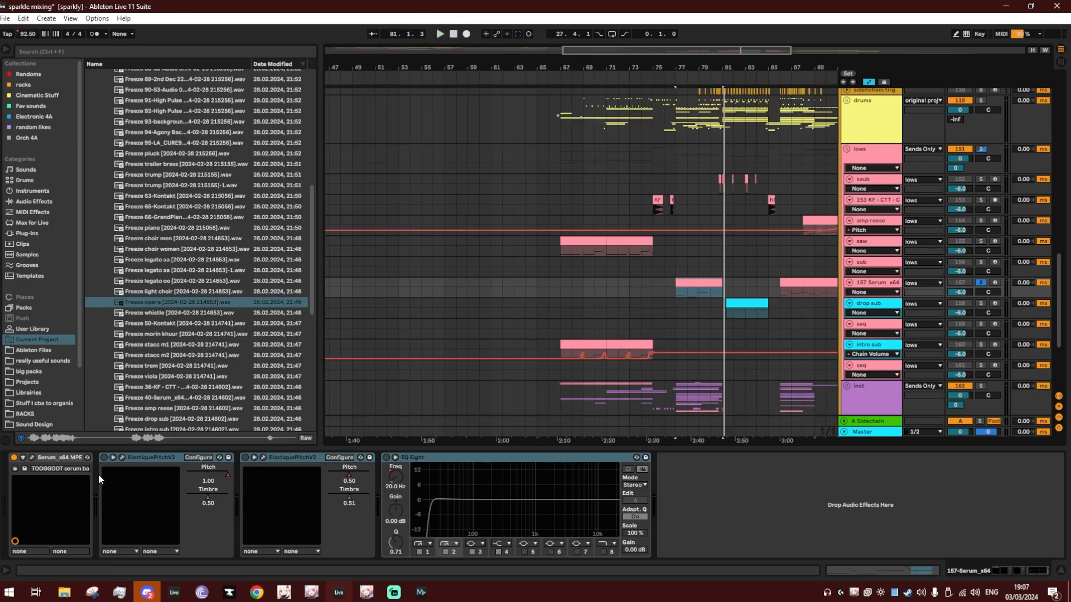
# Inspect the first ElastiquePitchV2 effect and its pitch automation on the unfrozen Serum track.
pyautogui.click(104, 457)
pyautogui.click(152, 459)
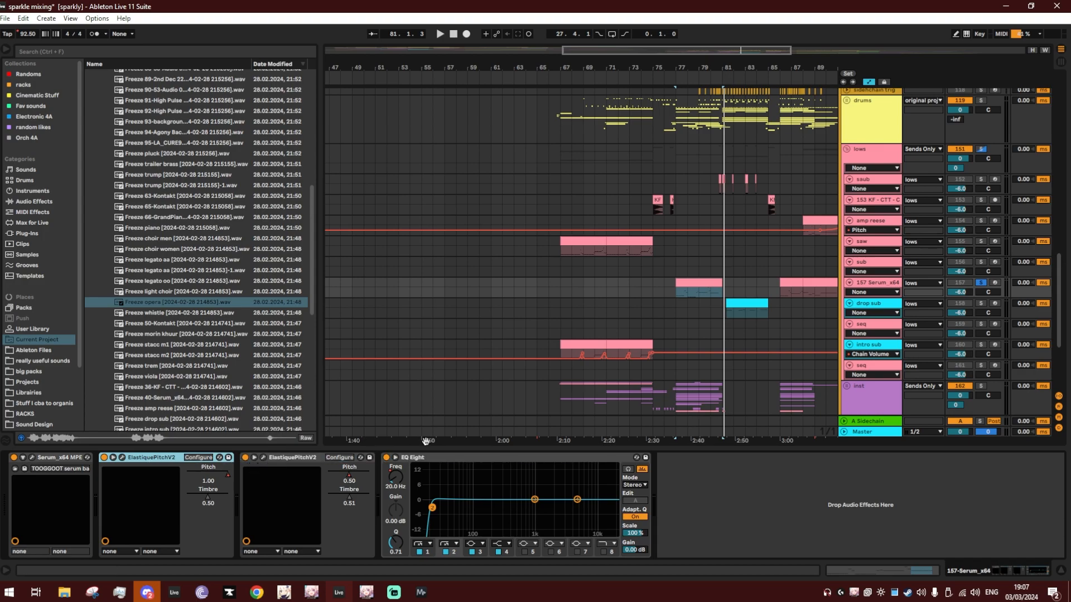
pyautogui.click(706, 291)
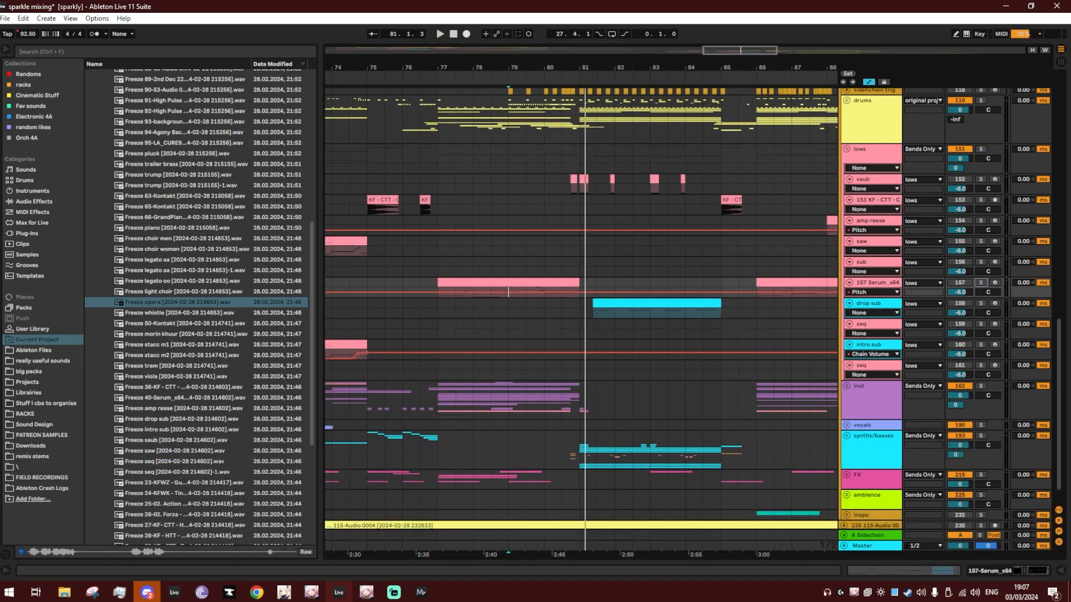
# Return to the frozen arrangement and play the full mix from 13.1.1.
pyautogui.moveTo(665, 68); pyautogui.dragTo(665, 16)
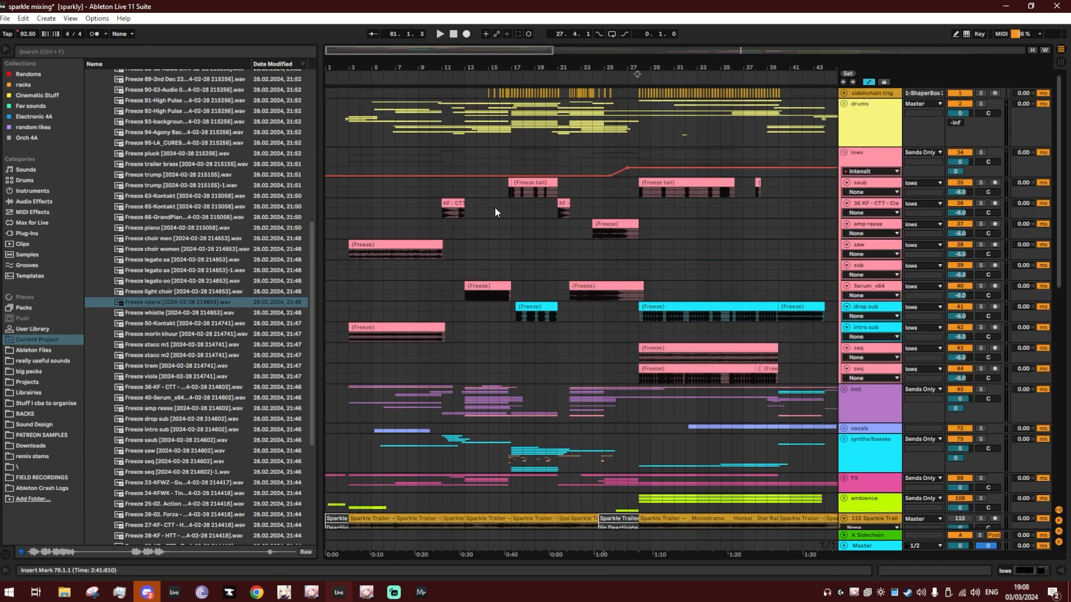
pyautogui.click(464, 214)
pyautogui.press('space')
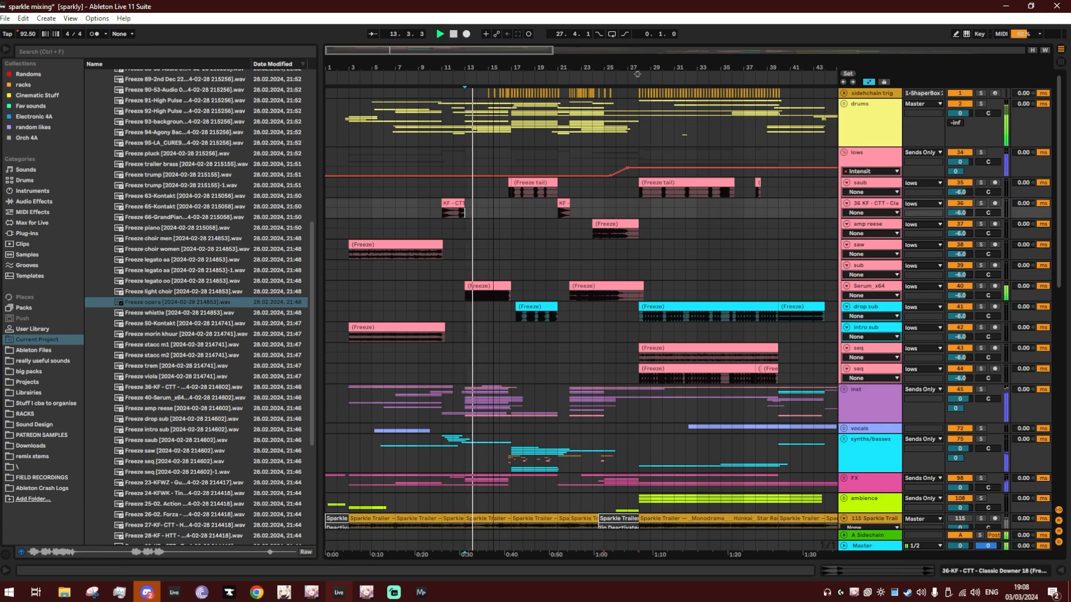
pyautogui.moveTo(535, 87); pyautogui.dragTo(527, 173)
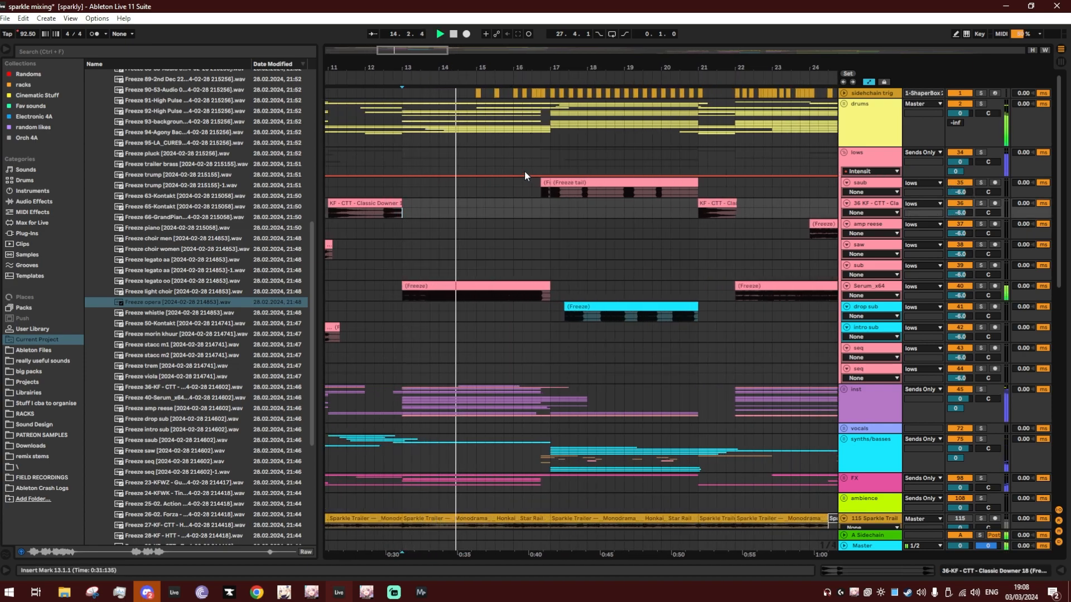
# Fold the lows group, expand the drums group, and stop playback.
pyautogui.click(844, 153)
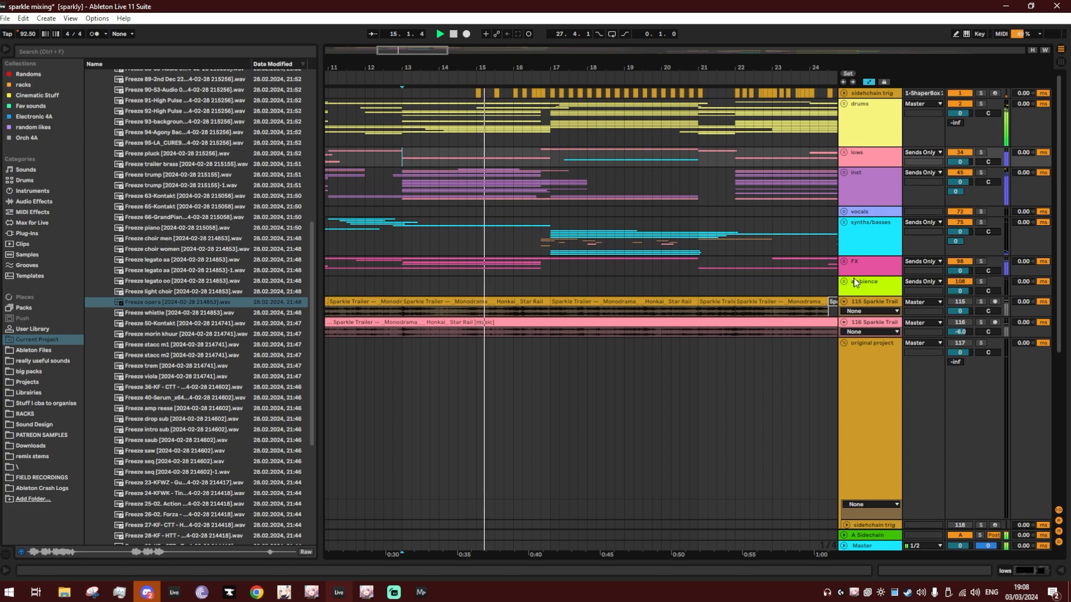
pyautogui.click(844, 103)
pyautogui.press('space')
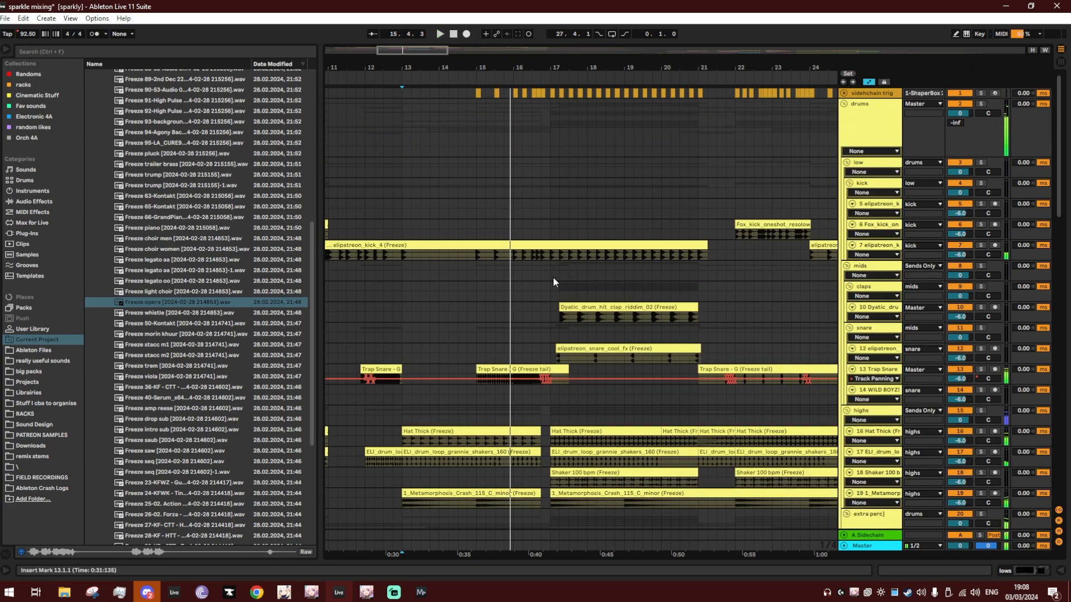
# Solo all drum tracks from the kick group through camera_shot in the extra perc group.
pyautogui.scroll(-5, 844, 304)
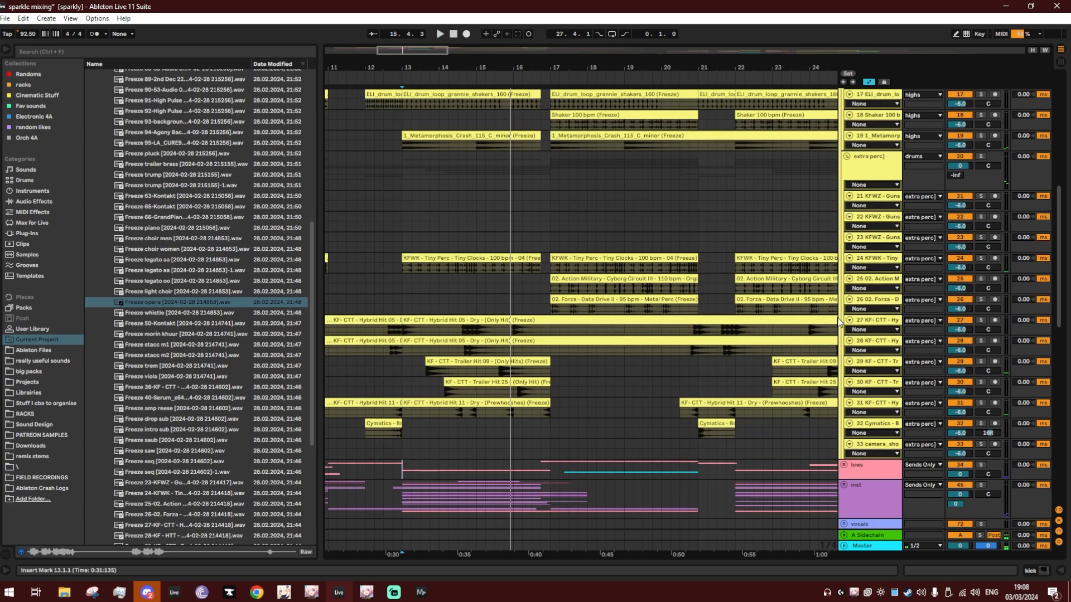
pyautogui.keyDown('shift'); pyautogui.click(884, 445); pyautogui.keyUp('shift')
pyautogui.click(957, 444)
pyautogui.click(981, 444)
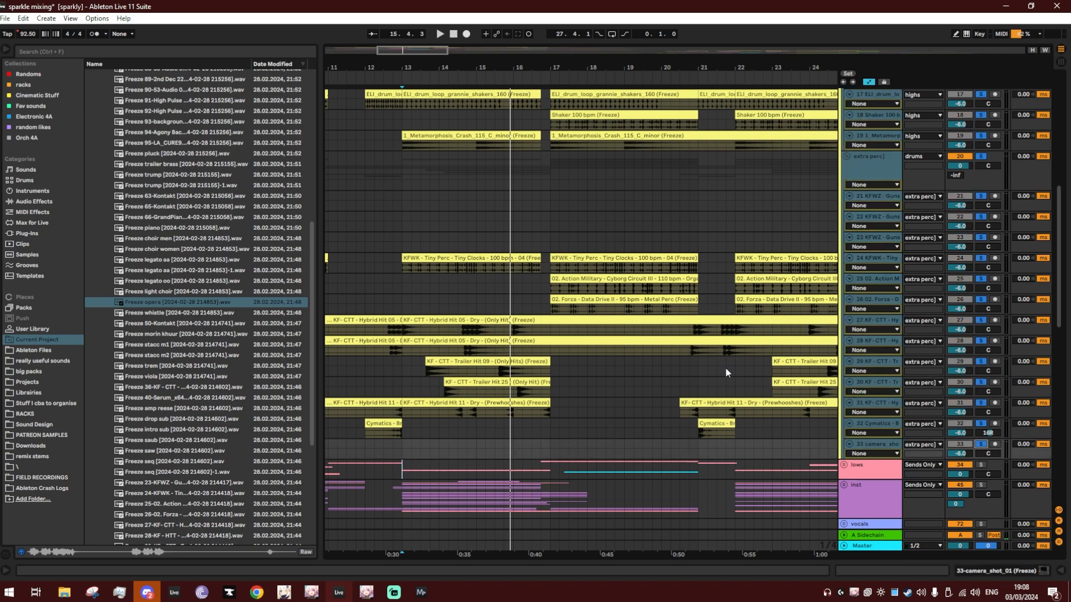
# Examine the extra percussion clips around bar 13 and select the Hat Thick and grannie shakers sections from 13.1.1.
pyautogui.click(395, 299)
pyautogui.click(404, 268)
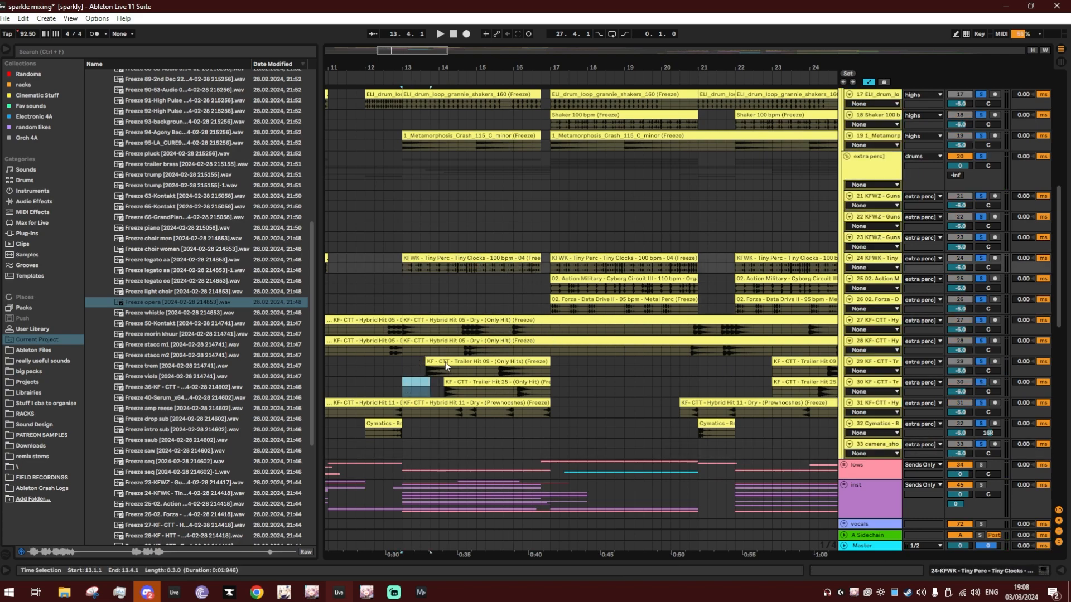
pyautogui.click(395, 366)
pyautogui.scroll(3, 412, 371)
pyautogui.scroll(3, 413, 371)
pyautogui.click(404, 283)
pyautogui.moveTo(403, 223); pyautogui.dragTo(491, 257)
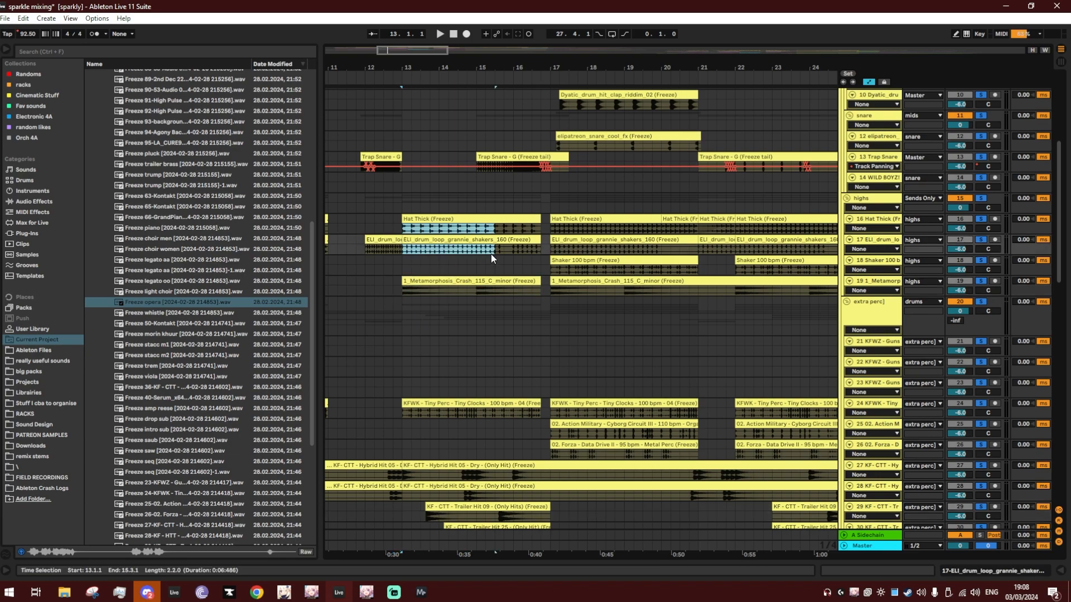
# Play the soloed drum tracks from 13.1.1 while looking over their layers, and fold the drums group.
pyautogui.scroll(3, 480, 248)
pyautogui.scroll(3, 463, 236)
pyautogui.click(406, 217)
pyautogui.press('space')
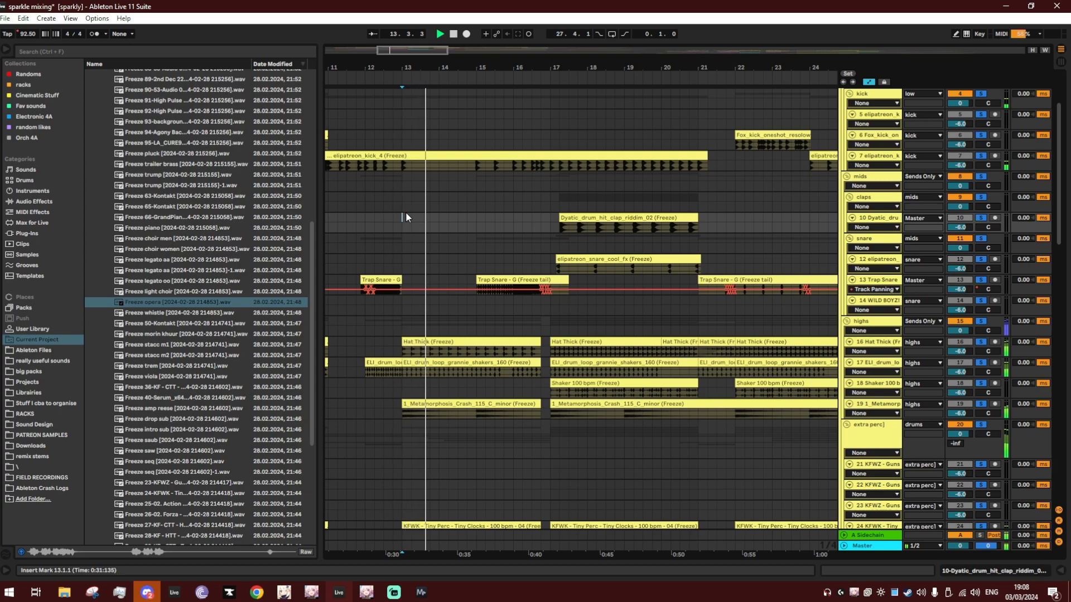
pyautogui.scroll(-5, 438, 307)
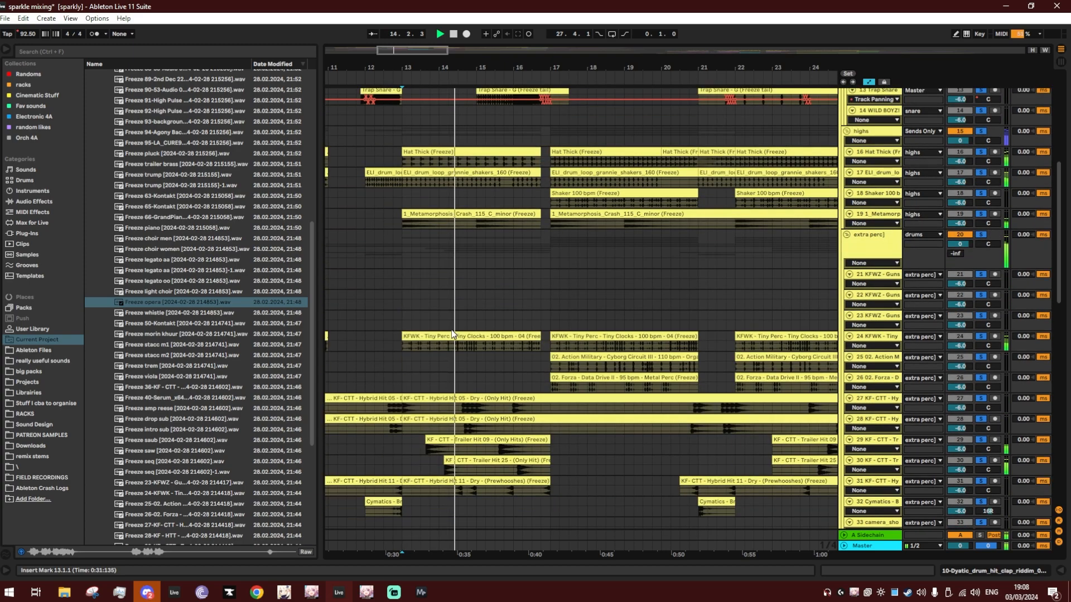
pyautogui.scroll(-2, 453, 332)
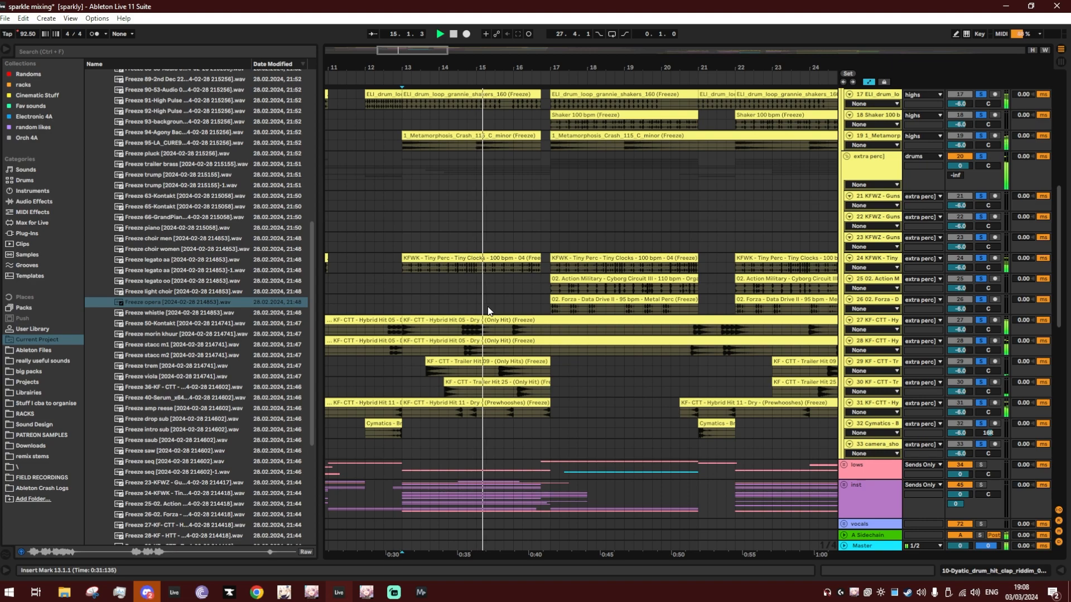
pyautogui.scroll(6, 472, 333)
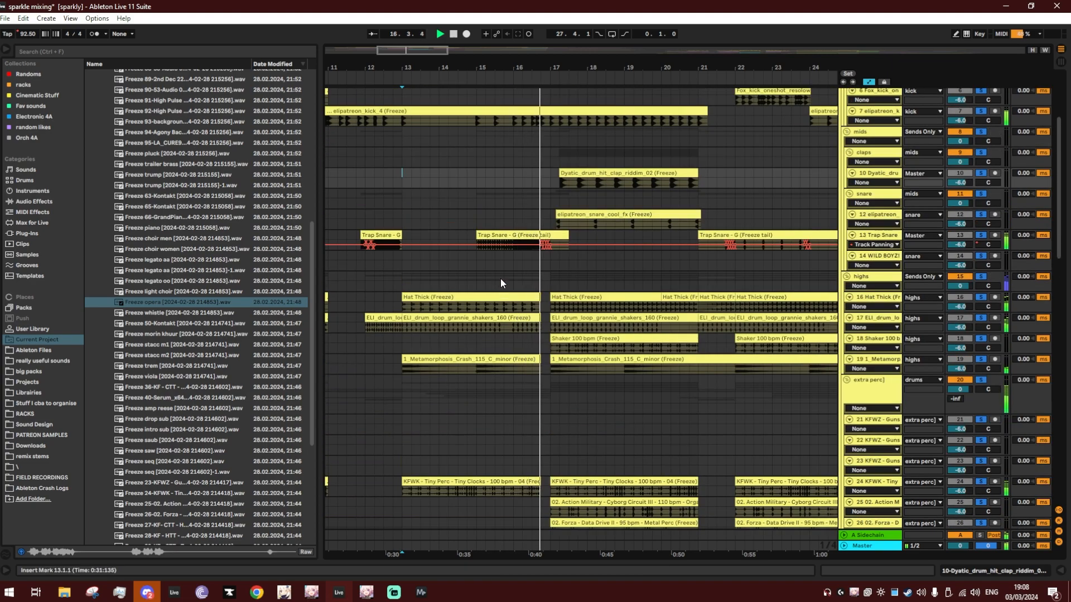
pyautogui.press('space')
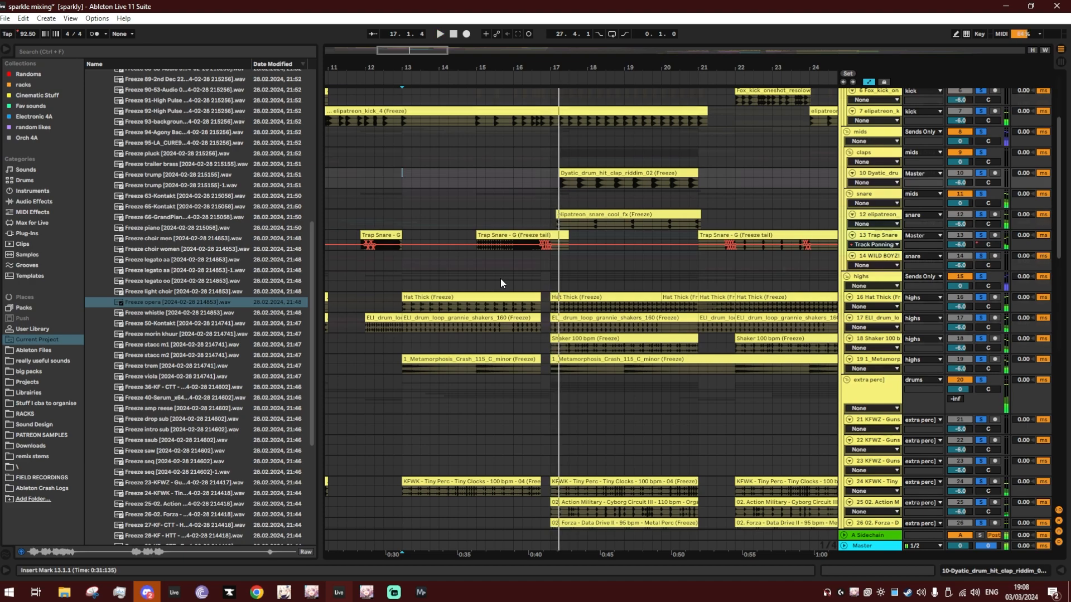
pyautogui.hotkey('alt', 'u')
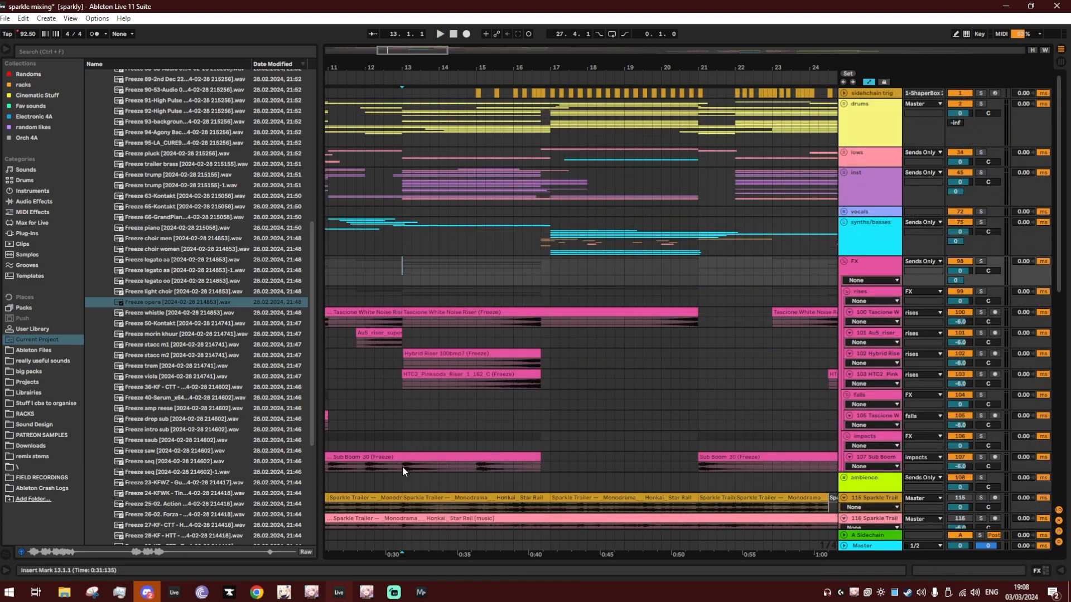
# Solo the FX group, play it from 13.1.1 to about bar 16.4, and fold the group.
pyautogui.moveTo(402, 382); pyautogui.dragTo(403, 350)
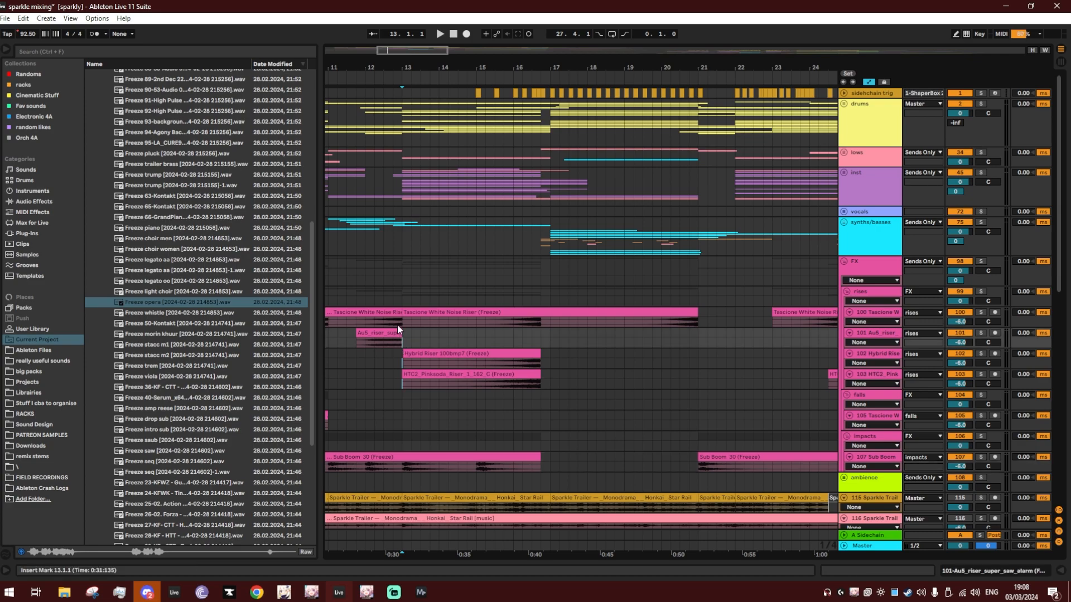
pyautogui.click(405, 302)
pyautogui.click(980, 261)
pyautogui.press('space')
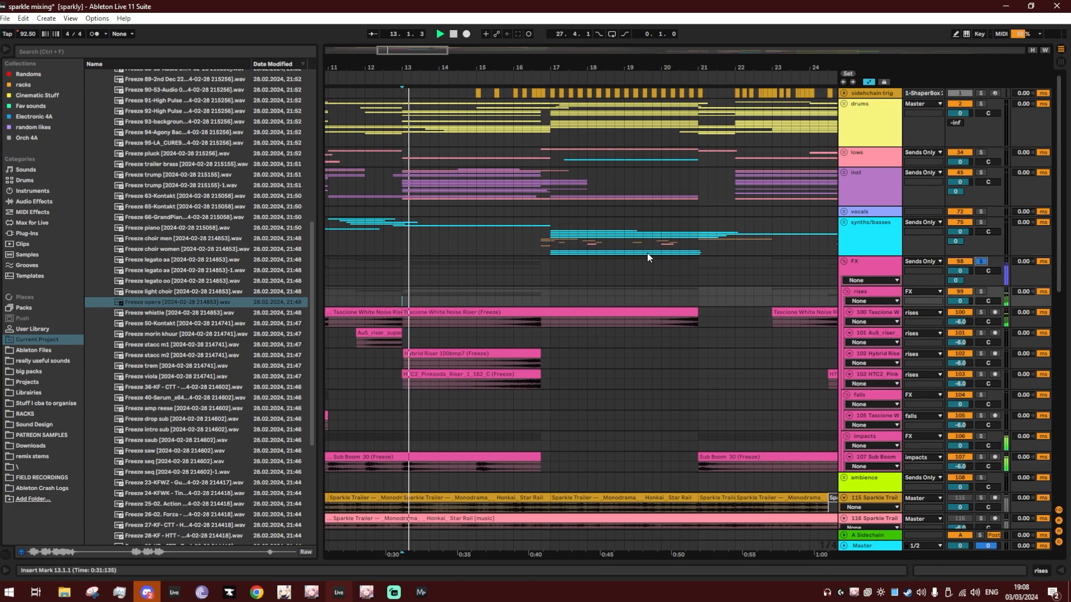
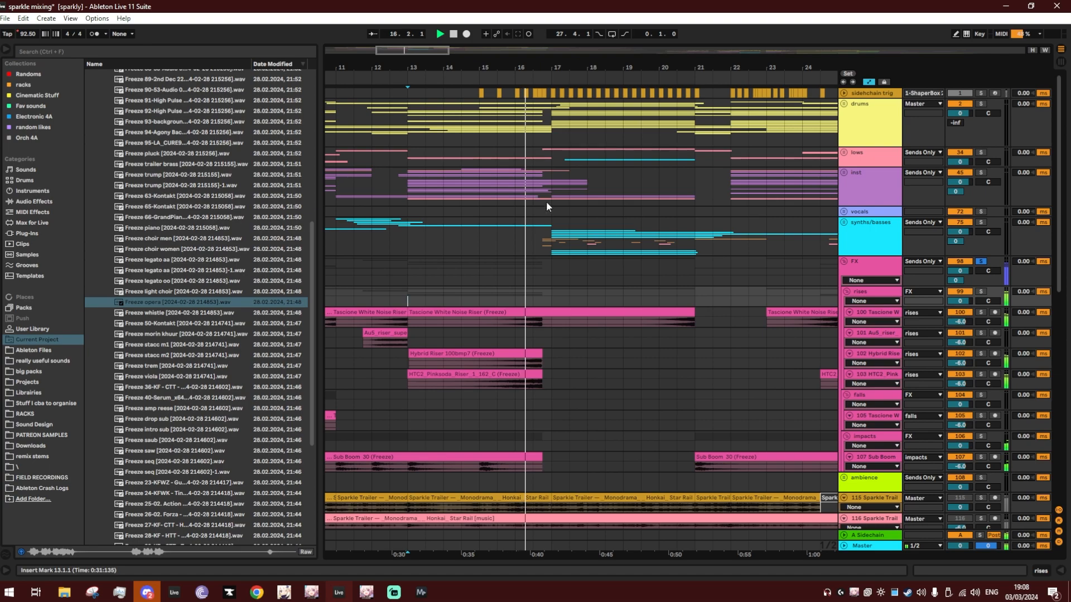
pyautogui.click(844, 261)
pyautogui.moveTo(558, 64); pyautogui.dragTo(449, 64)
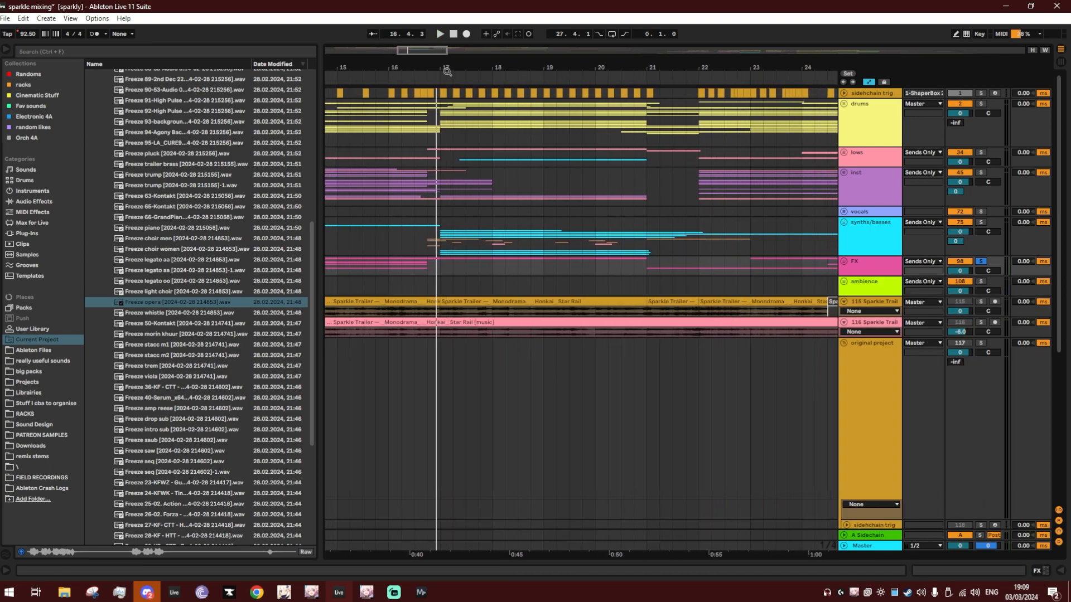
# Play the soloed track 115 Sparkle Trailer from 16.3.1, unsolo it, and set the insert marker to 16.4.1.
pyautogui.click(422, 154)
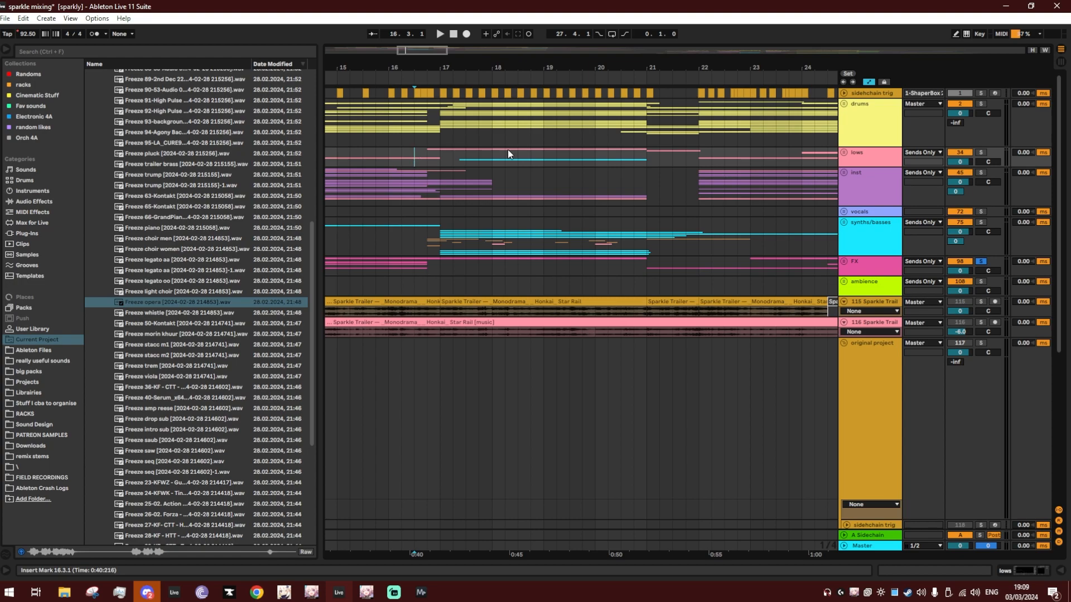
pyautogui.click(981, 302)
pyautogui.press('space')
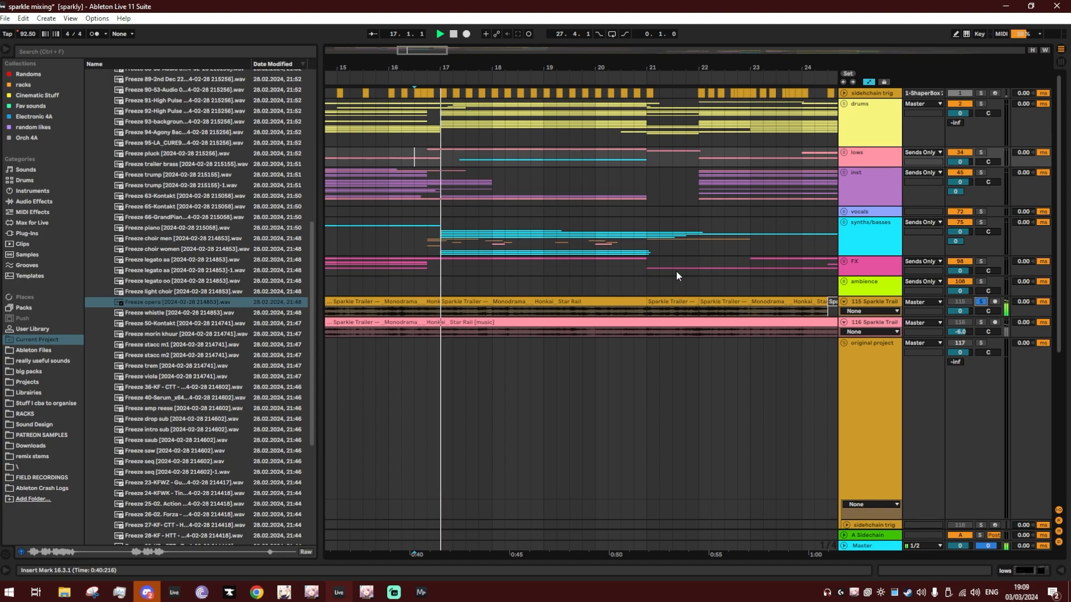
pyautogui.click(544, 313)
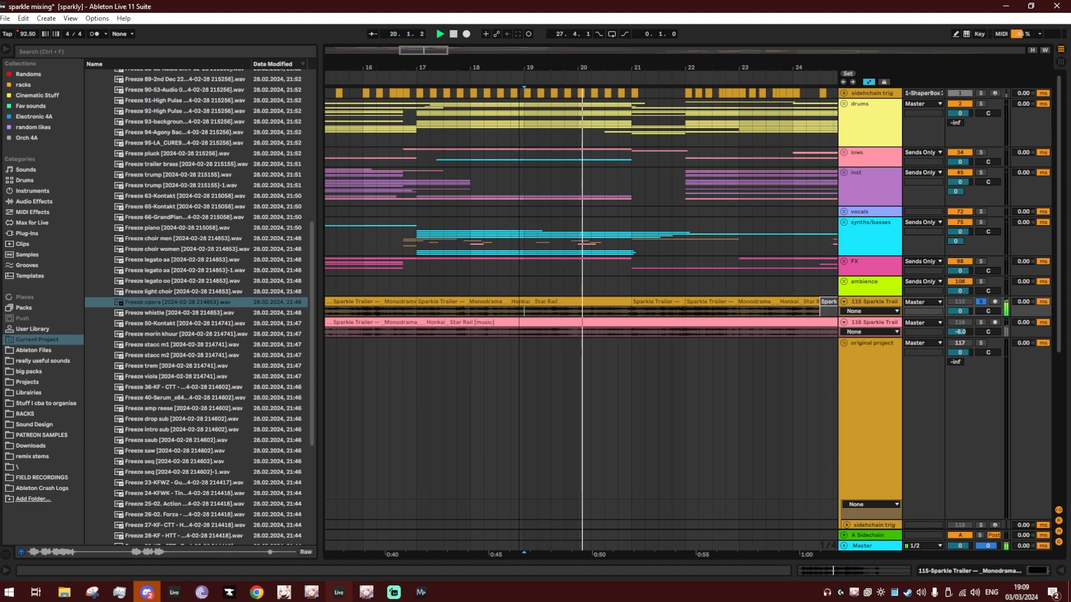
pyautogui.moveTo(522, 72); pyautogui.dragTo(512, 71)
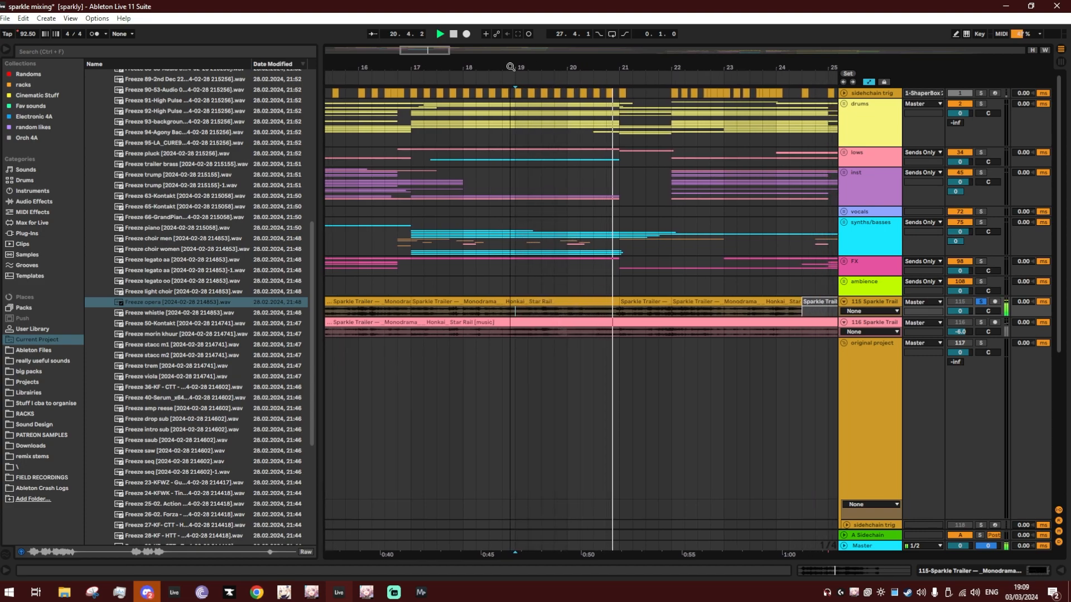
pyautogui.click(980, 301)
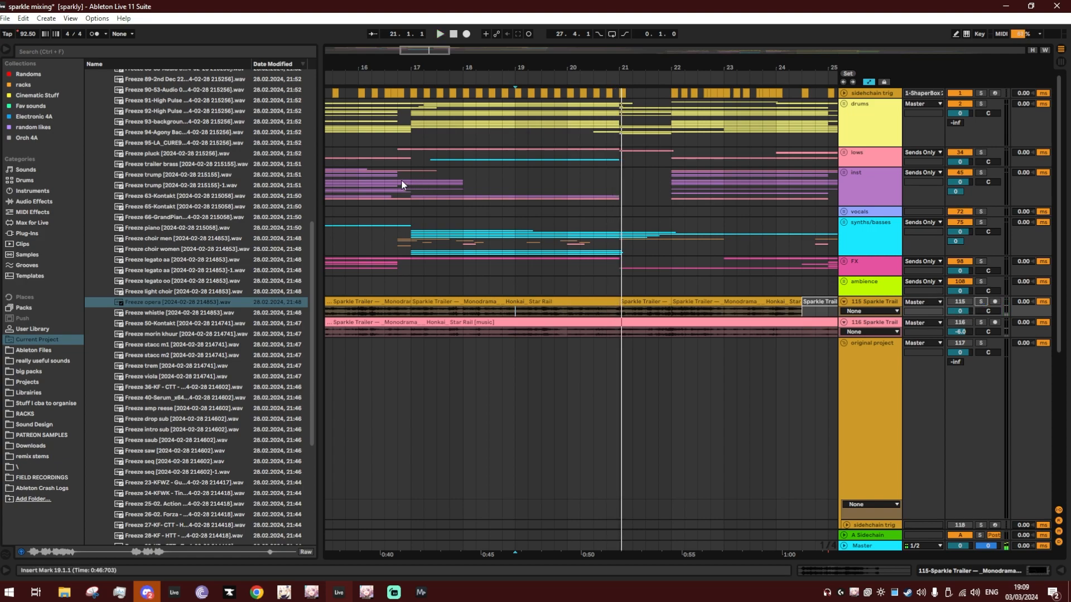
pyautogui.click(398, 179)
pyautogui.press('space')
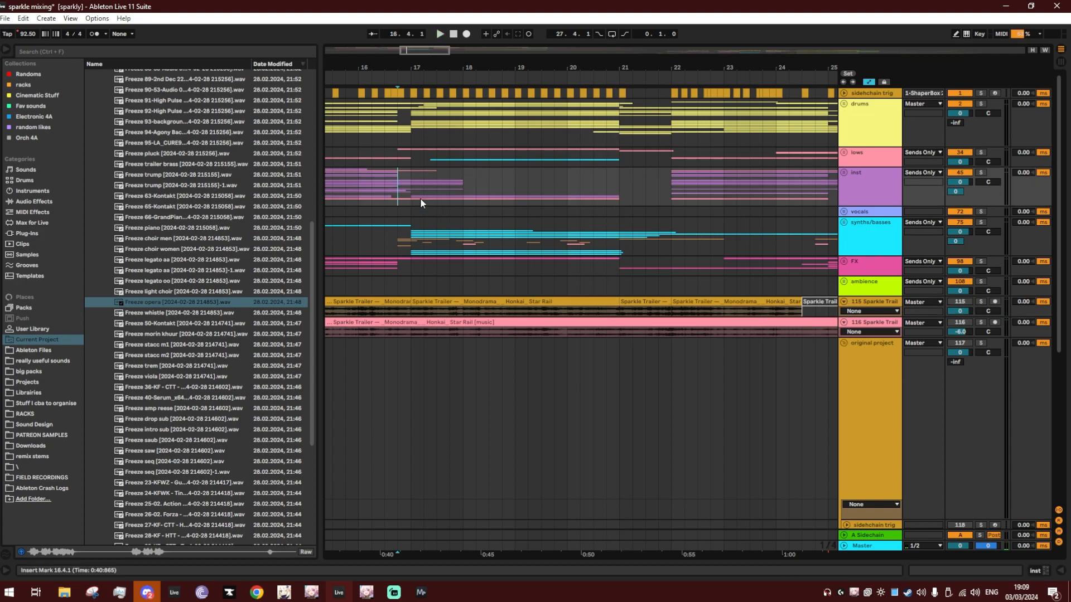
pyautogui.click(399, 157)
# Examine the original project's clips around bar 81, including its expanded synths/basses group, and return to the start of the arrangement.
pyautogui.moveTo(491, 70)
pyautogui.mouseDown()
pyautogui.moveTo(358, 39)
pyautogui.moveTo(388, 7)
pyautogui.mouseUp()
pyautogui.scroll(-6, 677, 373)
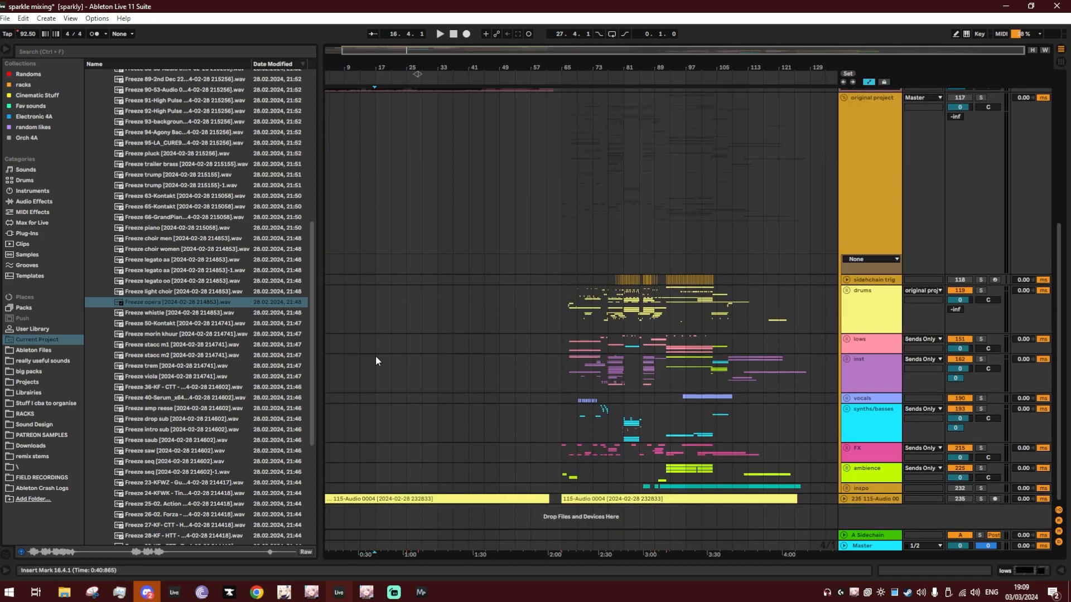
pyautogui.moveTo(654, 74); pyautogui.dragTo(644, 168)
pyautogui.moveTo(515, 169); pyautogui.dragTo(537, 126)
pyautogui.moveTo(648, 67)
pyautogui.mouseDown()
pyautogui.moveTo(646, 134)
pyautogui.moveTo(638, 71)
pyautogui.mouseUp()
pyautogui.click(512, 430)
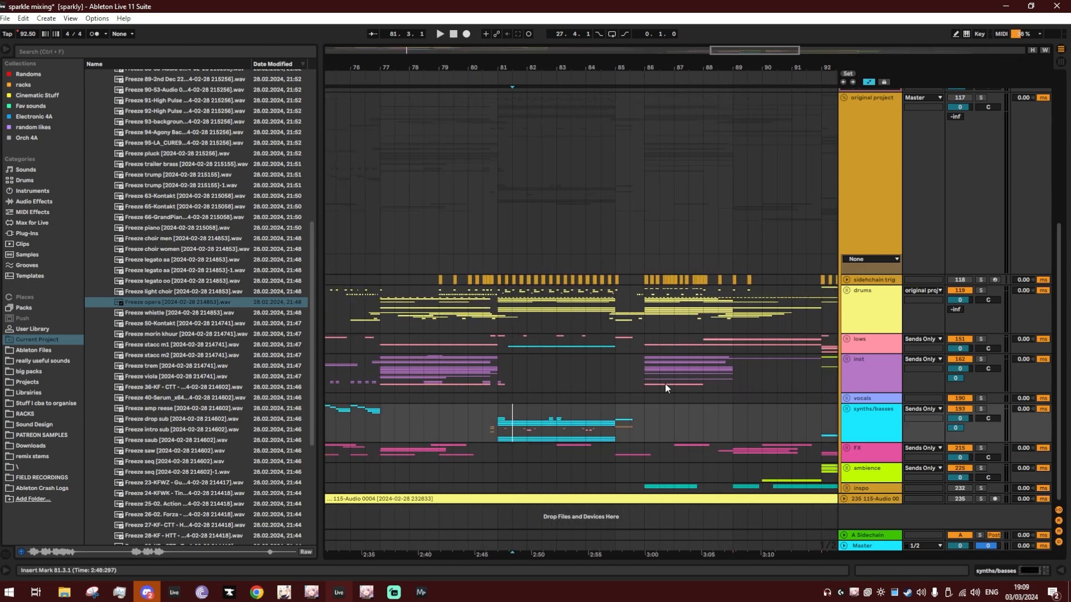
pyautogui.click(847, 409)
pyautogui.scroll(-5, 725, 385)
pyautogui.scroll(4, 556, 346)
pyautogui.scroll(1, 558, 312)
pyautogui.moveTo(581, 68); pyautogui.dragTo(790, 13)
pyautogui.scroll(10, 382, 343)
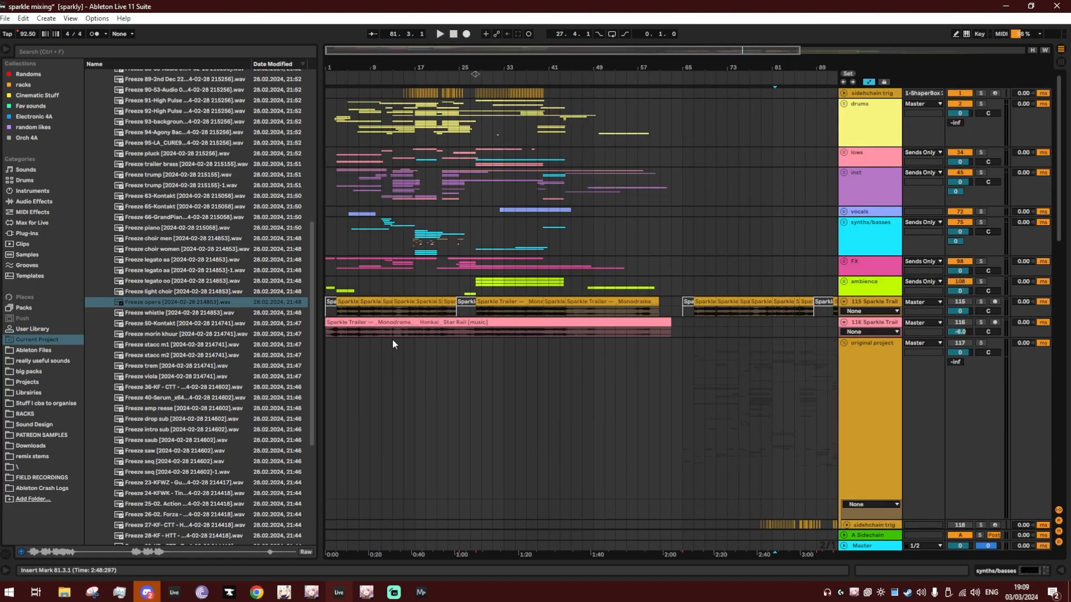
# Play the full mix from 17.1.1 to bar 22 and stop playback.
pyautogui.click(416, 184)
pyautogui.press('space')
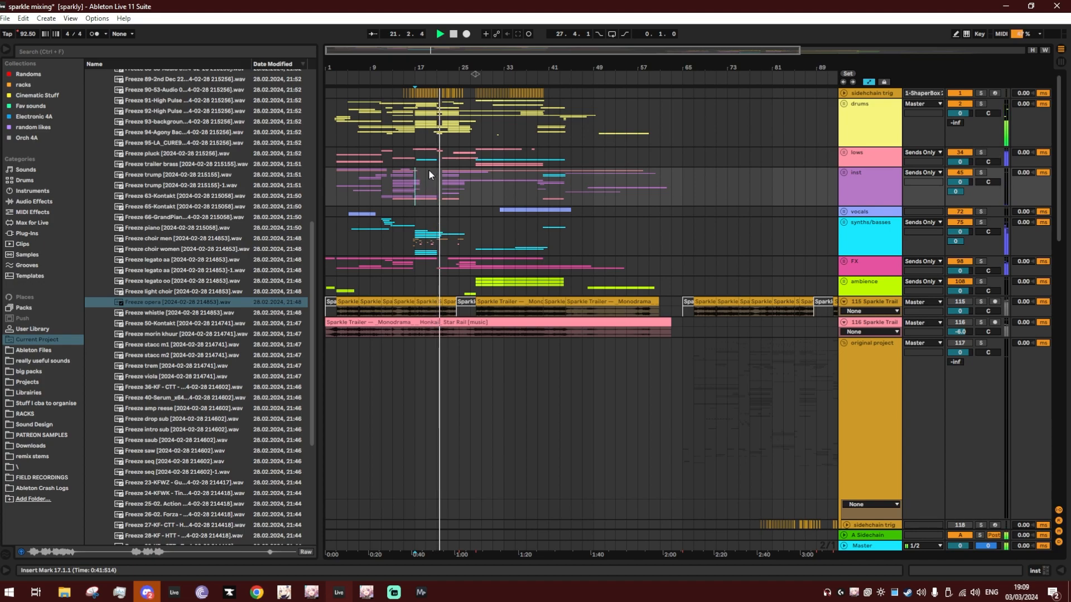
pyautogui.press('space')
# Expand the drums group and solo all of its tracks from the kick group through camera_shot.
pyautogui.scroll(6, 503, 265)
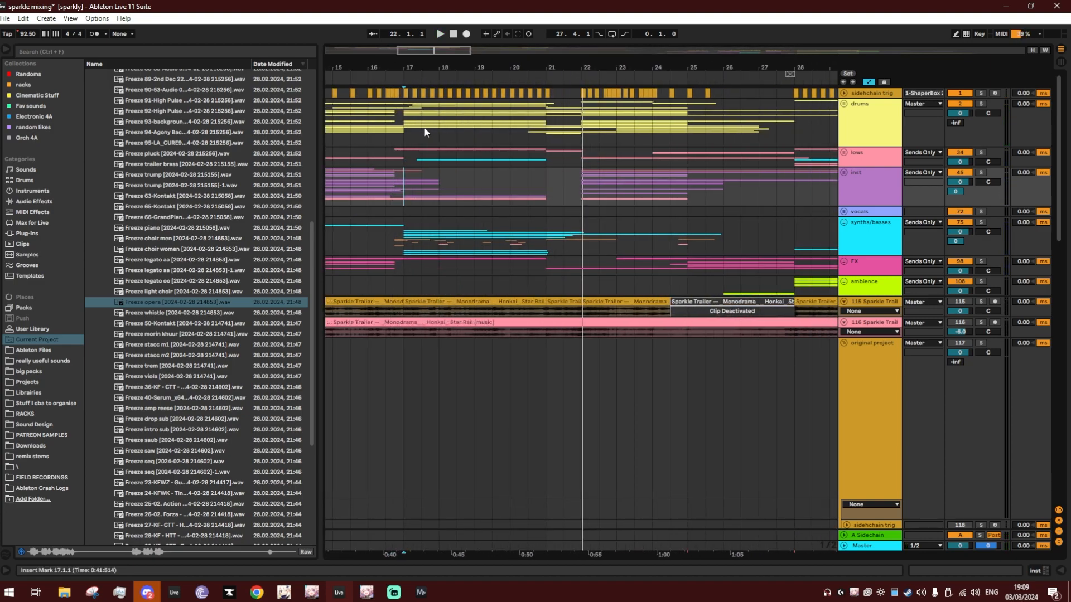
pyautogui.click(414, 132)
pyautogui.click(843, 105)
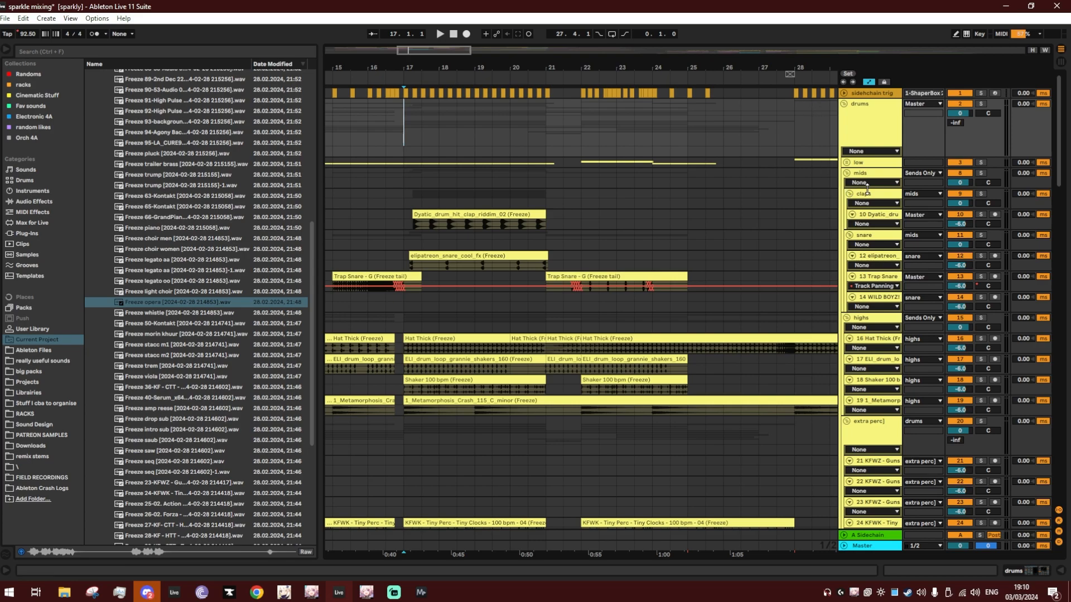
pyautogui.scroll(-10, 852, 168)
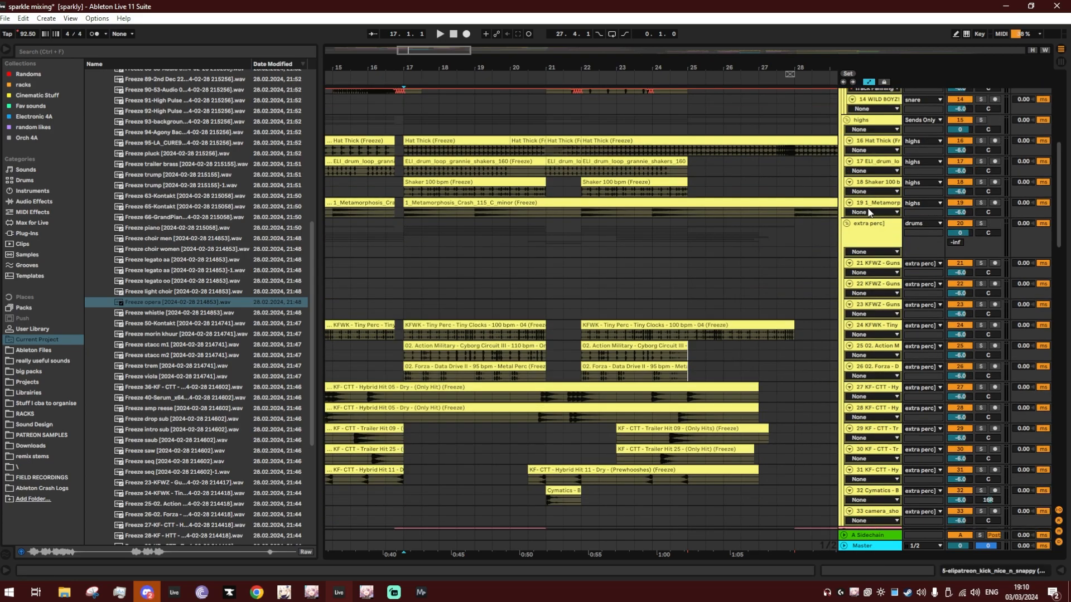
pyautogui.scroll(-4, 868, 212)
pyautogui.keyDown('shift'); pyautogui.click(896, 375); pyautogui.keyUp('shift')
pyautogui.click(980, 378)
pyautogui.scroll(4, 454, 311)
pyautogui.click(410, 225)
pyautogui.scroll(4, 413, 228)
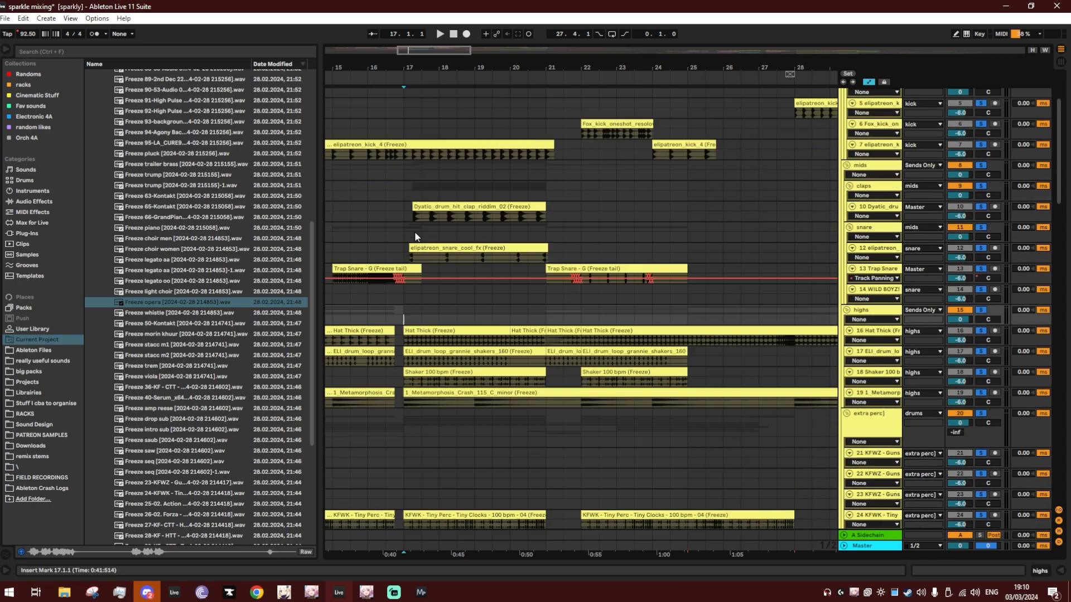
# Play the soloed drum tracks from 17.1.1 to about bar 21 while looking over their layers, and stop playback.
pyautogui.click(408, 229)
pyautogui.press('space')
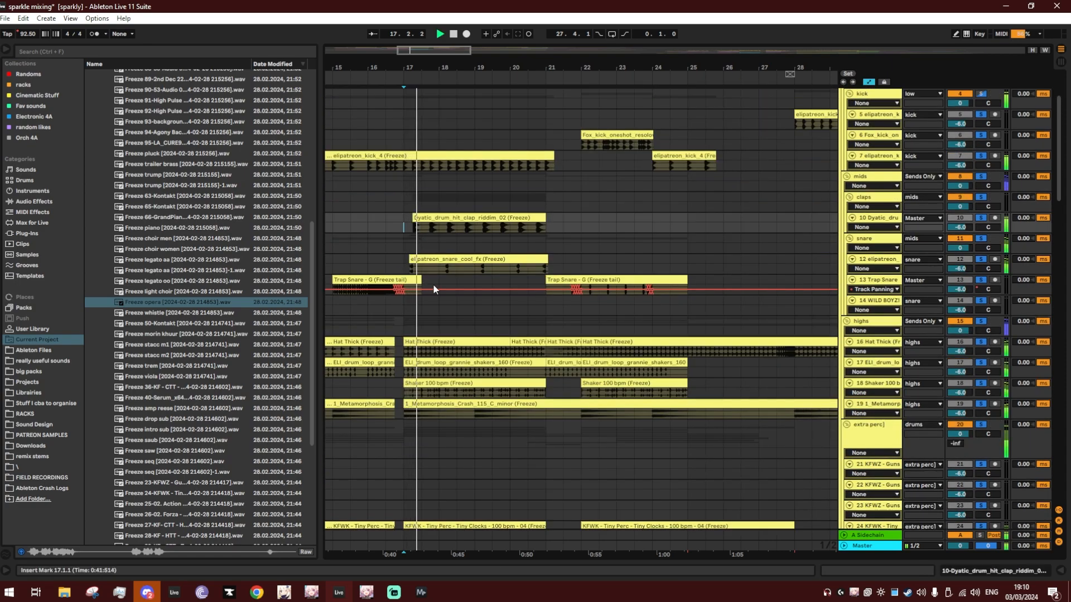
pyautogui.scroll(3, 433, 285)
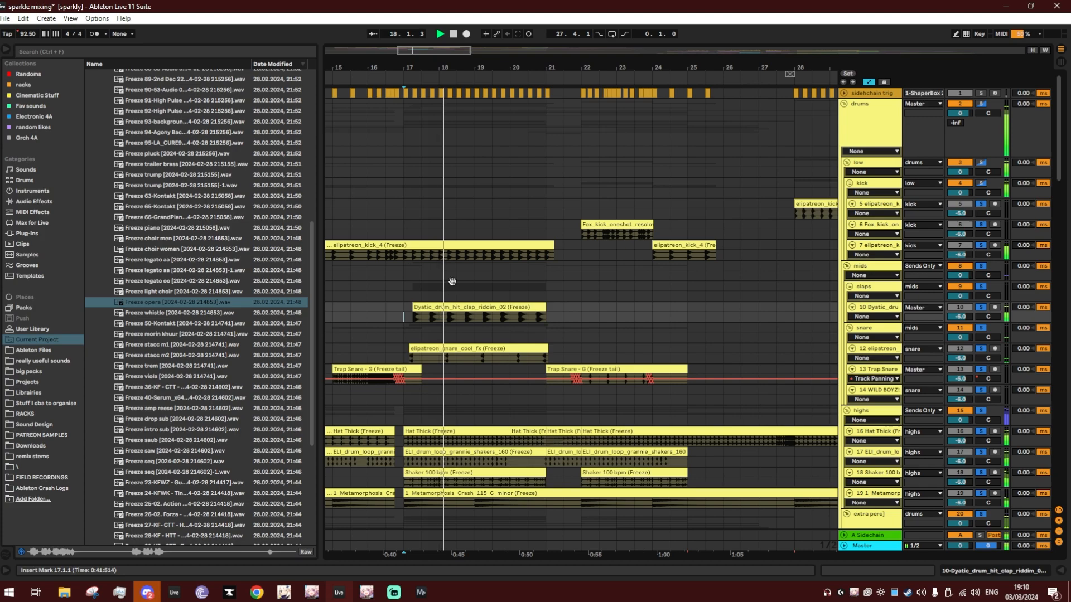
pyautogui.scroll(-2, 453, 283)
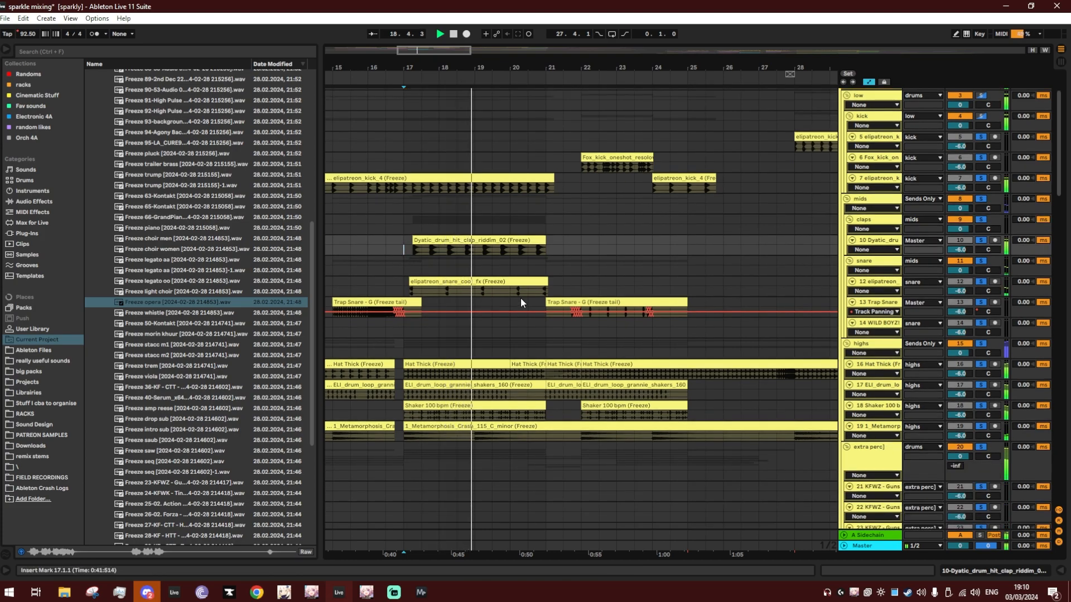
pyautogui.scroll(-4, 520, 296)
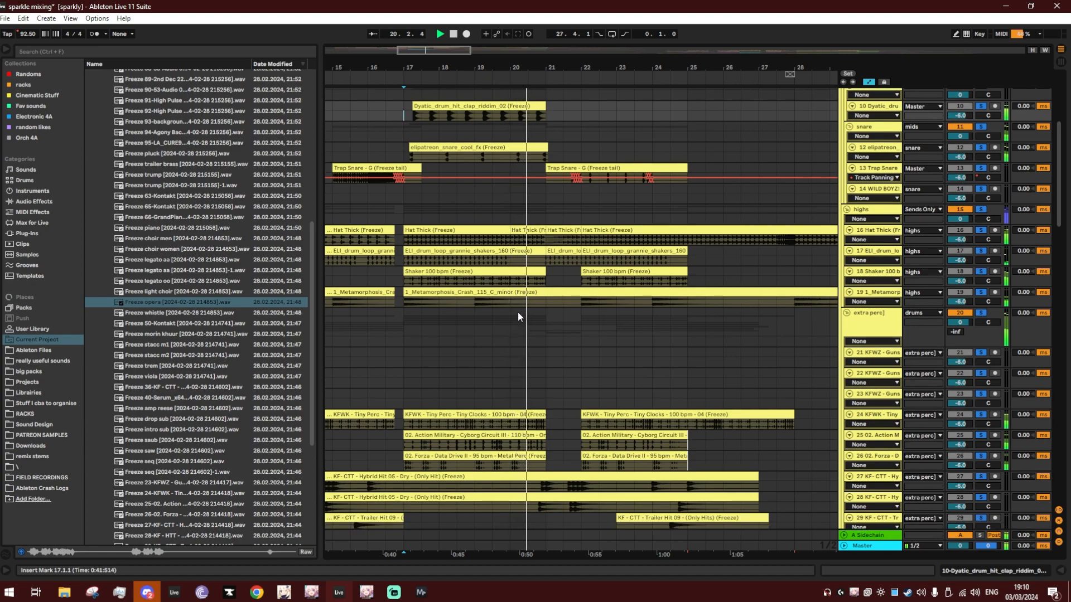
pyautogui.scroll(-3, 518, 312)
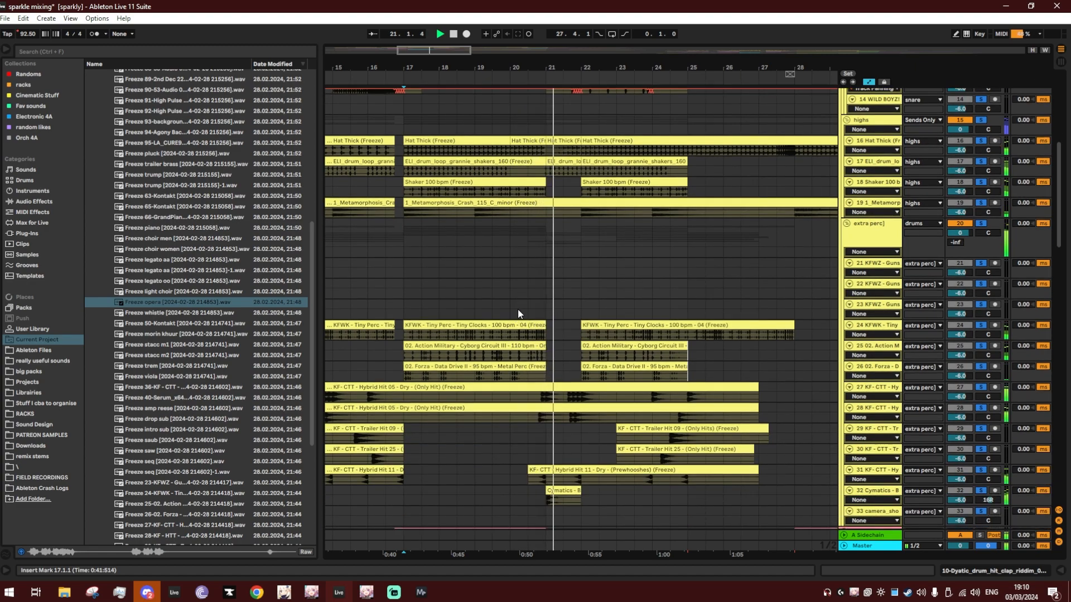
pyautogui.press('space')
# Unsolo the drum tracks, fold the extra perc group, and expand the lows group at bar 17.
pyautogui.click(411, 304)
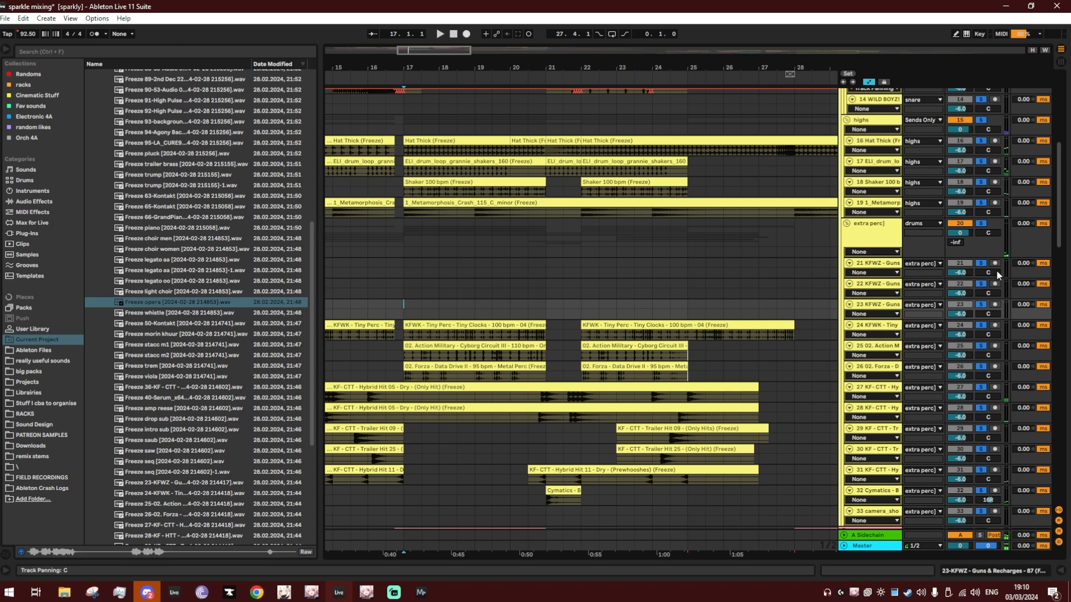
pyautogui.click(846, 224)
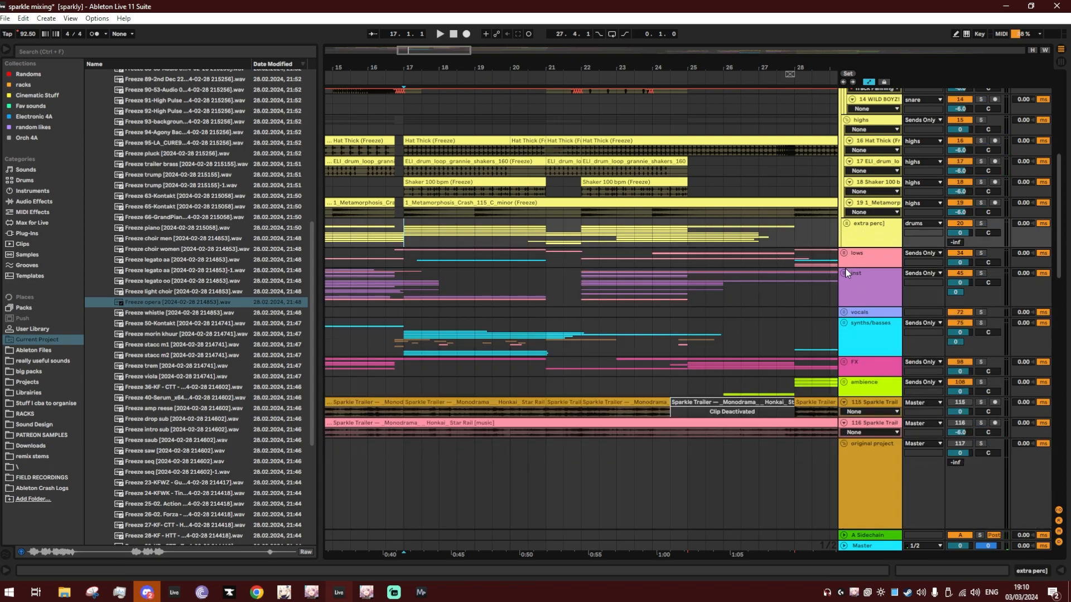
pyautogui.click(843, 252)
pyautogui.click(424, 294)
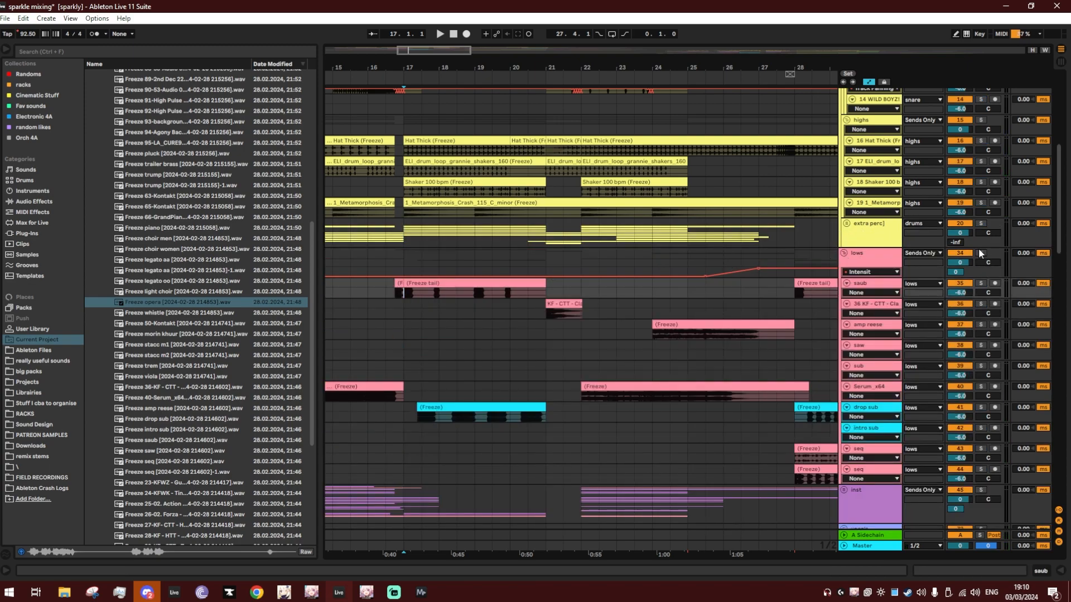
# Solo the saub track in the lows group and play it from 17.1.1.
pyautogui.click(980, 283)
pyautogui.doubleClick(433, 296)
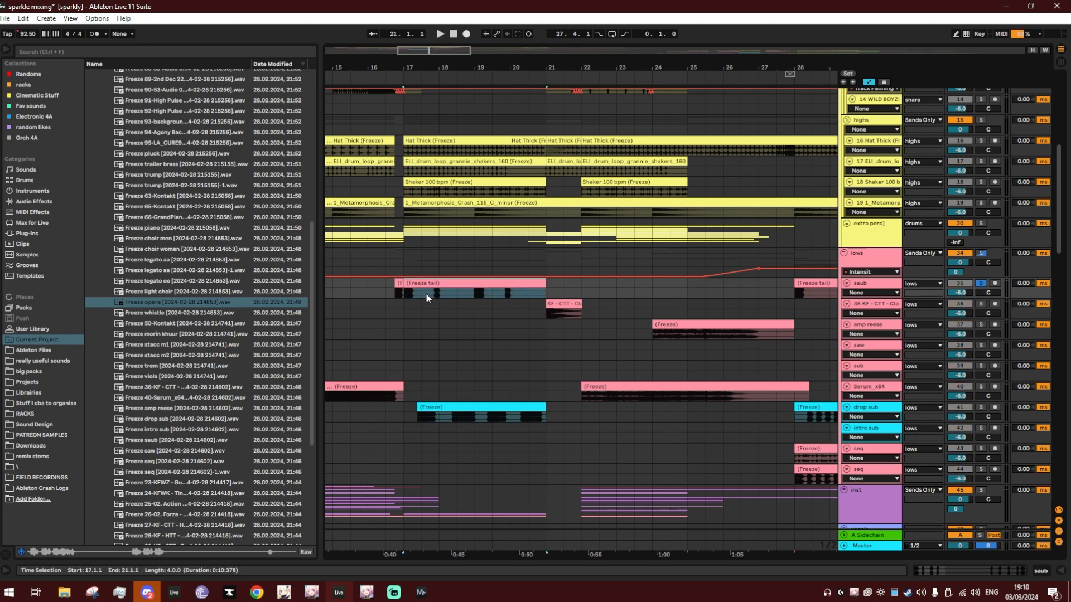
pyautogui.scroll(3, 428, 287)
pyautogui.click(391, 293)
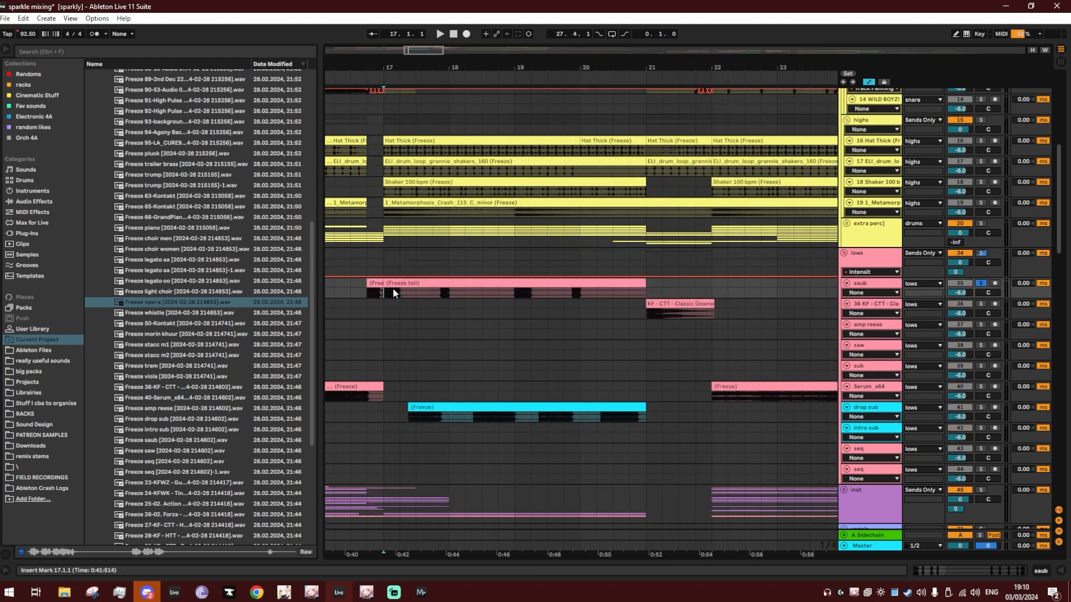
pyautogui.press('space')
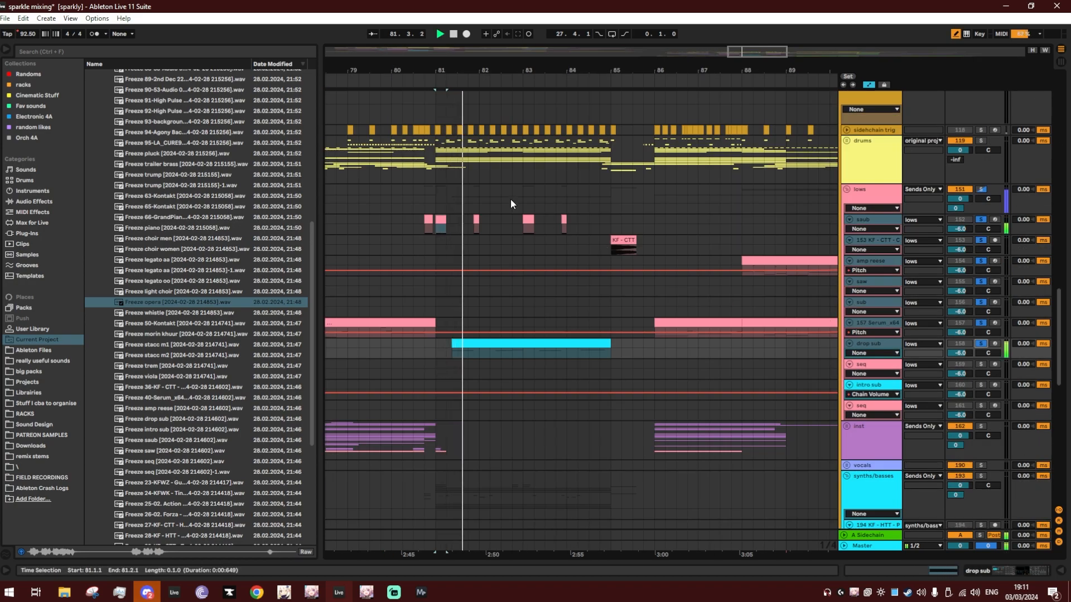
# Play the original project's soloed lows tracks through bars 81 to 84 and stop playback.
pyautogui.moveTo(473, 71); pyautogui.dragTo(455, 71)
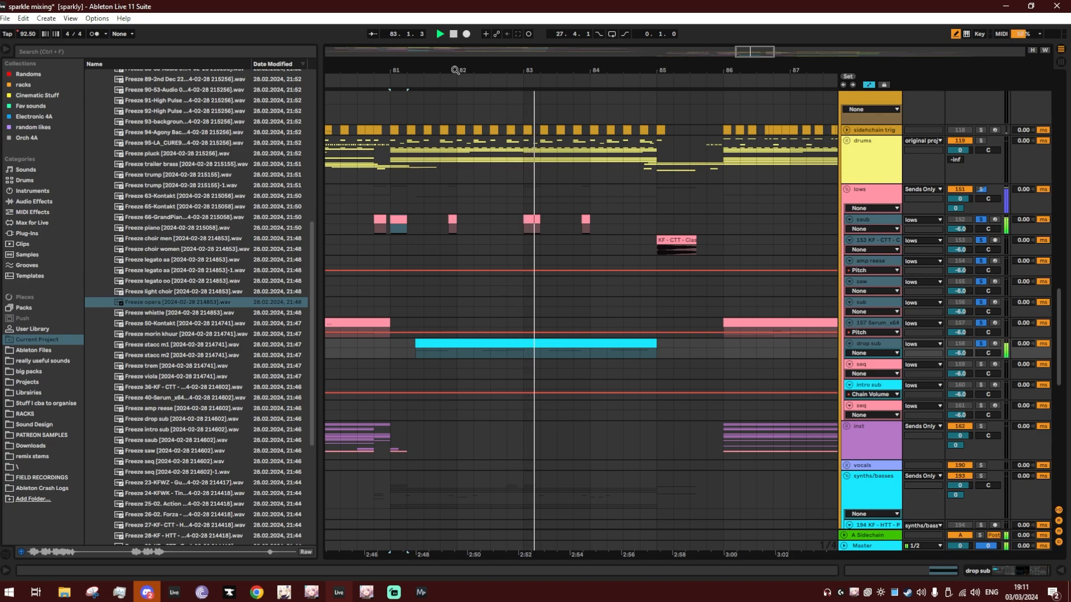
pyautogui.moveTo(544, 72); pyautogui.dragTo(543, 79)
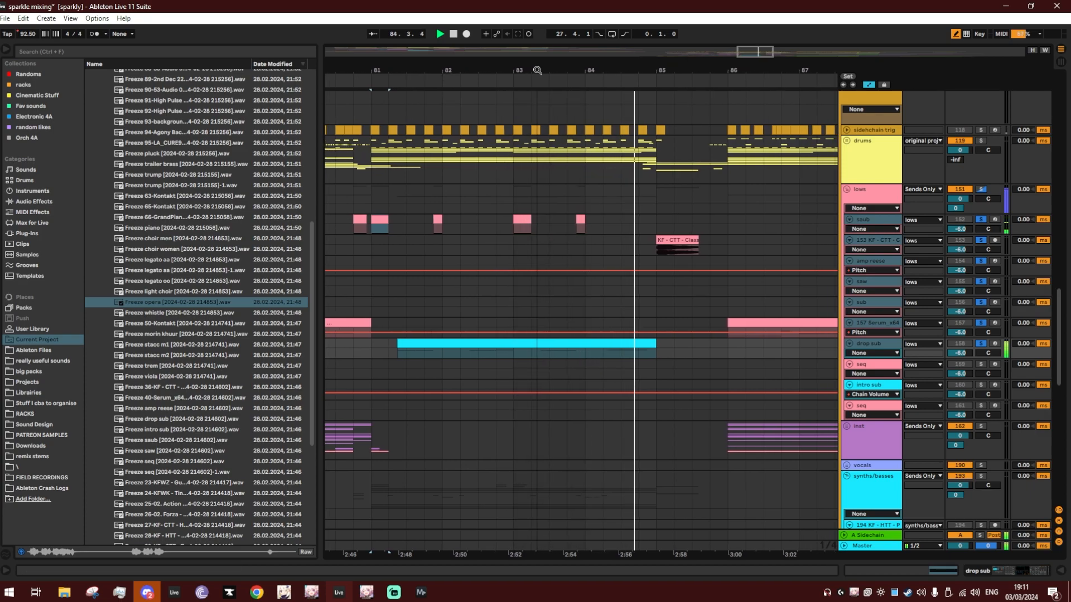
pyautogui.press('space')
# Open the saub track's device chain in the original project and inspect Operator's global settings and bottom oscillator's envelope.
pyautogui.click(390, 218)
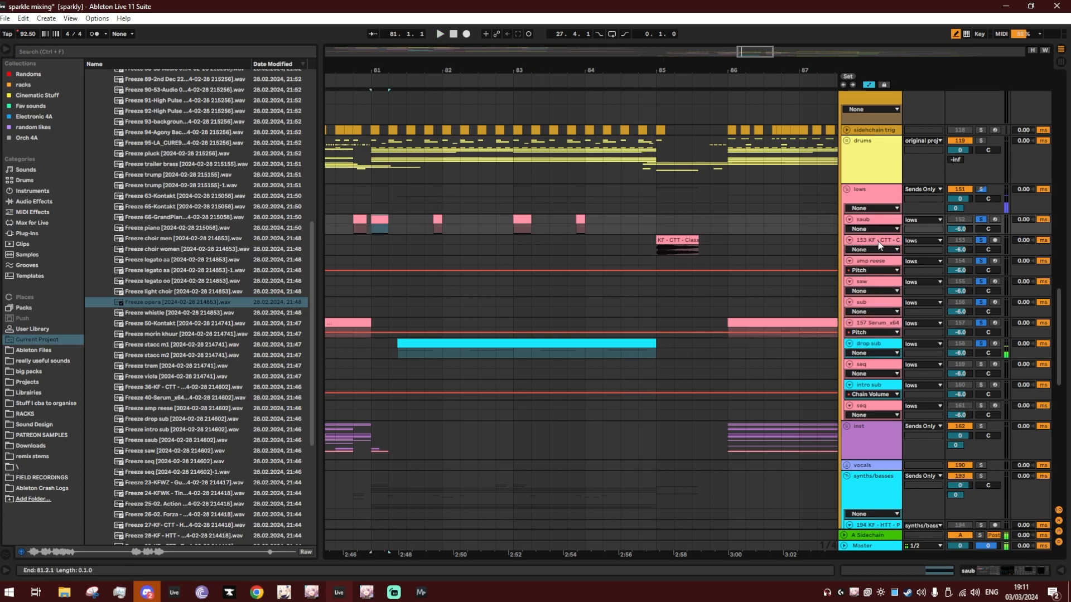
pyautogui.doubleClick(862, 220)
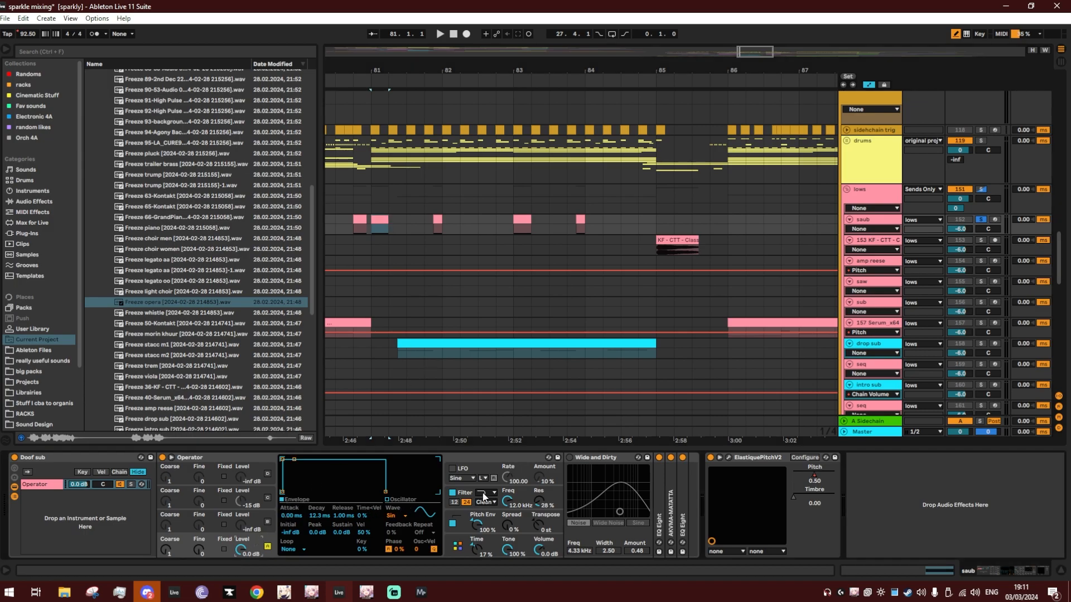
pyautogui.click(467, 537)
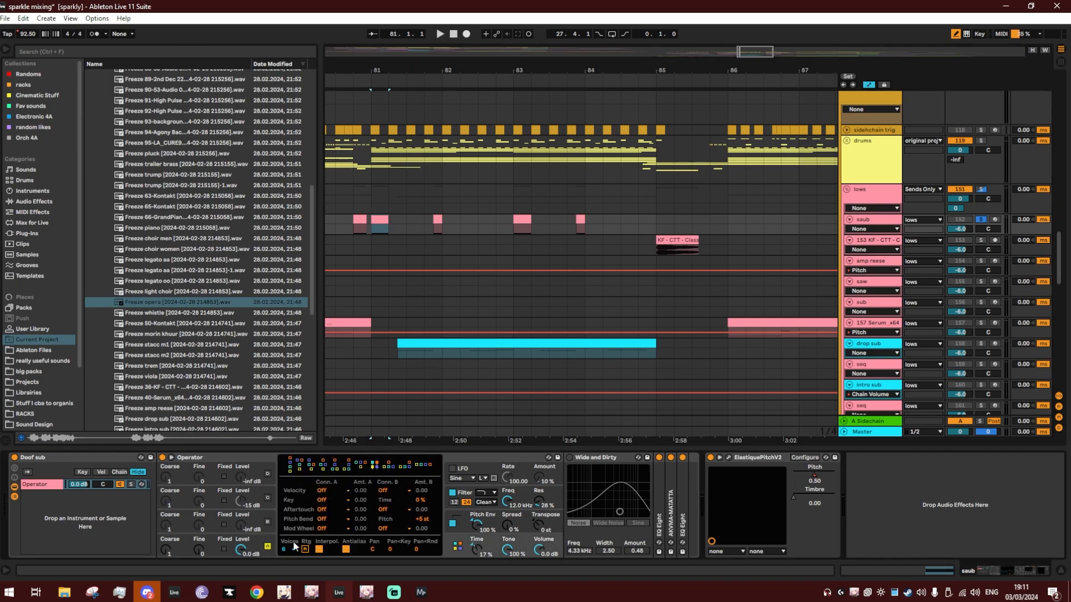
pyautogui.click(265, 543)
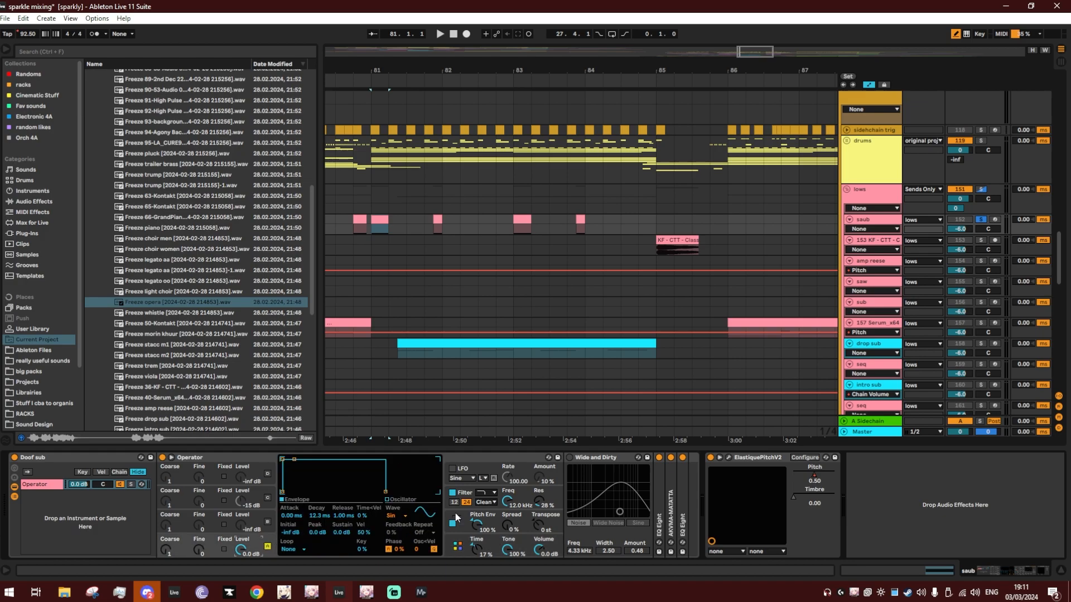
# Show the automation for ElastiquePitchV2's Pitch on the saub track and play its clip from 81.1.1.
pyautogui.doubleClick(586, 463)
pyautogui.rightClick(731, 477)
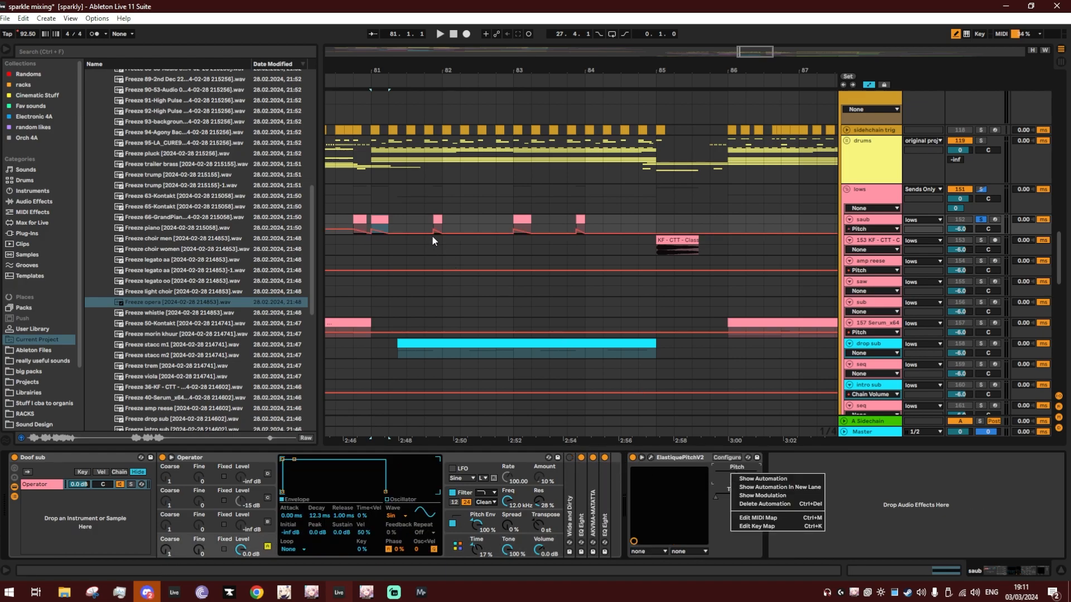
pyautogui.click(376, 218)
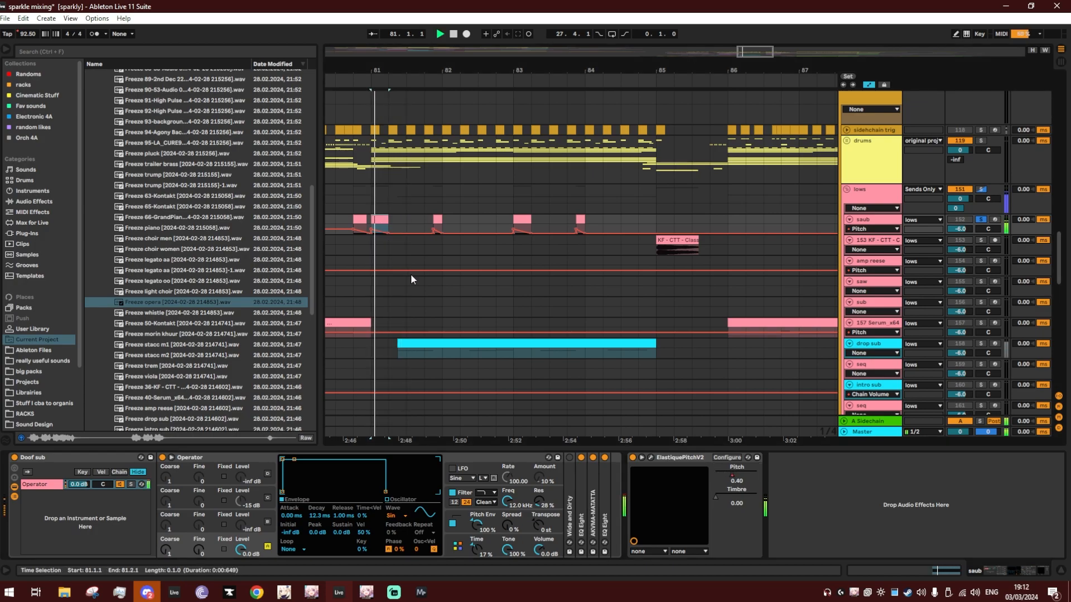
# Solo and play the drop sub track, isolate its Operator chain, and inspect that chain's EQ Eight and Wide and Dirty devices.
pyautogui.click(503, 345)
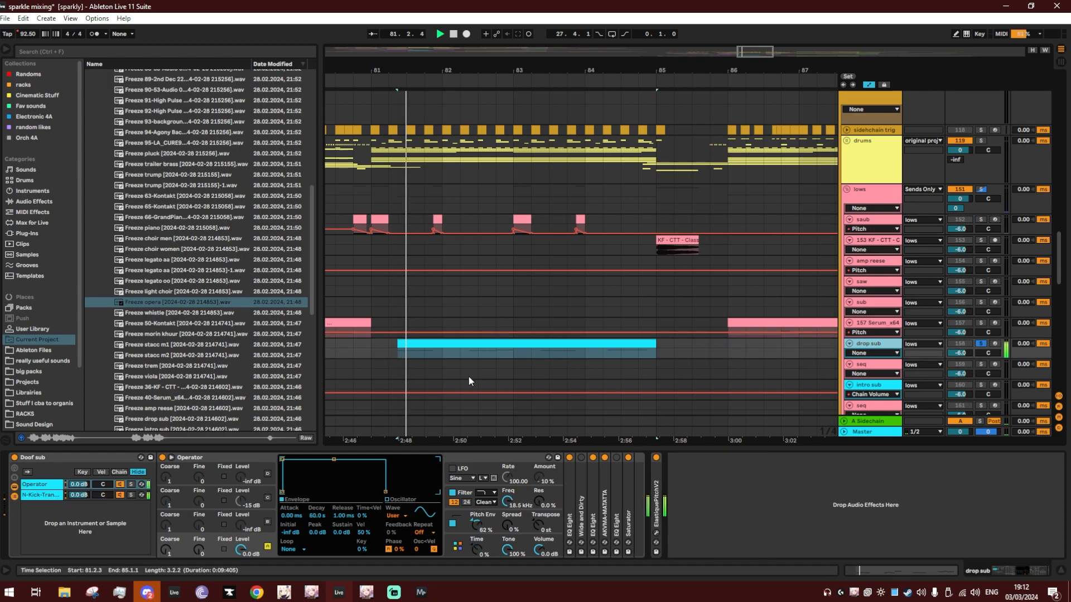
pyautogui.click(130, 484)
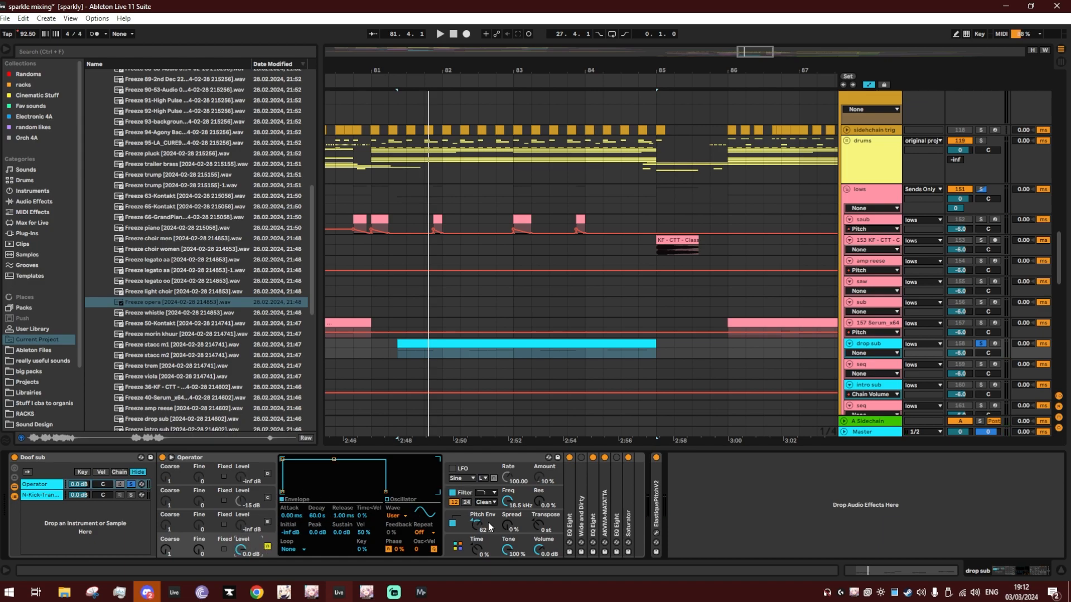
pyautogui.click(569, 497)
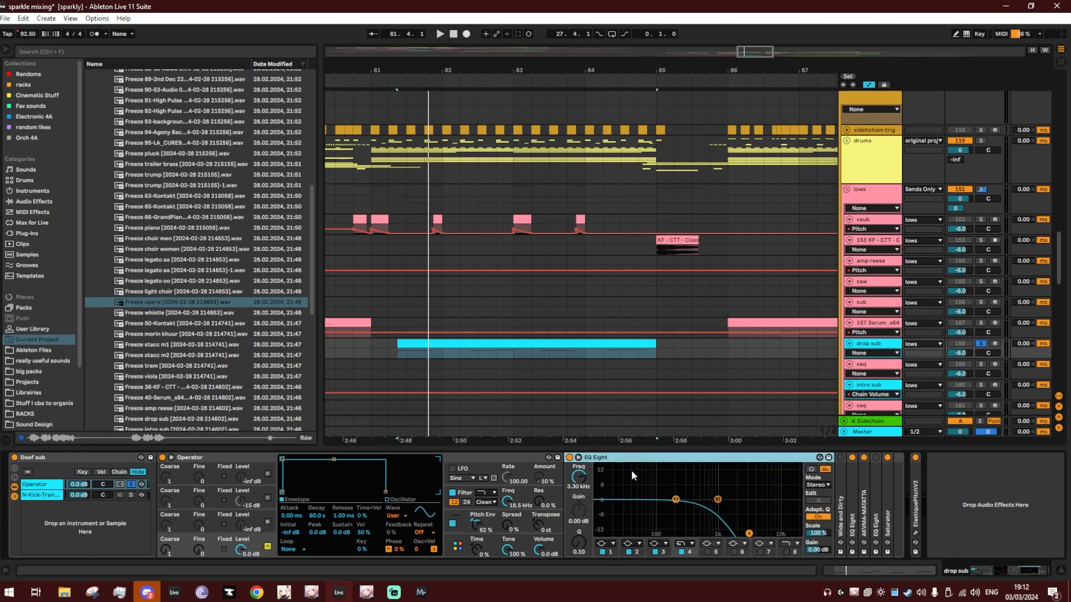
pyautogui.doubleClick(660, 459)
pyautogui.doubleClick(597, 495)
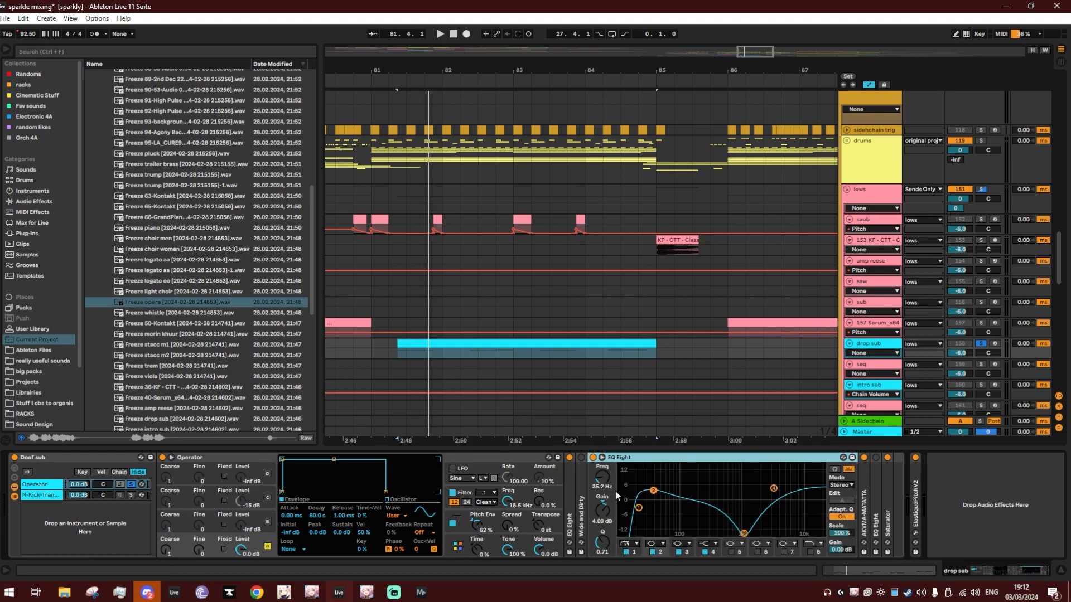
pyautogui.doubleClick(584, 467)
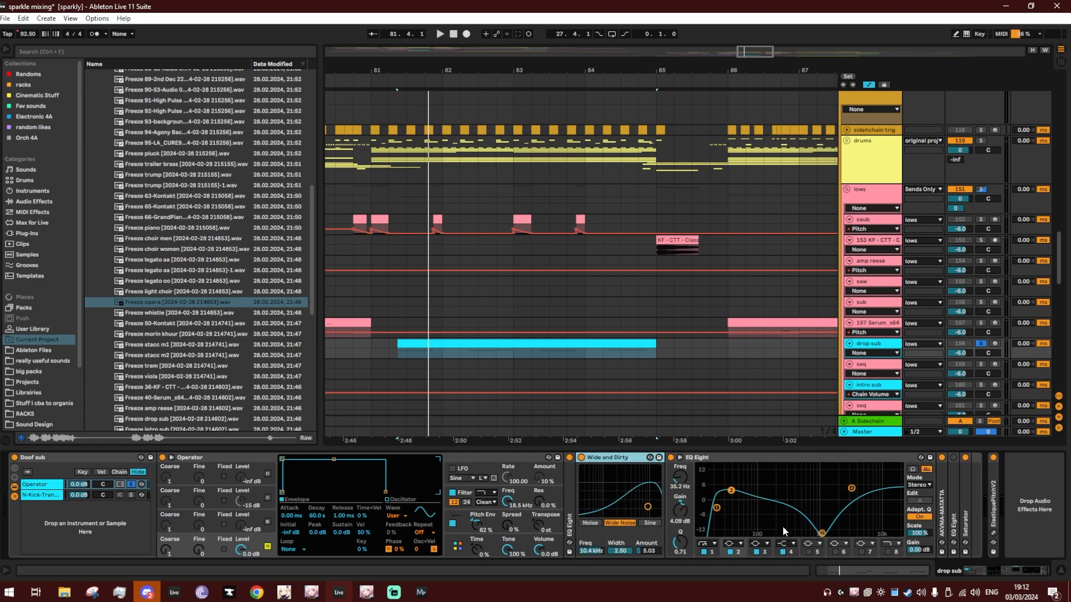
pyautogui.doubleClick(635, 458)
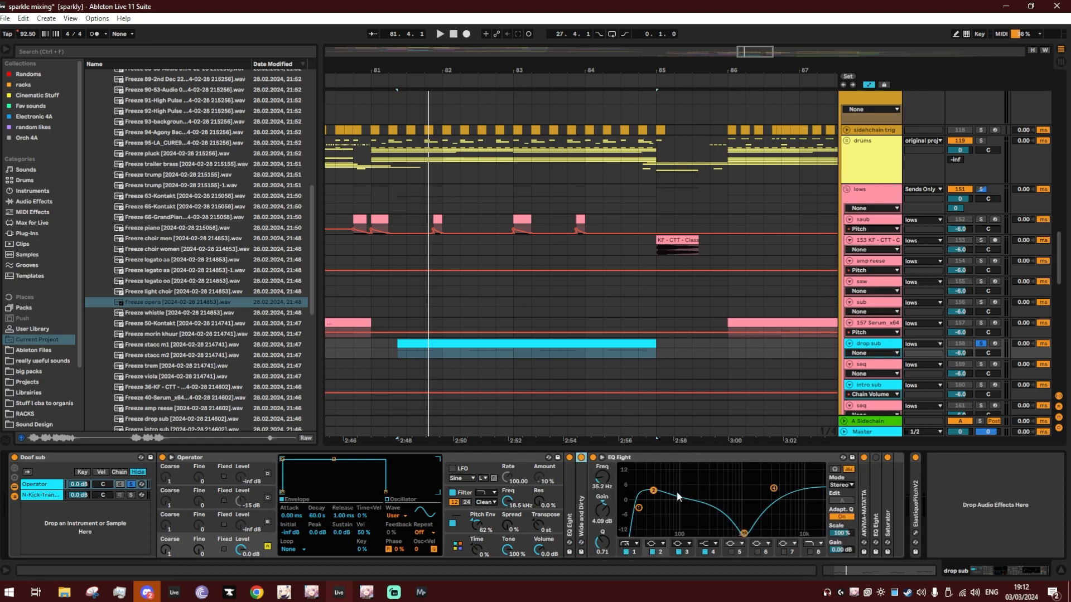
pyautogui.doubleClick(668, 455)
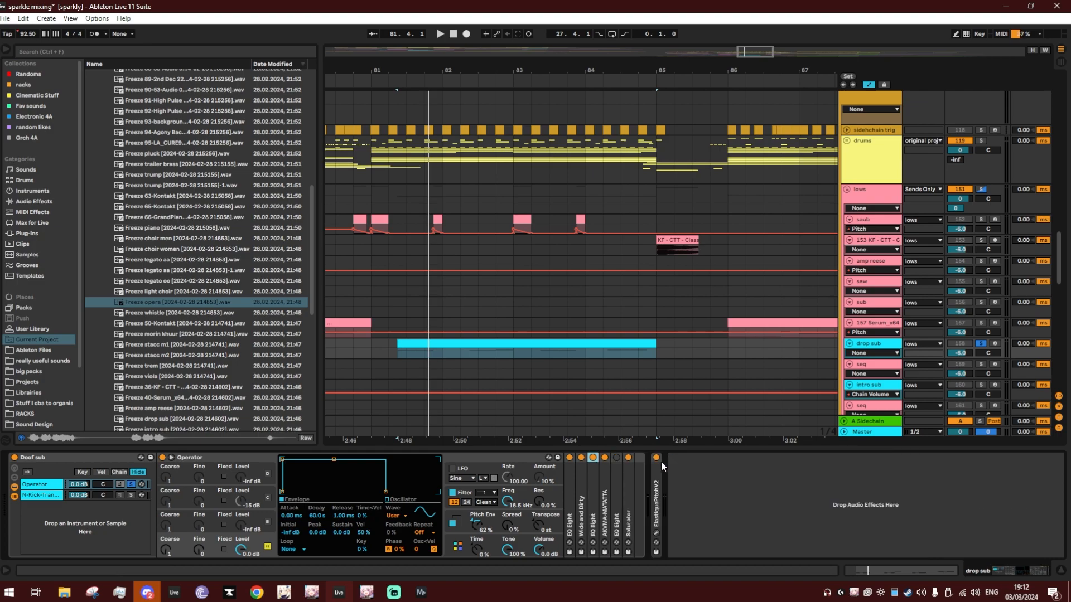
# Inspect the Operator chain's AKVMA-MATATTA, last EQ Eight and Saturator, and switch off Wide and Dirty.
pyautogui.doubleClick(606, 488)
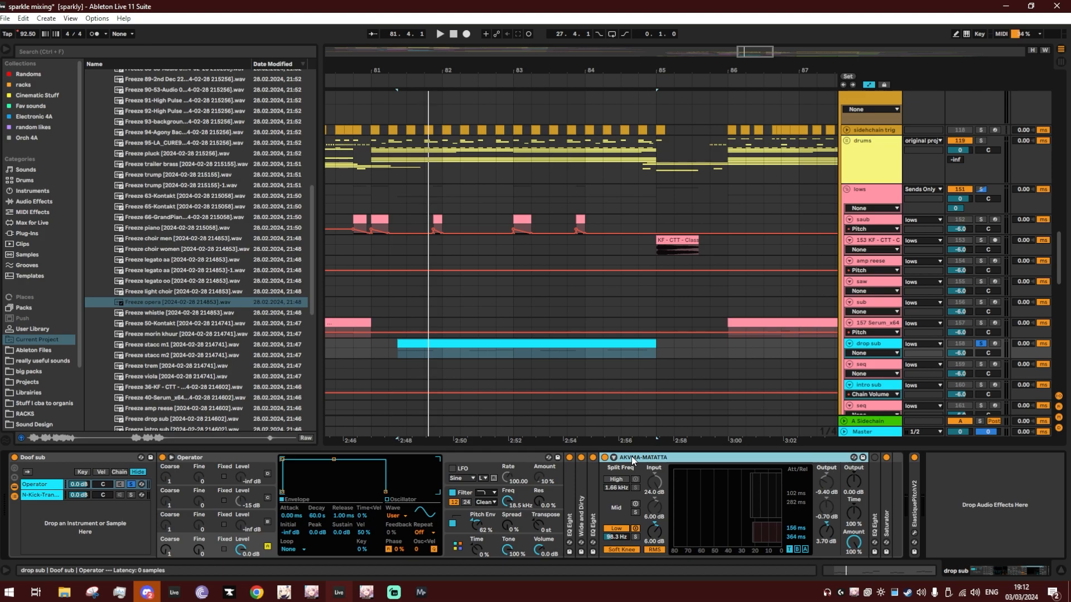
pyautogui.doubleClick(631, 456)
pyautogui.doubleClick(614, 486)
pyautogui.doubleClick(641, 463)
pyautogui.doubleClick(617, 477)
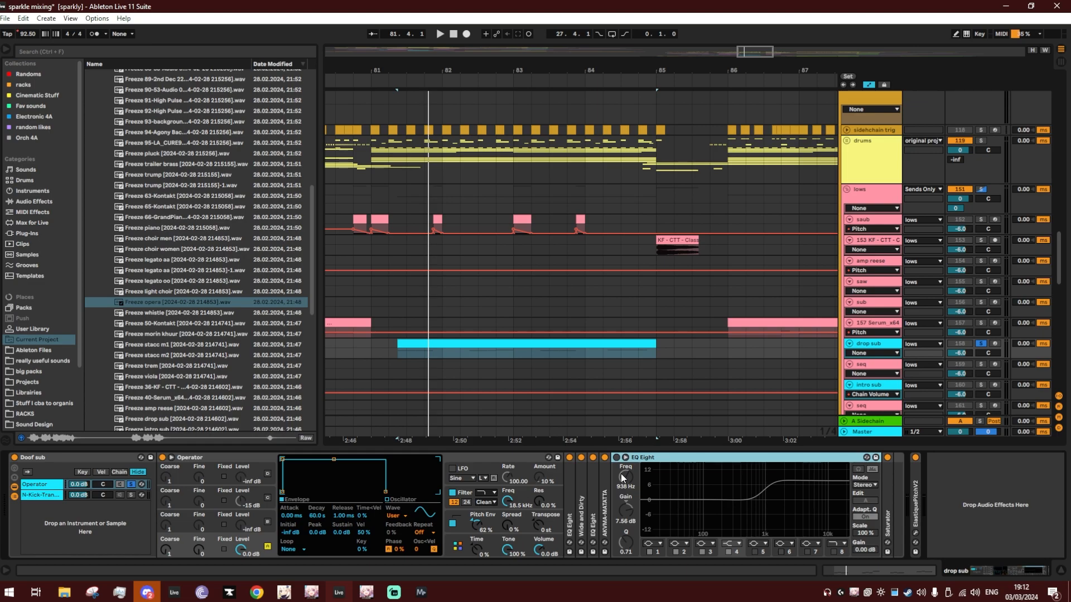
pyautogui.click(582, 458)
pyautogui.doubleClick(657, 458)
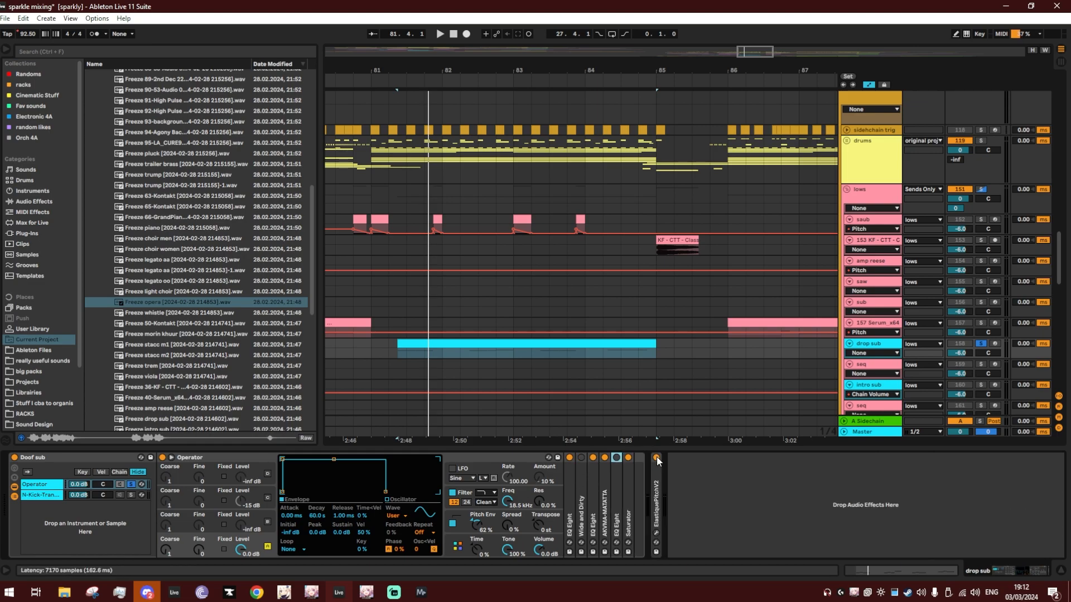
pyautogui.doubleClick(630, 490)
pyautogui.doubleClick(678, 458)
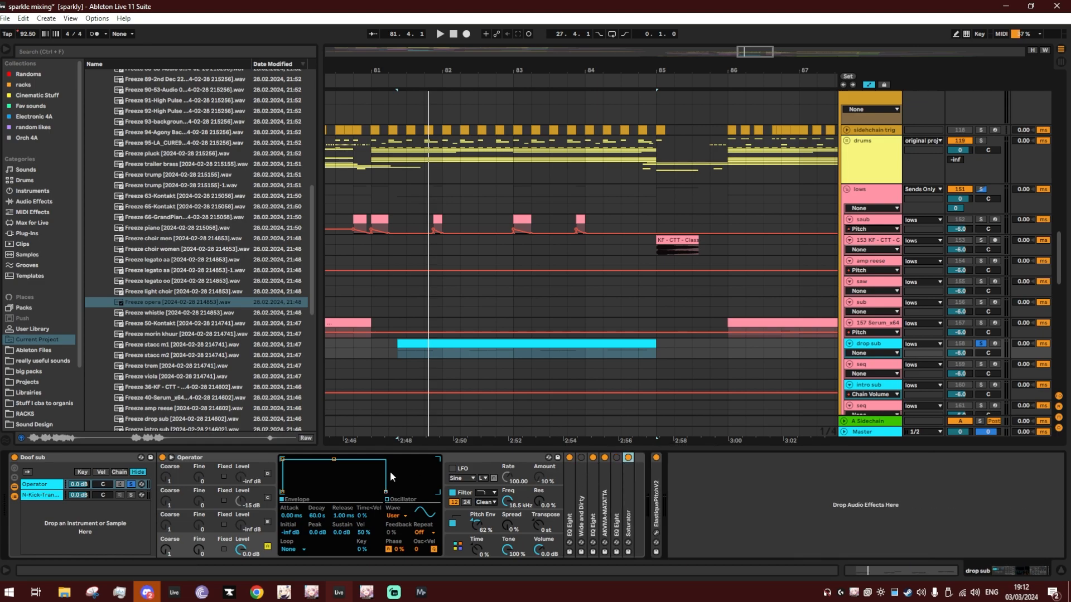
# Isolate and play the Doof sub rack's N-Kick-Transient 17 chain, and reveal its sample in the browser.
pyautogui.click(130, 494)
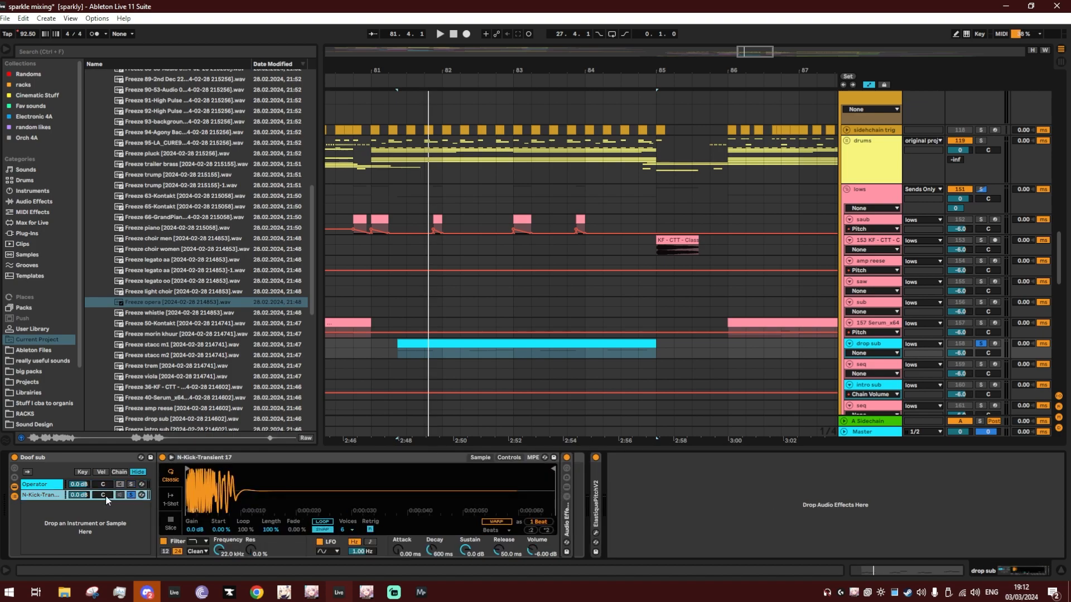
pyautogui.press('space')
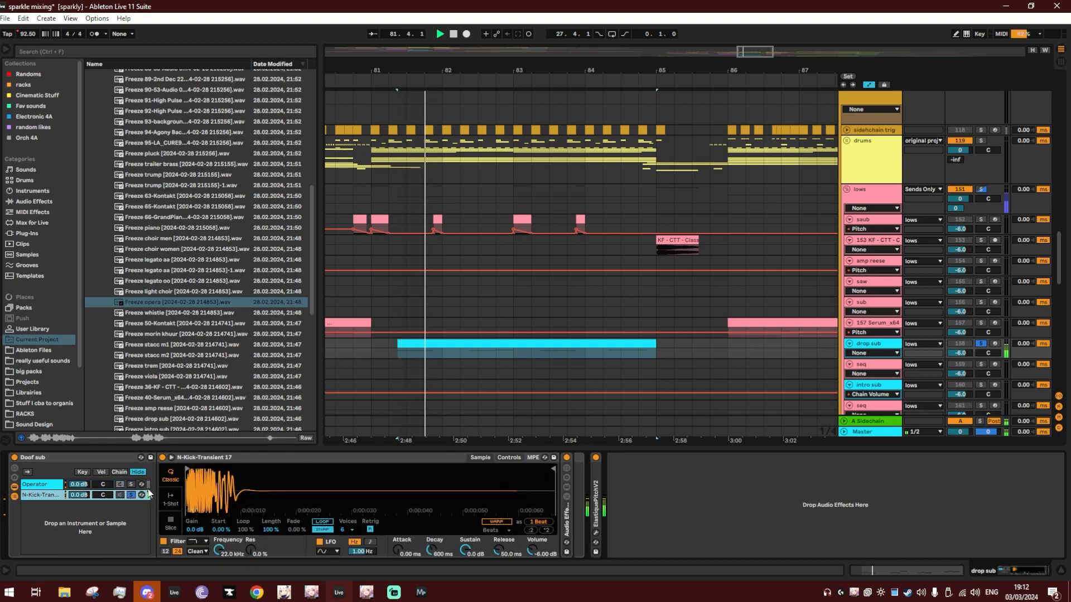
pyautogui.press('space')
pyautogui.rightClick(210, 491)
pyautogui.click(212, 319)
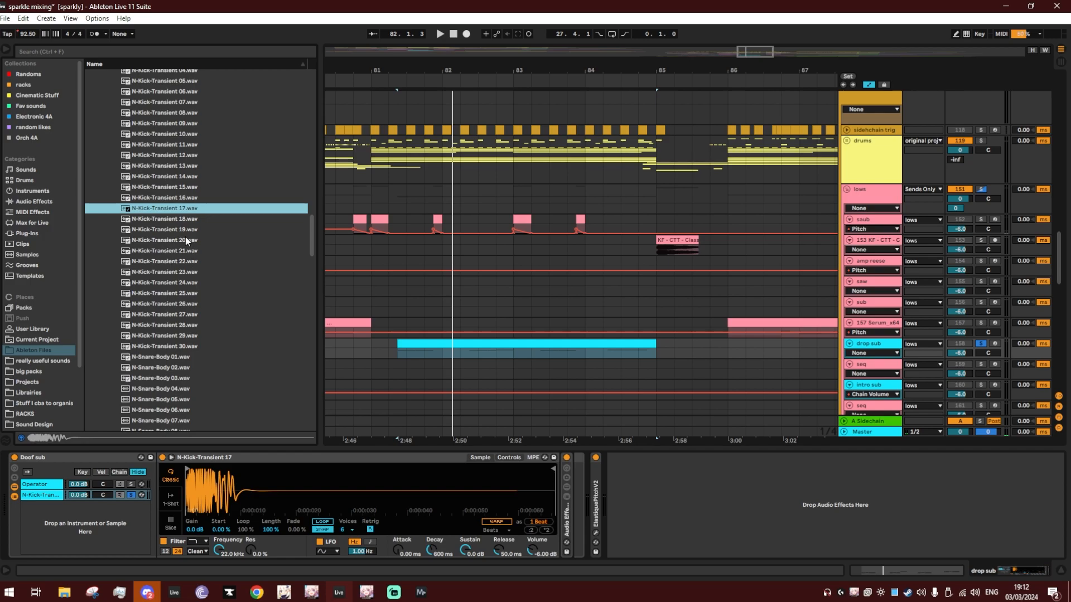
# Play the isolated transient chain from 81.2.3 and unfold its Audio Effect Rack.
pyautogui.press('space')
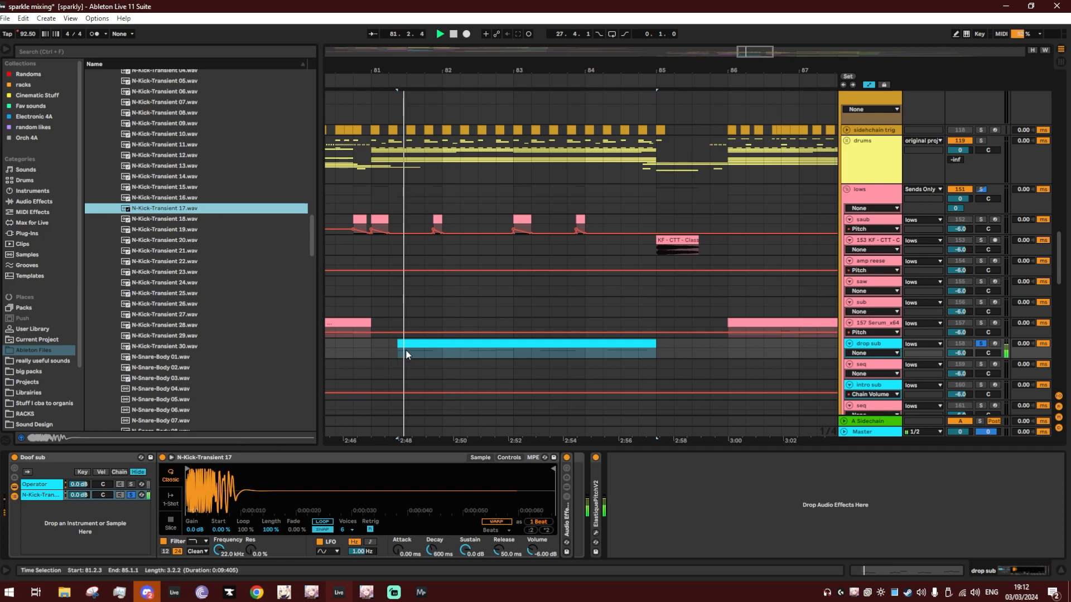
pyautogui.doubleClick(570, 511)
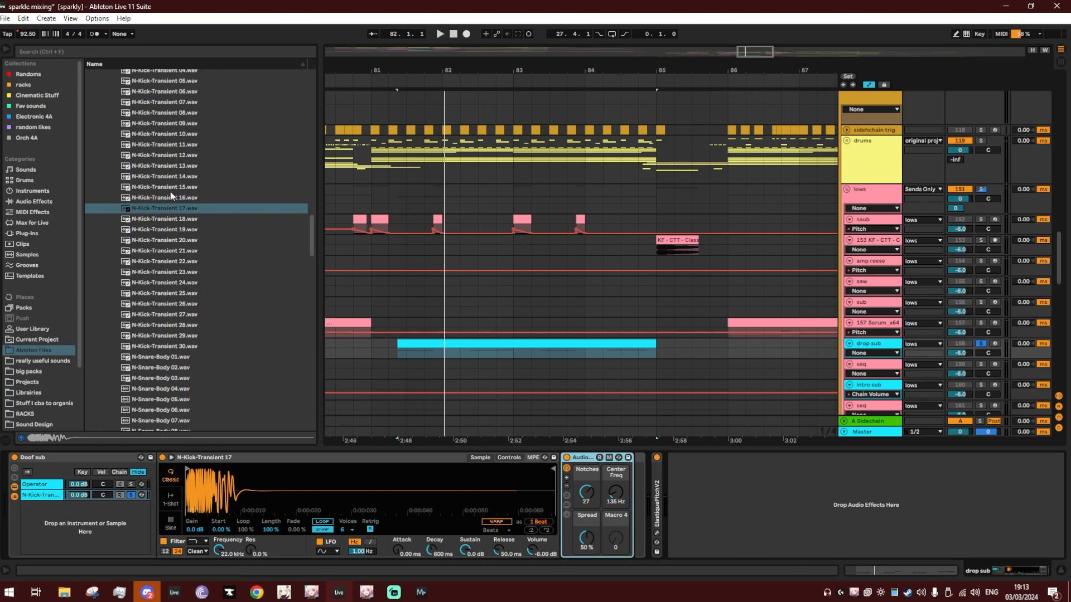
# Look through the sample's parent folders in the browser and collapse the "Stuff I cba to organise" folder.
pyautogui.scroll(3, 183, 290)
pyautogui.scroll(20, 183, 289)
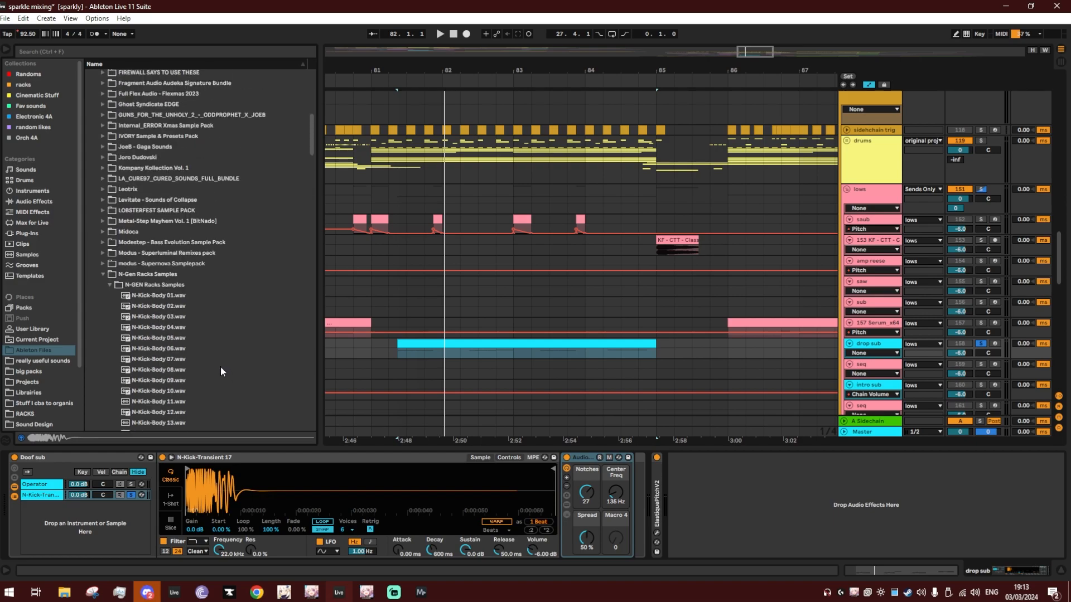
pyautogui.click(162, 398)
pyautogui.scroll(8, 161, 400)
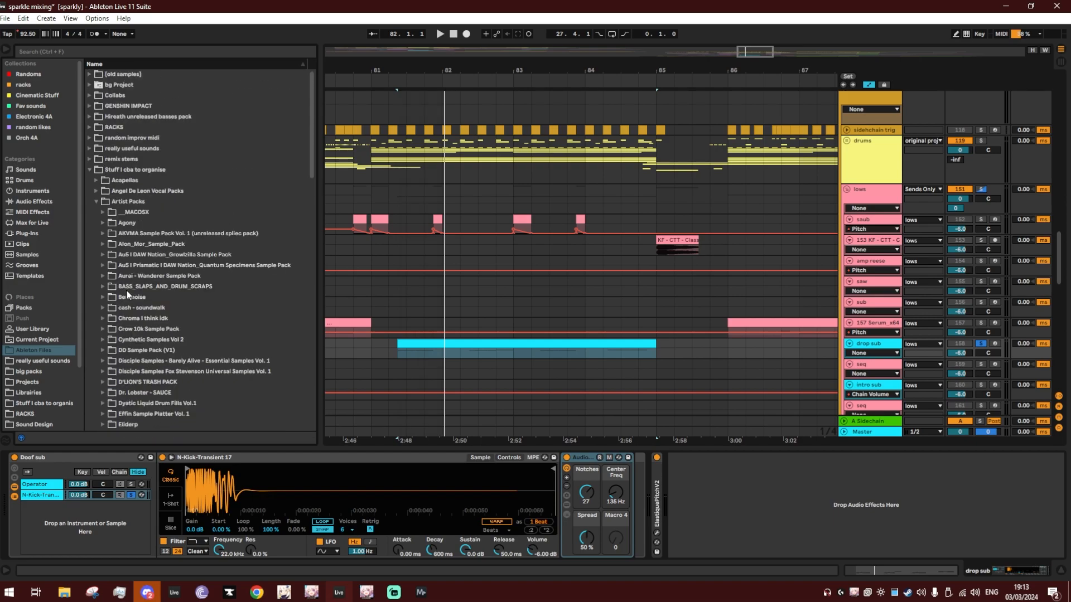
pyautogui.click(128, 171)
pyautogui.click(128, 170)
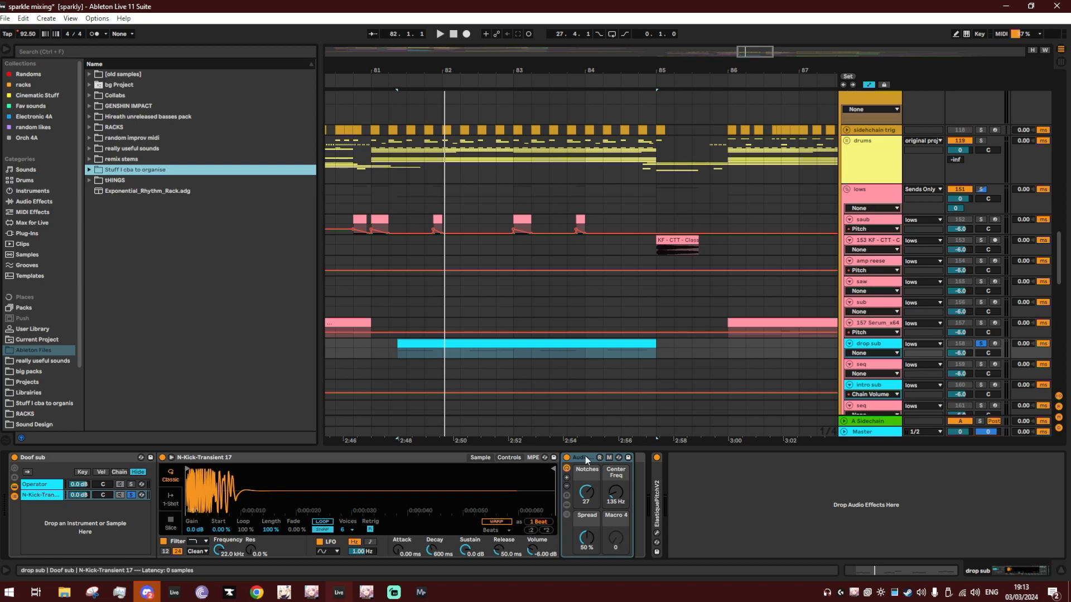
# Show the chains of the transient's Audio Effect Rack, inspect its Phaser-Flanger, and fold that device.
pyautogui.click(567, 504)
pyautogui.click(1019, 571)
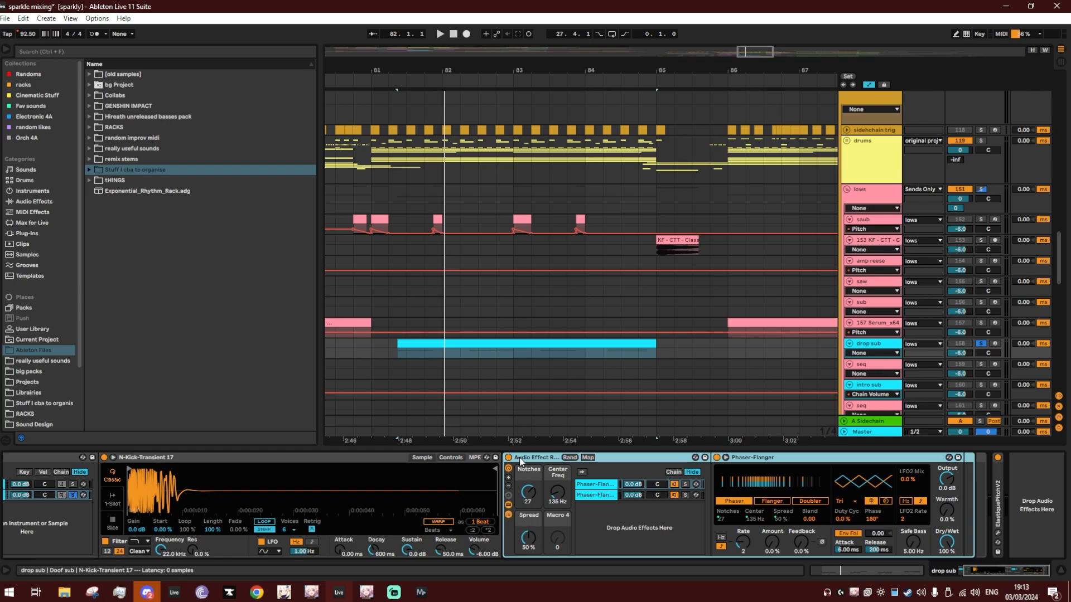
pyautogui.doubleClick(739, 459)
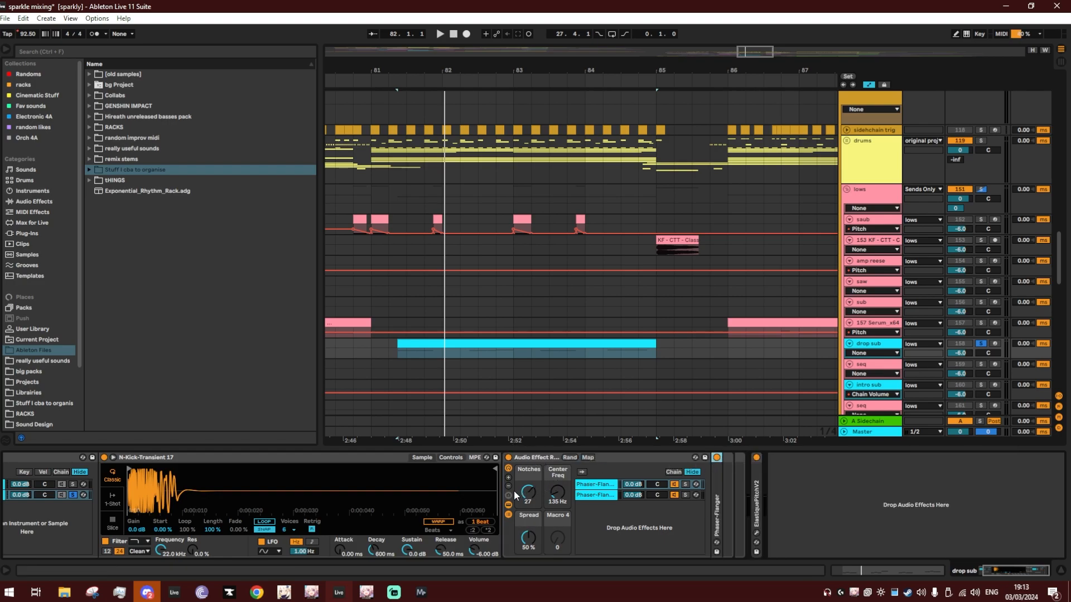
# Play the transient chain from 81.2.3 to compare it with the Audio Effect Rack bypassed and active.
pyautogui.click(420, 341)
pyautogui.press('space')
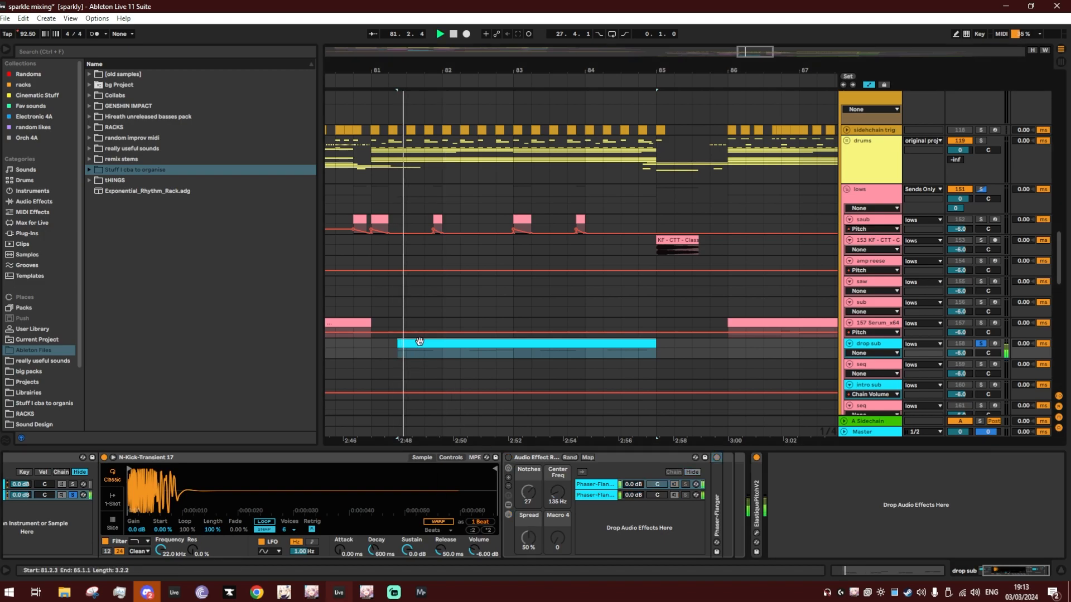
pyautogui.click(508, 458)
pyautogui.press('space')
pyautogui.press('space')
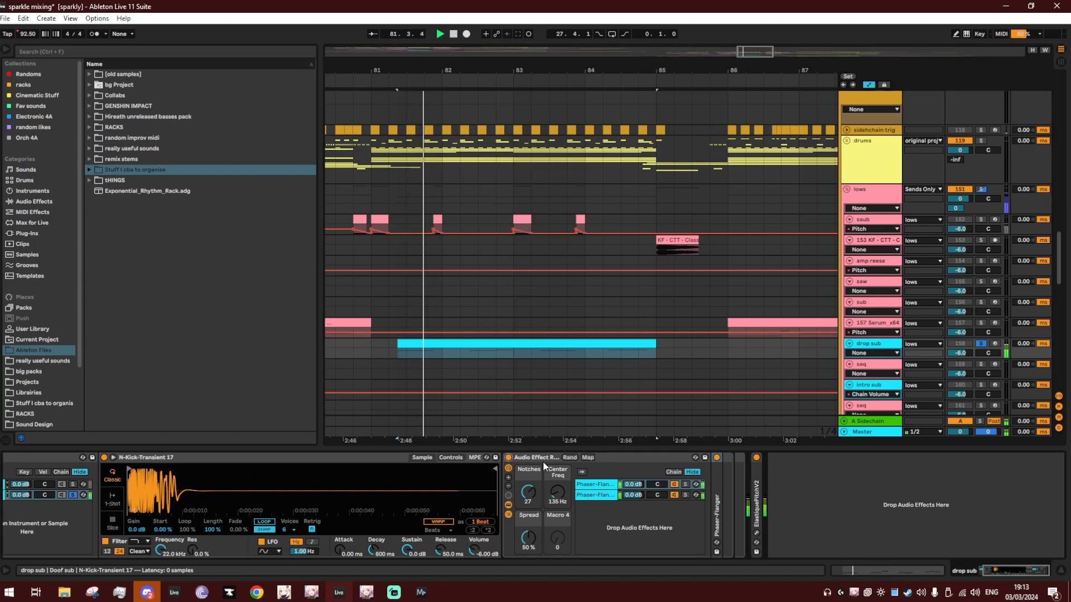
pyautogui.press('space')
pyautogui.moveTo(1001, 571); pyautogui.dragTo(996, 571)
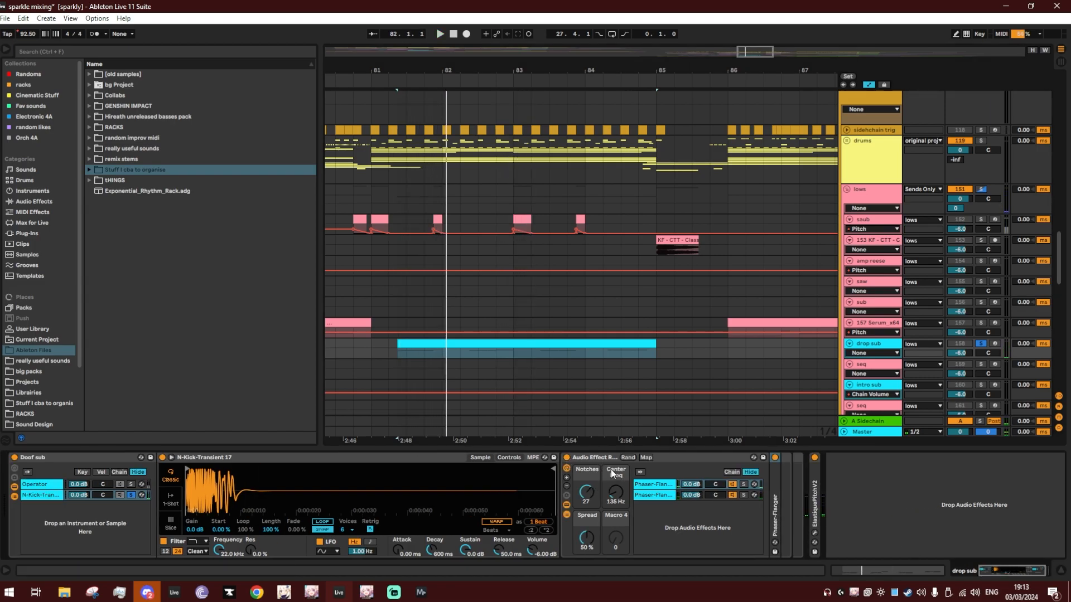
# Play the drop sub from 81.2.3, fold the transient's effect rack and sampler, and unsolo the transient chain.
pyautogui.click(470, 345)
pyautogui.press('space')
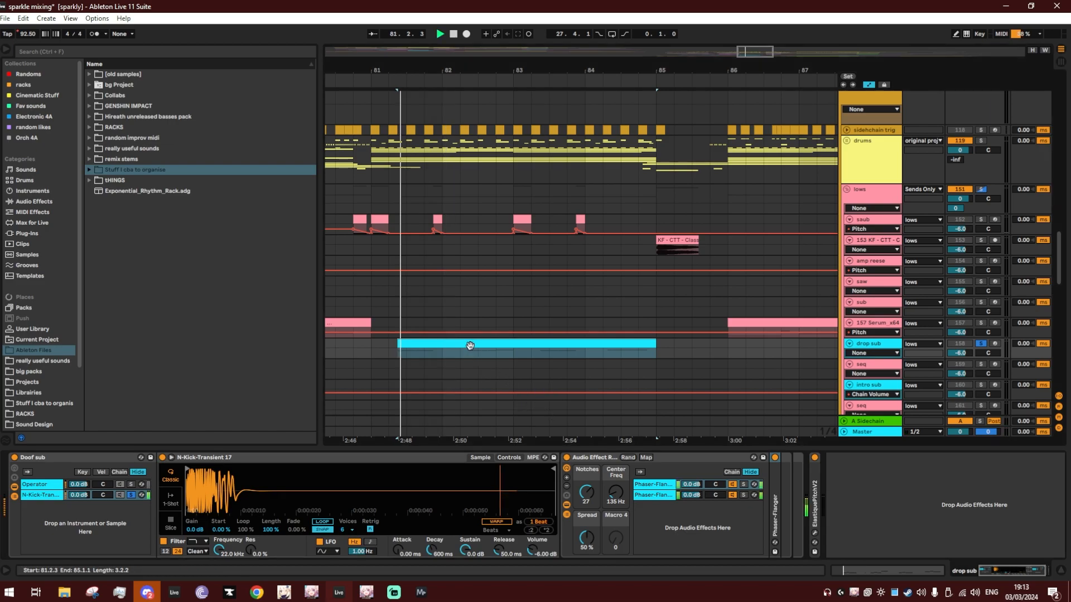
pyautogui.doubleClick(591, 456)
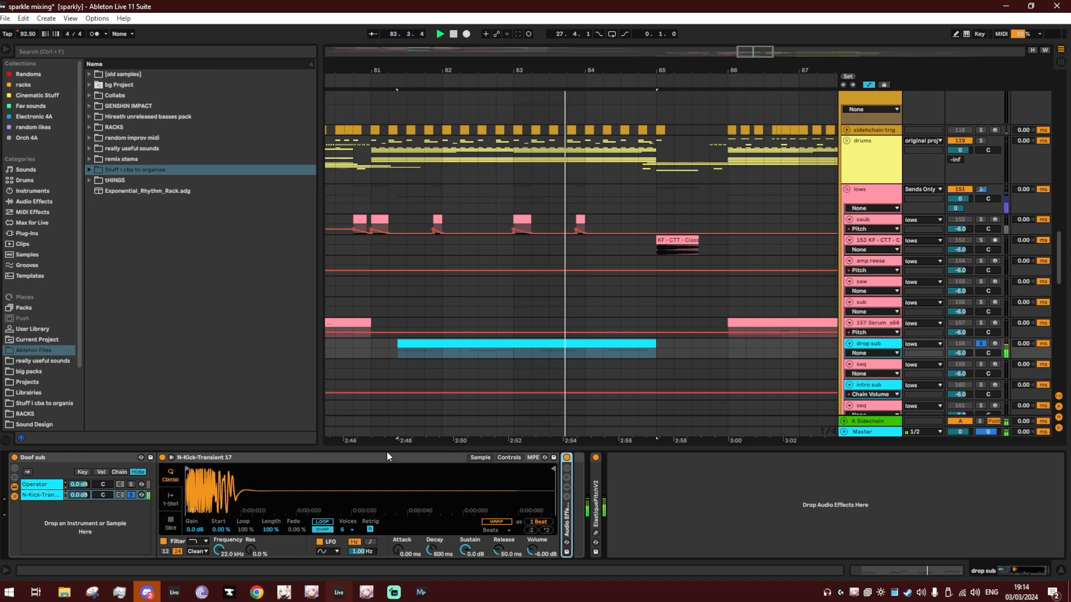
pyautogui.doubleClick(387, 457)
pyautogui.press('space')
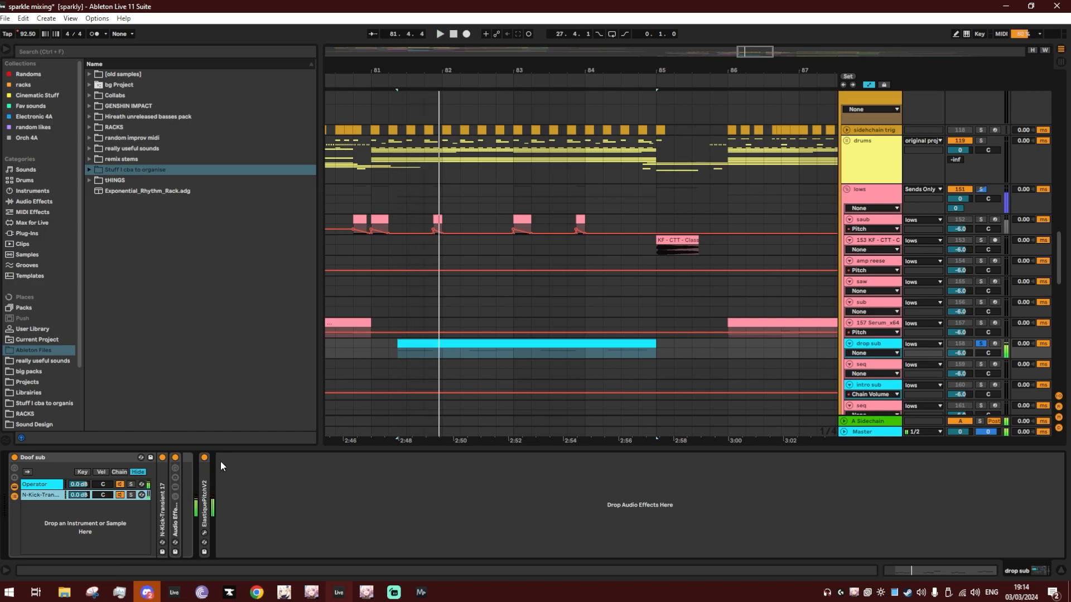
# Fold the original project and drums groups and place the insert marker at 17.1.1 in the main arrangement.
pyautogui.click(208, 480)
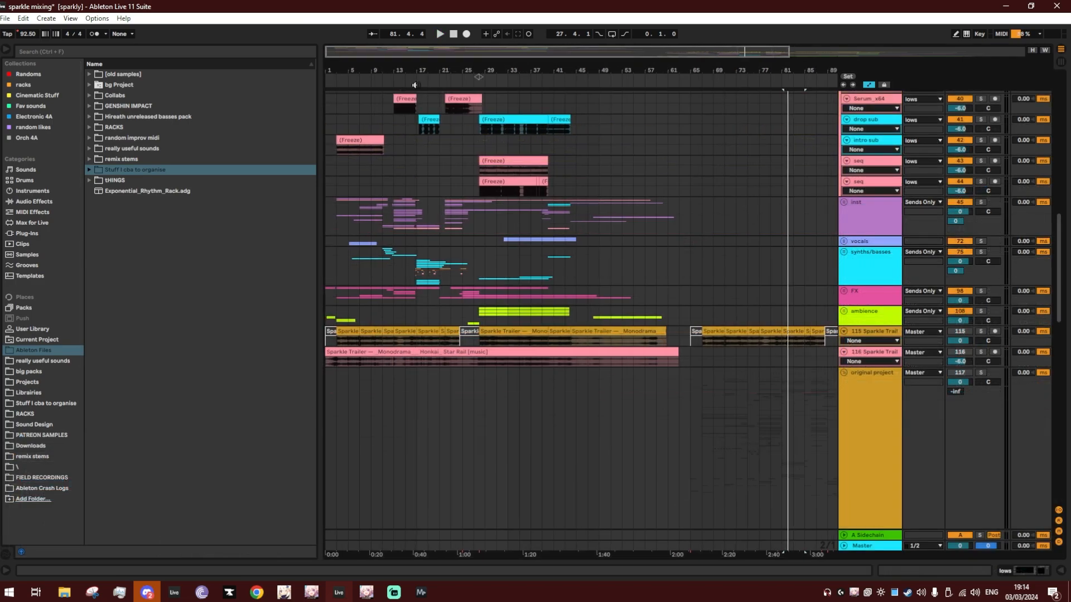
pyautogui.scroll(4, 409, 244)
pyautogui.scroll(4, 408, 245)
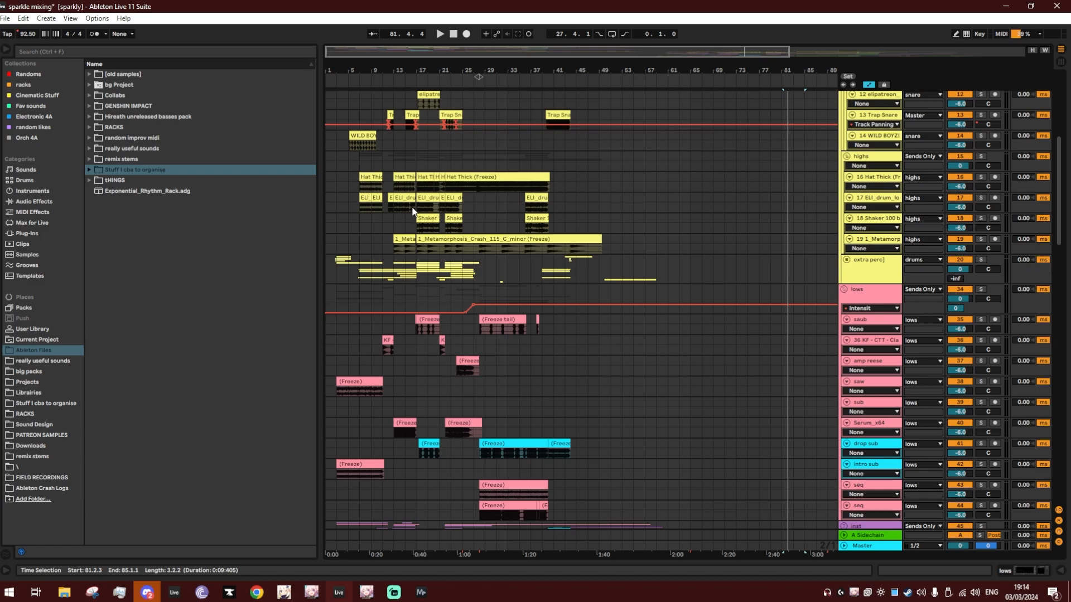
pyautogui.click(416, 208)
pyautogui.moveTo(418, 71); pyautogui.dragTo(418, 107)
pyautogui.scroll(3, 475, 236)
pyautogui.scroll(3, 476, 236)
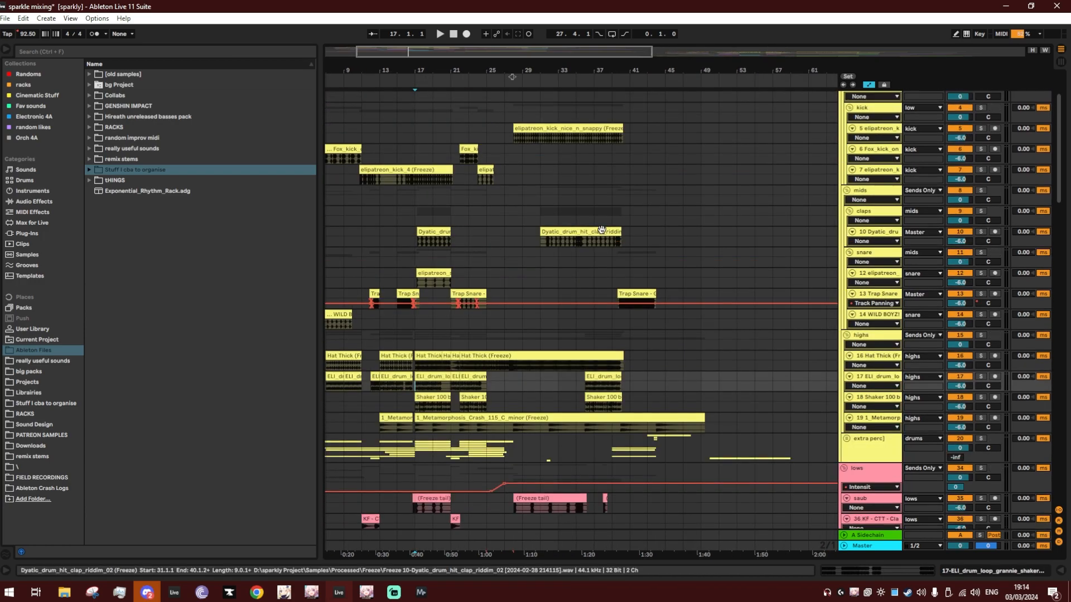
pyautogui.click(845, 107)
pyautogui.scroll(-3, 501, 253)
pyautogui.moveTo(422, 78); pyautogui.dragTo(422, 123)
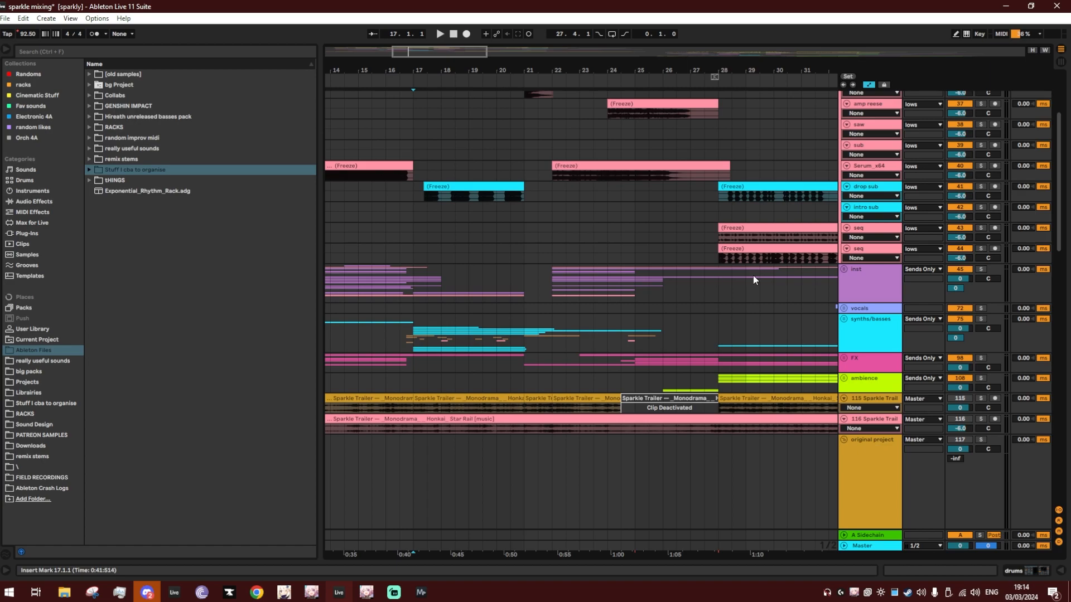
# Expand the inst group and play its brass tracks from 17.1.1.
pyautogui.click(844, 269)
pyautogui.scroll(-5, 677, 308)
pyautogui.scroll(-3, 657, 327)
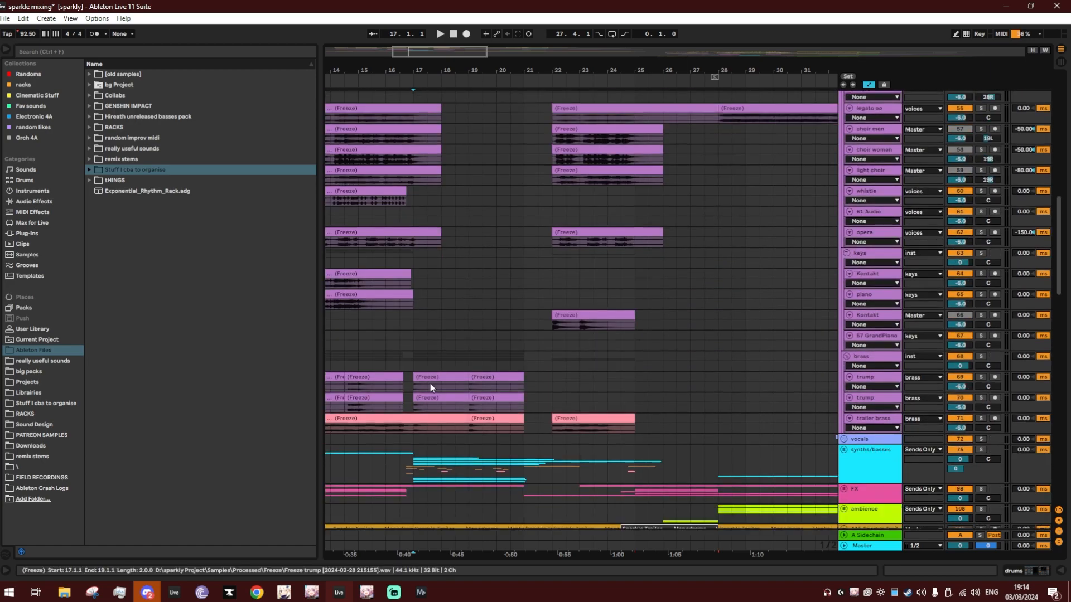
pyautogui.click(461, 367)
pyautogui.press('space')
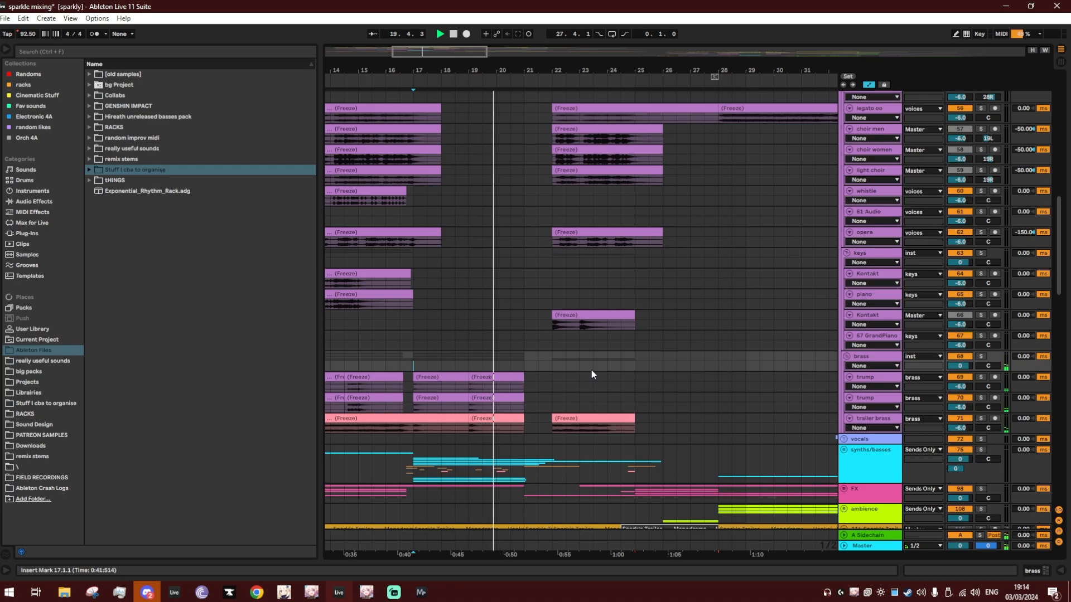
# Fold and unsolo the inst group, and fold the lows group.
pyautogui.scroll(15, 778, 395)
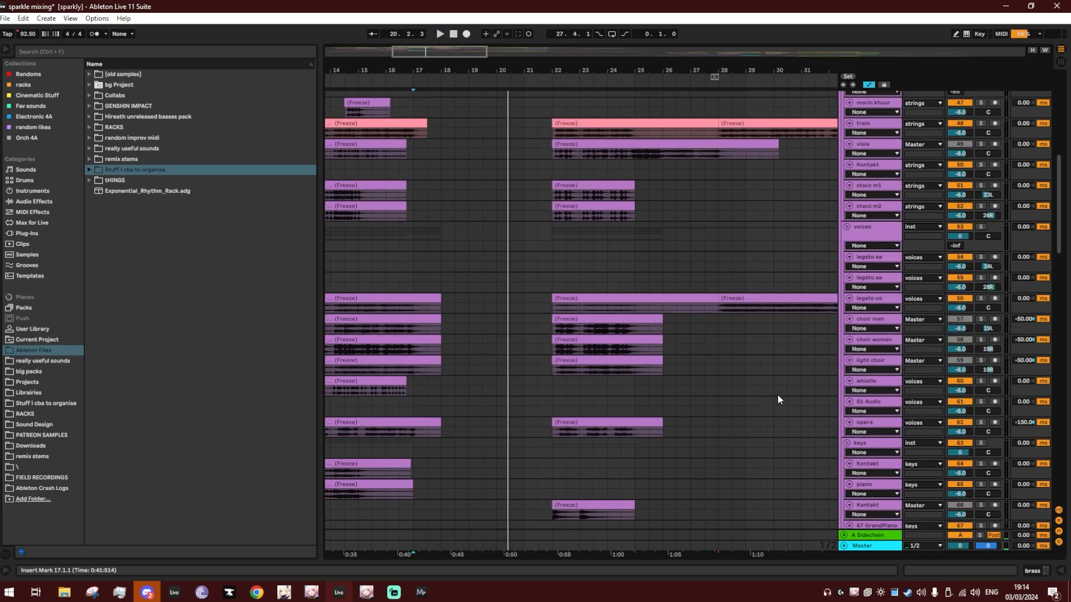
pyautogui.click(844, 393)
pyautogui.click(981, 393)
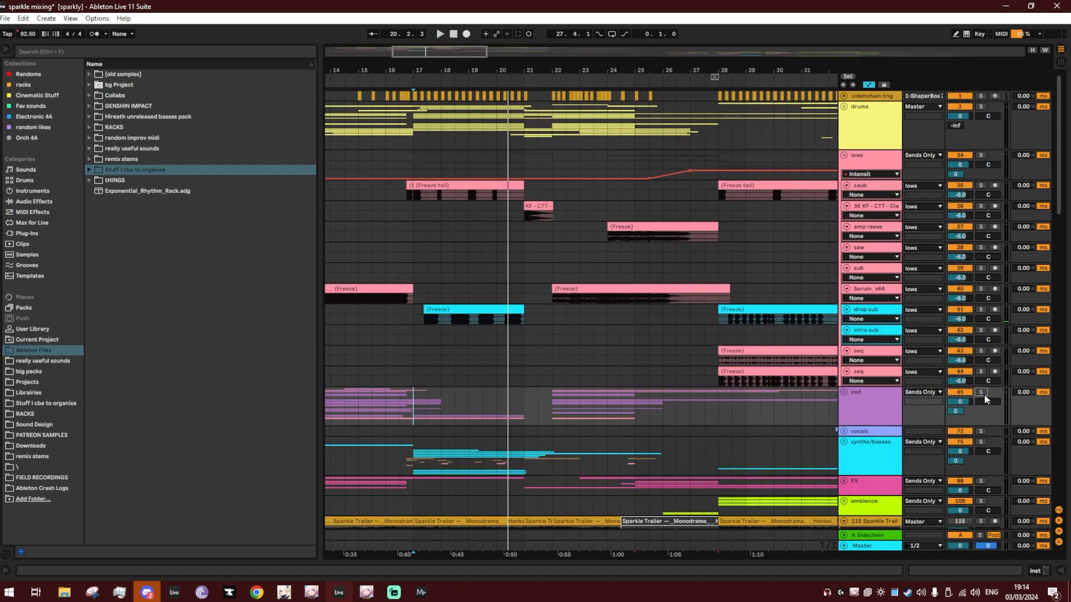
pyautogui.click(844, 156)
# Solo and expand the synths/basses group and play its layers from 17.1.1.
pyautogui.press('space')
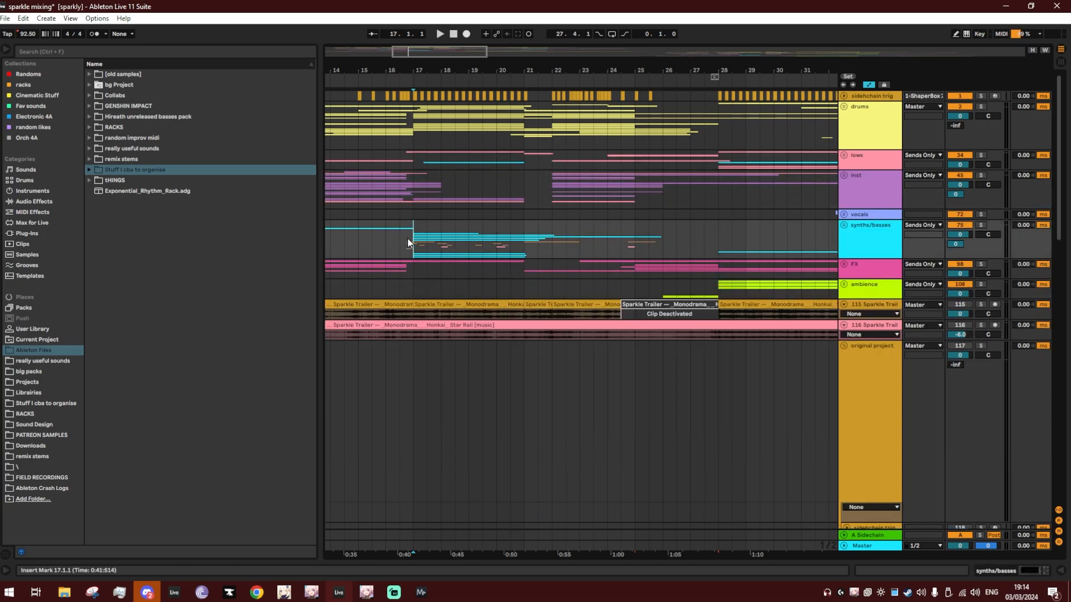
pyautogui.click(981, 225)
pyautogui.click(844, 224)
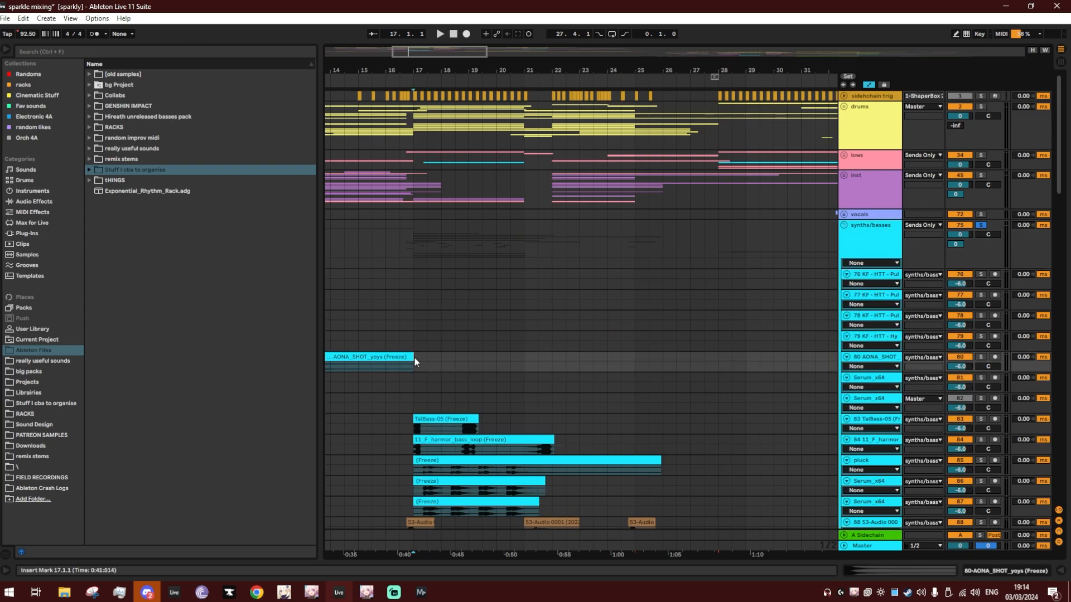
pyautogui.scroll(-3, 414, 357)
pyautogui.press('space')
pyautogui.moveTo(438, 71); pyautogui.dragTo(414, 118)
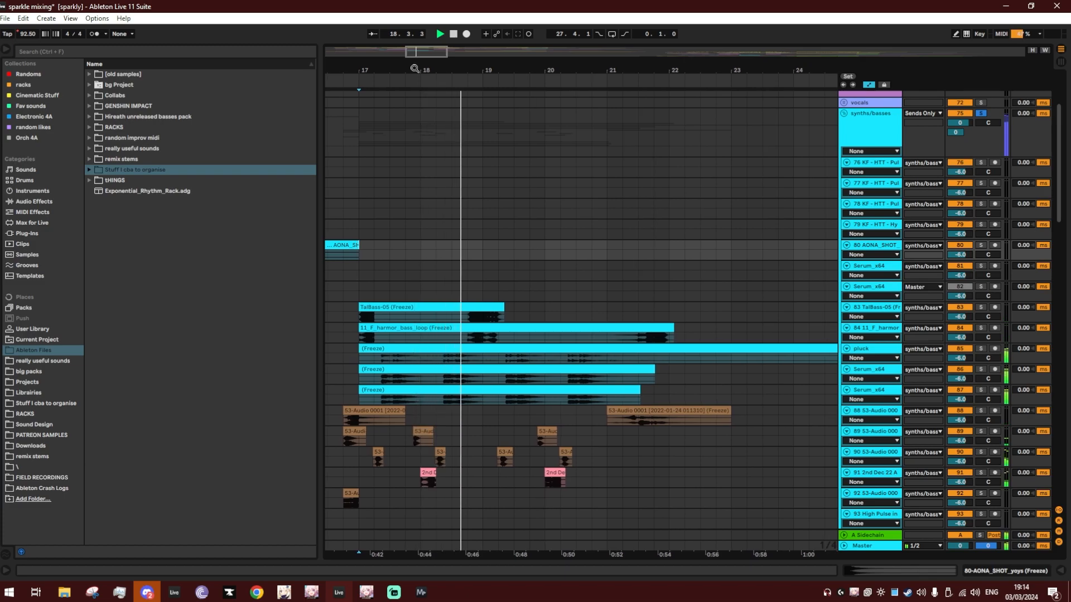
pyautogui.scroll(-6, 517, 157)
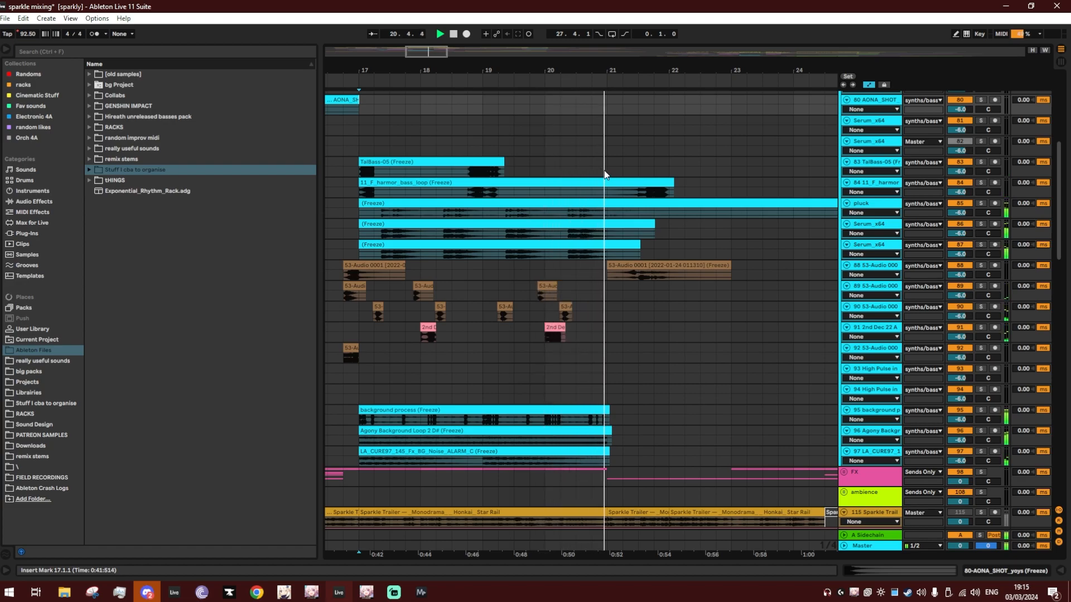
# In the original project's synths around bar 81, solo the TalBass-05 track and reveal its first clip's sample in the browser.
pyautogui.moveTo(643, 72); pyautogui.dragTo(518, 34)
pyautogui.moveTo(632, 71); pyautogui.dragTo(426, 22)
pyautogui.press('space')
pyautogui.scroll(-12, 696, 338)
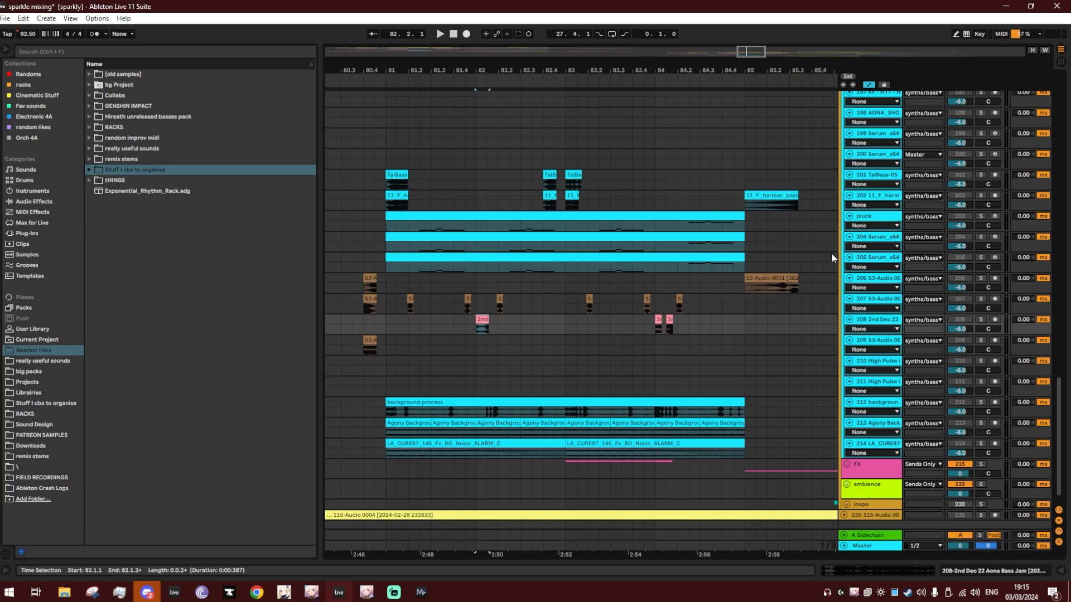
pyautogui.click(981, 176)
pyautogui.rightClick(402, 181)
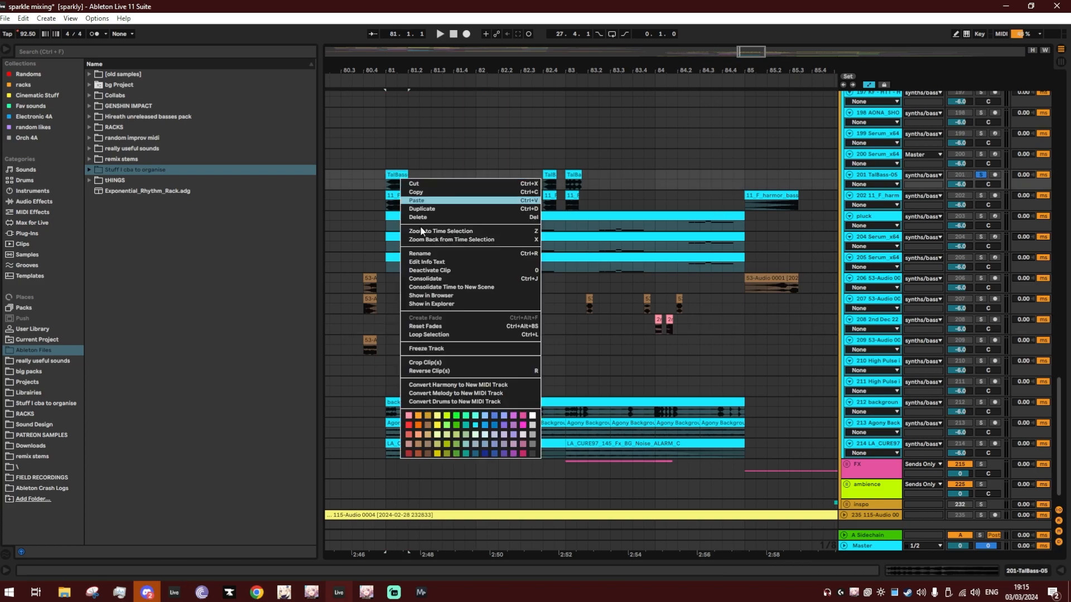
pyautogui.click(430, 296)
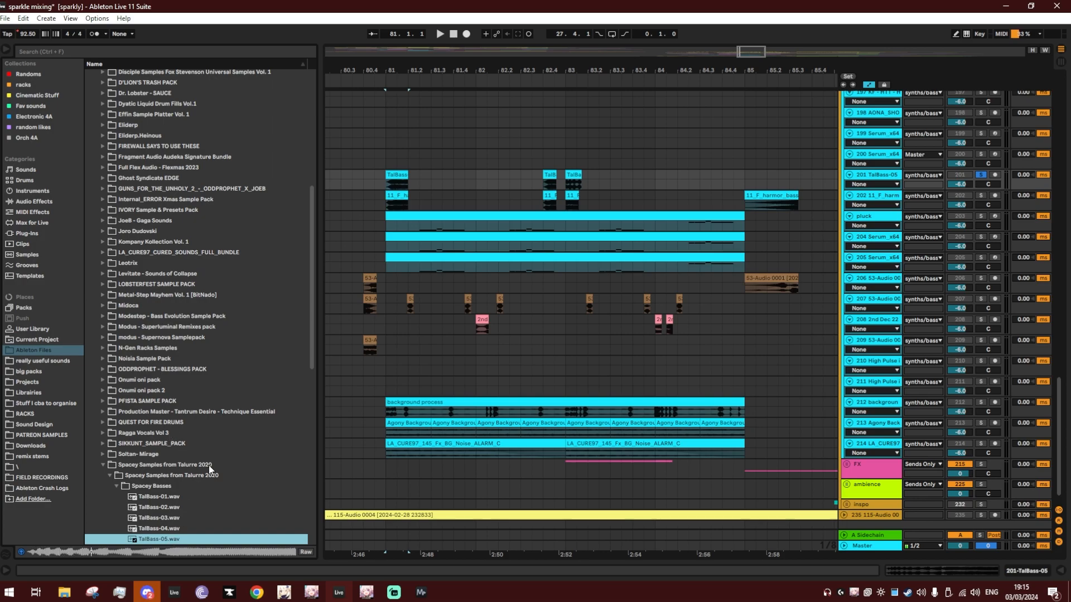
# Play the TalBass-05 clip at 81.1.1, open its clip details and shrink the detail area.
pyautogui.click(401, 175)
pyautogui.press('space')
pyautogui.doubleClick(403, 176)
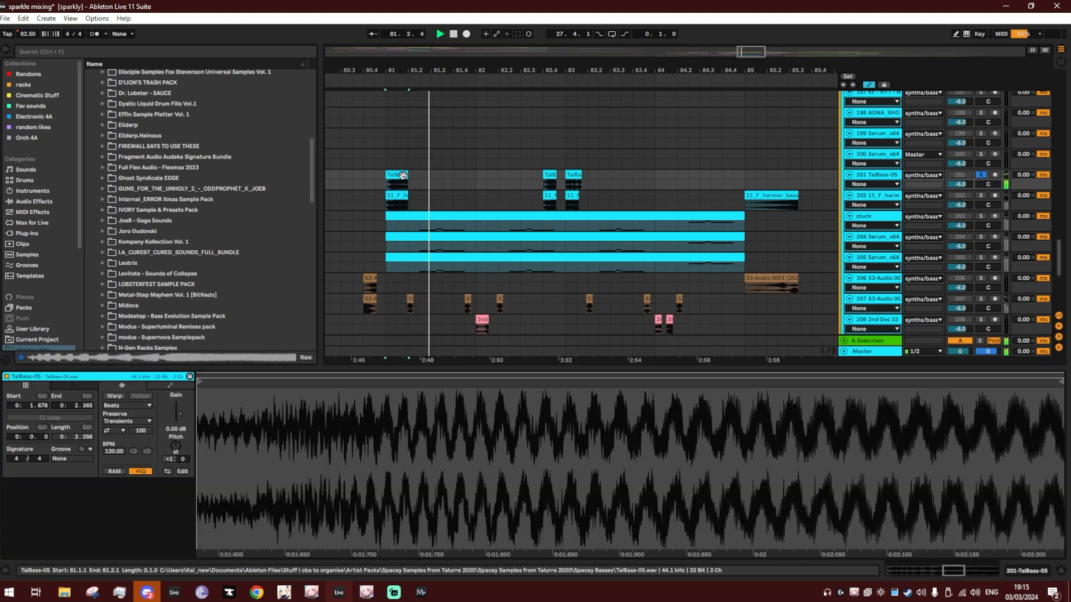
pyautogui.press('space')
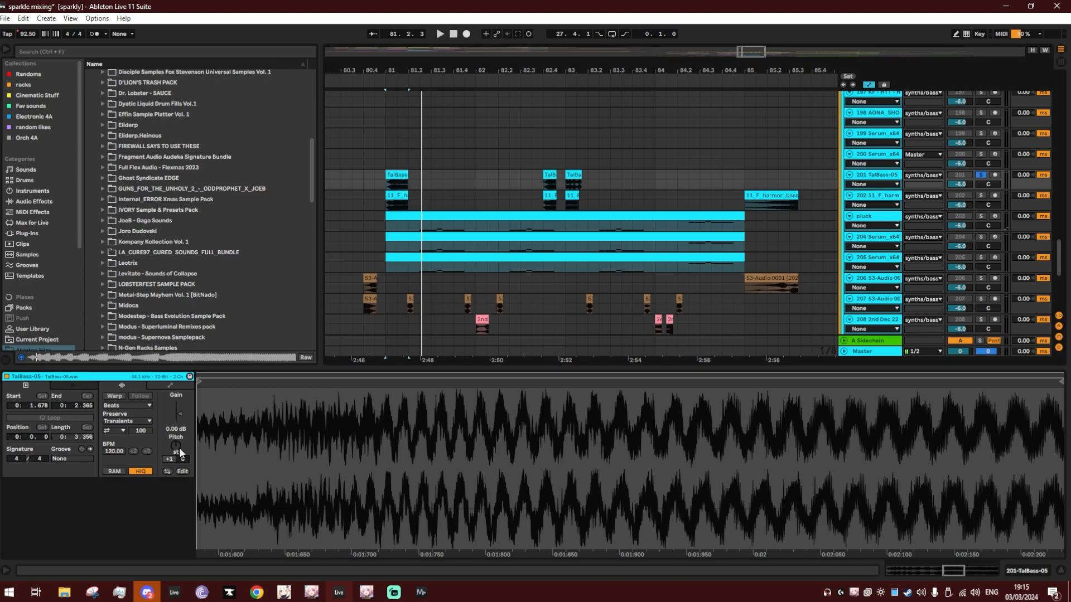
pyautogui.click(268, 327)
pyautogui.moveTo(238, 368); pyautogui.dragTo(246, 448)
pyautogui.press('space')
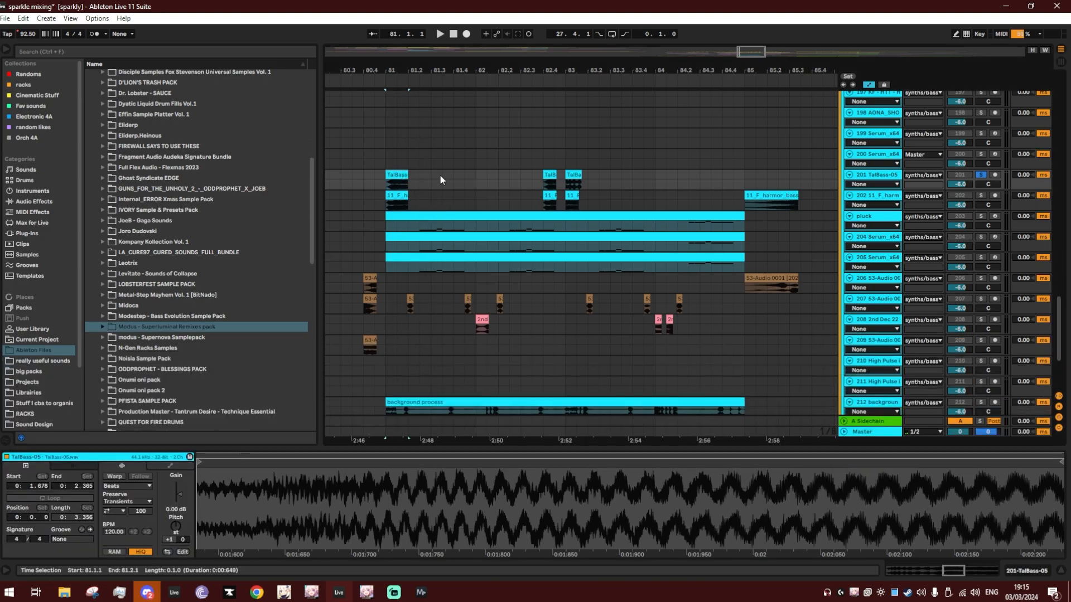
# Extend the TalBass-05 clips starting at 82.4.1 and 83.1.1 to end at 83.1.1 and 83.2.1, and play them.
pyautogui.click(400, 196)
pyautogui.moveTo(556, 174); pyautogui.dragTo(565, 176)
pyautogui.press('space')
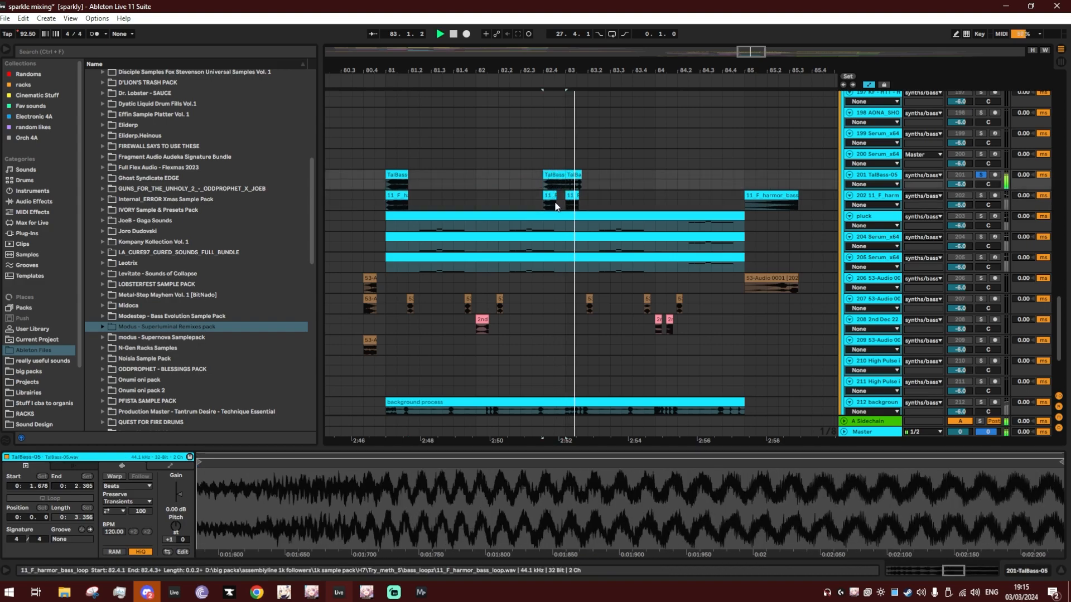
pyautogui.click(581, 175)
pyautogui.hotkey('ctrl', 'l')
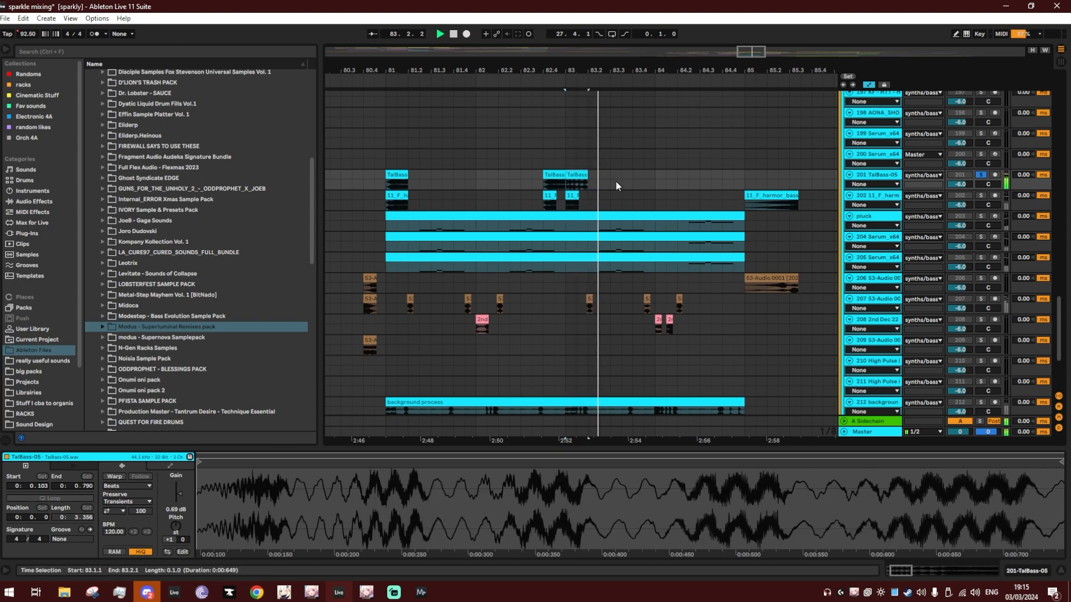
pyautogui.press('space')
# Solo the 11_F_harmor_bass_loop track and reveal its first clip's sample in the browser.
pyautogui.click(454, 202)
pyautogui.rightClick(403, 197)
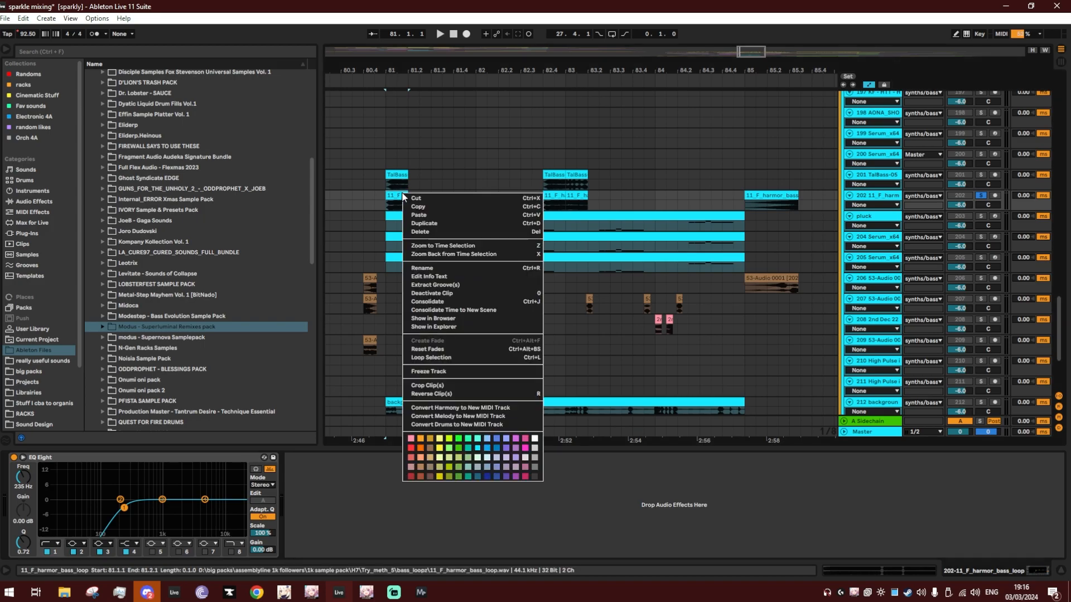
pyautogui.click(433, 318)
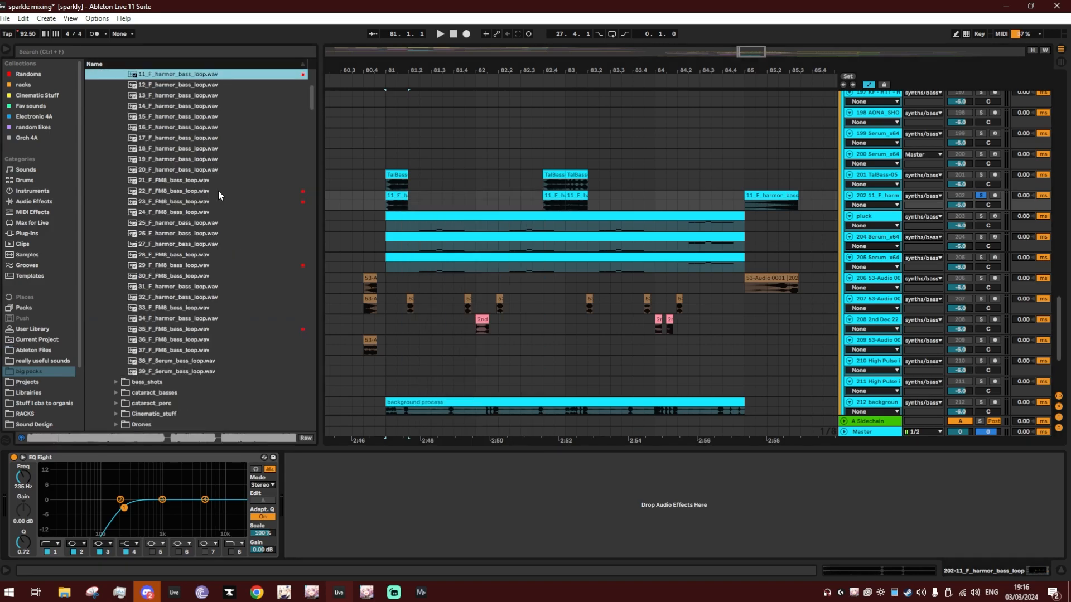
# Play the soloed 11_F_harmor_bass_loop clips at 81.1.1 and 82.4.1.
pyautogui.click(402, 197)
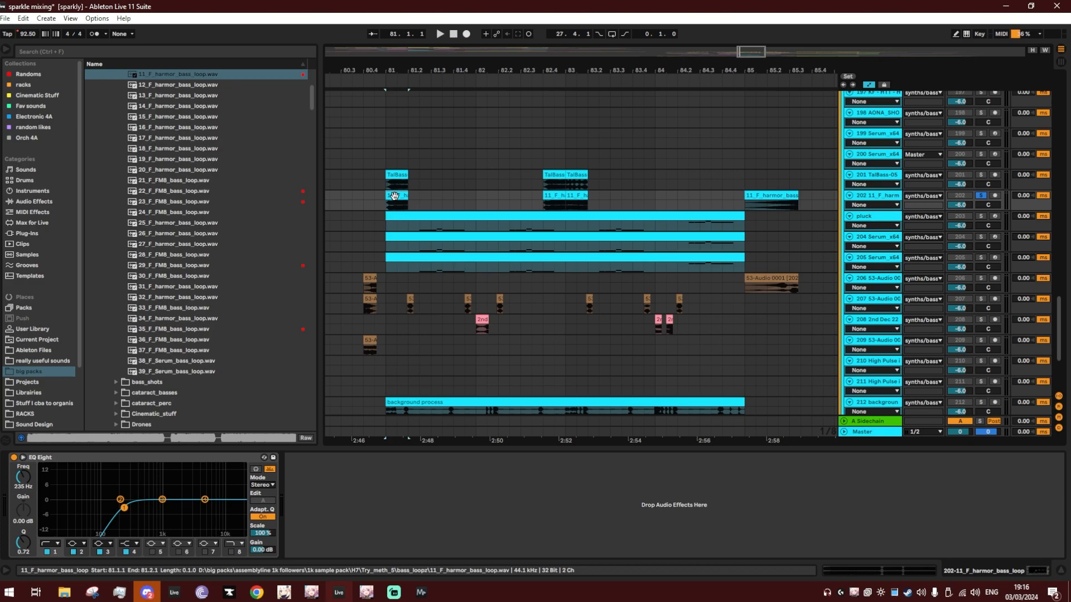
pyautogui.press('space')
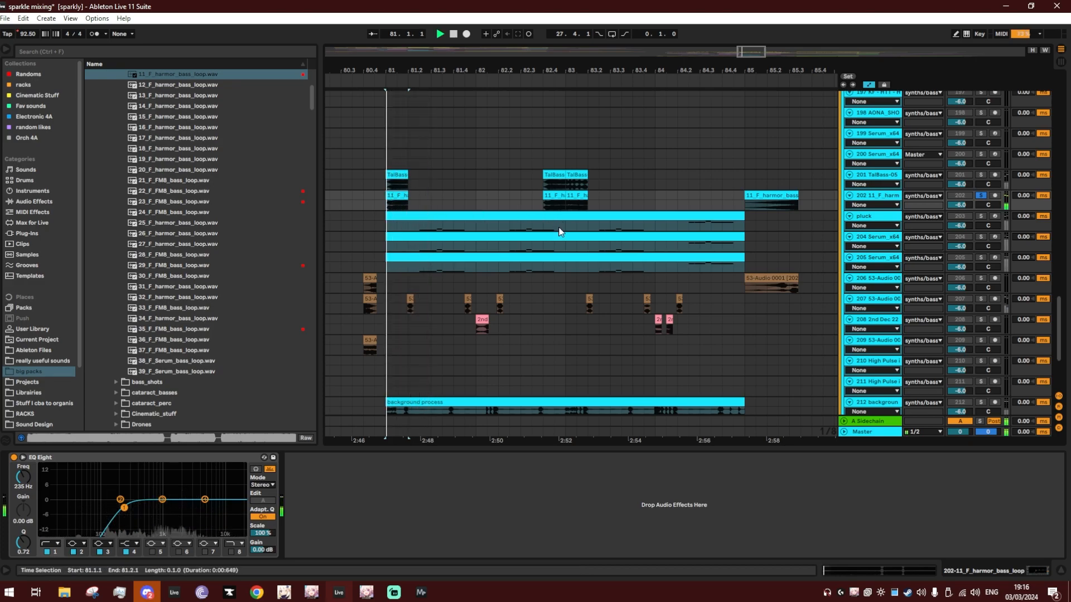
pyautogui.click(555, 197)
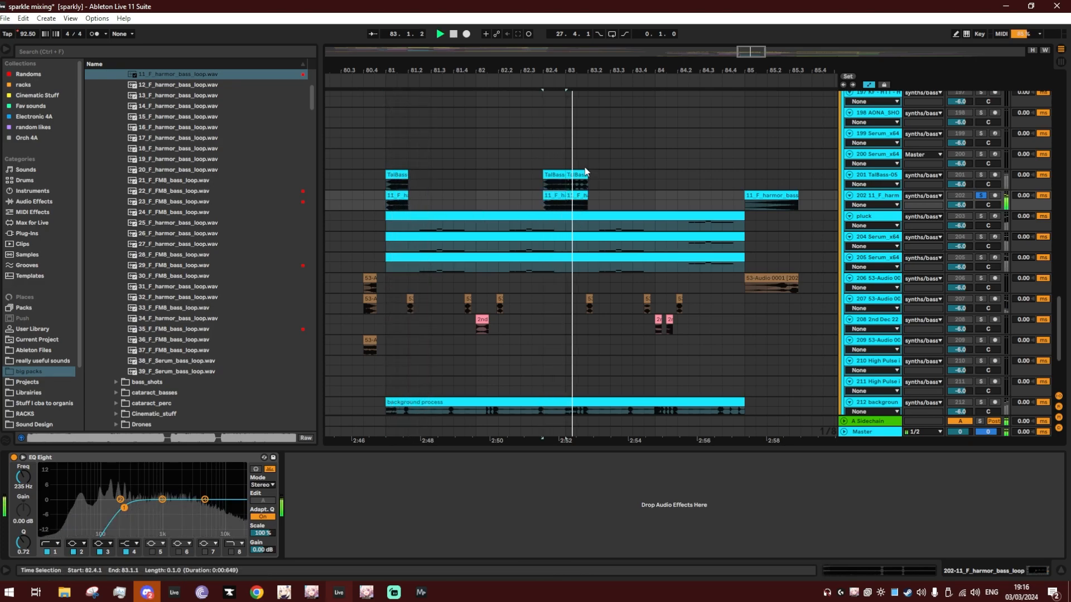
pyautogui.press('space')
pyautogui.press('space')
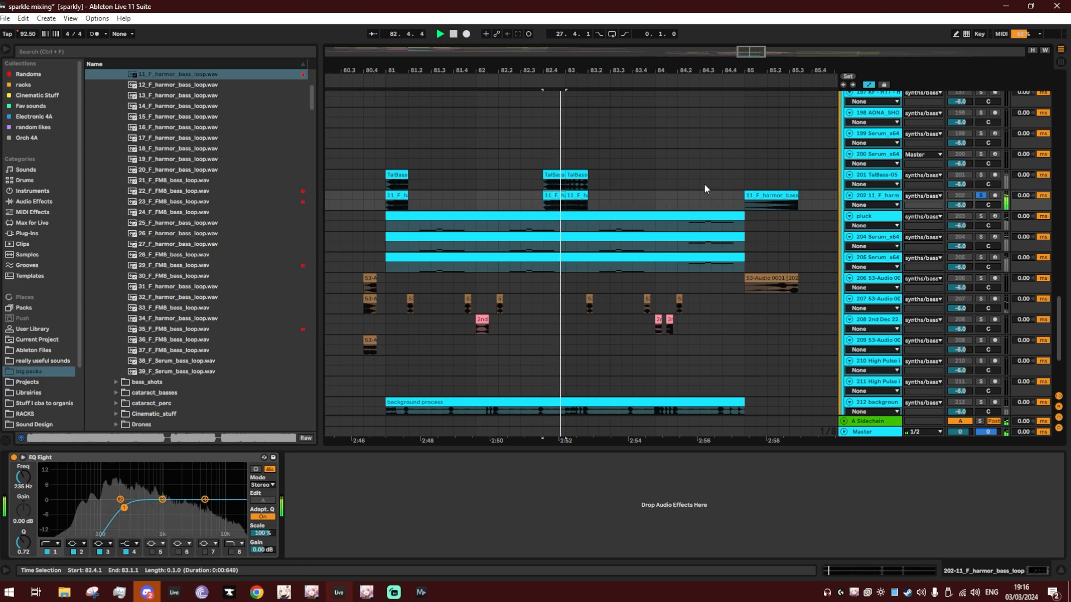
pyautogui.press('space')
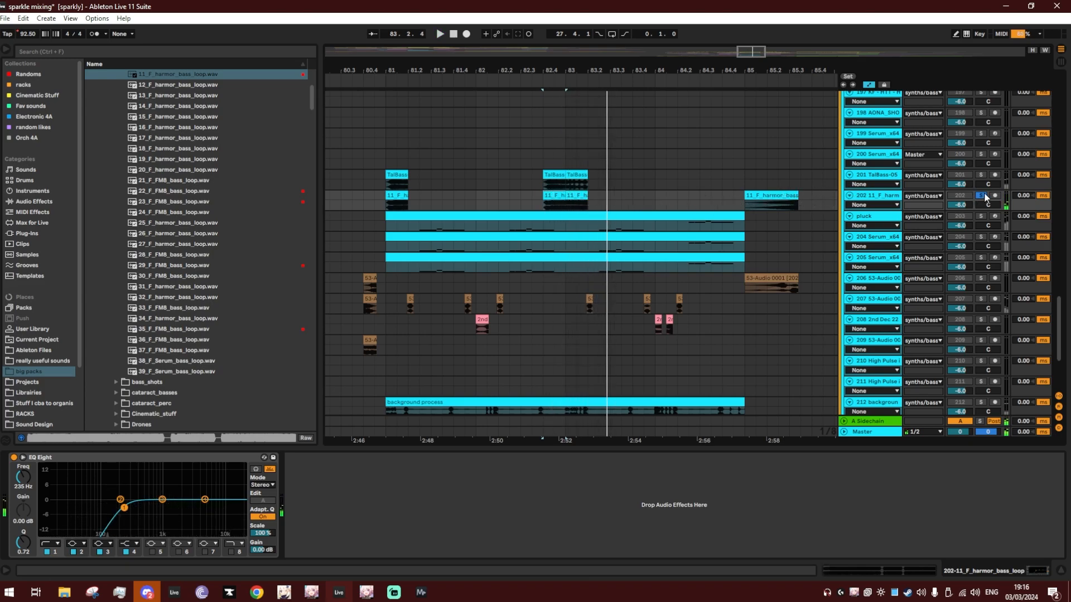
# Play the 11_F_harmor_bass_loop clip at 85.1.1, try to extend its end, and hide the detail area.
pyautogui.scroll(3, 737, 239)
pyautogui.click(792, 298)
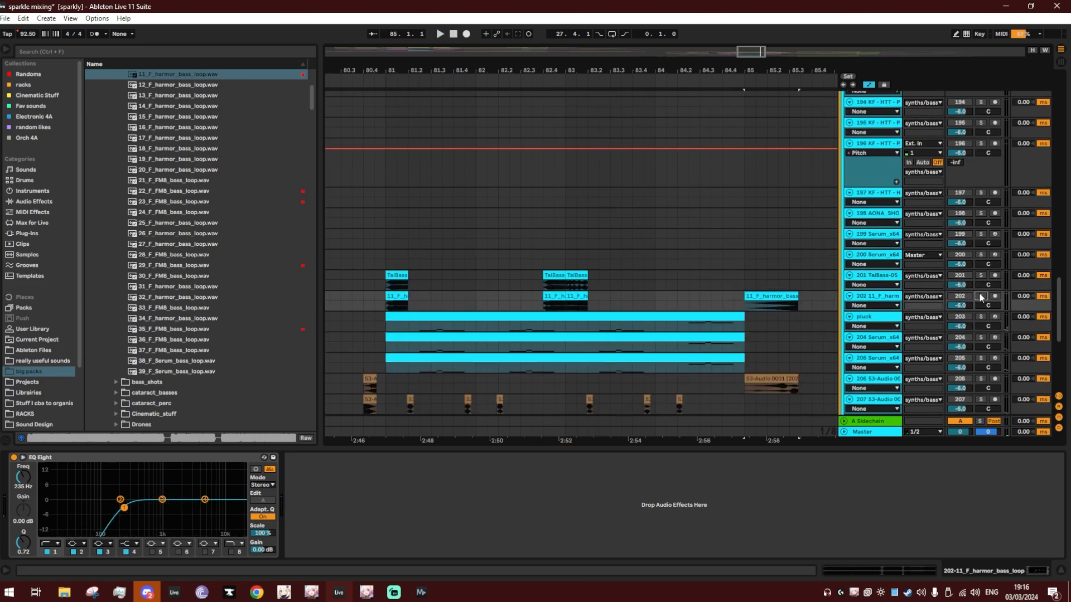
pyautogui.press('space')
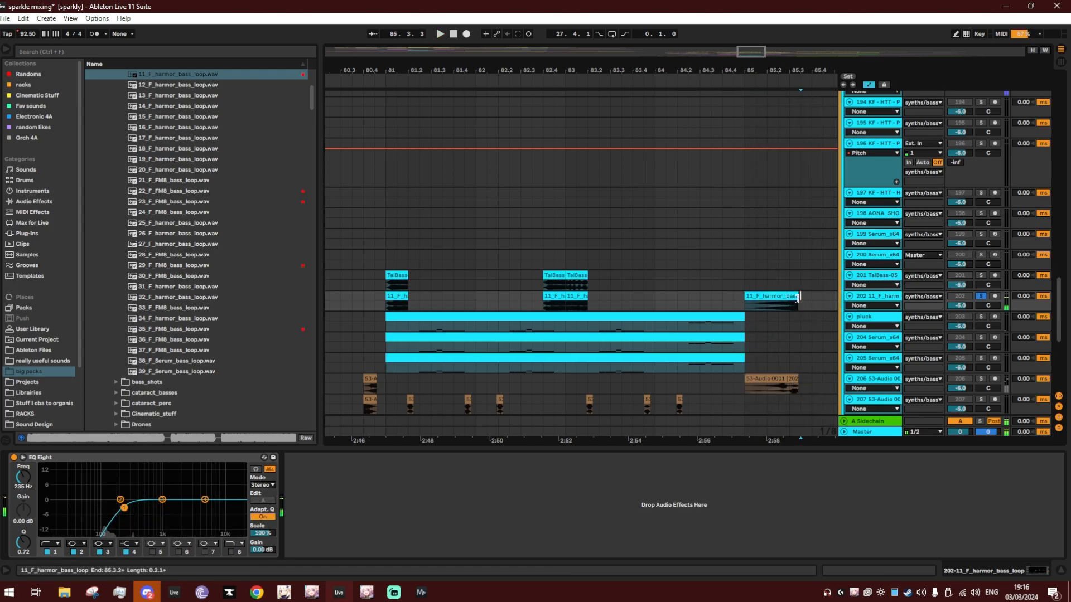
pyautogui.moveTo(798, 301); pyautogui.dragTo(775, 298)
pyautogui.hotkey('ctrl', 'alt', 'l')
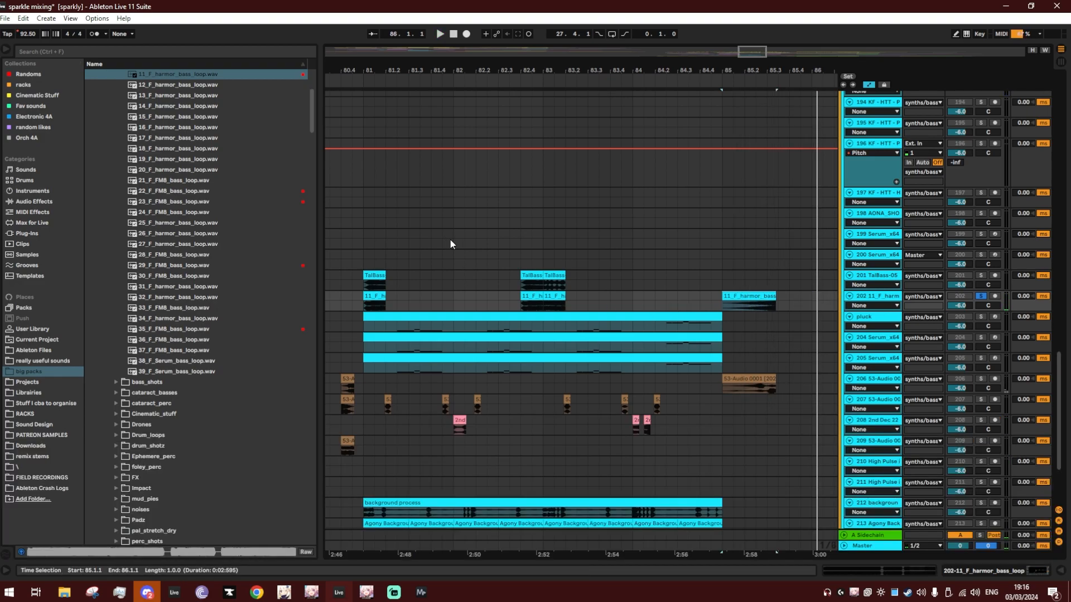
# Show the pluck track's Serum device, solo the track and play it from 81.2.3.
pyautogui.scroll(-4, 423, 320)
pyautogui.moveTo(429, 71); pyautogui.dragTo(474, 65)
pyautogui.doubleClick(869, 200)
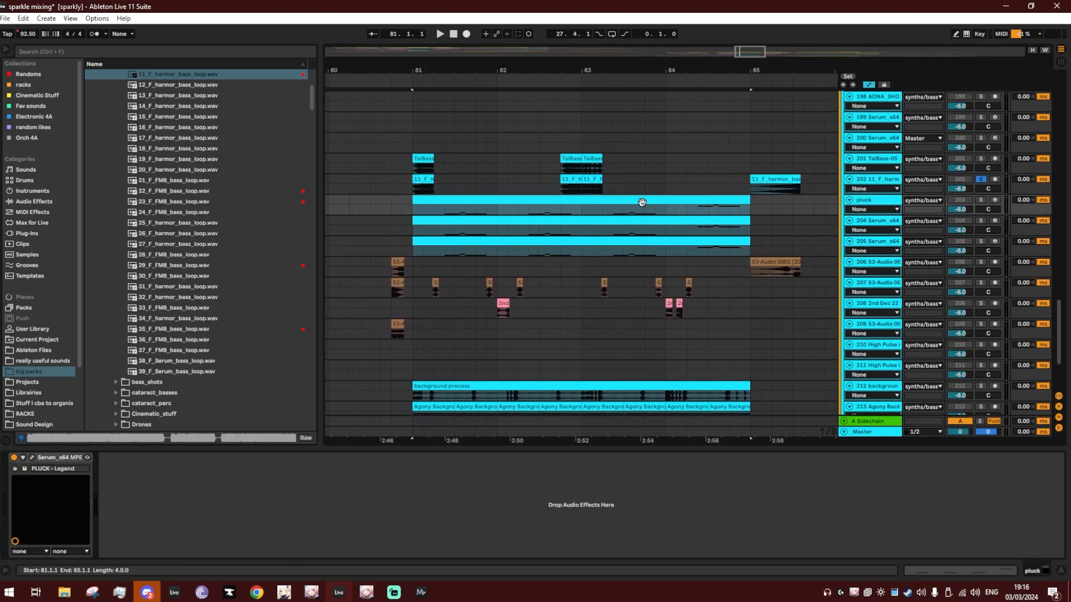
pyautogui.click(455, 210)
pyautogui.press('space')
pyautogui.click(445, 210)
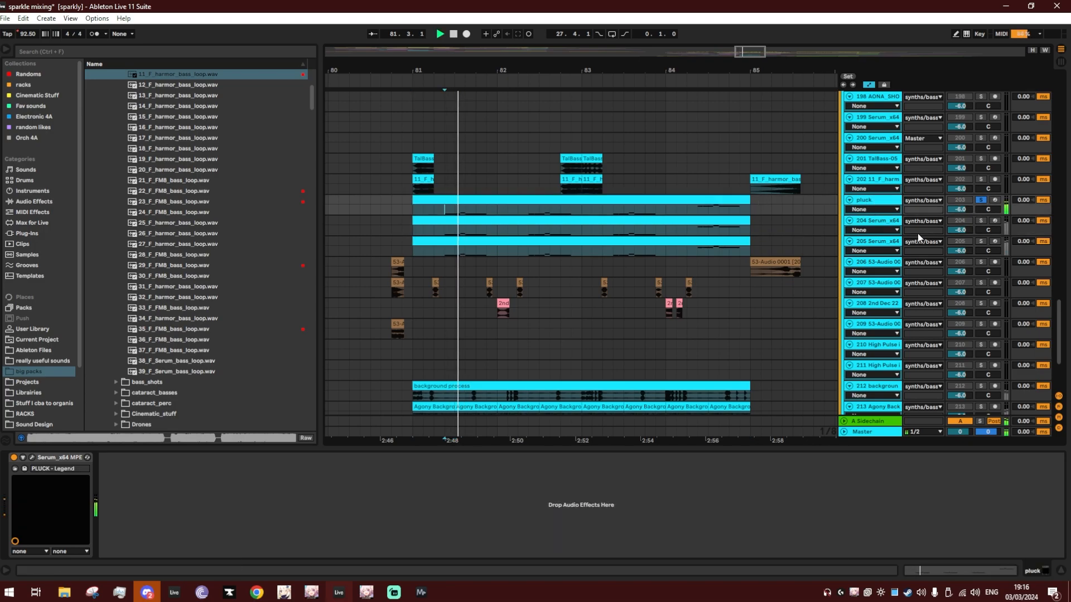
# Play the 204 and 205 Serum_x64 layers soloed one after the other, and return the solo to pluck.
pyautogui.click(980, 221)
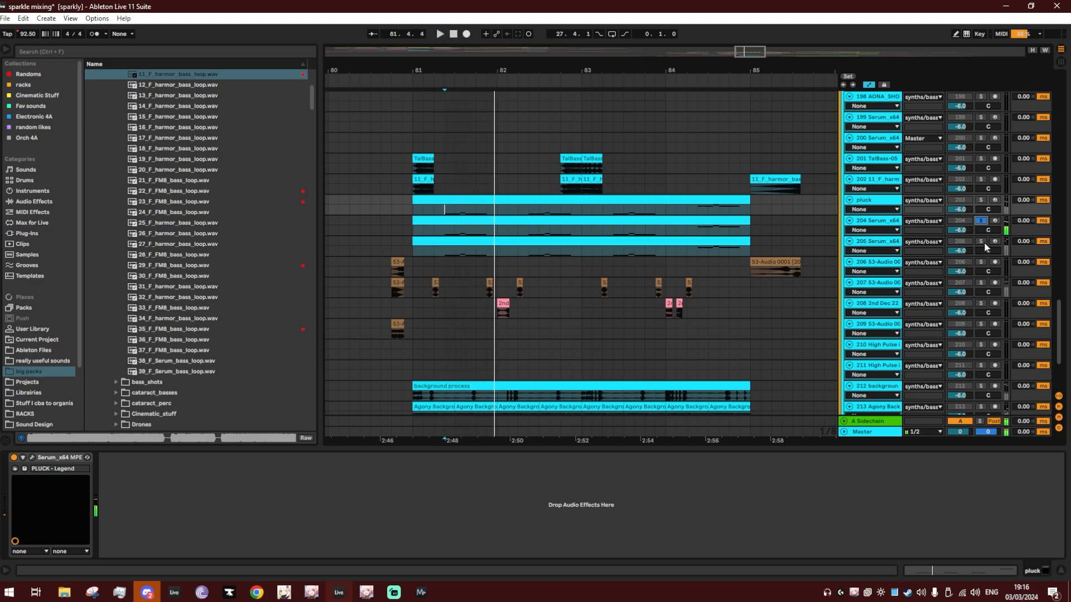
pyautogui.press('space')
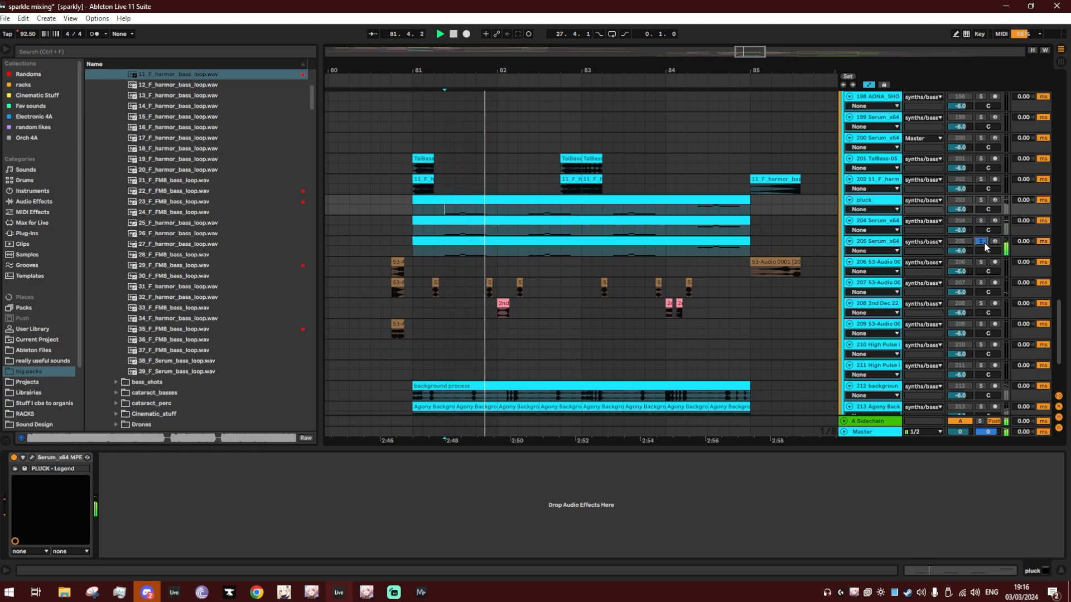
pyautogui.press('space')
pyautogui.click(981, 200)
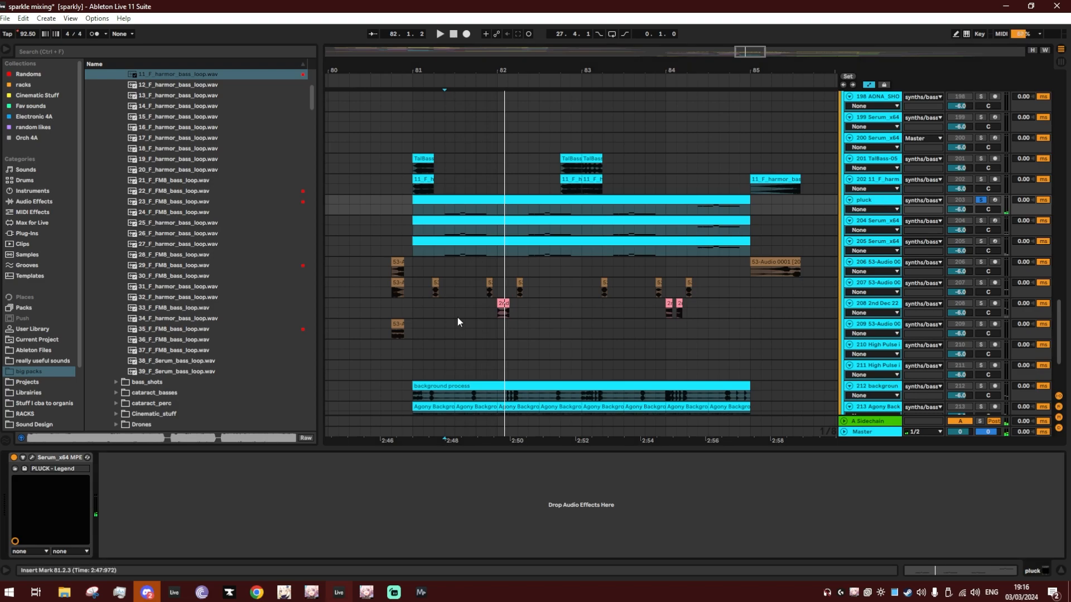
# Open the pluck track's Serum plug-in window, move it clear of the arrangement and show its effects page.
pyautogui.click(32, 457)
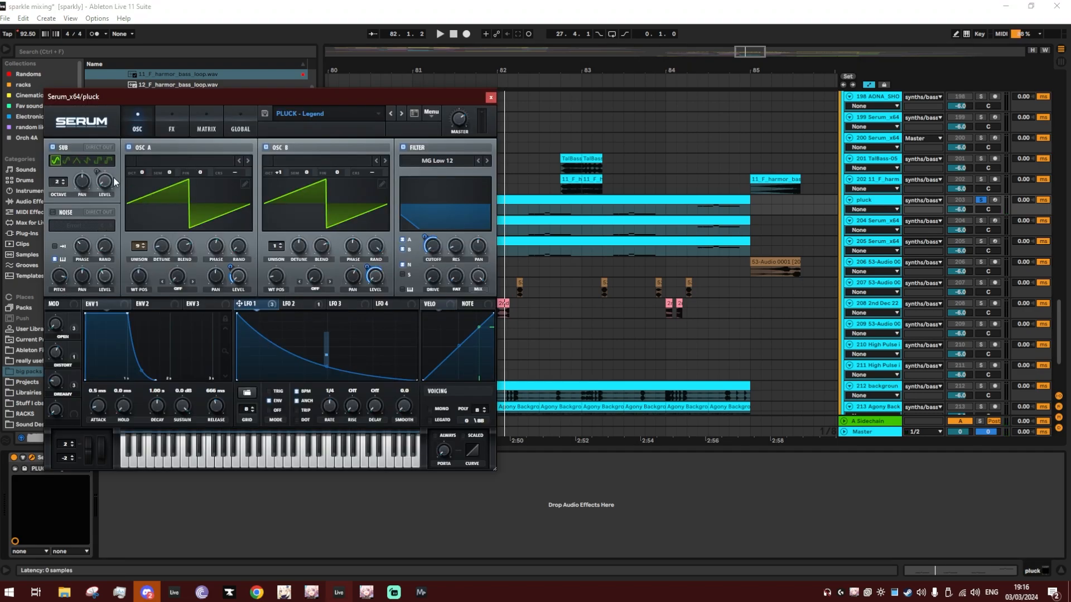
pyautogui.moveTo(192, 98); pyautogui.dragTo(162, 56)
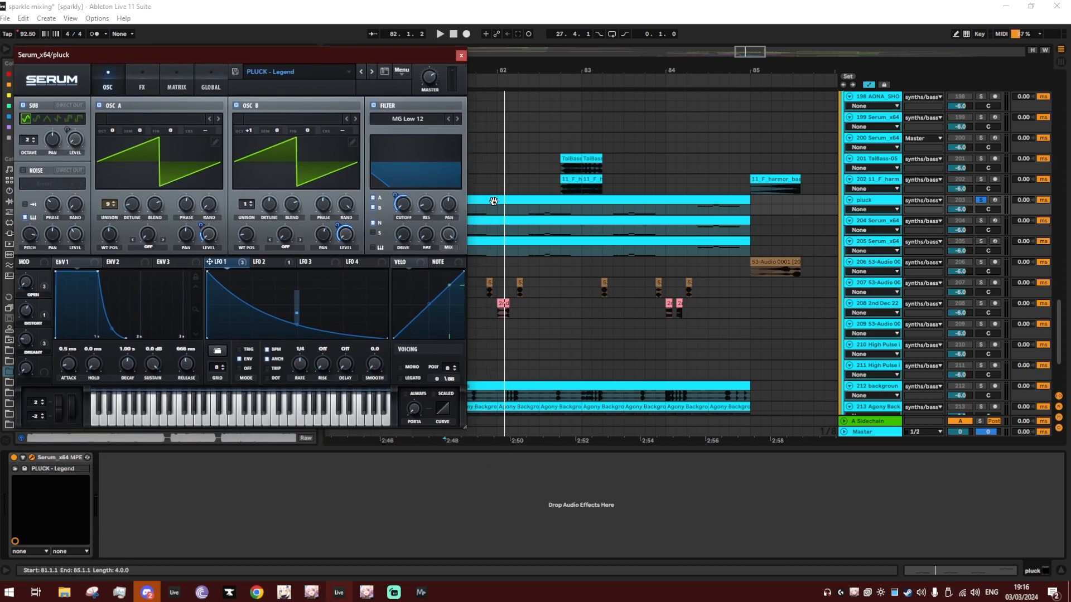
pyautogui.click(150, 90)
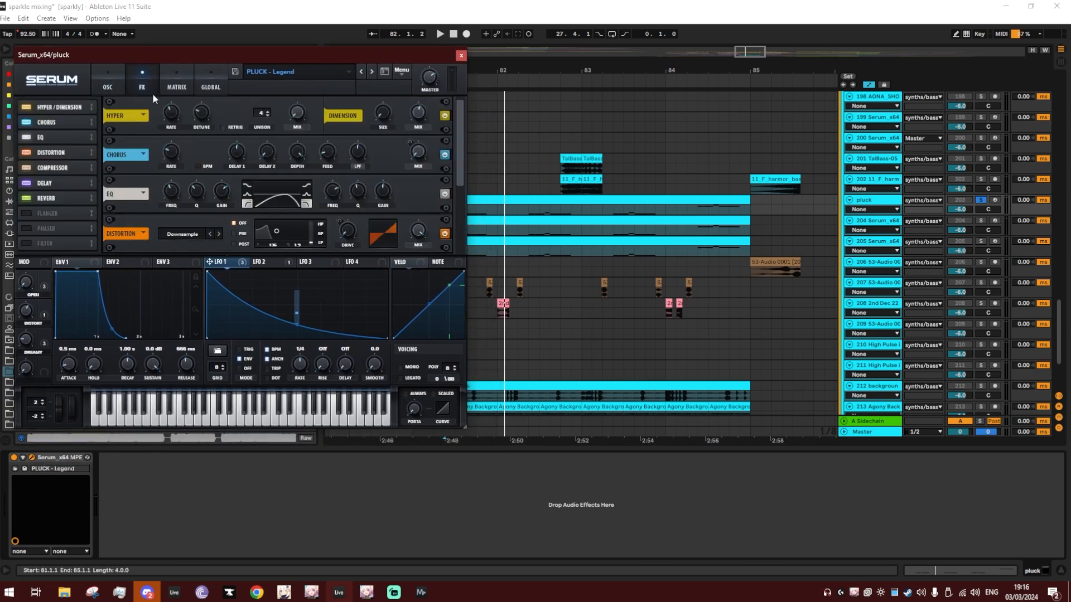
# Switch off Serum's Hyper/Dimension, Chorus, EQ, Distortion, Compressor, Delay and Reverb effects and play the dry pluck.
pyautogui.click(25, 108)
pyautogui.click(27, 123)
pyautogui.click(27, 137)
pyautogui.click(27, 152)
pyautogui.click(27, 167)
pyautogui.click(27, 183)
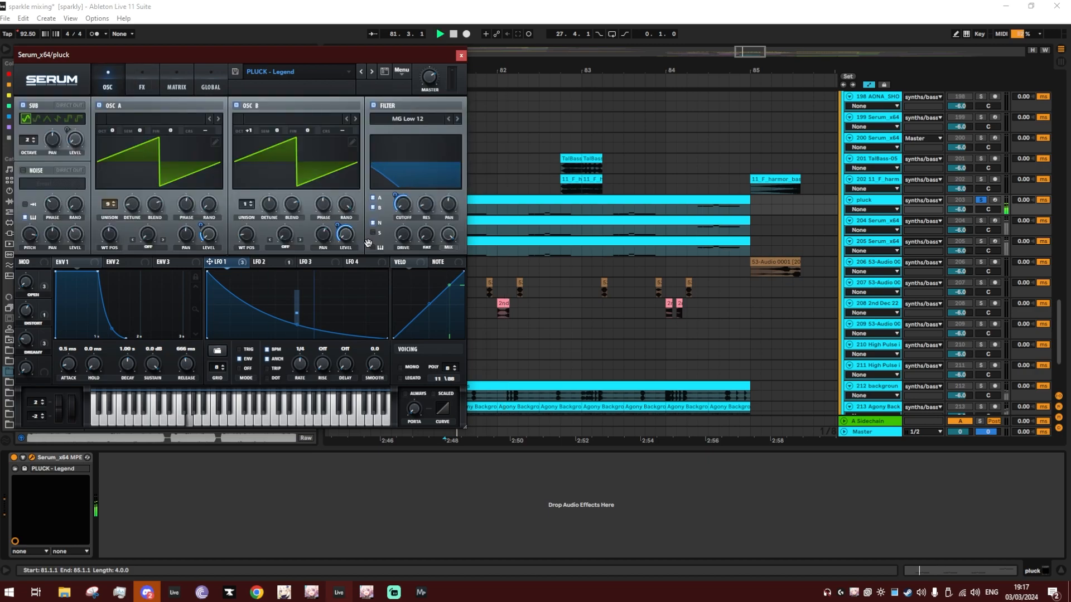
pyautogui.press('space')
# Show the effects page in pluck's Serum and switch Hyper/Dimension, Chorus and EQ back on, playing the sound between changes.
pyautogui.click(142, 84)
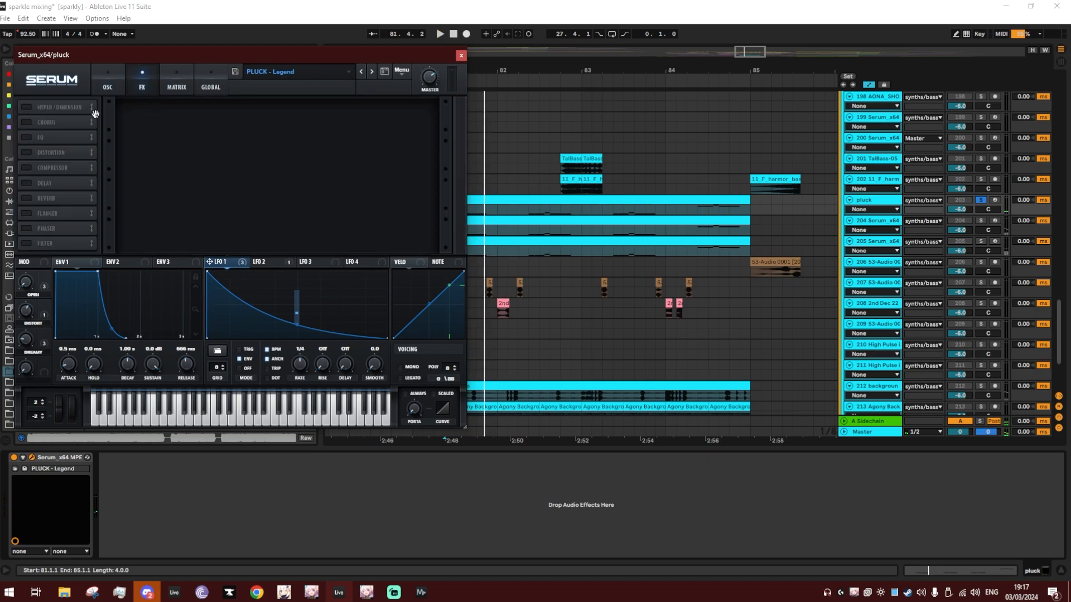
pyautogui.click(25, 106)
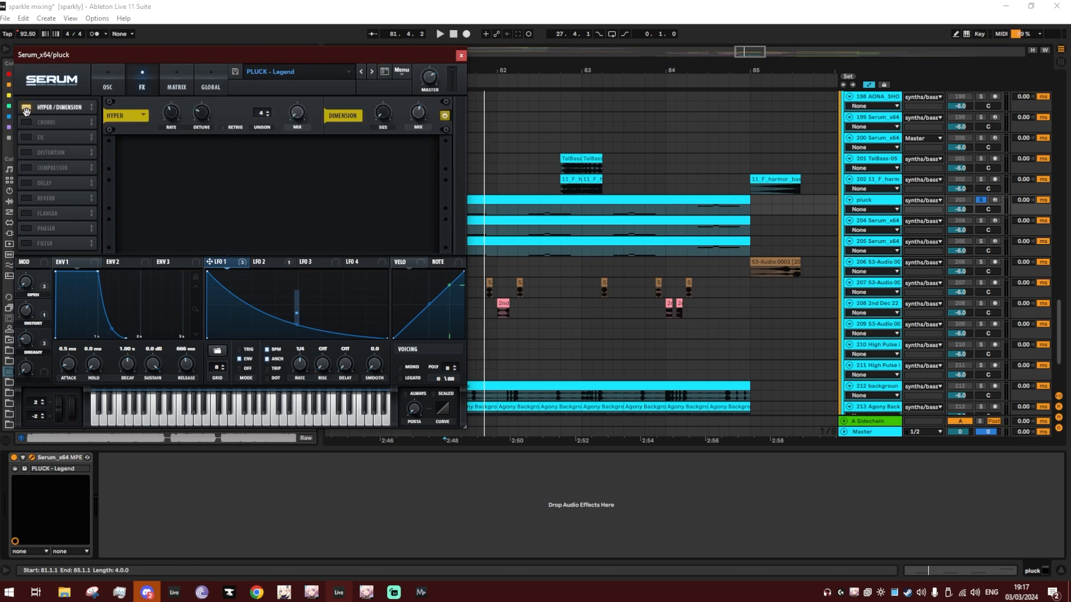
pyautogui.press('space')
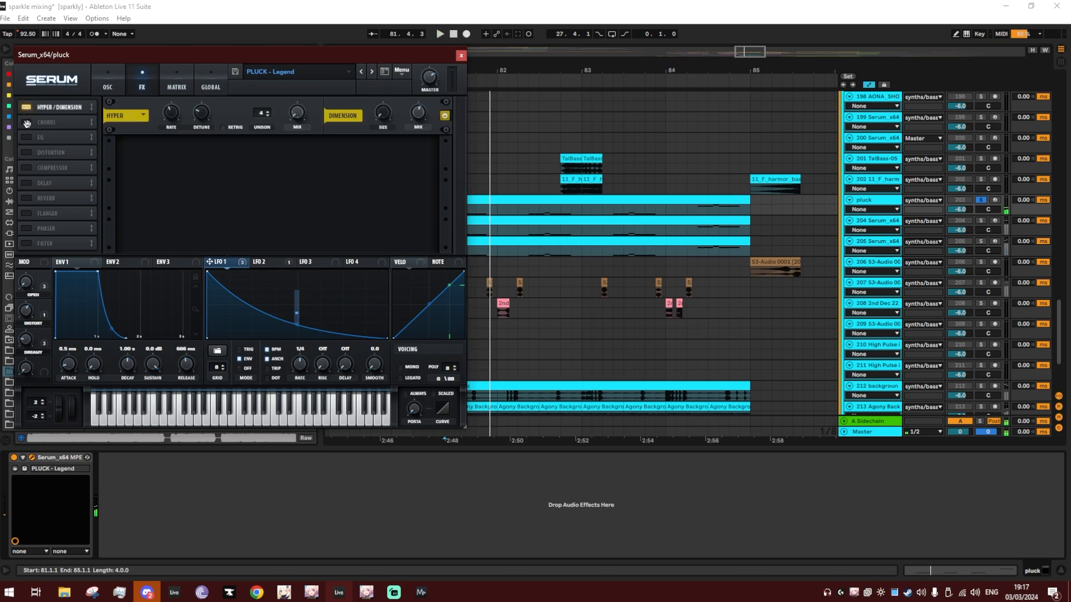
pyautogui.click(28, 122)
pyautogui.click(27, 136)
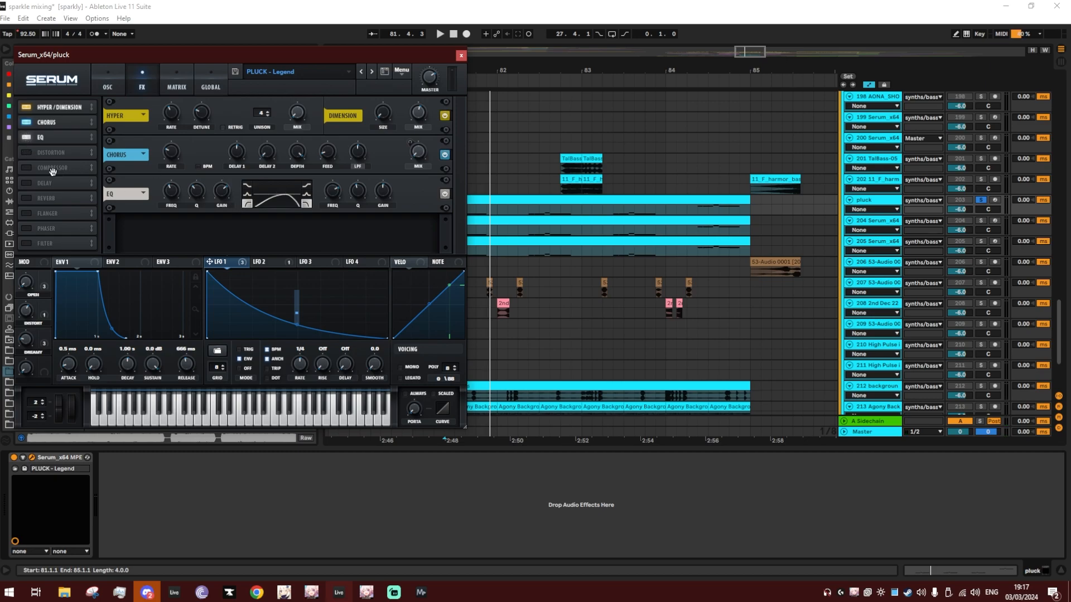
# Switch Distortion and Compressor back on in pluck's Serum, bring the Compressor into view and play the sound.
pyautogui.click(26, 152)
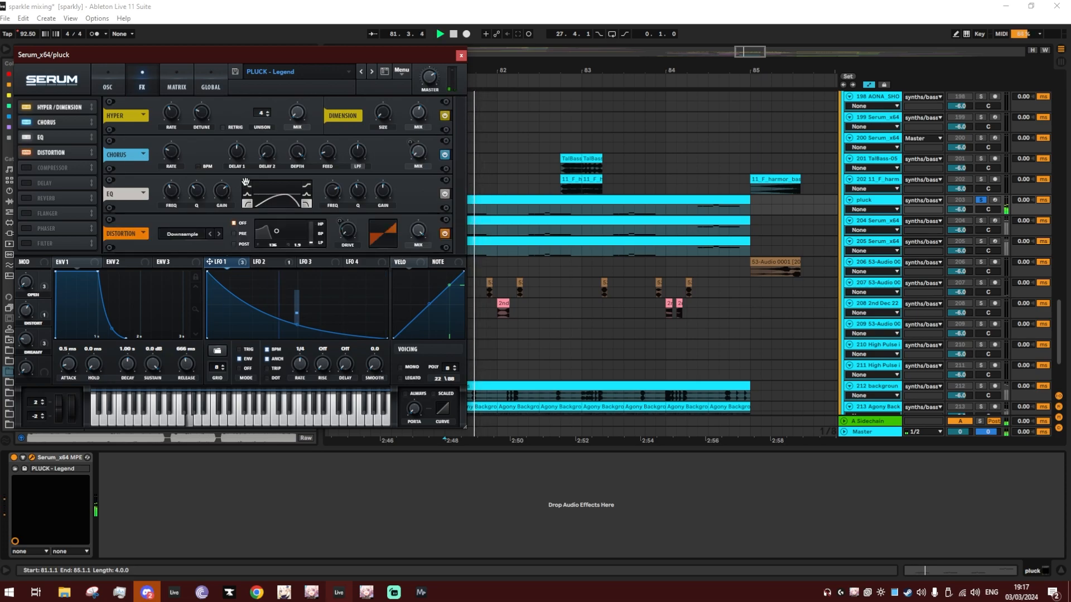
pyautogui.click(25, 167)
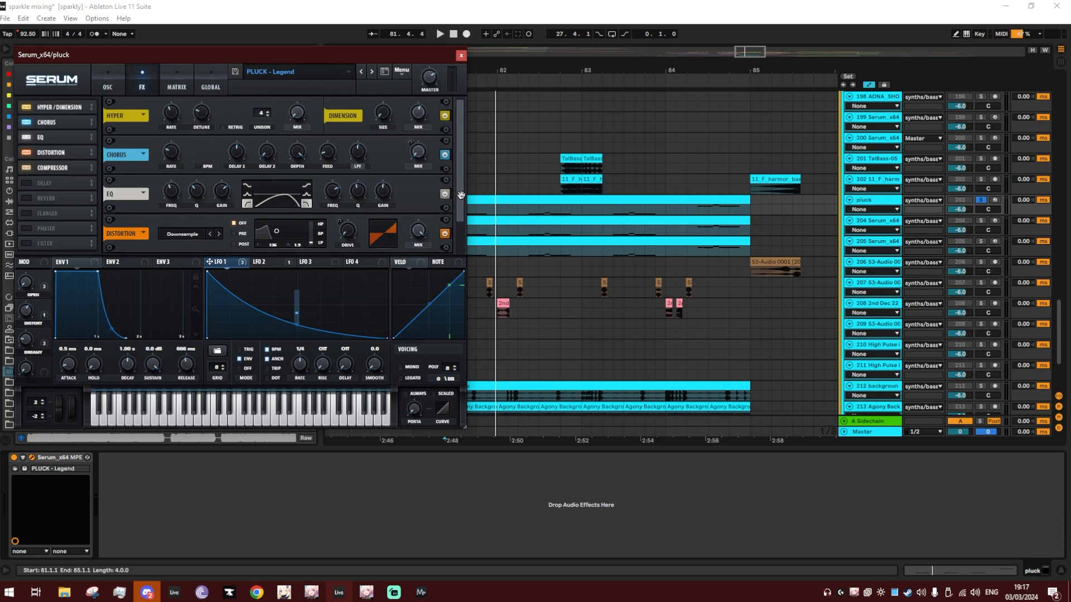
pyautogui.moveTo(460, 194); pyautogui.dragTo(456, 268)
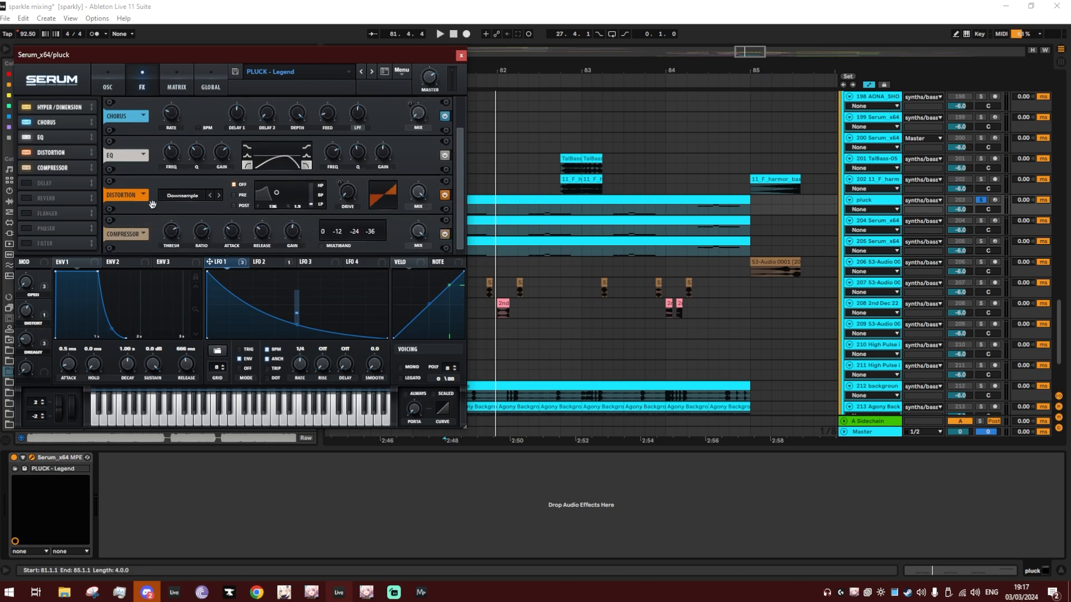
pyautogui.press('space')
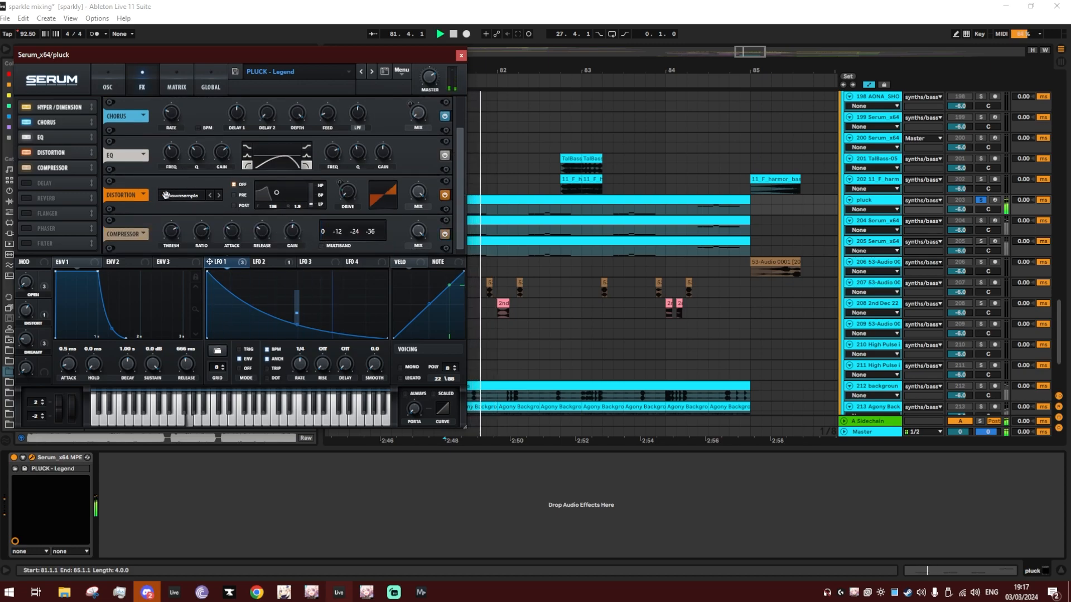
# Switch Delay and Reverb back on in pluck's Serum while playing it, and close the plug-in window.
pyautogui.click(25, 181)
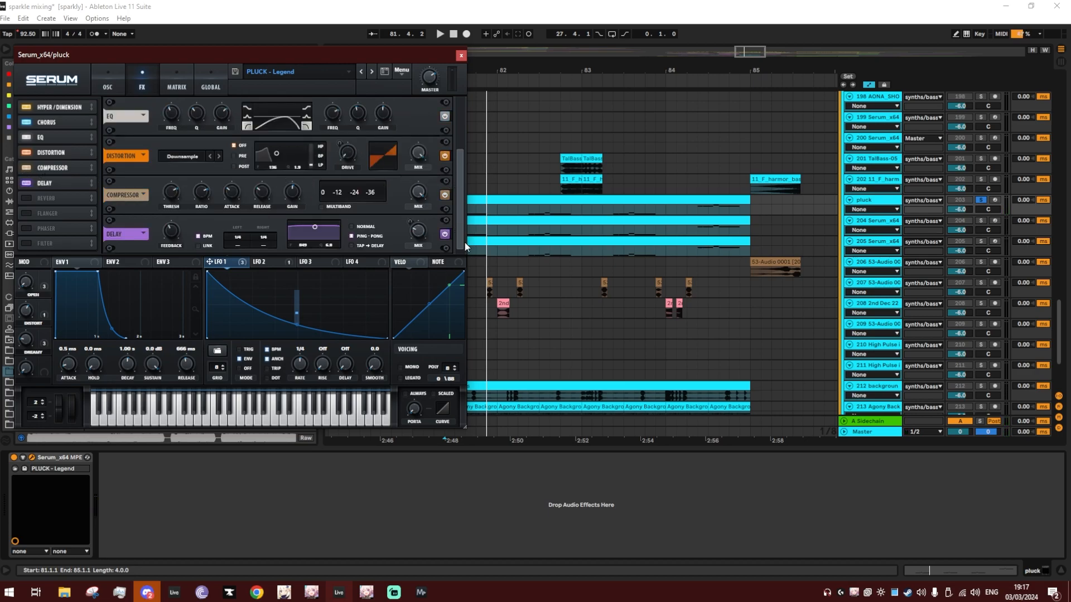
pyautogui.press('space')
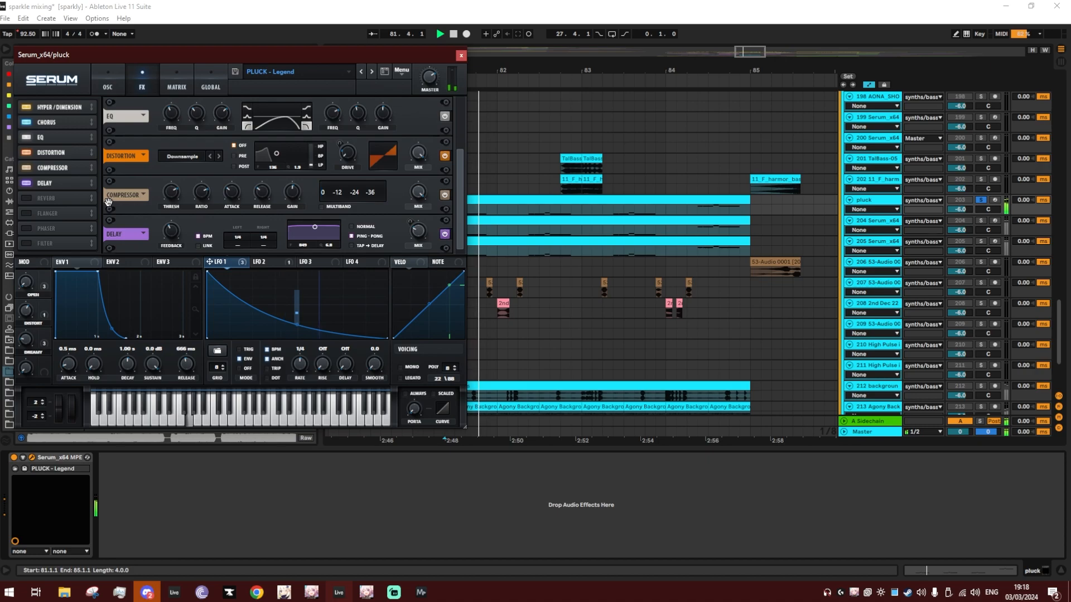
pyautogui.click(26, 198)
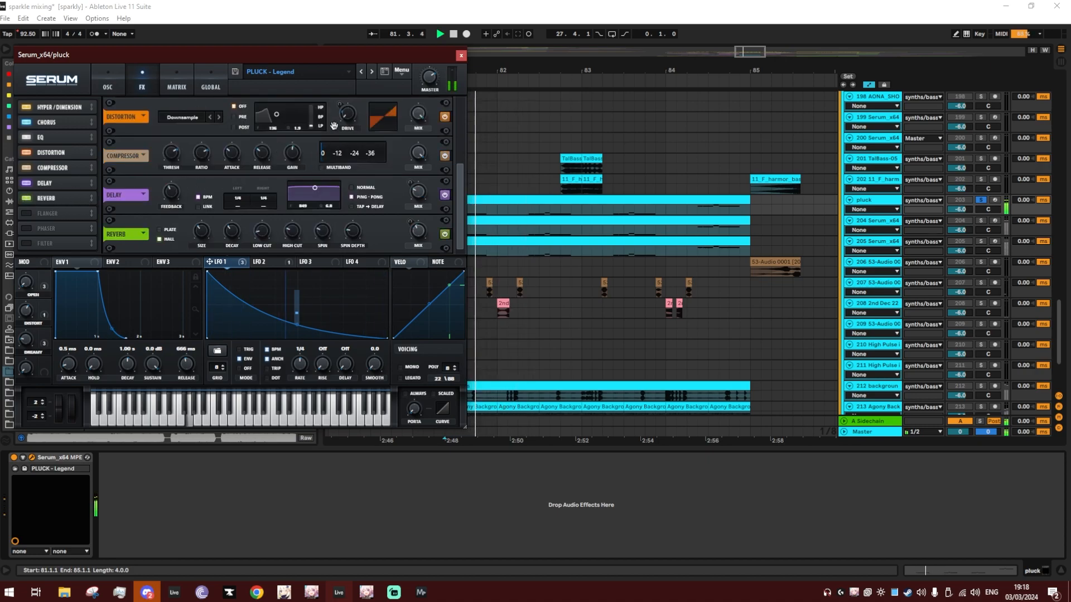
pyautogui.click(460, 55)
# Show the 204 Serum_x64 track's devices, set the playback start early in its clip and solo the track.
pyautogui.click(474, 227)
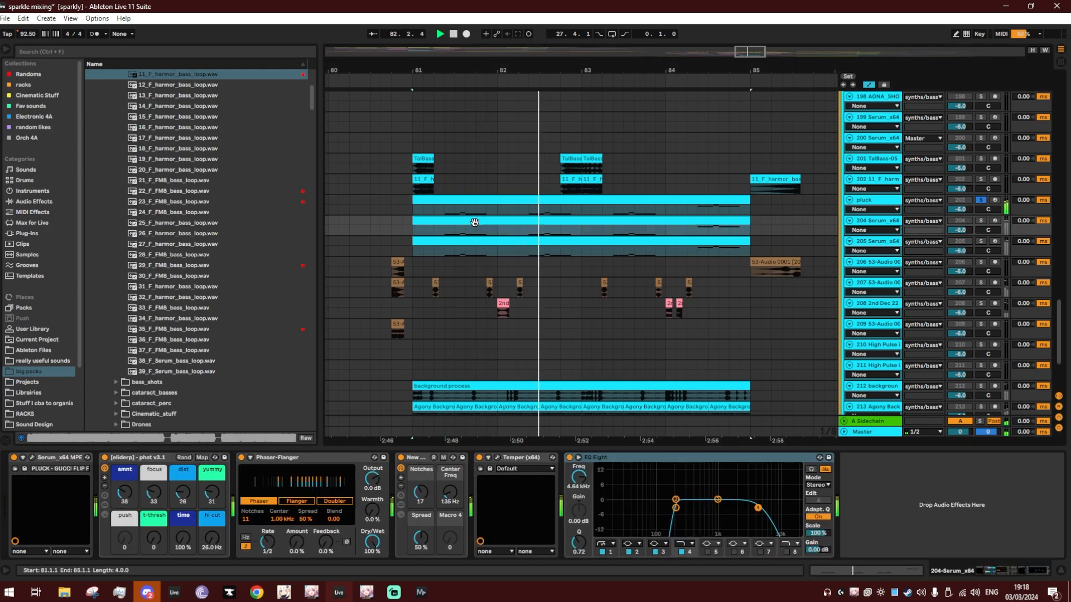
pyautogui.click(448, 231)
pyautogui.click(448, 230)
pyautogui.press('space')
pyautogui.click(981, 221)
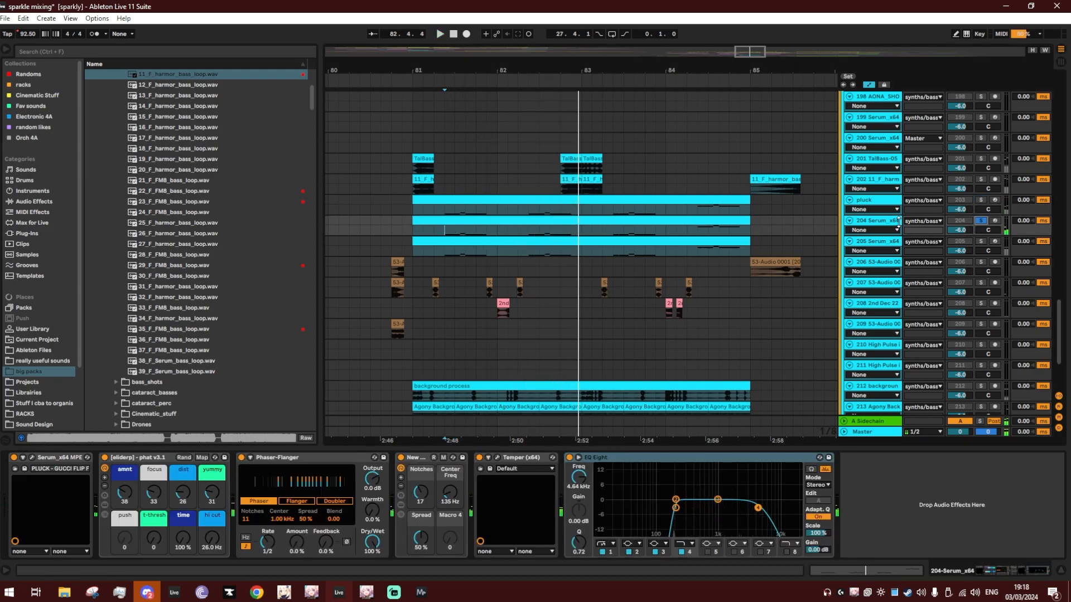
# Bypass every effect from phat v3.1 to EQ Eight on track 204, and open its Serum window clear of the arrangement.
pyautogui.click(158, 457)
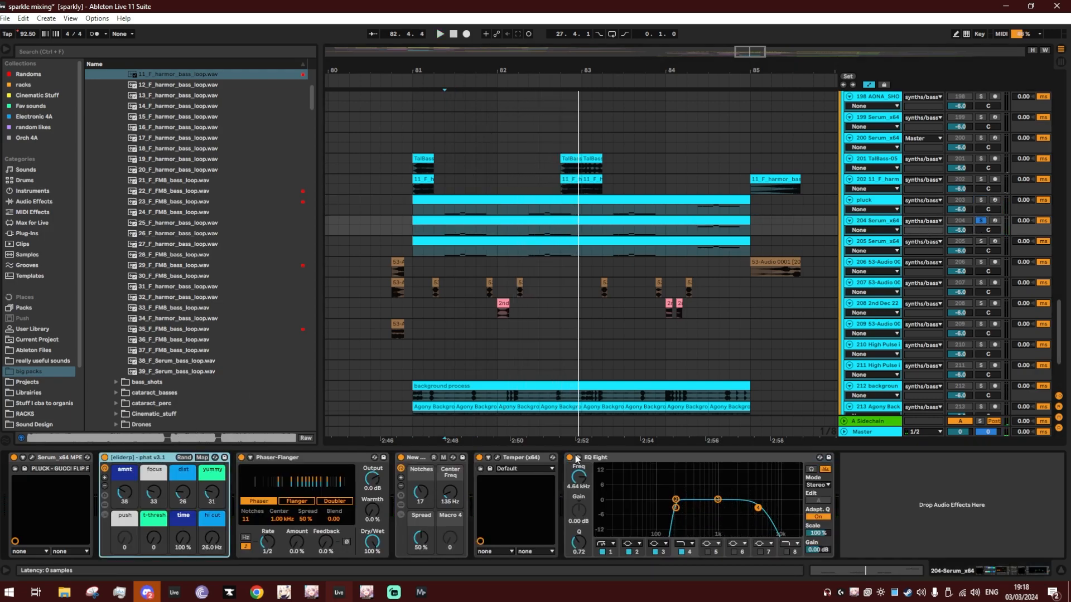
pyautogui.keyDown('shift'); pyautogui.click(603, 458); pyautogui.keyUp('shift')
pyautogui.click(570, 458)
pyautogui.click(31, 457)
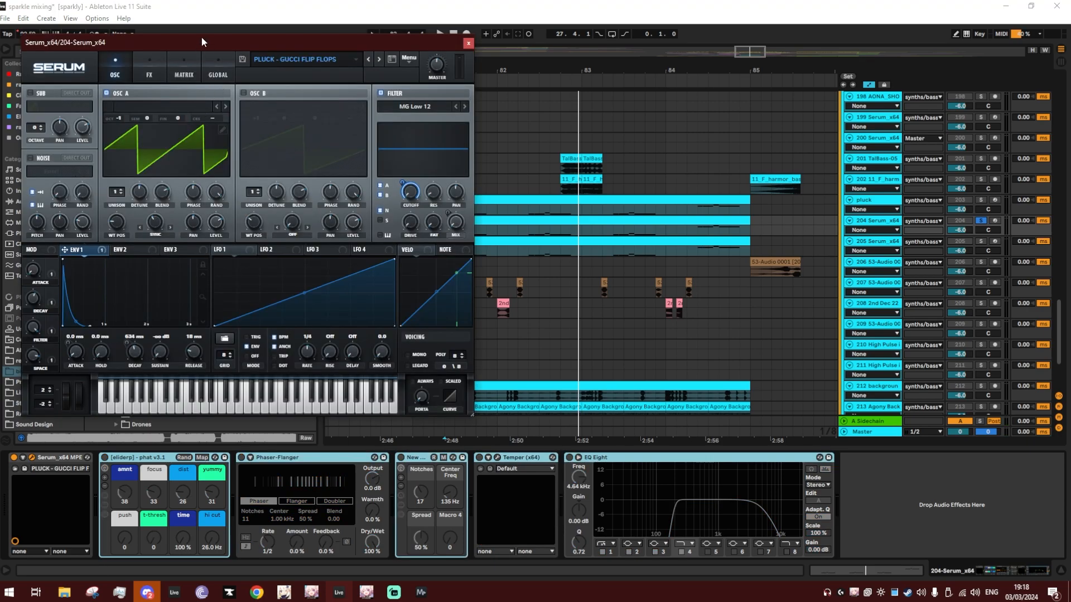
pyautogui.moveTo(203, 38); pyautogui.dragTo(189, 22)
# Play the soloed 204 Serum_x64 layer from 81.2.3 with the track effects bypassed.
pyautogui.click(555, 230)
pyautogui.press('space')
pyautogui.press('space')
pyautogui.press('space')
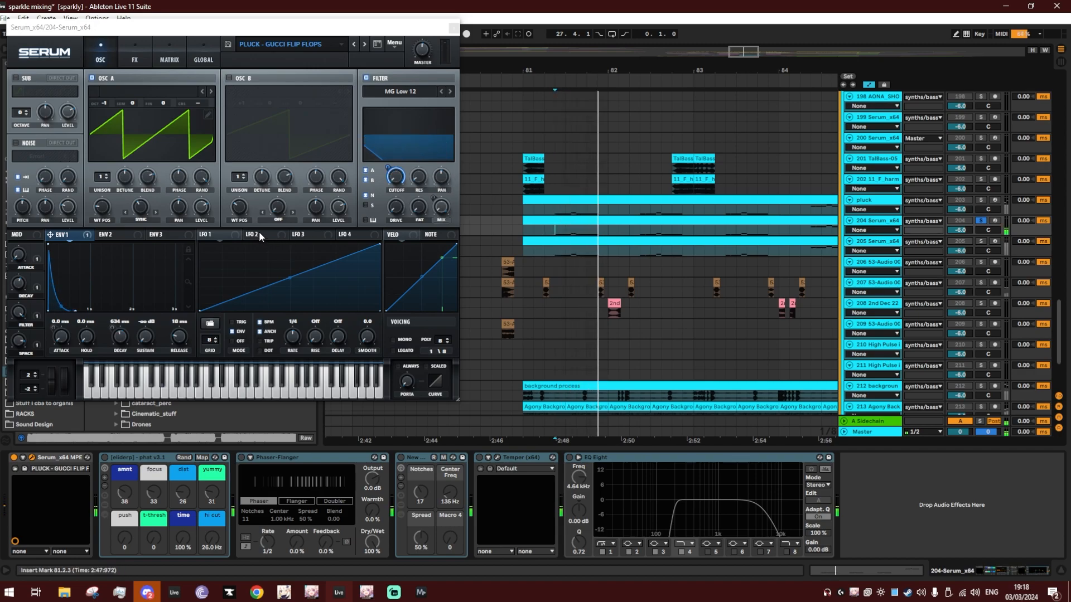
pyautogui.press('space')
# Check the effects page of track 204's Serum, return to its oscillator page and play the dry saw sound.
pyautogui.click(120, 160)
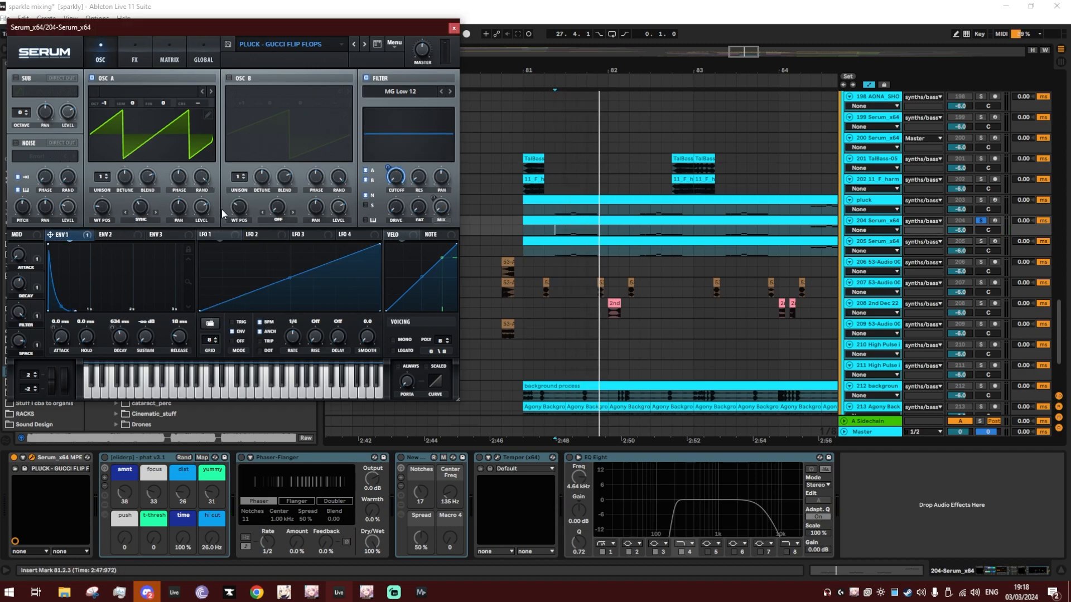
pyautogui.click(149, 52)
pyautogui.click(85, 48)
pyautogui.press('space')
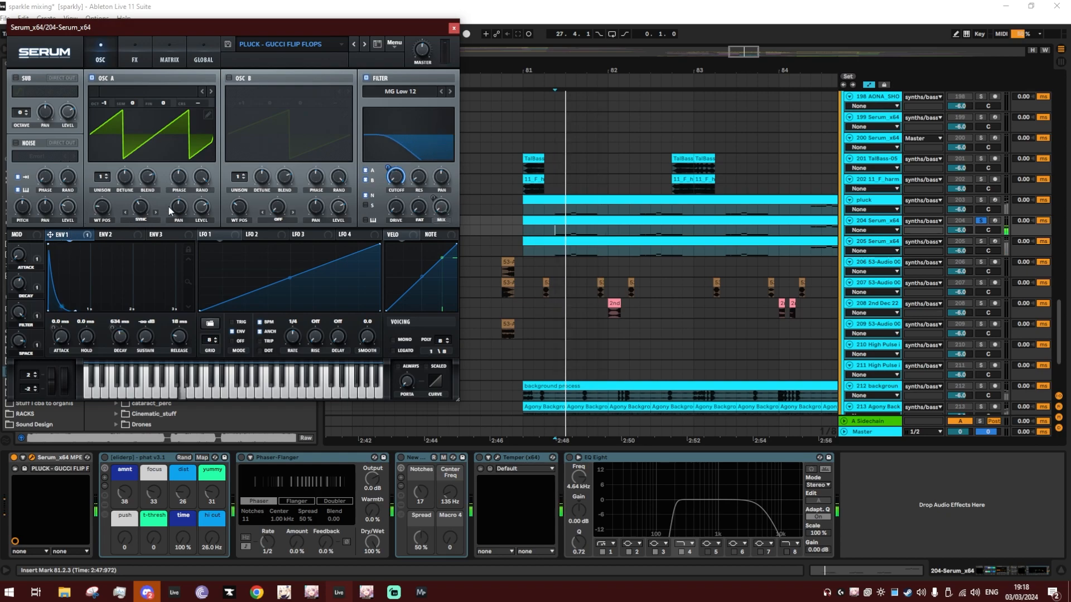
# Show the effects page in track 204's Serum and switch on Distortion, Hyper/Dimension and Chorus one by one.
pyautogui.click(138, 61)
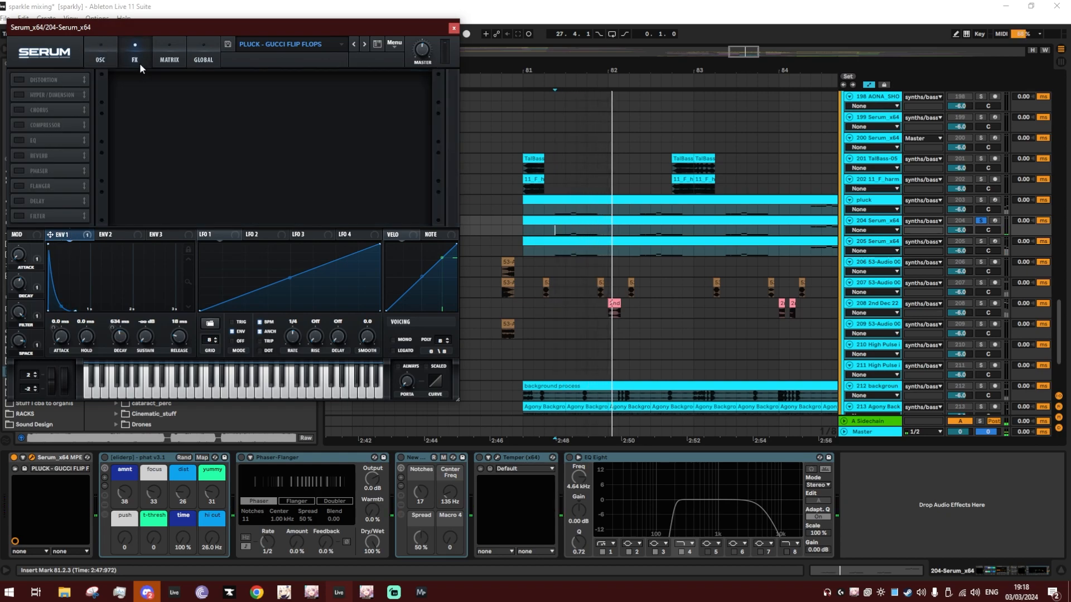
pyautogui.click(21, 79)
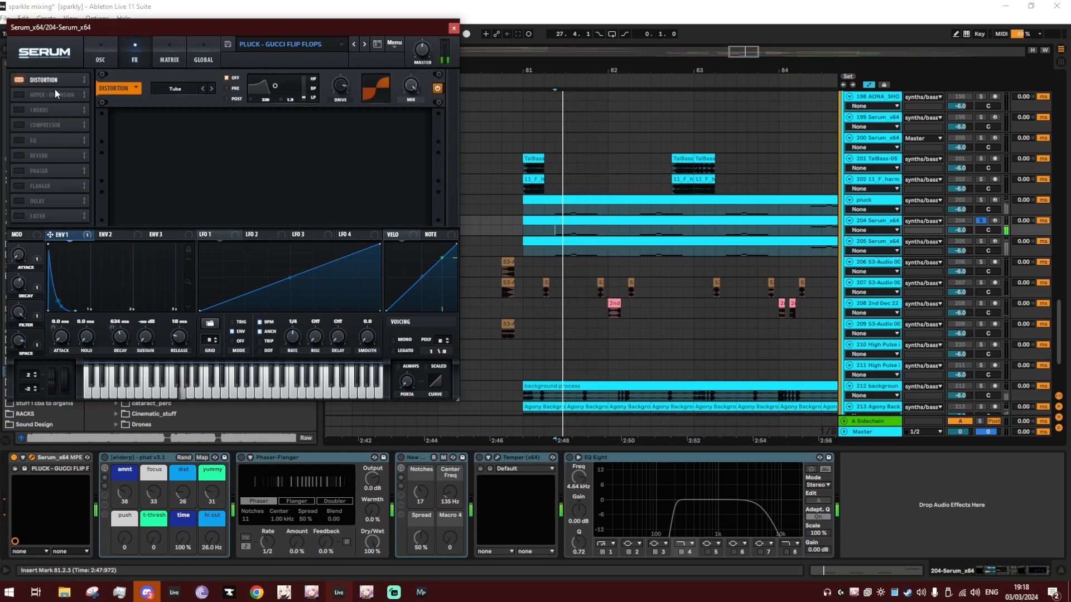
pyautogui.click(20, 95)
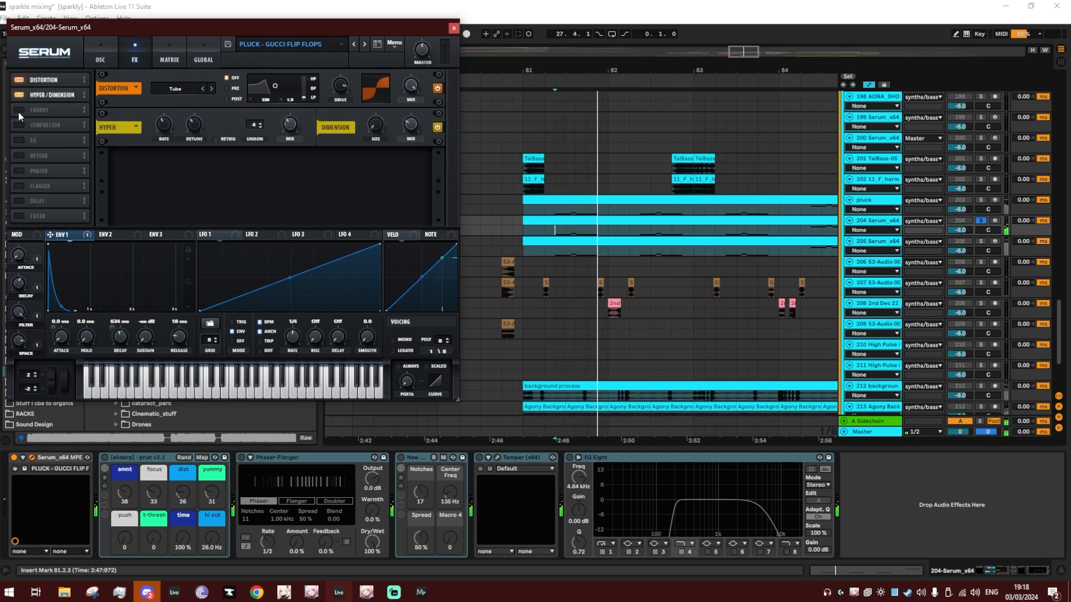
pyautogui.click(19, 110)
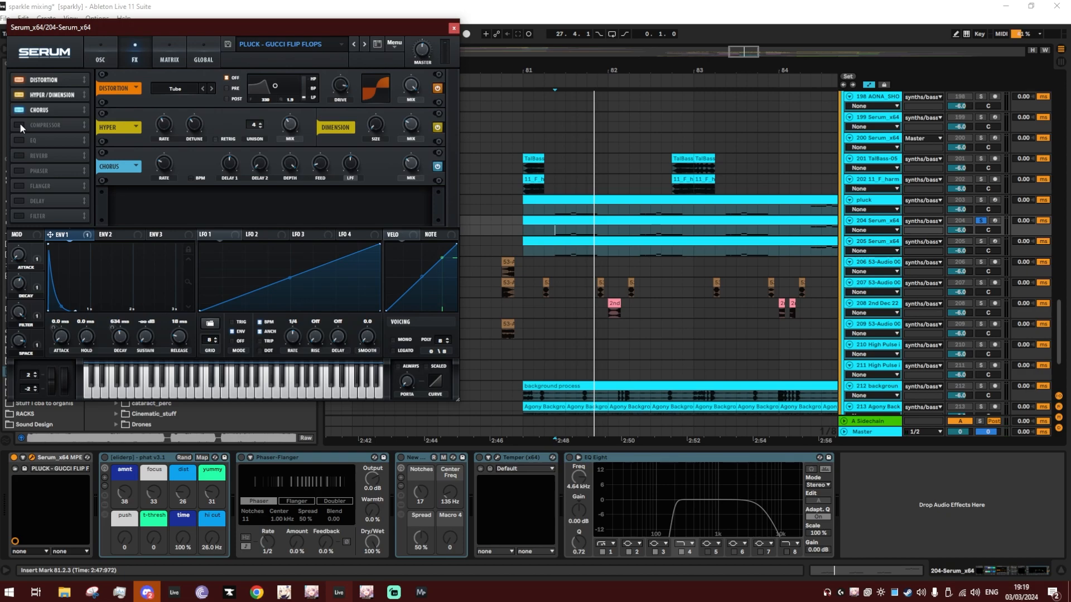
# Switch on Compressor, EQ and Reverb in track 204's Serum, playing the sound as they are added.
pyautogui.click(20, 124)
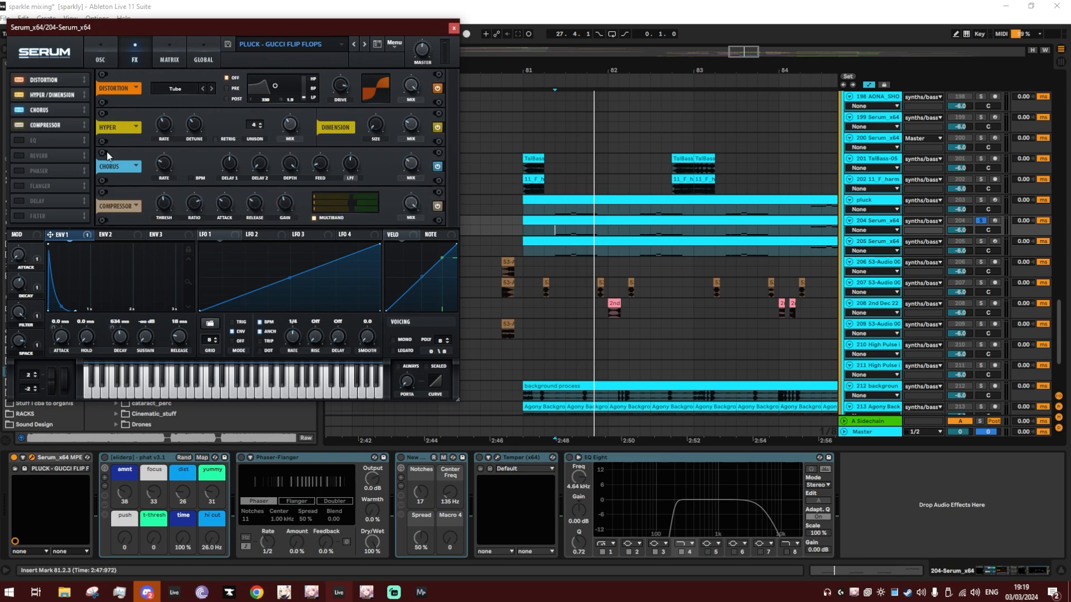
pyautogui.click(22, 141)
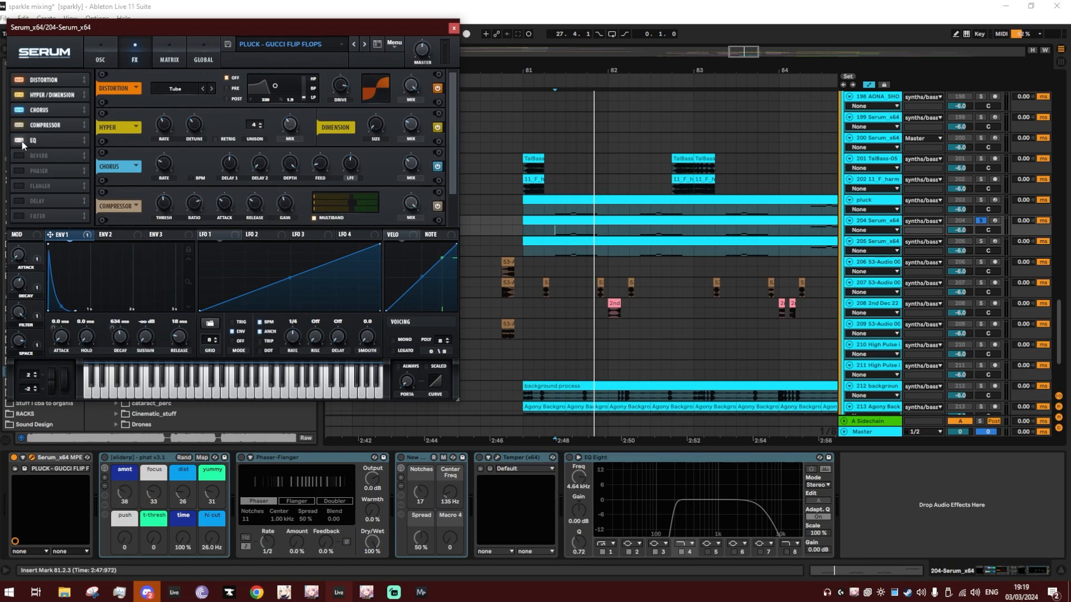
pyautogui.moveTo(454, 190); pyautogui.dragTo(456, 229)
pyautogui.press('space')
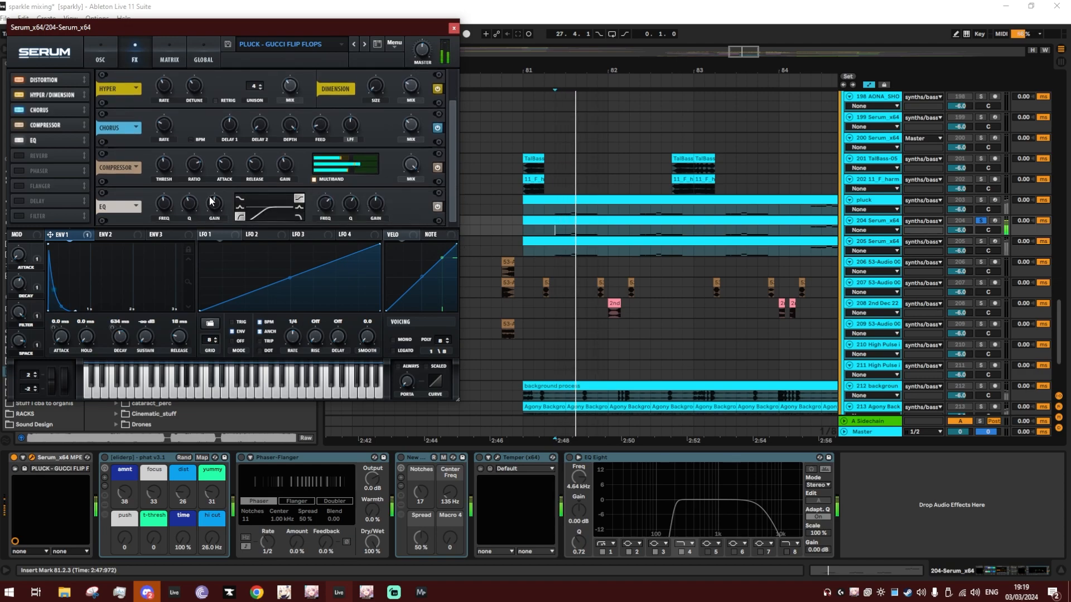
pyautogui.click(18, 156)
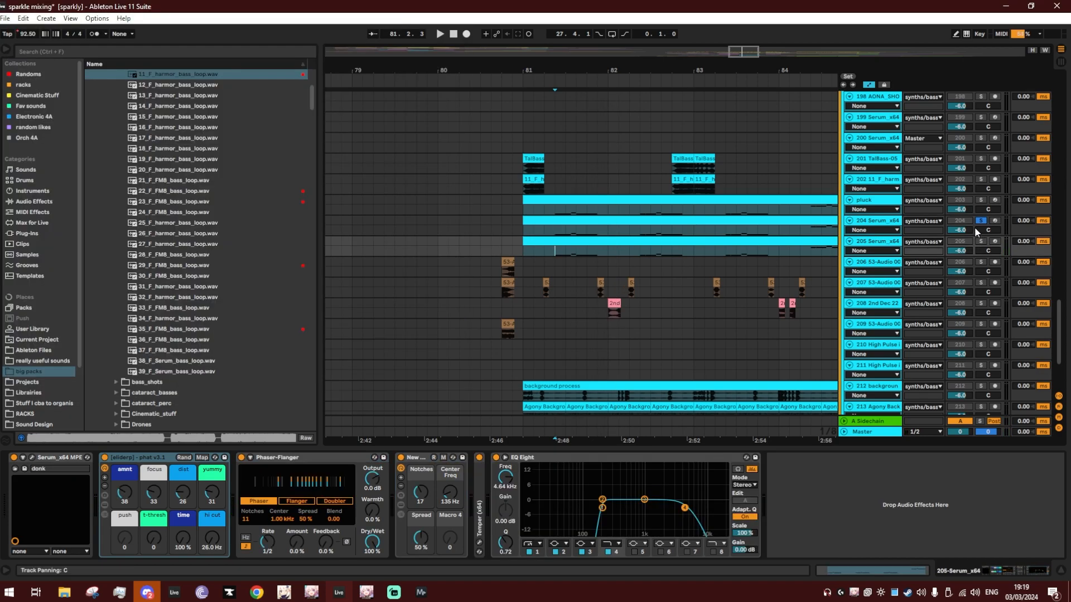
# Show track 204's devices again and re-enable the phat v3.1 rack and Phaser-Flanger, playing the layer after each.
pyautogui.click(886, 221)
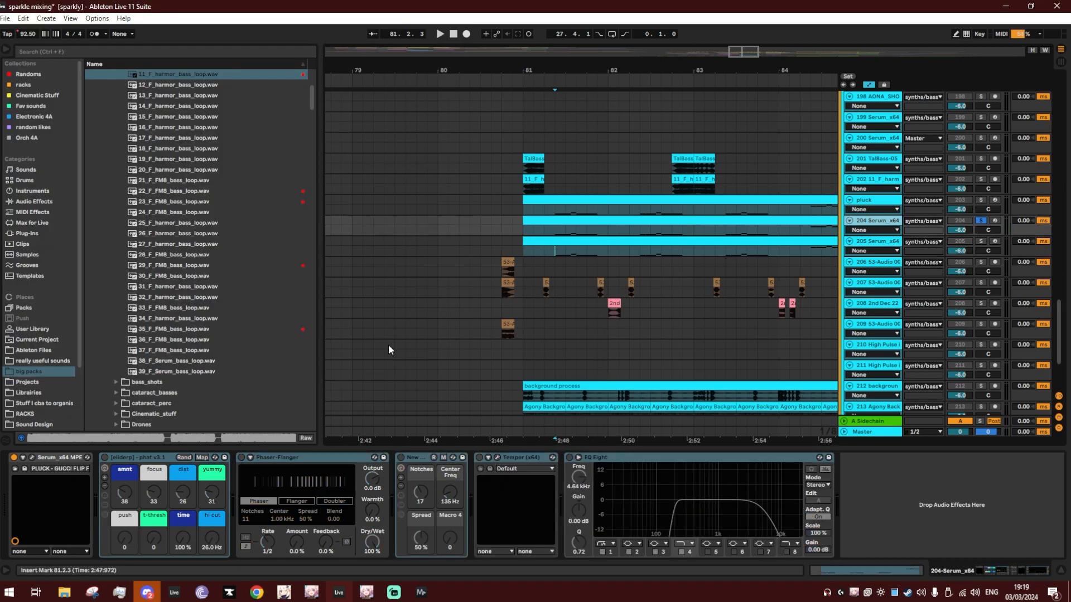
pyautogui.click(124, 473)
pyautogui.press('space')
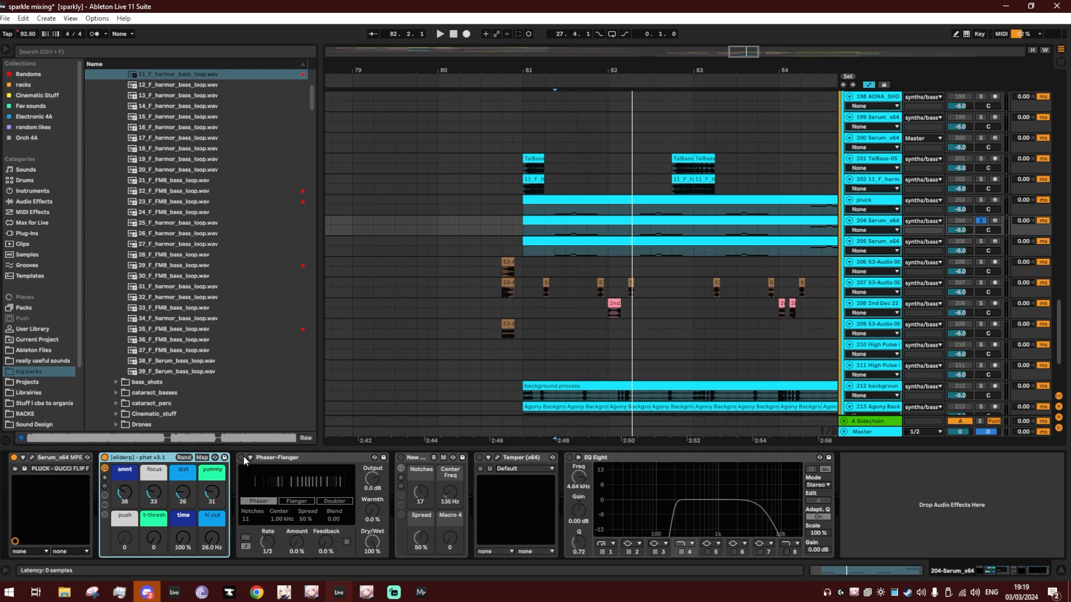
pyautogui.click(276, 458)
pyautogui.press('space')
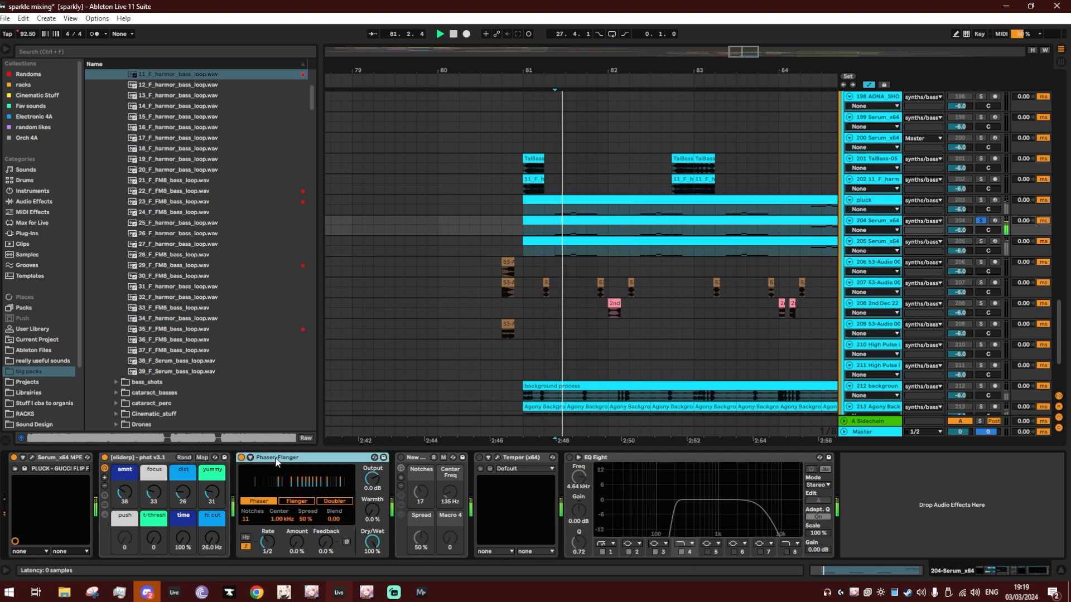
# Re-enable the Notches/Center Freq rack and Temper on track 204, and play the layer with Temper's window open.
pyautogui.click(401, 458)
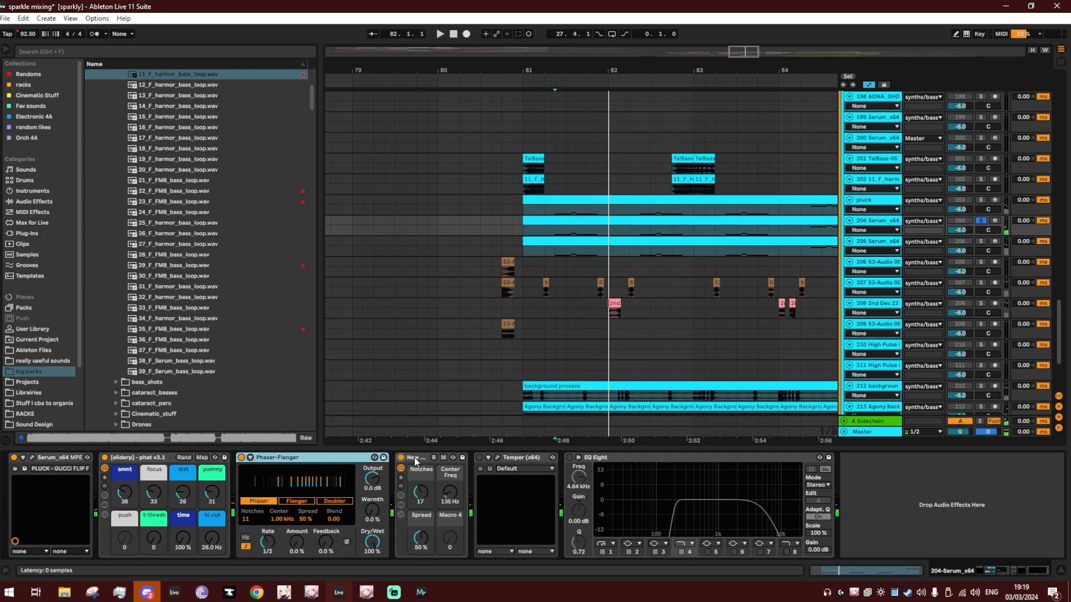
pyautogui.click(479, 458)
pyautogui.click(496, 457)
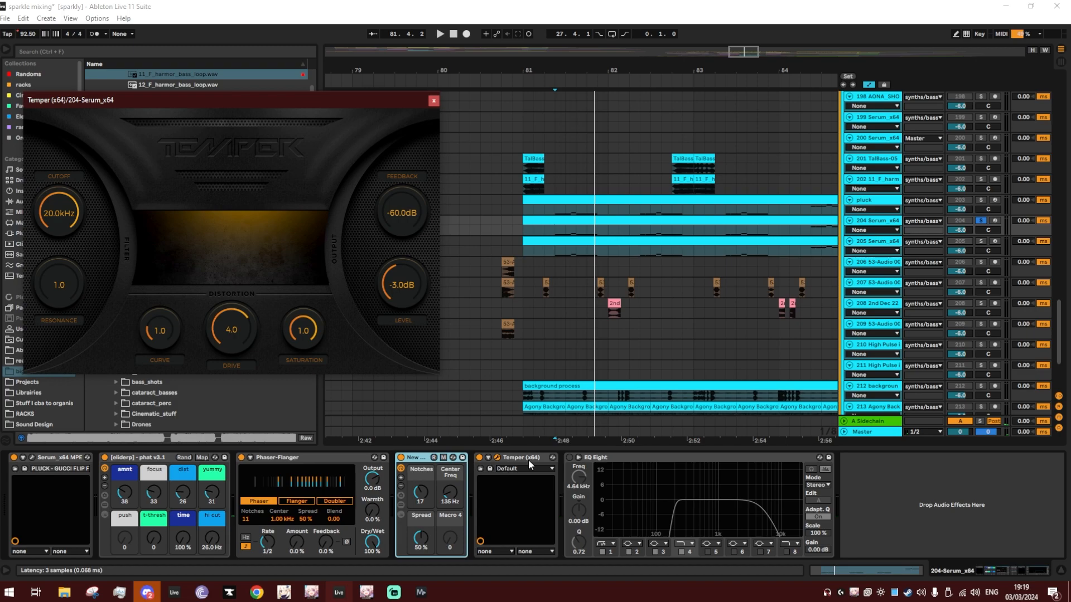
pyautogui.press('space')
pyautogui.press('space')
# Re-enable EQ Eight on track 204, close the Temper window and play the fully processed layer.
pyautogui.click(570, 457)
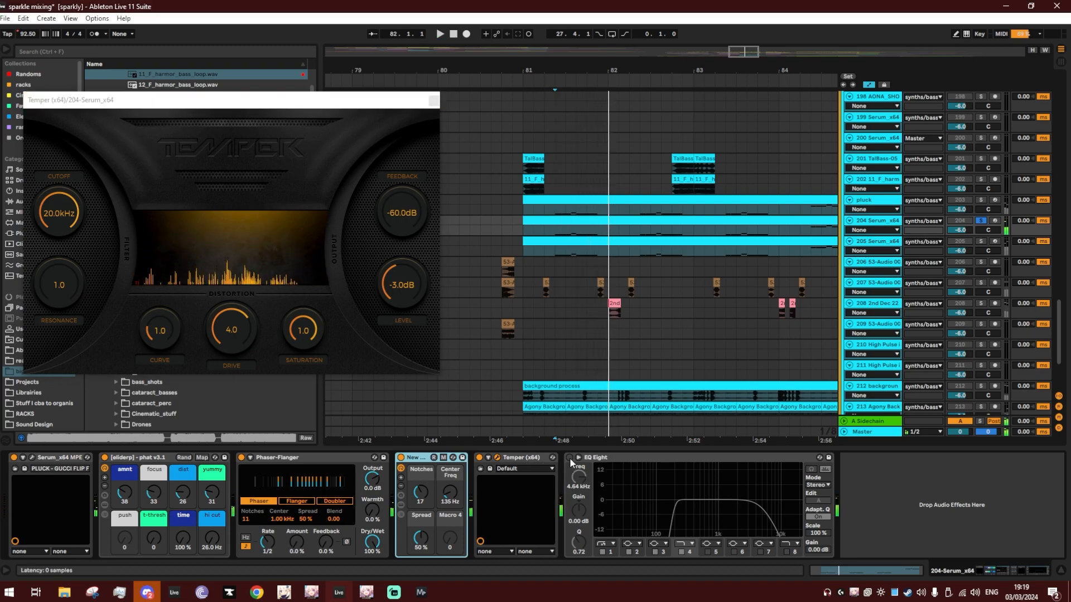
pyautogui.click(570, 457)
pyautogui.click(434, 100)
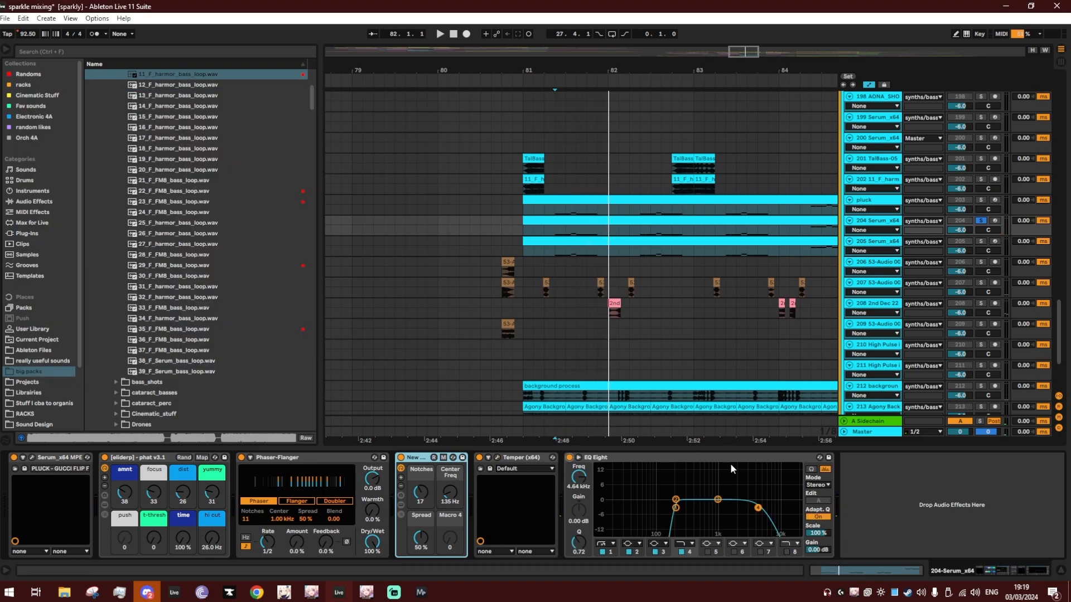
pyautogui.press('space')
pyautogui.press('space')
# Solo the 205 Serum_x64 track, show its devices and bypass every effect from phat v3.1 to EQ Eight.
pyautogui.click(980, 241)
pyautogui.click(886, 244)
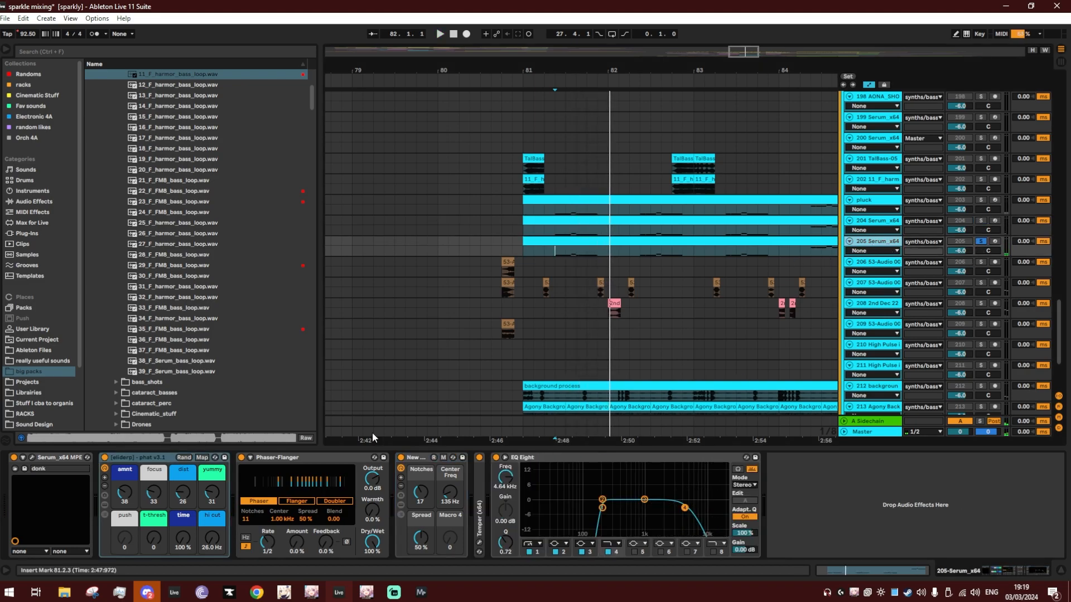
pyautogui.click(158, 460)
pyautogui.keyDown('shift'); pyautogui.click(522, 458); pyautogui.keyUp('shift')
pyautogui.click(494, 457)
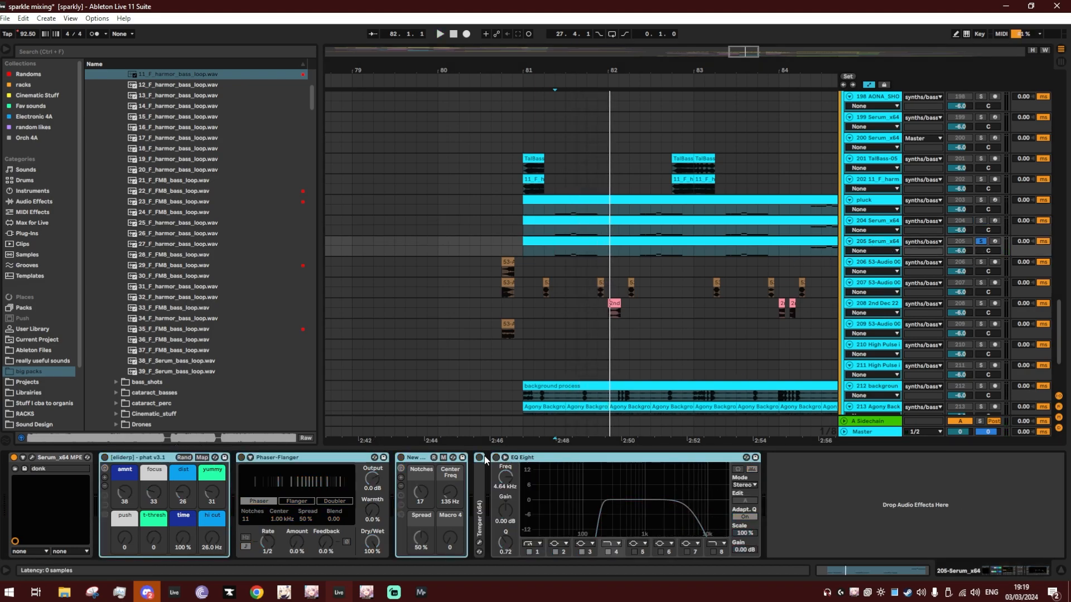
# Open the Serum patch on track 205, move its window aside and play the dry sound while checking the oscillator page and wavetable display.
pyautogui.click(33, 458)
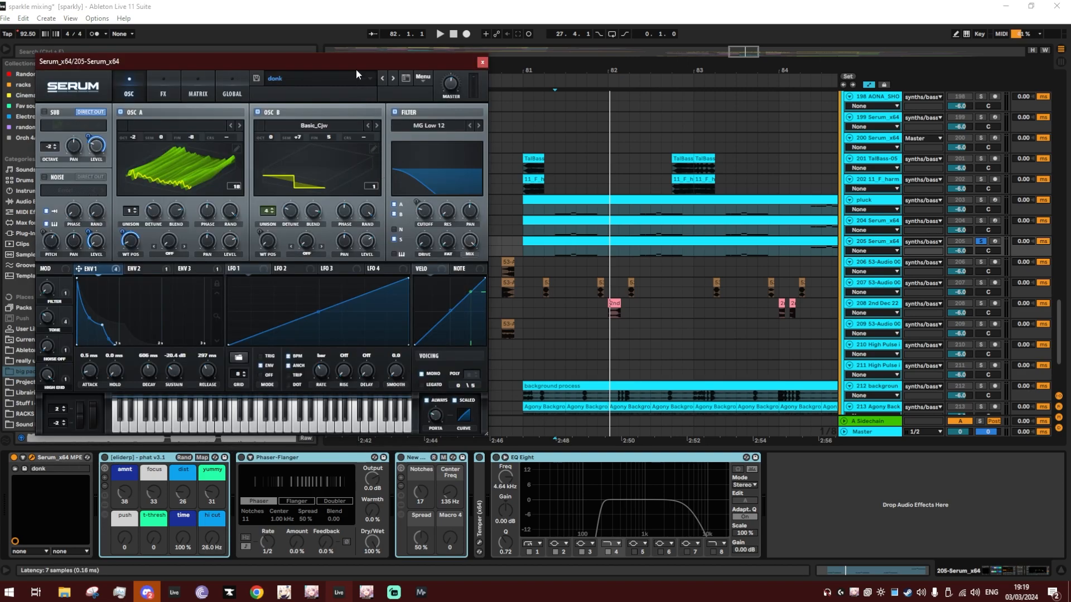
pyautogui.moveTo(240, 61); pyautogui.dragTo(210, 31)
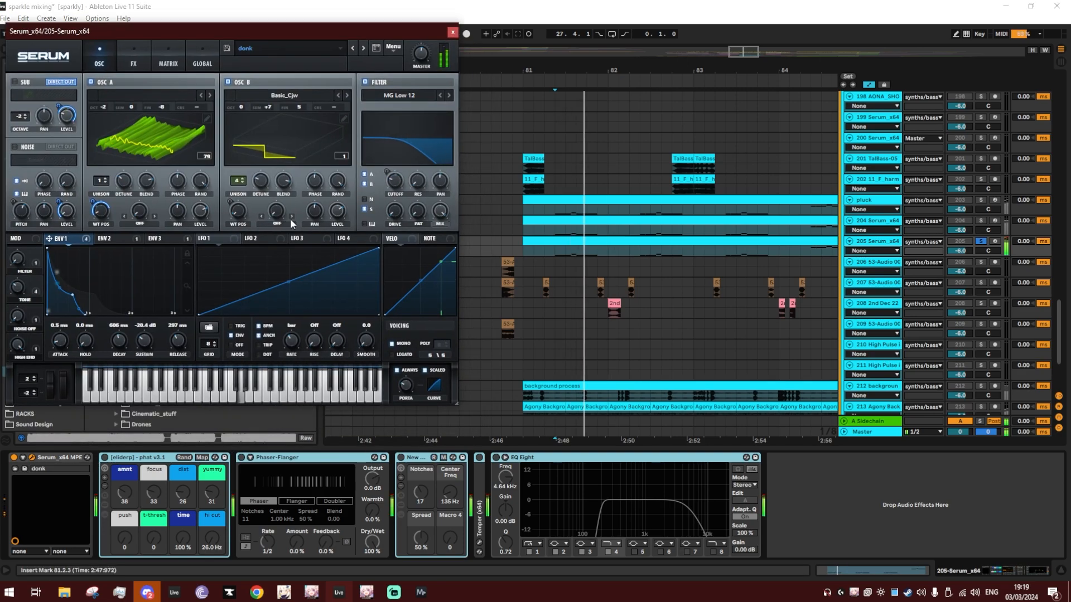
pyautogui.click(133, 62)
pyautogui.click(99, 62)
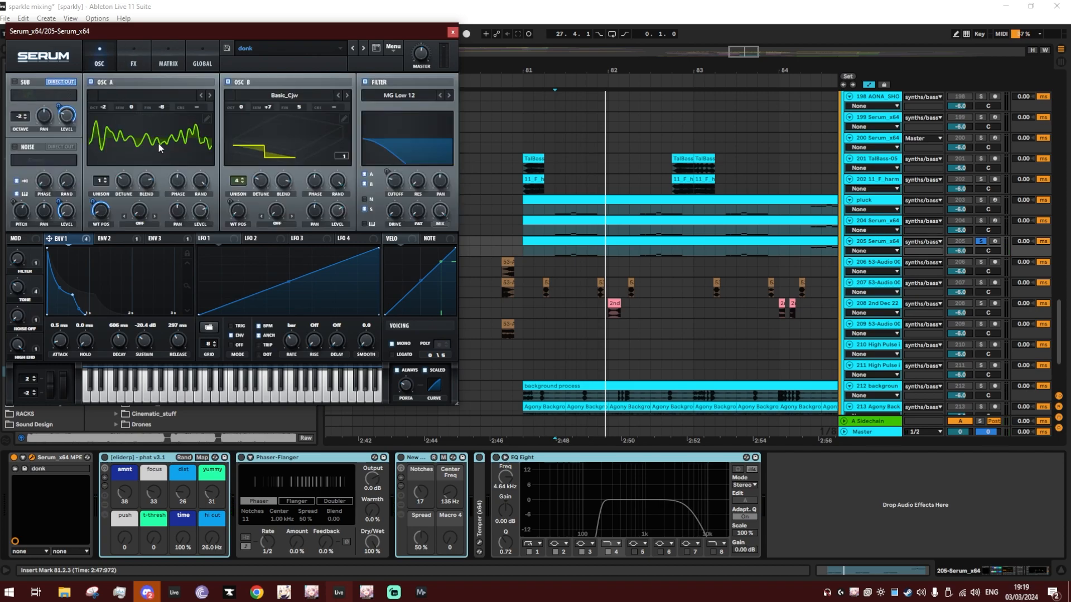
pyautogui.click(154, 146)
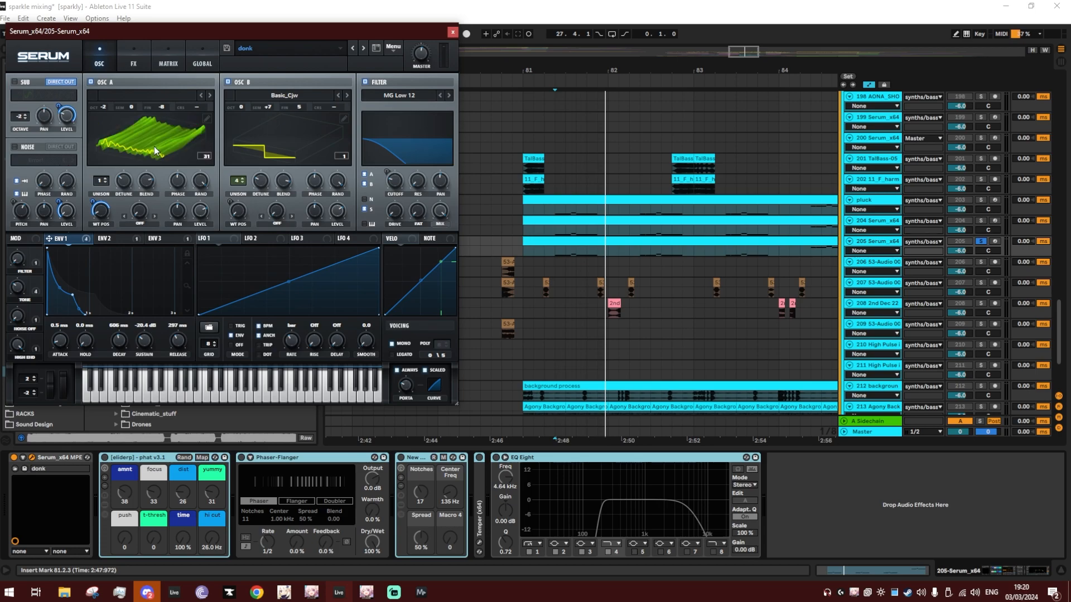
# Examine Oscillator A's wavetable and compare Serum's Env 1 and Env 2 modulation while playing the dry patch.
pyautogui.click(126, 96)
pyautogui.click(170, 82)
pyautogui.click(100, 241)
pyautogui.click(73, 237)
pyautogui.press('space')
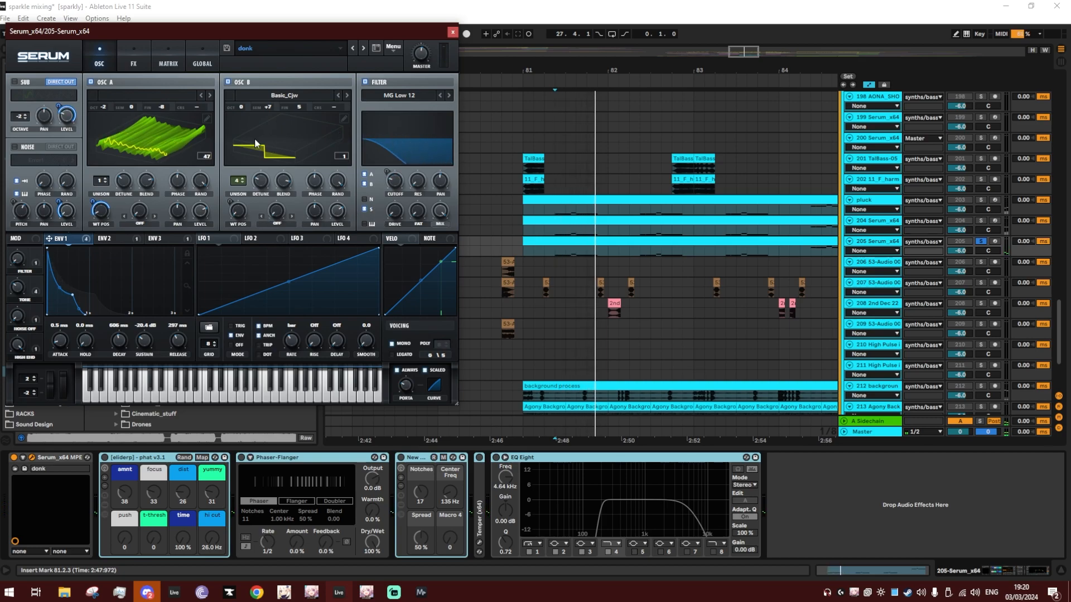
pyautogui.click(117, 240)
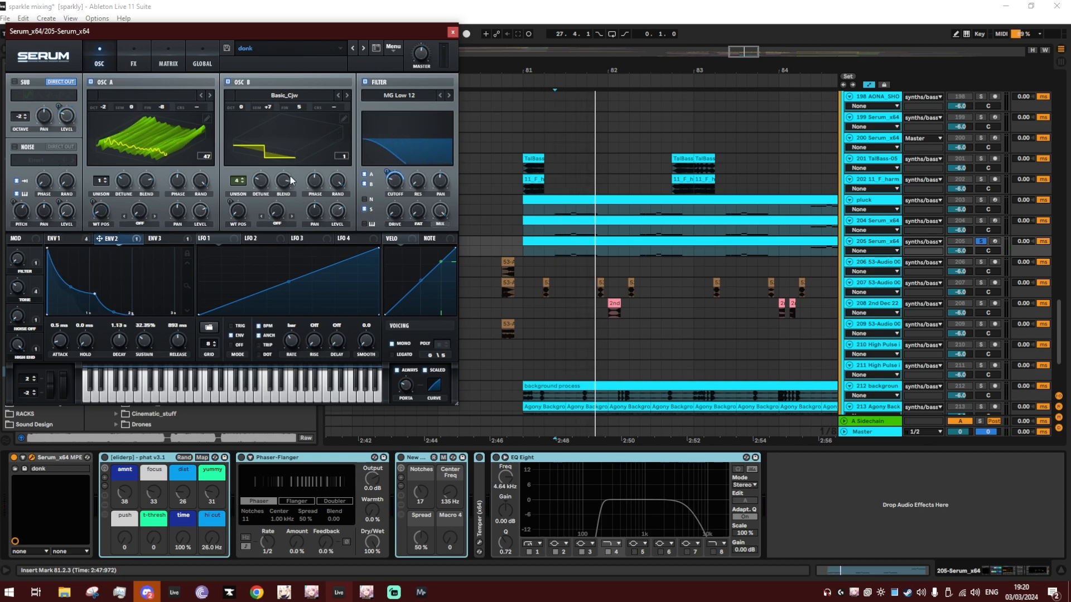
pyautogui.click(78, 240)
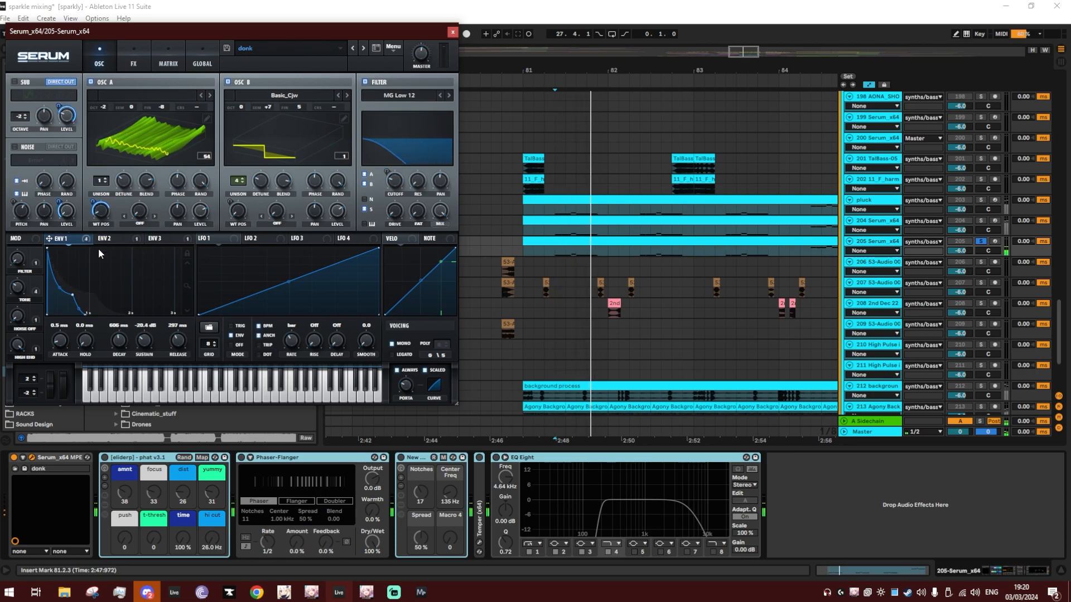
# Enable Serum's Distortion, Hyper/Dimension, Chorus and Phaser one by one on track 205, playing the layer after each.
pyautogui.click(133, 62)
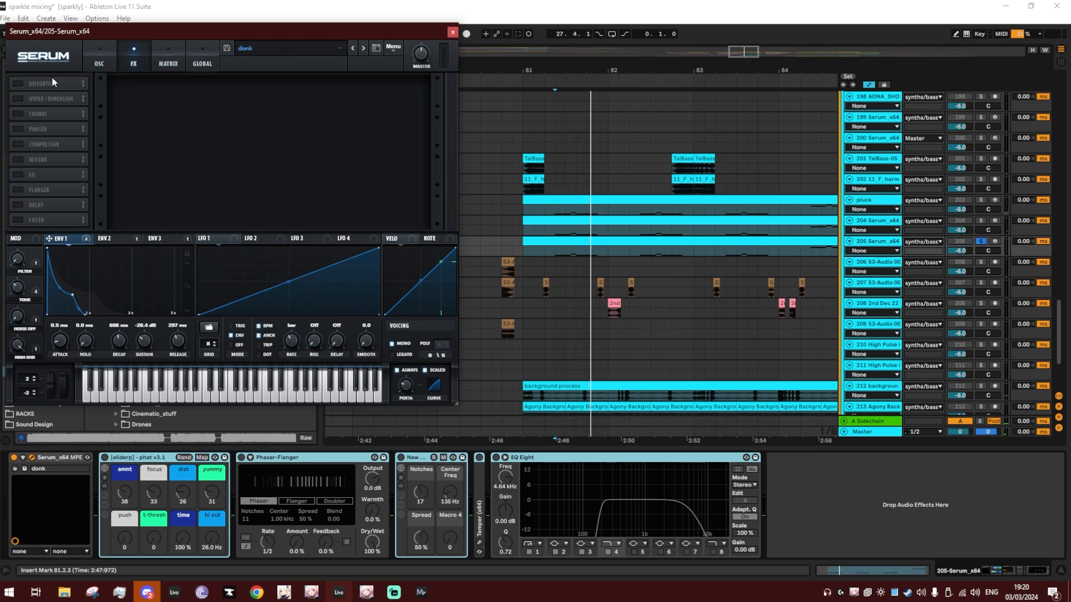
pyautogui.click(18, 83)
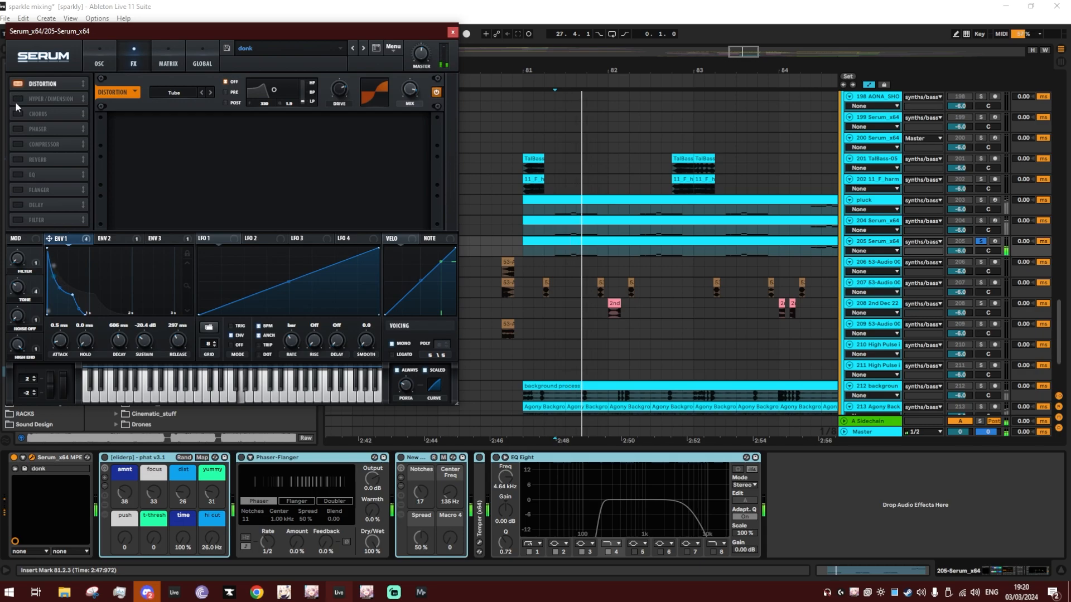
pyautogui.click(15, 101)
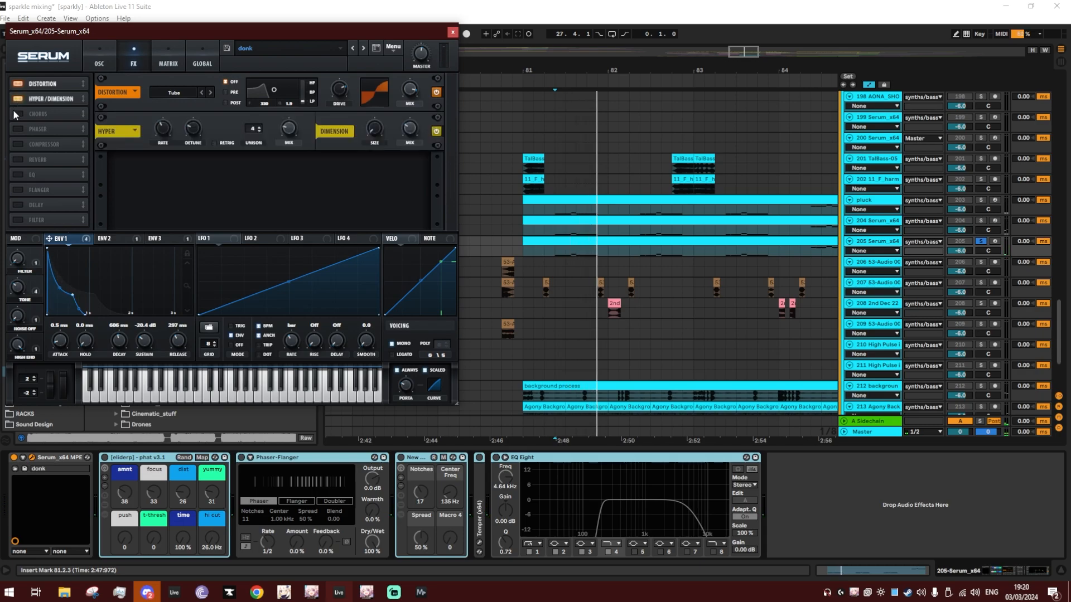
pyautogui.click(16, 114)
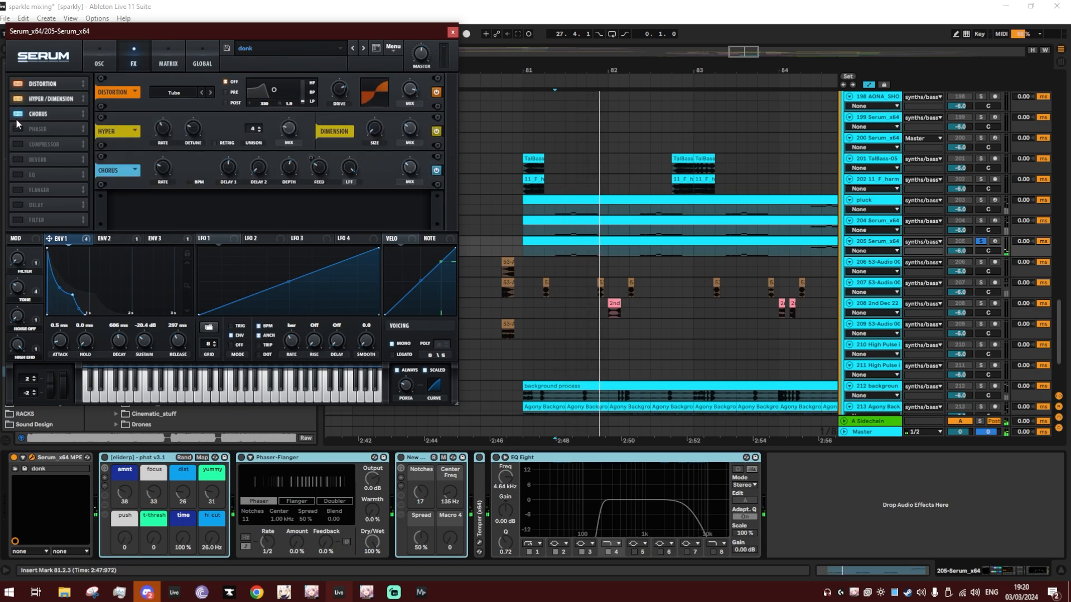
pyautogui.click(18, 128)
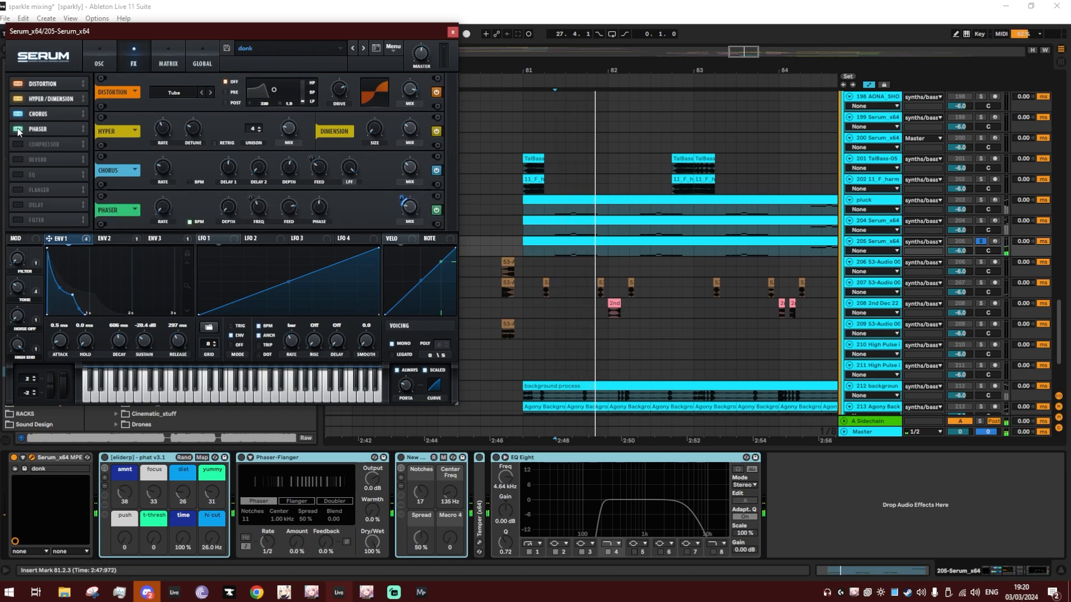
# Enable Serum's Compressor, Reverb and EQ on track 205, showing their settings and playing the layer.
pyautogui.click(17, 146)
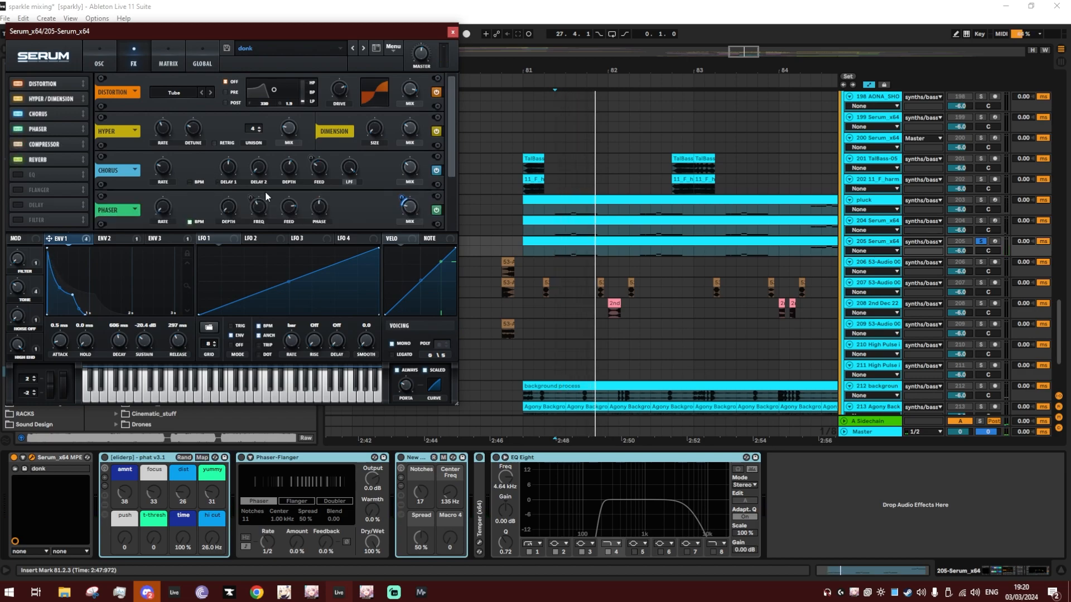
pyautogui.moveTo(453, 169); pyautogui.dragTo(451, 229)
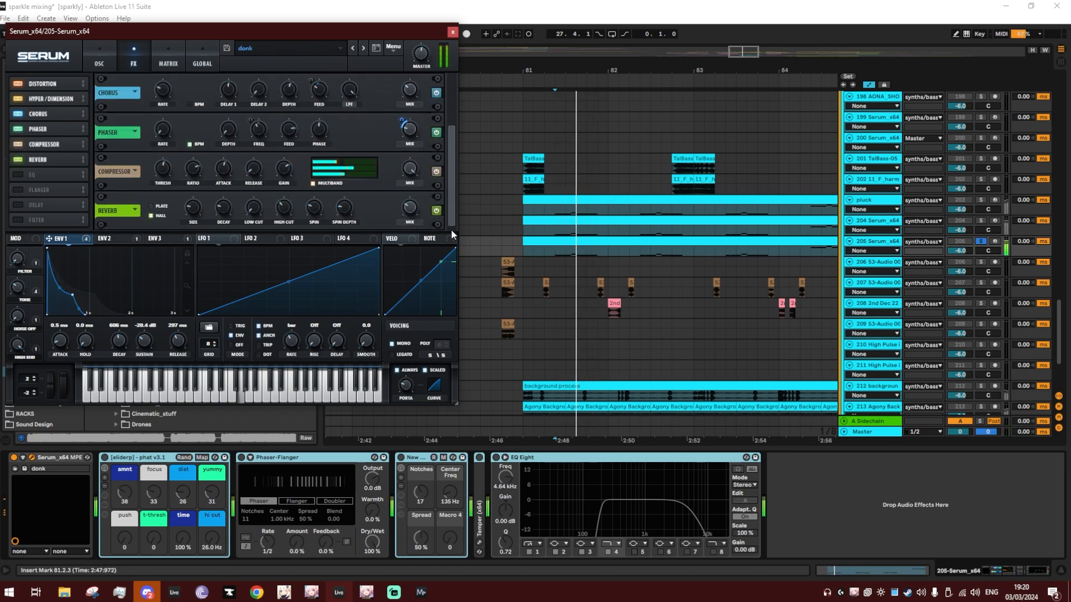
pyautogui.click(19, 175)
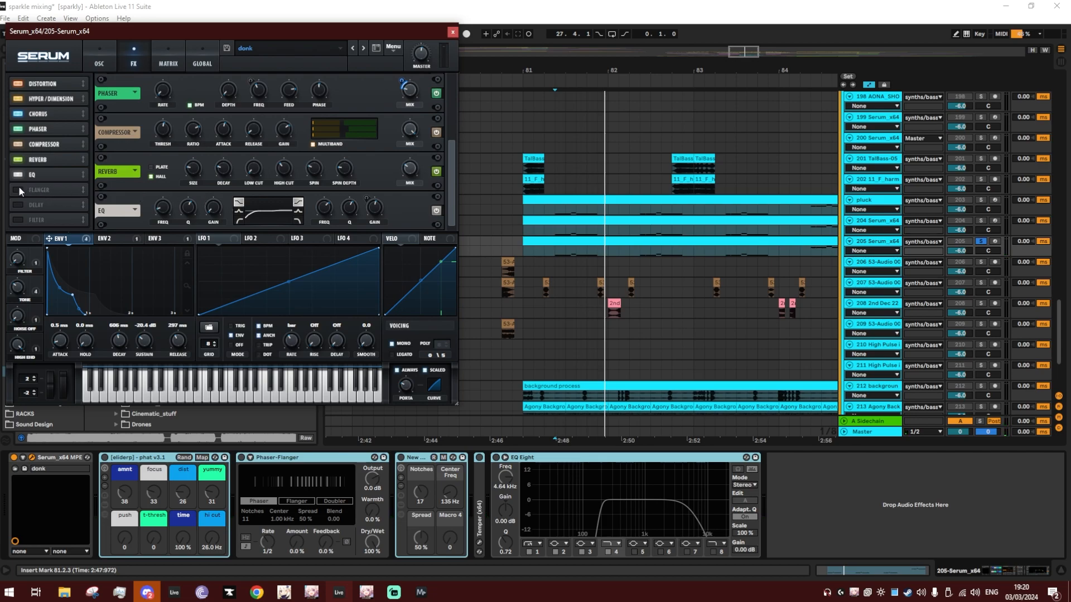
pyautogui.press('space')
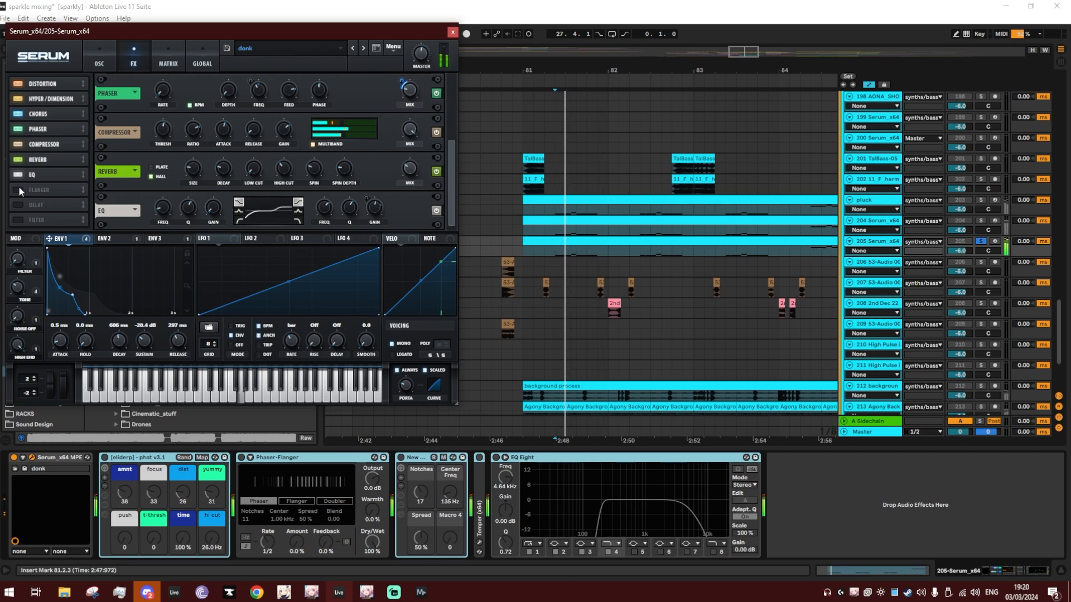
# Close Serum, re-enable track 205's effects from phat v3.1 through EQ Eight in sequence and play the processed layer.
pyautogui.click(452, 32)
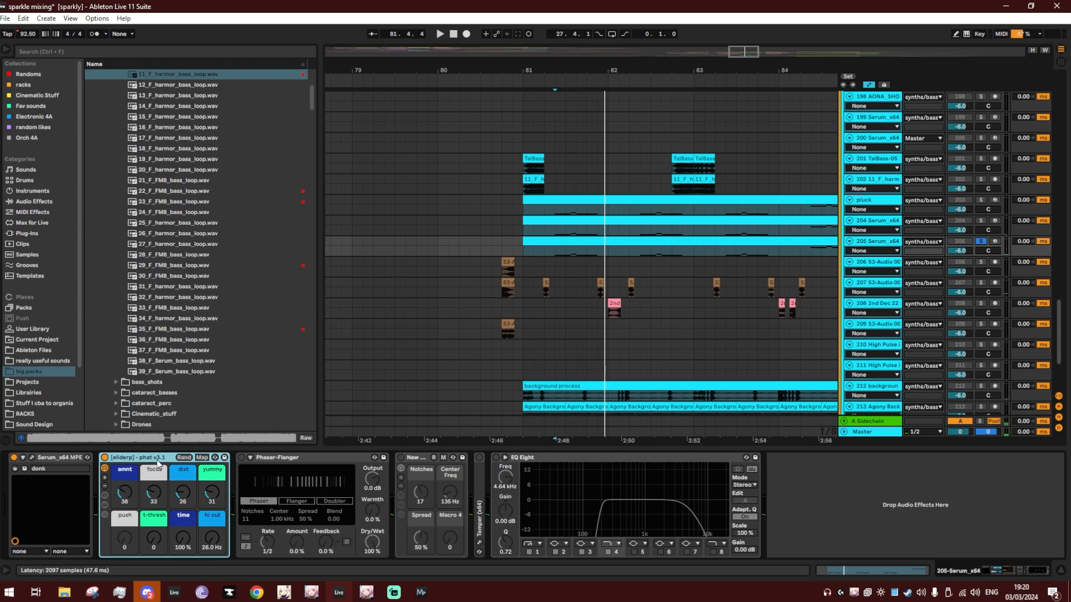
pyautogui.press('space')
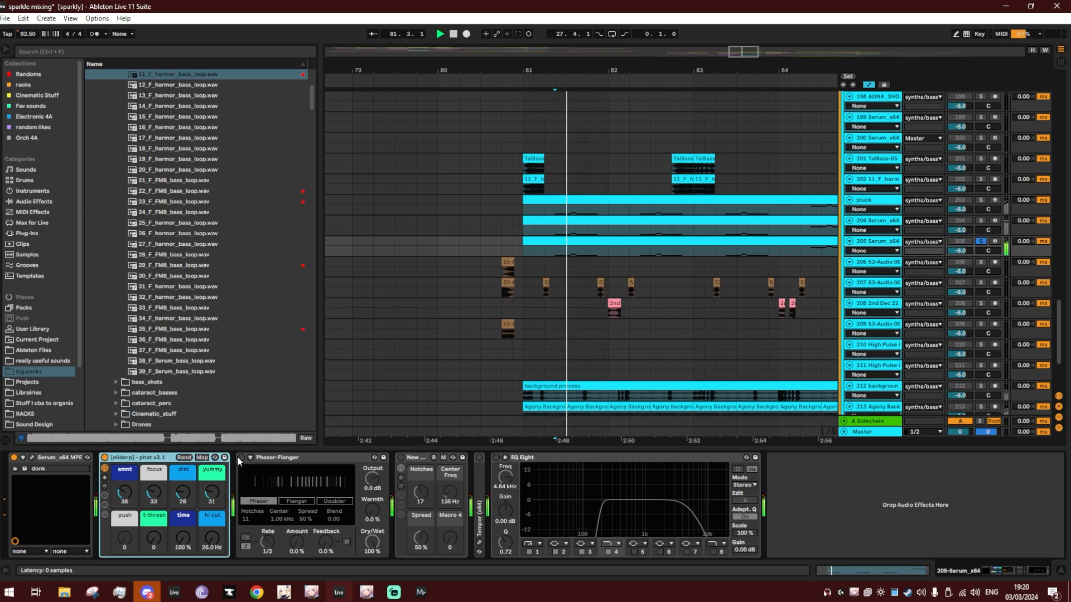
pyautogui.click(240, 457)
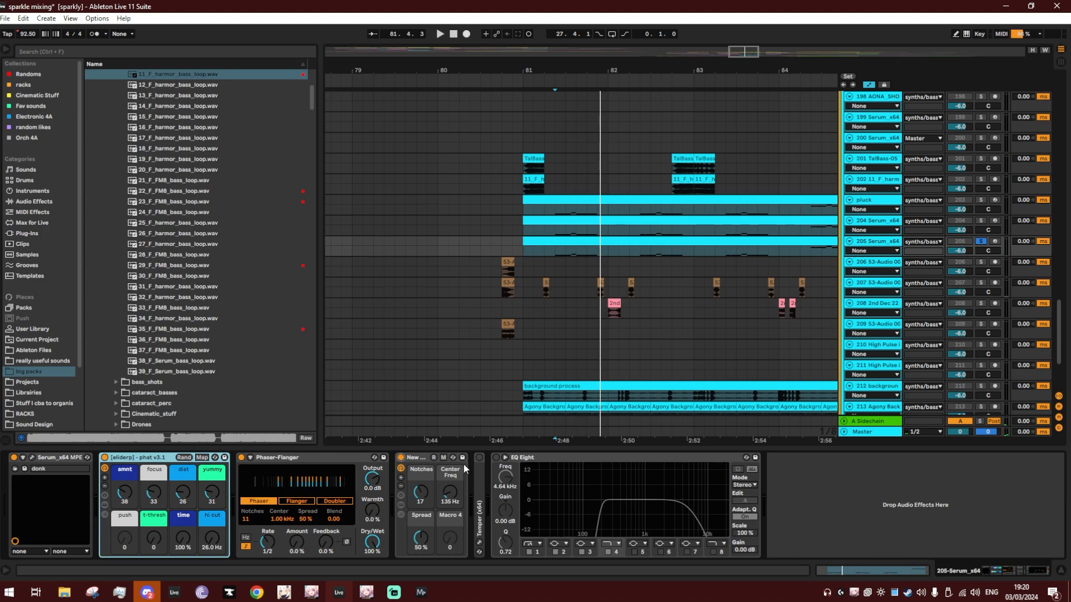
pyautogui.click(479, 458)
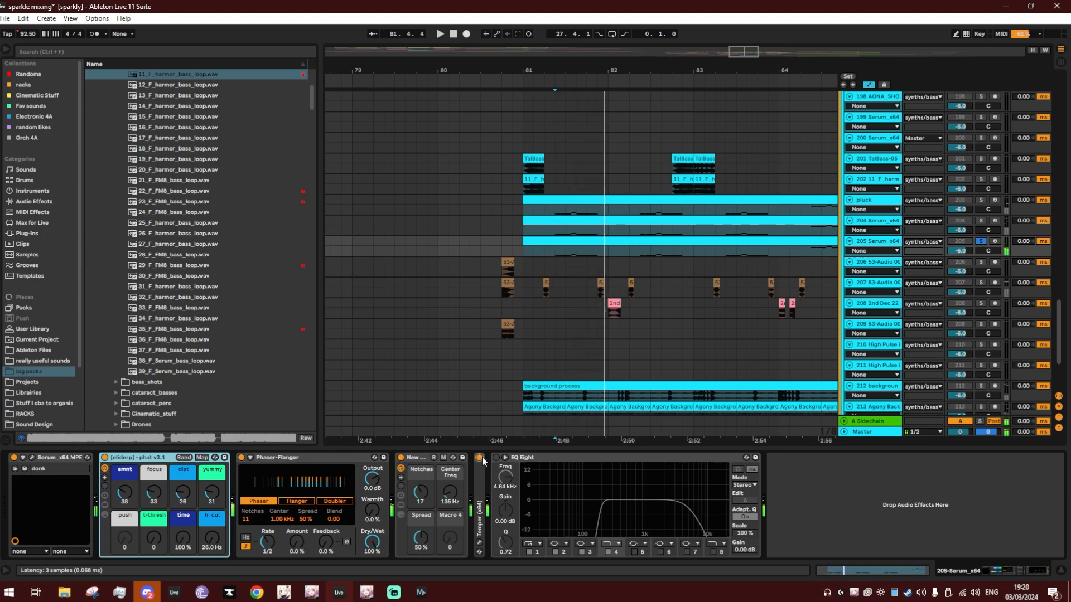
pyautogui.click(496, 458)
pyautogui.press('space')
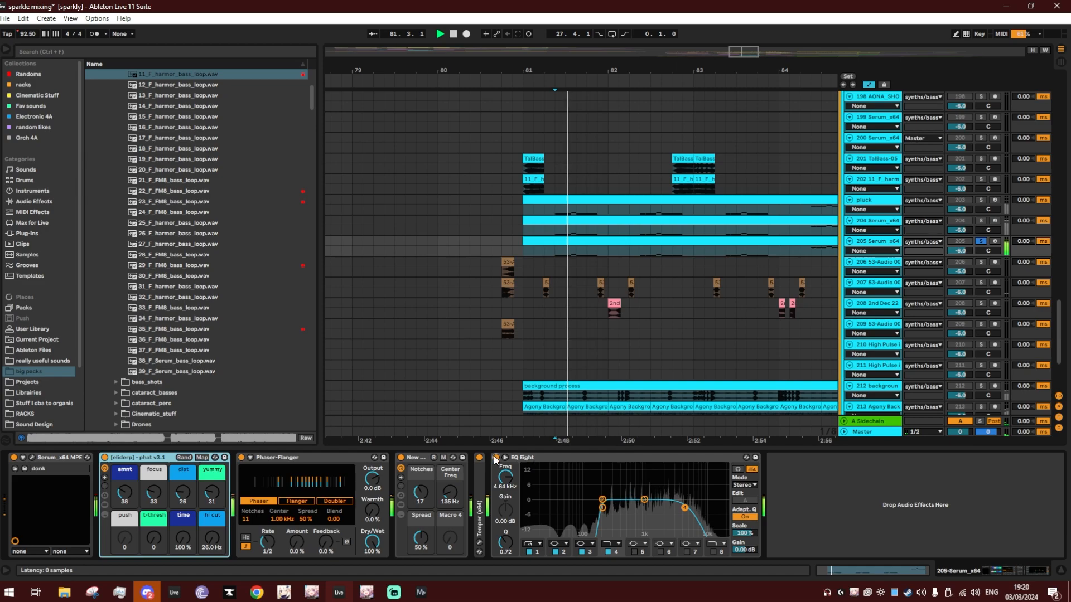
# Solo the pluck, 204 and 205 tracks together, play them from bar 81, and hide the device view.
pyautogui.click(873, 200)
pyautogui.click(885, 246)
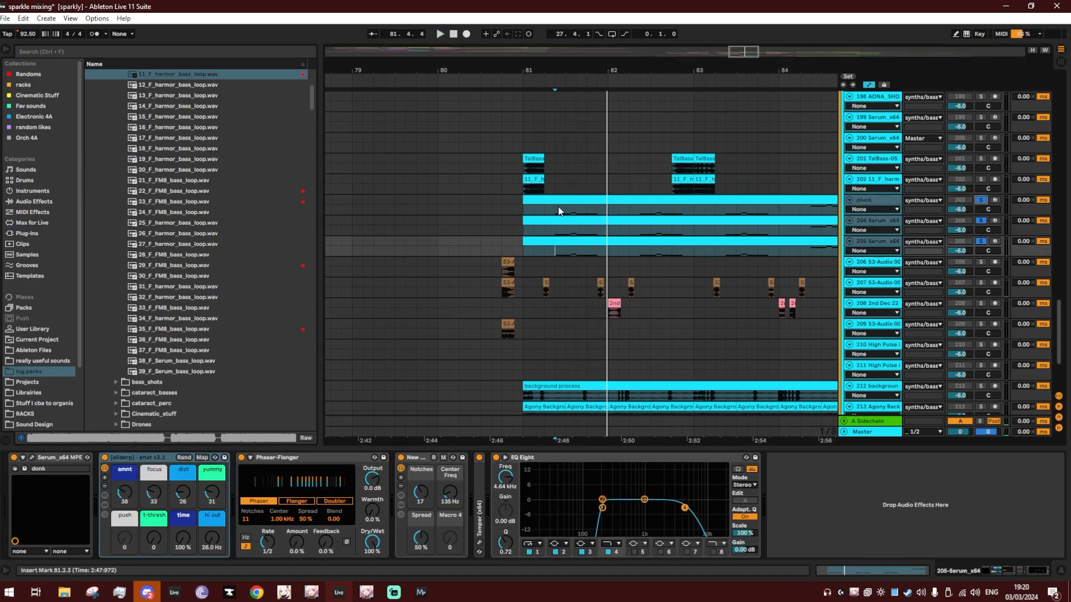
pyautogui.click(560, 211)
pyautogui.press('space')
pyautogui.moveTo(582, 72); pyautogui.dragTo(462, 79)
pyautogui.press('space')
pyautogui.hotkey('ctrl', 'alt', 'l')
# Unfold the lows group, solo the tracks from there down to 205, play them together and place the start marker at bar 81.
pyautogui.scroll(5, 639, 286)
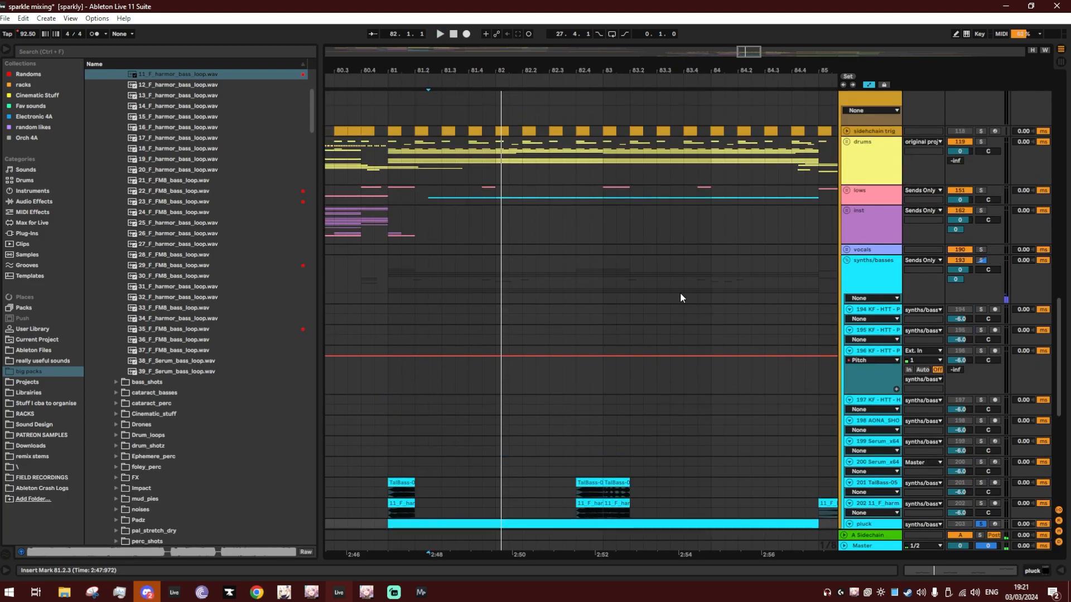
pyautogui.click(870, 192)
pyautogui.click(847, 191)
pyautogui.scroll(-6, 853, 279)
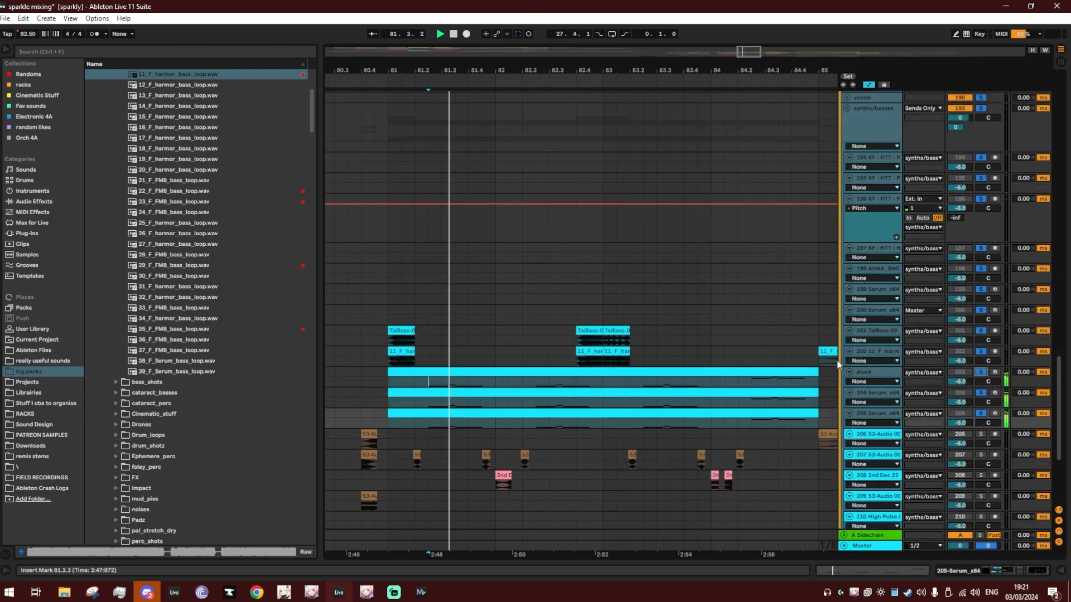
pyautogui.click(391, 384)
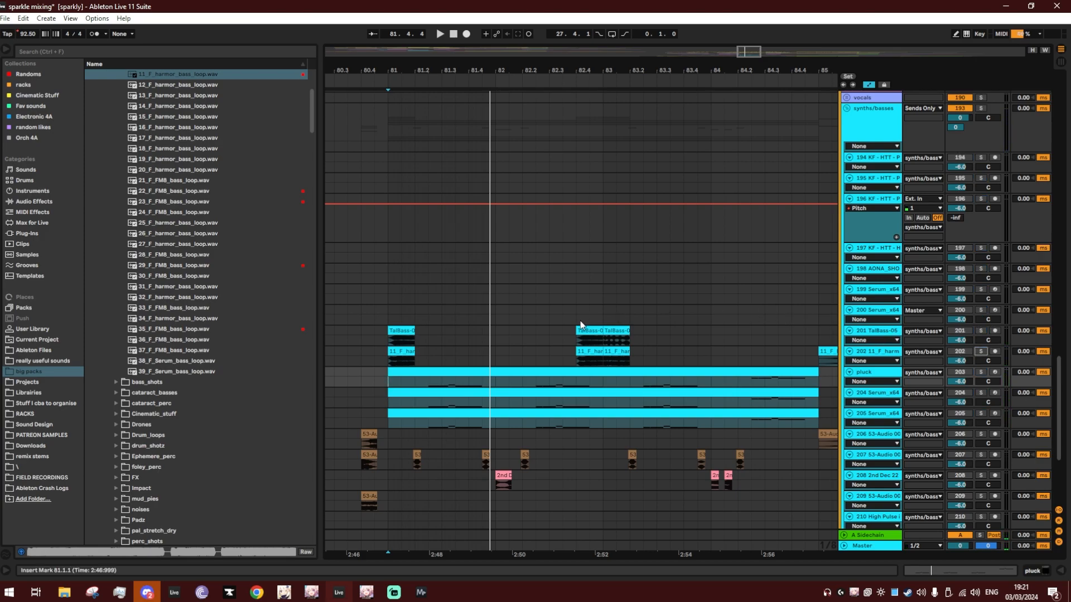
# Solo the background process, Agony Background and LA_CURE97 tracks (212 to 214) and play them together from bar 81.
pyautogui.scroll(-5, 578, 319)
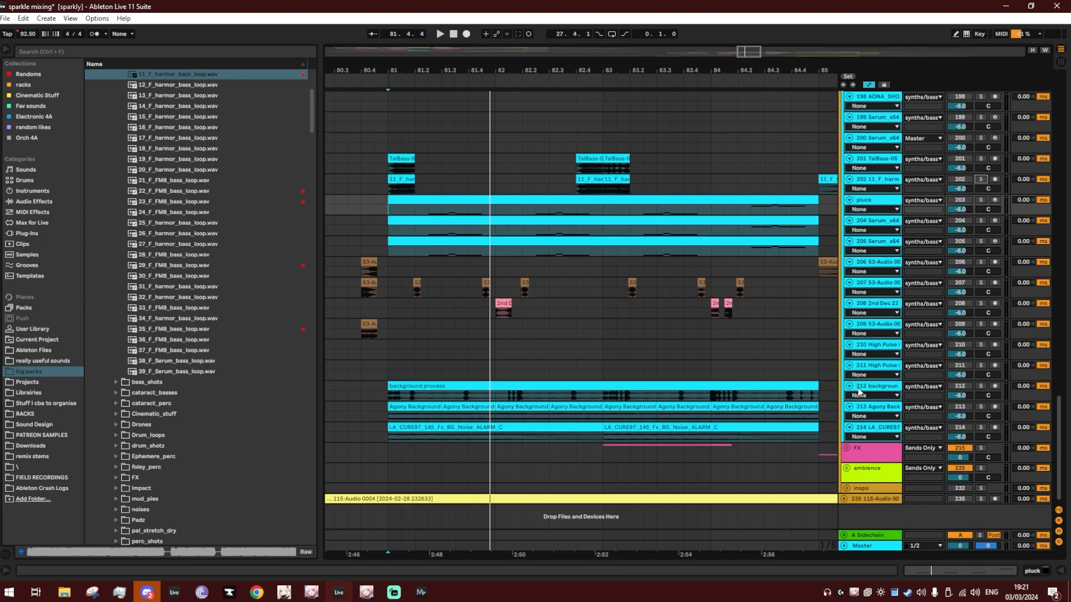
pyautogui.click(980, 386)
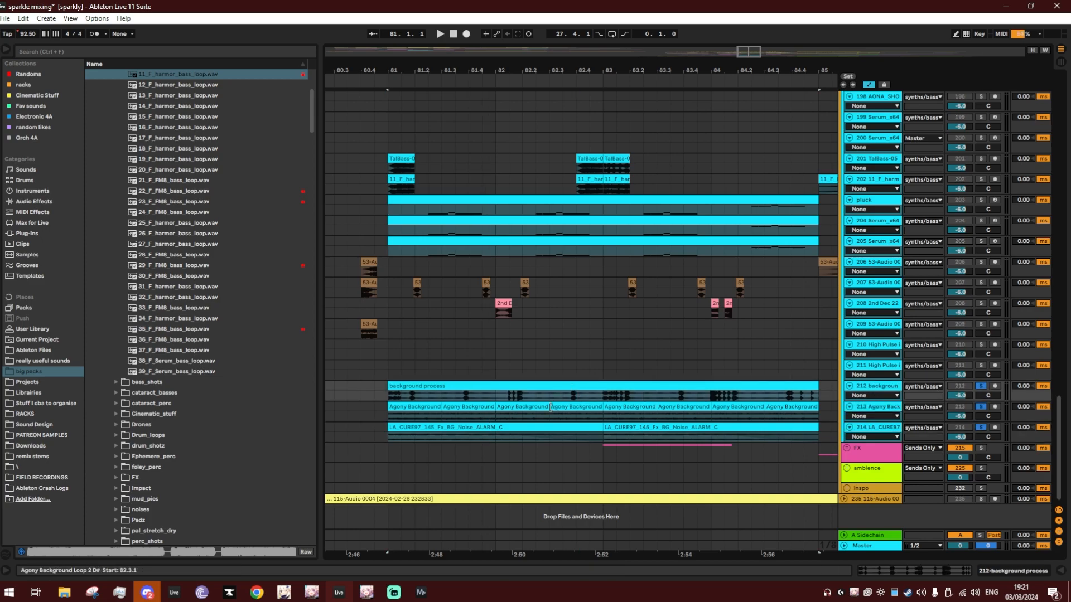
pyautogui.press('space')
pyautogui.click(518, 430)
pyautogui.click(414, 388)
pyautogui.press('space')
pyautogui.moveTo(546, 71); pyautogui.dragTo(484, 66)
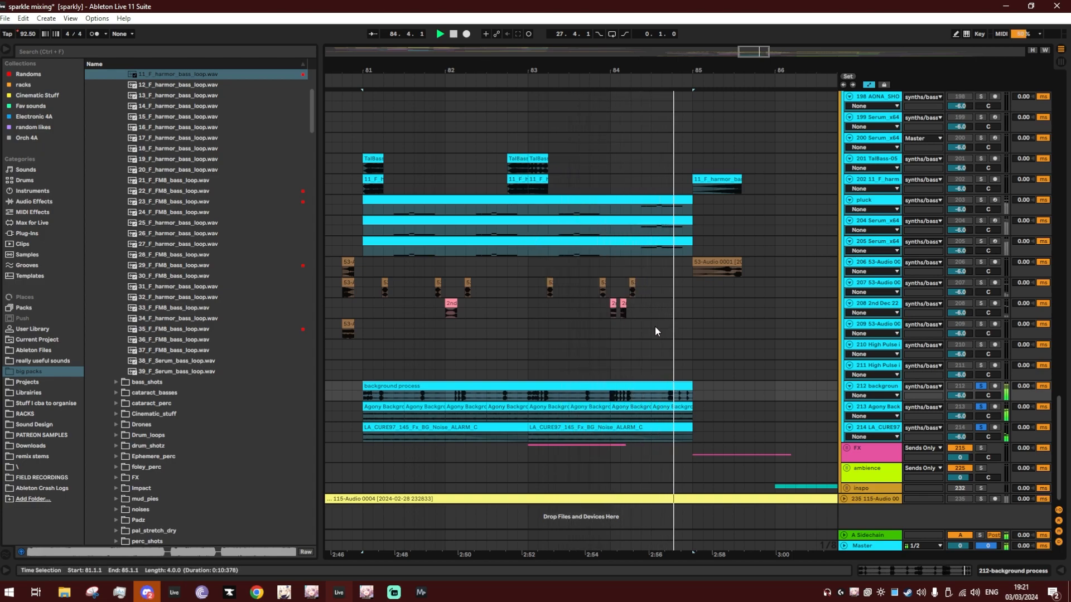
# Collapse the synths/basses group of the original project and show the whole arrangement.
pyautogui.scroll(6, 697, 363)
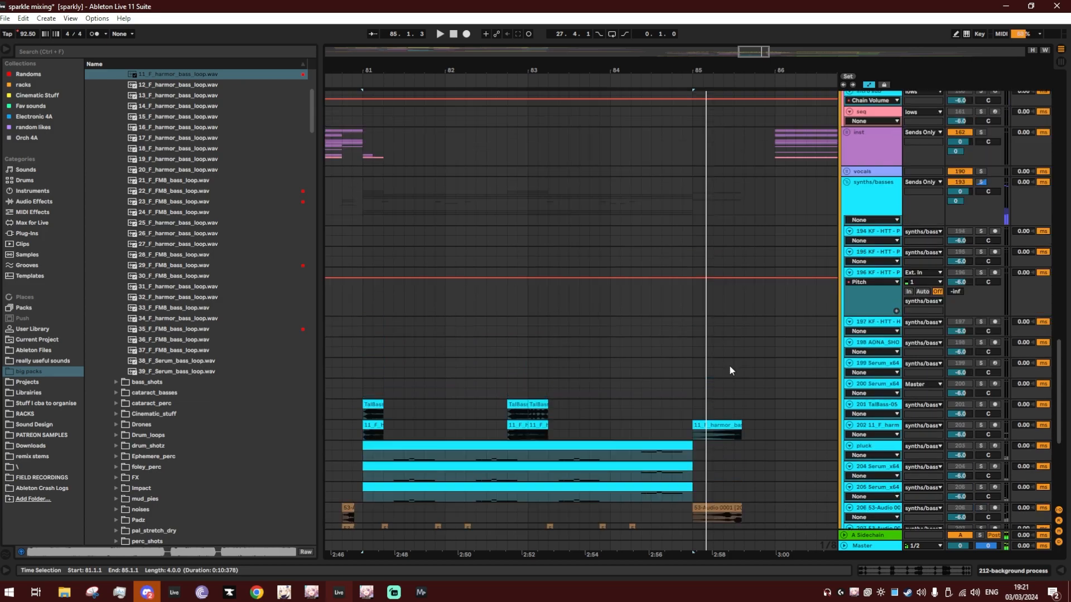
pyautogui.click(846, 183)
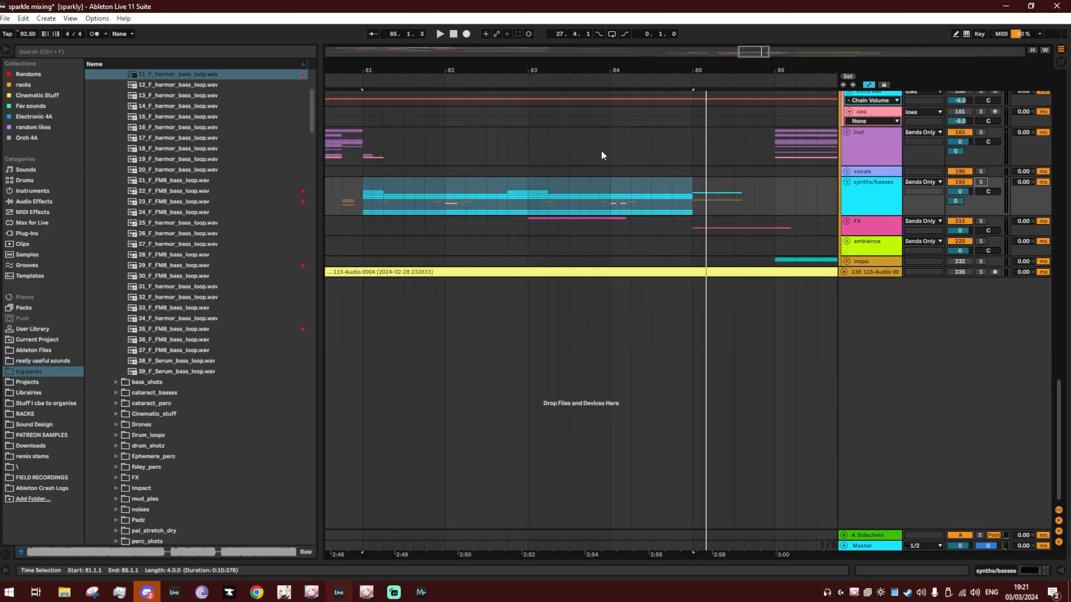
pyautogui.moveTo(492, 71); pyautogui.dragTo(663, 11)
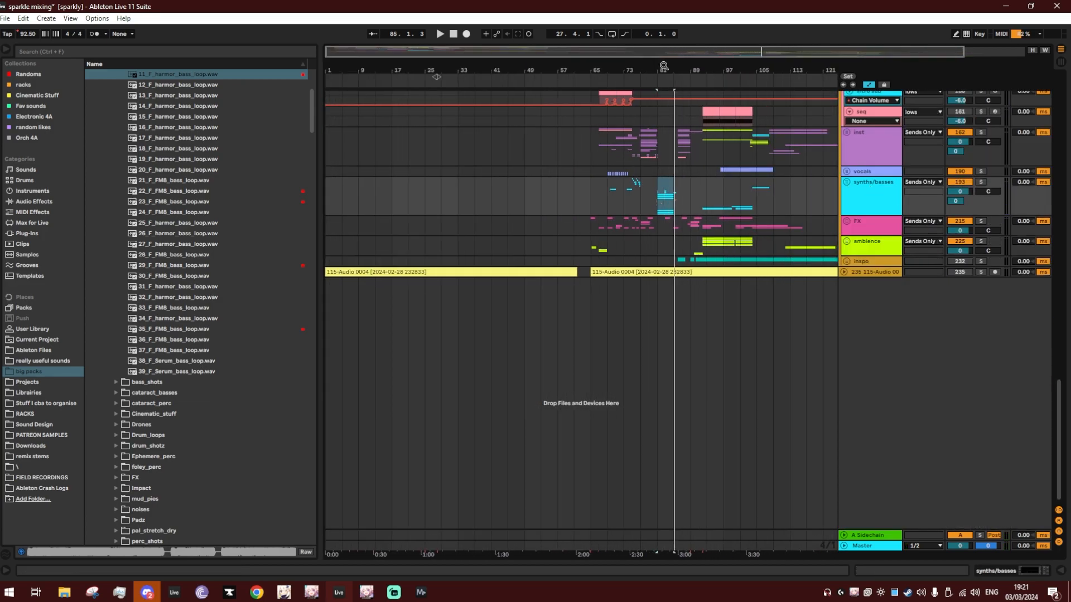
# Examine the synths/basses tracks around bars 17 to 26 and select the assemblyline 1k followers folder in the browser.
pyautogui.scroll(1, 372, 250)
pyautogui.scroll(10, 373, 249)
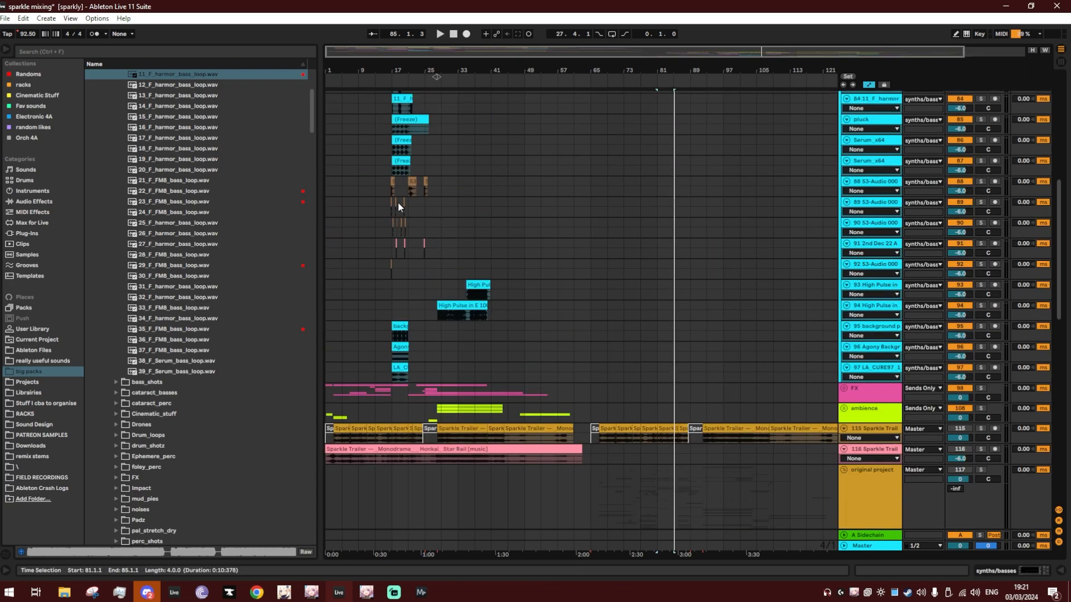
pyautogui.moveTo(389, 81); pyautogui.dragTo(389, 223)
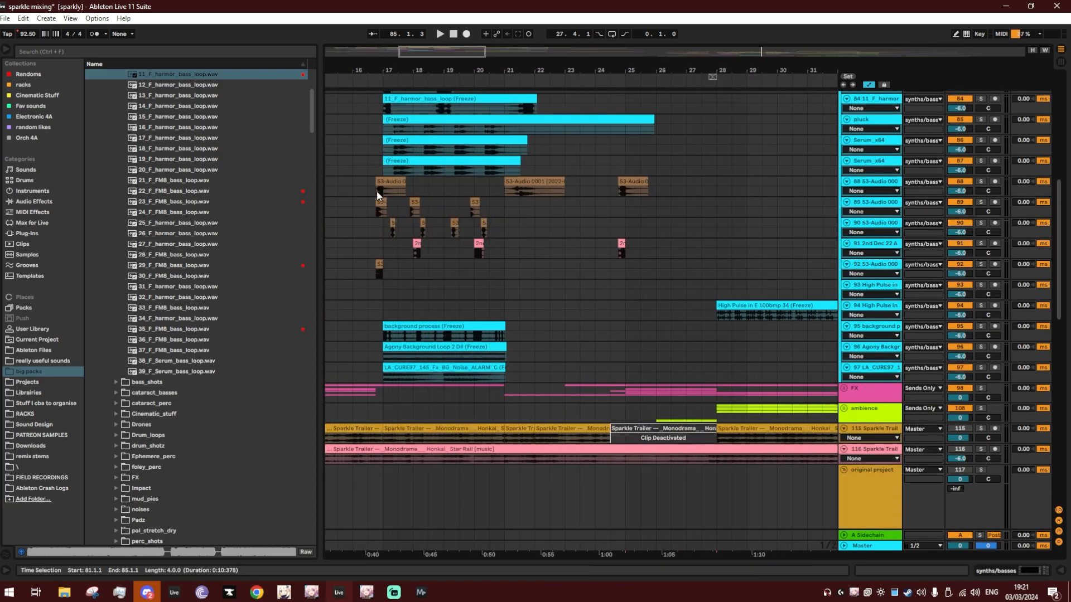
pyautogui.scroll(8, 690, 293)
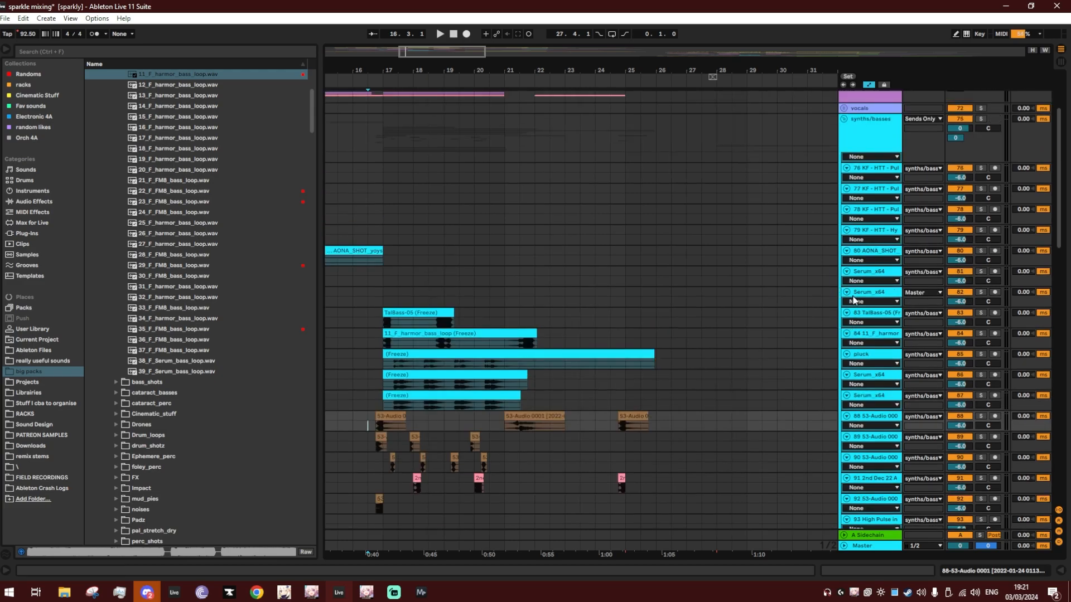
pyautogui.scroll(-6, 577, 376)
pyautogui.moveTo(395, 69); pyautogui.dragTo(403, 152)
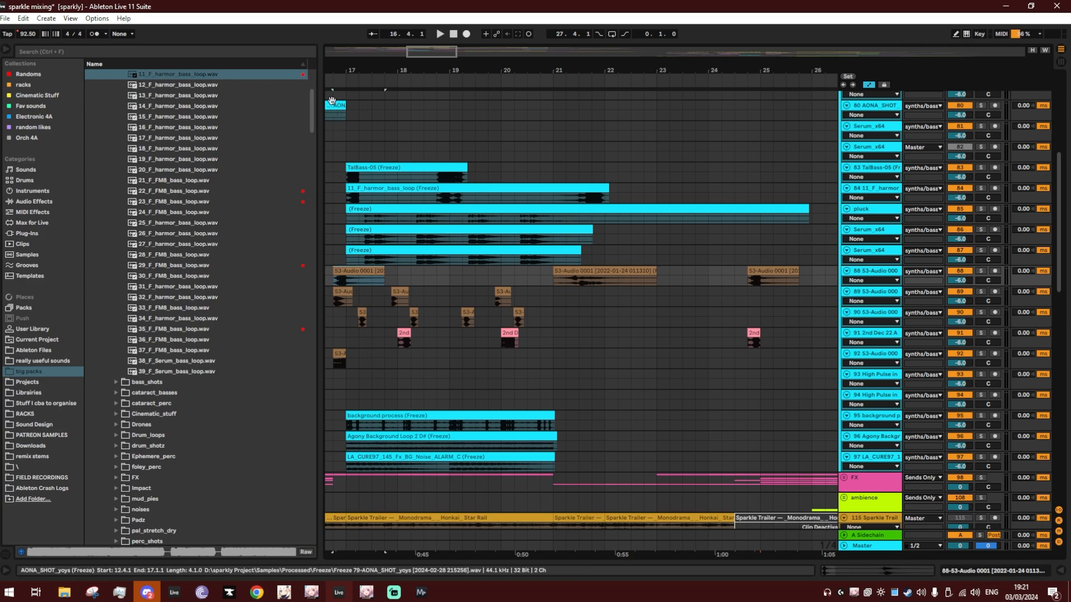
pyautogui.scroll(6, 234, 223)
pyautogui.doubleClick(176, 76)
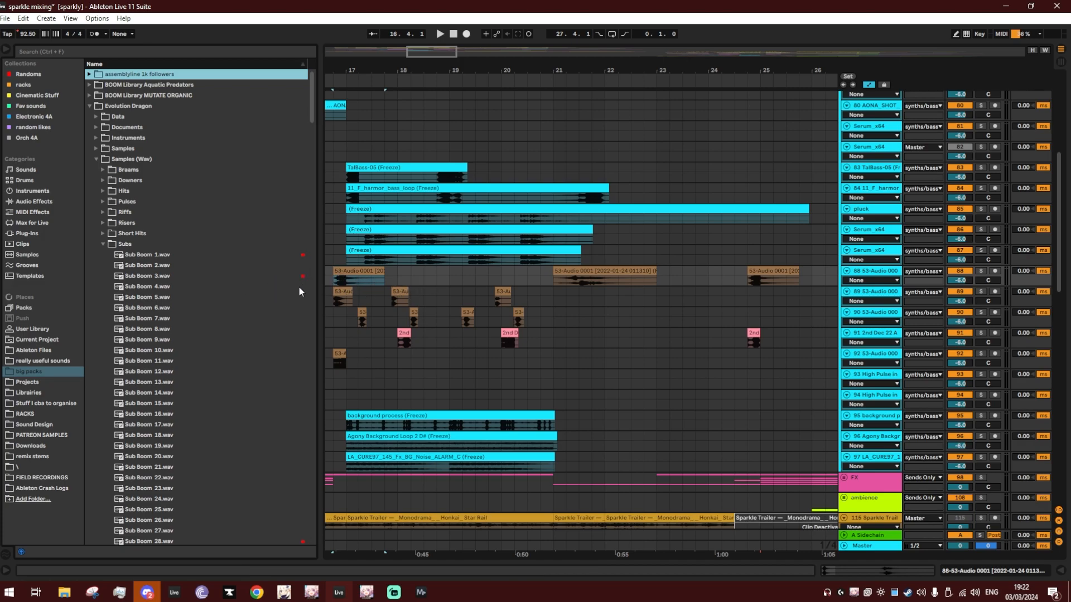
# Play the arrangement from bar 16.4 and solo the S3-Audio and 2nd Dec tracks (88 to 91) to hear them alone.
pyautogui.click(337, 287)
pyautogui.press('space')
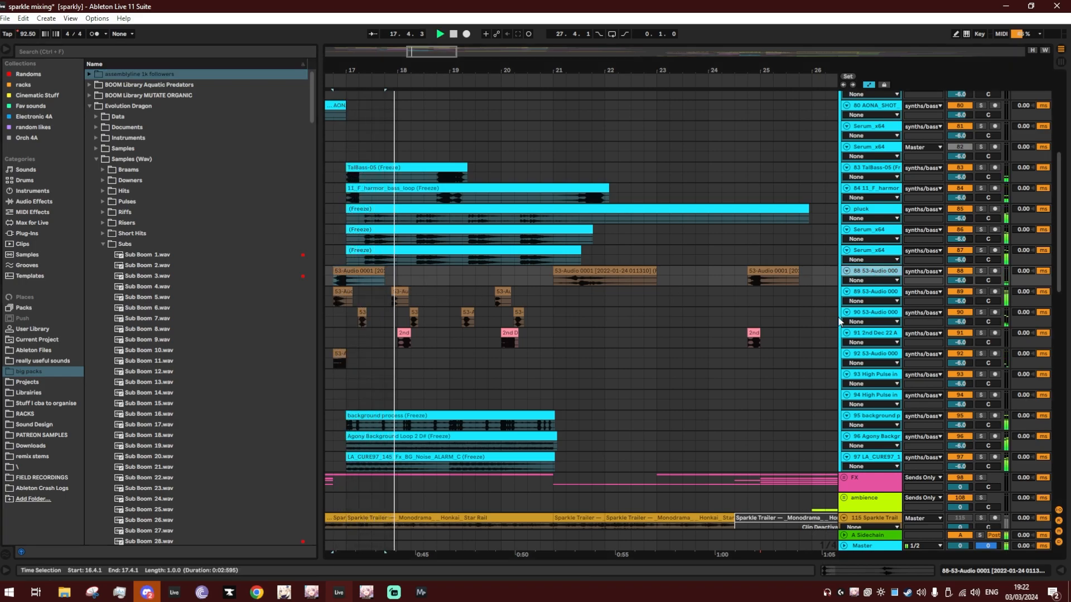
pyautogui.click(868, 333)
pyautogui.keyDown('shift'); pyautogui.click(872, 273); pyautogui.keyUp('shift')
pyautogui.click(980, 273)
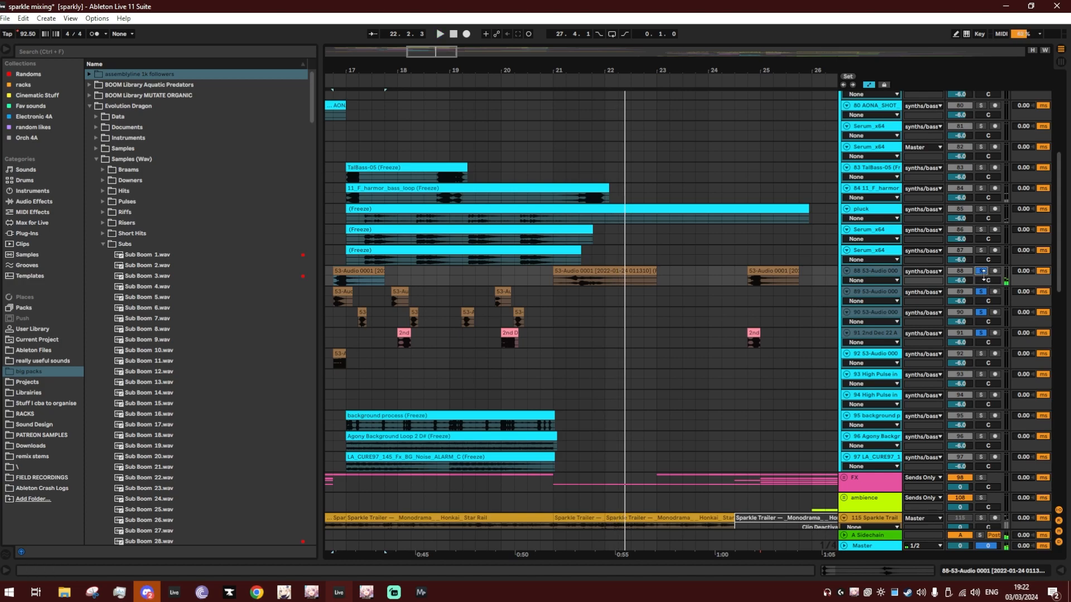
pyautogui.press('space')
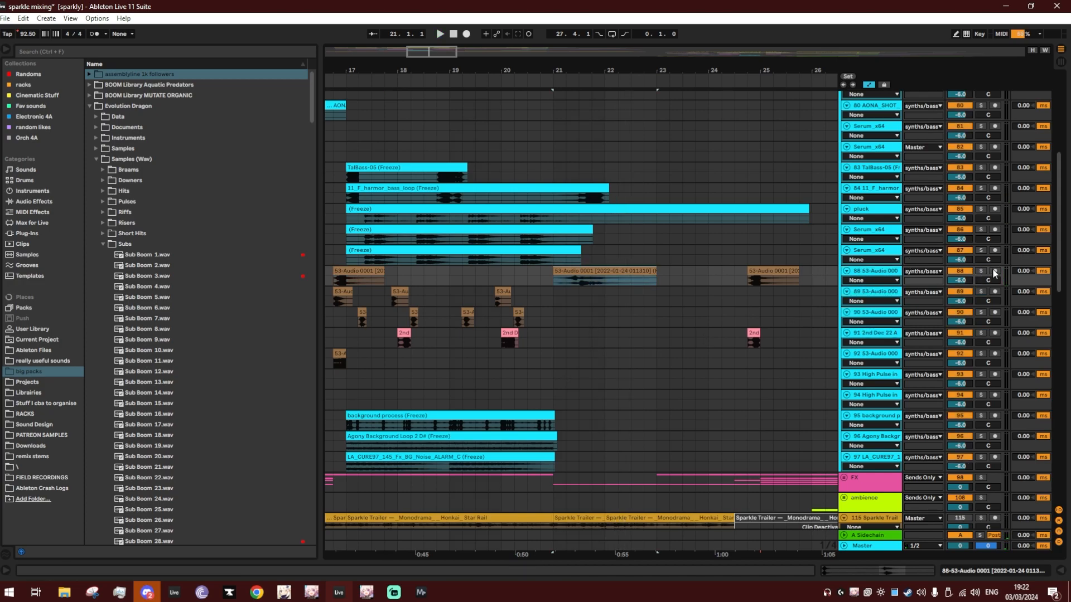
# Solo track 88, play its S3-Audio clip from bar 21.3, unsolo it and collapse the synths/basses group.
pyautogui.click(604, 270)
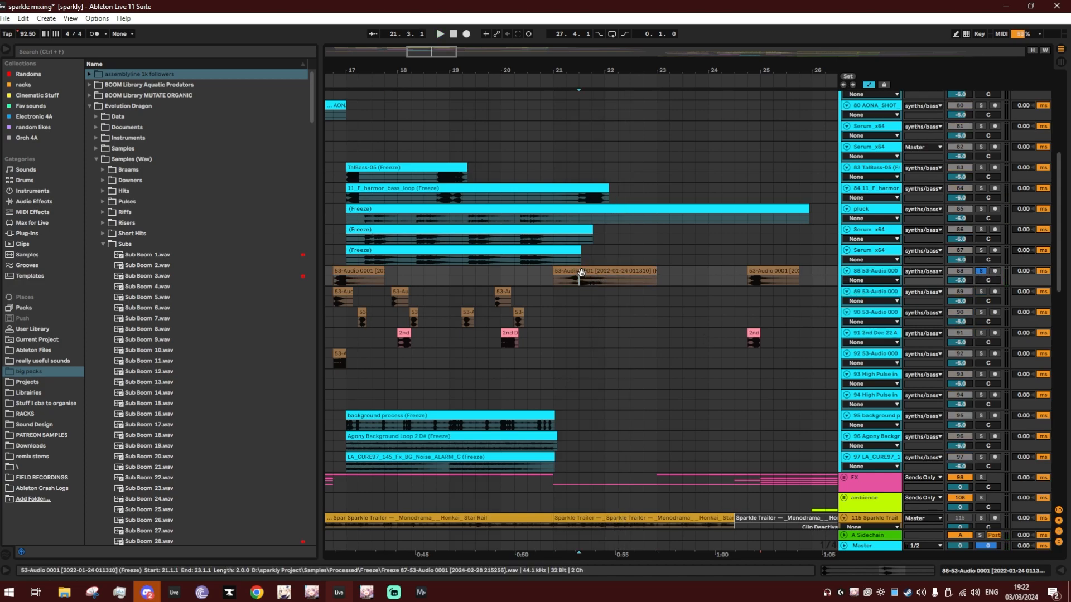
pyautogui.press('space')
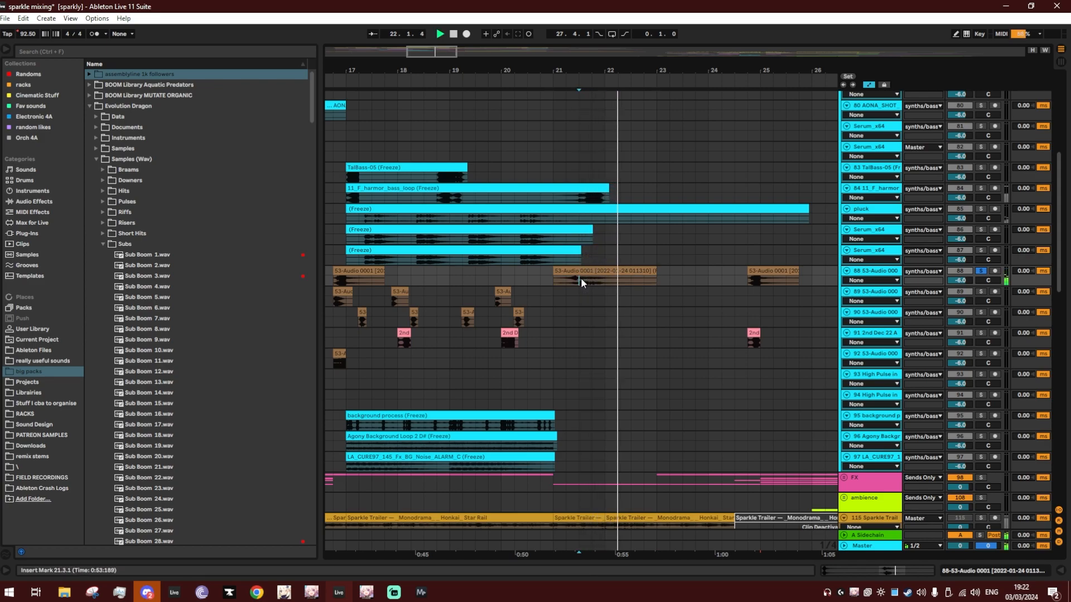
pyautogui.scroll(8, 671, 413)
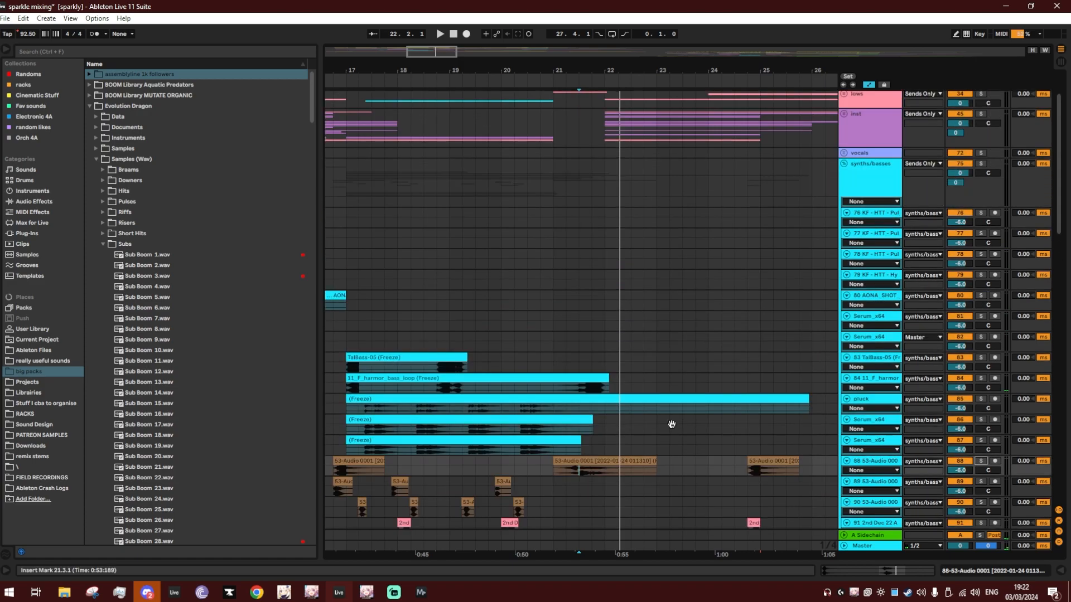
pyautogui.click(844, 226)
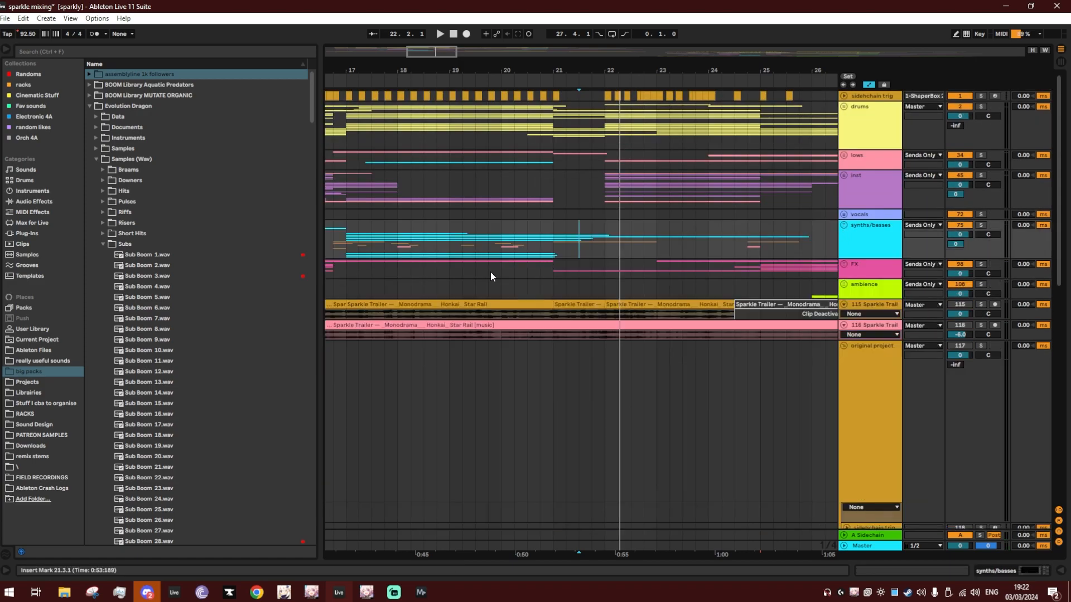
# Unfold the FX group, select the Tascione White Noise Riser over bars 17 to 21 and play the mix from bar 17.
pyautogui.press('space')
pyautogui.click(355, 262)
pyautogui.click(844, 264)
pyautogui.moveTo(347, 327); pyautogui.dragTo(555, 326)
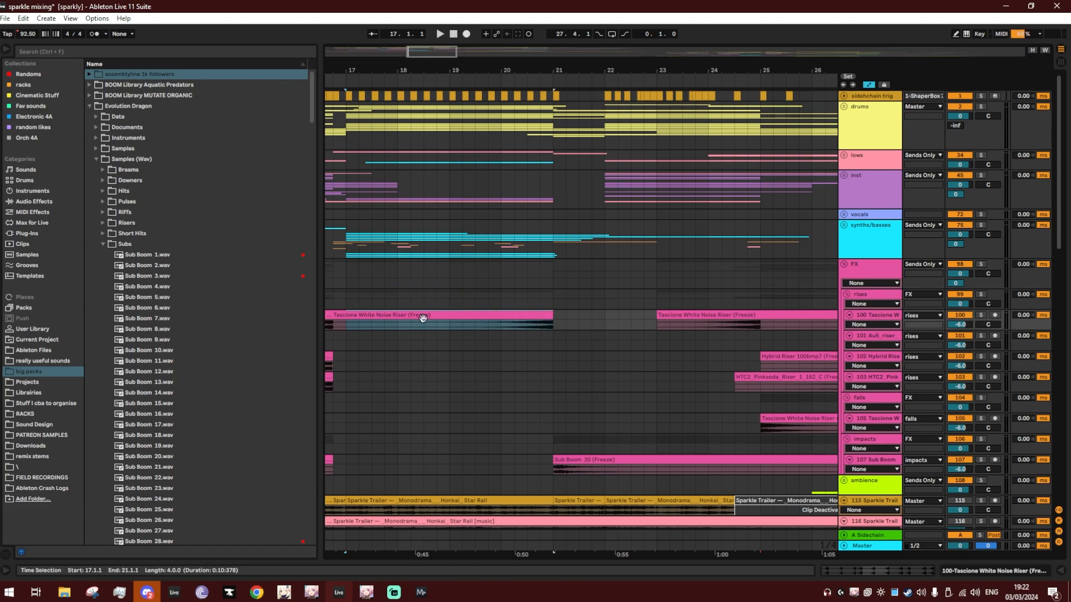
pyautogui.click(377, 297)
pyautogui.press('space')
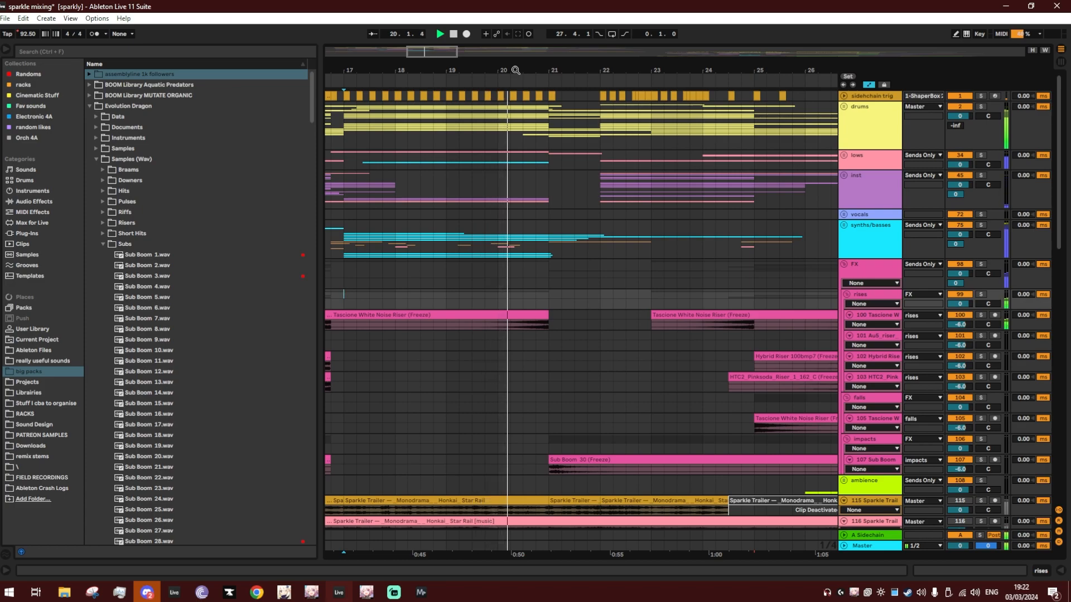
# Stop playback and place the start marker at bar 21 on the drums group.
pyautogui.moveTo(553, 71); pyautogui.dragTo(457, 74)
pyautogui.press('space')
pyautogui.click(454, 210)
pyautogui.click(455, 131)
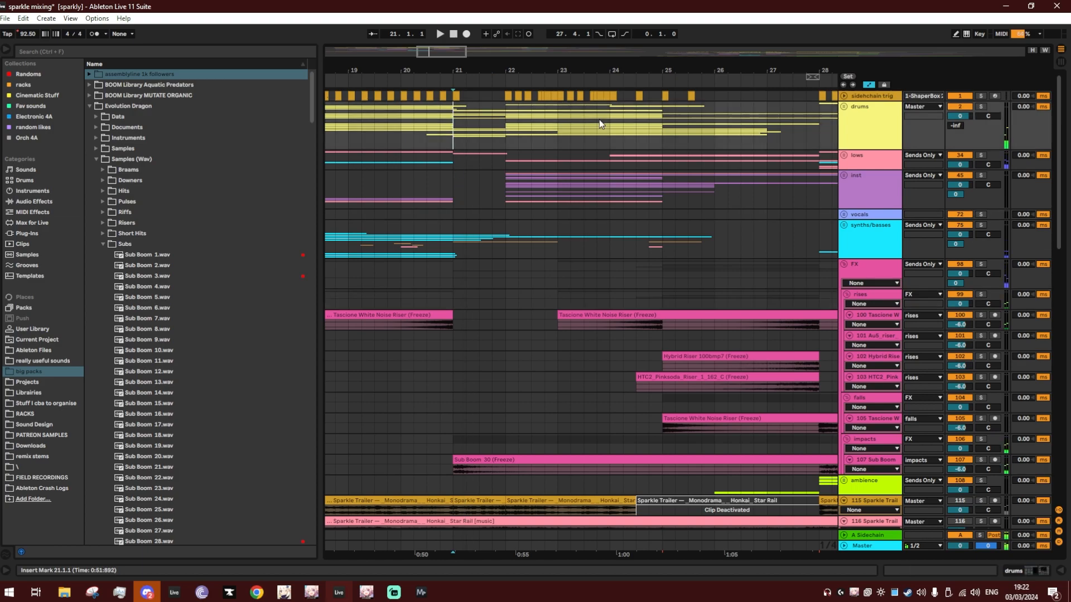
# Unfold the drums group, select the Hat Thick clip at bar 21, and unfold the extra perc group.
pyautogui.click(845, 107)
pyautogui.scroll(-3, 458, 328)
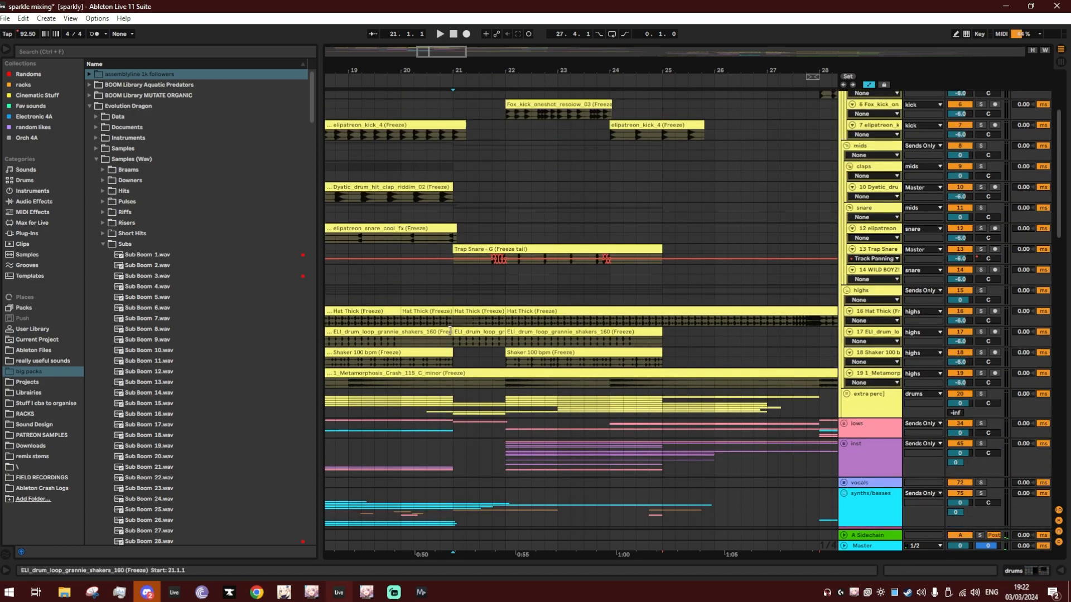
pyautogui.click(455, 322)
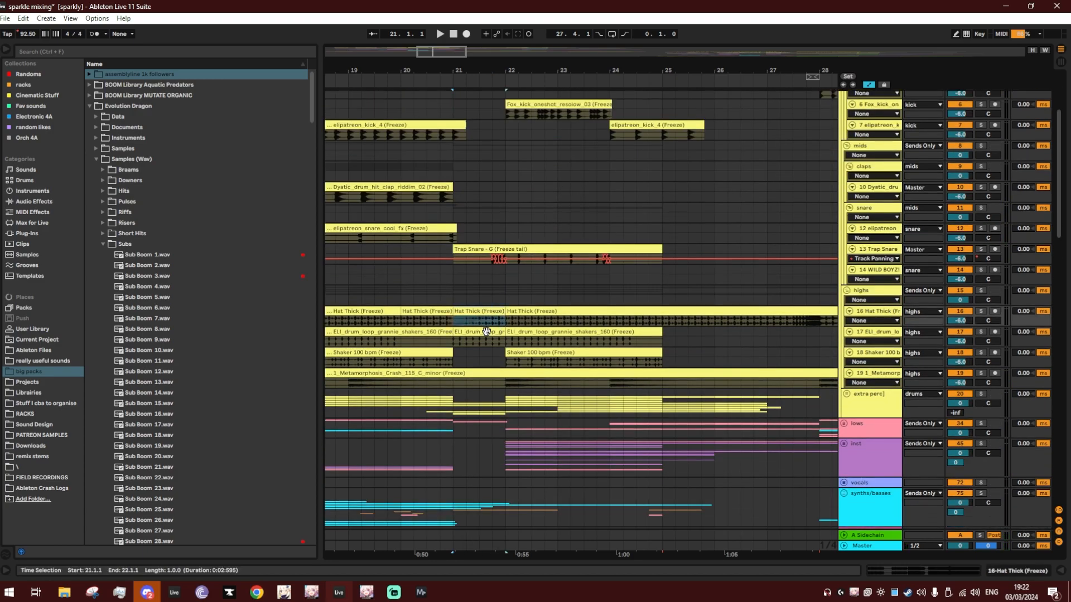
pyautogui.click(479, 341)
pyautogui.click(847, 394)
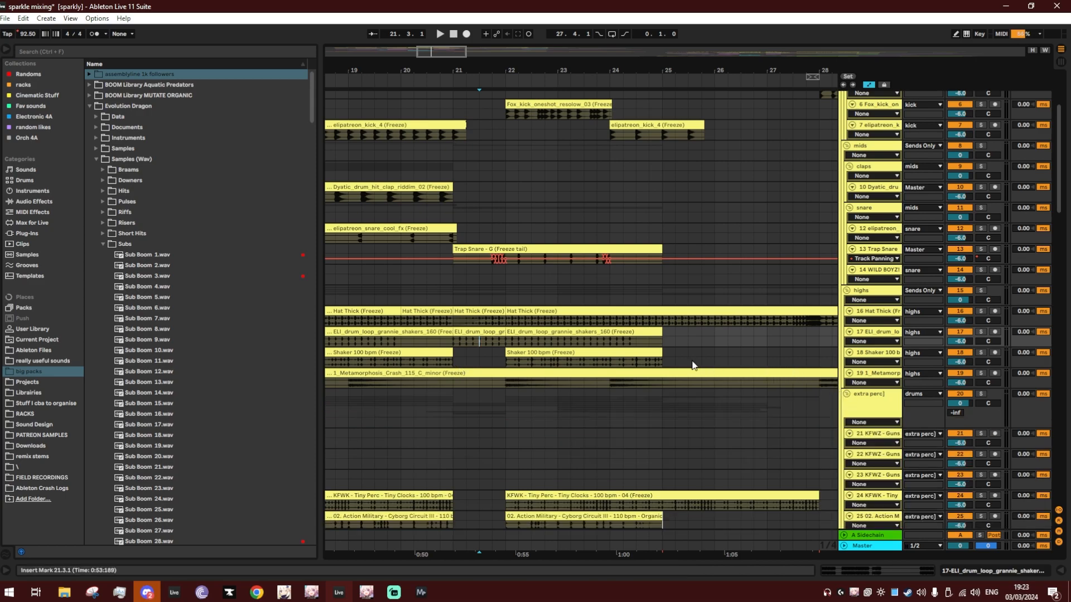
# Solo the extra perc group, play it from bar 20.4, and select the Cymatics Breaking Glass clip at bar 21.
pyautogui.scroll(-5, 741, 370)
pyautogui.click(442, 206)
pyautogui.press('space')
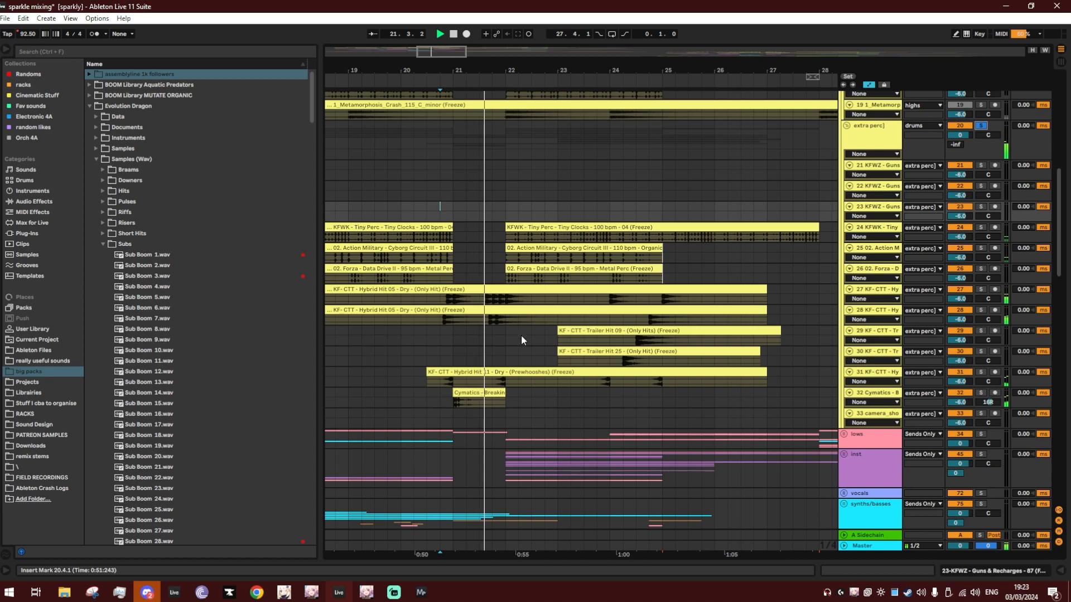
pyautogui.press('space')
pyautogui.click(483, 391)
pyautogui.scroll(7, 480, 396)
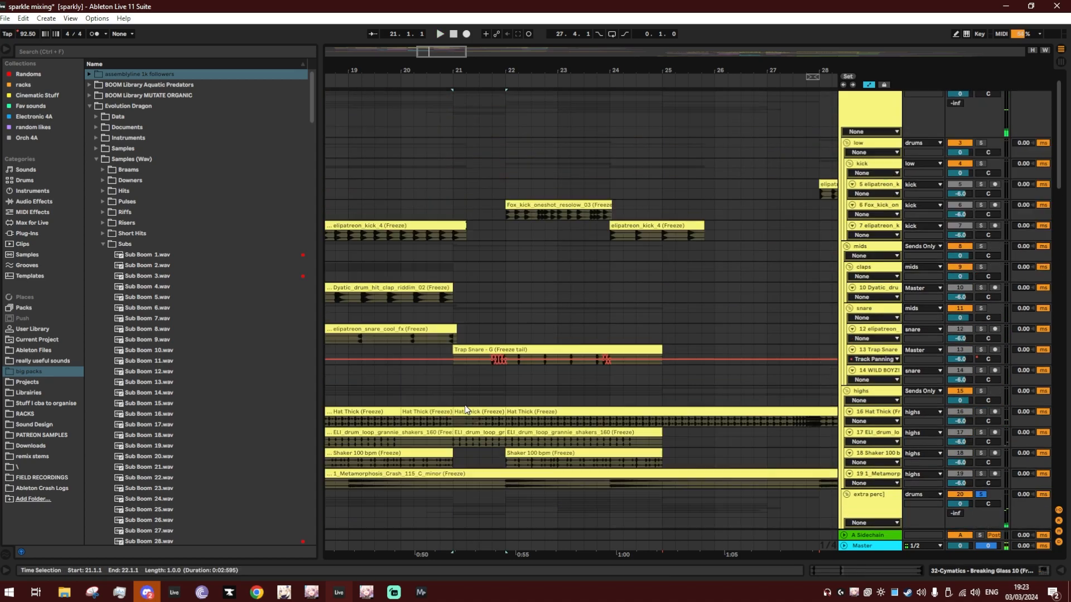
# Solo the Trap Snare track, play its clip from bar 21 and unsolo the track.
pyautogui.click(442, 267)
pyautogui.click(474, 350)
pyautogui.click(979, 350)
pyautogui.press('space')
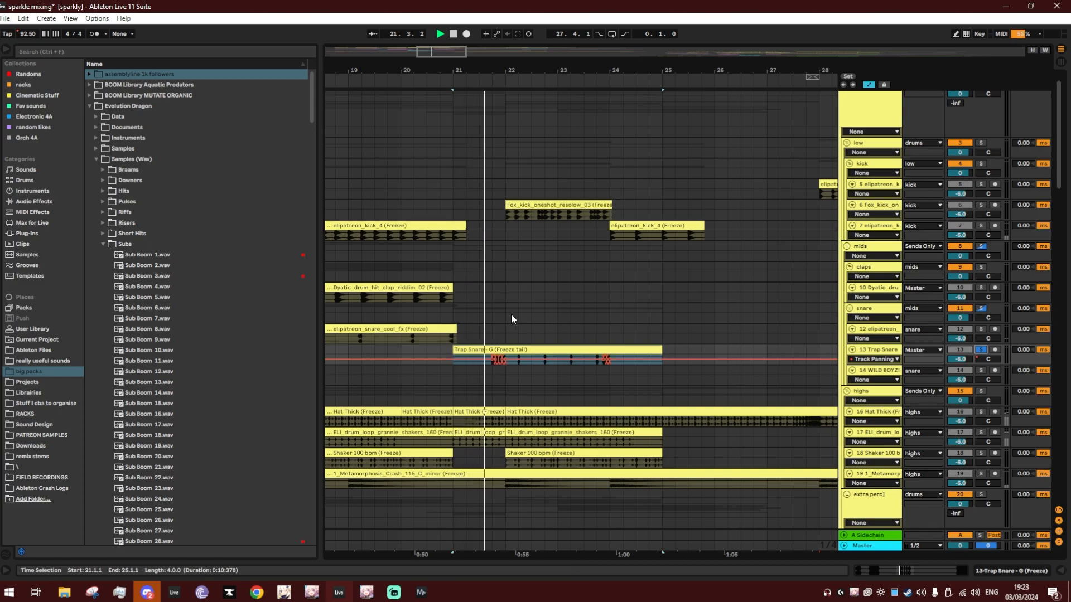
pyautogui.press('space')
pyautogui.click(981, 351)
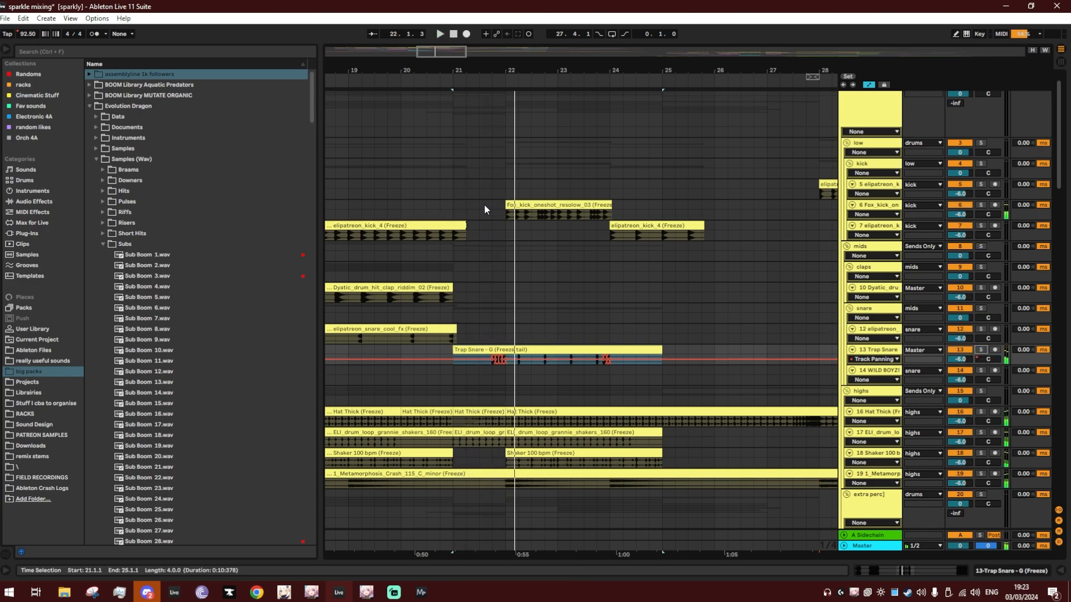
# Loop the arrangement from bar 21 to bar 22.
pyautogui.click(452, 195)
pyautogui.moveTo(500, 212); pyautogui.dragTo(503, 209)
pyautogui.hotkey('ctrl', 'l')
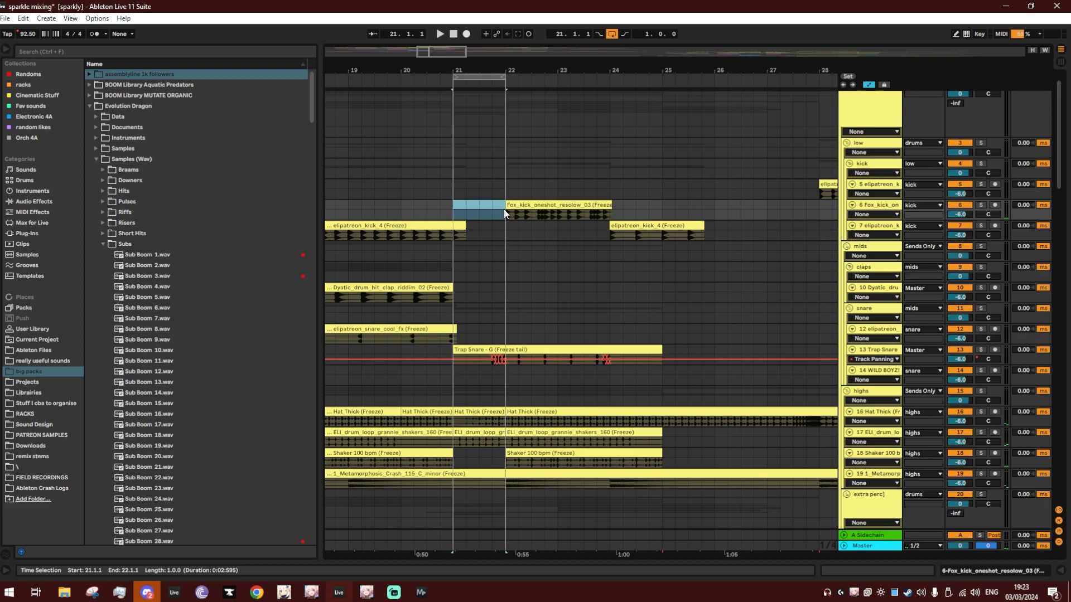
# Solo the lows group and play it from bar 21.
pyautogui.scroll(-5, 502, 251)
pyautogui.scroll(-7, 504, 278)
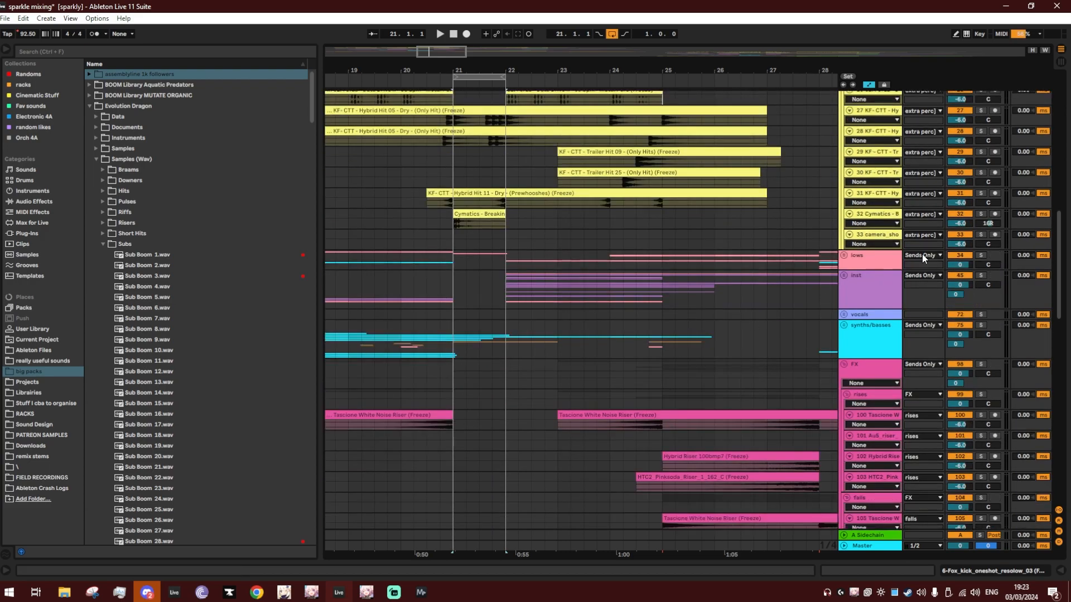
pyautogui.click(980, 255)
pyautogui.click(454, 259)
pyautogui.press('space')
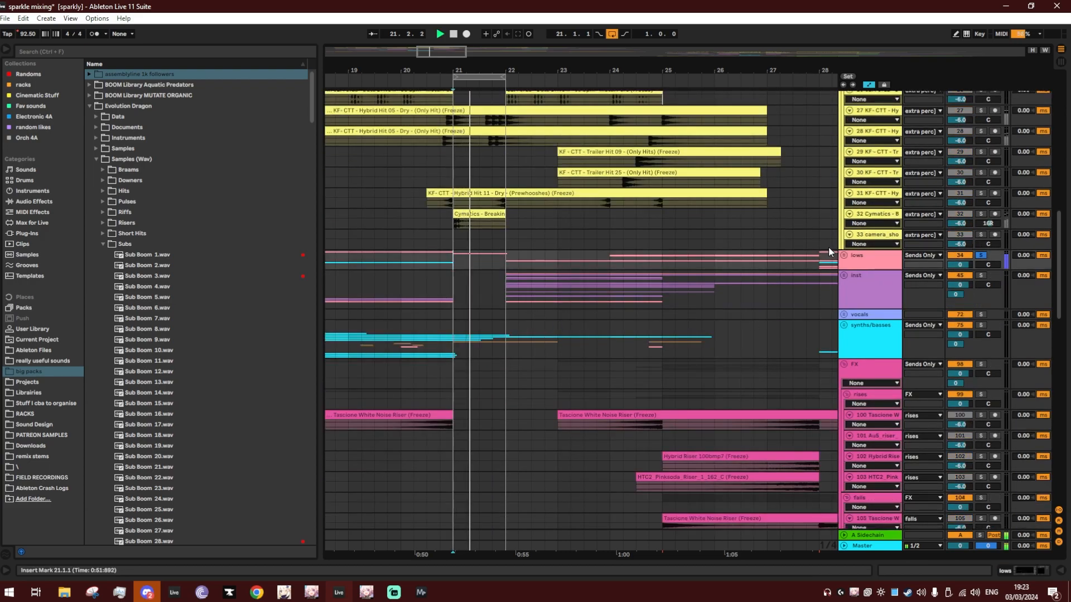
# Collapse the drums group, solo the synths/basses group instead of the lows and play it from bar 21.
pyautogui.doubleClick(853, 258)
pyautogui.click(843, 256)
pyautogui.click(583, 468)
pyautogui.press('space')
pyautogui.moveTo(587, 481); pyautogui.dragTo(590, 516)
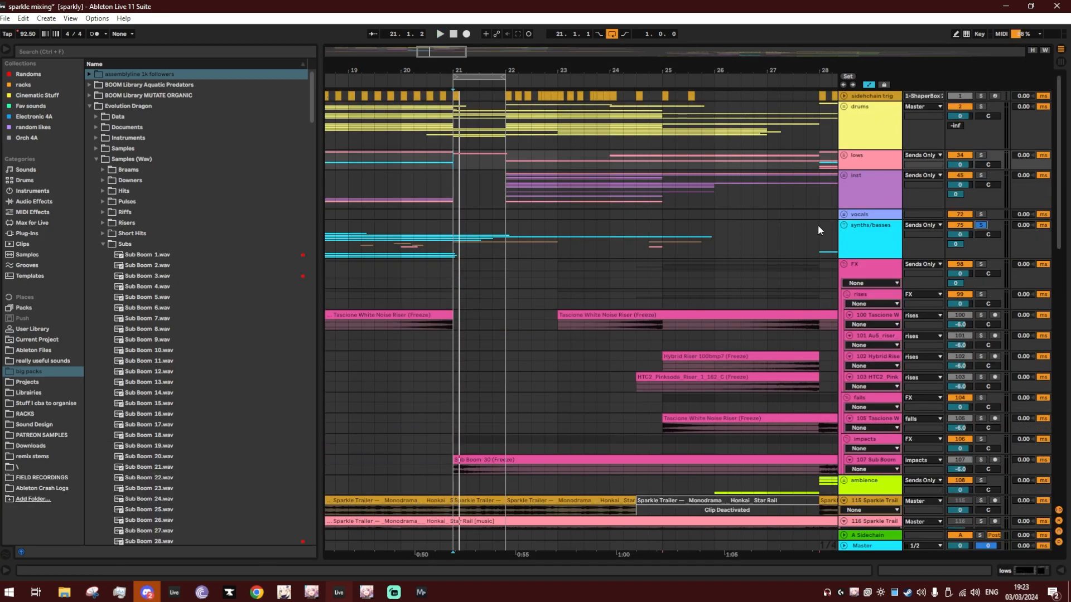
# Unfold the synths/basses group, solo the 11_F_harmor_bass_loop track (84) and play it from bar 21.
pyautogui.click(455, 244)
pyautogui.click(843, 226)
pyautogui.scroll(-5, 564, 341)
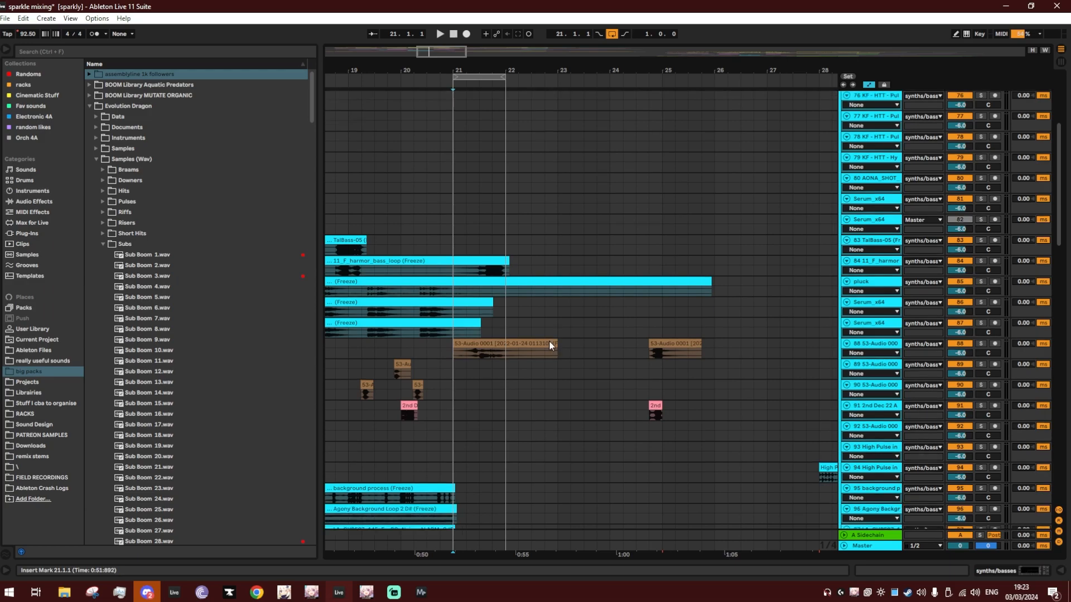
pyautogui.click(450, 271)
pyautogui.click(480, 188)
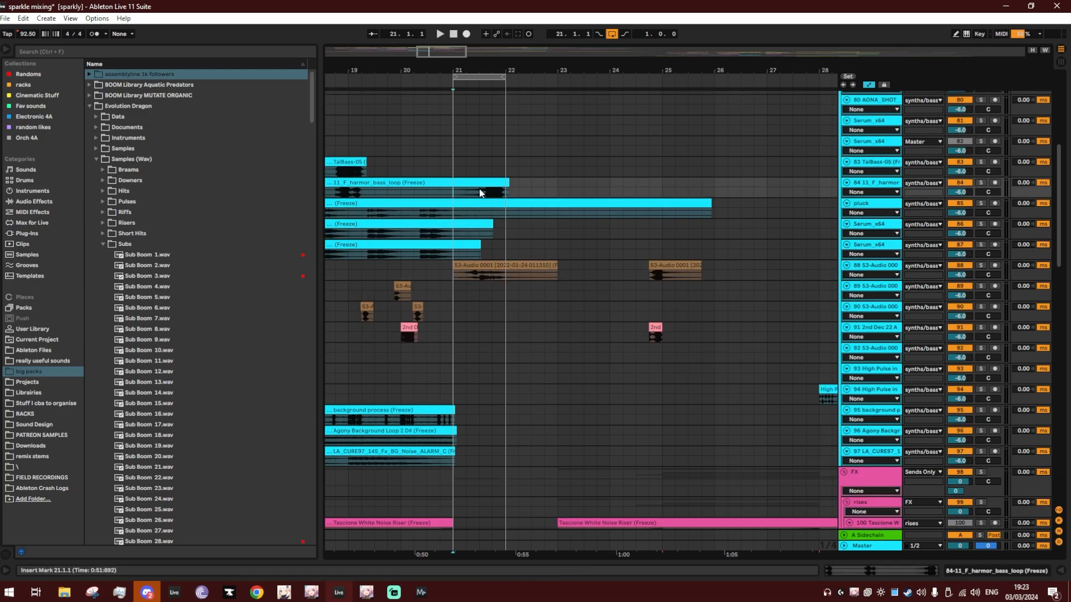
pyautogui.click(981, 183)
pyautogui.press('space')
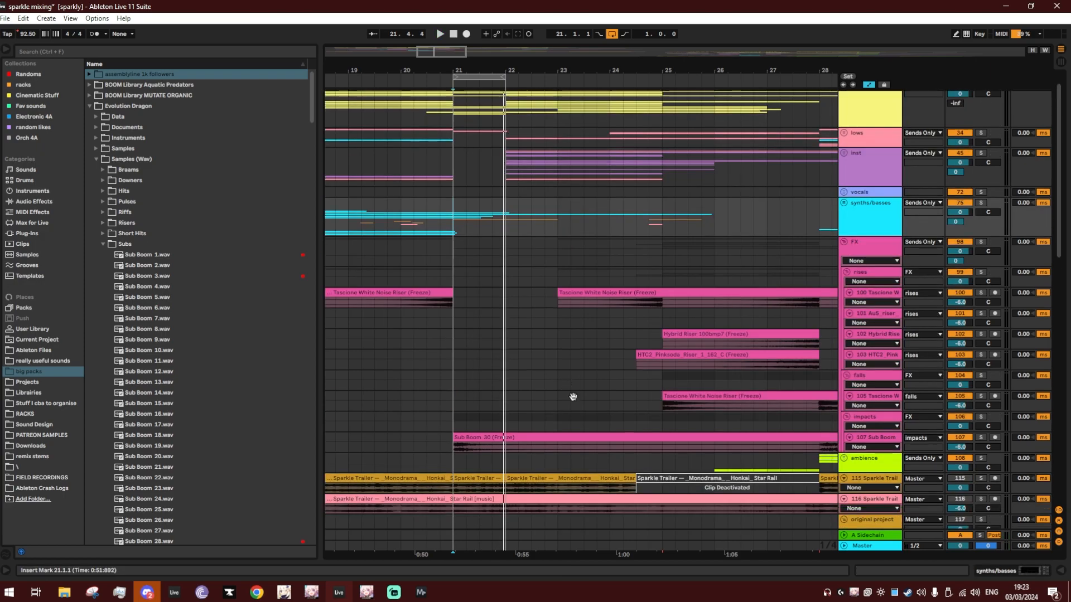
# Select the Sub Boom 30 clip from bar 21 to 22 in the impacts track and play the full mix from bar 21.
pyautogui.scroll(-2, 571, 397)
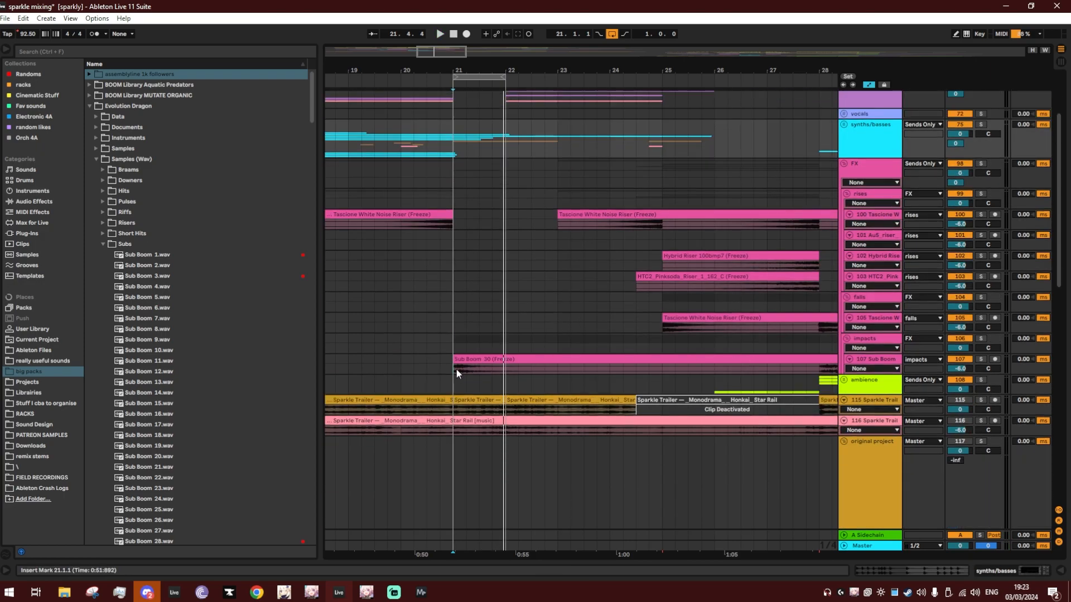
pyautogui.moveTo(456, 369); pyautogui.dragTo(509, 364)
pyautogui.click(516, 327)
pyautogui.scroll(3, 617, 360)
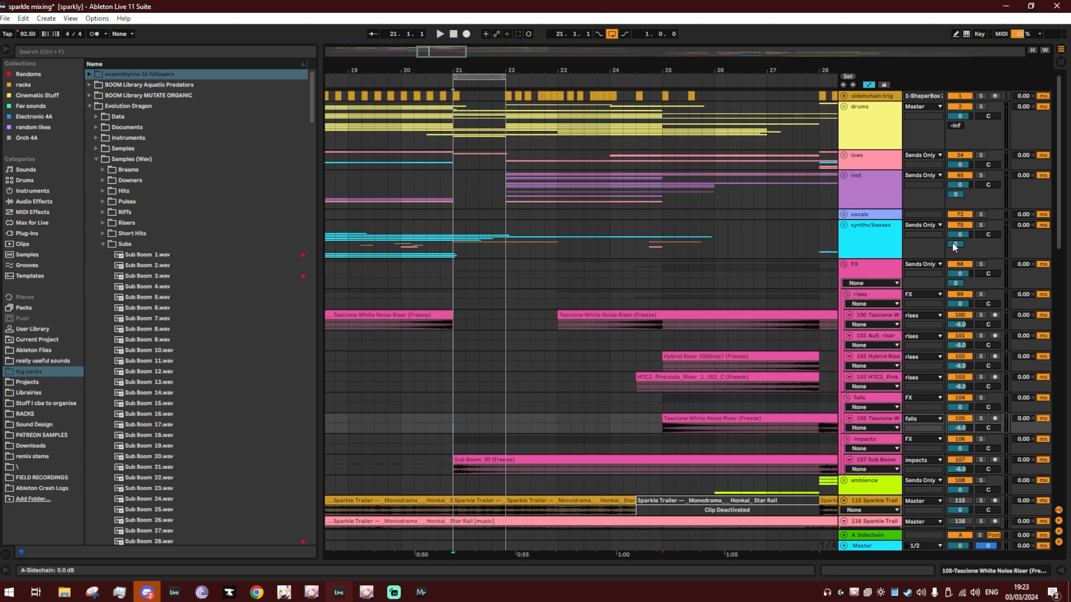
pyautogui.click(483, 196)
pyautogui.press('space')
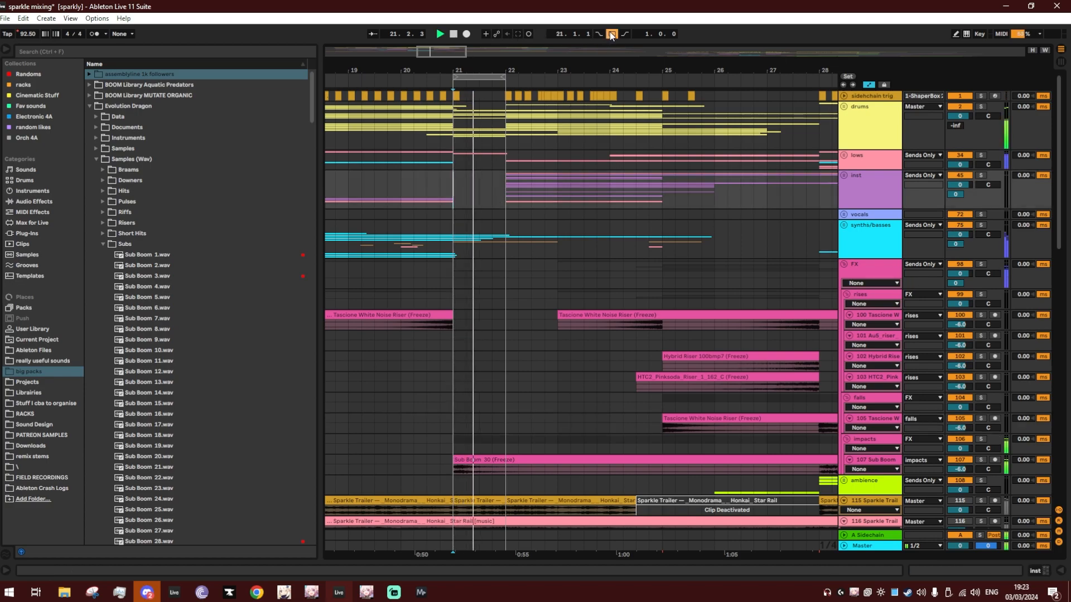
# Turn off the arrangement loop and stop playback just after bar 22.
pyautogui.click(611, 33)
pyautogui.press('space')
pyautogui.click(512, 198)
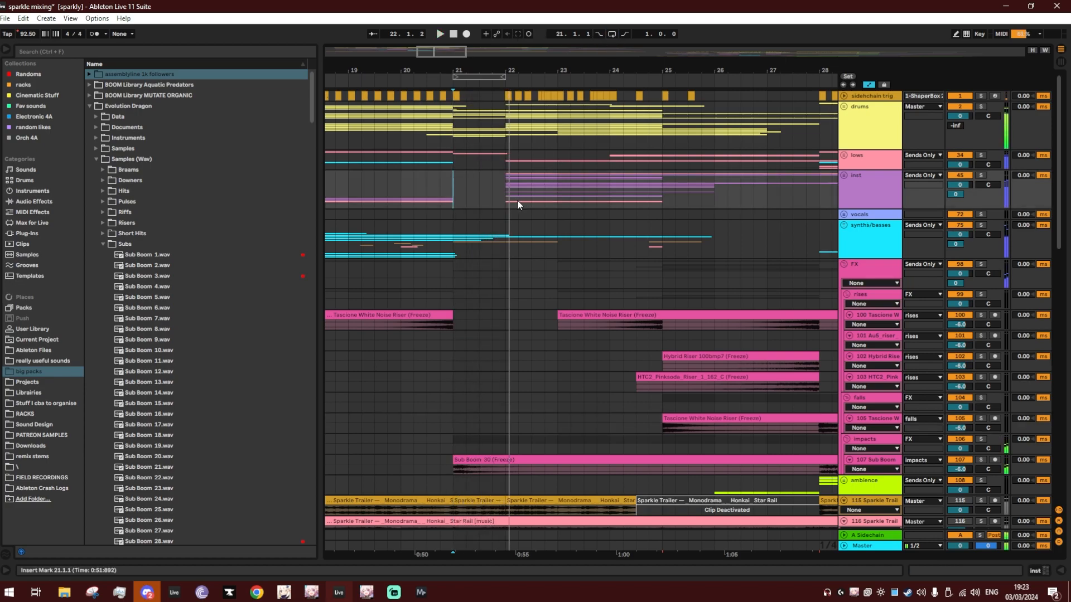
# Collapse the FX group, set the start marker at bar 21.4 on the drums group and unfold that group.
pyautogui.click(844, 264)
pyautogui.hscroll(3, 614, 138)
pyautogui.hscroll(-1, 581, 223)
pyautogui.click(363, 119)
pyautogui.click(844, 107)
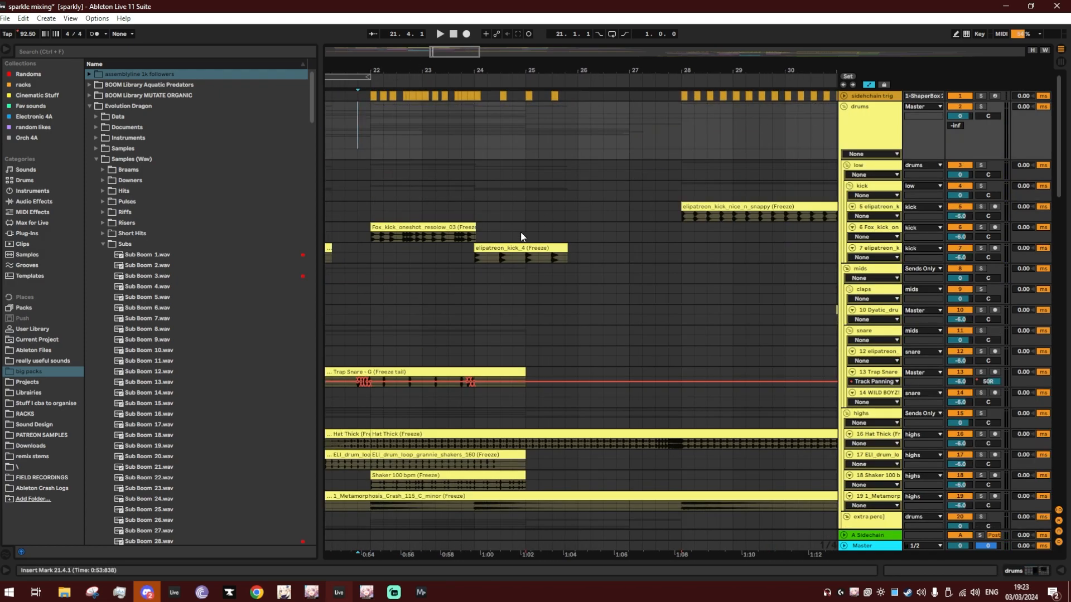
# Solo the drums group and play it from bar 22 while viewing the kick, snare, hat and percussion tracks.
pyautogui.click(377, 218)
pyautogui.press('space')
pyautogui.scroll(-1, 417, 233)
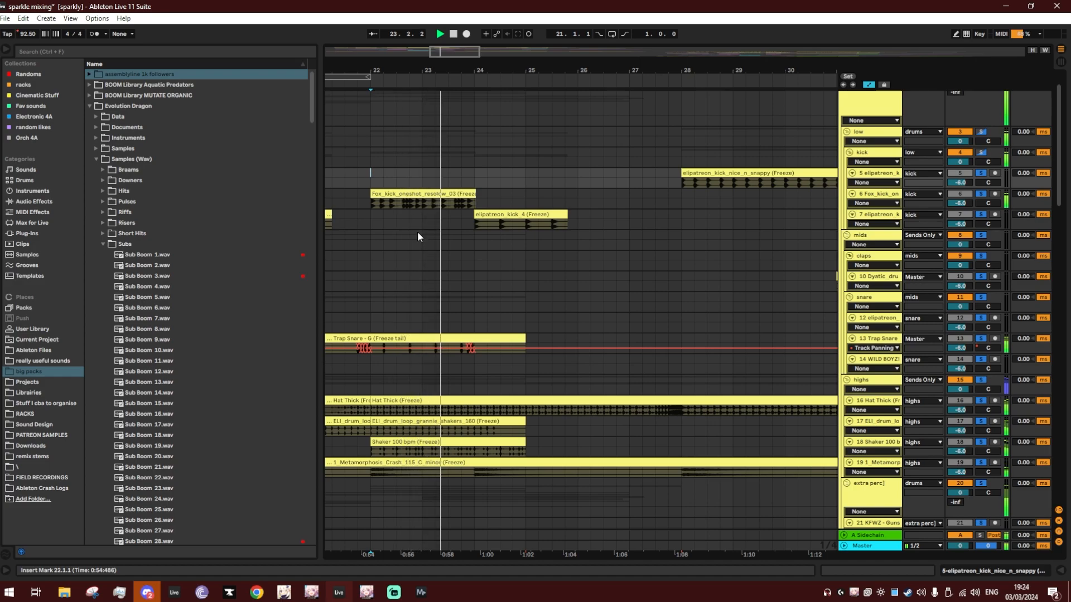
pyautogui.scroll(-1, 426, 246)
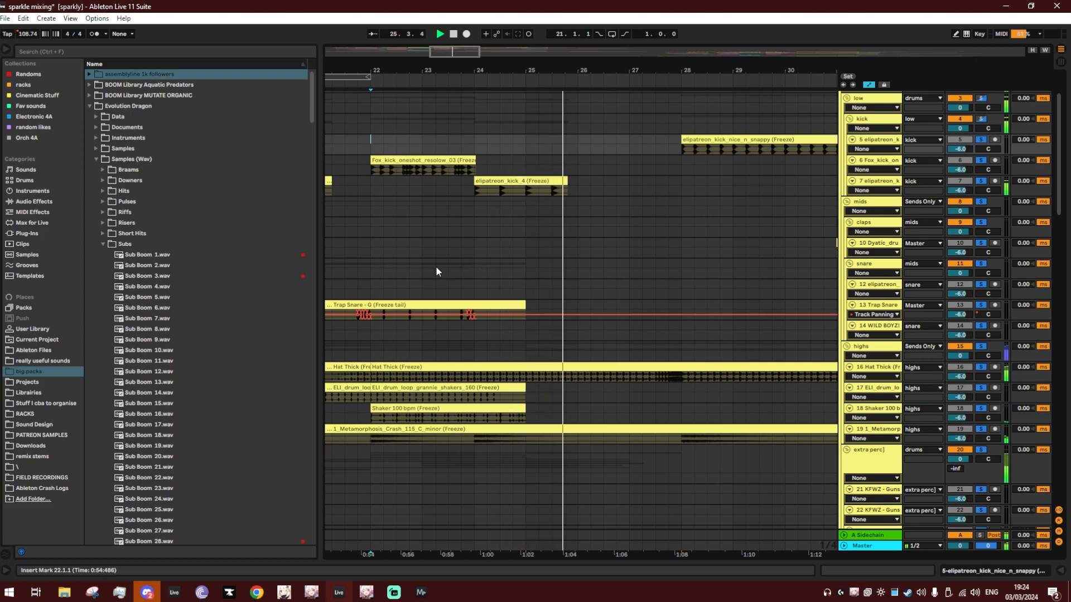
# Play the soloed drums from bar 22 and examine the clips in the extra perc group.
pyautogui.scroll(-8, 419, 259)
pyautogui.press('space')
pyautogui.press('space')
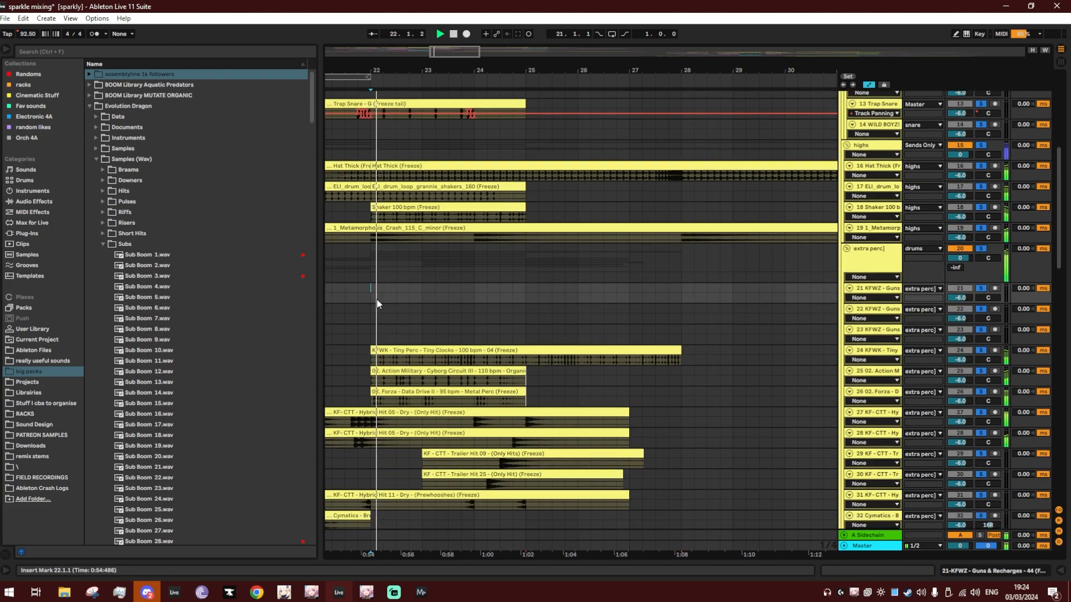
pyautogui.scroll(-3, 380, 299)
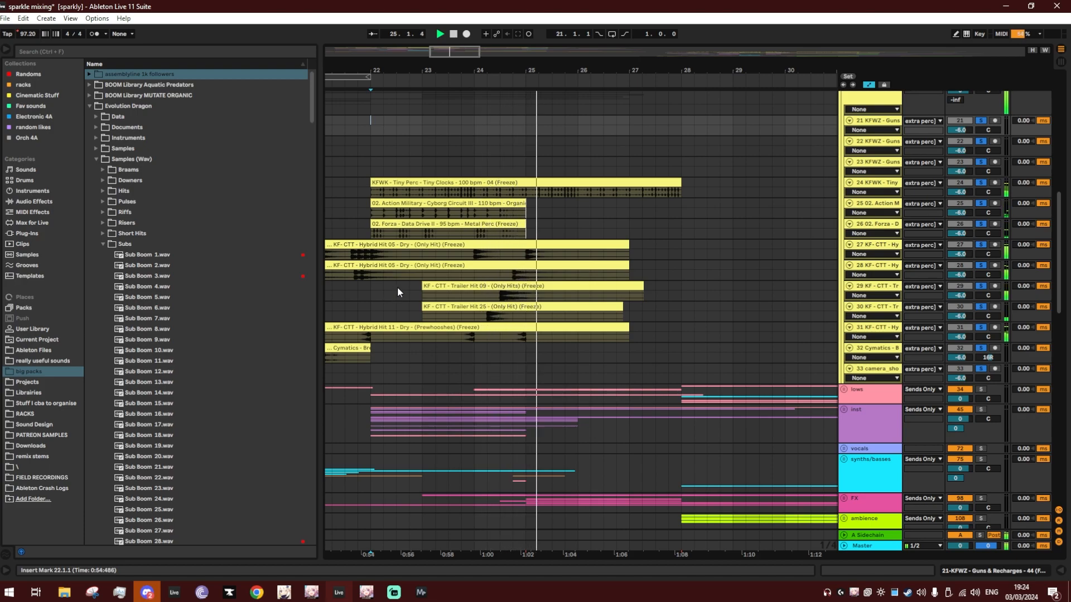
pyautogui.press('space')
pyautogui.scroll(3, 530, 317)
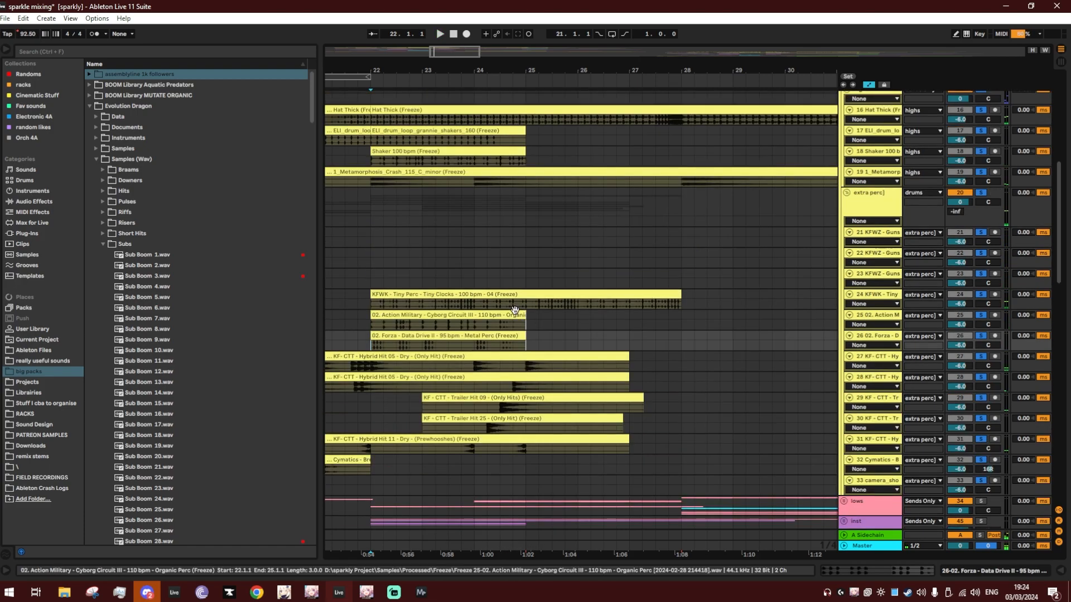
# Solo the Action Military and Forza percussion tracks (25 and 26) in the extra perc group.
pyautogui.click(506, 313)
pyautogui.click(372, 256)
pyautogui.moveTo(447, 89); pyautogui.dragTo(462, 74)
pyautogui.hscroll(2, 582, 285)
pyautogui.keyDown('shift'); pyautogui.click(571, 327); pyautogui.keyUp('shift')
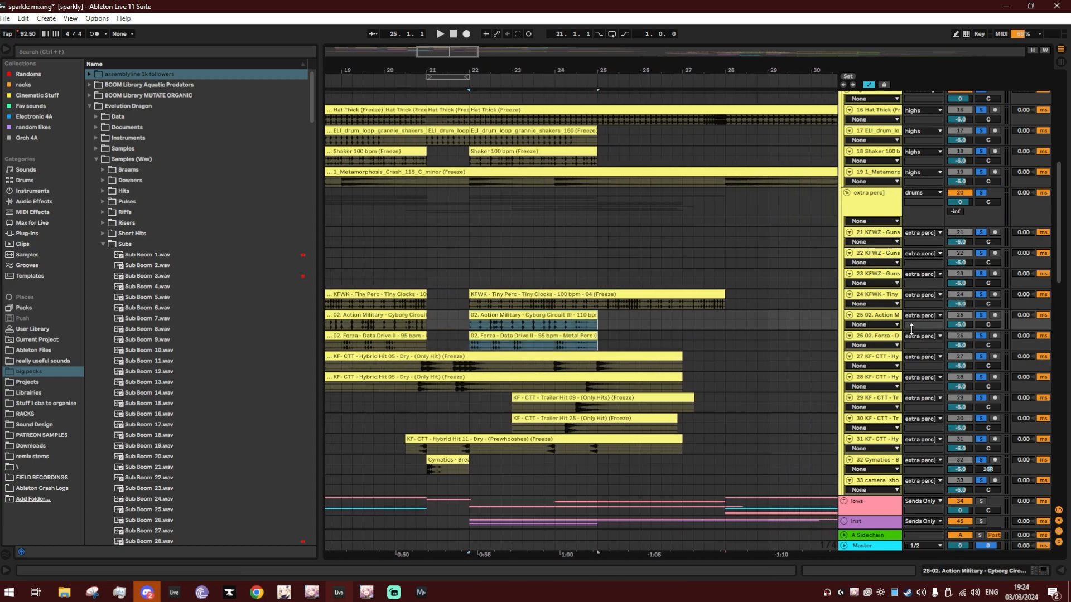
pyautogui.click(437, 337)
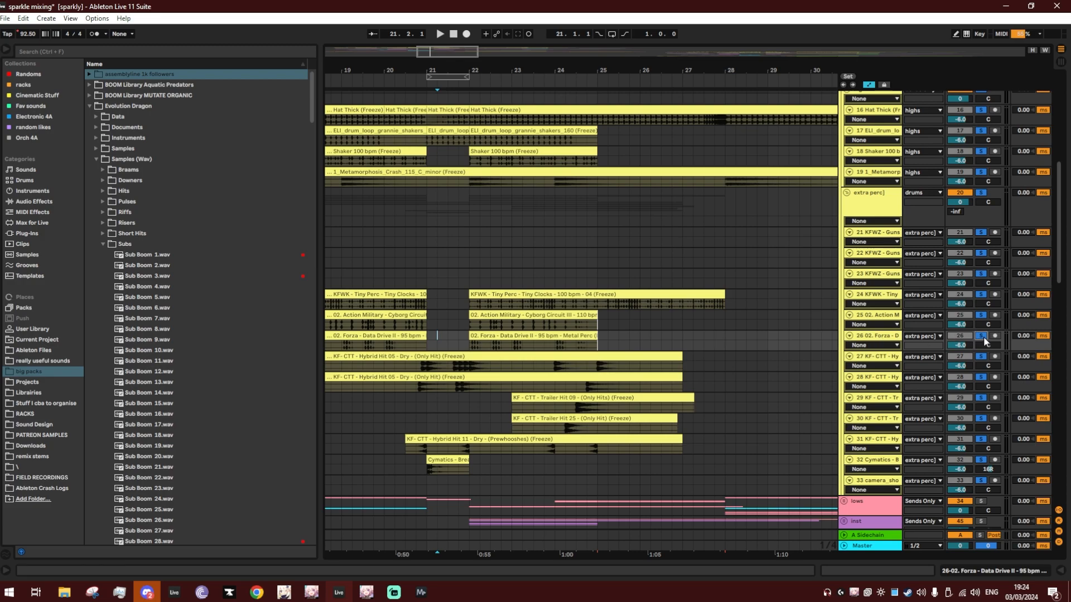
pyautogui.click(983, 338)
pyautogui.click(894, 337)
pyautogui.keyDown('shift'); pyautogui.click(900, 317); pyautogui.keyUp('shift')
pyautogui.click(981, 316)
# Play the two percussion loops from bar 22, then clear their solo and collapse the extra perc group.
pyautogui.click(534, 322)
pyautogui.click(534, 316)
pyautogui.press('space')
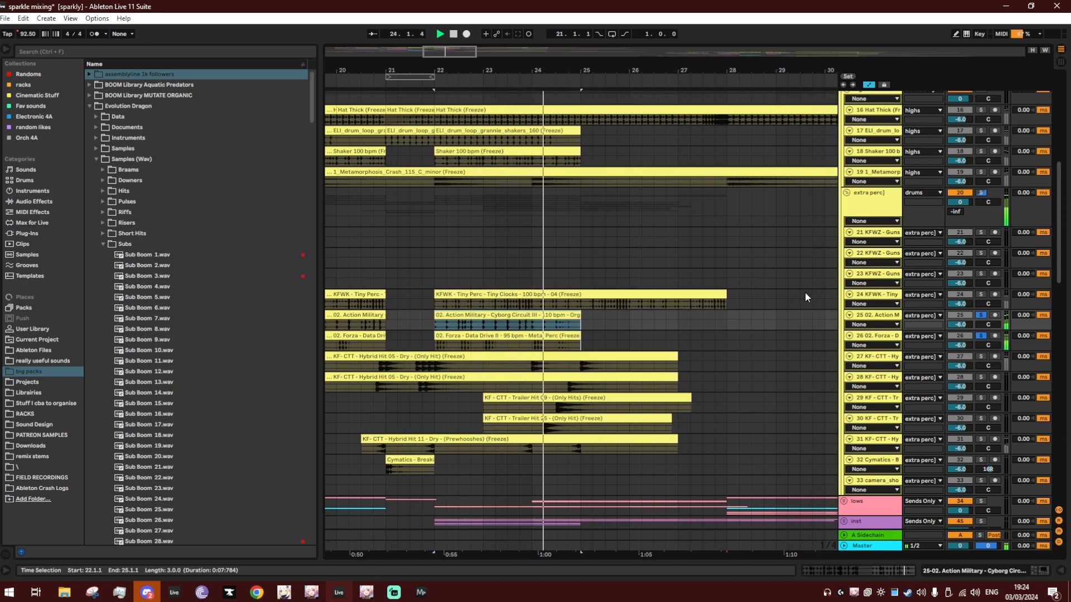
pyautogui.click(981, 315)
pyautogui.click(846, 194)
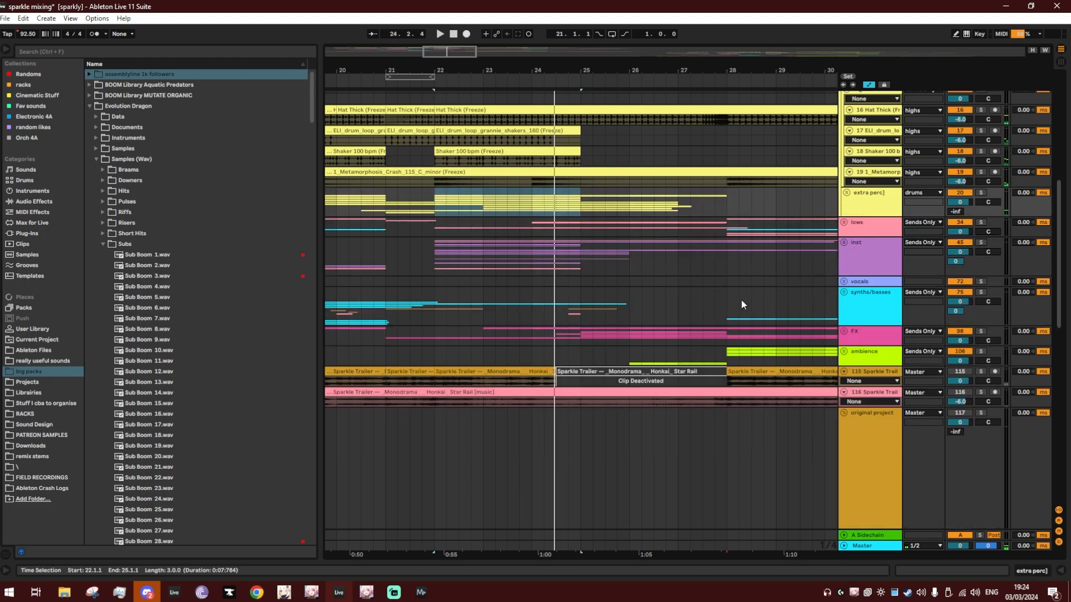
# Expand the inst group, solo all the voices tracks and play them from bar 13 and from bar 22.
pyautogui.click(844, 242)
pyautogui.scroll(-3, 608, 308)
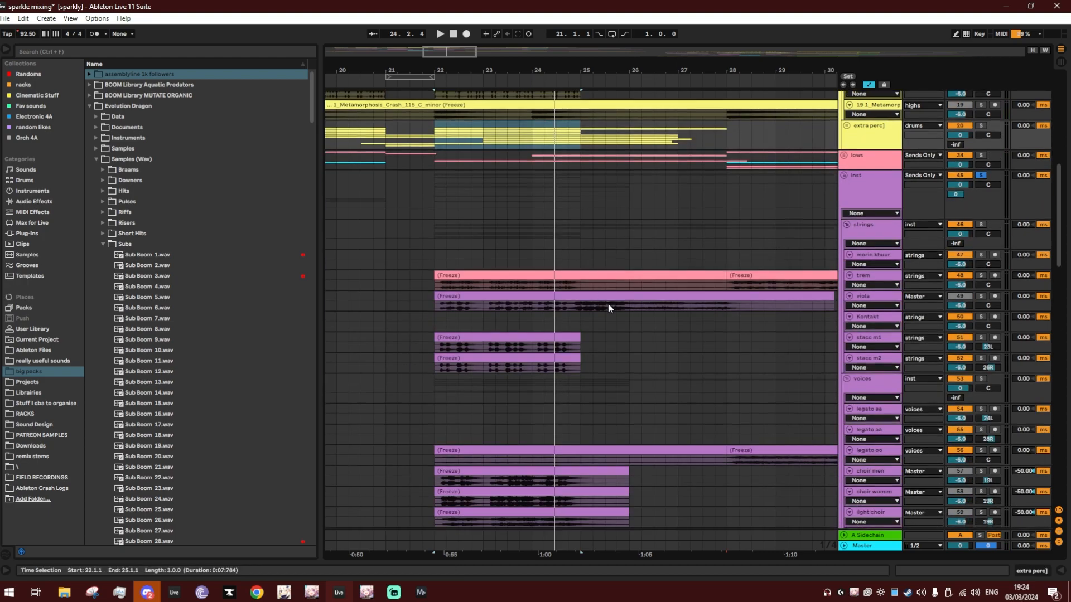
pyautogui.moveTo(506, 73); pyautogui.dragTo(549, 41)
pyautogui.scroll(-3, 606, 306)
pyautogui.moveTo(488, 73); pyautogui.dragTo(552, 66)
pyautogui.click(404, 327)
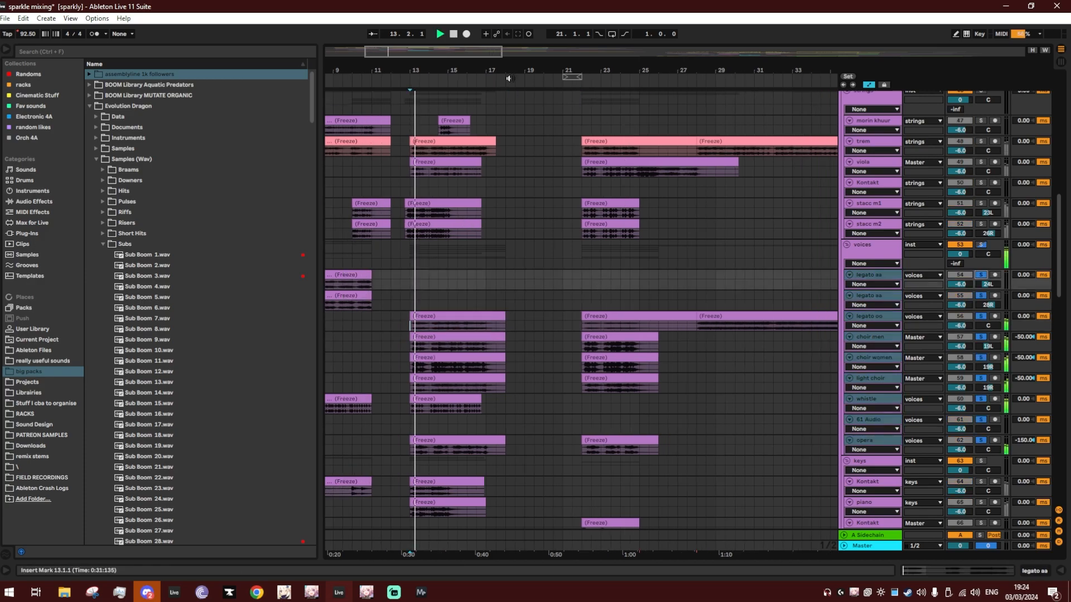
pyautogui.click(521, 290)
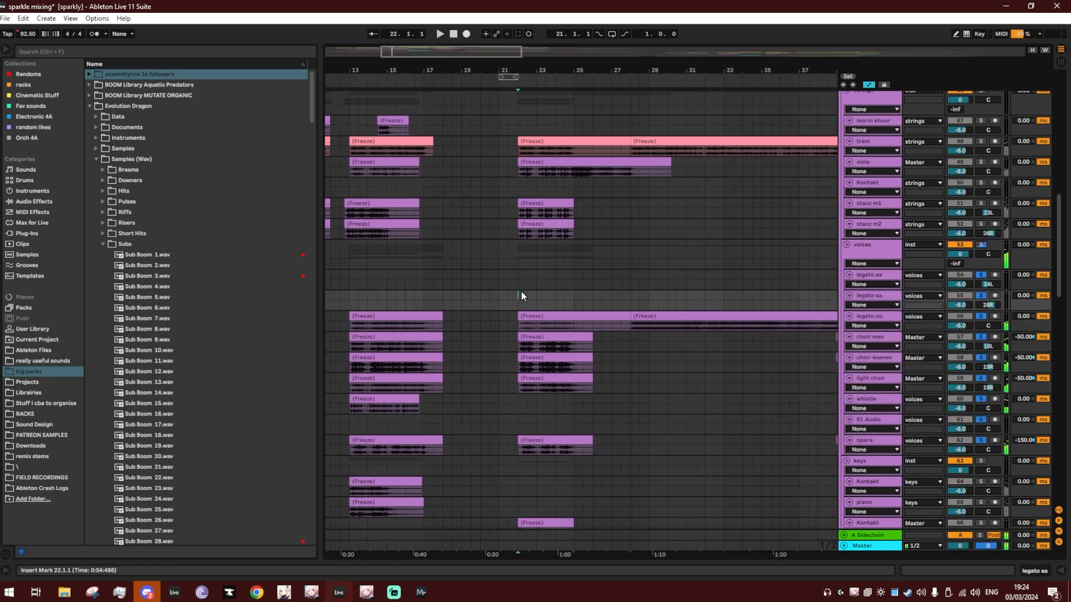
pyautogui.scroll(-1, 520, 292)
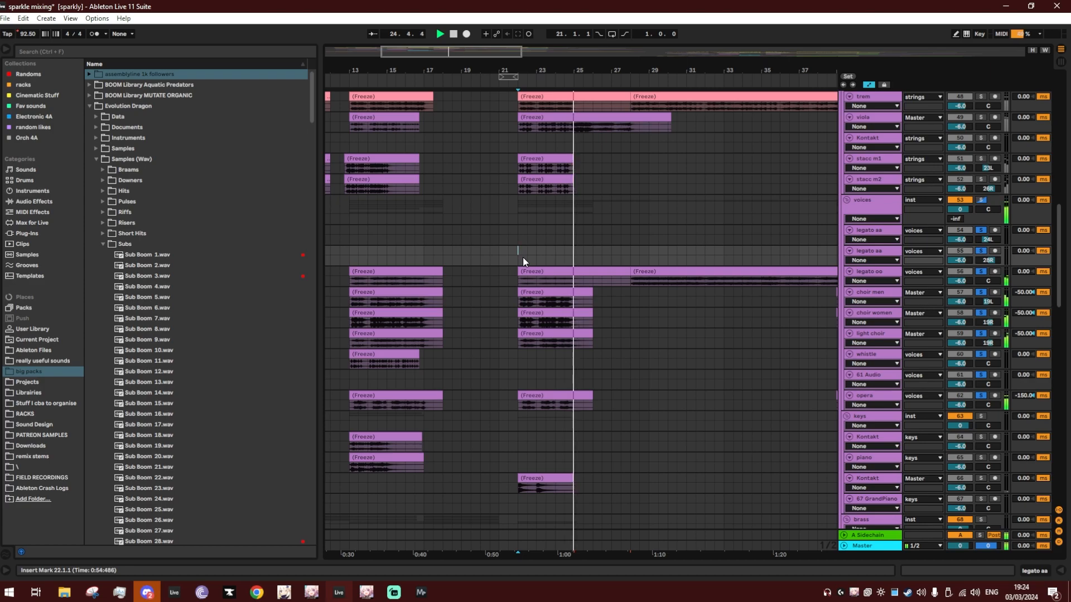
pyautogui.scroll(3, 524, 263)
pyautogui.press('space')
# Solo the strings tracks from morin khuur to stacc m2 and play them from bar 22 and from bar 25.
pyautogui.click(529, 270)
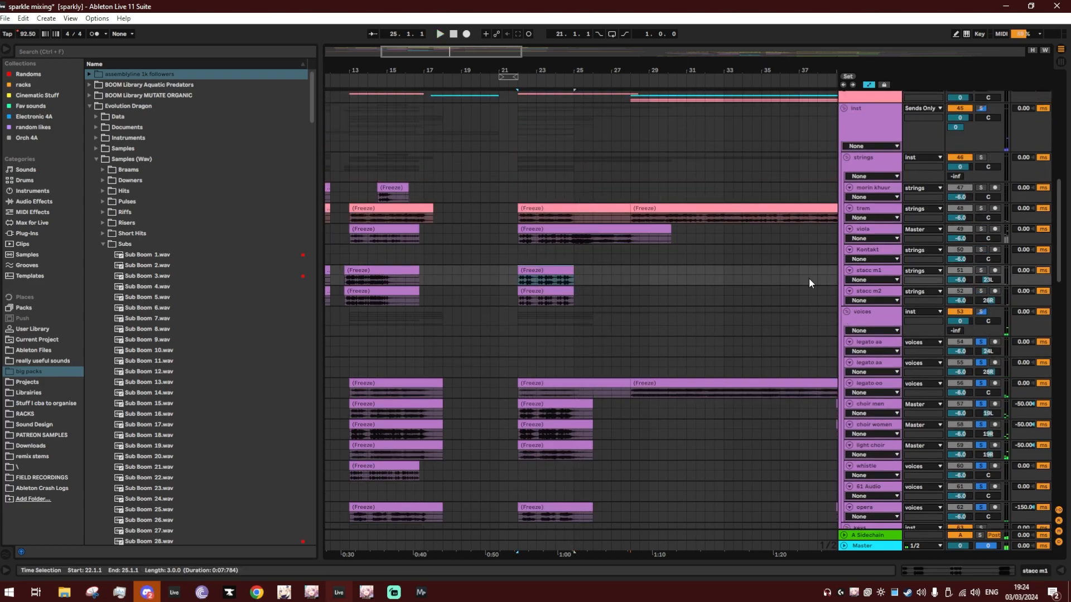
pyautogui.click(875, 188)
pyautogui.keyDown('shift'); pyautogui.click(881, 291); pyautogui.keyUp('shift')
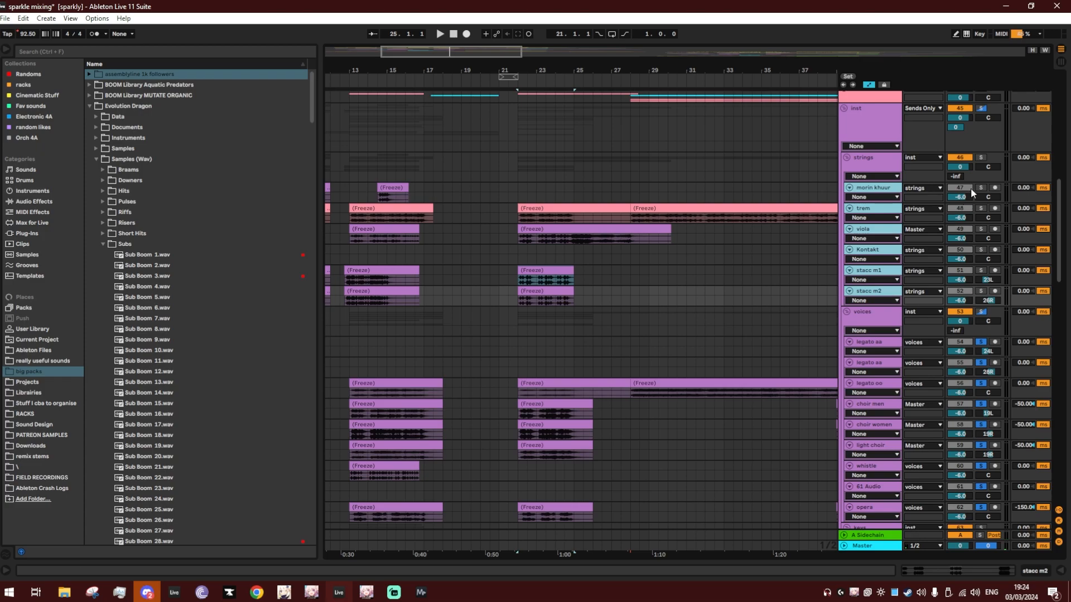
pyautogui.click(980, 188)
pyautogui.press('space')
pyautogui.moveTo(556, 71)
pyautogui.mouseDown()
pyautogui.moveTo(541, 82)
pyautogui.moveTo(552, 71)
pyautogui.mouseUp()
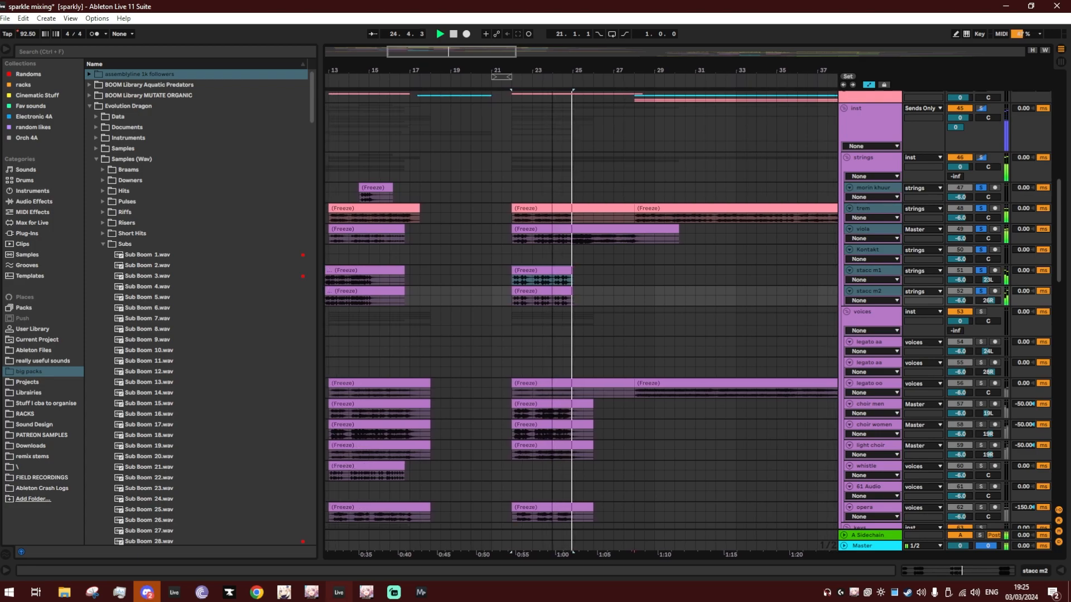
pyautogui.click(573, 237)
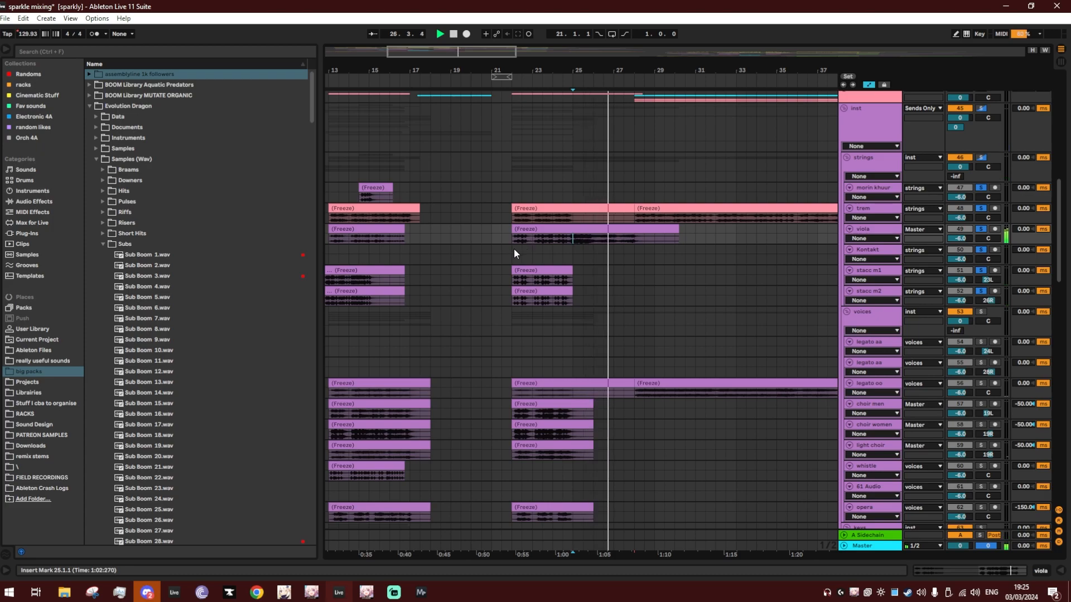
# Solo the Kontakt track 66 in the keys section and play its clip from bar 22.
pyautogui.scroll(-3, 514, 248)
pyautogui.scroll(-8, 513, 249)
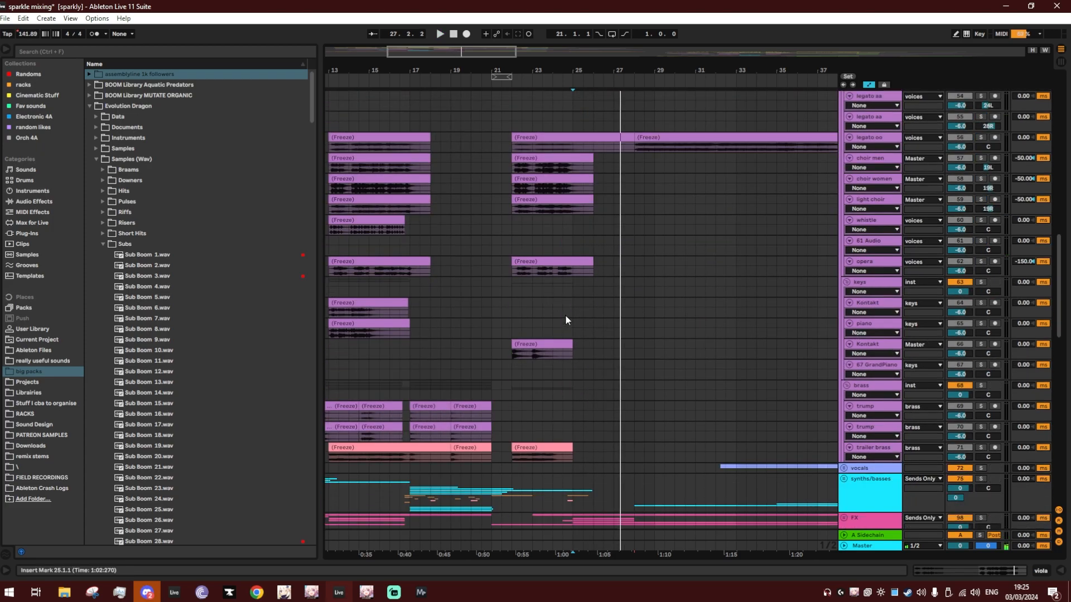
pyautogui.click(539, 349)
pyautogui.press('space')
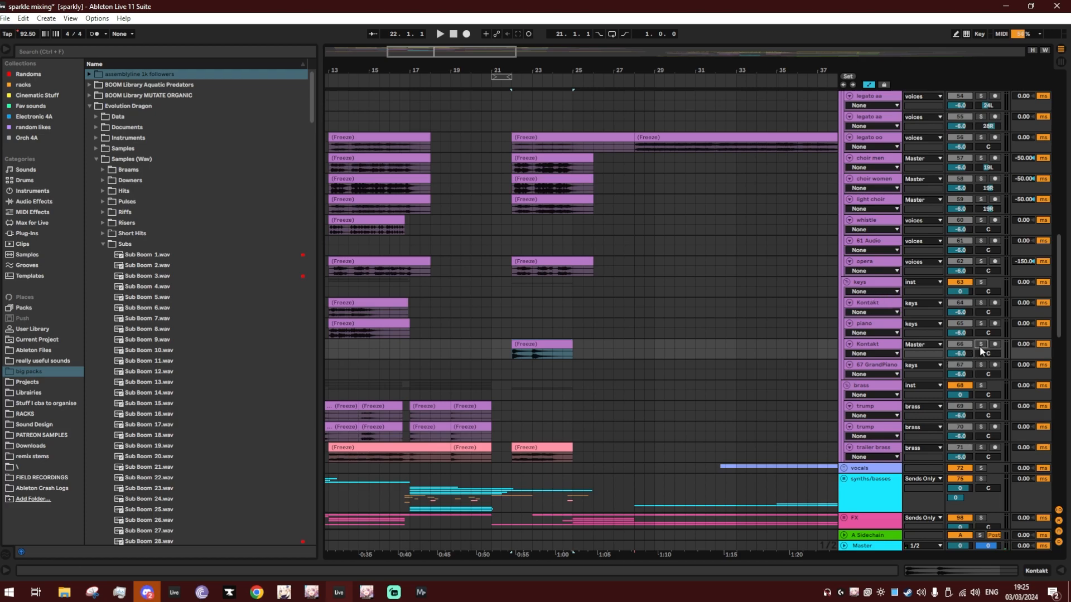
pyautogui.doubleClick(895, 347)
pyautogui.press('space')
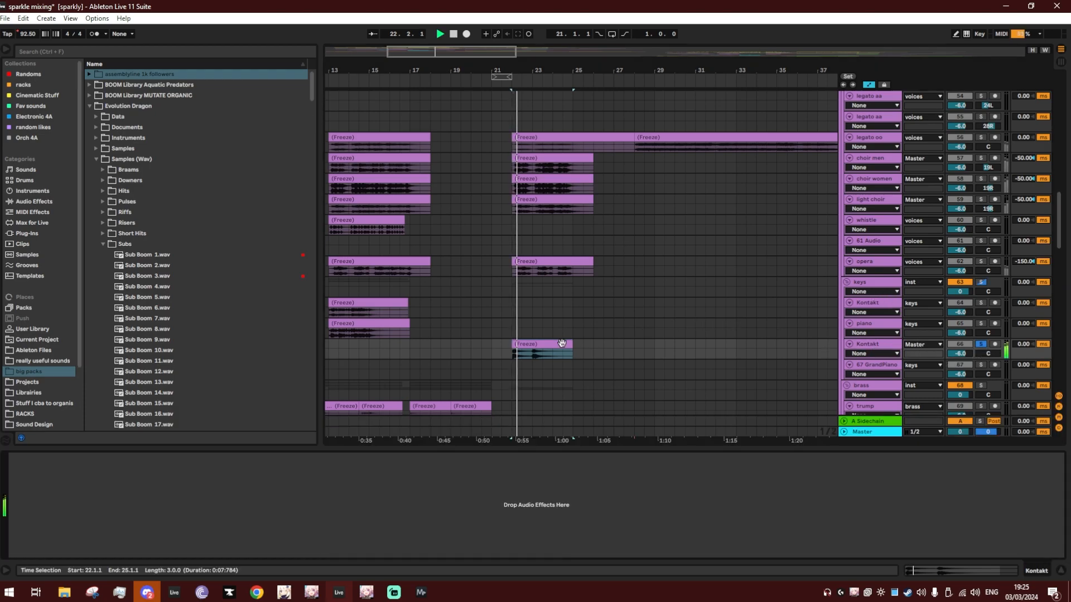
pyautogui.moveTo(556, 438); pyautogui.dragTo(555, 558)
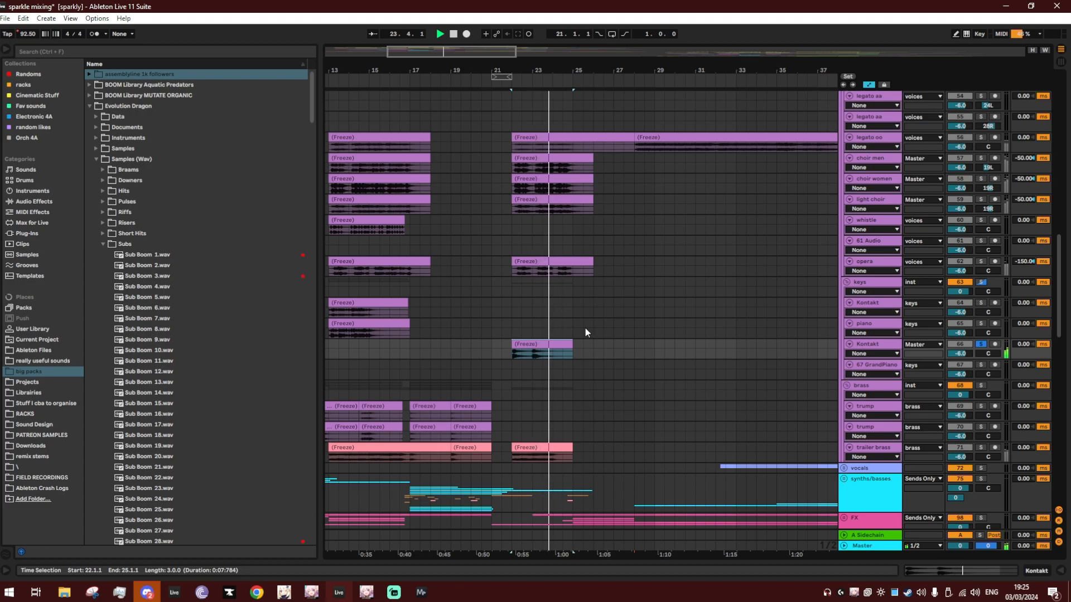
# Solo the trailer brass track and play its clip from bar 22.
pyautogui.scroll(-3, 584, 328)
pyautogui.click(981, 358)
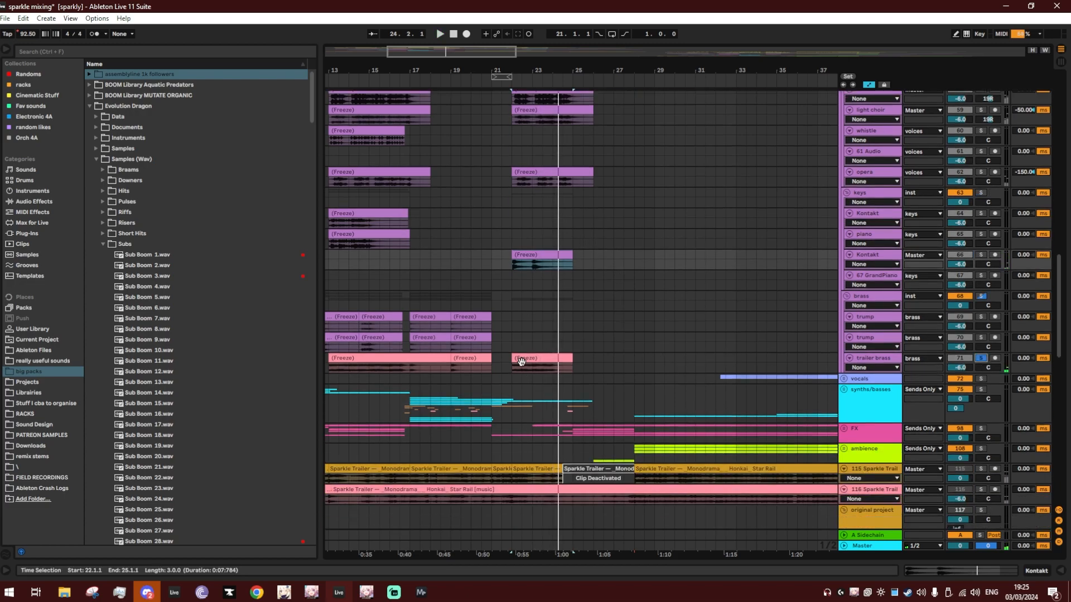
pyautogui.press('space')
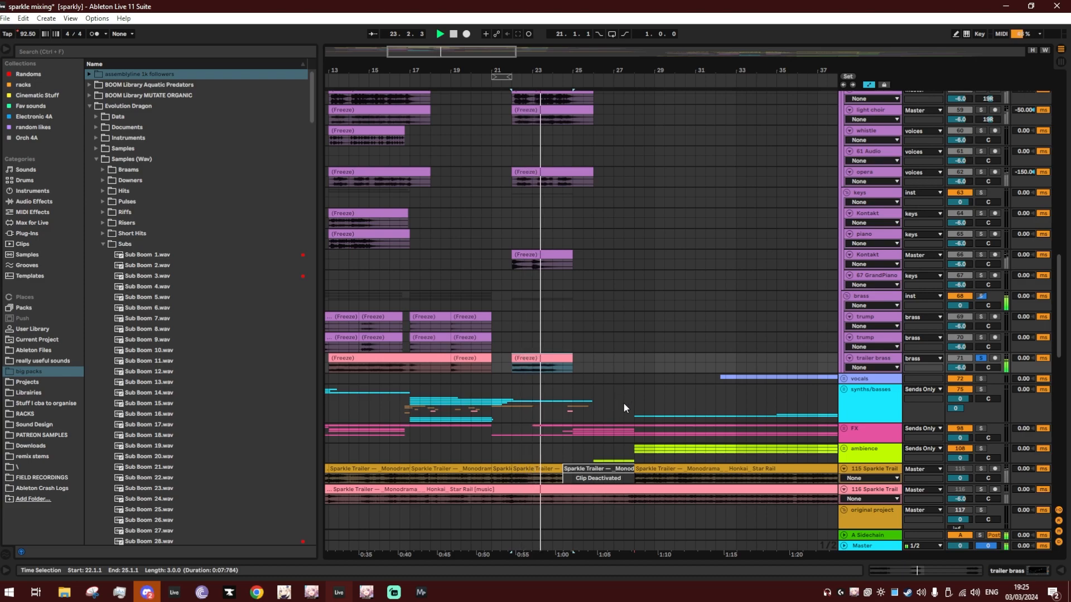
# Collapse the drums and inst groups and expand the lows group.
pyautogui.scroll(15, 622, 413)
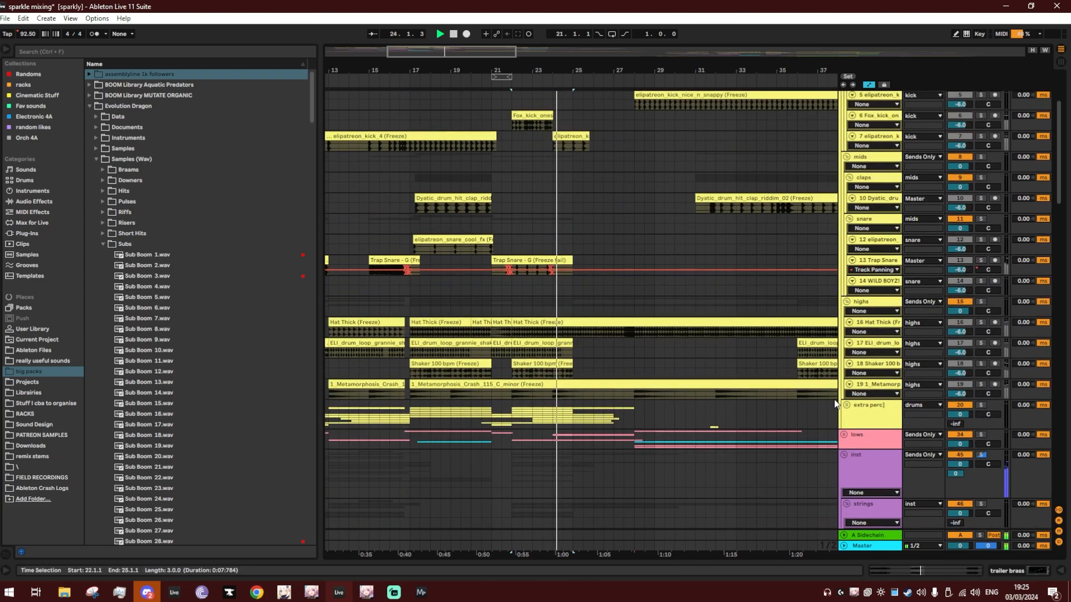
pyautogui.scroll(5, 837, 405)
pyautogui.click(845, 107)
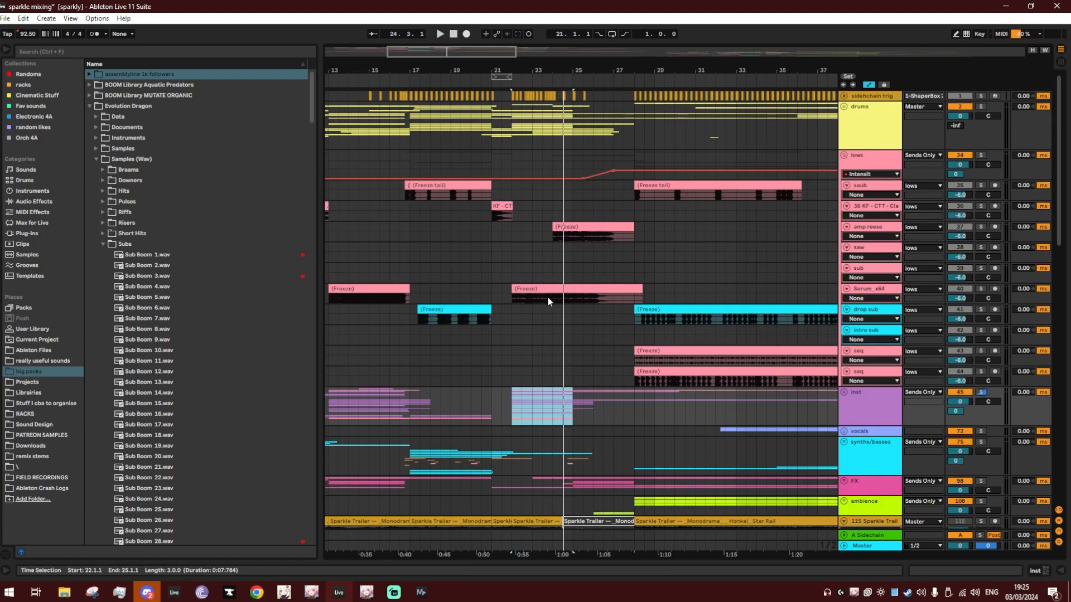
# Solo the Serum_x64 track in the lows group and play its clip from bar 22.
pyautogui.click(550, 302)
pyautogui.press('space')
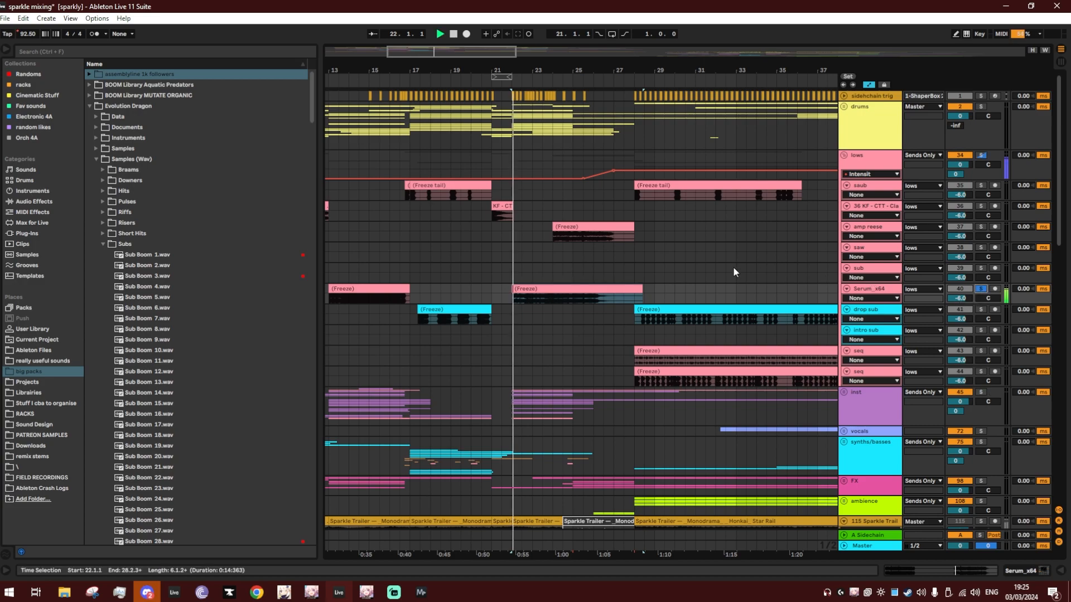
pyautogui.moveTo(535, 70); pyautogui.dragTo(491, 78)
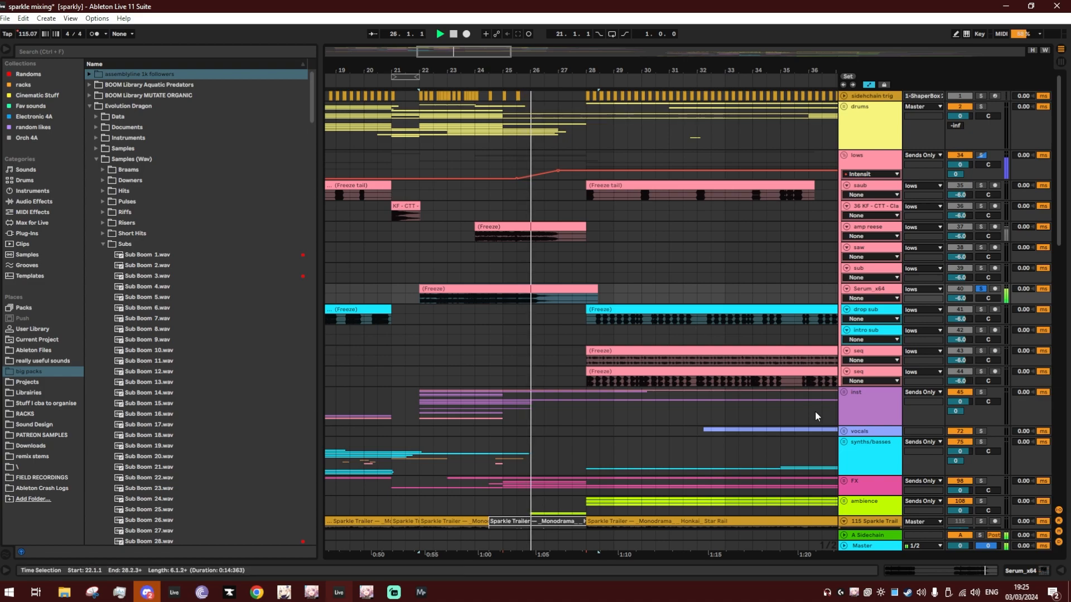
# Look over the tracks inside the synths/basses group and collapse it again.
pyautogui.click(844, 442)
pyautogui.scroll(-5, 714, 395)
pyautogui.scroll(3, 718, 395)
pyautogui.click(843, 352)
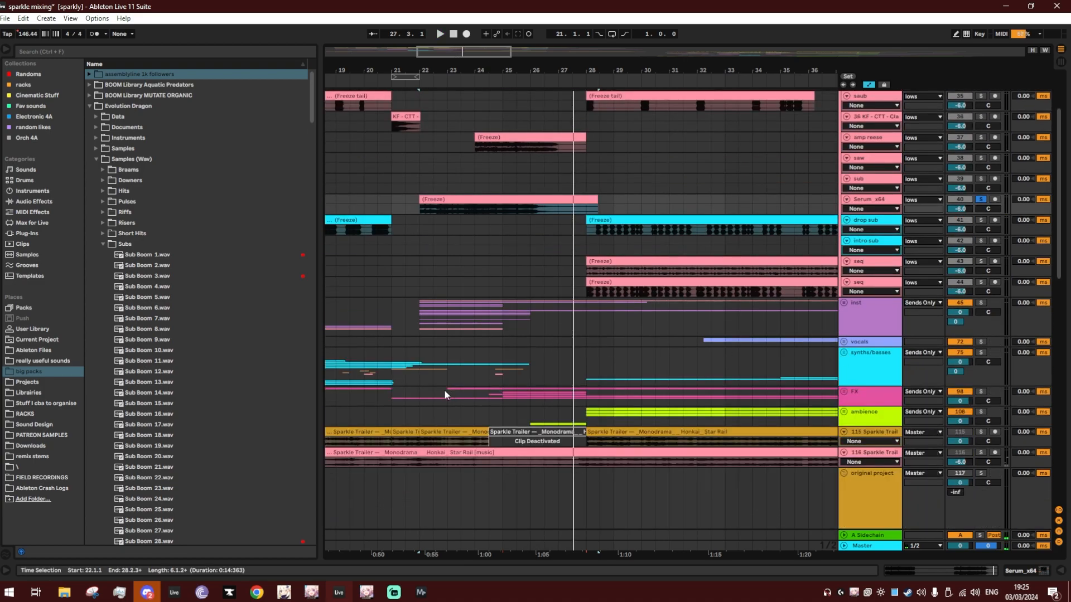
# Reactivate the deactivated Sparkle Trailer clip and solo track 115 to hear it from bar 22.
pyautogui.click(411, 349)
pyautogui.scroll(4, 423, 349)
pyautogui.click(412, 257)
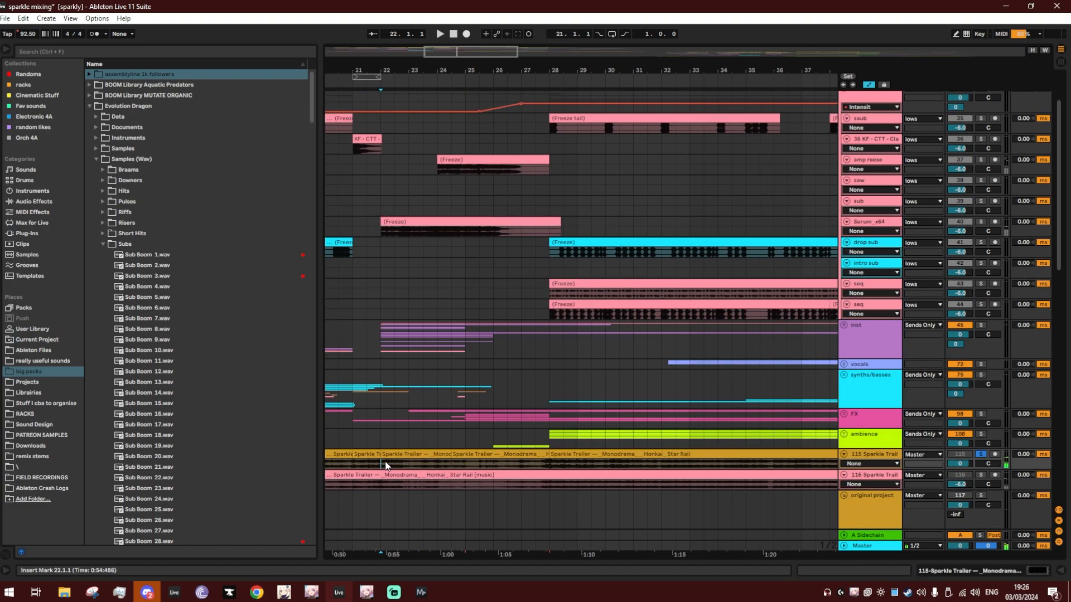
pyautogui.click(441, 454)
pyautogui.moveTo(442, 465); pyautogui.dragTo(498, 456)
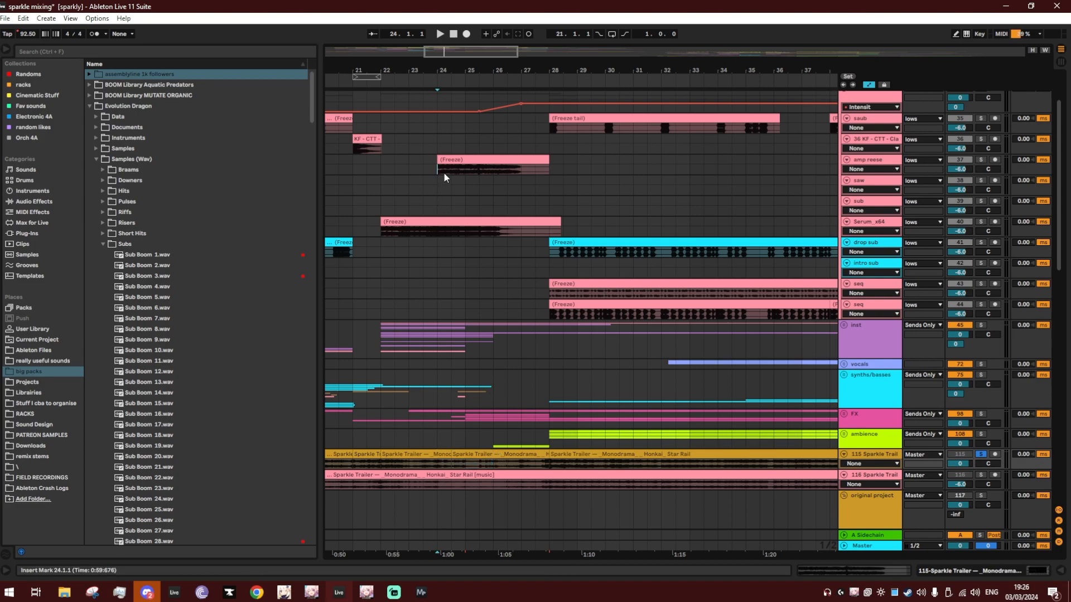
# Play the soloed trailer audio from 22.3.1 and place the insert mark at 24.1.1.
pyautogui.click(420, 220)
pyautogui.click(395, 465)
pyautogui.press('space')
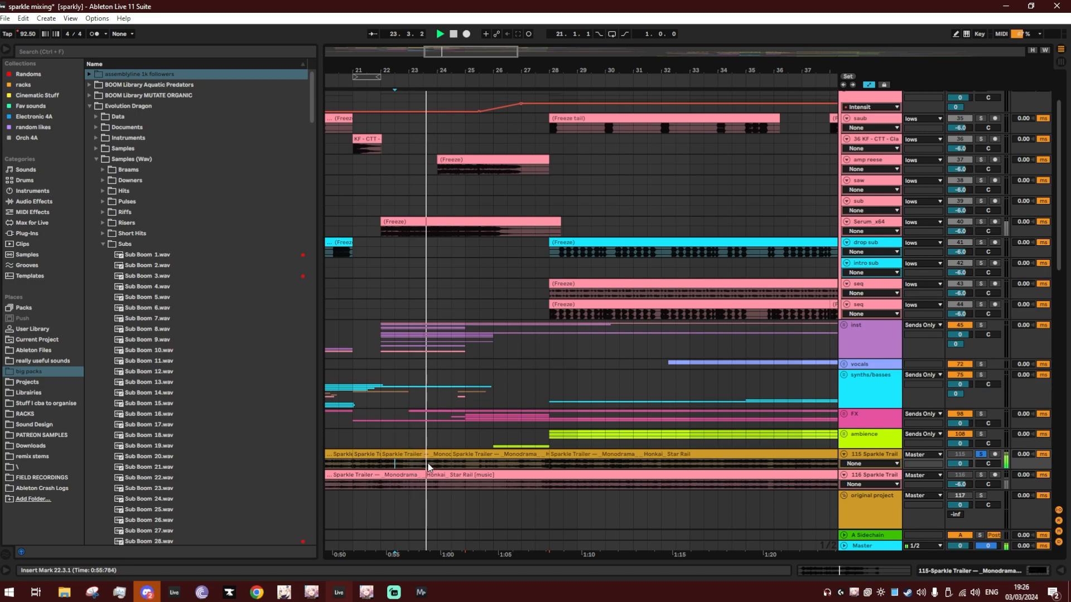
pyautogui.click(440, 468)
pyautogui.press('space')
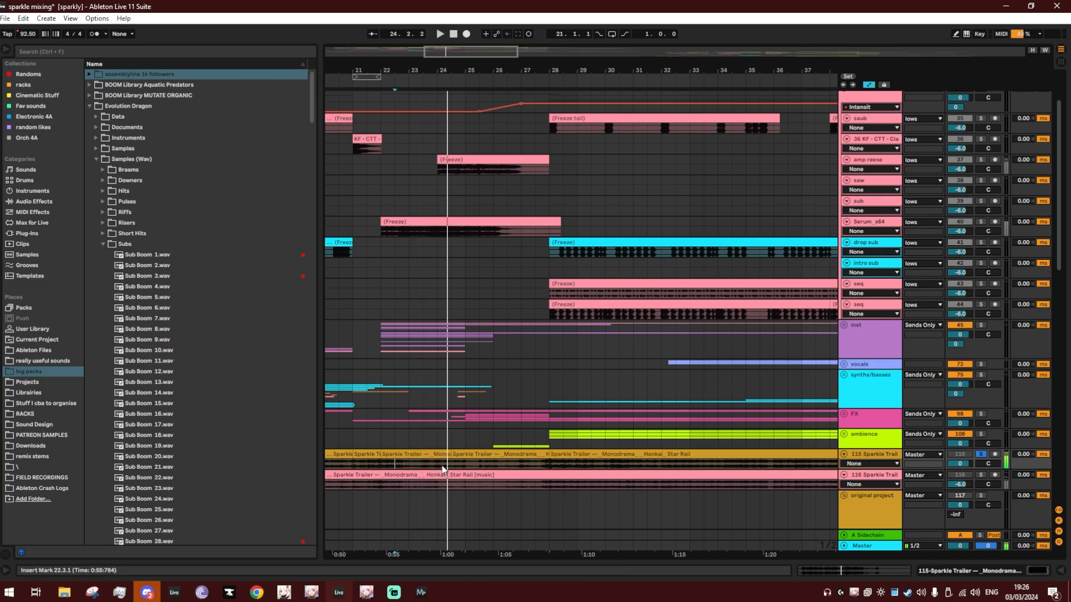
pyautogui.press('space')
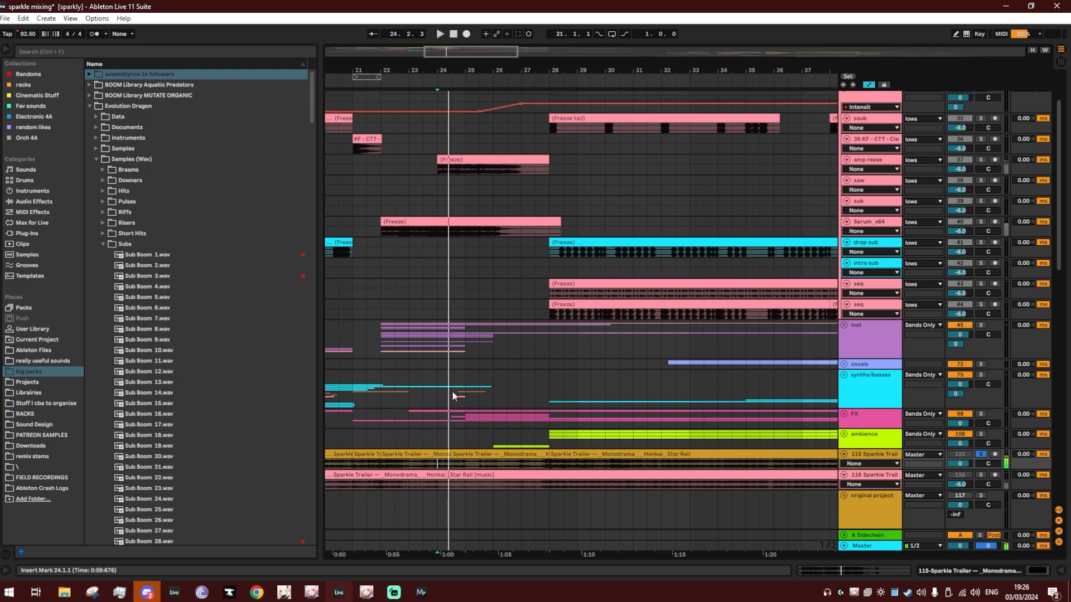
# Solo the amp reese track in the lows group and play its clip from bar 24.
pyautogui.scroll(2, 452, 236)
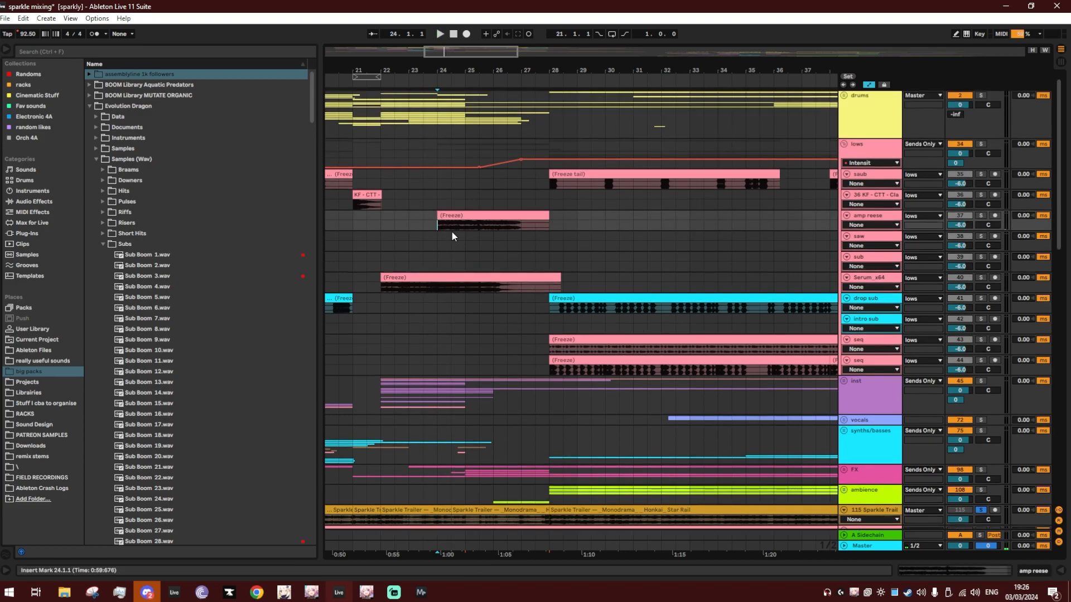
pyautogui.click(466, 217)
pyautogui.press('space')
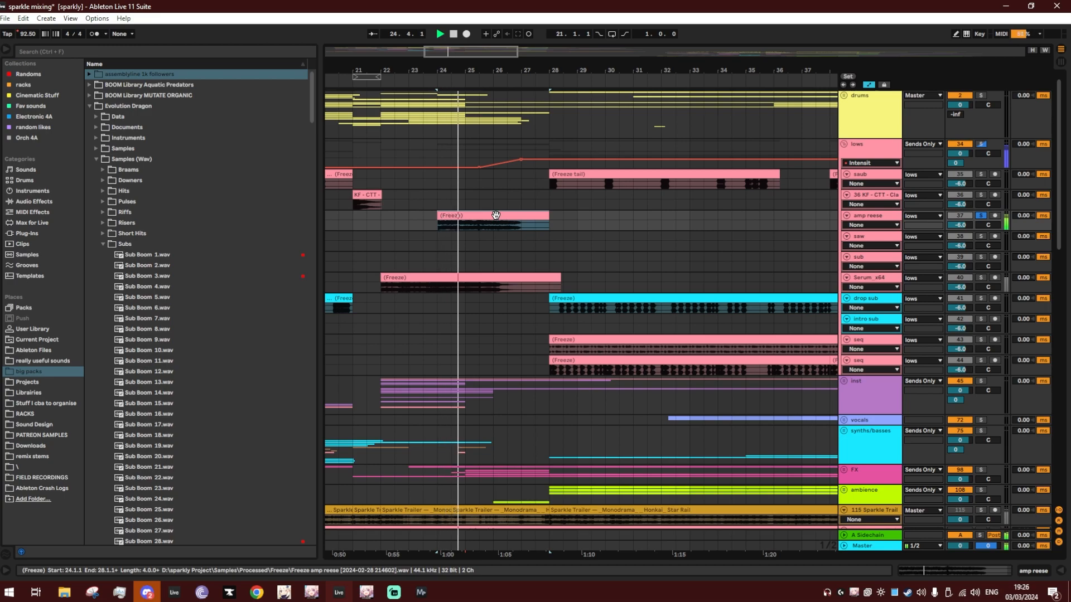
pyautogui.scroll(-2, 496, 215)
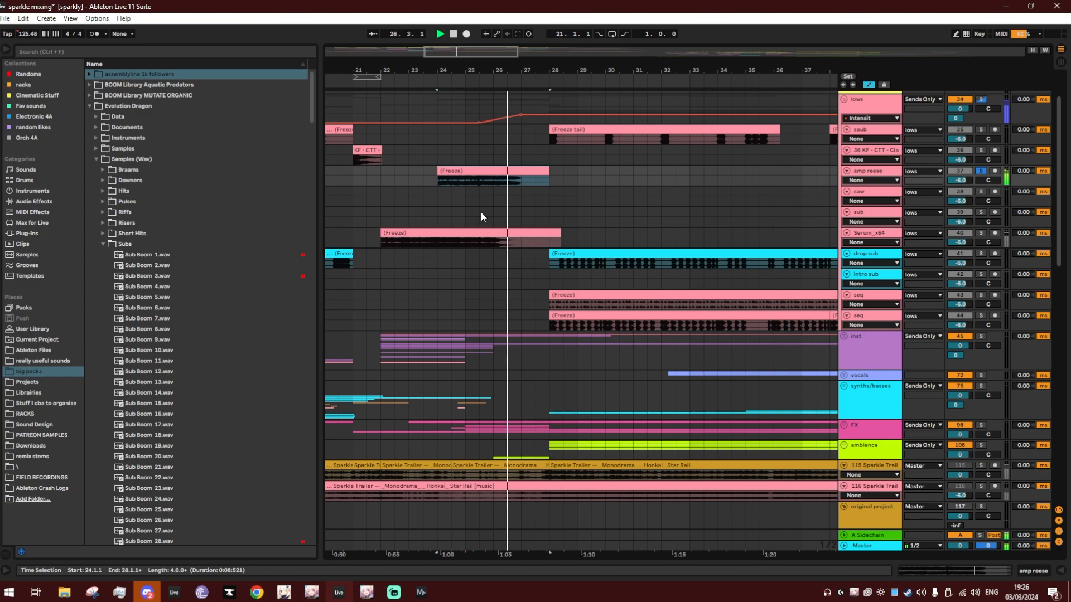
pyautogui.press('space')
pyautogui.click(462, 474)
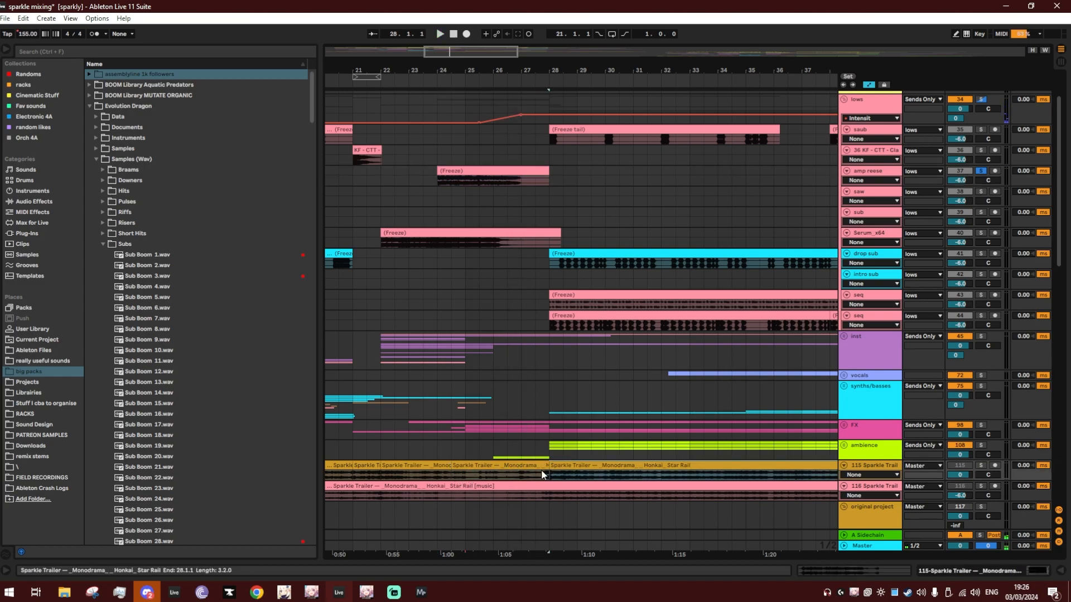
# Solo the Serum_x64 track in the original project's lows group and play its clip from bar 86.
pyautogui.click(384, 475)
pyautogui.press('space')
pyautogui.moveTo(392, 71); pyautogui.dragTo(392, 10)
pyautogui.scroll(-4, 717, 342)
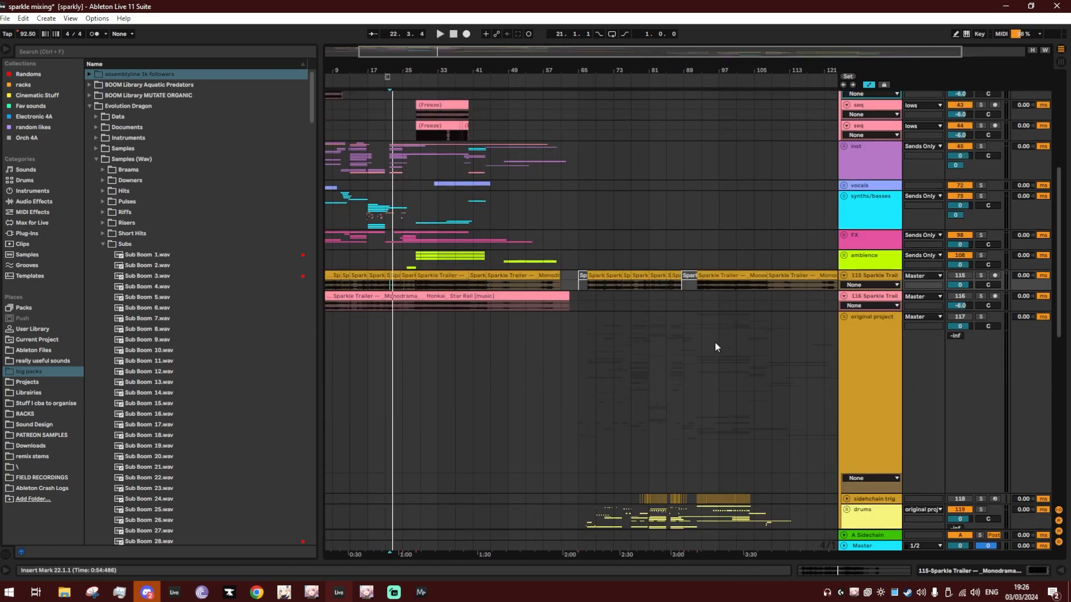
pyautogui.scroll(-5, 719, 341)
pyautogui.scroll(4, 681, 371)
pyautogui.click(981, 356)
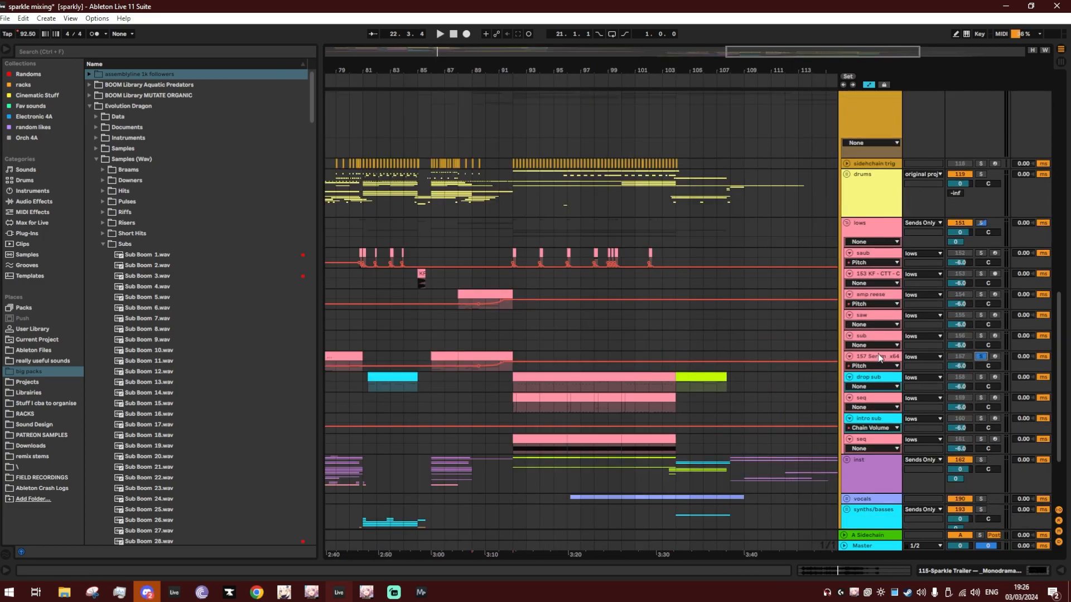
pyautogui.click(453, 355)
pyautogui.press('space')
pyautogui.moveTo(471, 70); pyautogui.dragTo(456, 93)
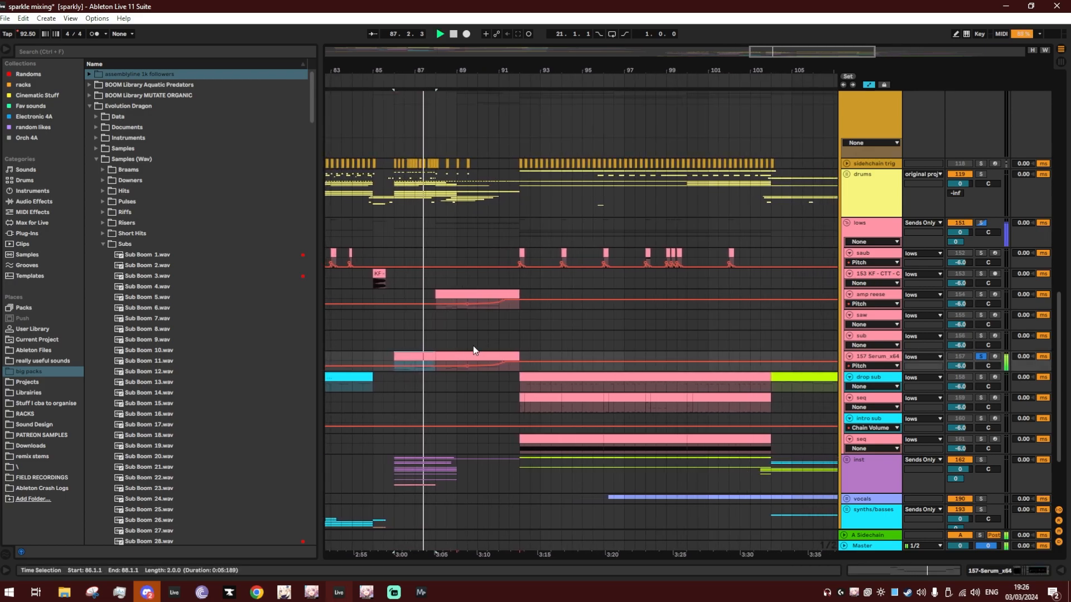
# Solo the amp reese track in the original project's lows group, show its devices and play the clip from bar 88.
pyautogui.click(448, 307)
pyautogui.press('space')
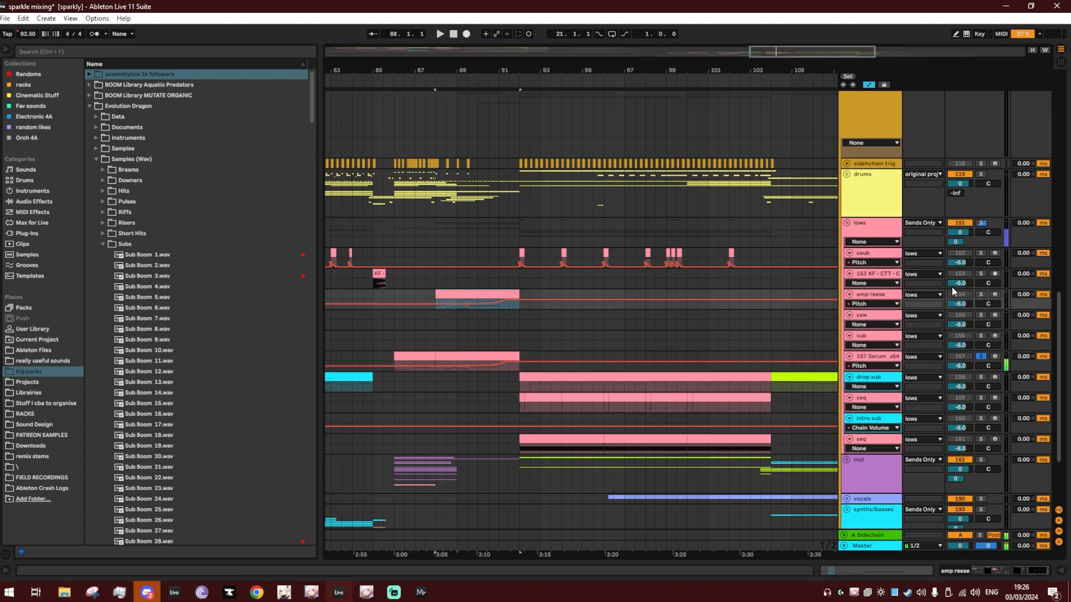
pyautogui.click(981, 294)
pyautogui.doubleClick(872, 294)
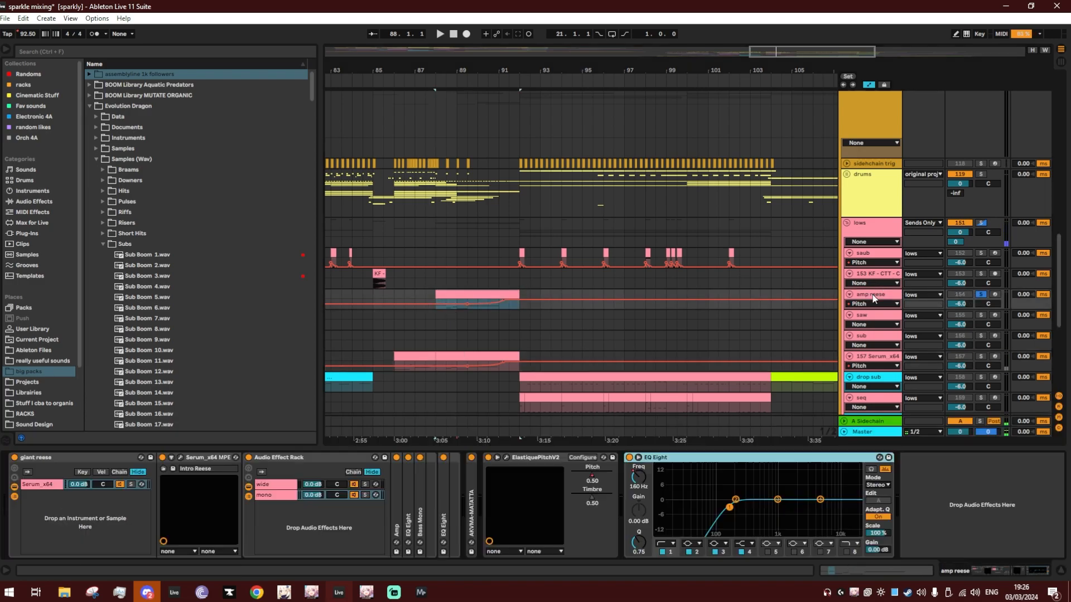
pyautogui.click(468, 295)
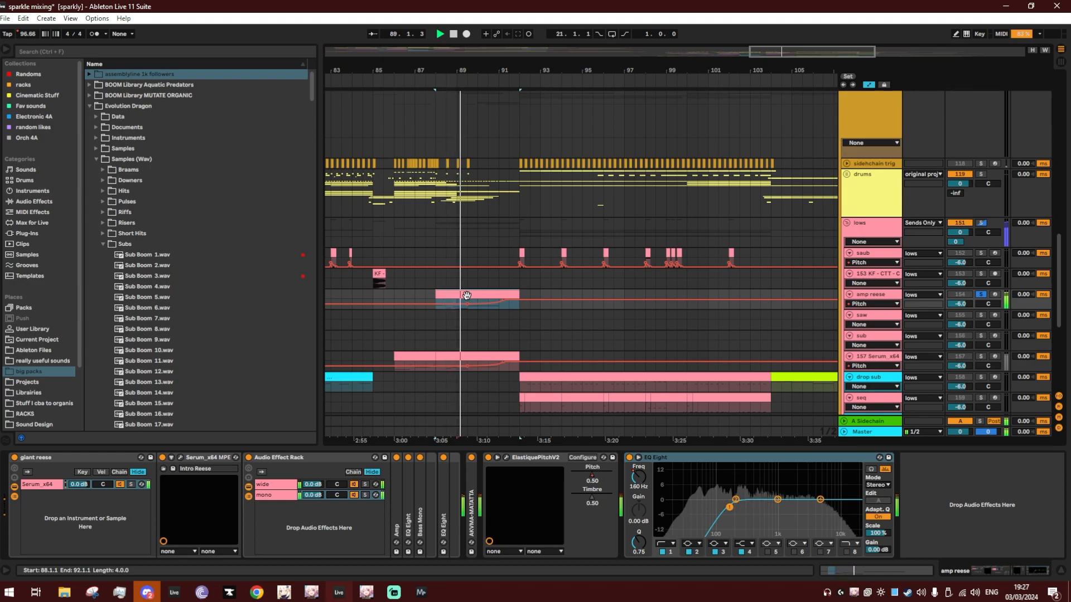
# Collapse the ElastiquePitchV2 and EQ Eight devices and bypass the effects following Serum on the amp reese track.
pyautogui.doubleClick(567, 456)
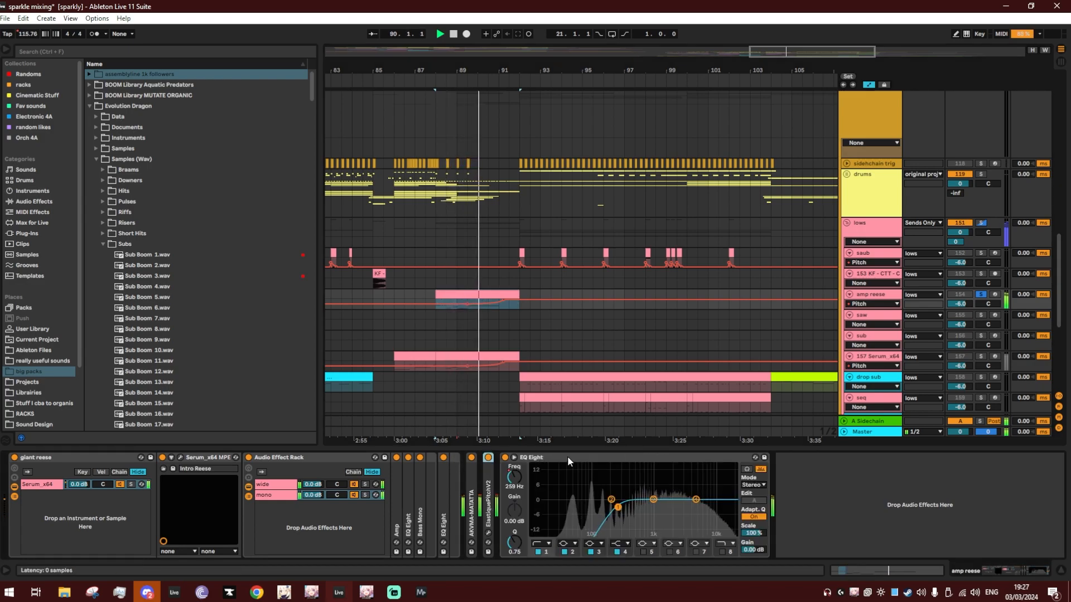
pyautogui.doubleClick(567, 457)
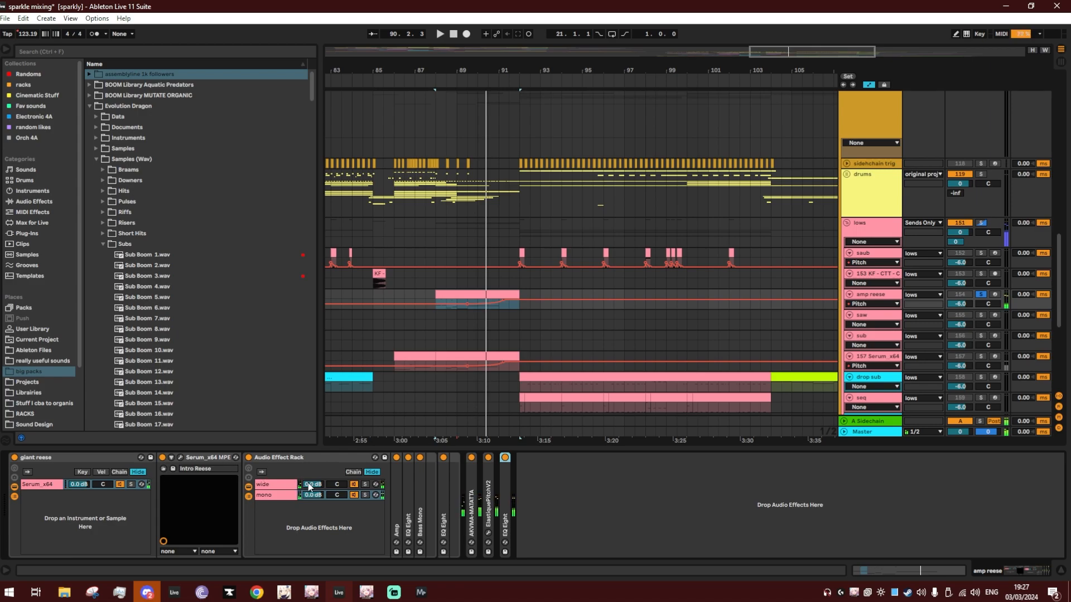
pyautogui.click(355, 485)
pyautogui.click(355, 495)
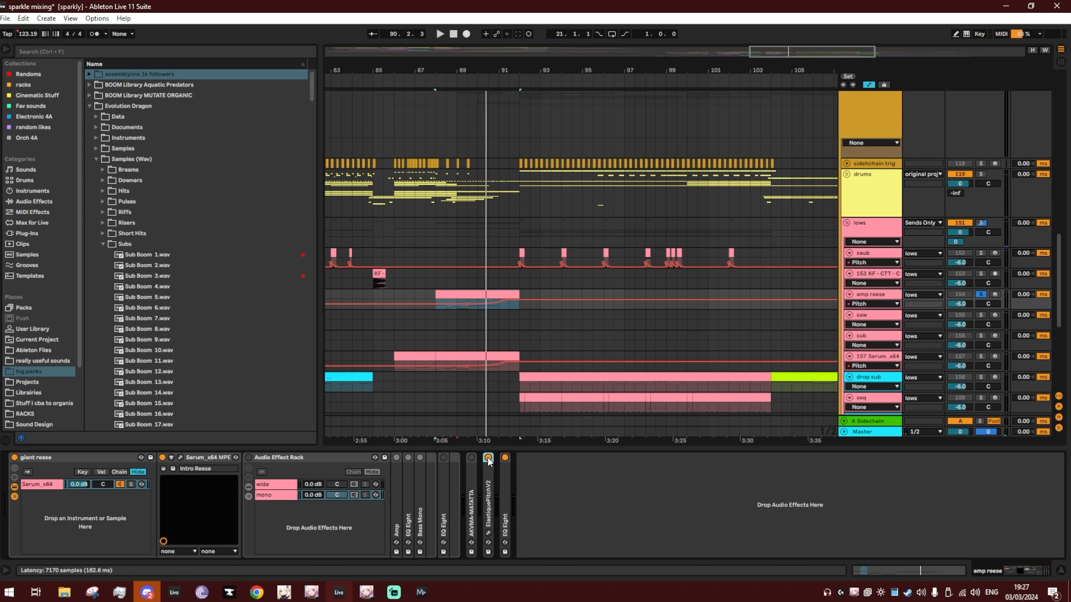
# Open the Serum Intro_Reese patch window and play the dry amp reese clip from bar 88.
pyautogui.click(181, 457)
pyautogui.moveTo(289, 67); pyautogui.dragTo(896, 120)
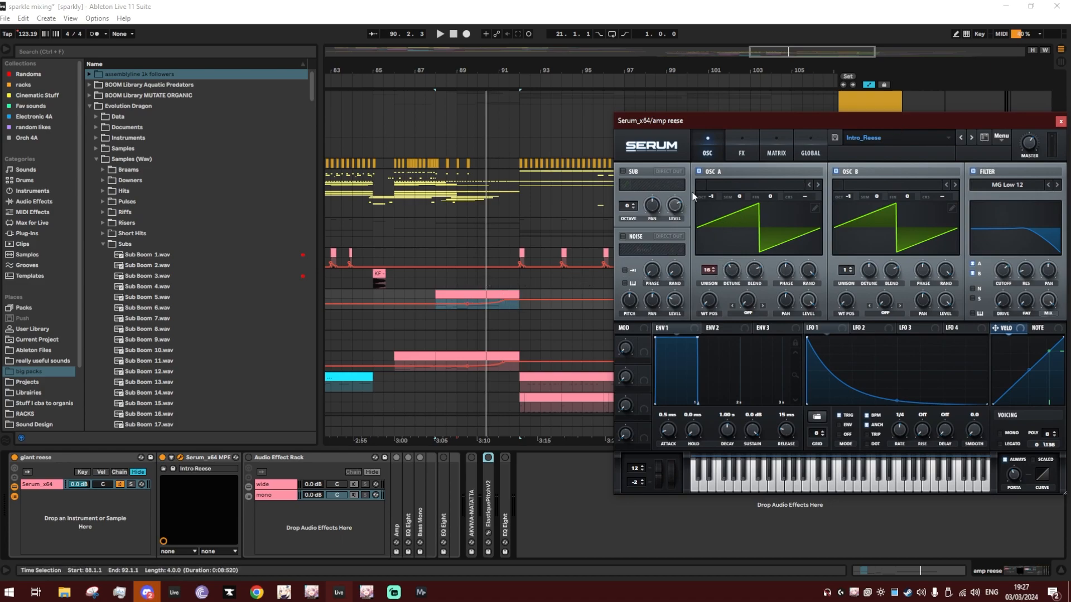
pyautogui.click(448, 286)
pyautogui.press('space')
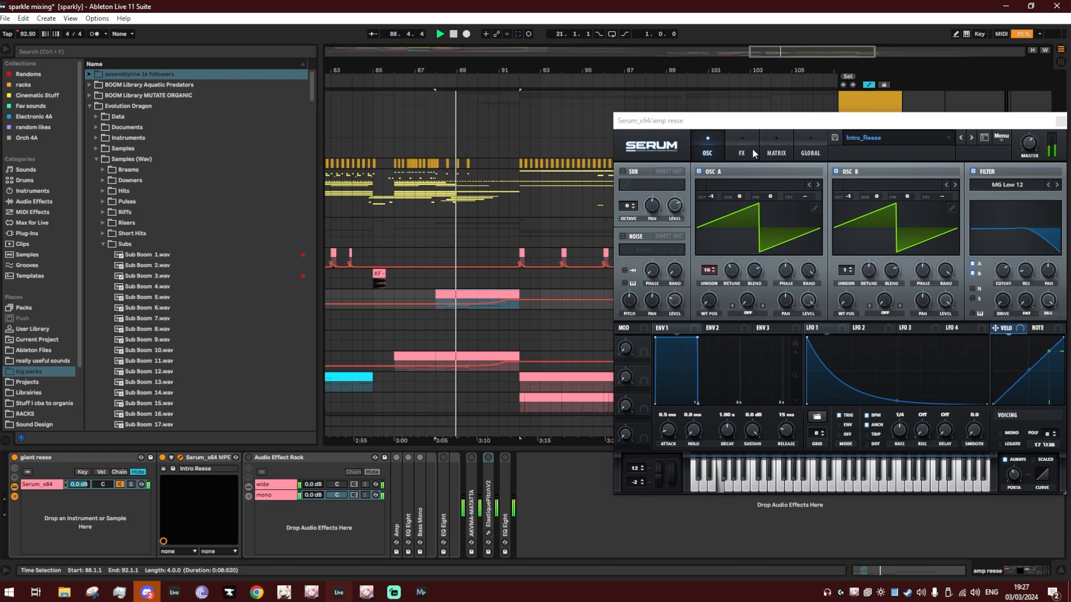
pyautogui.moveTo(788, 123); pyautogui.dragTo(115, 75)
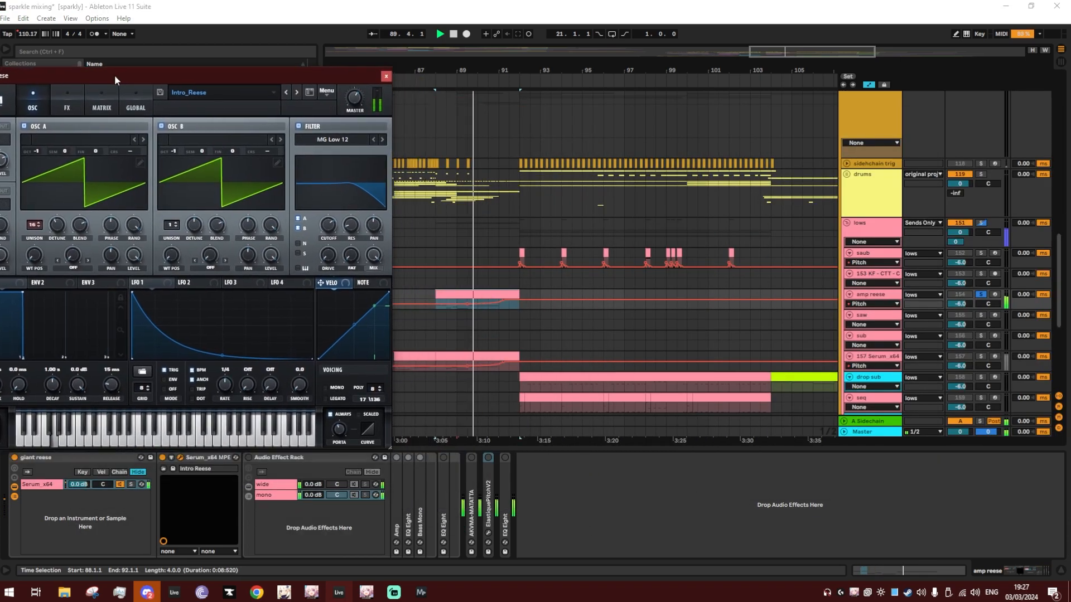
# Open the amp reese MIDI clip at bar 88, enlarge its note editor and examine the opening notes.
pyautogui.click(440, 294)
pyautogui.click(460, 361)
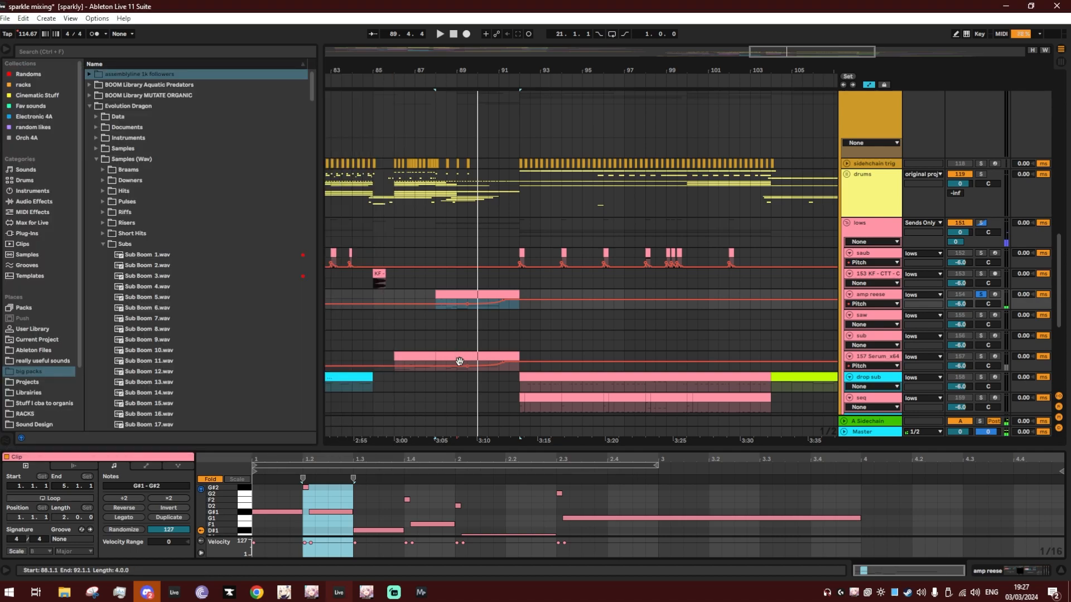
pyautogui.moveTo(465, 448); pyautogui.dragTo(465, 277)
pyautogui.click(318, 344)
pyautogui.press('space')
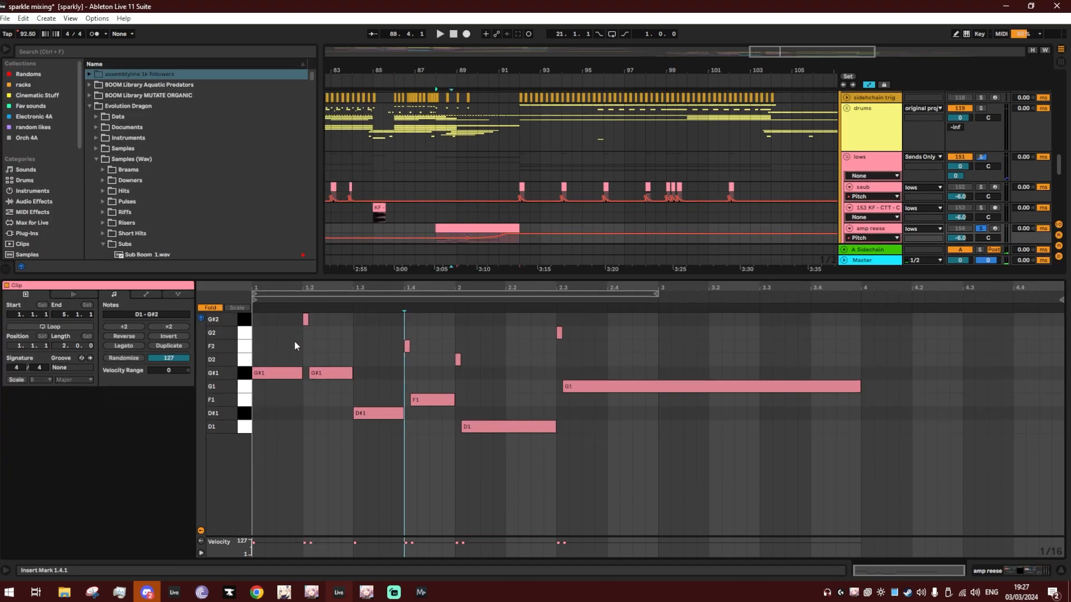
pyautogui.moveTo(304, 293); pyautogui.dragTo(429, 374)
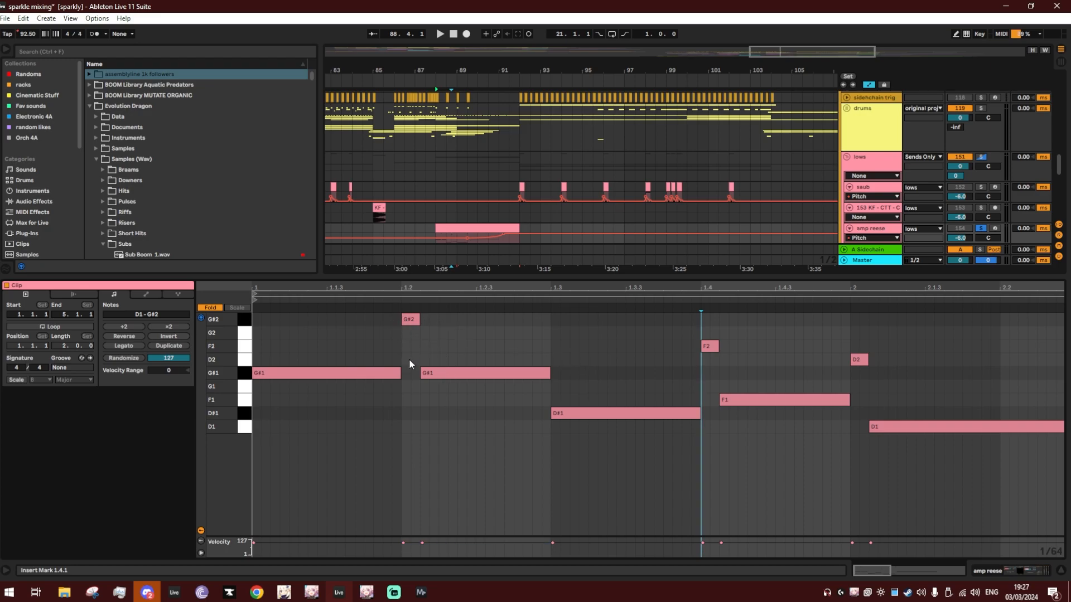
# Check the Serum voicing and portamento settings on amp reese, close the plugin and replay the clip from bar 88.
pyautogui.doubleClick(876, 234)
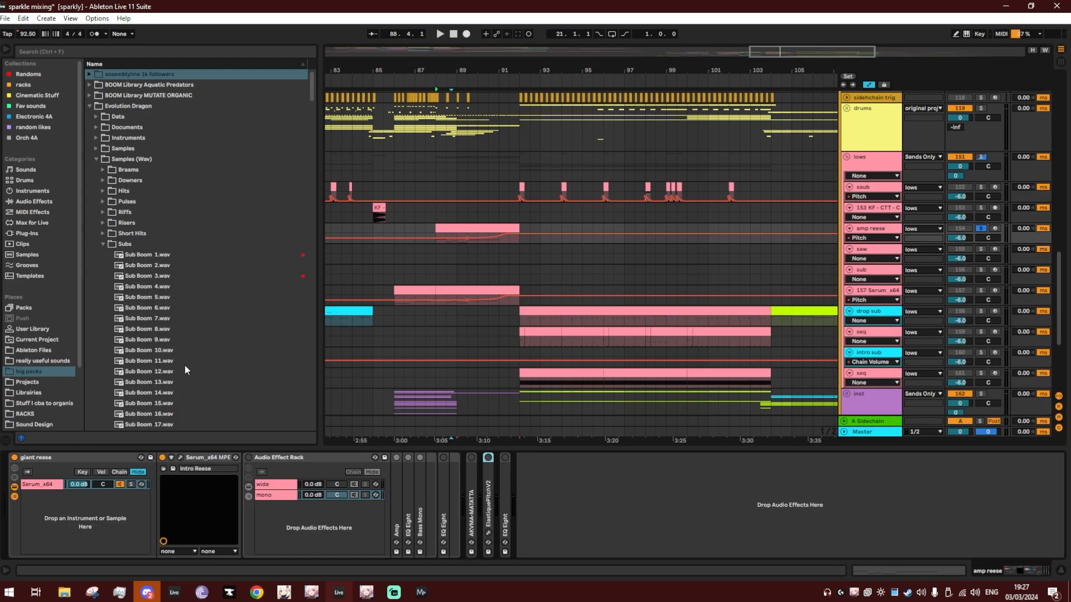
pyautogui.click(180, 458)
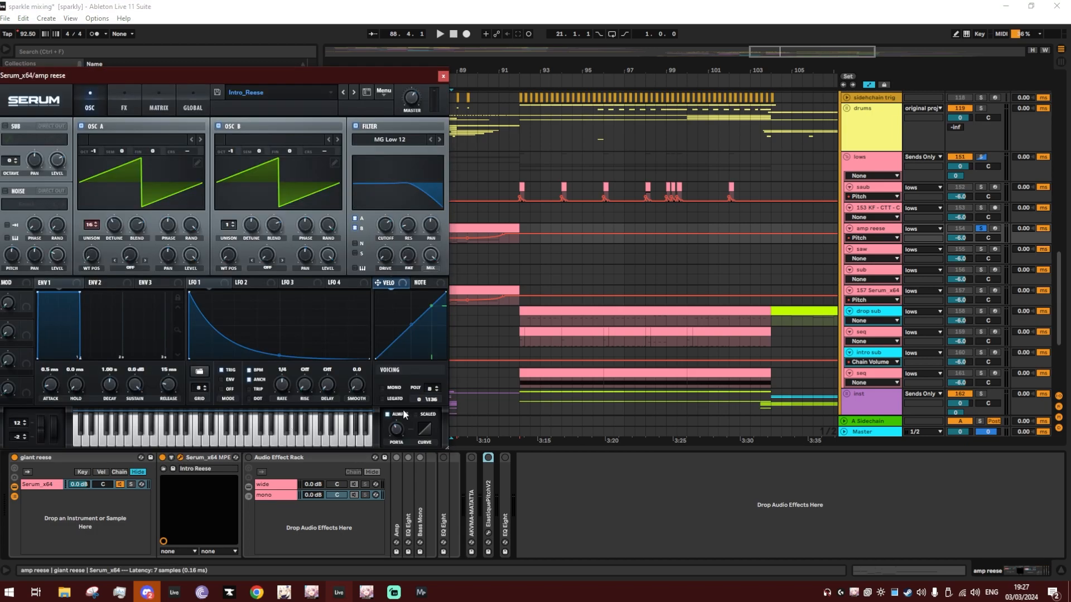
pyautogui.click(443, 77)
pyautogui.click(467, 227)
pyautogui.press('space')
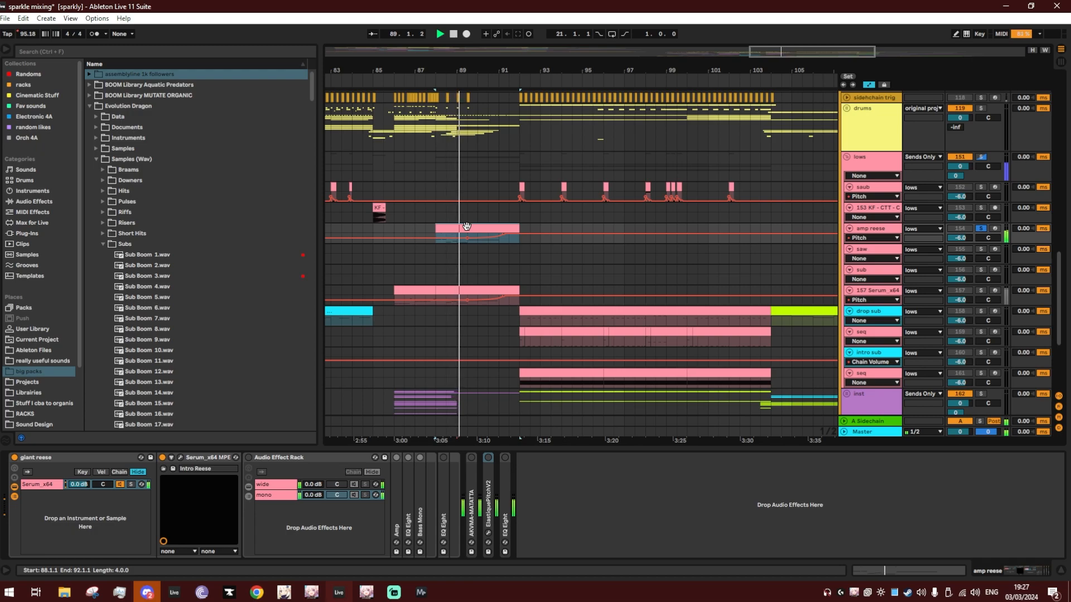
# Examine the modulation matrix and oscillator page of the amp reese Serum patch and close its window.
pyautogui.click(179, 459)
pyautogui.click(157, 100)
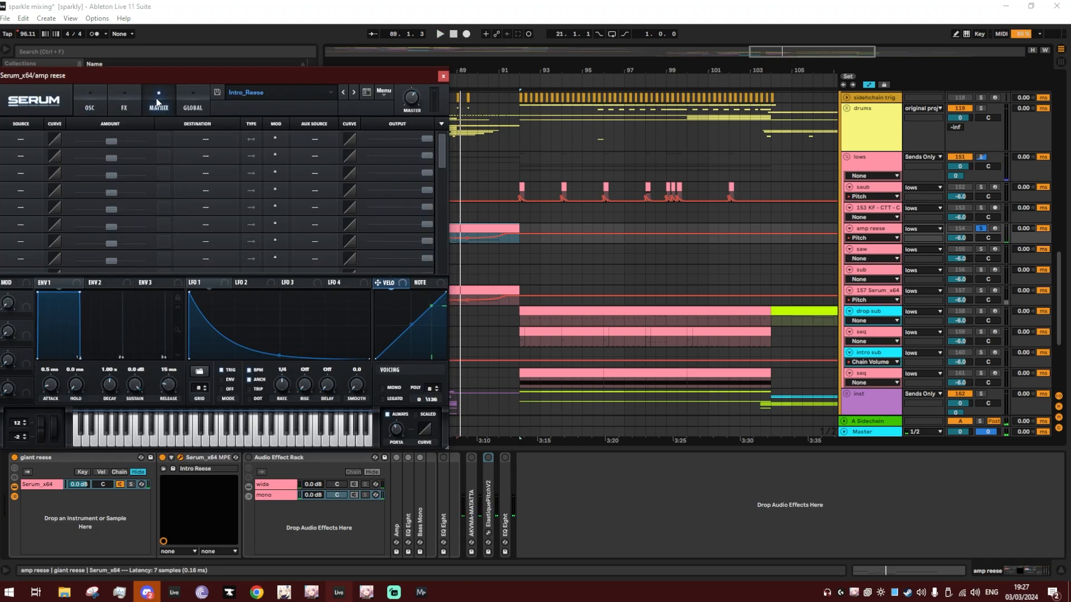
pyautogui.moveTo(158, 75); pyautogui.dragTo(260, 69)
pyautogui.click(193, 101)
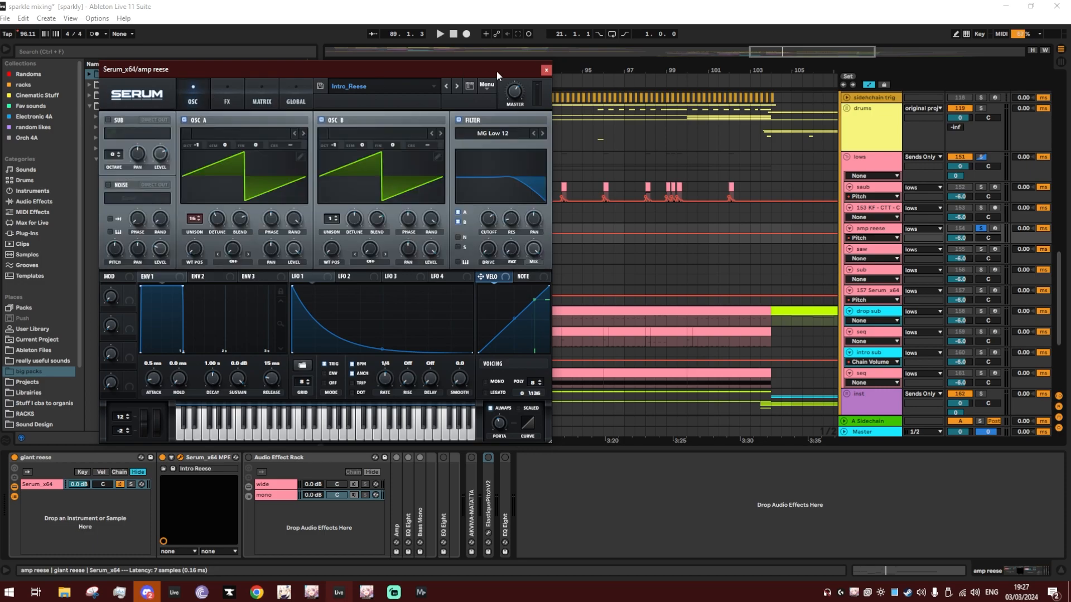
pyautogui.click(543, 71)
# Reactivate the Audio Effect Rack on amp reese and solo its wide chain.
pyautogui.click(248, 461)
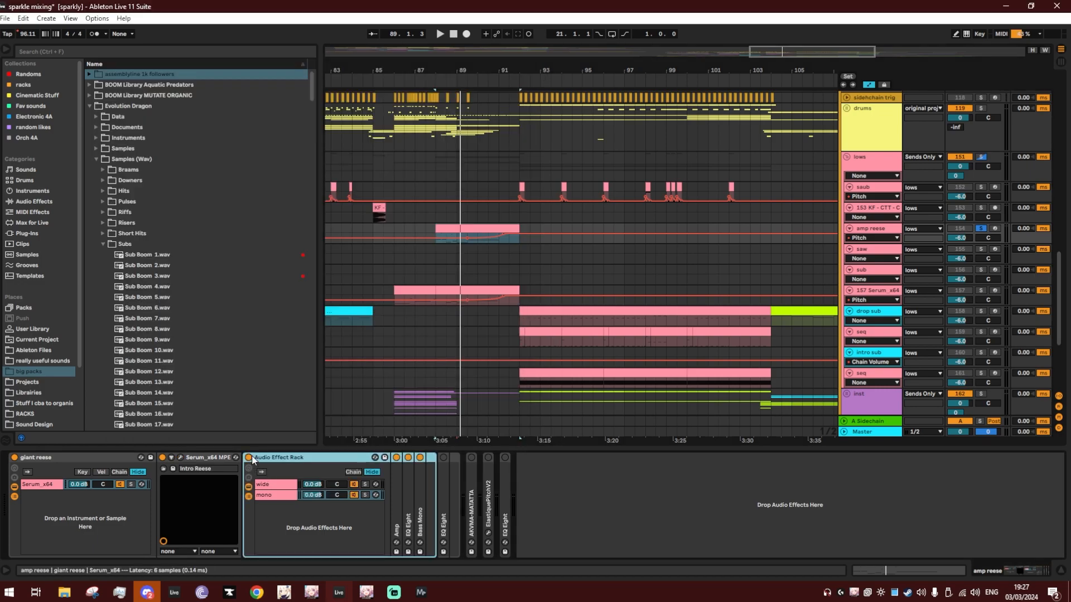
pyautogui.click(354, 495)
pyautogui.click(366, 484)
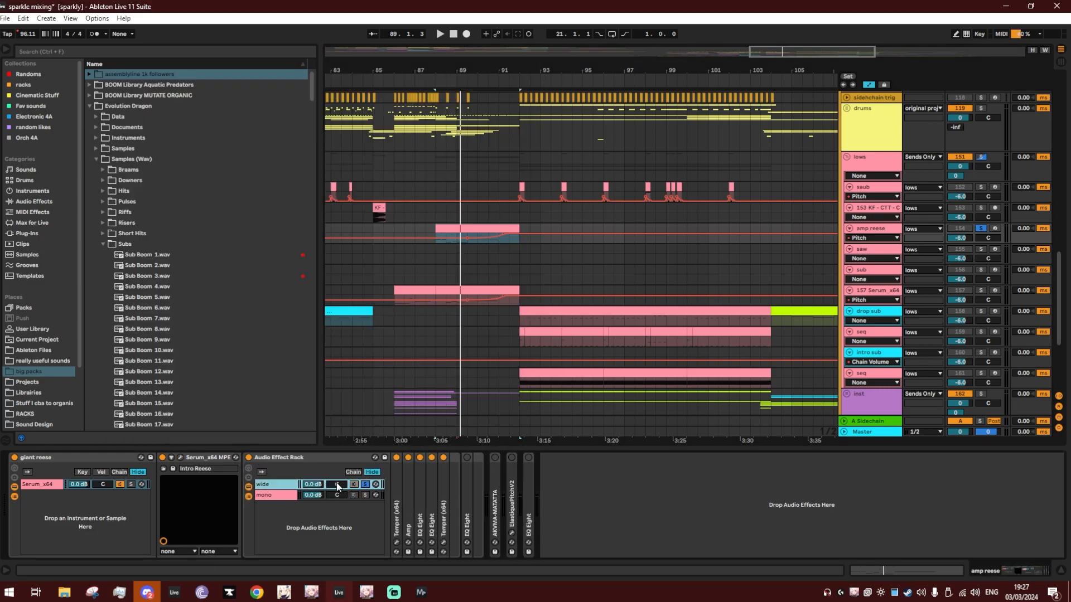
pyautogui.click(404, 483)
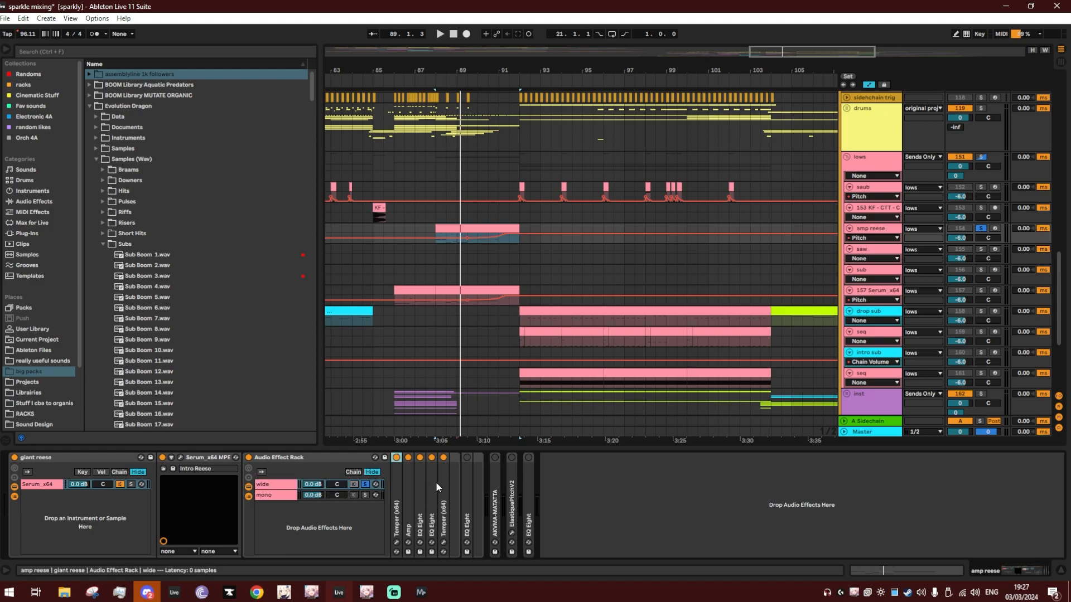
# Open the wide chain's first Temper and play the reese through it with the chain's other effects bypassed.
pyautogui.doubleClick(399, 469)
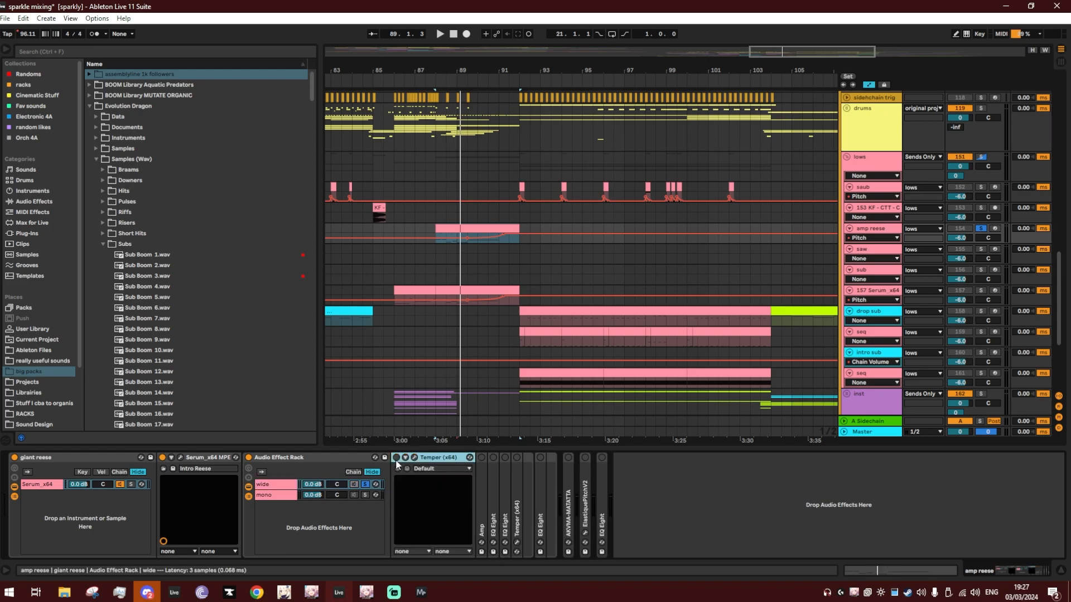
pyautogui.click(415, 457)
pyautogui.press('space')
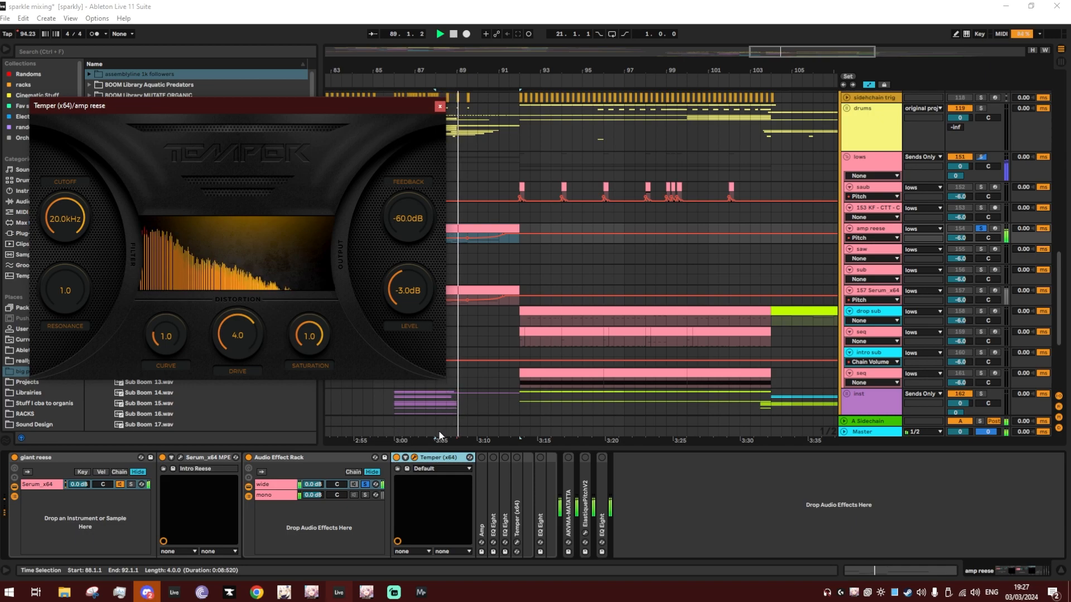
pyautogui.press('space')
# Enable the wide chain's Amp effect, collapse the first Temper device and play the reese from bar 88.
pyautogui.doubleClick(483, 470)
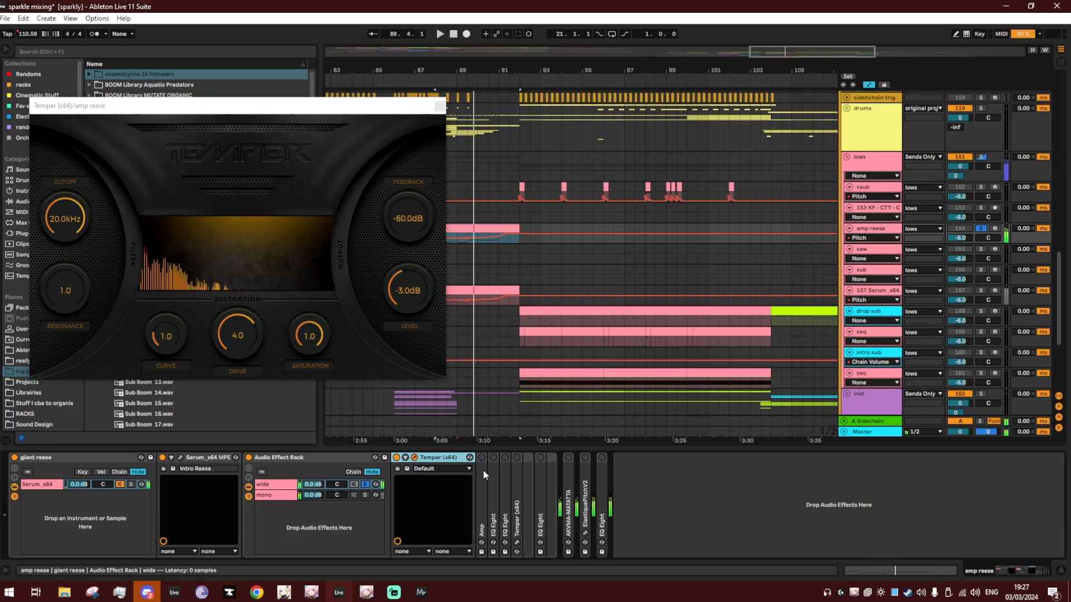
pyautogui.doubleClick(583, 460)
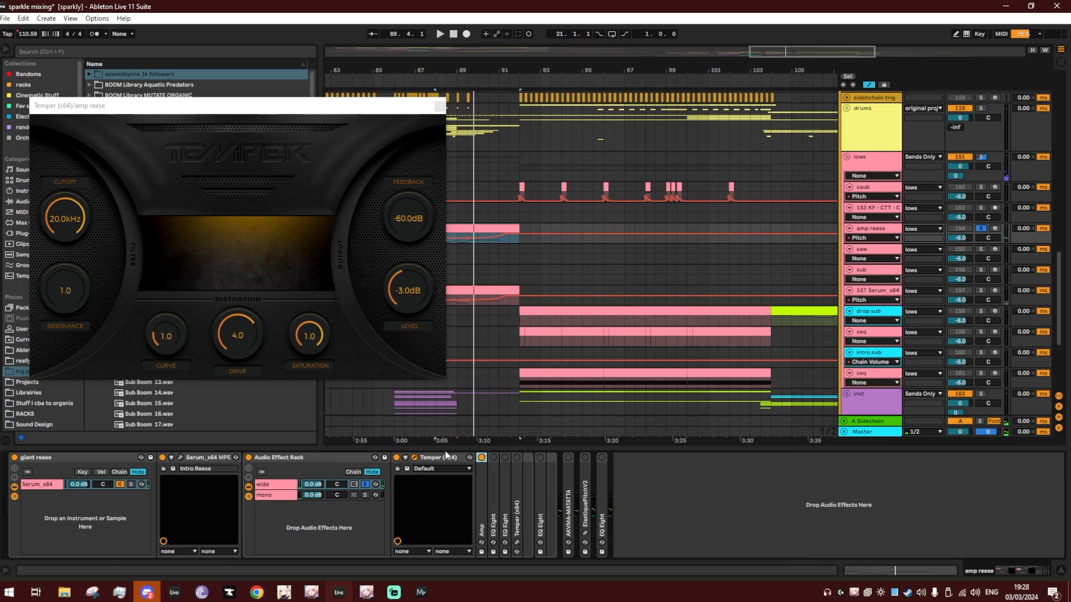
pyautogui.doubleClick(434, 460)
pyautogui.press('space')
# Enable the wide chain's two EQ Eight devices, view their filter curves and play the reese through them.
pyautogui.doubleClick(419, 476)
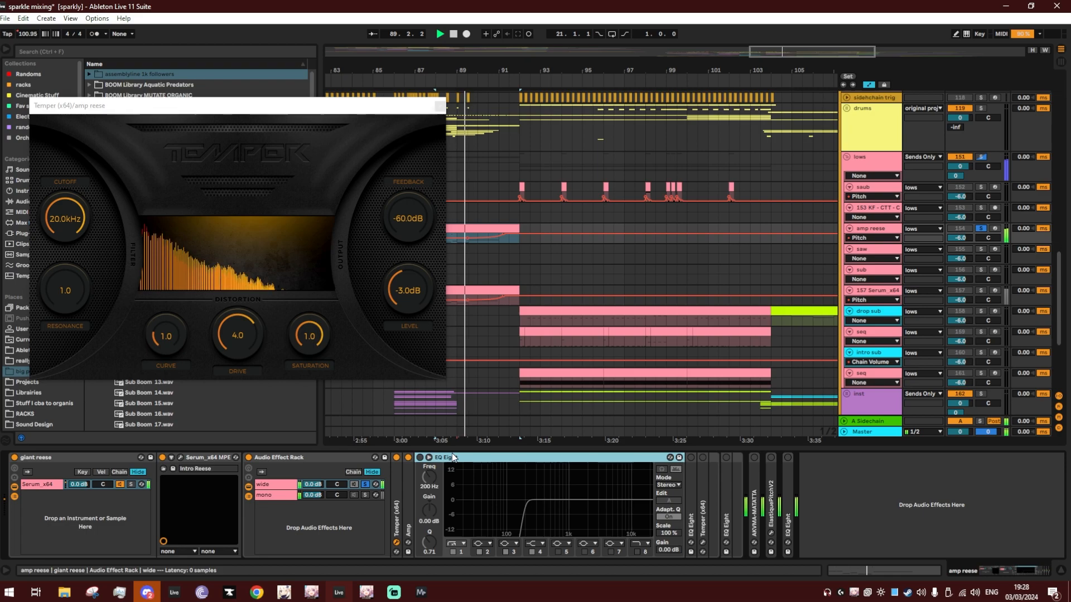
pyautogui.click(420, 458)
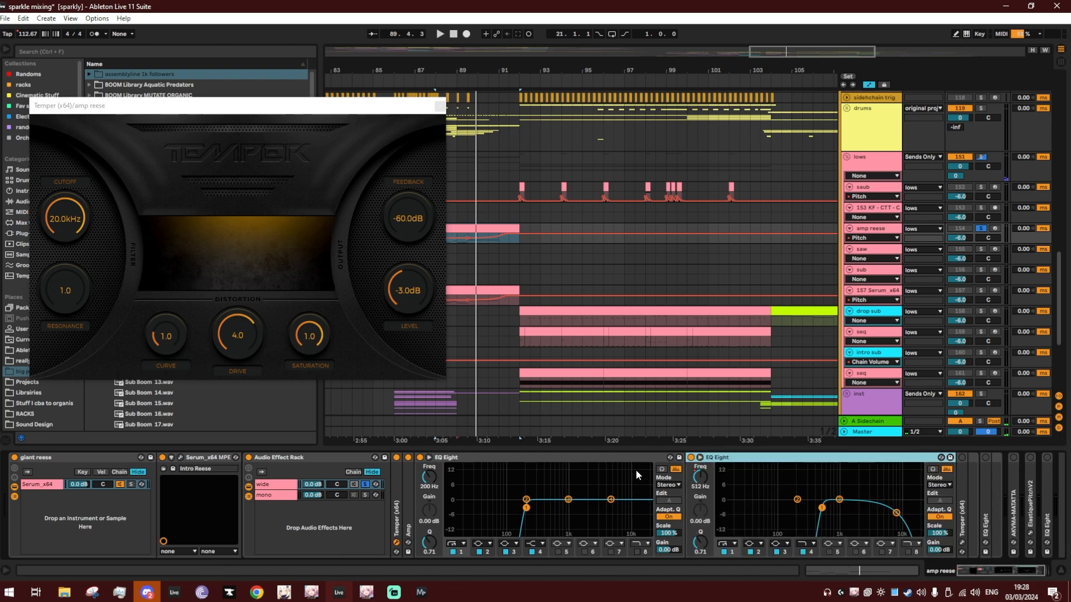
pyautogui.doubleClick(606, 458)
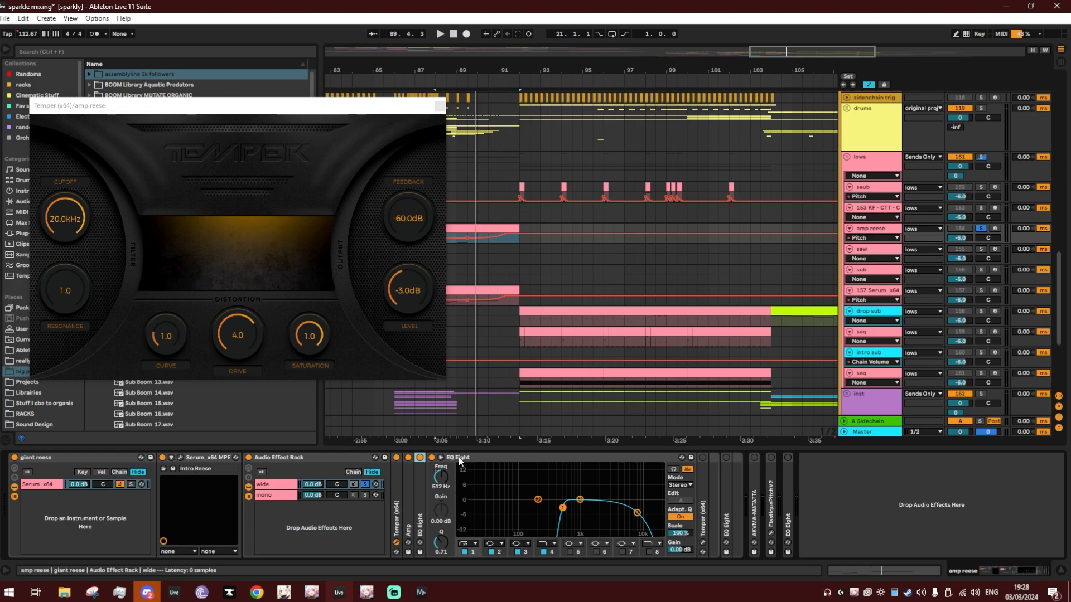
pyautogui.press('space')
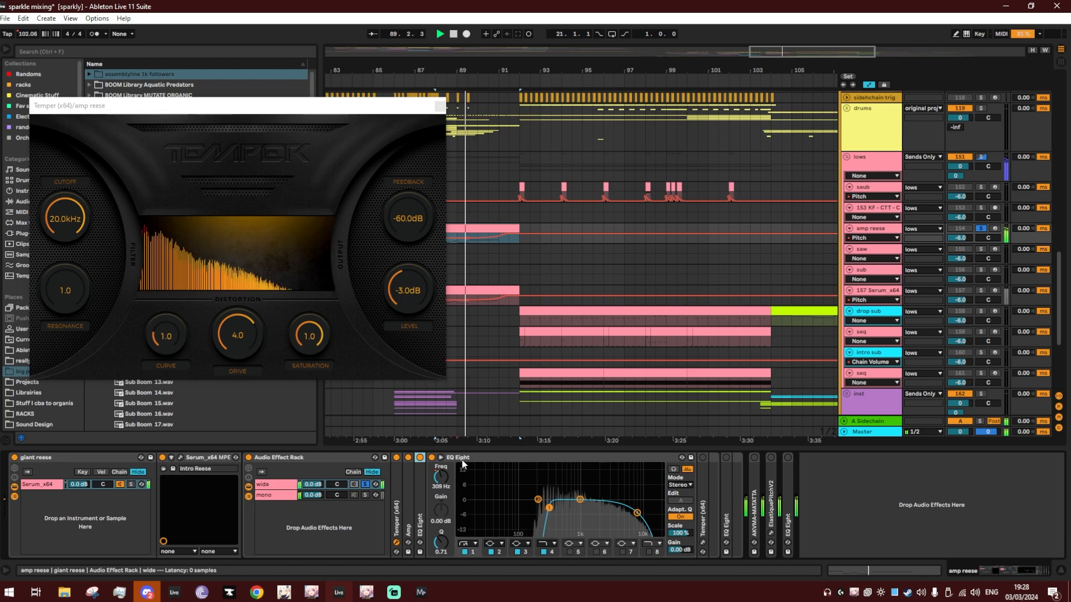
pyautogui.doubleClick(461, 464)
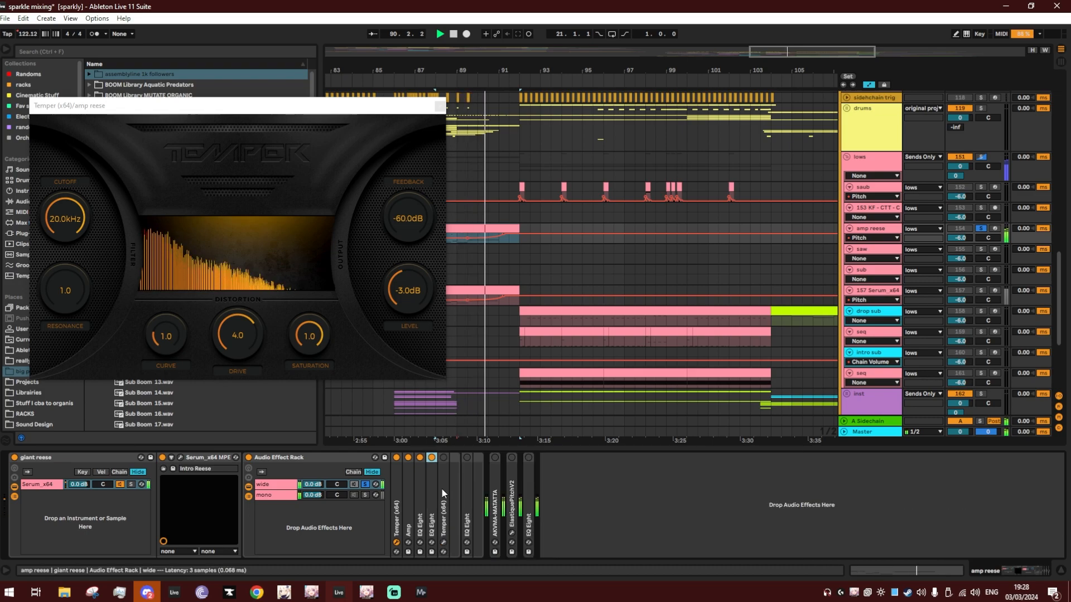
# Enable the wide chain's second Temper, replay the reese from bar 88 and close the first Temper's window.
pyautogui.doubleClick(444, 491)
pyautogui.press('space')
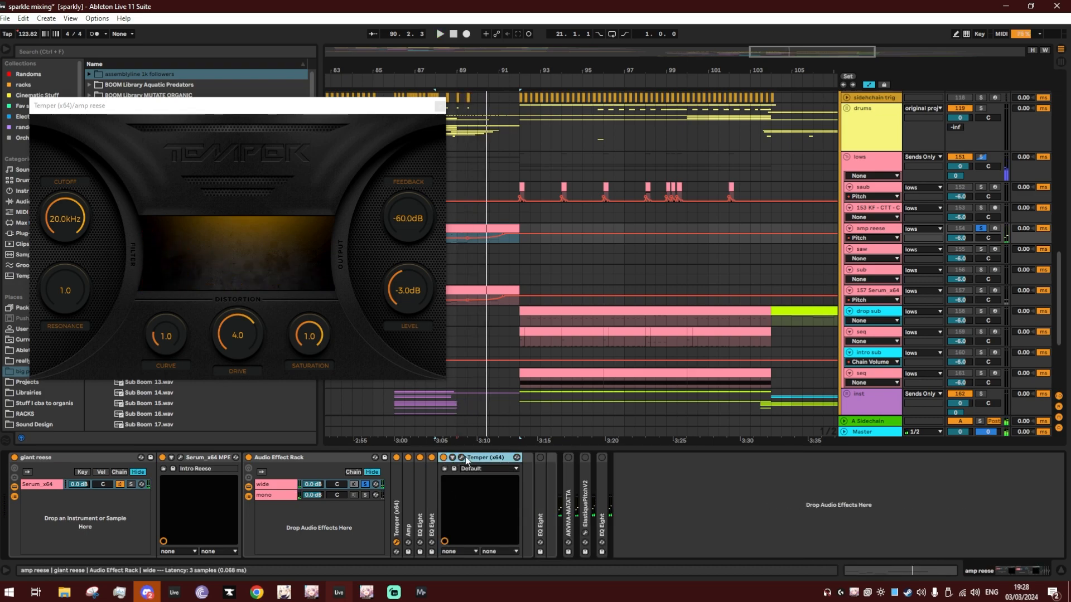
pyautogui.press('space')
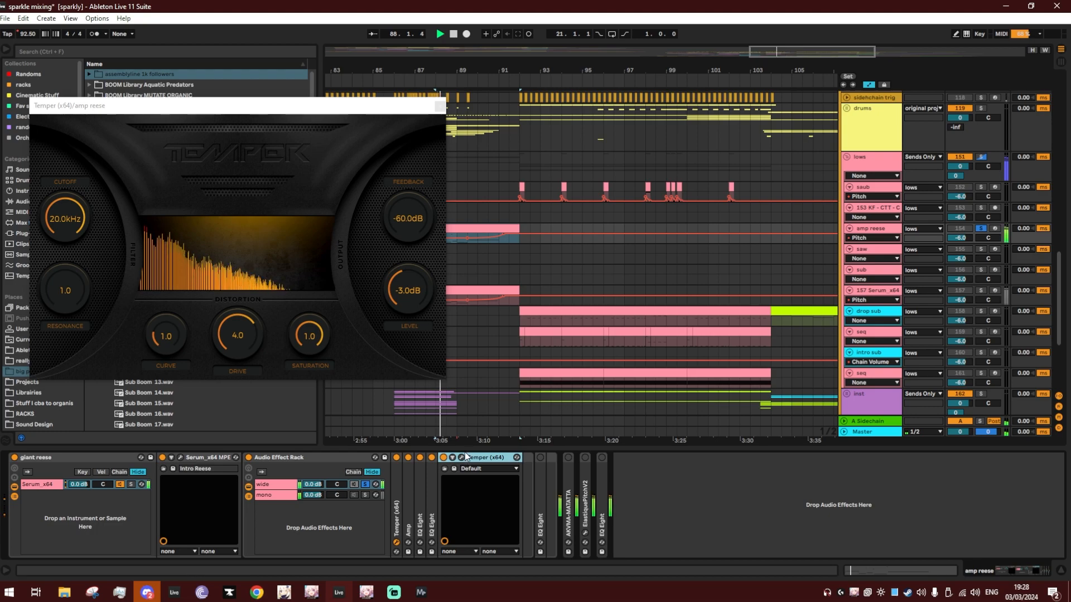
pyautogui.click(441, 106)
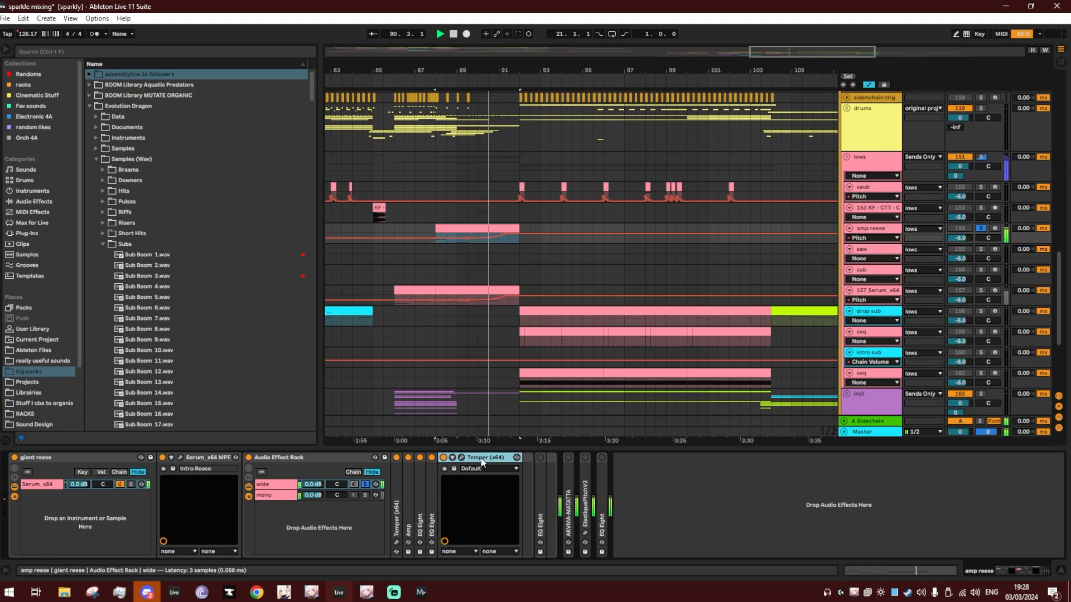
# Solo the mono chain of the effect rack, view its Amp settings and play the reese from bar 88.
pyautogui.press('space')
pyautogui.click(360, 496)
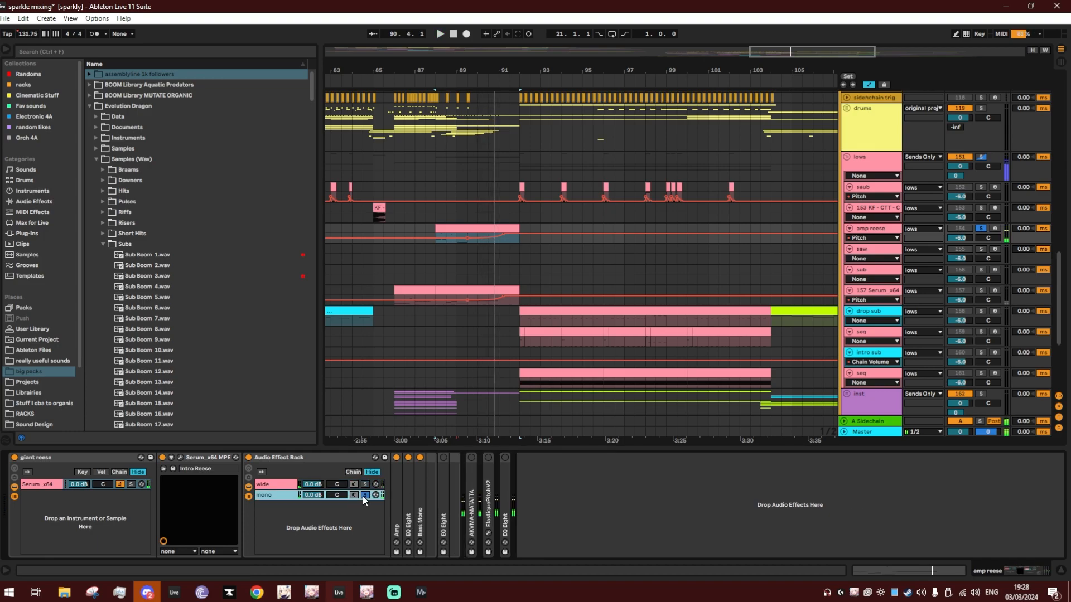
pyautogui.doubleClick(400, 501)
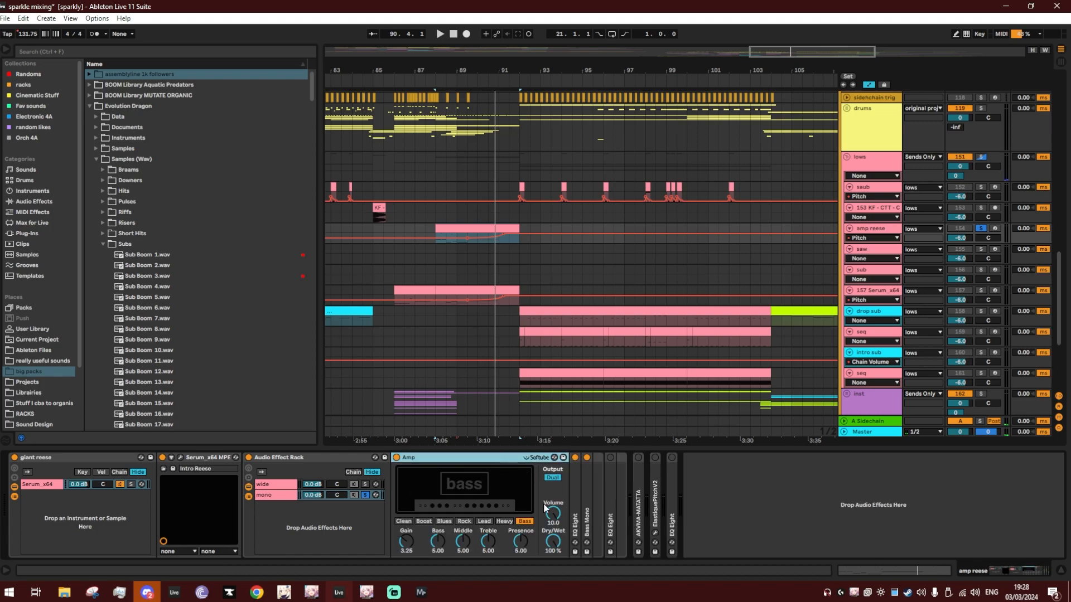
pyautogui.doubleClick(476, 454)
pyautogui.press('space')
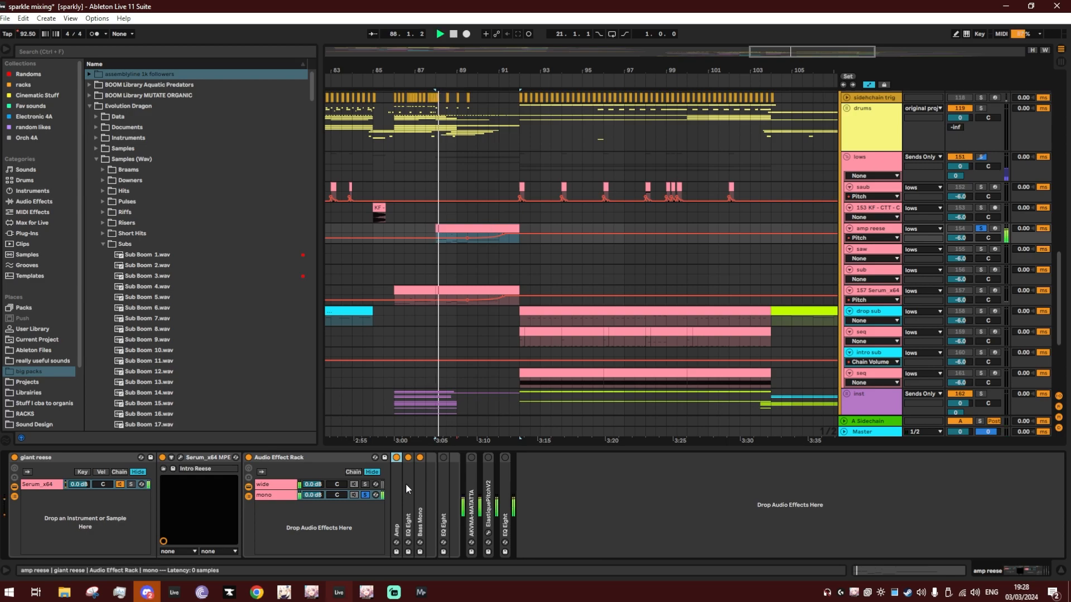
# View the mono chain's EQ Eight and Bass Mono settings while playing the reese, and collapse both devices.
pyautogui.doubleClick(406, 484)
pyautogui.press('space')
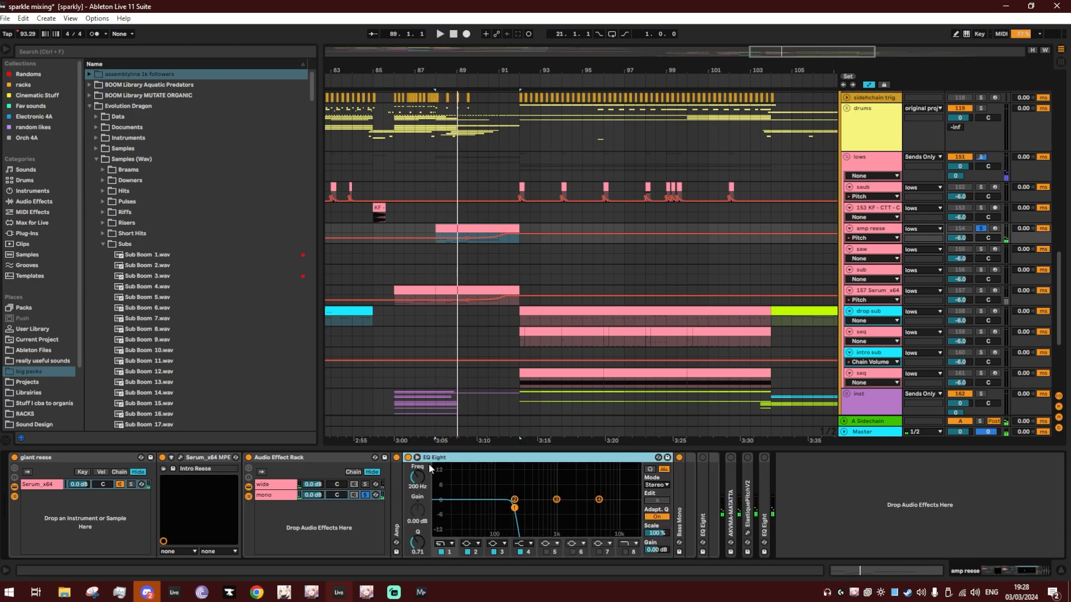
pyautogui.doubleClick(681, 503)
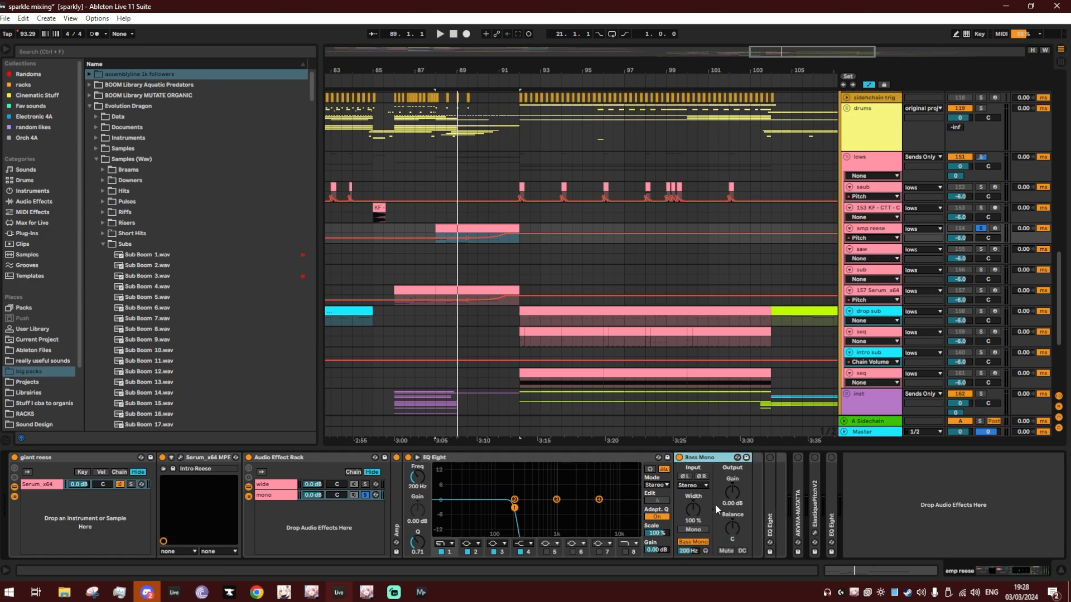
pyautogui.press('space')
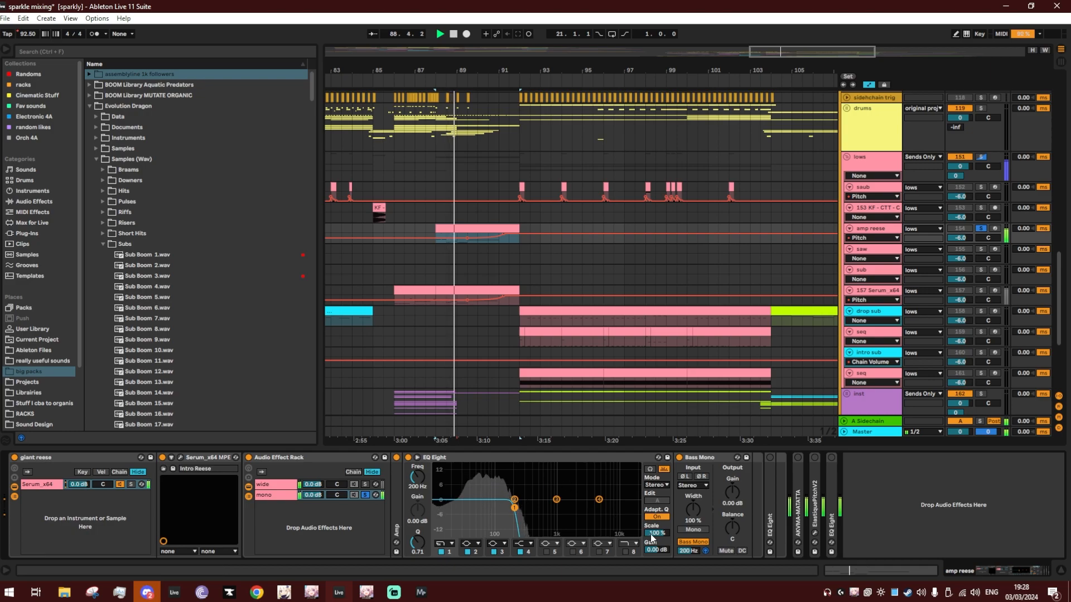
pyautogui.doubleClick(434, 459)
pyautogui.doubleClick(435, 458)
# Unsolo the mono chain to play both chains together, and enable the EQ Eight after the rack to view its curve.
pyautogui.click(368, 496)
pyautogui.press('space')
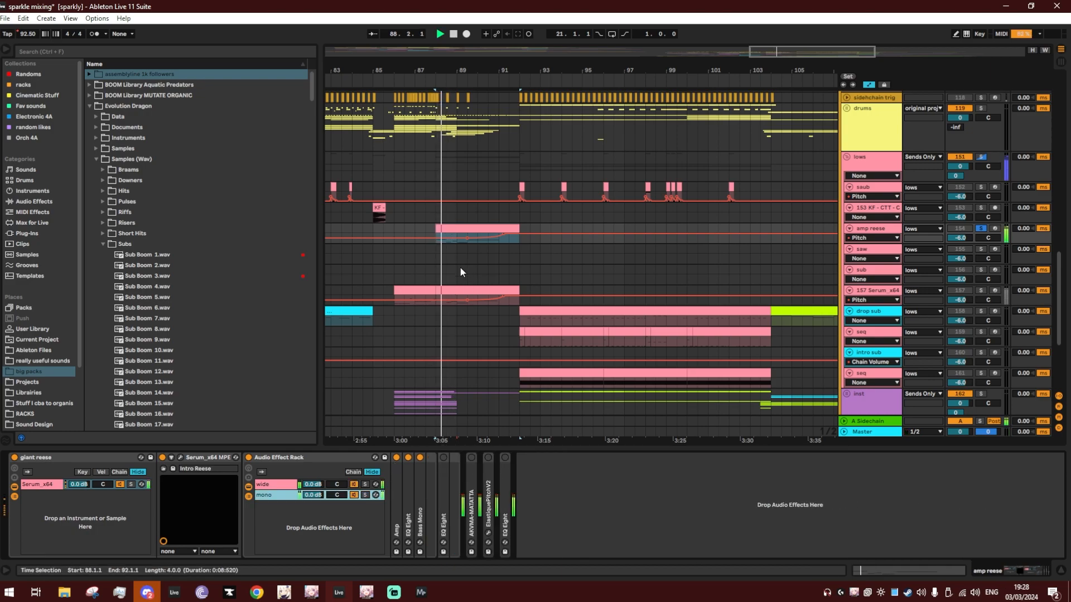
pyautogui.moveTo(438, 77); pyautogui.dragTo(438, 83)
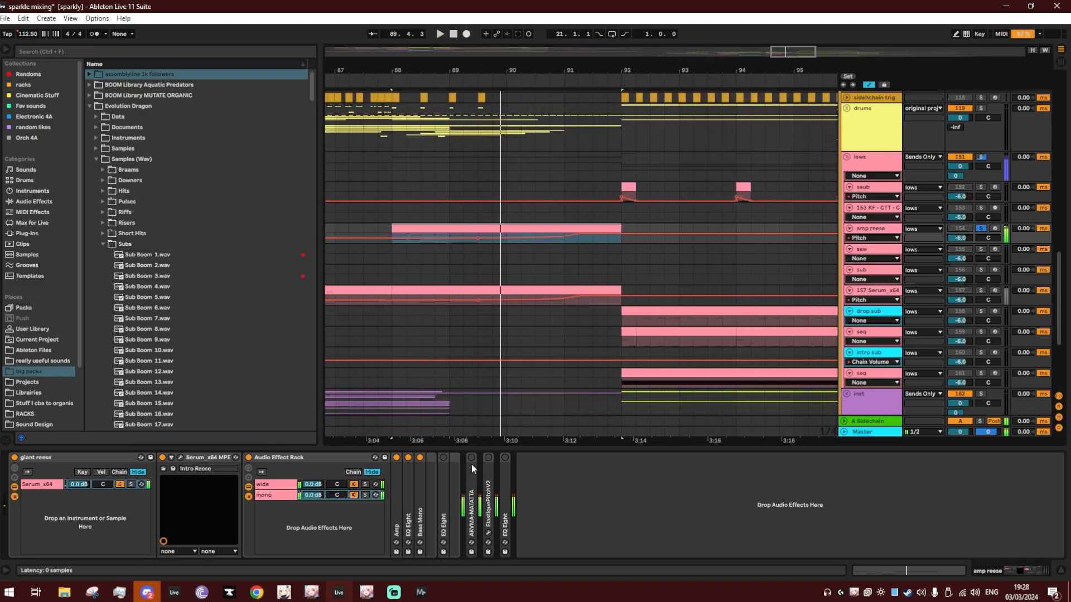
pyautogui.doubleClick(445, 486)
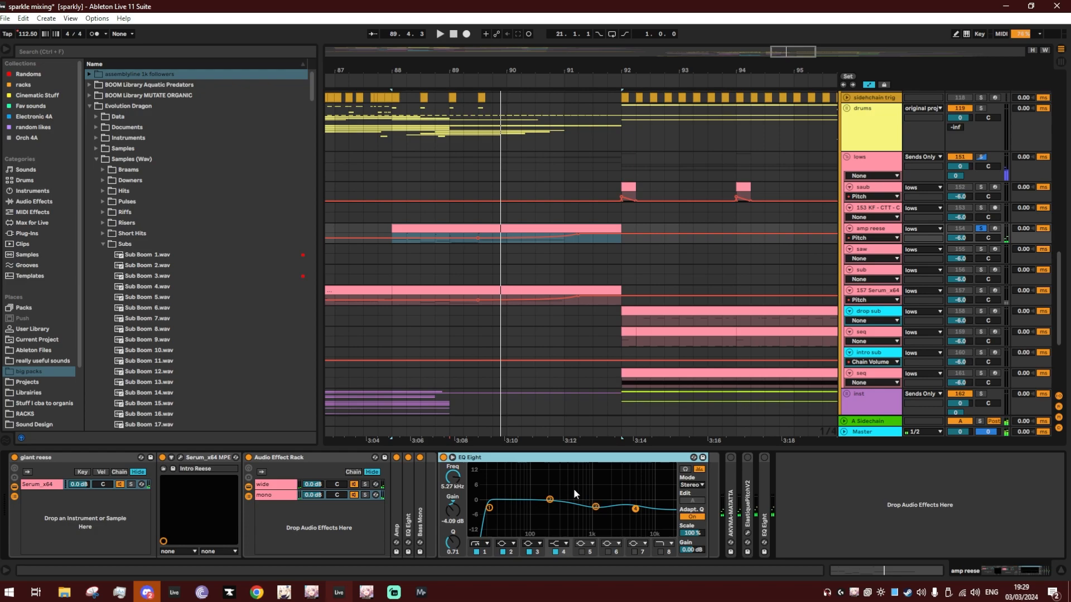
pyautogui.doubleClick(521, 459)
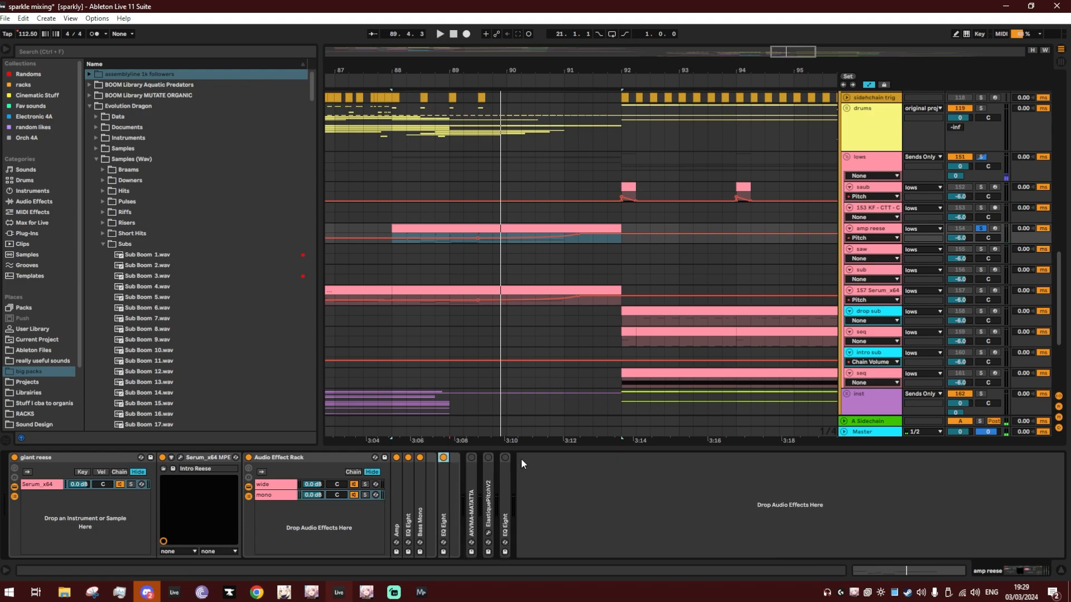
# Enable the AKVMA-MATATTA compressor and the ElastiquePitchV2 device, and play the reese through each.
pyautogui.doubleClick(471, 484)
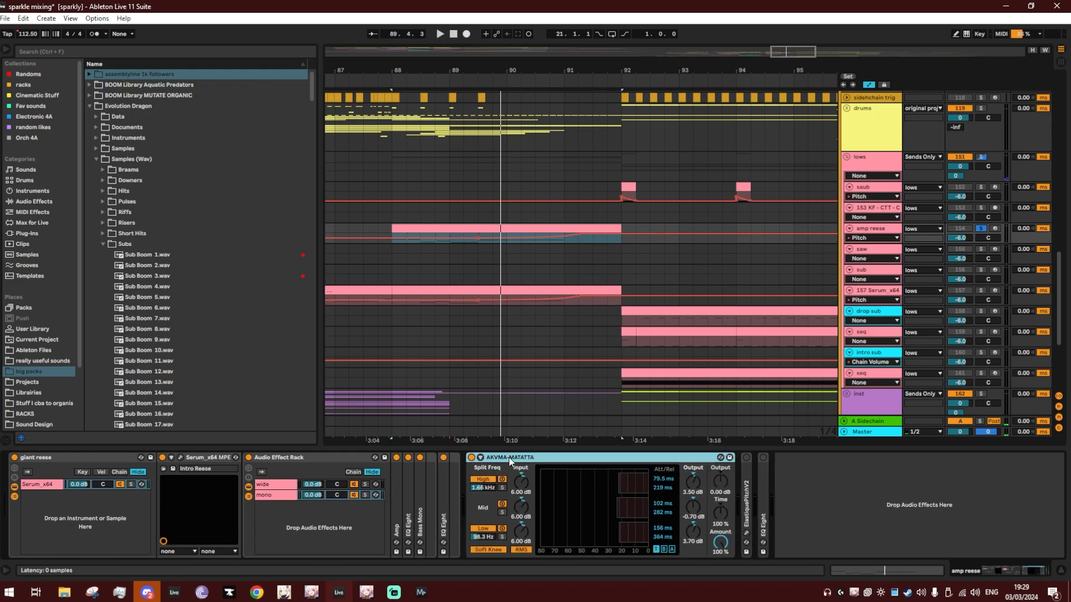
pyautogui.press('space')
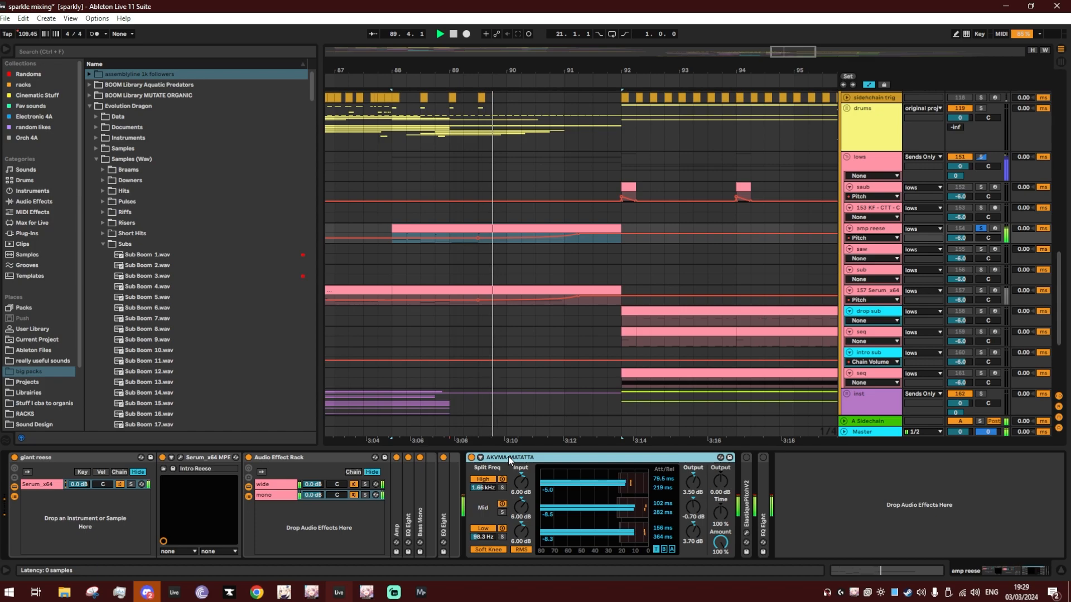
pyautogui.doubleClick(508, 457)
pyautogui.doubleClick(489, 469)
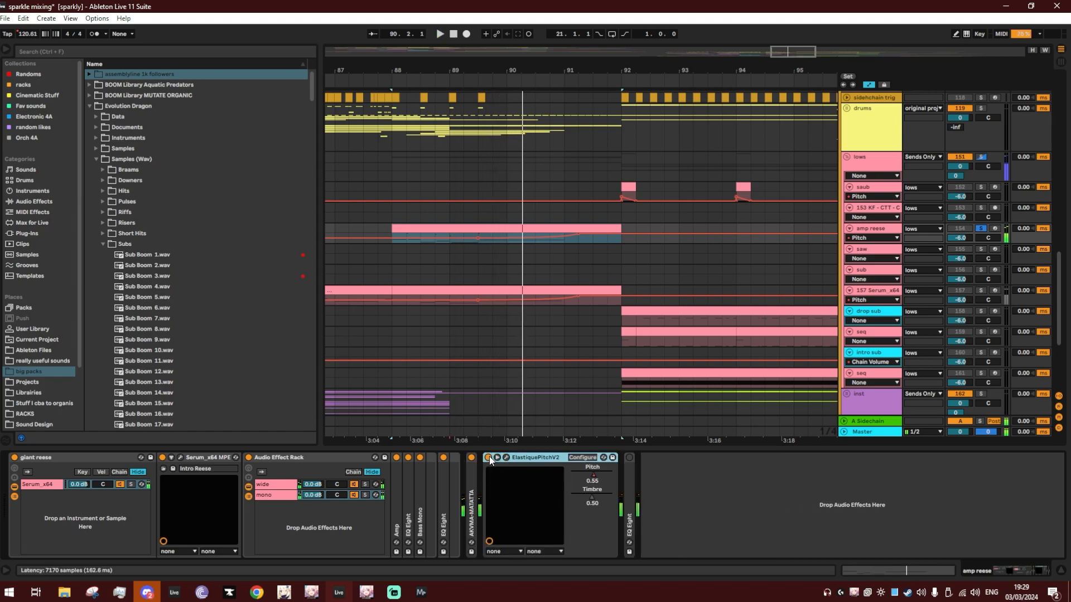
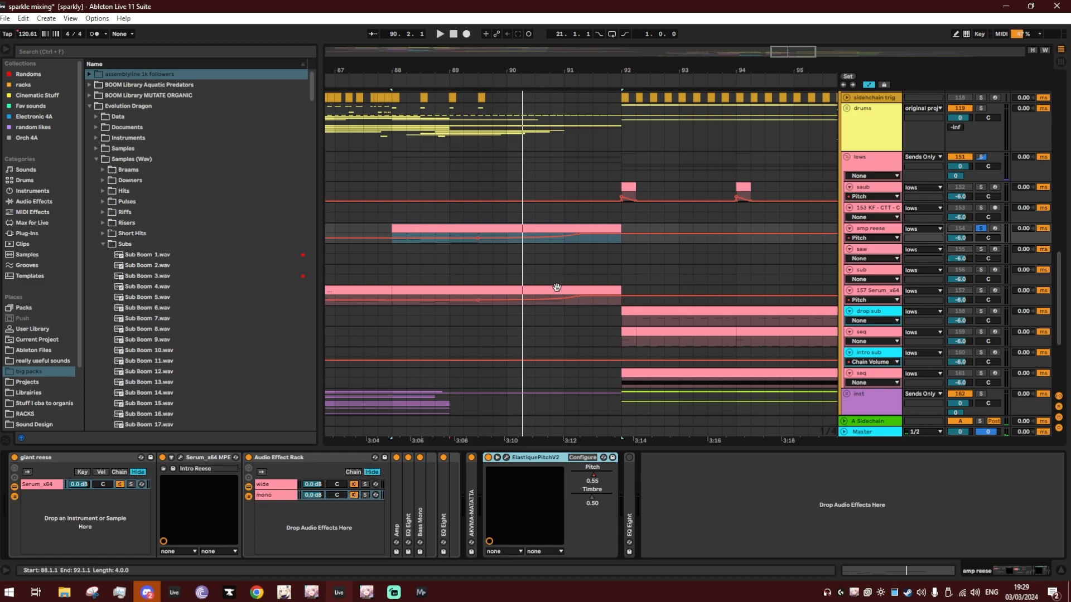
pyautogui.press('space')
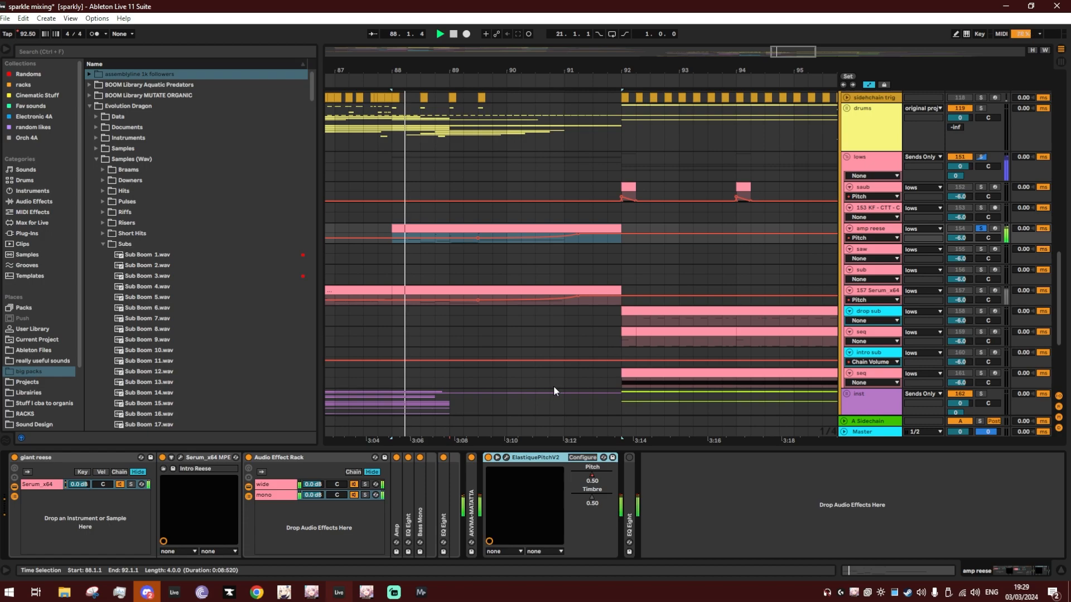
# Enable the final EQ Eight, play the amp reese from 89.3.1 through the whole chain and hide the device view.
pyautogui.doubleClick(627, 464)
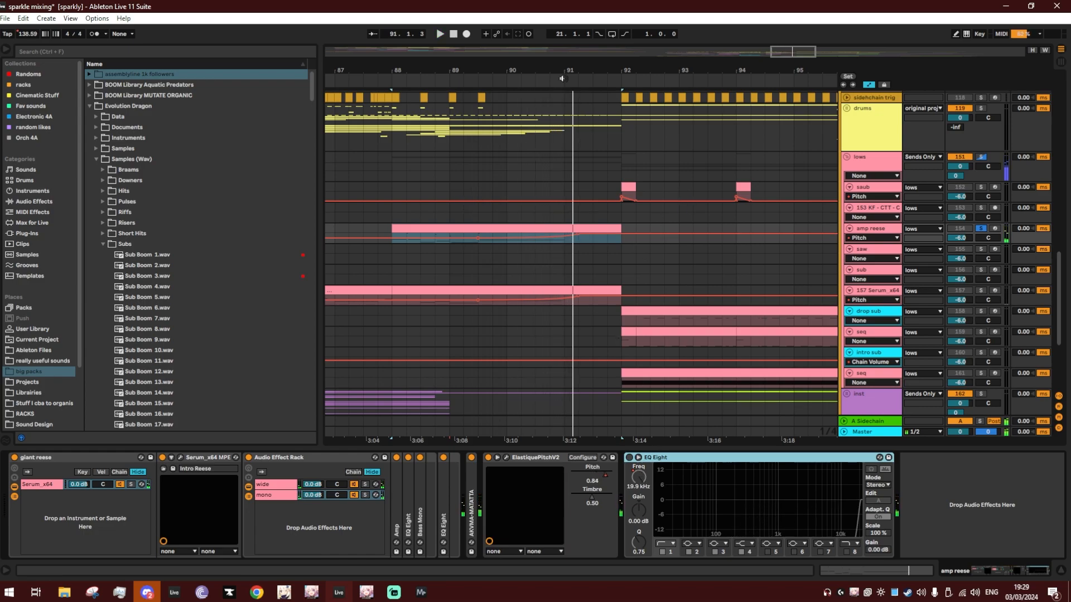
pyautogui.moveTo(562, 77); pyautogui.dragTo(544, 81)
pyautogui.click(630, 458)
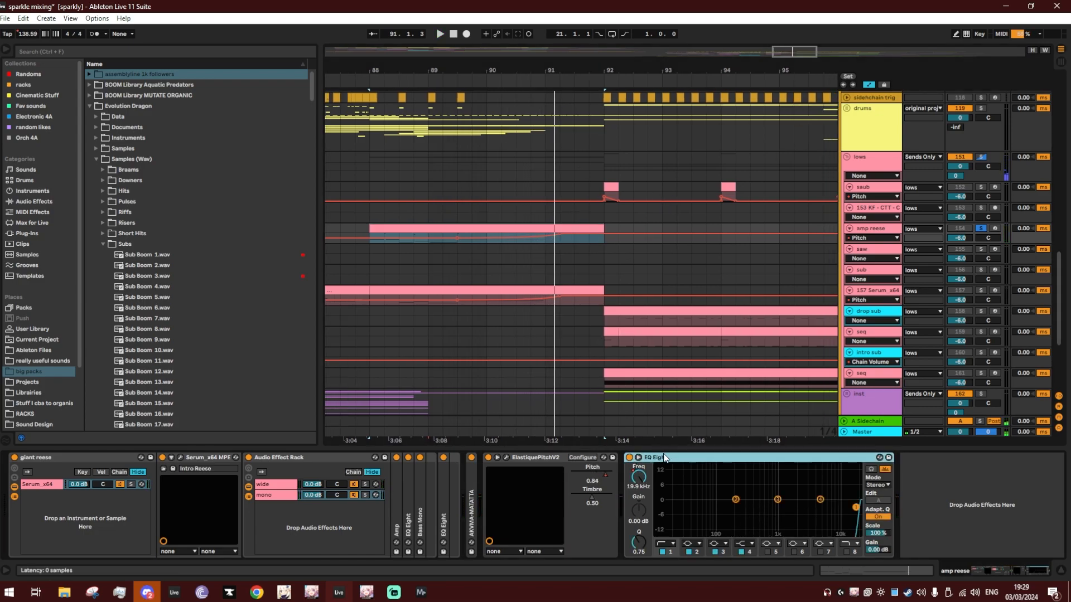
pyautogui.click(460, 249)
pyautogui.press('space')
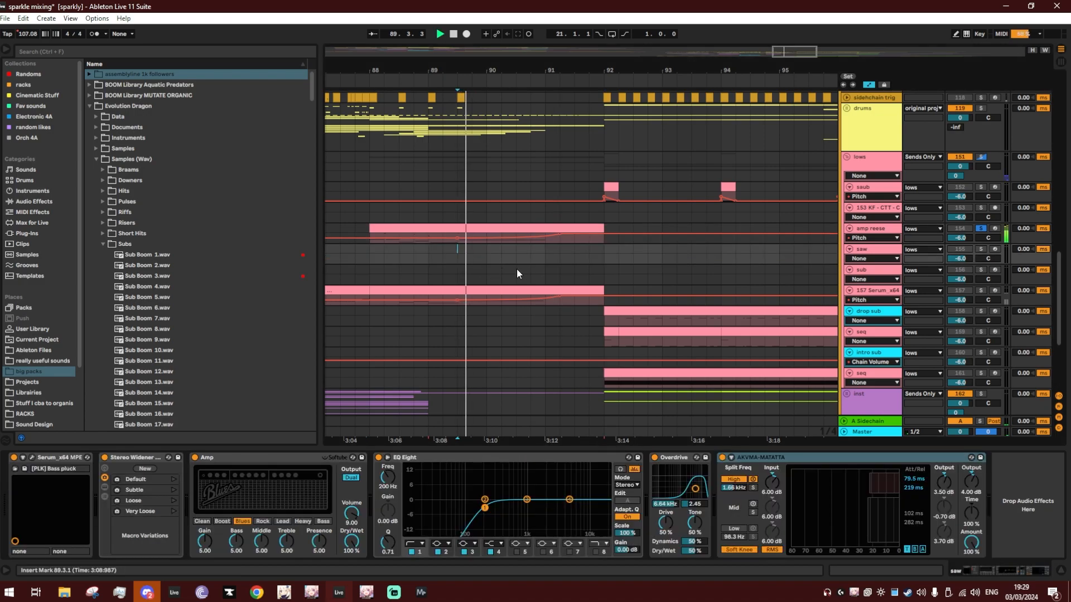
pyautogui.click(459, 234)
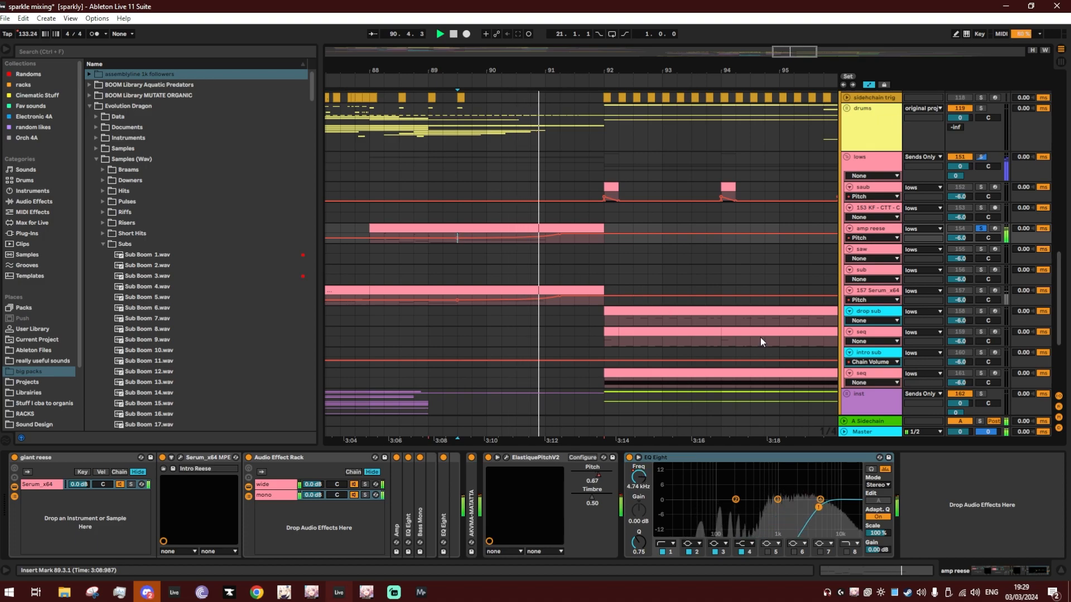
pyautogui.moveTo(734, 449); pyautogui.dragTo(718, 562)
pyautogui.press('space')
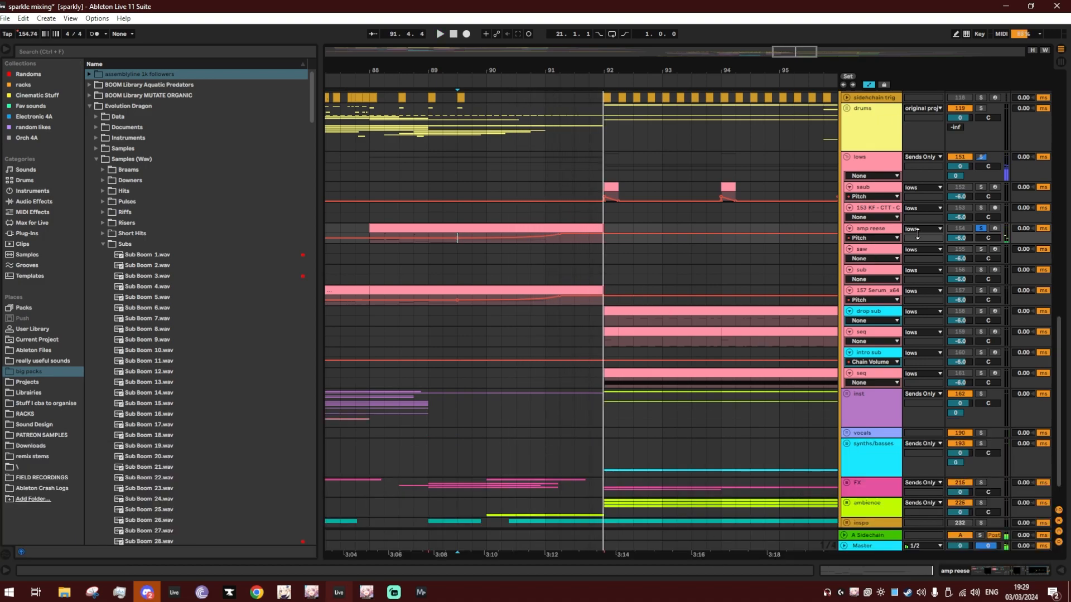
# Unsolo the amp reese and collapse the lows group.
pyautogui.click(624, 74)
pyautogui.press('space')
pyautogui.scroll(-4, 545, 223)
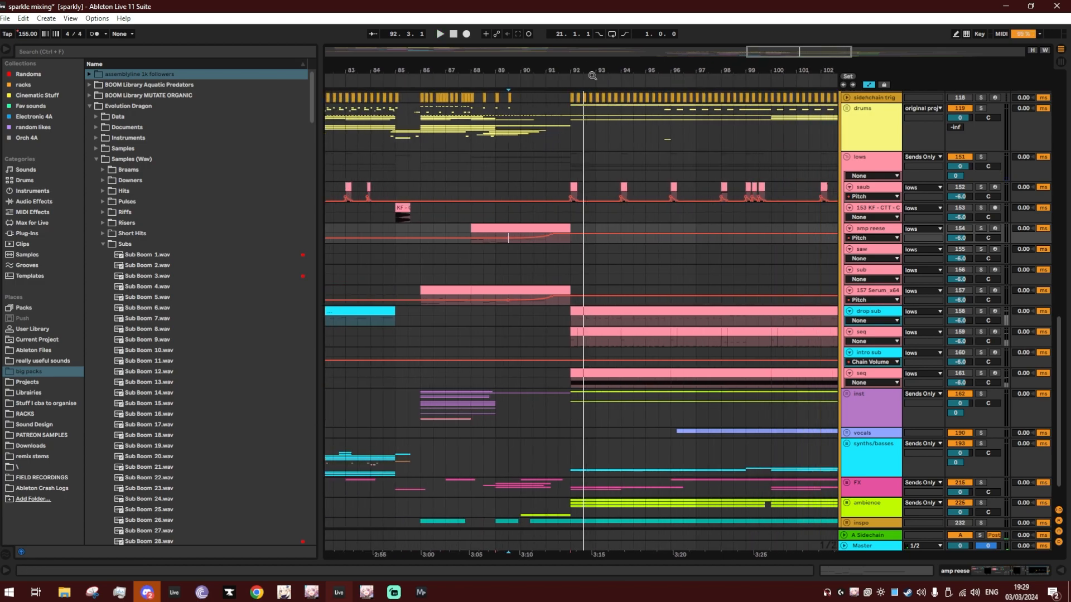
pyautogui.click(845, 159)
# Expand the inst group, solo the viola track, play its clip from bar 88.4 and collapse the strings group.
pyautogui.click(495, 195)
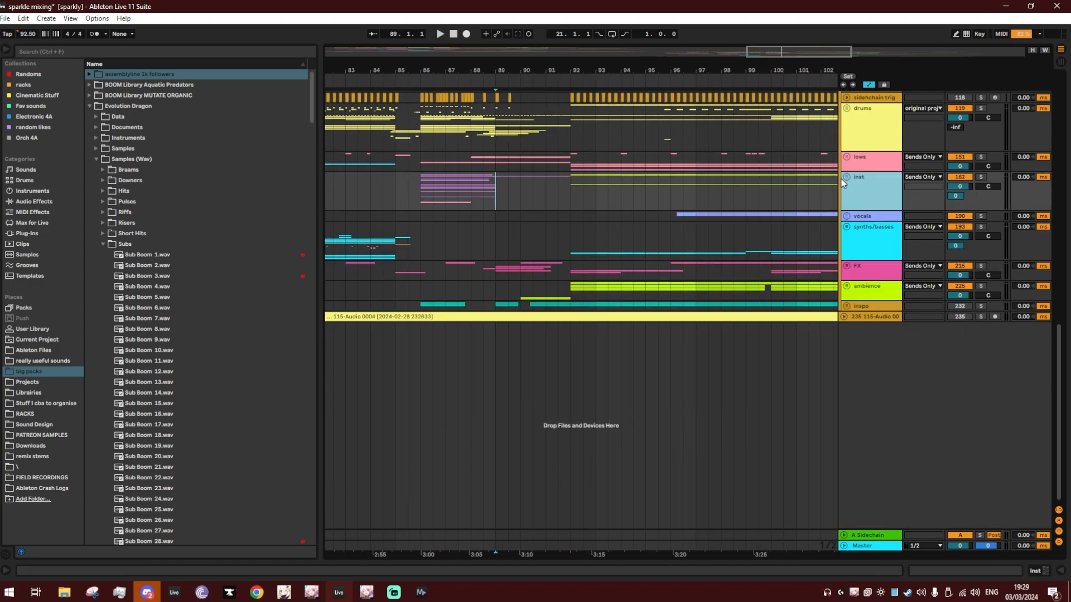
pyautogui.click(846, 177)
pyautogui.click(499, 302)
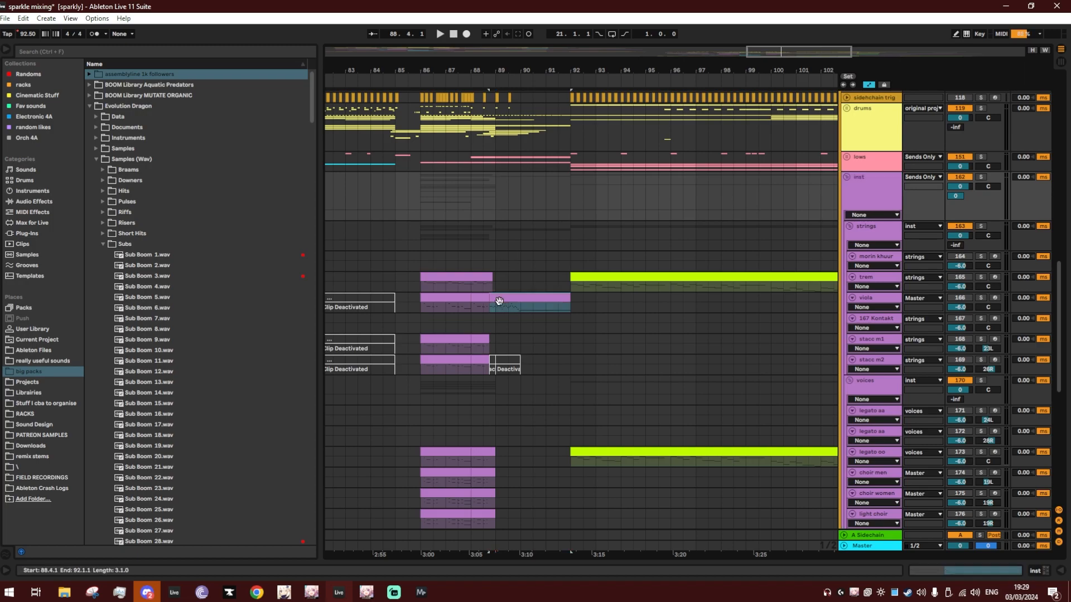
pyautogui.click(979, 299)
pyautogui.press('space')
pyautogui.hotkey('shift', 'Tab')
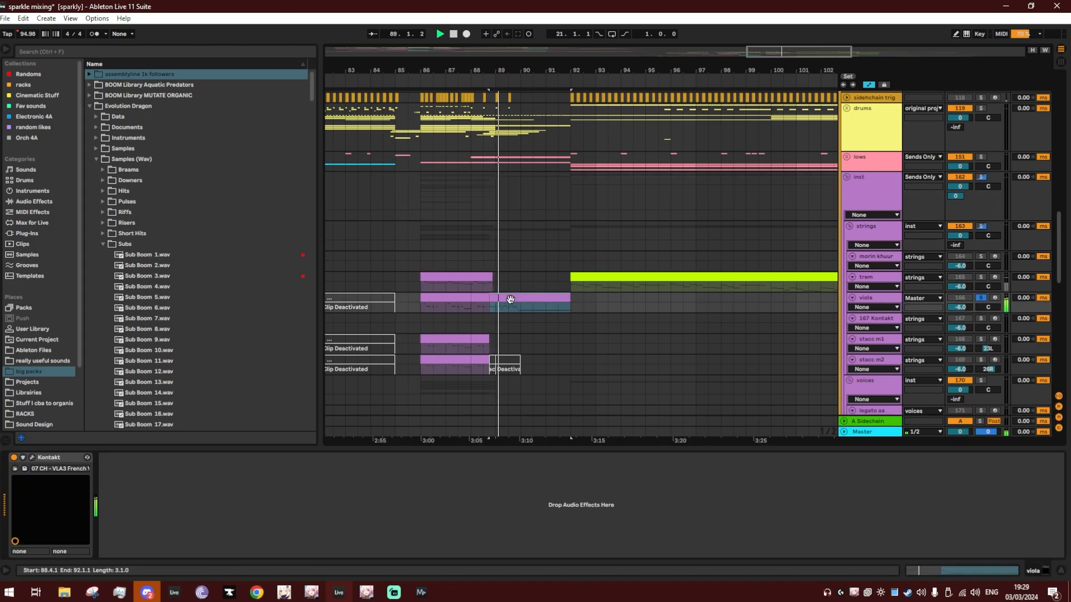
pyautogui.hotkey('ctrl', 'alt', 'l')
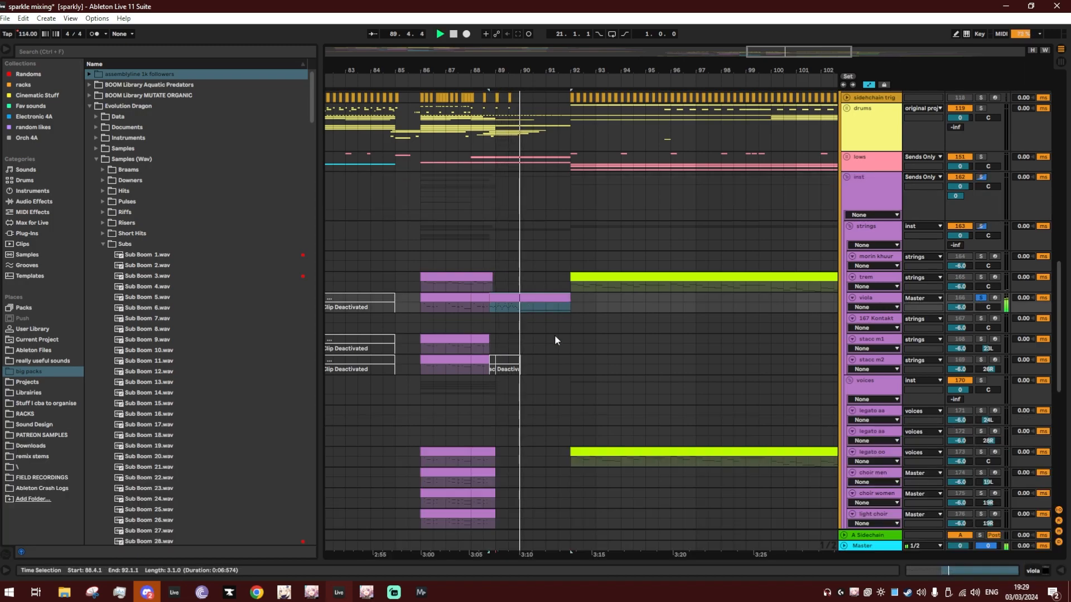
pyautogui.press('space')
pyautogui.click(850, 226)
# Reactivate the Sparkle Trailer reference clip leading up to bar 92, solo its track and play it.
pyautogui.scroll(-3, 811, 304)
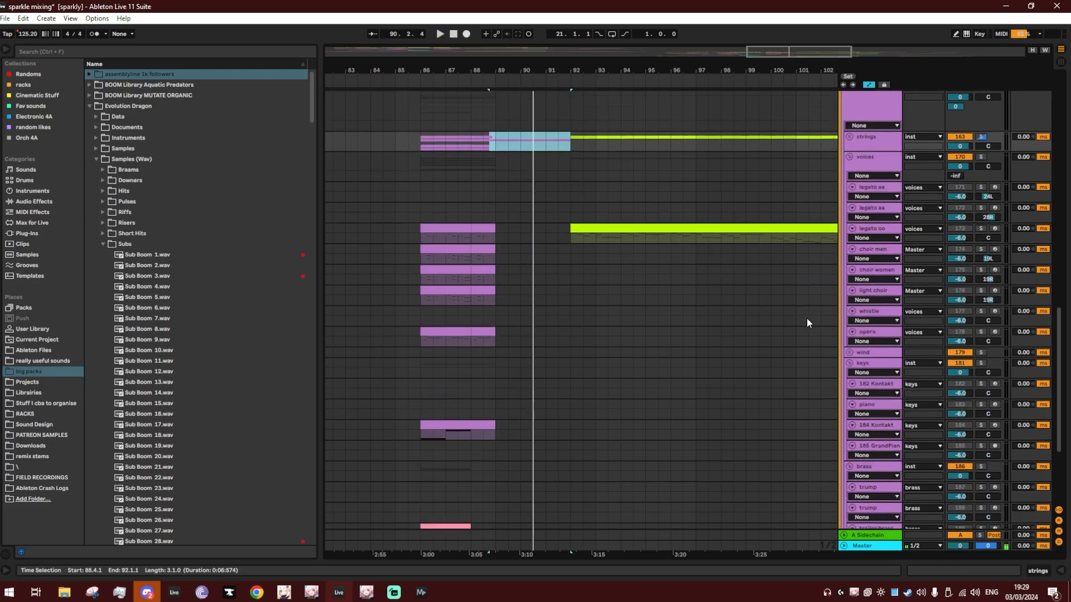
pyautogui.scroll(10, 797, 334)
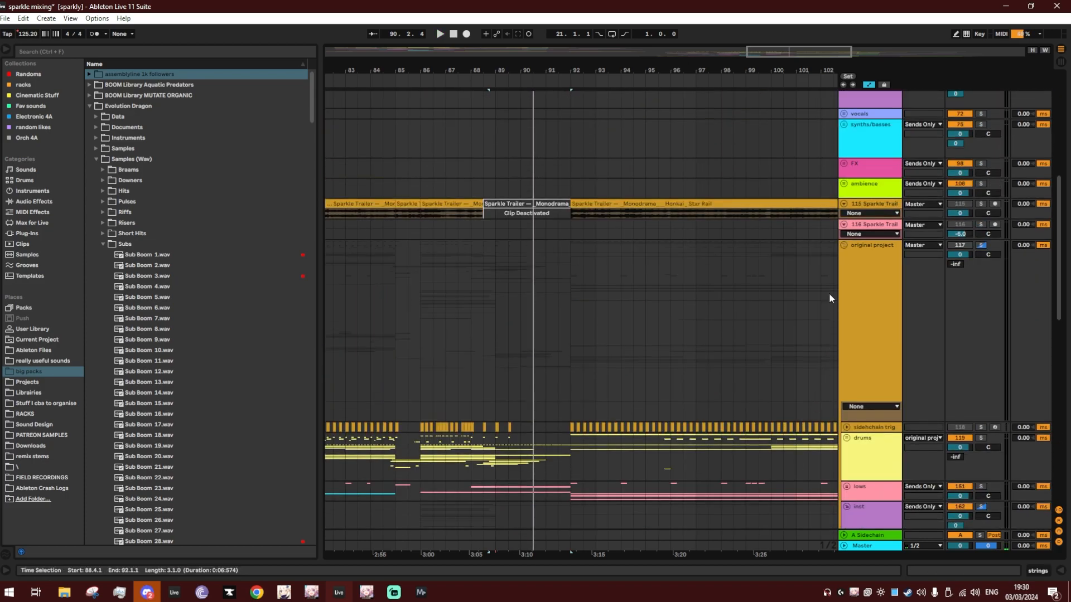
pyautogui.click(544, 204)
pyautogui.press('0')
pyautogui.click(981, 205)
pyautogui.press('space')
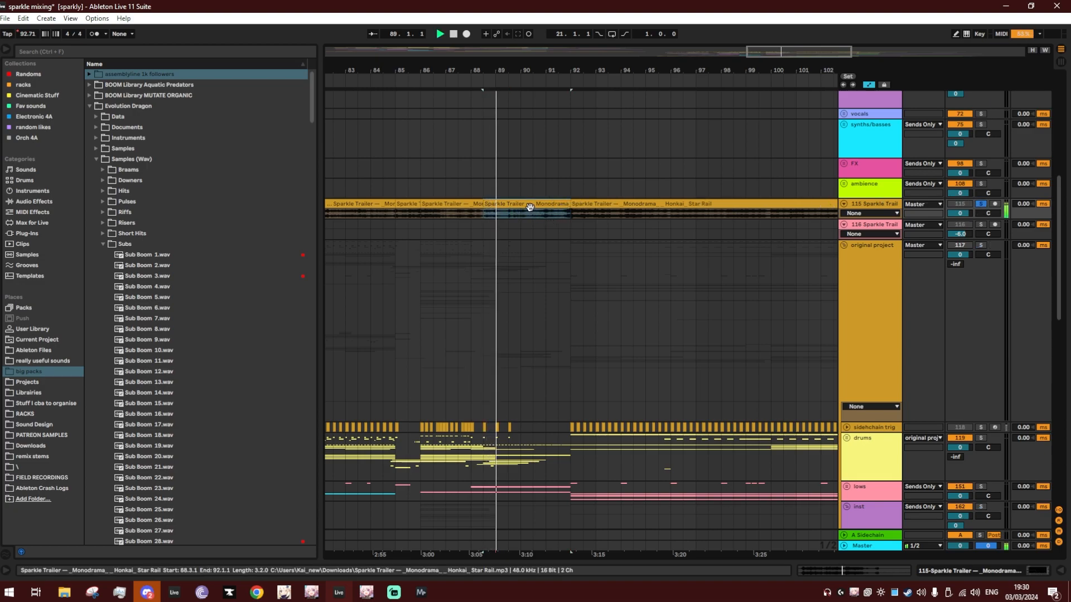
pyautogui.click(498, 213)
pyautogui.moveTo(516, 70)
pyautogui.mouseDown()
pyautogui.moveTo(515, 112)
pyautogui.moveTo(472, 116)
pyautogui.mouseUp()
pyautogui.press('space')
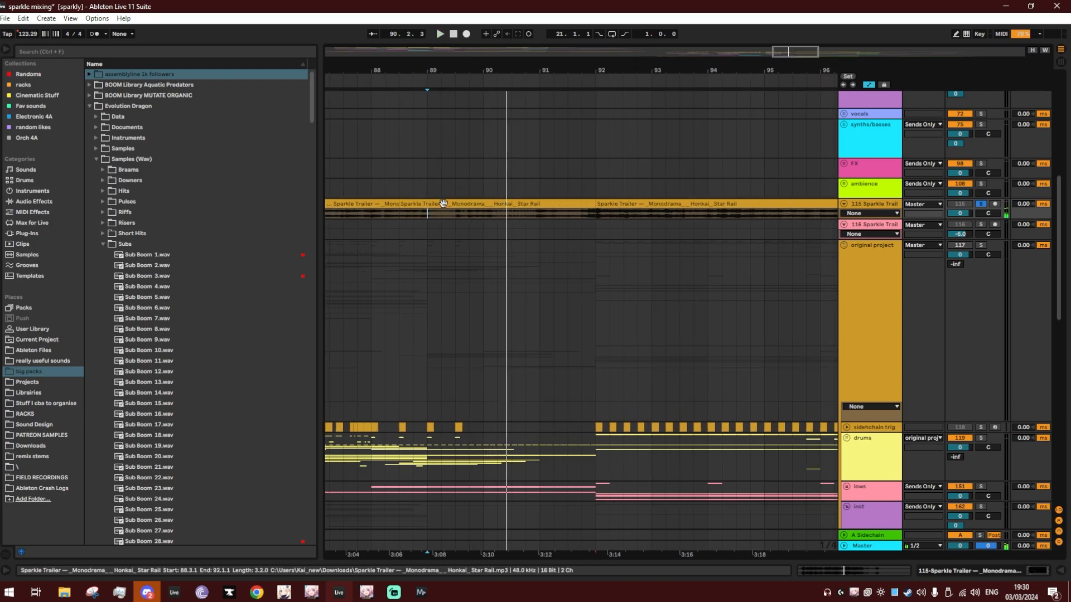
# Expand the strings group within inst and collapse the voices, keys and brass groups.
pyautogui.scroll(-12, 461, 231)
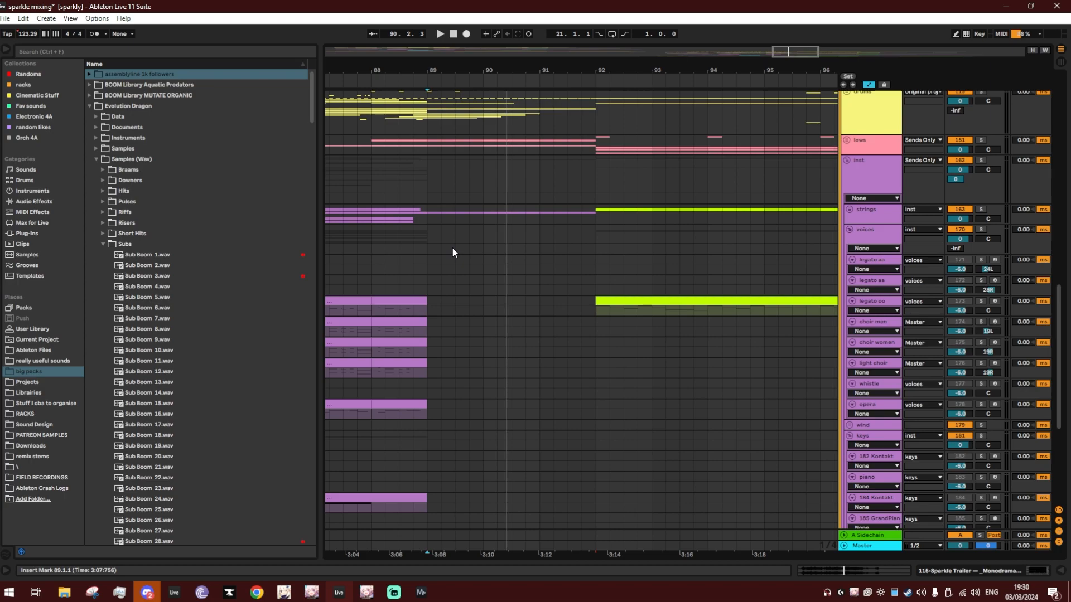
pyautogui.click(430, 222)
pyautogui.click(849, 209)
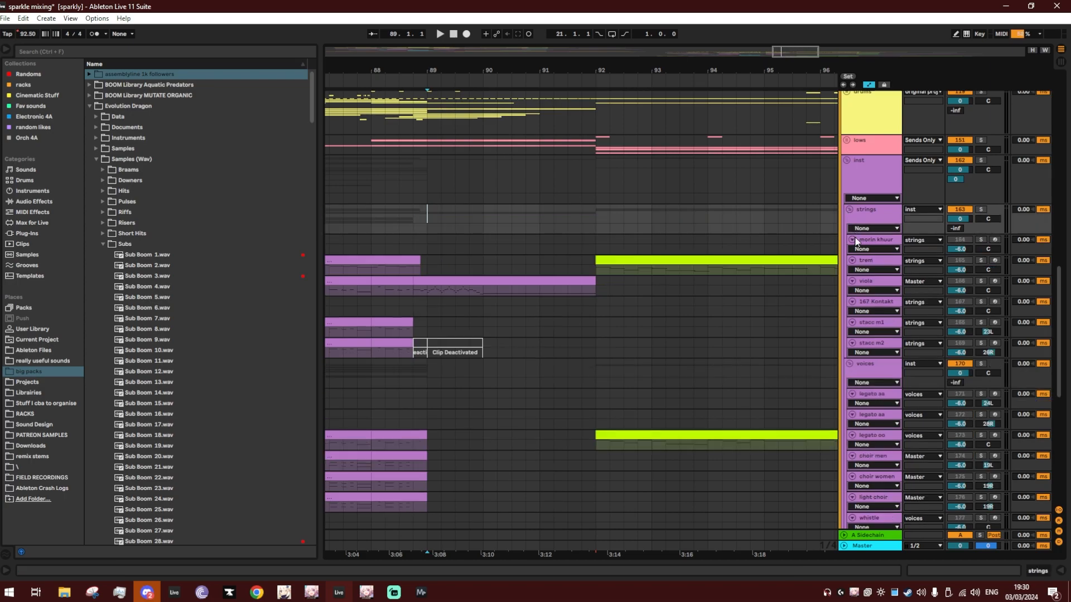
pyautogui.click(849, 365)
pyautogui.click(849, 405)
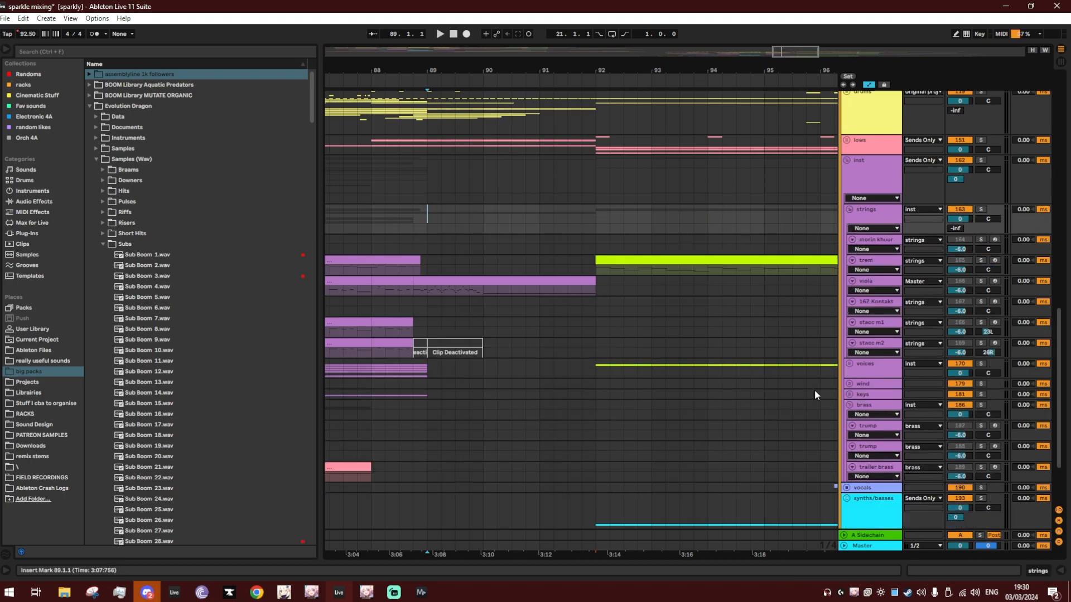
pyautogui.click(850, 407)
# Solo the viola track and play its clip from bar 89.
pyautogui.click(421, 289)
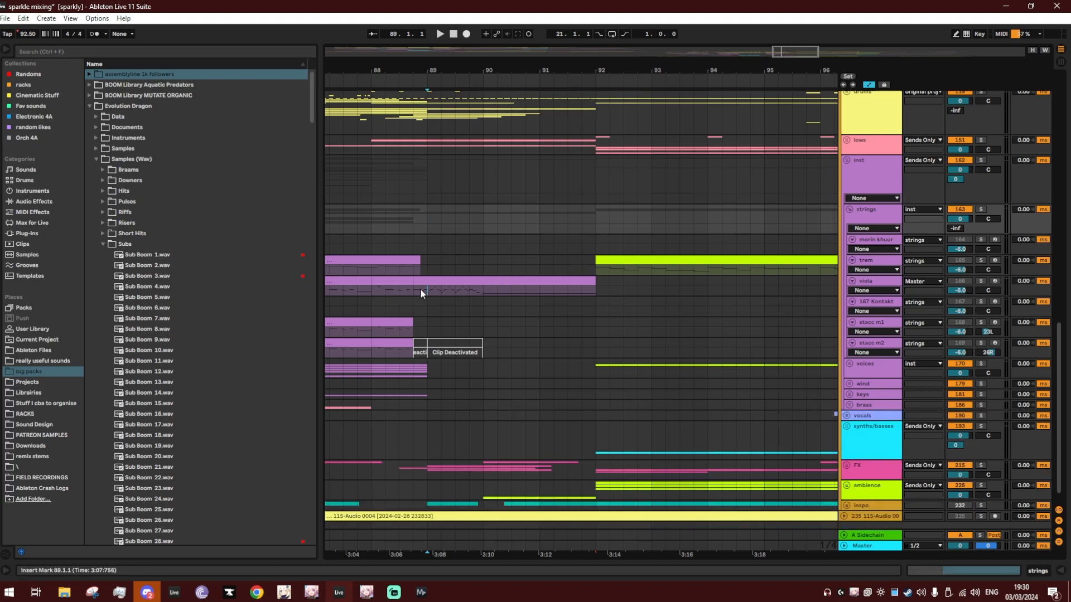
pyautogui.click(980, 282)
pyautogui.click(428, 282)
pyautogui.click(428, 288)
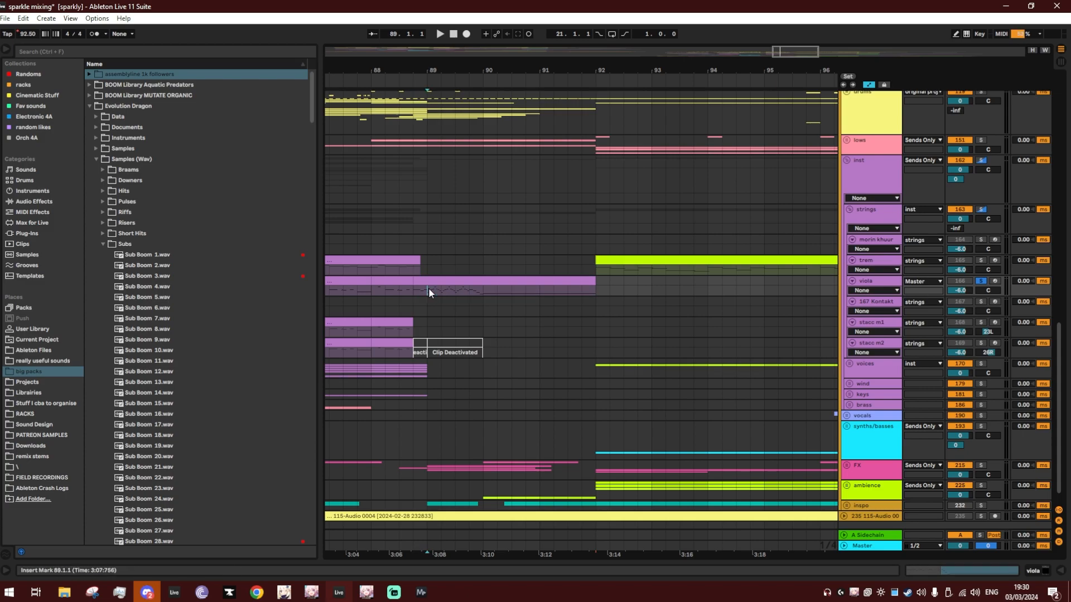
pyautogui.moveTo(455, 291); pyautogui.dragTo(580, 292)
pyautogui.click(430, 290)
pyautogui.press('space')
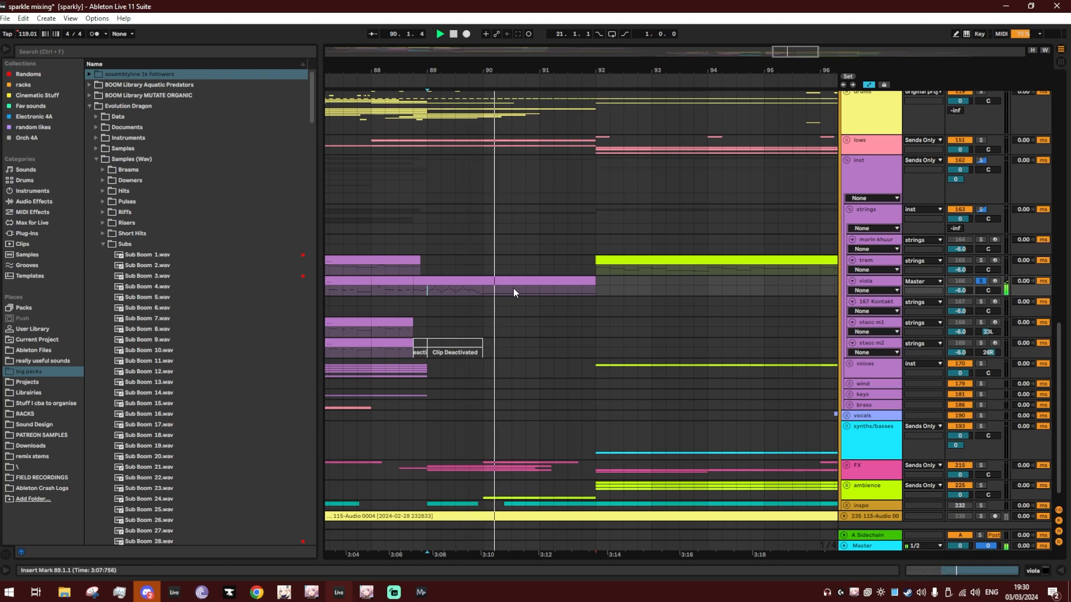
# Stop playback, unsolo the viola track and collapse the strings group.
pyautogui.press('space')
pyautogui.click(979, 282)
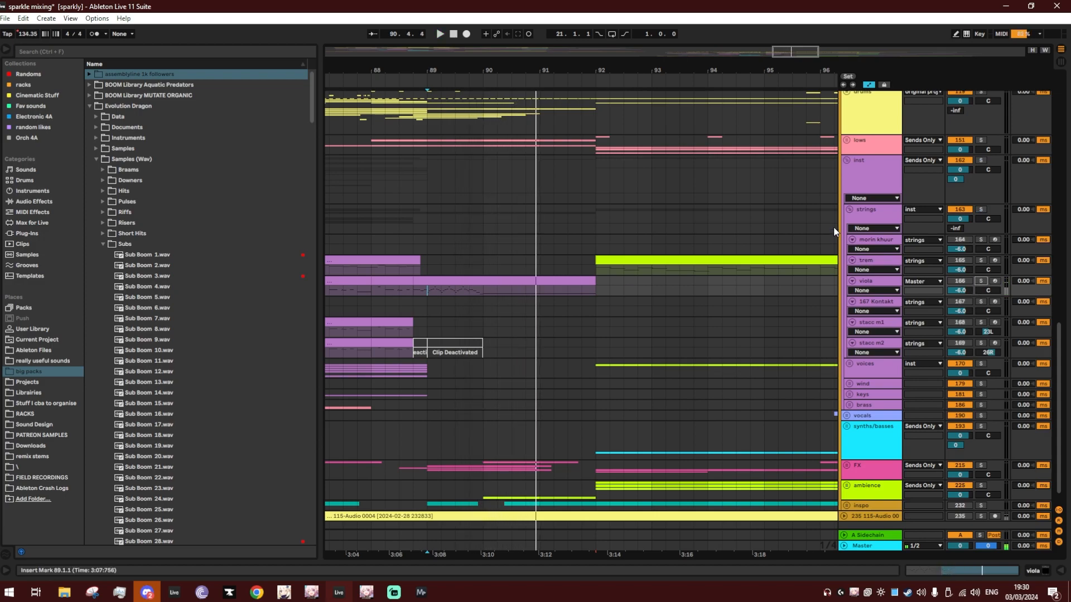
pyautogui.click(850, 210)
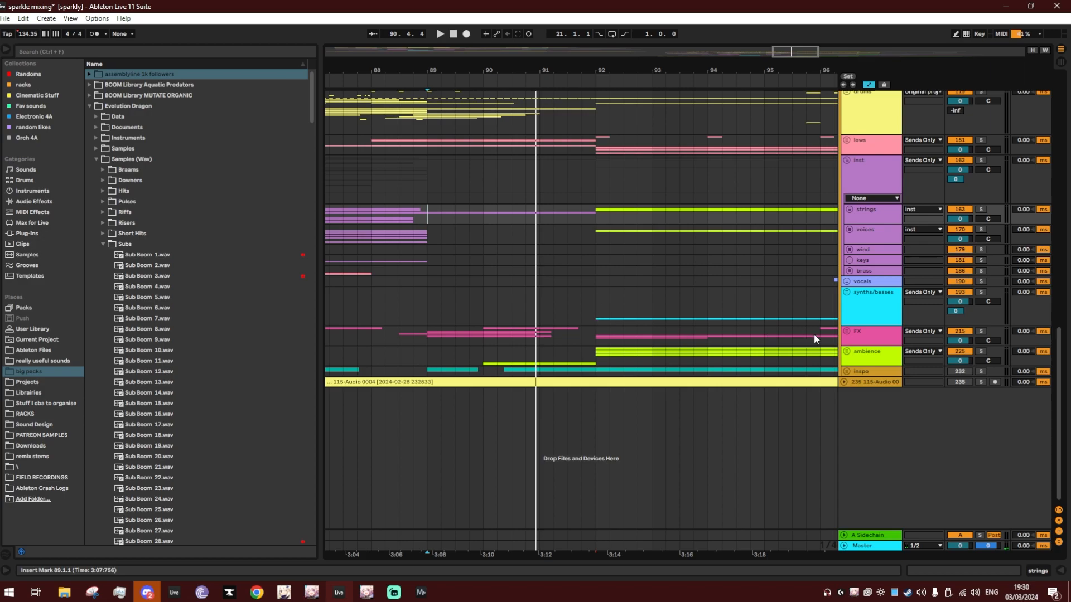
# Expand the FX group and look through its risers, falls and impacts around bars 88 to 92.
pyautogui.click(845, 332)
pyautogui.scroll(-3, 642, 335)
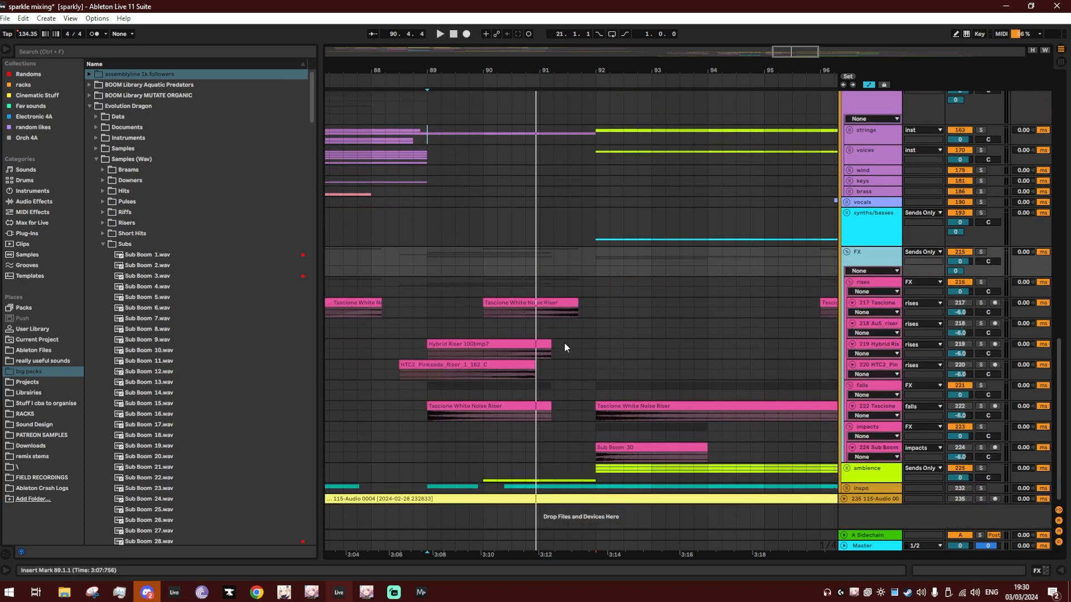
pyautogui.click(427, 413)
pyautogui.moveTo(414, 375); pyautogui.dragTo(557, 374)
pyautogui.click(567, 372)
pyautogui.moveTo(511, 331); pyautogui.dragTo(586, 313)
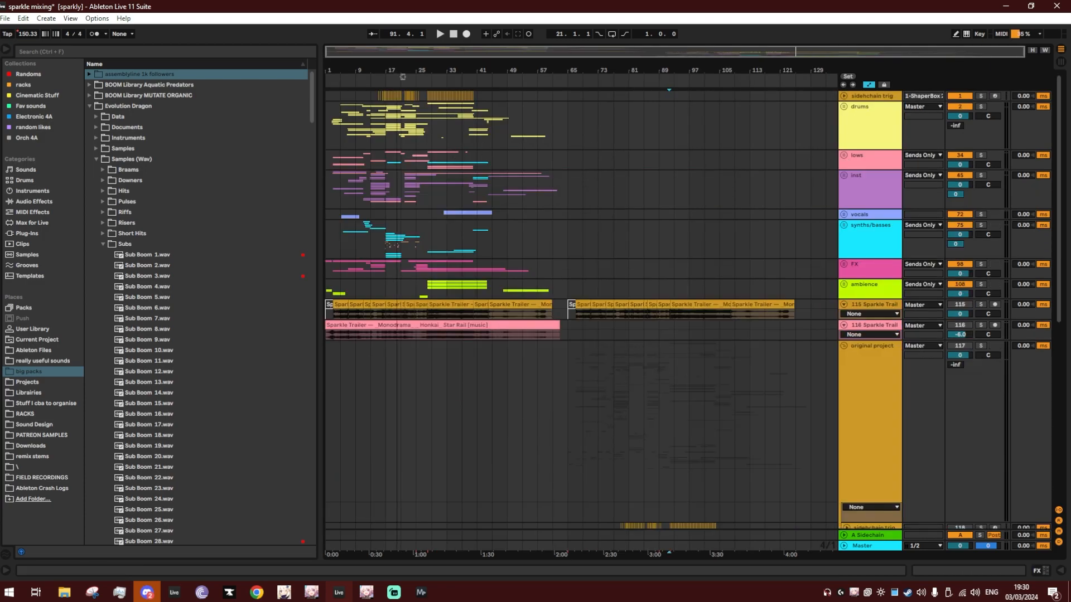
# Play the new arrangement from bar 22, then stop and place the insert mark at bar 25.
pyautogui.click(451, 177)
pyautogui.press('space')
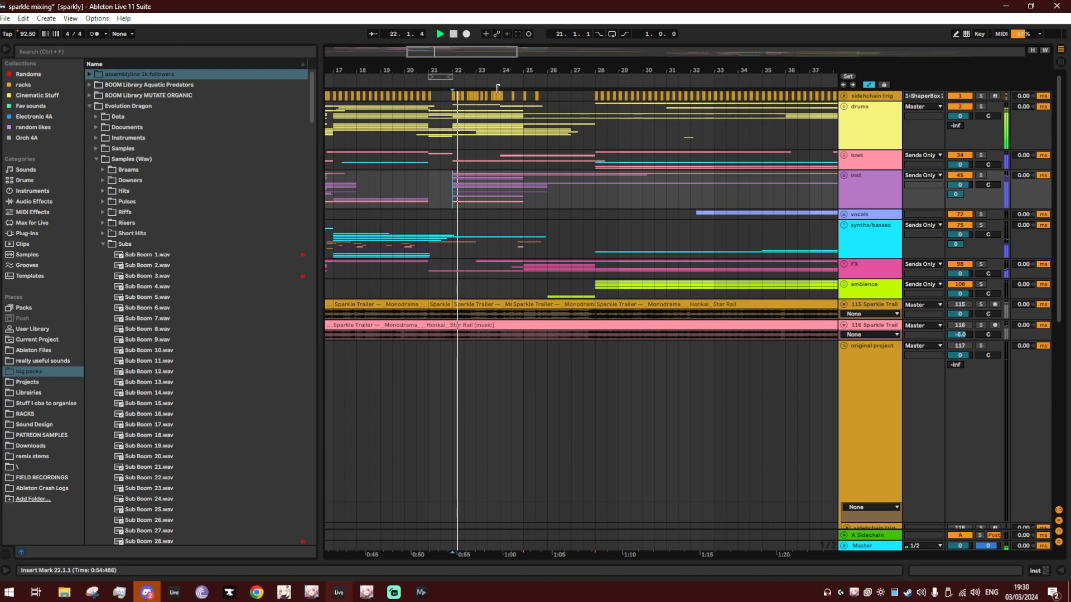
pyautogui.moveTo(502, 71); pyautogui.dragTo(464, 73)
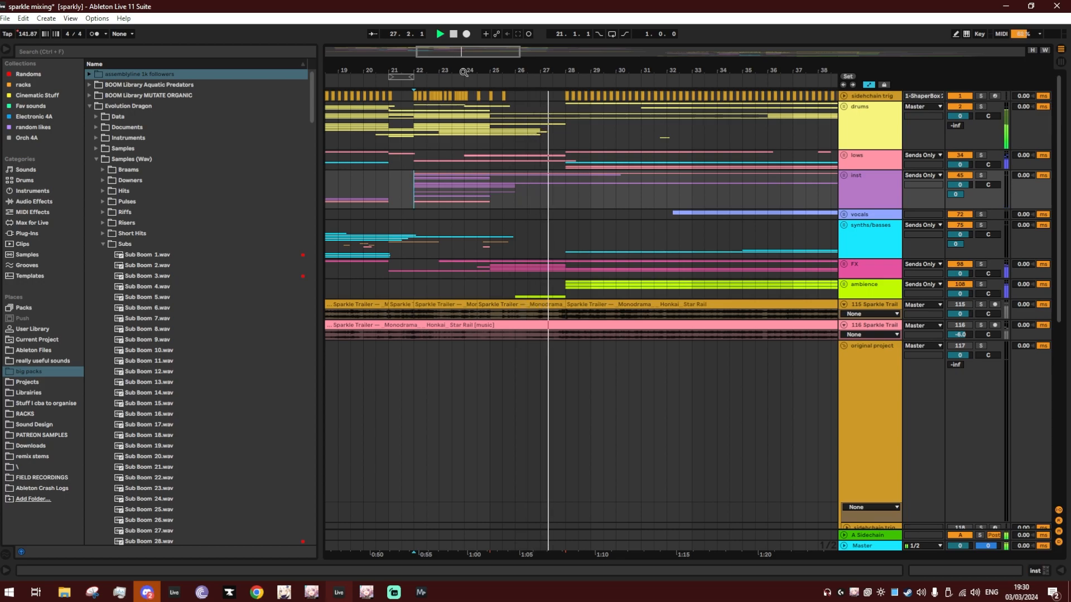
pyautogui.click(491, 287)
pyautogui.press('space')
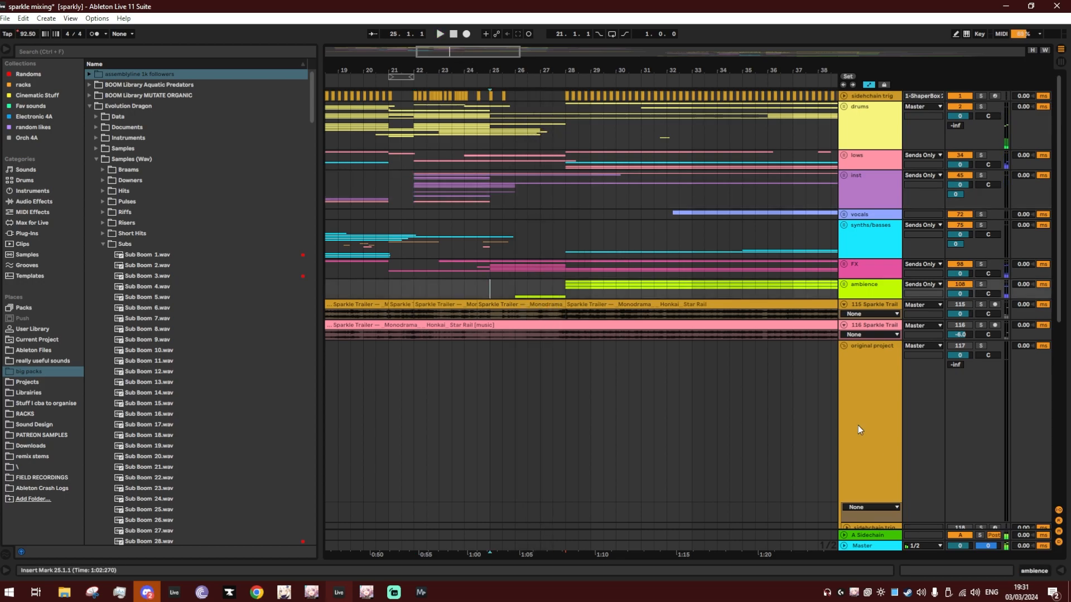
# Unfold the Master track's Device On automation and open its device chain, inspecting Auto Pan and Glitch2.
pyautogui.click(844, 546)
pyautogui.doubleClick(854, 413)
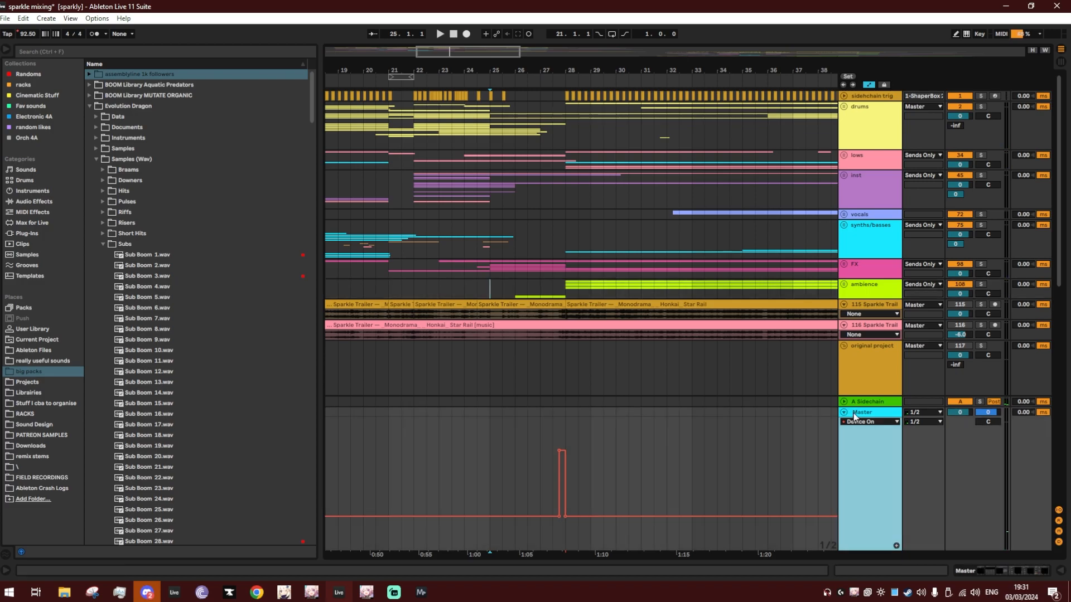
pyautogui.click(130, 459)
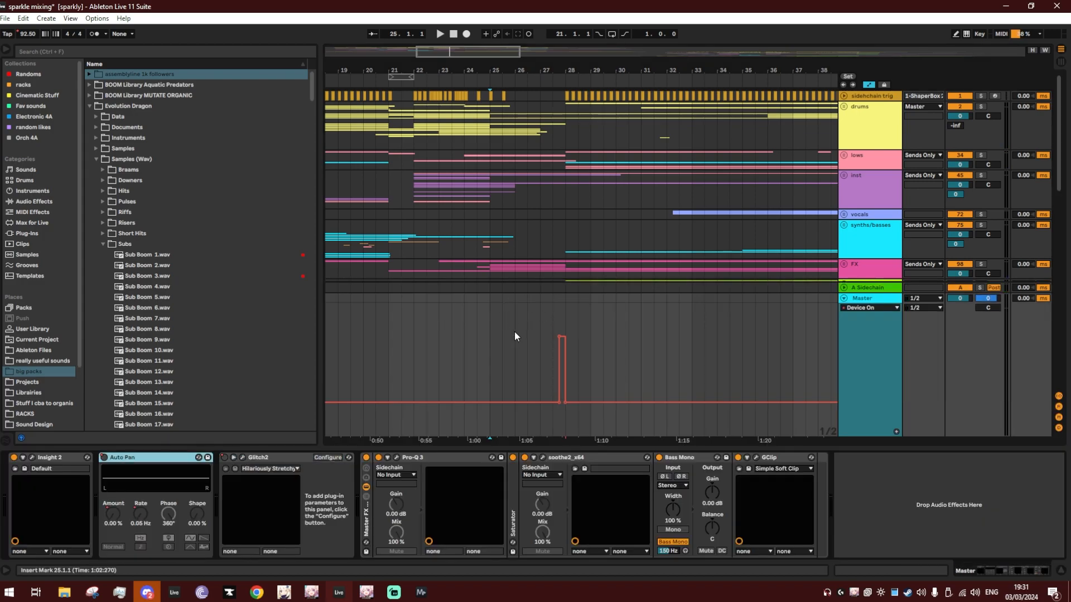
pyautogui.click(566, 311)
pyautogui.click(491, 341)
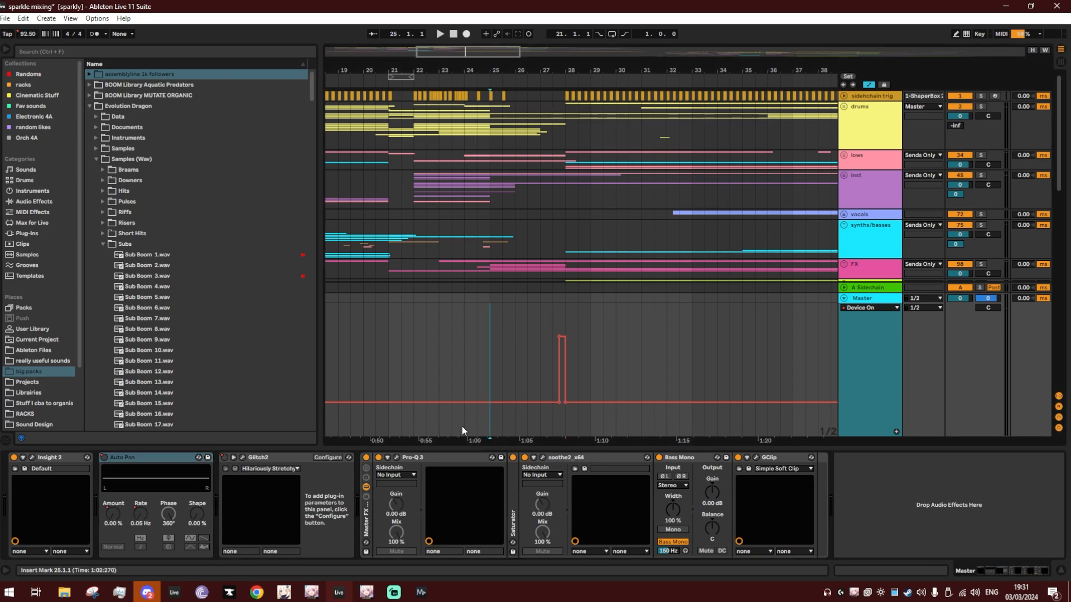
pyautogui.click(291, 454)
pyautogui.keyDown('ctrl'); pyautogui.scroll(5, 536, 335); pyautogui.keyUp('ctrl')
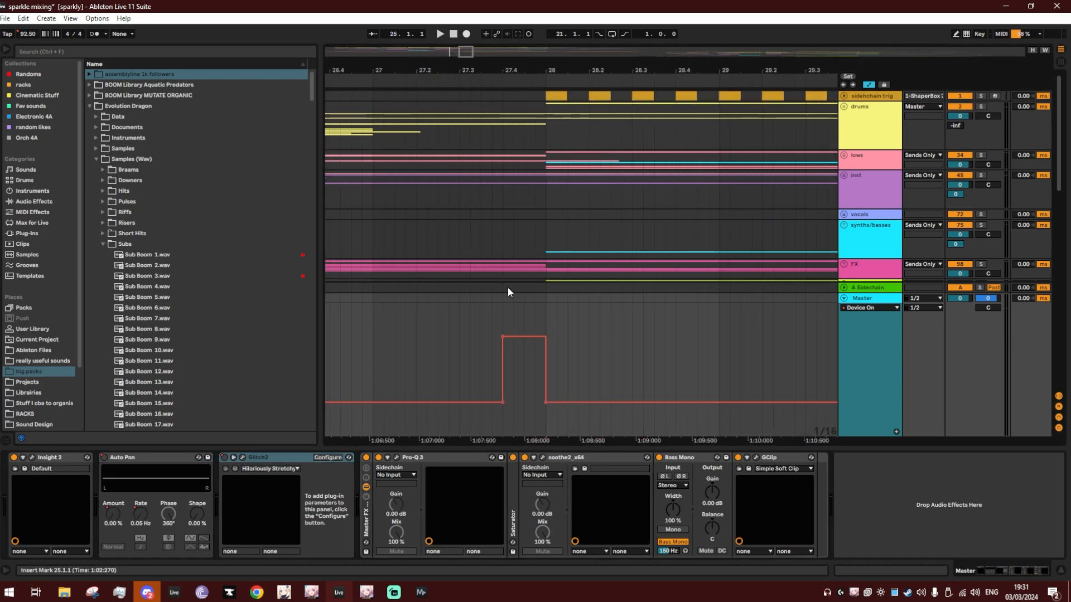
# Play the Master automation burst from bar 27.4 into bar 28.
pyautogui.click(498, 300)
pyautogui.press('space')
pyautogui.press('space')
pyautogui.press('space')
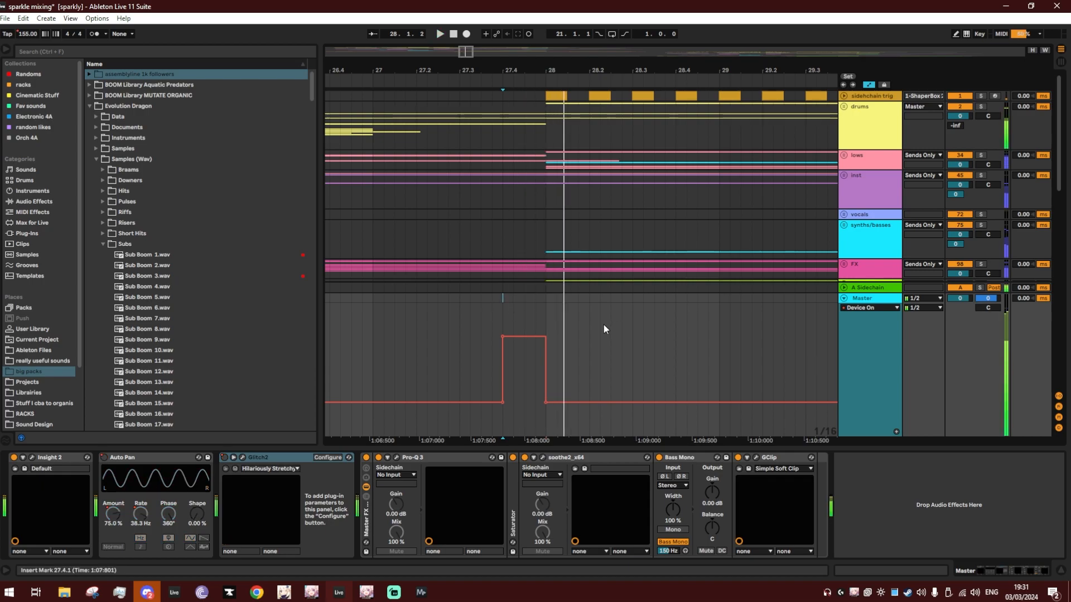
pyautogui.scroll(-4, 603, 329)
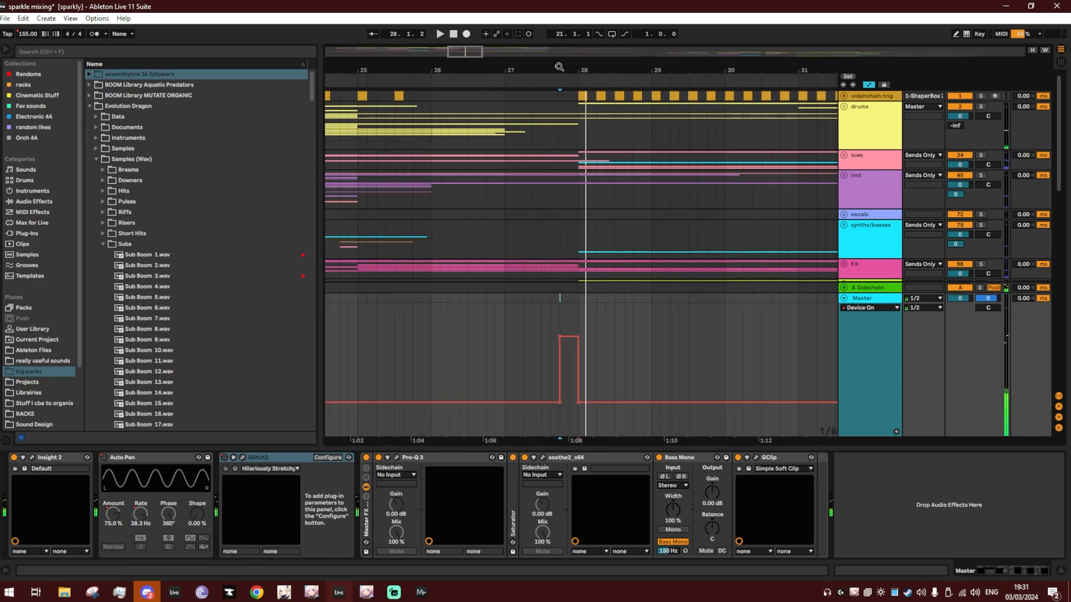
# Play from bar 25 with the Master's Glitch2 plugin window open, inspect its settings and close the window.
pyautogui.click(360, 304)
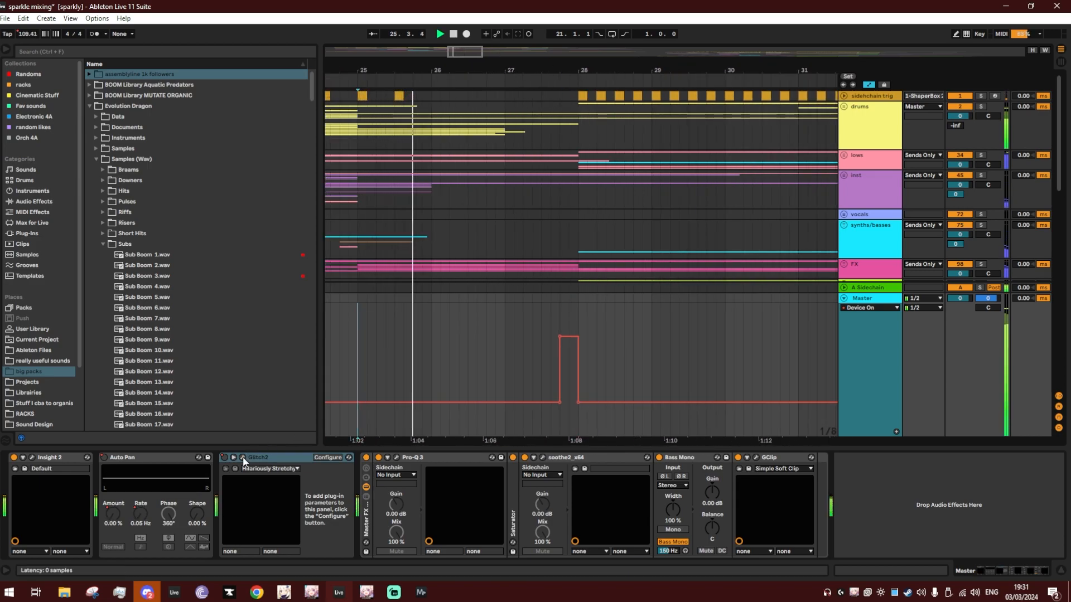
pyautogui.click(243, 458)
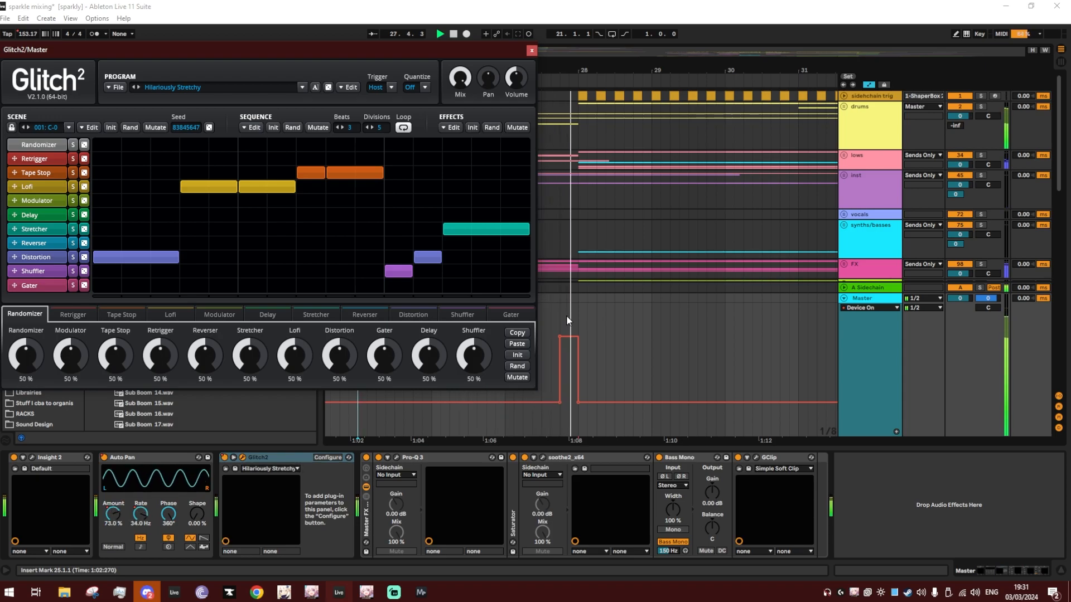
pyautogui.click(531, 50)
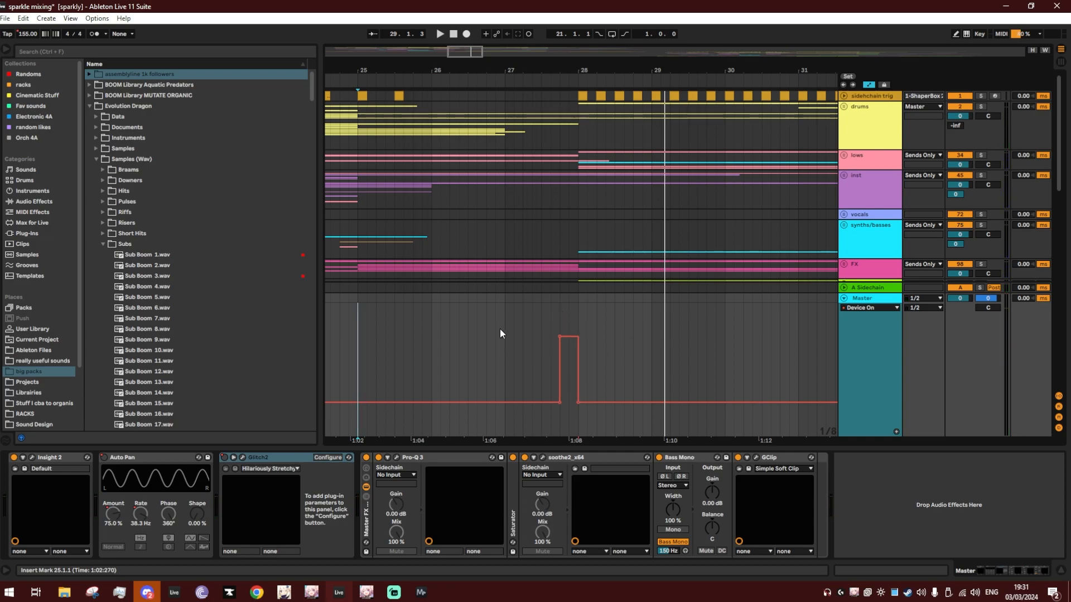
pyautogui.click(243, 457)
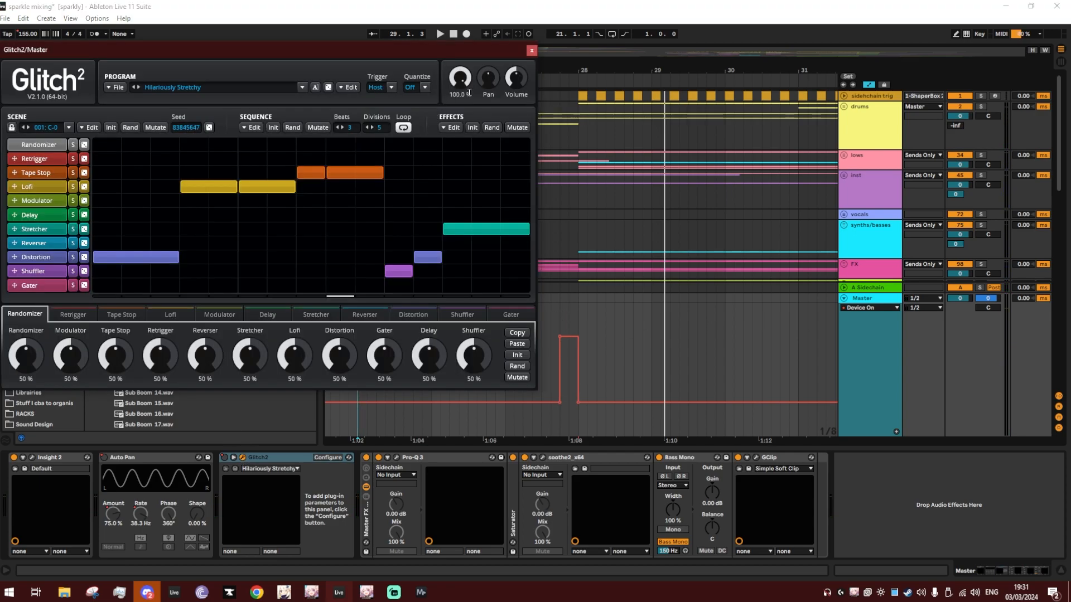
pyautogui.click(531, 51)
# Fold the Master track and place the insert mark around bar 27.4 on the two Sparkle Trailer reference tracks.
pyautogui.click(844, 299)
pyautogui.click(560, 288)
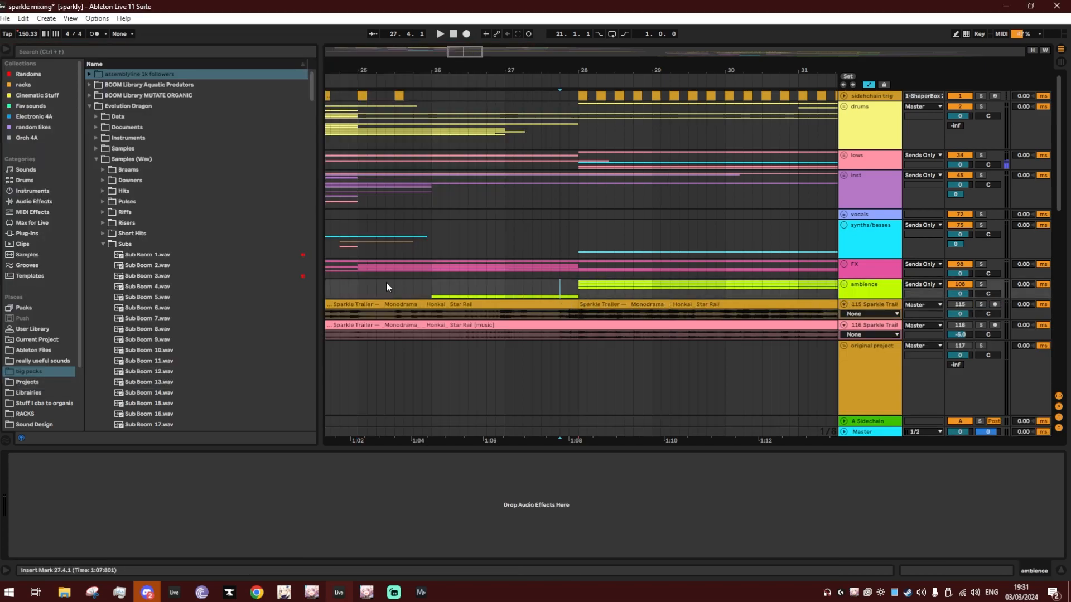
pyautogui.click(559, 334)
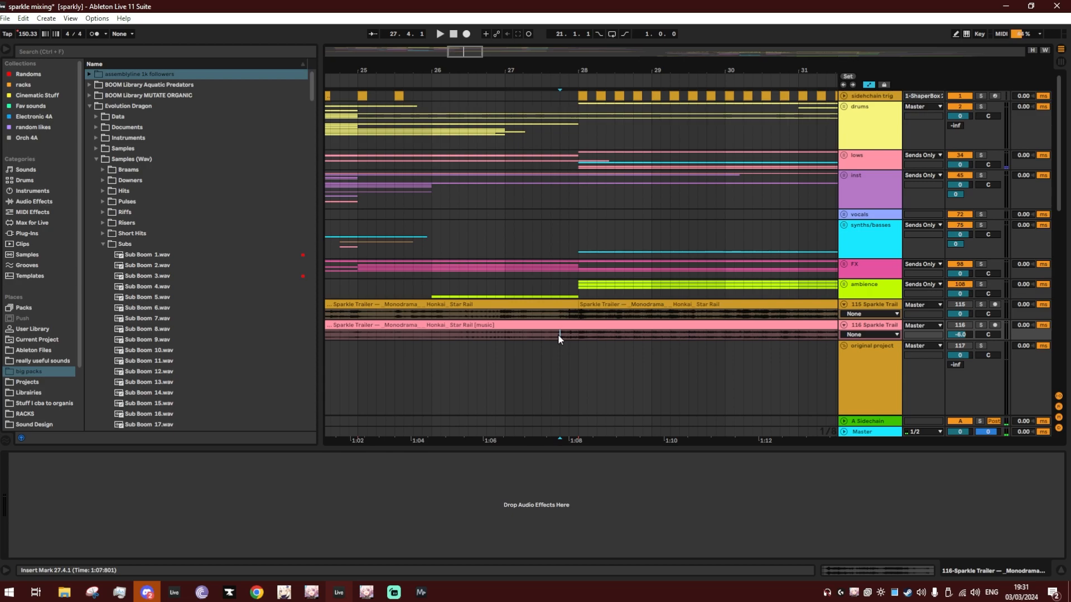
pyautogui.click(568, 317)
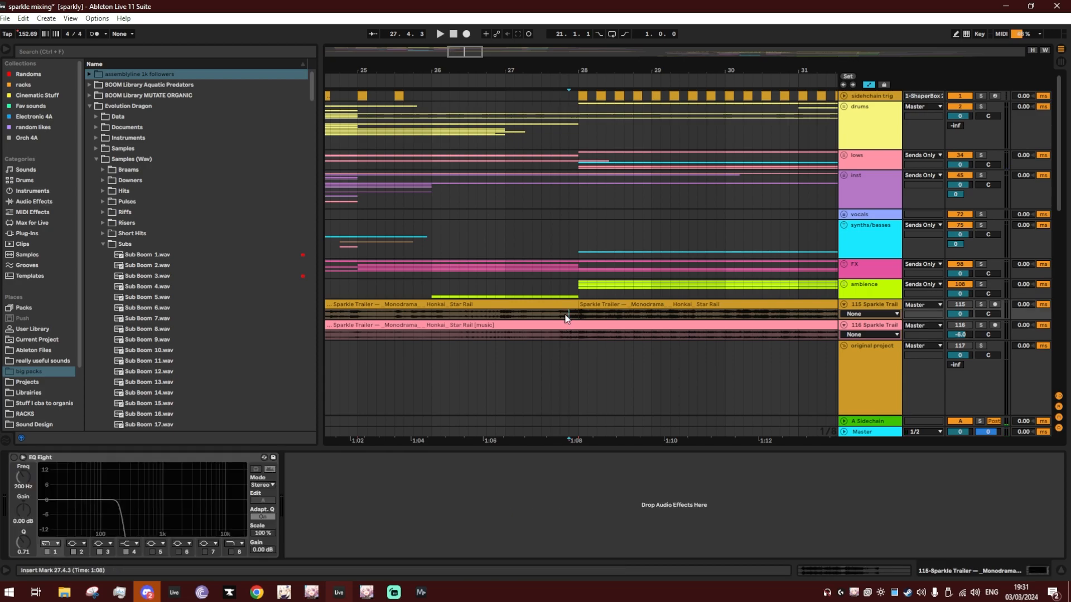
# Hide the device view and play the arrangement from bar 25 up to bar 28.
pyautogui.click(357, 292)
pyautogui.moveTo(540, 73)
pyautogui.mouseDown()
pyautogui.moveTo(482, 65)
pyautogui.moveTo(500, 64)
pyautogui.mouseUp()
pyautogui.hotkey('ctrl', 'alt', 'l')
pyautogui.click(357, 183)
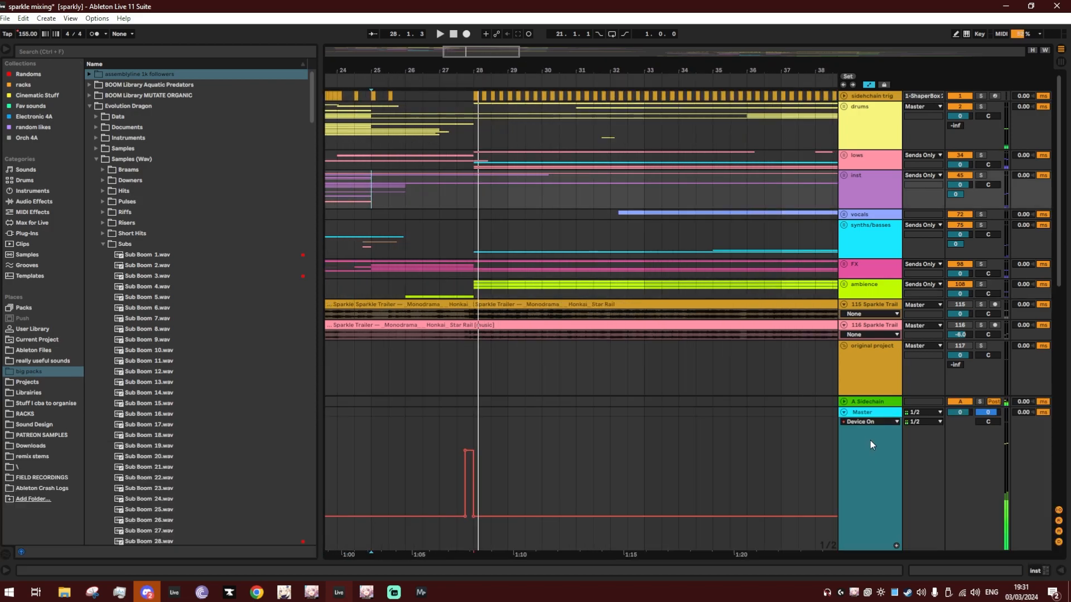
# Show the Master track's Song Tempo automation and place the insert mark at bar 25.
pyautogui.click(869, 422)
pyautogui.click(873, 472)
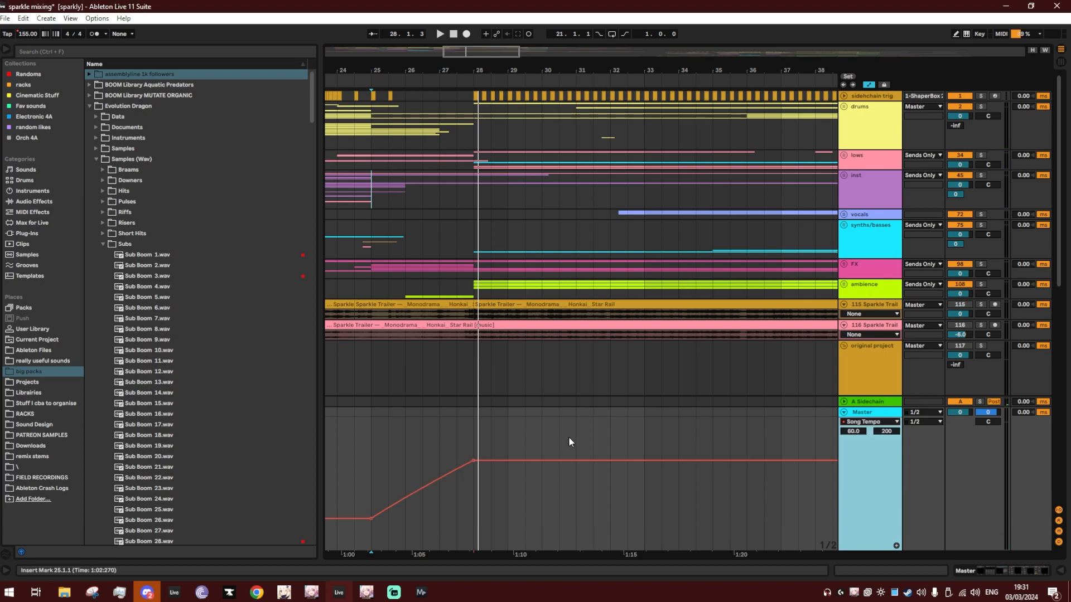
pyautogui.click(370, 471)
pyautogui.press('space')
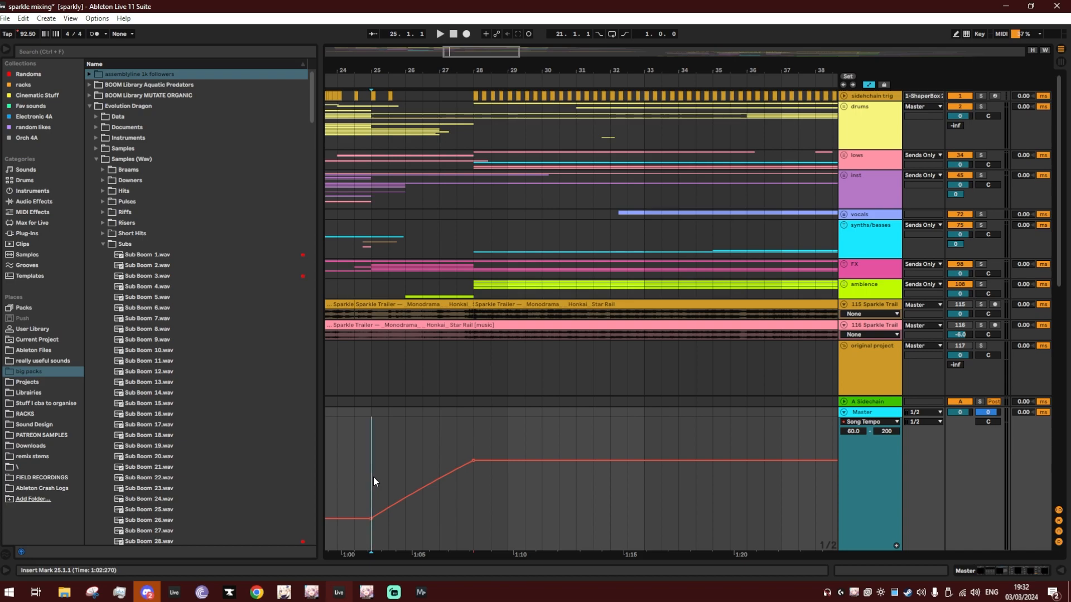
# Check the tempo ramp's points at bars 25 and 28, return the insert mark to bar 25 and fold the Master track.
pyautogui.moveTo(373, 519)
pyautogui.moveTo(474, 461)
pyautogui.click(472, 433)
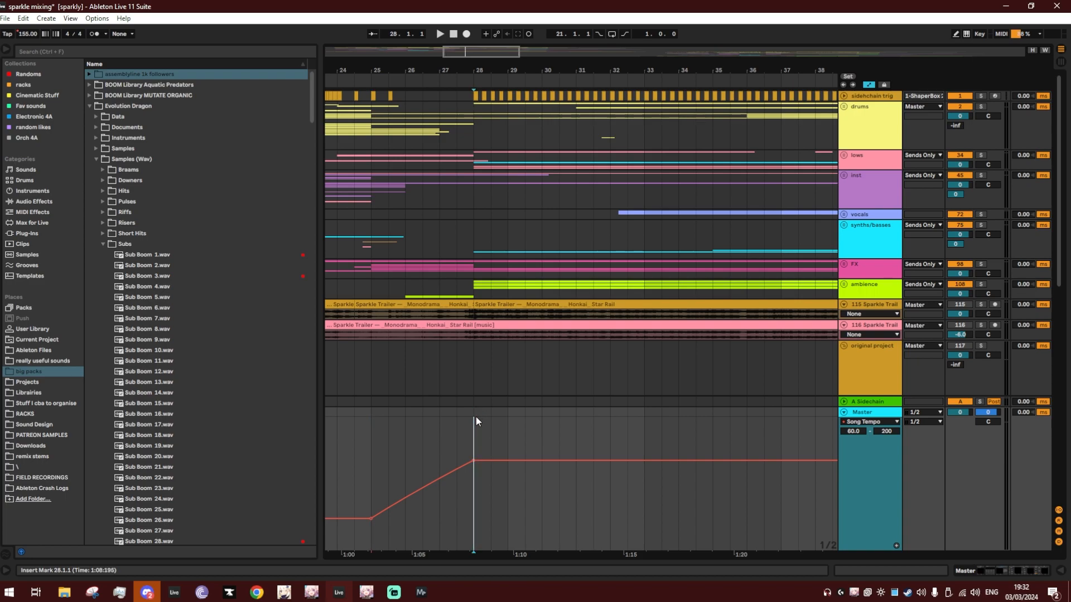
pyautogui.click(376, 427)
pyautogui.click(844, 412)
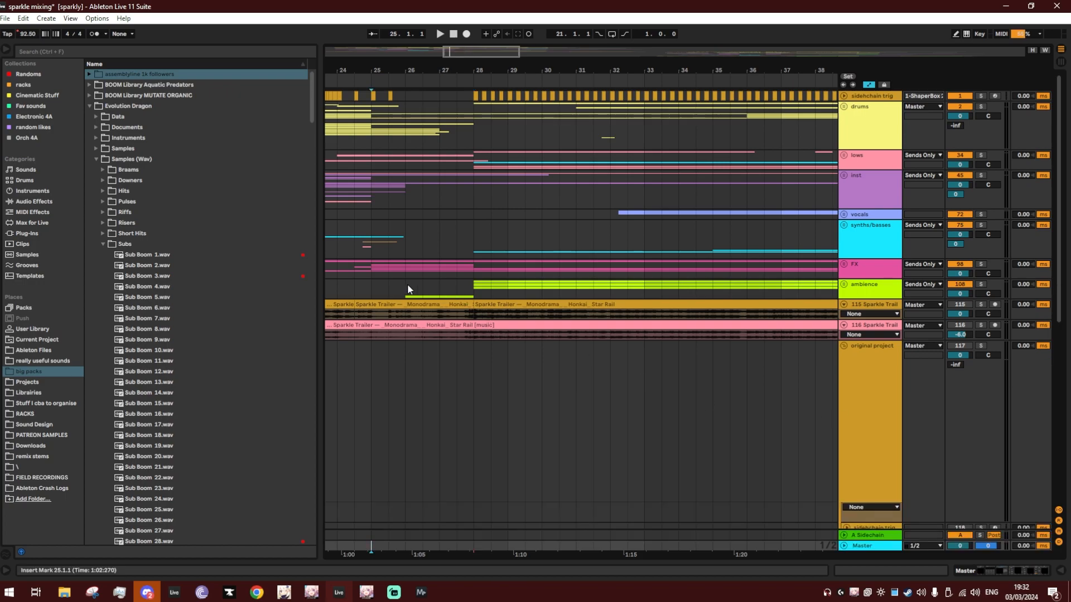
# Play the arrangement from bar 27, then stop and place the insert mark at bar 28 on the lows group.
pyautogui.click(444, 289)
pyautogui.press('space')
pyautogui.moveTo(479, 77)
pyautogui.mouseDown()
pyautogui.moveTo(479, 95)
pyautogui.moveTo(407, 79)
pyautogui.moveTo(404, 67)
pyautogui.moveTo(414, 66)
pyautogui.mouseUp()
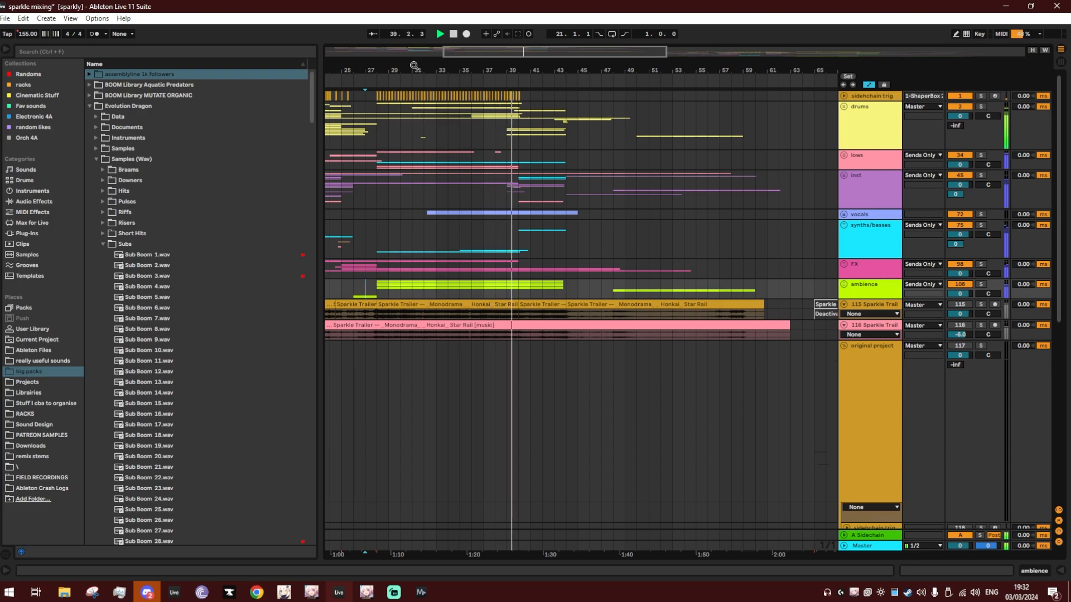
pyautogui.click(380, 158)
pyautogui.press('space')
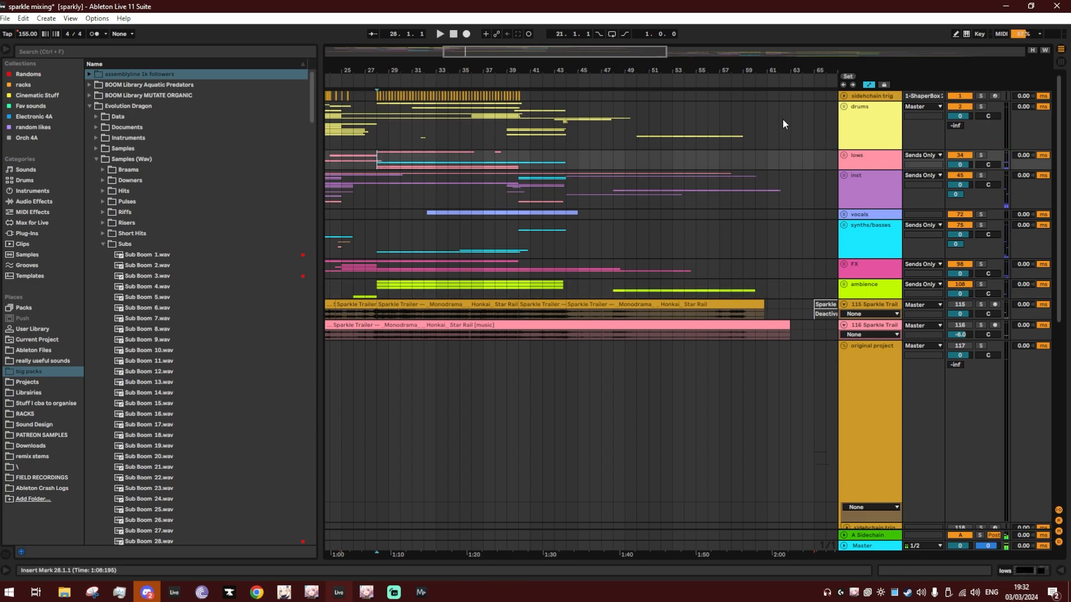
# Expand the drums and extra perc groups, solo all their tracks and play them from bar 28.
pyautogui.click(845, 106)
pyautogui.scroll(-6, 794, 339)
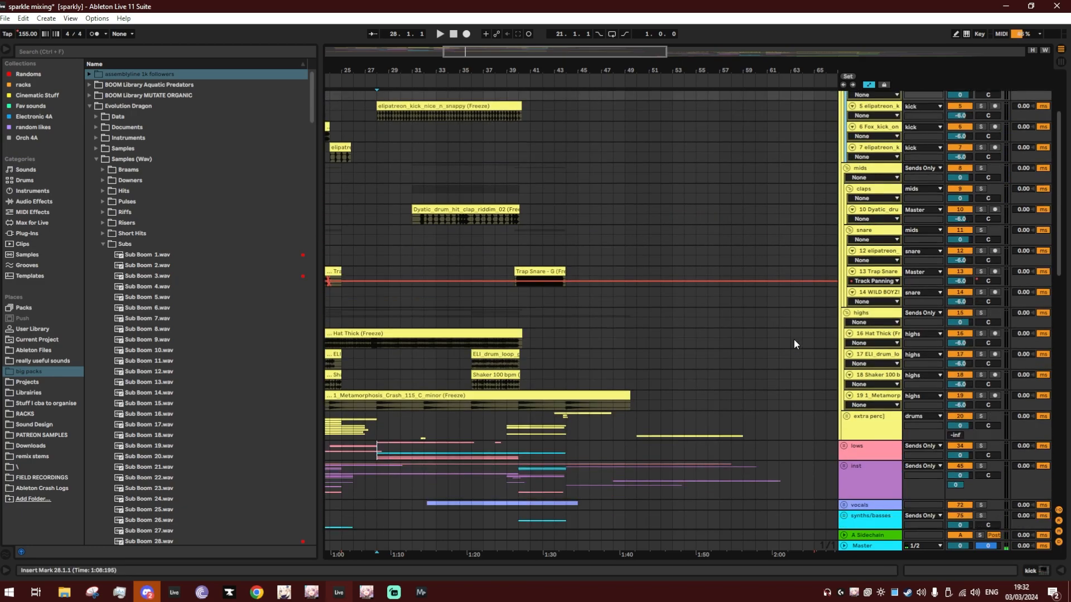
pyautogui.click(875, 330)
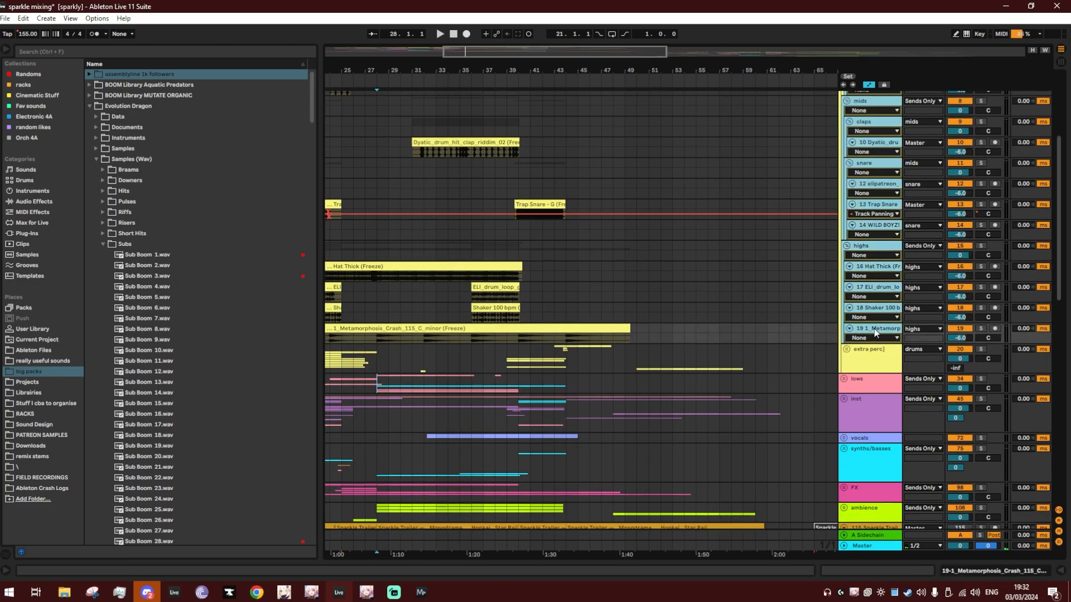
pyautogui.click(846, 350)
pyautogui.scroll(-9, 861, 418)
pyautogui.scroll(-3, 399, 235)
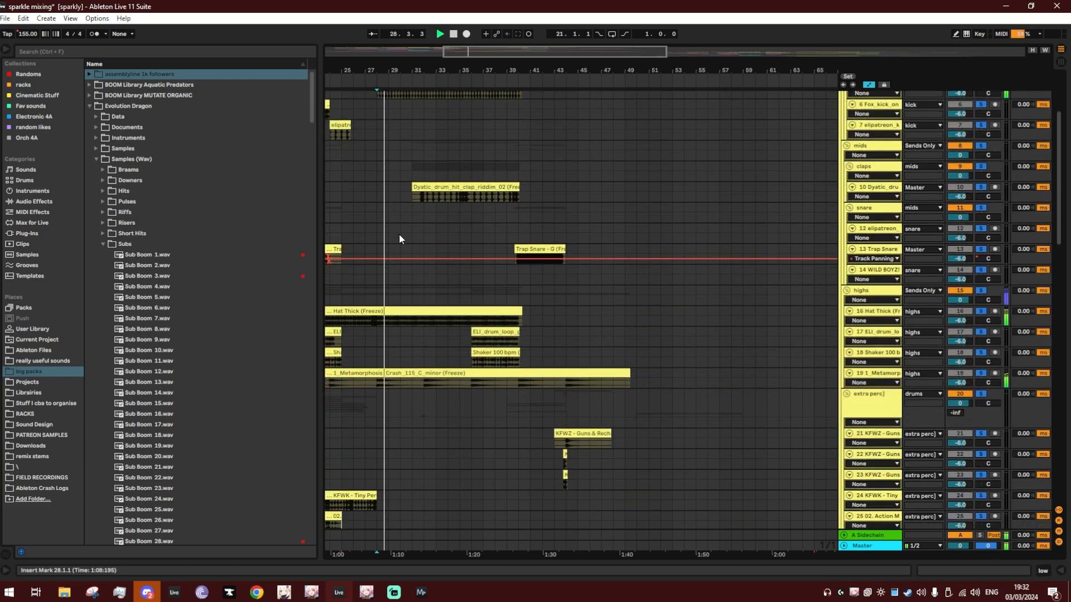
# Examine the kick, clap, snare, highs and extra perc layers while the soloed drums play on to bar 40.
pyautogui.scroll(-1, 399, 234)
pyautogui.scroll(5, 407, 248)
pyautogui.moveTo(393, 70); pyautogui.dragTo(442, 106)
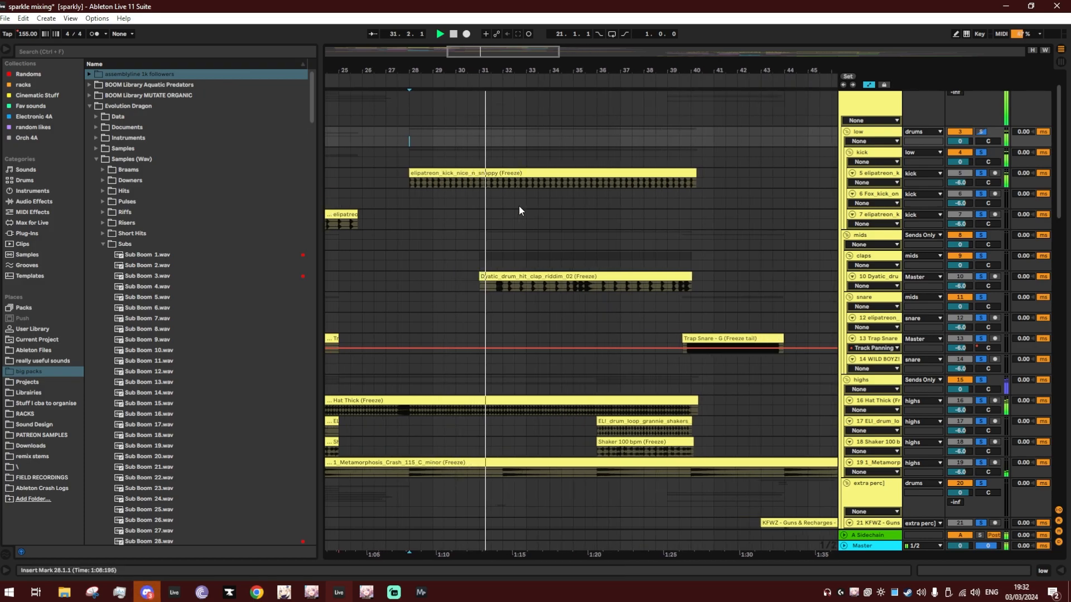
pyautogui.scroll(-10, 519, 211)
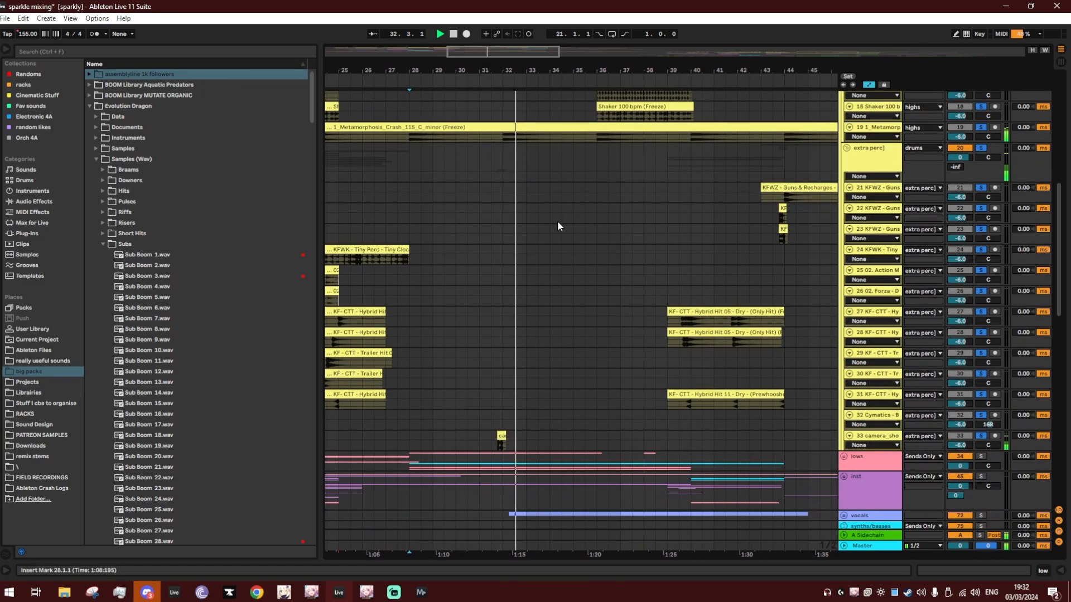
pyautogui.scroll(-3, 557, 220)
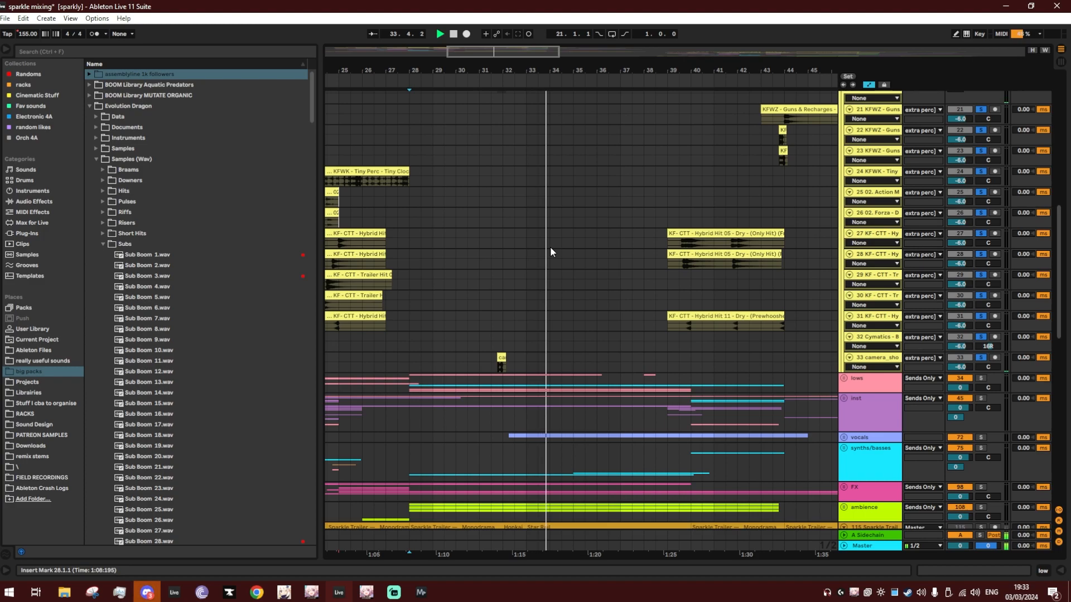
pyautogui.scroll(9, 550, 251)
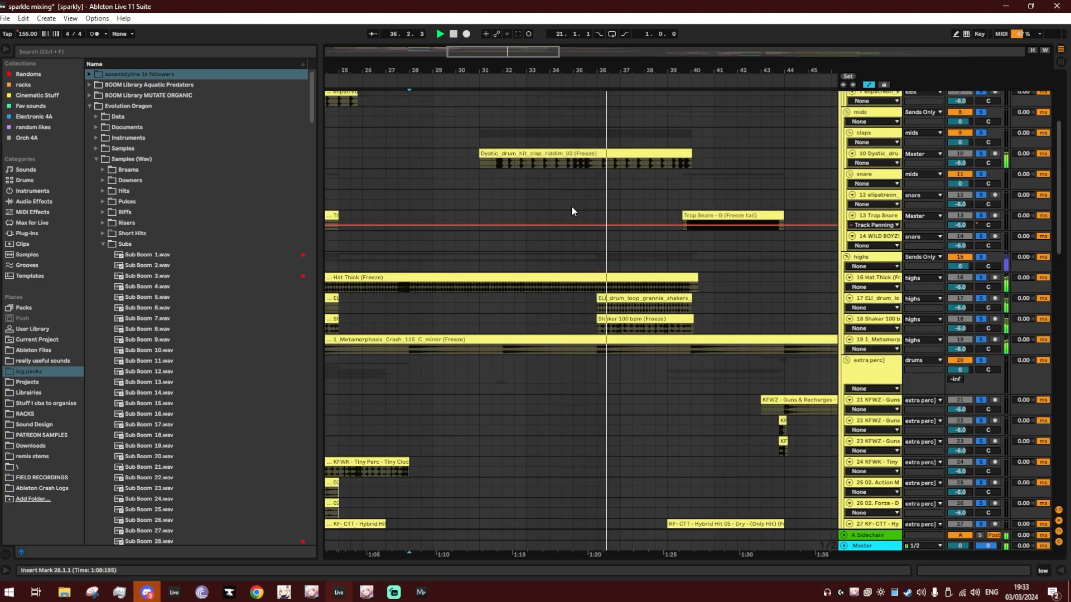
pyautogui.scroll(3, 585, 218)
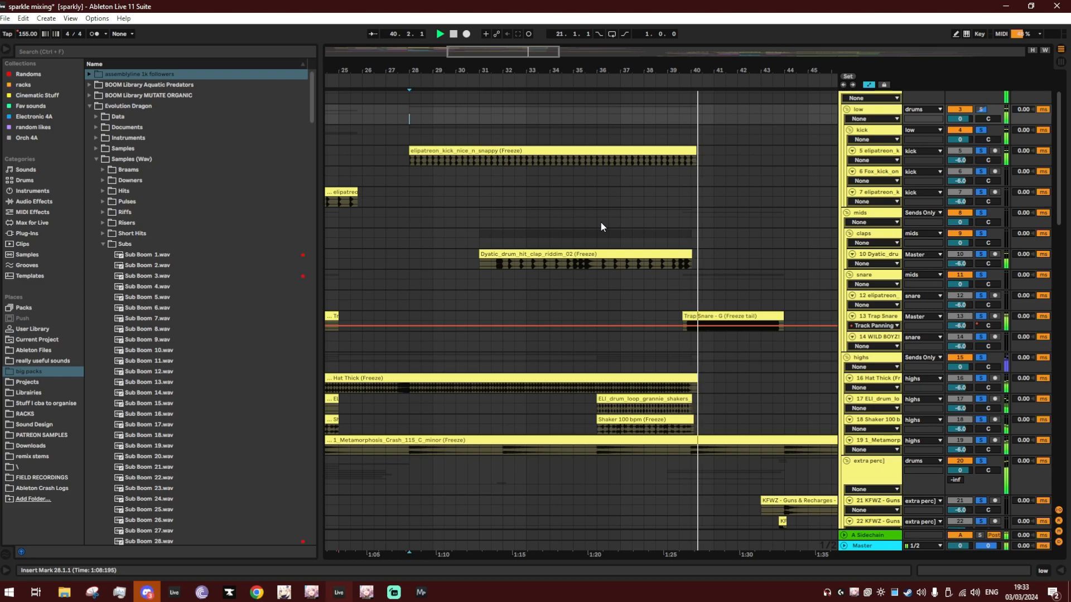
# Examine the snare, highs and extra perc layers from top to bottom while the soloed drums play on past bar 44.
pyautogui.scroll(2, 599, 222)
pyautogui.moveTo(722, 64); pyautogui.dragTo(655, 51)
pyautogui.scroll(-2, 728, 250)
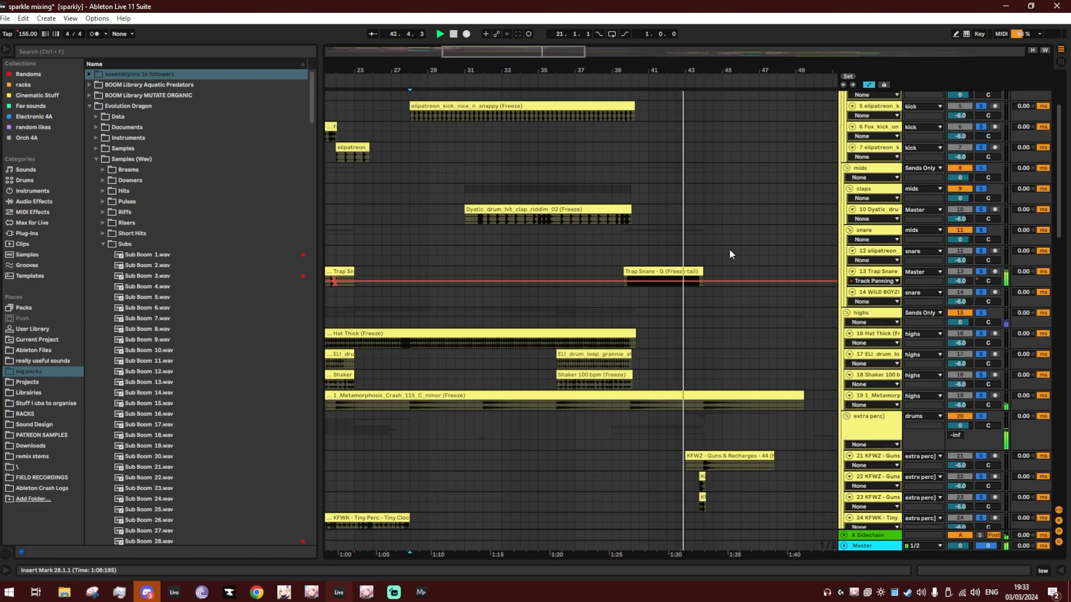
pyautogui.scroll(-2, 730, 252)
pyautogui.scroll(-2, 729, 252)
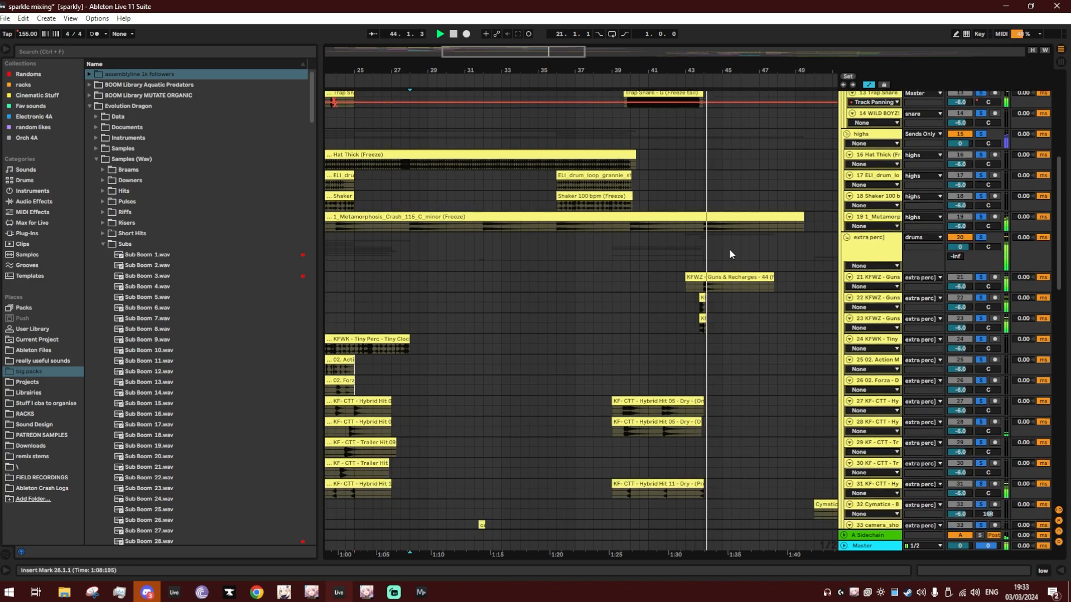
pyautogui.scroll(6, 726, 323)
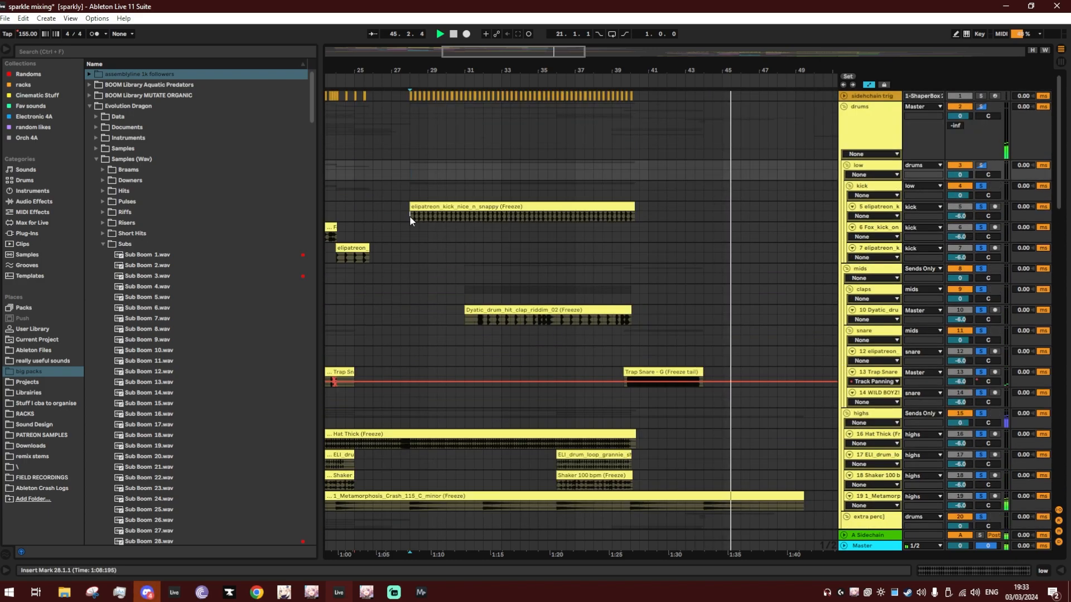
# Stop playback, unsolo the drums and fold the low, mids, highs and extra perc groups.
pyautogui.click(409, 217)
pyautogui.click(847, 165)
pyautogui.click(846, 176)
pyautogui.click(846, 186)
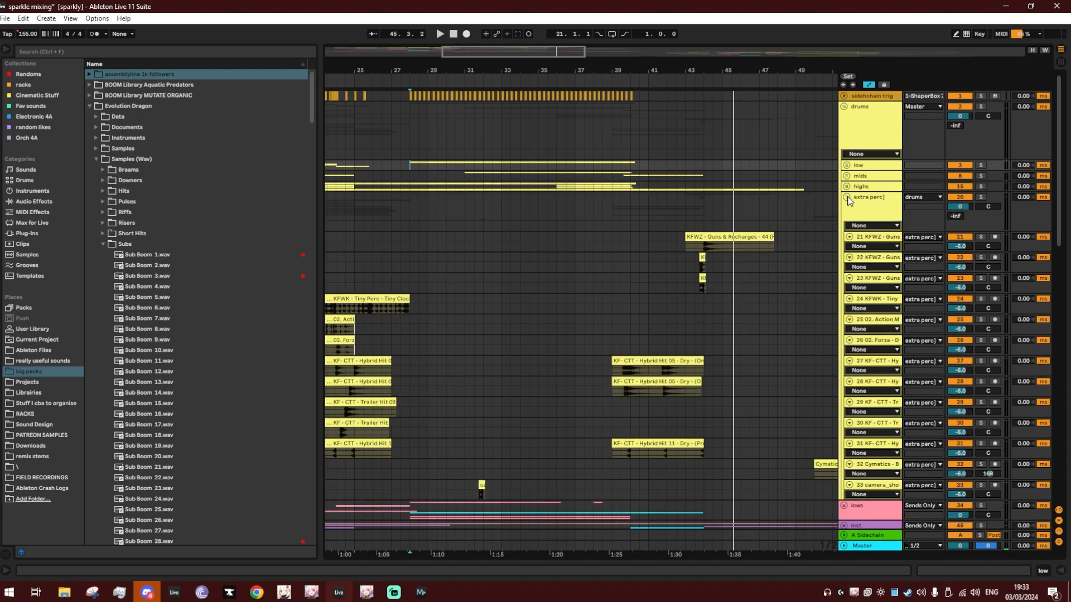
pyautogui.click(846, 198)
# Unfold the lows group and place the insert mark at bar 28 on its saub track.
pyautogui.click(401, 231)
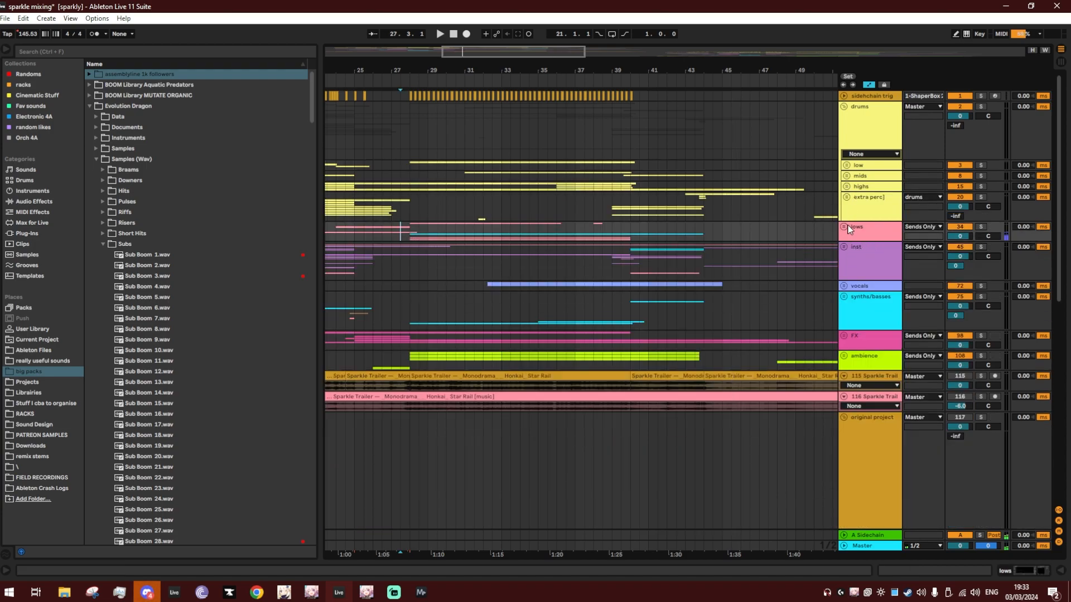
pyautogui.click(846, 227)
pyautogui.click(420, 254)
pyautogui.moveTo(430, 71); pyautogui.dragTo(555, 139)
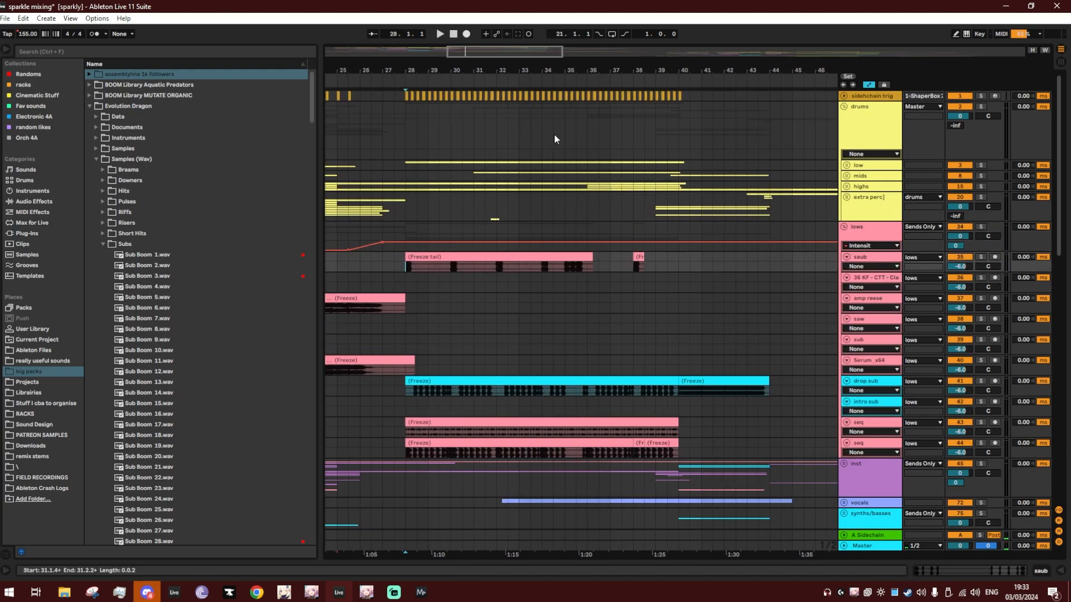
# Solo the lows tracks in the original project's copy of the arrangement and play them from bar 92.
pyautogui.moveTo(720, 69); pyautogui.dragTo(495, 64)
pyautogui.scroll(-7, 697, 385)
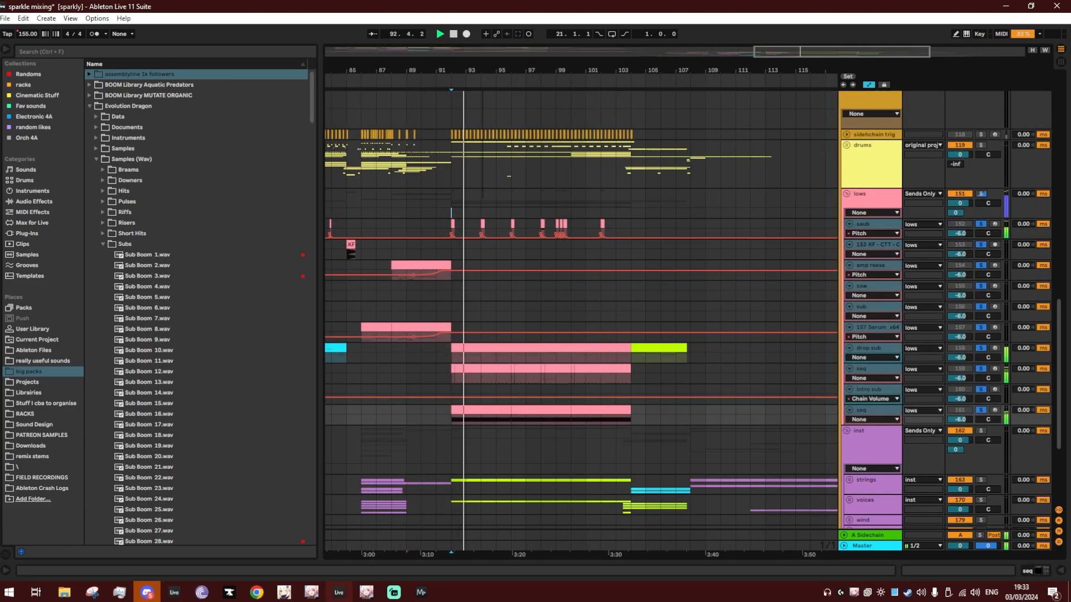
pyautogui.moveTo(484, 66); pyautogui.dragTo(434, 69)
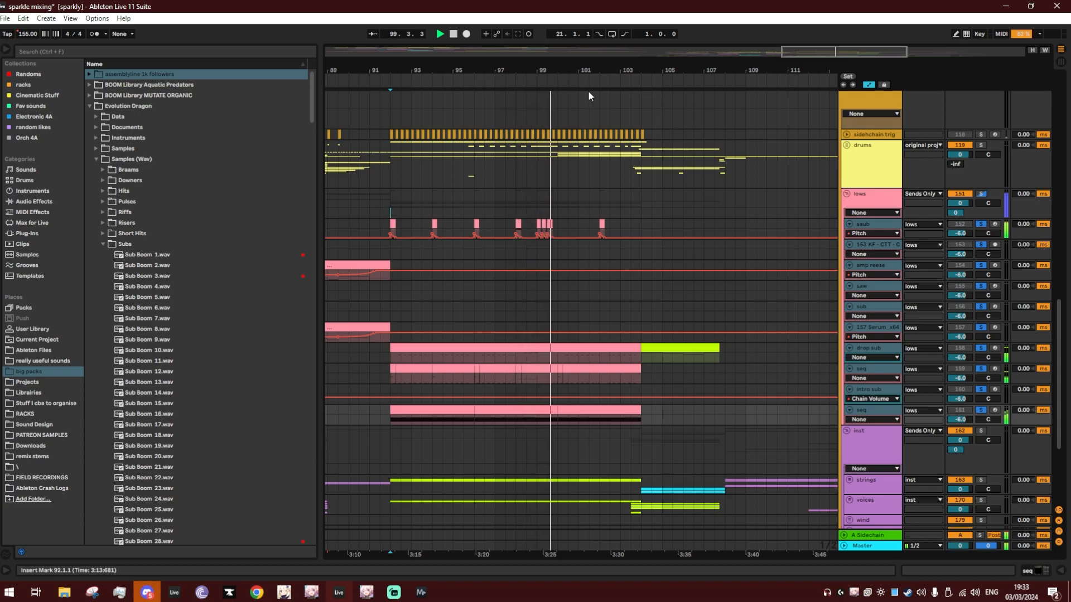
pyautogui.moveTo(585, 72)
pyautogui.mouseDown()
pyautogui.moveTo(586, 81)
pyautogui.moveTo(575, 72)
pyautogui.mouseUp()
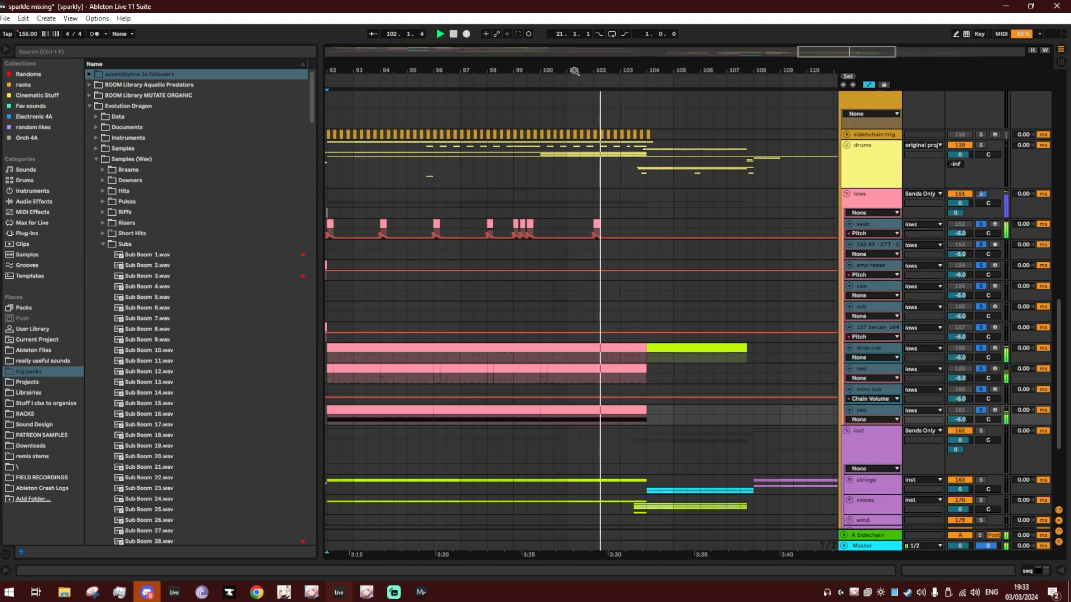
pyautogui.moveTo(574, 71); pyautogui.dragTo(589, 71)
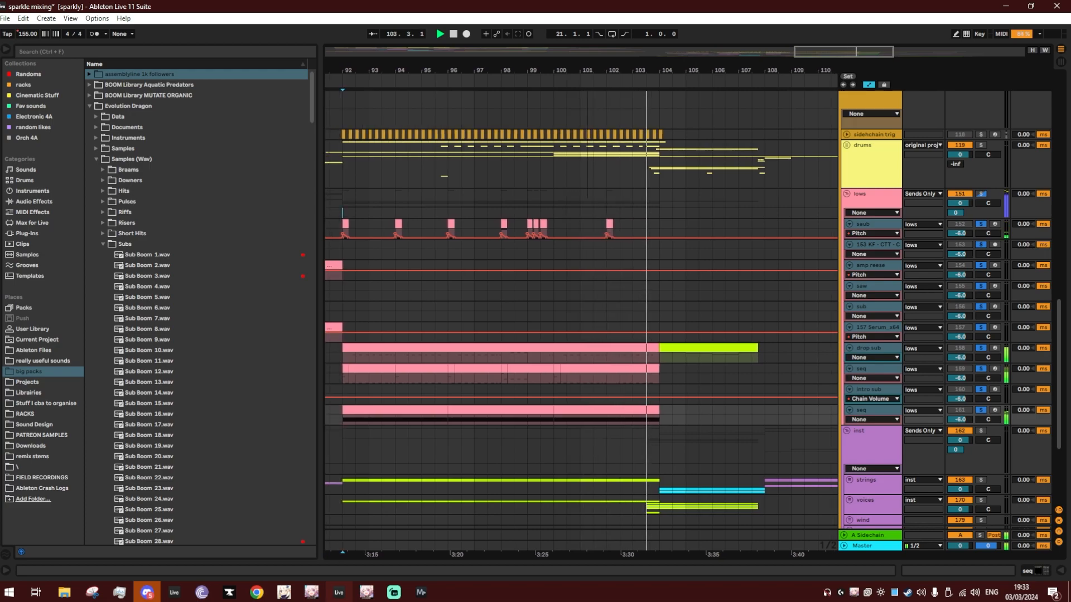
pyautogui.press('space')
# Solo only the saub track, show its Doof sub device chain and play its clip at bar 92.
pyautogui.click(981, 223)
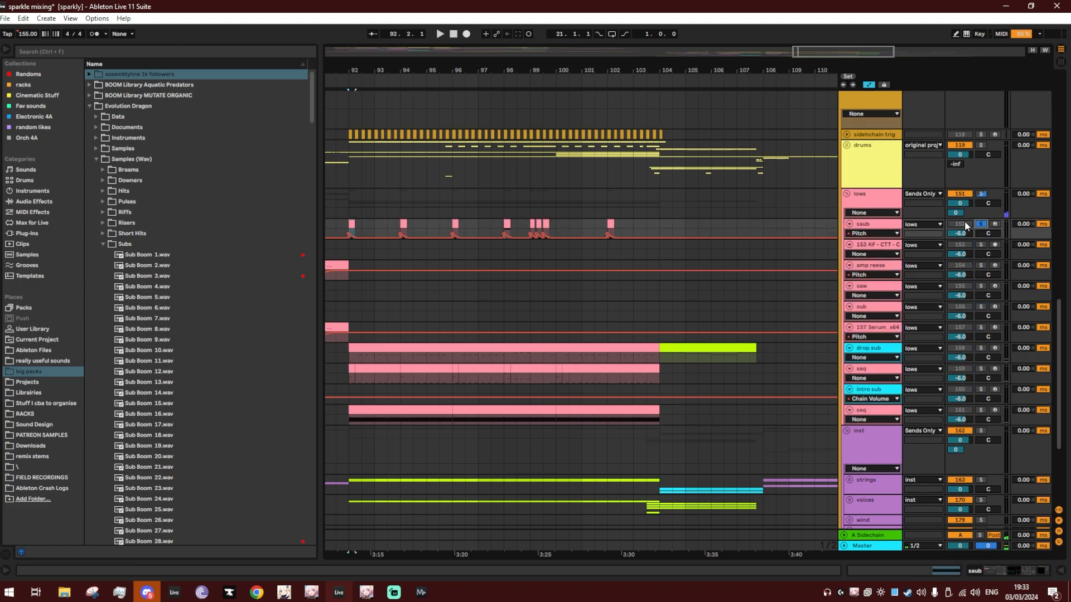
pyautogui.moveTo(415, 71)
pyautogui.mouseDown()
pyautogui.moveTo(679, 41)
pyautogui.moveTo(677, 60)
pyautogui.moveTo(628, 65)
pyautogui.mouseUp()
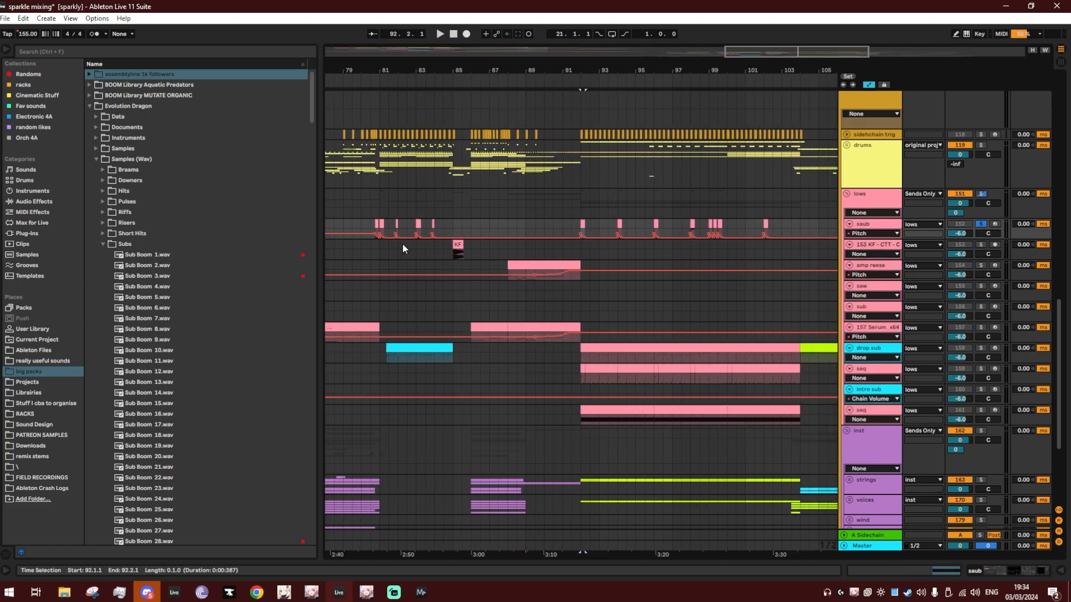
pyautogui.doubleClick(582, 223)
pyautogui.press('space')
pyautogui.doubleClick(865, 224)
pyautogui.press('space')
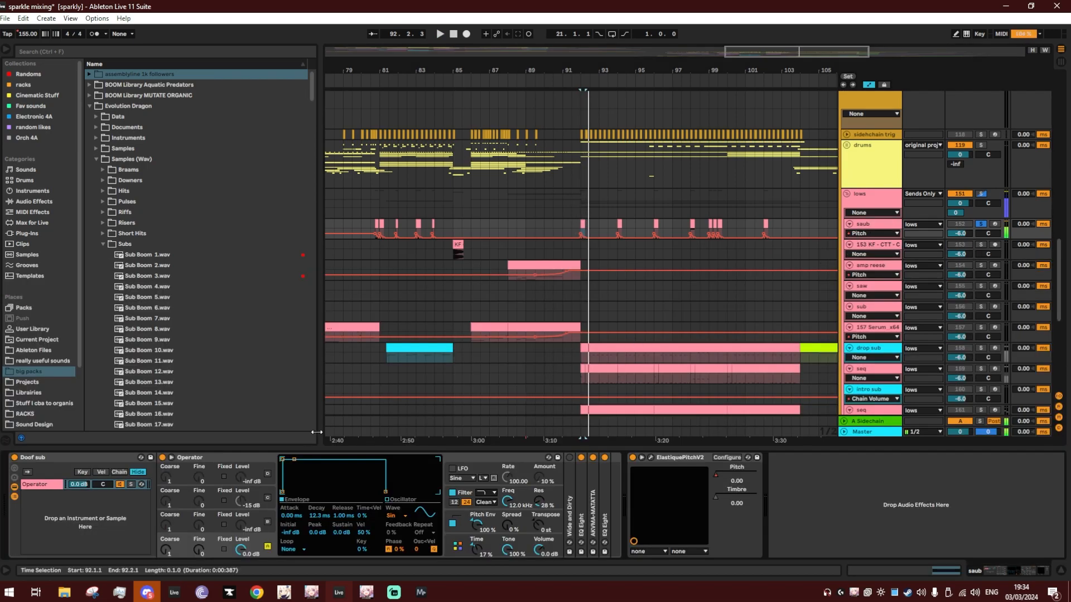
# Solo the drop sub track instead and play its clip from bar 92, zooming in on bars 92 to 104.
pyautogui.scroll(-3, 661, 272)
pyautogui.click(661, 279)
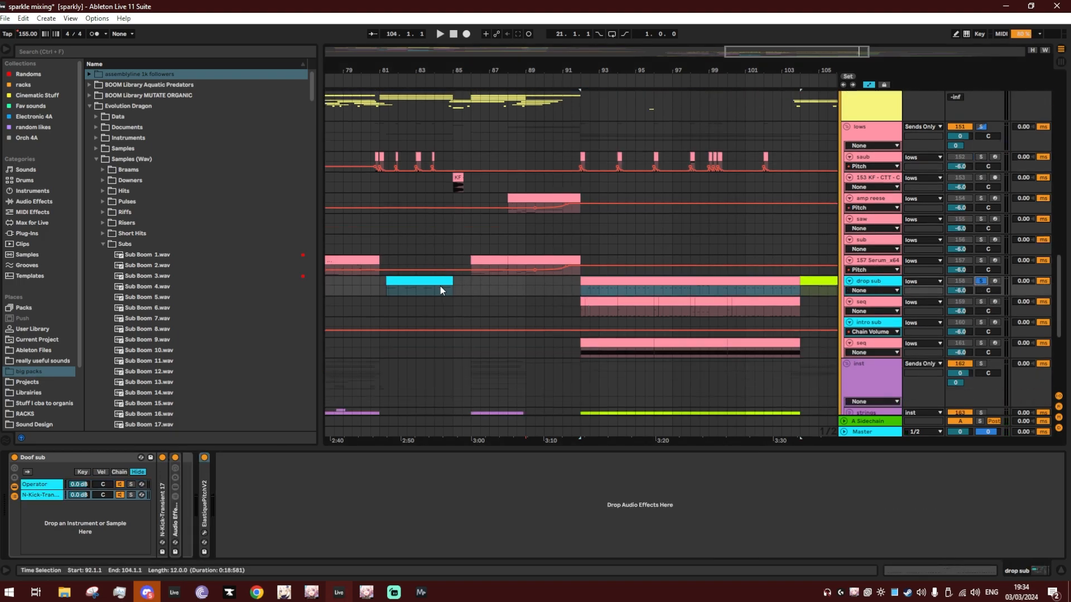
pyautogui.click(593, 280)
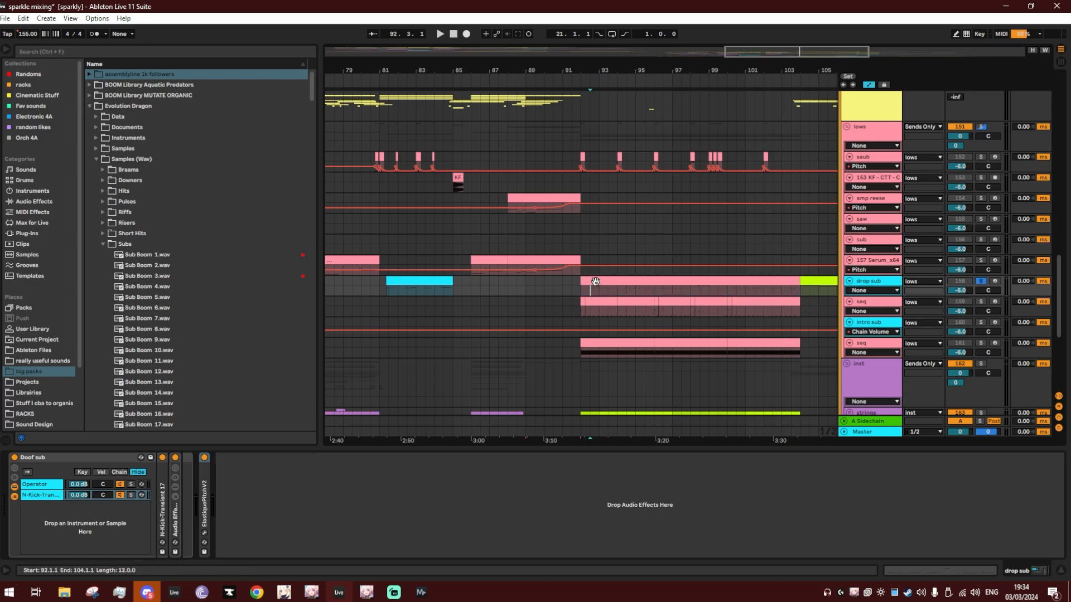
pyautogui.press('space')
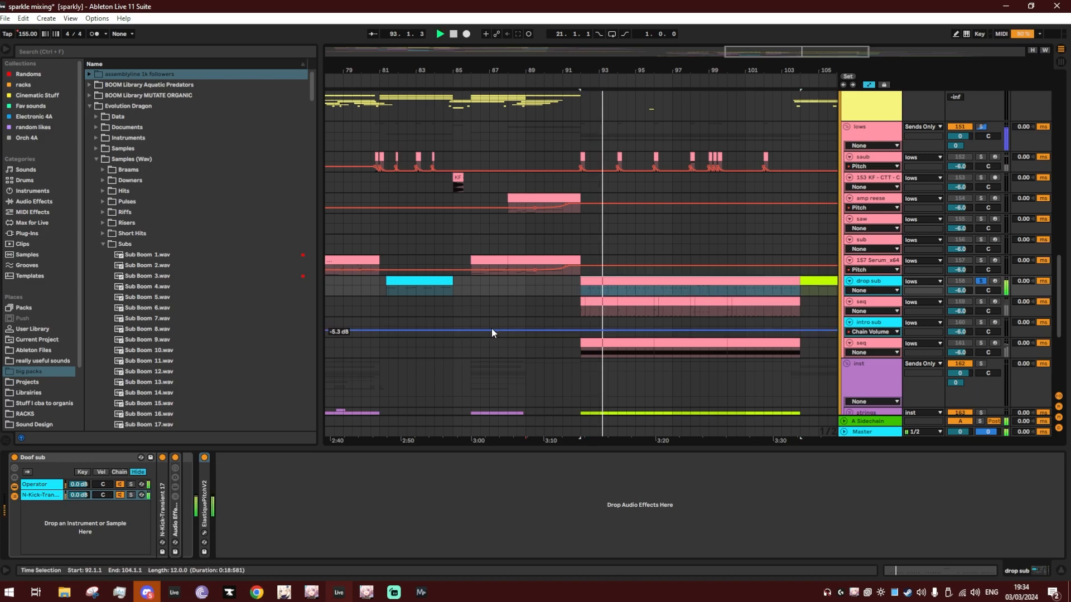
pyautogui.press('z')
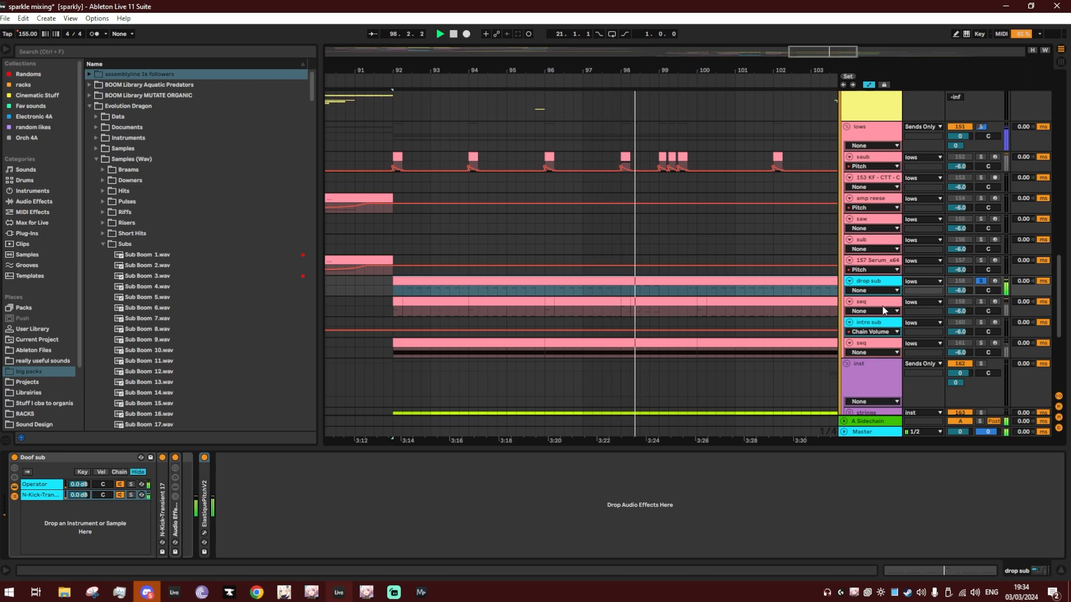
pyautogui.press('space')
# Solo the seq track below drop sub and play it from bar 92 with AKVMA-MATATTA and EQ Eight bypassed.
pyautogui.click(869, 299)
pyautogui.click(977, 303)
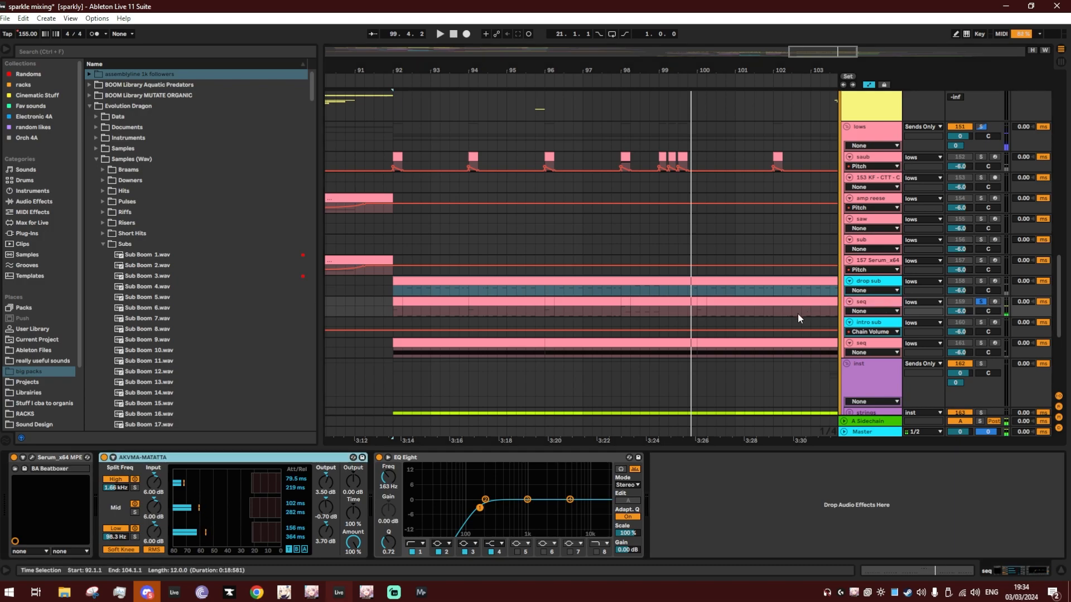
pyautogui.click(103, 458)
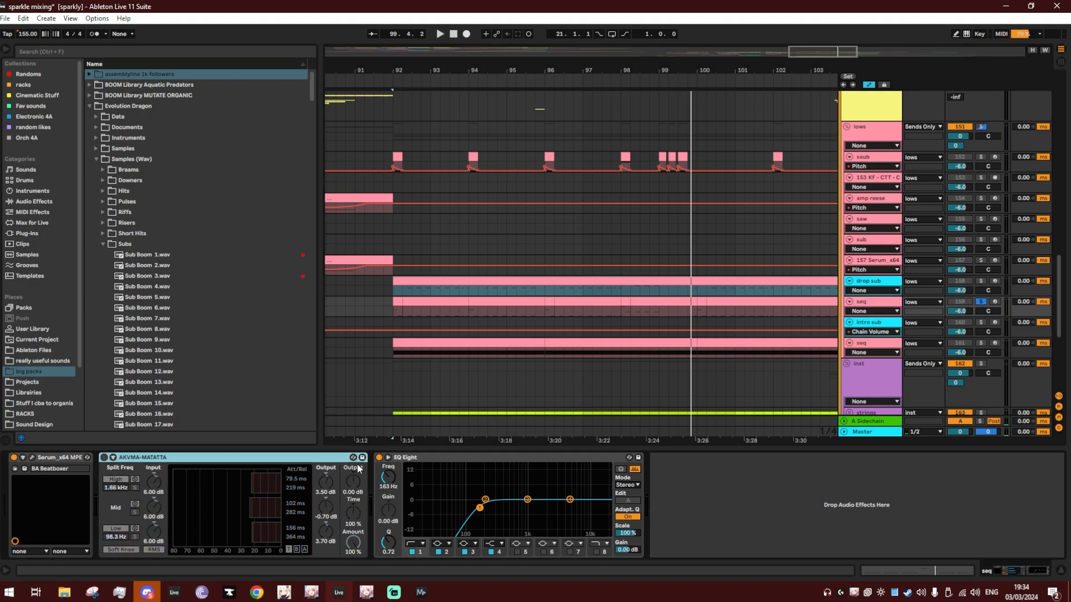
pyautogui.click(378, 457)
pyautogui.press('space')
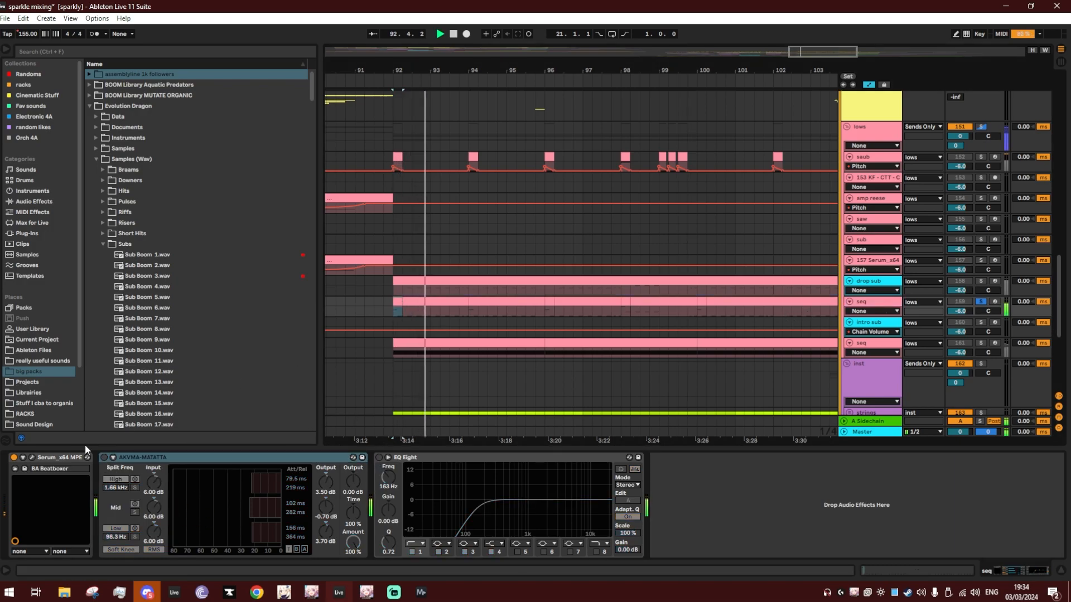
# Open the seq track's Serum patch and switch off its Distortion, Filter and Compressor effects.
pyautogui.click(34, 457)
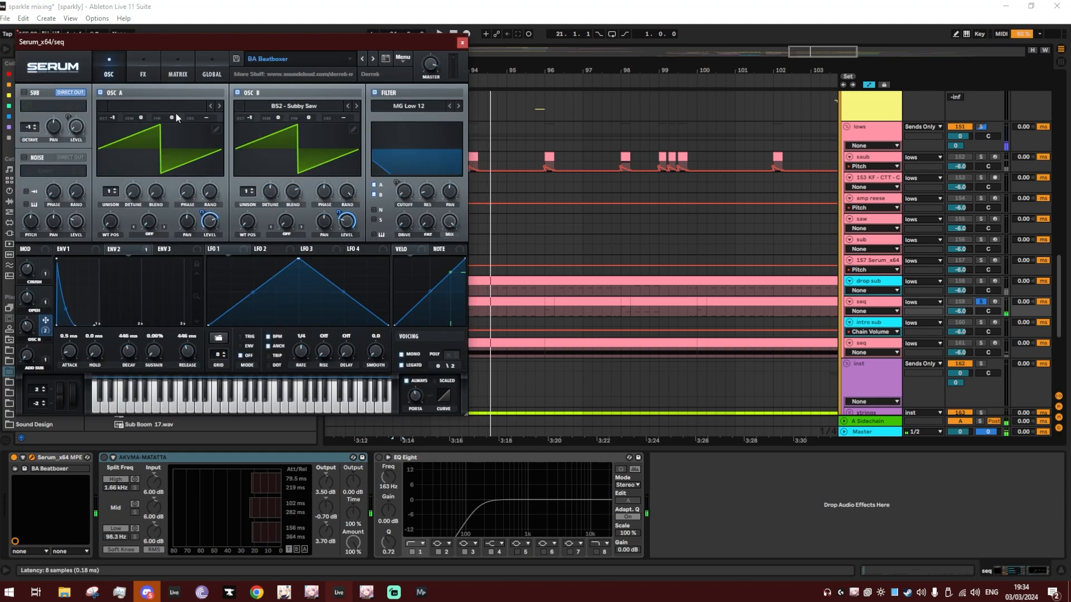
pyautogui.moveTo(141, 40); pyautogui.dragTo(135, 39)
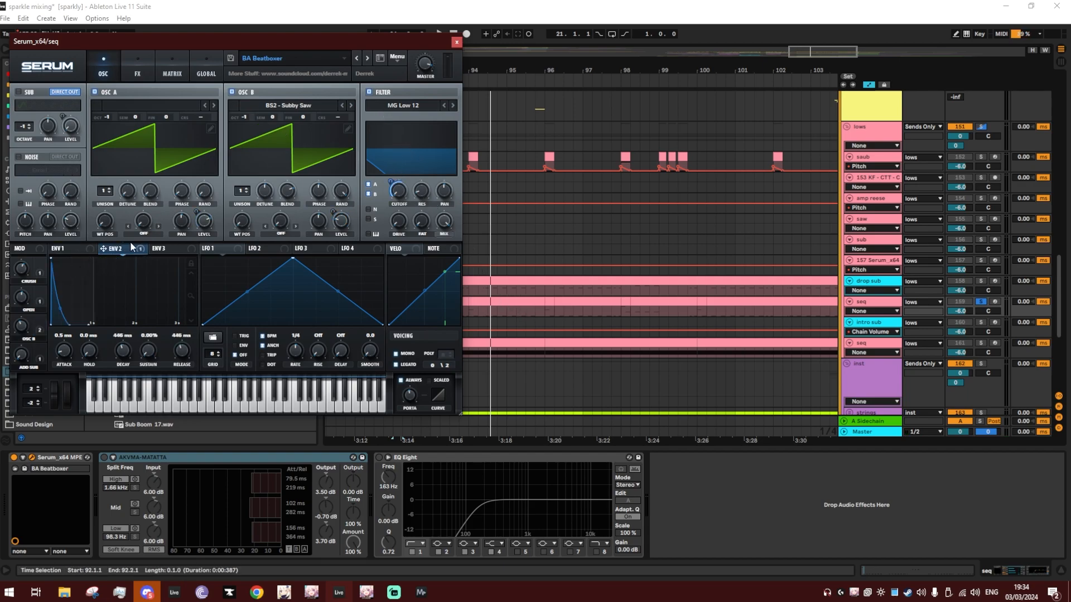
pyautogui.click(136, 76)
pyautogui.click(113, 65)
pyautogui.click(133, 66)
pyautogui.click(23, 94)
pyautogui.click(21, 124)
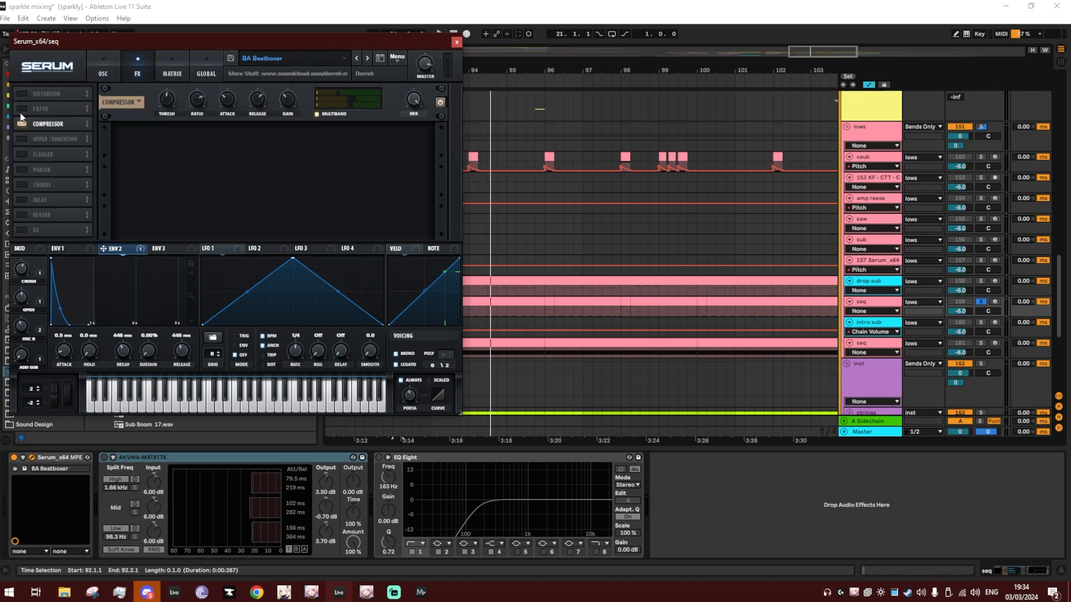
pyautogui.click(22, 104)
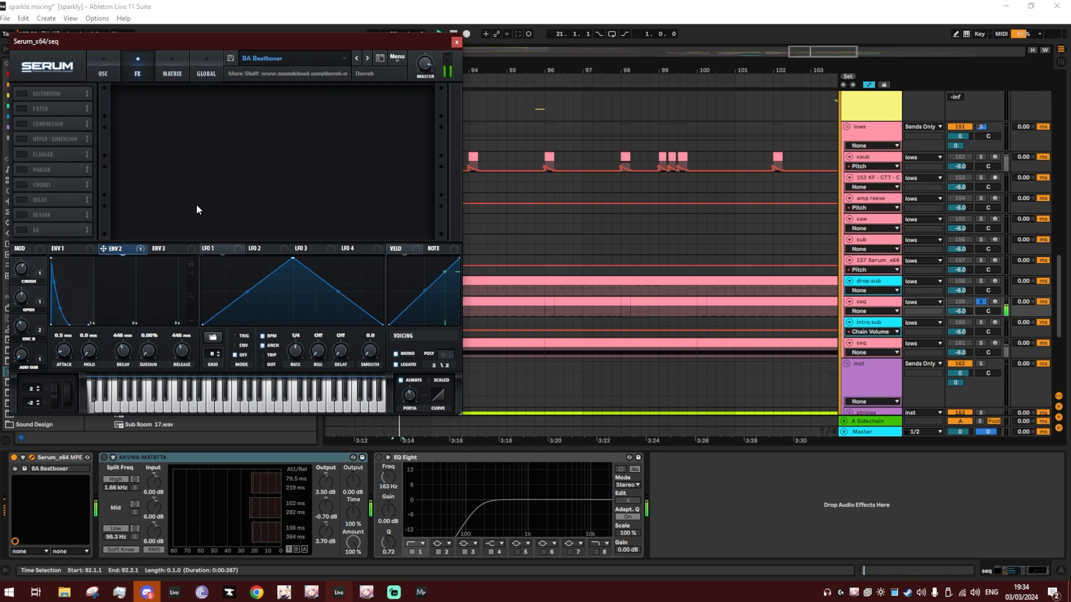
# Play the dry Serum patch, then turn Distortion, Filter and Compressor back on one by one.
pyautogui.click(108, 71)
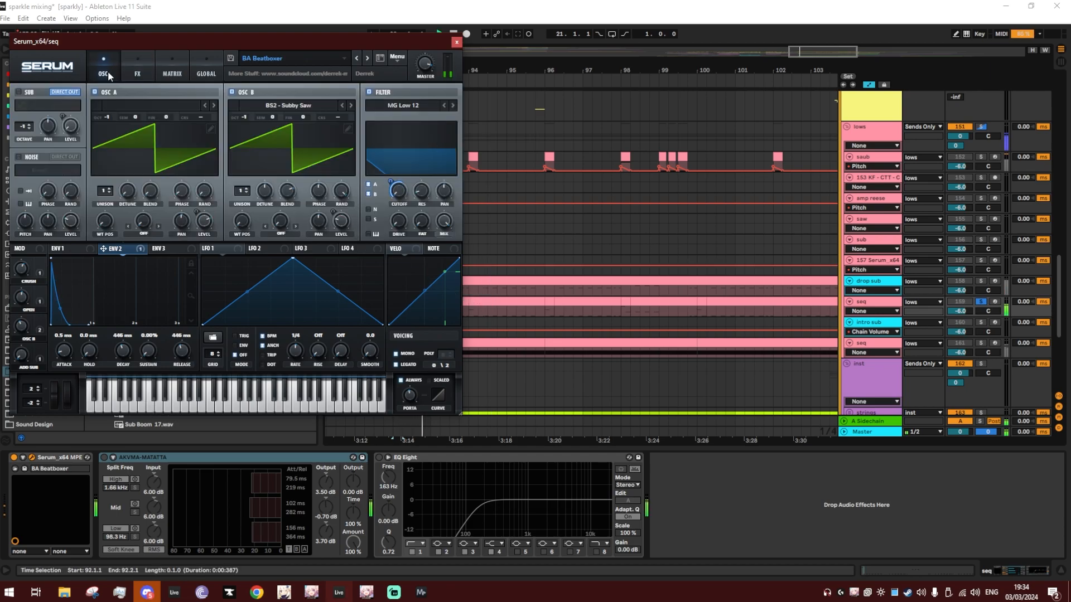
pyautogui.click(137, 72)
pyautogui.click(22, 94)
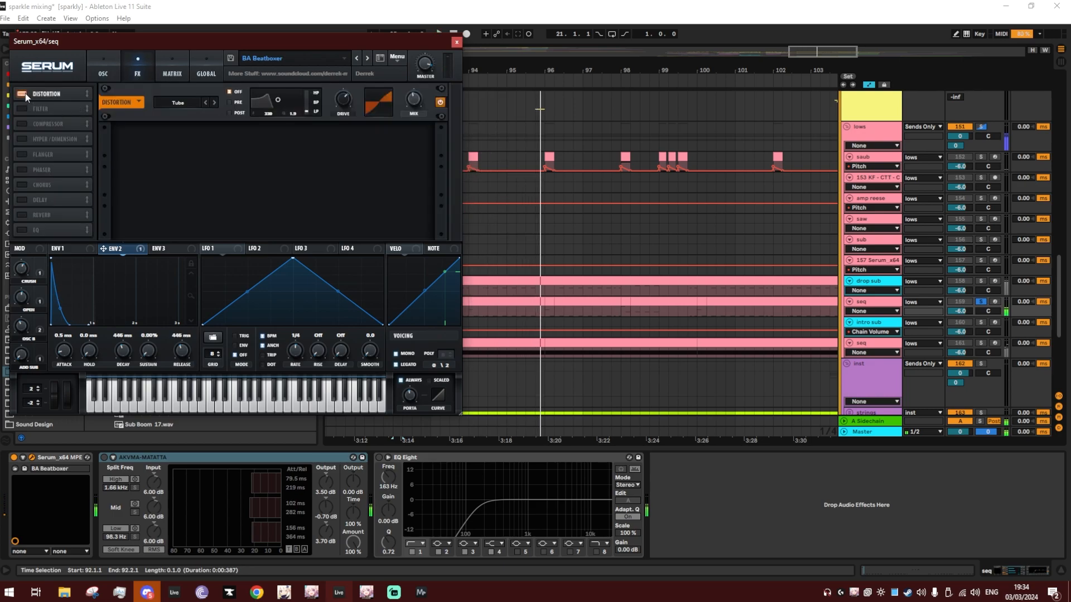
pyautogui.press('space')
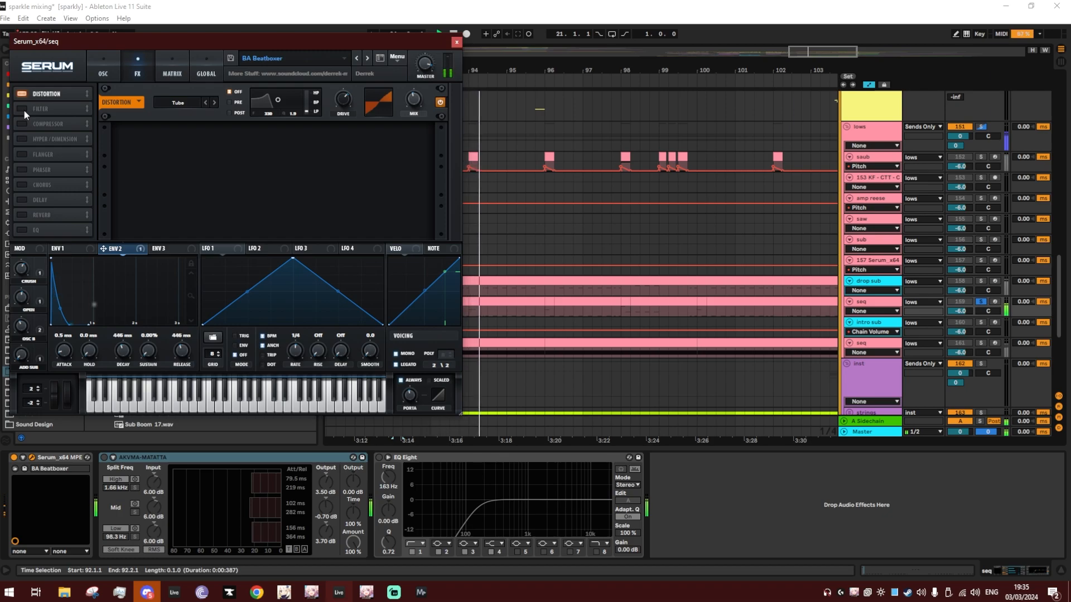
pyautogui.click(25, 111)
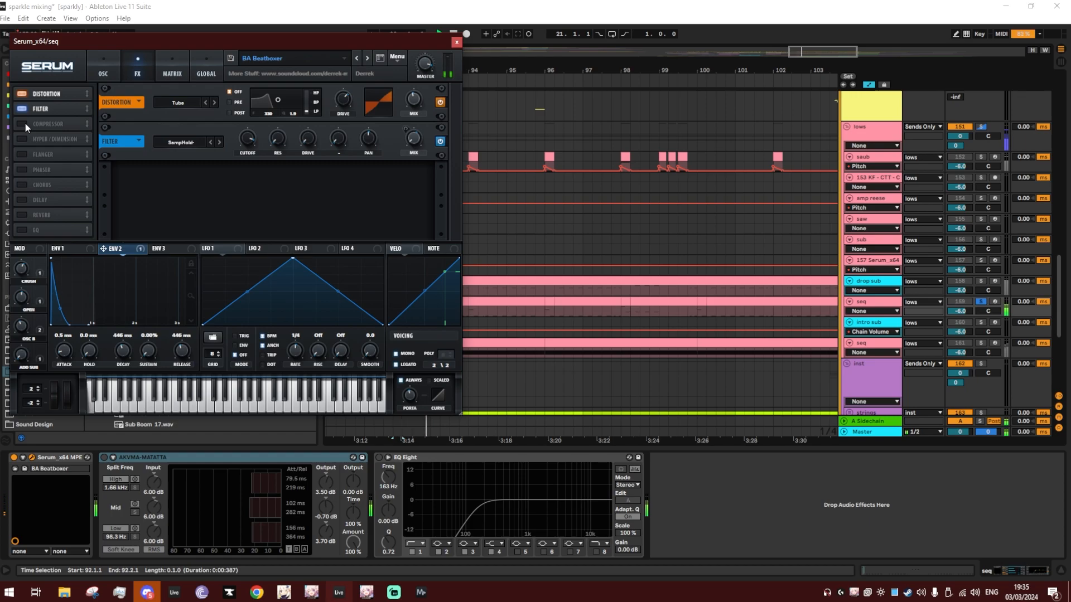
pyautogui.click(25, 123)
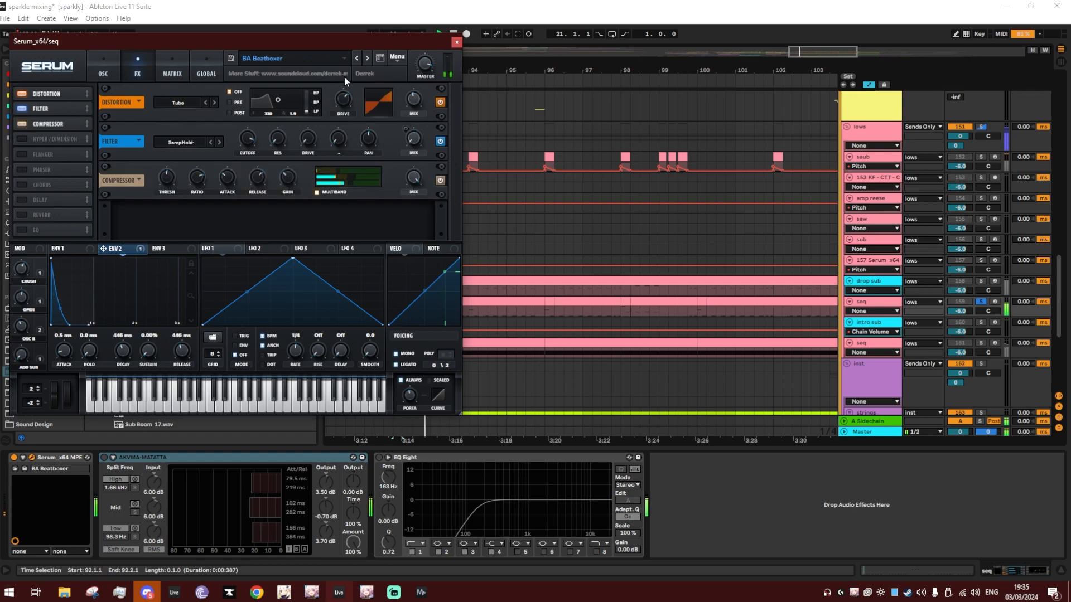
# Close Serum, re-enable AKVMA-MATATTA and EQ Eight on the seq track and resume playback.
pyautogui.click(457, 43)
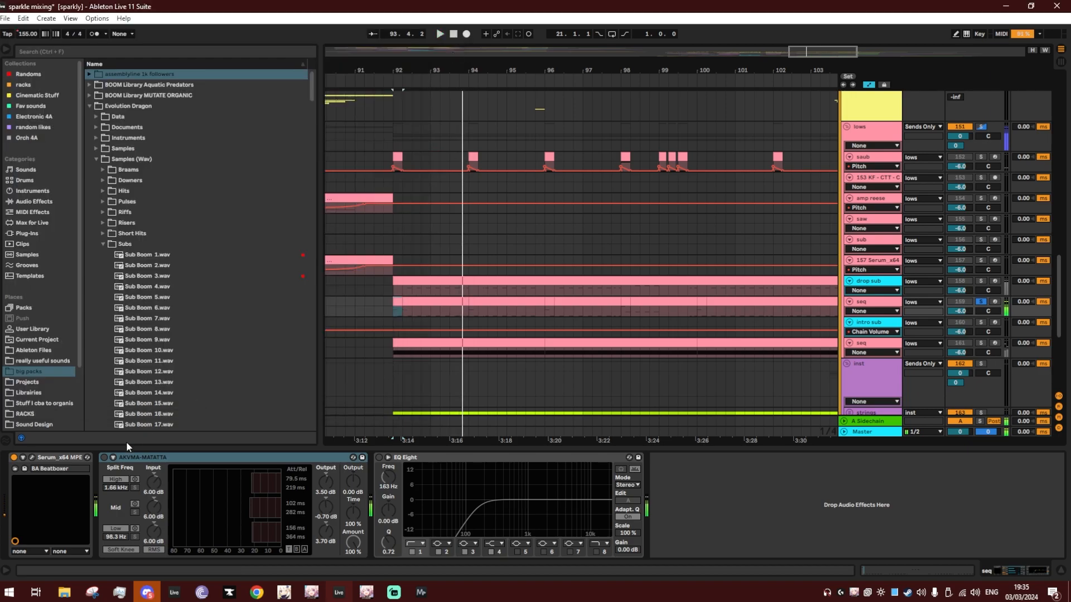
pyautogui.click(117, 464)
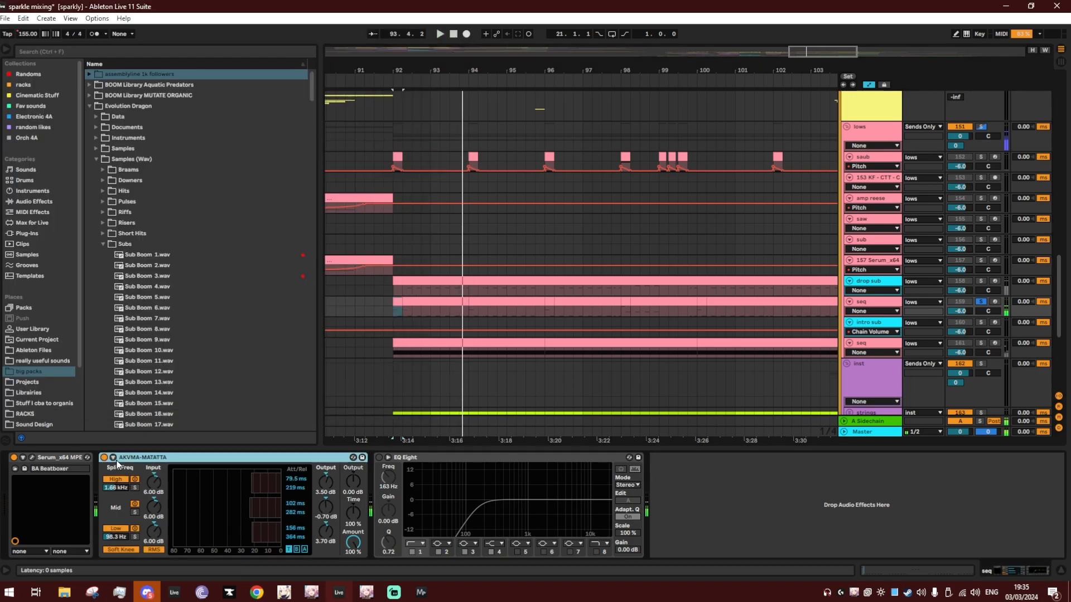
pyautogui.click(381, 458)
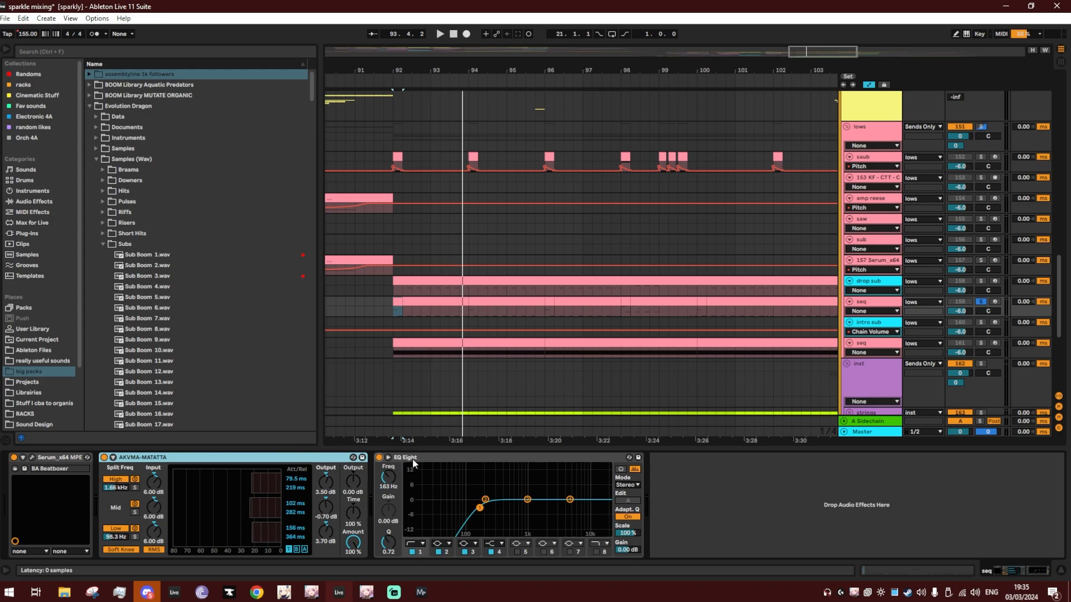
pyautogui.press('space')
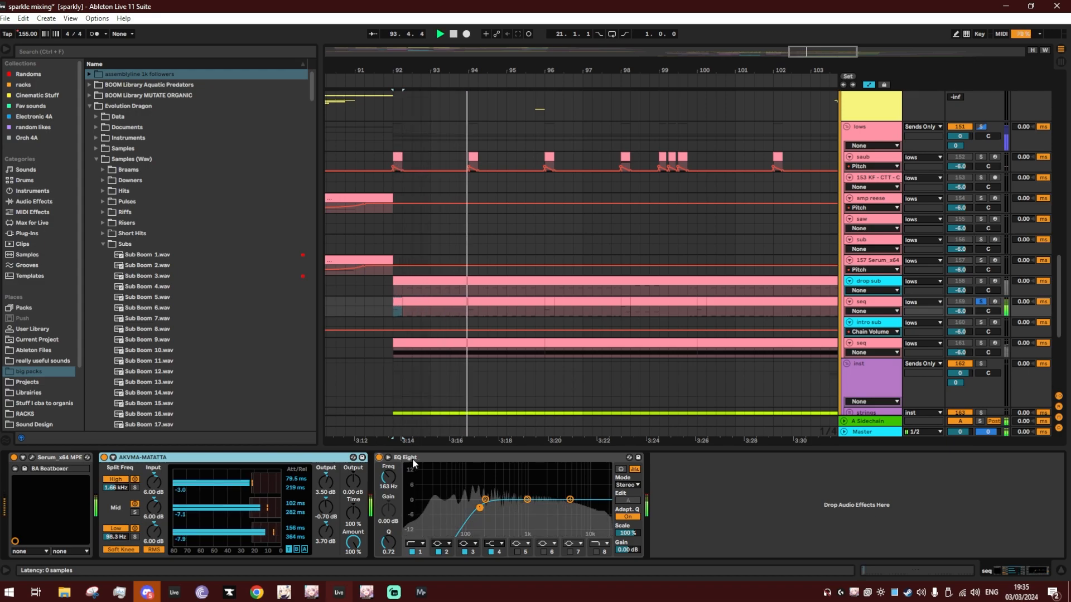
# Reopen the seq track's Serum patch and examine its oscillator, filter and voicing settings.
pyautogui.click(32, 457)
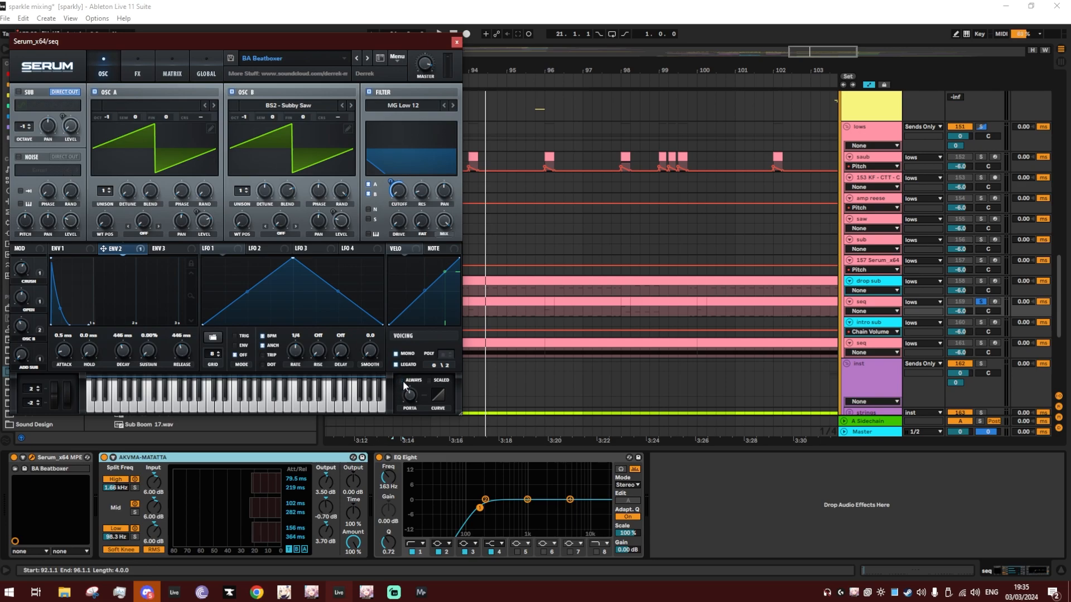
pyautogui.press('space')
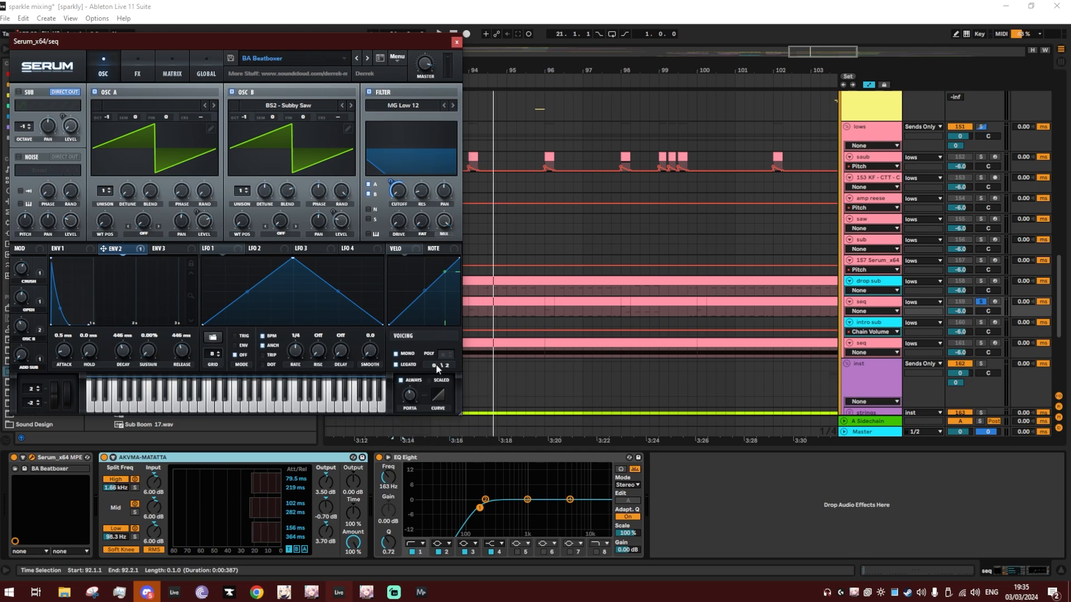
# Close the BA Beatboxer patch, solo the lower seq track and play it from bar 92 with its LD Trancegater Serum patch open.
pyautogui.click(457, 43)
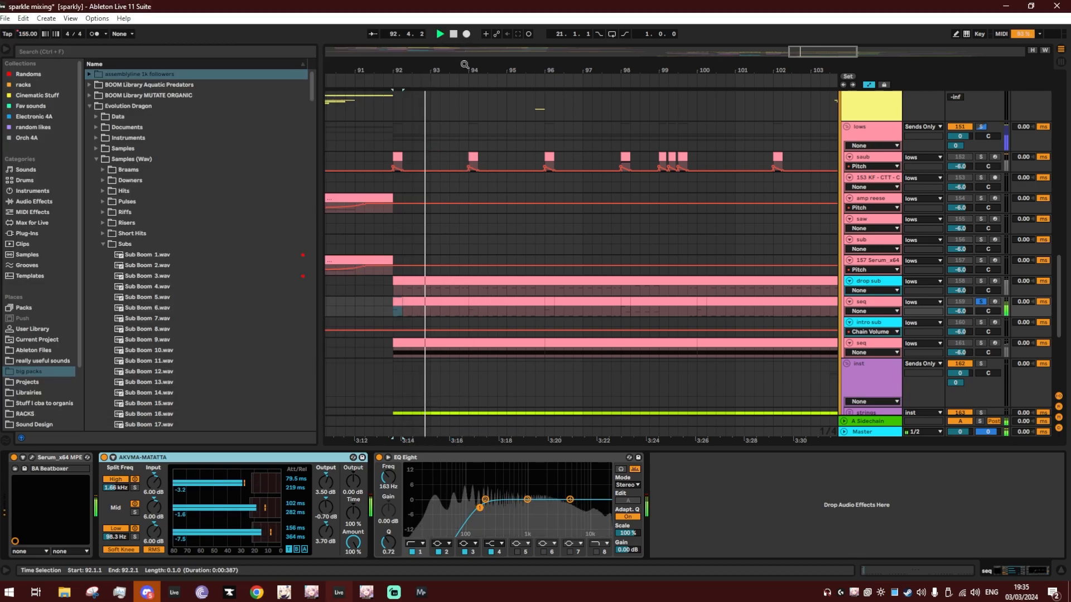
pyautogui.press('space')
pyautogui.click(981, 343)
pyautogui.click(678, 354)
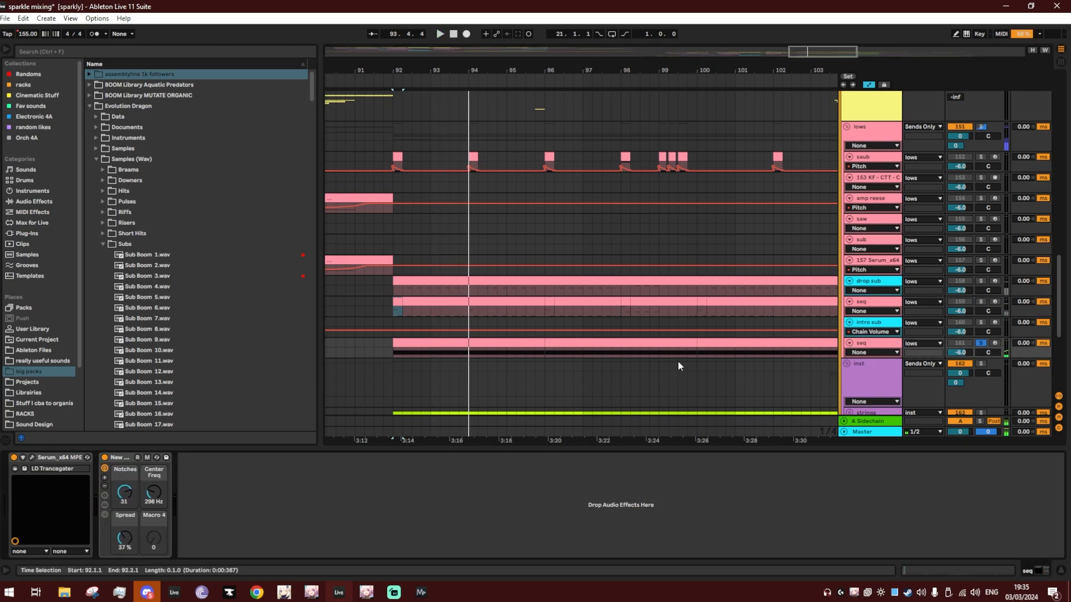
pyautogui.click(31, 458)
pyautogui.press('space')
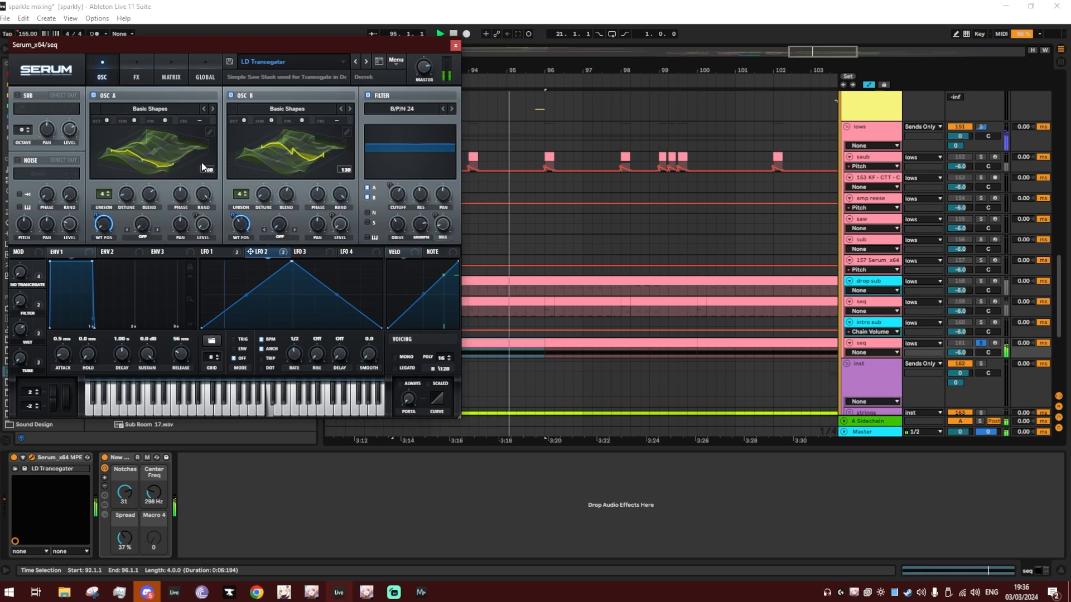
pyautogui.press('space')
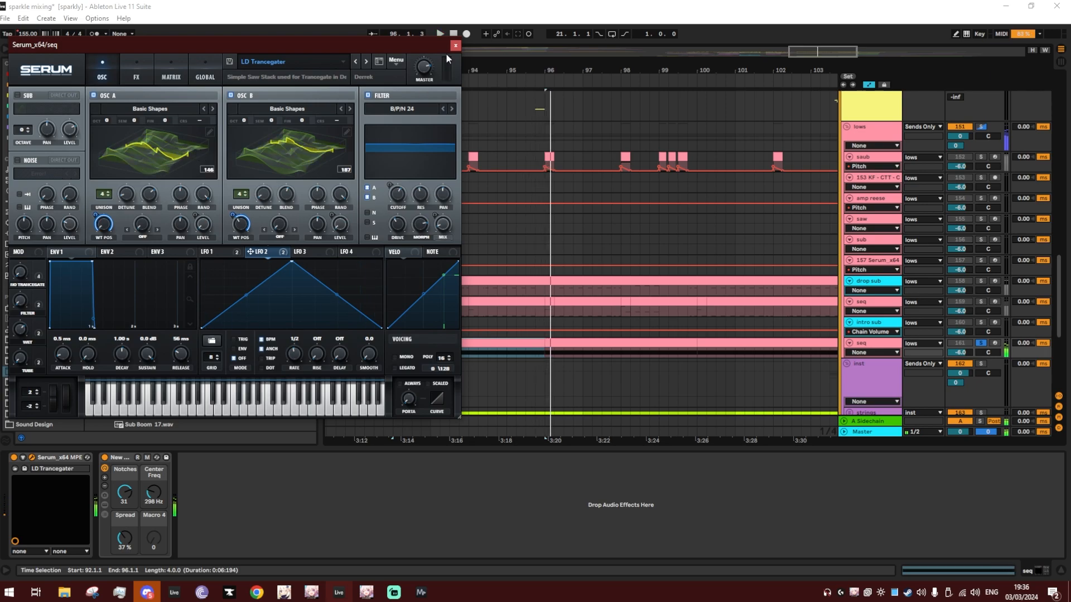
# Play the LD Trancegater patch dry from bar 92, turning on Serum's Distortion, Reverb, Delay and Compressor effects one by one.
pyautogui.click(137, 73)
pyautogui.press('space')
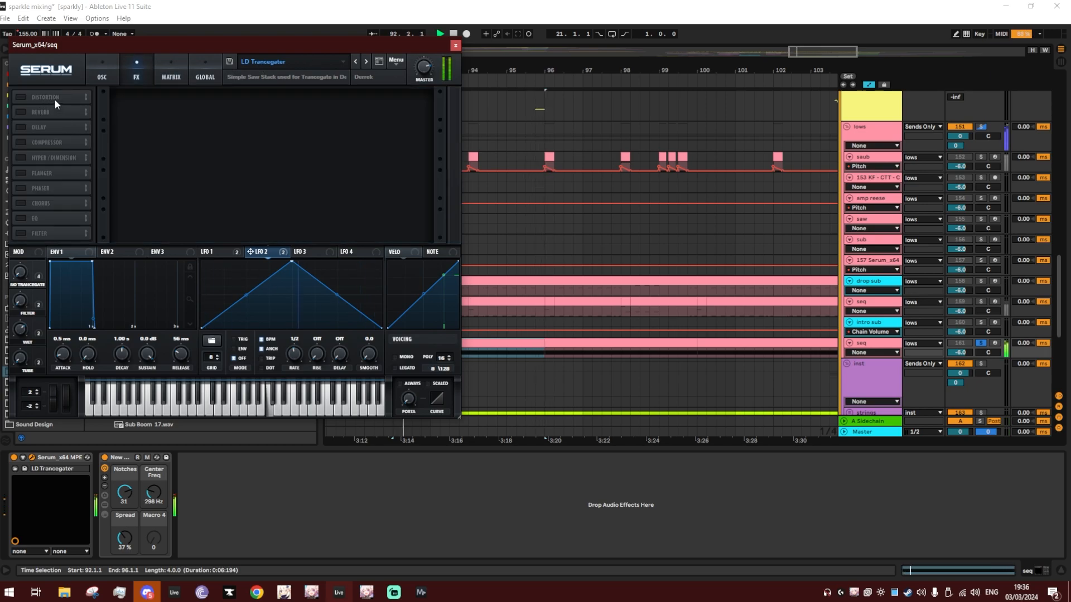
pyautogui.click(101, 72)
pyautogui.click(134, 72)
pyautogui.click(21, 97)
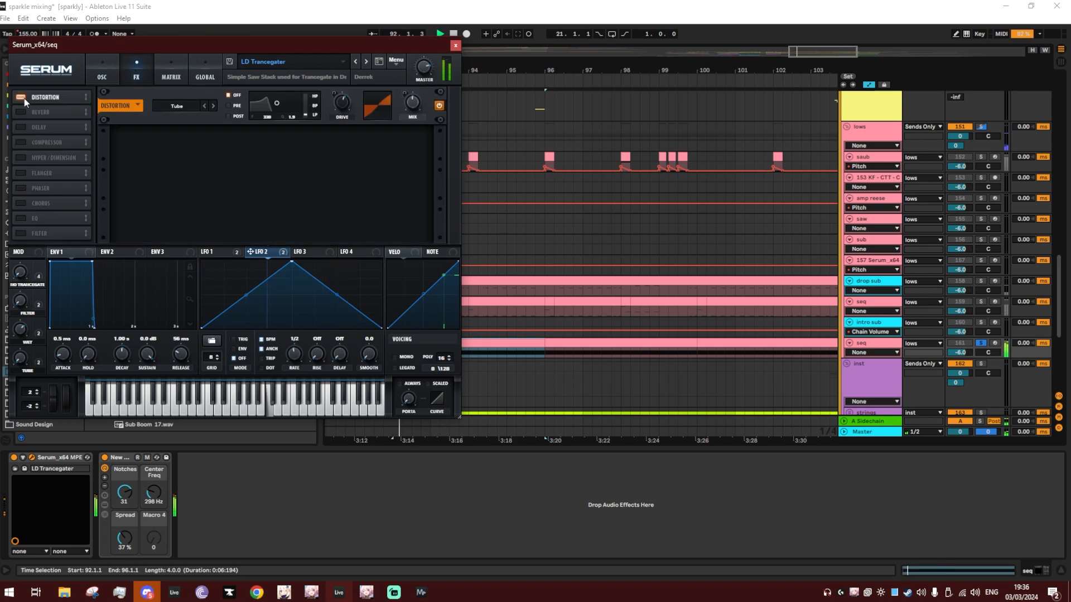
pyautogui.click(21, 112)
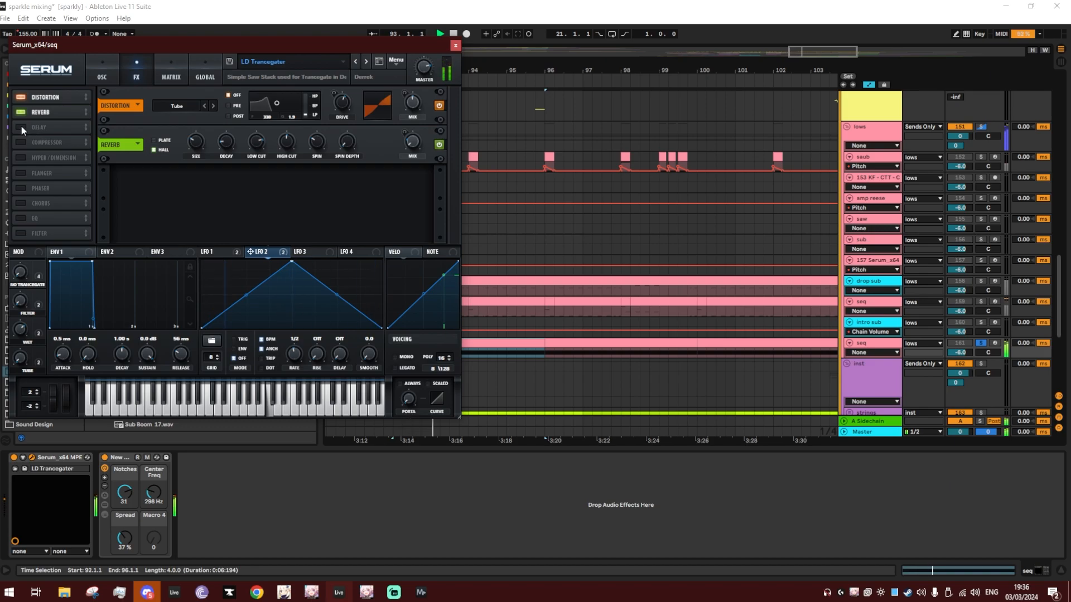
pyautogui.click(21, 127)
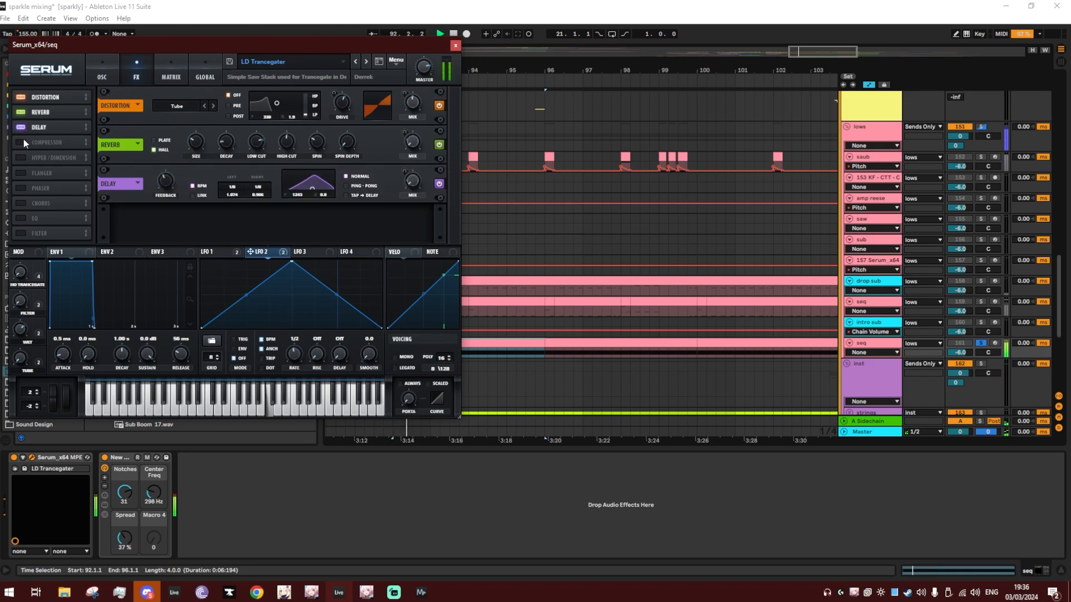
pyautogui.click(21, 142)
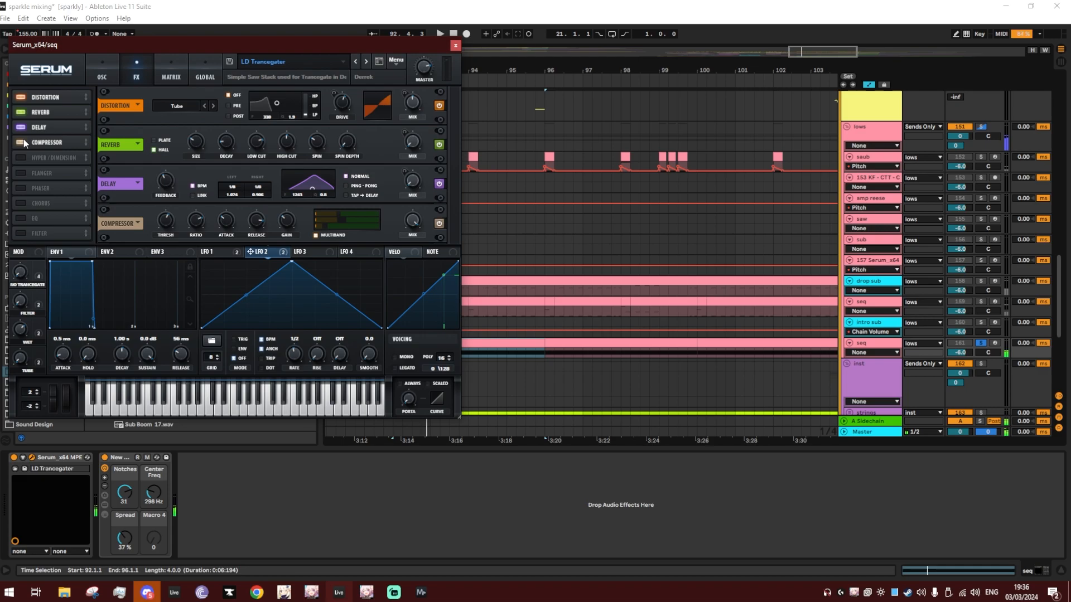
# Return Serum to its oscillators and close it, replay the seq track through its notch rack and hide the device chain.
pyautogui.click(103, 77)
pyautogui.click(456, 45)
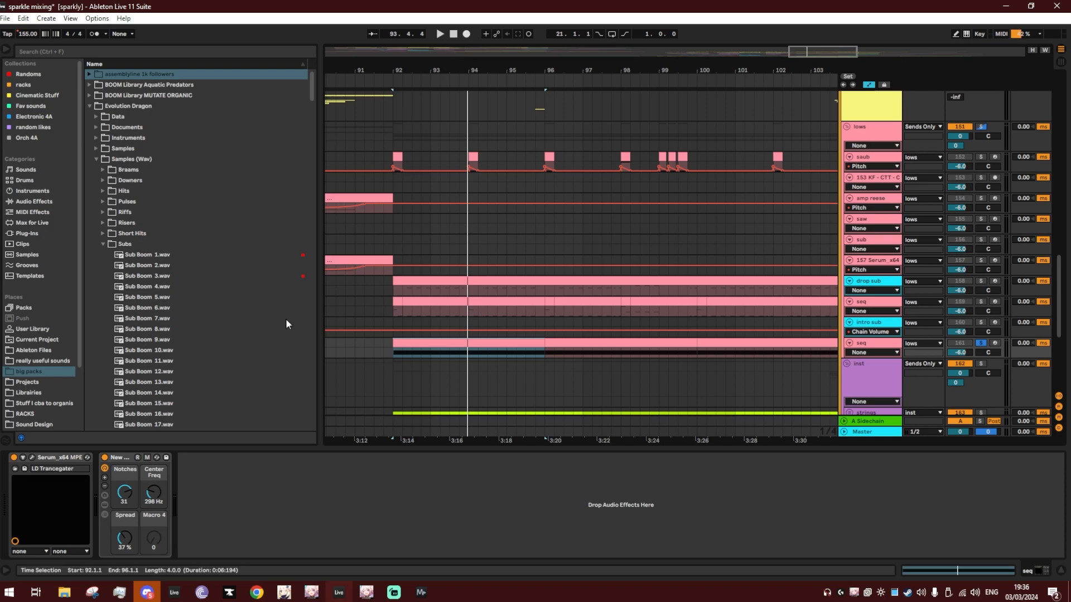
pyautogui.press('space')
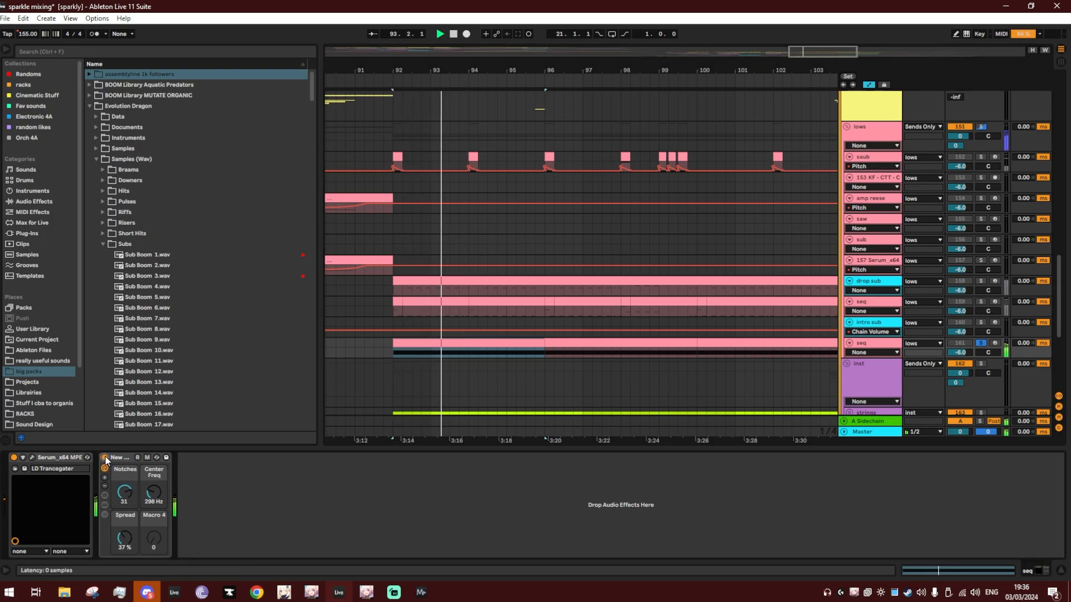
pyautogui.hotkey('ctrl', 'alt', 'l')
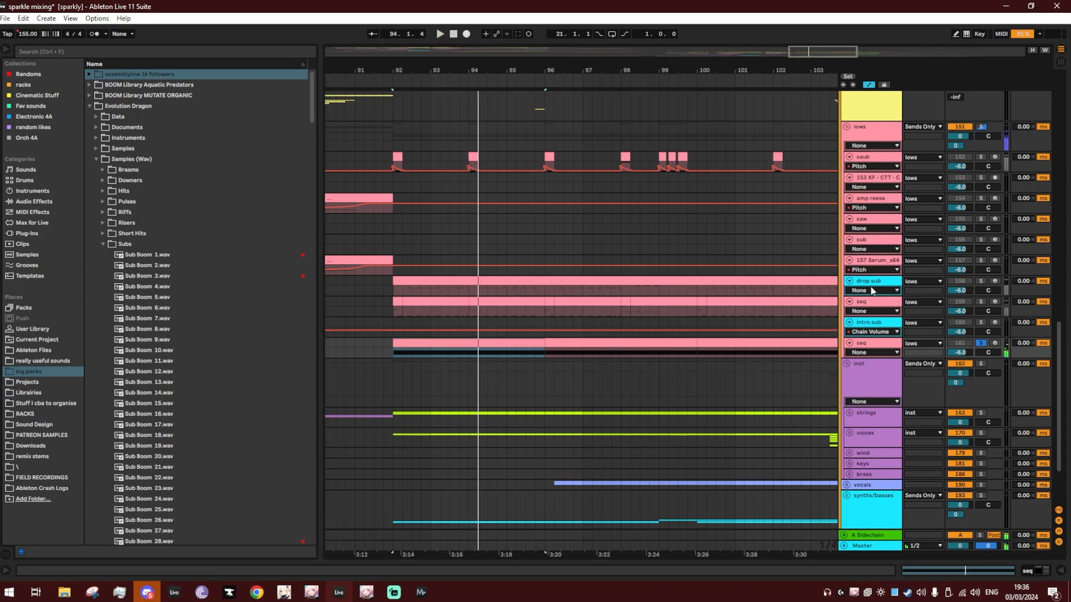
# Solo the whole lows group and play all its layers together from bar 92.
pyautogui.click(980, 127)
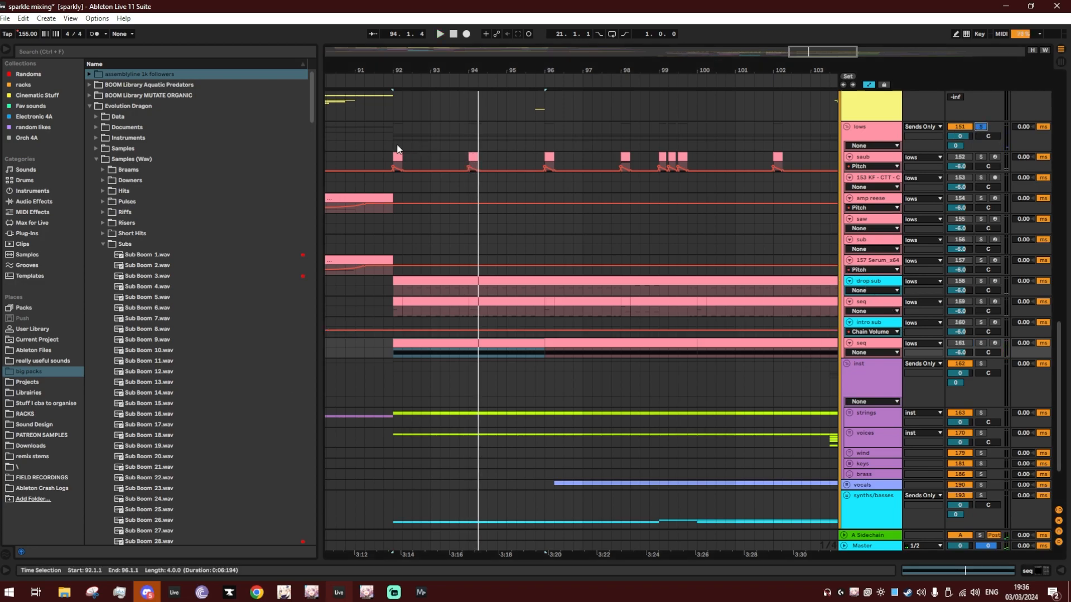
pyautogui.press('space')
pyautogui.moveTo(400, 70); pyautogui.dragTo(413, 70)
# Collapse the Evolution Dragon sample folder in the browser and fold the lows group in the arrangement.
pyautogui.click(159, 169)
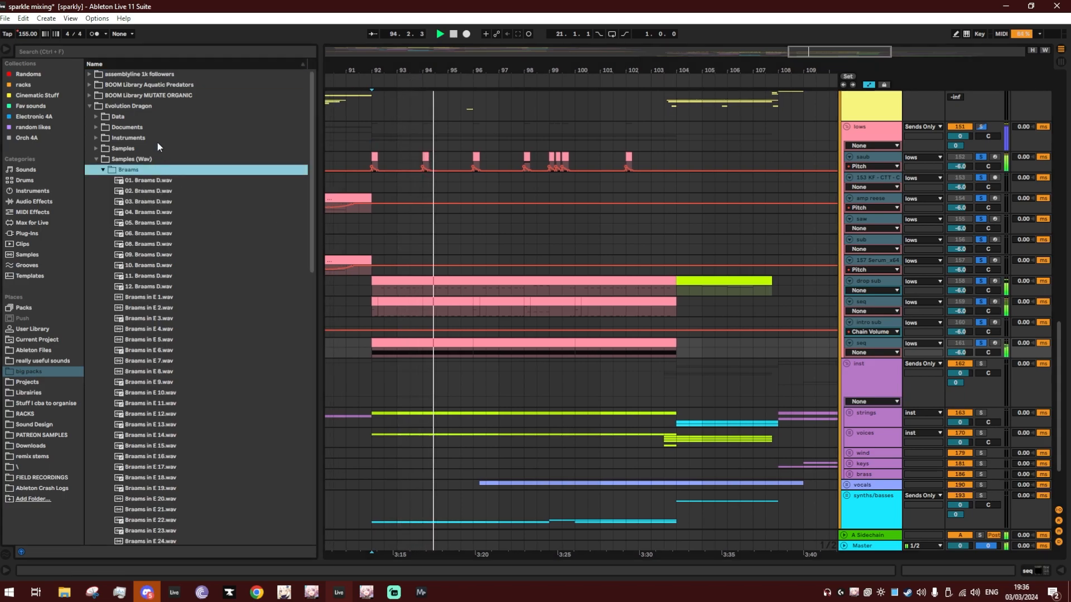
pyautogui.click(155, 105)
pyautogui.scroll(1, 375, 234)
pyautogui.scroll(4, 374, 229)
pyautogui.press('Left')
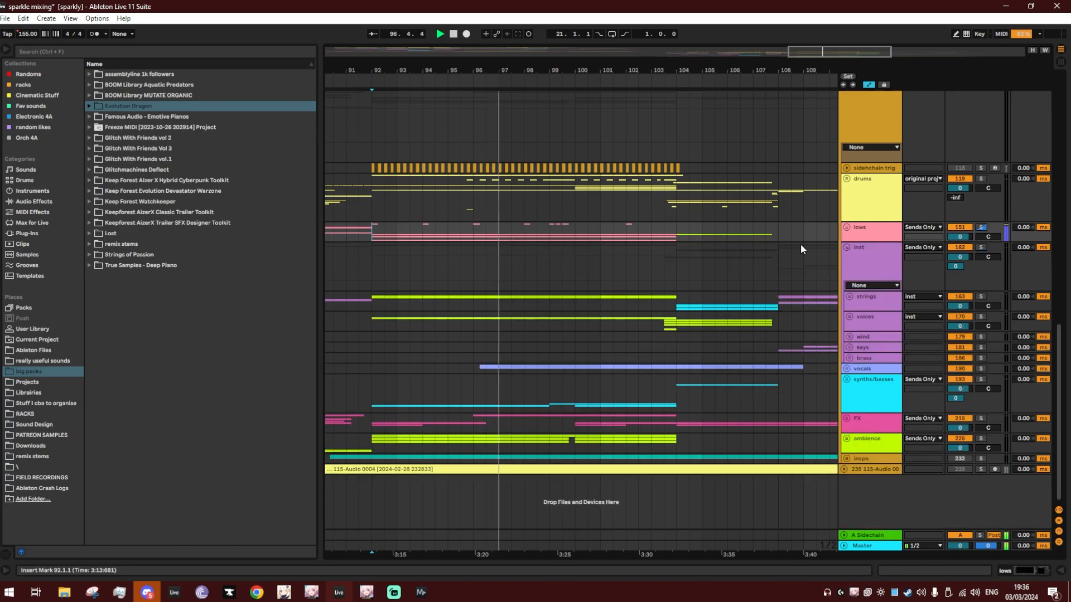
# Stop playback, unfold the strings group and solo the trem track with its bar 92 to 104 clip selected.
pyautogui.moveTo(619, 70); pyautogui.dragTo(591, 63)
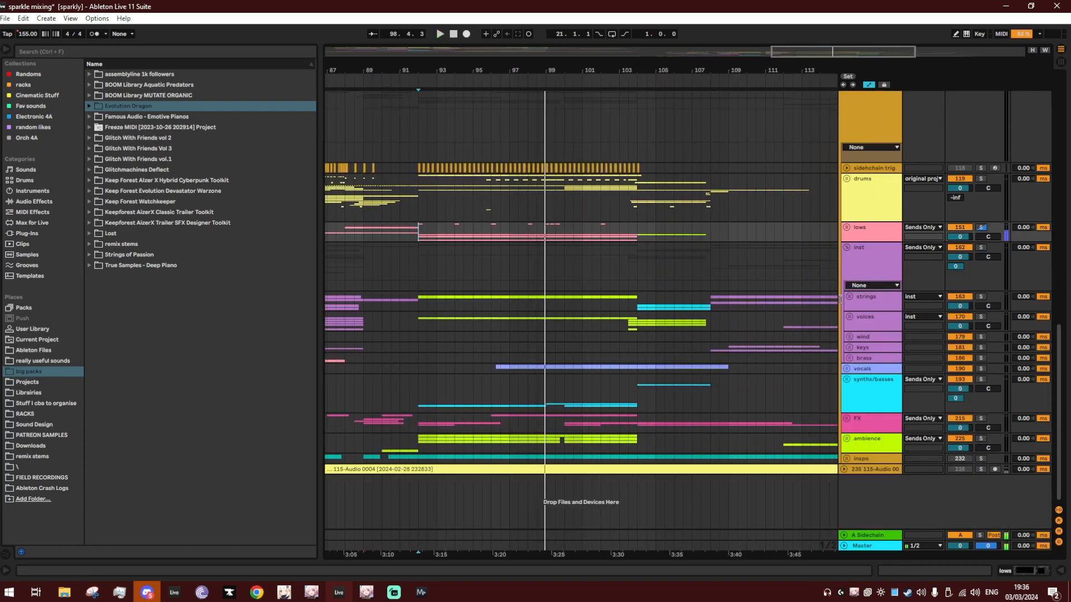
pyautogui.click(423, 302)
pyautogui.press('space')
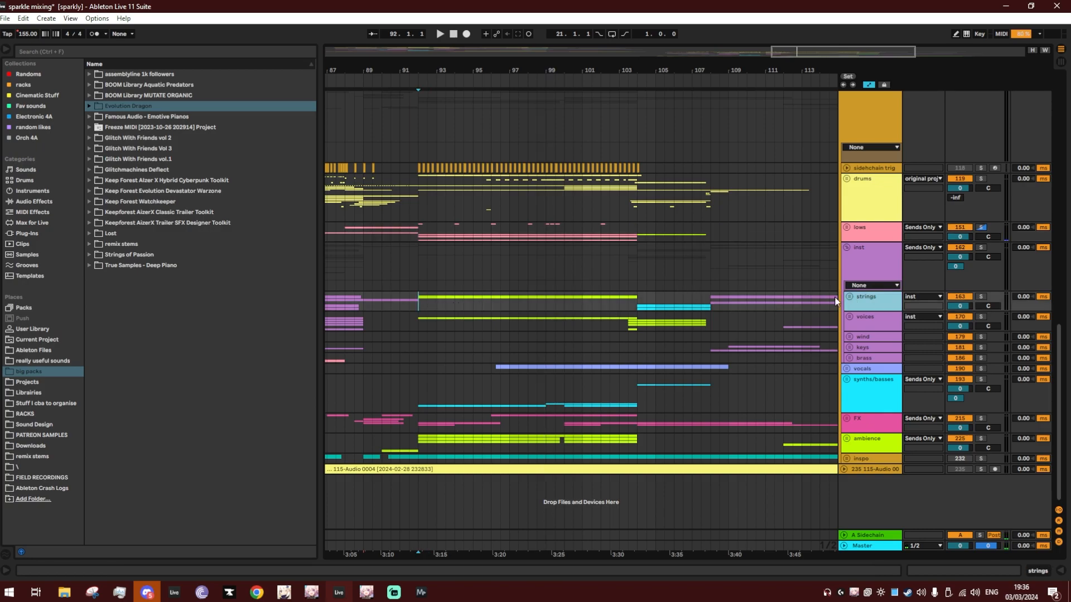
pyautogui.click(849, 297)
pyautogui.scroll(-3, 558, 279)
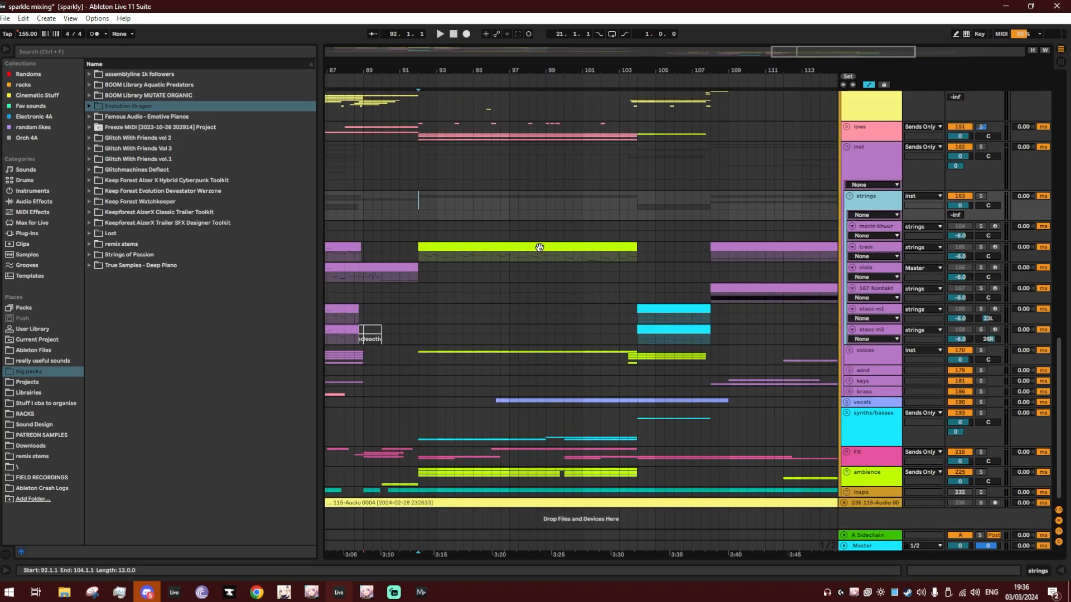
pyautogui.click(638, 251)
pyautogui.click(977, 247)
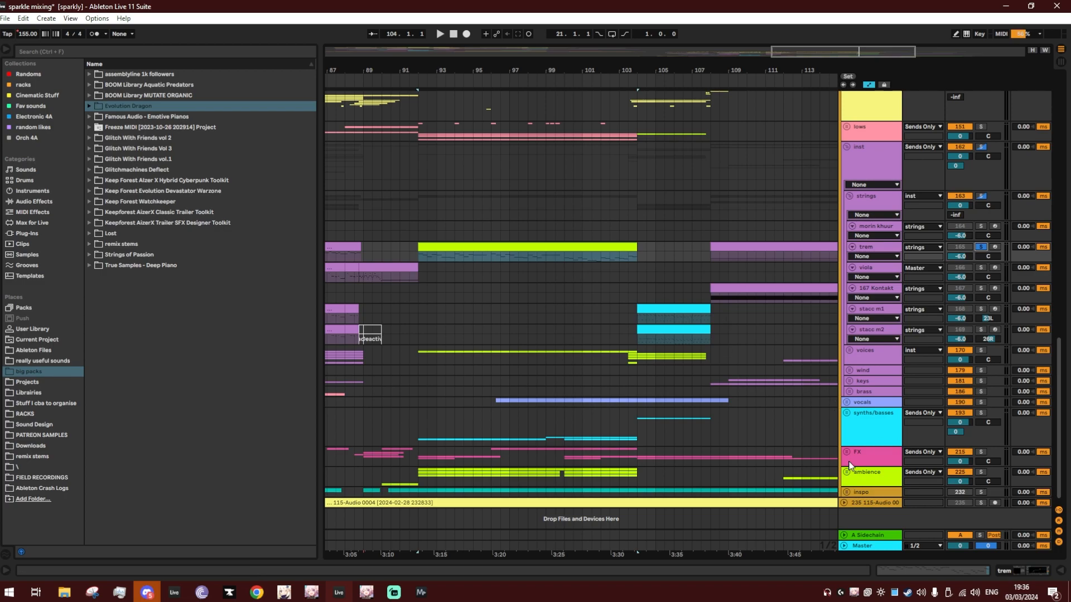
# Solo the original Sparkle Trailer reference track and play its section from bar 92 for comparison.
pyautogui.scroll(5, 825, 418)
pyautogui.scroll(2, 791, 370)
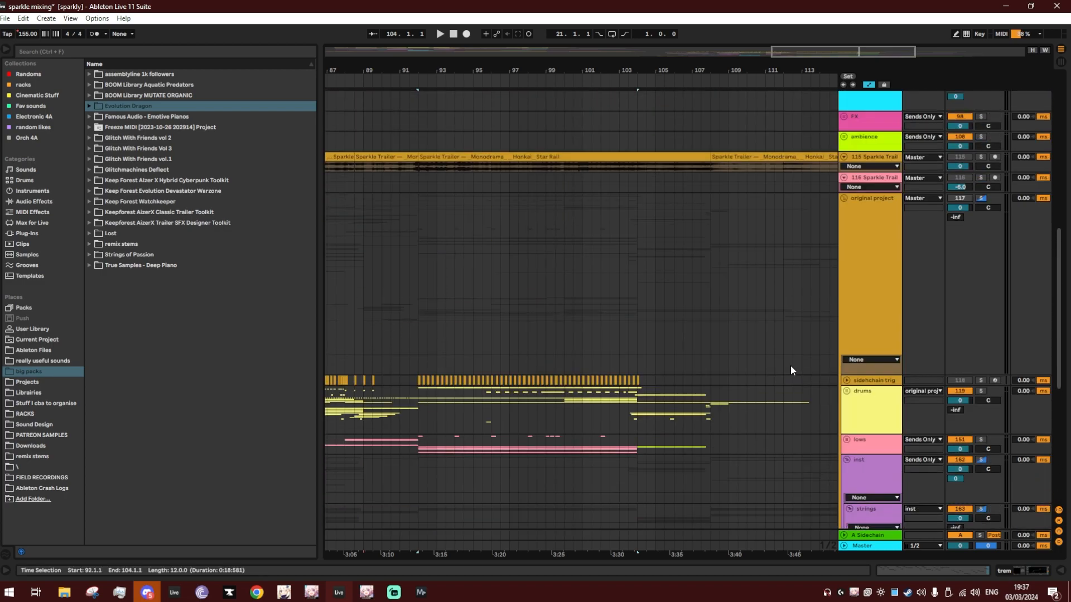
pyautogui.click(429, 156)
pyautogui.press('space')
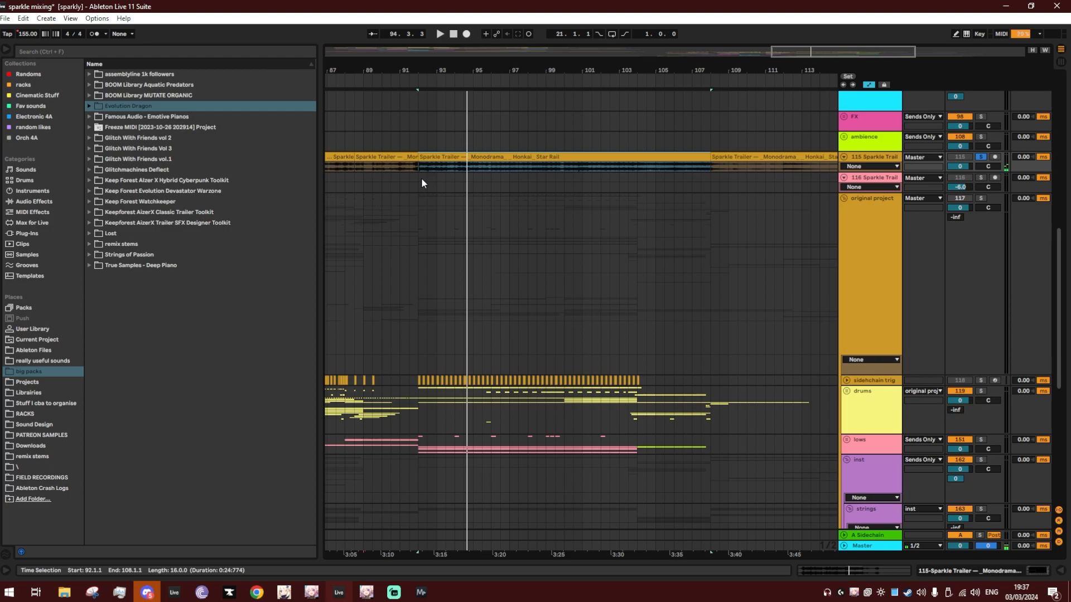
# Go back to the trem track in the strings group, solo it and play its clip from bar 92.
pyautogui.scroll(-5, 423, 192)
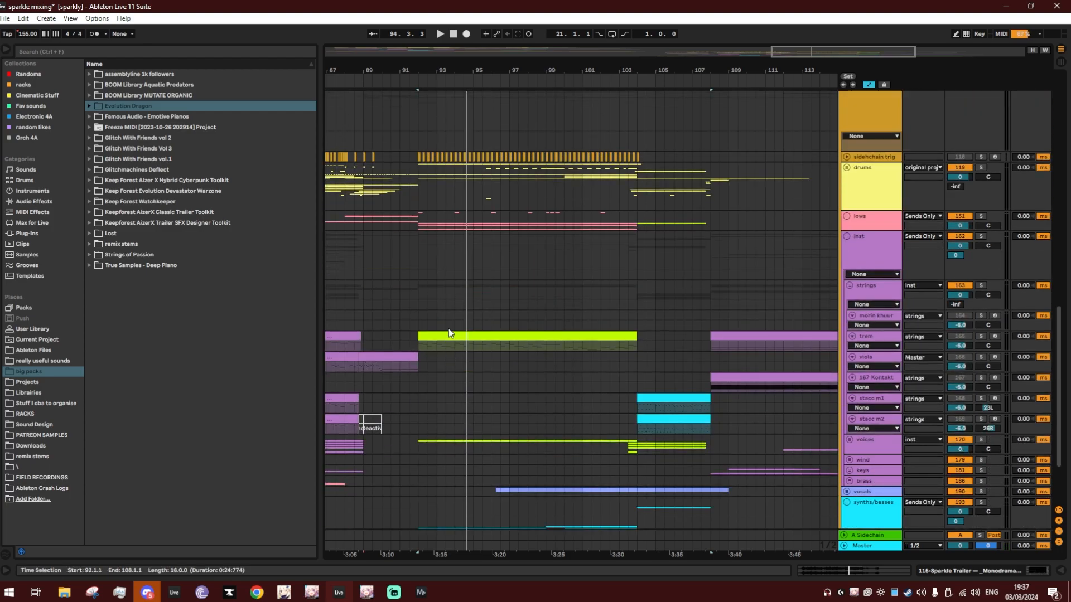
pyautogui.press('space')
pyautogui.click(473, 335)
pyautogui.click(980, 336)
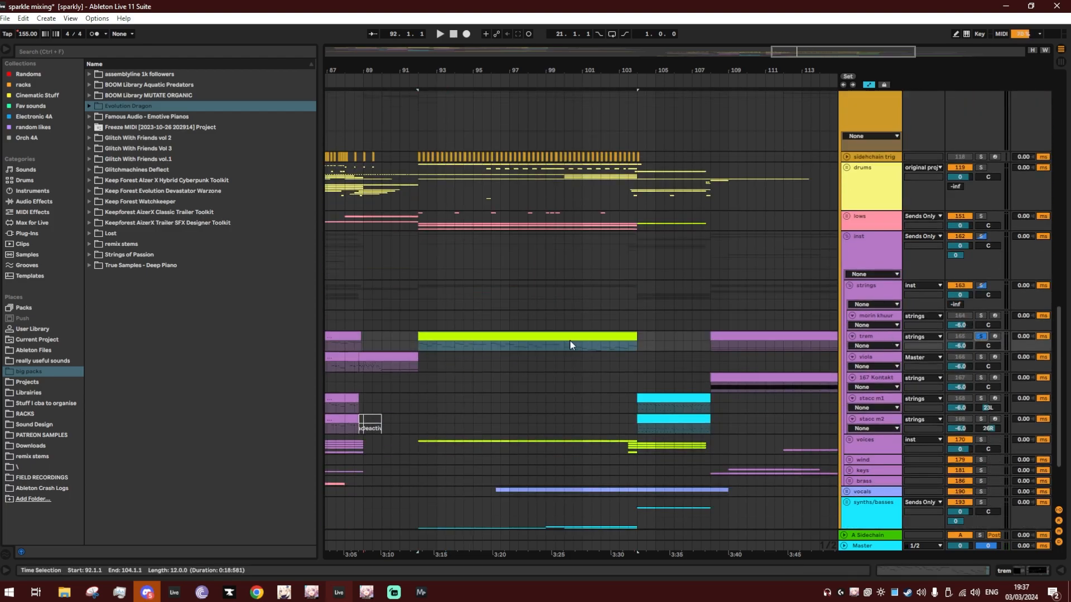
pyautogui.scroll(-3, 562, 337)
pyautogui.press('space')
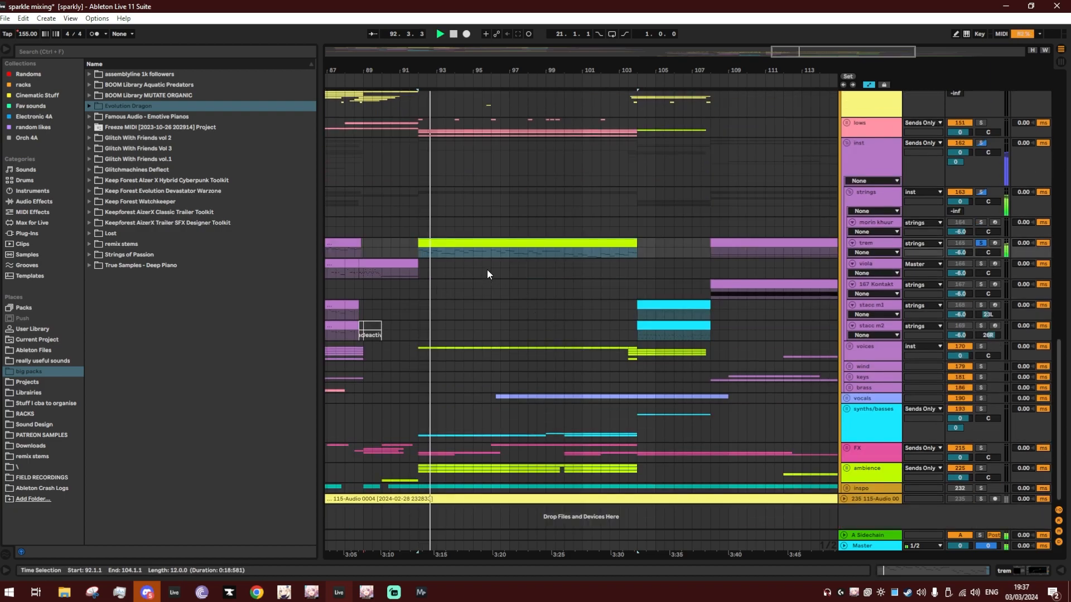
pyautogui.moveTo(559, 70)
pyautogui.mouseDown()
pyautogui.moveTo(559, 89)
pyautogui.moveTo(546, 86)
pyautogui.moveTo(560, 78)
pyautogui.mouseUp()
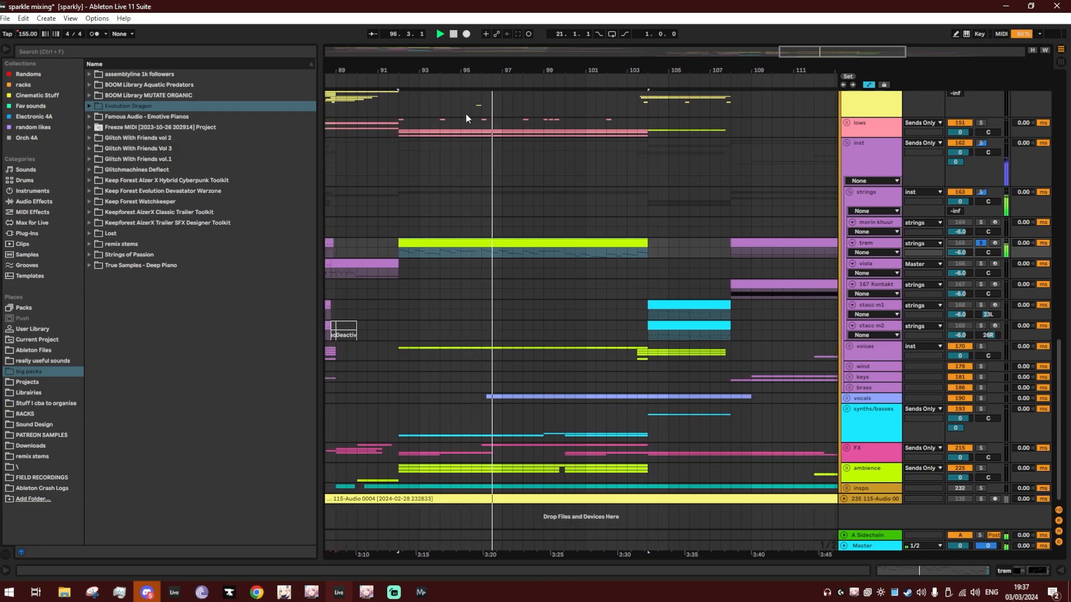
# Unfold the voices group, solo the legato oo track and play its bar 92 clip while viewing its Kontakt device chain.
pyautogui.click(850, 346)
pyautogui.scroll(-3, 691, 307)
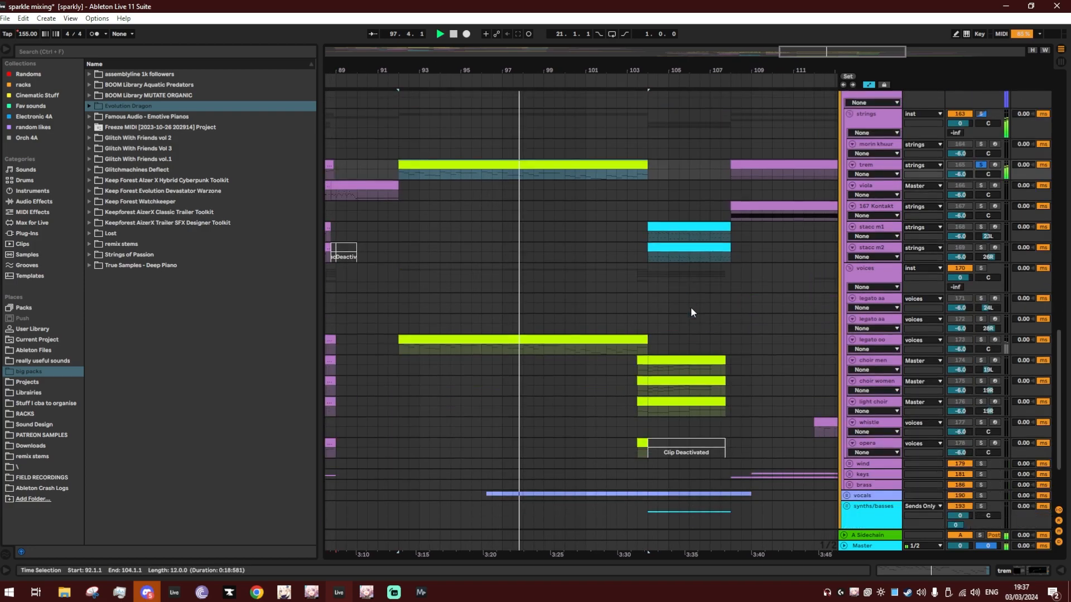
pyautogui.scroll(-1, 607, 329)
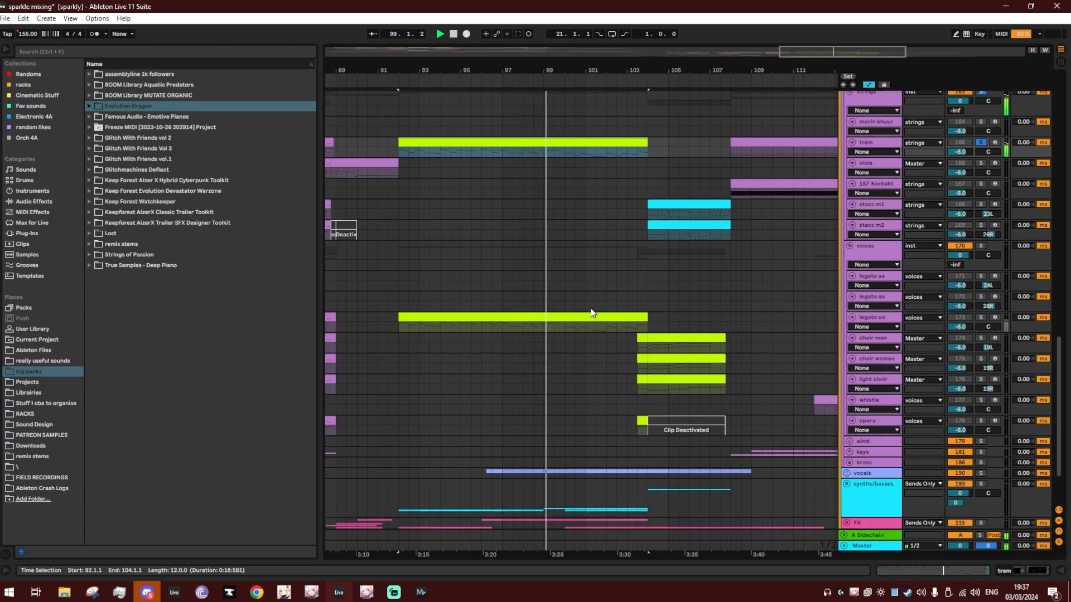
pyautogui.click(587, 317)
pyautogui.click(961, 323)
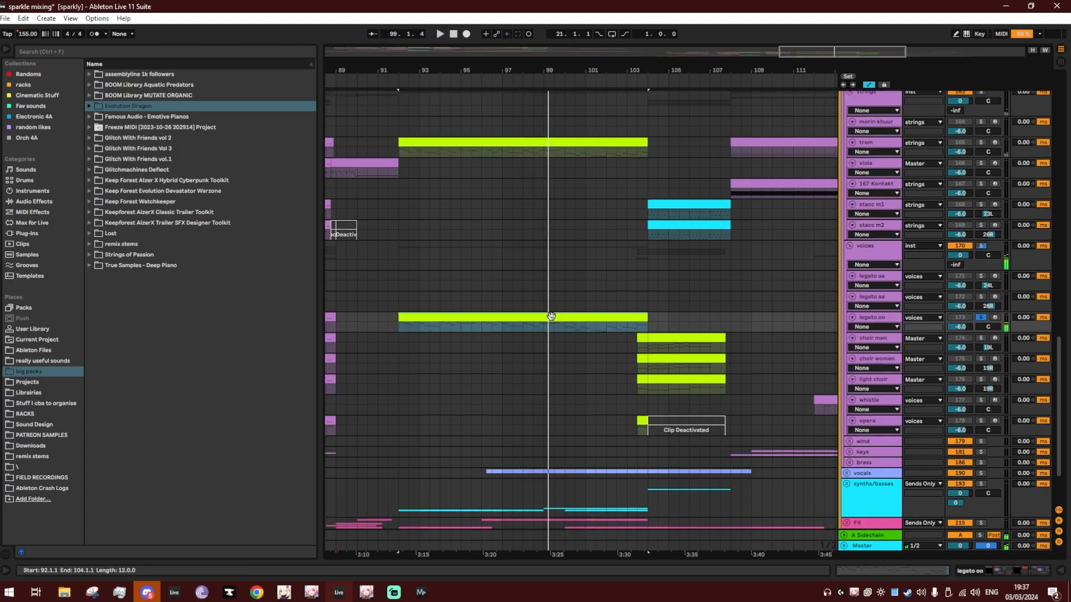
pyautogui.doubleClick(864, 319)
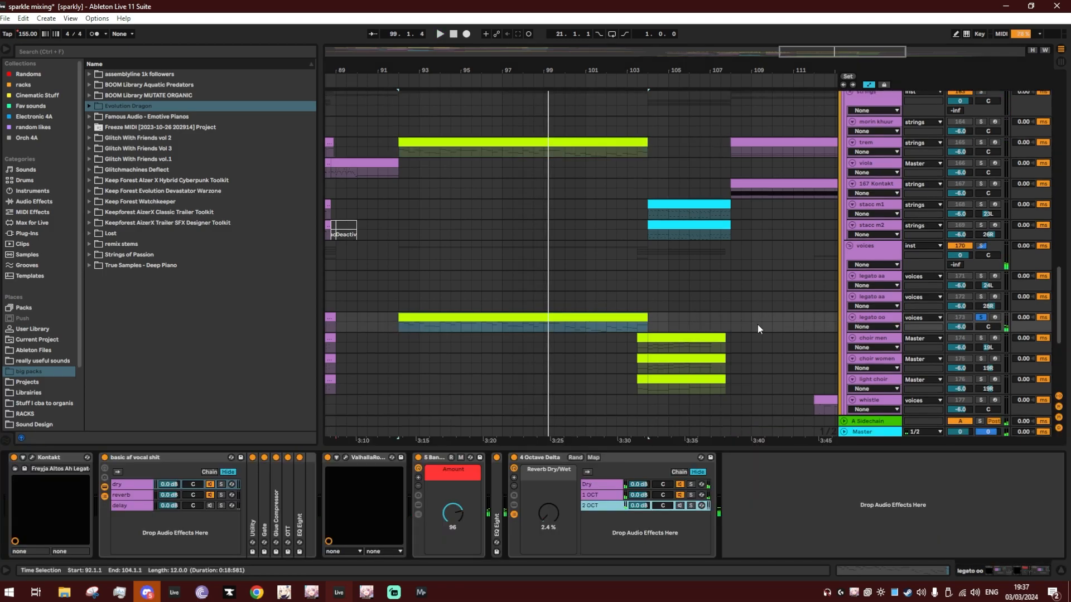
pyautogui.click(498, 320)
pyautogui.press('space')
pyautogui.hotkey('ctrl', 'alt', 'l')
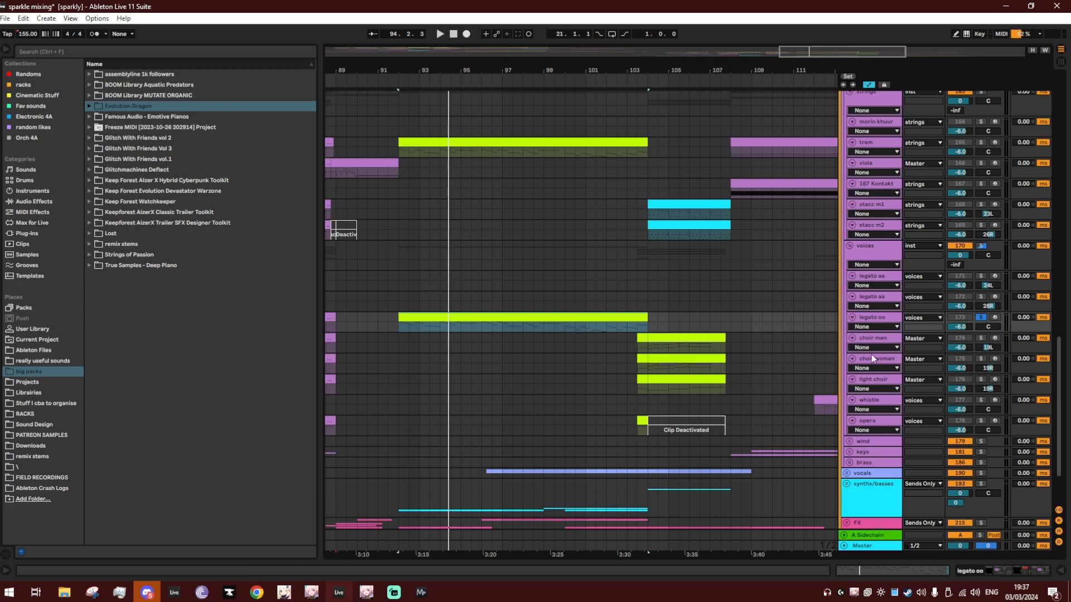
# Fold the voices group, unfold the synths/basses group and play the soloed 211 High Pulse track from bar 92.
pyautogui.click(850, 246)
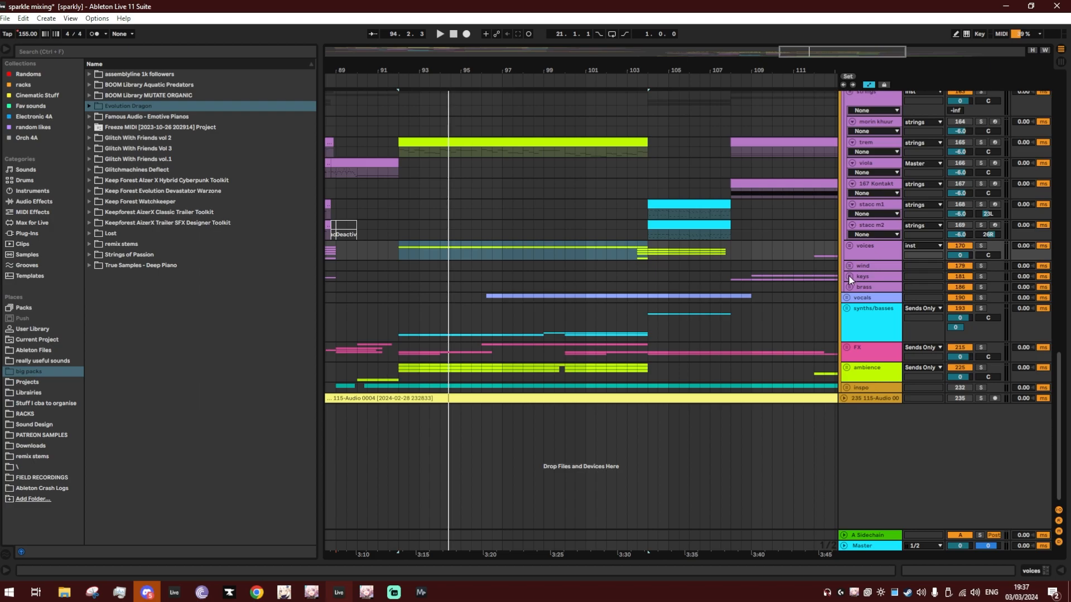
pyautogui.click(847, 309)
pyautogui.scroll(-8, 773, 371)
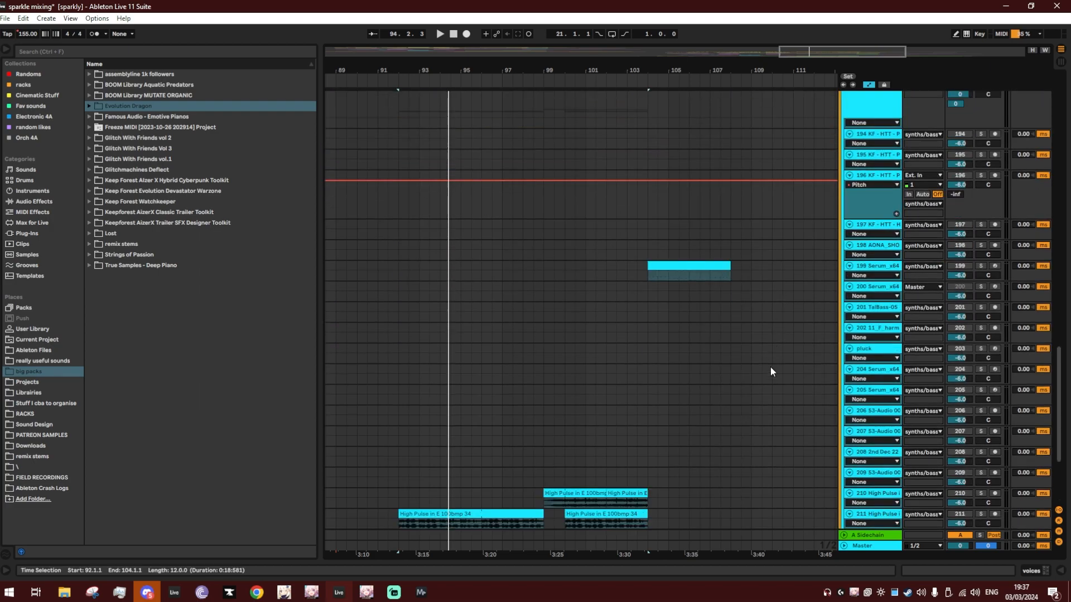
pyautogui.press('space')
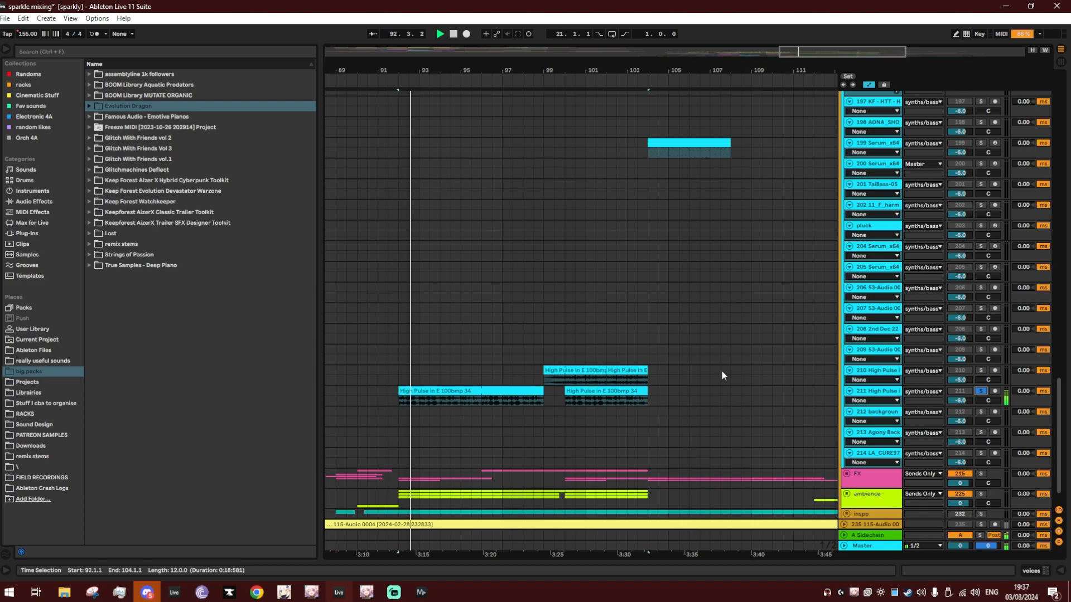
pyautogui.scroll(1, 588, 372)
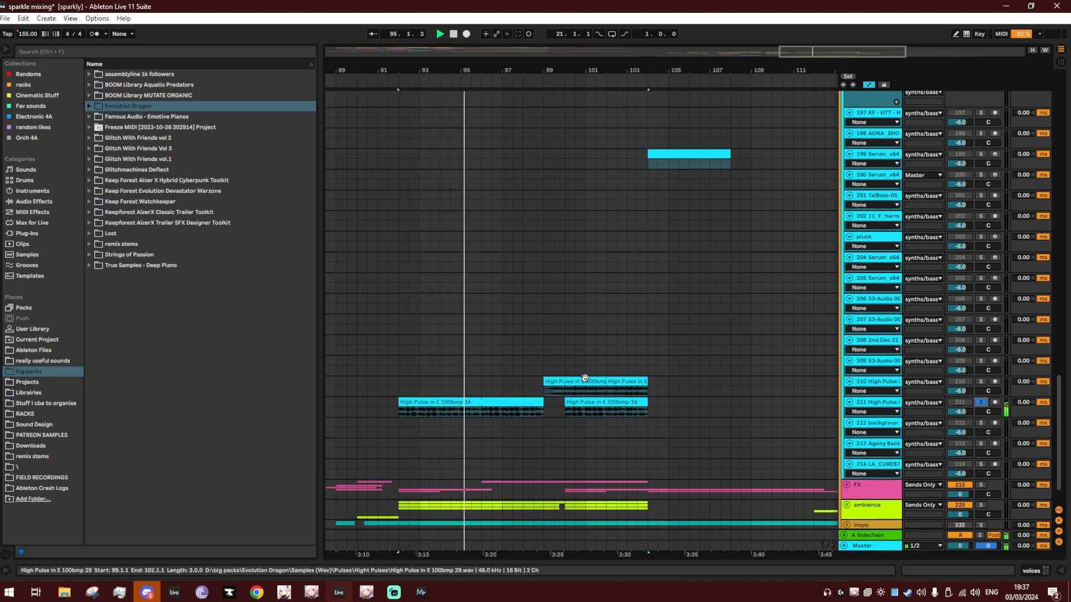
# Select the first 210 High Pulse clip at bar 99, solo its track and play it.
pyautogui.click(584, 377)
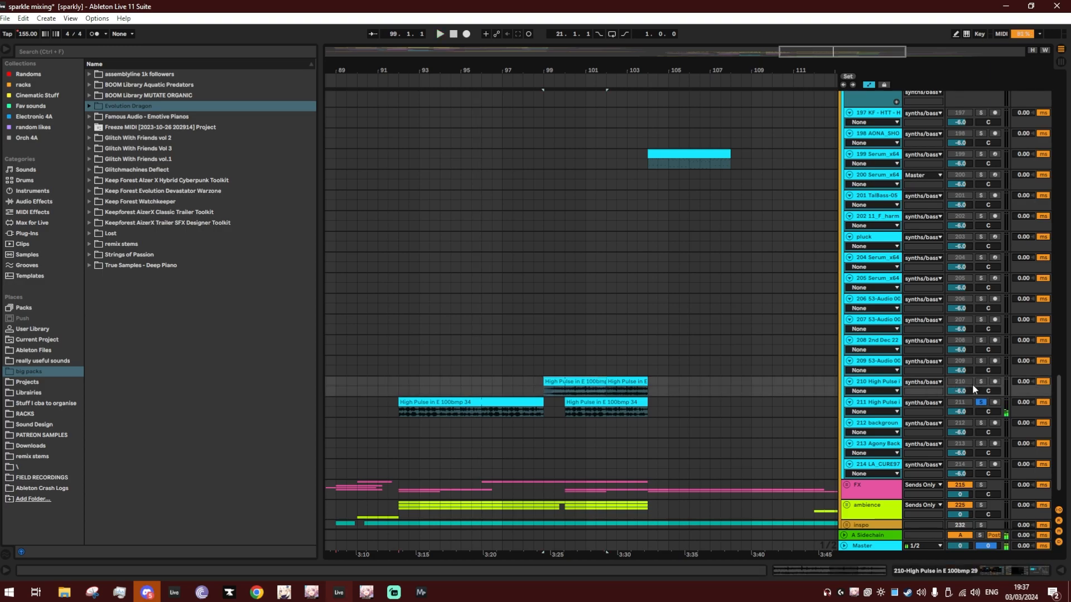
pyautogui.press('space')
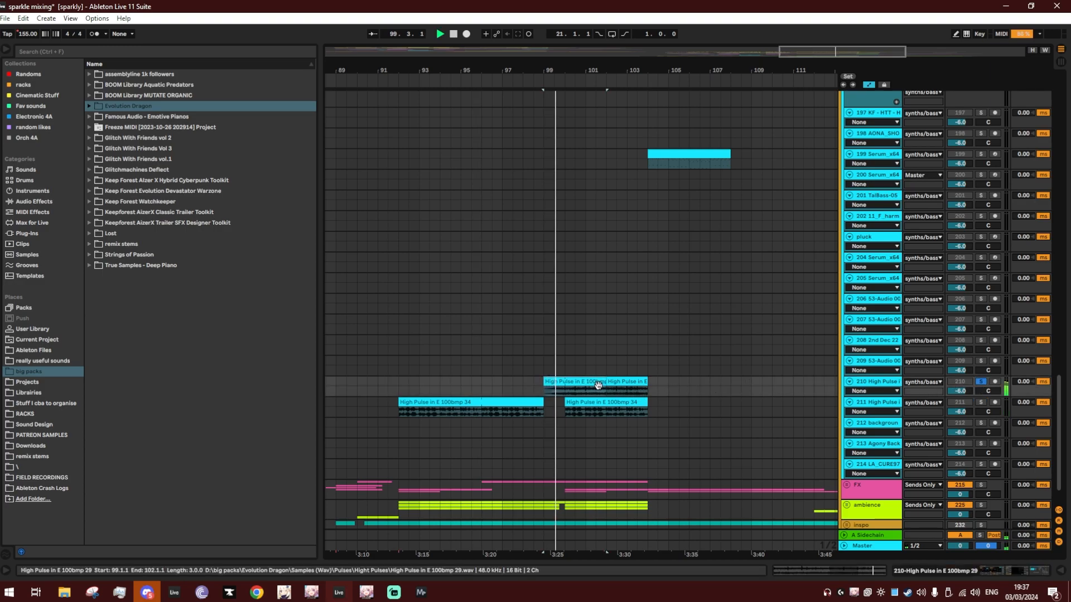
pyautogui.moveTo(579, 77); pyautogui.dragTo(593, 74)
pyautogui.scroll(-2, 591, 269)
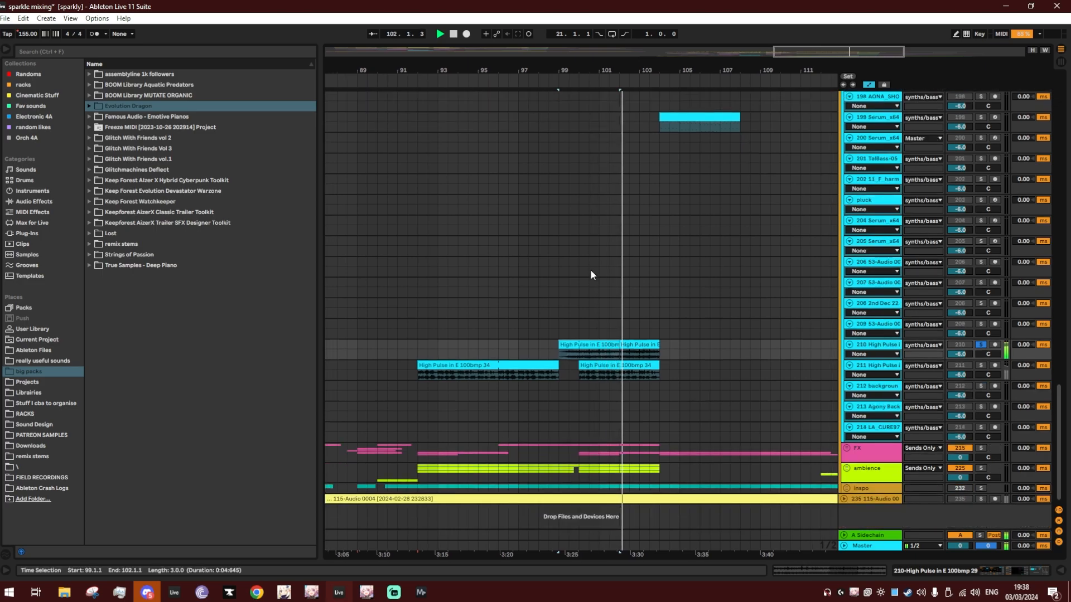
# Unfold the FX group, solo it instead of the High Pulse track and set the playback start at bar 92.
pyautogui.click(846, 448)
pyautogui.scroll(-10, 590, 374)
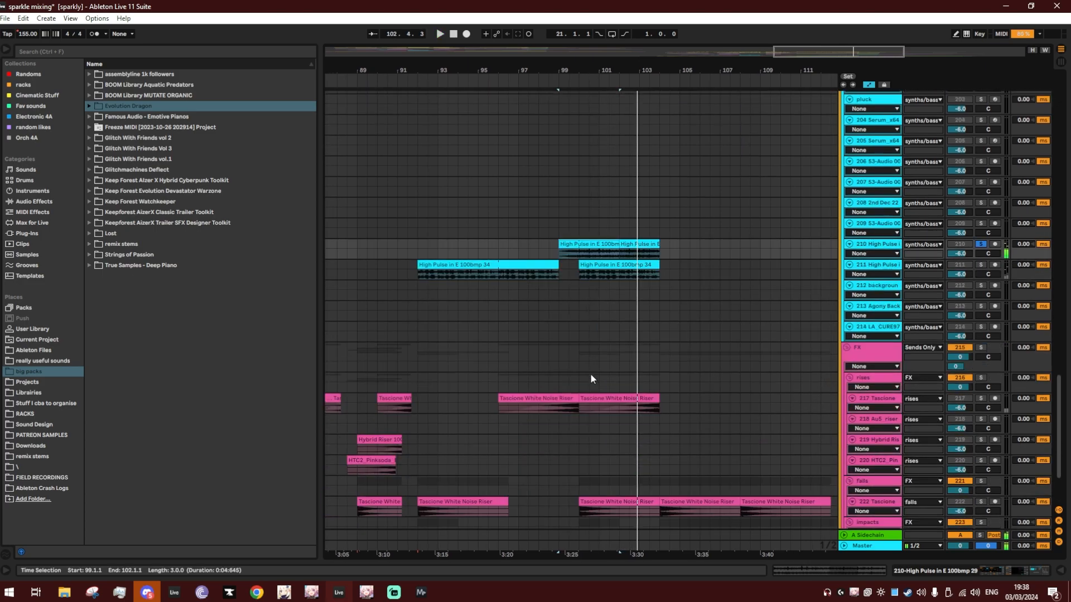
pyautogui.click(981, 252)
pyautogui.press('space')
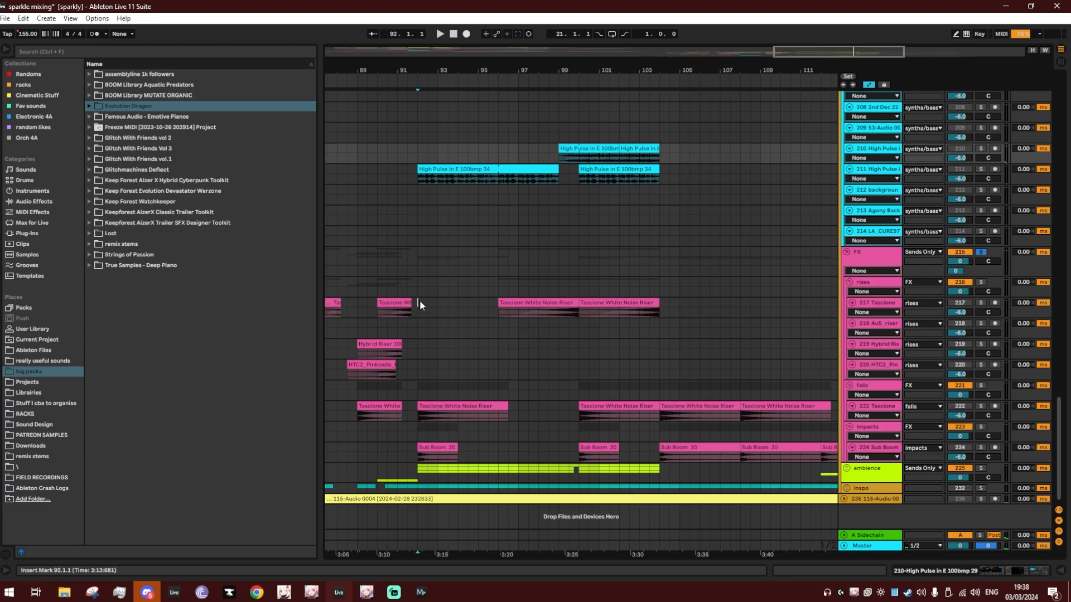
pyautogui.click(418, 412)
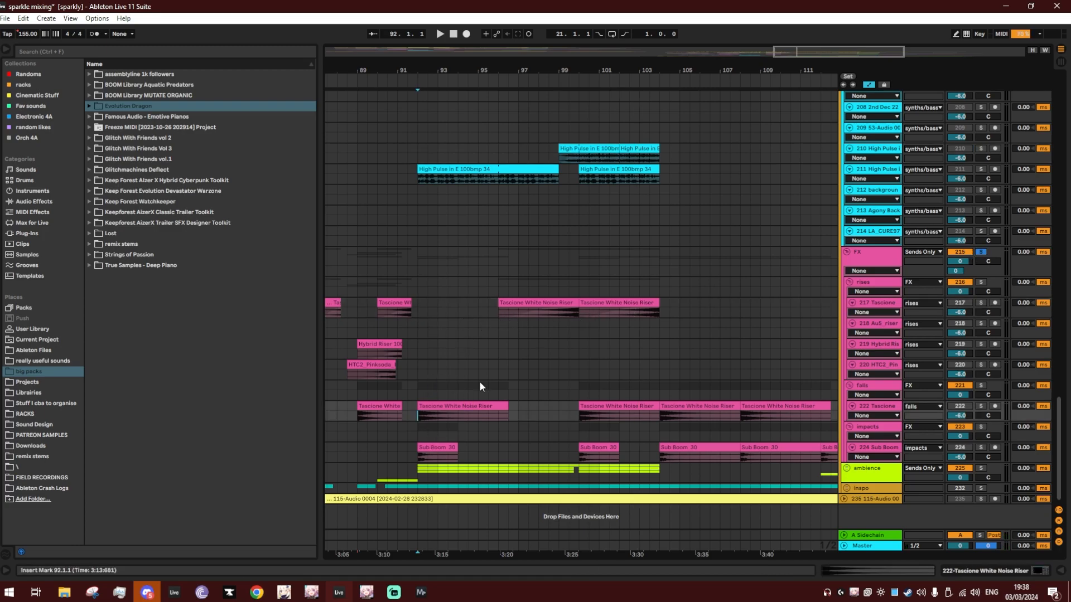
# Fold the FX group, unfold the ambience group and play the soloed 226 Serum clip from bar 92.
pyautogui.click(848, 252)
pyautogui.click(847, 273)
pyautogui.click(433, 307)
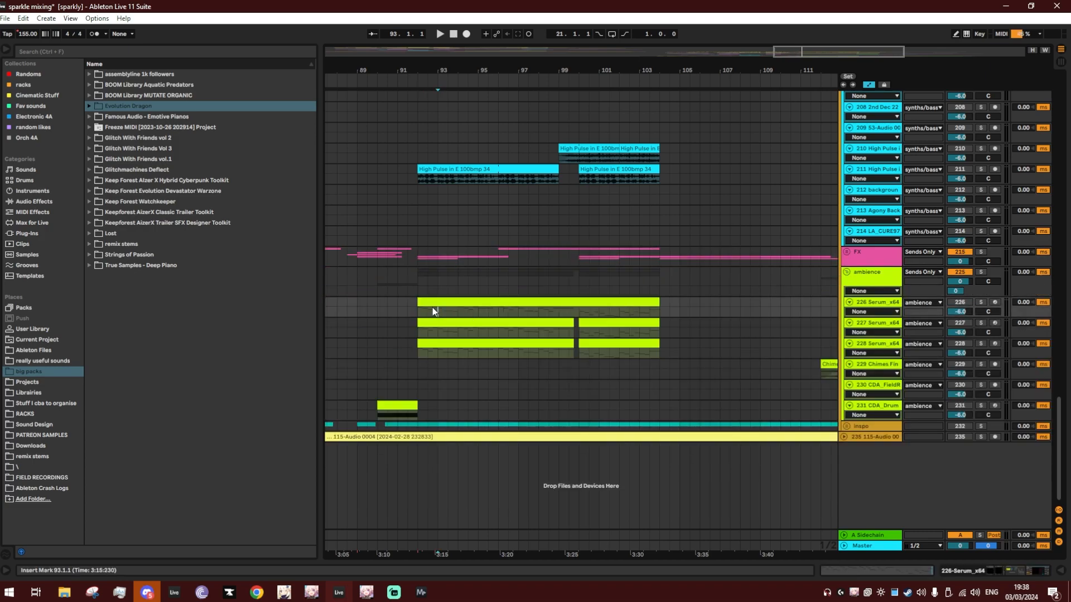
pyautogui.click(980, 307)
pyautogui.press('space')
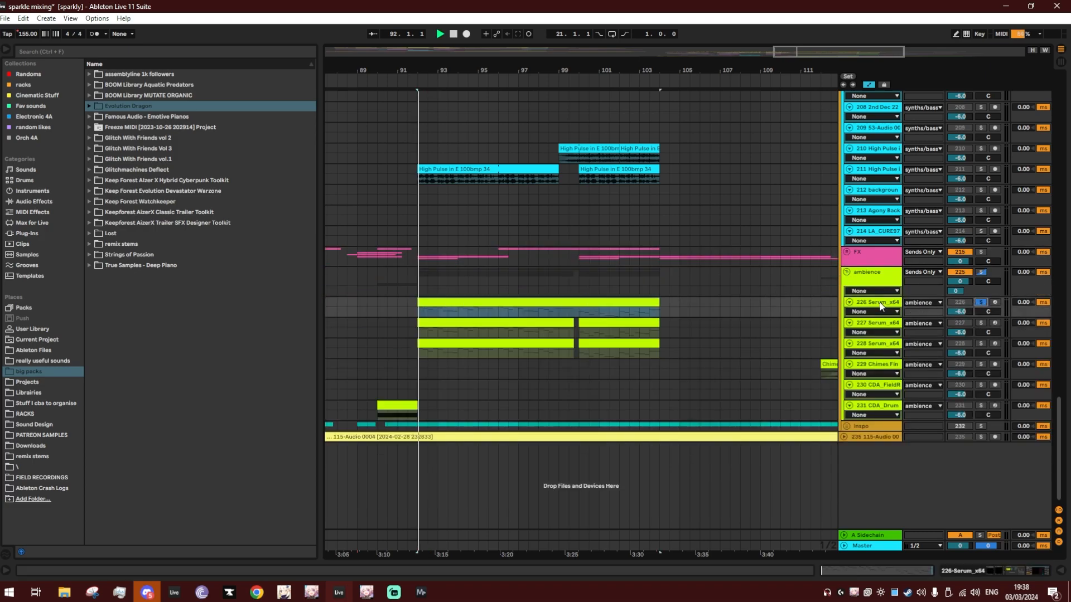
# Show the 226 Serum track's device chain, then collapse and bypass its ValhallaRoom, EQ Eight, Soothe2 Delta Process and AKVMA-MATATTA effects.
pyautogui.doubleClick(879, 302)
pyautogui.doubleClick(149, 460)
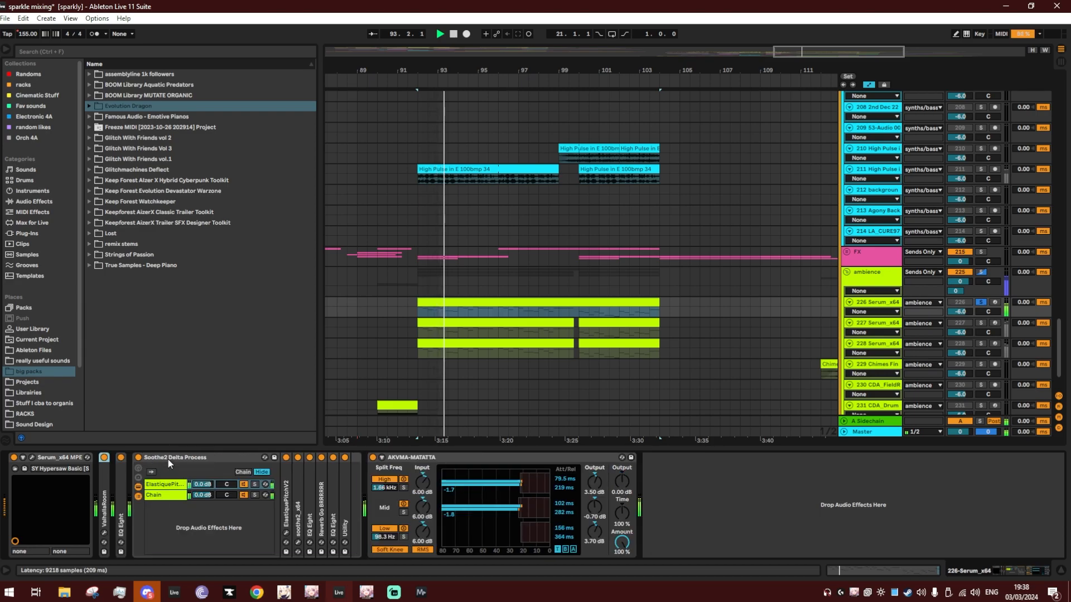
pyautogui.doubleClick(168, 460)
pyautogui.doubleClick(169, 459)
pyautogui.click(103, 494)
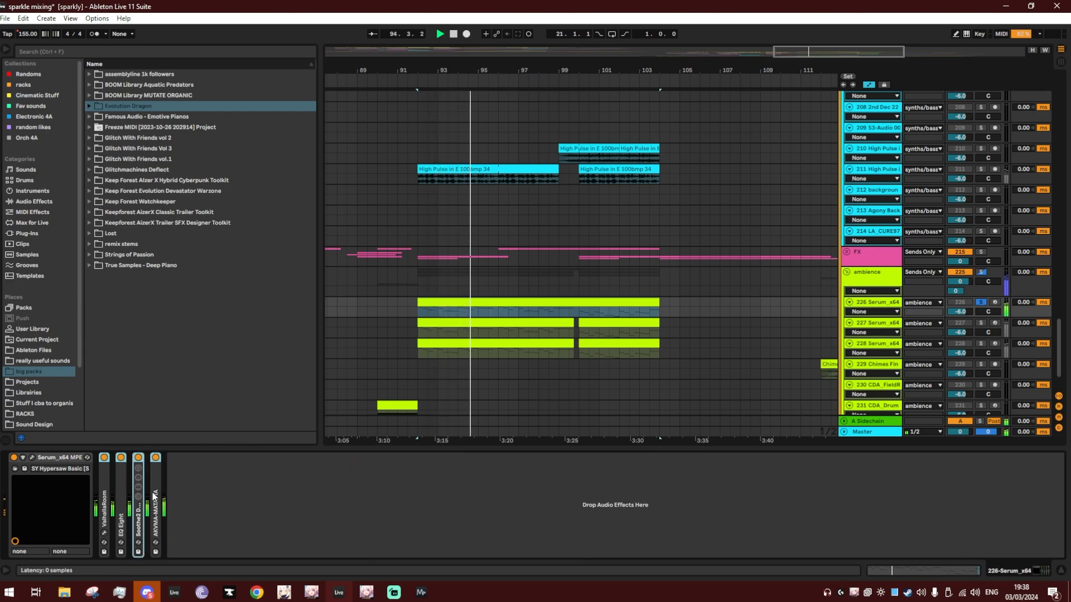
# Open Serum on the 226 track, examine the SY Hypersaw Basic preset's oscillator and FX pages, and close it.
pyautogui.click(33, 457)
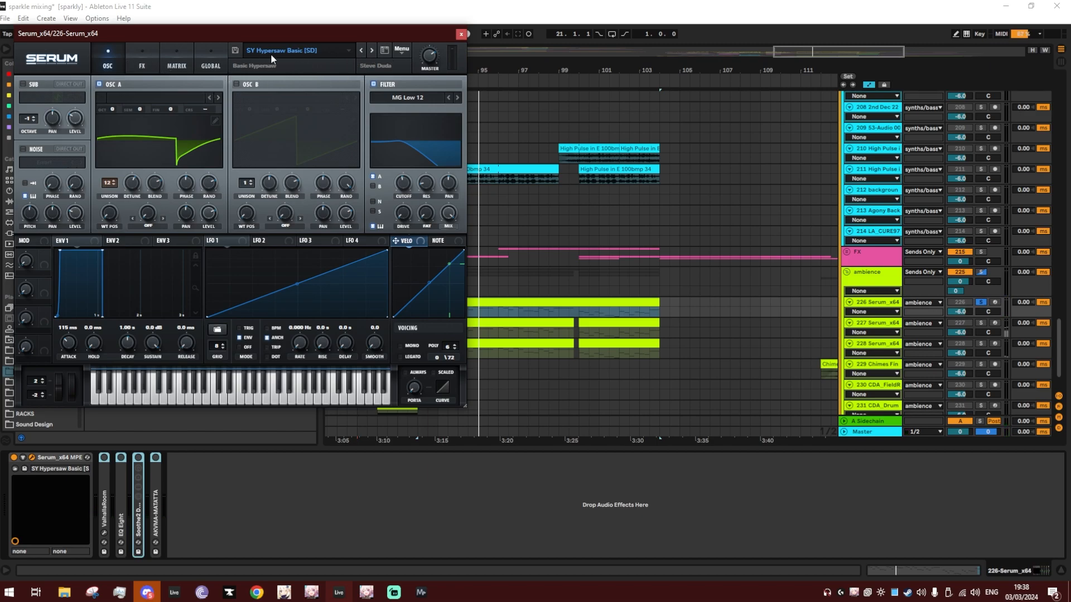
pyautogui.moveTo(213, 37); pyautogui.dragTo(208, 36)
pyautogui.click(128, 45)
pyautogui.click(115, 48)
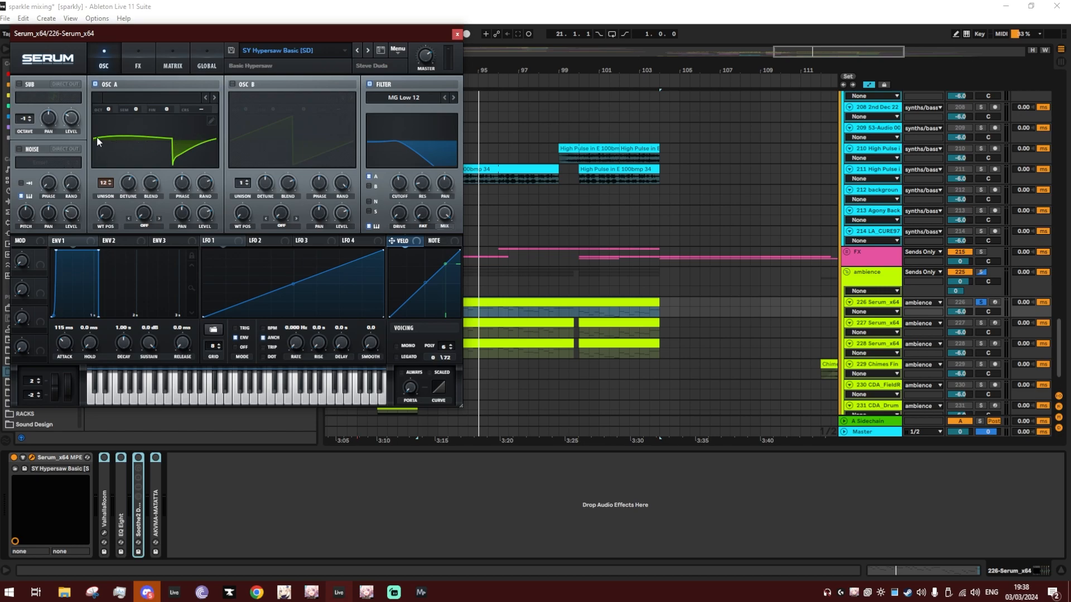
pyautogui.click(137, 67)
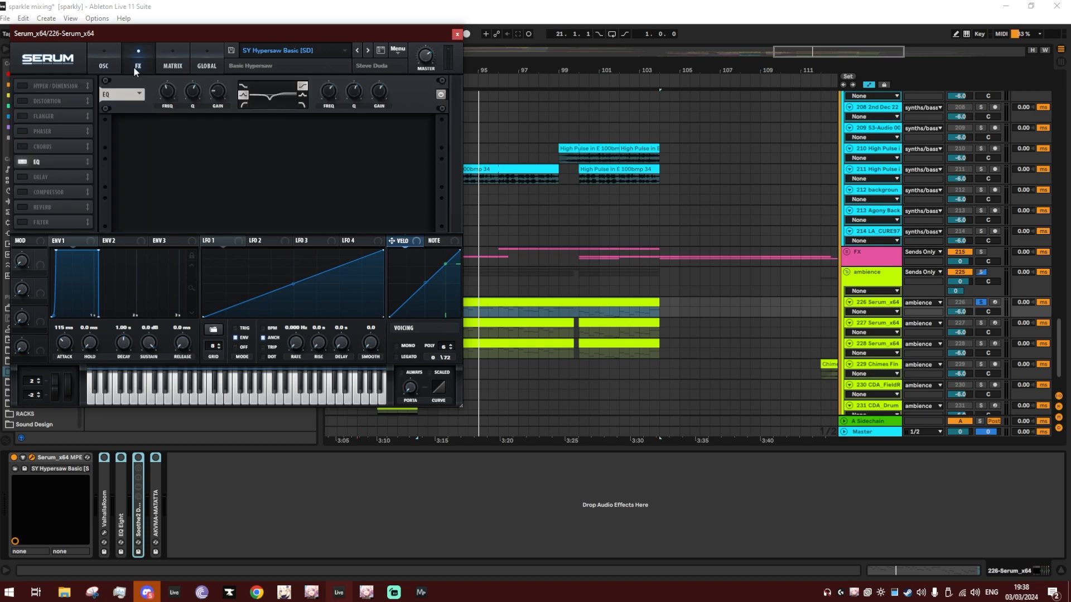
pyautogui.click(134, 57)
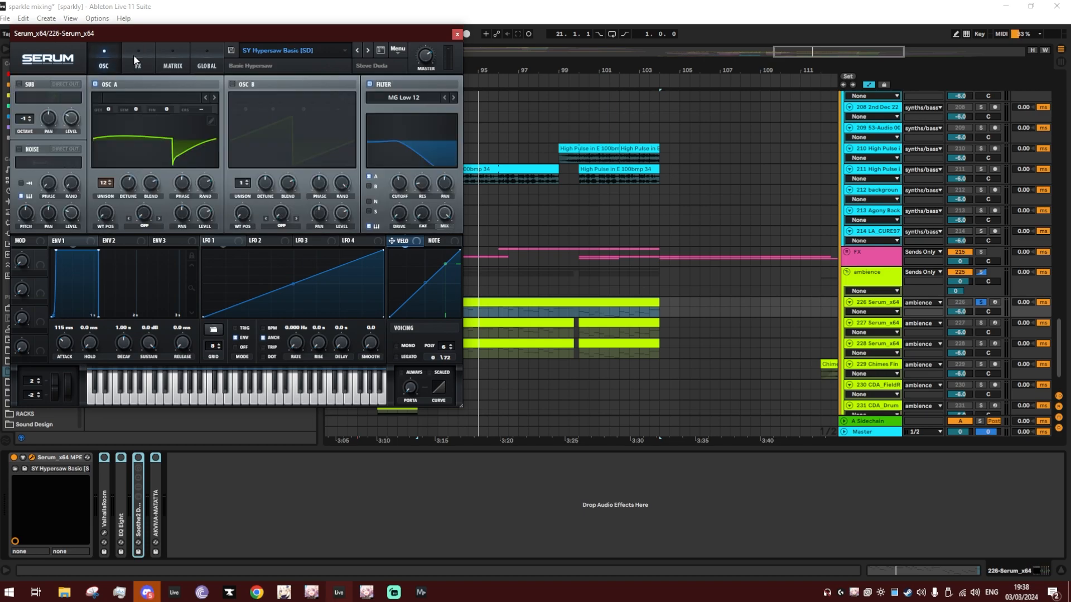
pyautogui.click(455, 35)
# Play the 226 Serum clip from bar 92 with ValhallaRoom active, then expand and re-enable EQ Eight.
pyautogui.press('space')
pyautogui.doubleClick(103, 468)
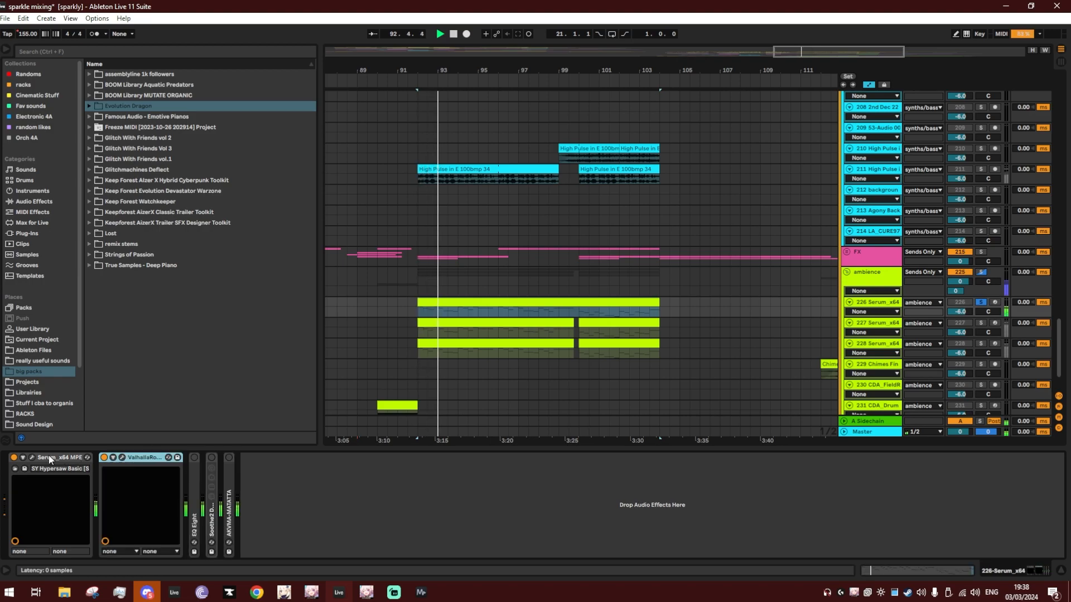
pyautogui.doubleClick(195, 480)
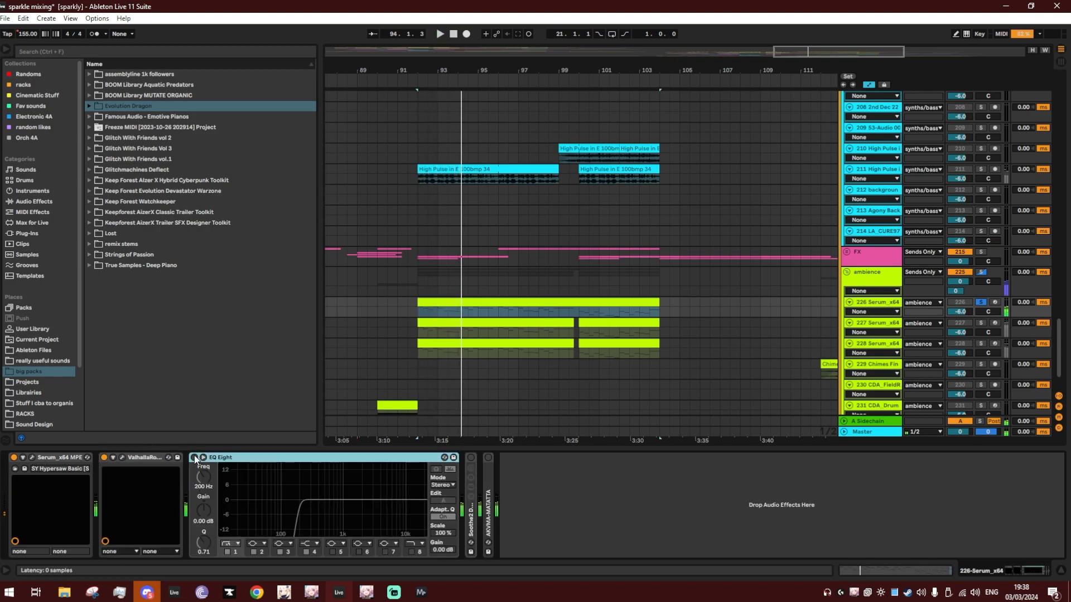
pyautogui.click(195, 458)
# Re-enable the Soothe2 Delta Process rack and then the AKVMA-MATATTA compressor, playing the 226 Serum clip with each.
pyautogui.doubleClick(273, 459)
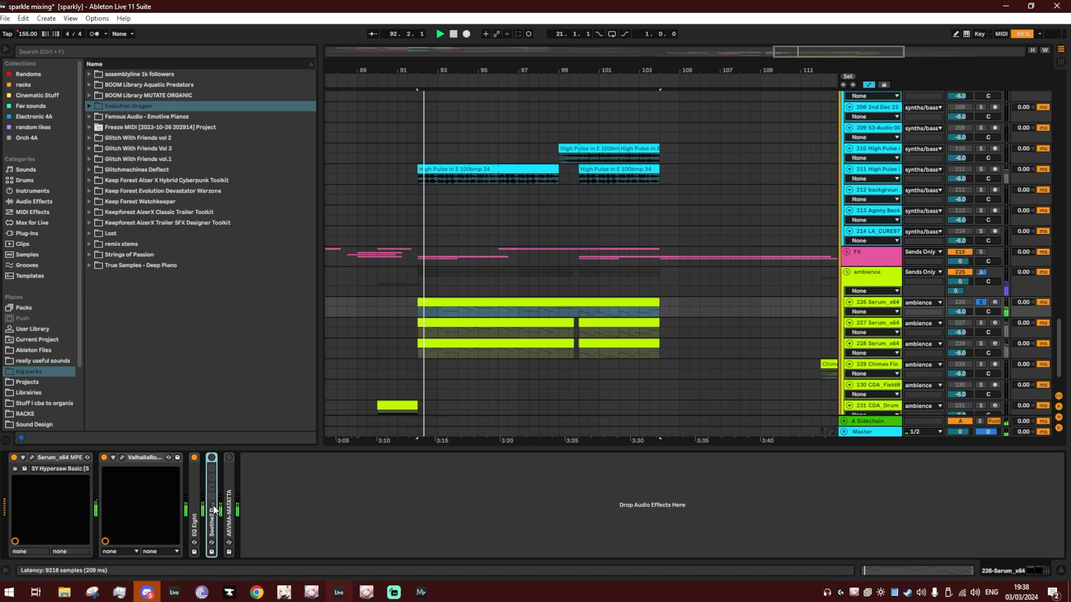
pyautogui.doubleClick(215, 466)
pyautogui.click(212, 457)
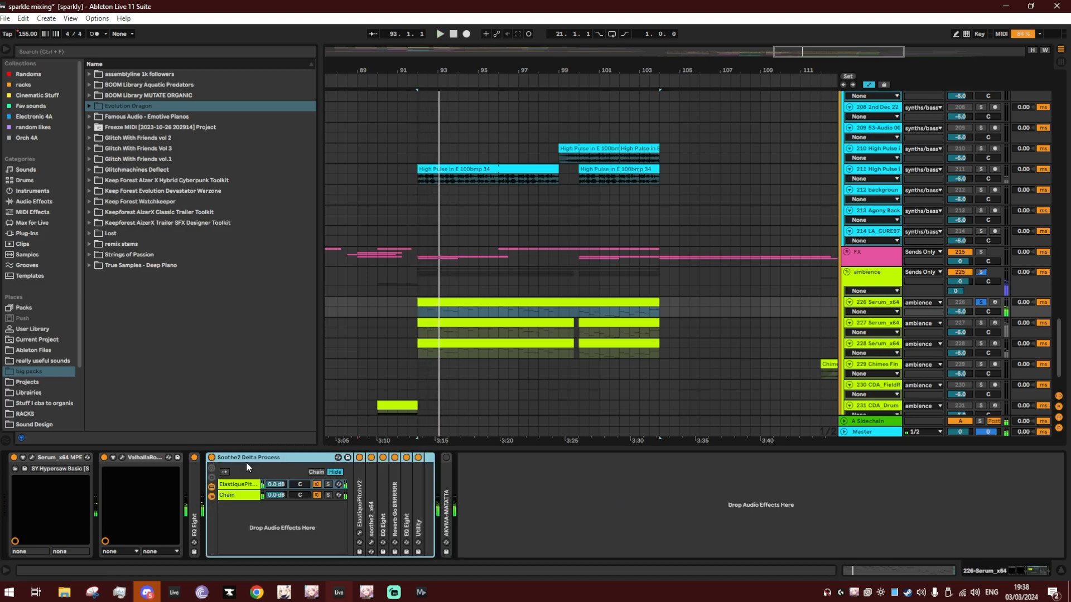
pyautogui.press('space')
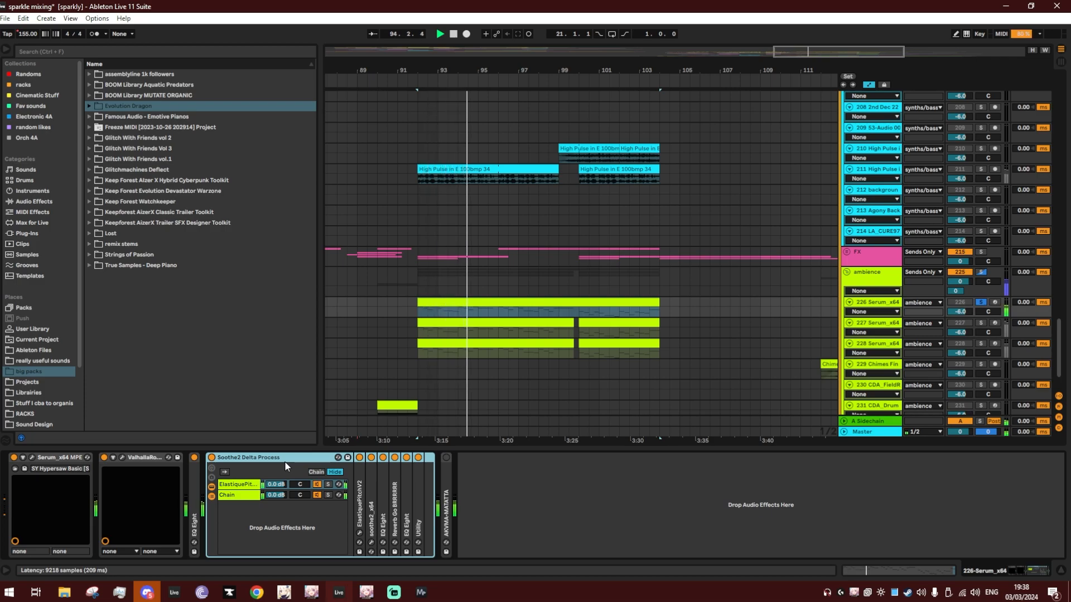
pyautogui.doubleClick(447, 475)
pyautogui.press('space')
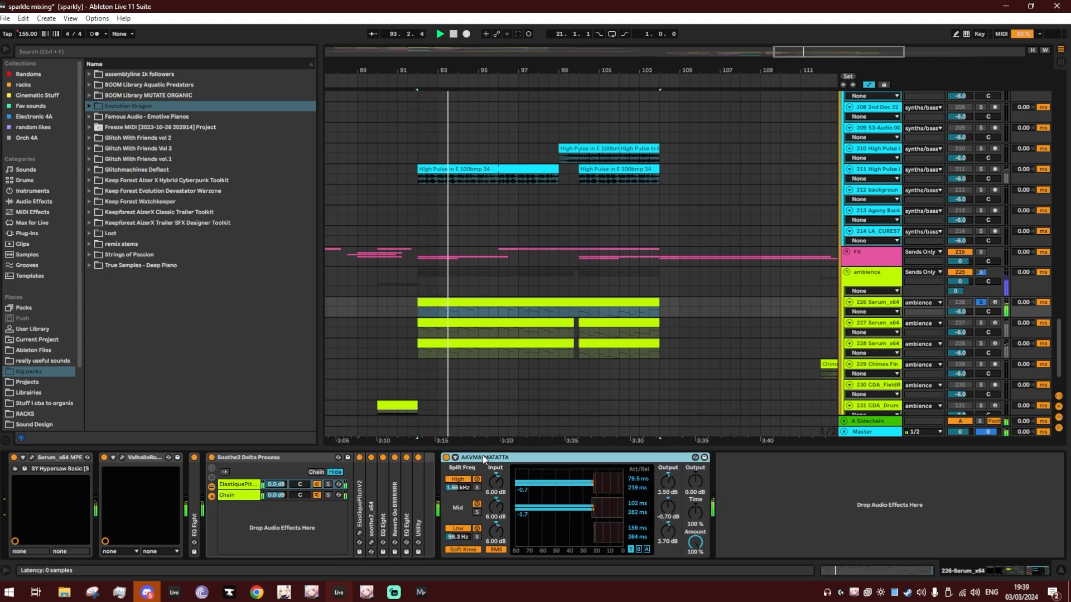
# Play the 227 Serum ambience track soloed from bar 92, then solo and select the 228 Serum track.
pyautogui.click(873, 324)
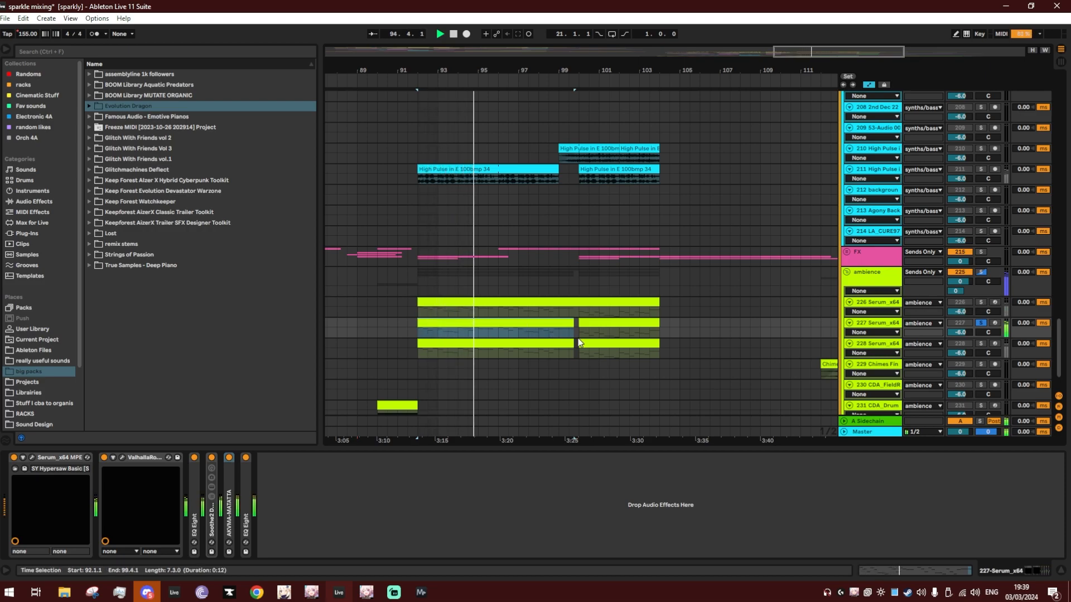
pyautogui.click(979, 343)
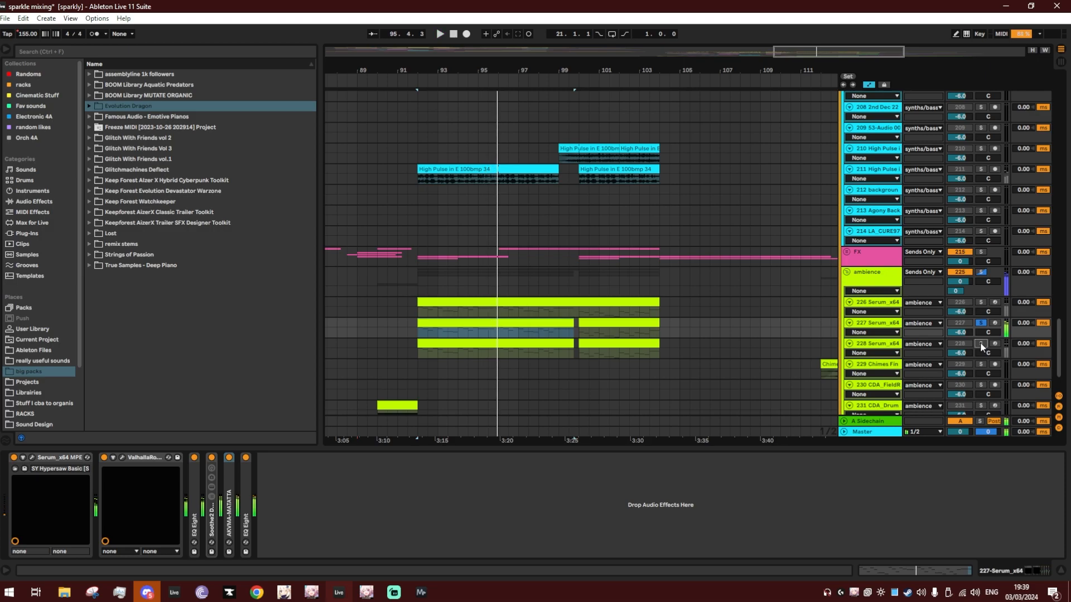
pyautogui.click(869, 342)
# Collapse and bypass the EQ Eight and AKVMA-MATATTA effects on the 228 Serum track.
pyautogui.doubleClick(178, 453)
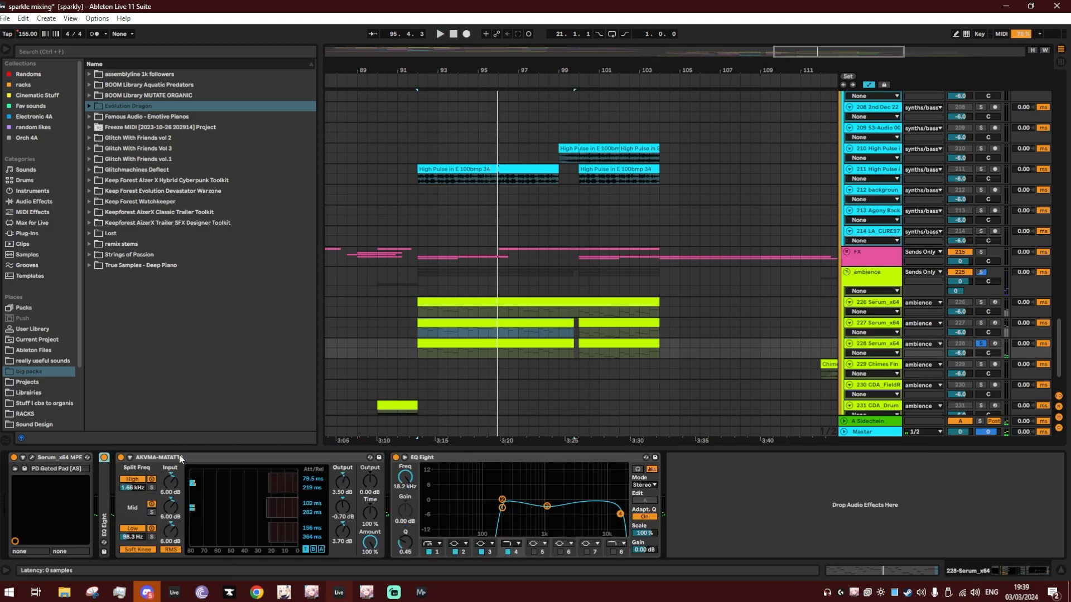
pyautogui.doubleClick(179, 454)
pyautogui.doubleClick(179, 454)
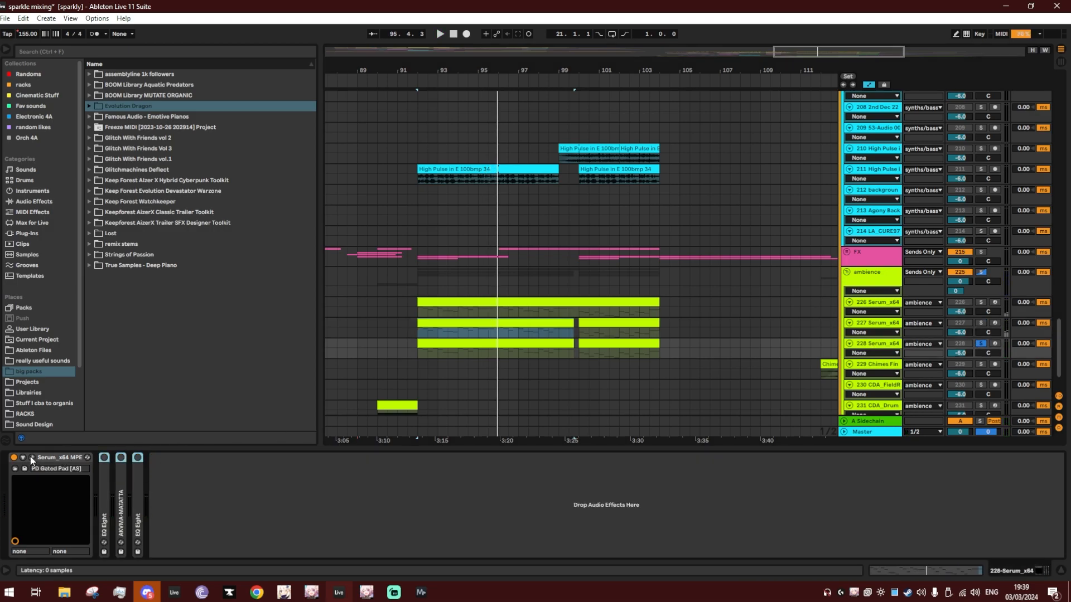
# Open Serum on the 228 track and switch off the PD Gated Pad preset's Hyper/Dimension, Delay, Reverb and EQ effects.
pyautogui.click(32, 458)
pyautogui.click(143, 83)
pyautogui.click(29, 120)
pyautogui.click(27, 150)
pyautogui.click(27, 150)
pyautogui.click(27, 149)
pyautogui.click(28, 134)
pyautogui.click(27, 104)
# Play the dry PD Gated Pad from bar 92 while viewing Serum's oscillator page, then return to its FX page.
pyautogui.press('space')
pyautogui.click(111, 78)
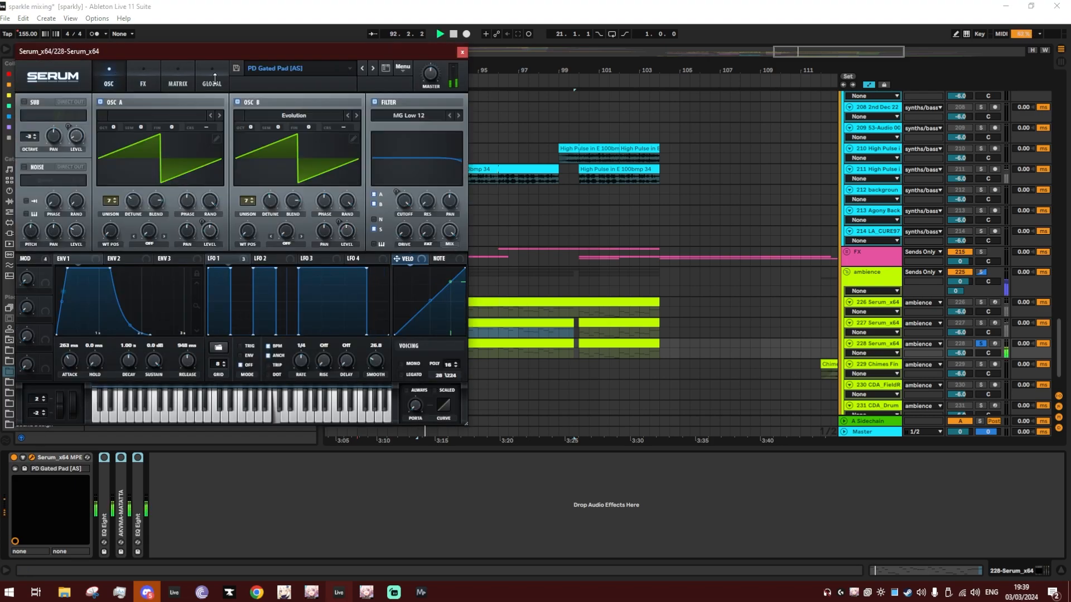
pyautogui.moveTo(409, 51); pyautogui.dragTo(397, 11)
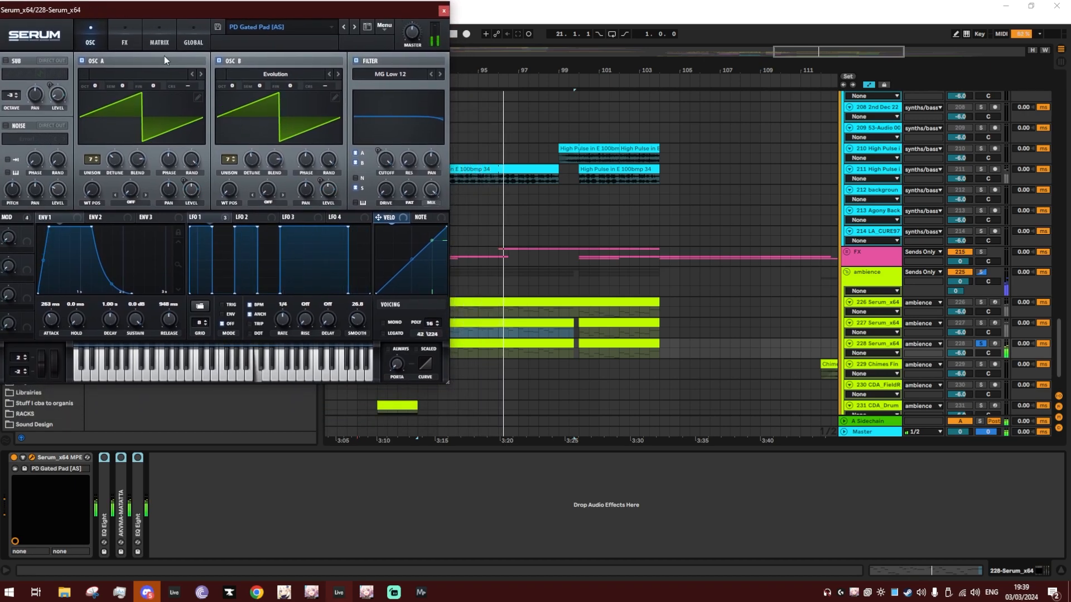
pyautogui.click(118, 39)
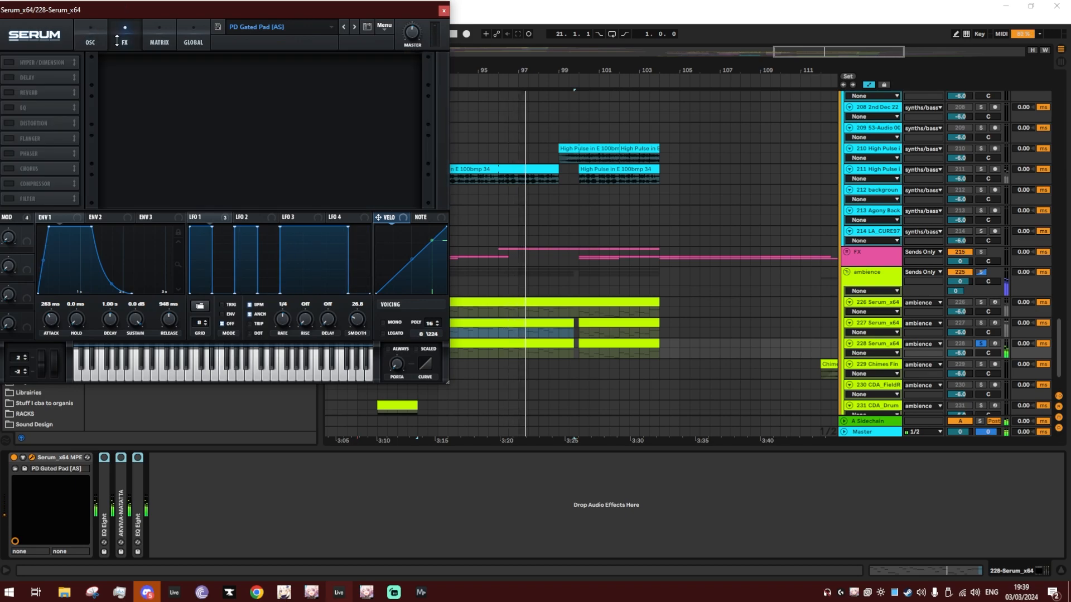
# Switch on Hyper/Dimension, Delay, Reverb and EQ in Serum's effects and play the 228 track from bar 92.
pyautogui.click(9, 63)
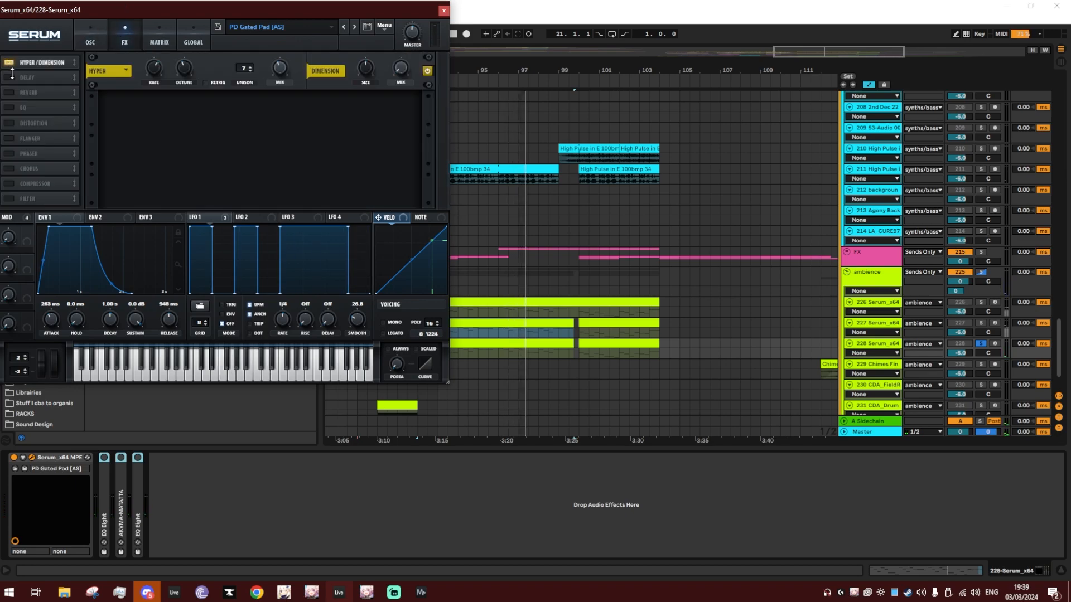
pyautogui.click(9, 77)
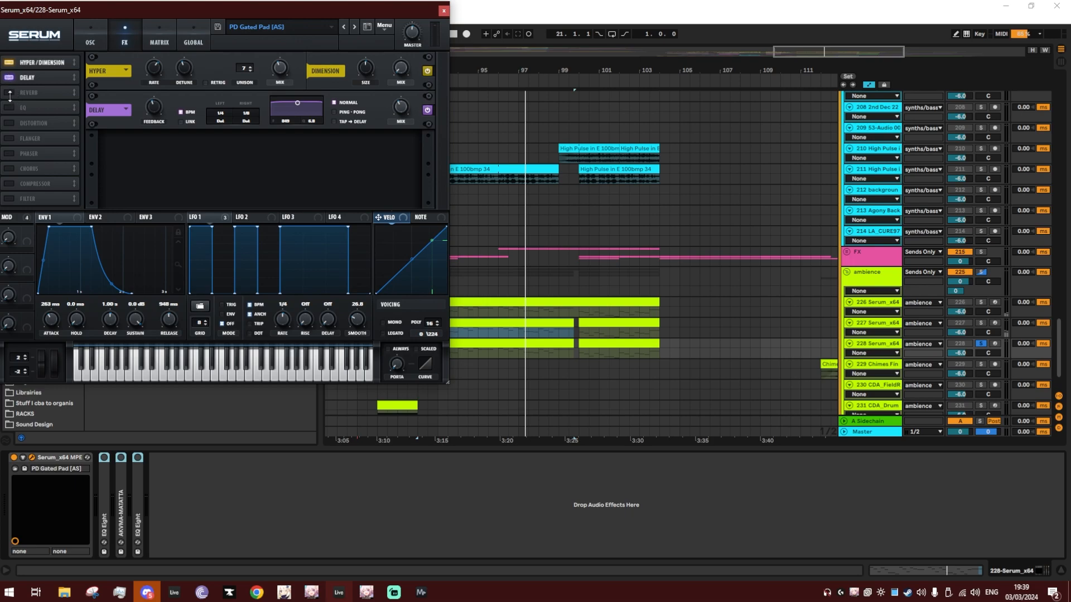
pyautogui.click(9, 92)
pyautogui.click(9, 108)
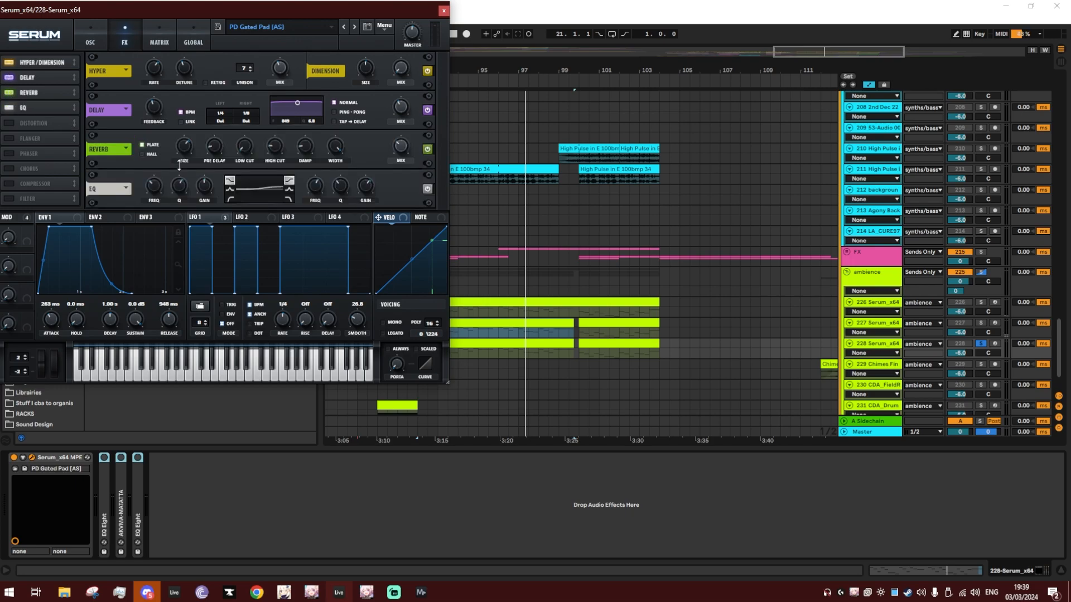
pyautogui.press('space')
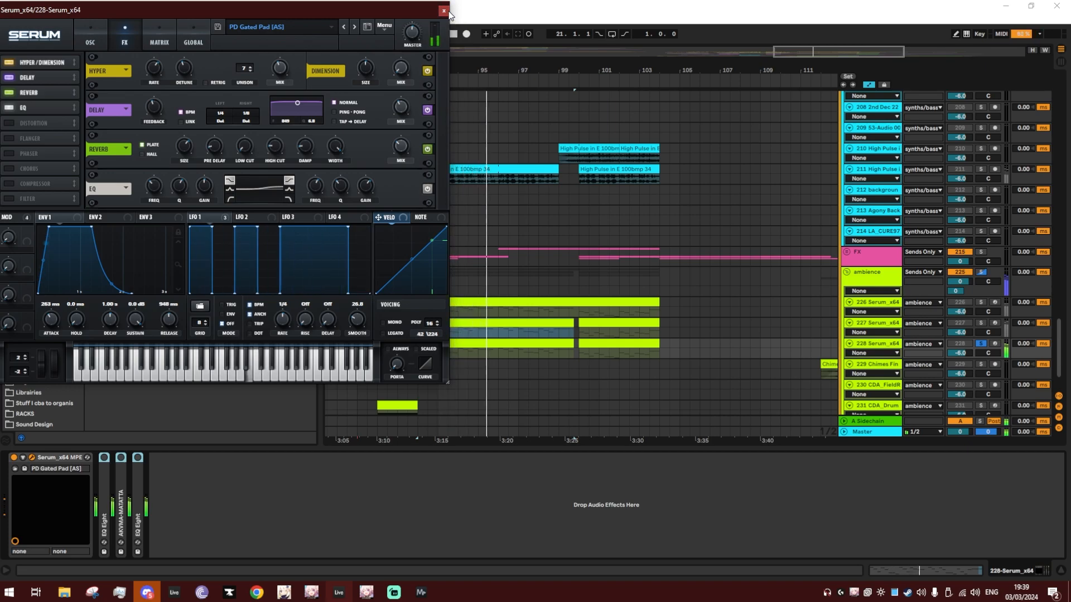
# Close Serum, expand and switch on both EQ Eights and AKVMA-MATATTA on the 228 track, and play it from bar 92.
pyautogui.click(446, 11)
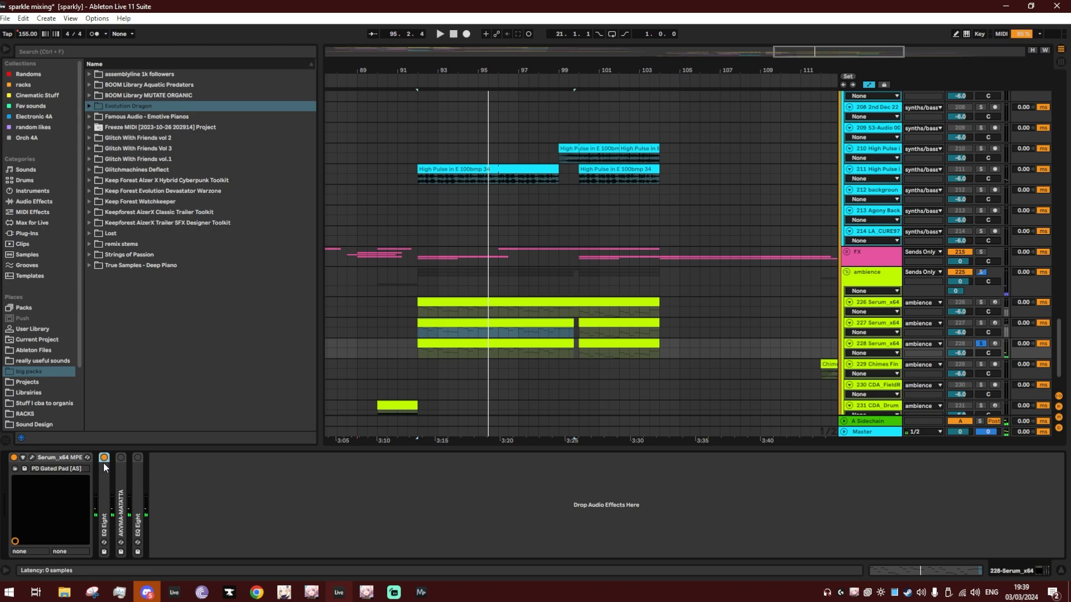
pyautogui.doubleClick(105, 479)
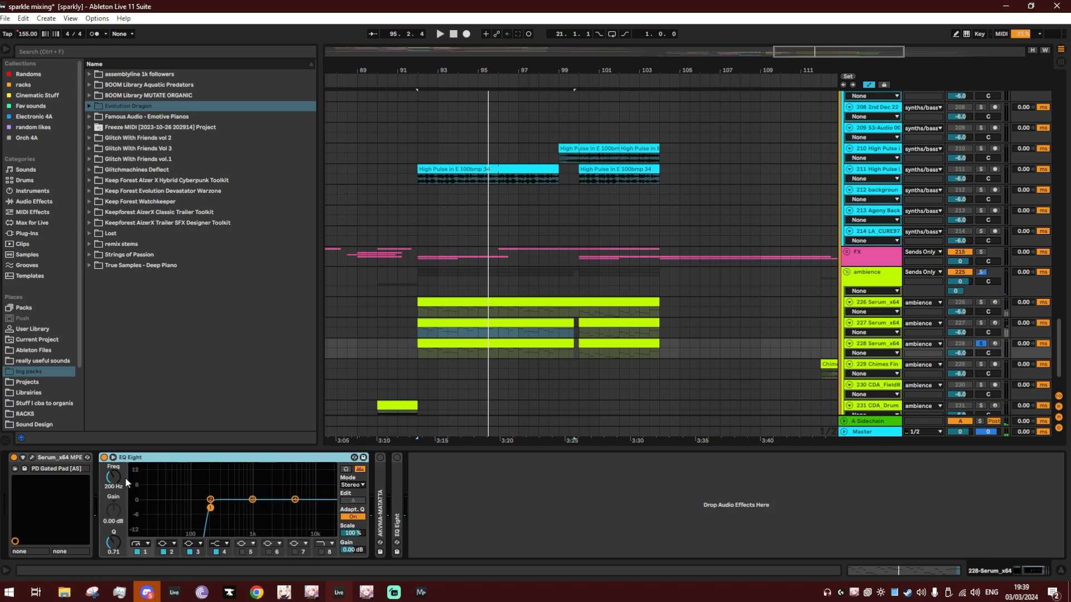
pyautogui.doubleClick(381, 482)
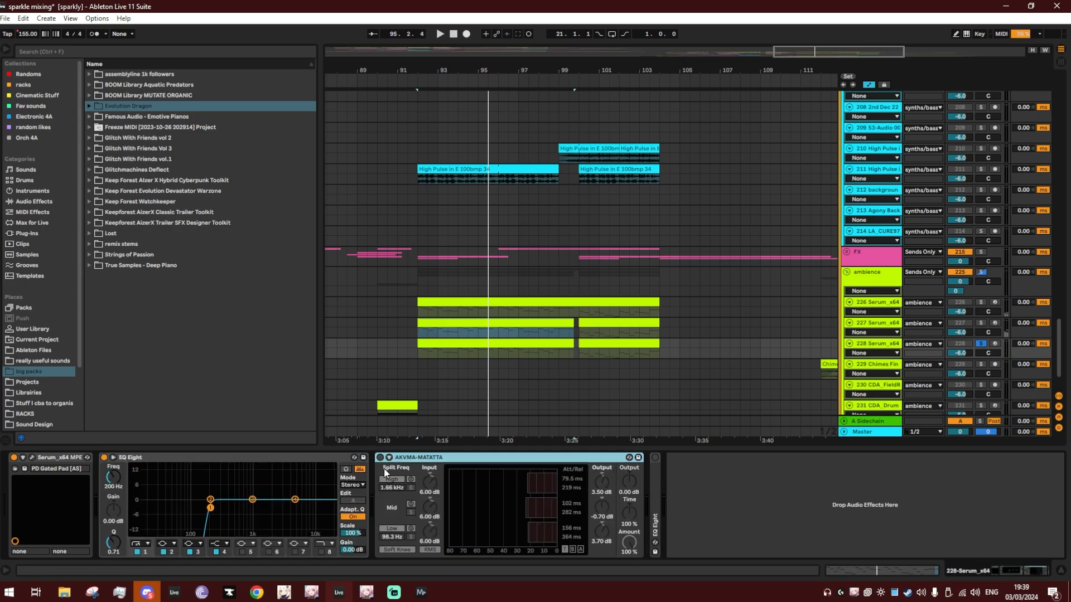
pyautogui.doubleClick(656, 486)
pyautogui.click(655, 458)
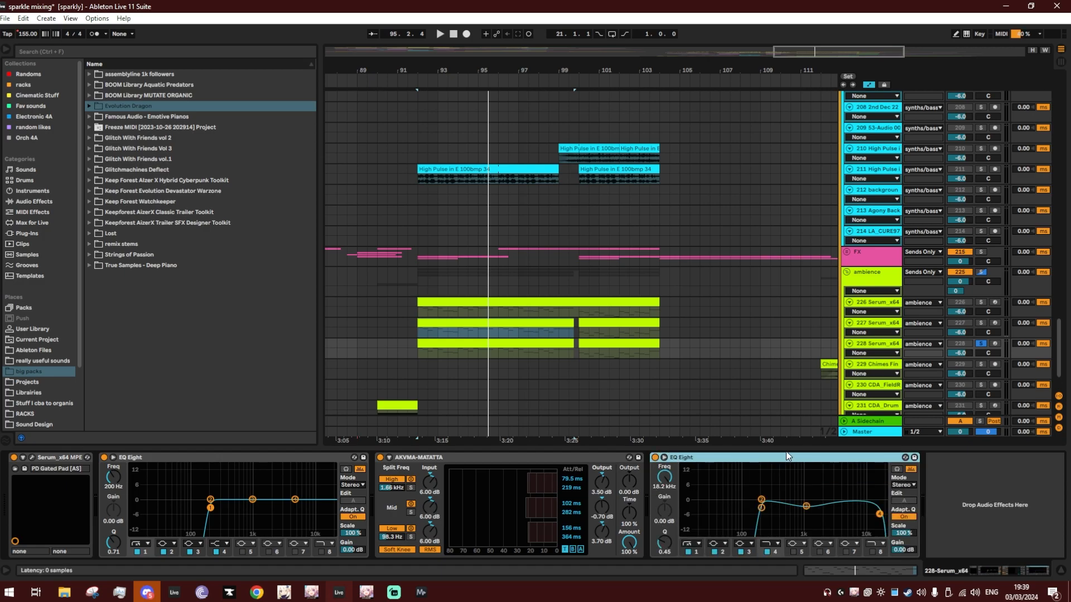
pyautogui.press('space')
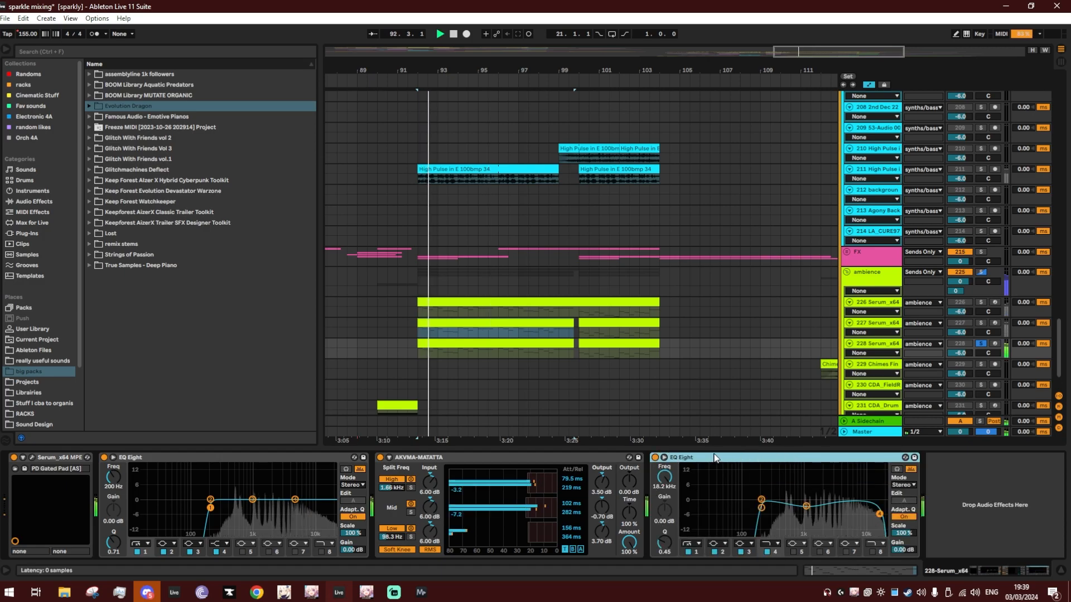
# Collapse both EQ Eights and AKVMA-MATATTA in the 228 Serum track's device chain.
pyautogui.doubleClick(272, 457)
pyautogui.doubleClick(251, 456)
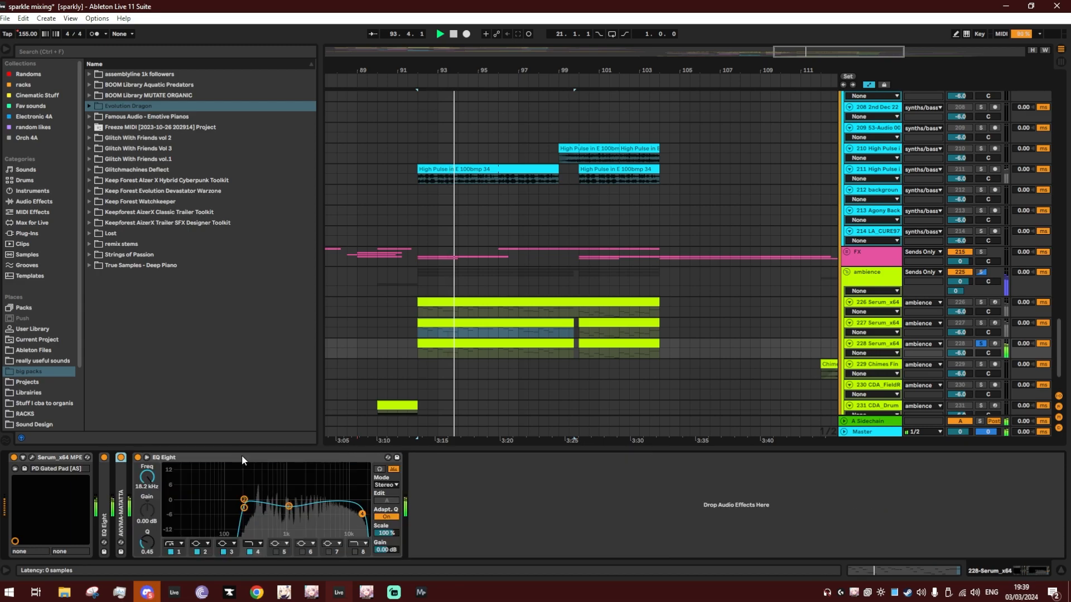
pyautogui.doubleClick(242, 454)
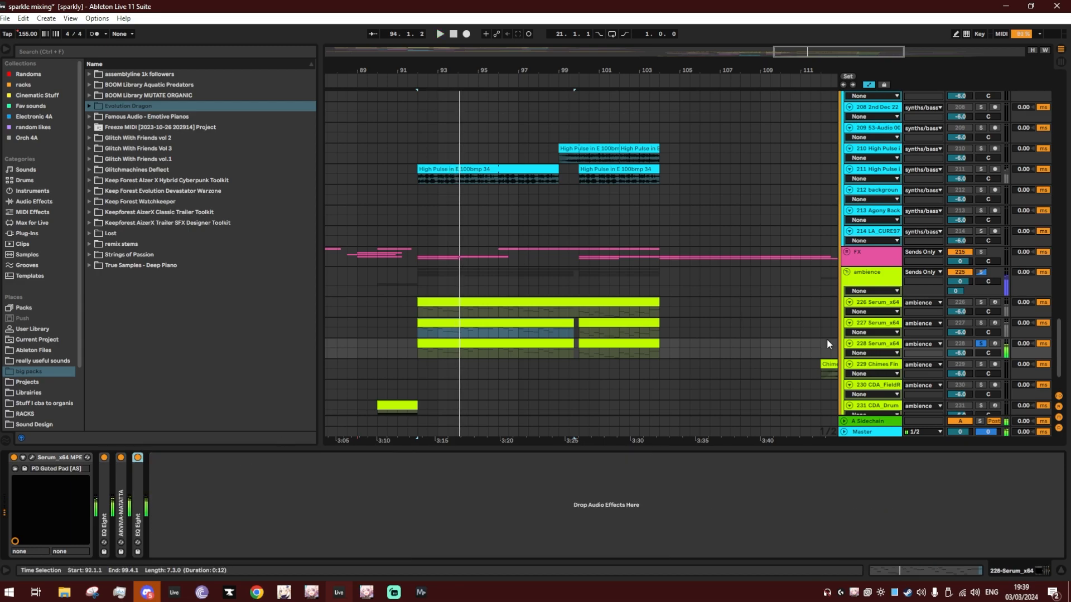
# Solo the 226, 227 and 228 Serum tracks together, play them from bar 92, then clear their solo.
pyautogui.keyDown('shift'); pyautogui.click(893, 318); pyautogui.keyUp('shift')
pyautogui.click(981, 344)
pyautogui.press('space')
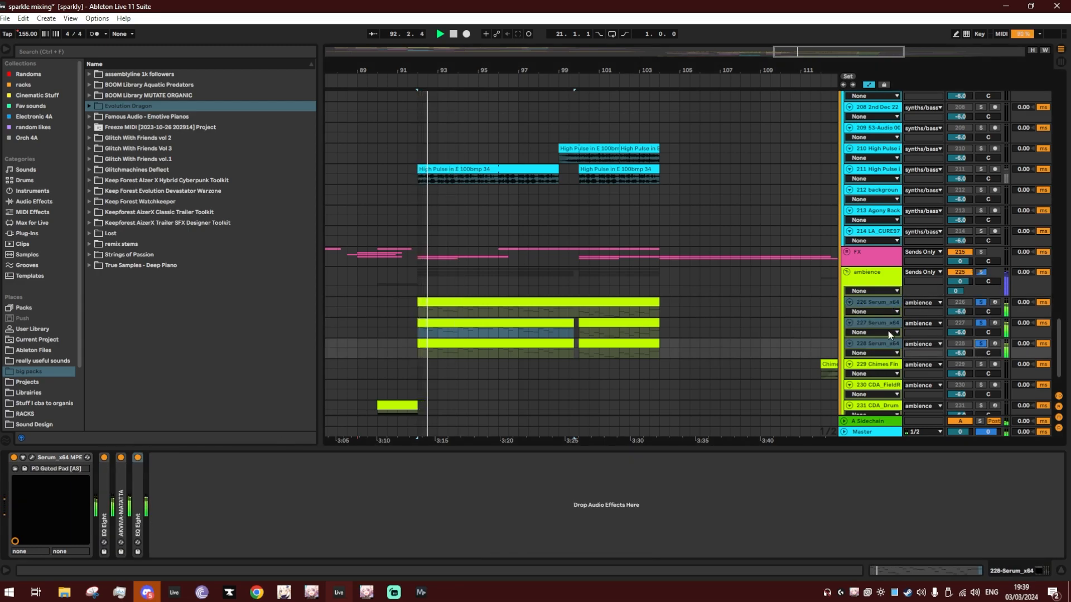
pyautogui.hotkey('ctrl', 'alt', 'l')
pyautogui.press('space')
pyautogui.click(981, 384)
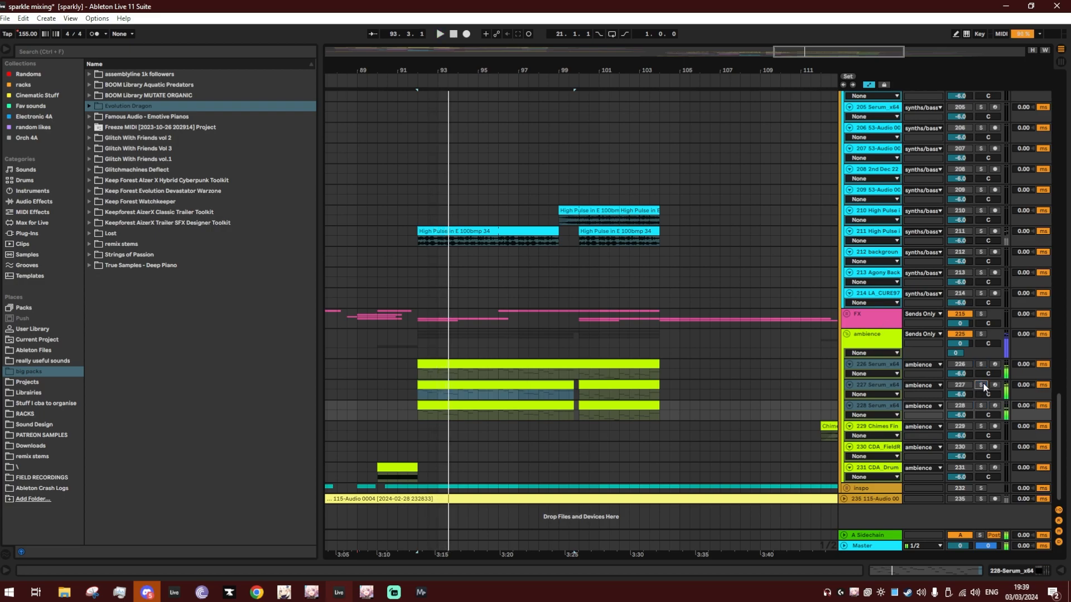
# Inspect the SY Hypersaw Basic oscillator and Envelope 1 in Serum on the 227 track, then close the plugin and hide the device chain.
pyautogui.click(548, 383)
pyautogui.hotkey('ctrl', 'alt', 'l')
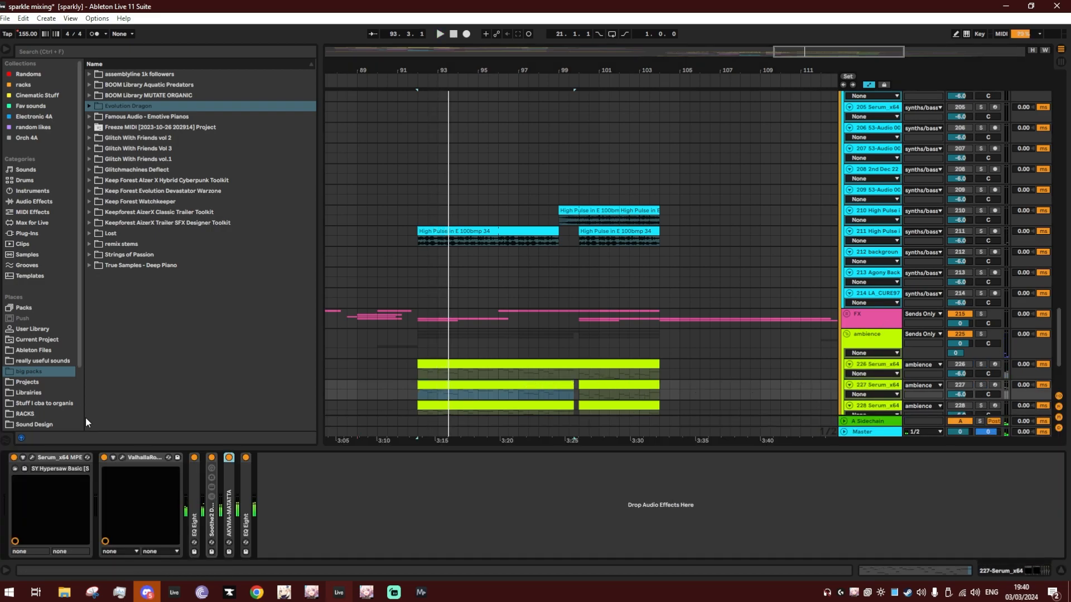
pyautogui.click(29, 458)
pyautogui.scroll(-3, 484, 345)
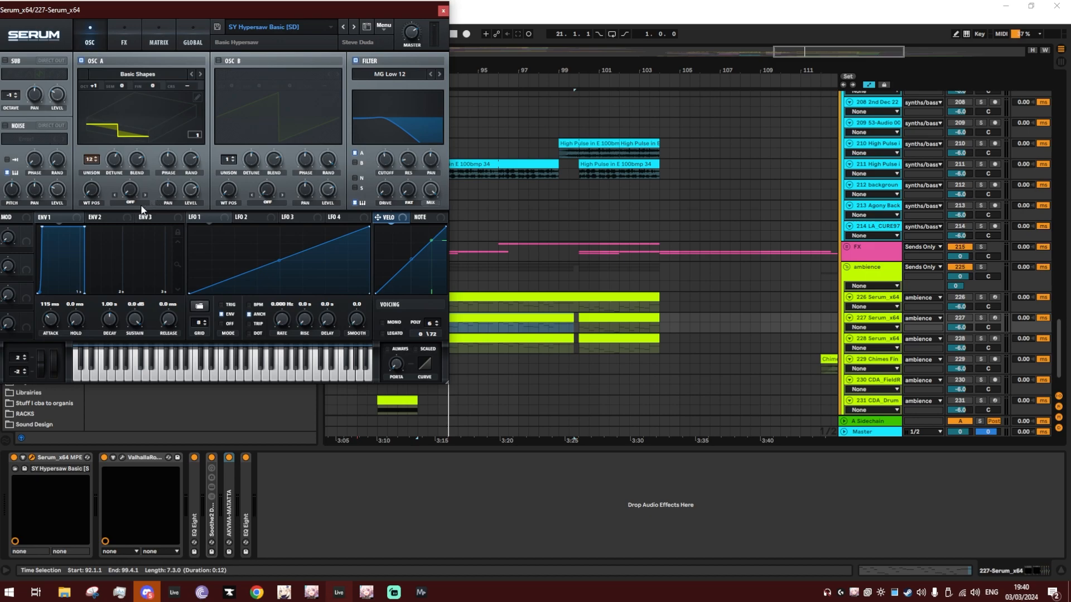
pyautogui.moveTo(185, 289); pyautogui.dragTo(191, 316)
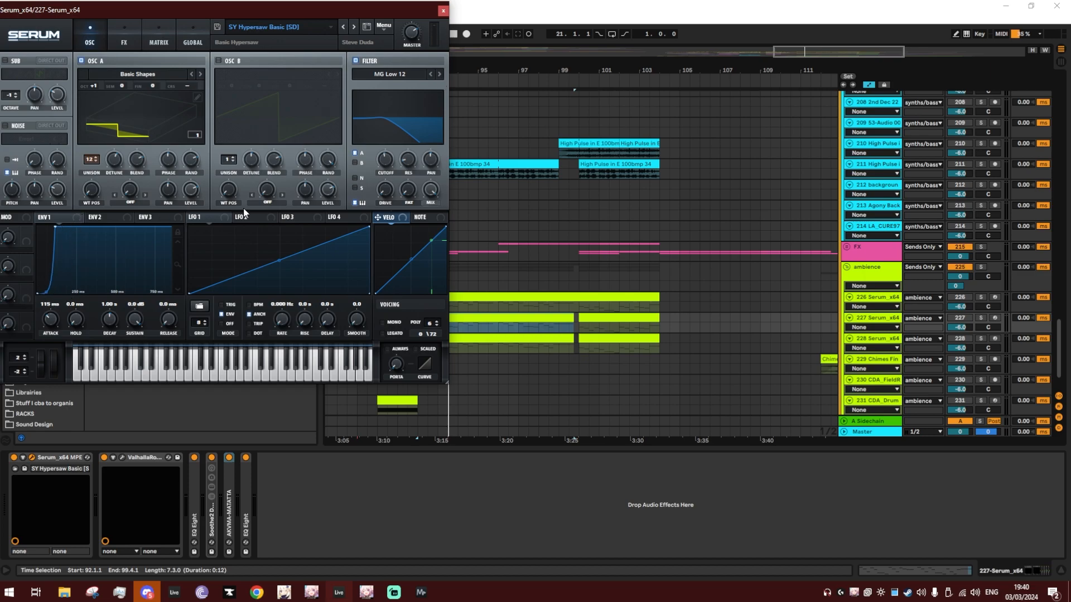
pyautogui.moveTo(178, 265); pyautogui.dragTo(180, 220)
pyautogui.moveTo(177, 266); pyautogui.dragTo(177, 285)
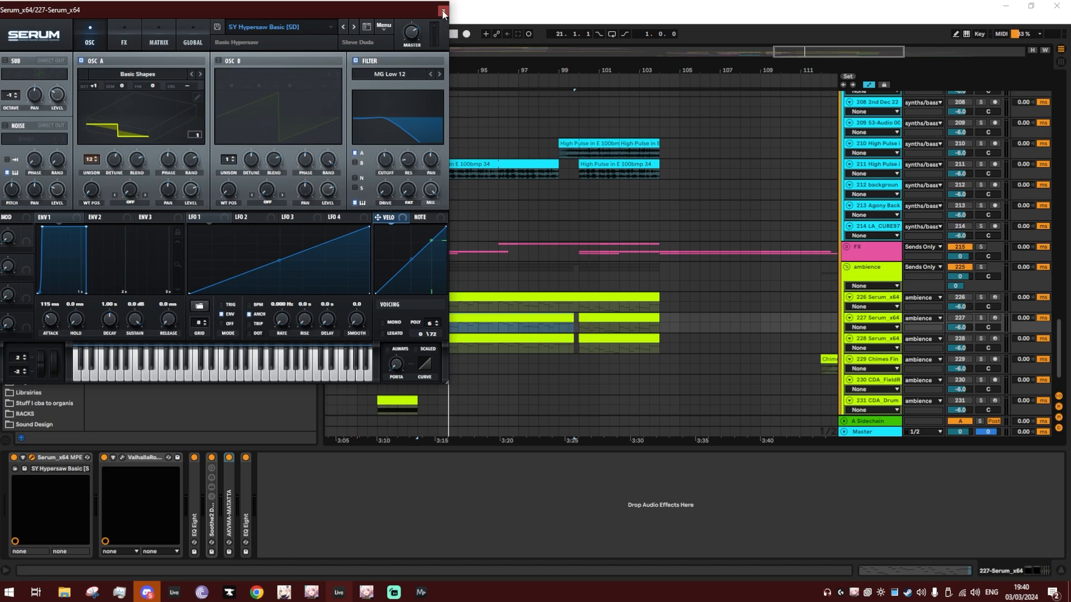
pyautogui.click(444, 13)
pyautogui.click(418, 227)
pyautogui.hotkey('ctrl', 'alt', 'l')
# Fold the original project group and place the insert marker at 27.3.1 on the drums track.
pyautogui.scroll(3, 505, 114)
pyautogui.moveTo(489, 71); pyautogui.dragTo(504, 17)
pyautogui.scroll(10, 514, 308)
pyautogui.scroll(15, 474, 357)
pyautogui.click(844, 449)
pyautogui.scroll(5, 593, 461)
pyautogui.moveTo(403, 77)
pyautogui.mouseDown()
pyautogui.moveTo(433, 77)
pyautogui.moveTo(351, 87)
pyautogui.mouseUp()
pyautogui.click(358, 154)
pyautogui.press('space')
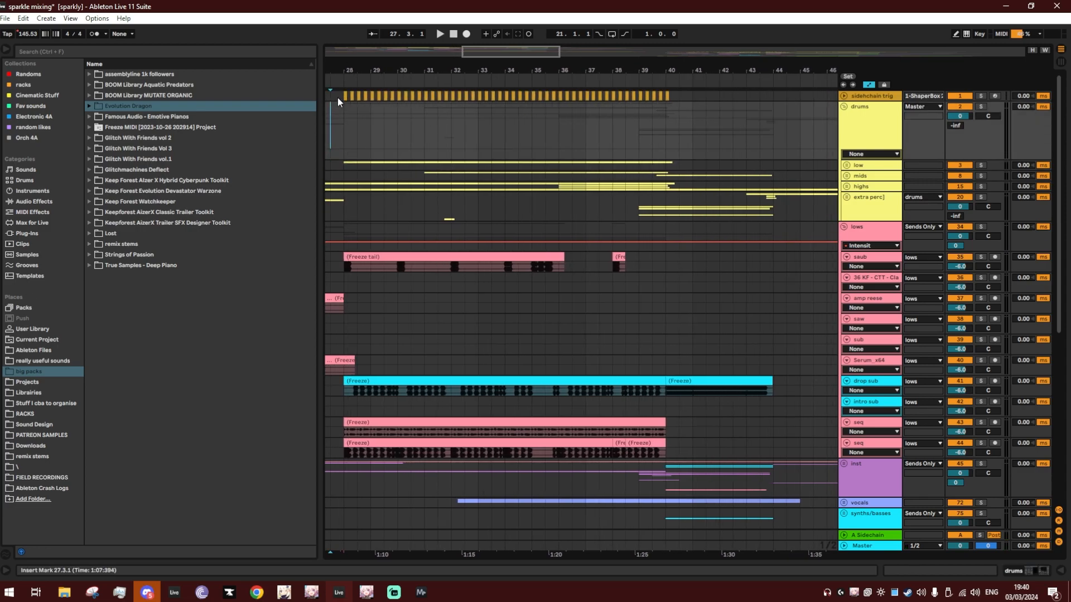
# Play the full mix from 27.3.1 while folding the lows group and unfolding the vocals group.
pyautogui.press('space')
pyautogui.moveTo(353, 72); pyautogui.dragTo(350, 72)
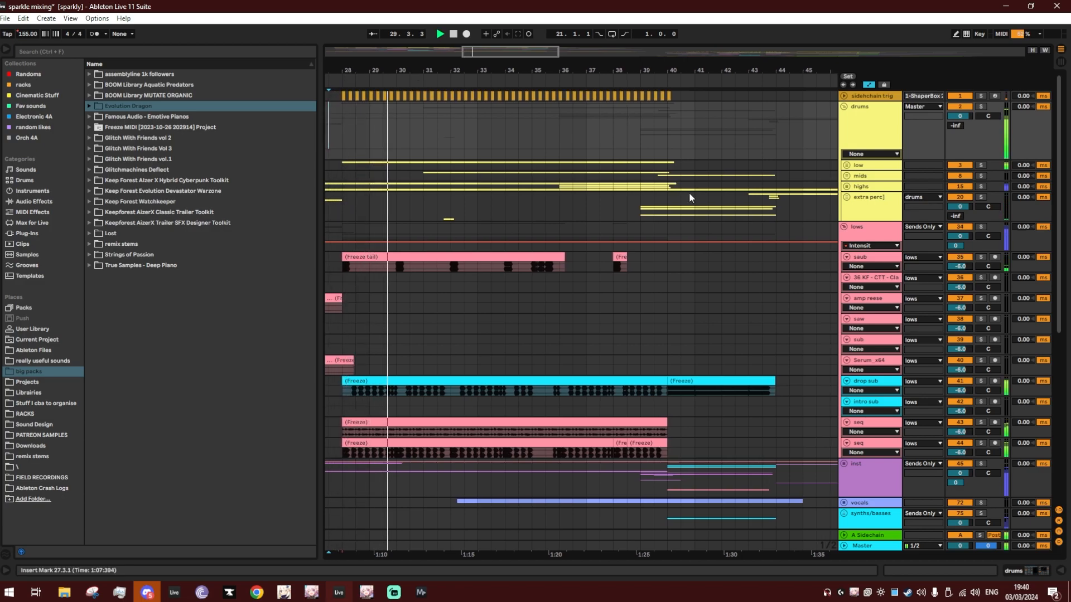
pyautogui.click(844, 227)
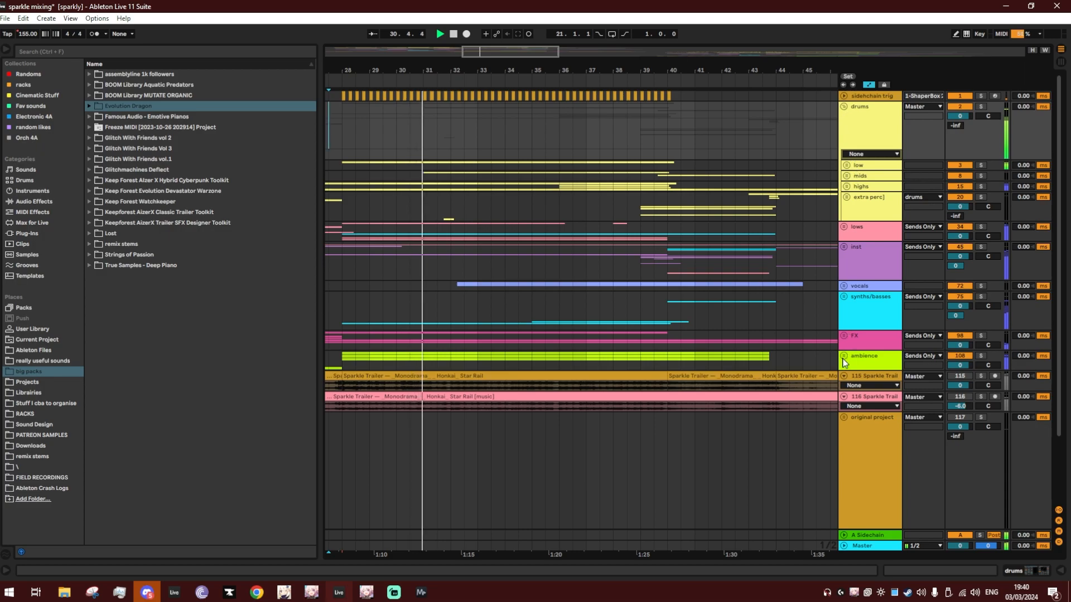
pyautogui.click(844, 285)
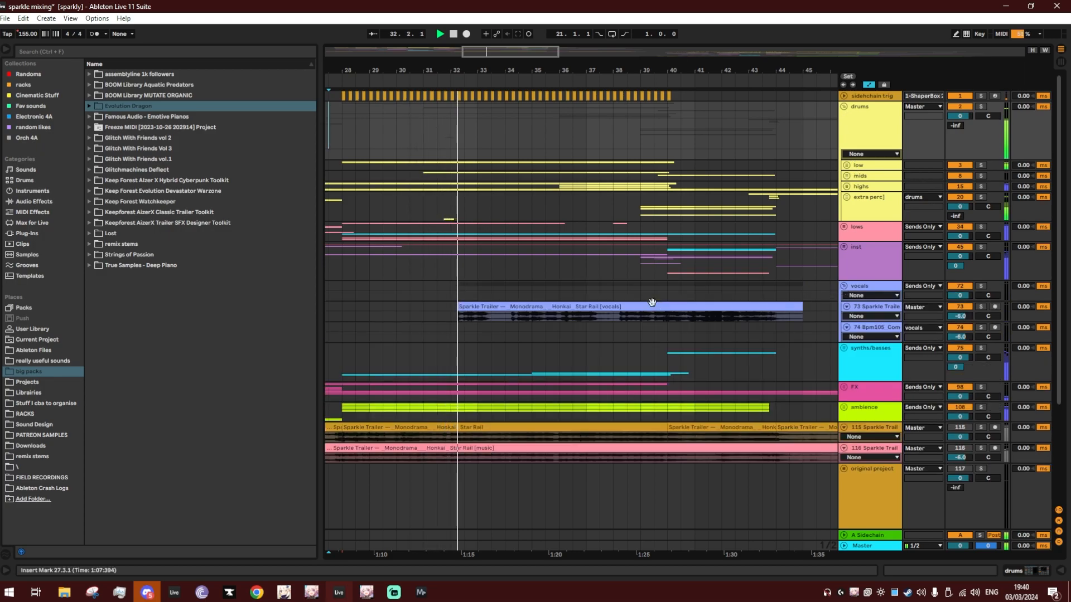
# Show the Sparkle Trailer vocals clip's device chain and expand its Gate and Long Tail effects.
pyautogui.doubleClick(628, 305)
pyautogui.hotkey('shift', 'Tab')
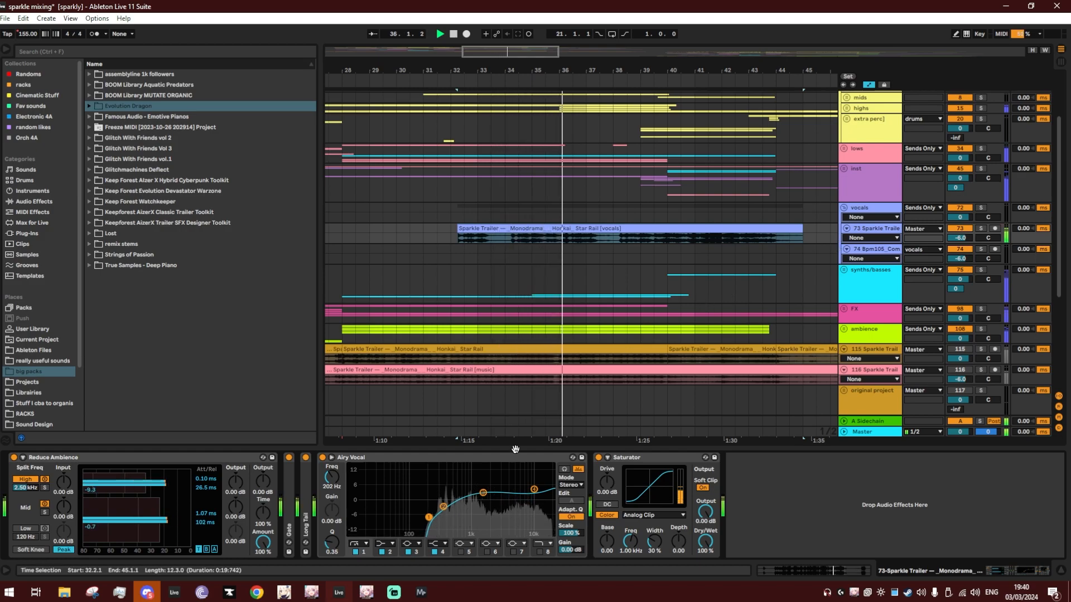
pyautogui.doubleClick(305, 523)
pyautogui.doubleClick(288, 522)
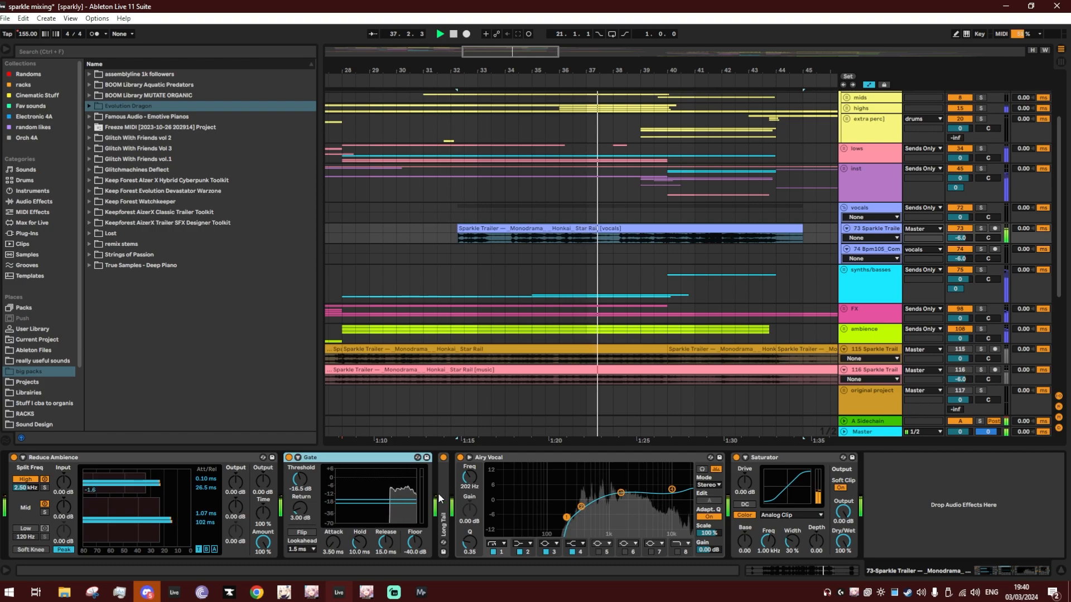
pyautogui.moveTo(970, 566); pyautogui.dragTo(962, 565)
pyautogui.press('space')
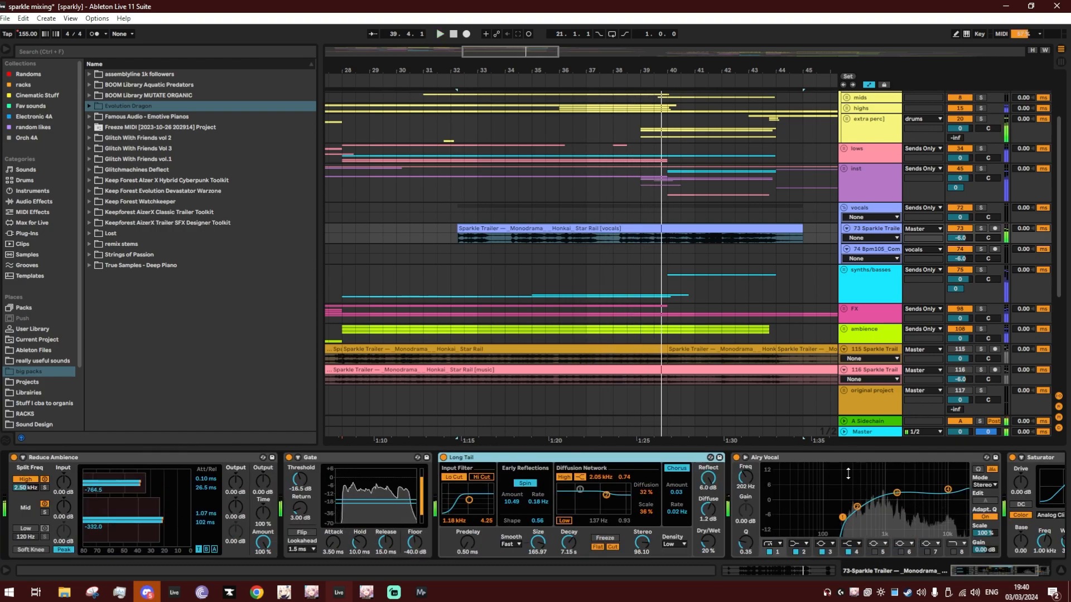
# Solo the 115 Sparkle Trailer track, enlarge its waveform and play it from 39.3.1.
pyautogui.hotkey('ctrl', 'alt', 'l')
pyautogui.moveTo(673, 68); pyautogui.dragTo(418, 65)
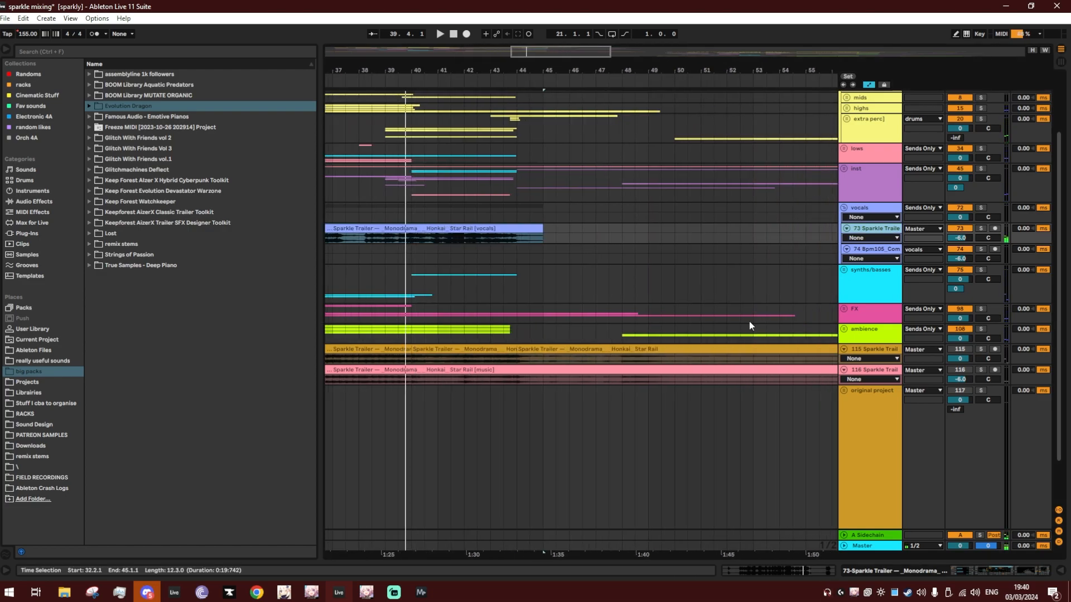
pyautogui.click(981, 349)
pyautogui.click(391, 360)
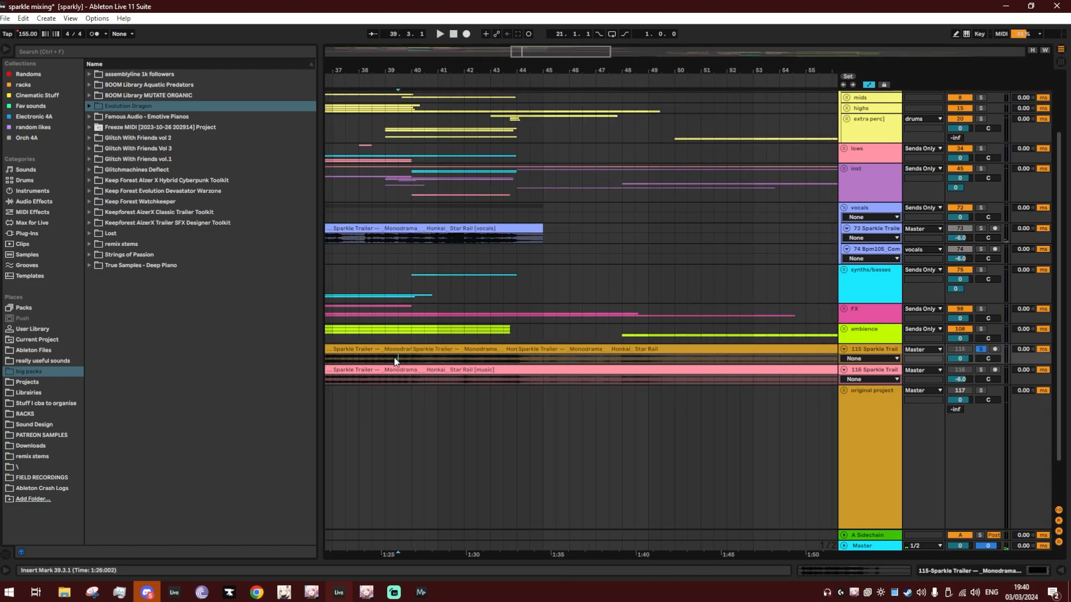
pyautogui.moveTo(856, 366); pyautogui.dragTo(855, 404)
pyautogui.press('space')
pyautogui.moveTo(418, 69); pyautogui.dragTo(435, 91)
pyautogui.press('space')
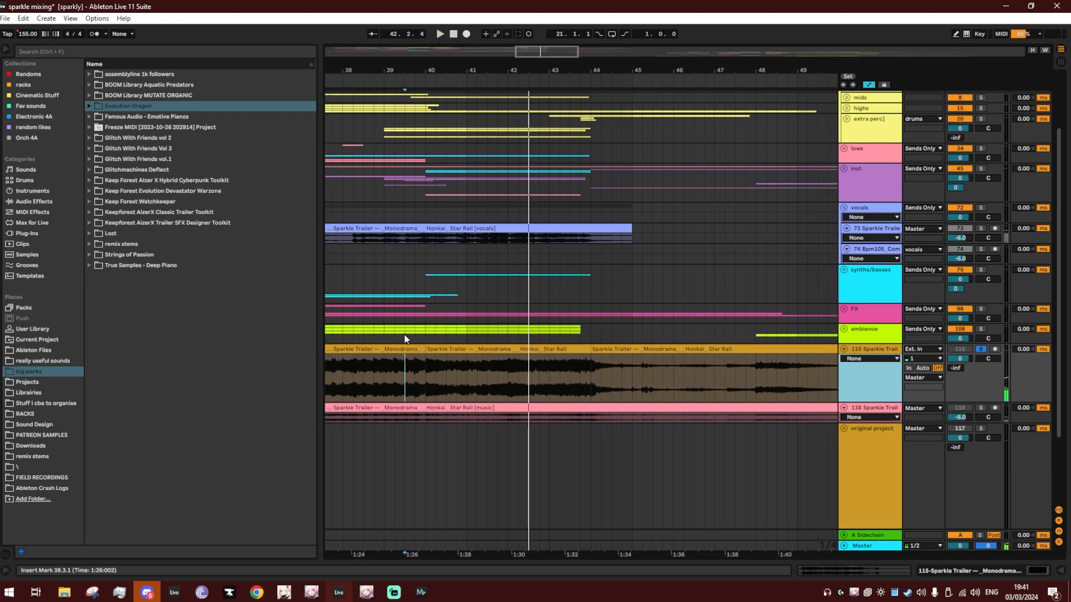
pyautogui.click(411, 361)
pyautogui.click(571, 367)
pyautogui.moveTo(455, 366)
pyautogui.mouseDown()
pyautogui.moveTo(561, 366)
pyautogui.moveTo(427, 357)
pyautogui.moveTo(447, 357)
pyautogui.mouseUp()
pyautogui.click(585, 367)
pyautogui.click(428, 354)
pyautogui.click(570, 361)
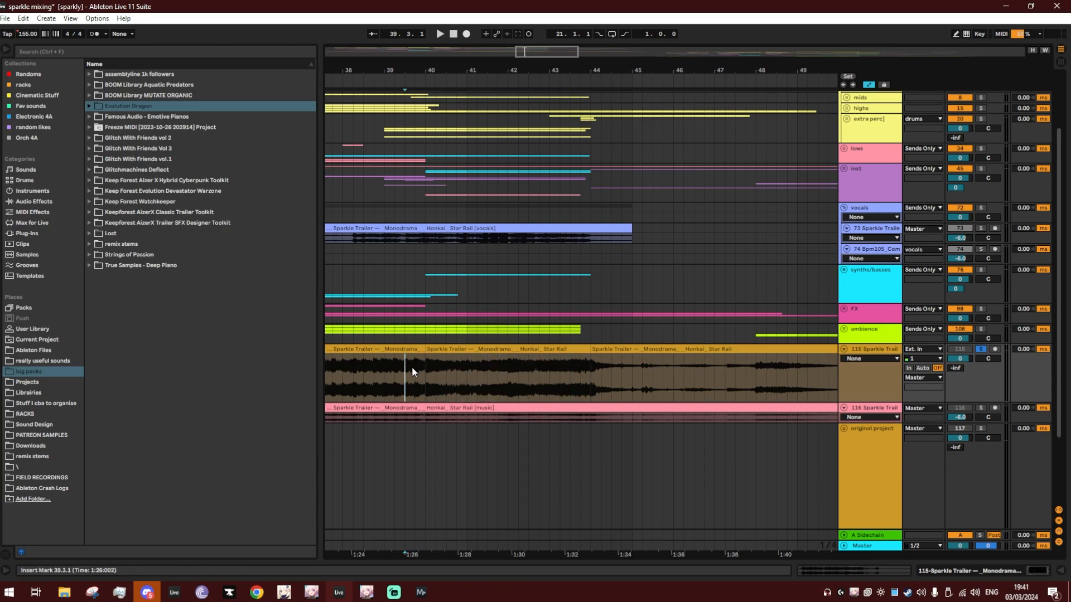
pyautogui.click(496, 369)
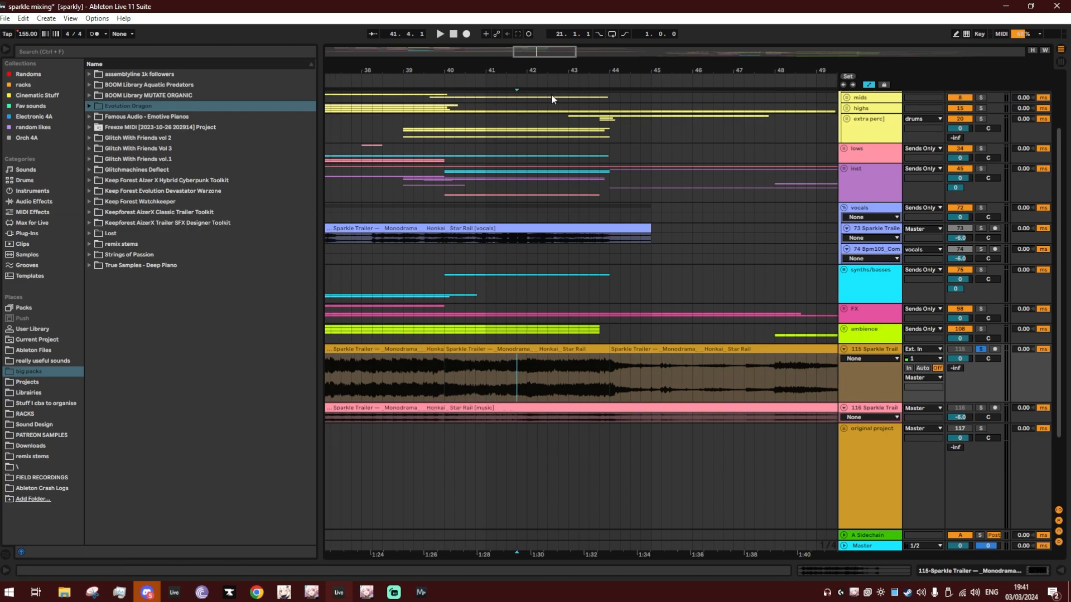
# Reduce the height of the 115 Sparkle Trailer track and switch off its solo.
pyautogui.click(881, 399)
pyautogui.moveTo(882, 401); pyautogui.dragTo(881, 372)
pyautogui.doubleClick(882, 372)
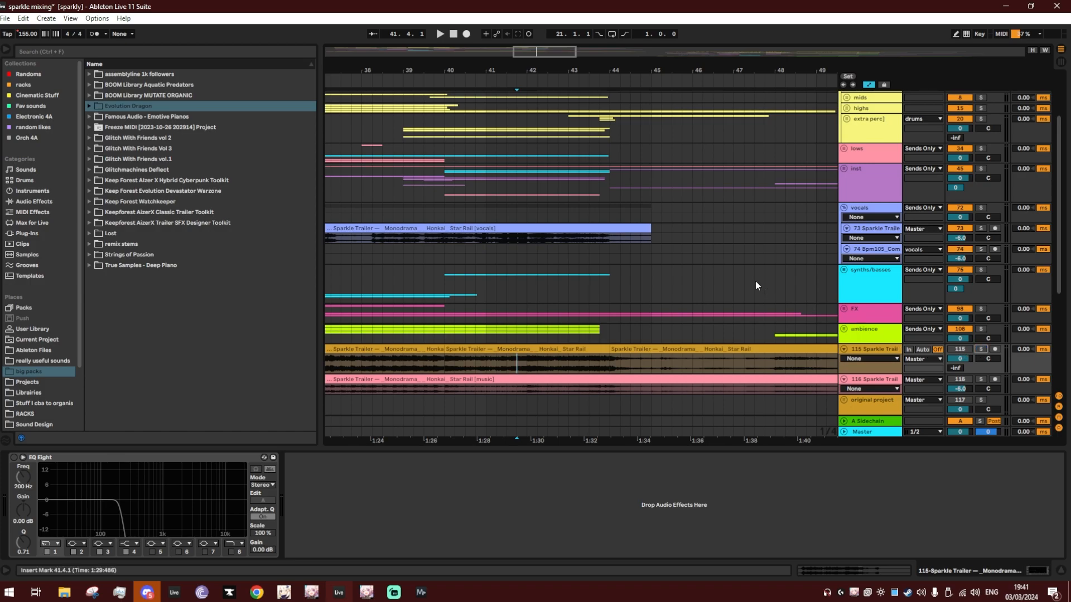
pyautogui.hotkey('ctrl', 'alt', 'l')
# Unfold the inst group, solo the choir men and choir women tracks, and play them from bar 39.
pyautogui.scroll(-15, 558, 293)
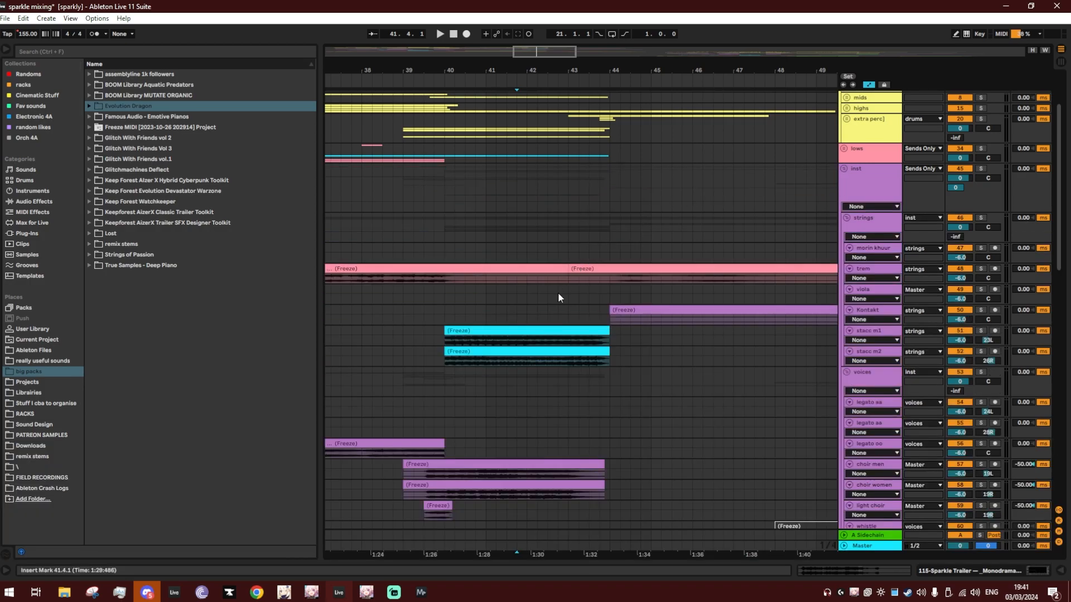
pyautogui.click(449, 285)
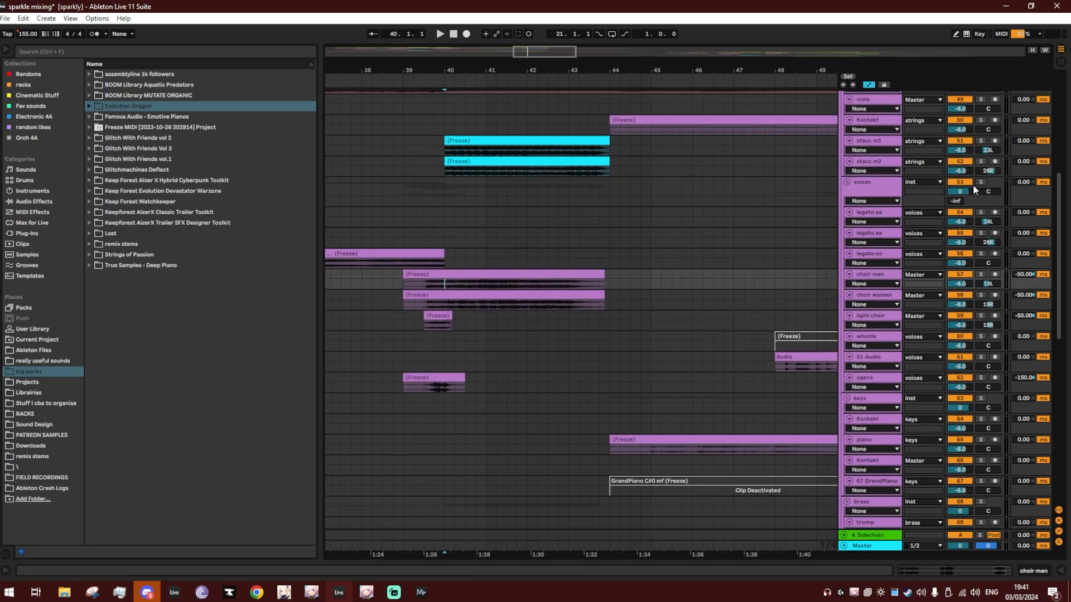
pyautogui.keyDown('shift'); pyautogui.click(884, 295); pyautogui.keyUp('shift')
pyautogui.press('s')
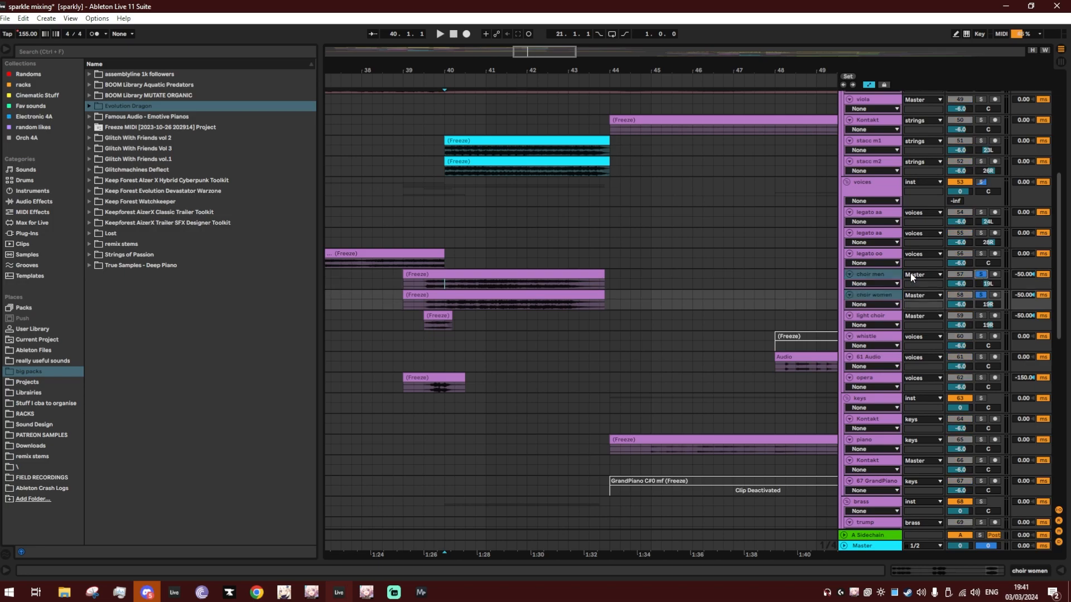
pyautogui.click(414, 285)
pyautogui.press('space')
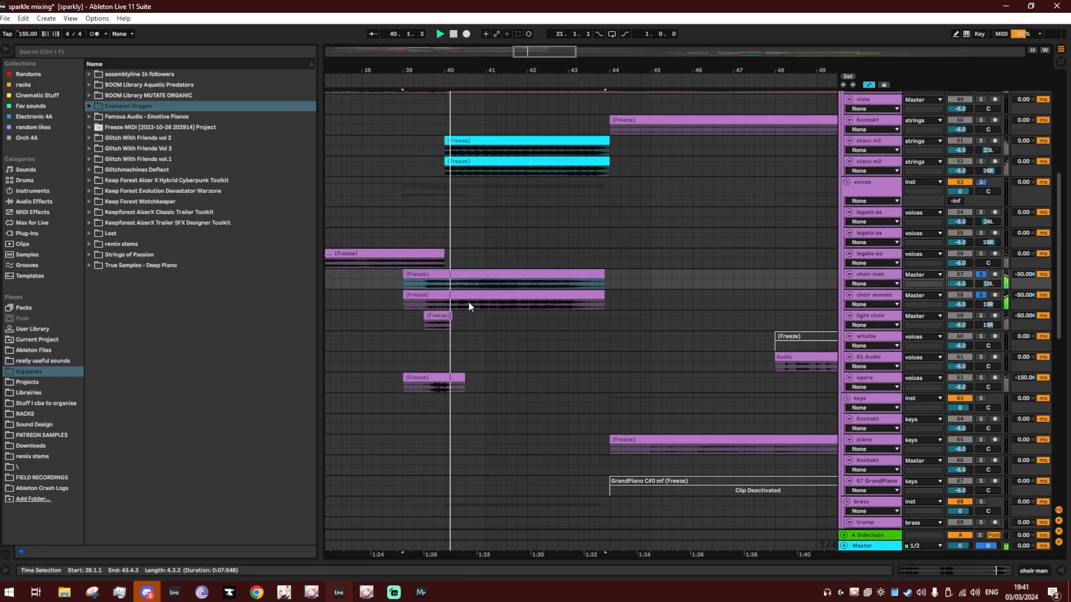
pyautogui.moveTo(518, 71); pyautogui.dragTo(540, 72)
# Switch off the choir tracks' solo and fold the voices group.
pyautogui.click(982, 276)
pyautogui.click(847, 182)
pyautogui.moveTo(467, 417); pyautogui.dragTo(636, 412)
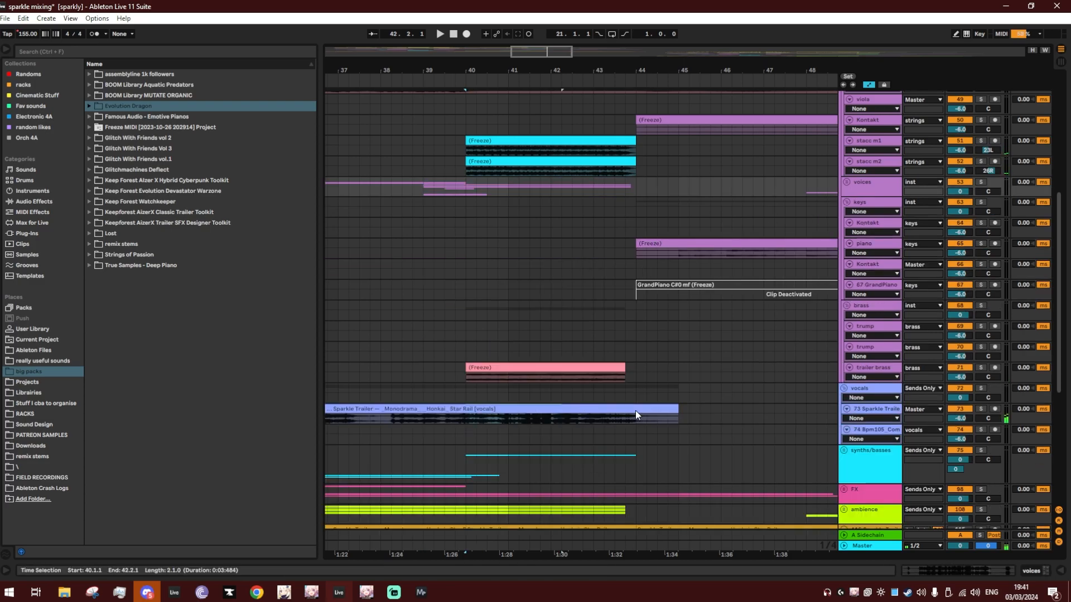
# Solo the trailer brass track in the brass group and play its clip from bar 40.
pyautogui.click(557, 379)
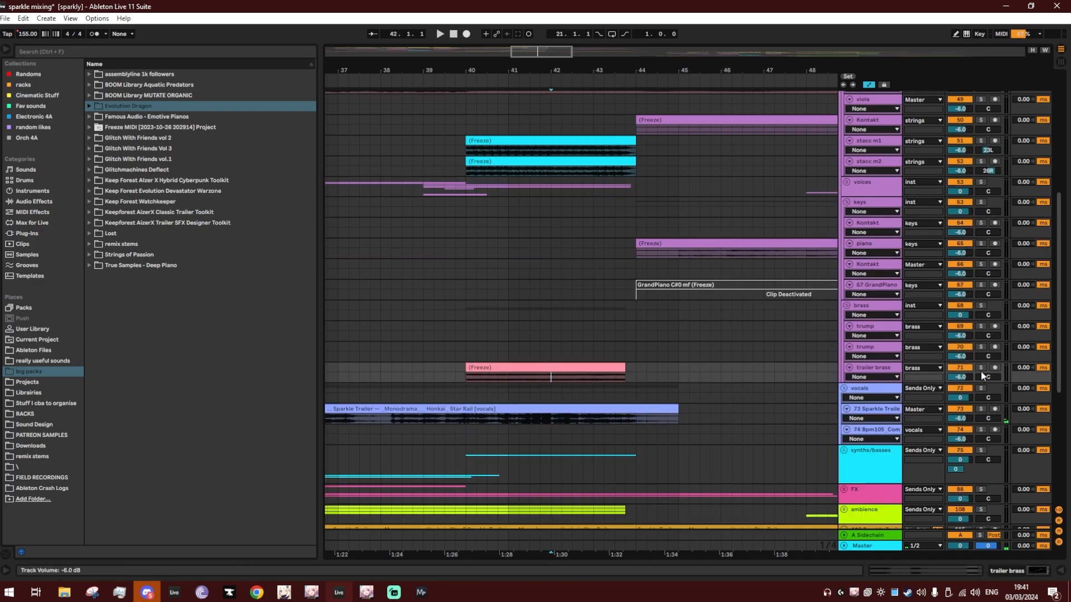
pyautogui.click(980, 370)
pyautogui.click(584, 367)
pyautogui.press('space')
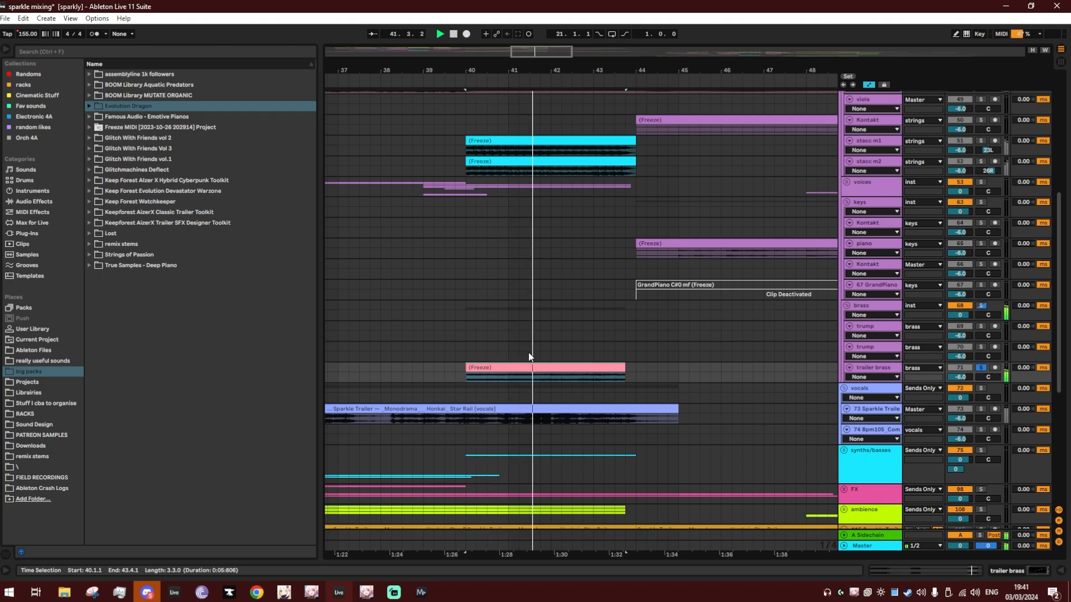
pyautogui.scroll(5, 547, 411)
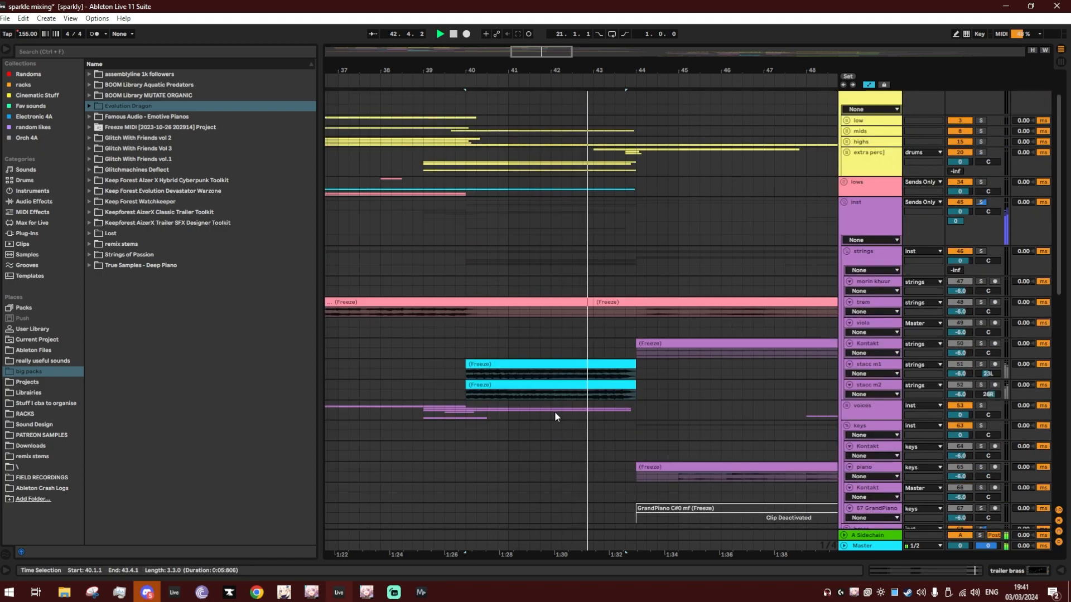
pyautogui.scroll(1, 555, 414)
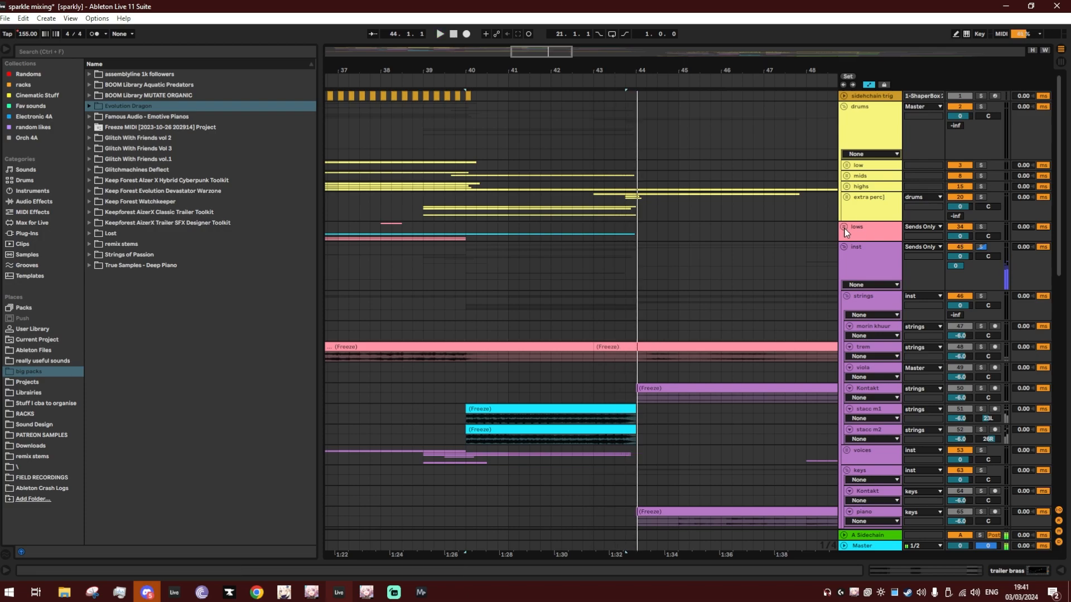
# Unfold the lows group, play the drop sub track soloed, switch its solo off, and fold the group.
pyautogui.click(844, 228)
pyautogui.click(959, 384)
pyautogui.press('space')
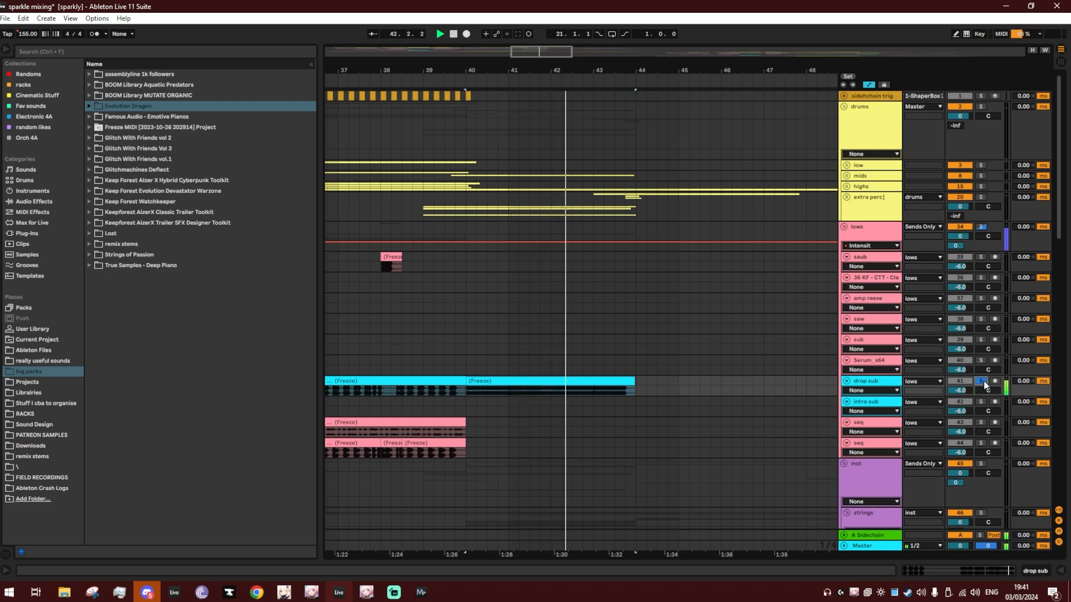
pyautogui.click(982, 381)
pyautogui.click(845, 227)
# Fold the keys and brass groups and solo track 81, Serum_x64, in the synths/basses group.
pyautogui.scroll(-3, 507, 388)
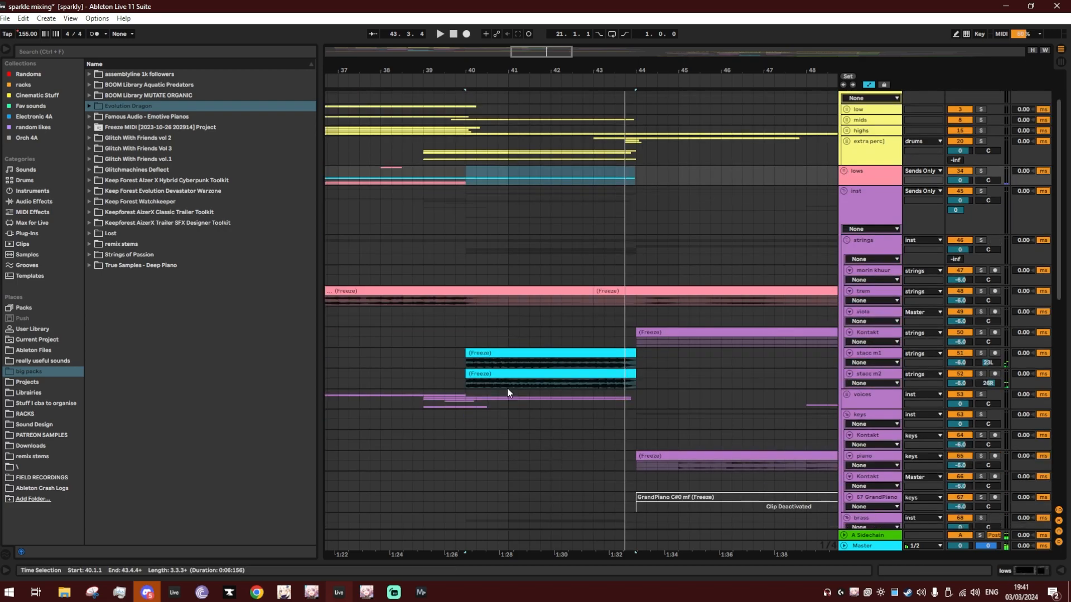
pyautogui.click(847, 395)
pyautogui.click(847, 404)
pyautogui.click(845, 415)
pyautogui.scroll(-1, 772, 413)
pyautogui.scroll(-4, 772, 414)
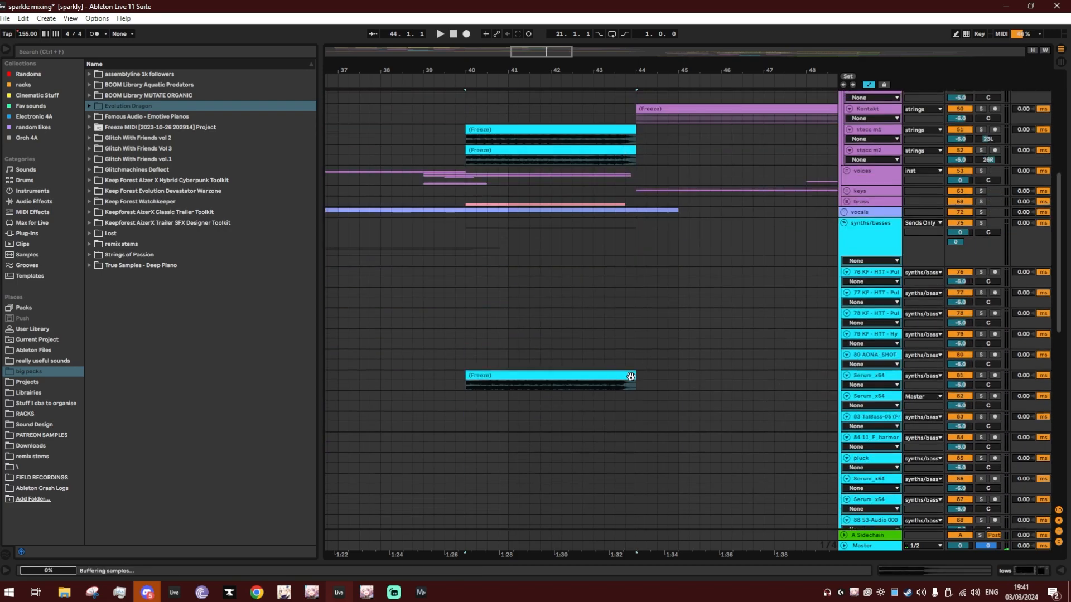
pyautogui.click(981, 375)
# Unfold the original project group, solo its 199 Serum_x64 track, and play the clip from bar 104.
pyautogui.keyDown('ctrl'); pyautogui.scroll(-5, 738, 317); pyautogui.keyUp('ctrl')
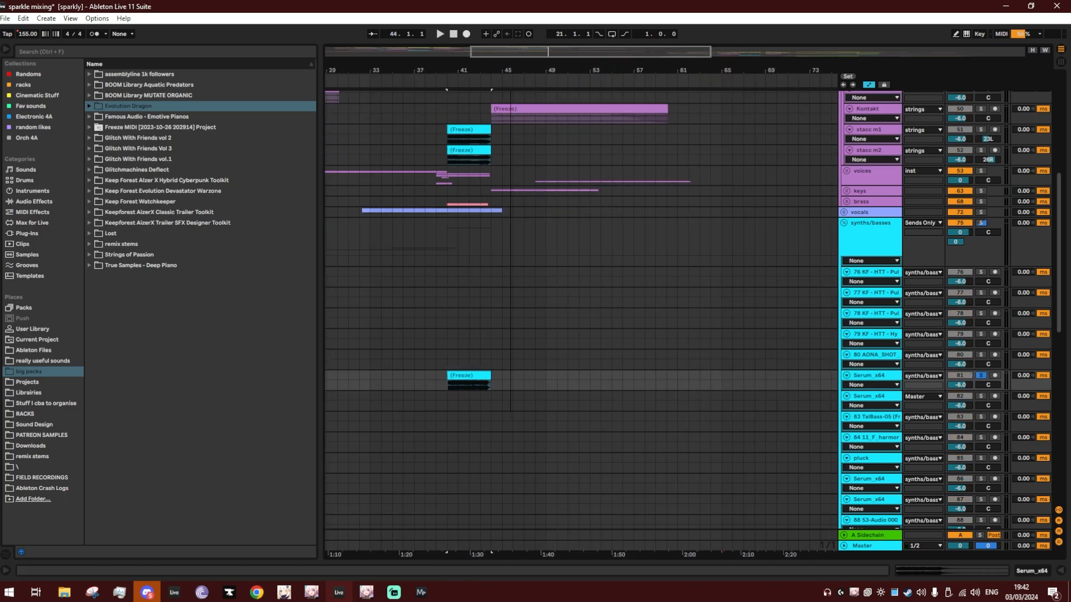
pyautogui.scroll(-6, 751, 313)
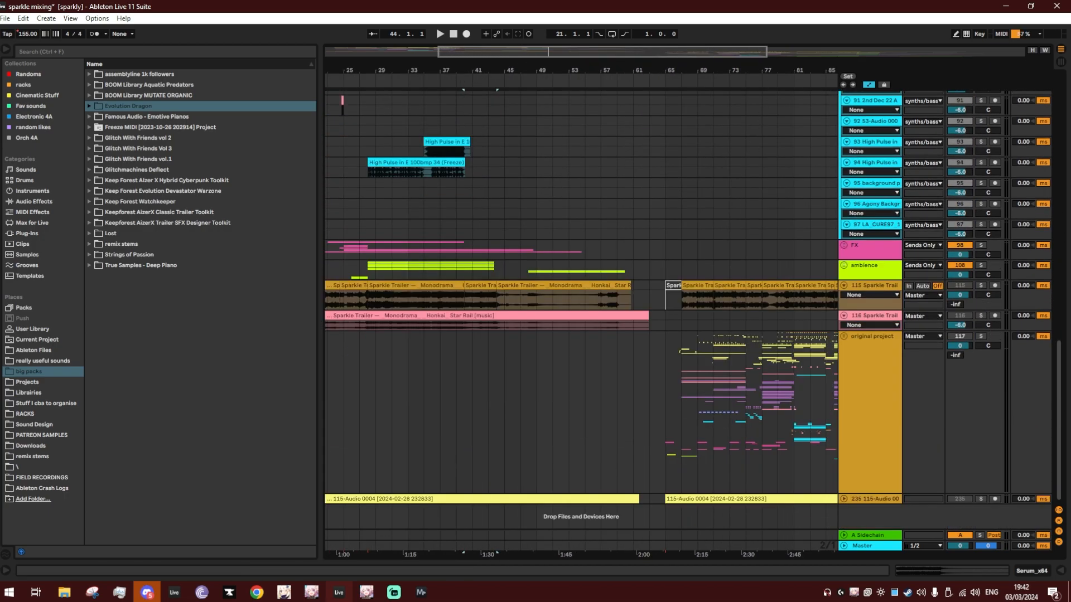
pyautogui.hscroll(5, 786, 323)
pyautogui.click(844, 338)
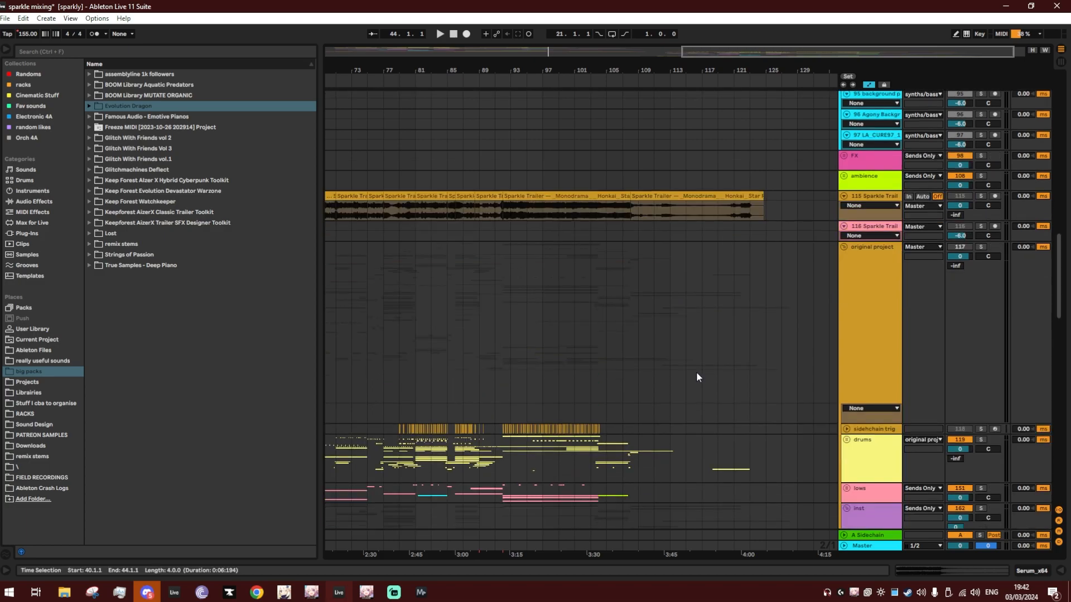
pyautogui.scroll(-5, 697, 372)
pyautogui.click(605, 388)
pyautogui.scroll(-6, 673, 392)
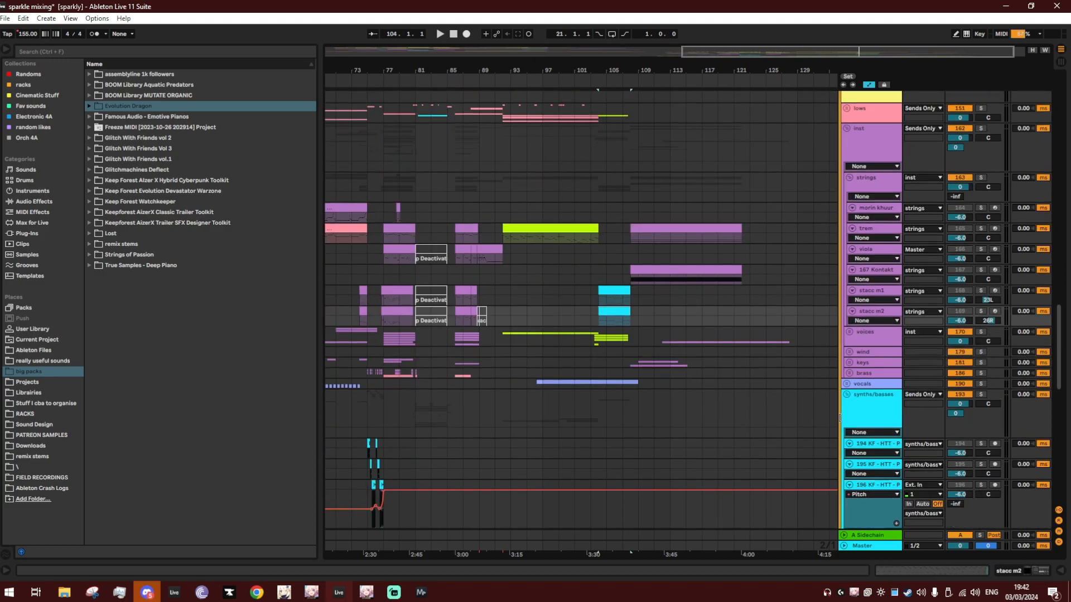
pyautogui.click(628, 387)
pyautogui.click(981, 386)
pyautogui.press('space')
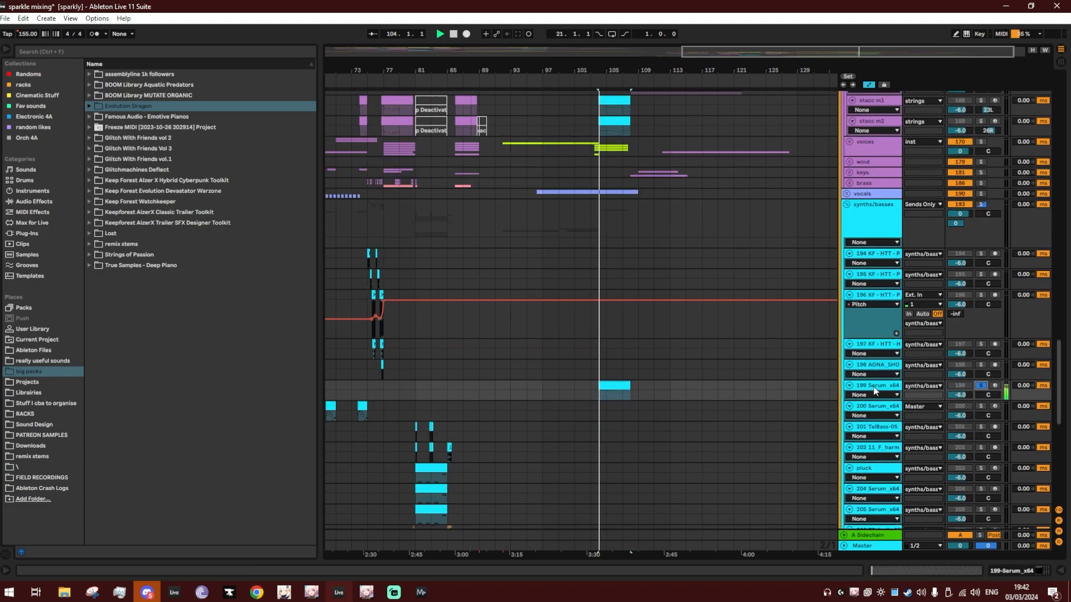
# Show the device chain of the 199 Serum_x64 track and open its Serum plugin window beside the clip.
pyautogui.doubleClick(873, 385)
pyautogui.scroll(-2, 618, 369)
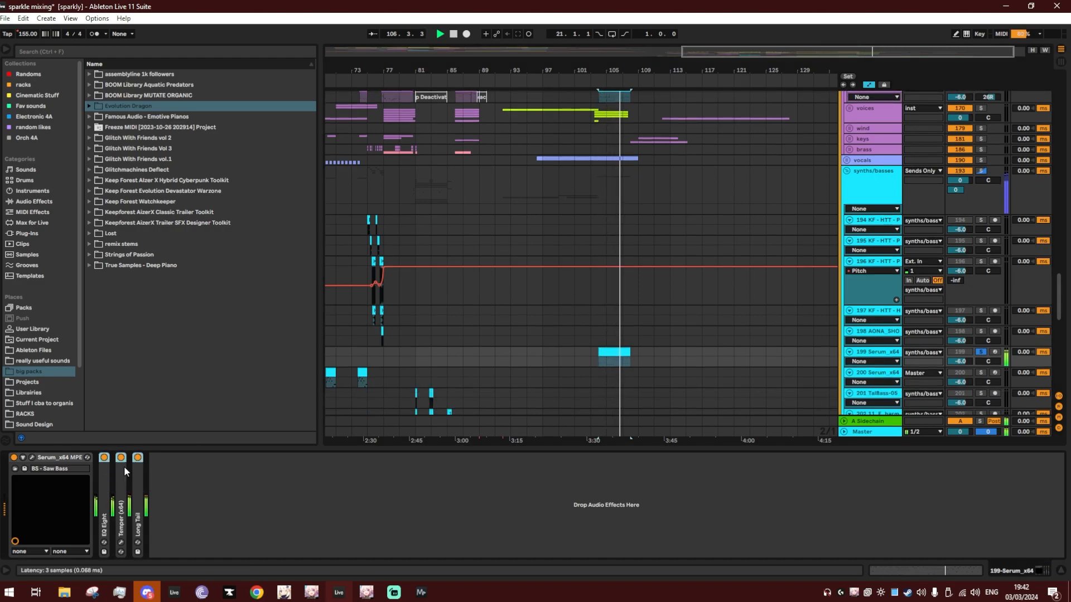
pyautogui.click(32, 457)
pyautogui.moveTo(410, 62); pyautogui.dragTo(398, 51)
pyautogui.moveTo(580, 67); pyautogui.dragTo(581, 72)
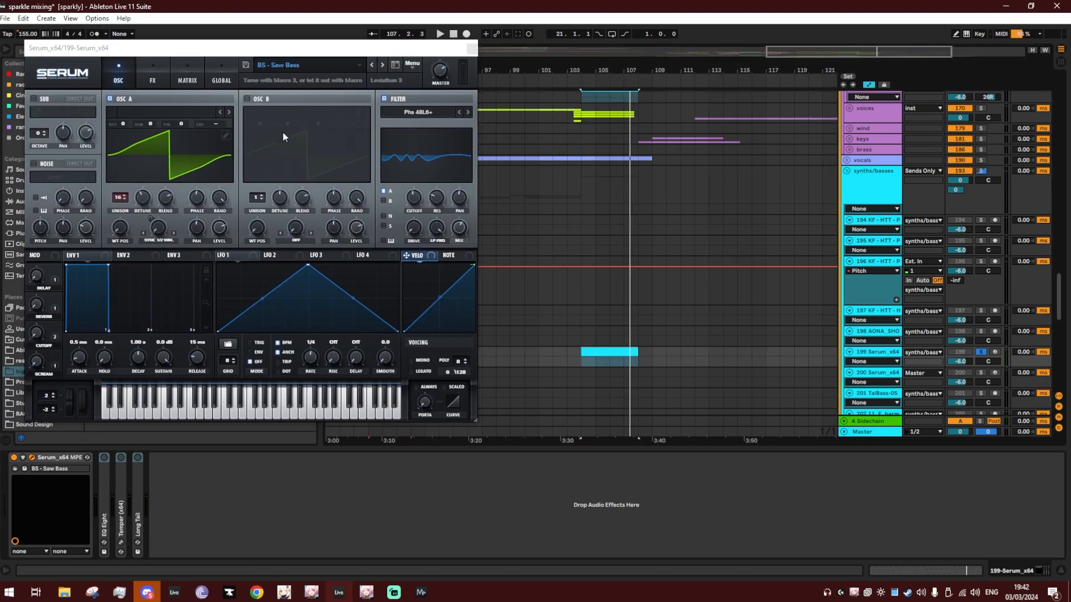
# Switch off Serum's Hyper/Dimension, Delay, Reverb, Chorus, Compressor and Filter effects and play the dry oscillator sound from bar 104.
pyautogui.click(150, 79)
pyautogui.click(38, 101)
pyautogui.click(37, 115)
pyautogui.click(37, 130)
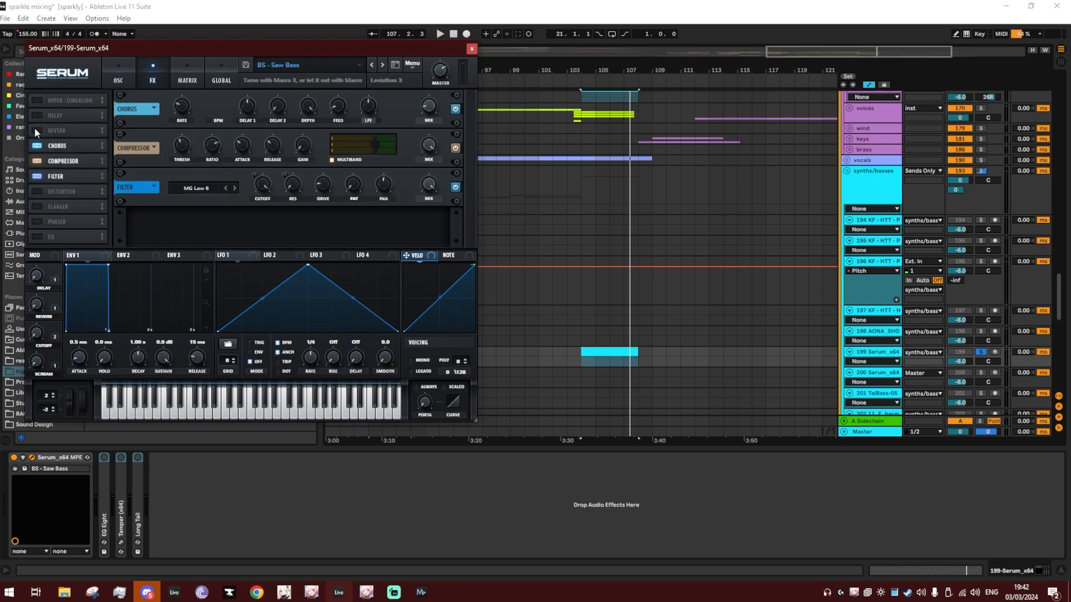
pyautogui.click(37, 146)
pyautogui.click(37, 161)
pyautogui.click(37, 176)
pyautogui.click(118, 79)
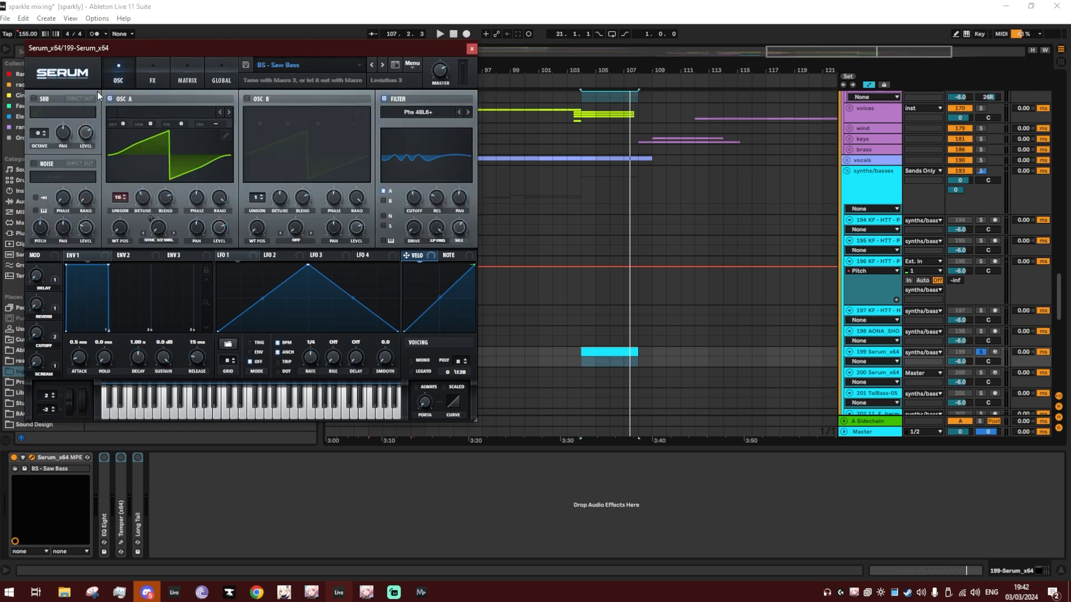
pyautogui.click(608, 361)
pyautogui.press('space')
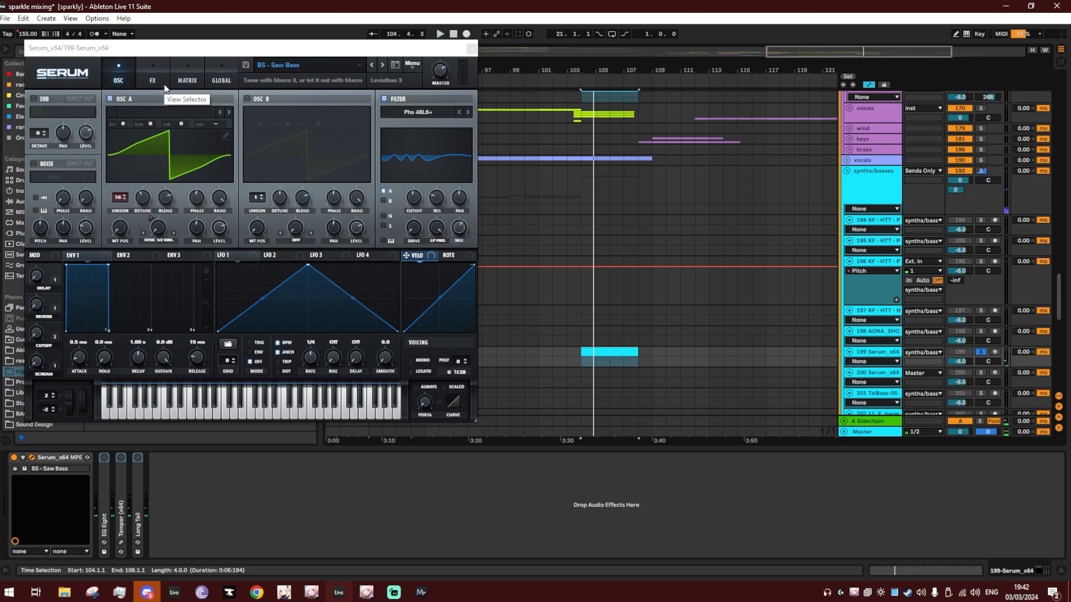
# Switch on Serum's Hyper/Dimension, Delay, Reverb, Chorus, Compressor and Filter effects one by one while playing the clip.
pyautogui.click(161, 84)
pyautogui.click(38, 101)
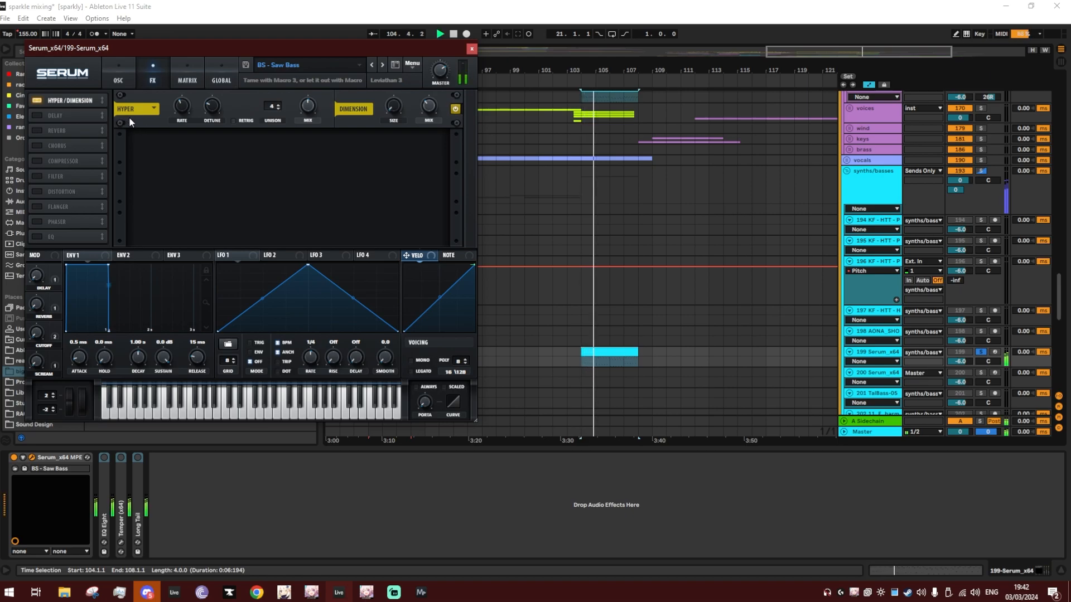
pyautogui.click(37, 115)
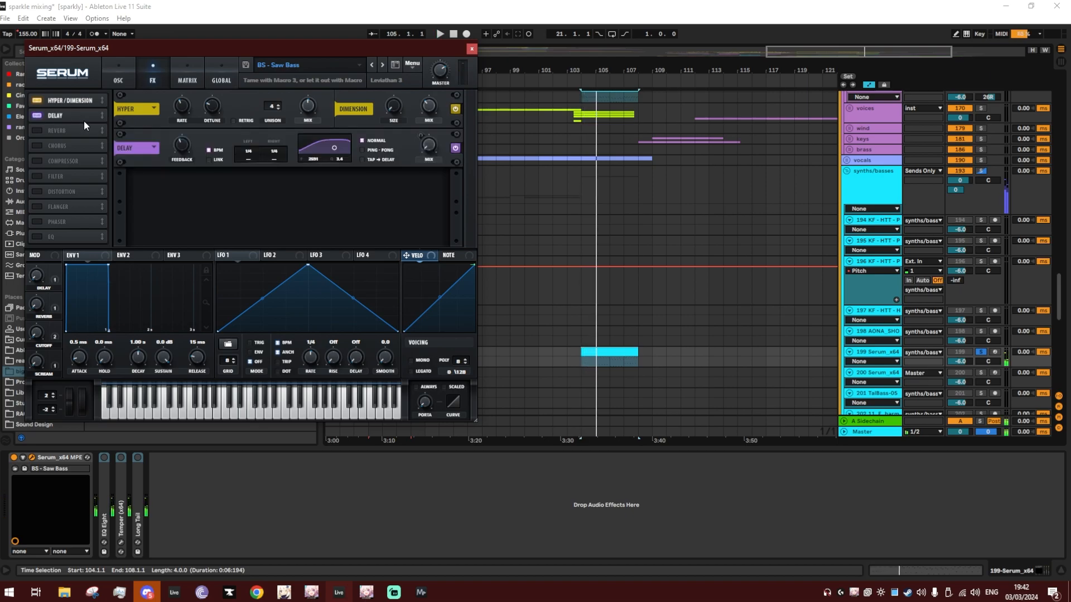
pyautogui.click(40, 131)
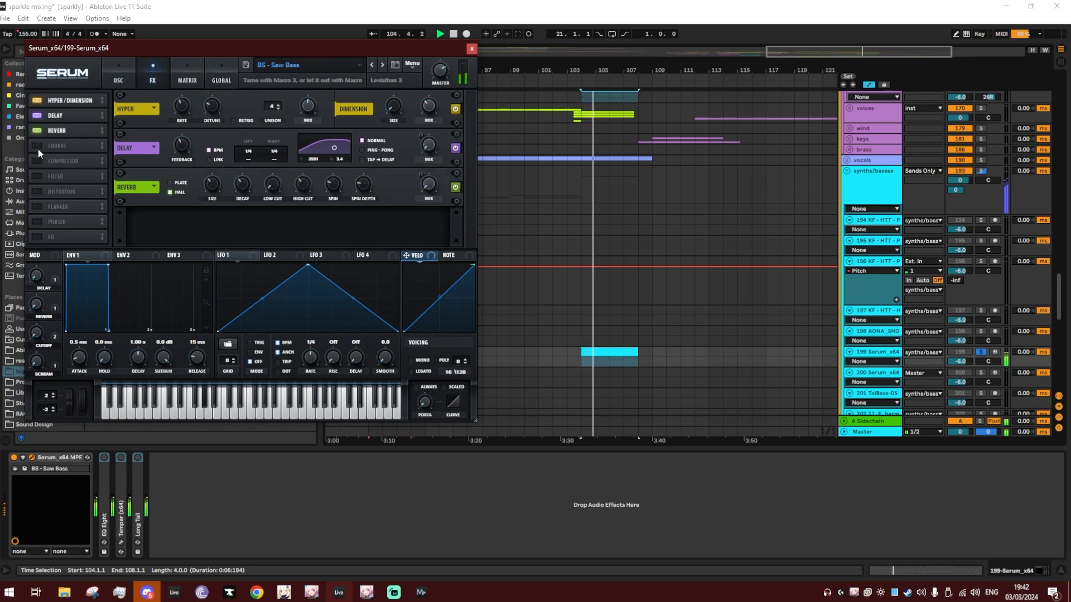
pyautogui.click(37, 148)
pyautogui.click(38, 159)
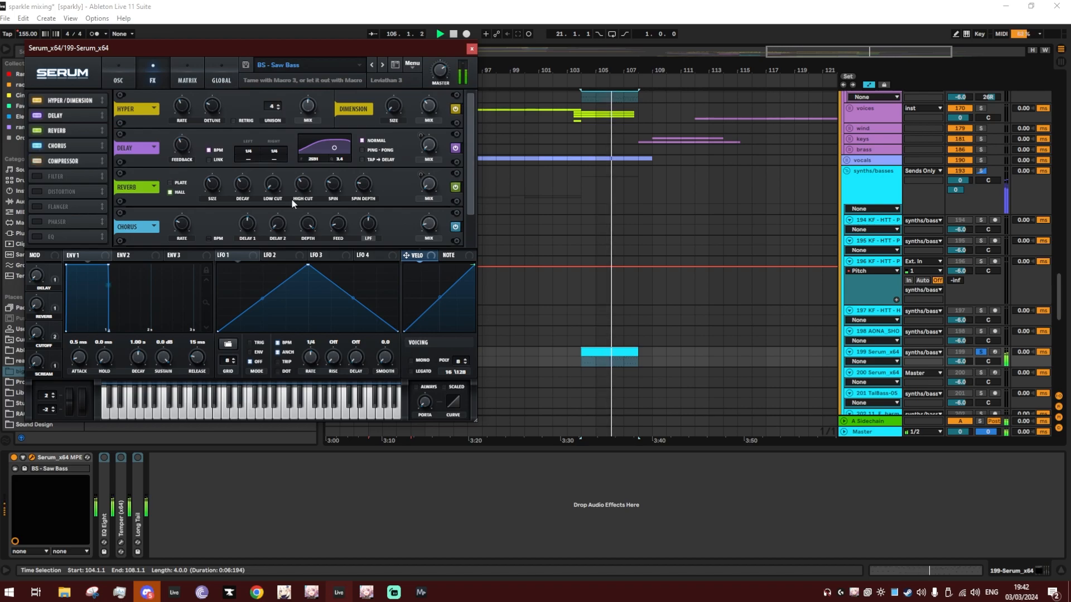
pyautogui.scroll(-3, 465, 177)
pyautogui.click(43, 176)
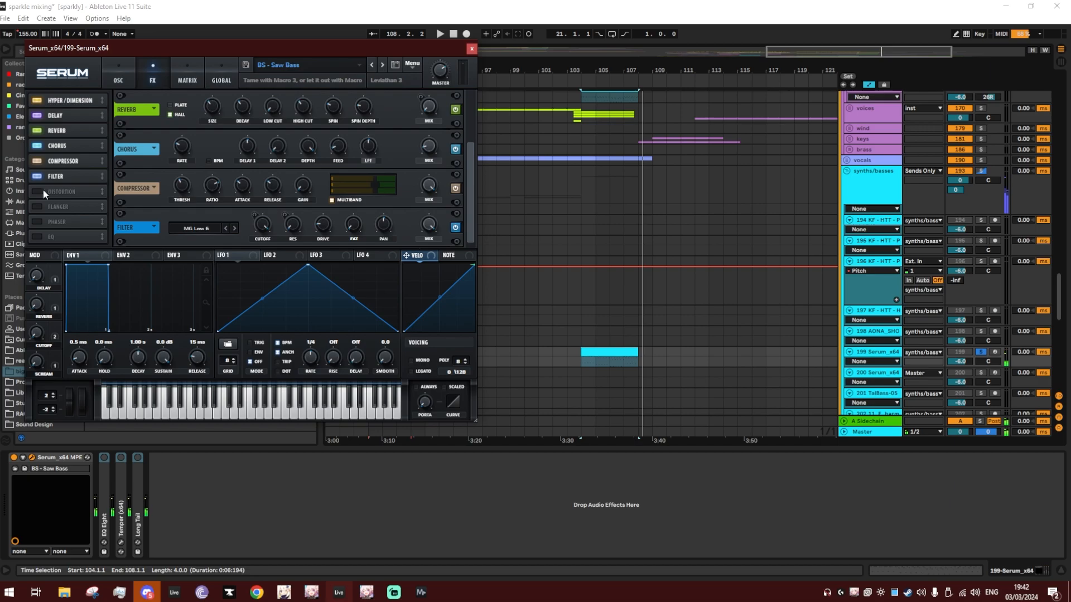
# Expand and enable EQ Eight and Temper on the Serum track, play the clip, and open the Temper window.
pyautogui.doubleClick(104, 464)
pyautogui.doubleClick(381, 481)
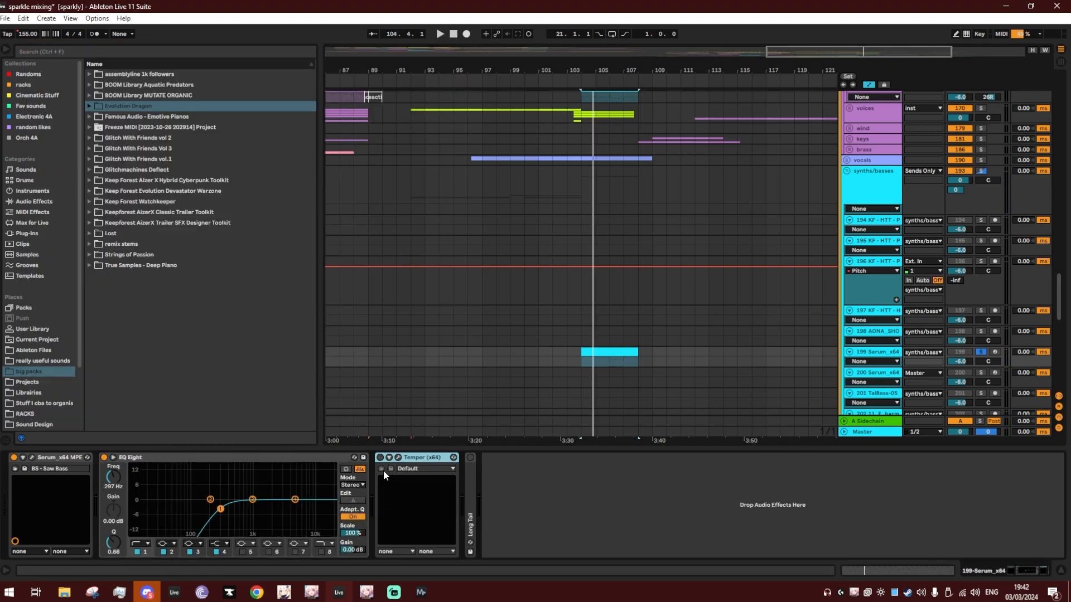
pyautogui.press('space')
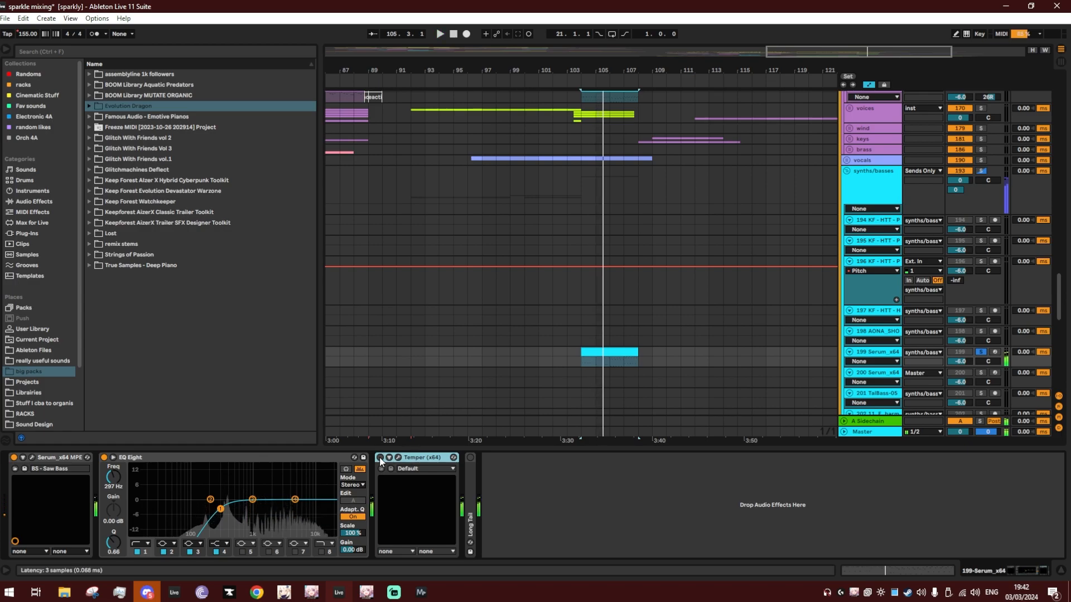
pyautogui.click(398, 457)
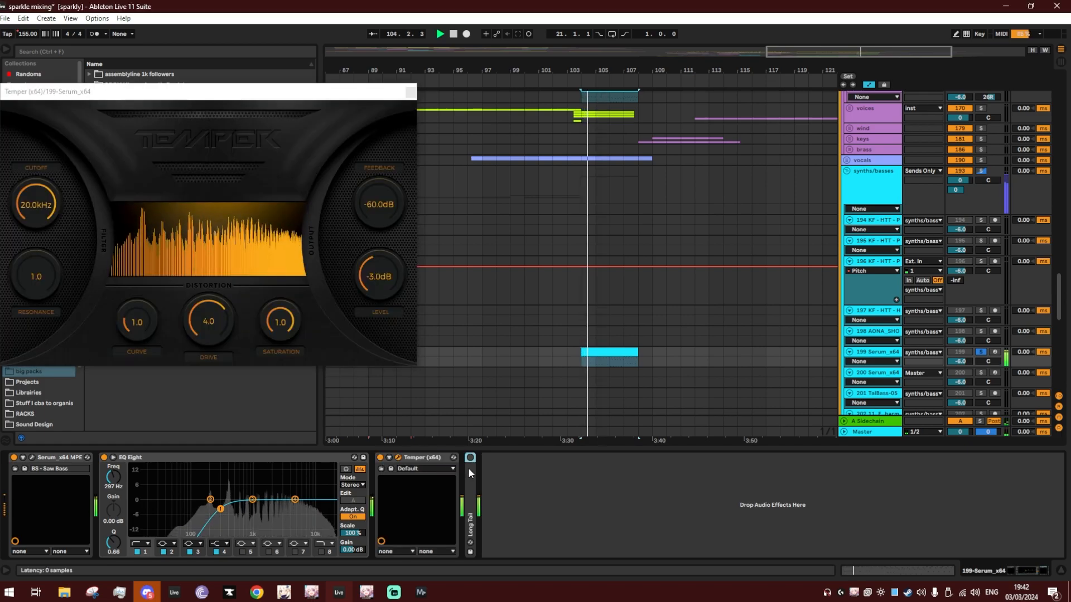
# Close the Temper window, expand and enable the Long Tail reverb, play the full chain, and hide the device view.
pyautogui.doubleClick(471, 458)
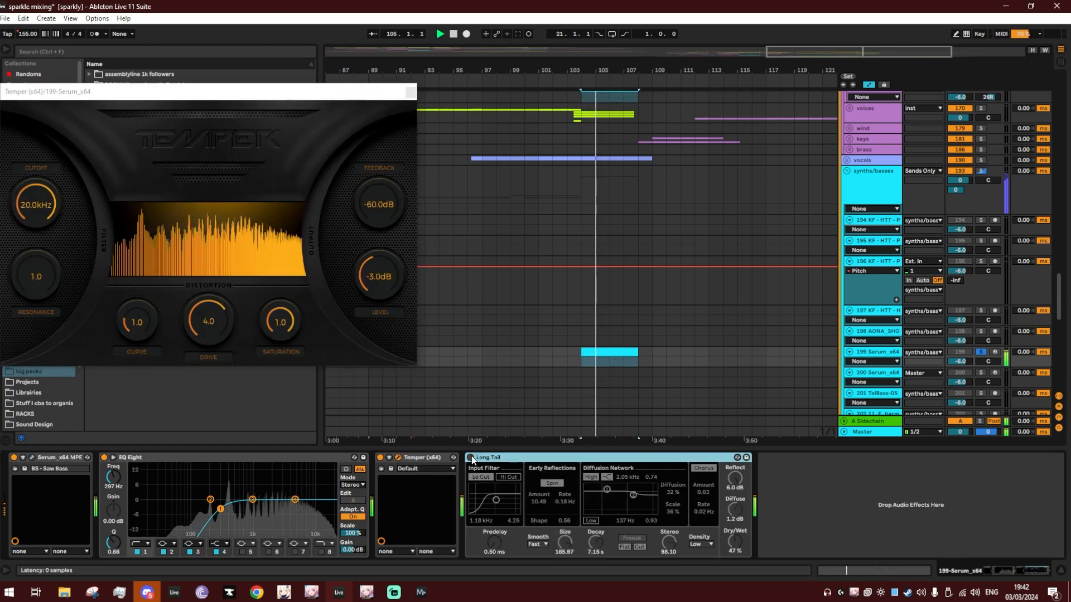
pyautogui.click(411, 92)
pyautogui.click(471, 458)
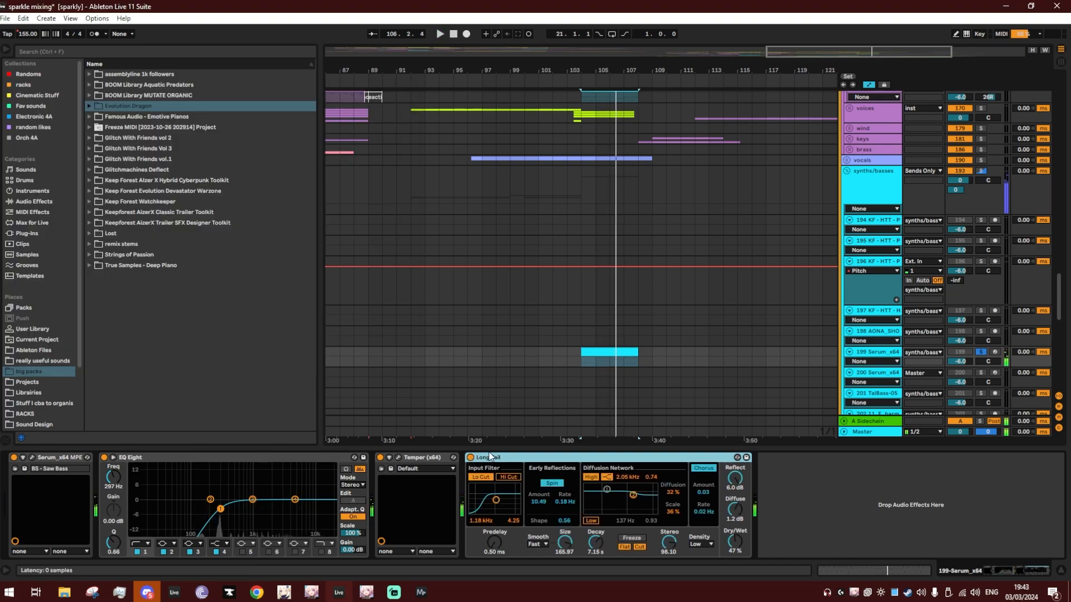
pyautogui.press('space')
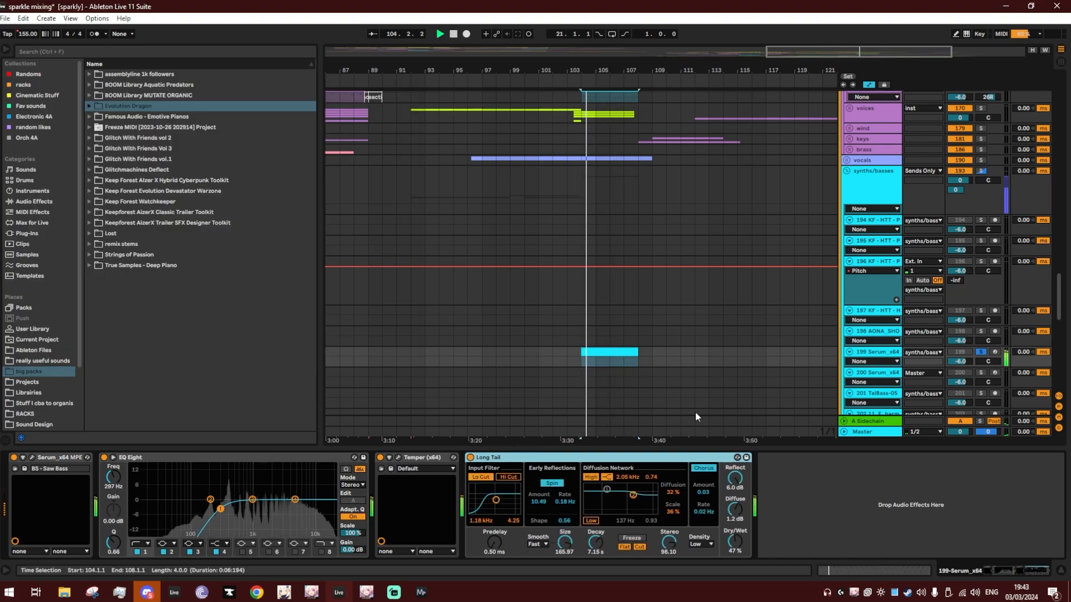
pyautogui.doubleClick(881, 361)
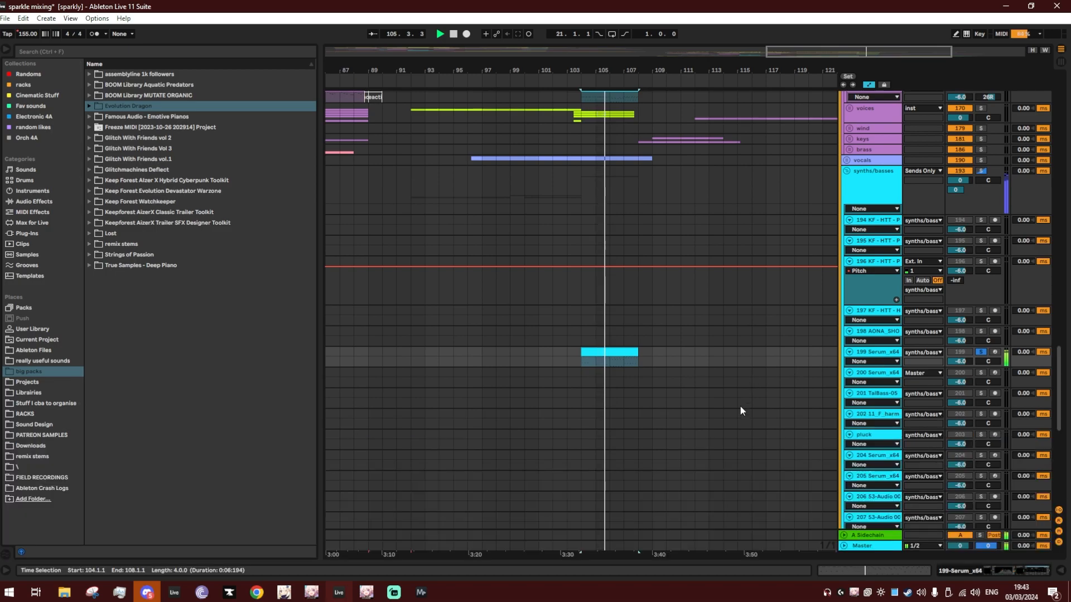
# Solo the stacc m1 and stacc m2 tracks in the original project's strings group and play them from bar 103.3.
pyautogui.scroll(3, 741, 408)
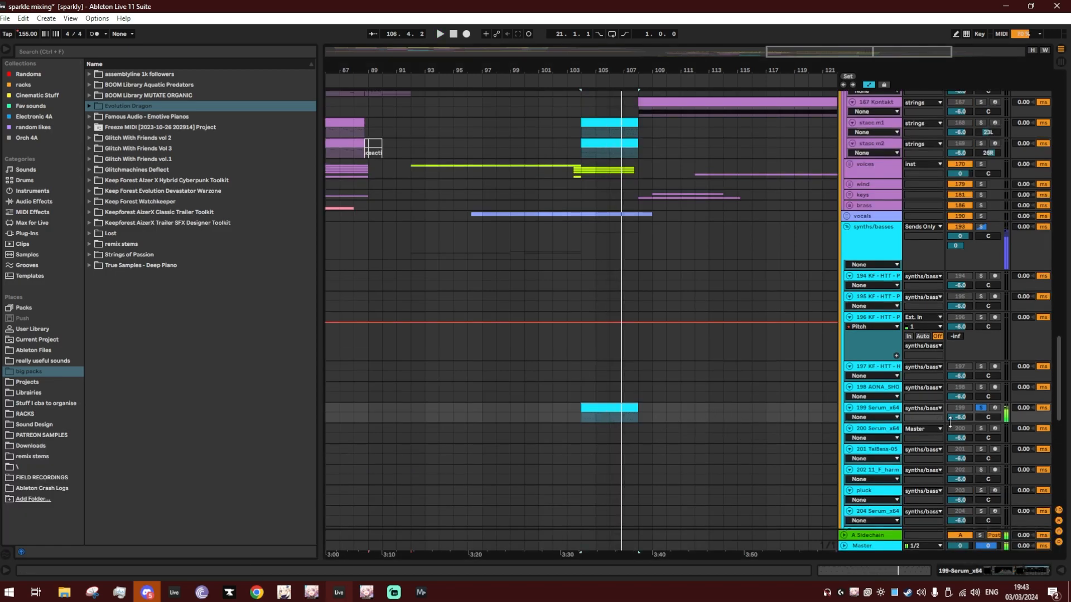
pyautogui.scroll(6, 717, 430)
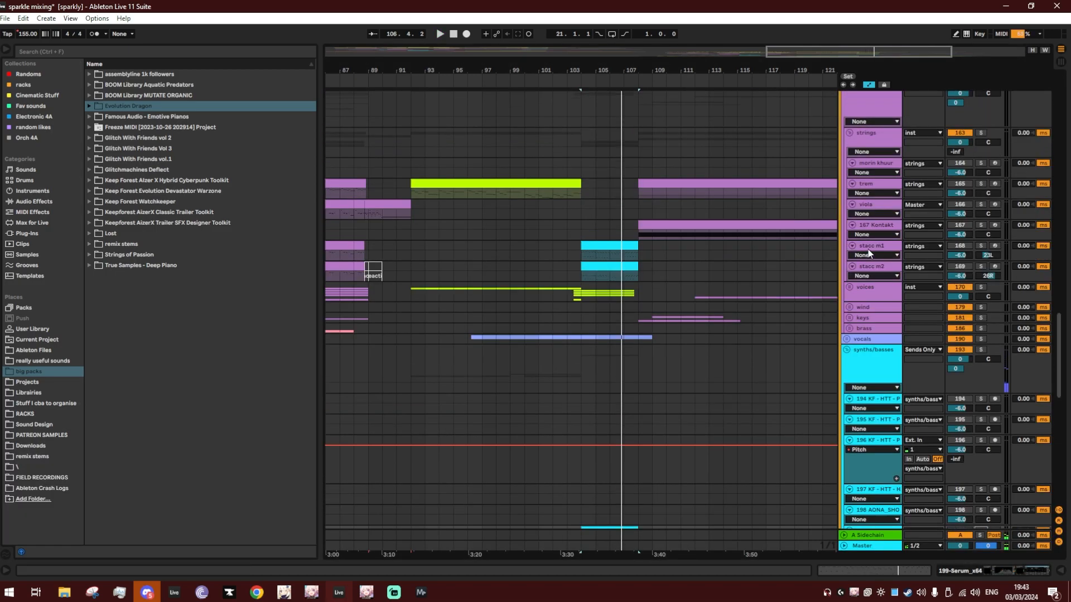
pyautogui.click(868, 247)
pyautogui.keyDown('shift'); pyautogui.click(870, 267); pyautogui.keyUp('shift')
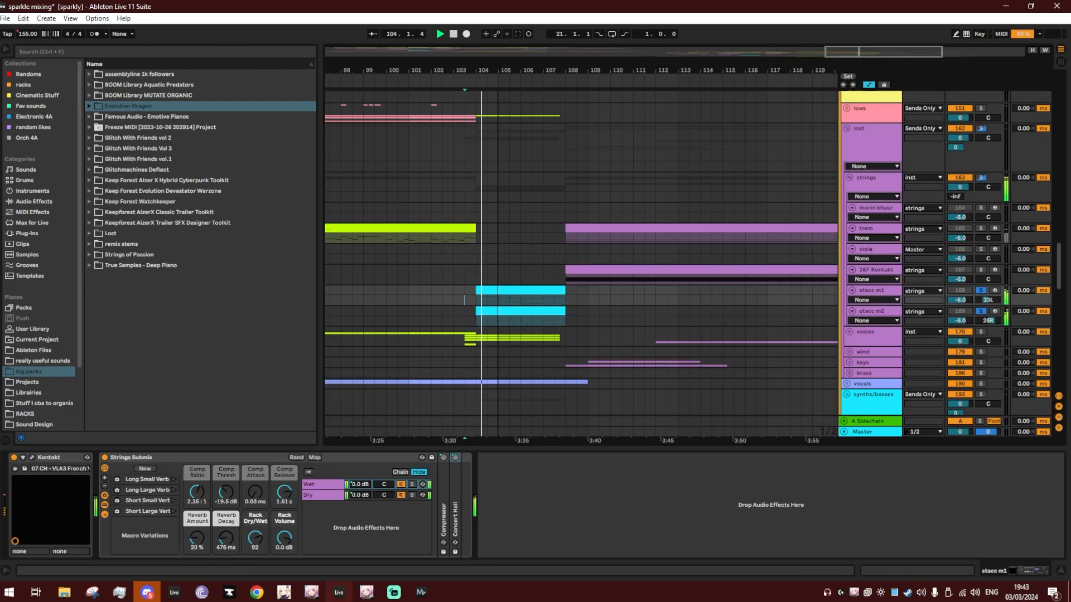
pyautogui.moveTo(498, 67); pyautogui.dragTo(456, 68)
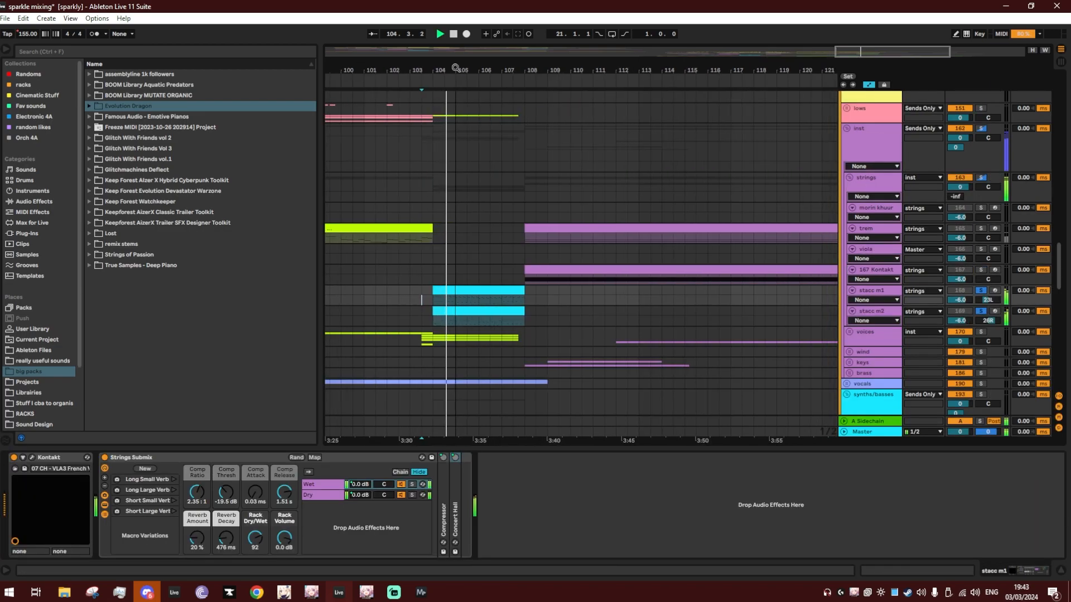
pyautogui.hotkey('ctrl', 'alt', 'l')
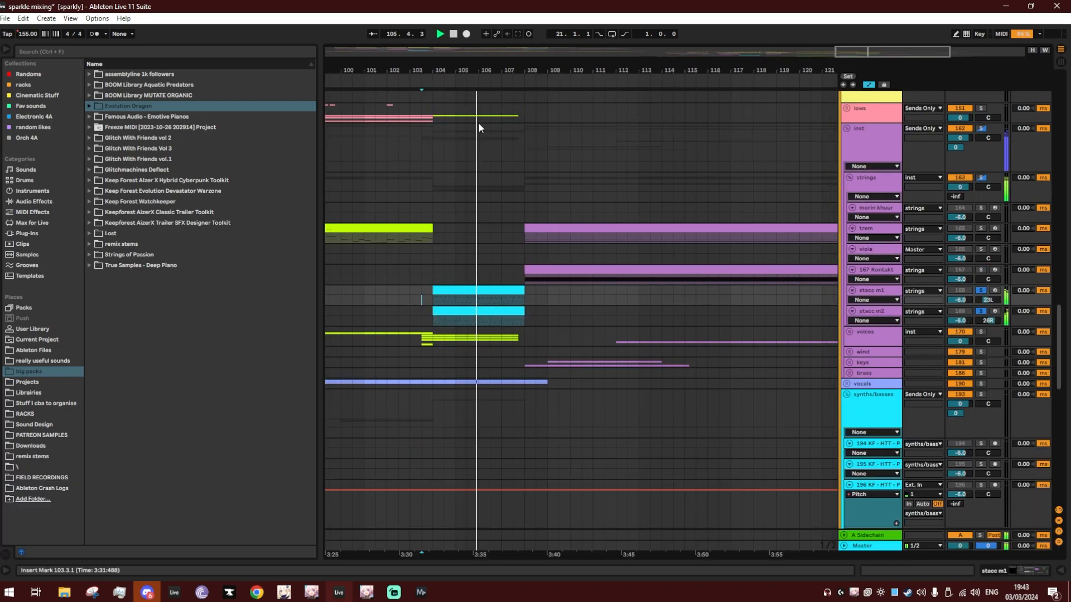
pyautogui.hscroll(-3, 673, 267)
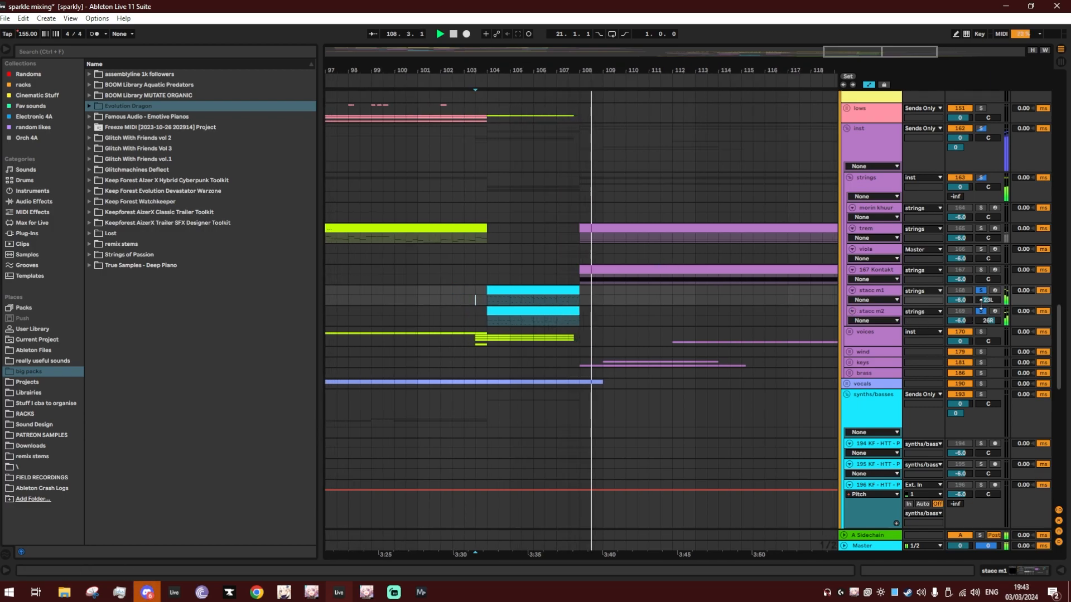
# Return to the main drums group, set the playback position to bar 40, and unfold the mids group.
pyautogui.scroll(10, 737, 305)
pyautogui.scroll(-8, 677, 279)
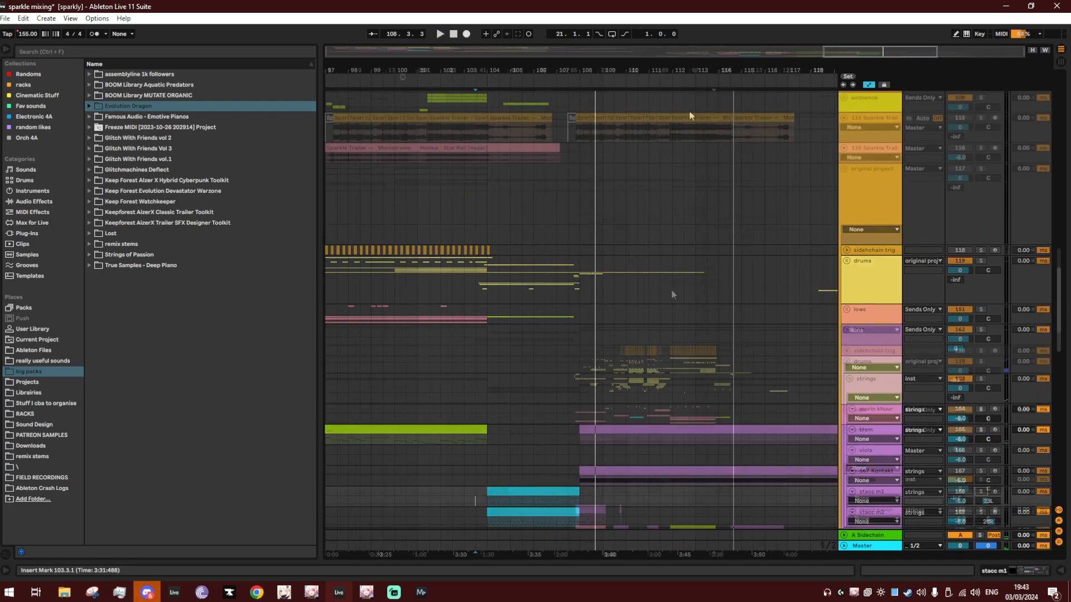
pyautogui.scroll(15, 473, 292)
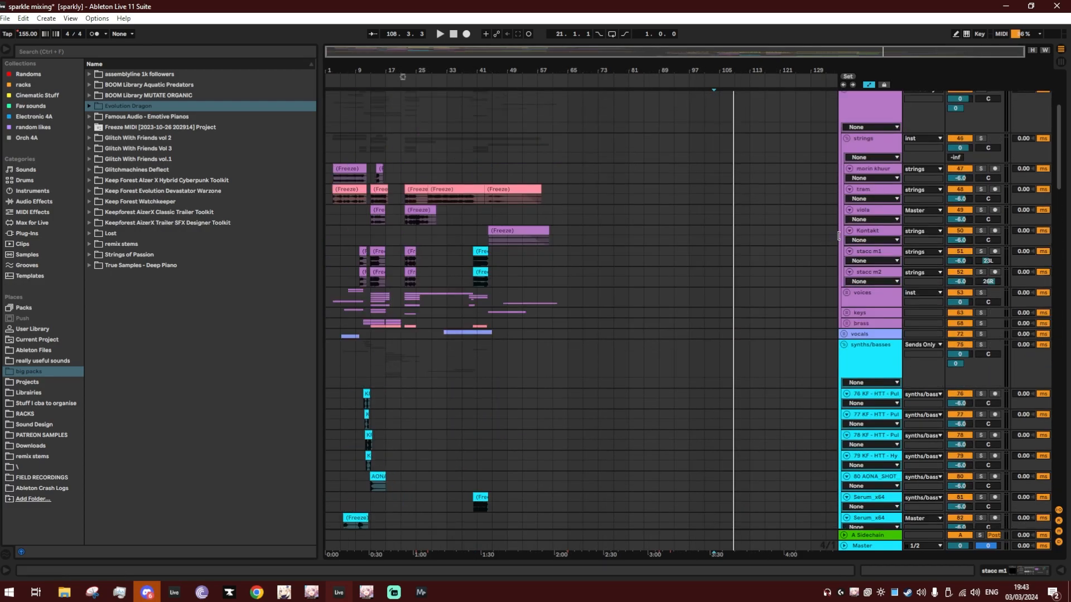
pyautogui.scroll(10, 561, 306)
pyautogui.scroll(5, 486, 158)
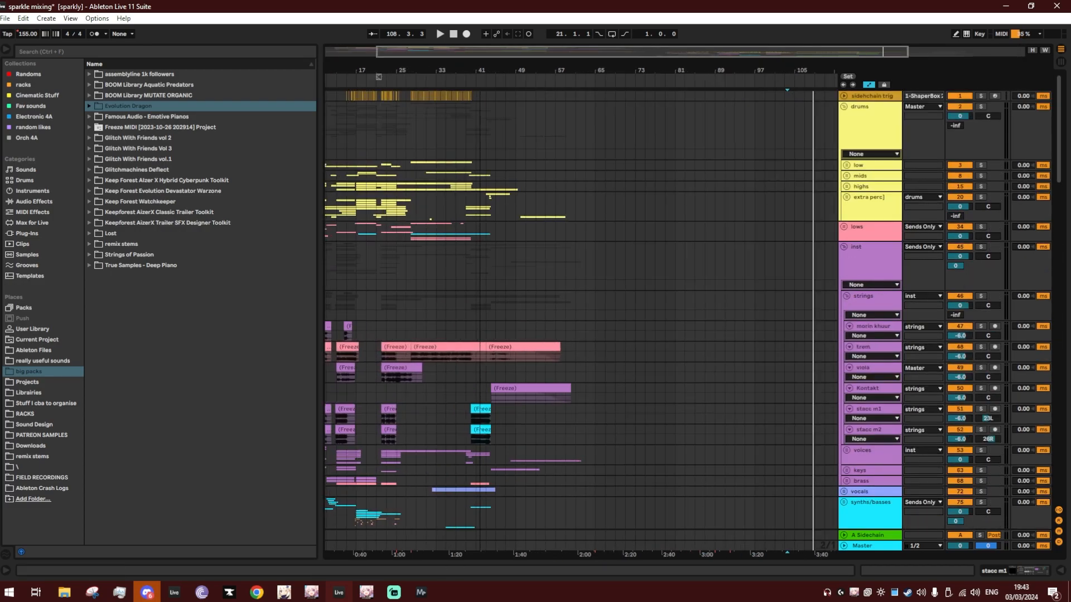
pyautogui.click(444, 186)
pyautogui.click(846, 176)
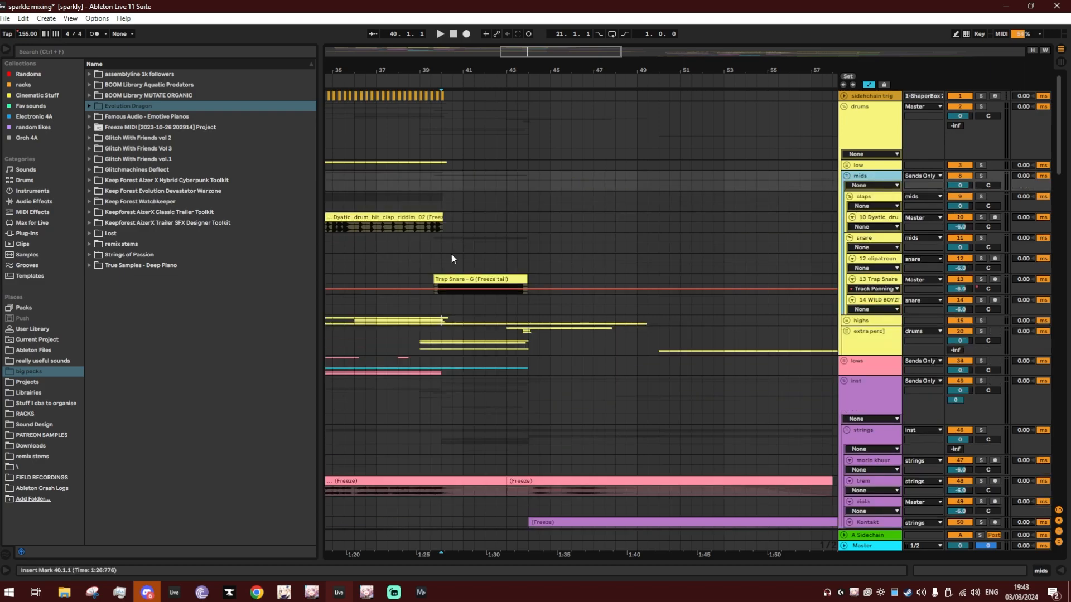
# Solo the 13 Trap Snare track and play it from bar 40, then unfold the highs and extra perc groups.
pyautogui.click(443, 269)
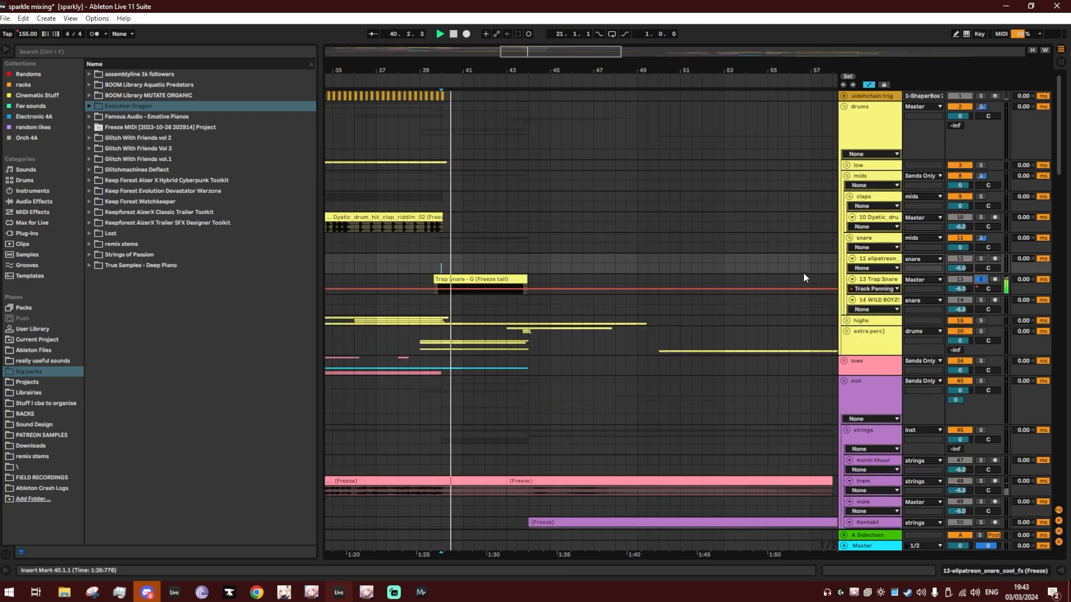
pyautogui.click(848, 322)
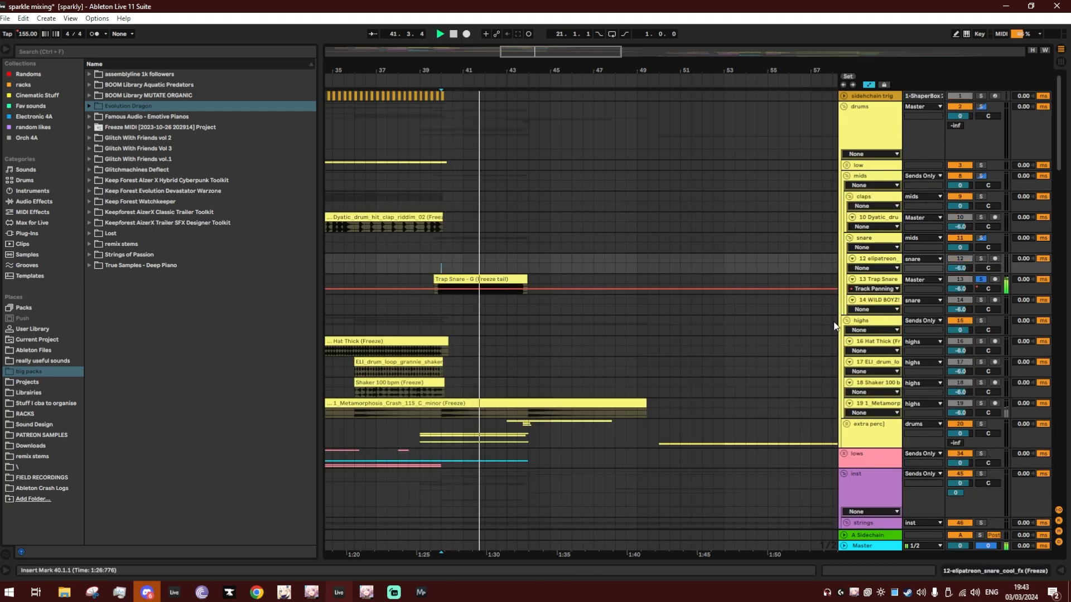
pyautogui.click(846, 425)
pyautogui.scroll(-3, 748, 383)
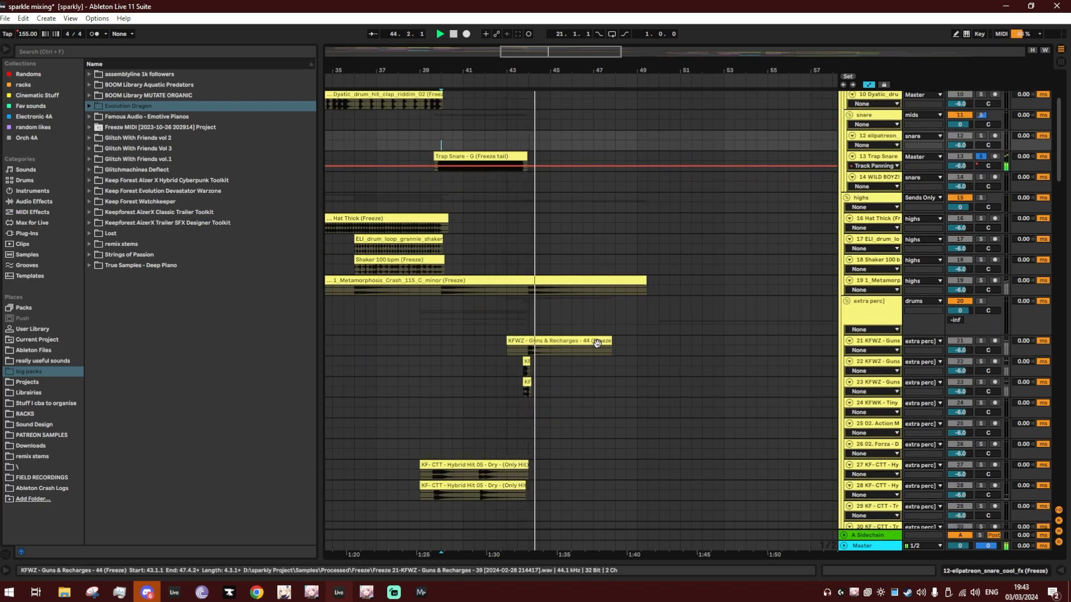
# Solo the extra perc group, play its hybrid hits from bar 39, and fold the group again.
pyautogui.press('space')
pyautogui.click(420, 383)
pyautogui.scroll(-3, 701, 289)
pyautogui.press('space')
pyautogui.moveTo(446, 62); pyautogui.dragTo(424, 70)
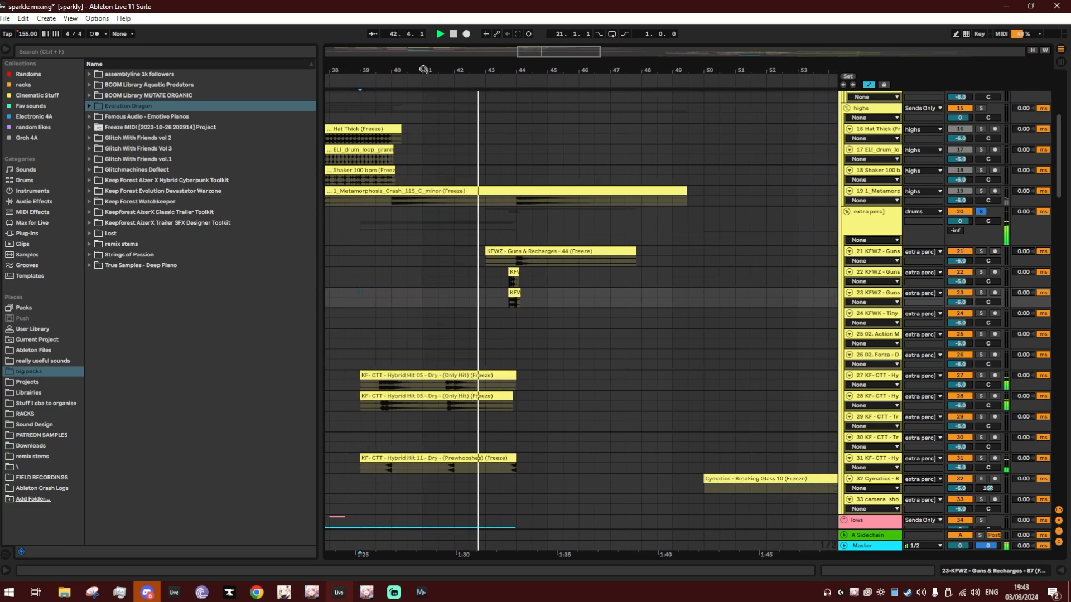
pyautogui.moveTo(424, 70); pyautogui.dragTo(526, 88)
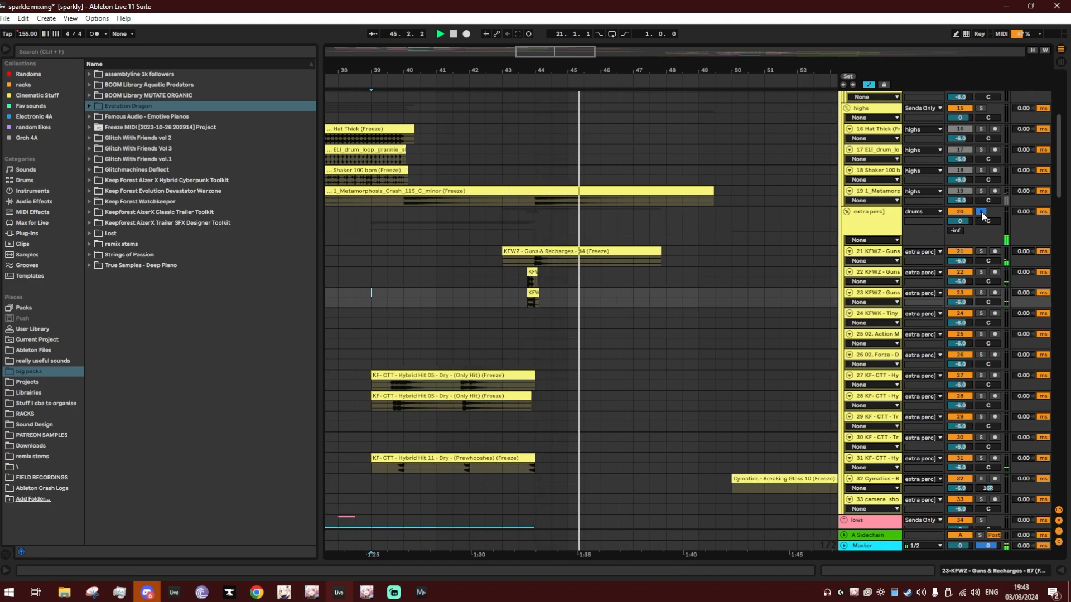
pyautogui.scroll(5, 813, 236)
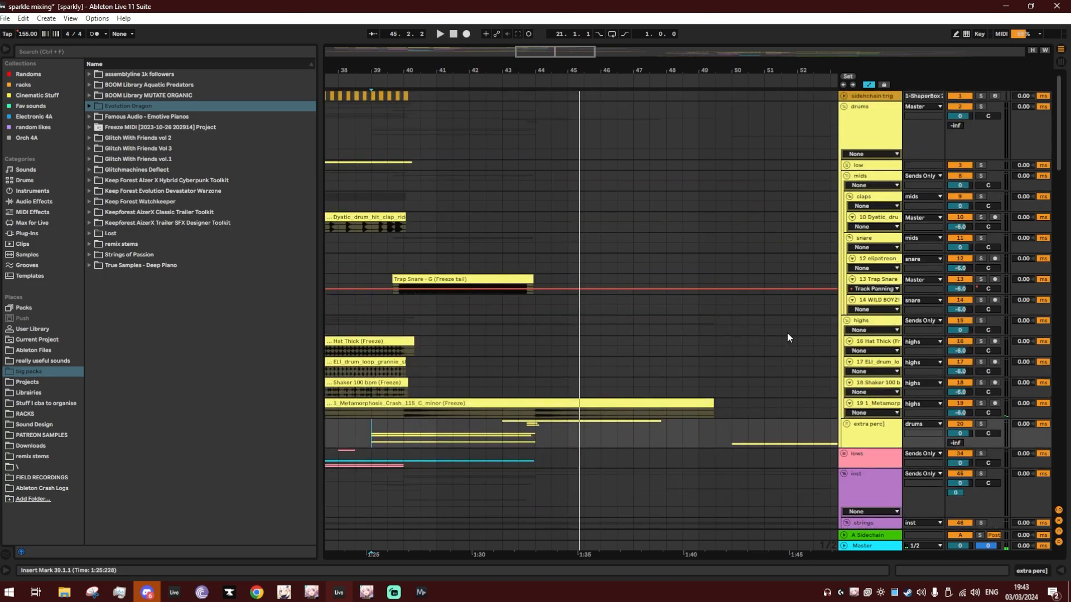
# Fold the drums and inst groups and play the full arrangement from bar 39.
pyautogui.click(845, 116)
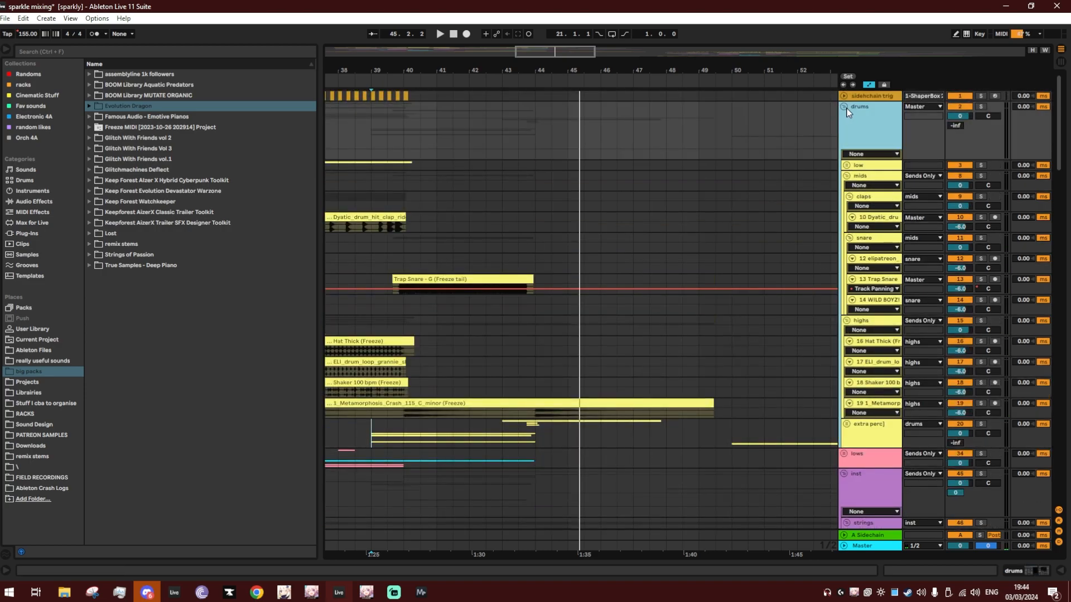
pyautogui.click(845, 107)
pyautogui.press('space')
pyautogui.click(400, 202)
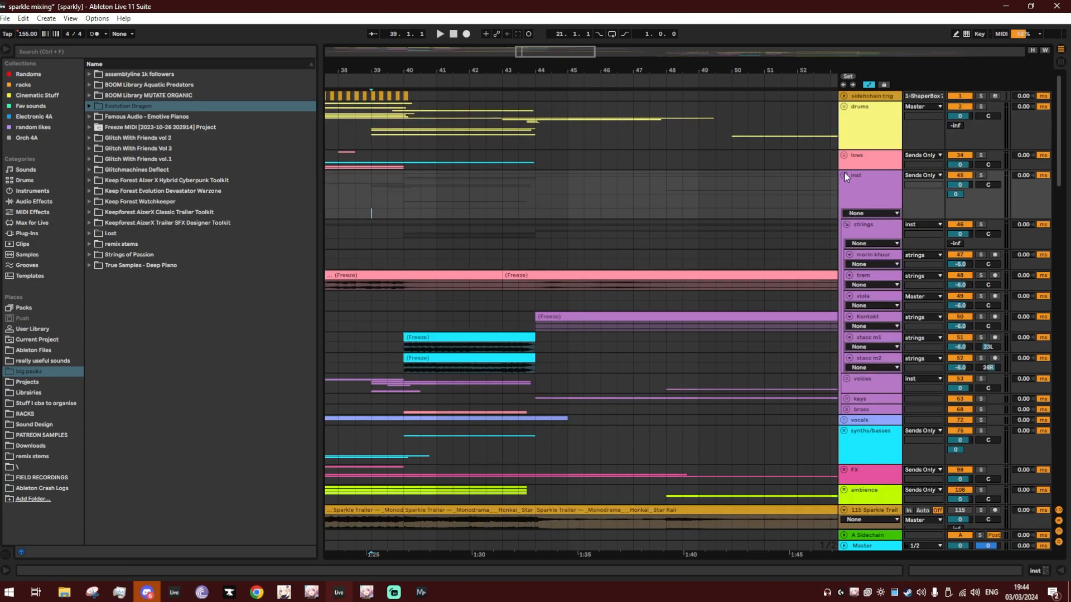
pyautogui.click(844, 176)
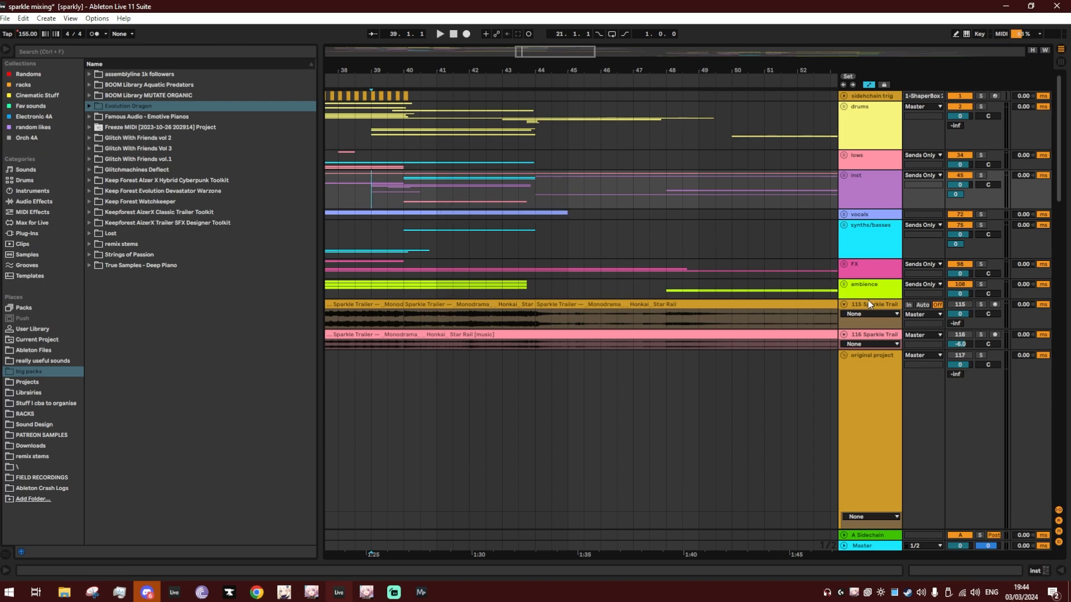
pyautogui.press('space')
pyautogui.click(373, 129)
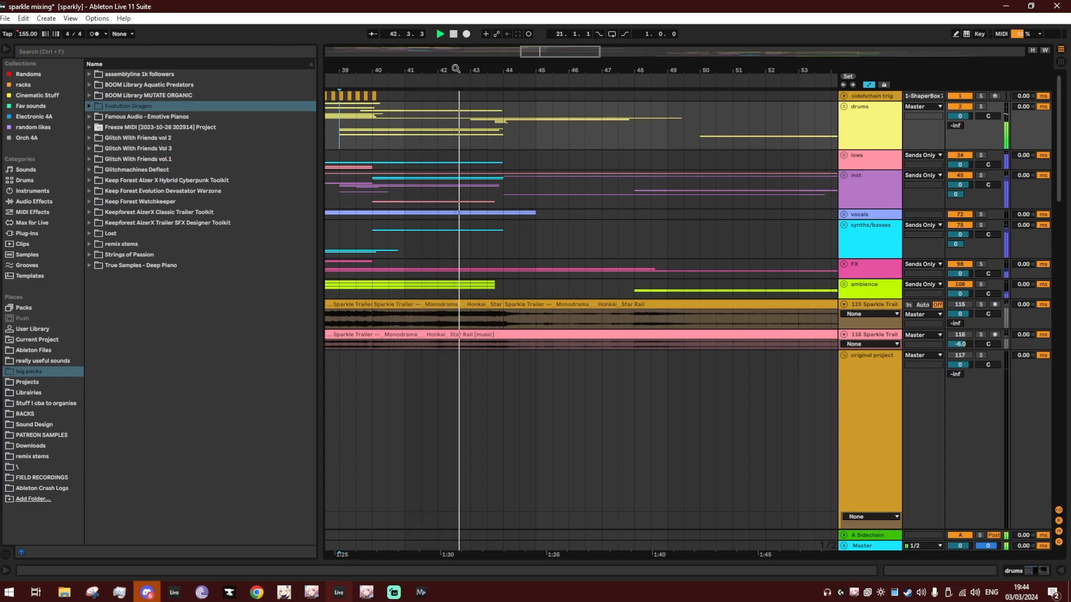
pyautogui.moveTo(476, 65); pyautogui.dragTo(425, 44)
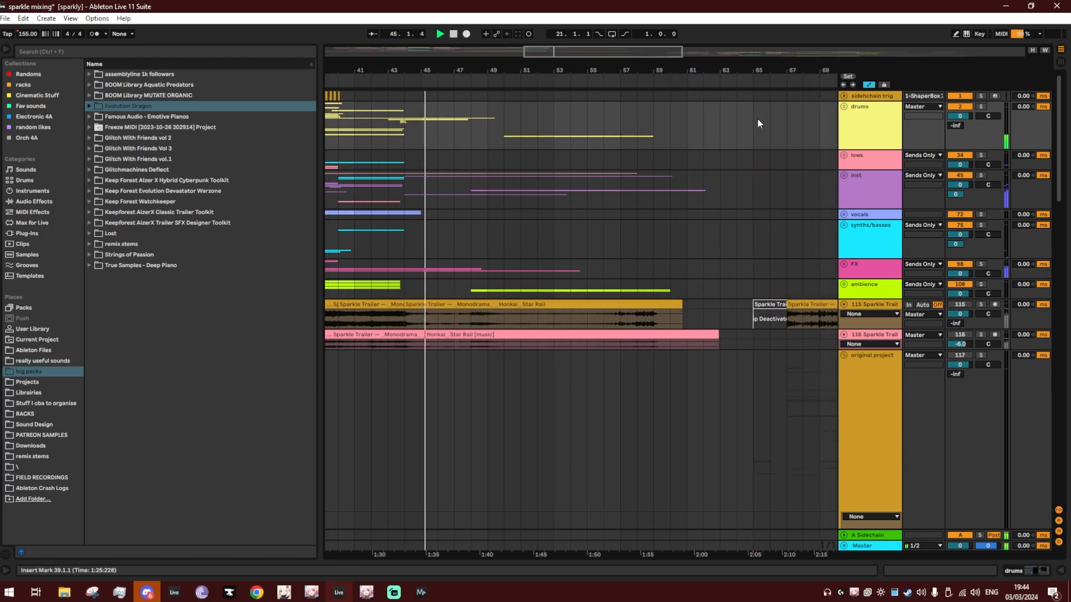
# Reduce the 115 Sparkle Trailer track's height, inspect the strings, voices and keys tracks within inst, and fold those three subgroups.
pyautogui.moveTo(844, 329); pyautogui.dragTo(844, 318)
pyautogui.click(844, 175)
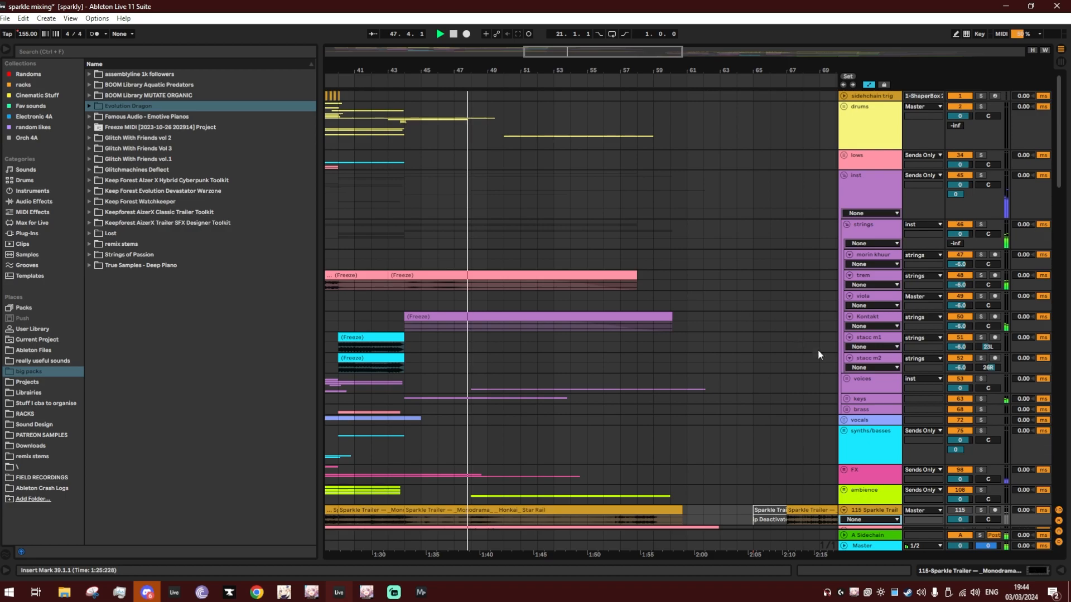
pyautogui.click(847, 379)
pyautogui.scroll(-5, 708, 344)
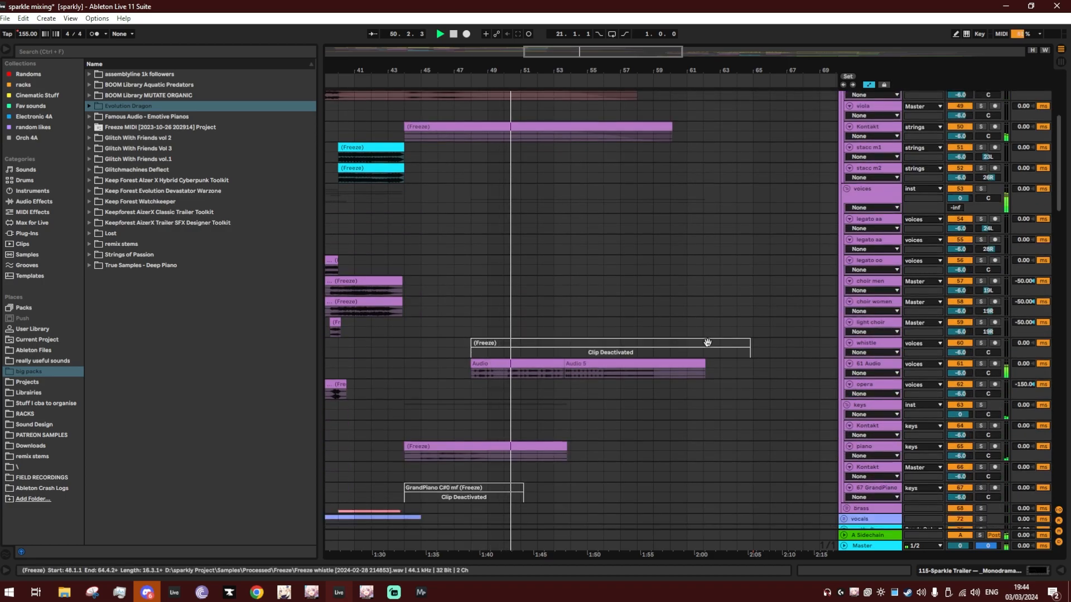
pyautogui.scroll(3, 714, 383)
pyautogui.scroll(4, 714, 380)
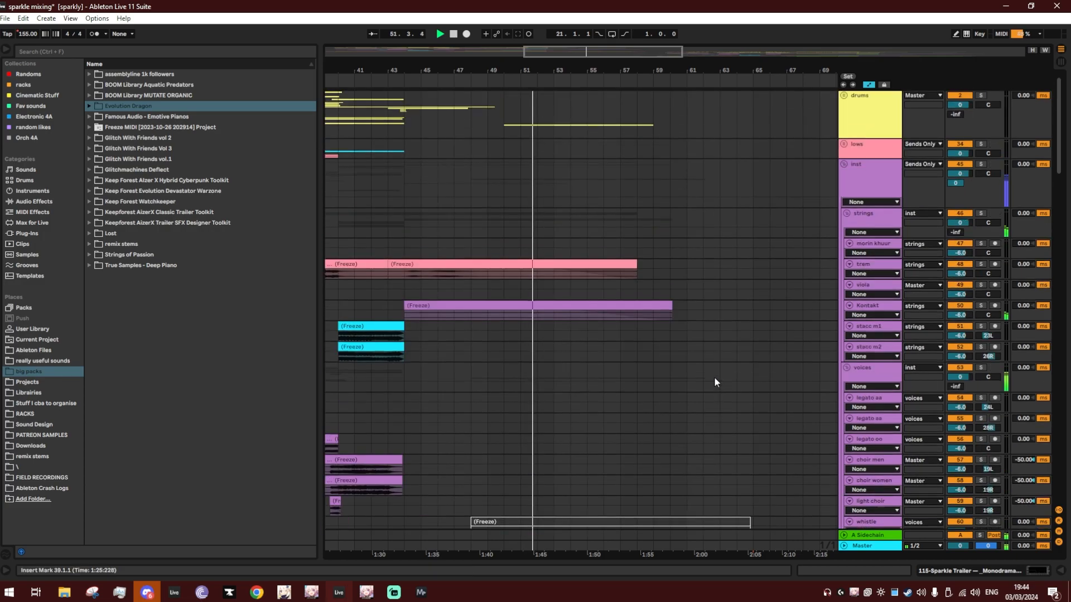
pyautogui.click(846, 225)
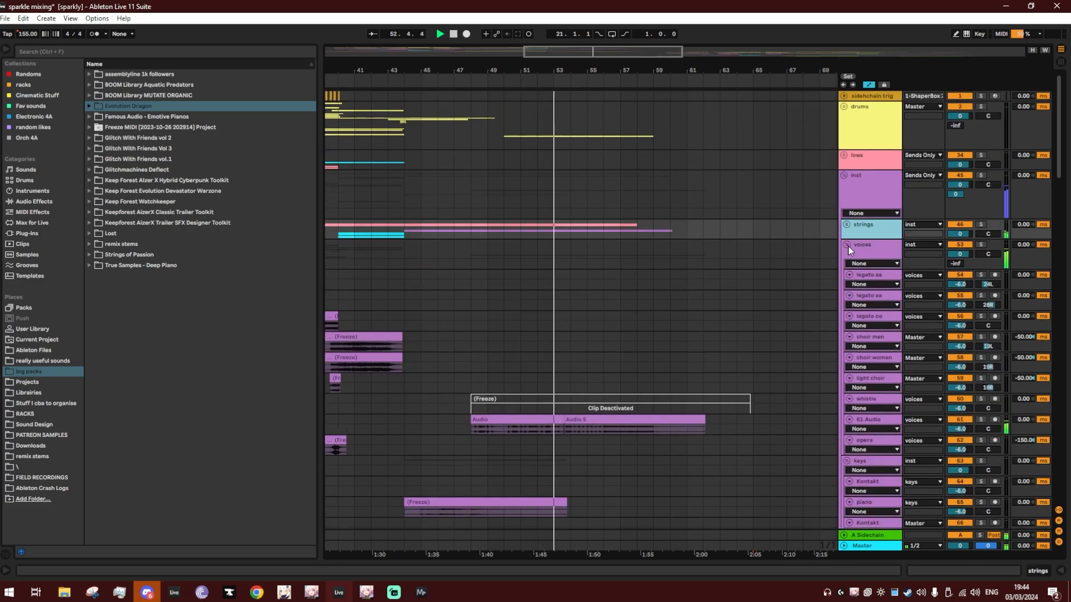
pyautogui.click(847, 245)
pyautogui.click(847, 265)
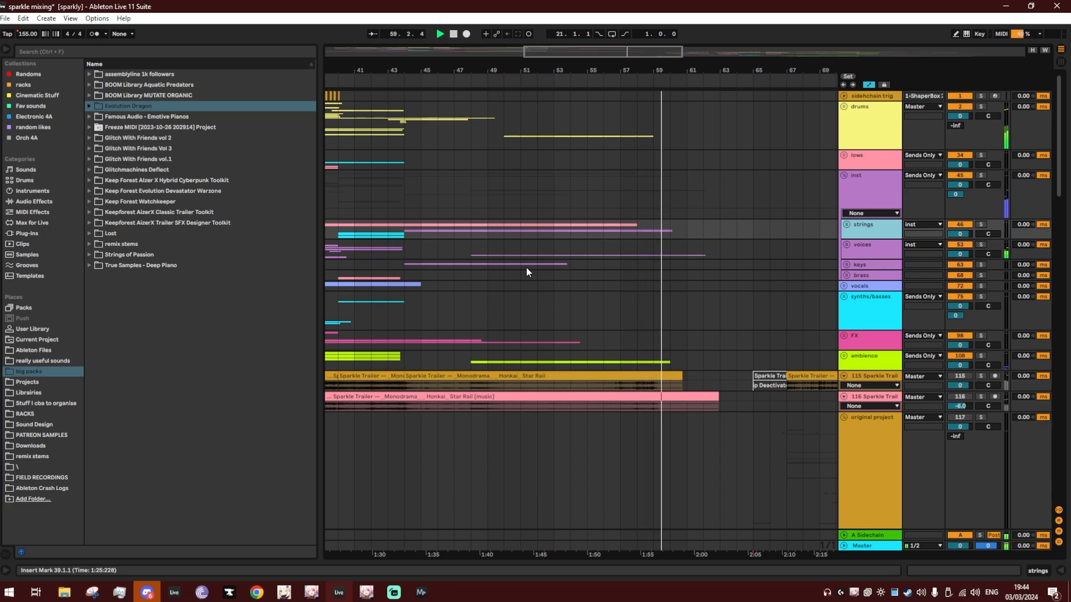
# Unfold the keys group, solo the piano track, and play its clip from bar 45.
pyautogui.click(404, 265)
pyautogui.press('space')
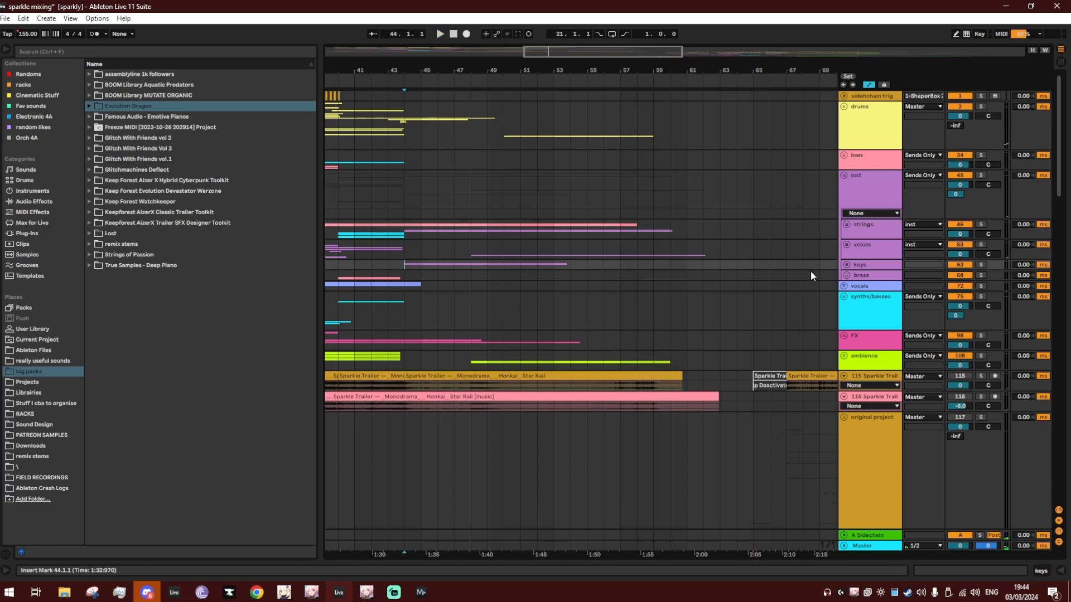
pyautogui.click(846, 264)
pyautogui.click(488, 306)
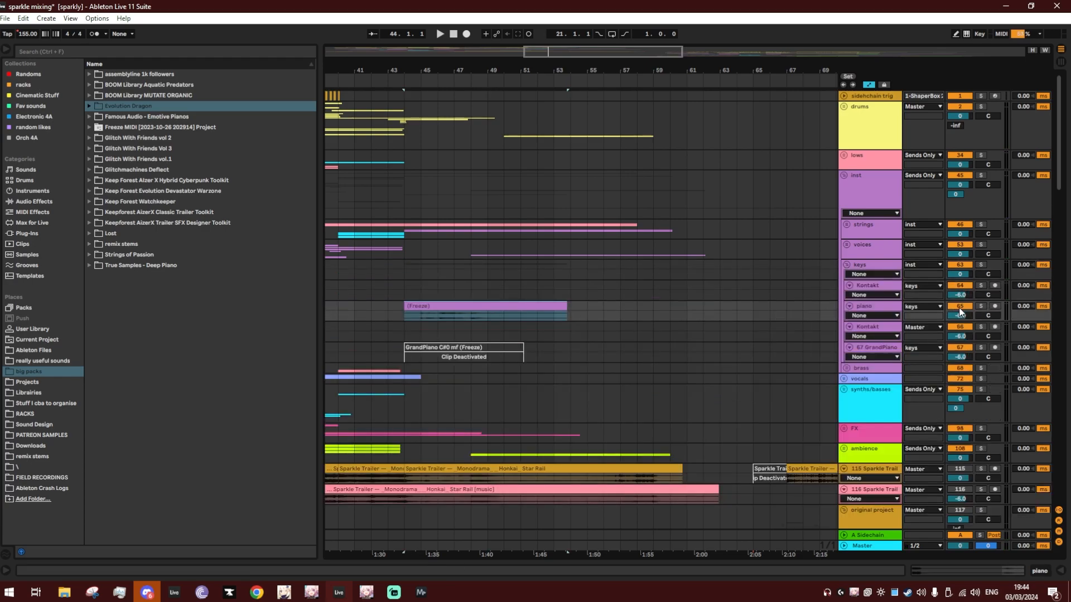
pyautogui.click(421, 317)
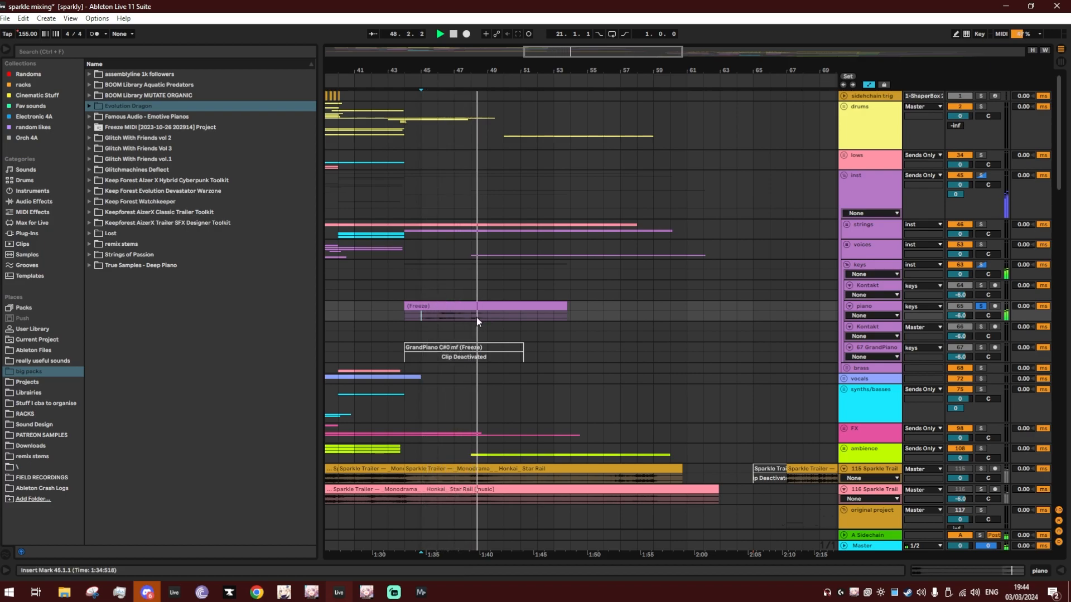
# Solo and unfold the voices group and play the 61 Audio track's clips from bar 48.
pyautogui.click(472, 254)
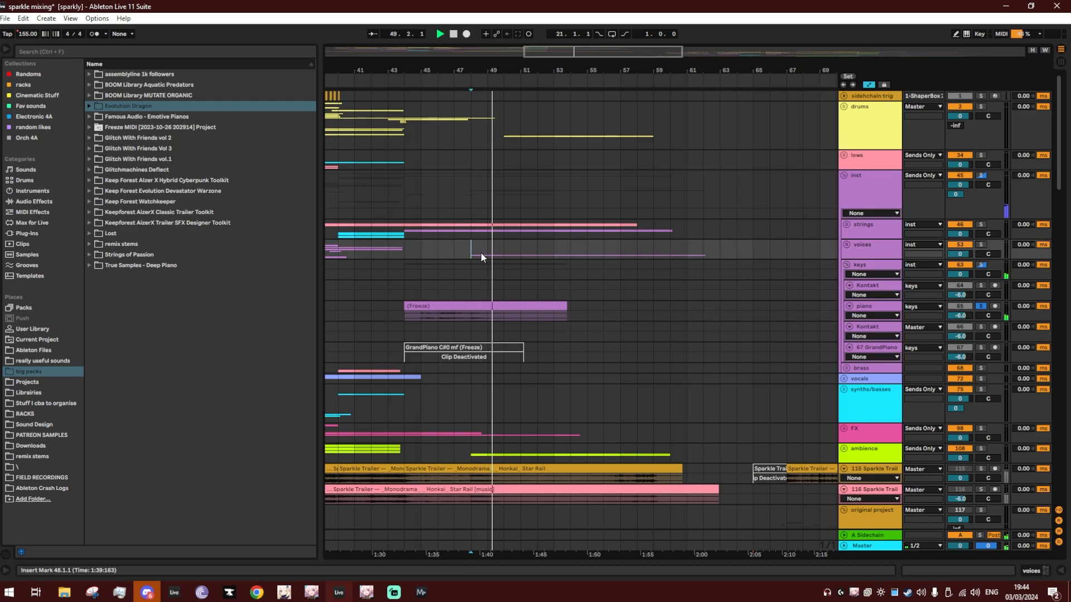
pyautogui.click(979, 244)
pyautogui.click(848, 245)
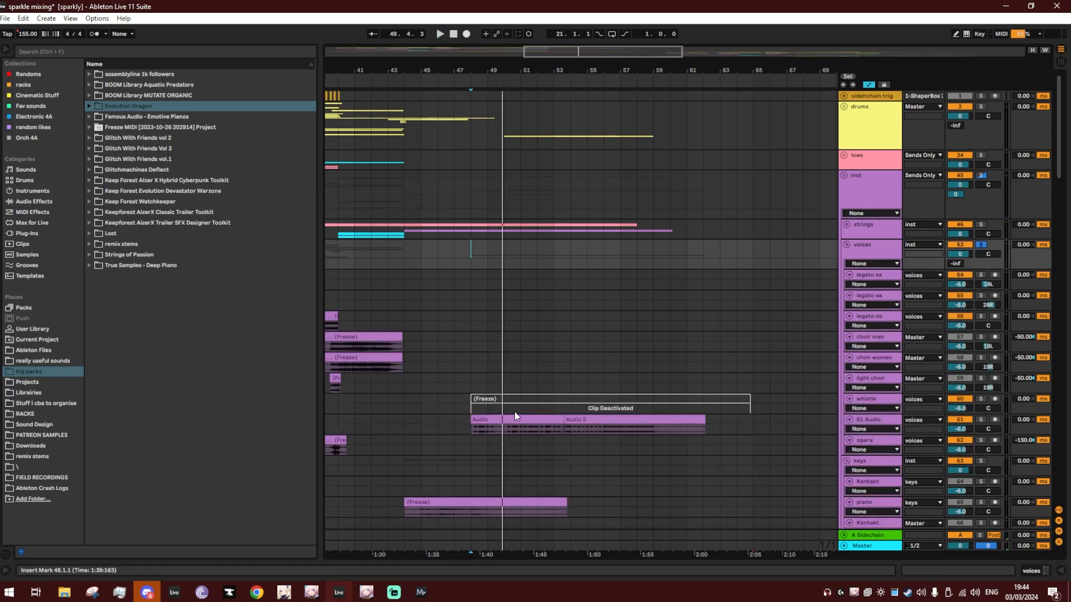
pyautogui.click(514, 417)
pyautogui.scroll(-1, 513, 417)
pyautogui.press('space')
pyautogui.scroll(-3, 511, 380)
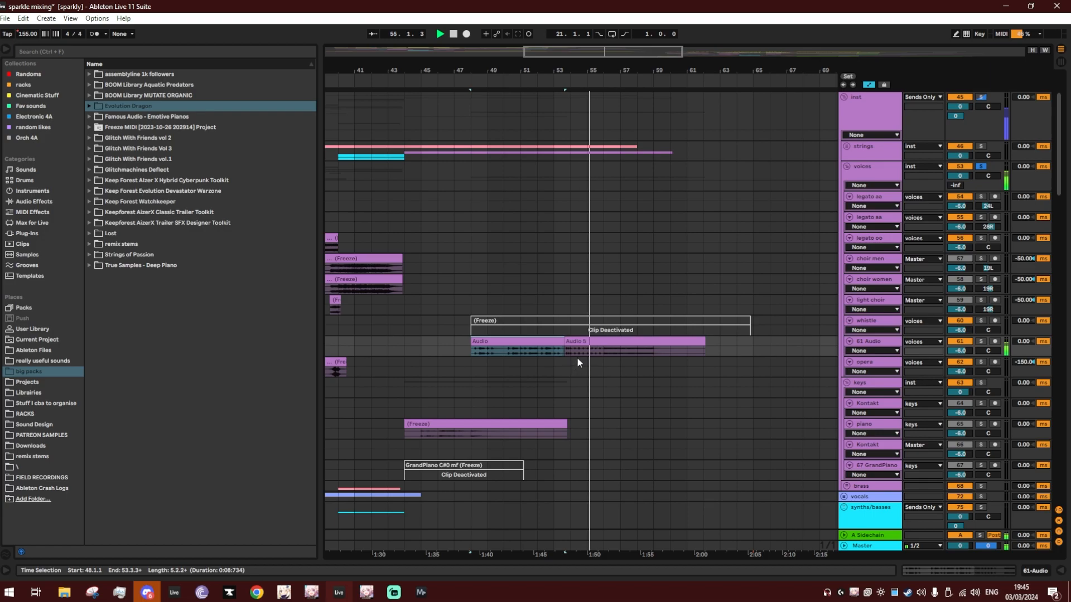
pyautogui.scroll(2, 574, 362)
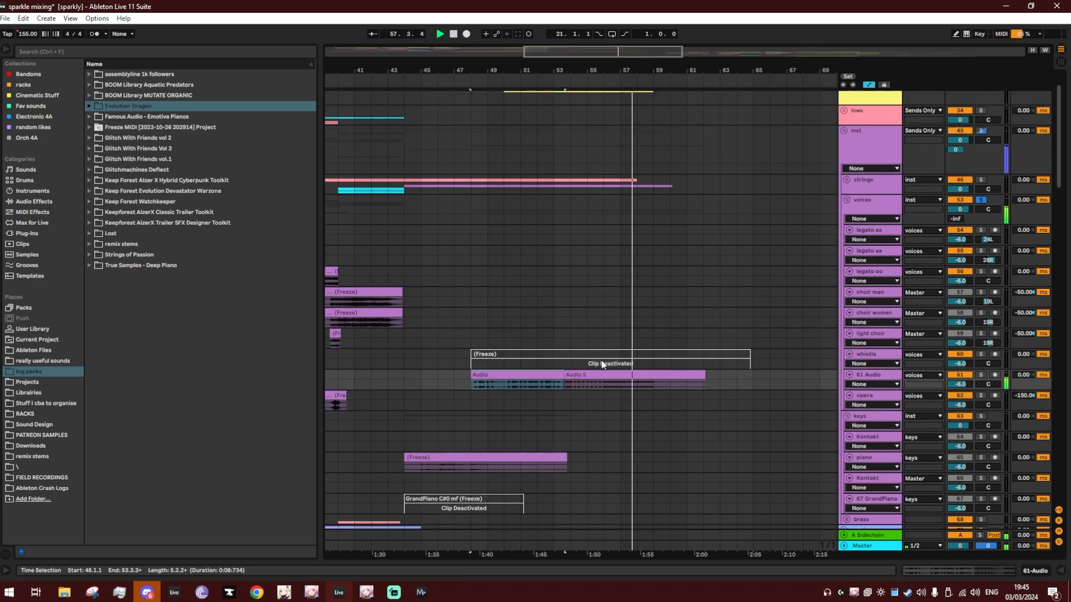
# Fold the voices group, solo and unfold the strings group, and play it from bar 44.
pyautogui.click(432, 216)
pyautogui.click(980, 180)
pyautogui.click(846, 200)
pyautogui.click(846, 180)
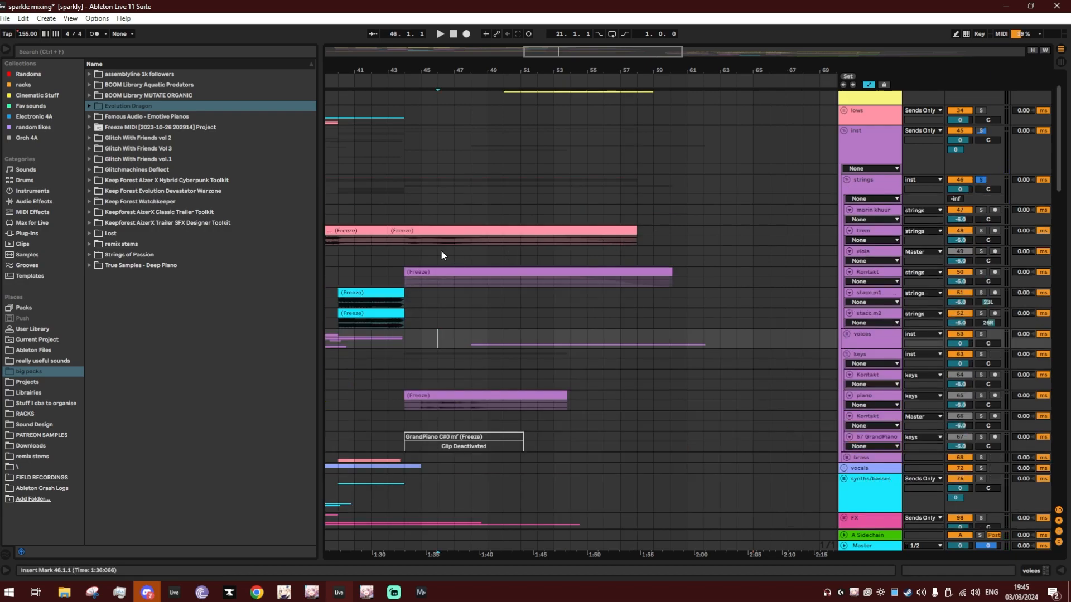
pyautogui.click(407, 240)
pyautogui.press('space')
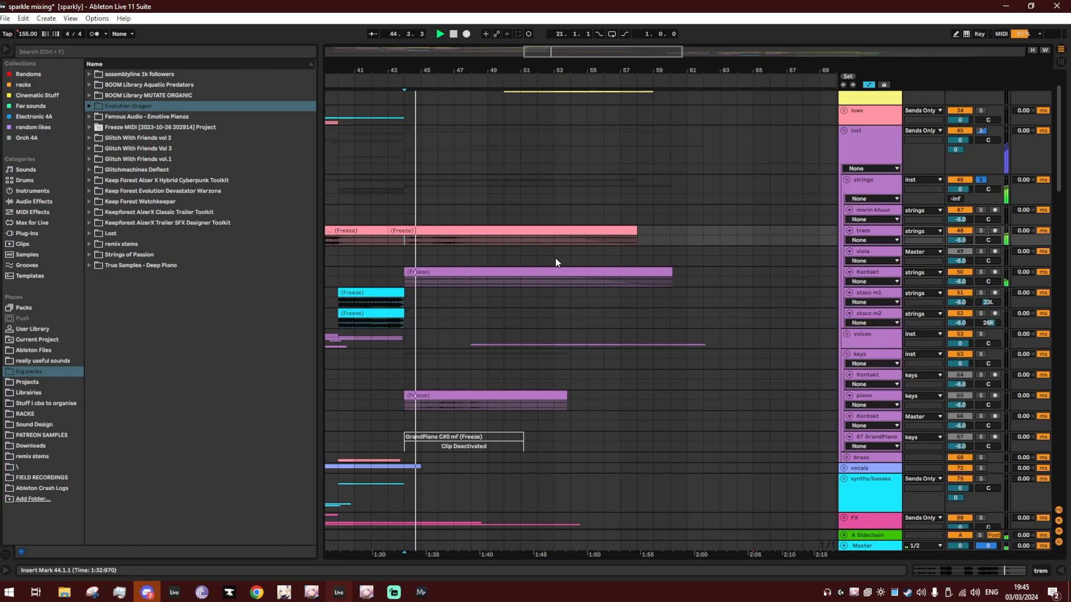
pyautogui.scroll(2, 516, 281)
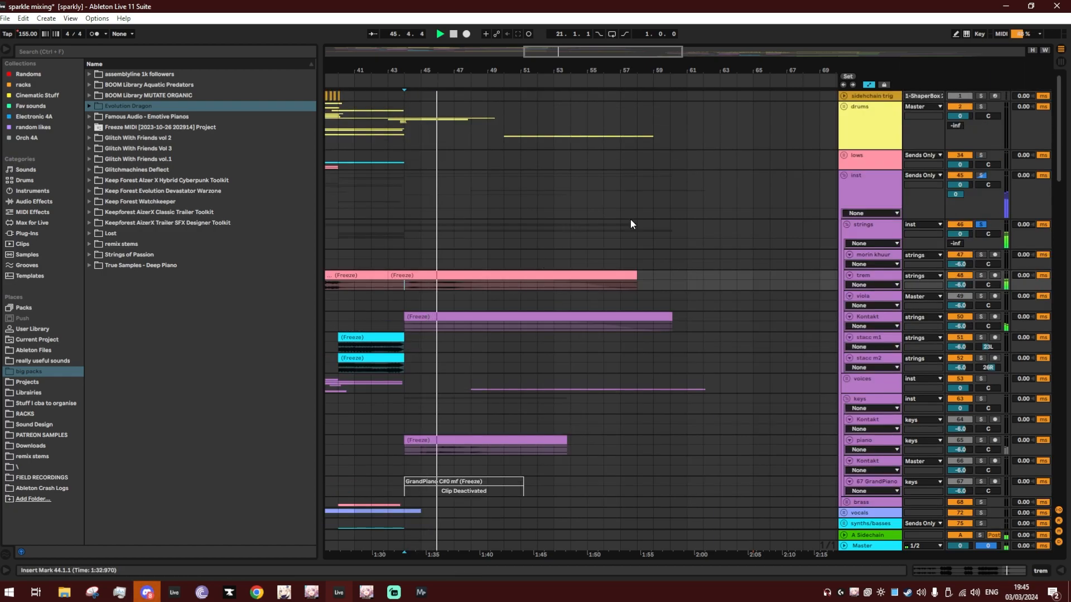
pyautogui.moveTo(525, 71); pyautogui.dragTo(497, 71)
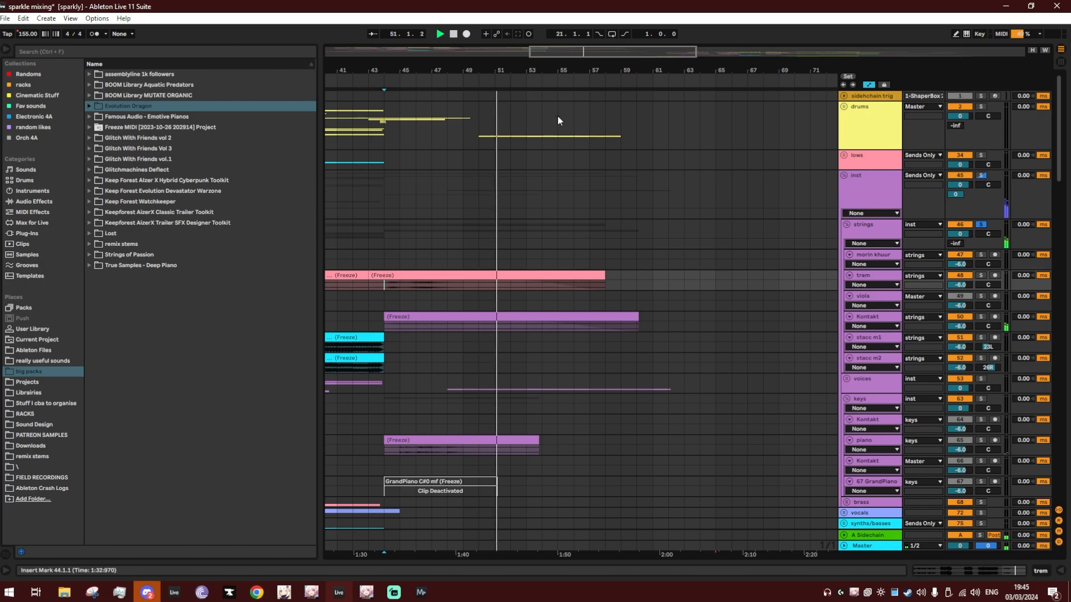
# Unfold drums and extra perc, play the soloed Cymatics - Breaking Glass 10 clip from bar 50, and view its clip settings and Saturator.
pyautogui.click(598, 143)
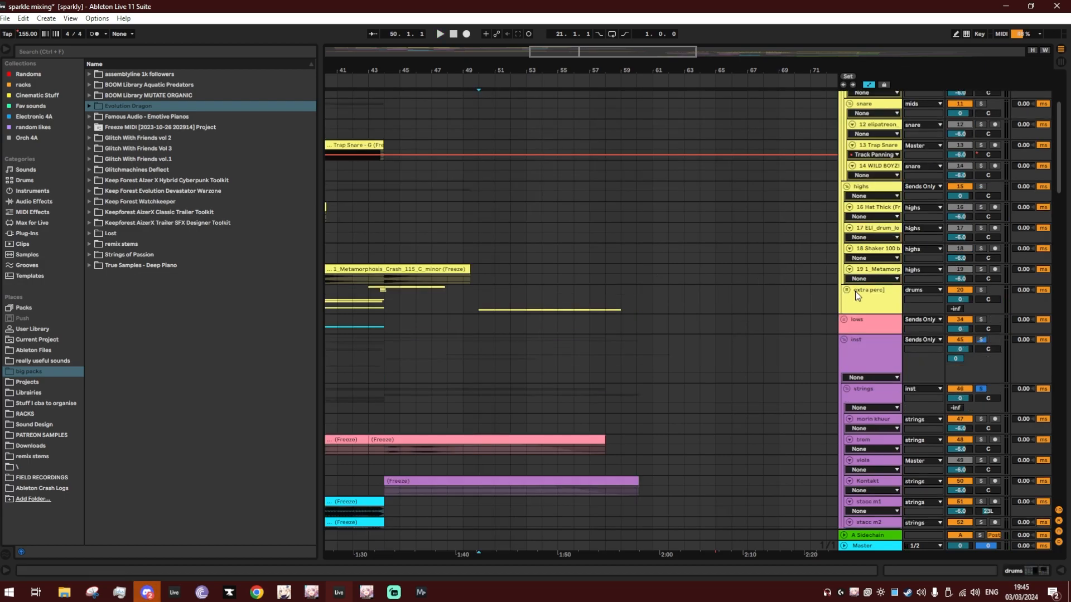
pyautogui.click(848, 291)
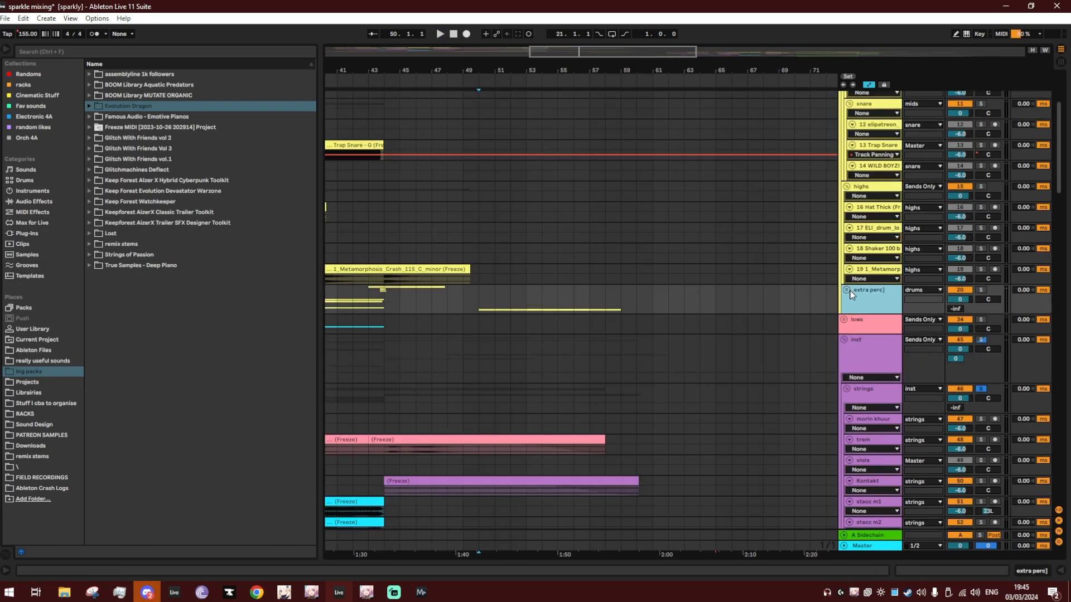
pyautogui.scroll(-3, 671, 267)
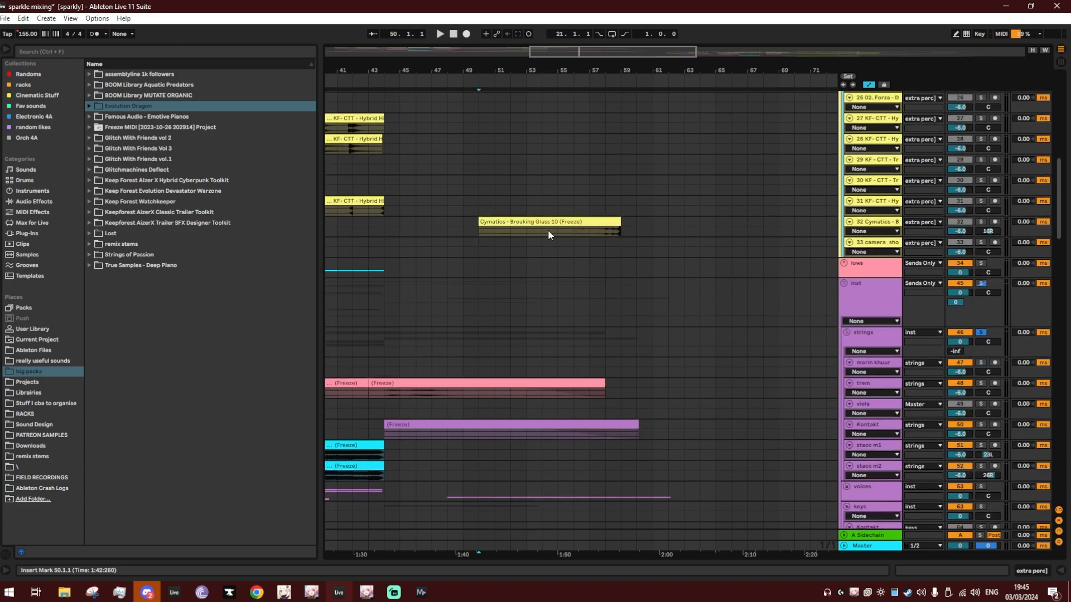
pyautogui.click(549, 233)
pyautogui.click(981, 223)
pyautogui.press('space')
pyautogui.doubleClick(579, 222)
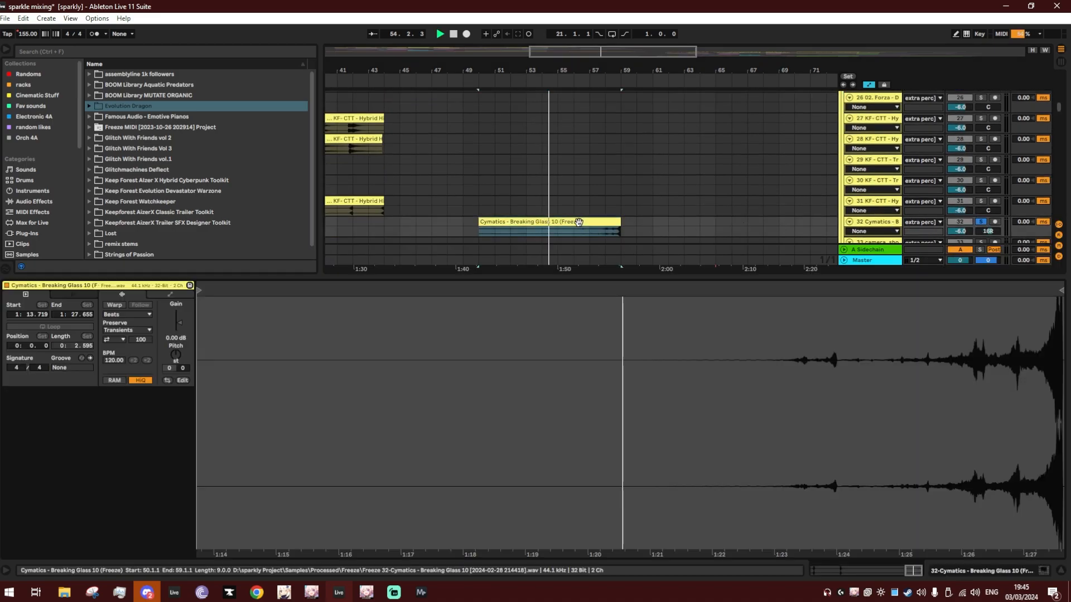
pyautogui.click(893, 225)
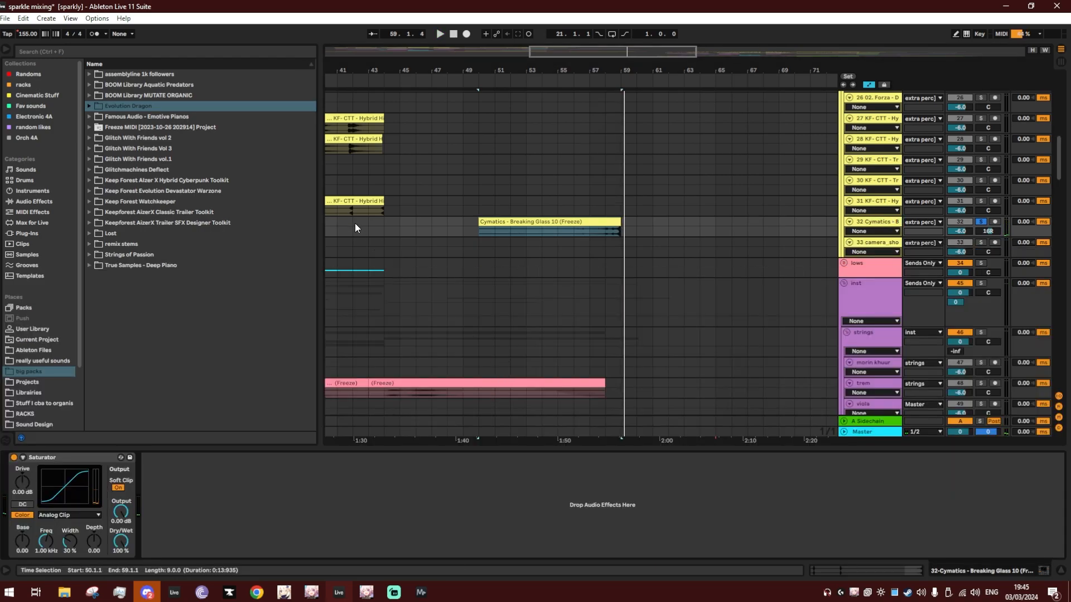
# Search the browser for "glass shat", preview the glass shatter samples, and place Hlessi - Glass Shatter 1.wav on track 32 at about bar 61.
pyautogui.hotkey('ctrl', 'f')
pyautogui.write('glass')
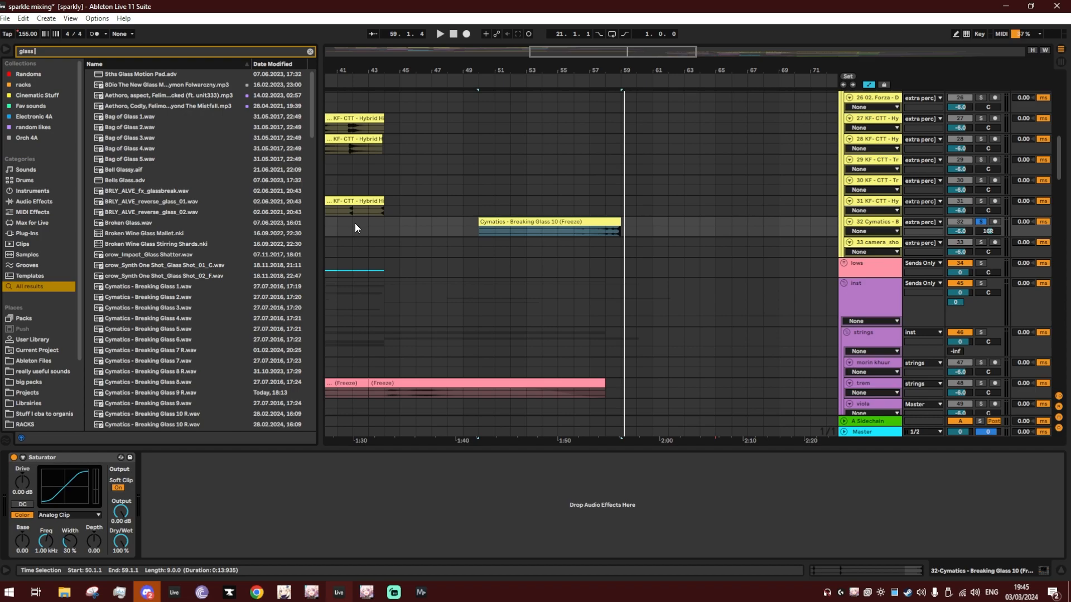
pyautogui.write(' shat')
pyautogui.click(131, 88)
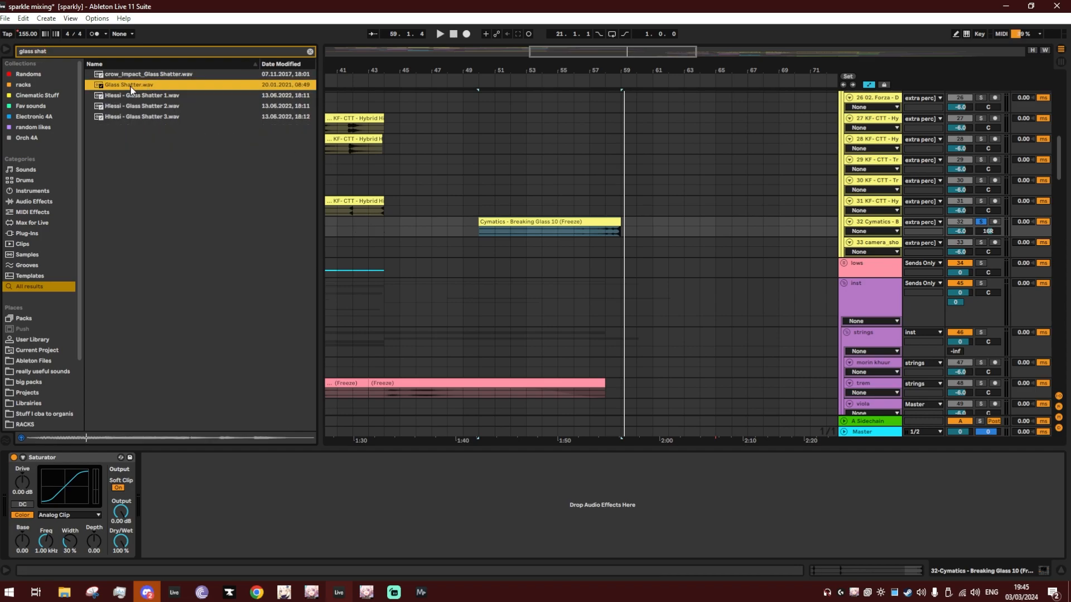
pyautogui.click(132, 96)
pyautogui.moveTo(116, 101); pyautogui.dragTo(657, 222)
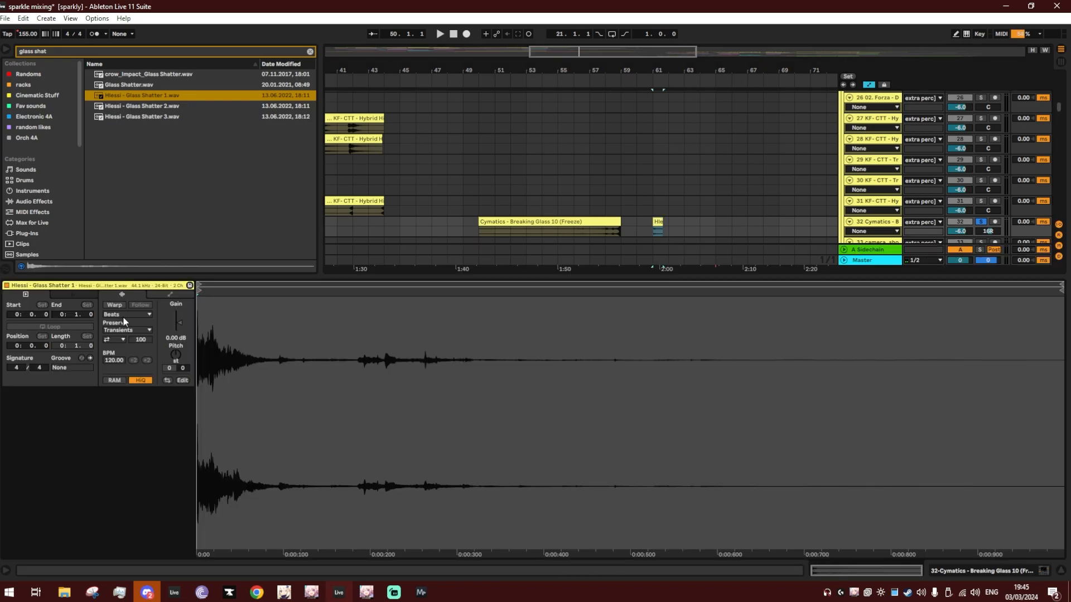
# Turn on warping for the Hlessi - Glass Shatter 1 clip, raise its gain to 4.94 dB, and play it.
pyautogui.click(115, 306)
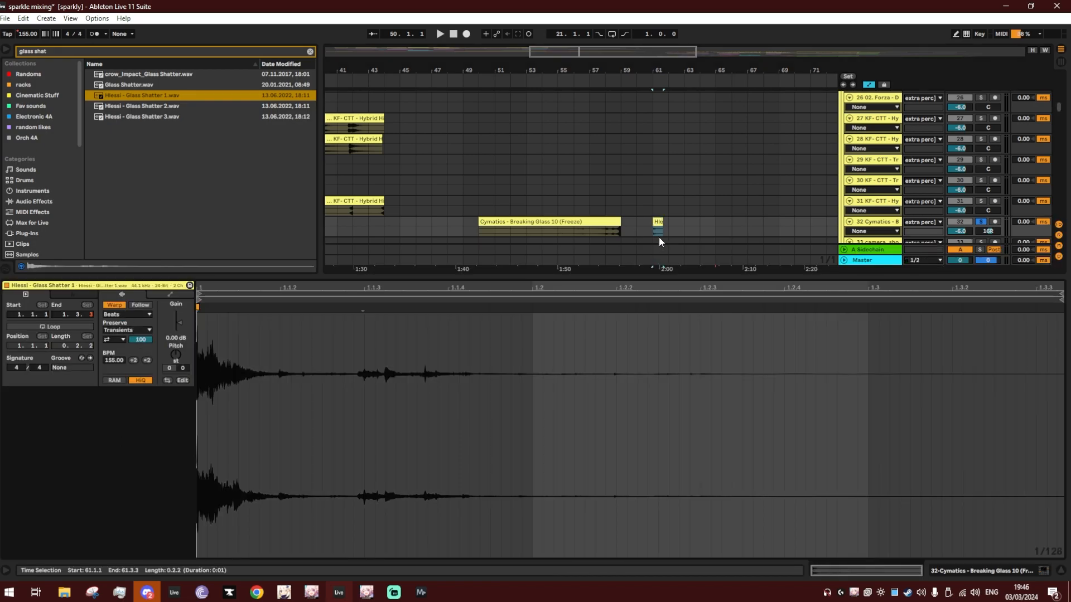
pyautogui.press('space')
pyautogui.click(199, 321)
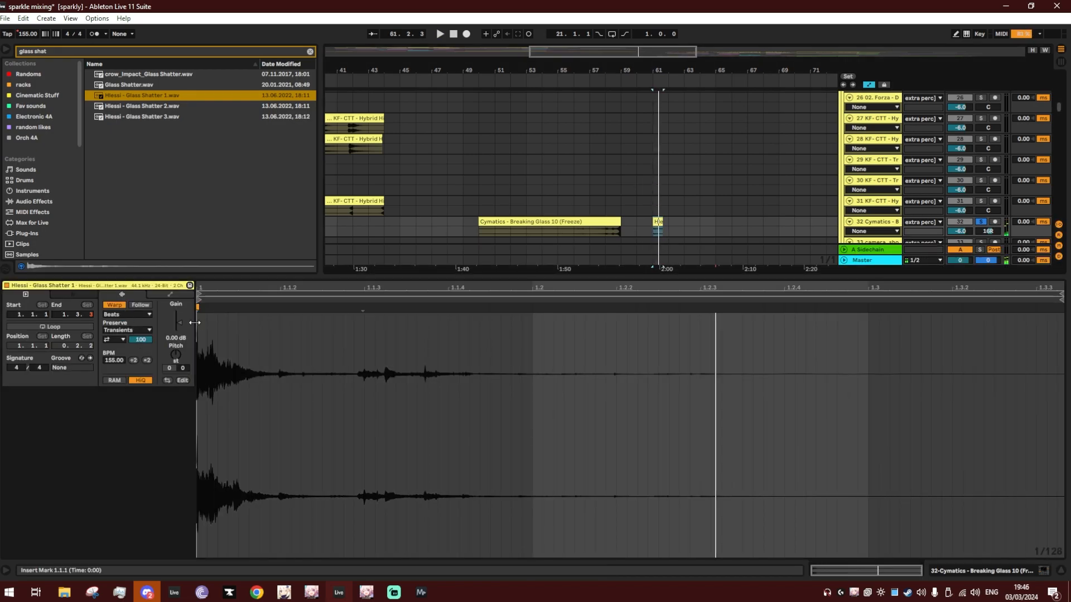
pyautogui.moveTo(180, 324); pyautogui.dragTo(180, 321)
pyautogui.press('space')
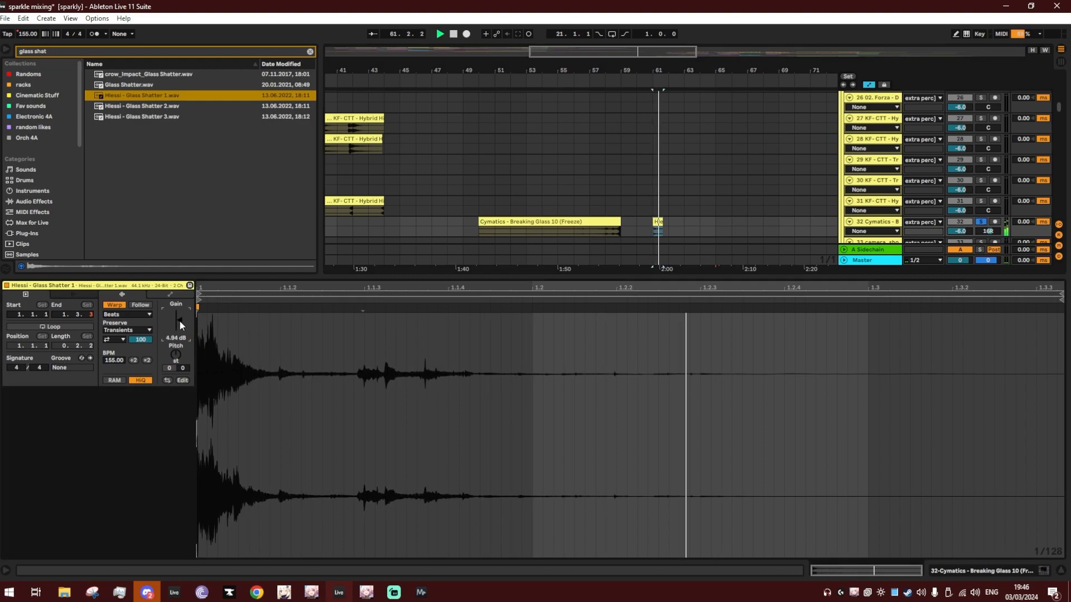
# Stretch the Glass Shatter 1 clip by doubling its BPM to 620, set the warp mode to Re-Pitch, and play it.
pyautogui.click(146, 360)
pyautogui.click(146, 361)
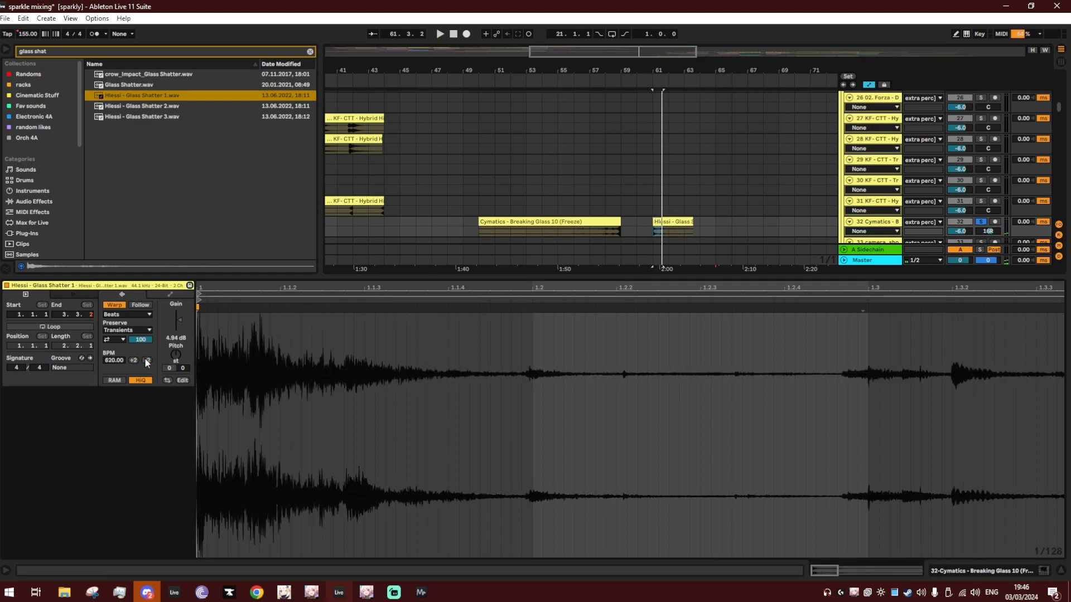
pyautogui.click(147, 360)
pyautogui.click(115, 348)
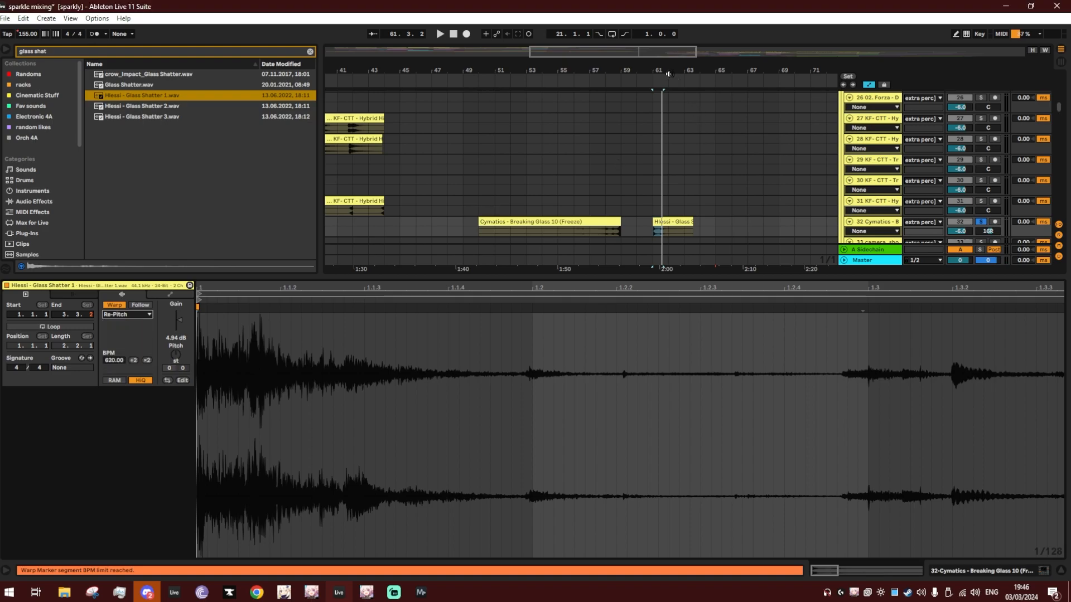
pyautogui.scroll(3, 543, 158)
pyautogui.press('space')
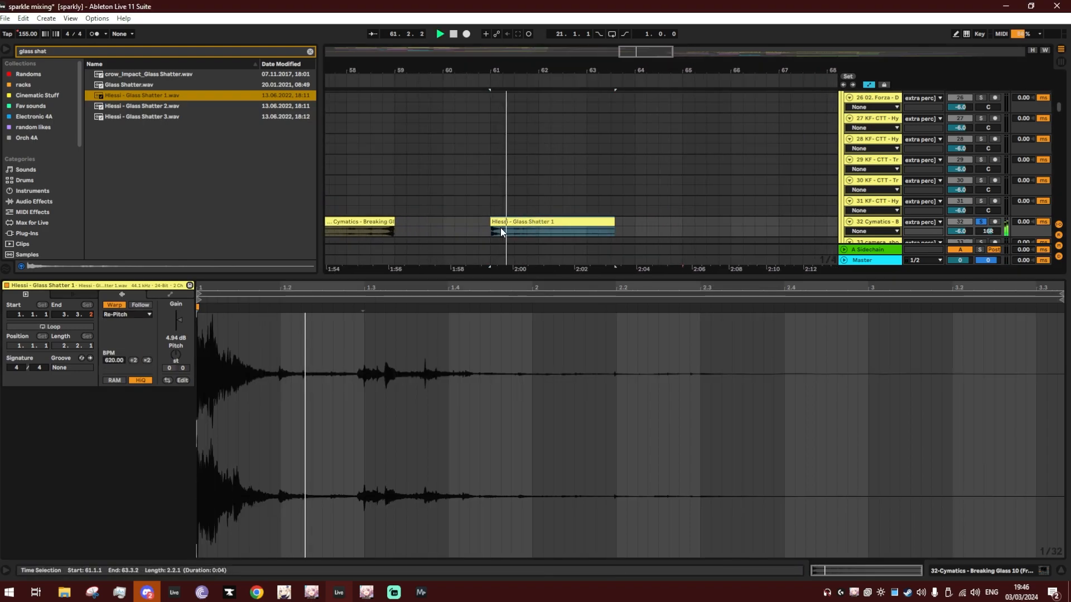
# Reverse the Glass Shatter 1 clip, trim its start to bar 62, and play it.
pyautogui.click(165, 380)
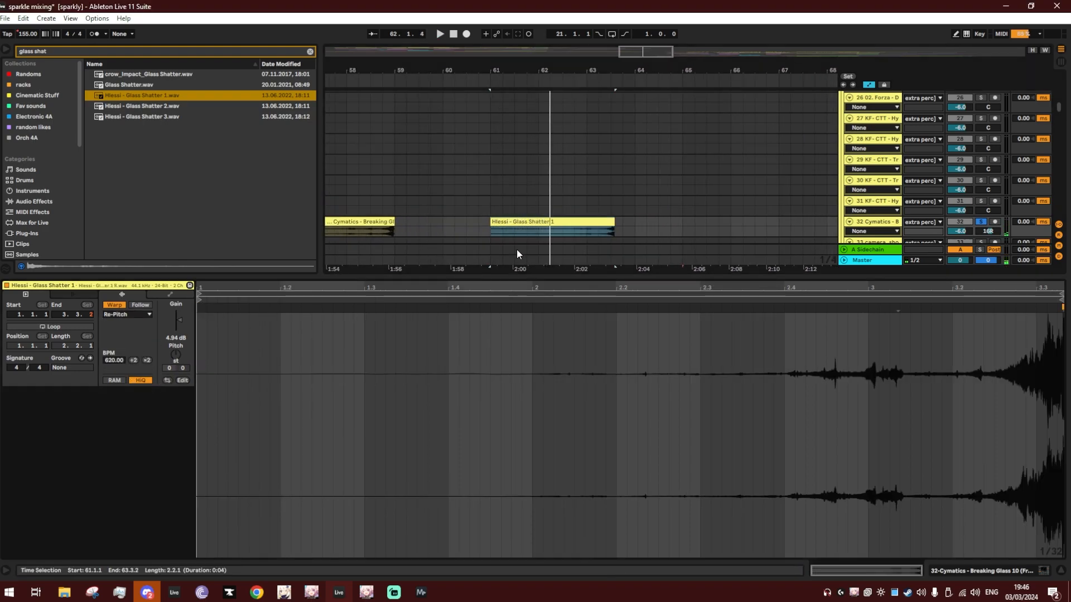
pyautogui.click(558, 230)
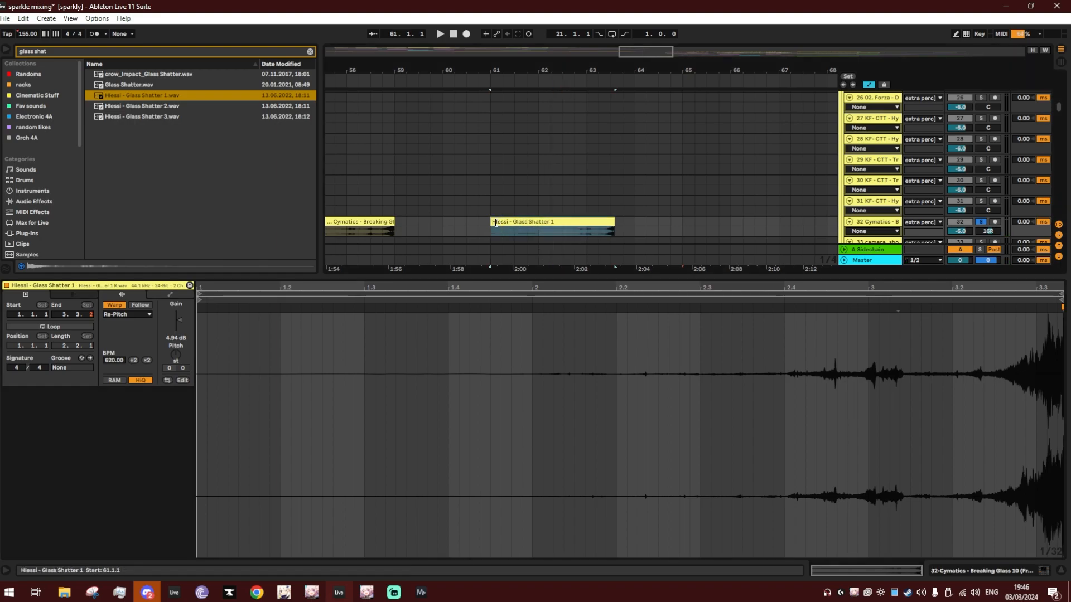
pyautogui.moveTo(491, 222); pyautogui.dragTo(534, 223)
pyautogui.hotkey('ctrl', 'alt', 'l')
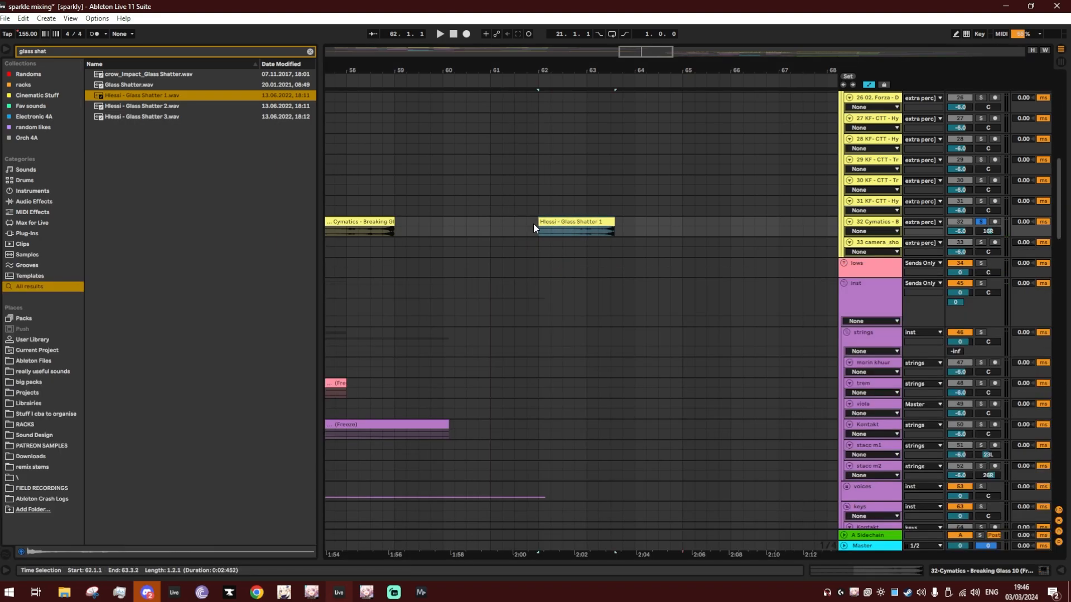
pyautogui.click(574, 229)
pyautogui.press('space')
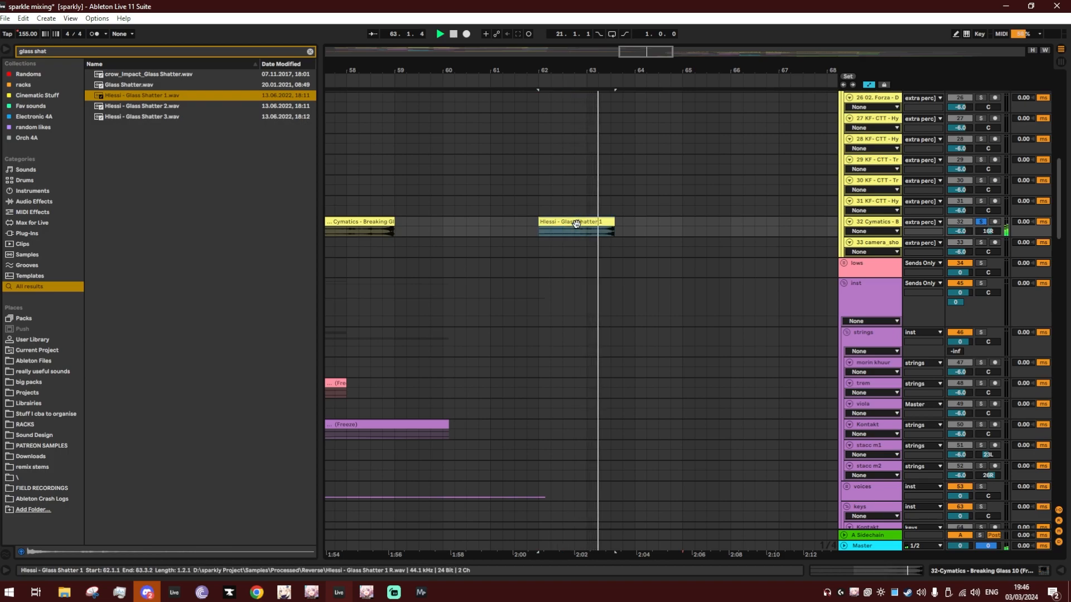
# Replay the reversed Glass Shatter 1 clip up to its swell, including from 62.4, and view its waveform.
pyautogui.click(595, 221)
pyautogui.click(579, 228)
pyautogui.press('space')
pyautogui.moveTo(598, 65); pyautogui.dragTo(577, 198)
pyautogui.click(571, 229)
pyautogui.click(574, 223)
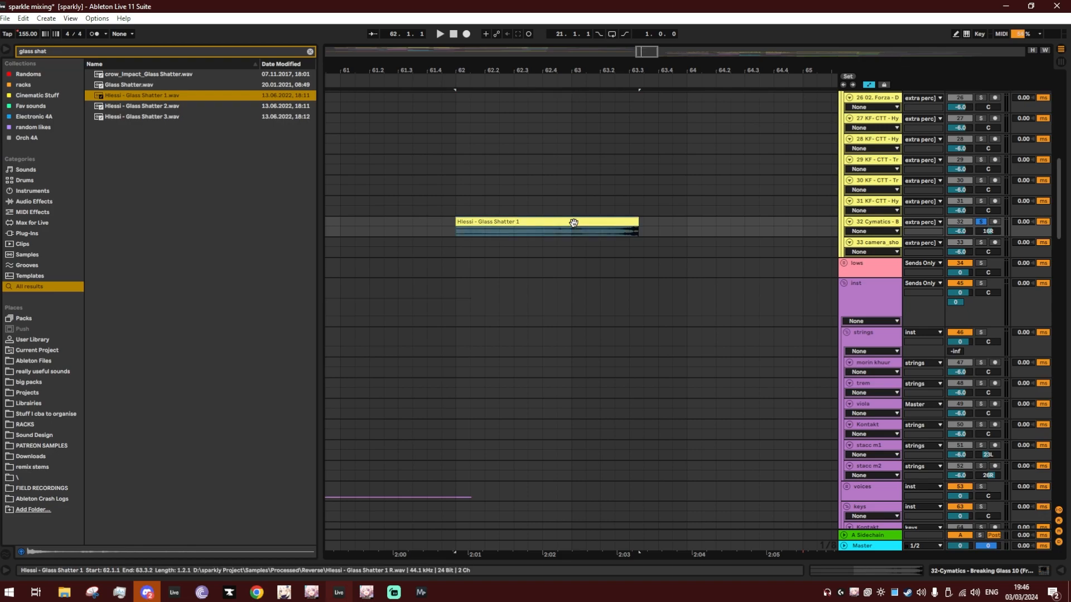
pyautogui.doubleClick(534, 222)
pyautogui.click(544, 229)
pyautogui.press('space')
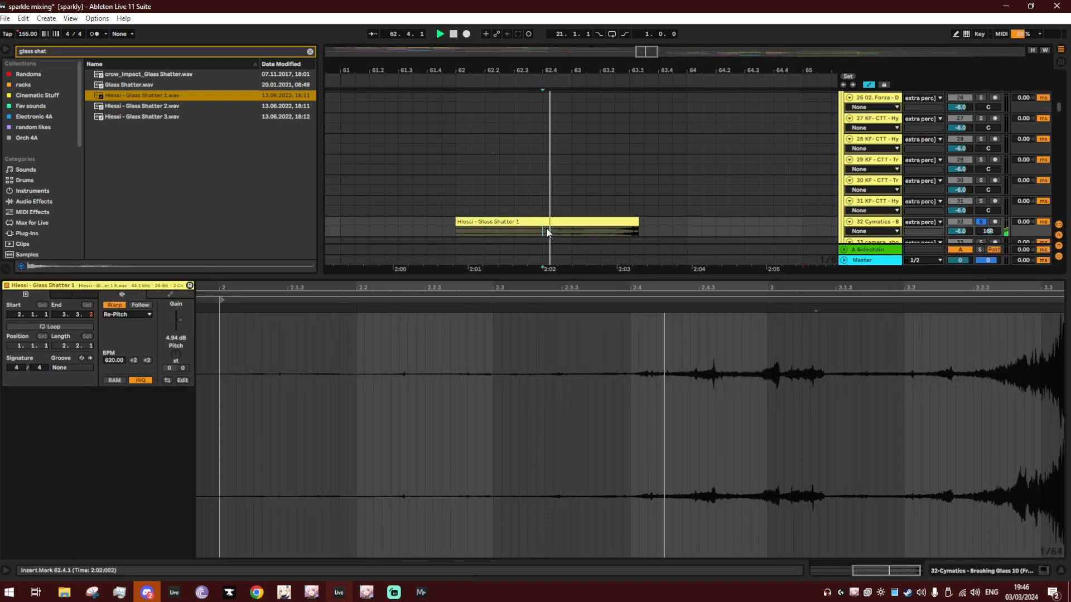
pyautogui.press('space')
# Delete the reversed Glass Shatter 1 clip from track 32 and place the insert marker at bar 57.
pyautogui.doubleClick(615, 227)
pyautogui.hotkey('ctrl', 'alt', 'l')
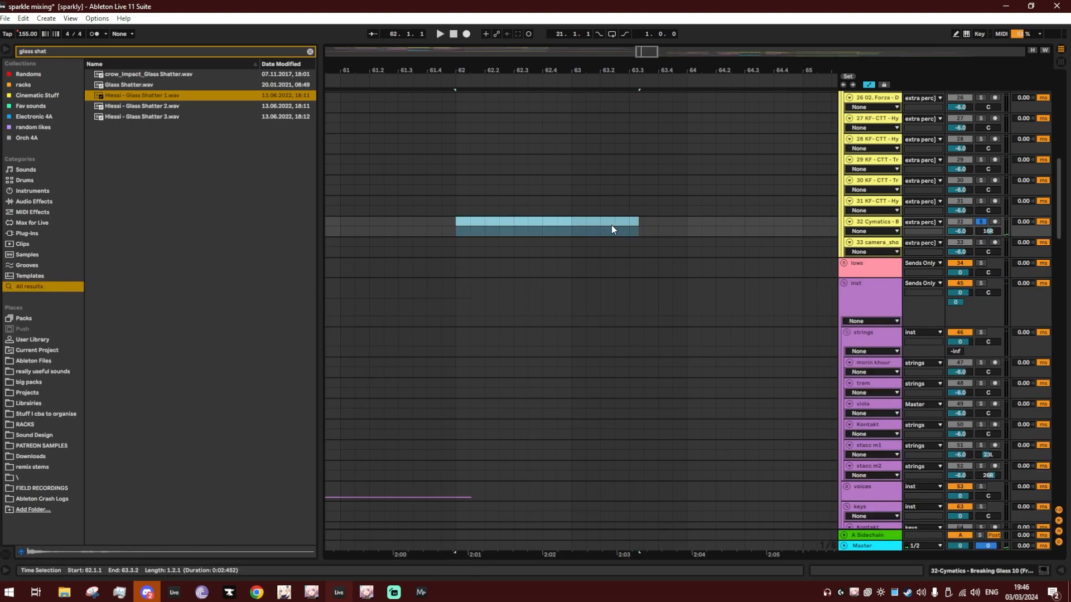
pyautogui.moveTo(519, 70); pyautogui.dragTo(647, 40)
pyautogui.click(435, 240)
pyautogui.click(426, 230)
pyautogui.click(416, 230)
pyautogui.moveTo(433, 70); pyautogui.dragTo(566, 44)
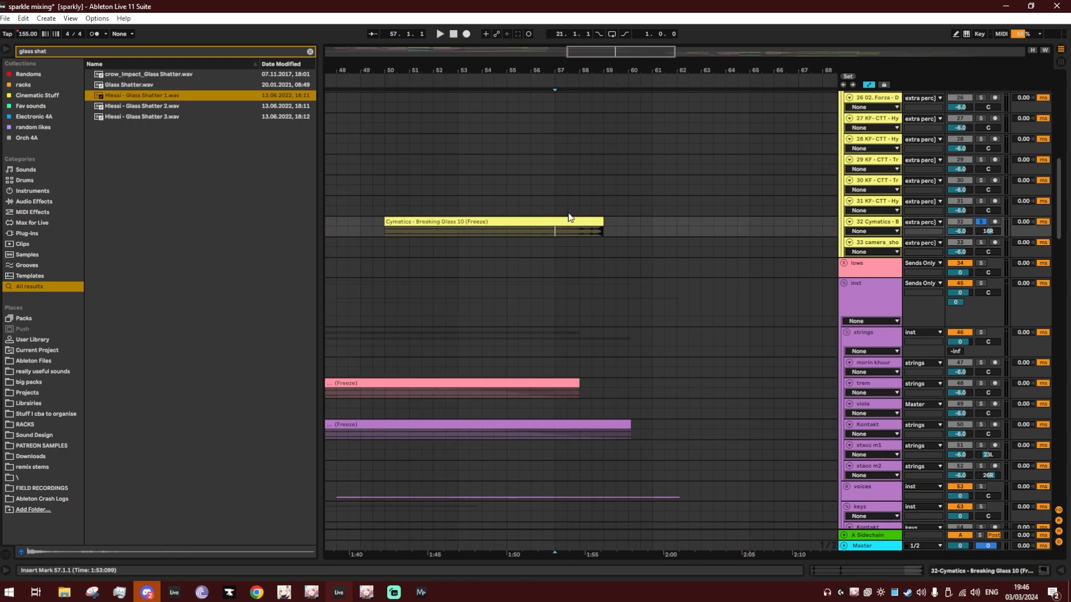
# Unsolo the Cymatics - Breaking Glass track and fold the drums group.
pyautogui.scroll(5, 708, 337)
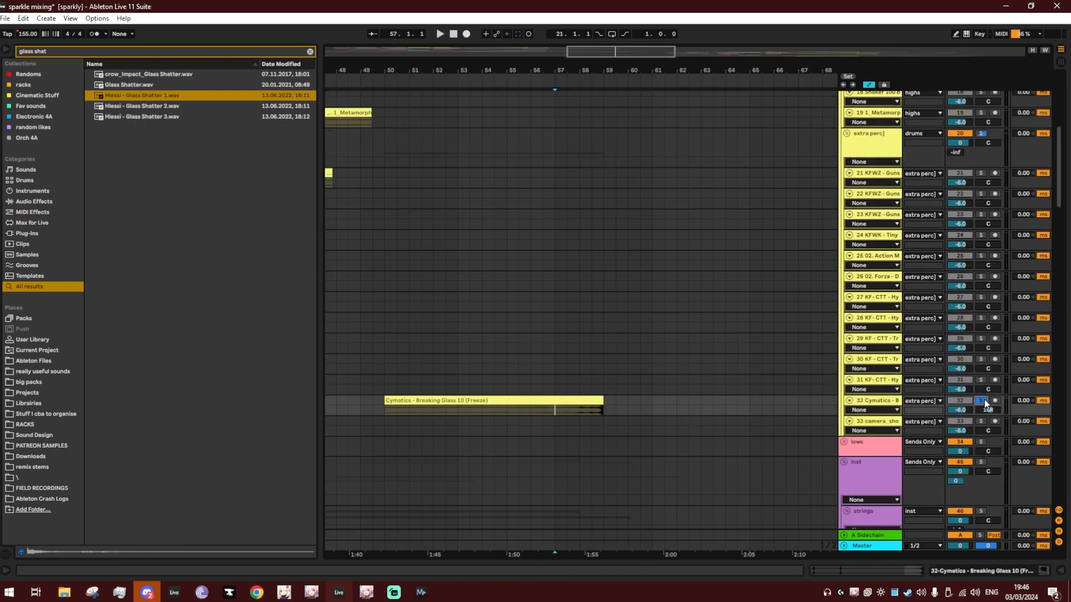
pyautogui.scroll(8, 756, 447)
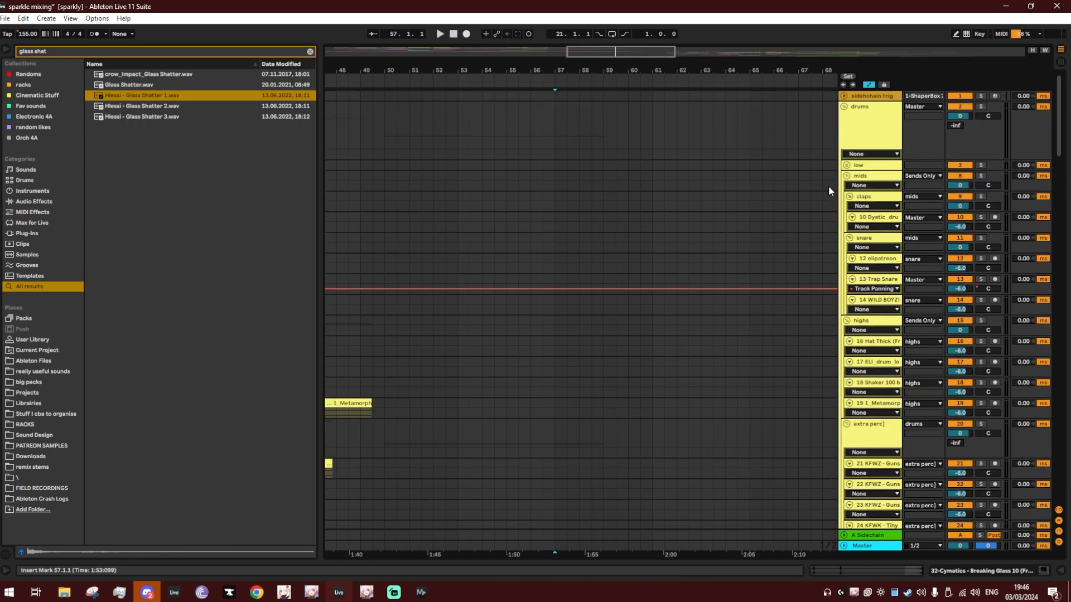
pyautogui.click(844, 107)
pyautogui.moveTo(601, 72); pyautogui.dragTo(403, 77)
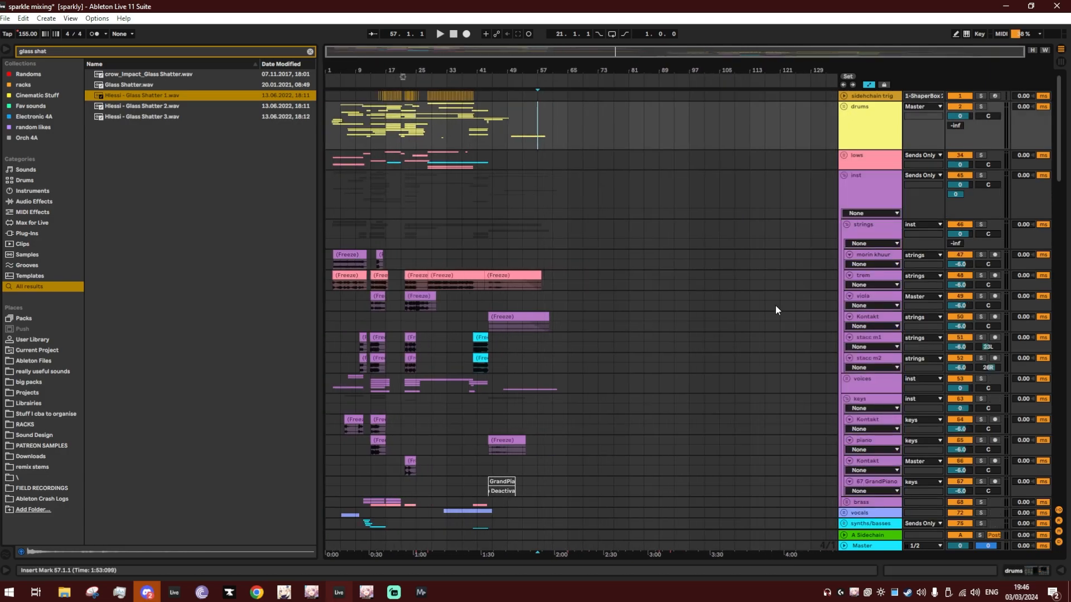
# Fold the inst group and the original project group.
pyautogui.click(844, 175)
pyautogui.moveTo(331, 72); pyautogui.dragTo(335, 91)
pyautogui.scroll(-5, 797, 394)
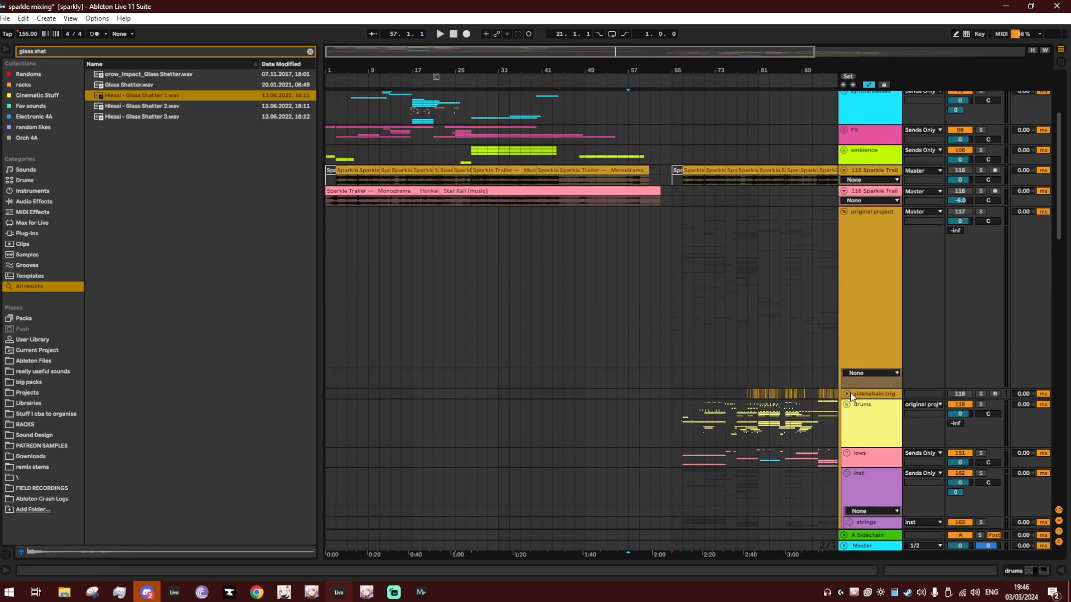
pyautogui.click(845, 213)
pyautogui.scroll(5, 581, 340)
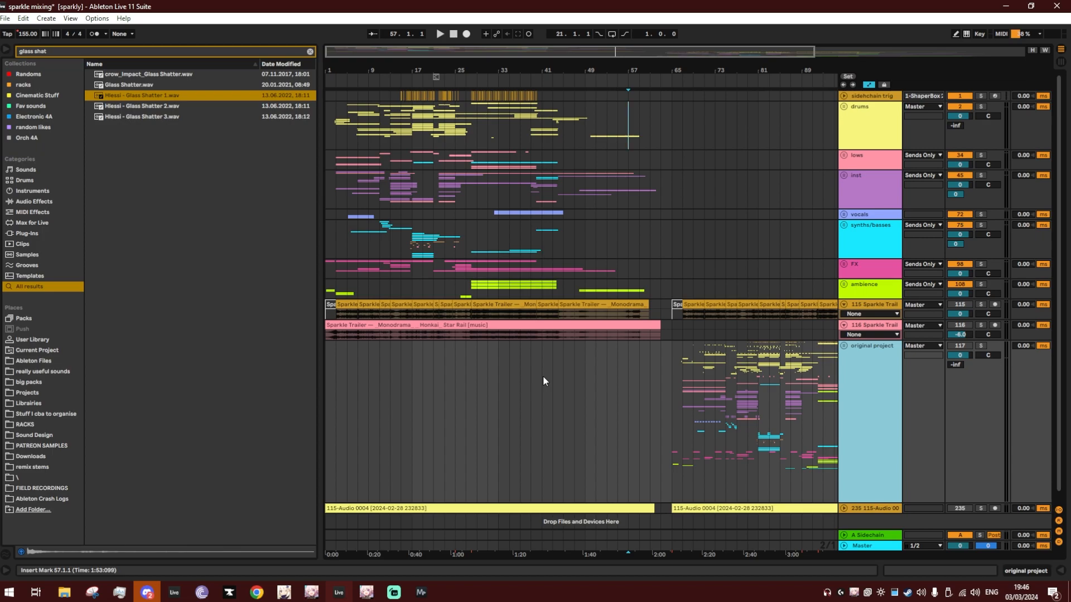
# Clear the browser search and fold the 115 and 116 Sparkle Trailer tracks.
pyautogui.click(333, 270)
pyautogui.moveTo(560, 67); pyautogui.dragTo(490, 67)
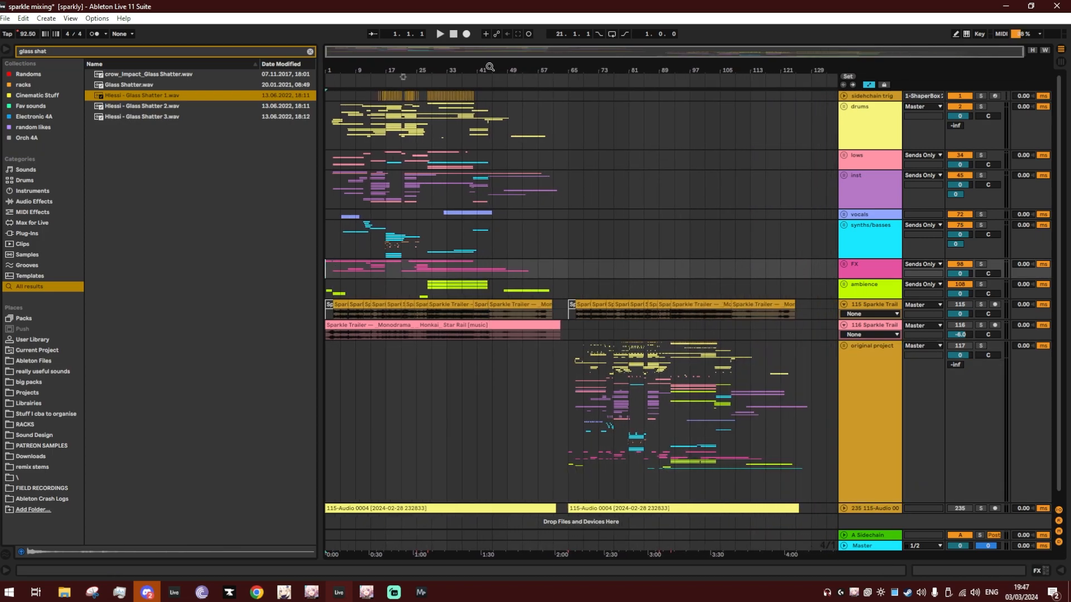
pyautogui.scroll(-1, 710, 360)
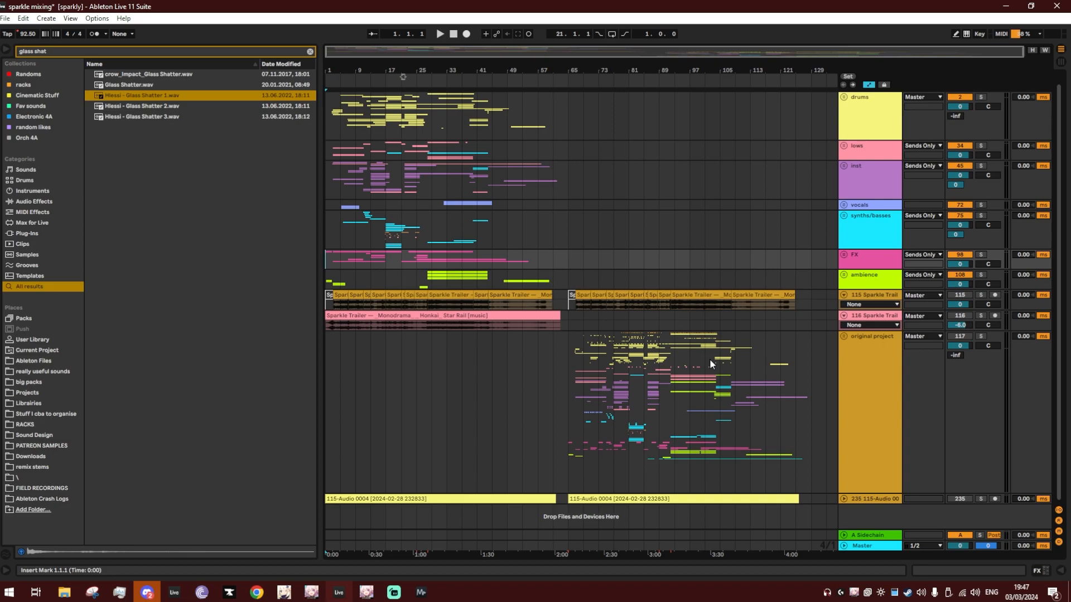
pyautogui.click(310, 52)
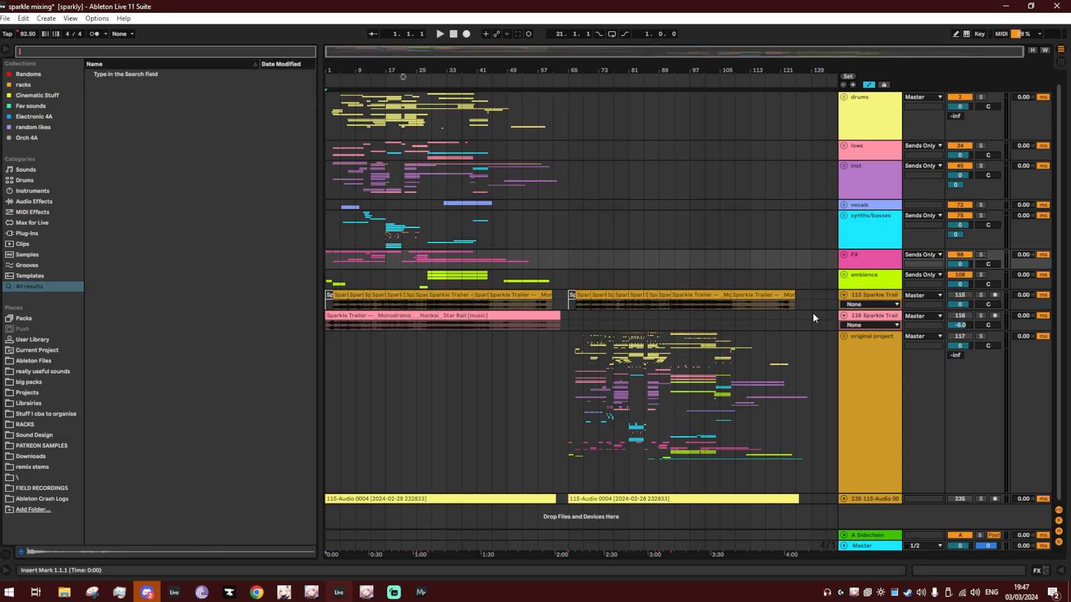
pyautogui.click(843, 315)
pyautogui.click(844, 295)
pyautogui.click(844, 305)
pyautogui.click(483, 255)
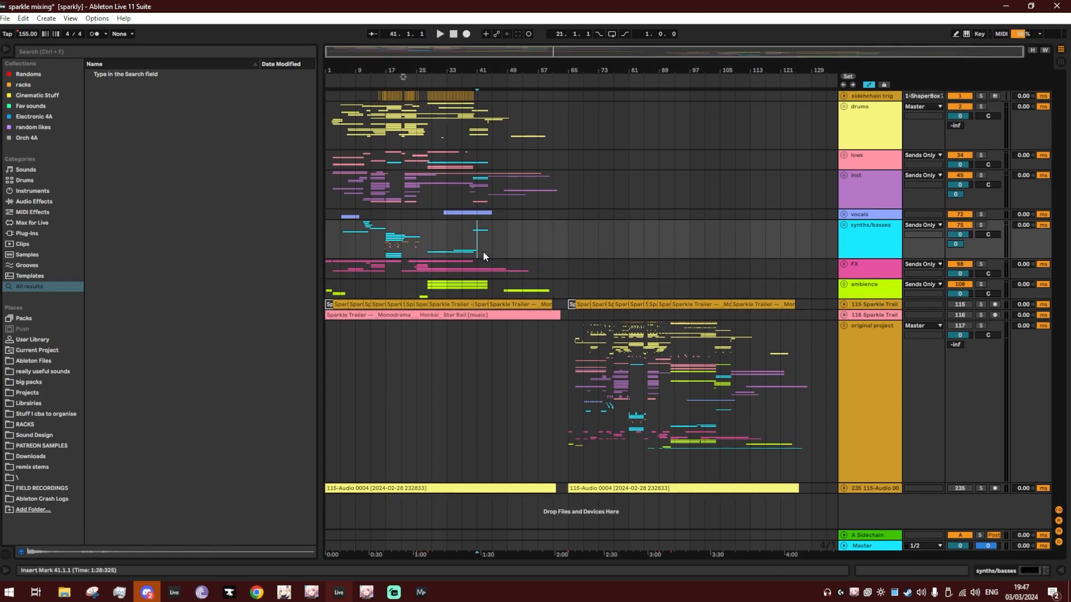
pyautogui.click(437, 233)
pyautogui.click(436, 195)
pyautogui.moveTo(428, 72)
pyautogui.mouseDown()
pyautogui.moveTo(518, 106)
pyautogui.moveTo(403, 72)
pyautogui.moveTo(413, 84)
pyautogui.mouseUp()
pyautogui.moveTo(750, 73); pyautogui.dragTo(741, 71)
# Unfold the 115 Sparkle Trailer track and activate its deactivated clip at bar 1.
pyautogui.click(845, 305)
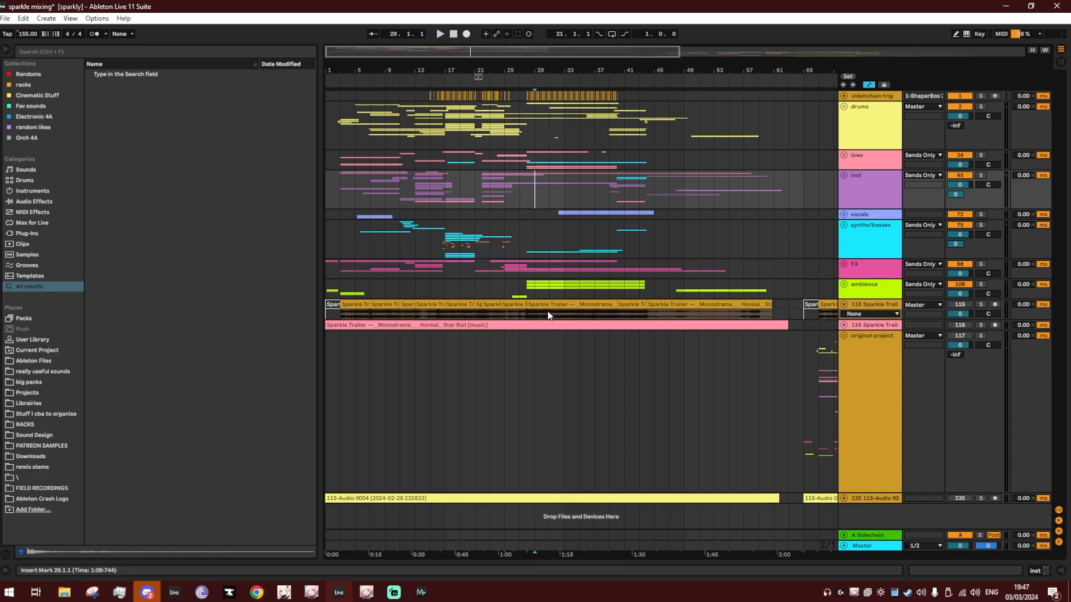
pyautogui.click(339, 309)
pyautogui.click(340, 310)
pyautogui.press('0')
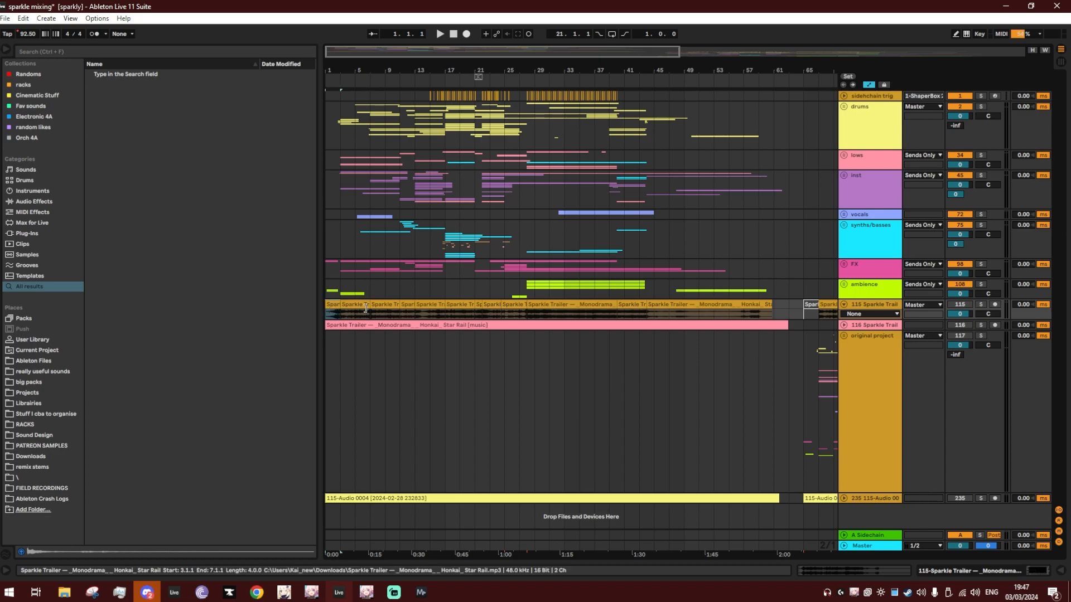
# Unfold the inst group, activate the GrandPiano C#0 mf clip at bar 44, and view its waveform.
pyautogui.click(408, 291)
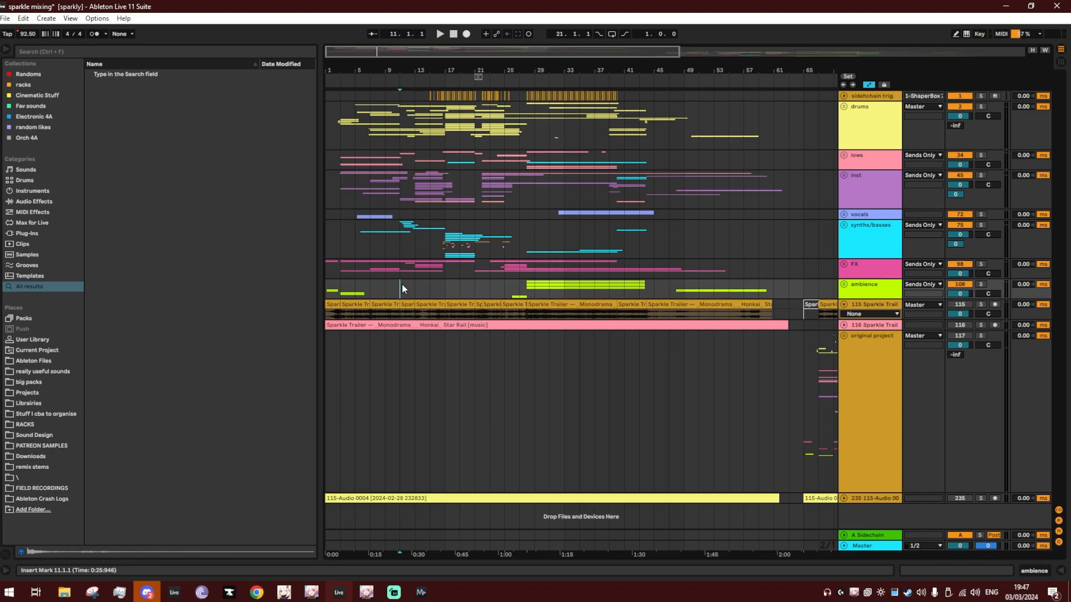
pyautogui.click(658, 287)
pyautogui.click(845, 175)
pyautogui.scroll(-3, 753, 252)
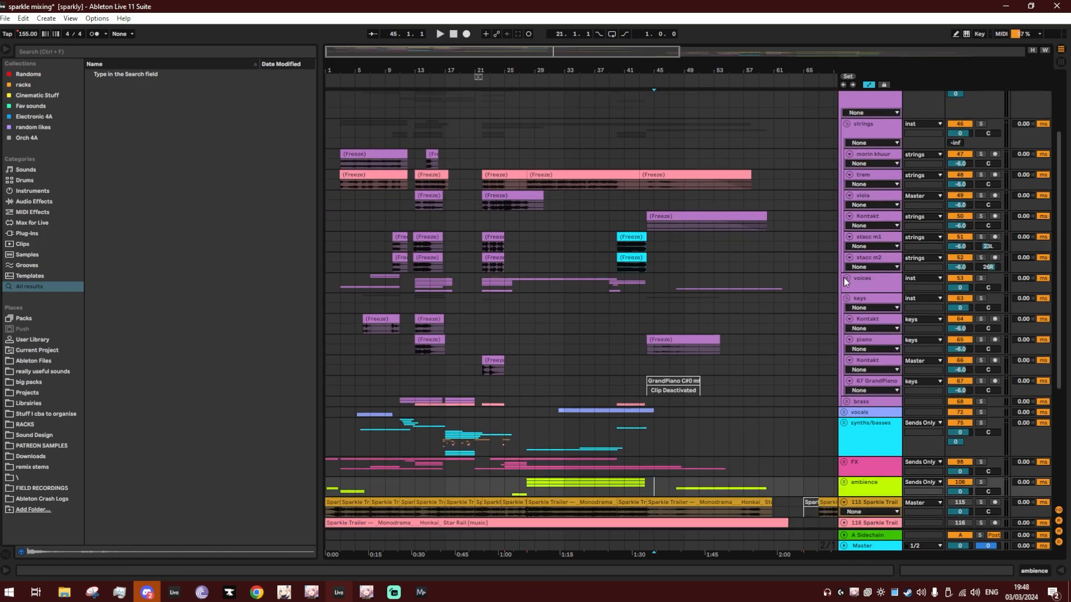
pyautogui.click(678, 384)
pyautogui.doubleClick(680, 384)
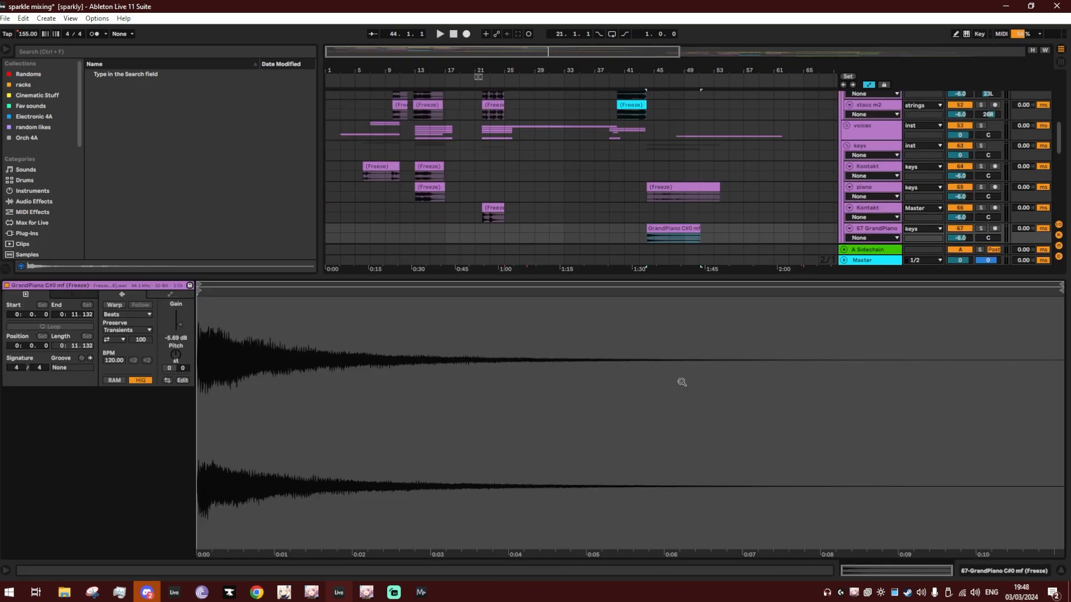
pyautogui.moveTo(666, 279); pyautogui.dragTo(648, 536)
# Deactivate the GrandPiano C#0 mf clip and fold the strings and inst groups.
pyautogui.scroll(2, 664, 317)
pyautogui.scroll(1, 665, 322)
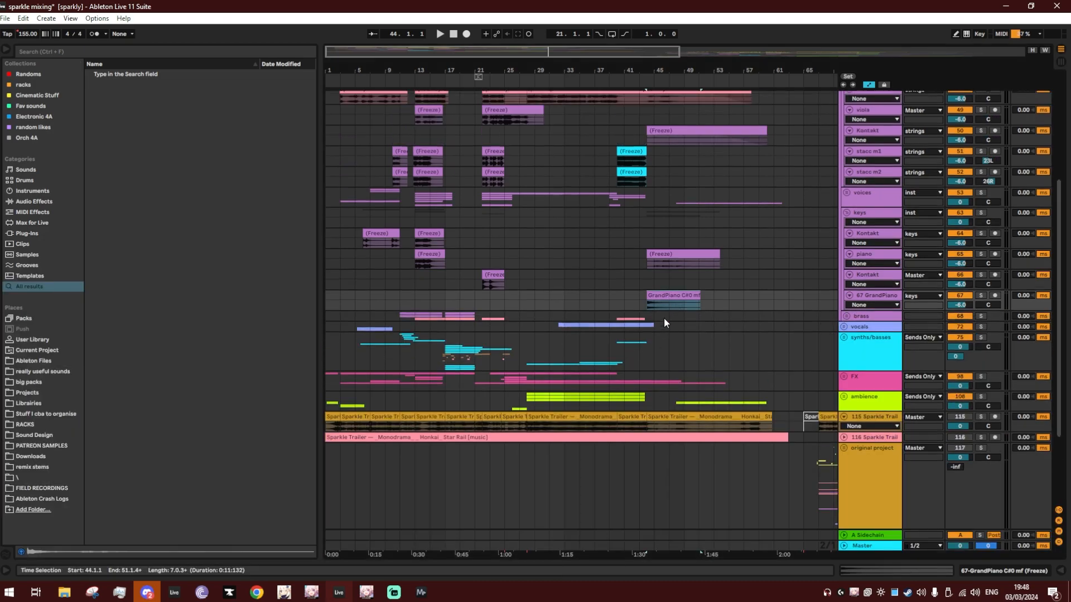
pyautogui.click(647, 301)
pyautogui.press('0')
pyautogui.scroll(5, 645, 339)
pyautogui.click(649, 324)
pyautogui.scroll(3, 658, 322)
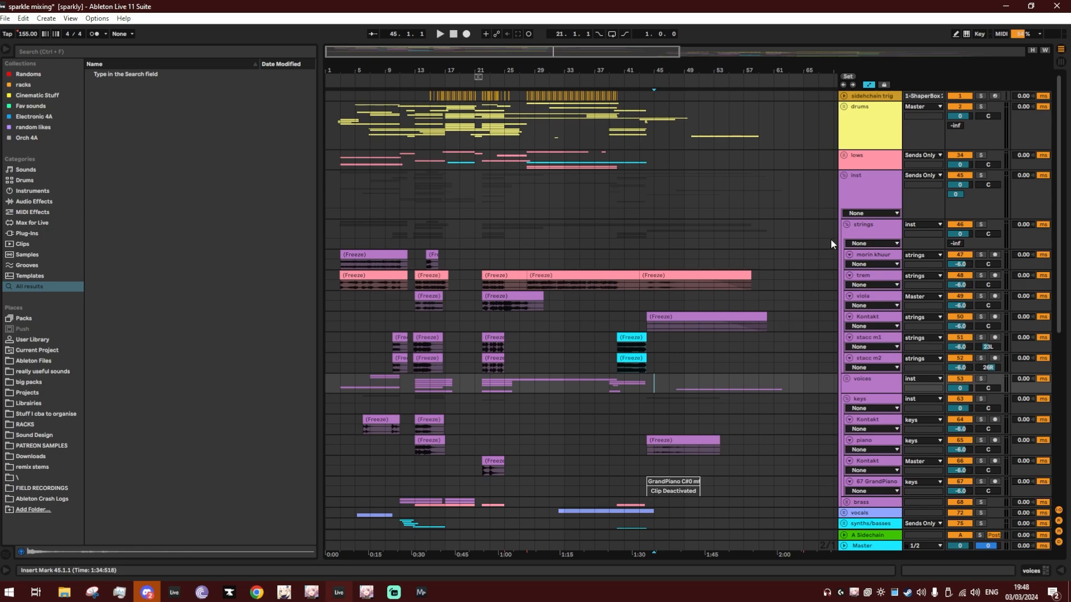
pyautogui.click(847, 225)
pyautogui.click(843, 175)
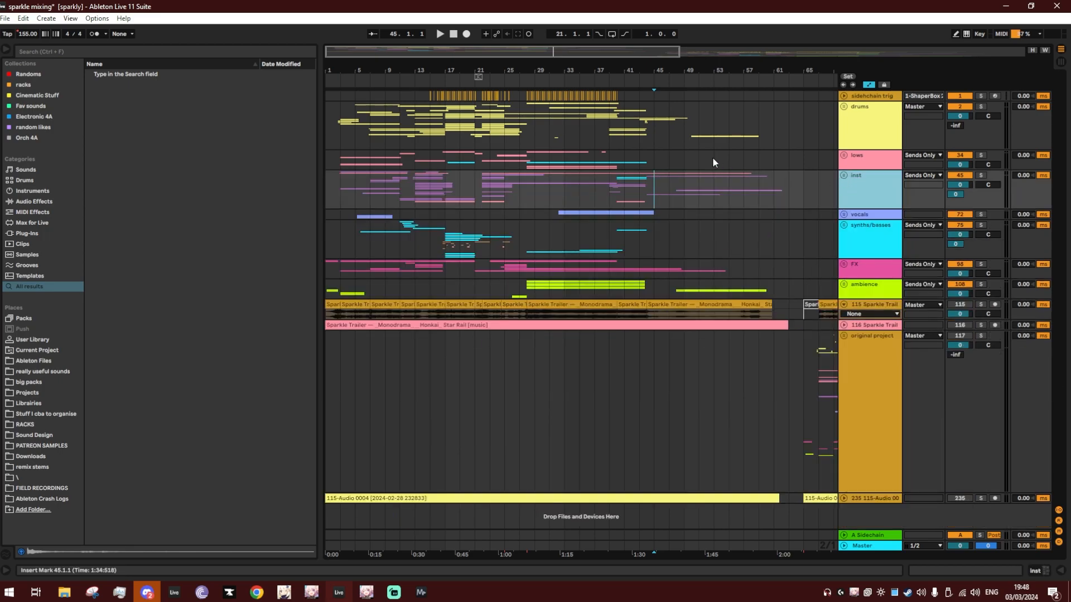
pyautogui.moveTo(648, 75)
pyautogui.mouseDown()
pyautogui.moveTo(647, 101)
pyautogui.moveTo(669, 65)
pyautogui.moveTo(641, 63)
pyautogui.mouseUp()
pyautogui.click(646, 202)
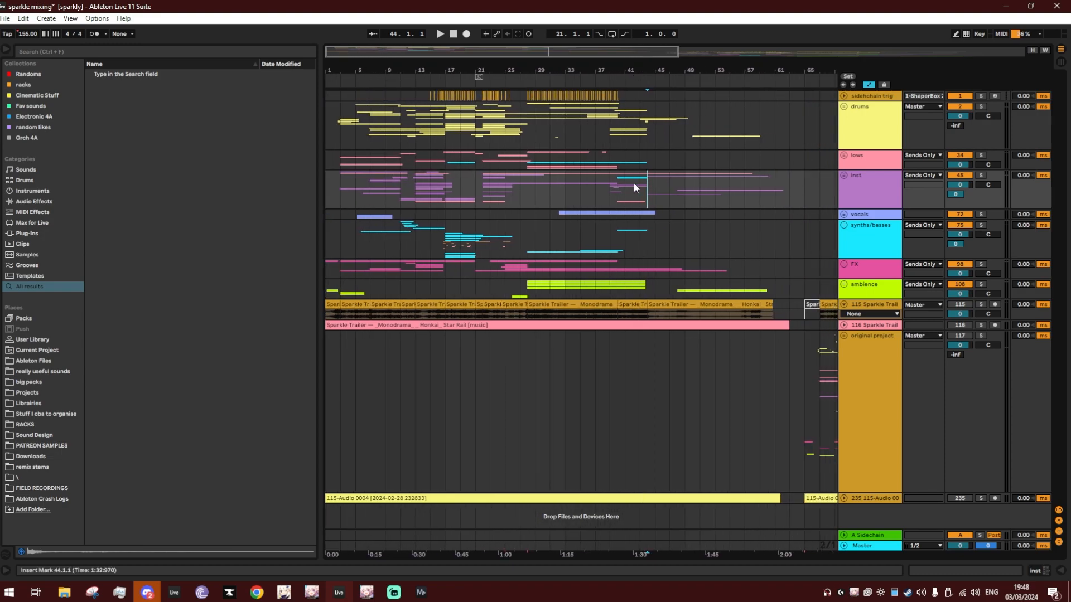
pyautogui.moveTo(650, 71); pyautogui.dragTo(649, 200)
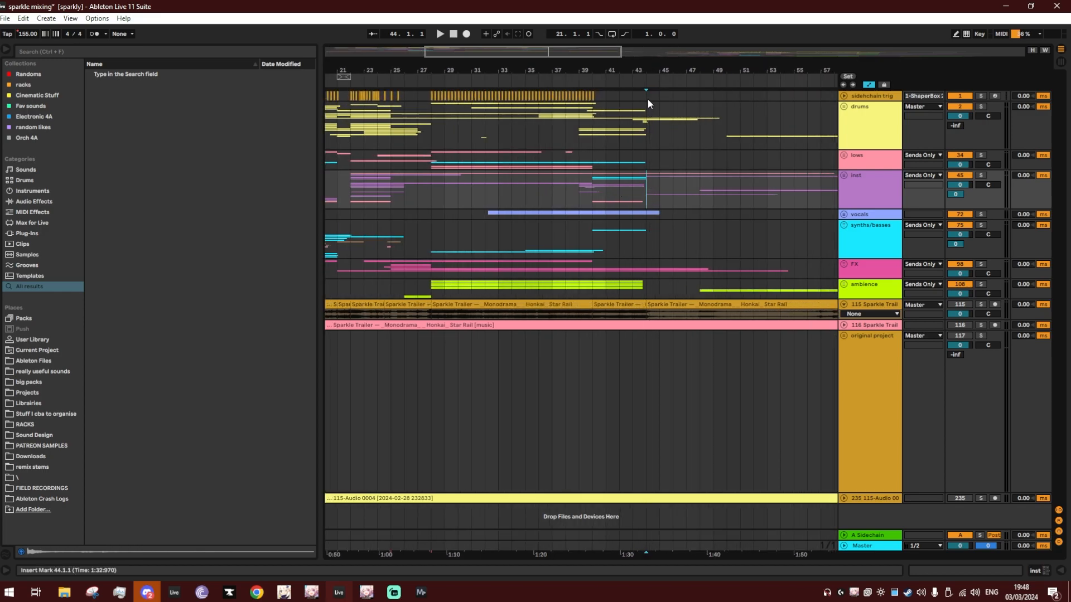
pyautogui.moveTo(649, 70); pyautogui.dragTo(626, 68)
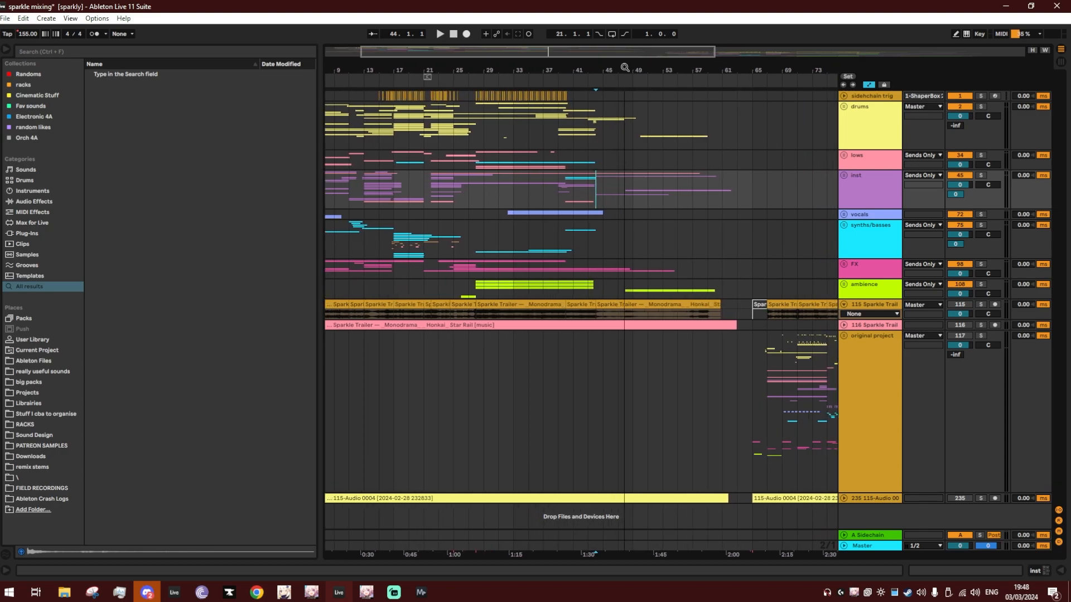